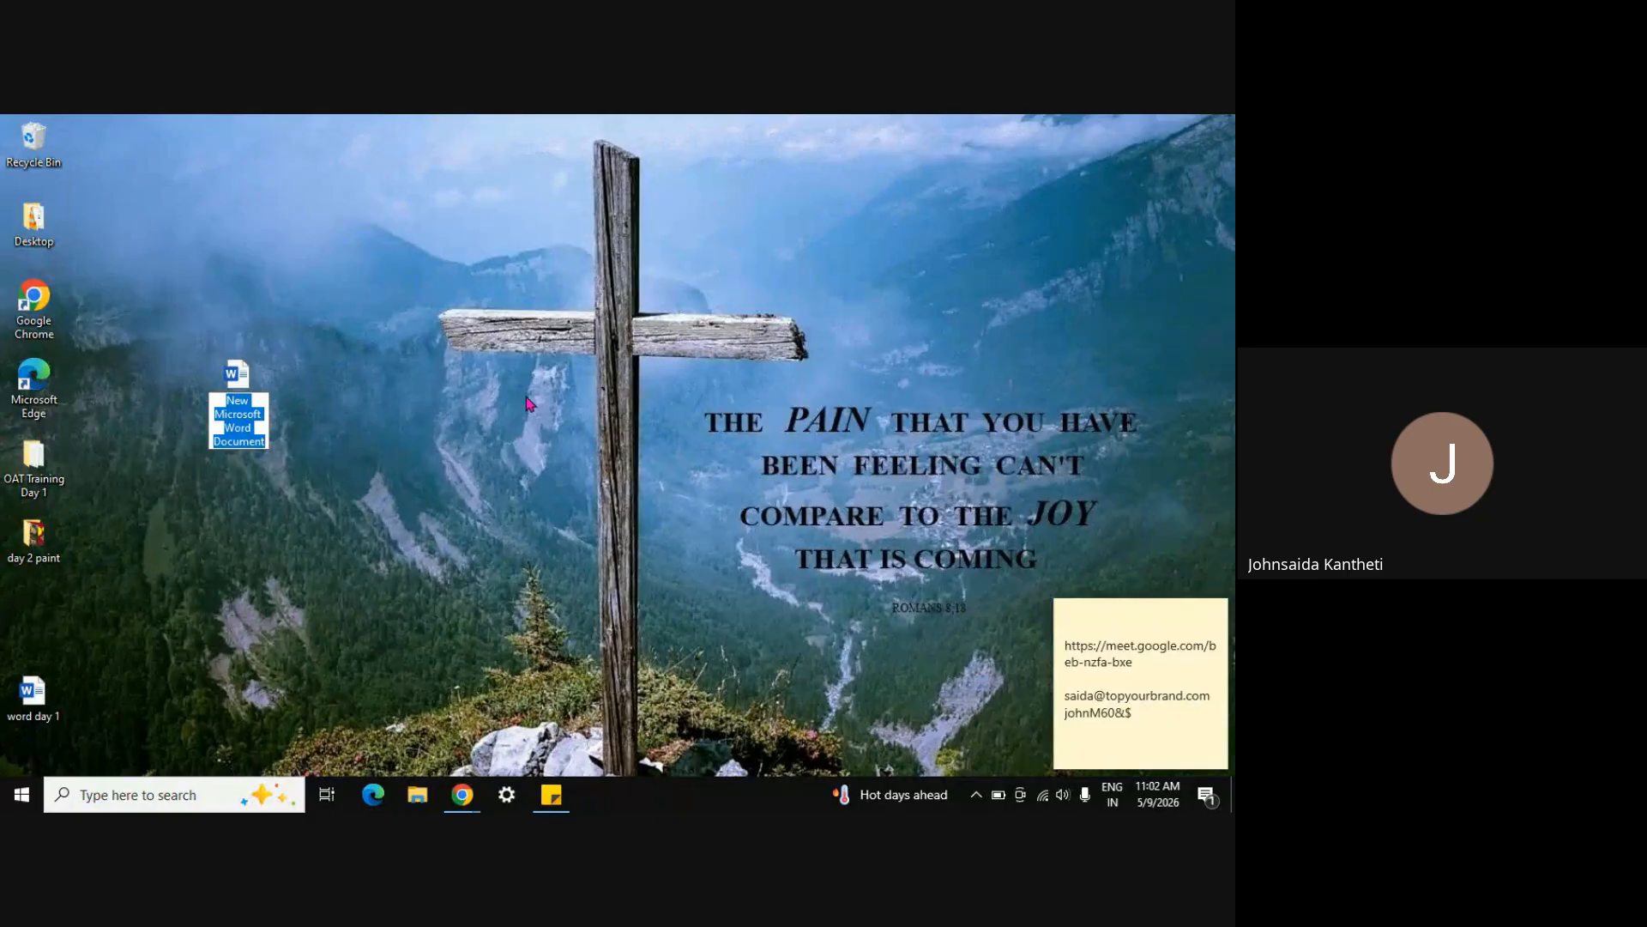
# Keep the default name of the new Word document on the desktop and open the file
pyautogui.click(335, 470)
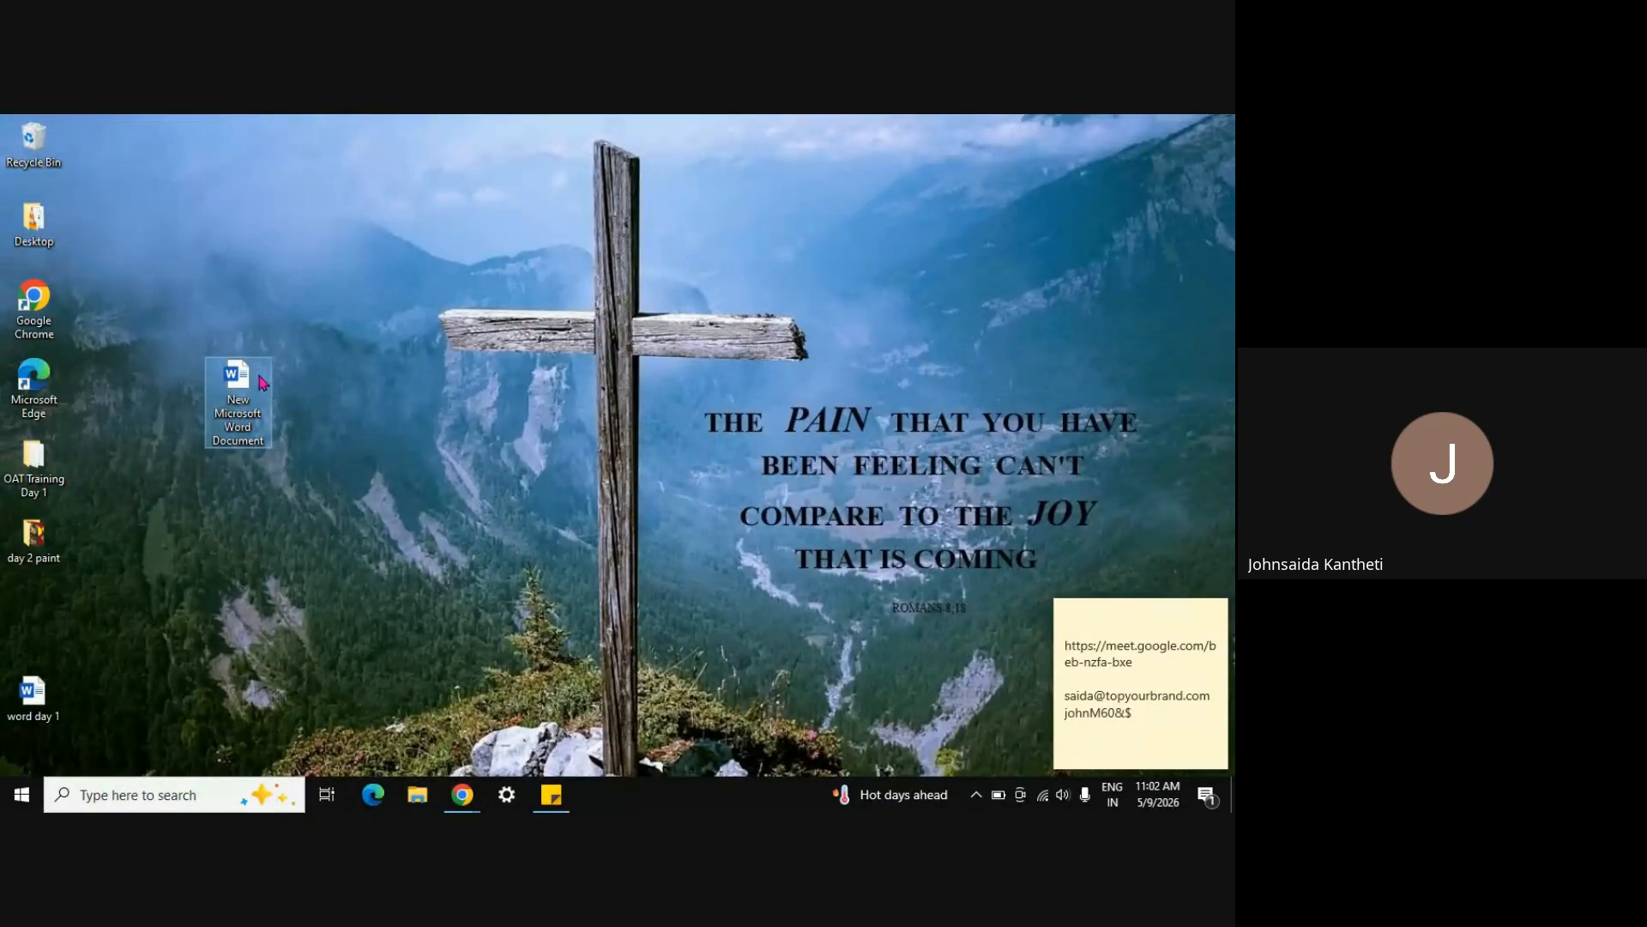
pyautogui.rightClick(428, 462)
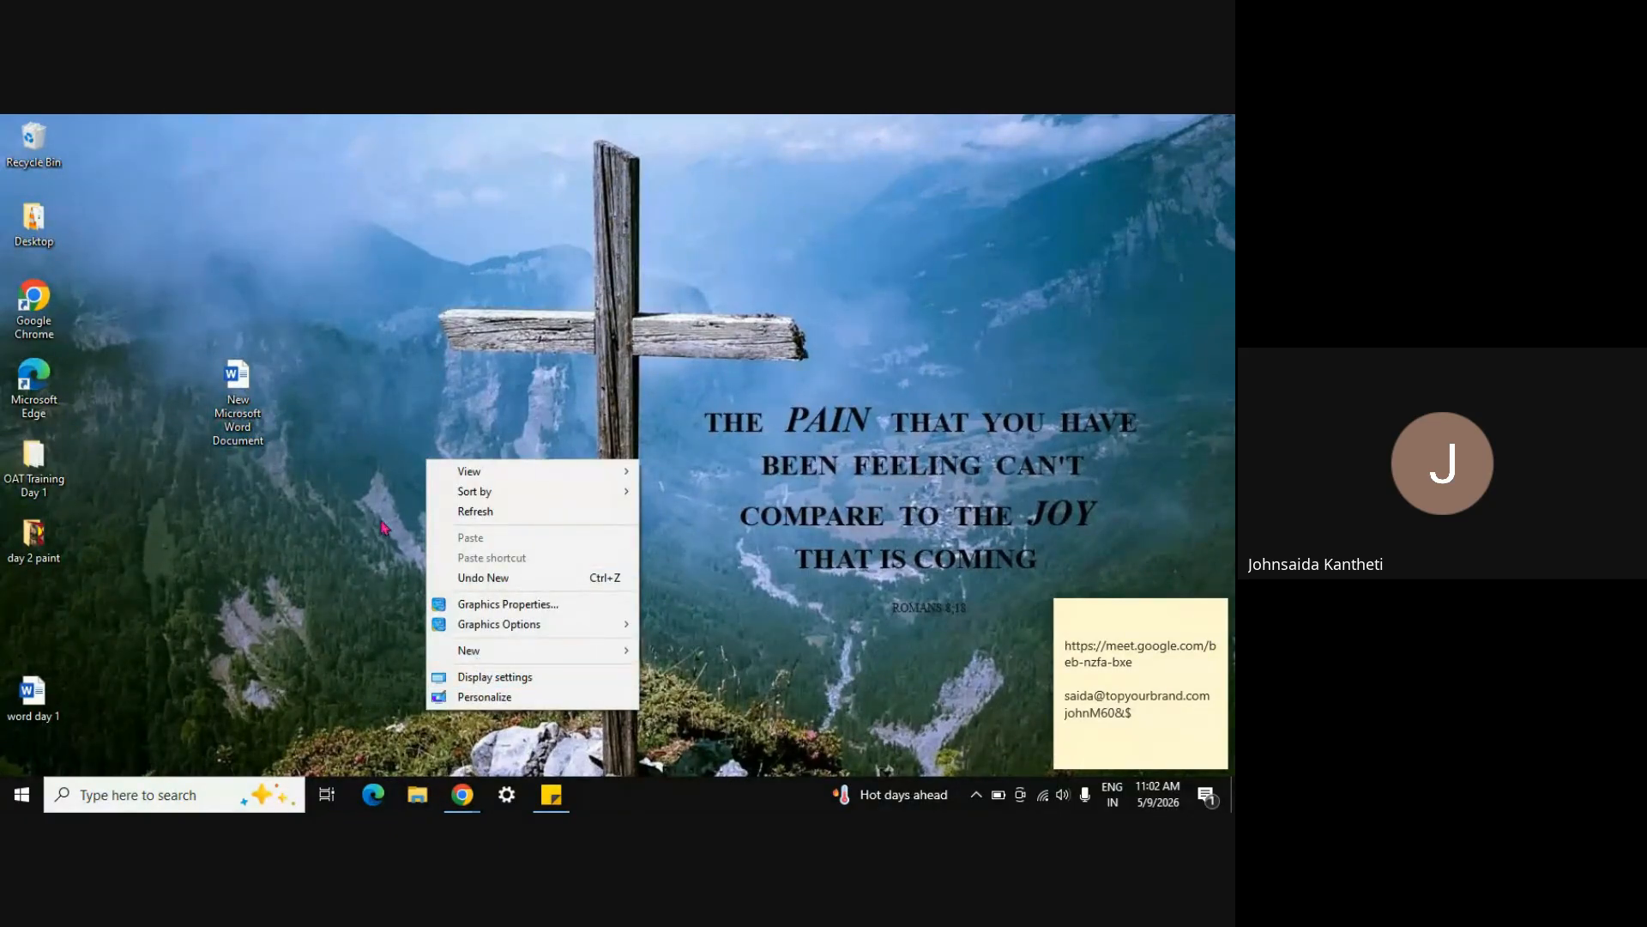
pyautogui.click(237, 410)
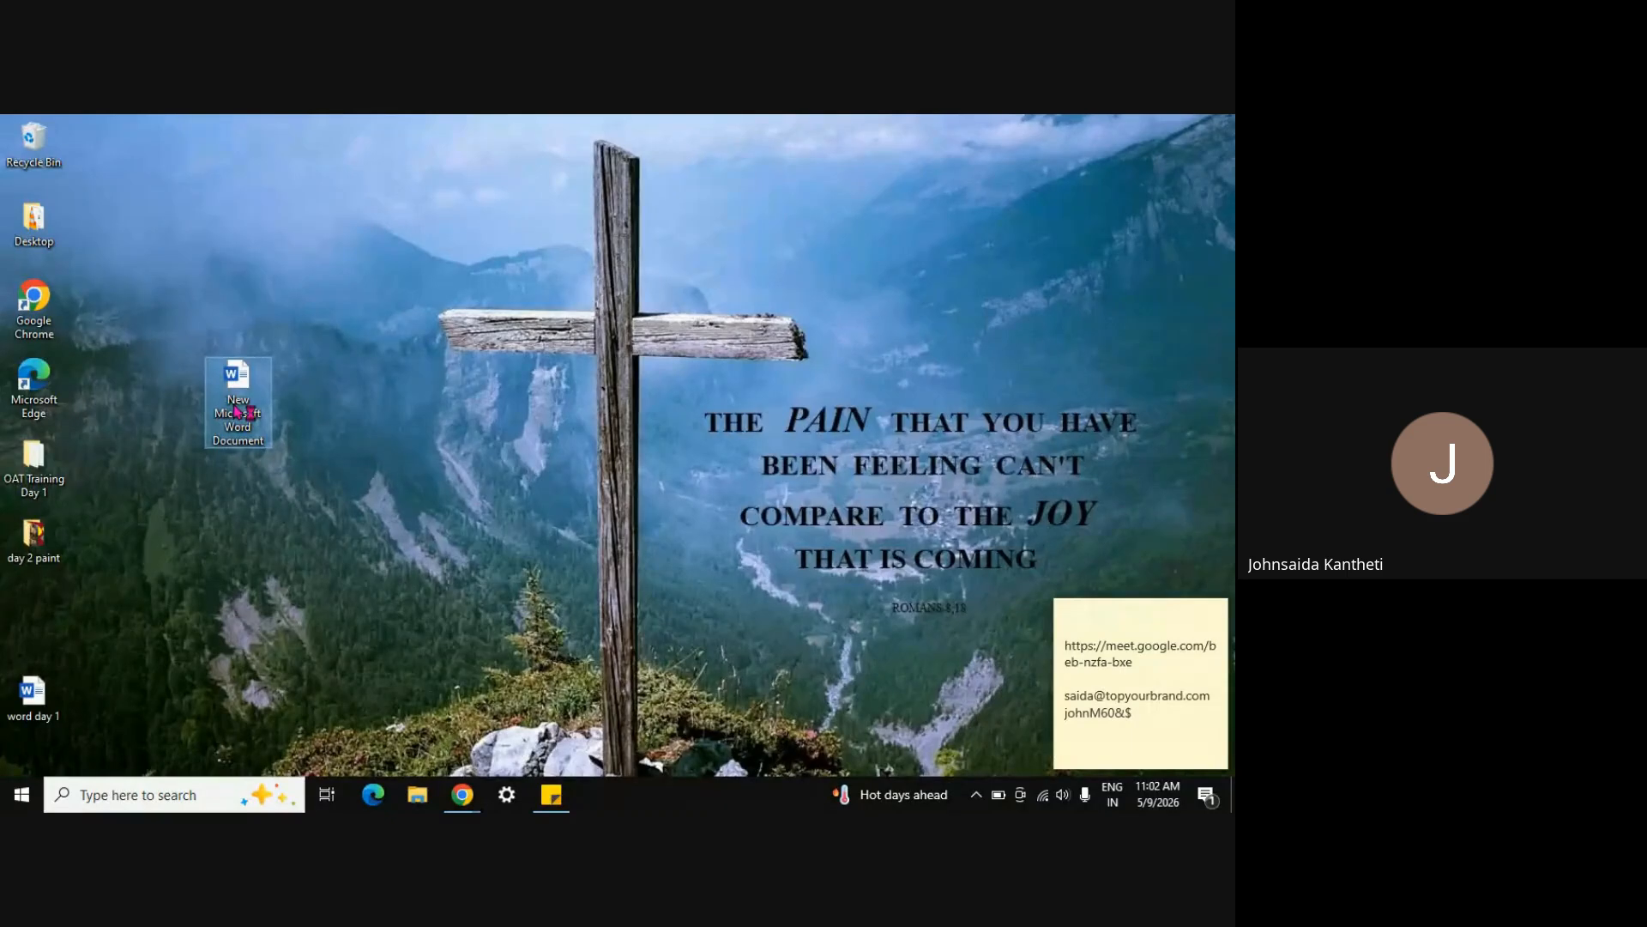
pyautogui.doubleClick(237, 410)
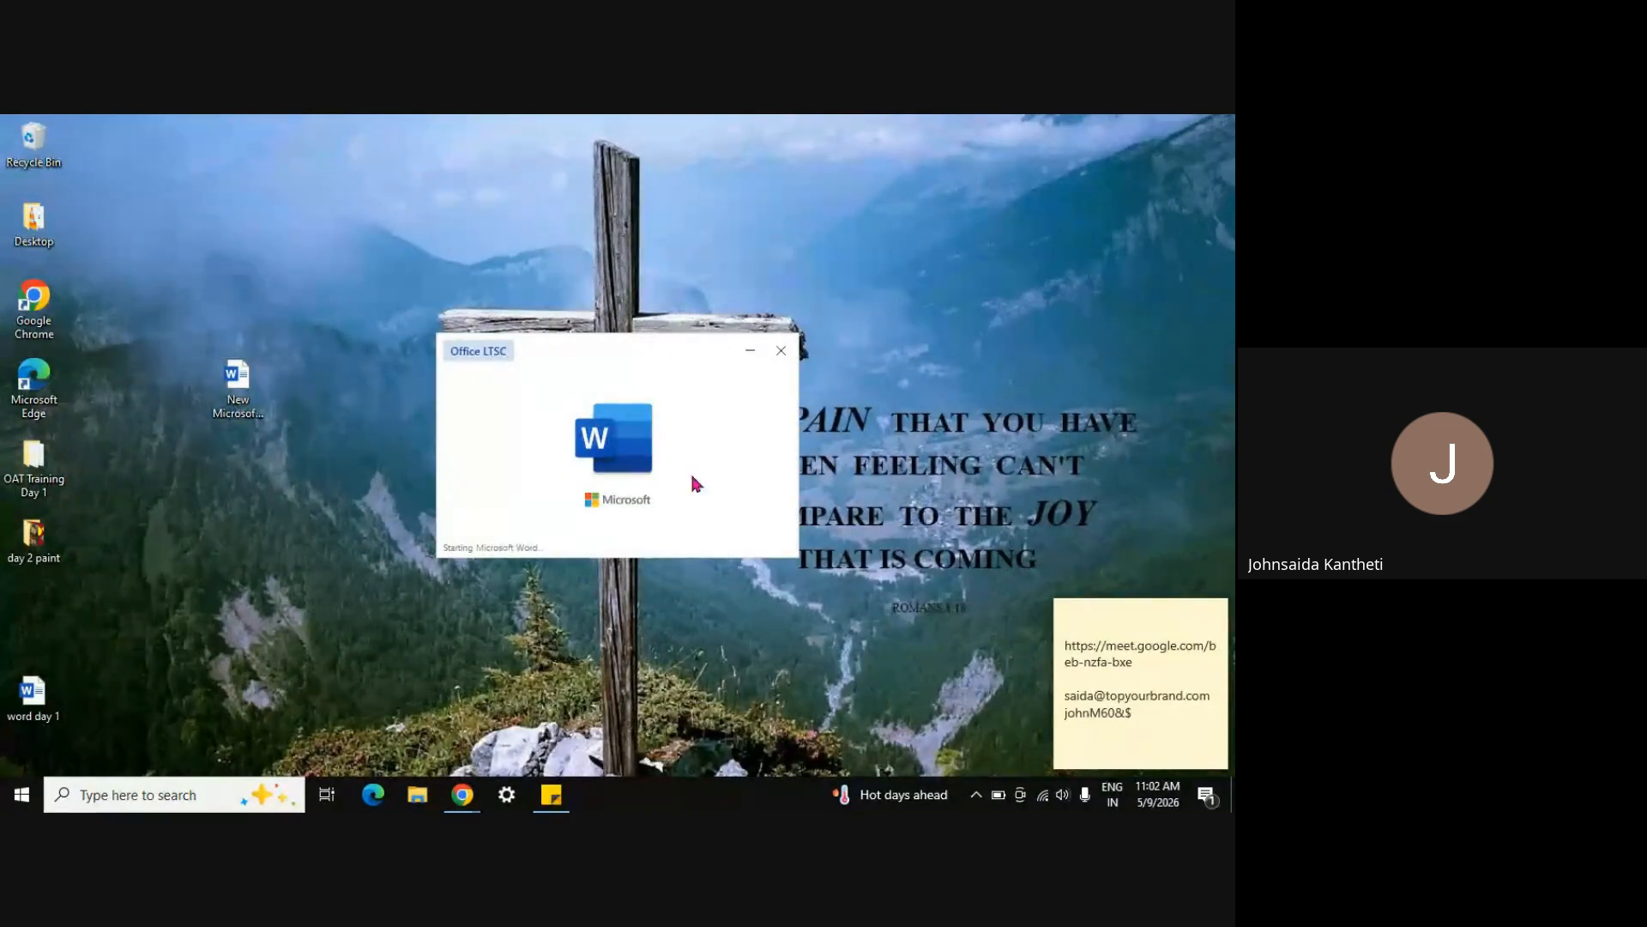
# Switch to the Google Meet class meeting and confirm starting smart notes anyway
pyautogui.moveTo(461, 796)
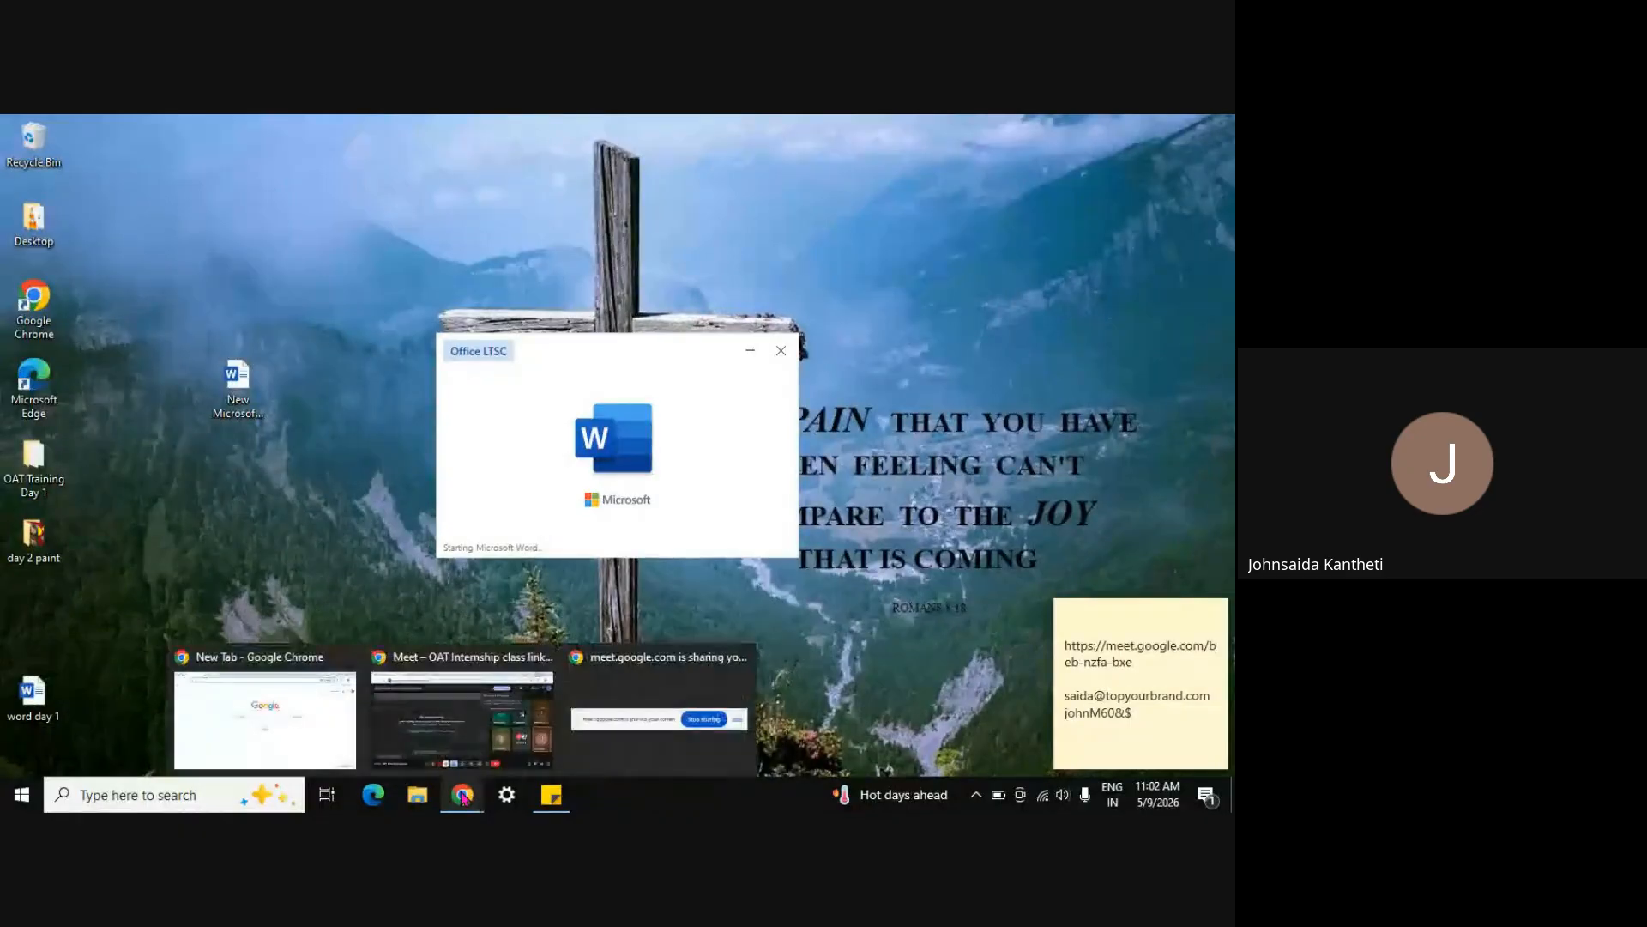
pyautogui.click(463, 720)
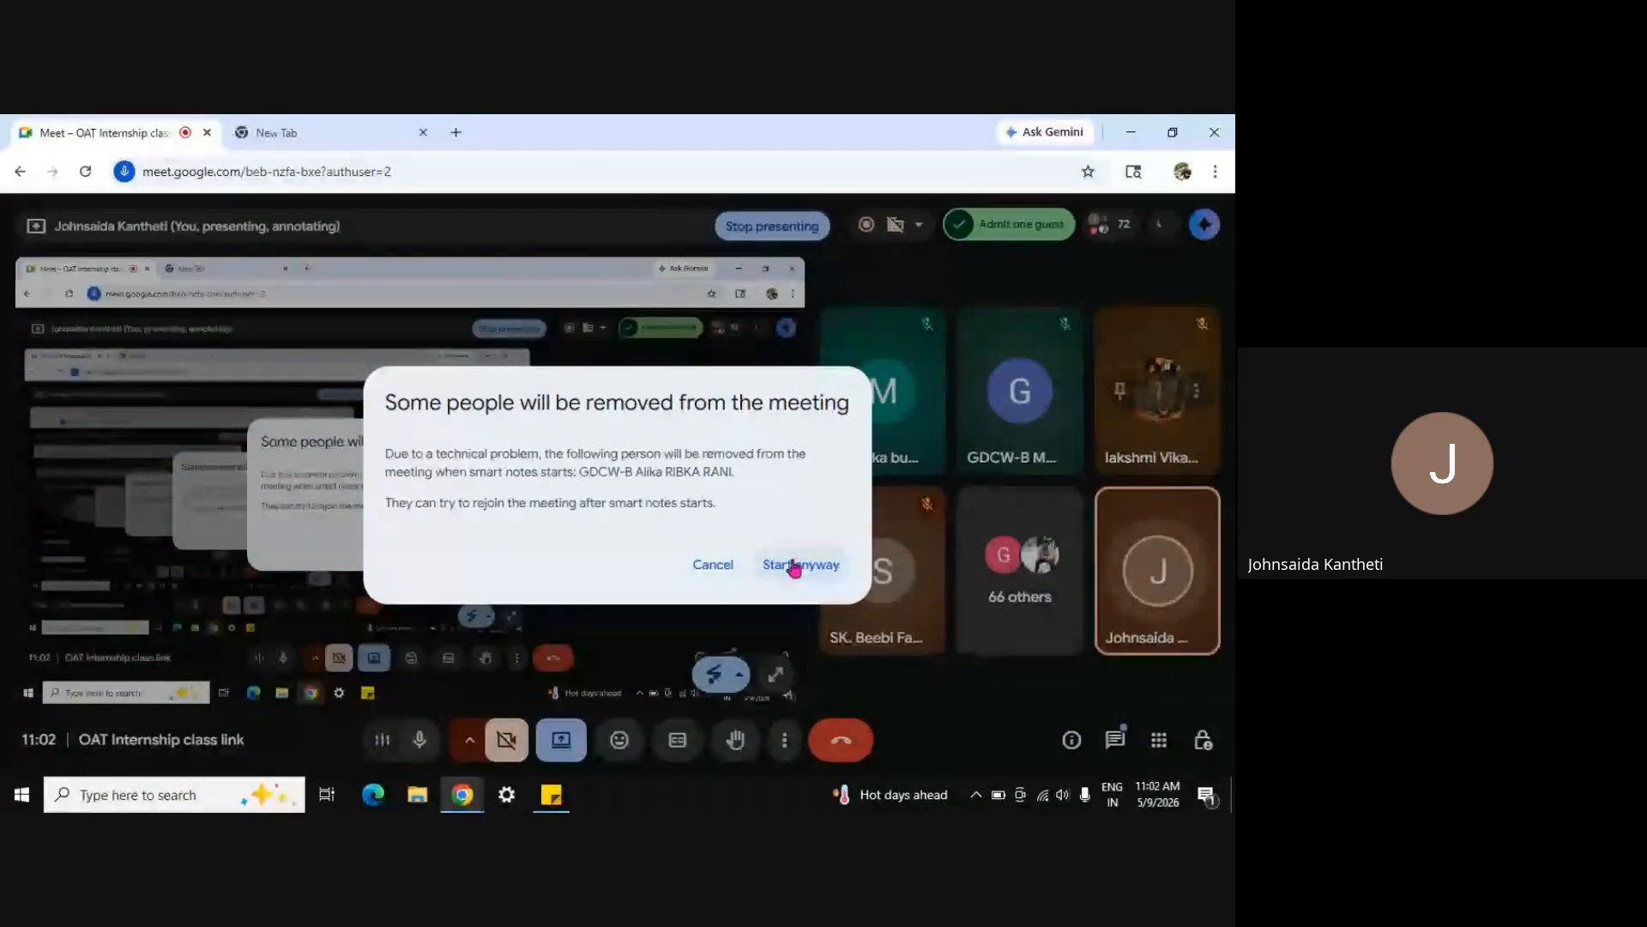
pyautogui.click(800, 564)
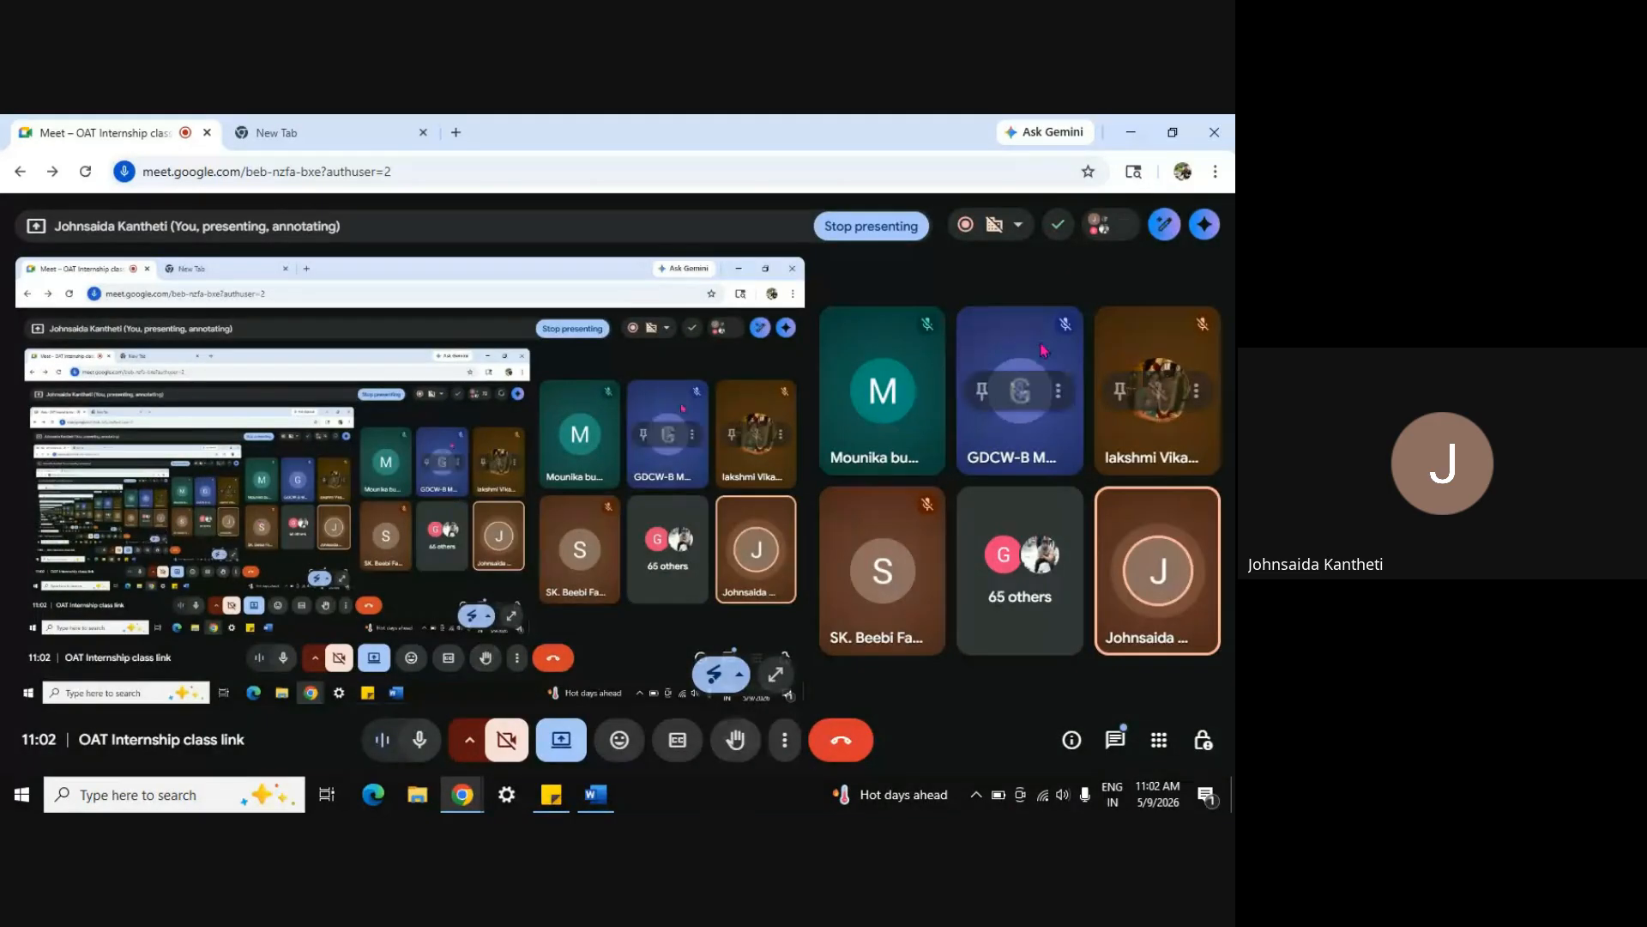
# Minimize the meeting window and return to the blank document in Word
pyautogui.hotkey('alt', 'Tab')
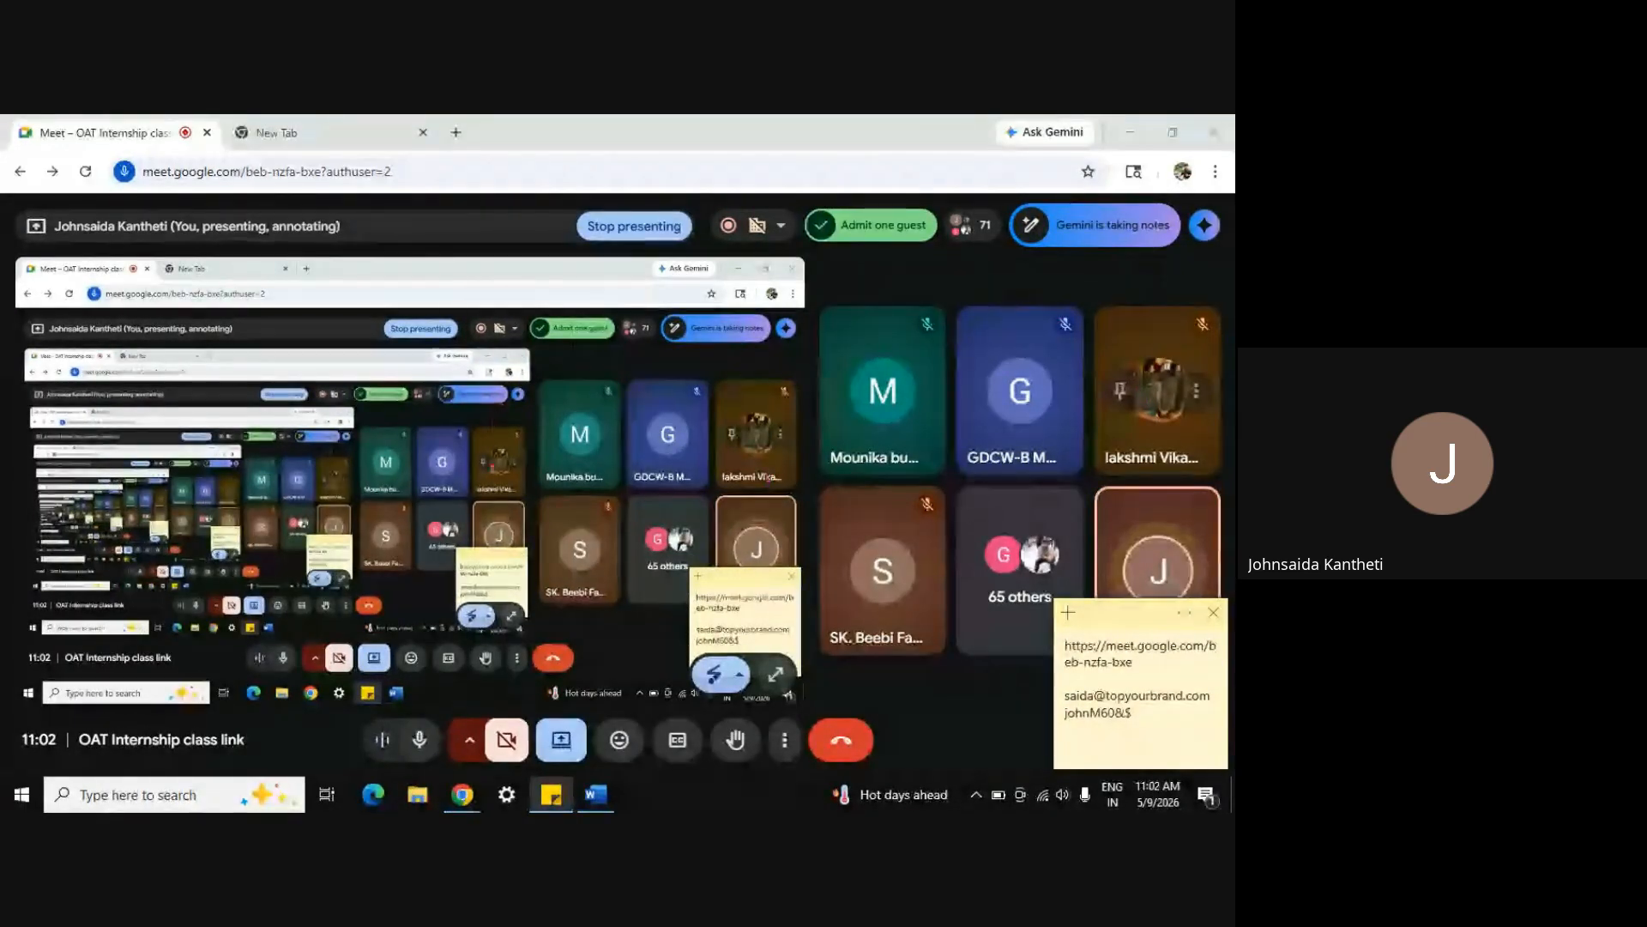
pyautogui.hotkey('alt', 'Tab')
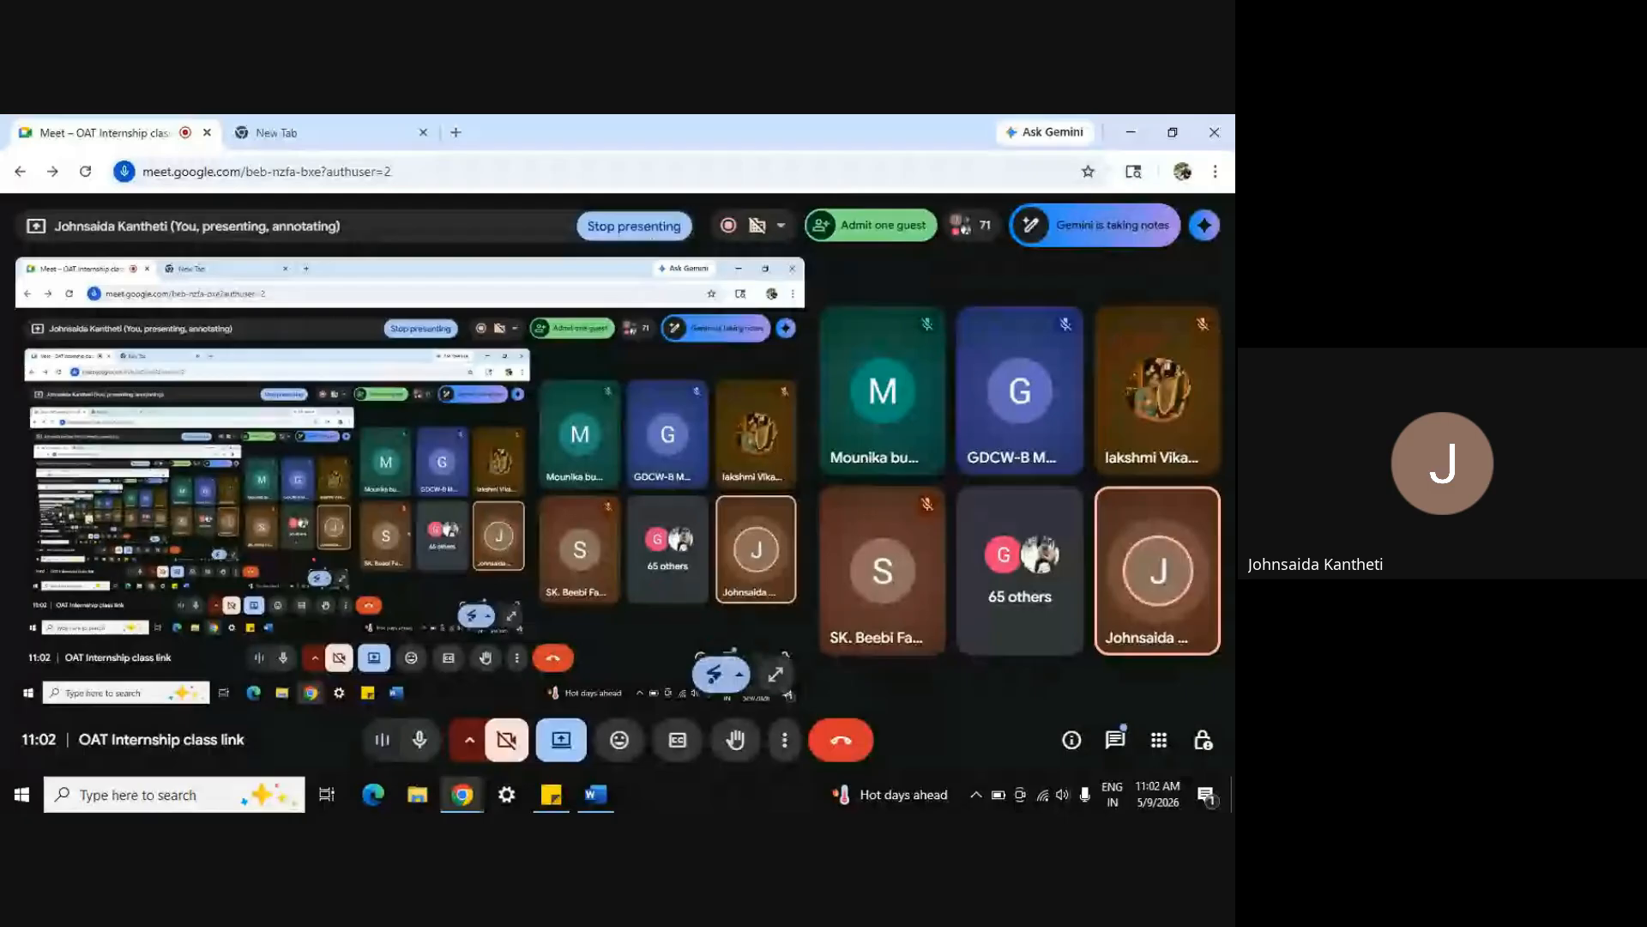
pyautogui.click(1131, 132)
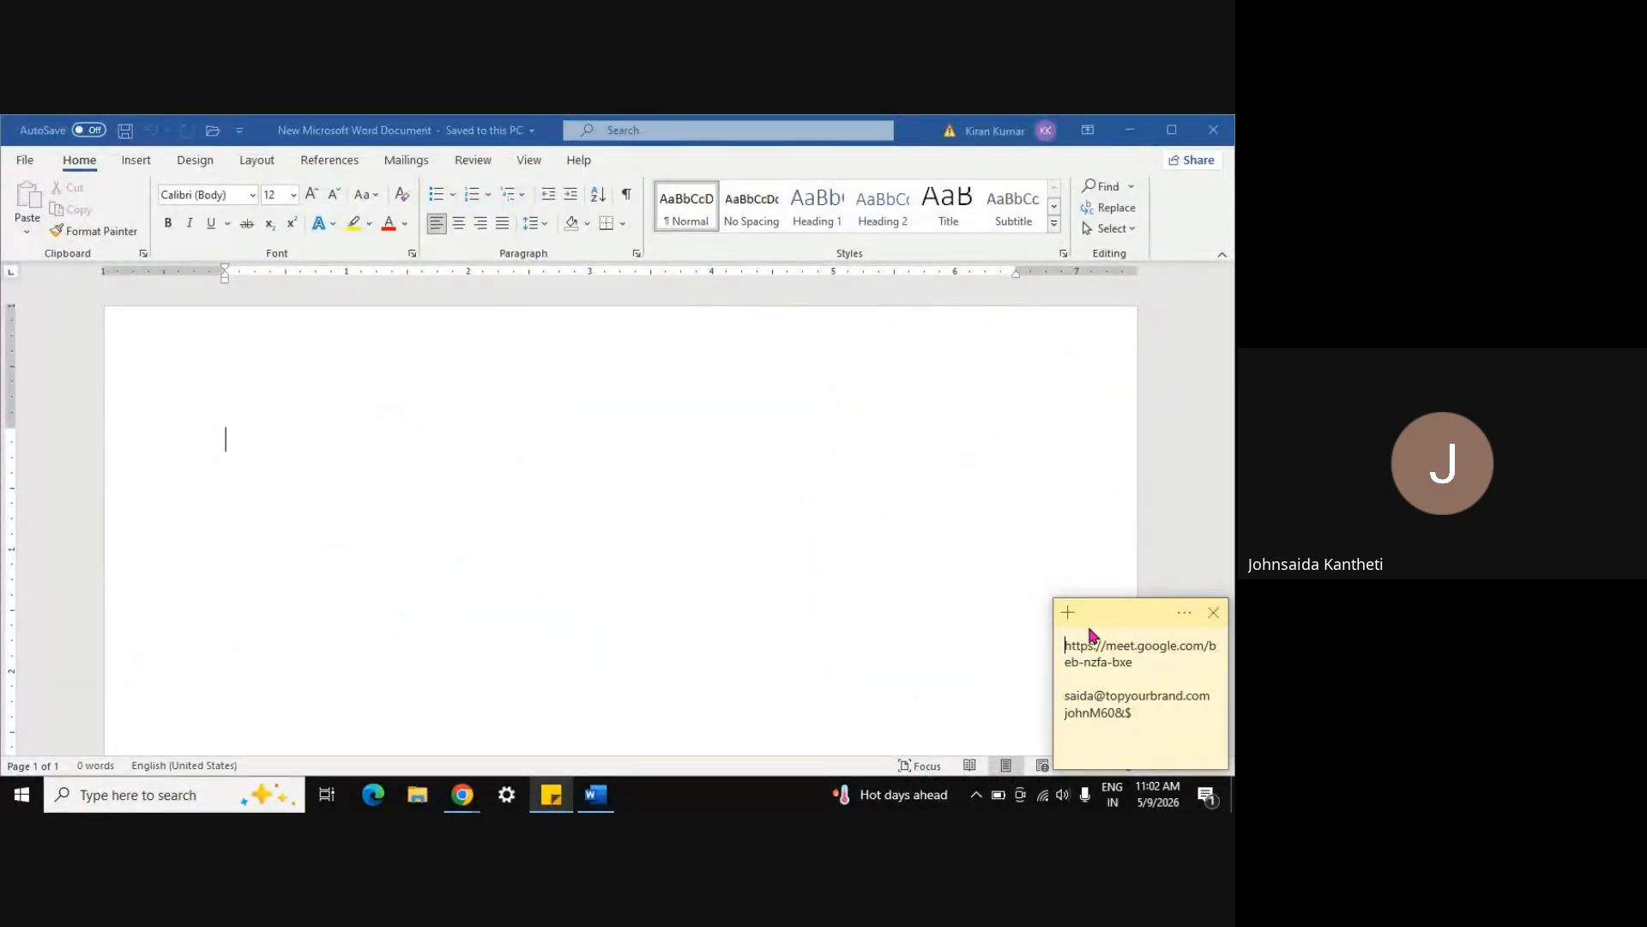
pyautogui.click(1158, 547)
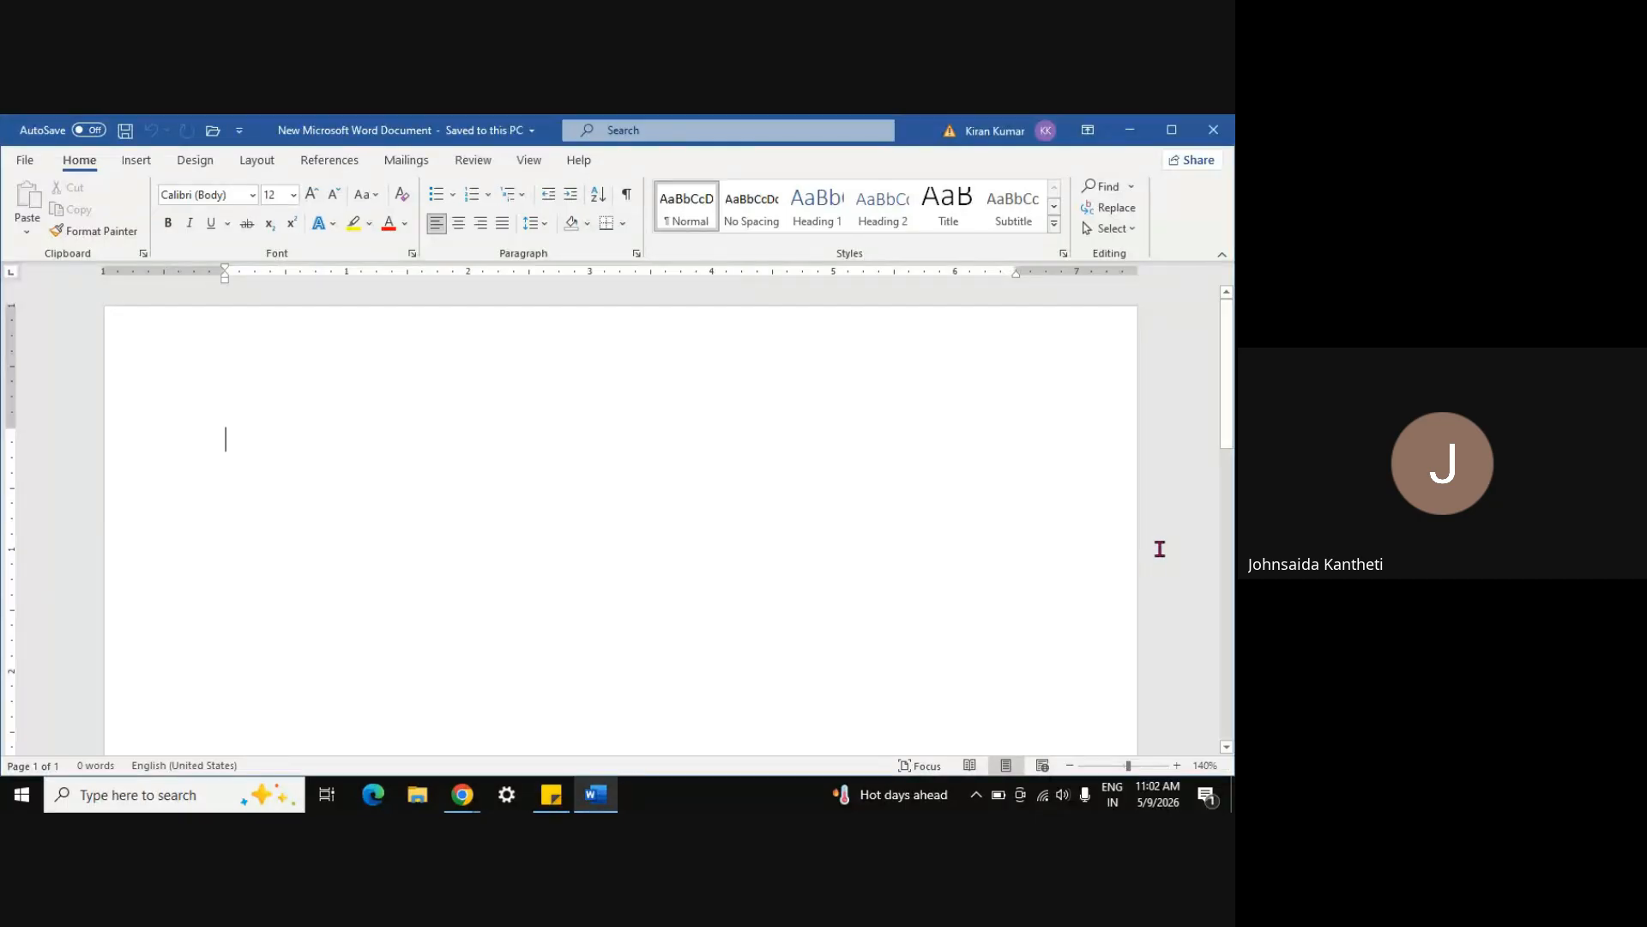
pyautogui.click(25, 161)
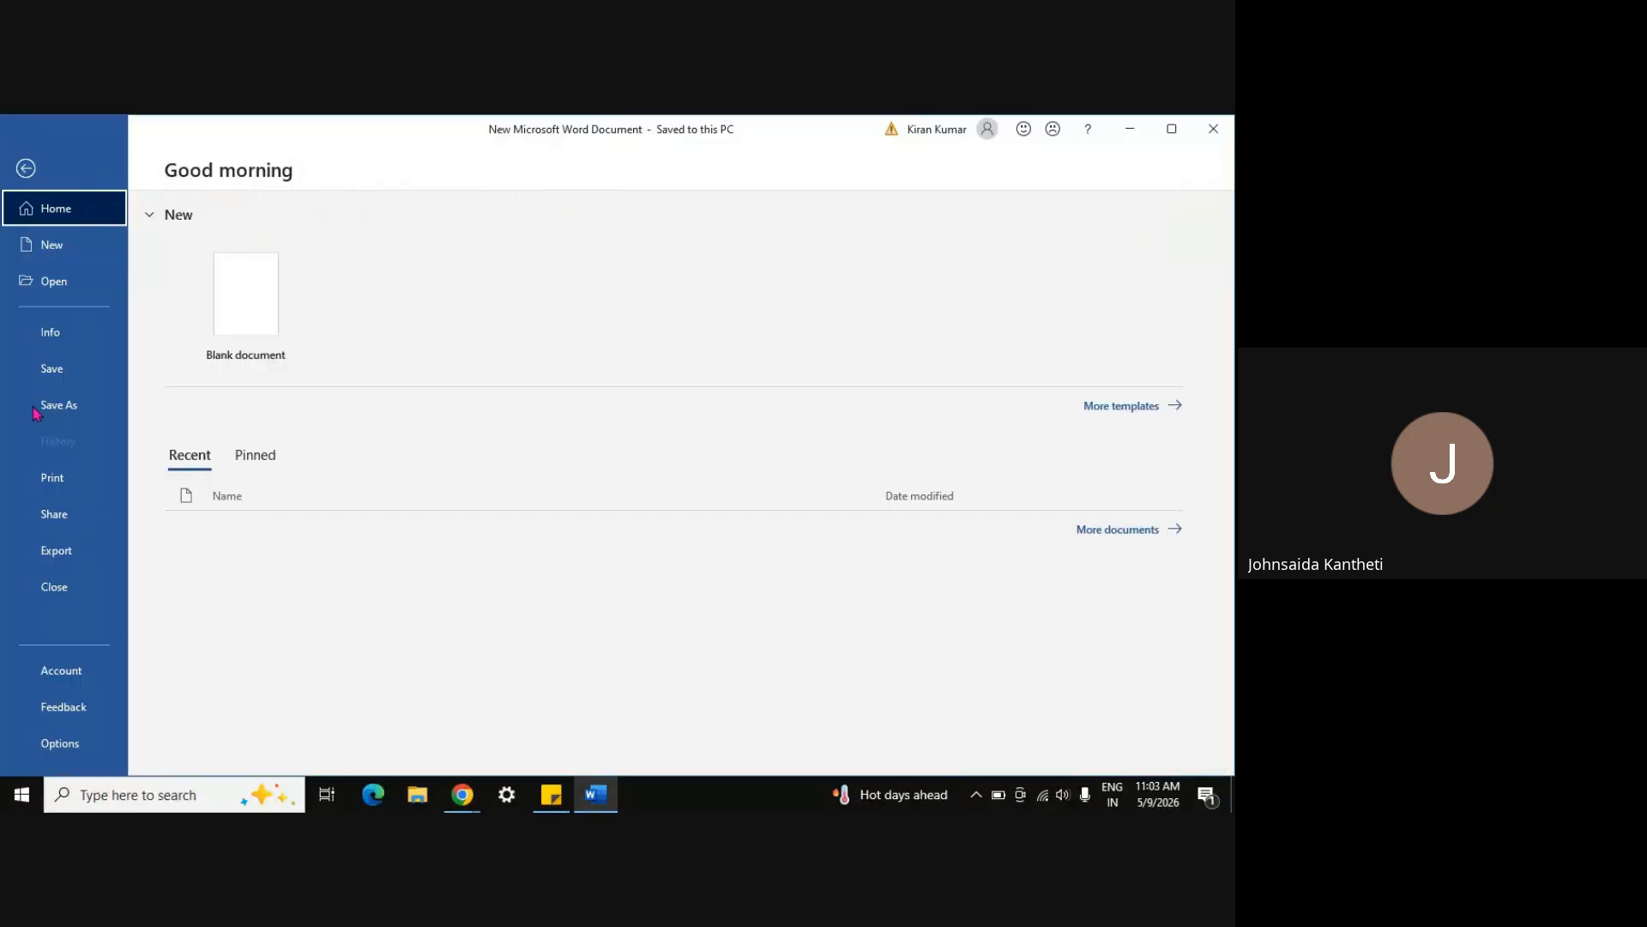
pyautogui.click(26, 167)
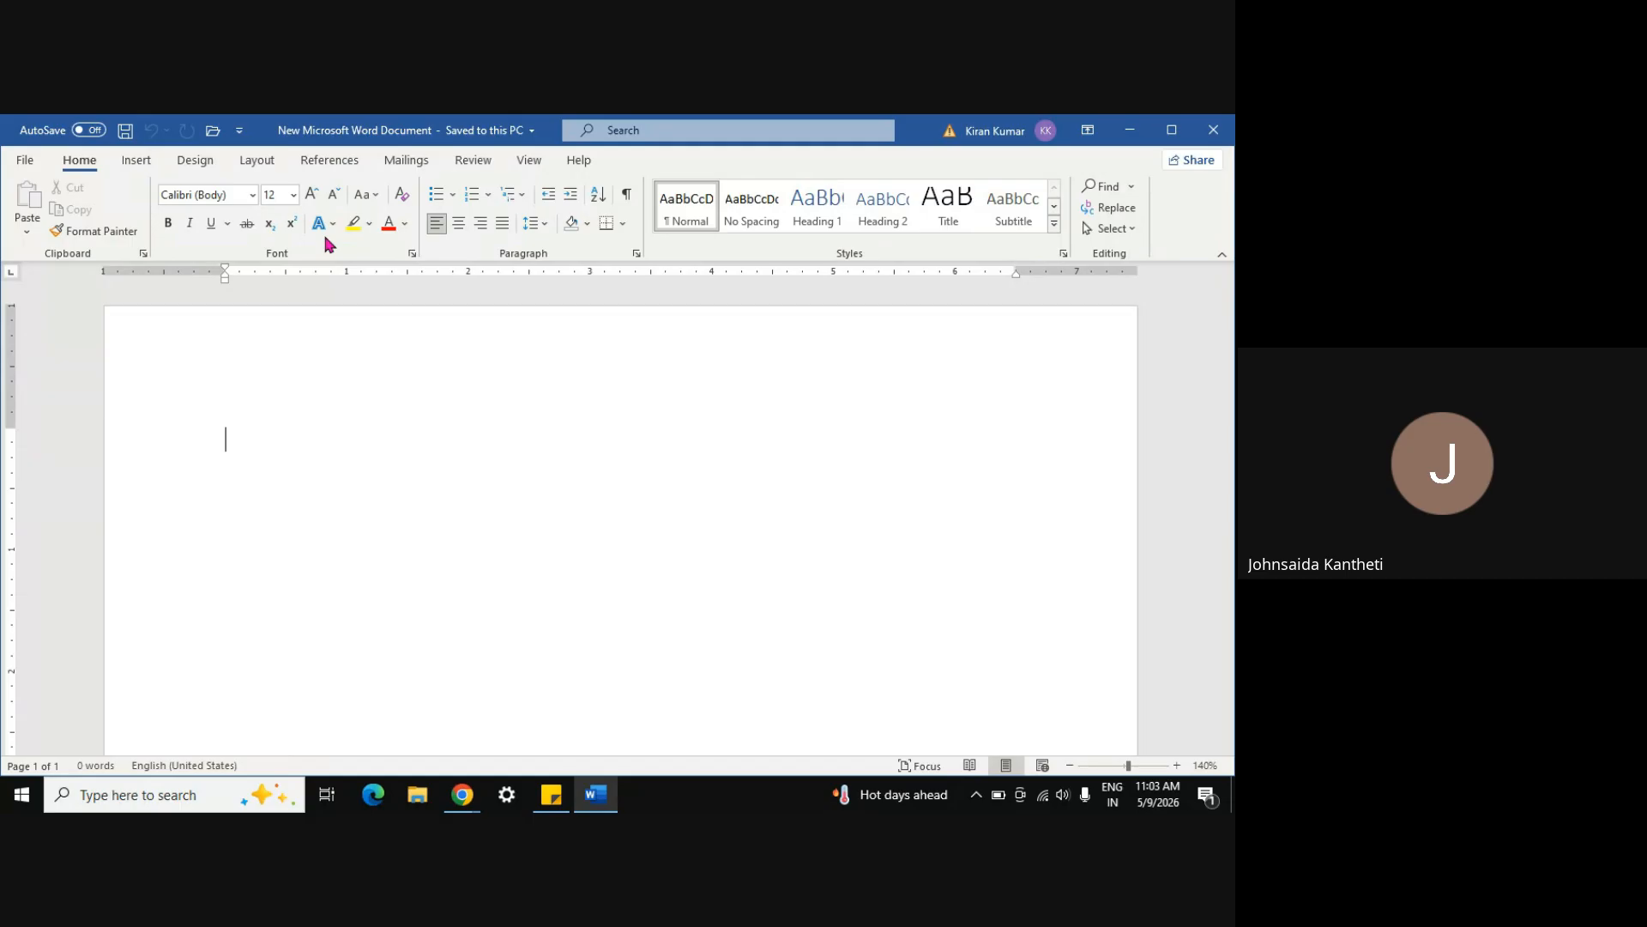
pyautogui.click(140, 160)
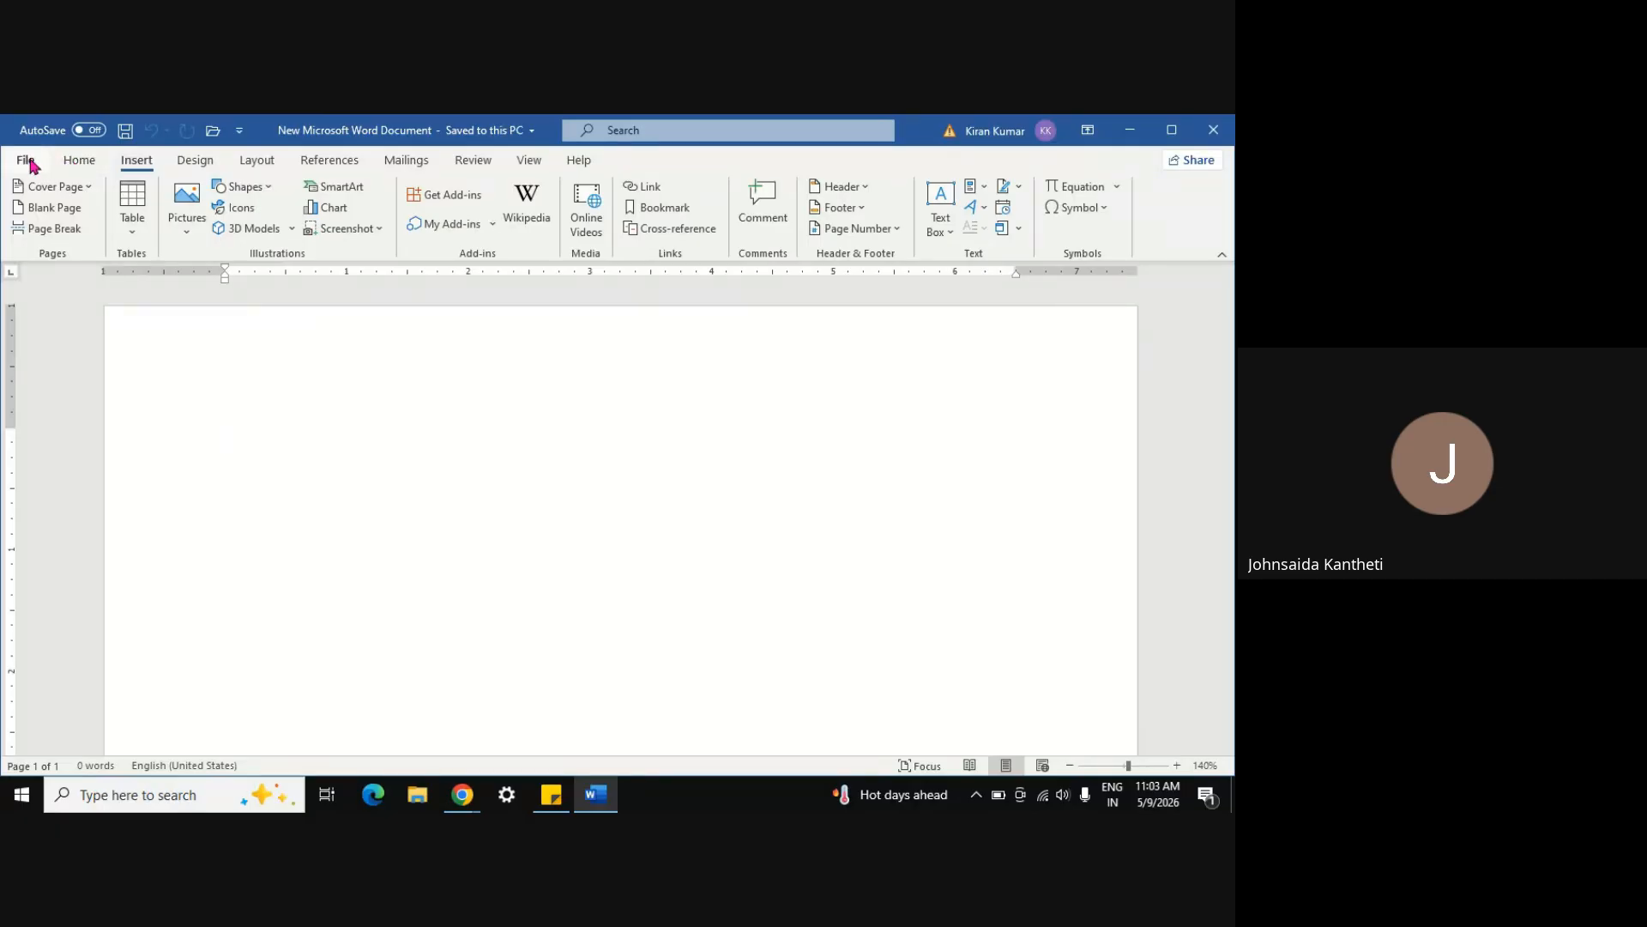
pyautogui.click(78, 163)
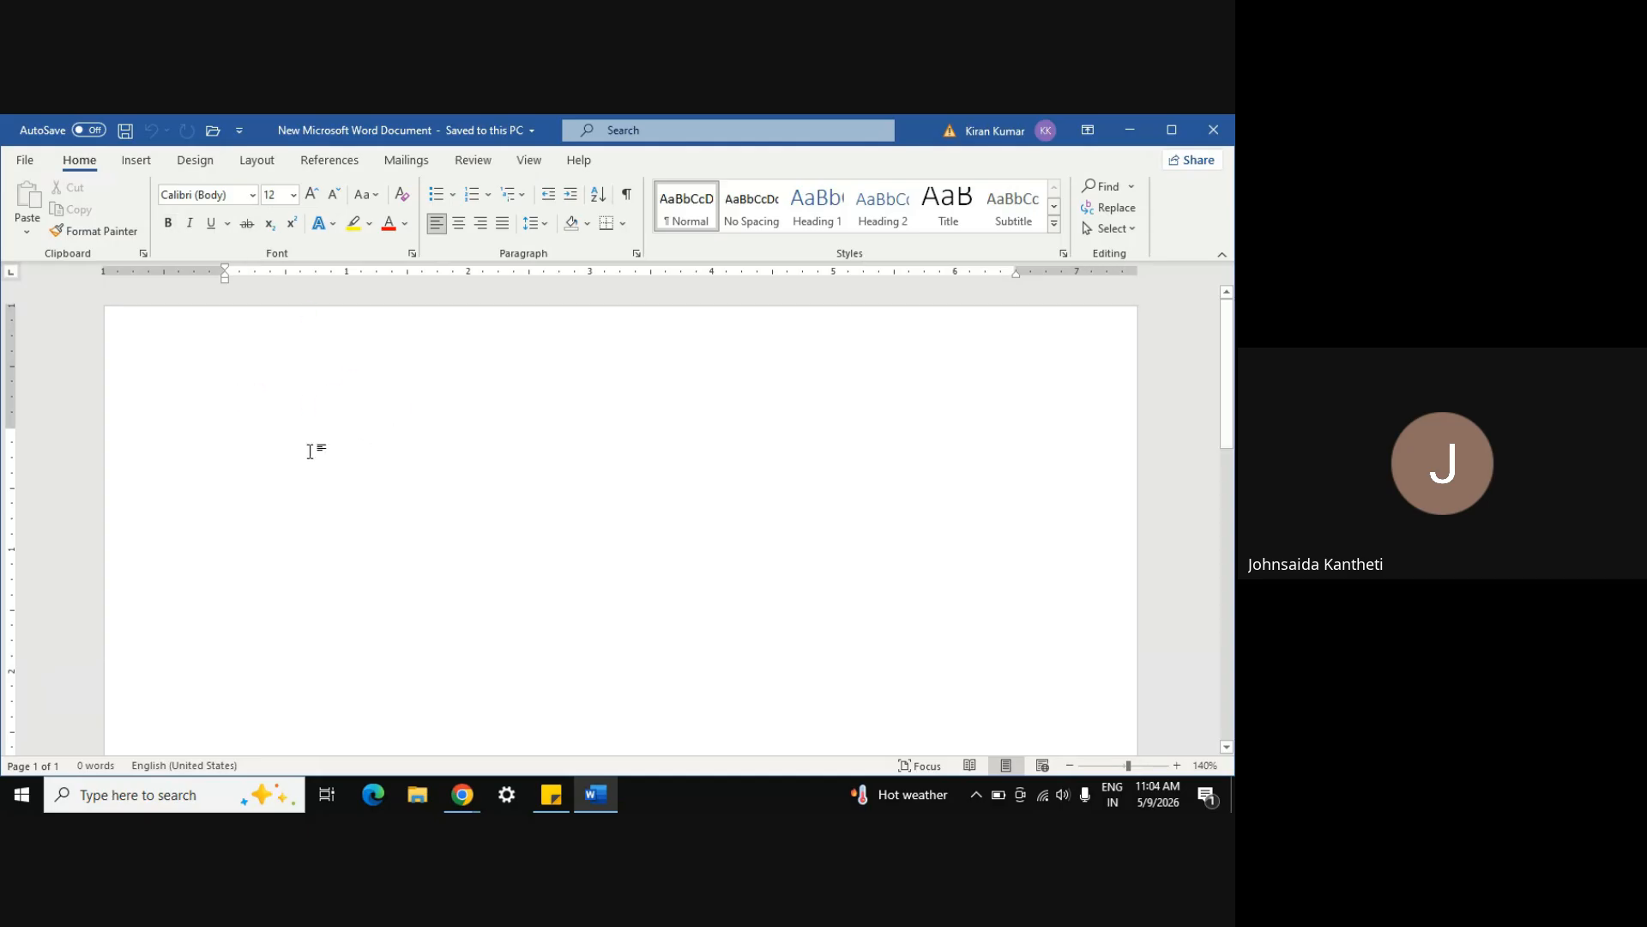
# Switch to Google Meet to read the participants' replies in the meeting chat, and return to Word
pyautogui.moveTo(463, 794)
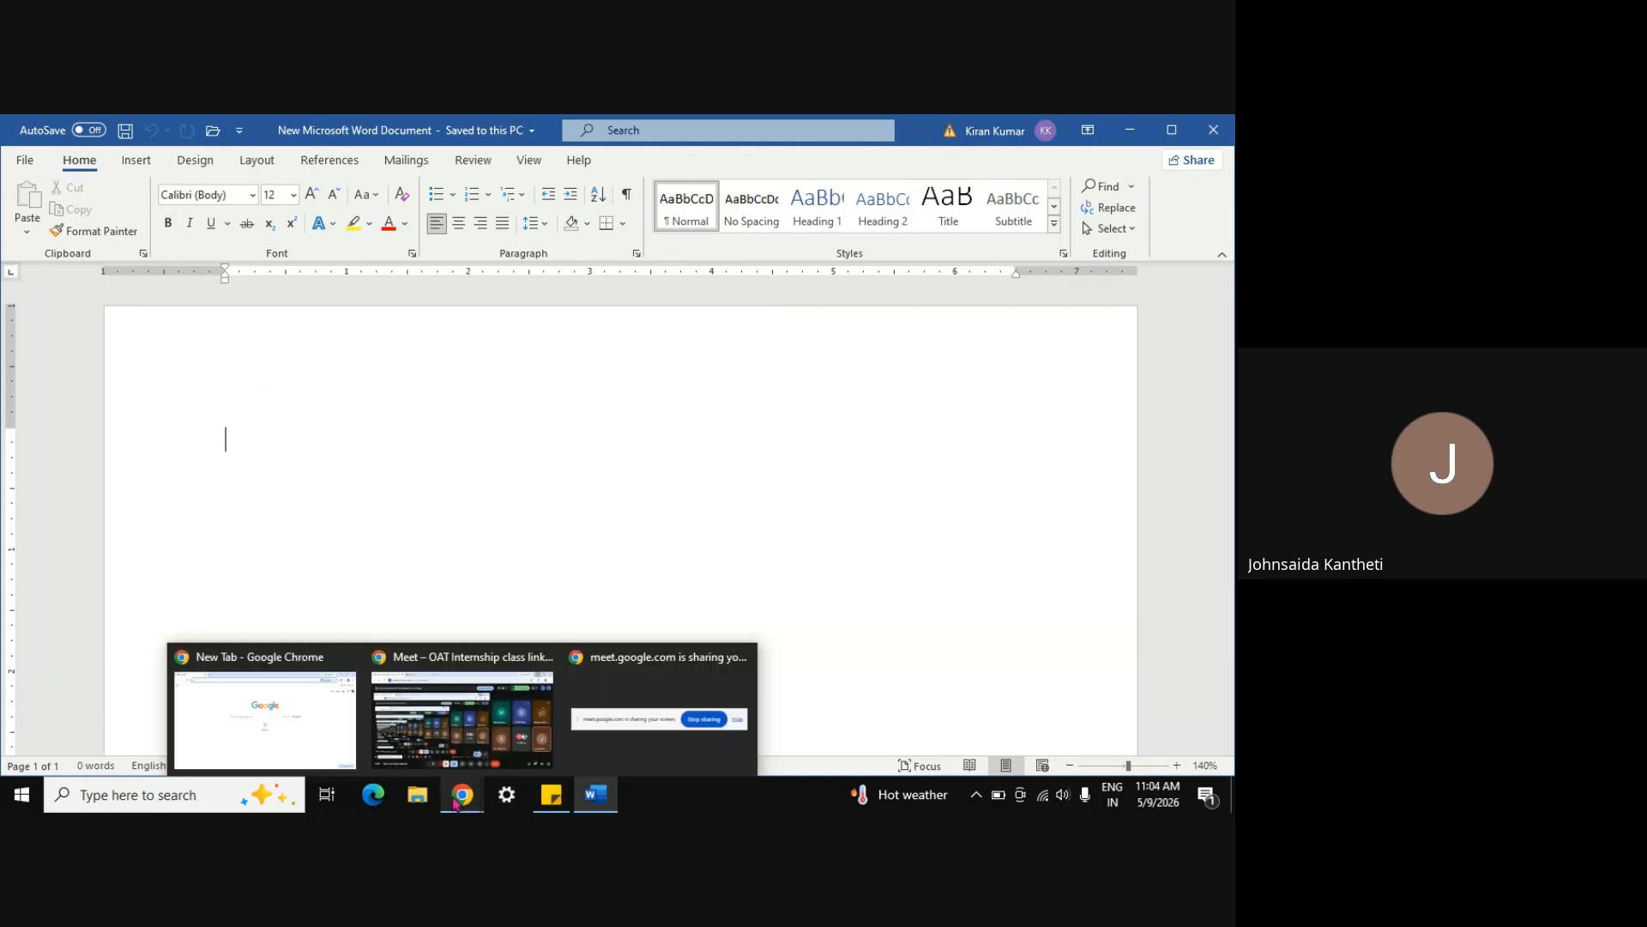
pyautogui.click(454, 705)
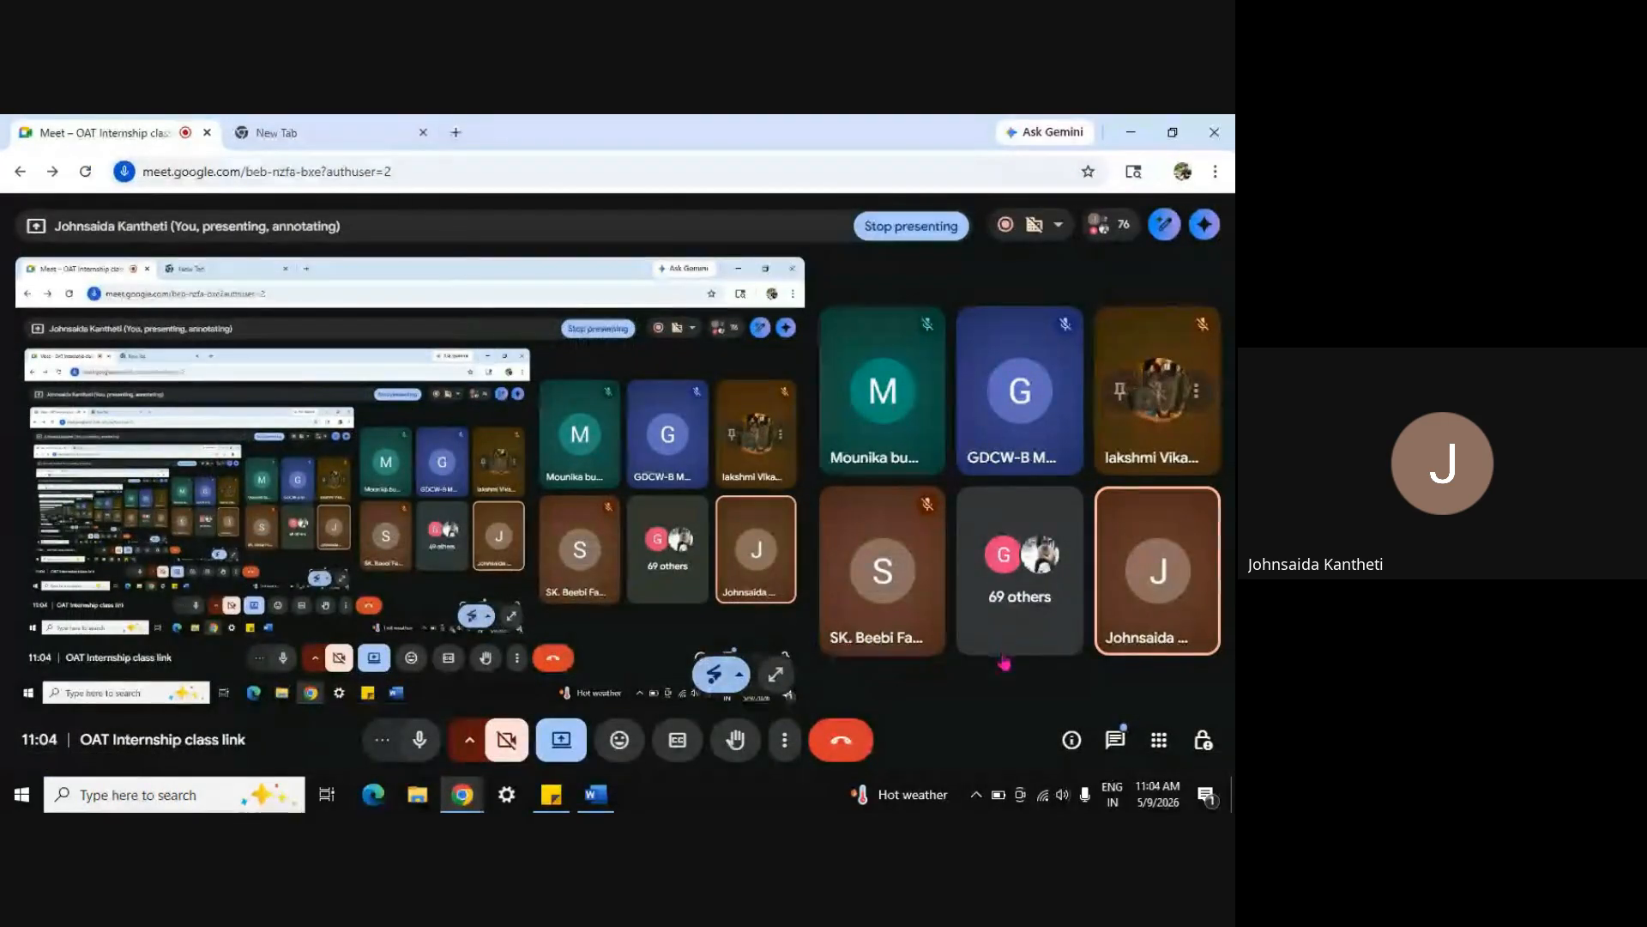
pyautogui.click(1114, 747)
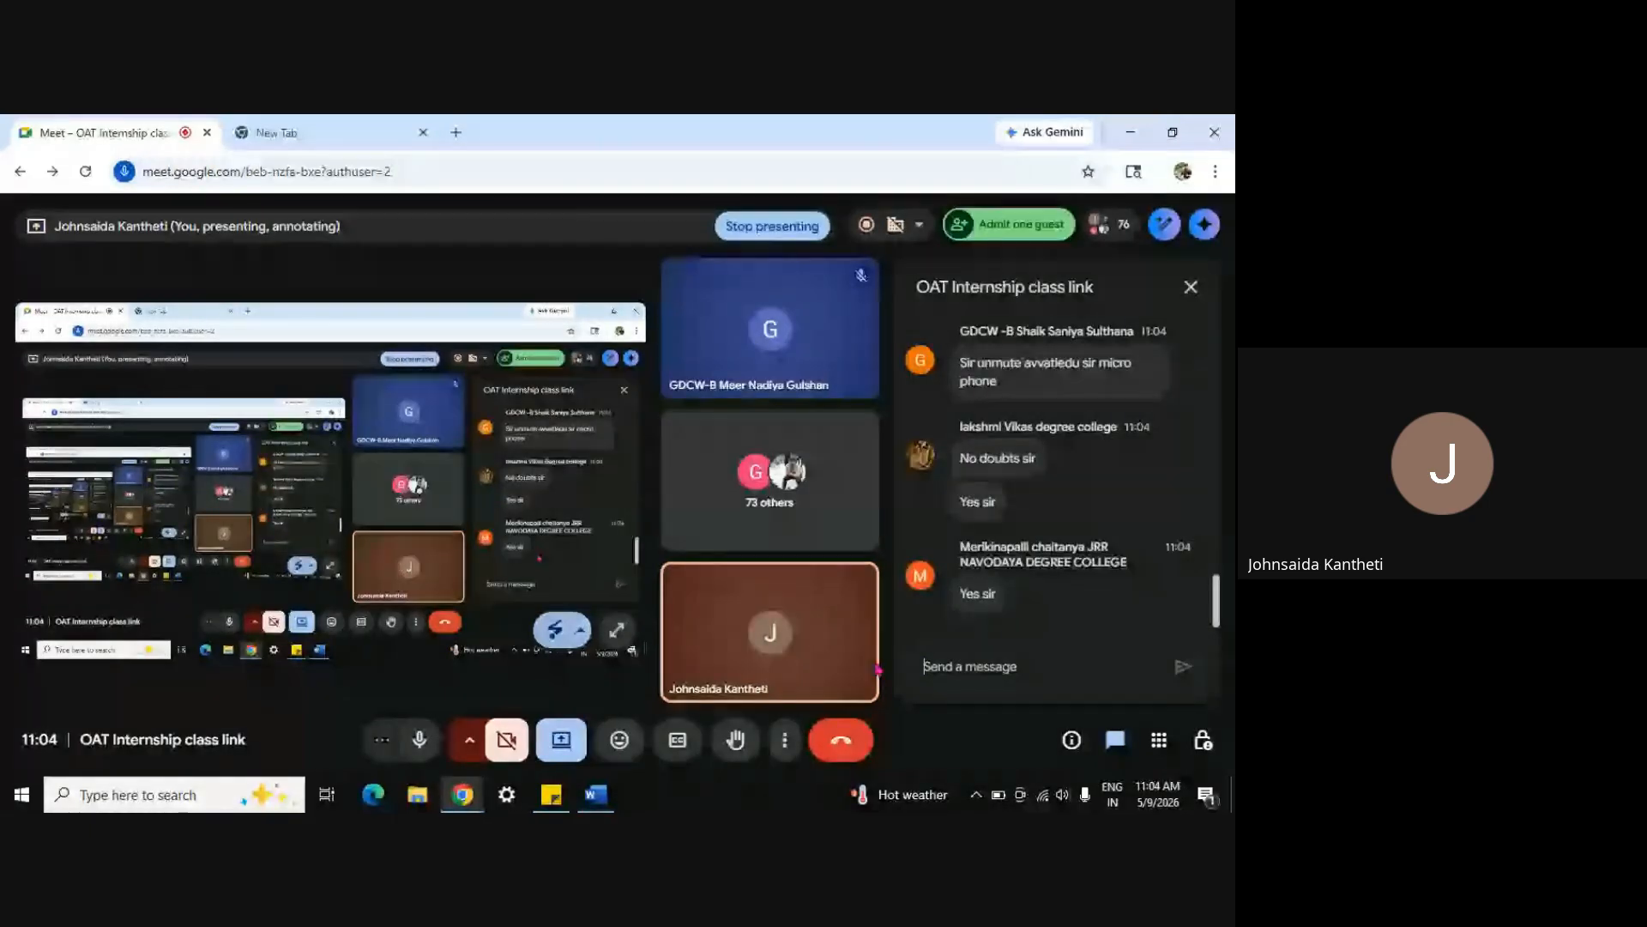
pyautogui.click(1128, 136)
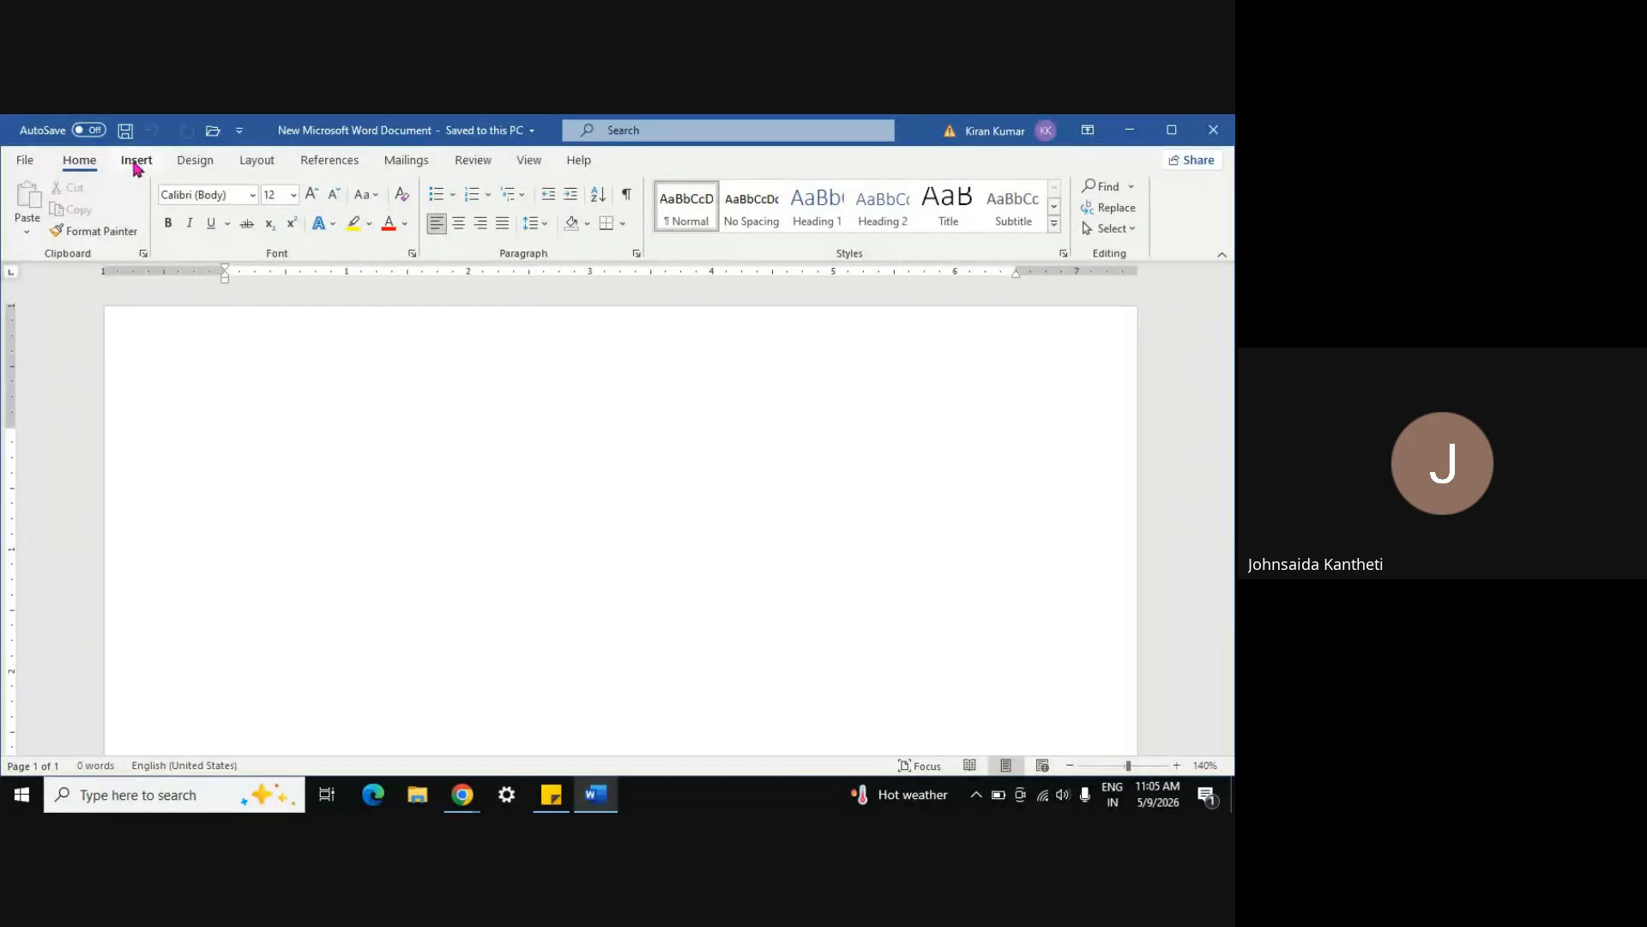
# Try a built-in cover page with a photo on the blank document and undo its insertion
pyautogui.click(135, 161)
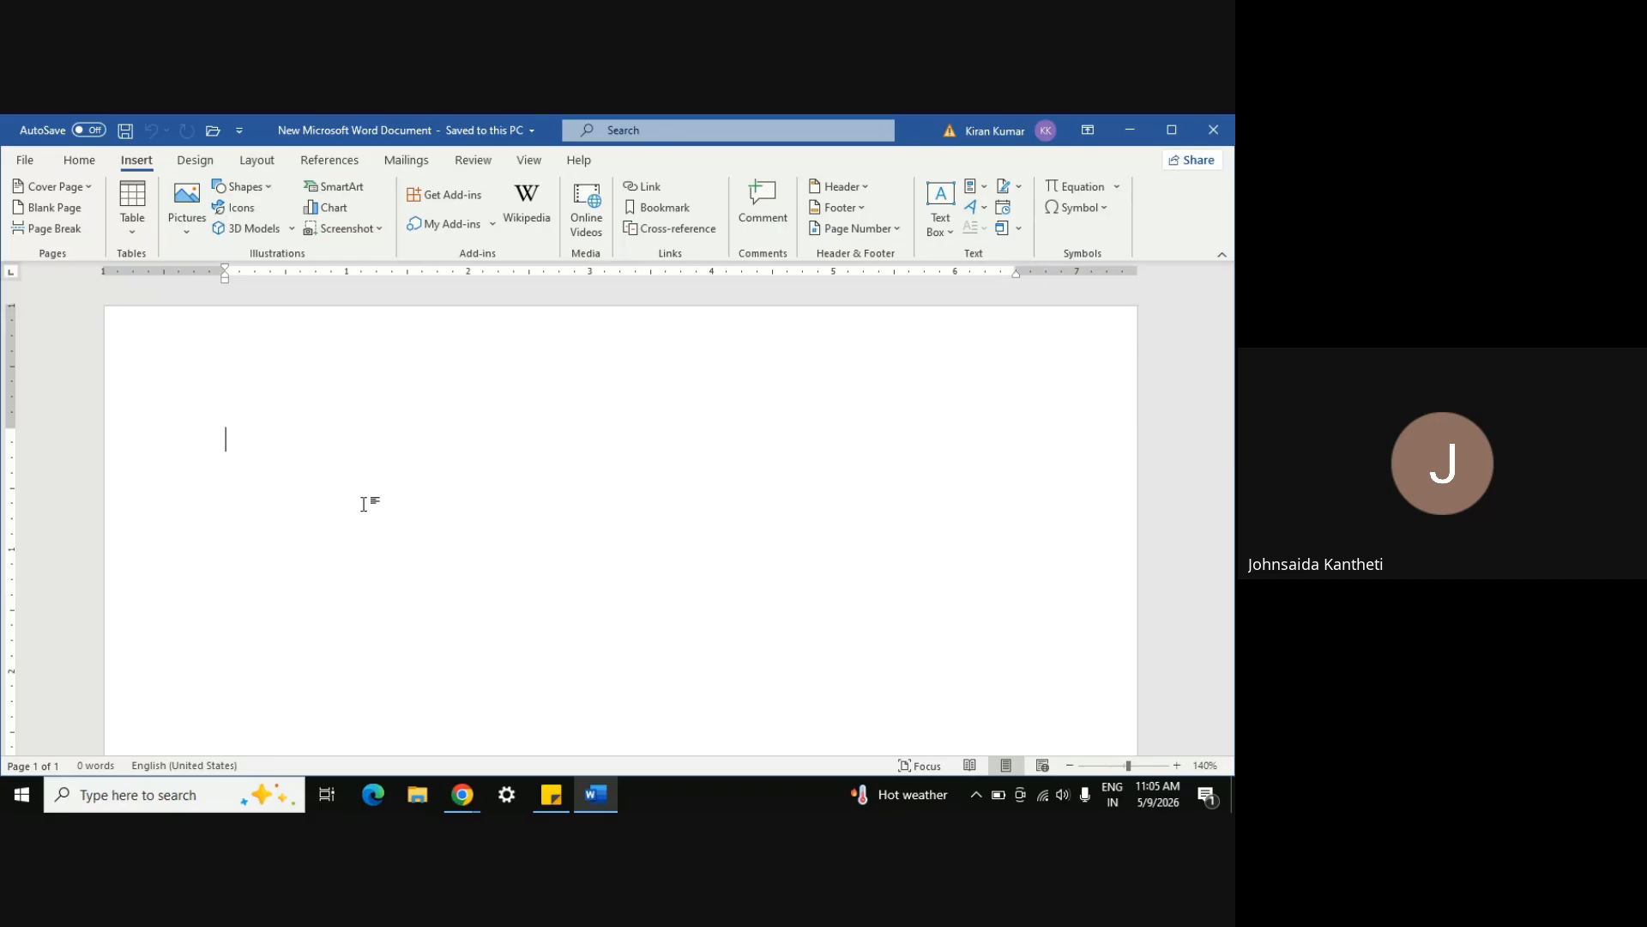
pyautogui.click(86, 187)
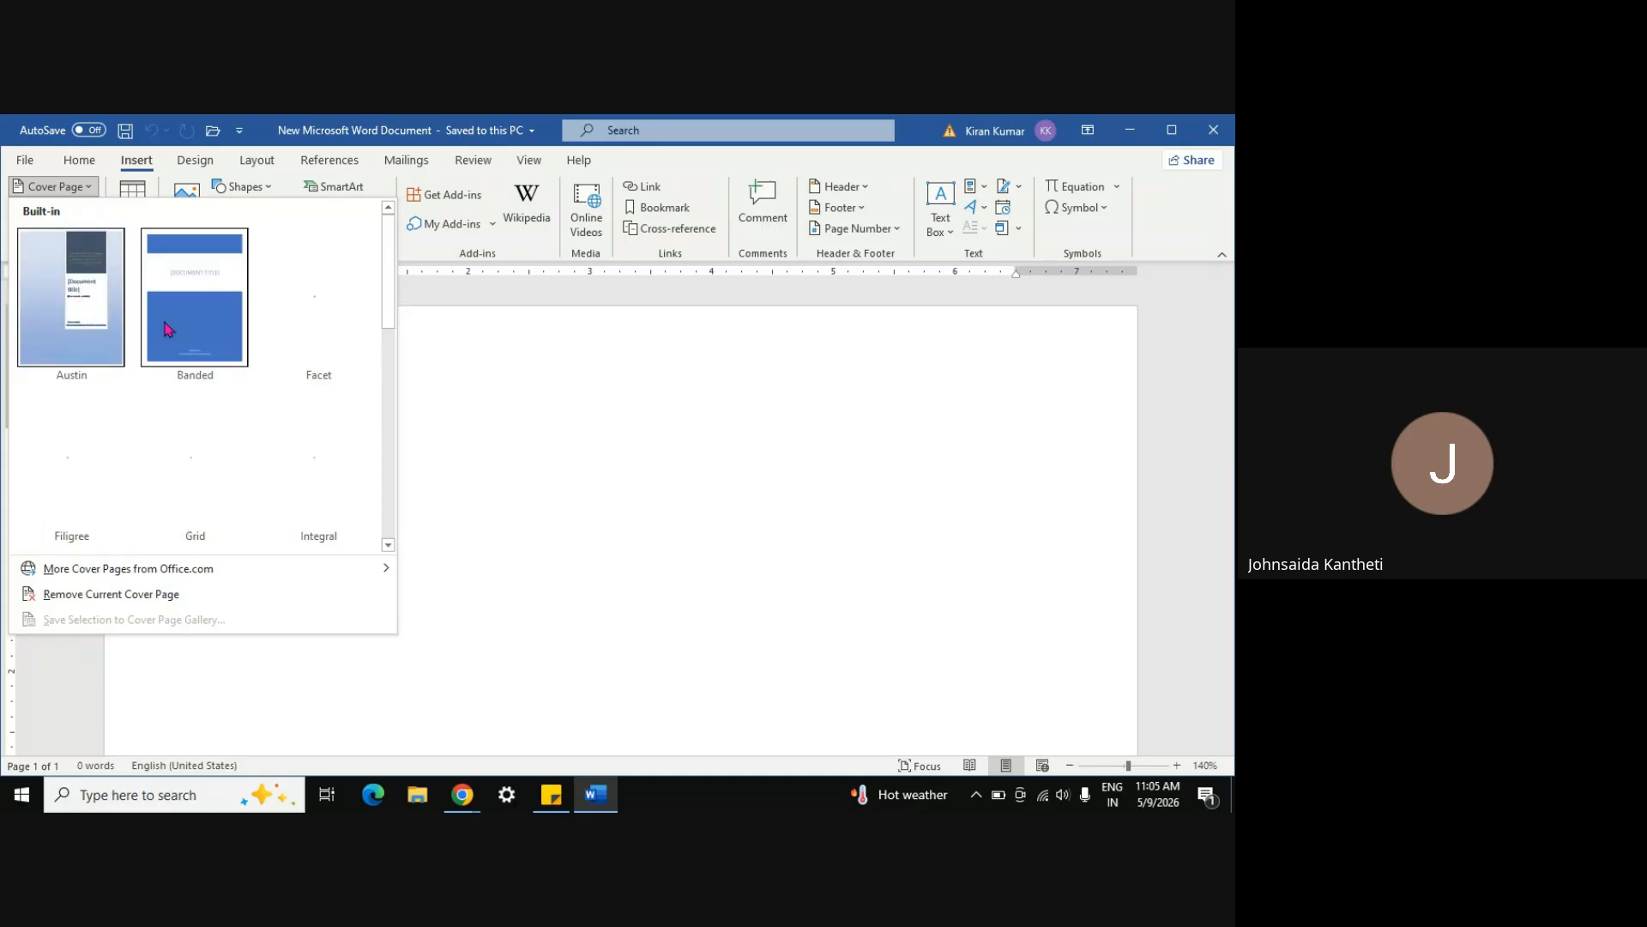
pyautogui.click(92, 448)
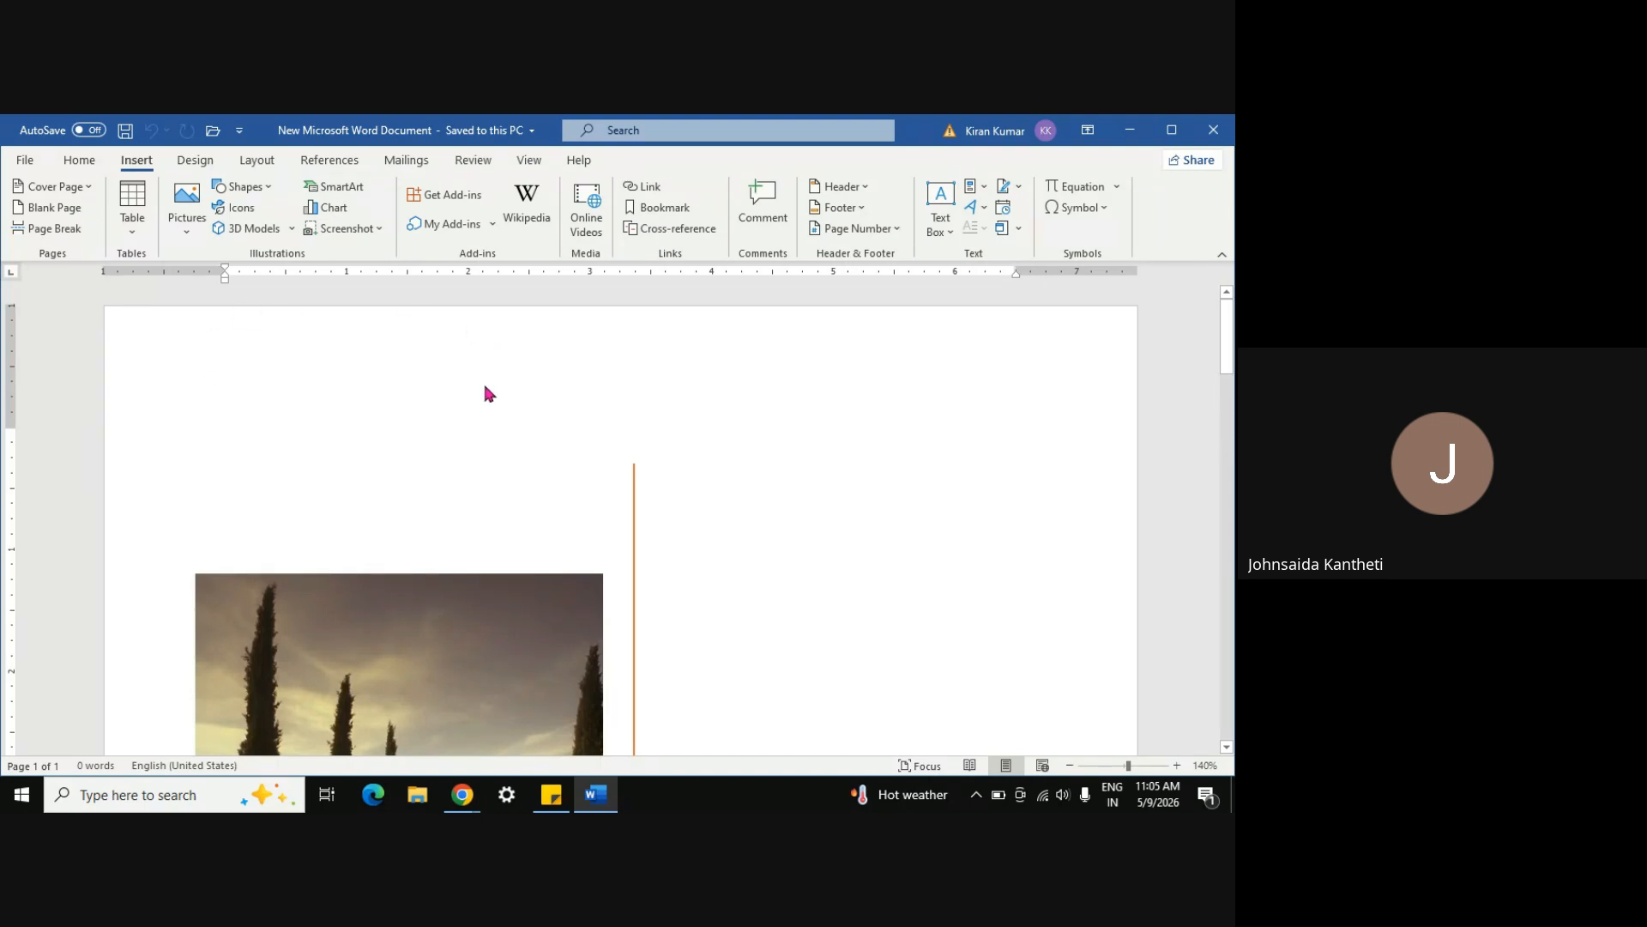
pyautogui.hotkey('ctrl', 'z')
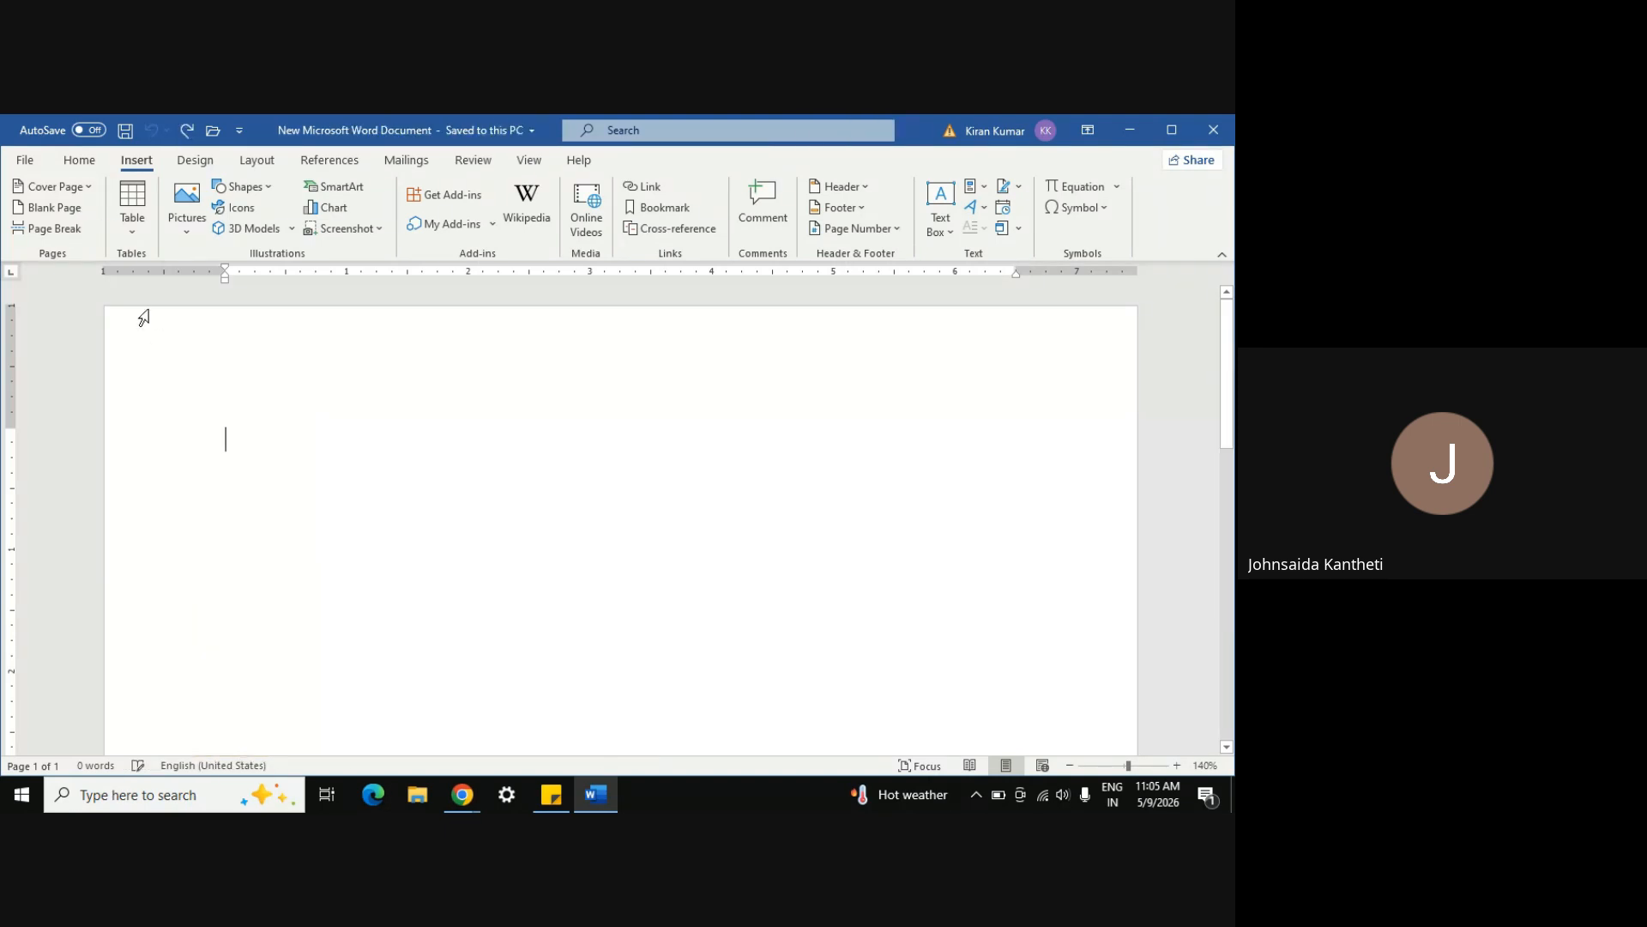
# Browse the built-in cover page designs and insert the Filigree cover page
pyautogui.click(54, 186)
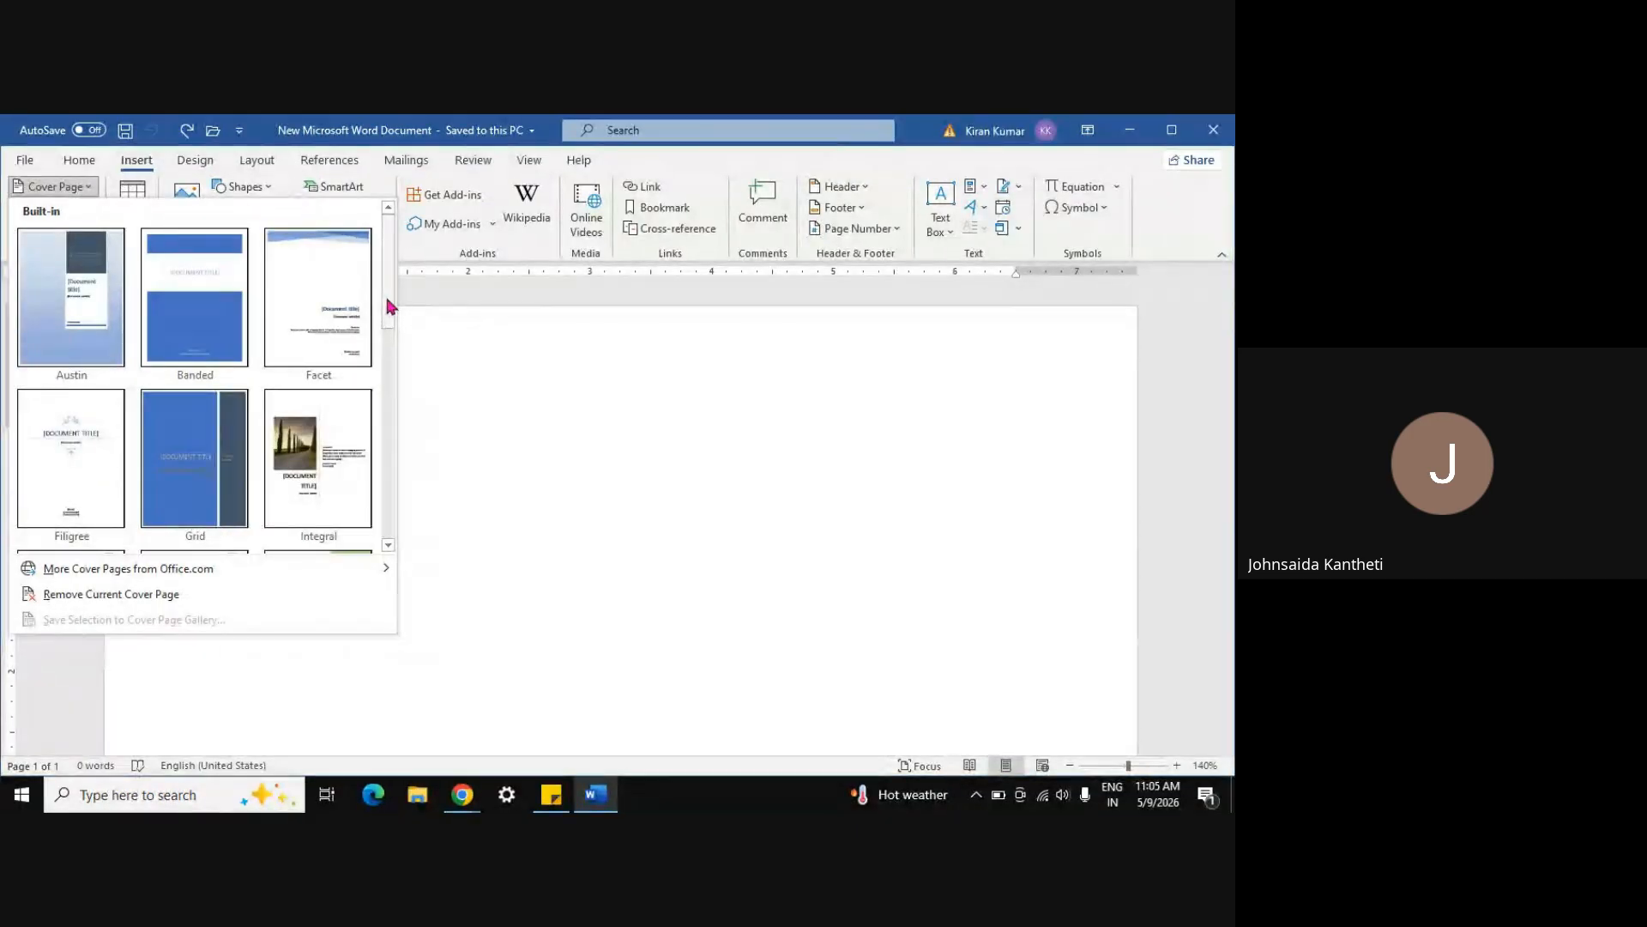
pyautogui.scroll(-2, 392, 307)
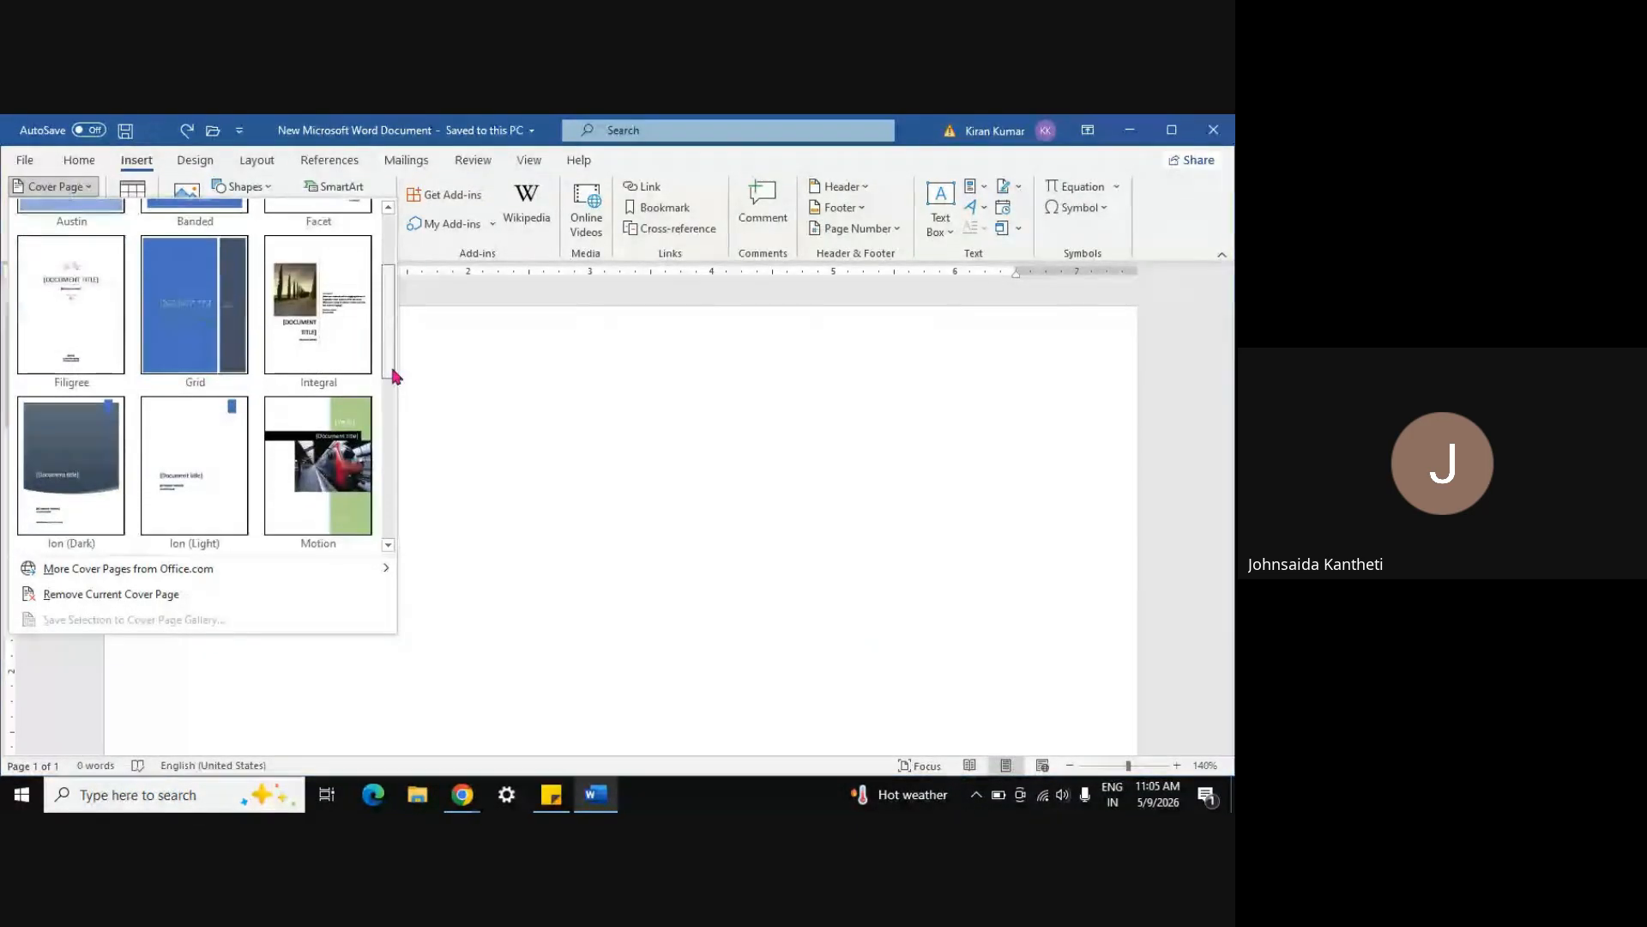
pyautogui.scroll(-5, 392, 403)
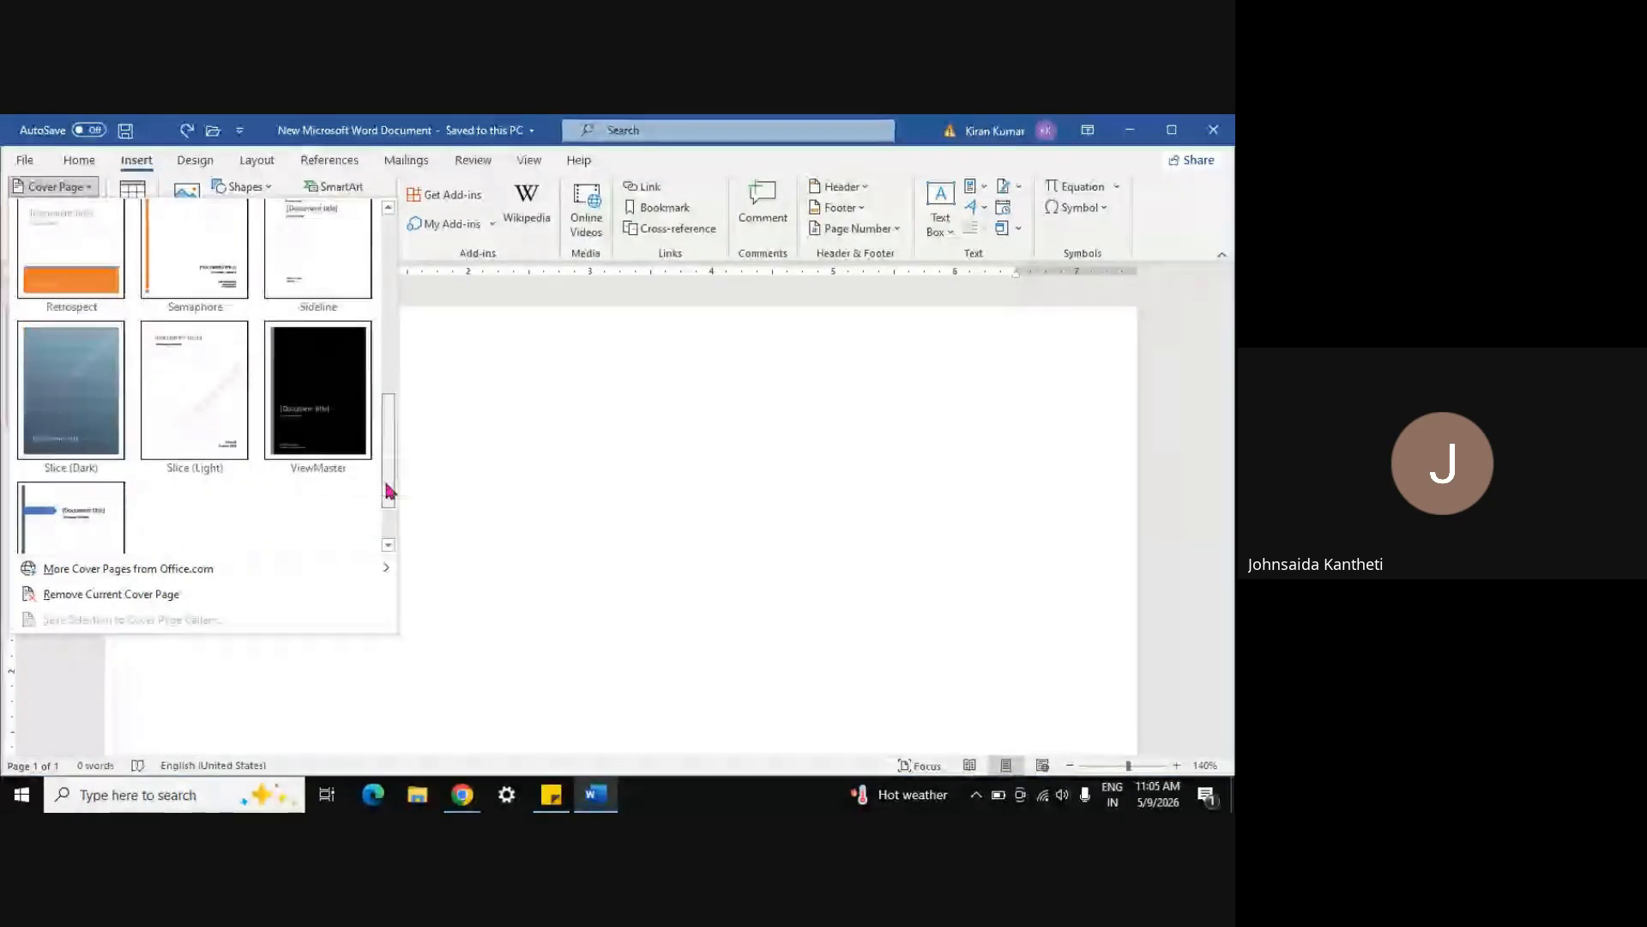
pyautogui.moveTo(384, 505); pyautogui.dragTo(389, 332)
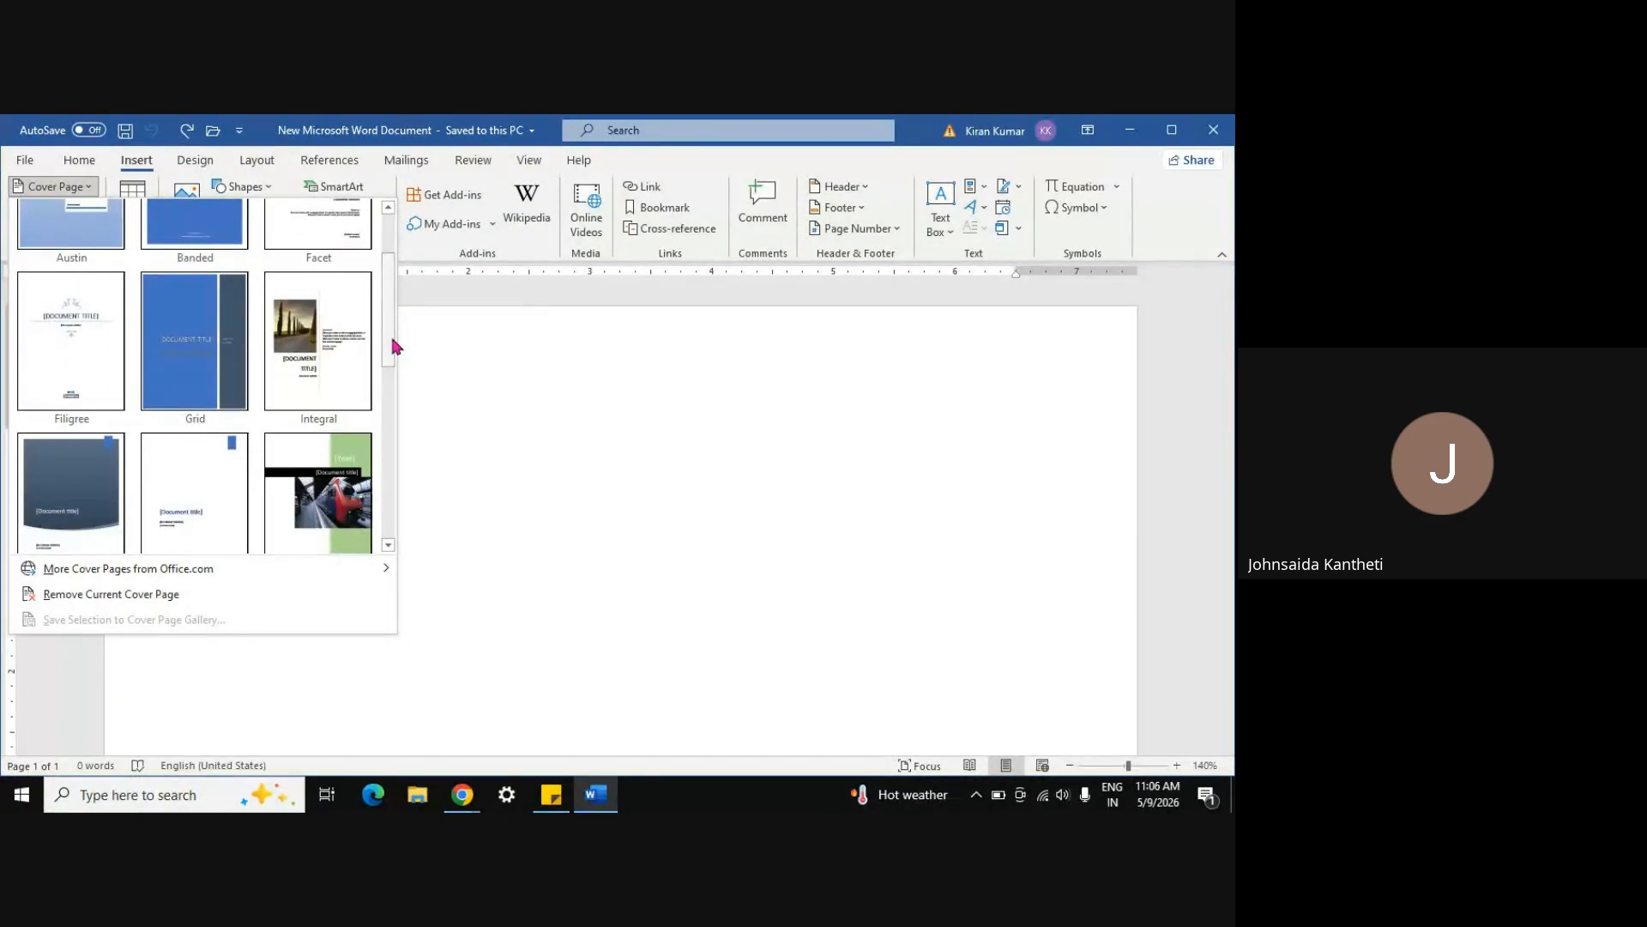
pyautogui.click(65, 323)
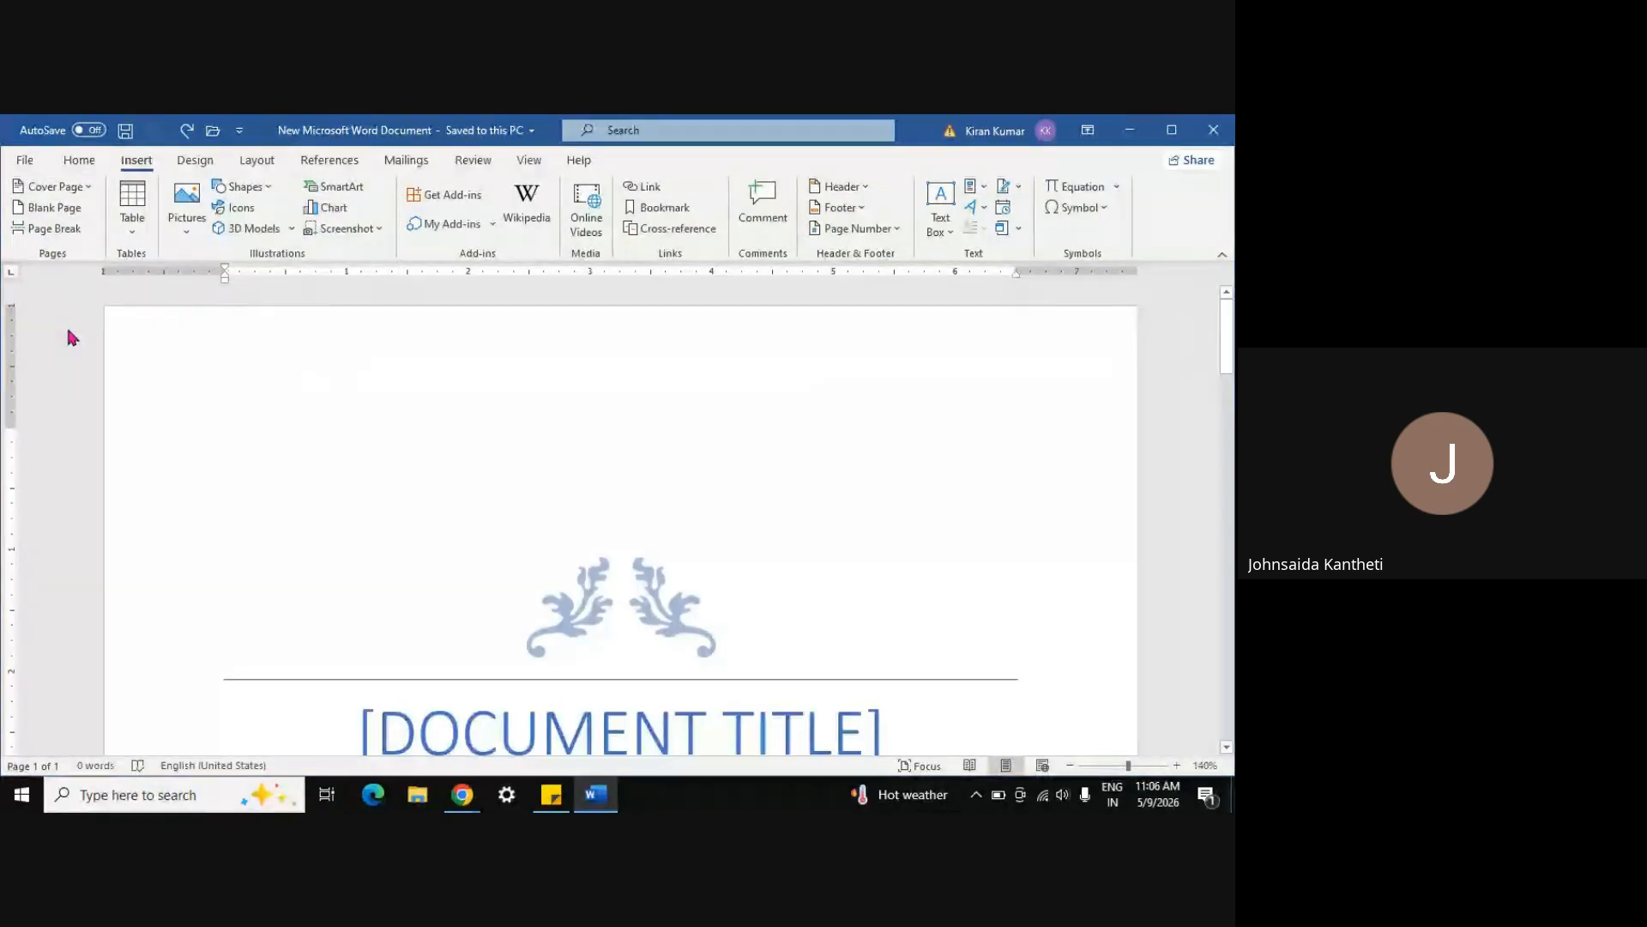
# Examine the layout of the inserted cover page at 60% zoom, from the title down to the company details
pyautogui.scroll(-5, 695, 564)
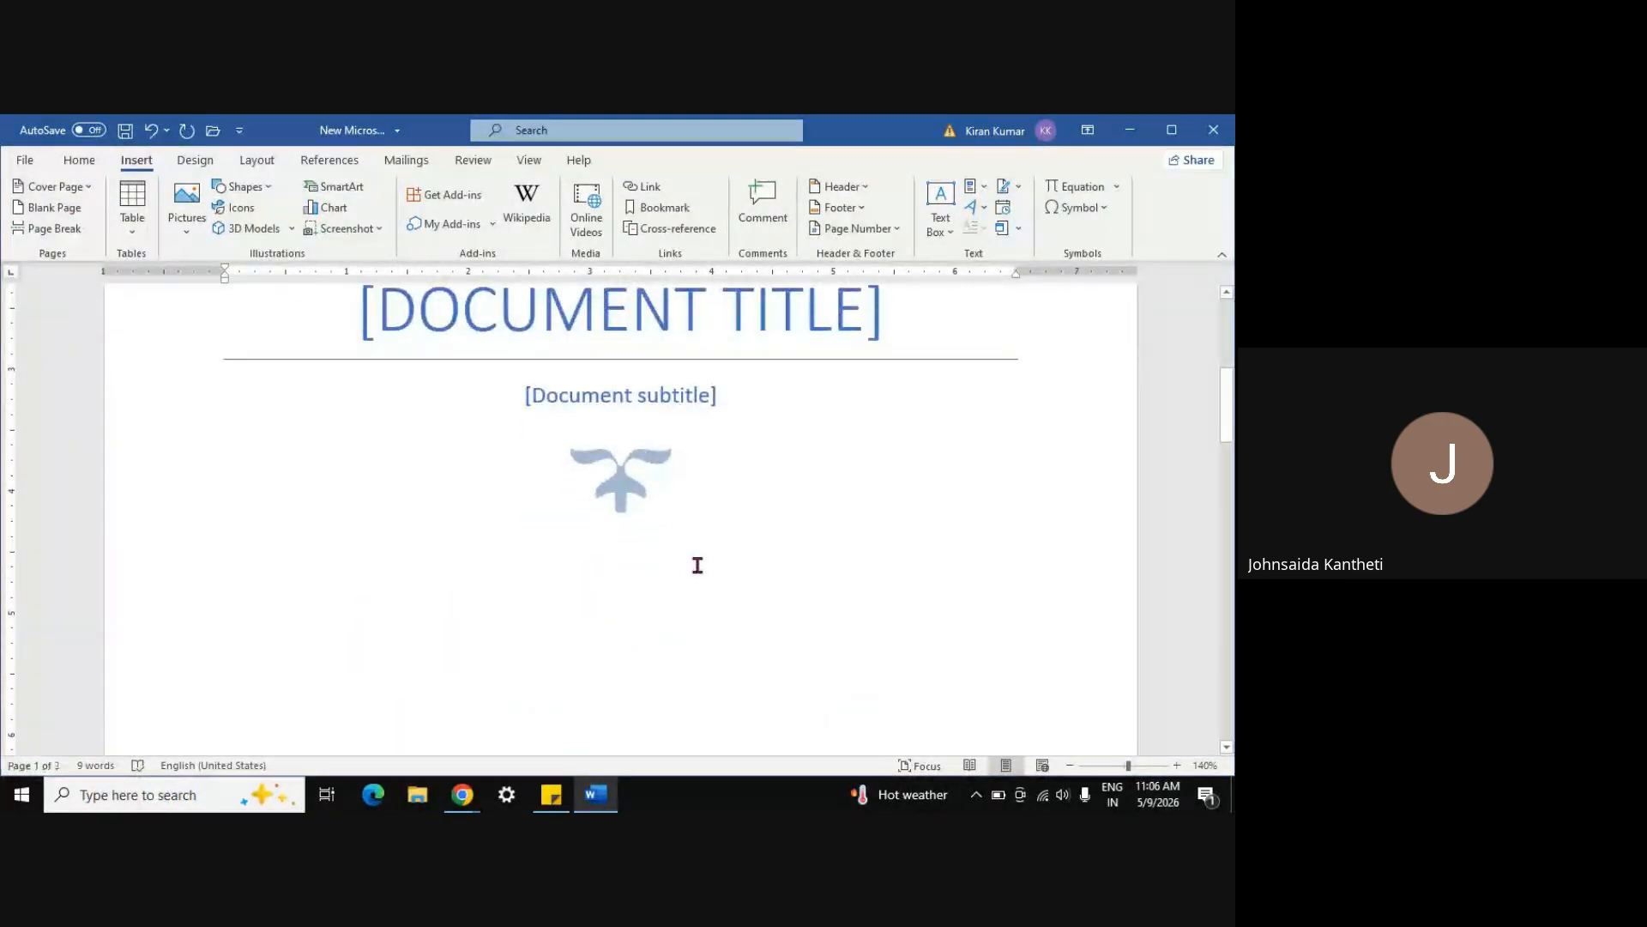
pyautogui.click(1070, 764)
pyautogui.click(1070, 765)
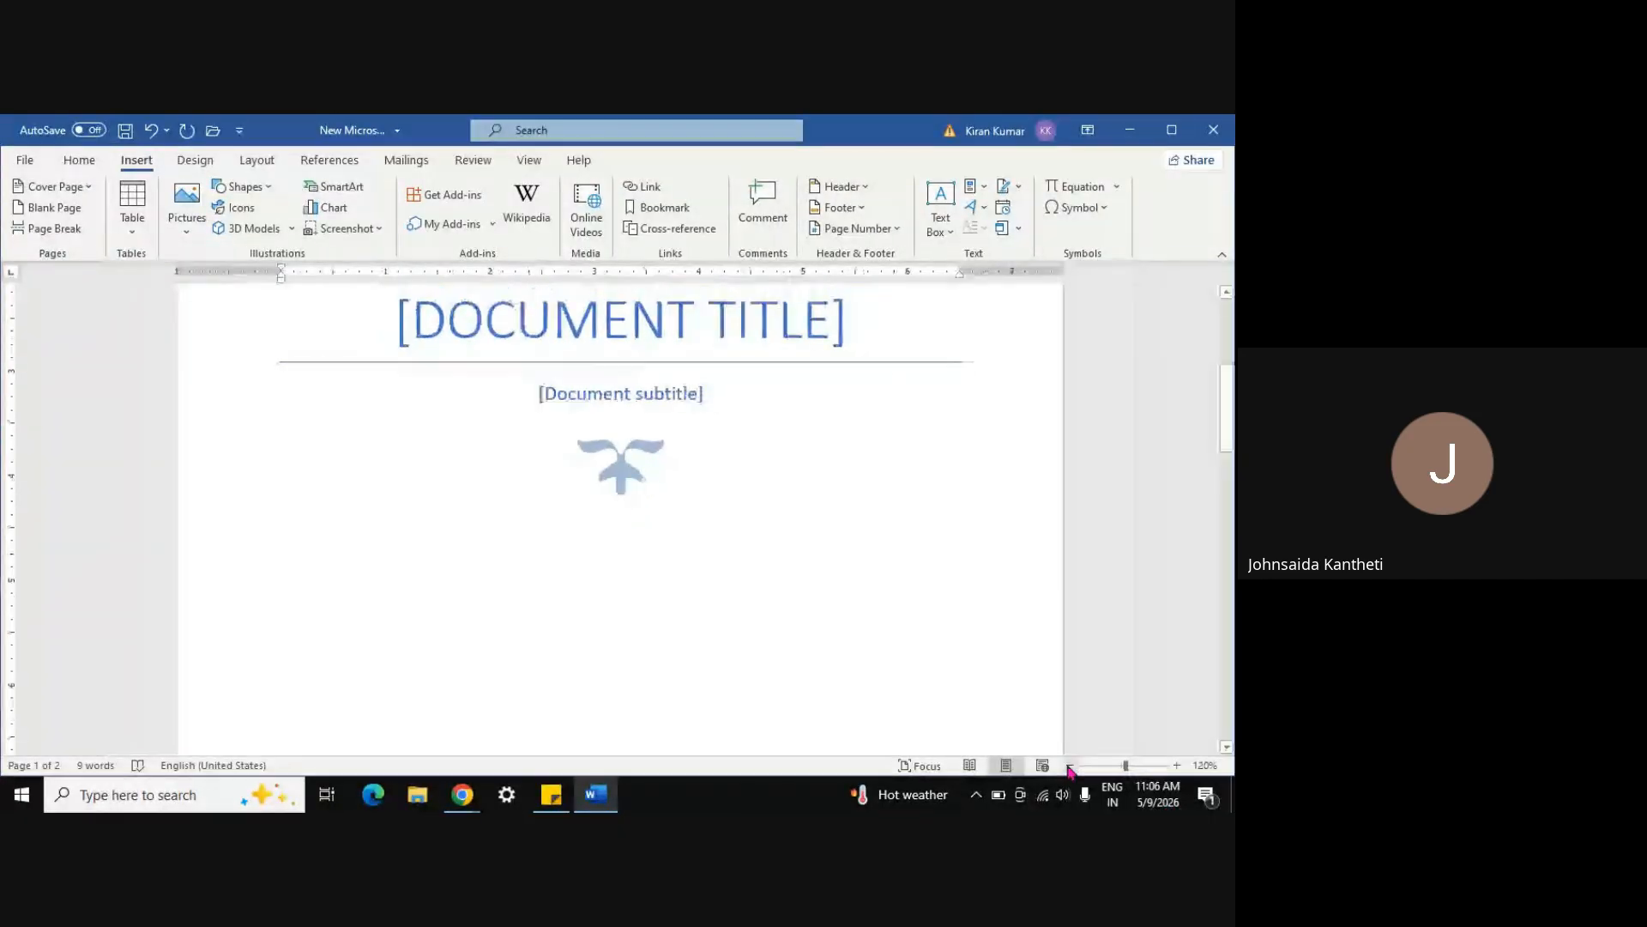
pyautogui.click(1070, 764)
pyautogui.click(1070, 765)
pyautogui.click(1070, 765)
pyautogui.click(1070, 765)
pyautogui.click(1070, 764)
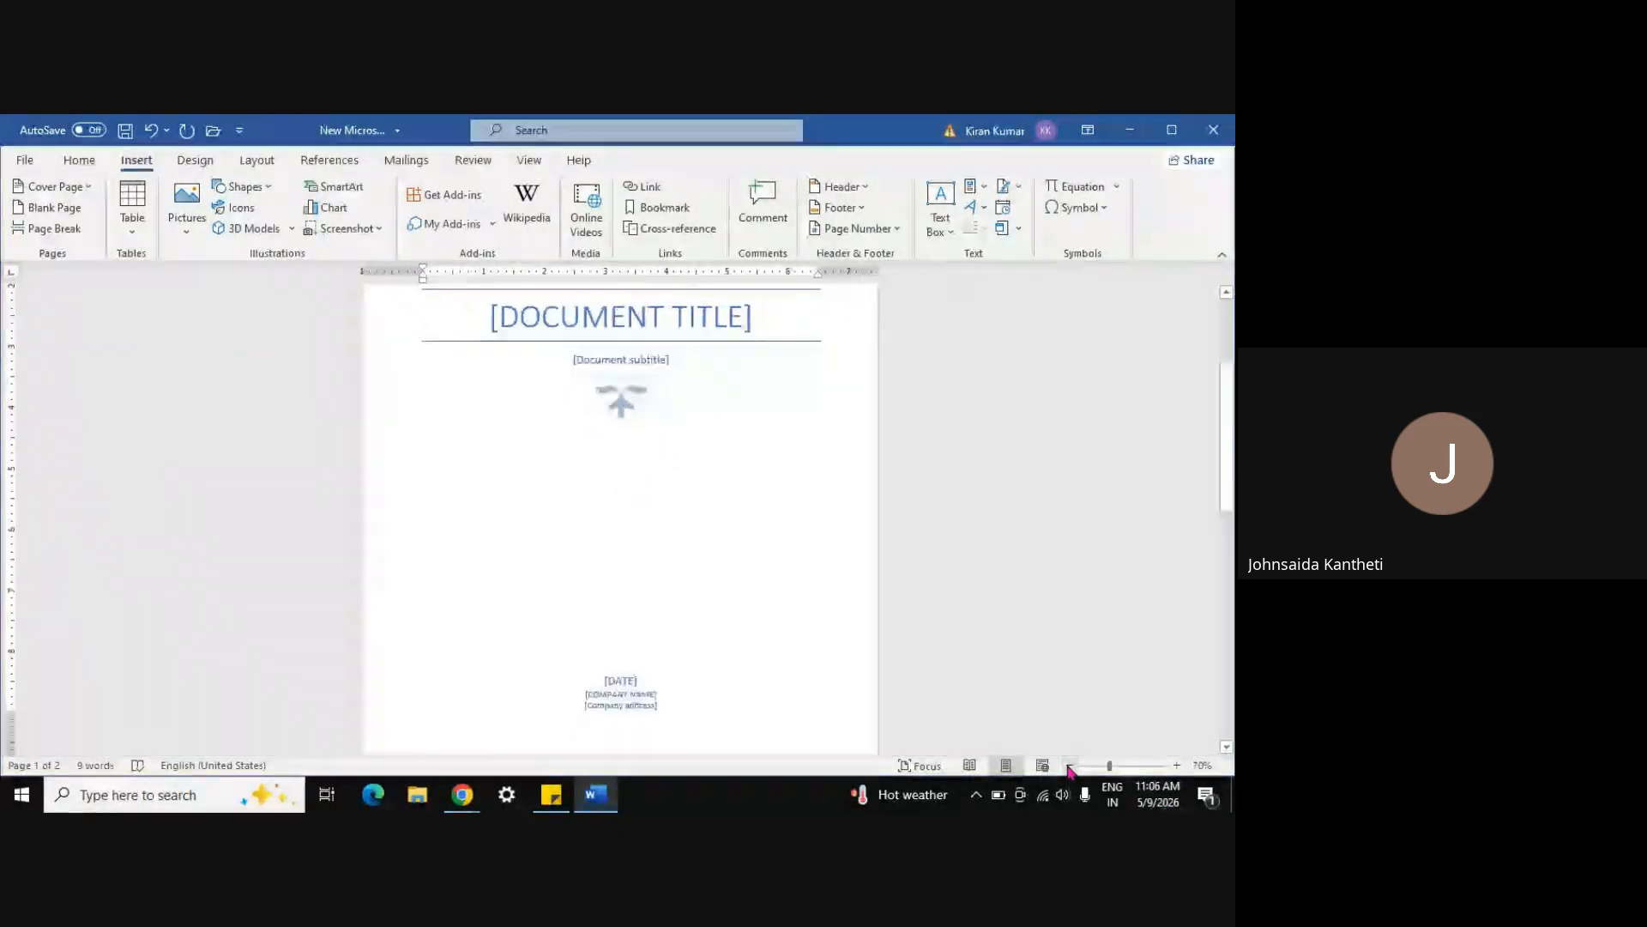
pyautogui.click(1070, 765)
pyautogui.scroll(3, 808, 502)
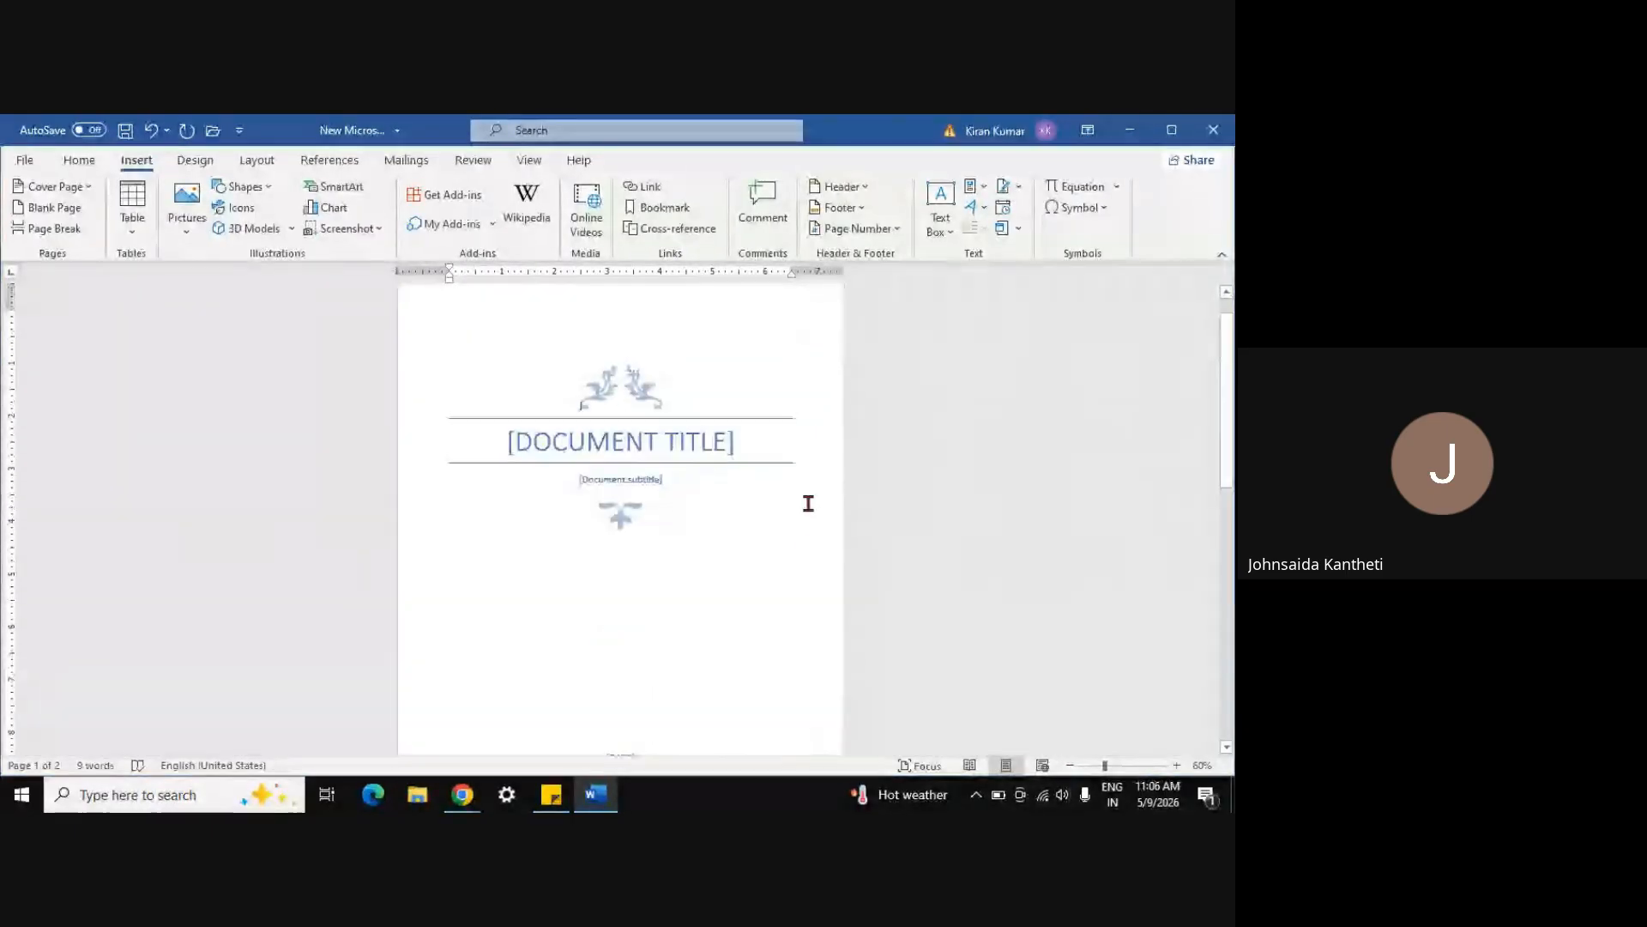
pyautogui.scroll(1, 720, 484)
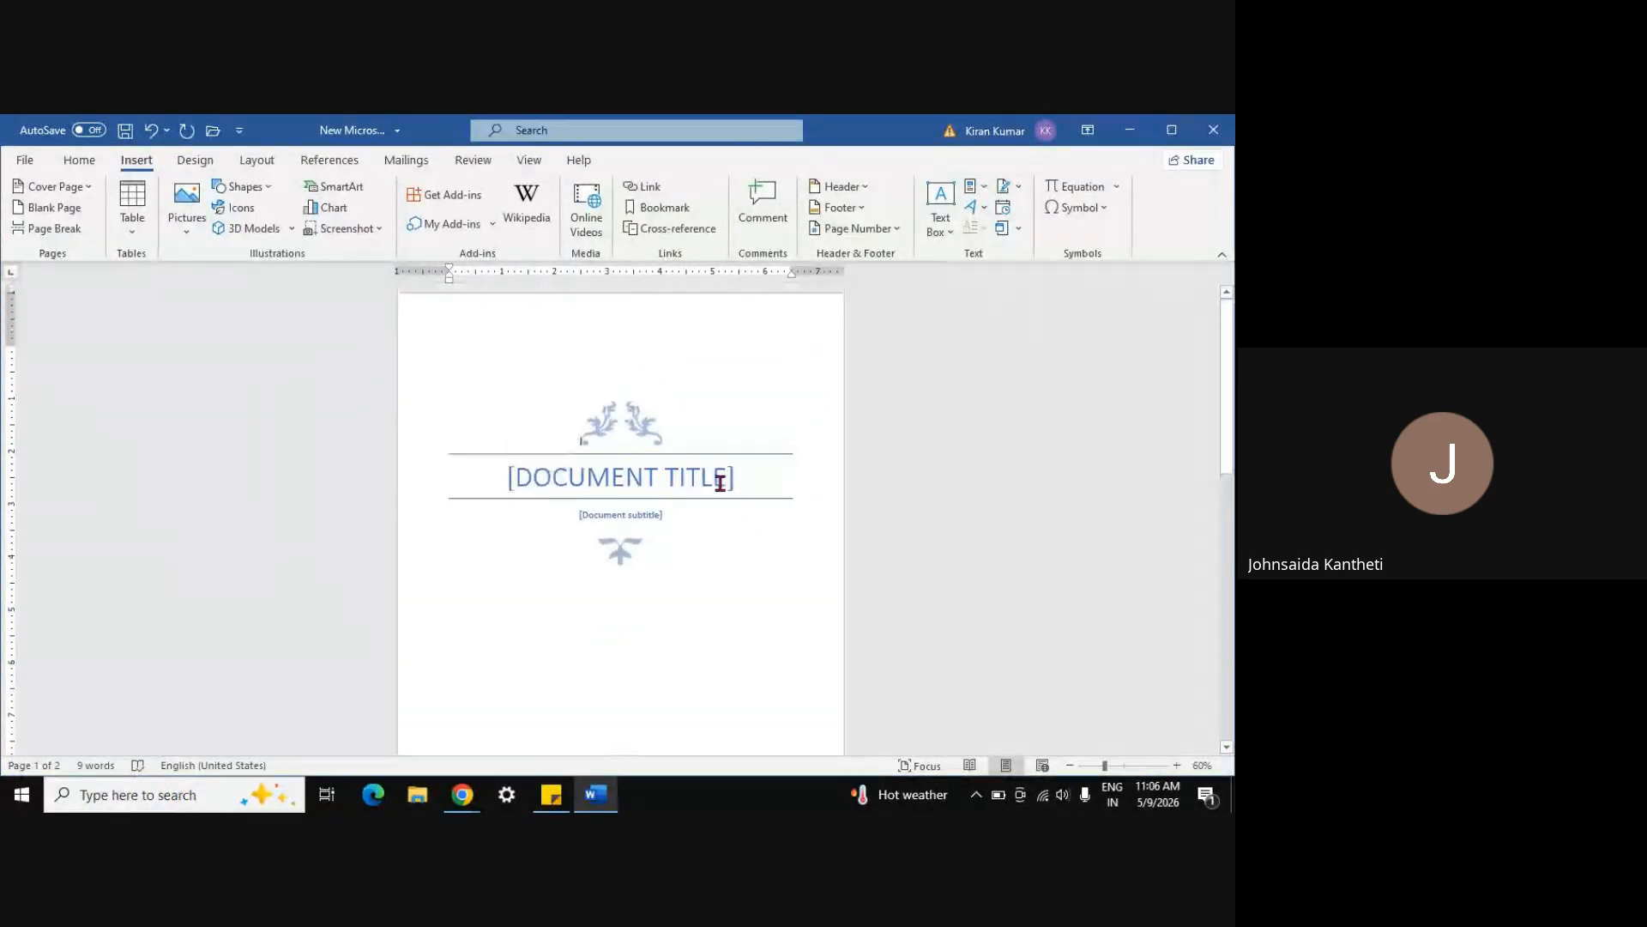
# Replace the cover page's document title placeholder with "OAT SESSIONS TRAININGS"
pyautogui.click(656, 491)
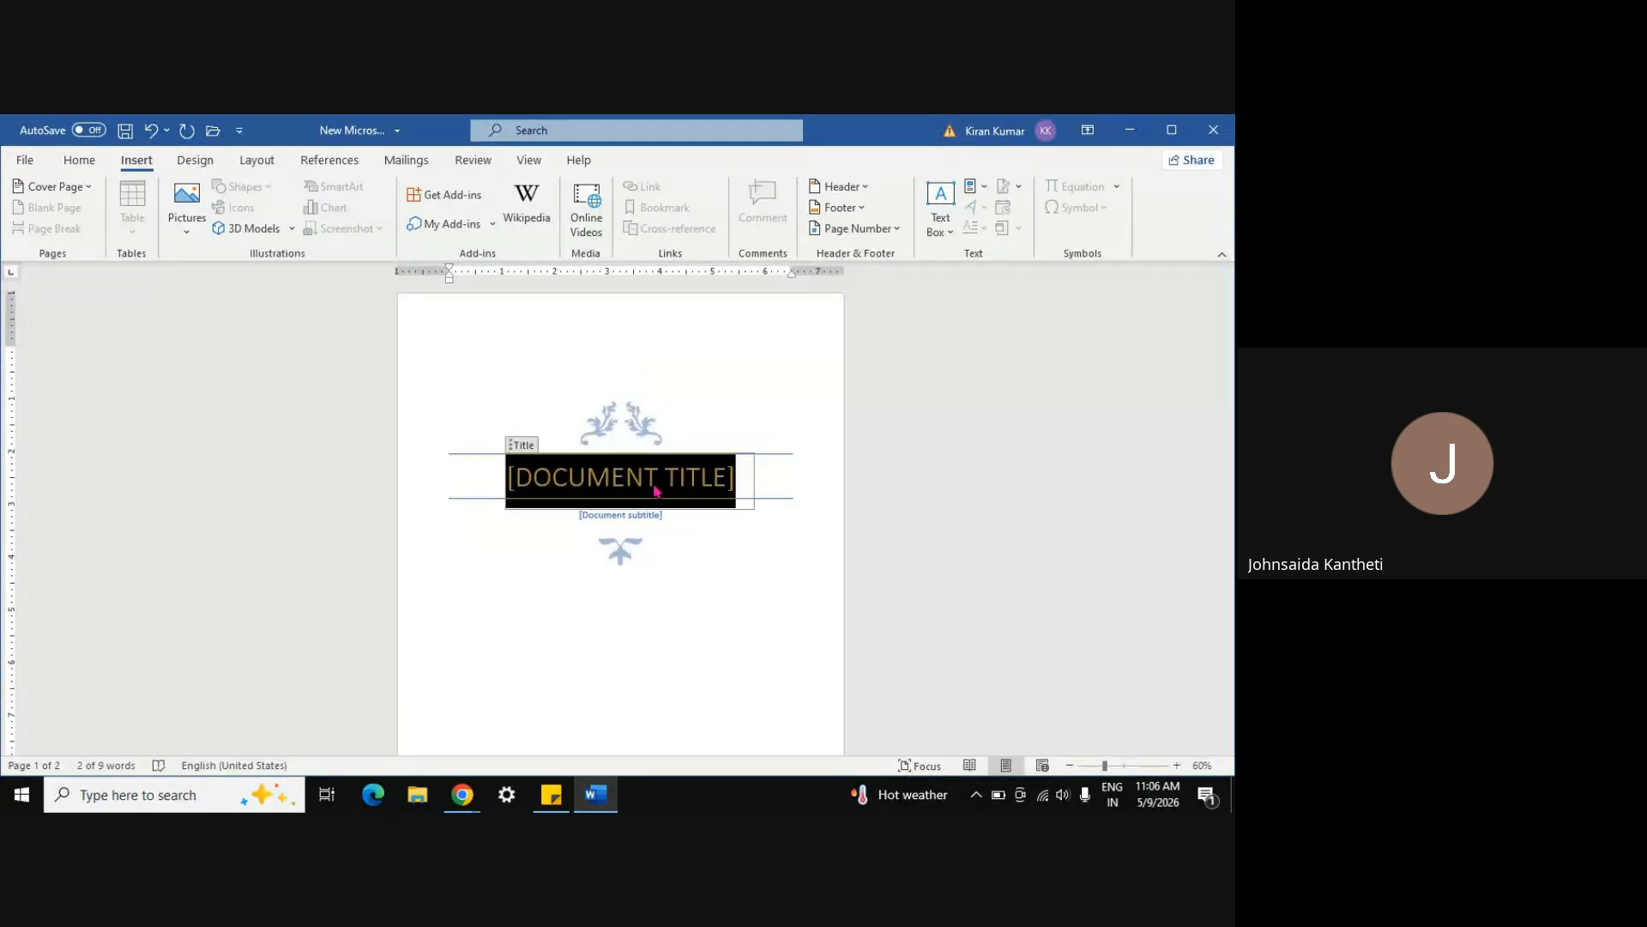
pyautogui.hotkey('alt', 'Tab')
pyautogui.hotkey('alt', 'Tab')
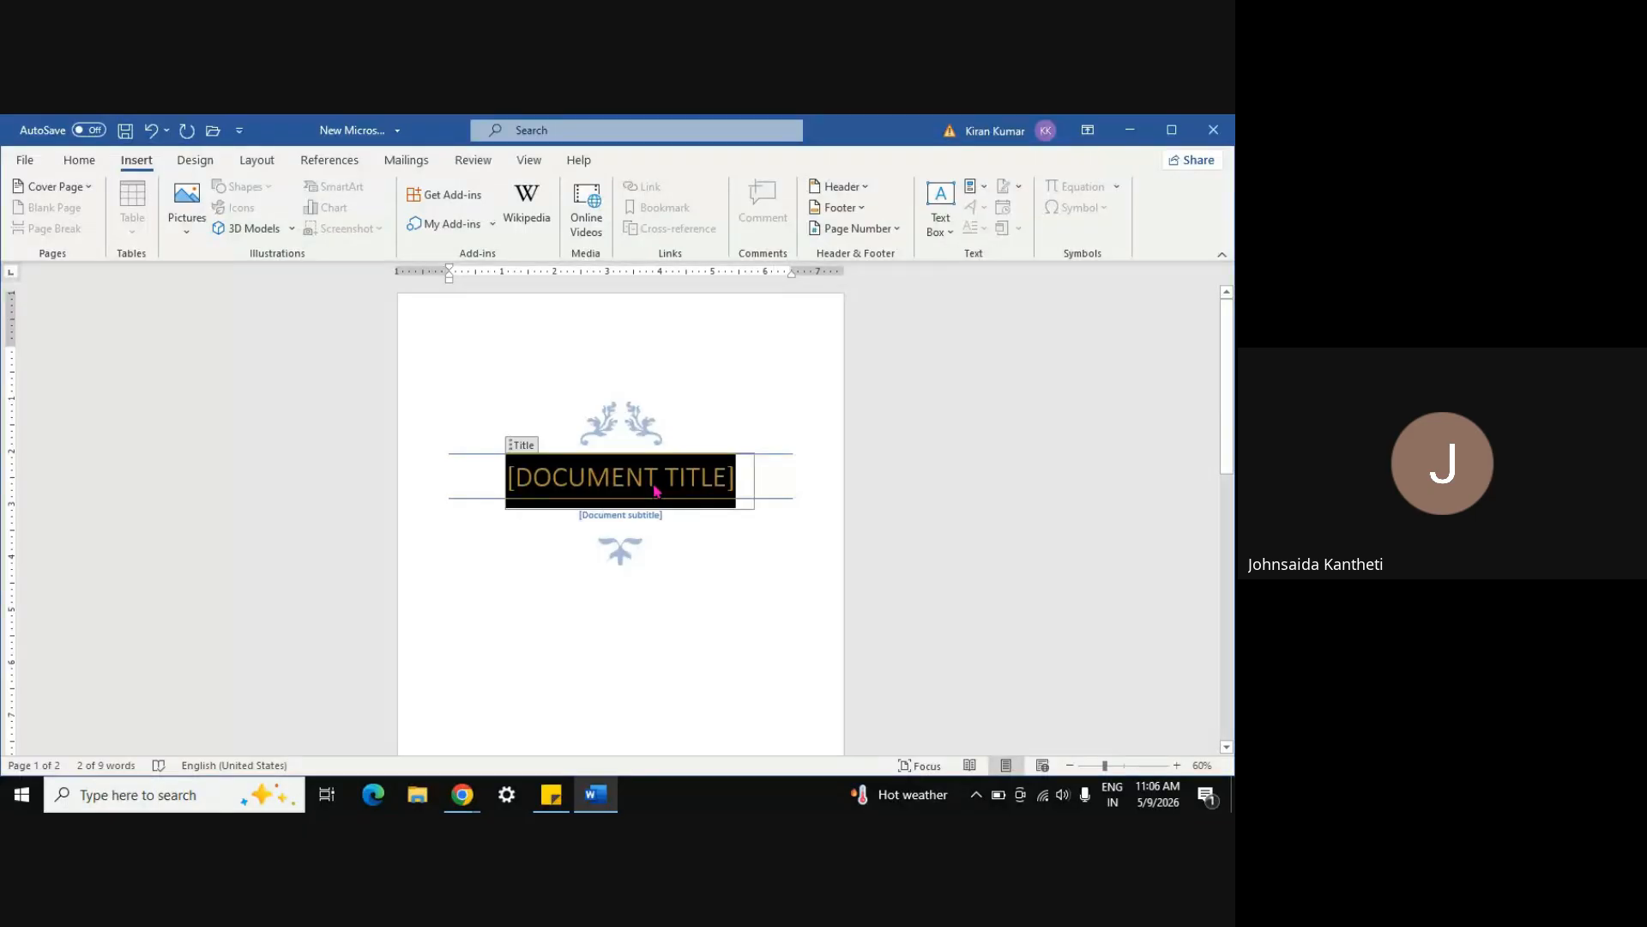
pyautogui.write('OAT ')
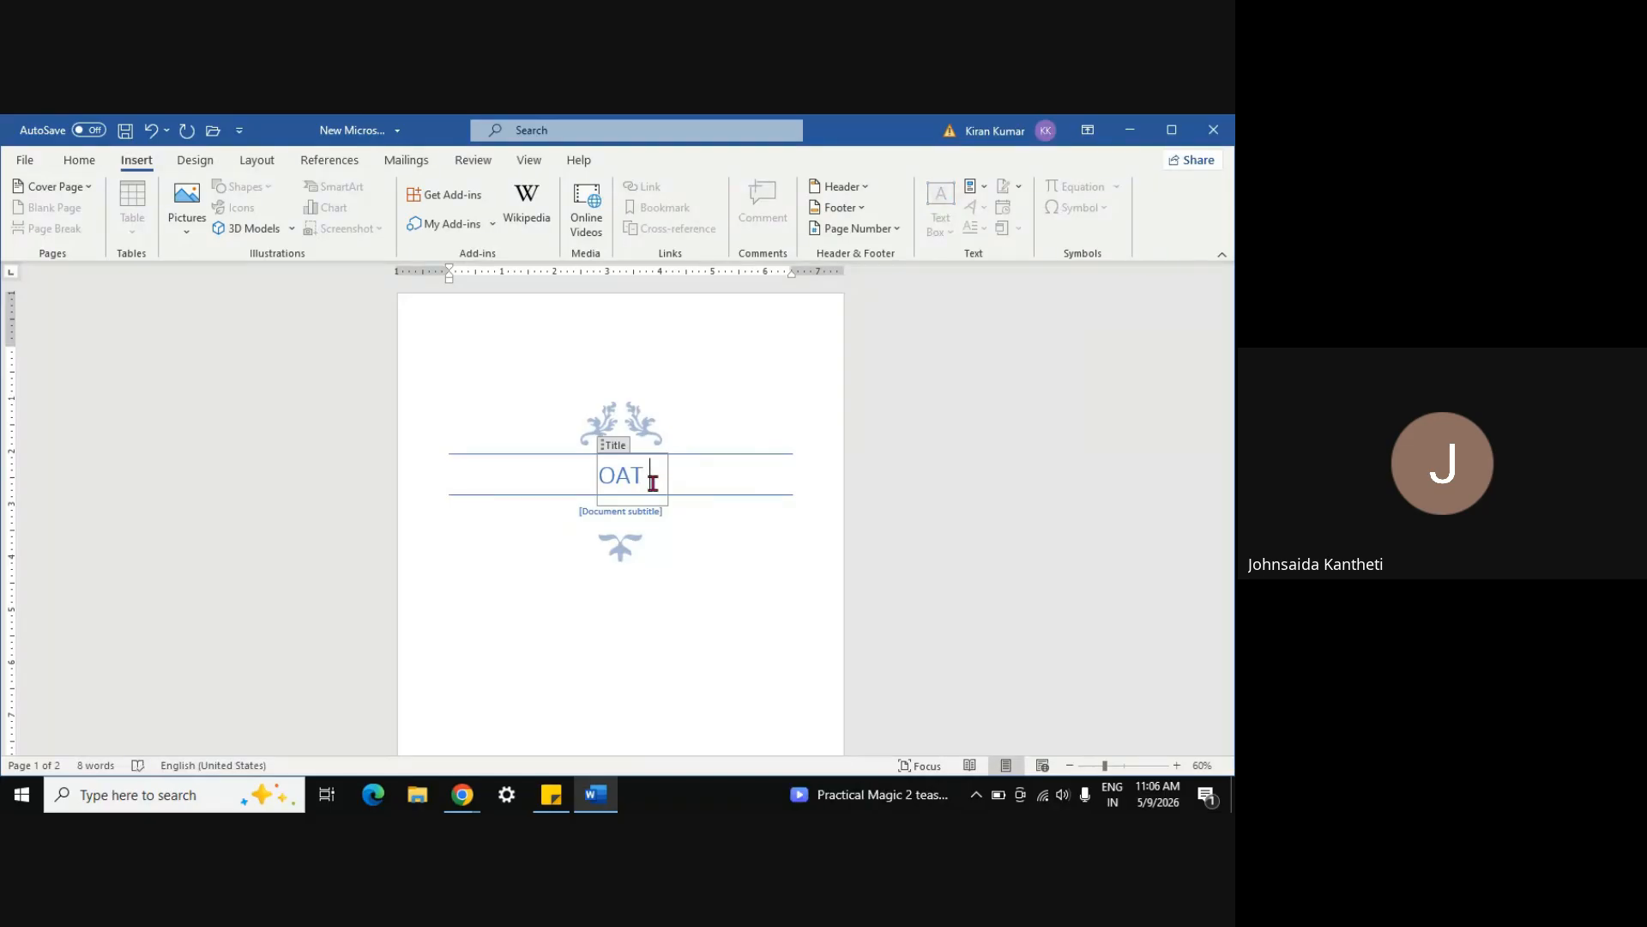
pyautogui.write('SESSIO')
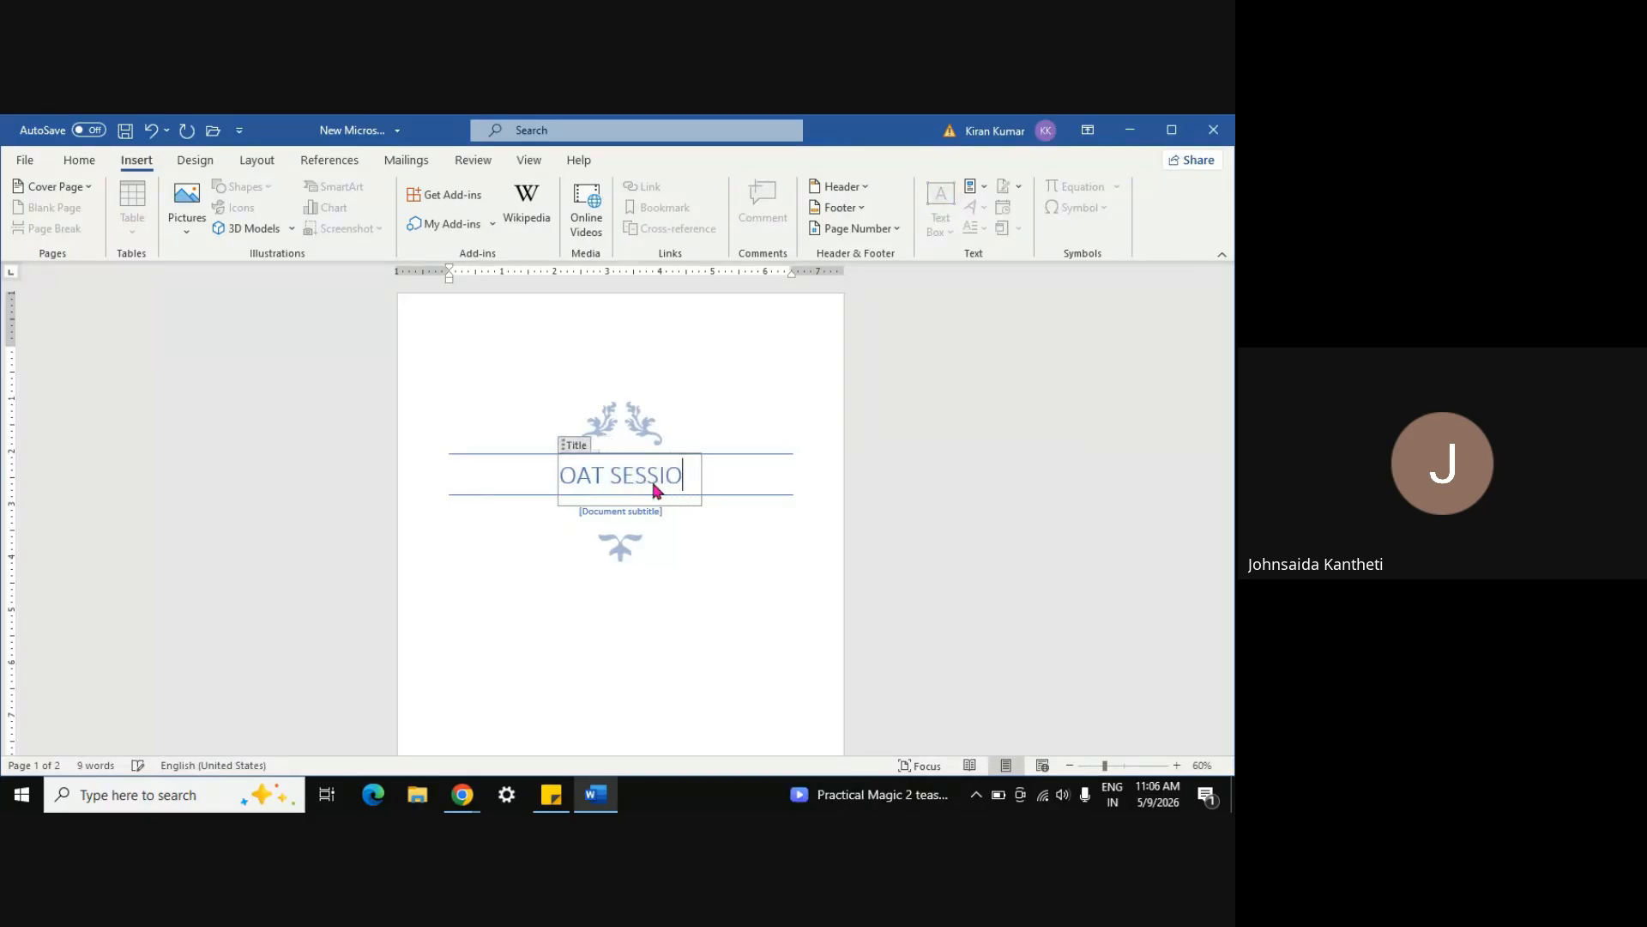
pyautogui.write('NS TRA')
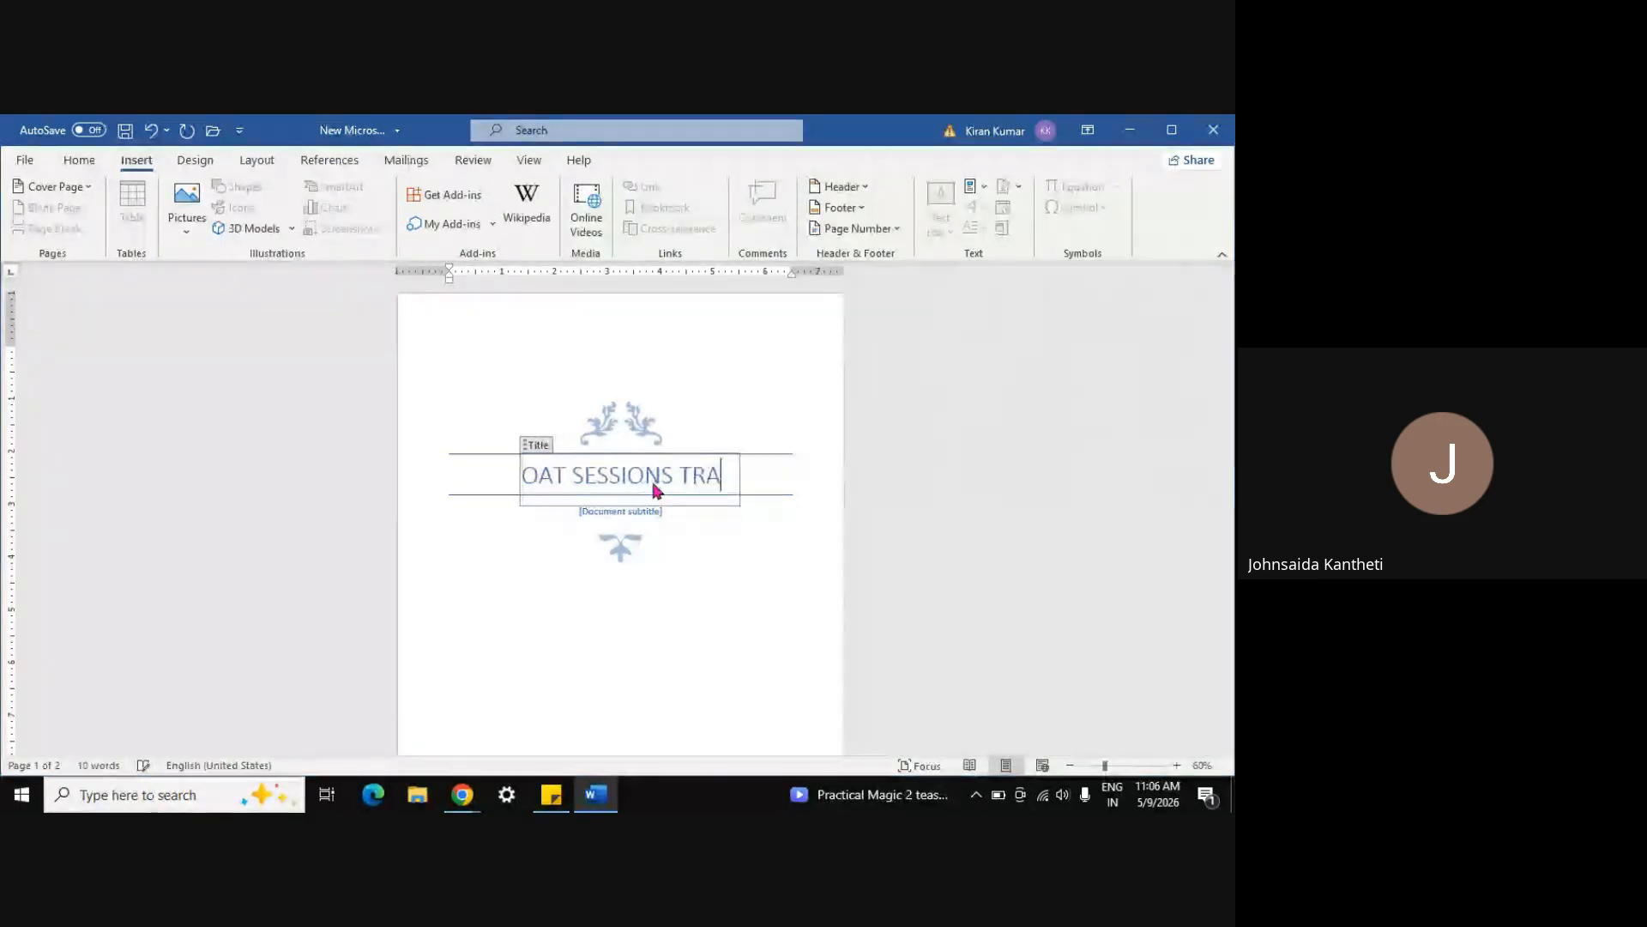
pyautogui.write('ININGS')
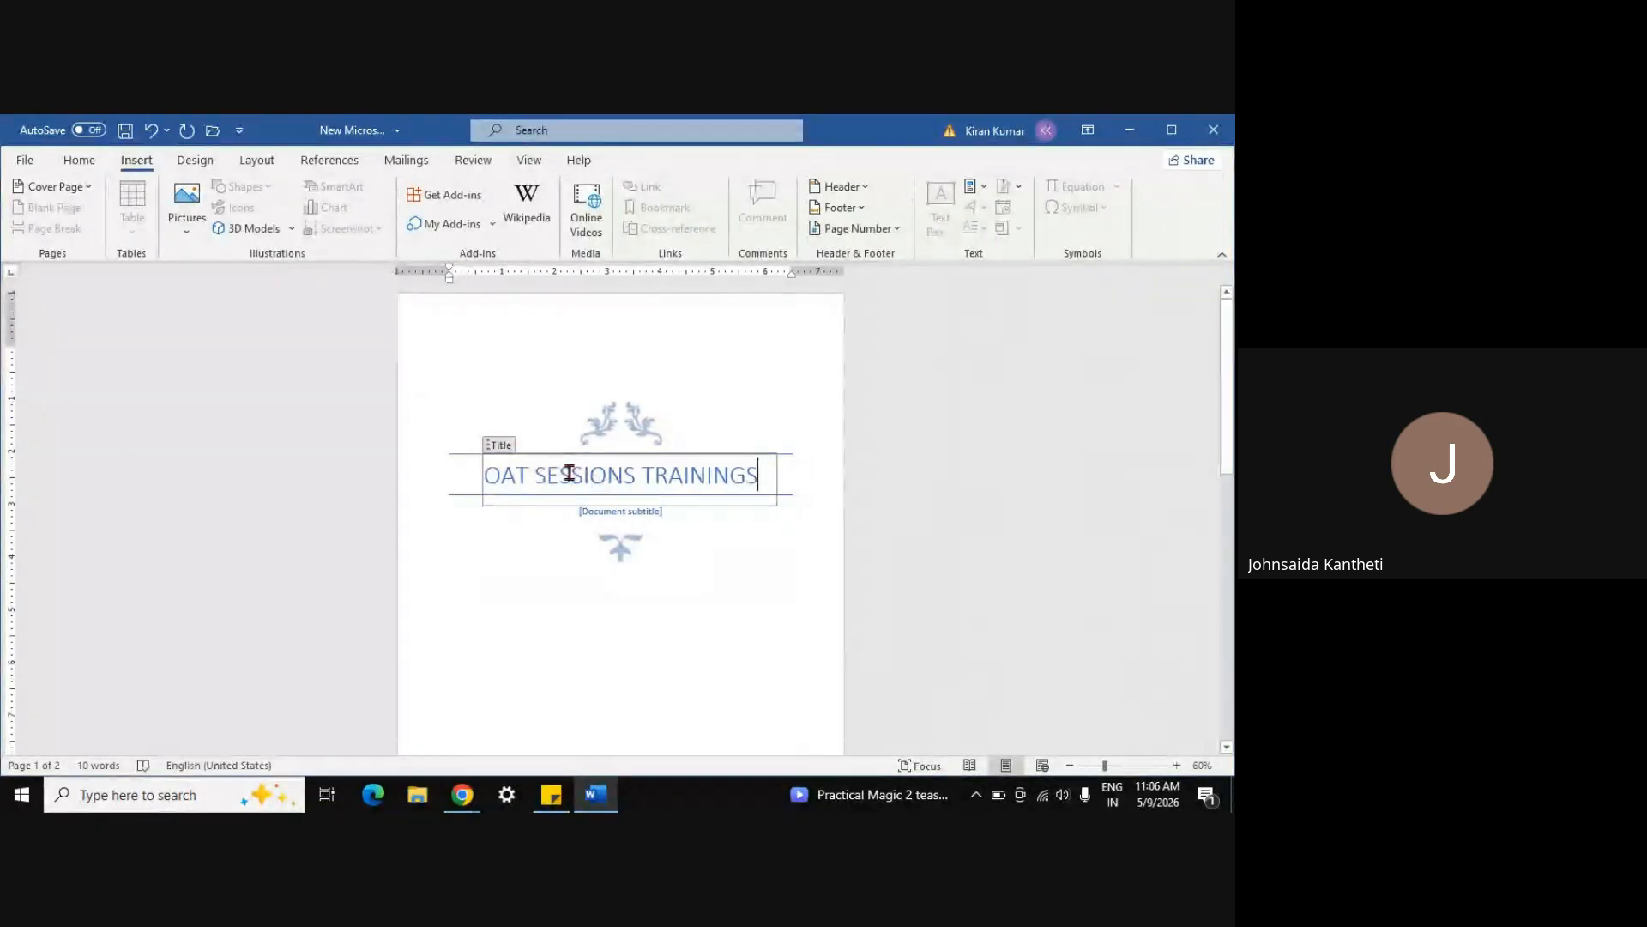
# Replace the cover page's document subtitle placeholder with "Summer course"
pyautogui.click(620, 509)
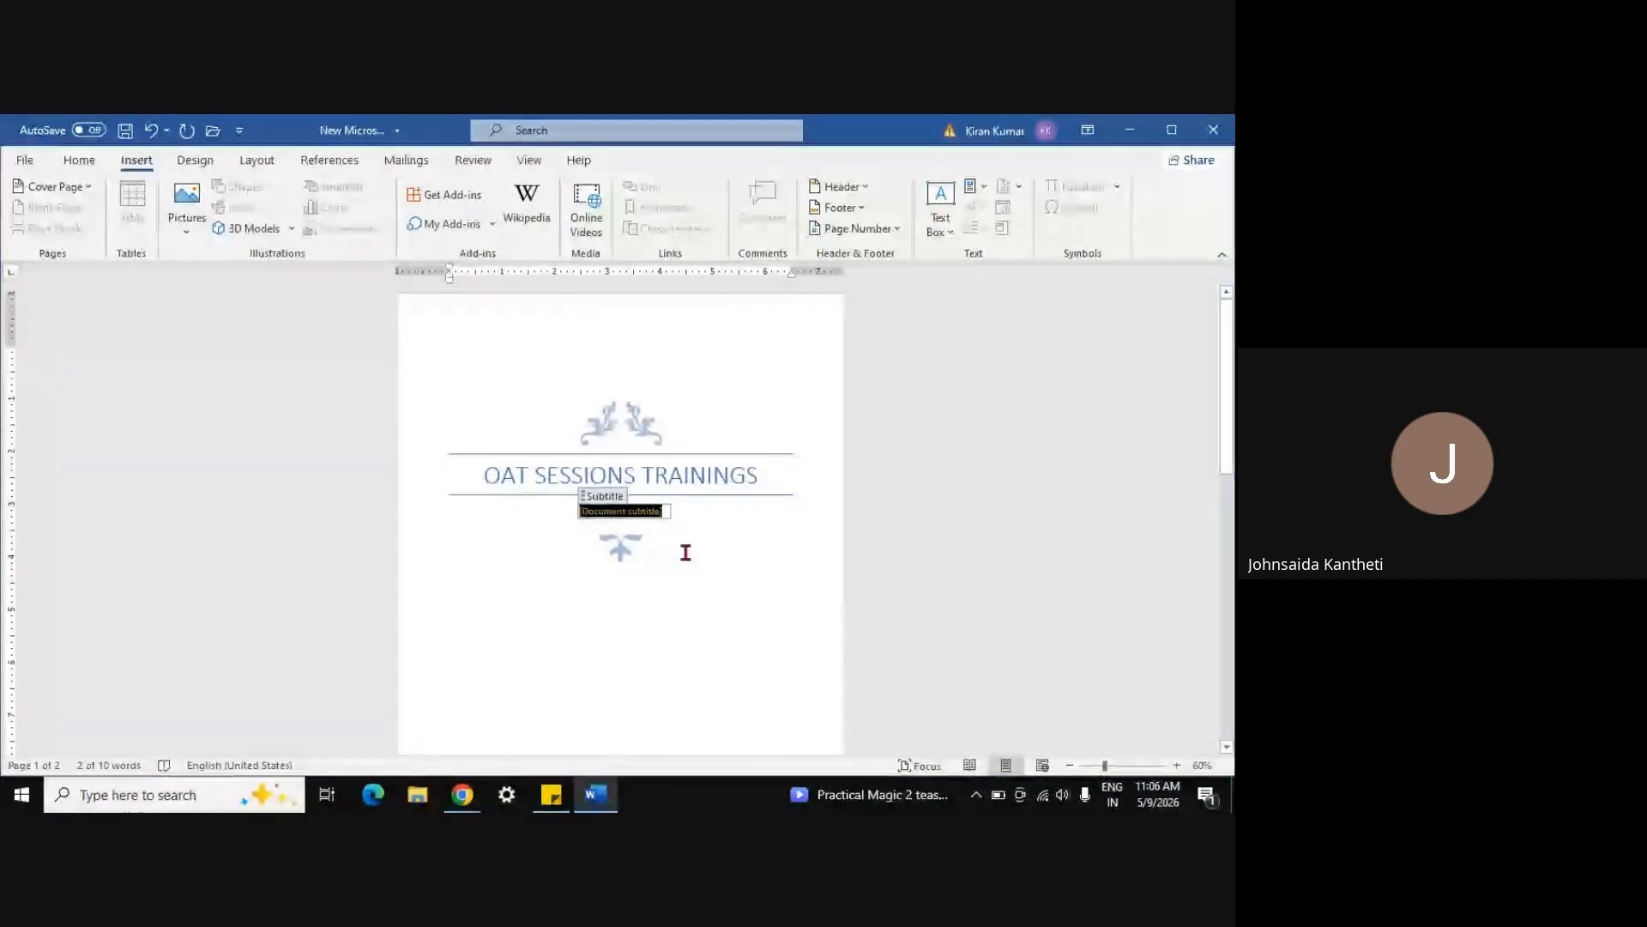
pyautogui.write('Summer')
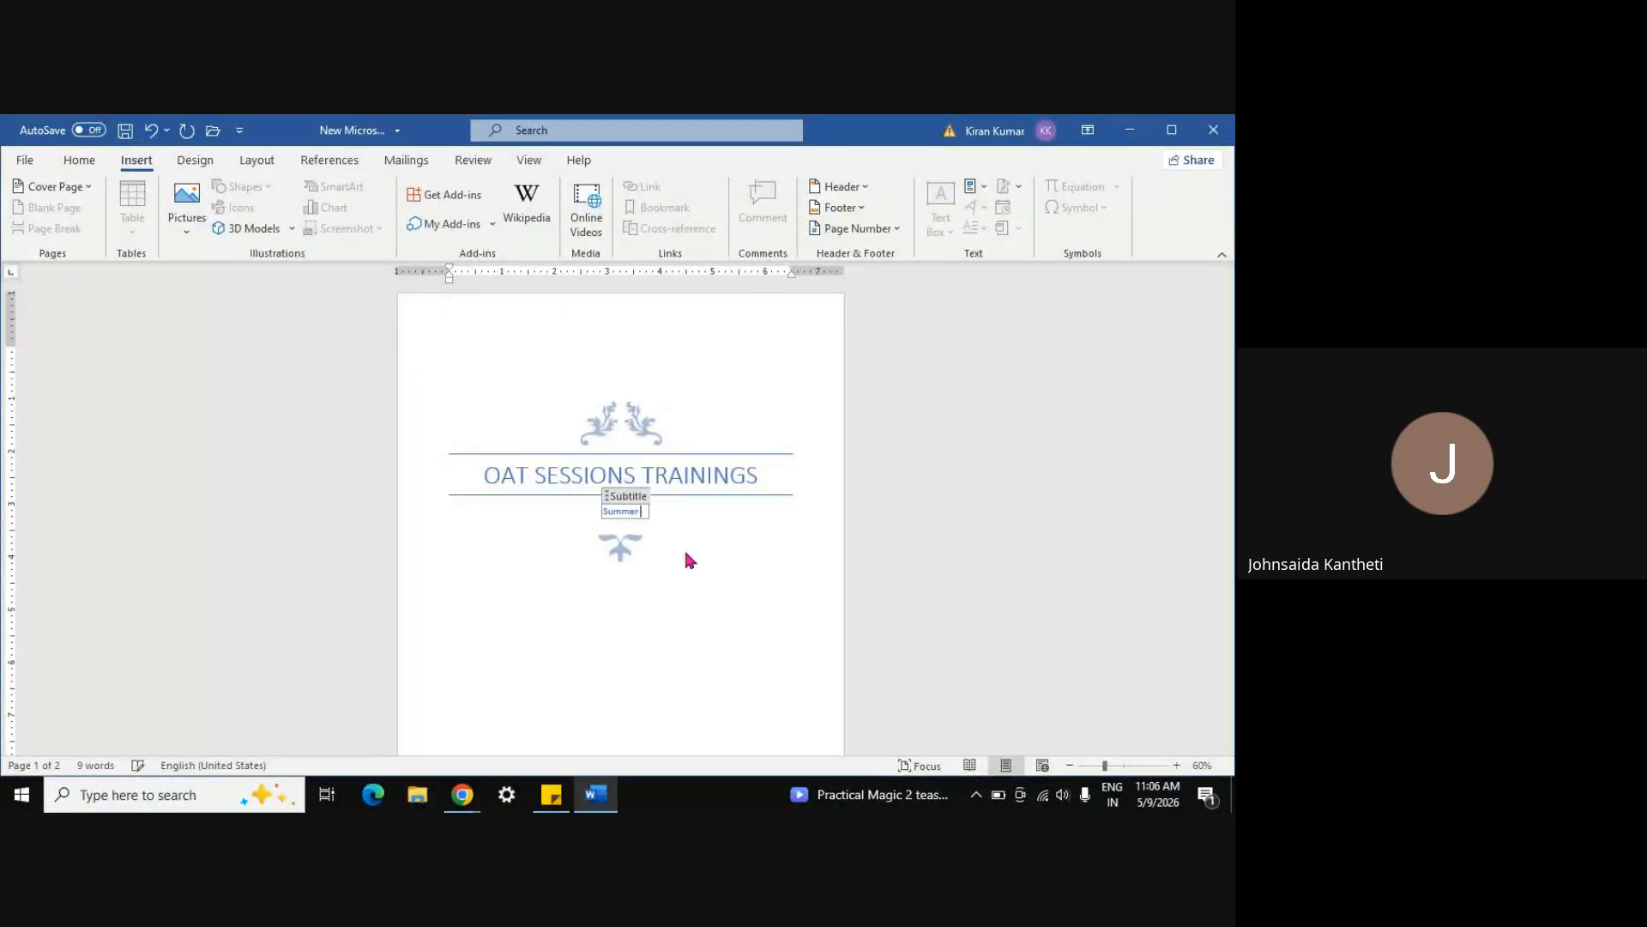
pyautogui.write(' co')
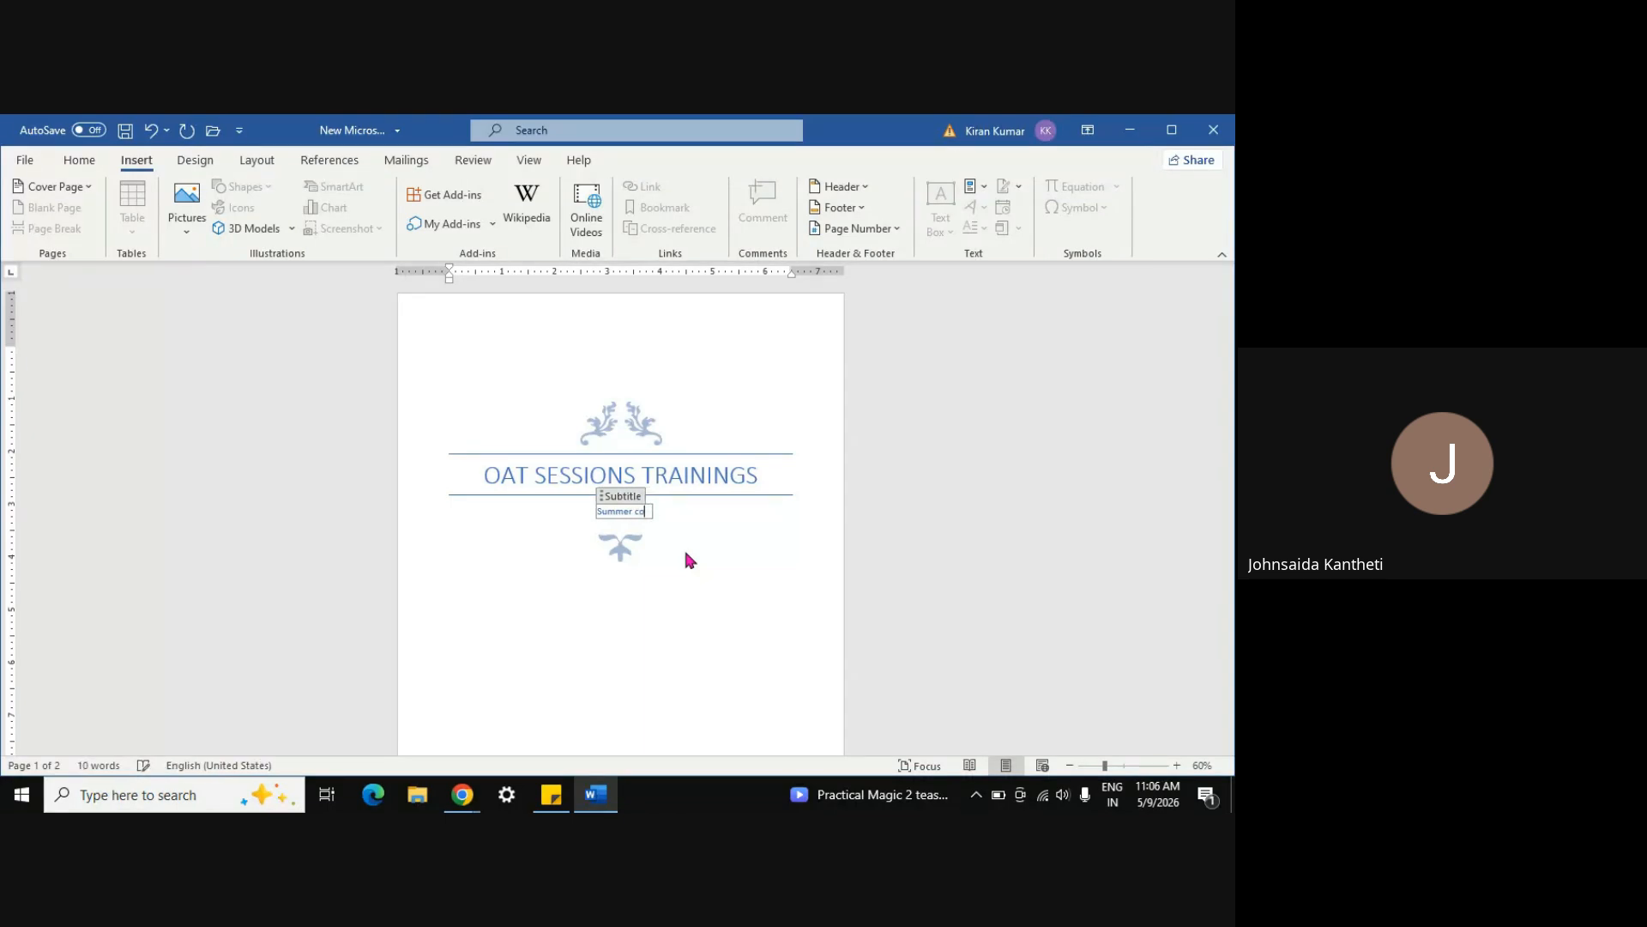
pyautogui.write('urse')
# Enter MAY-2026 in the date placeholder near the foot of the cover page
pyautogui.scroll(-1, 721, 558)
pyautogui.scroll(-2, 720, 558)
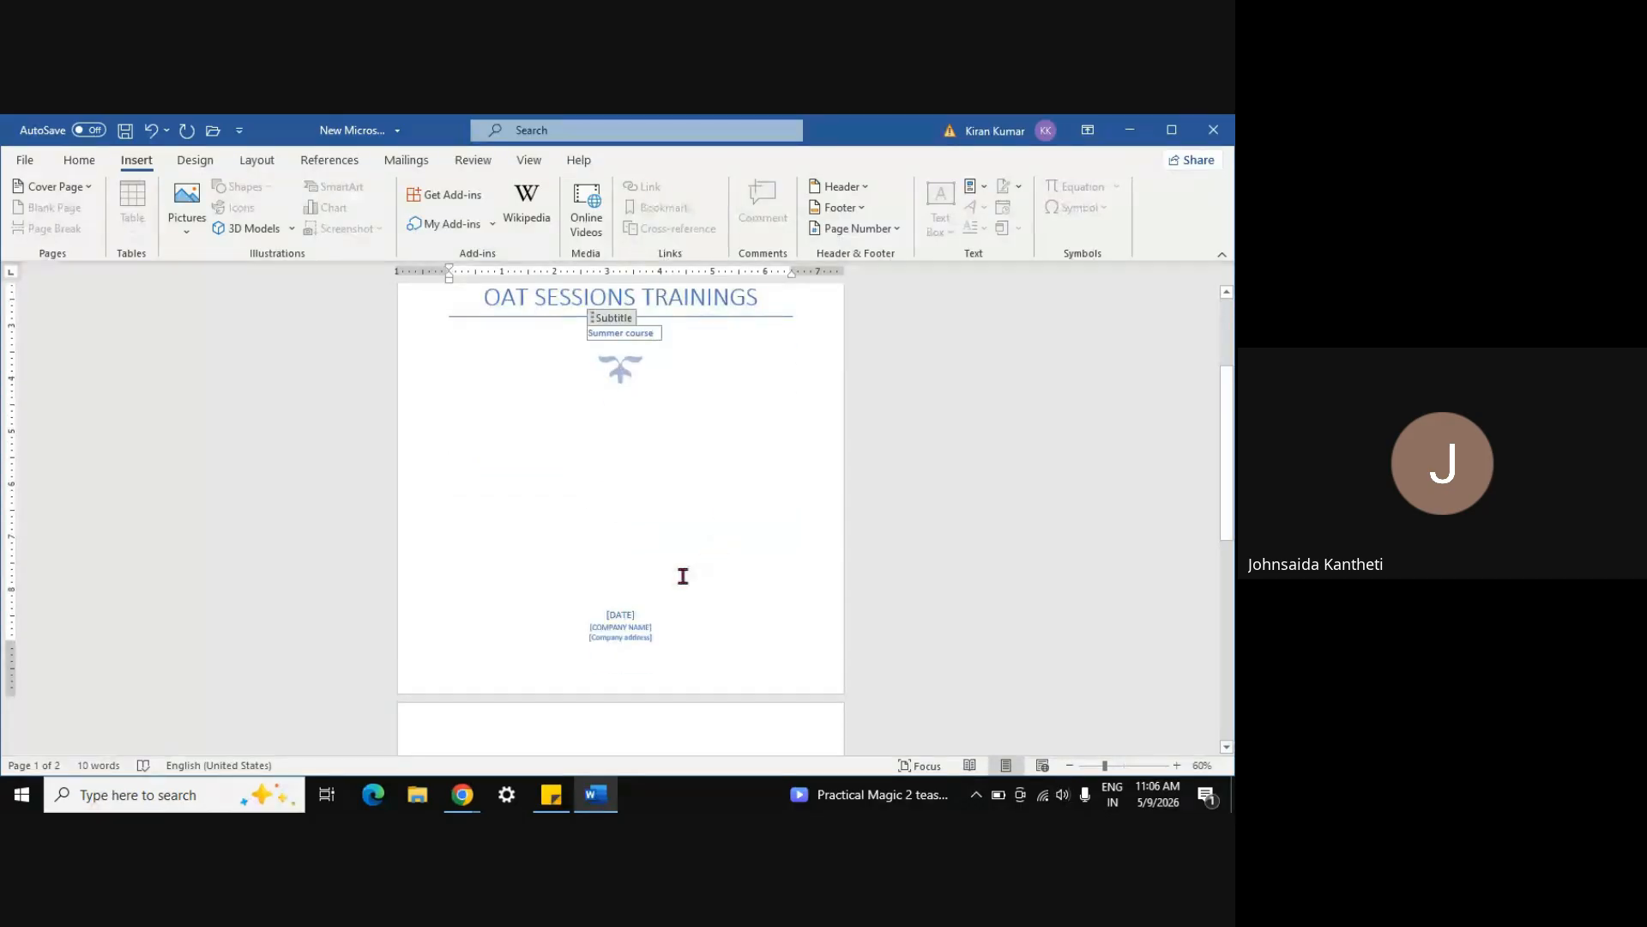
pyautogui.click(625, 614)
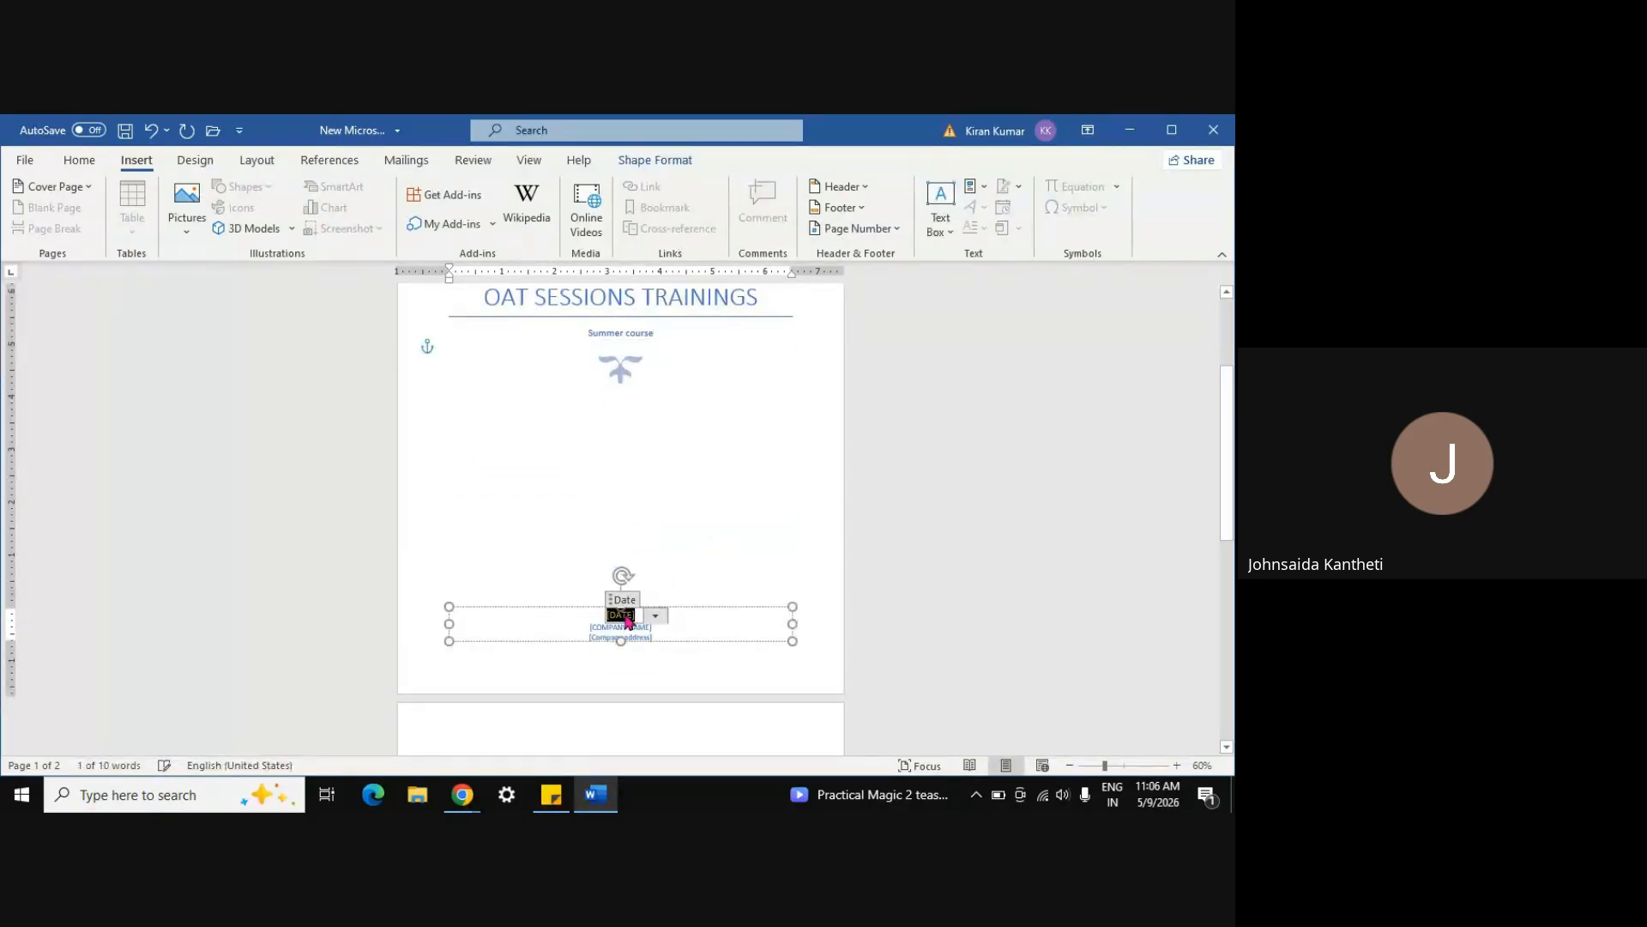
pyautogui.write('MAY')
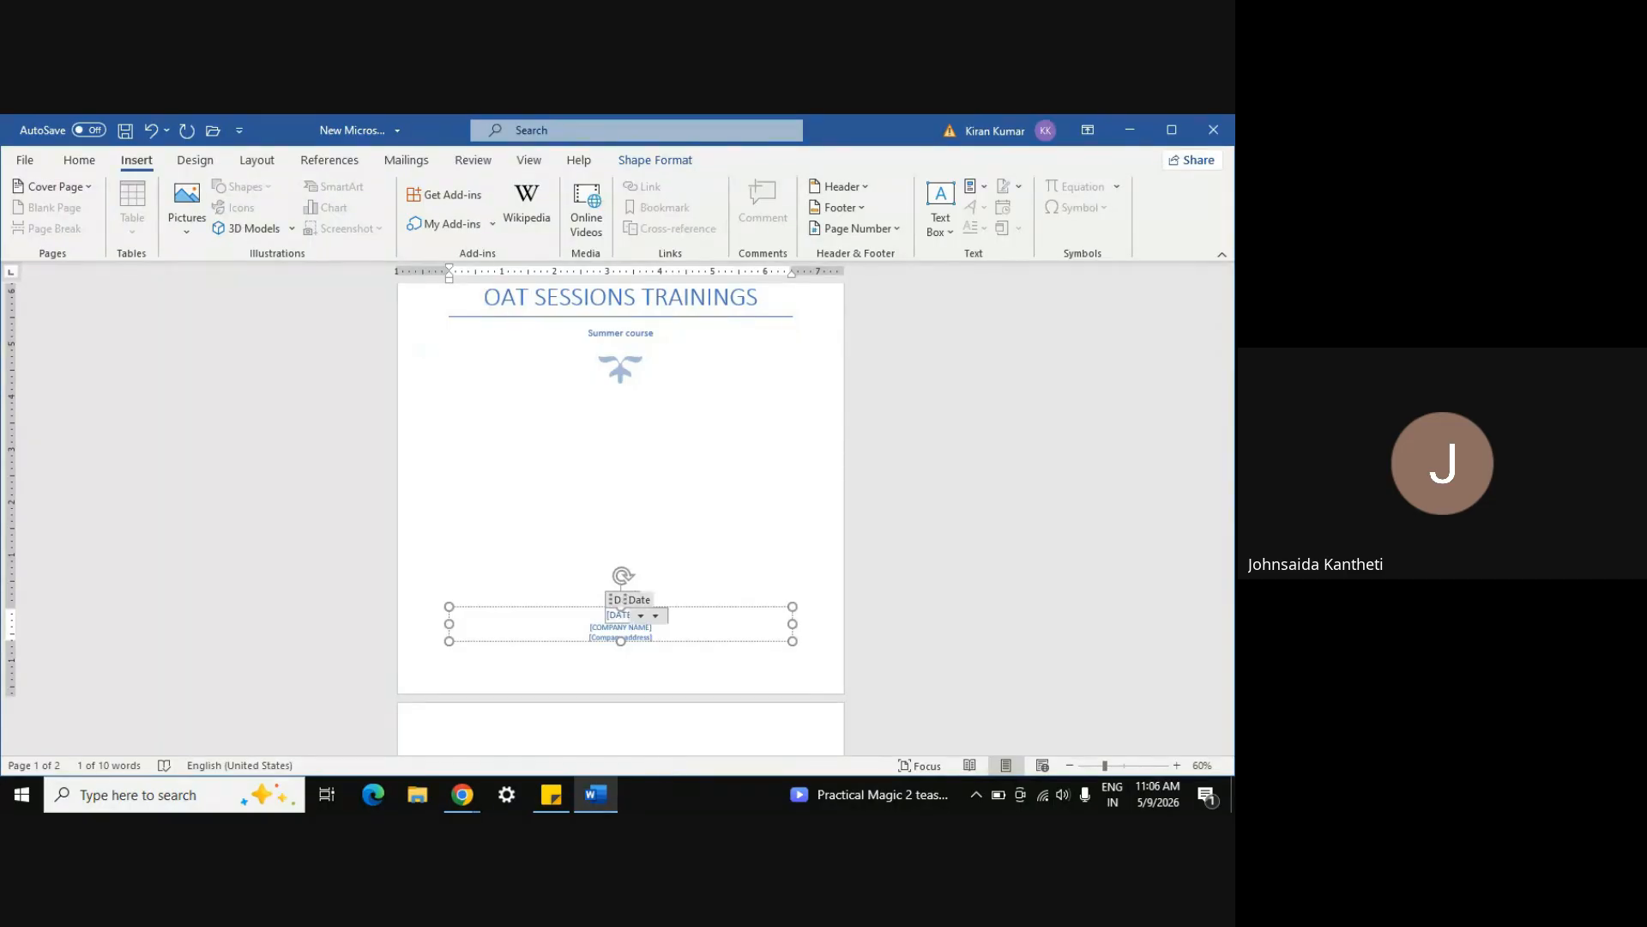
pyautogui.write('-20')
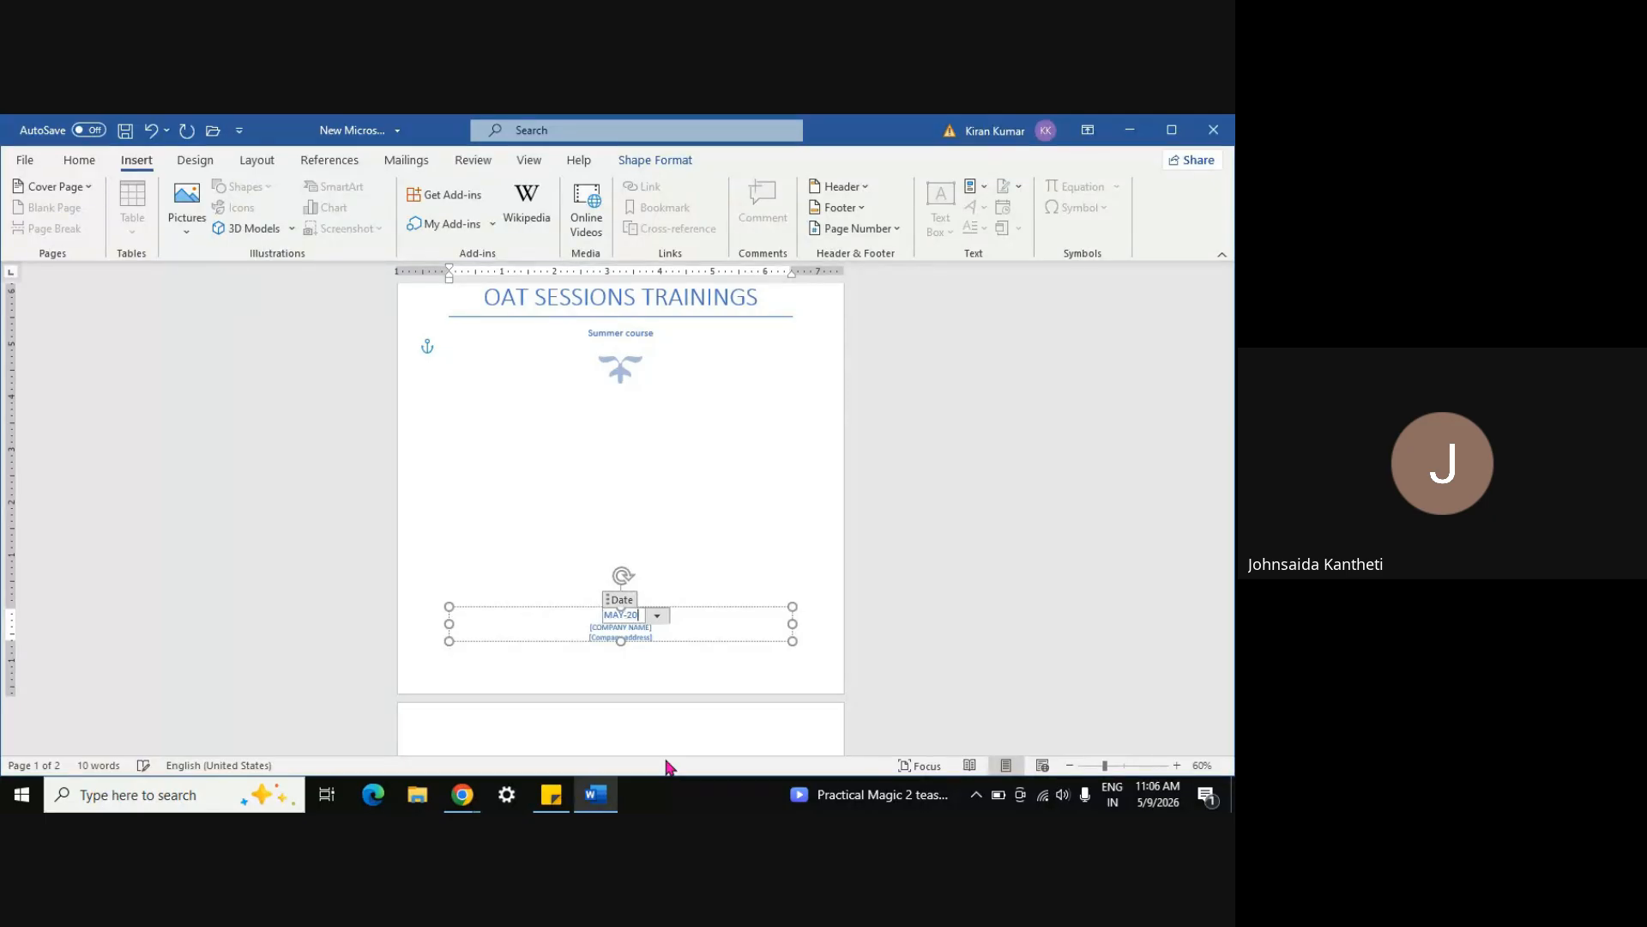
pyautogui.write('26')
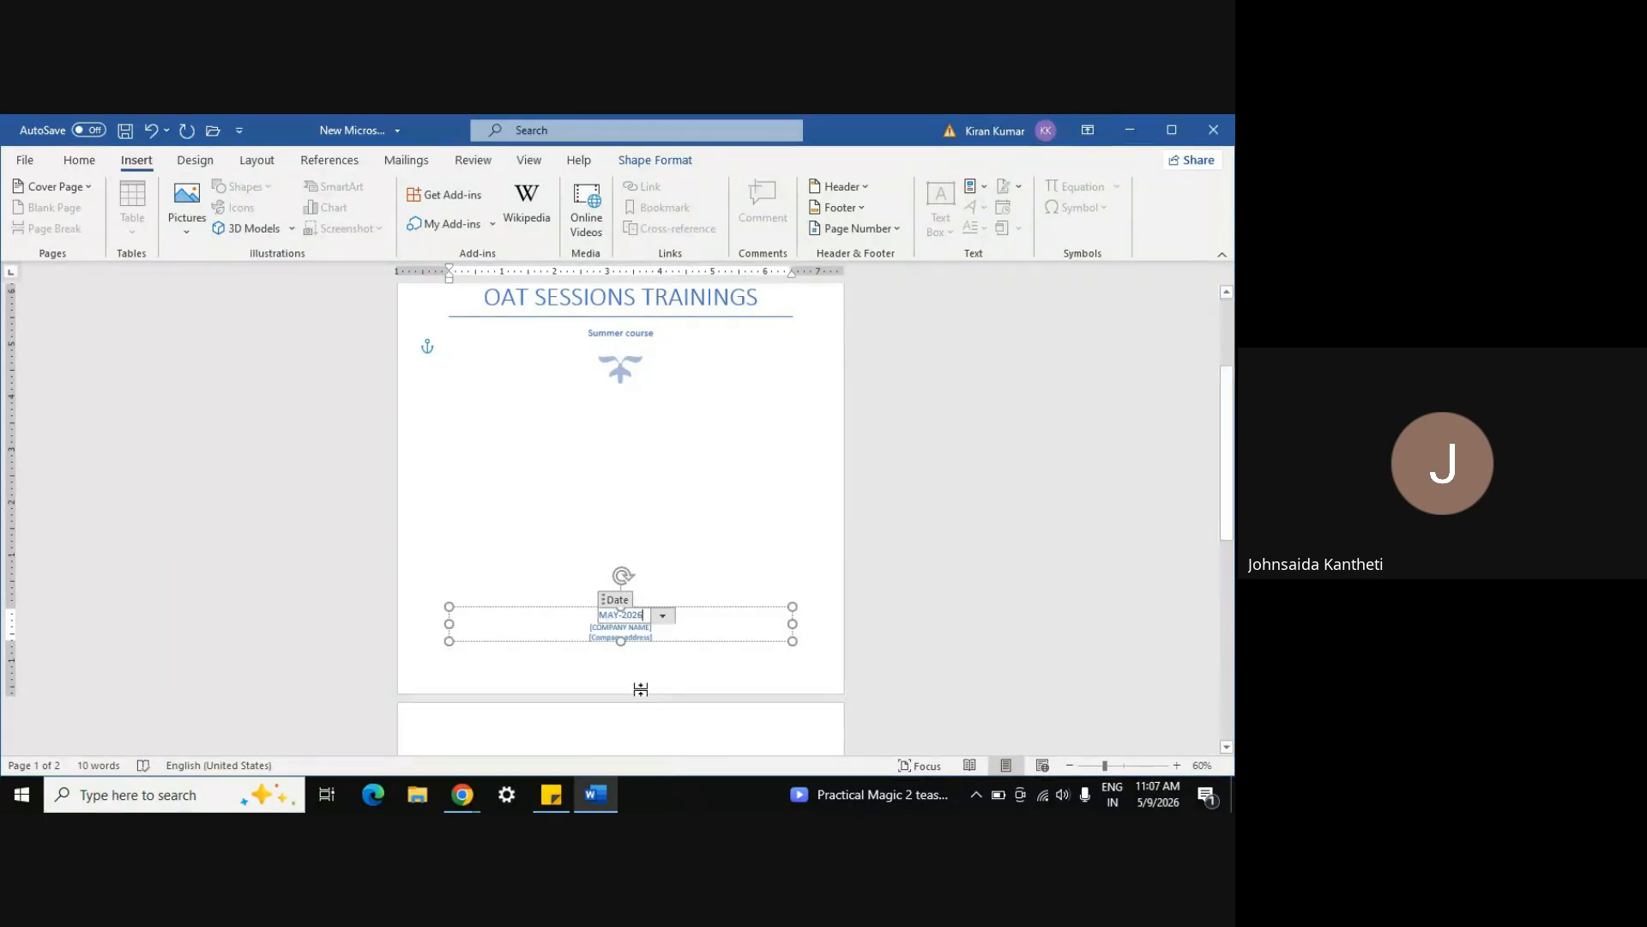
# Set the cover page's company name to BBC and fill in the city as the company address
pyautogui.click(612, 629)
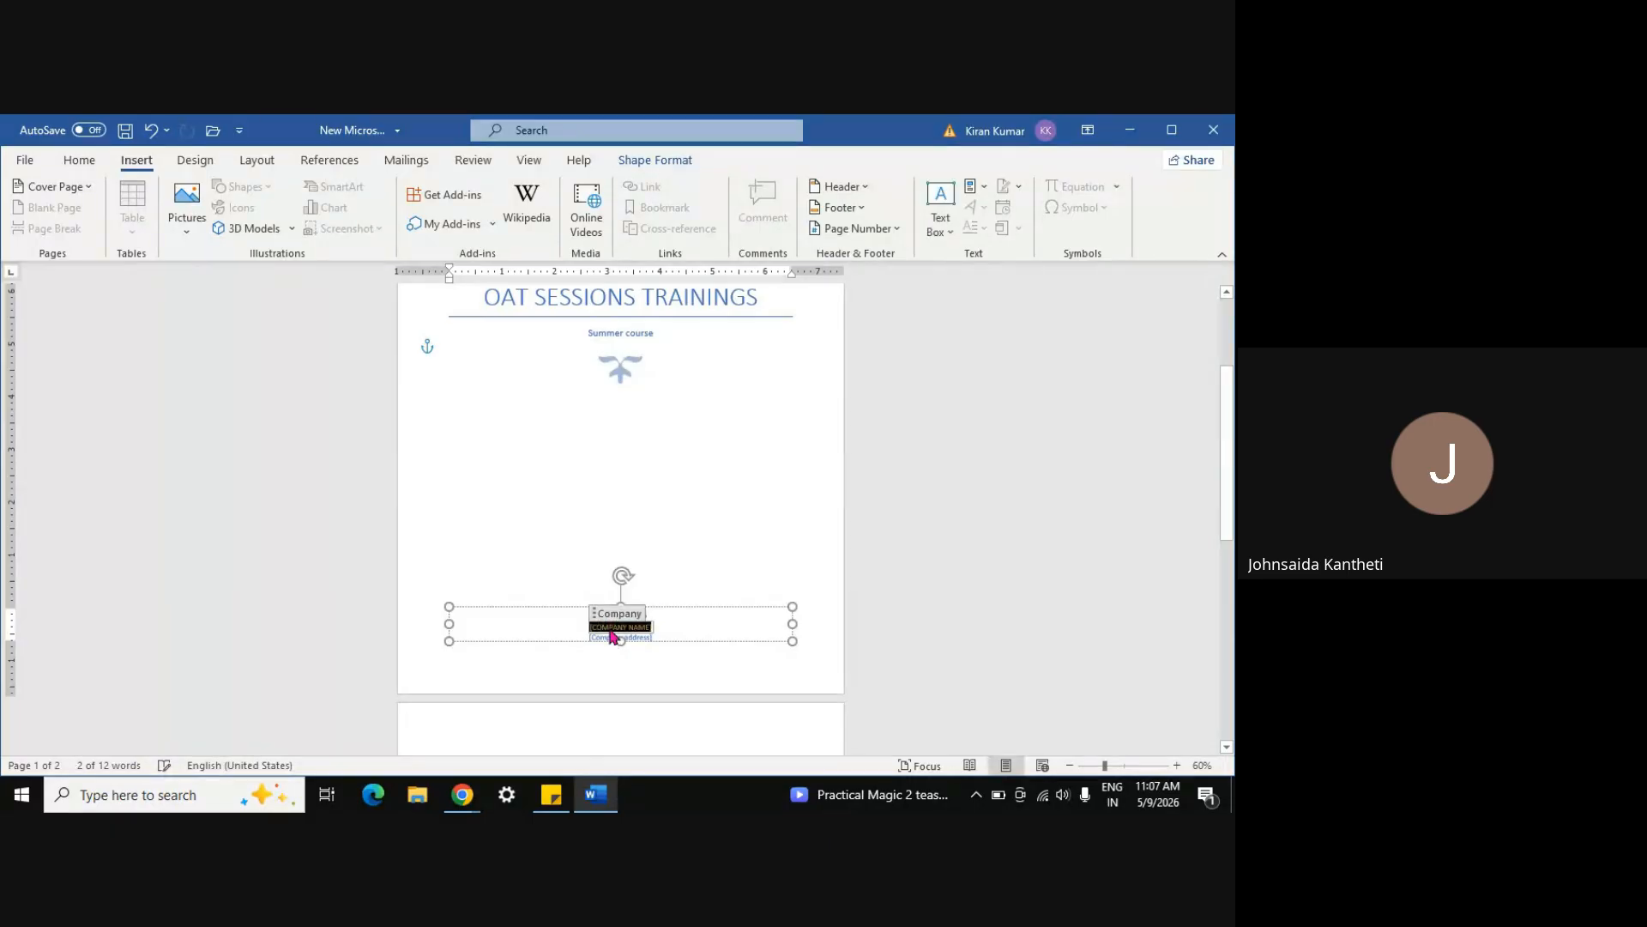
pyautogui.write('BBC')
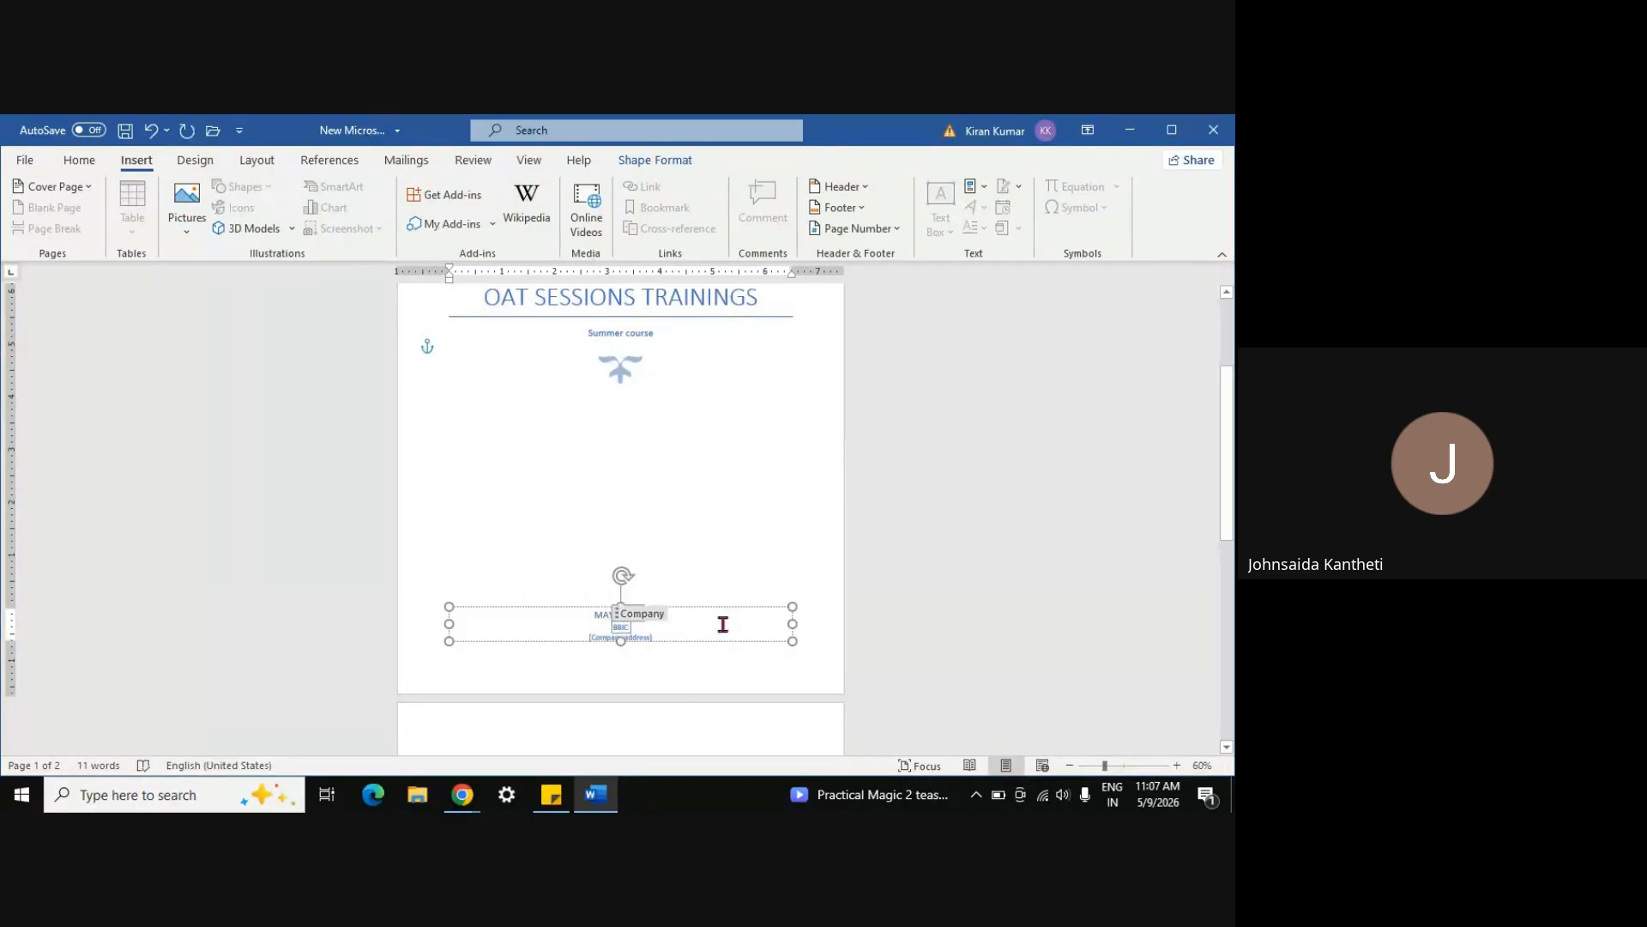
pyautogui.click(637, 639)
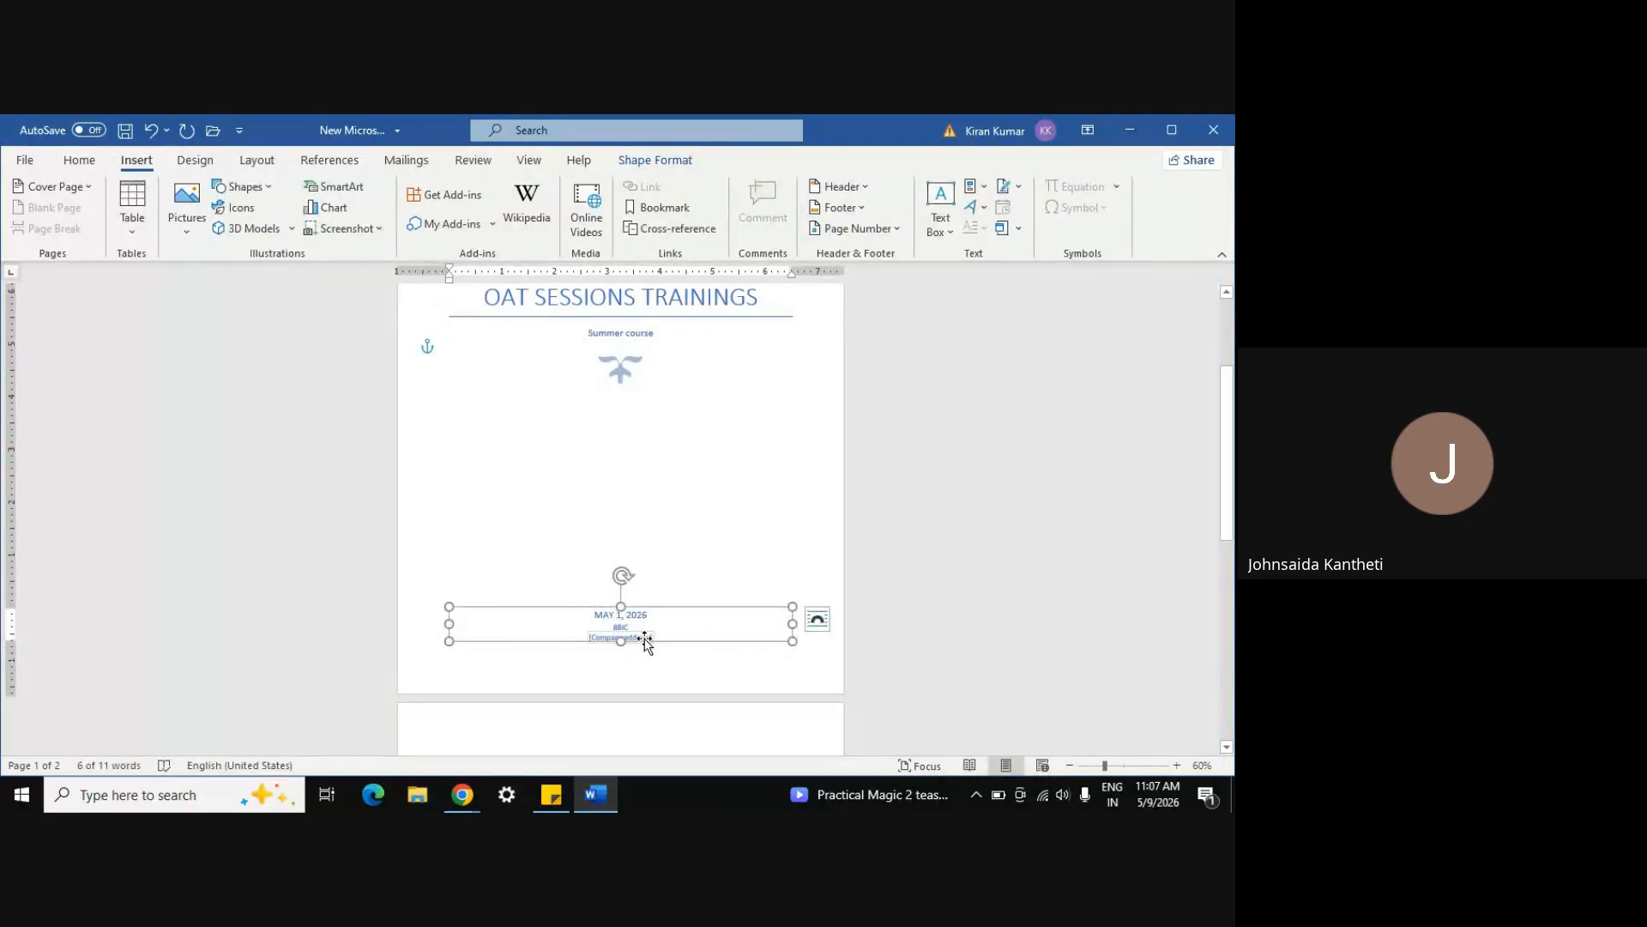
pyautogui.click(640, 636)
pyautogui.write('GUNTUR')
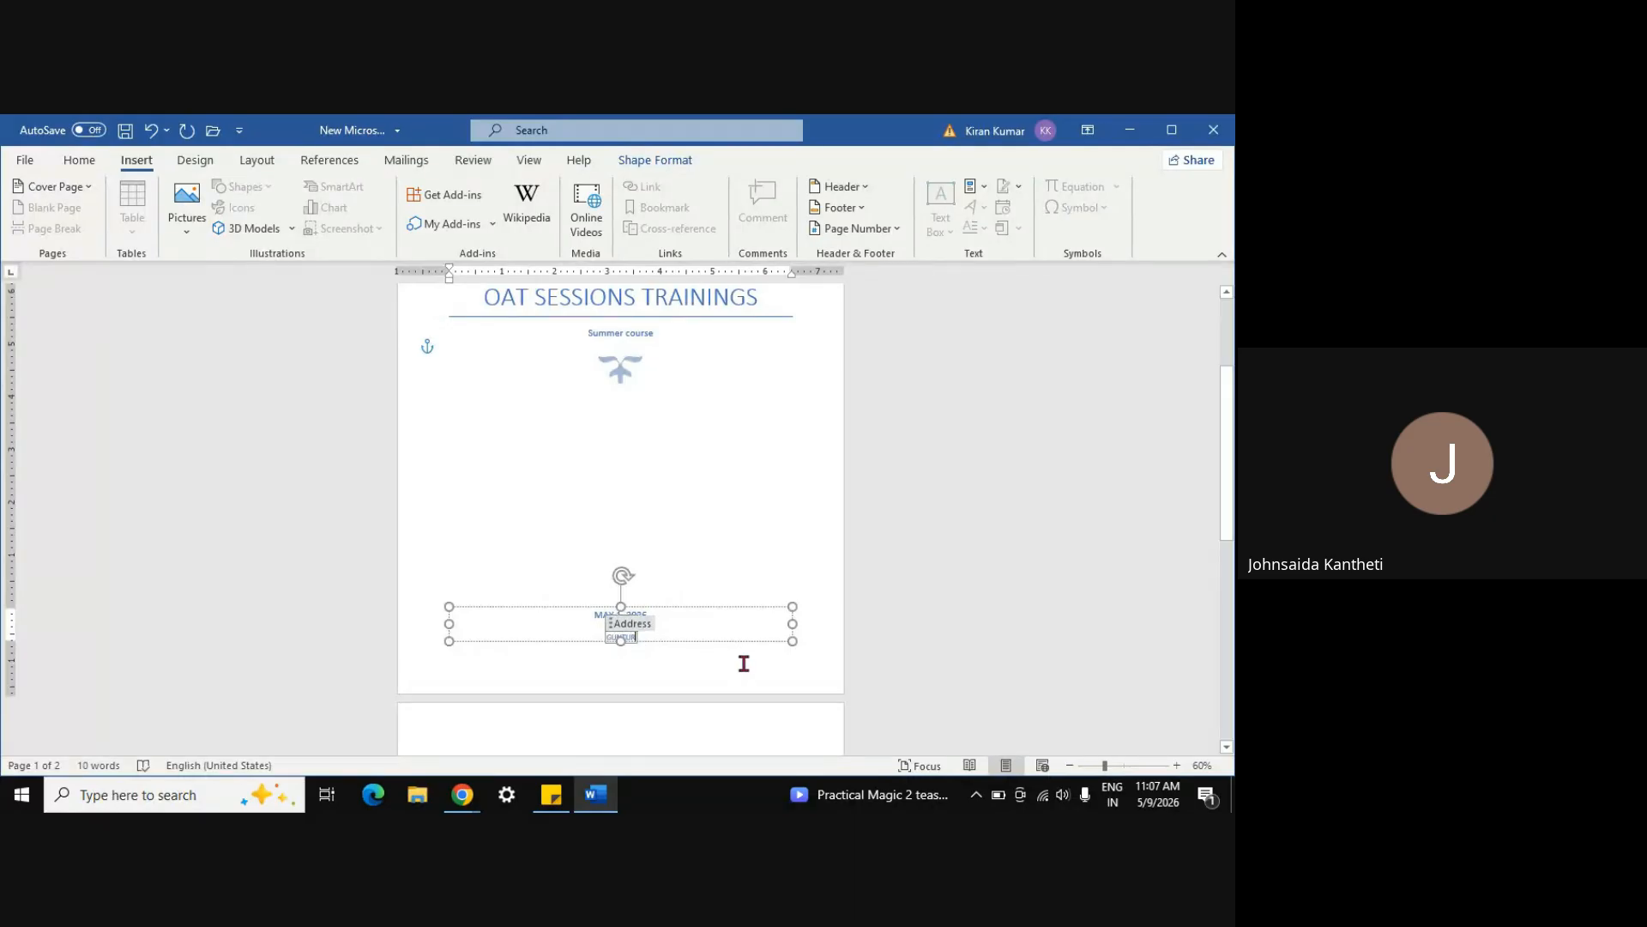
pyautogui.click(743, 666)
# Review the completed cover page and the built-in designs, and remove the current cover page from the document
pyautogui.scroll(3, 656, 438)
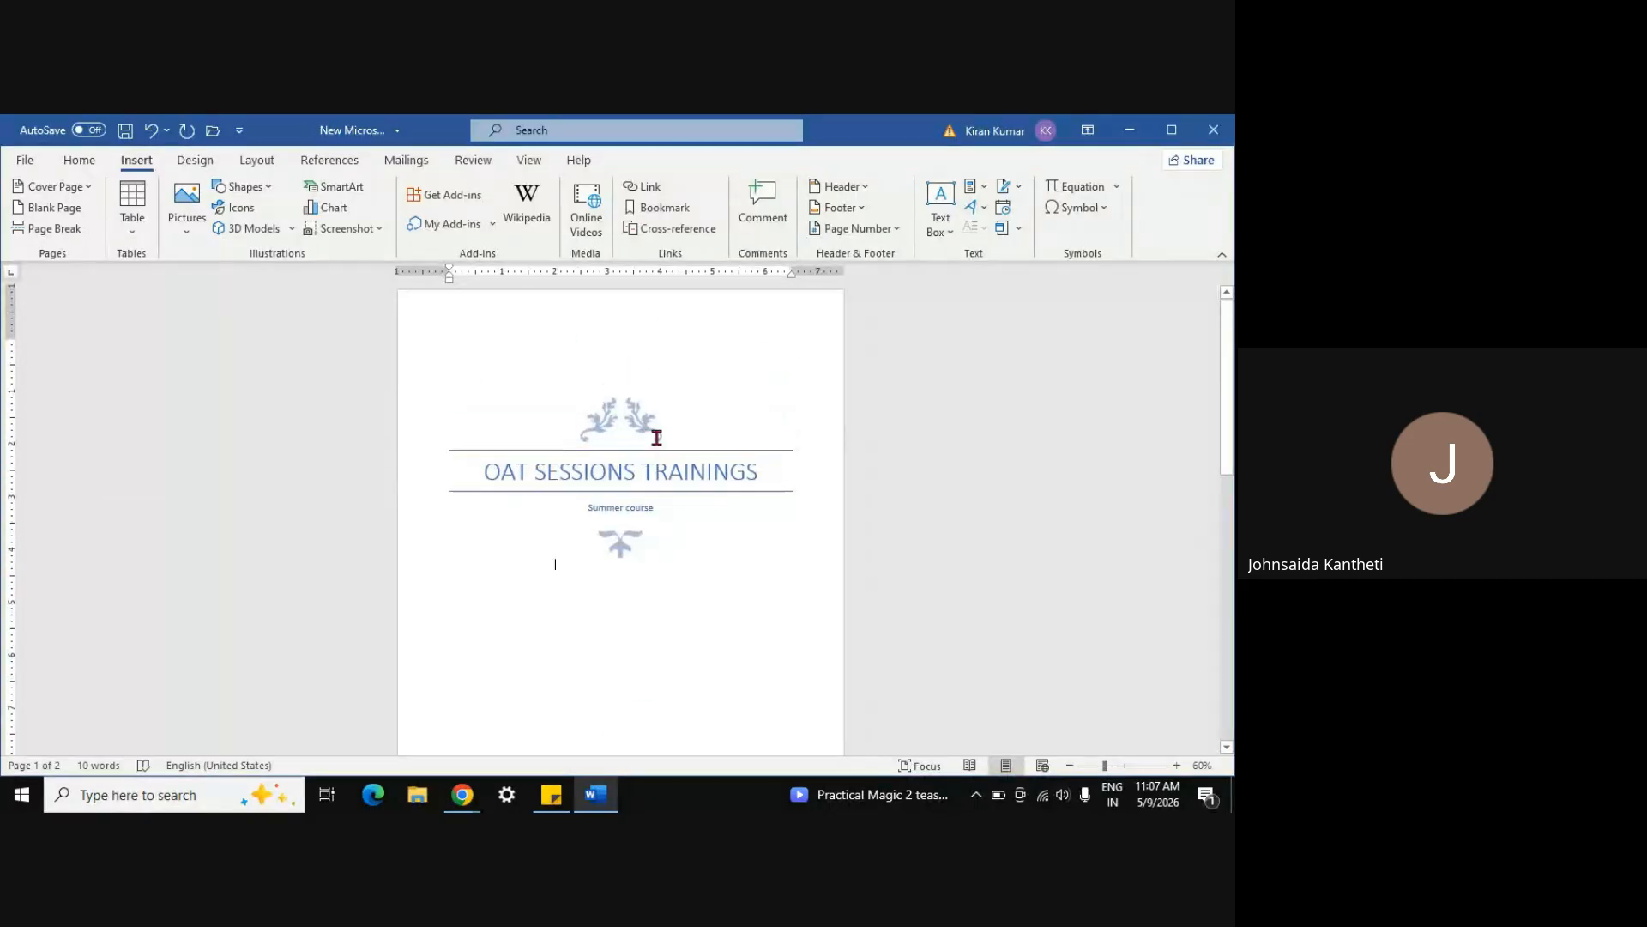
pyautogui.scroll(-5, 657, 438)
pyautogui.scroll(-5, 656, 437)
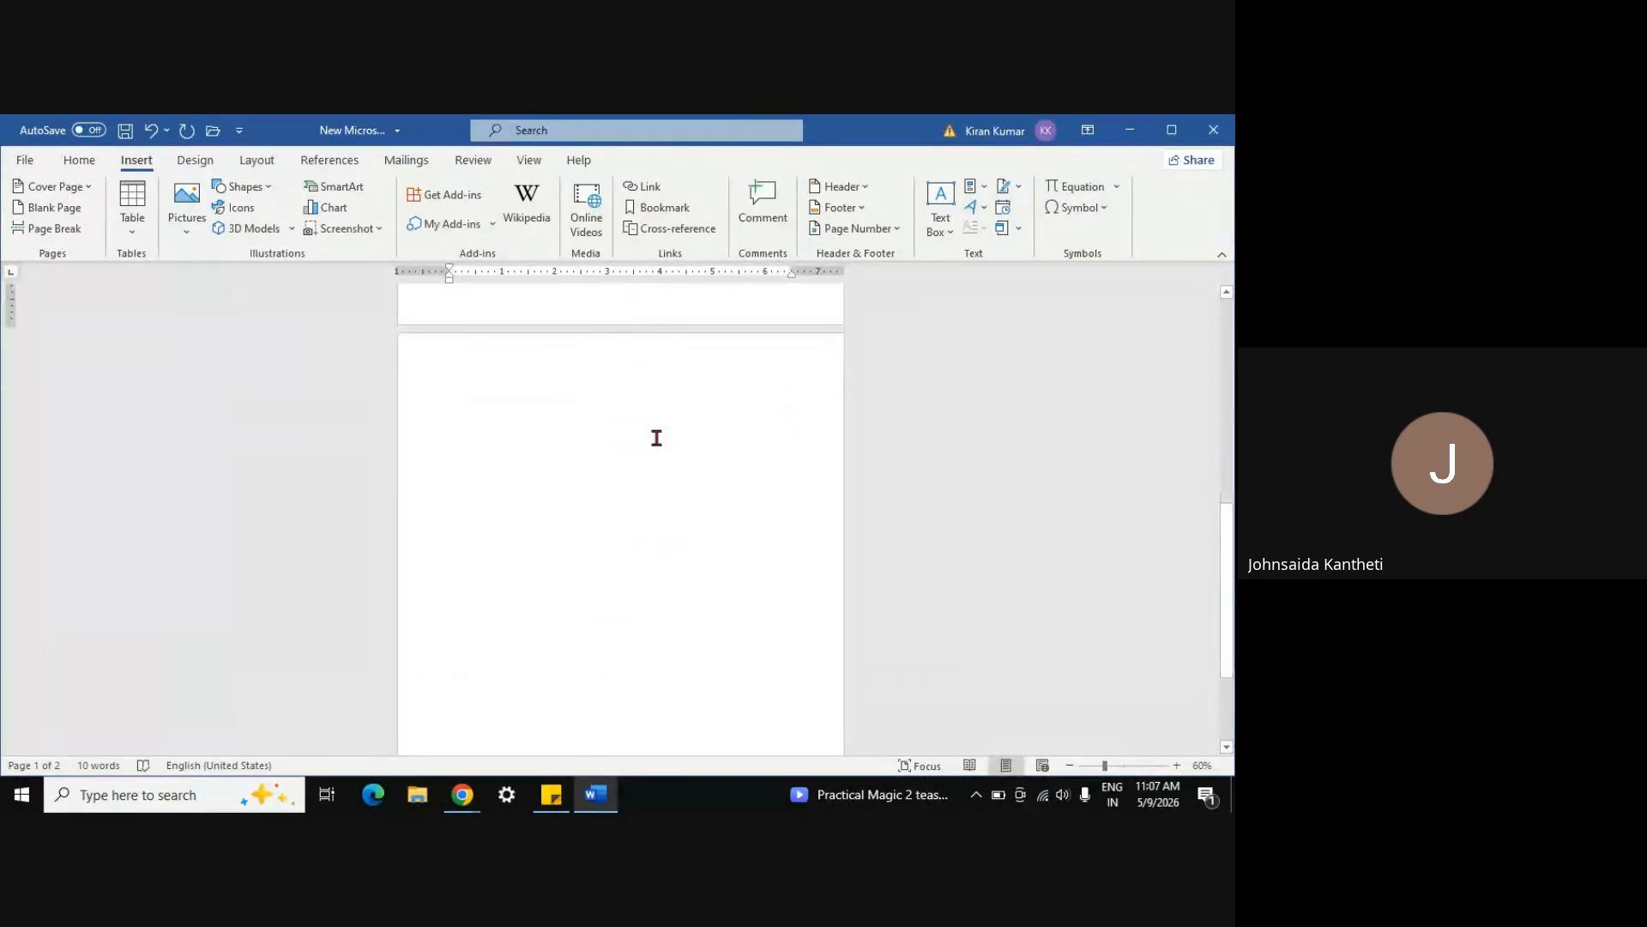
pyautogui.scroll(-3, 656, 438)
pyautogui.scroll(14, 656, 438)
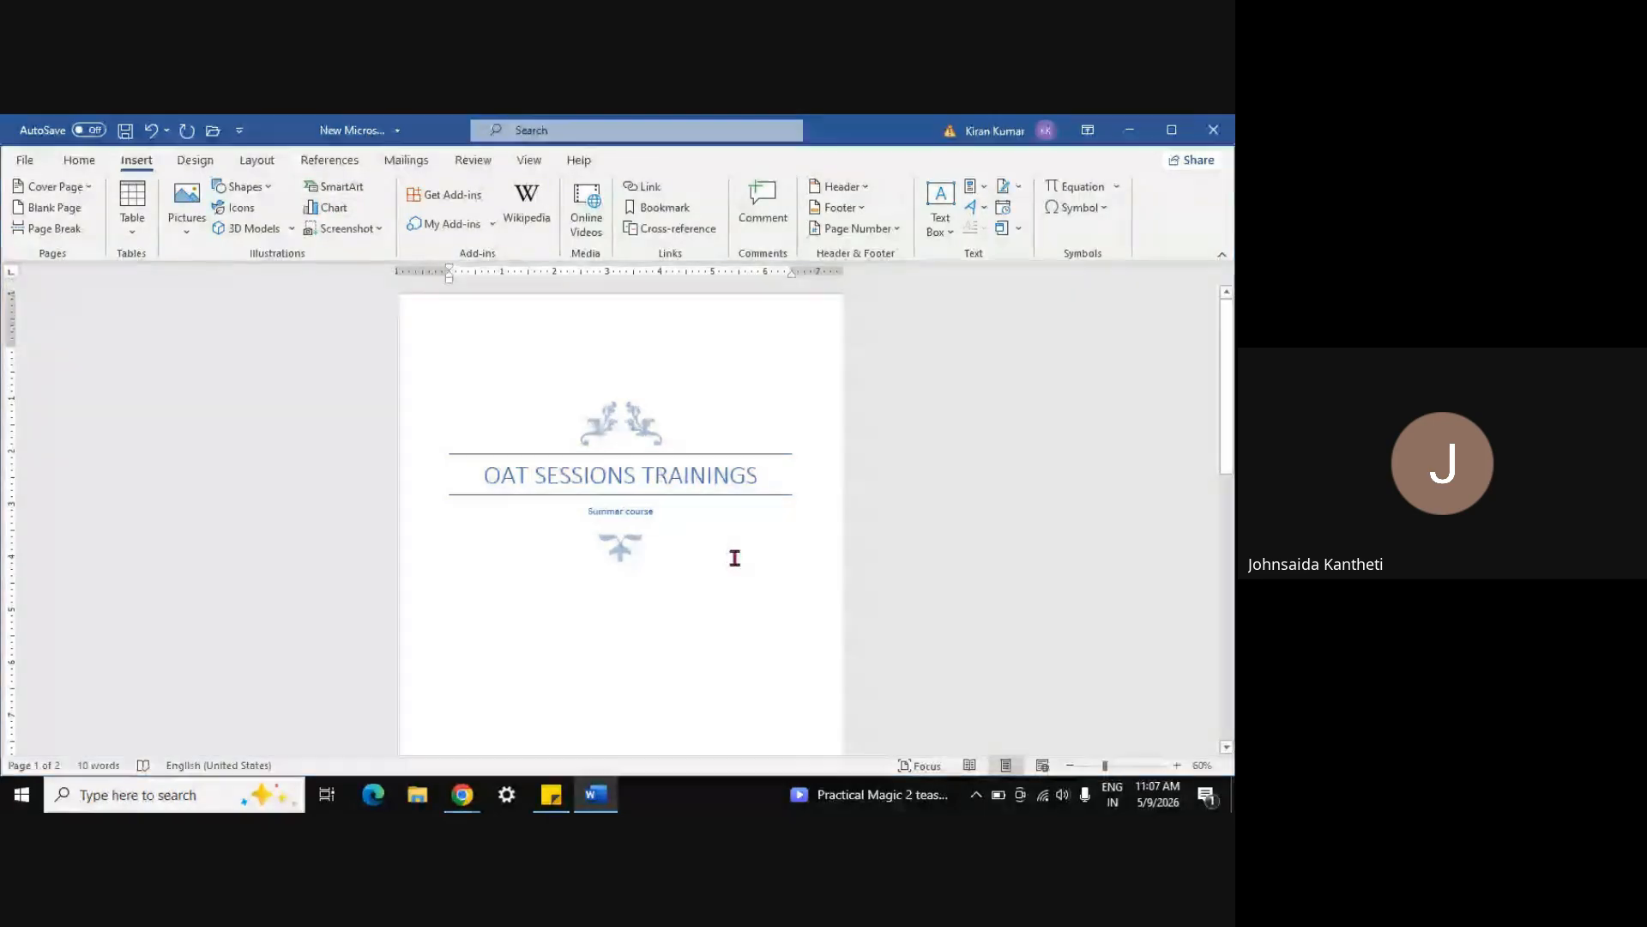
pyautogui.click(91, 188)
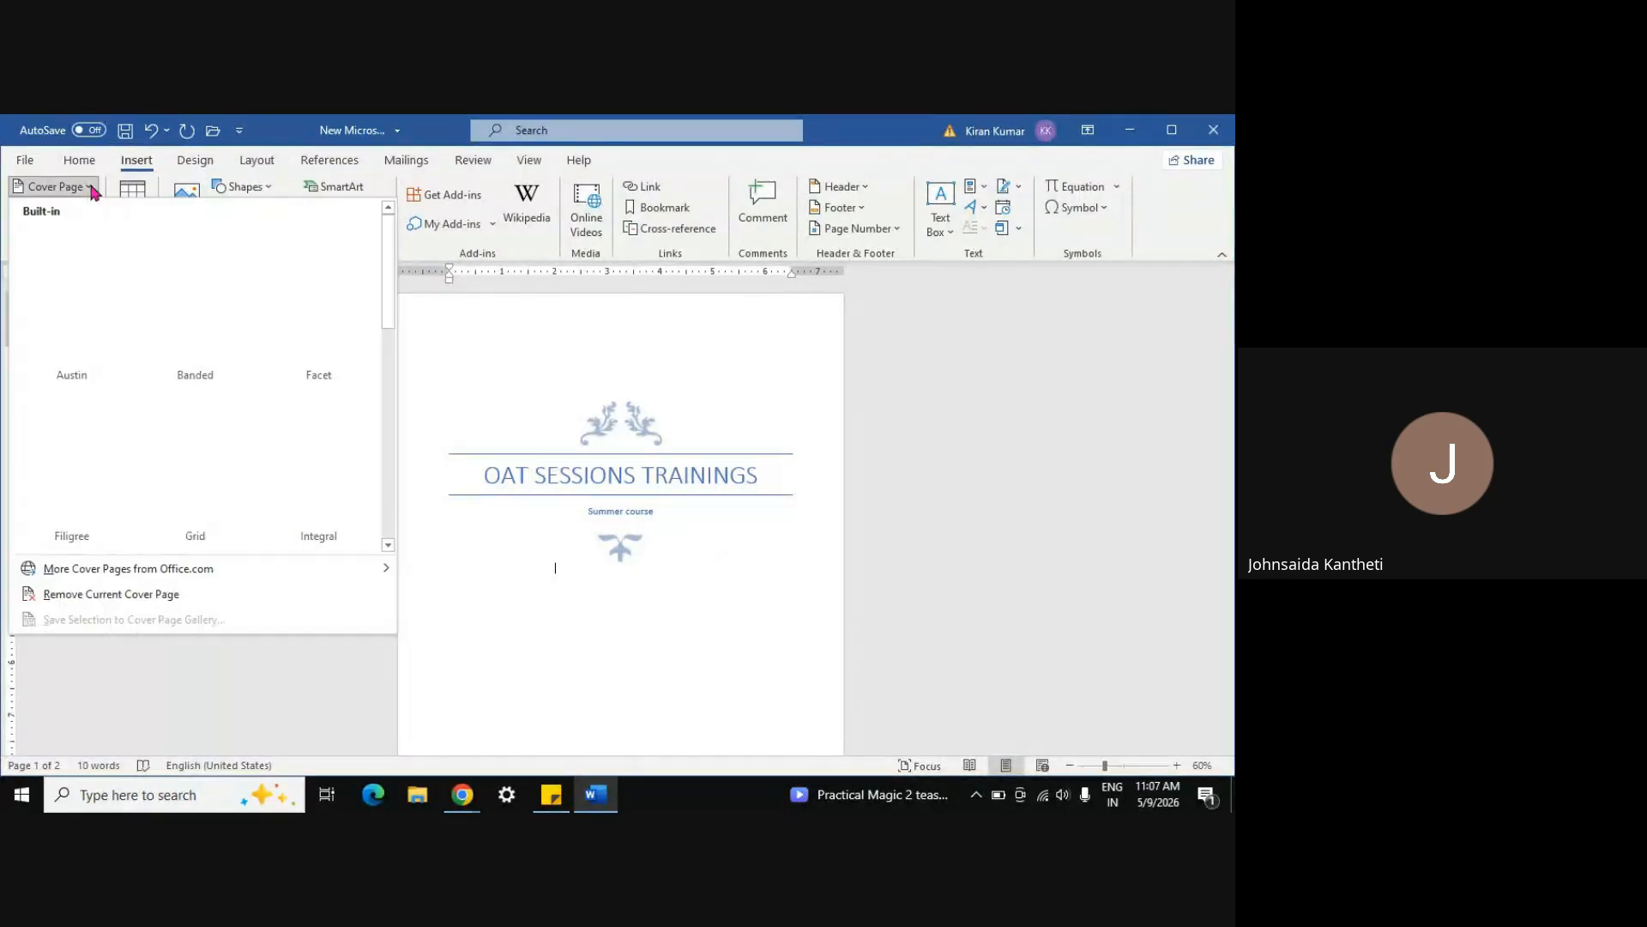
pyautogui.click(389, 548)
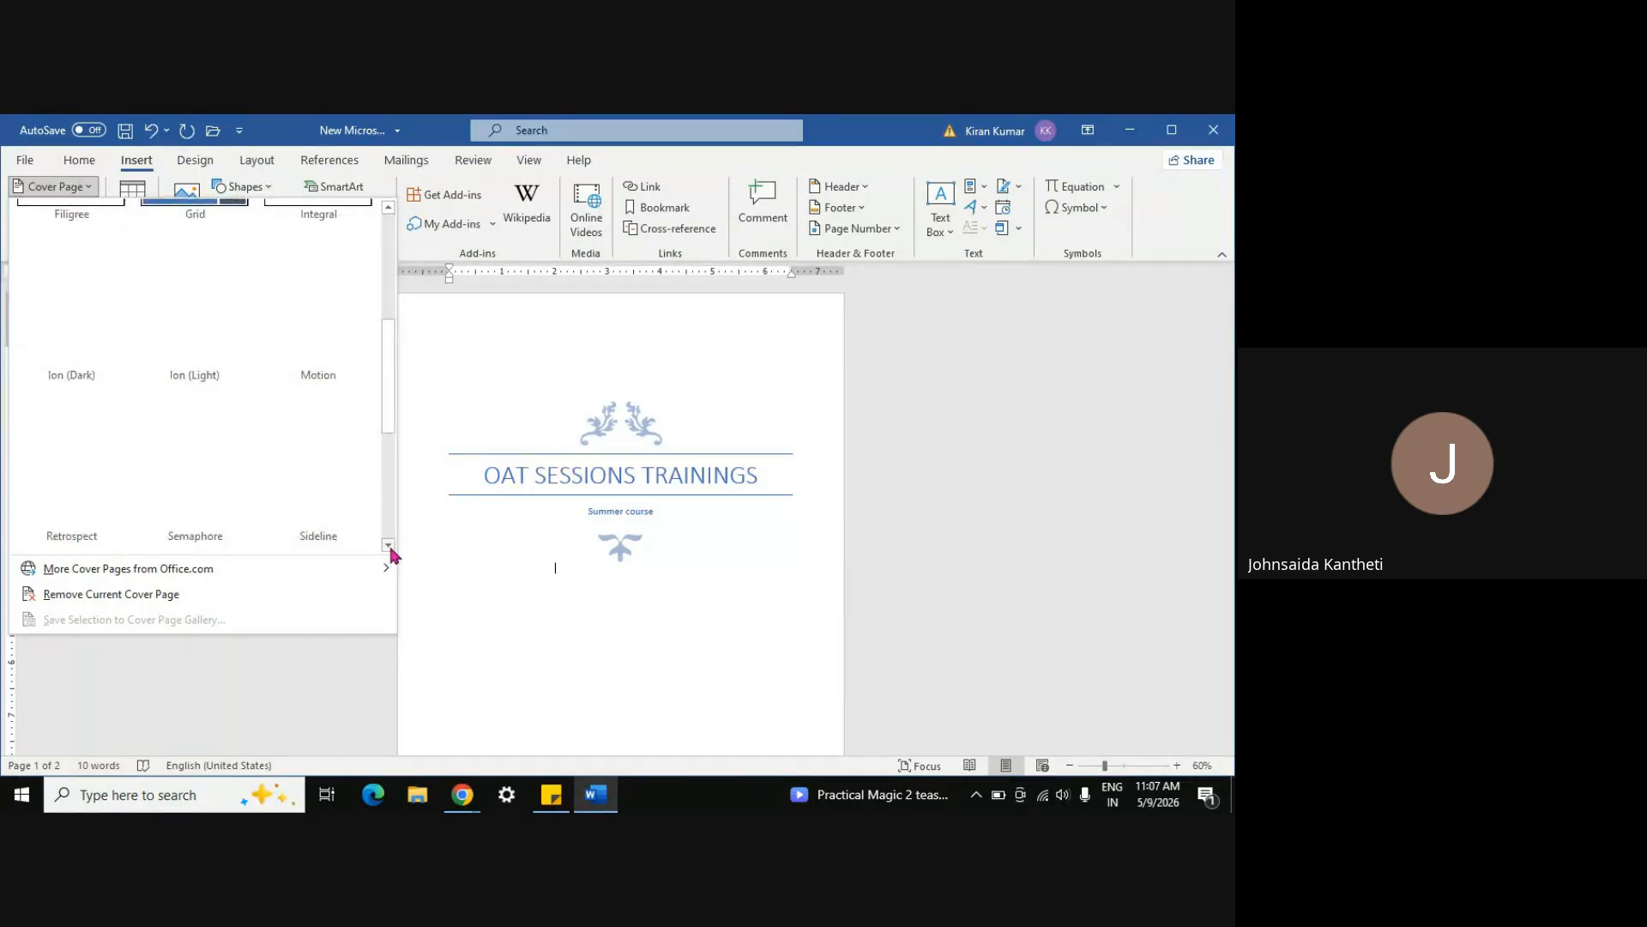
pyautogui.click(389, 545)
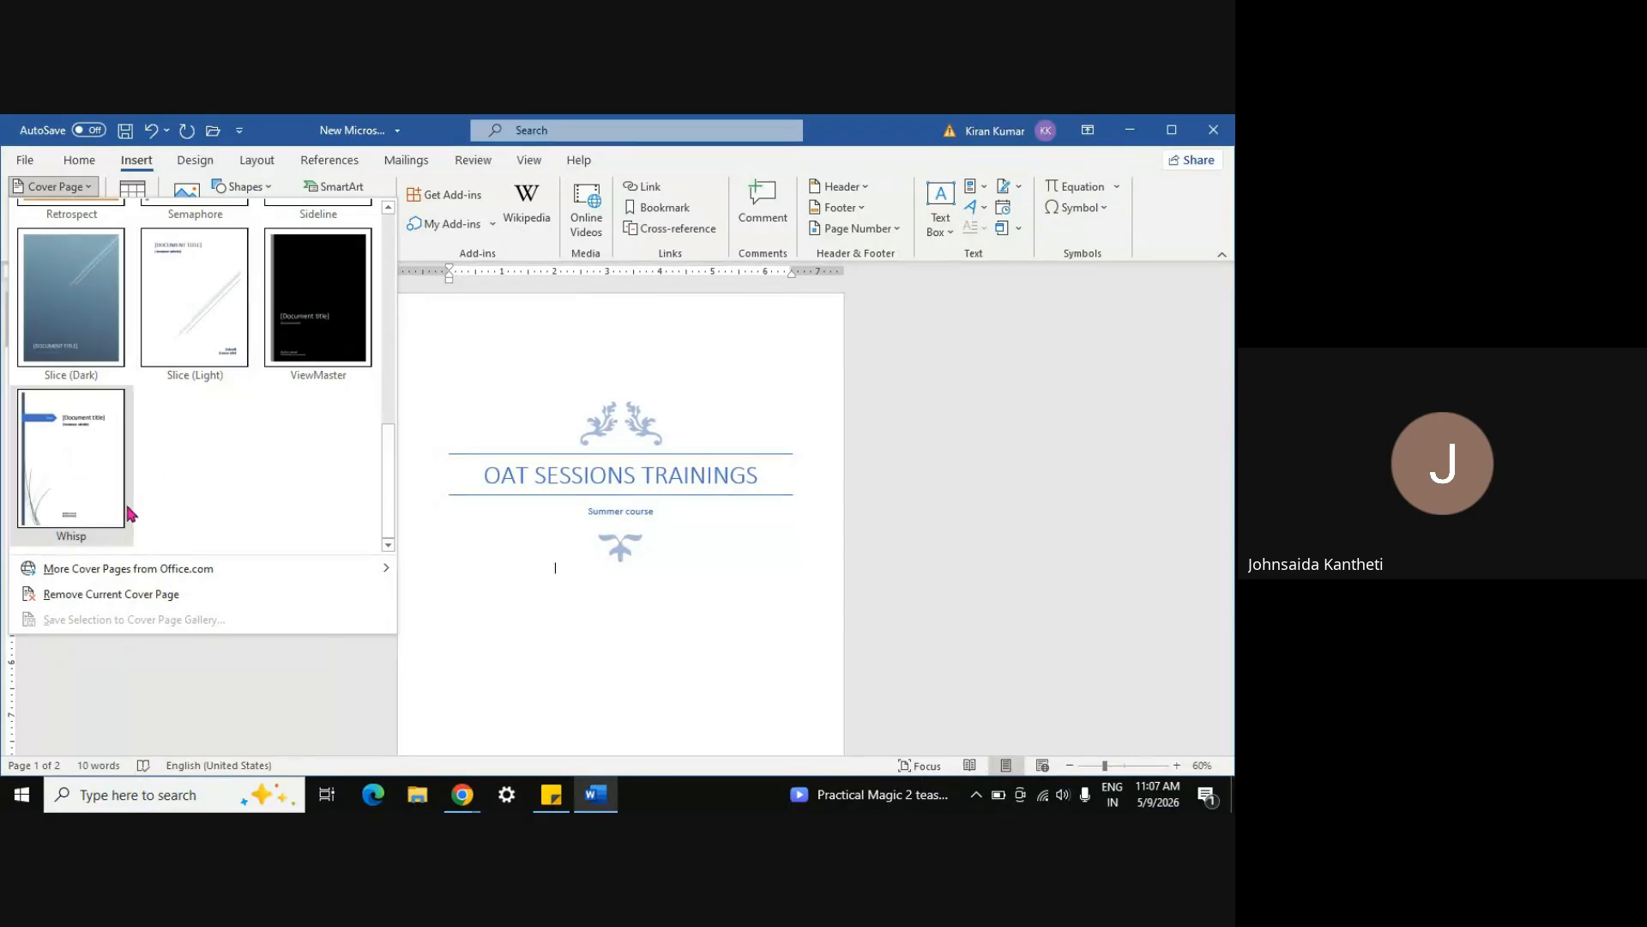
pyautogui.moveTo(206, 581)
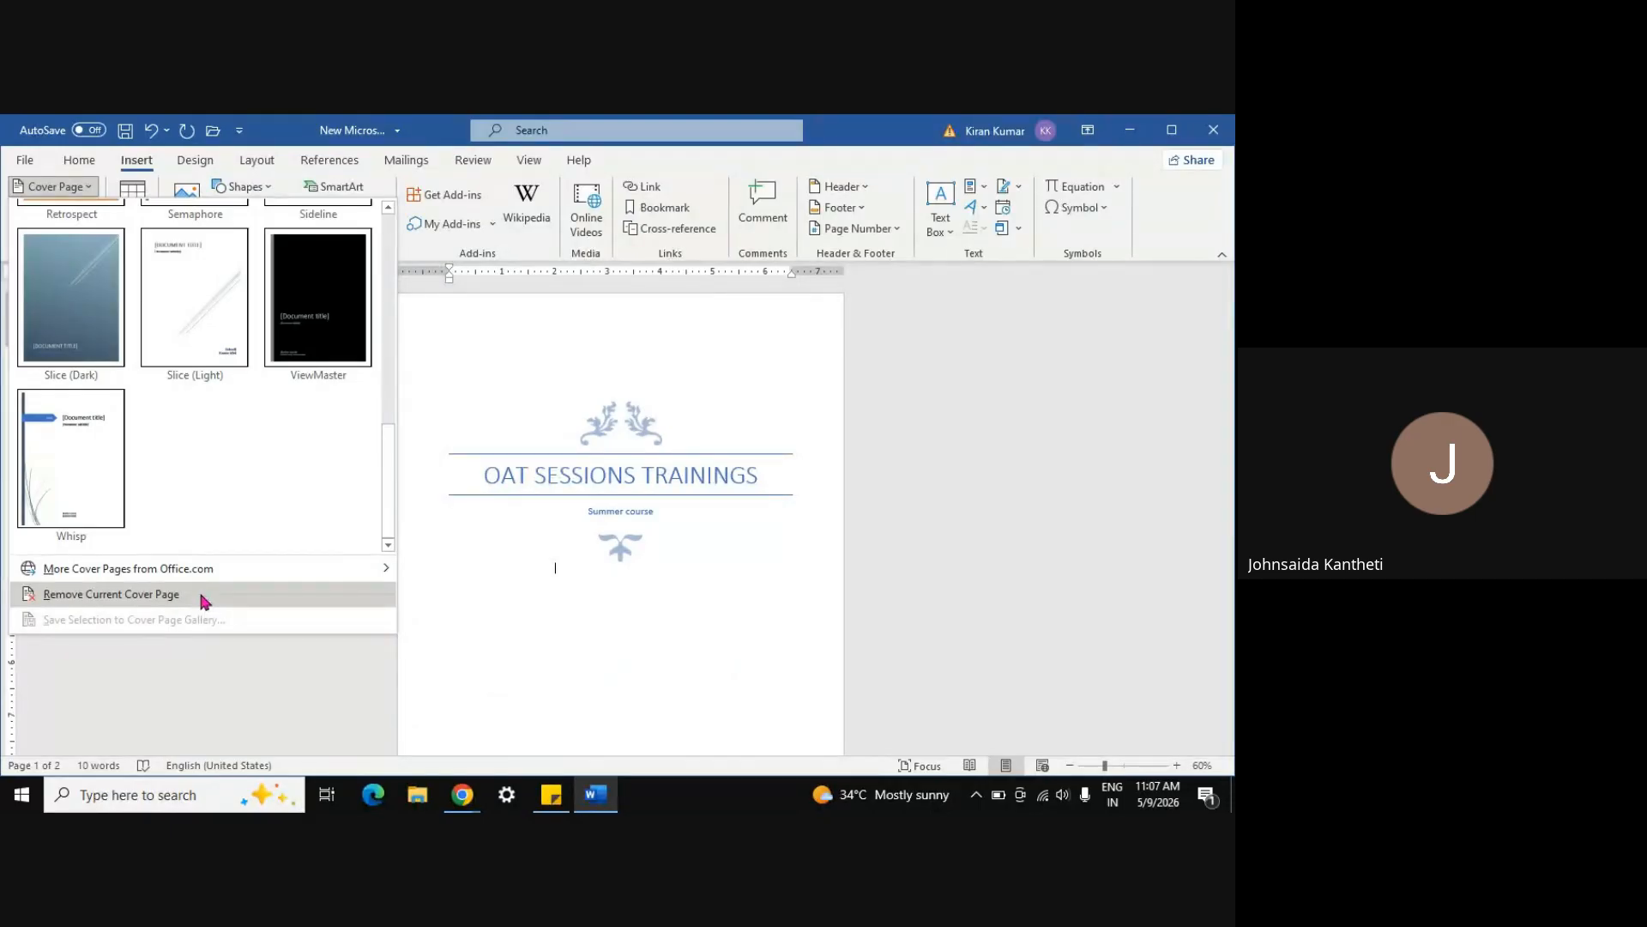
pyautogui.click(111, 594)
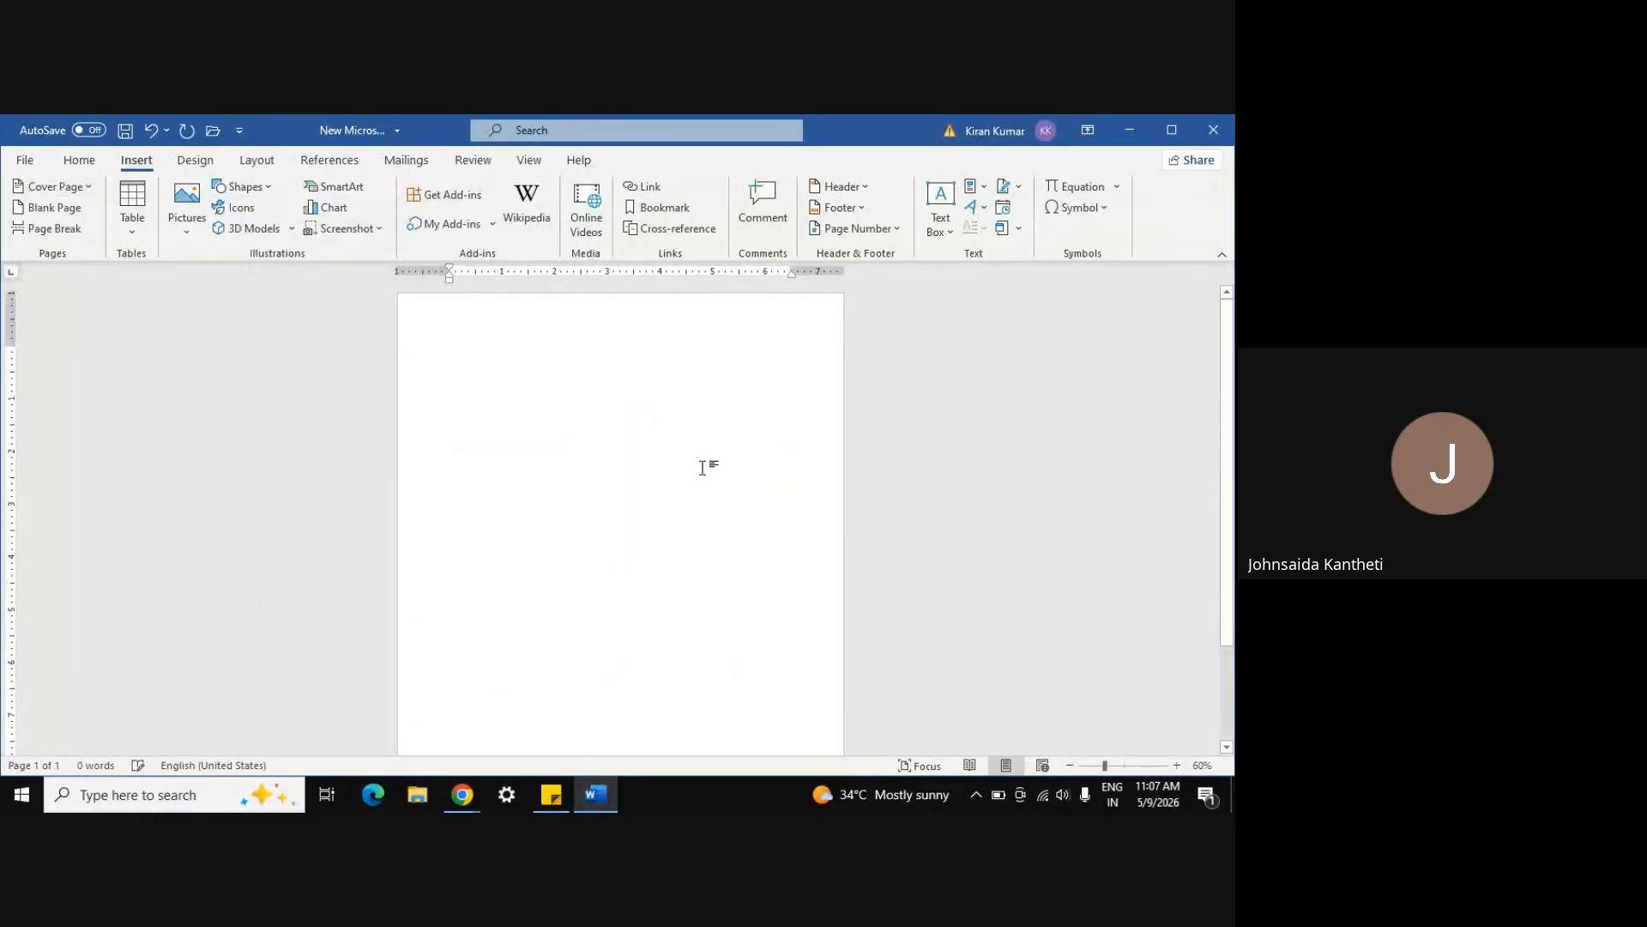
pyautogui.scroll(-3, 723, 537)
pyautogui.scroll(3, 723, 537)
pyautogui.scroll(-3, 723, 537)
pyautogui.scroll(2, 723, 537)
pyautogui.scroll(-2, 723, 538)
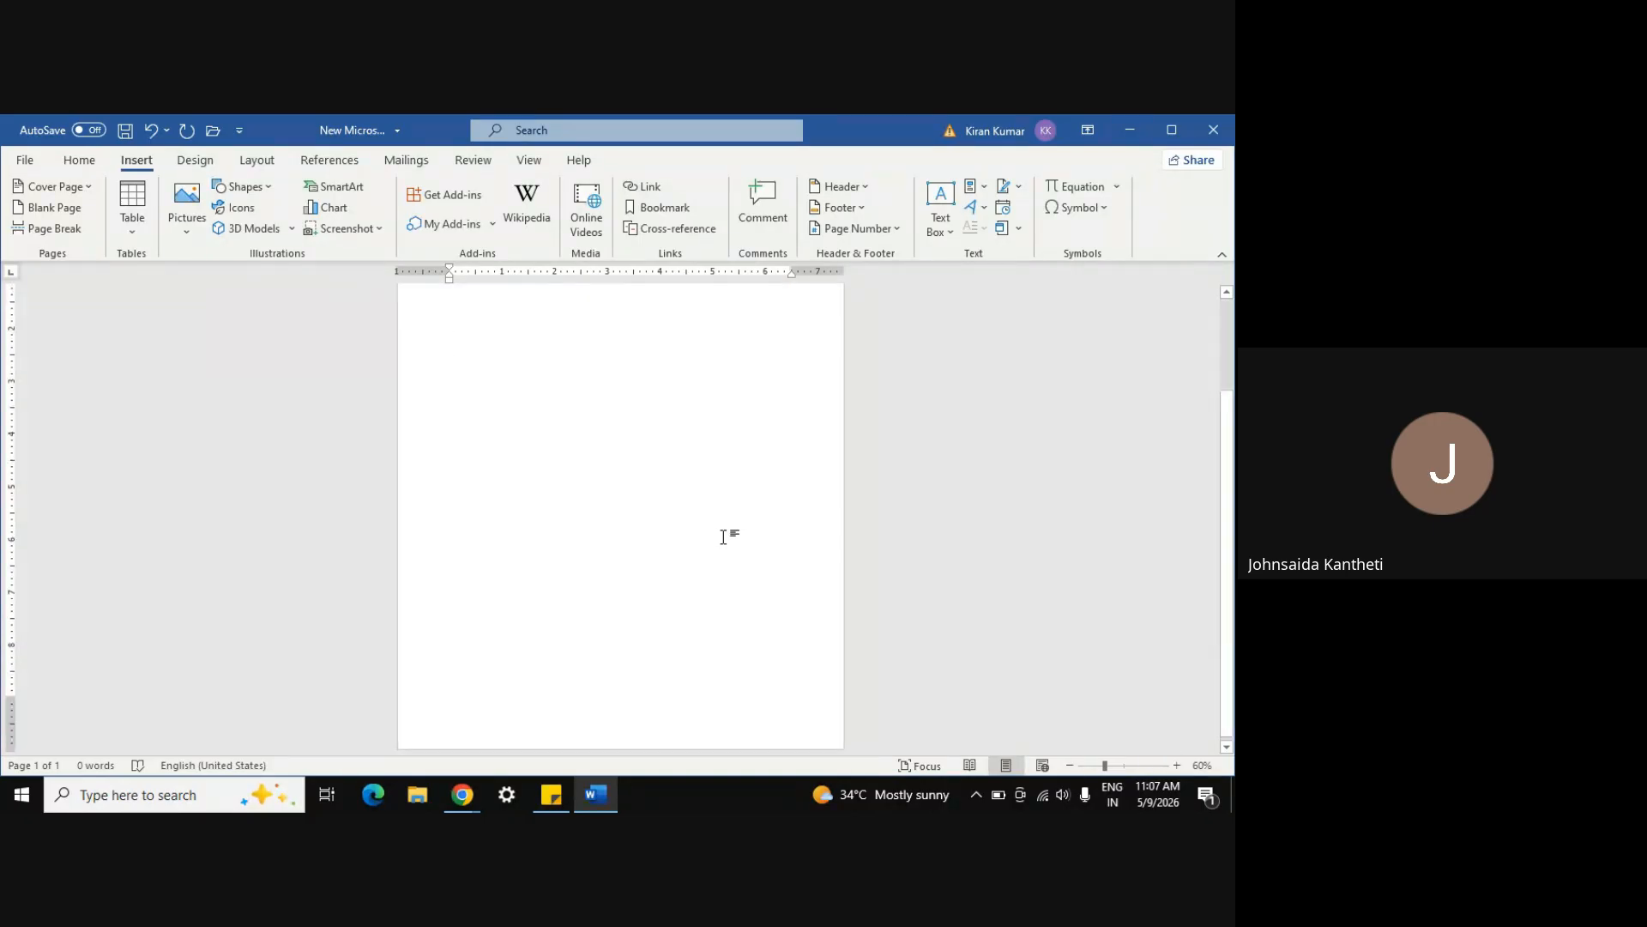
pyautogui.scroll(2, 724, 537)
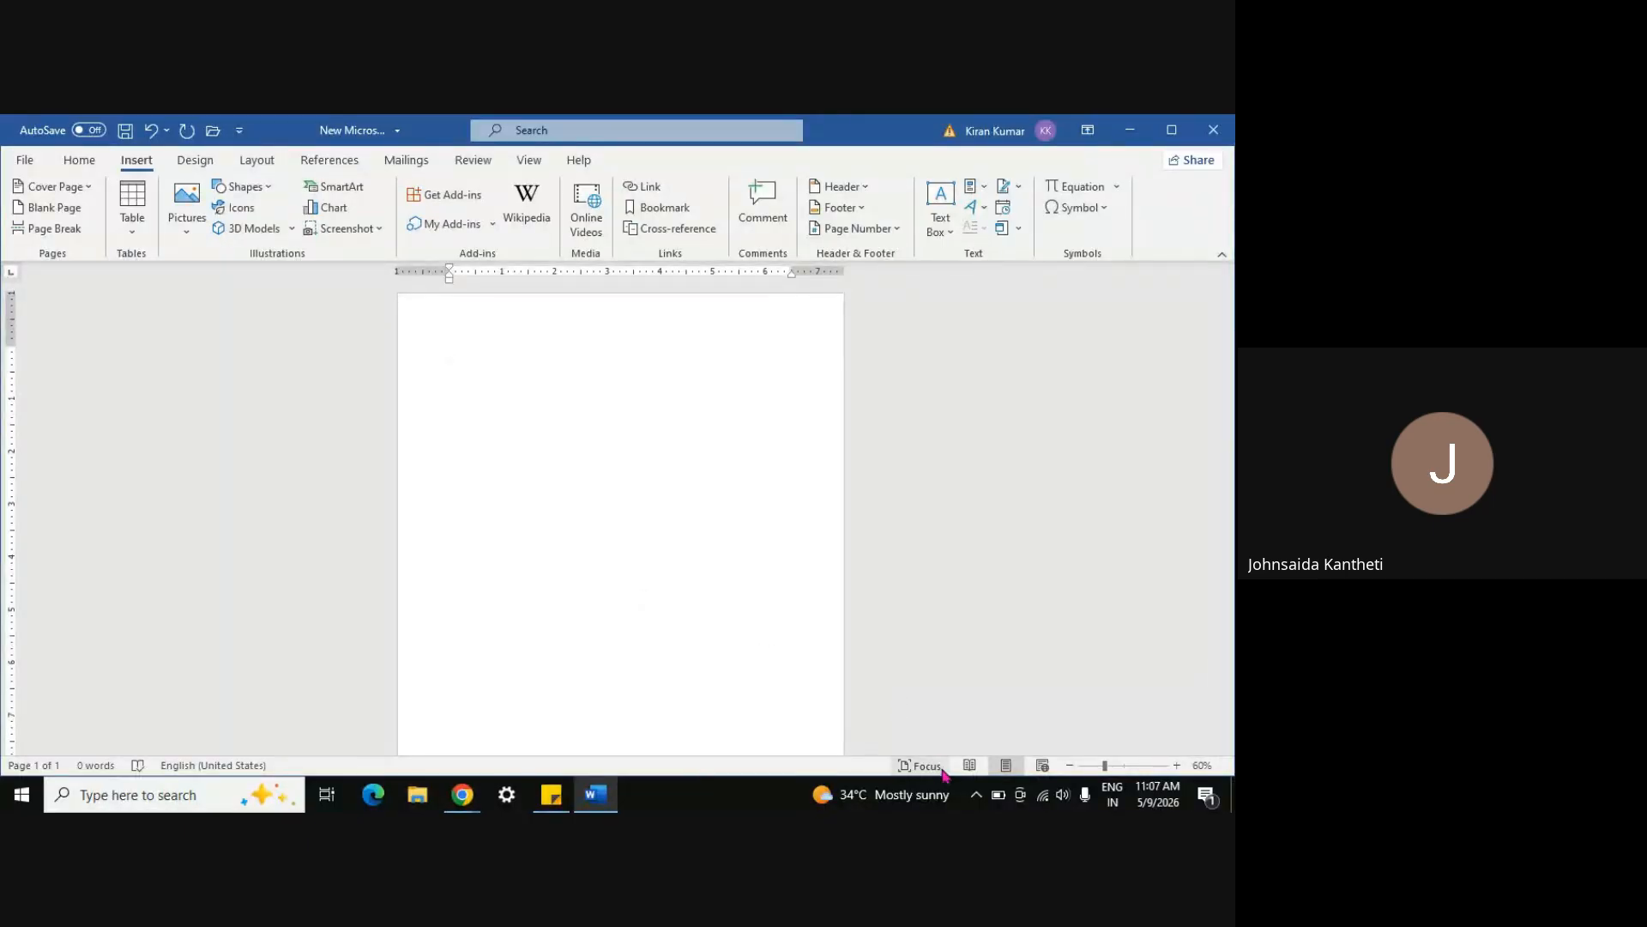
# Insert two additional blank pages into the empty document
pyautogui.click(61, 216)
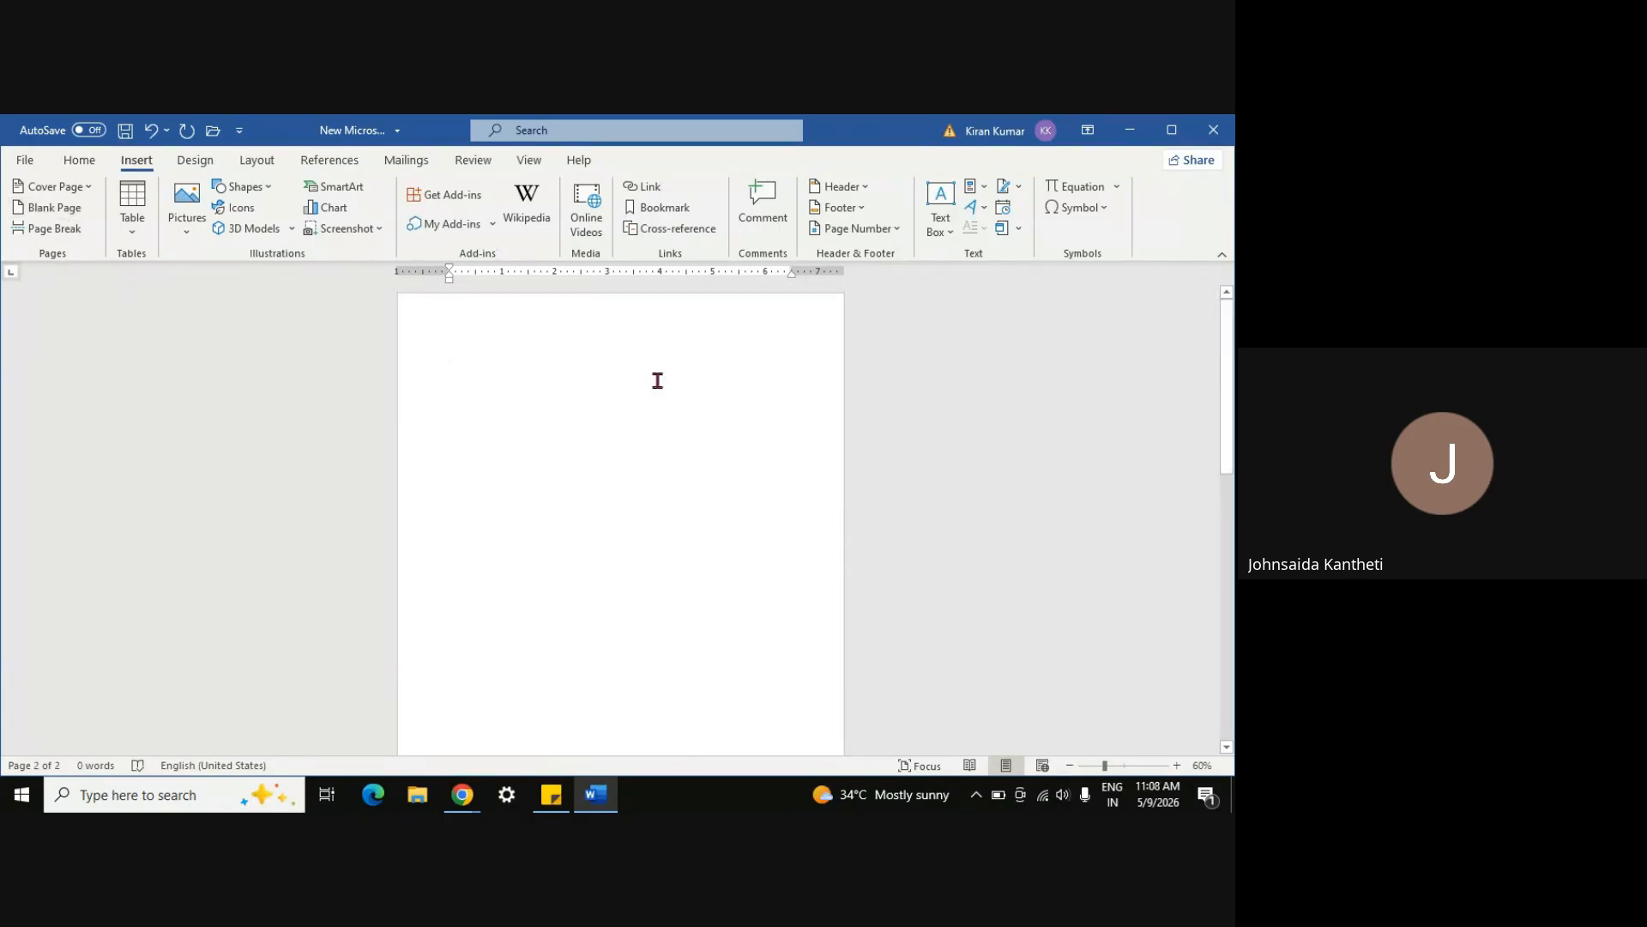
pyautogui.scroll(3, 616, 678)
pyautogui.click(607, 700)
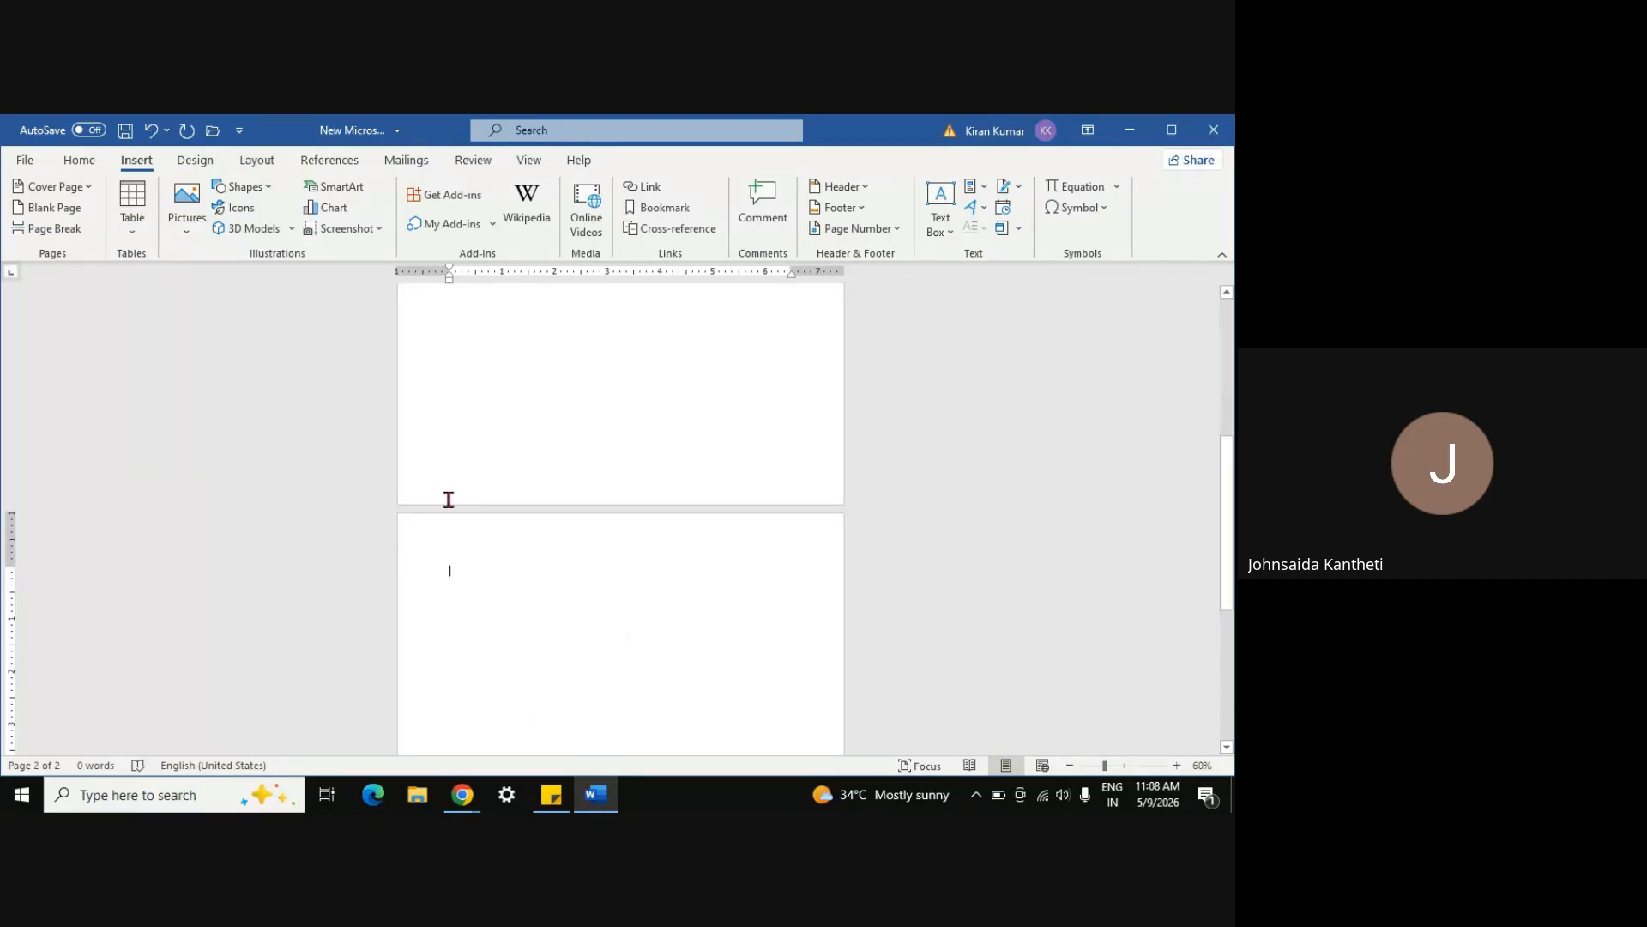
pyautogui.click(71, 210)
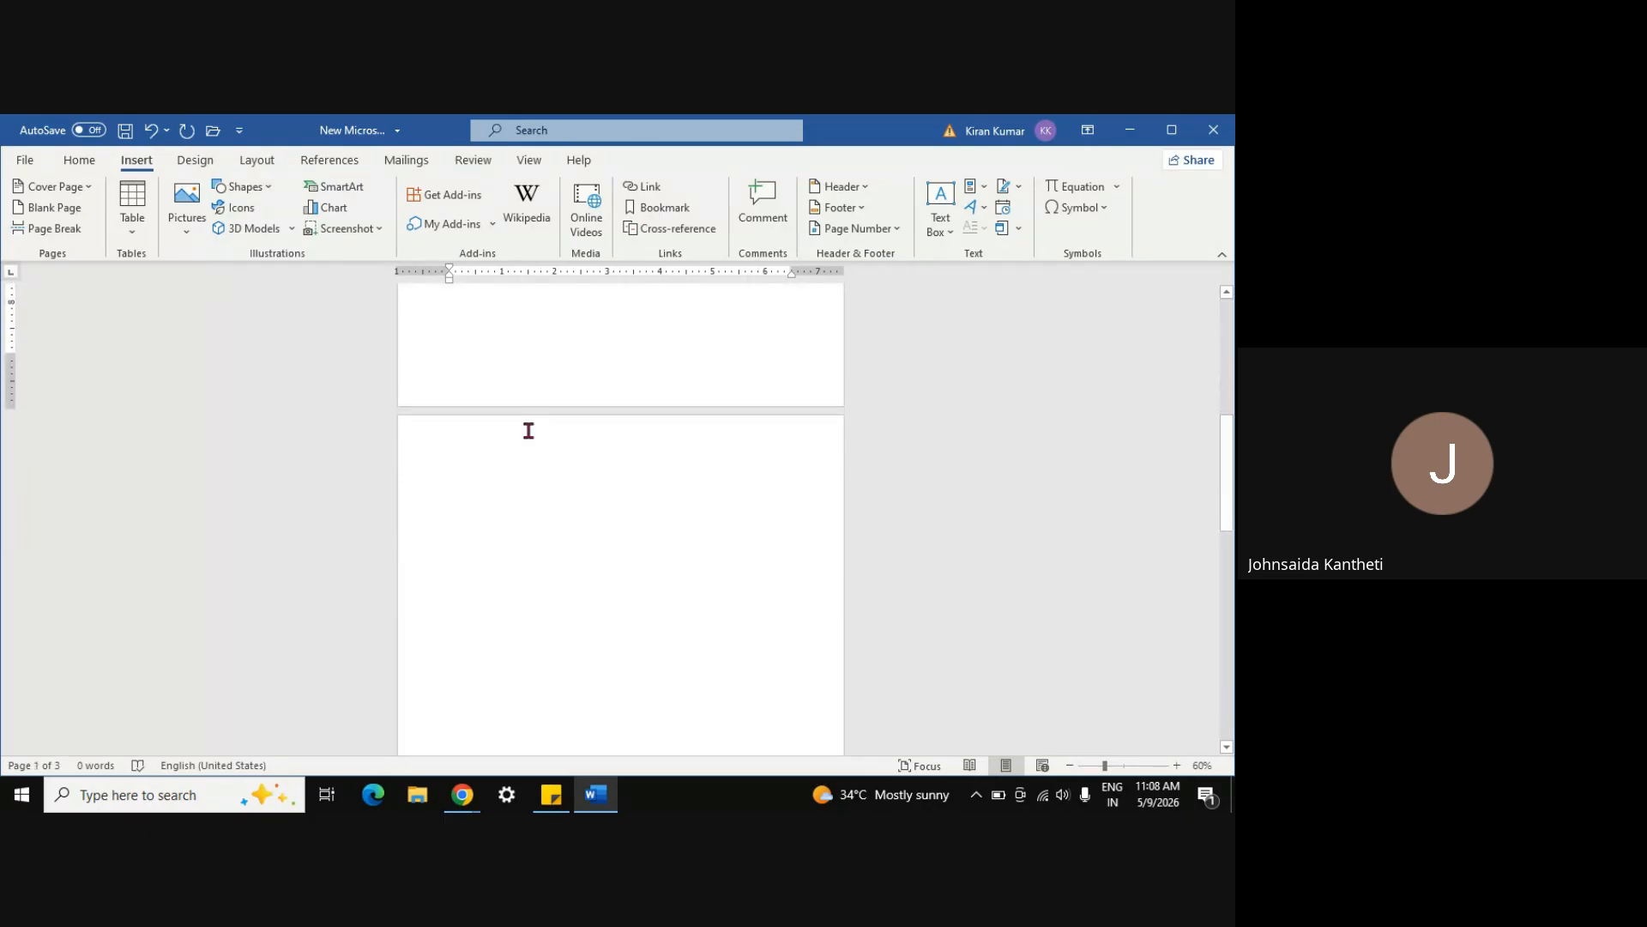
# Insert a page break on the document's second page and look back through the pages to the first one
pyautogui.scroll(-5, 516, 464)
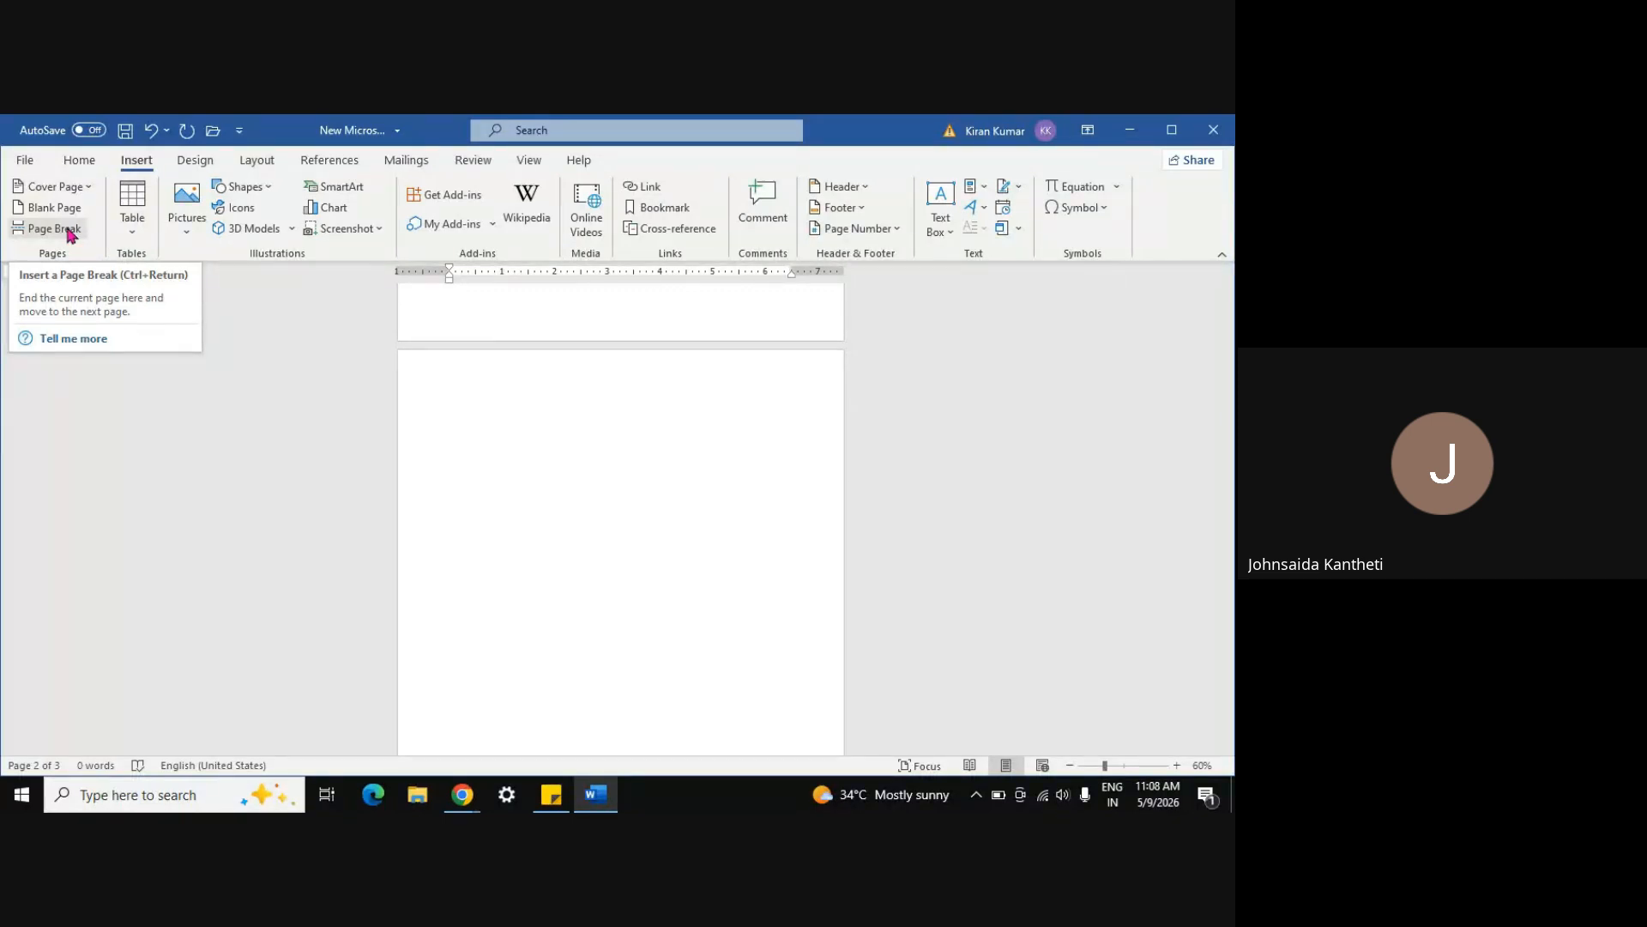
pyautogui.click(71, 236)
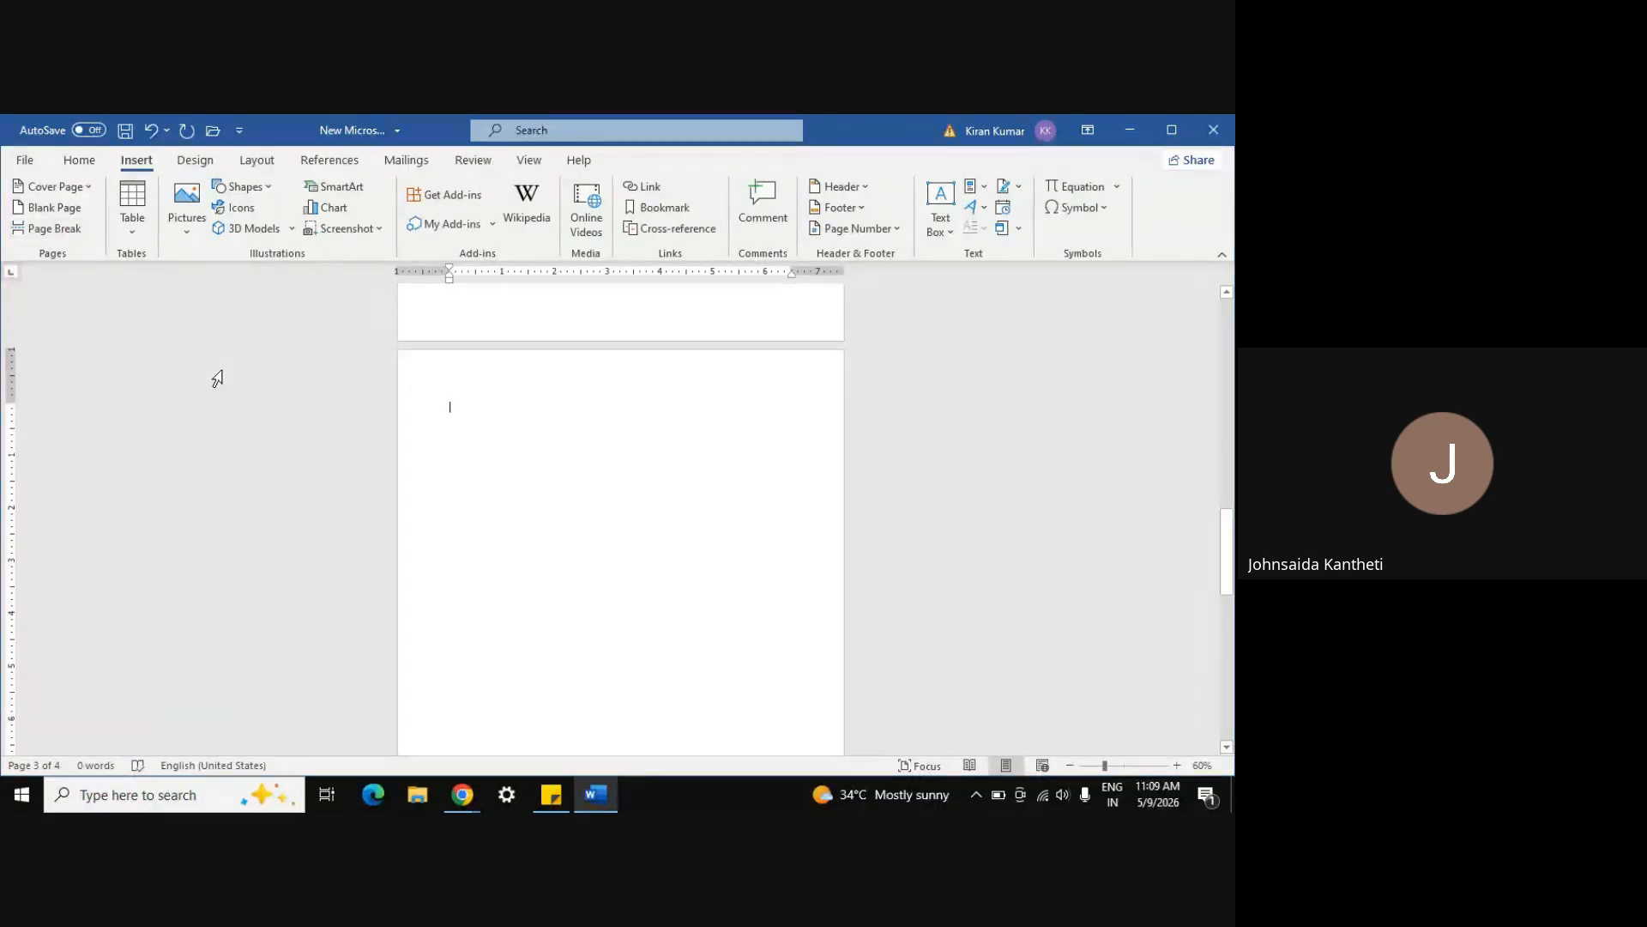
pyautogui.scroll(8, 458, 389)
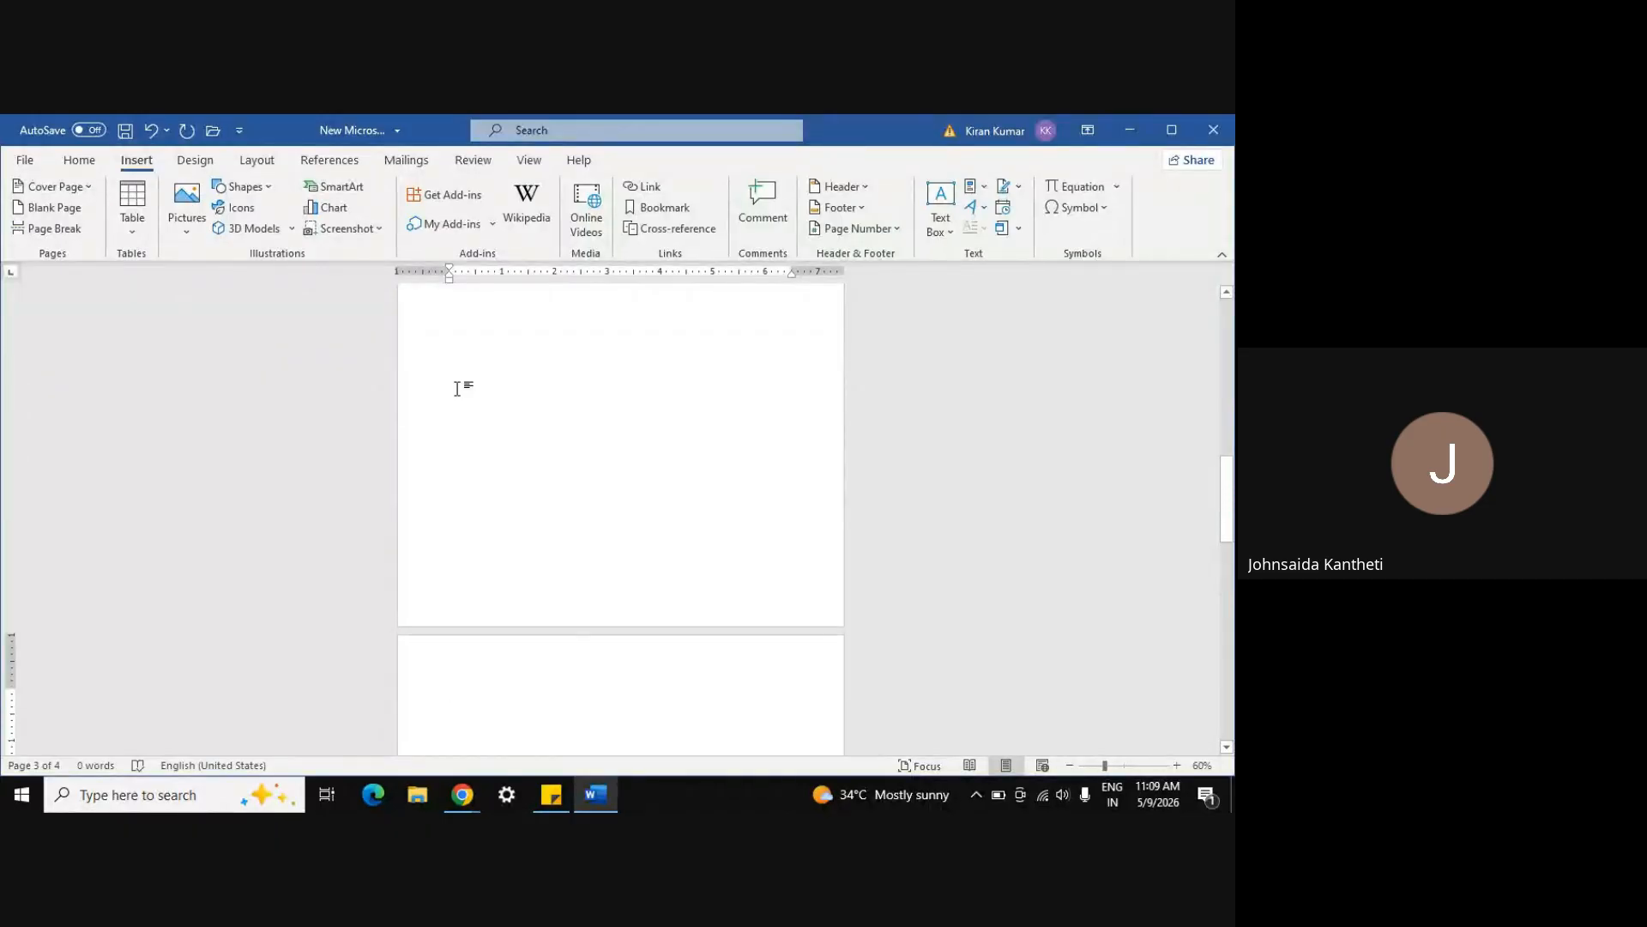
pyautogui.scroll(3, 457, 389)
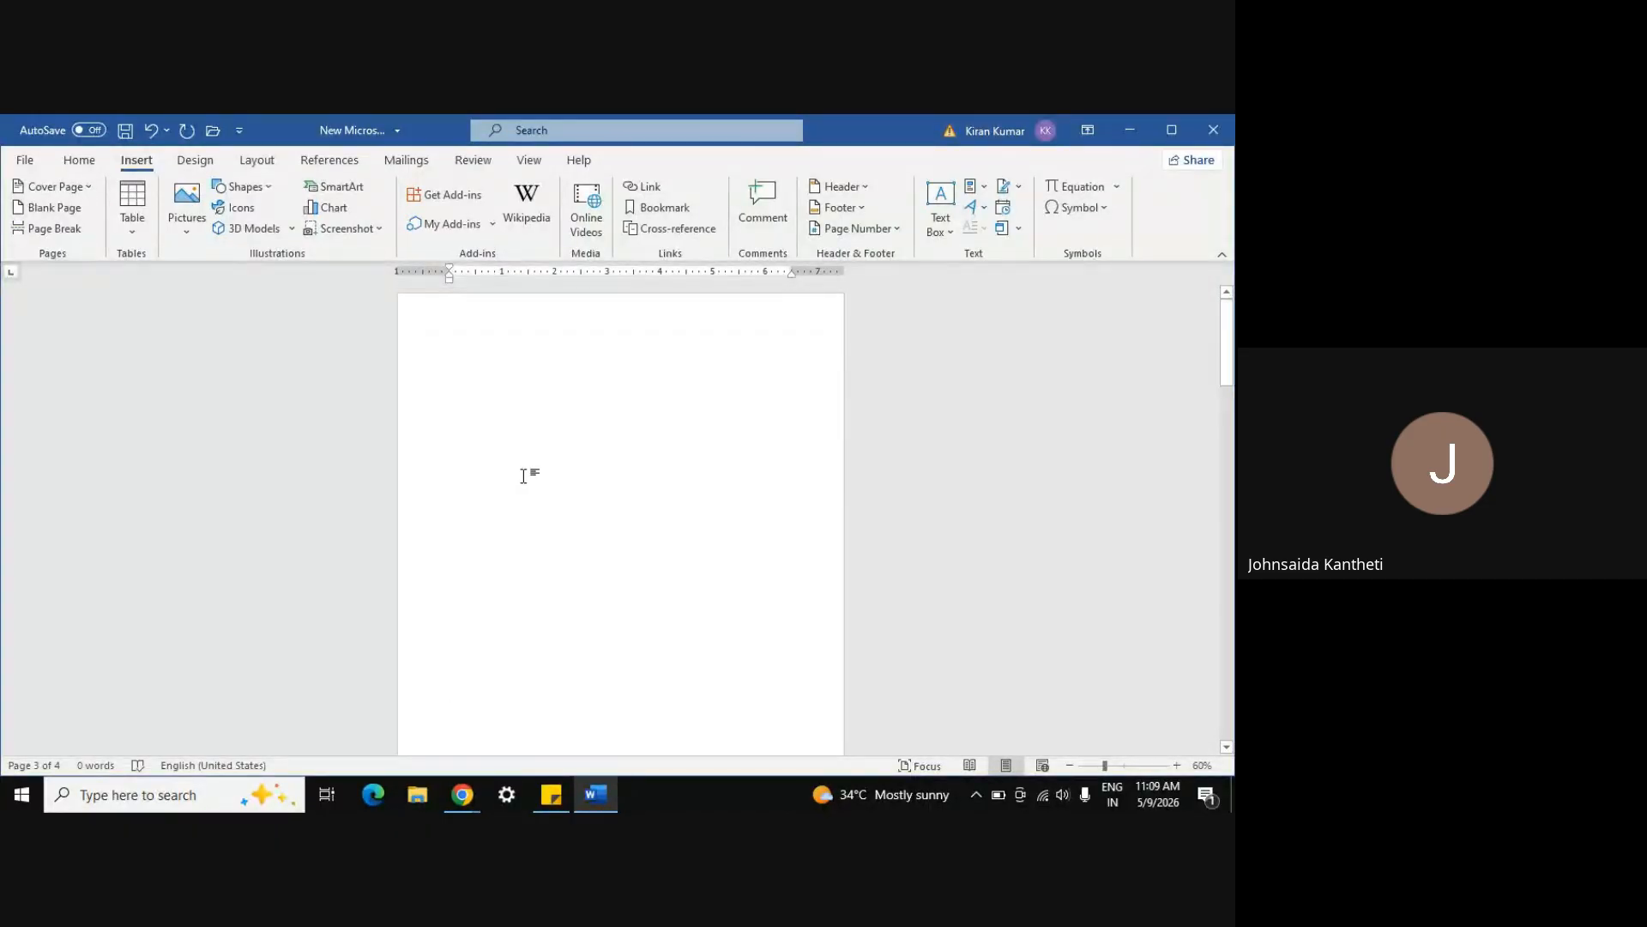
# Look through the document's blank pages and insert another page break on the first page
pyautogui.scroll(-9, 523, 476)
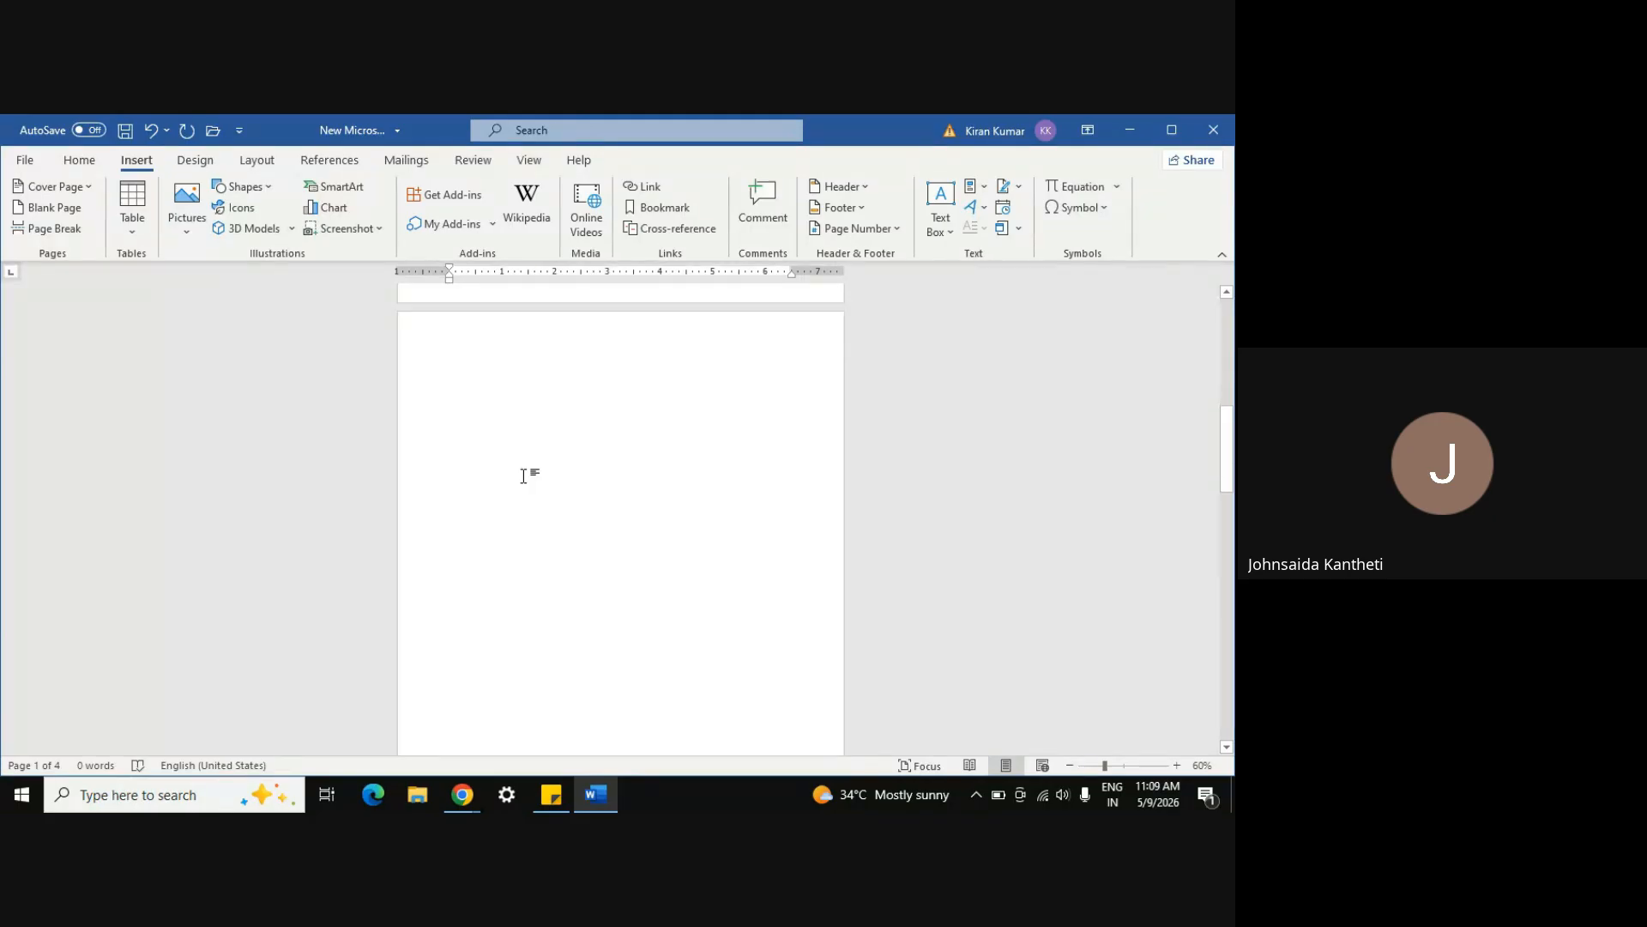
pyautogui.scroll(-5, 523, 476)
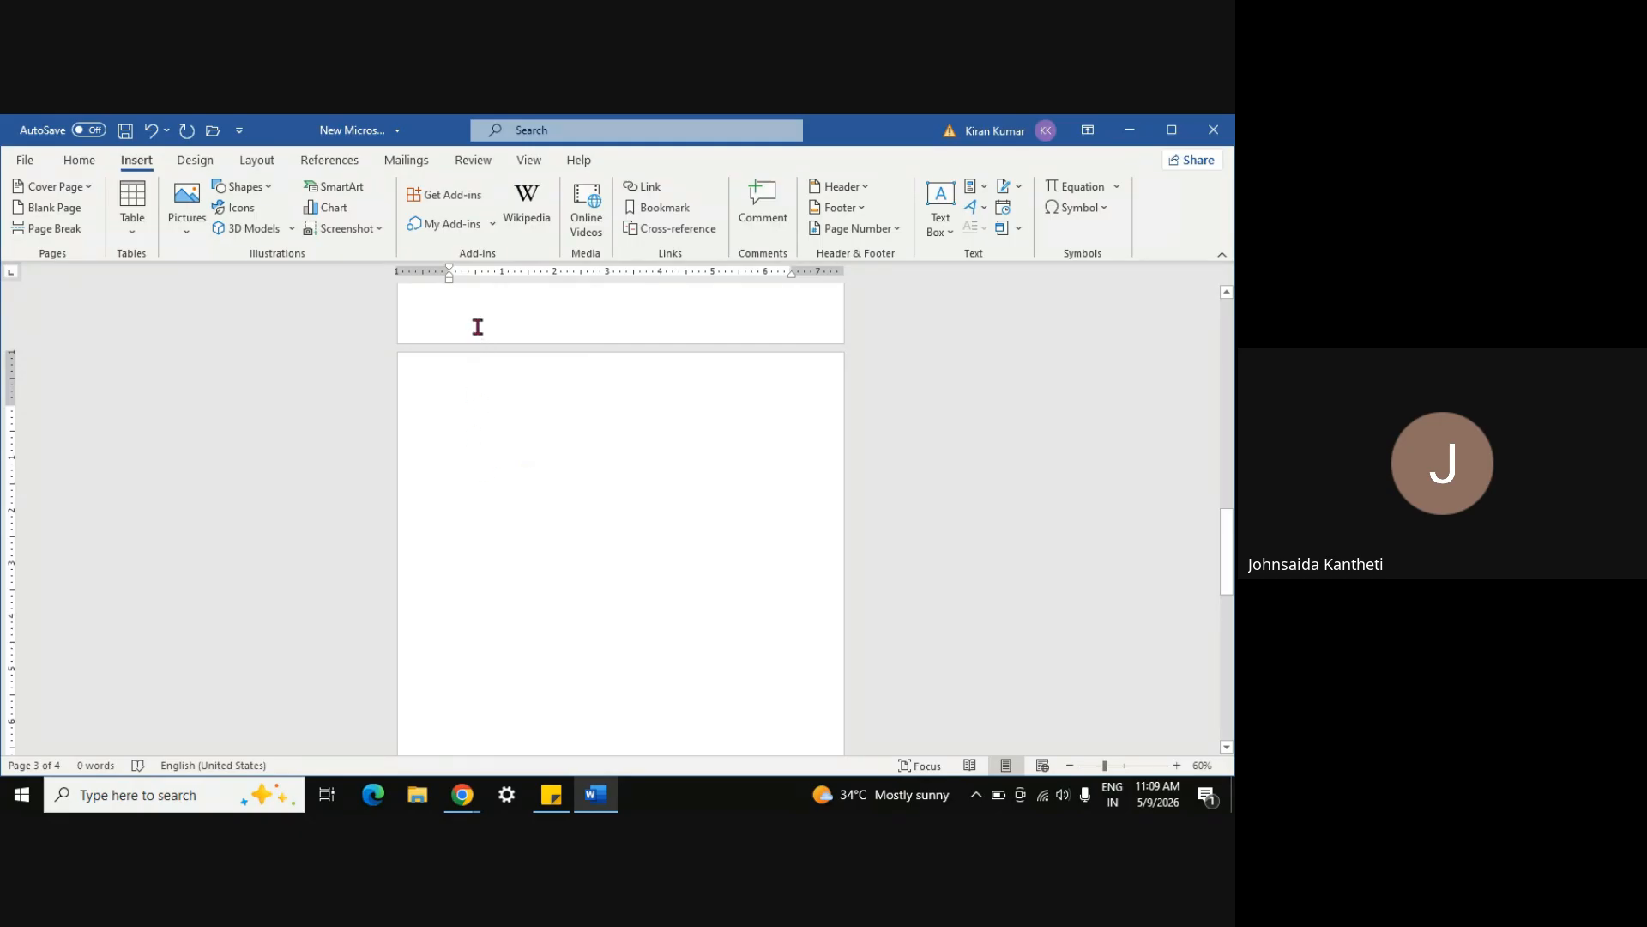
pyautogui.scroll(4, 478, 327)
pyautogui.scroll(5, 478, 327)
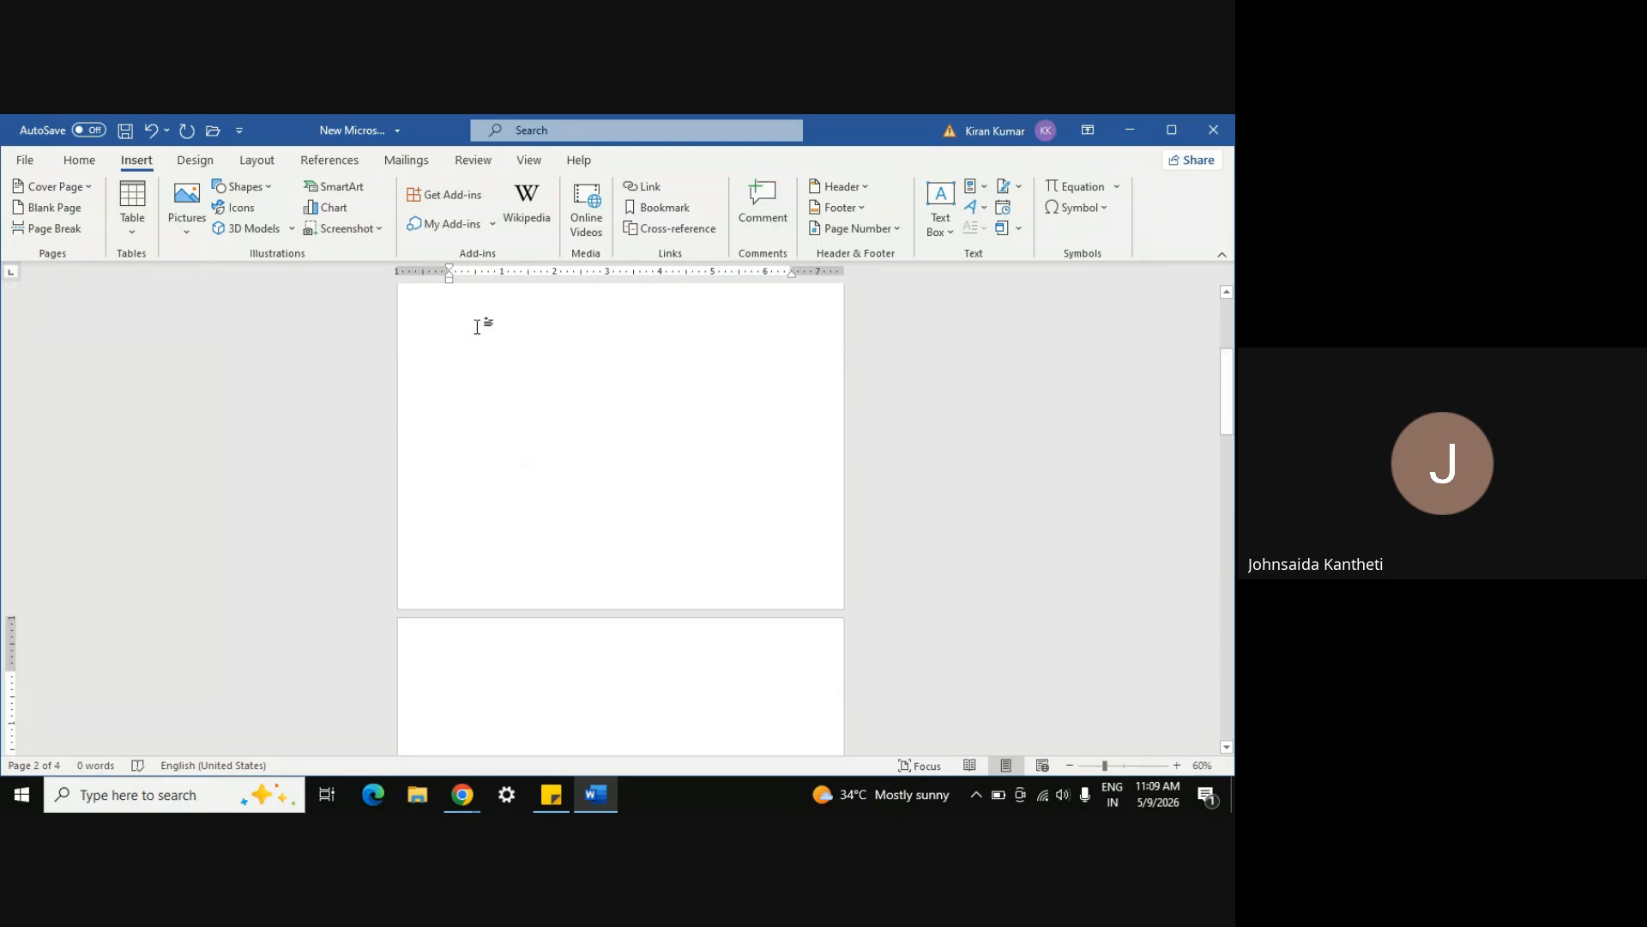
pyautogui.scroll(-2, 415, 478)
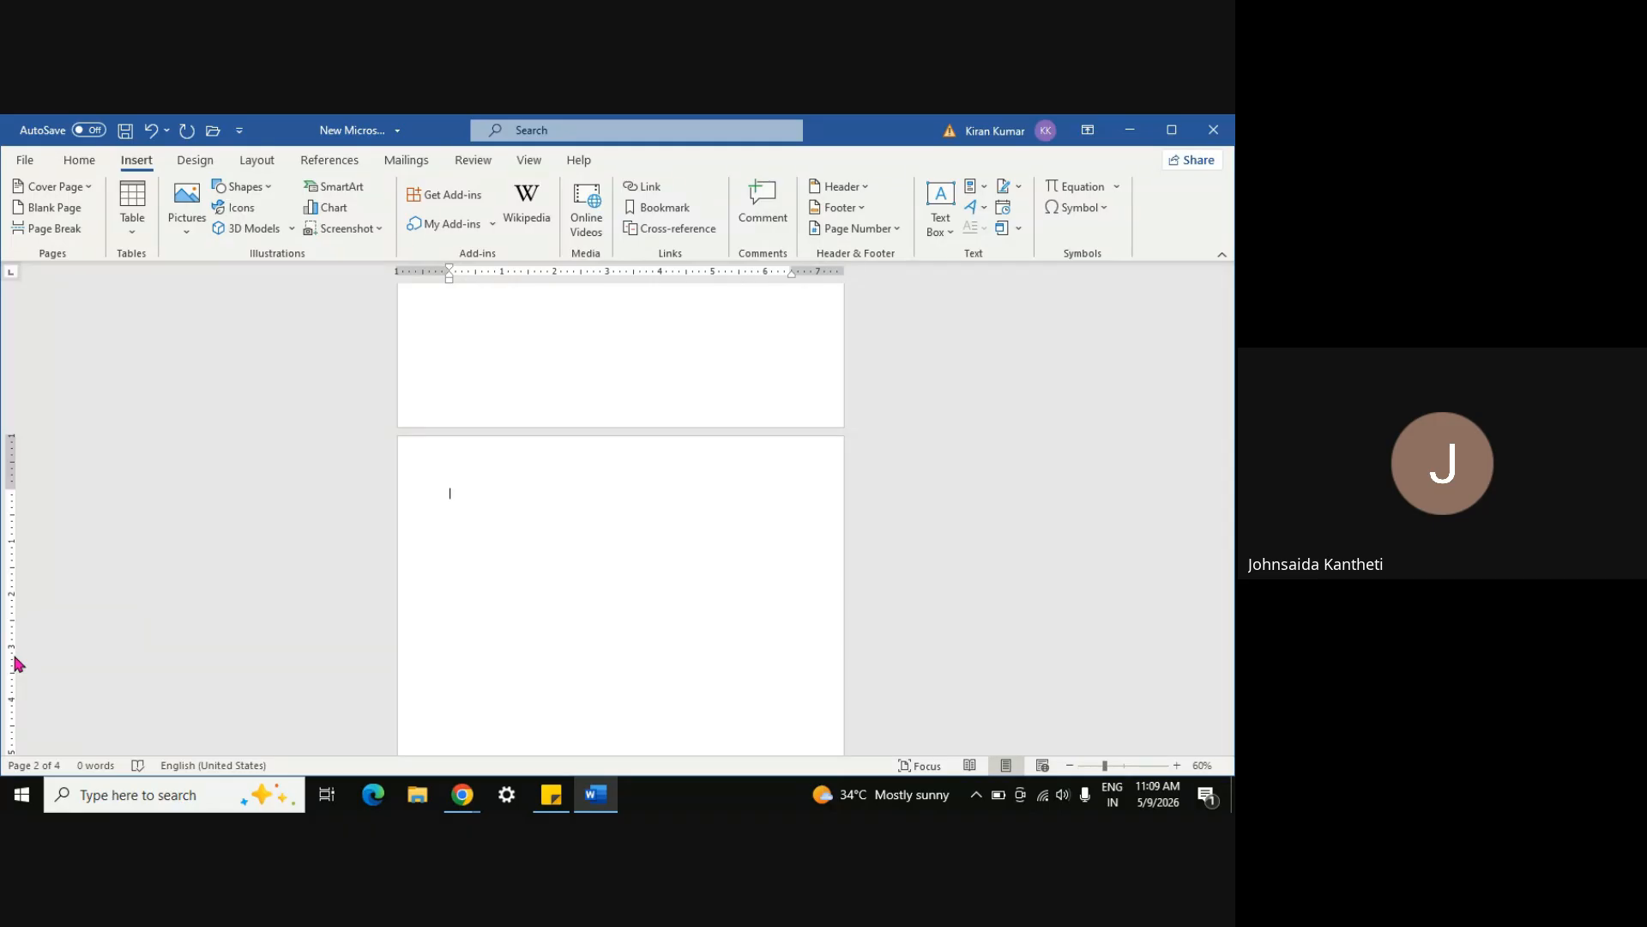
pyautogui.scroll(5, 530, 369)
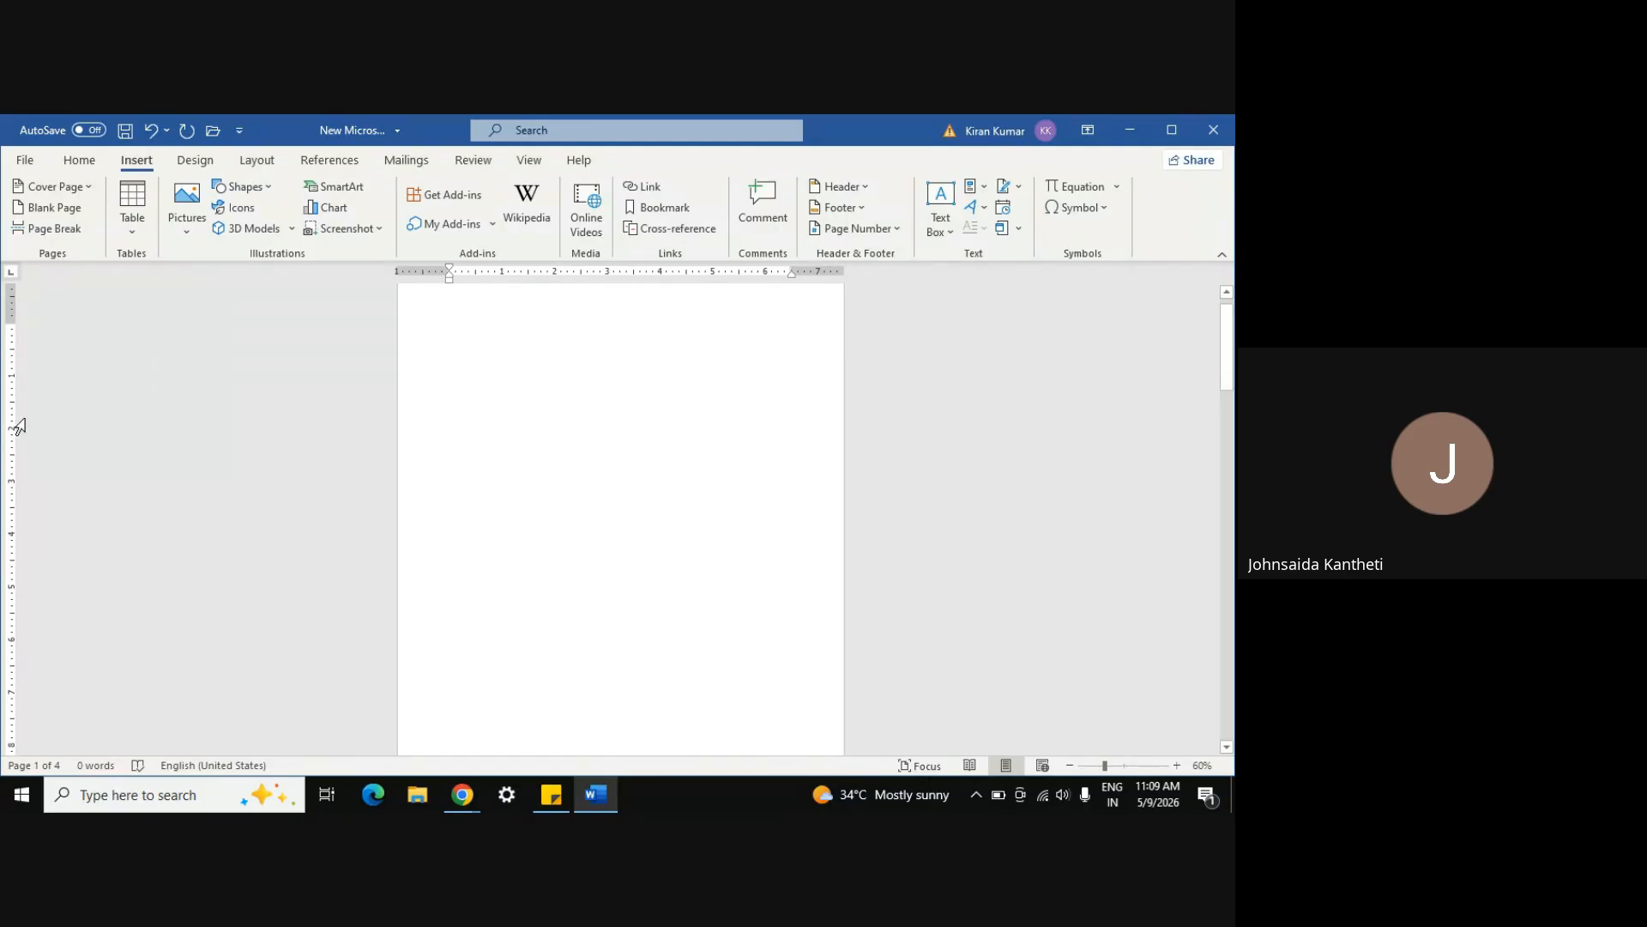
pyautogui.click(78, 234)
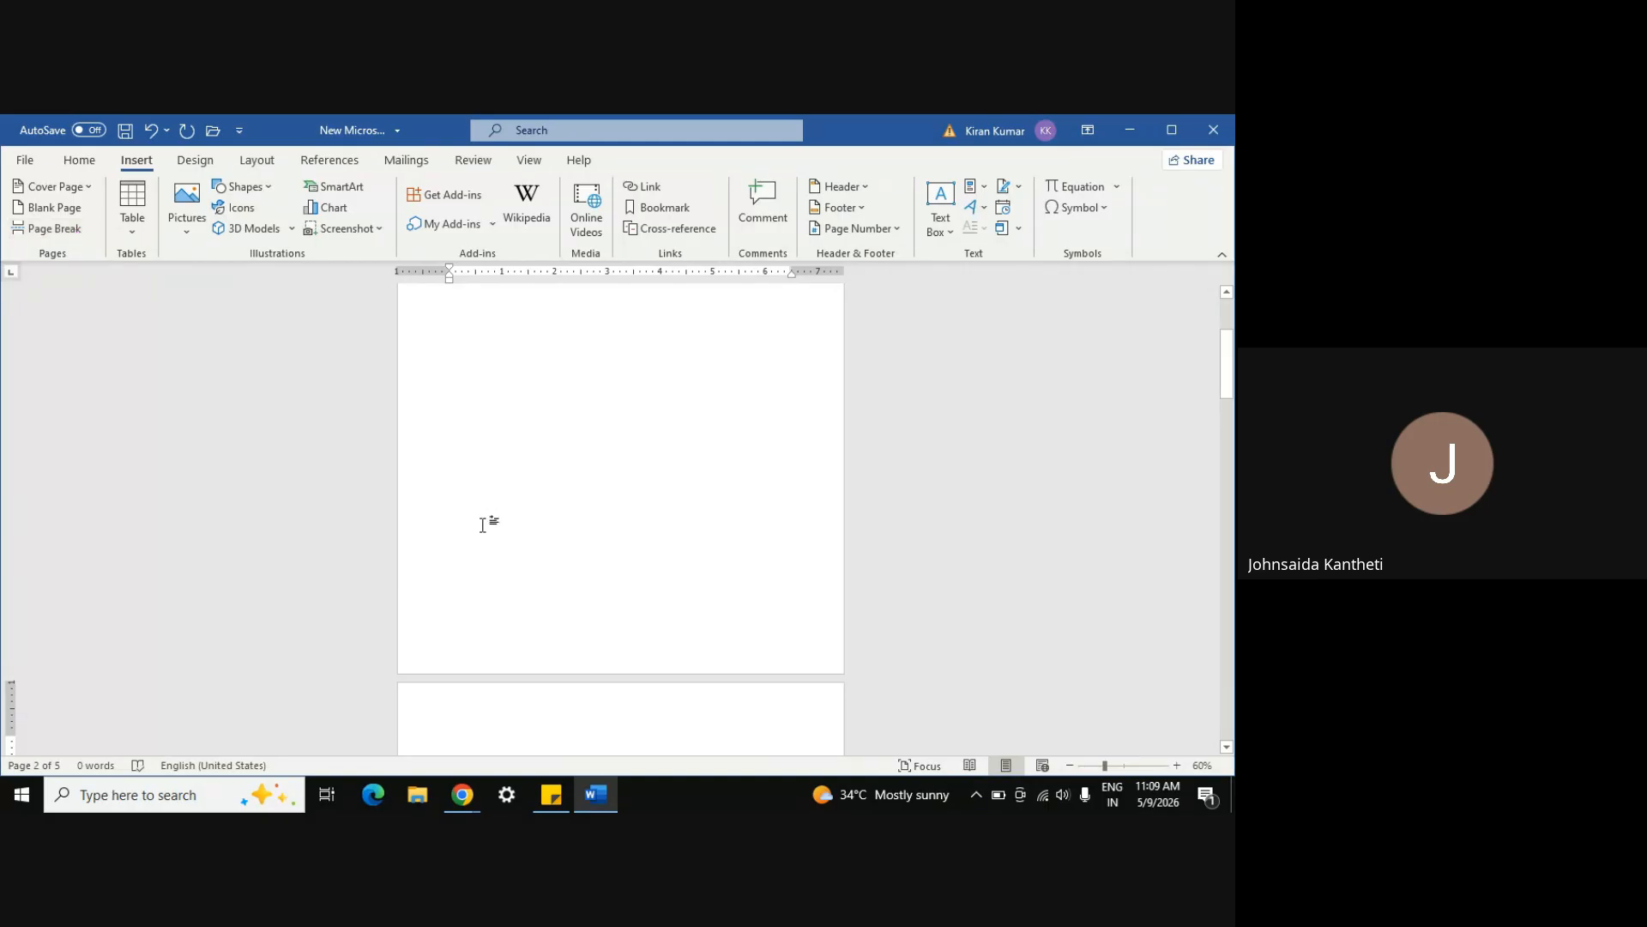
pyautogui.scroll(-10, 483, 525)
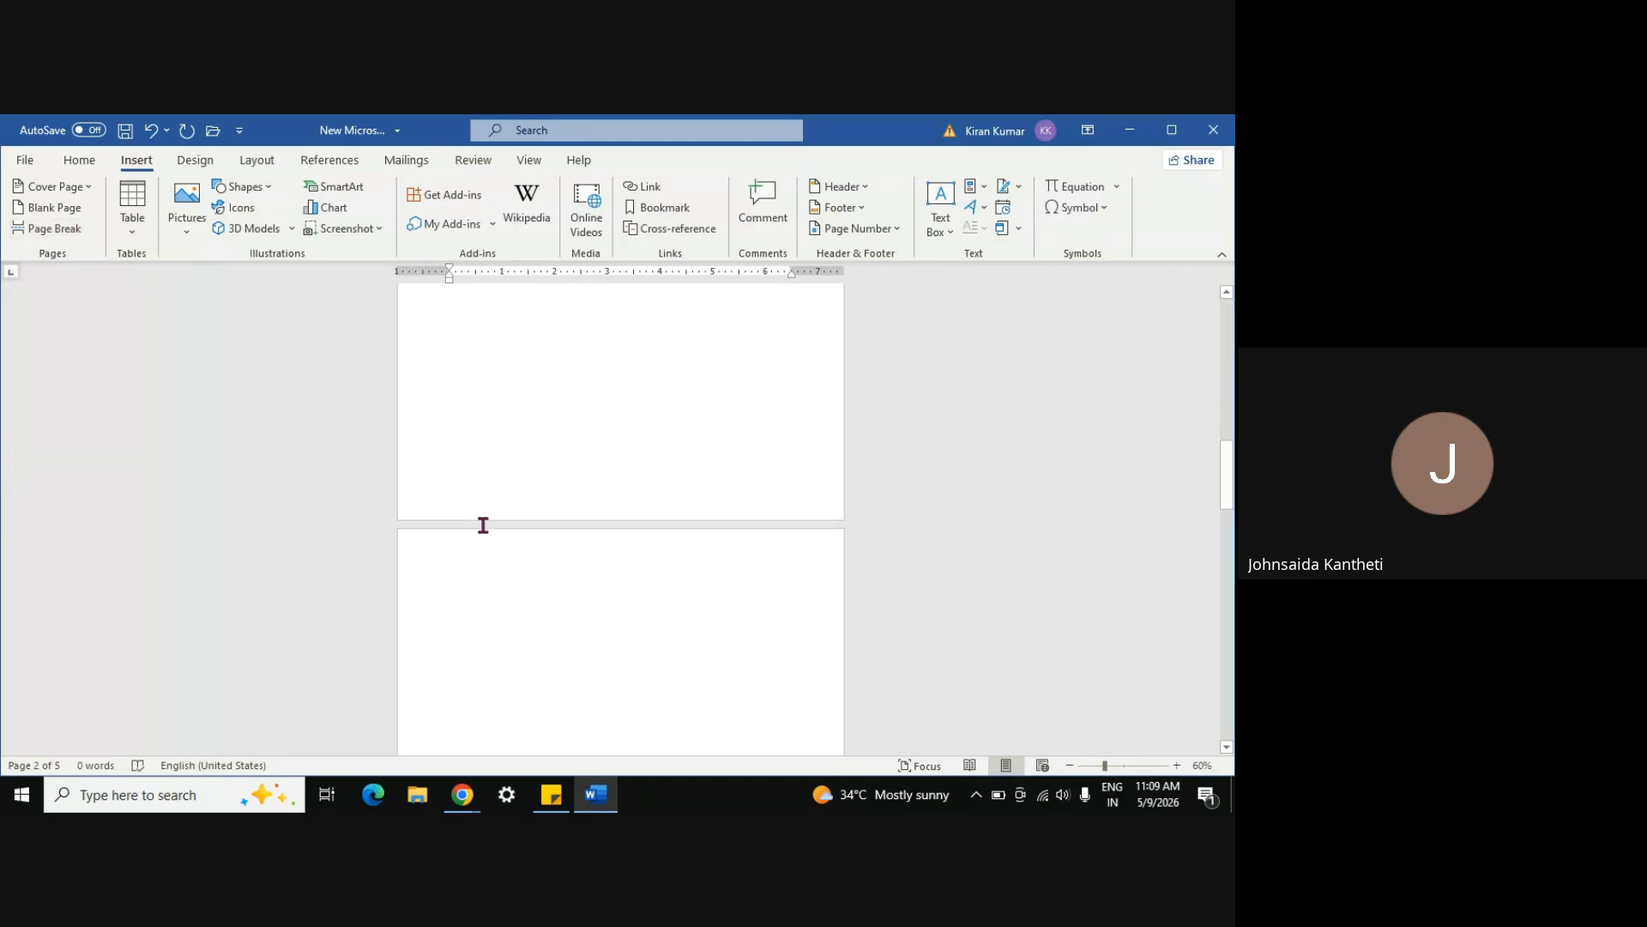
pyautogui.scroll(7, 483, 525)
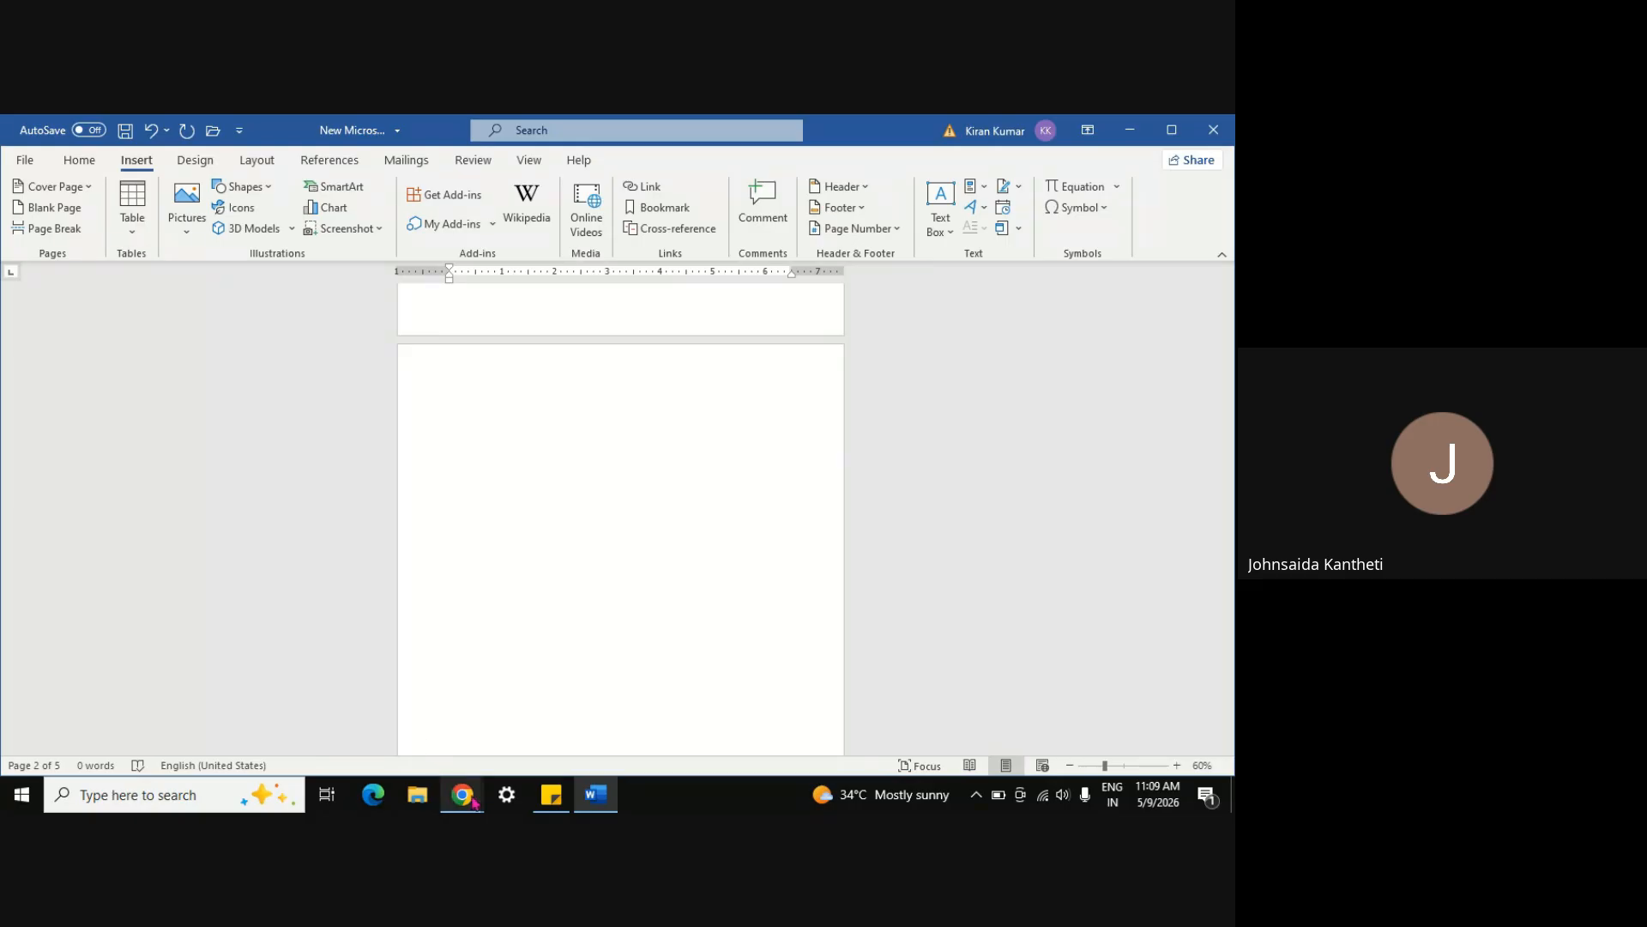
# Switch to the Google Meet call to check the class chat, and return to the Word document
pyautogui.moveTo(472, 802)
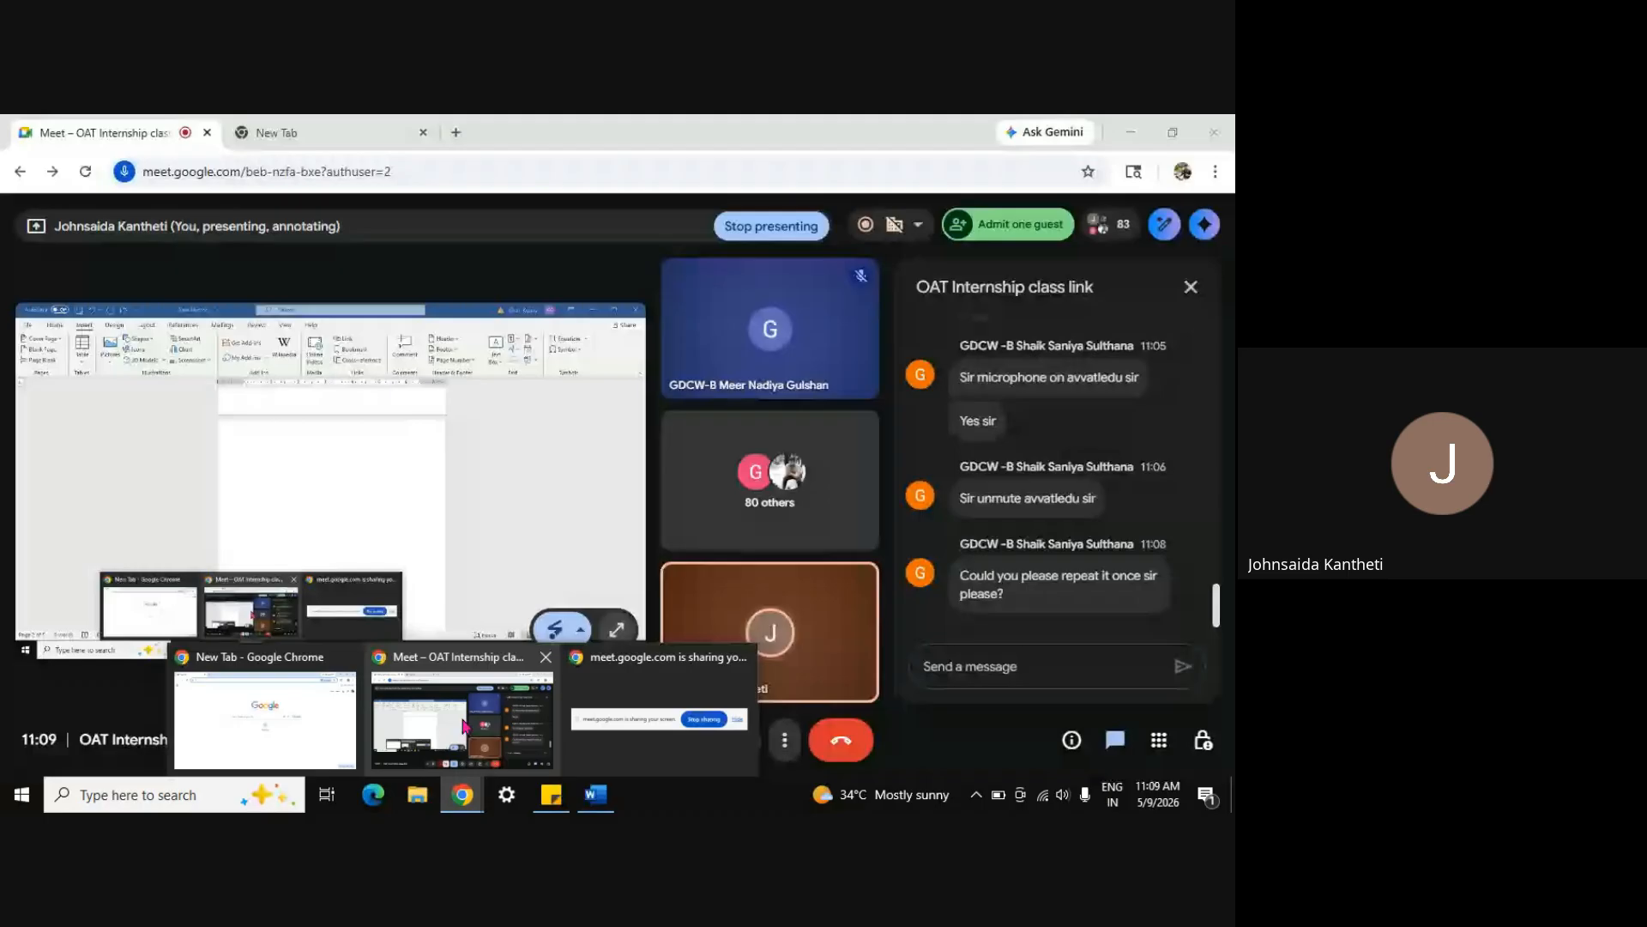
pyautogui.click(464, 725)
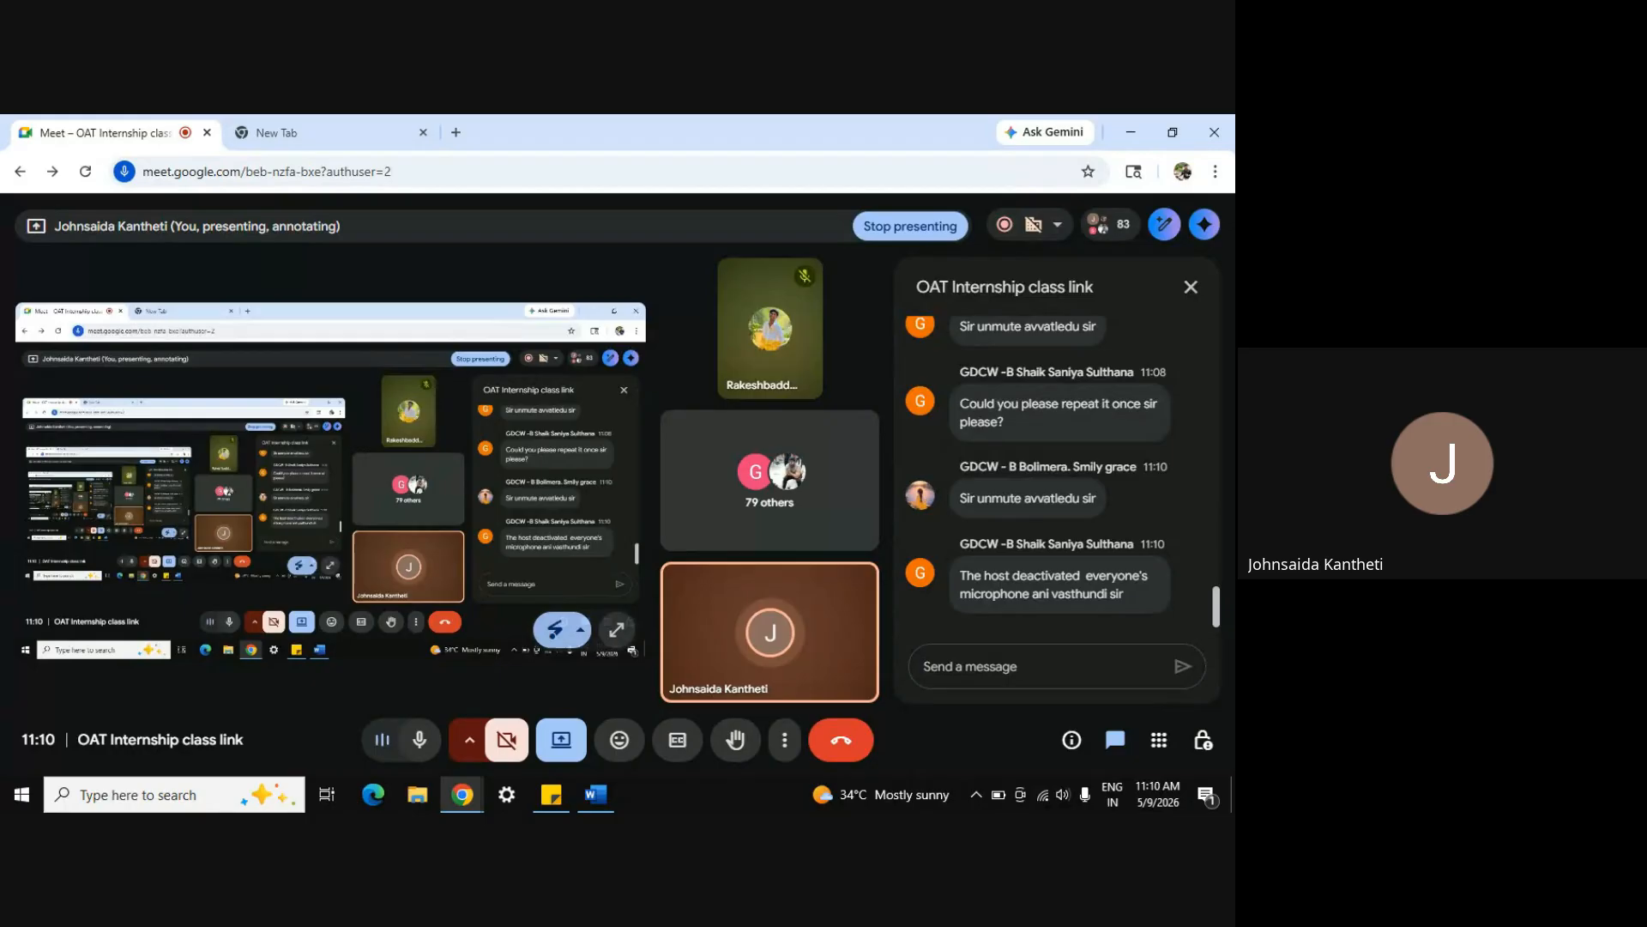
pyautogui.hotkey('alt', 'Tab')
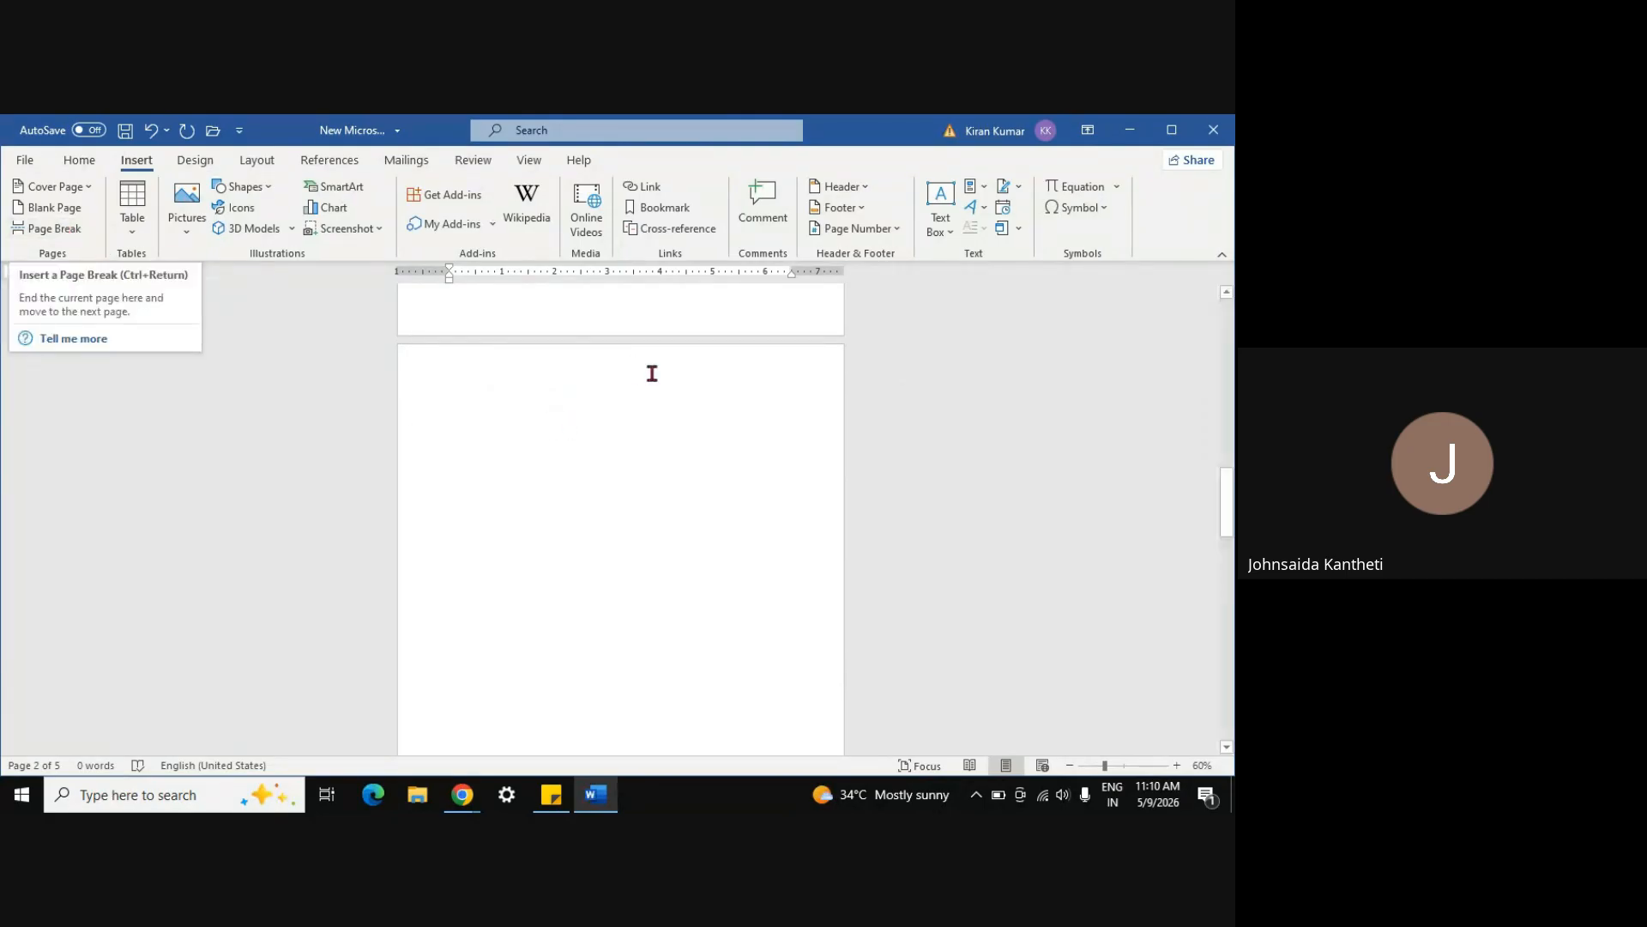
# Return to the document's first page and set the zoom to 130%
pyautogui.scroll(20, 662, 380)
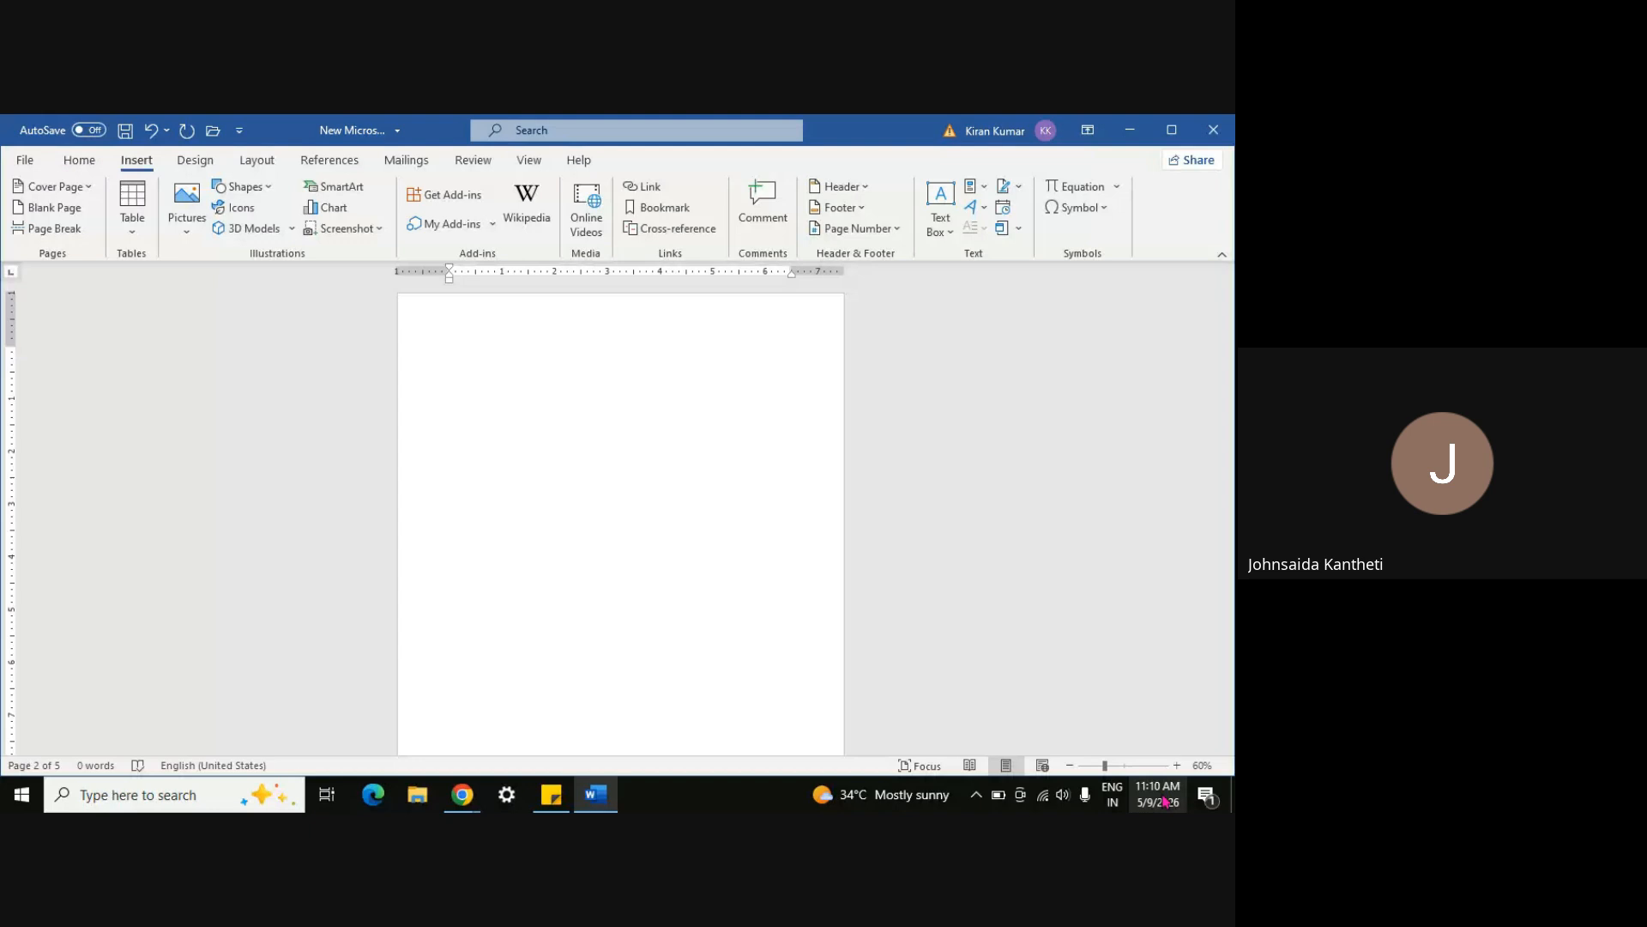
pyautogui.click(1177, 765)
pyautogui.click(1177, 766)
pyautogui.click(1178, 766)
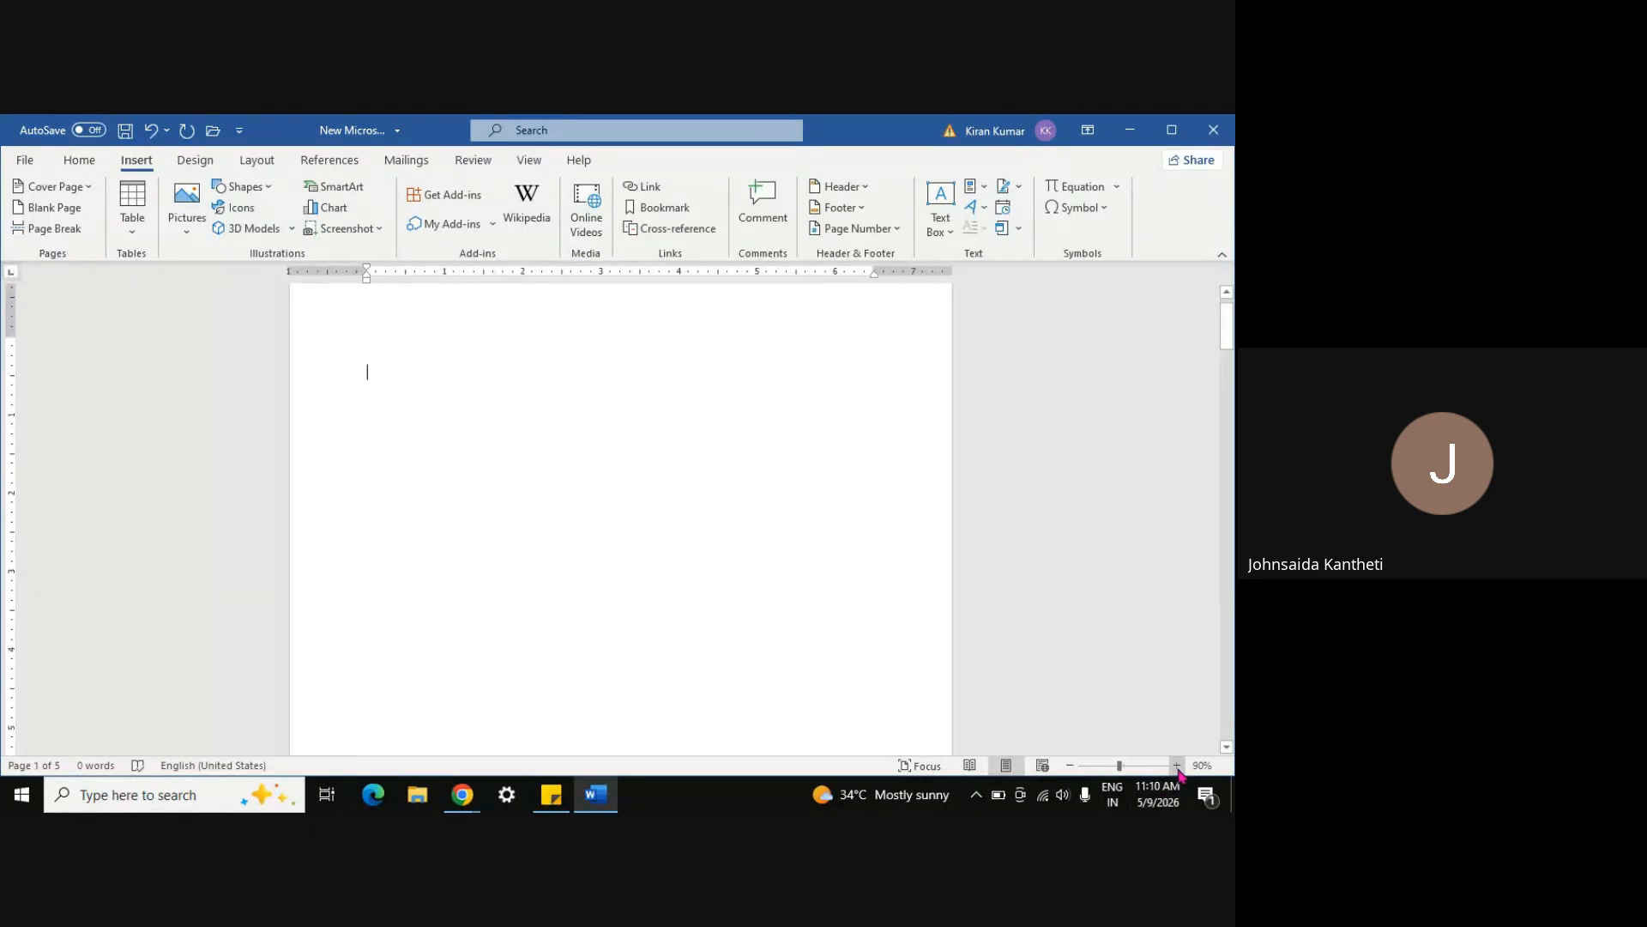
pyautogui.click(1178, 766)
pyautogui.click(1177, 766)
pyautogui.click(1178, 766)
pyautogui.click(1177, 765)
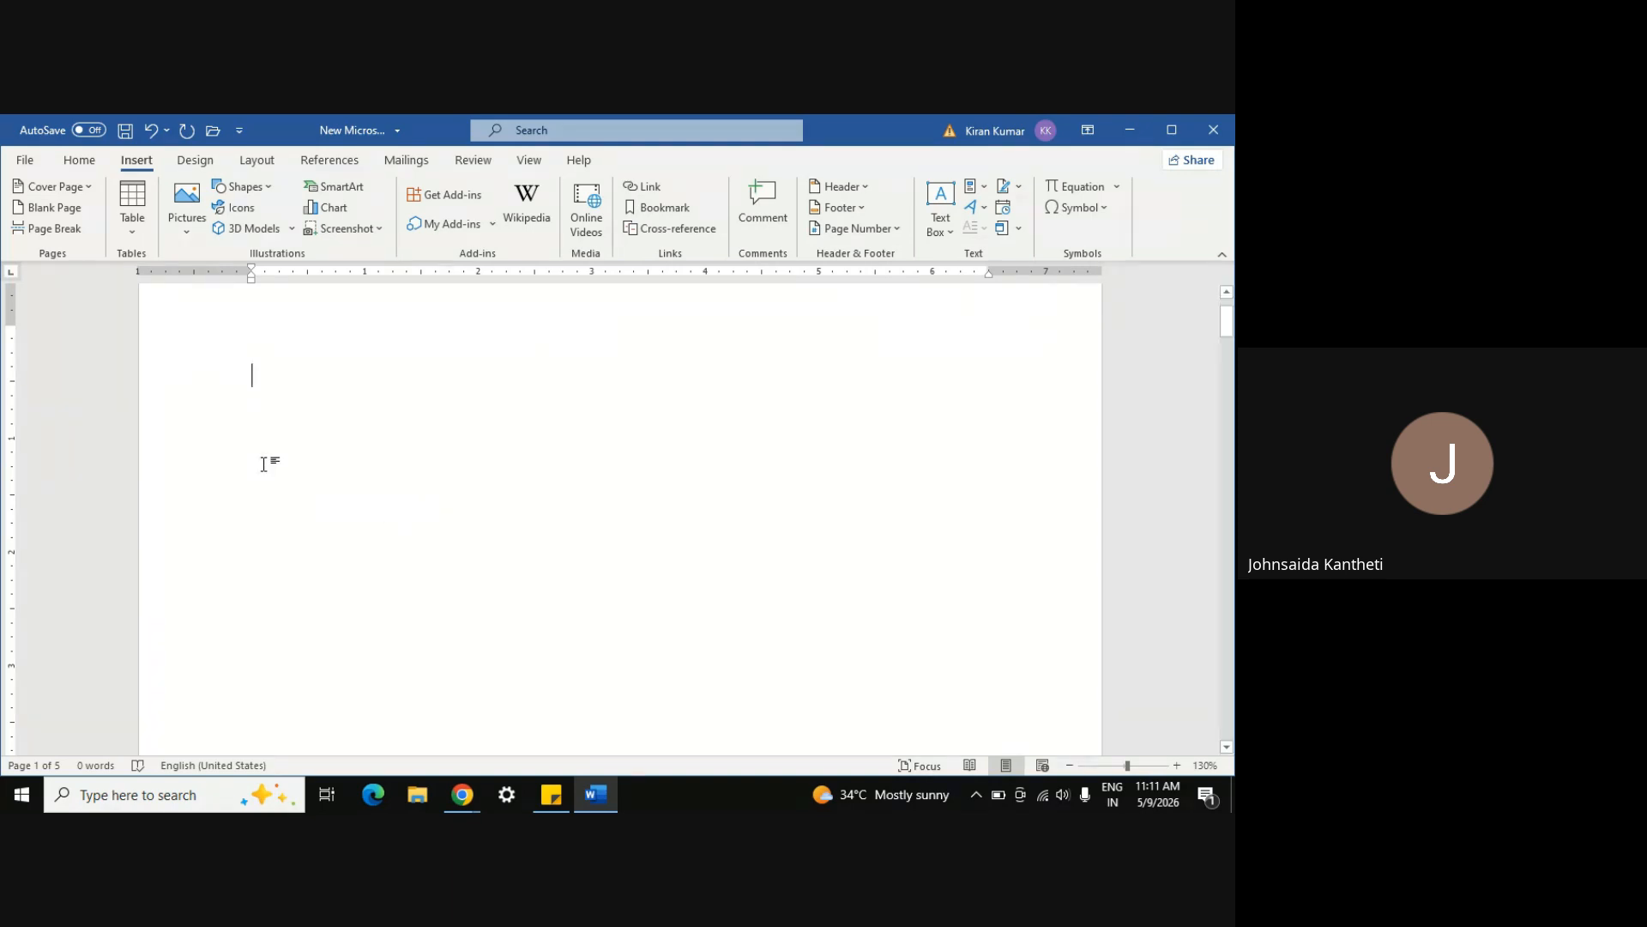
# Look at the available text effects and typography options without applying any
pyautogui.click(79, 162)
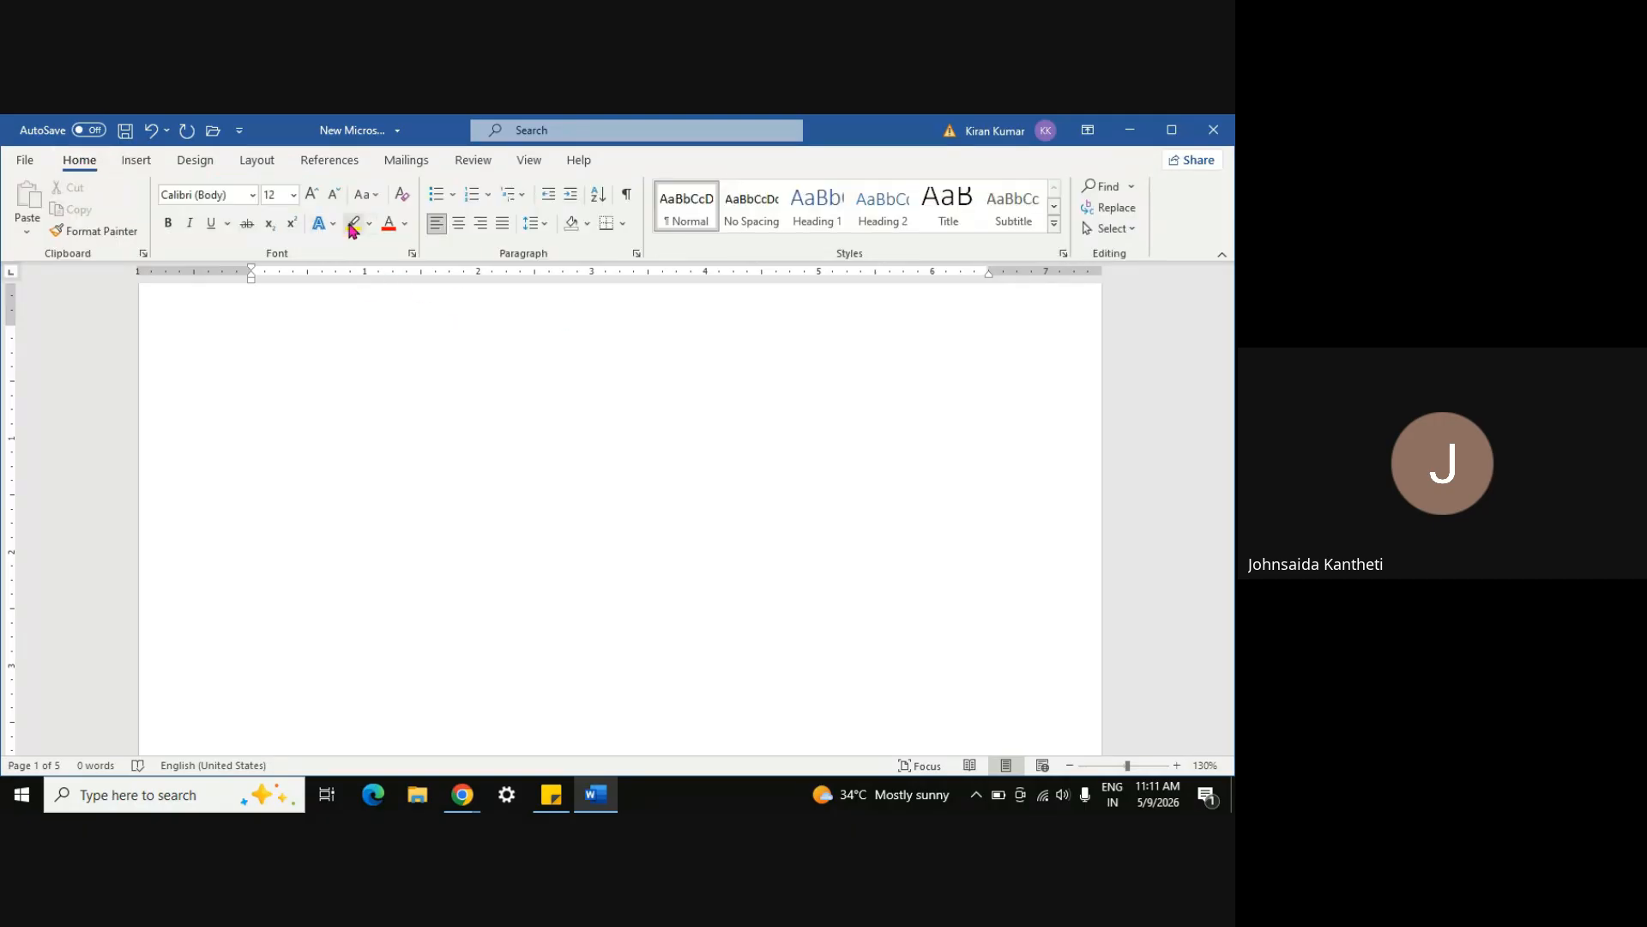
pyautogui.click(325, 225)
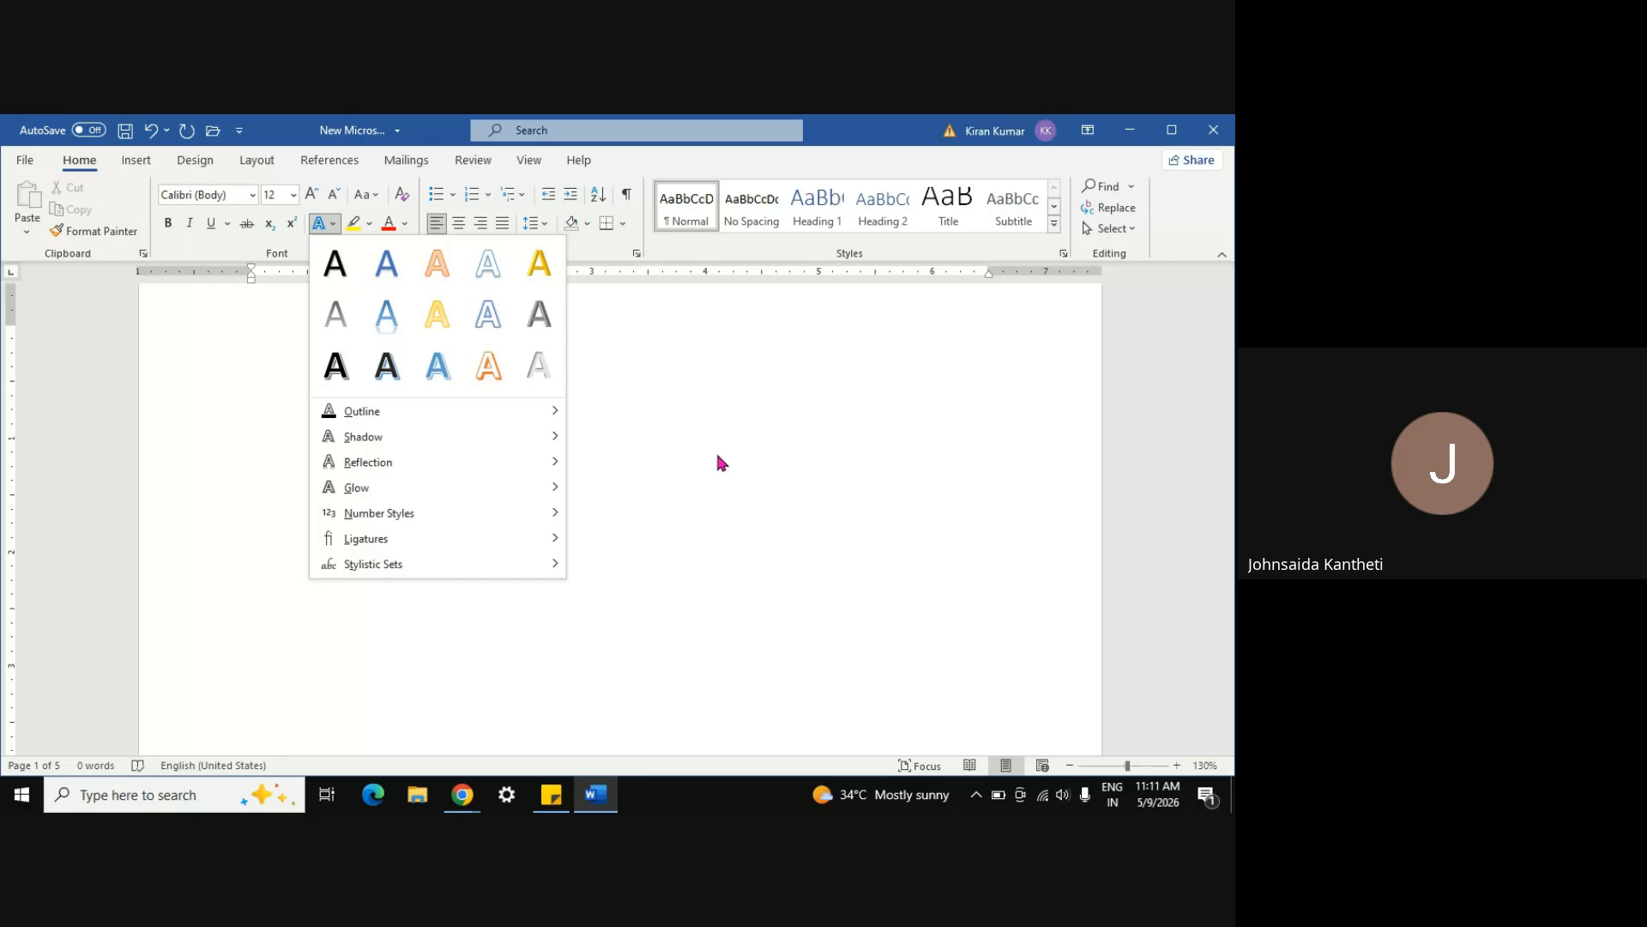
pyautogui.click(751, 550)
pyautogui.scroll(1, 750, 550)
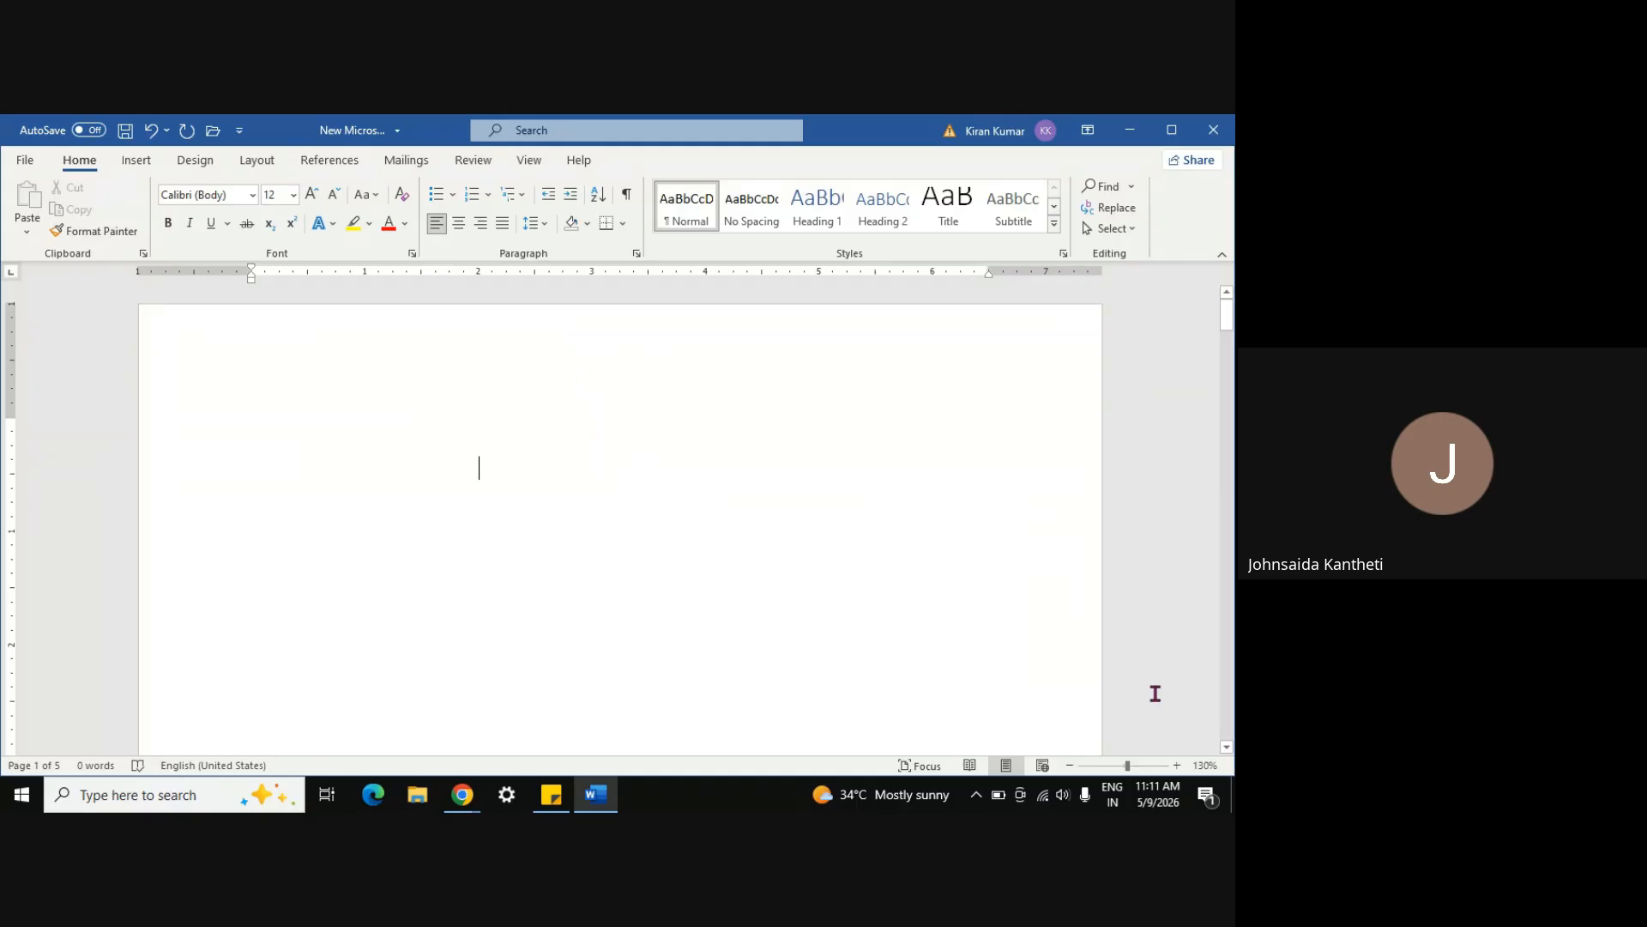
# Browse the built-in cover page designs and the options for getting more or removing one, without inserting any
pyautogui.click(138, 161)
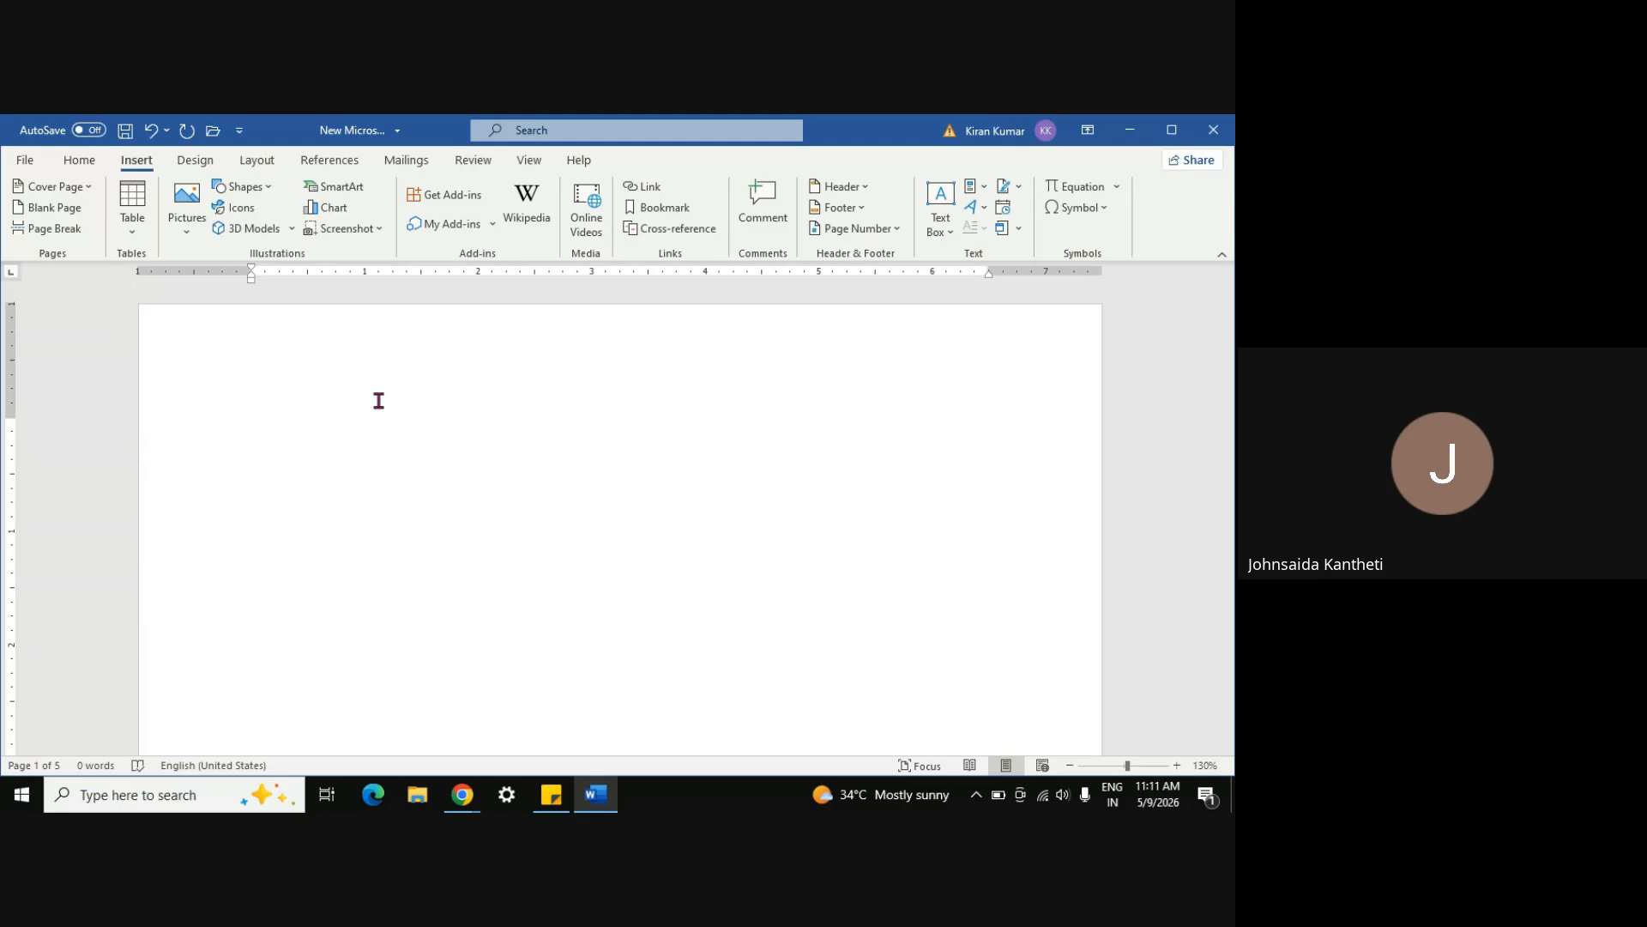
pyautogui.click(93, 190)
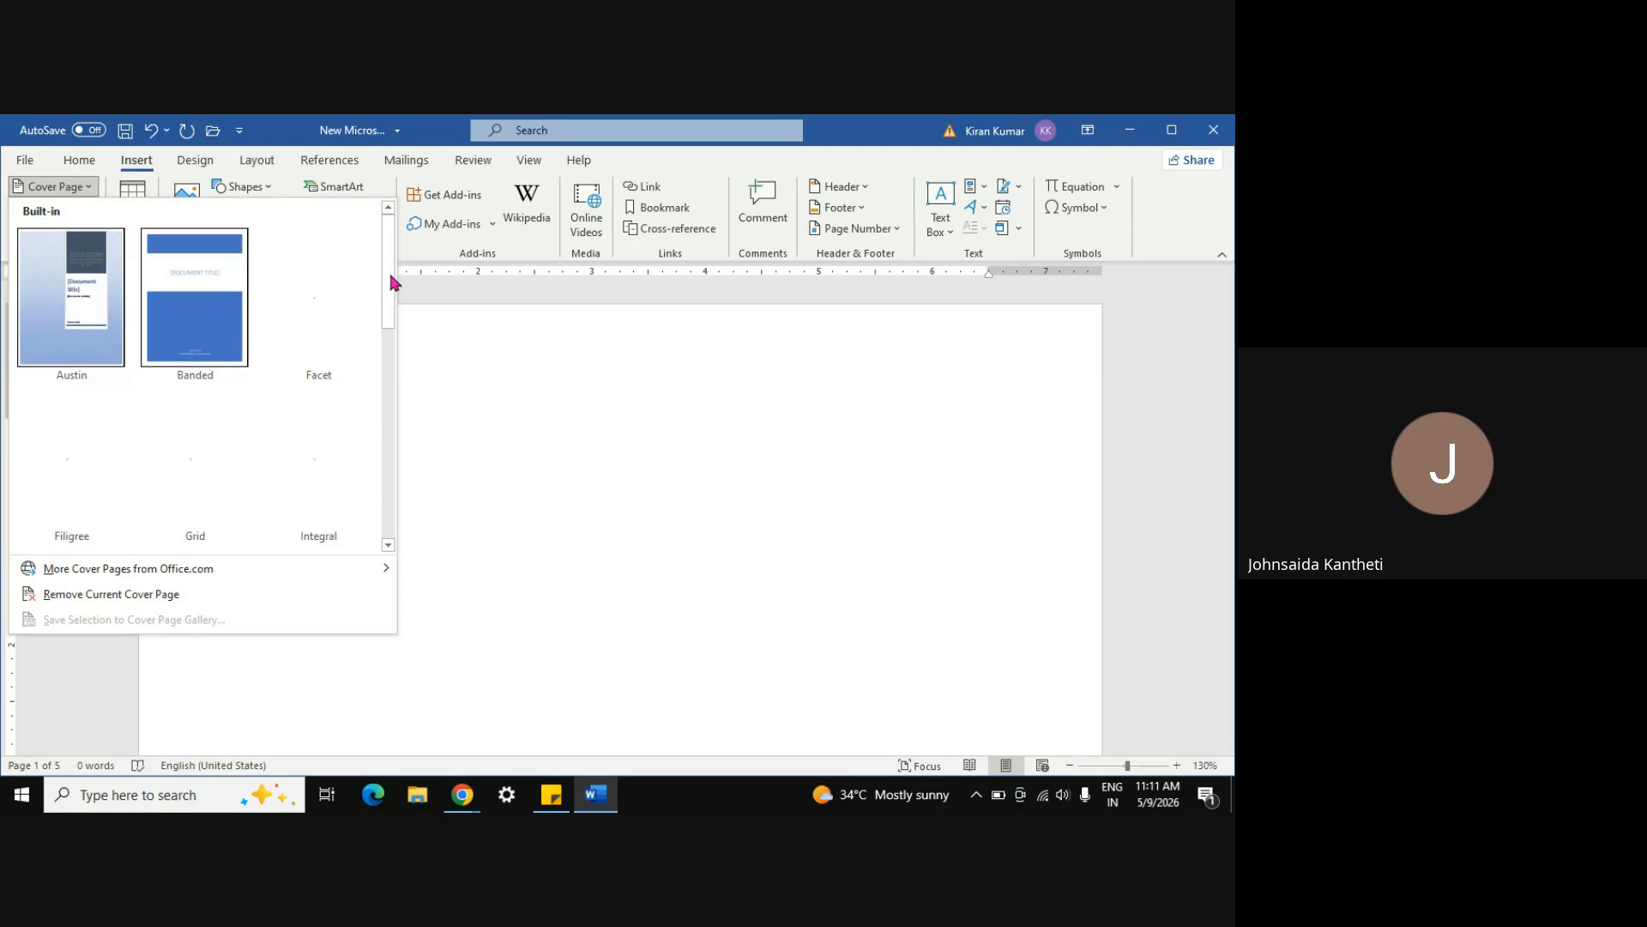
pyautogui.moveTo(390, 284); pyautogui.dragTo(390, 335)
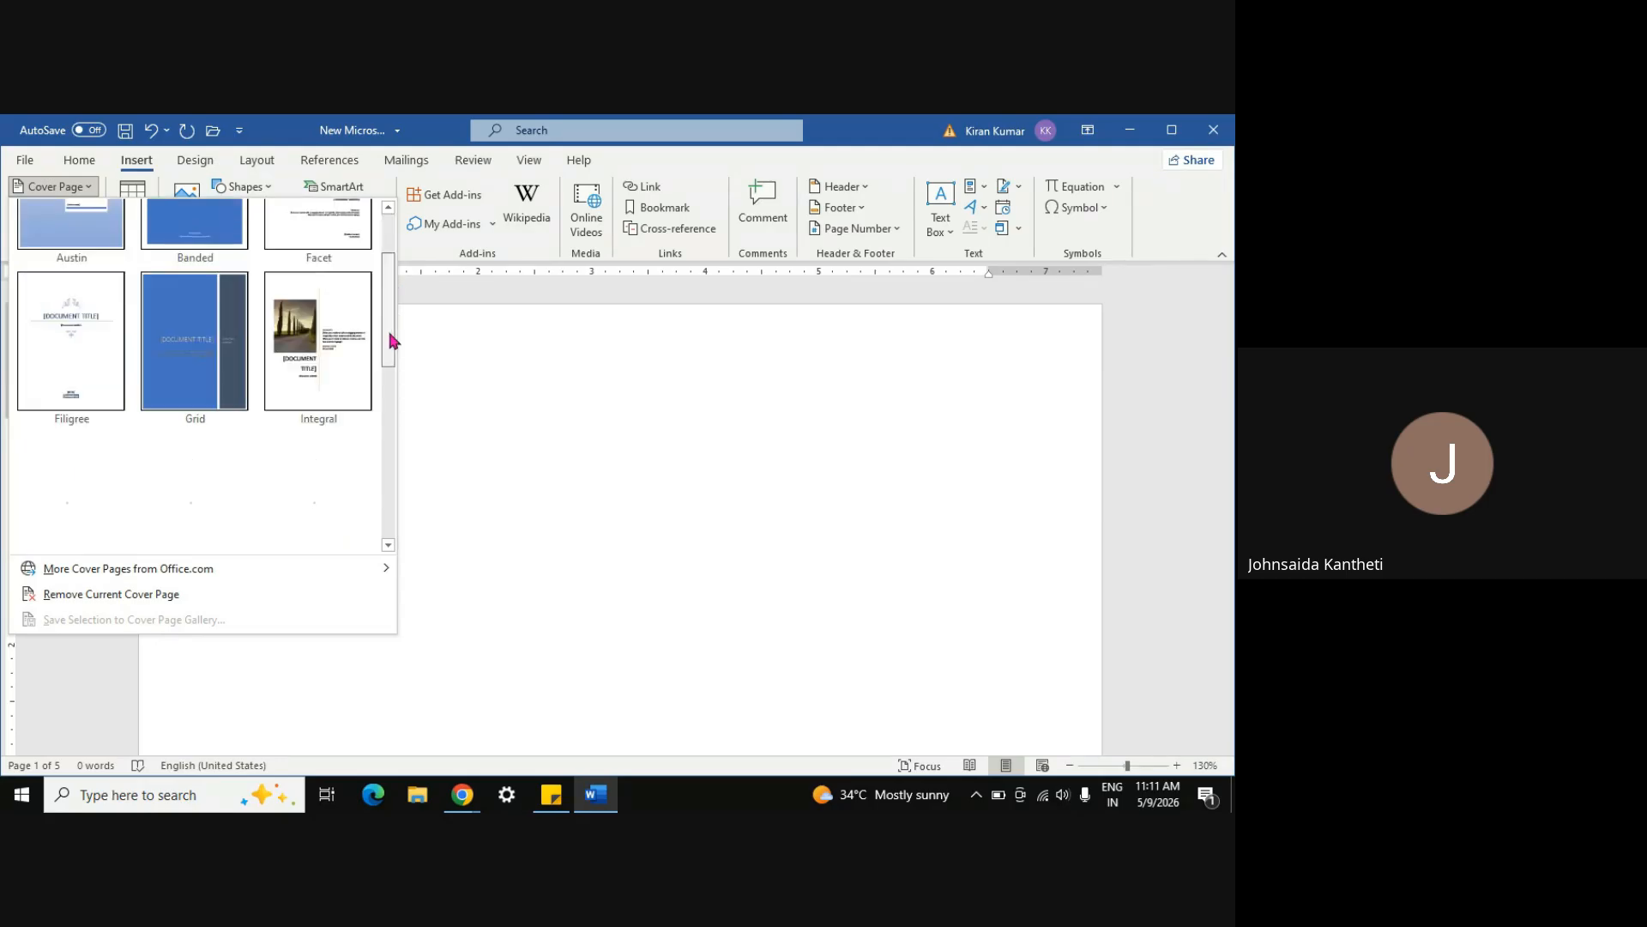
pyautogui.scroll(-1, 388, 356)
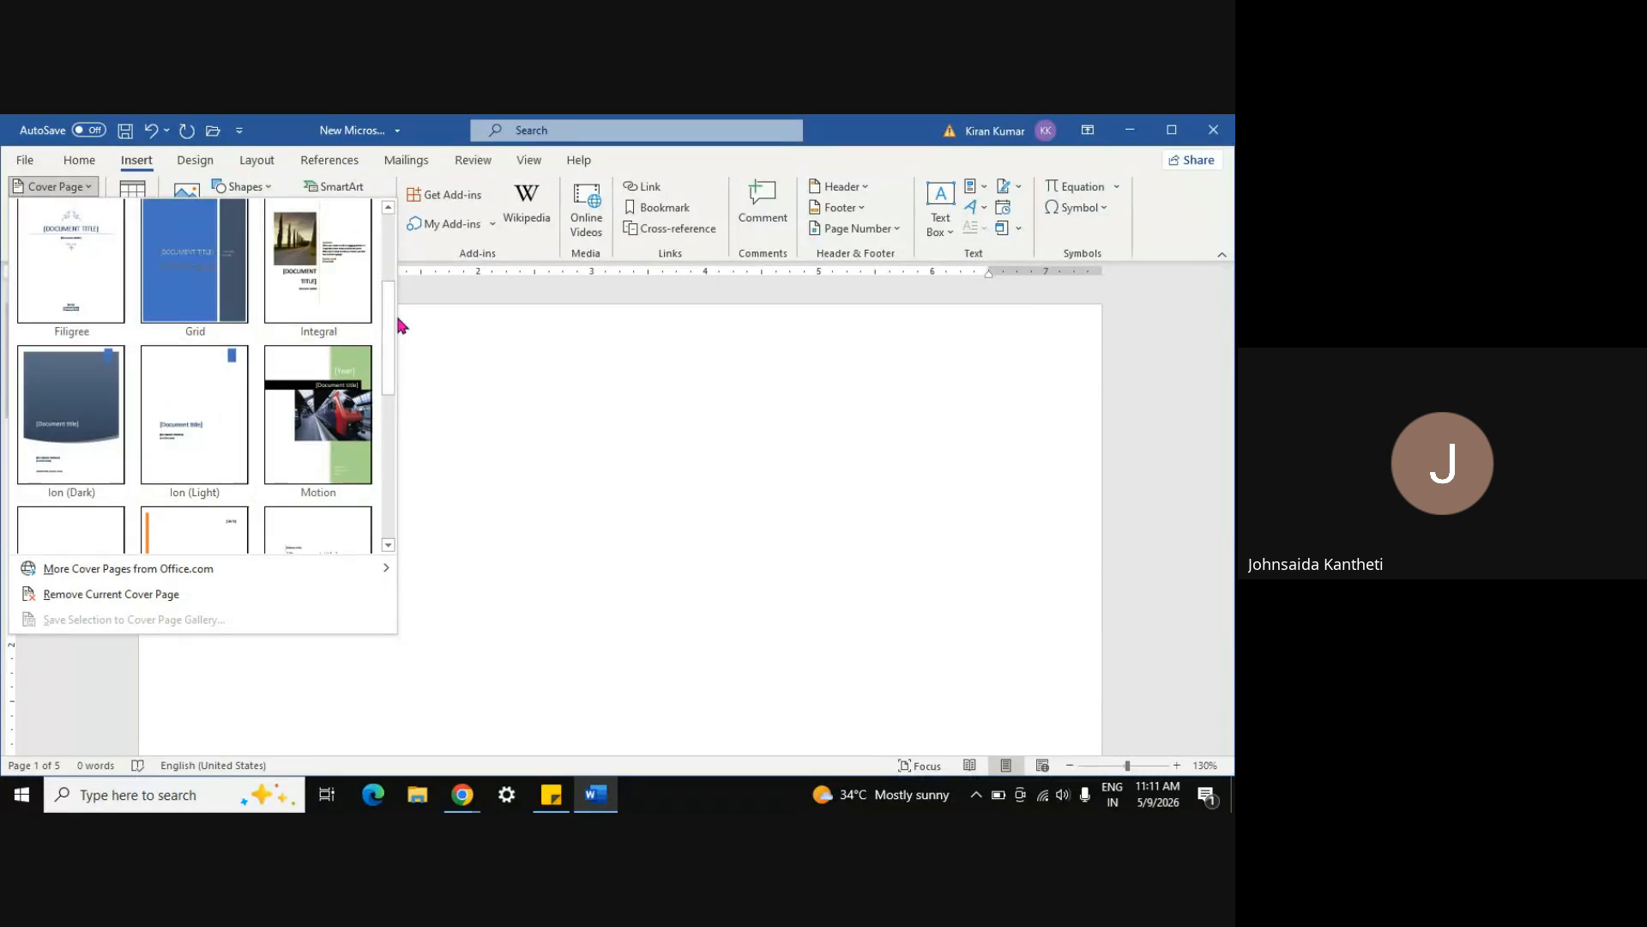
pyautogui.moveTo(390, 326); pyautogui.dragTo(383, 238)
pyautogui.click(485, 500)
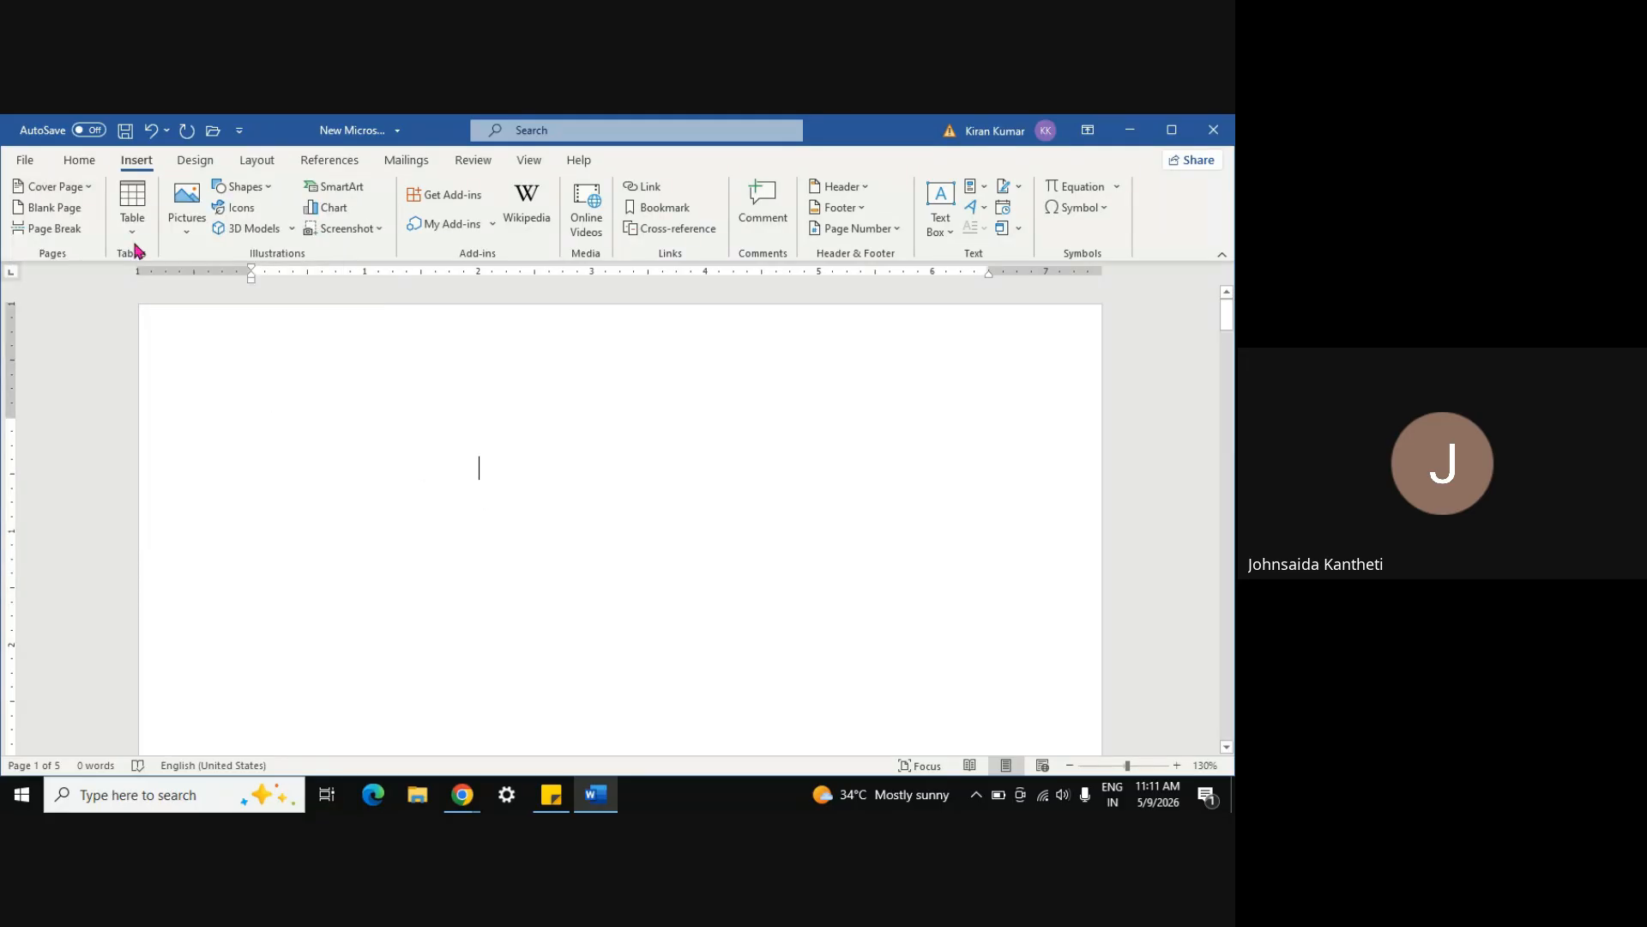
pyautogui.click(90, 188)
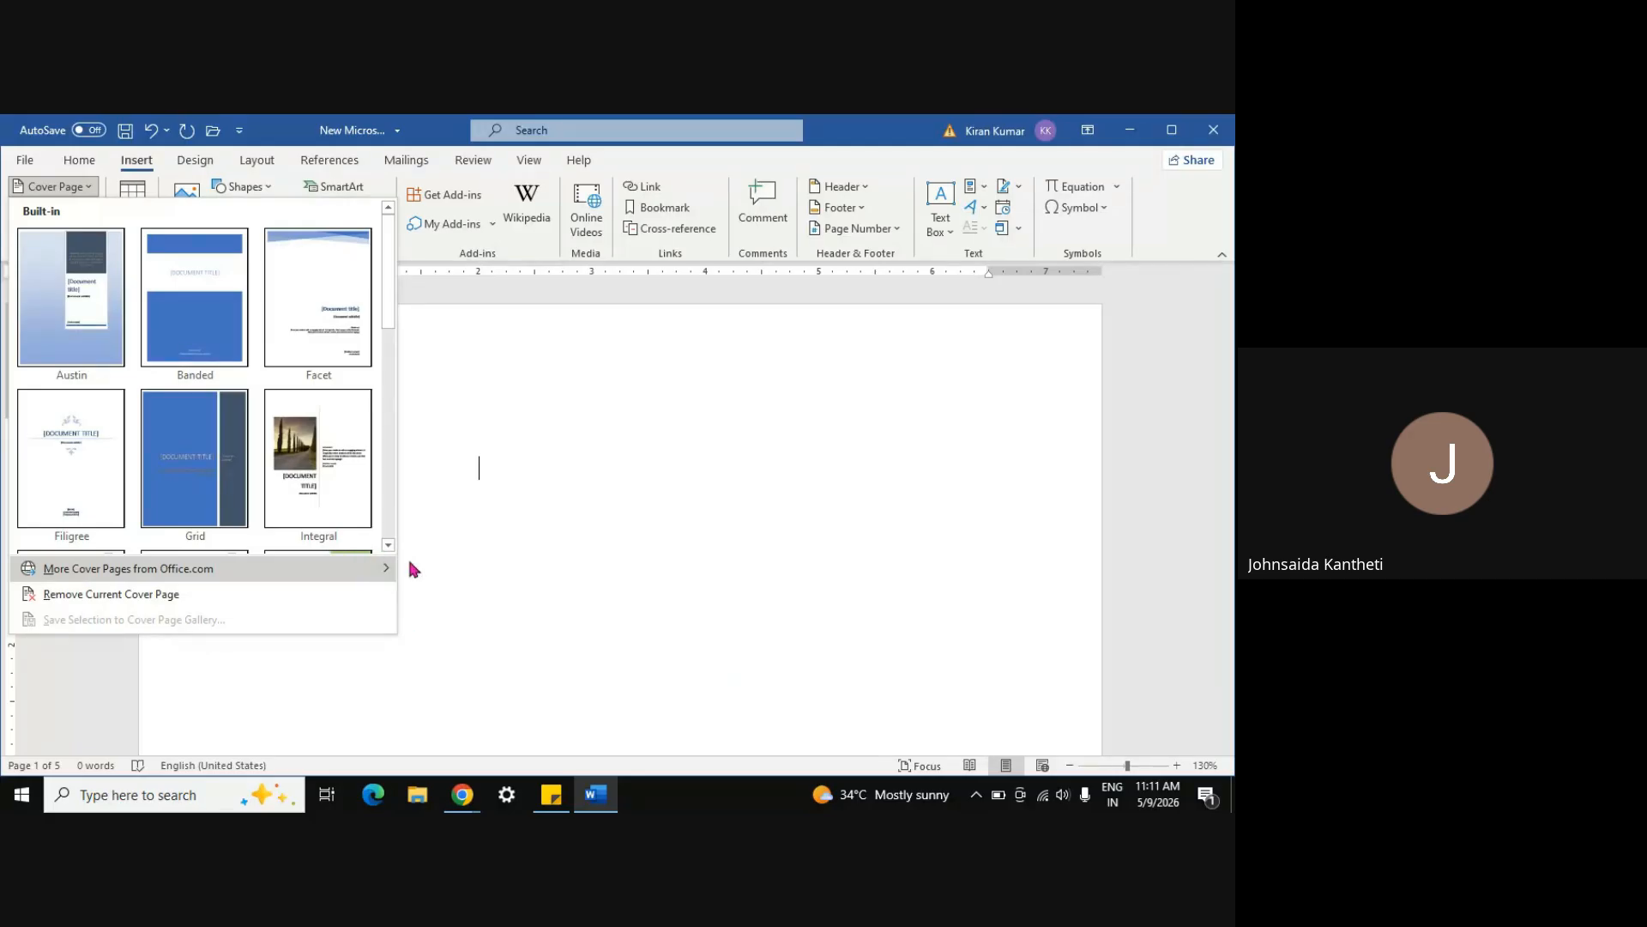
pyautogui.click(444, 569)
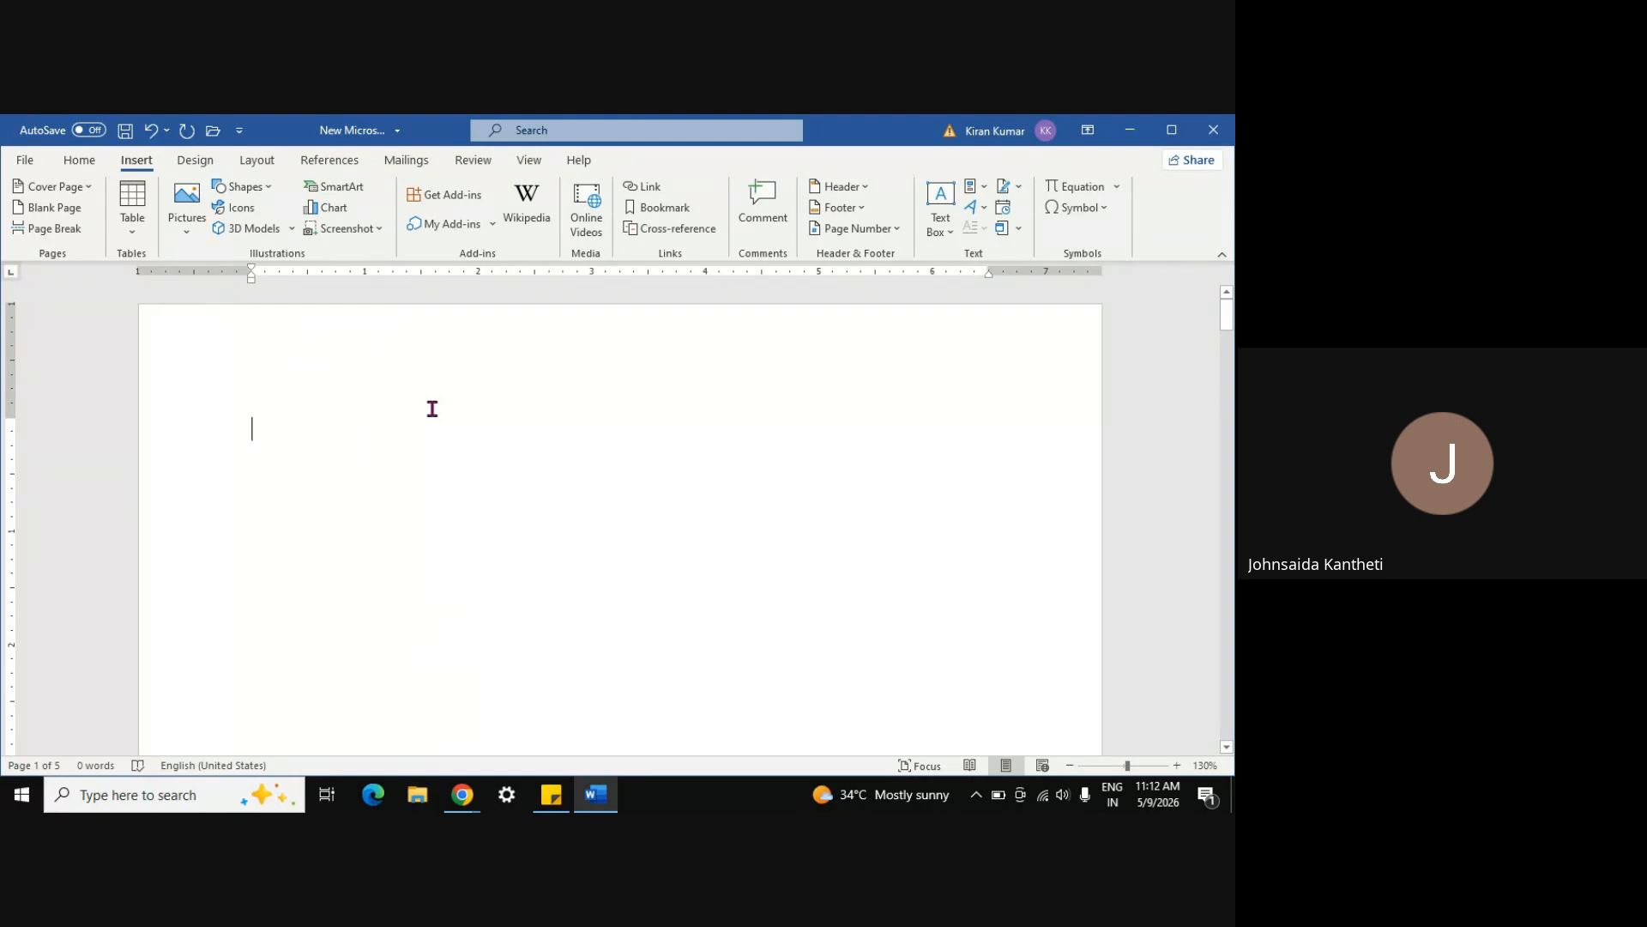
# Enter the line numbers 1., 2., 3. and 4. on separate lines at the top of the first page
pyautogui.scroll(-5, 387, 530)
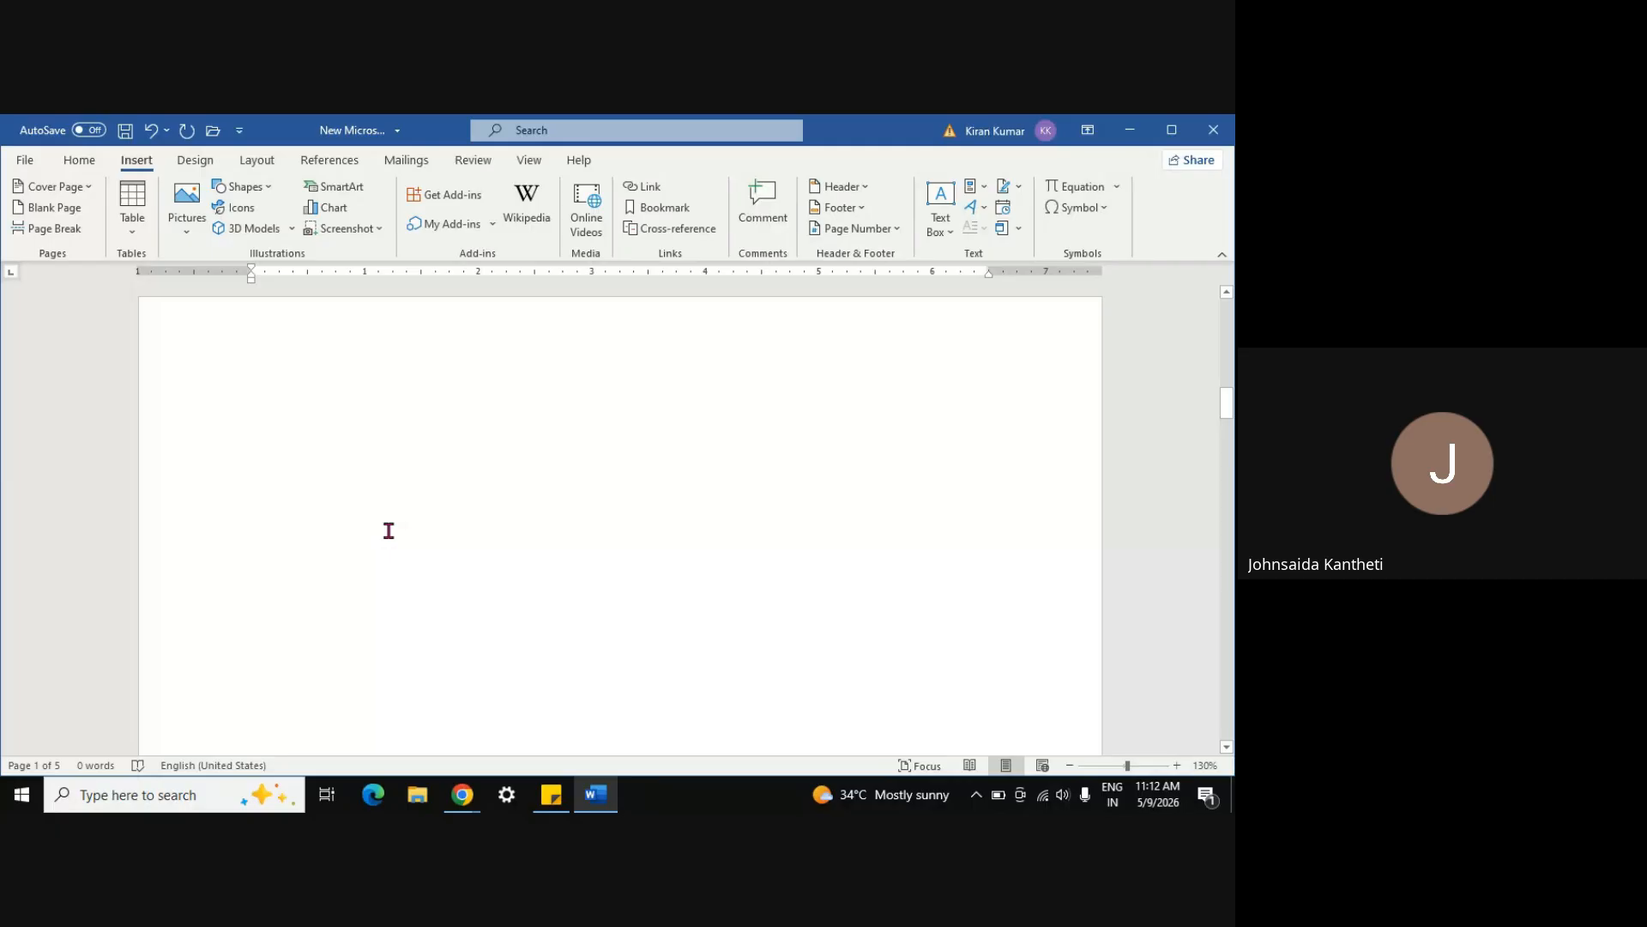
pyautogui.scroll(-10, 389, 531)
pyautogui.scroll(20, 389, 531)
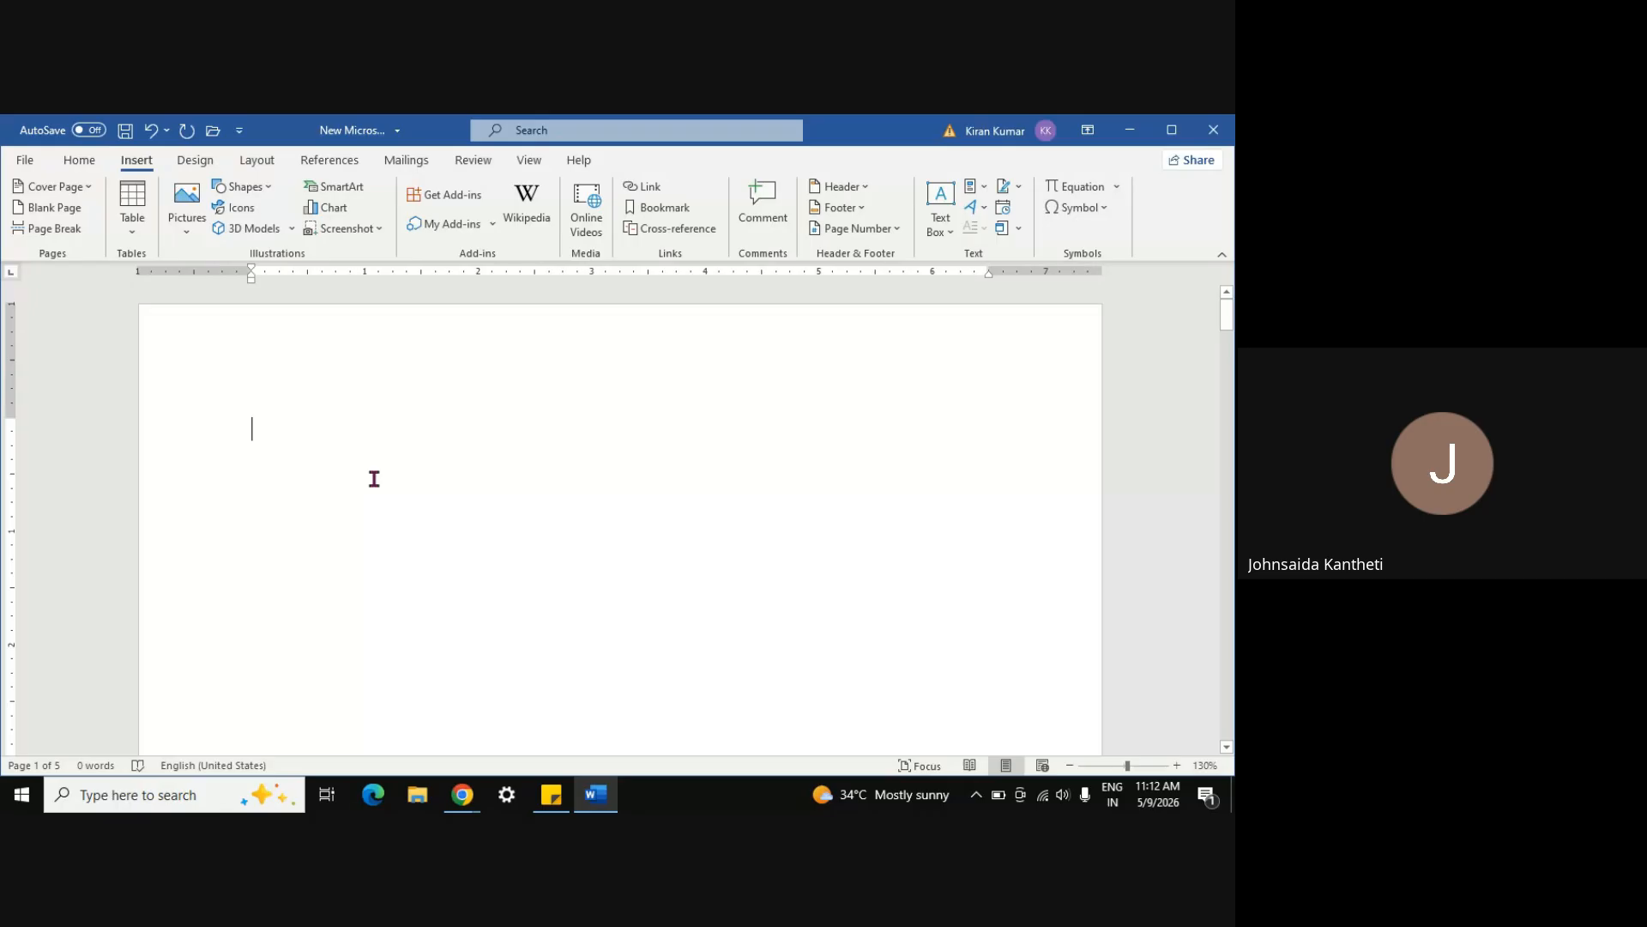
pyautogui.write('1.2')
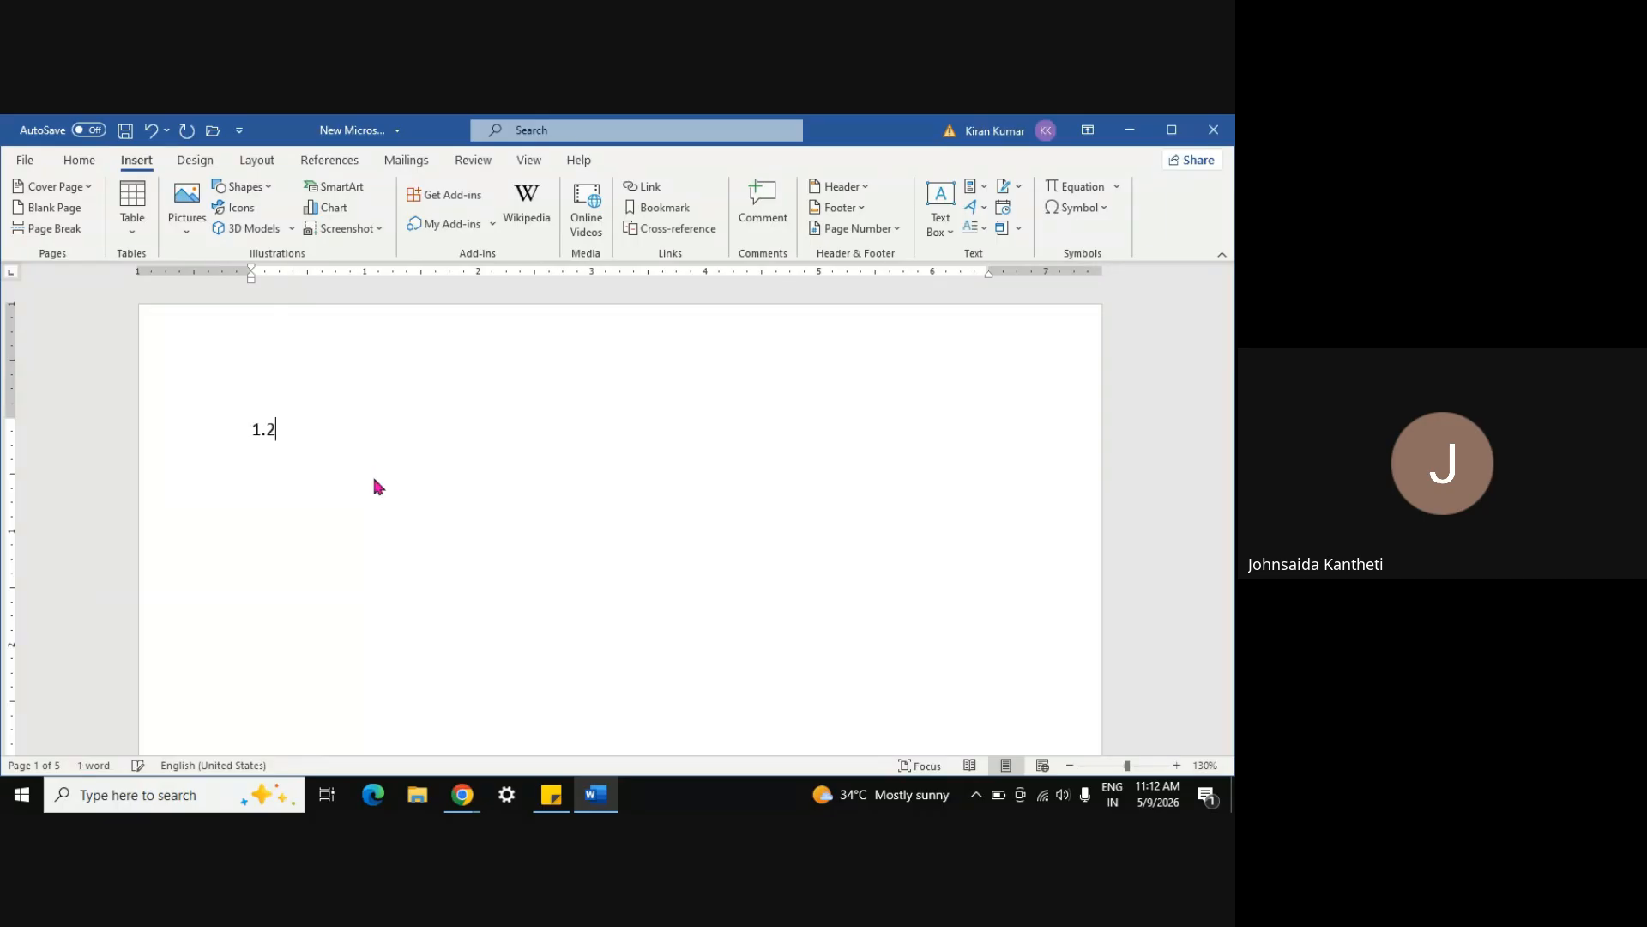
pyautogui.press('BackSpace')
pyautogui.press('Return')
pyautogui.write('2.')
pyautogui.press('Return')
pyautogui.write('3.')
pyautogui.press('Return')
pyautogui.write('4.')
pyautogui.press('Return')
# Fill the four numbered lines with the entries ABC, DEF, XYZ and PQR
pyautogui.click(291, 442)
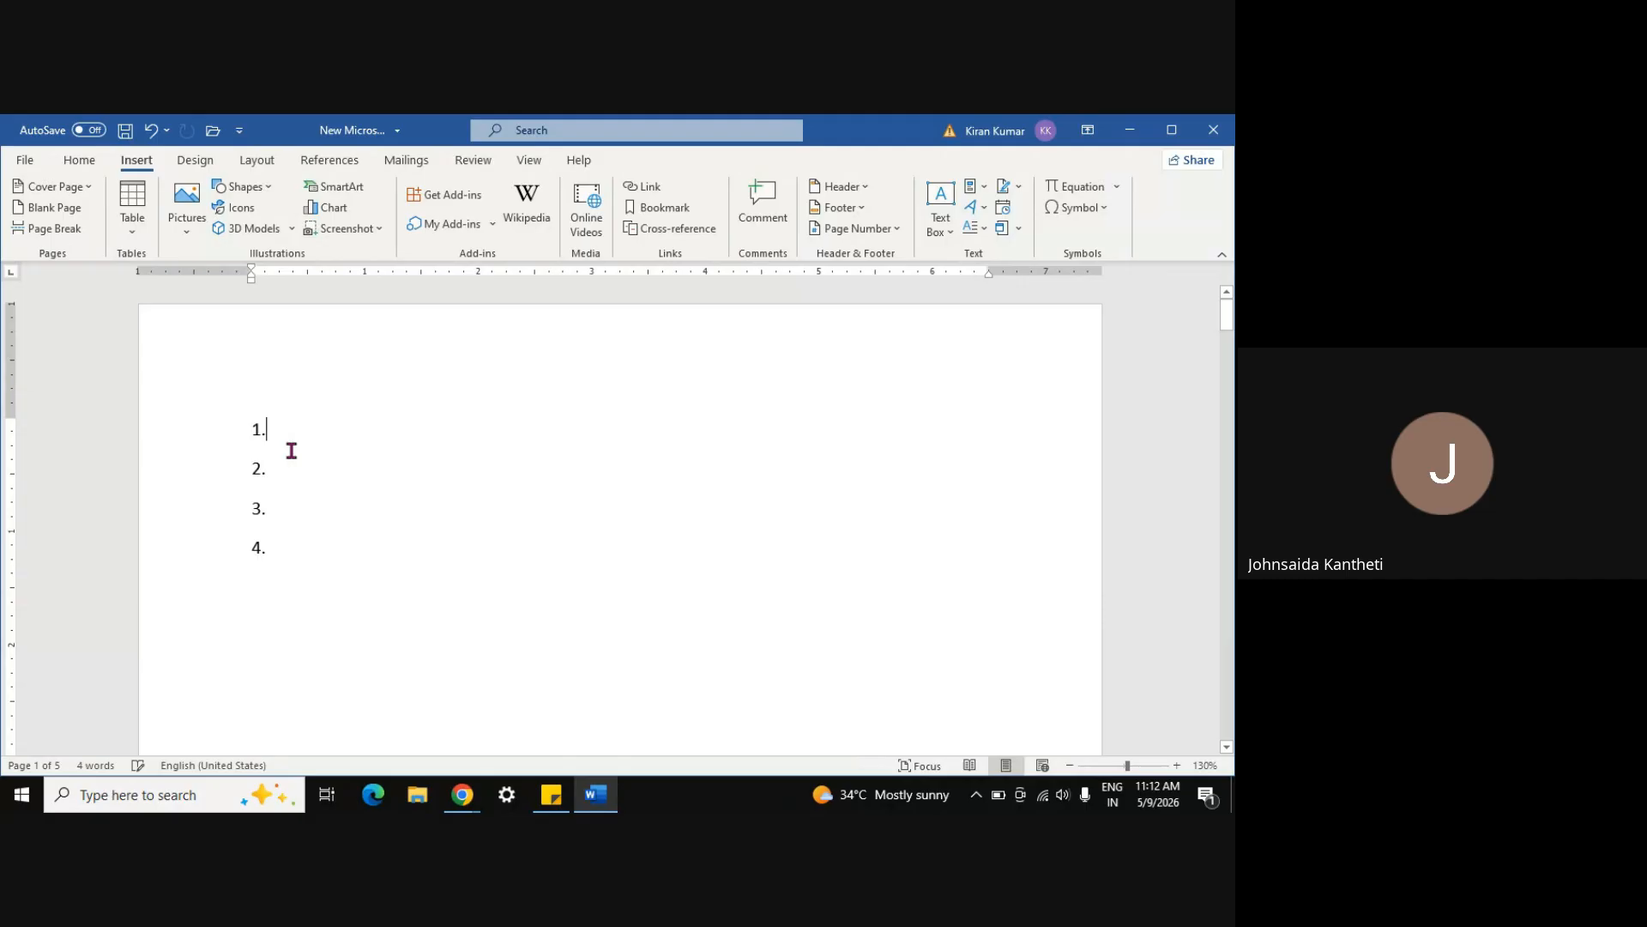
pyautogui.write('ABC')
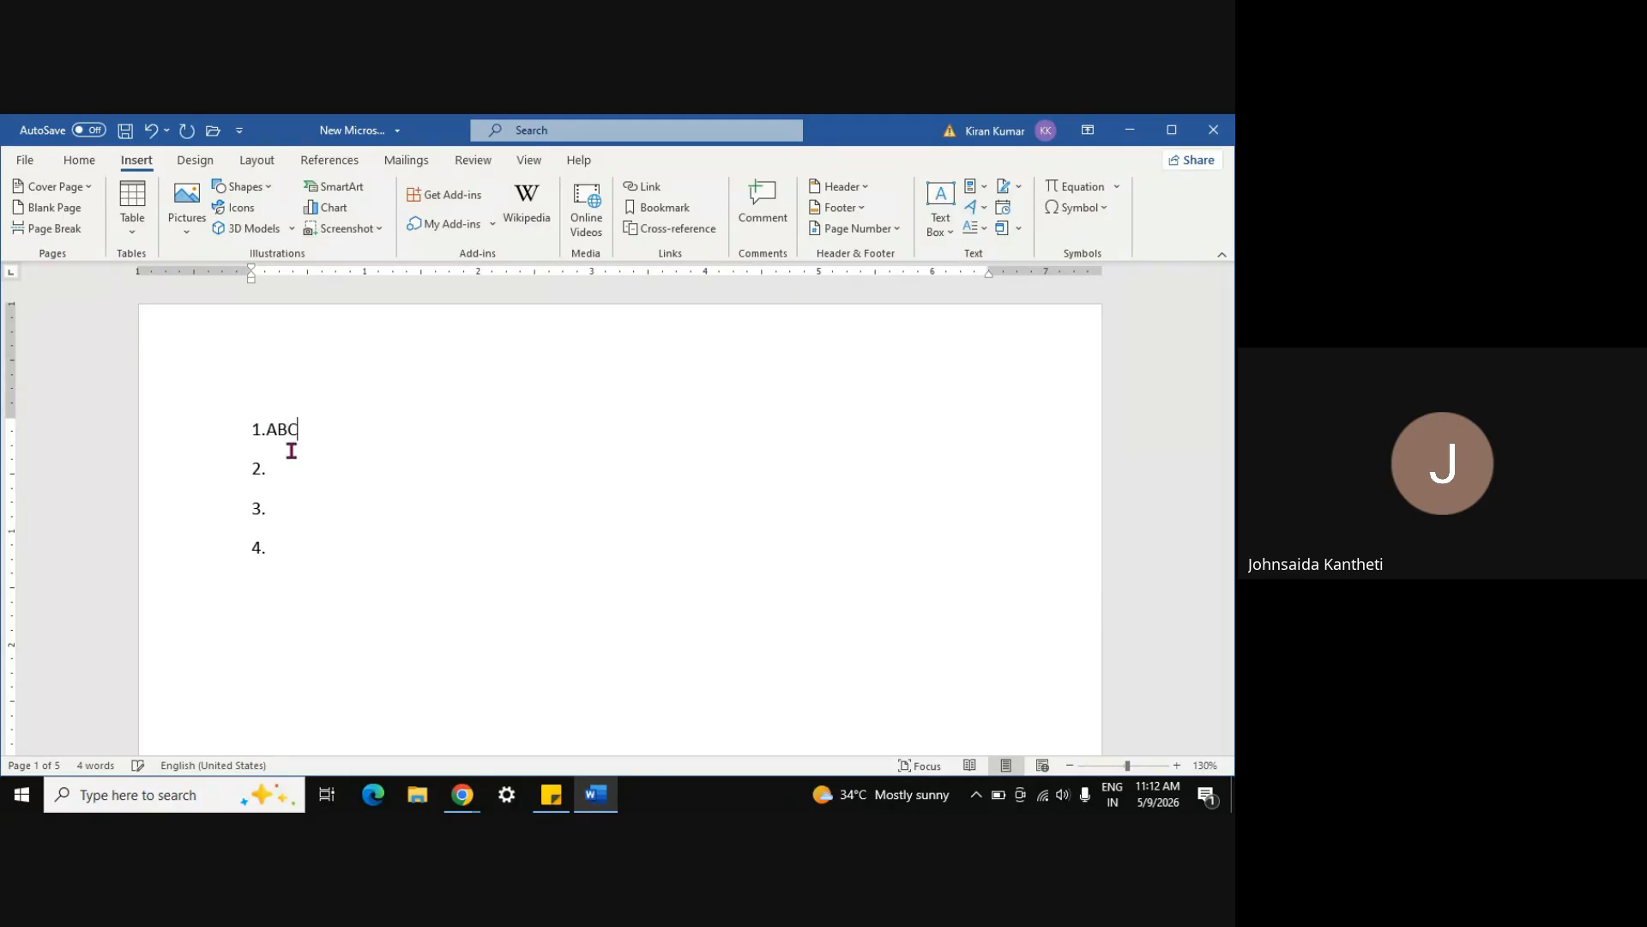
pyautogui.press('Down')
pyautogui.write('DE')
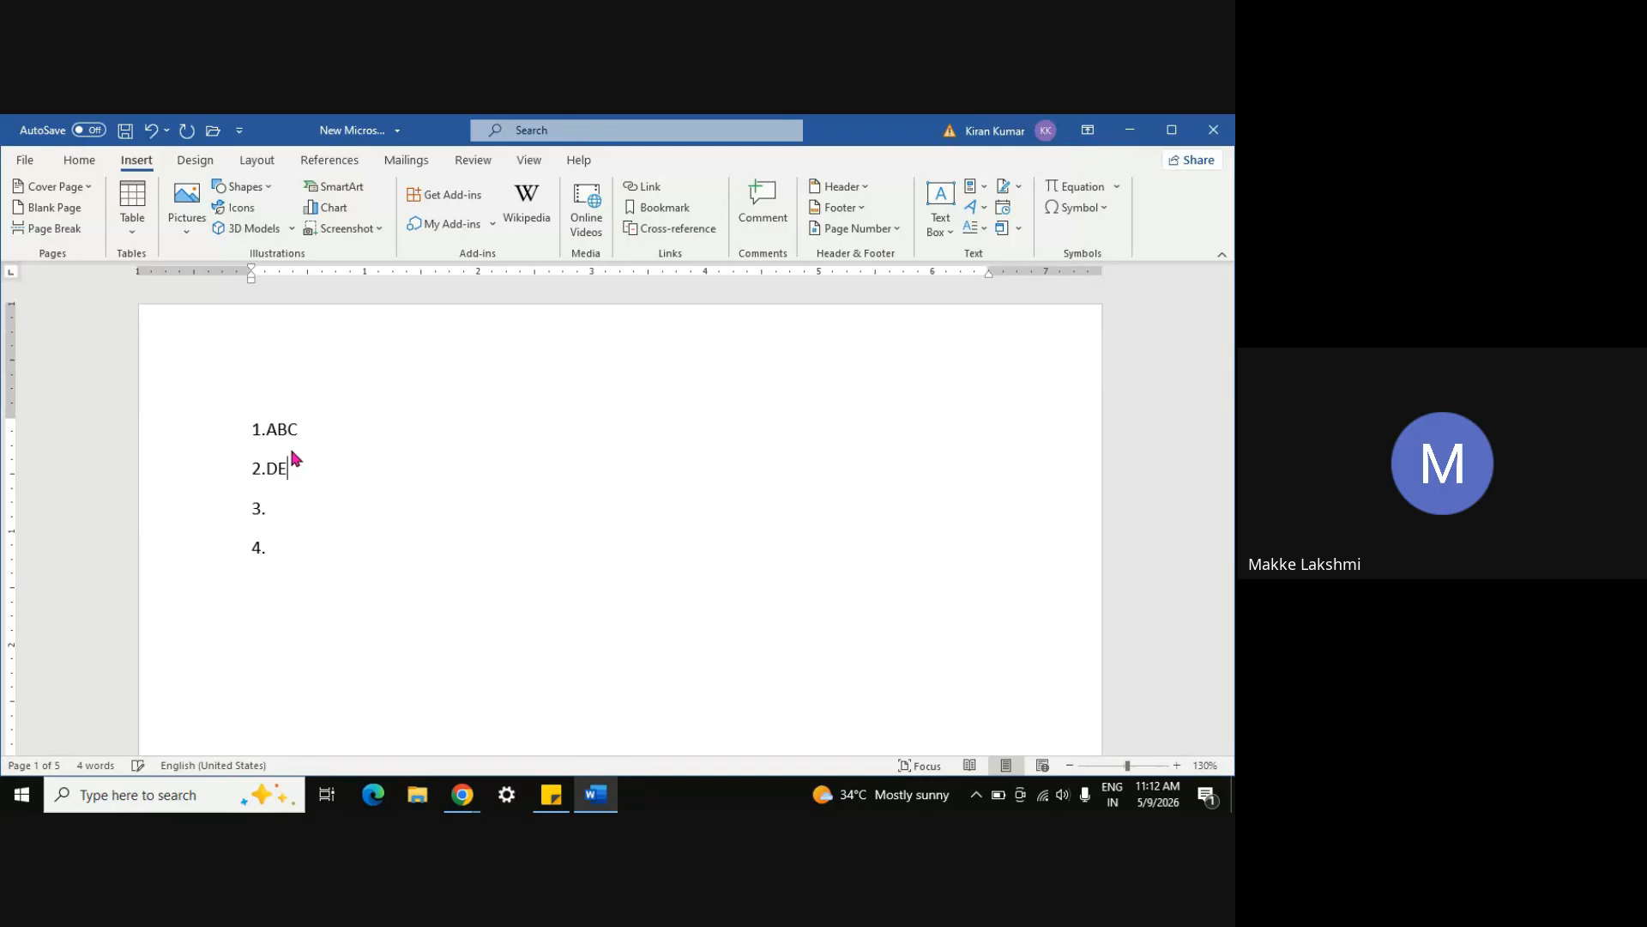
pyautogui.write('F')
pyautogui.press('Down')
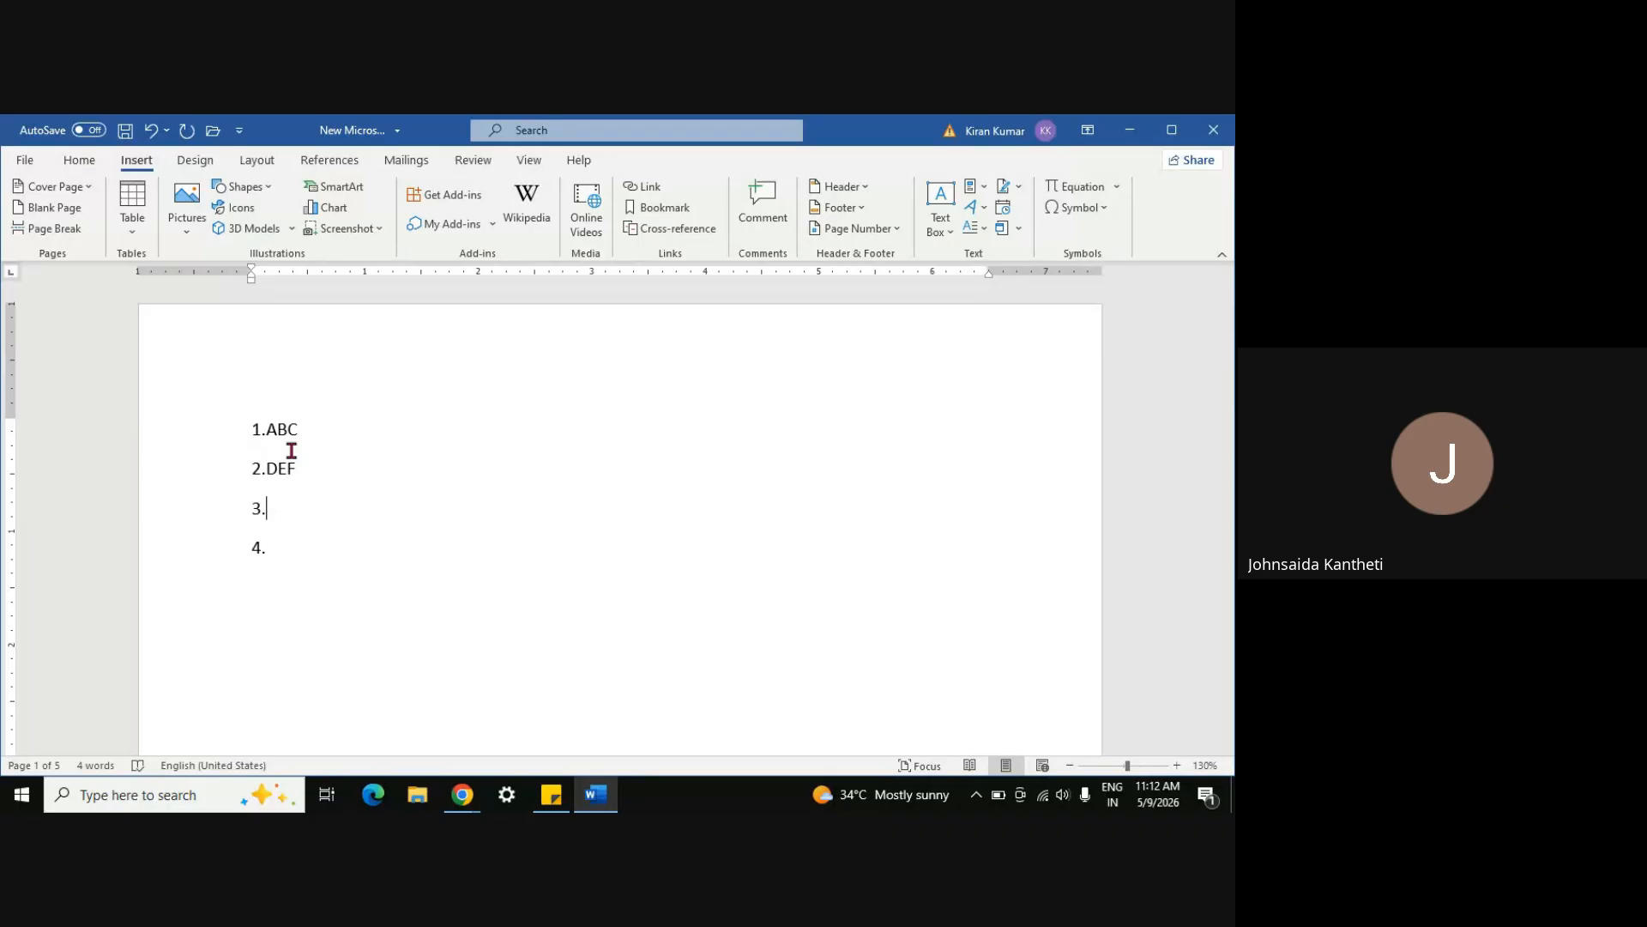
pyautogui.write('XYZ 4.PQR')
# Add "3rd bsc" after ABC on the first line and copy that added text
pyautogui.click(332, 425)
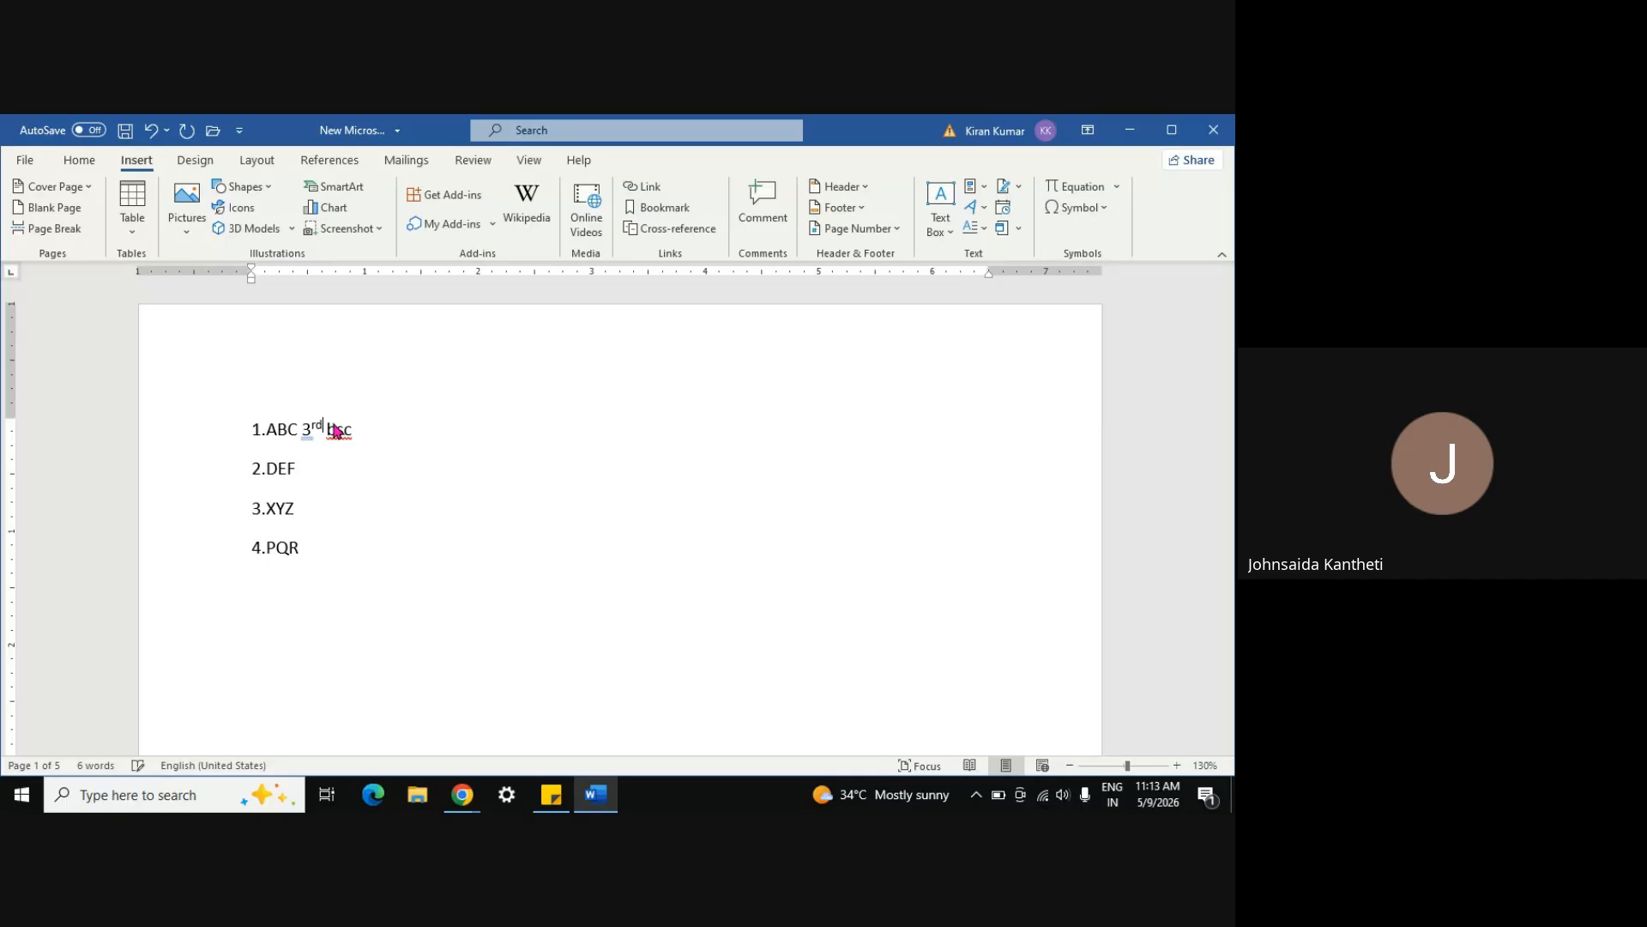
pyautogui.press('Left')
pyautogui.hotkey('shift', 'Right')
pyautogui.hotkey('shift', 'Right')
pyautogui.hotkey('shift', 'Right')
pyautogui.hotkey('shift', 'Right')
pyautogui.hotkey('shift', 'Right')
pyautogui.hotkey('shift', 'Right')
pyautogui.hotkey('shift', 'Right')
pyautogui.hotkey('ctrl', 'c')
# Paste the copied "3rd bsc" at the end of the DEF, XYZ and PQR lines
pyautogui.press('Down')
pyautogui.hotkey('ctrl', 'v')
pyautogui.press('Down')
pyautogui.hotkey('ctrl', 'v')
pyautogui.press('Down')
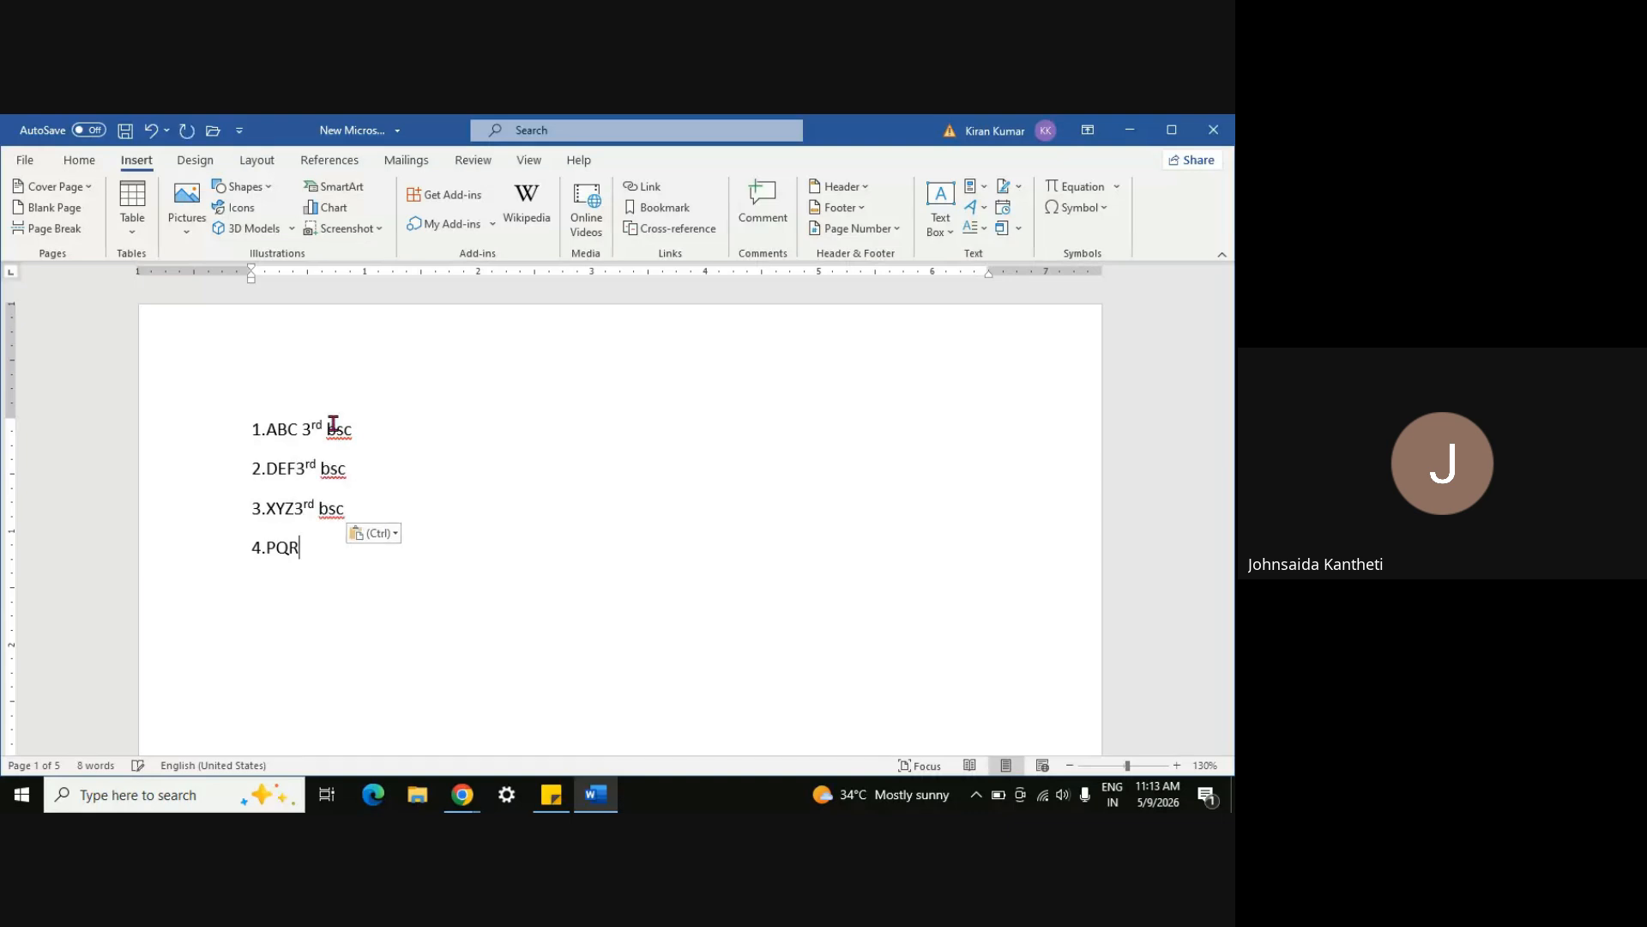
pyautogui.hotkey('ctrl', 'v')
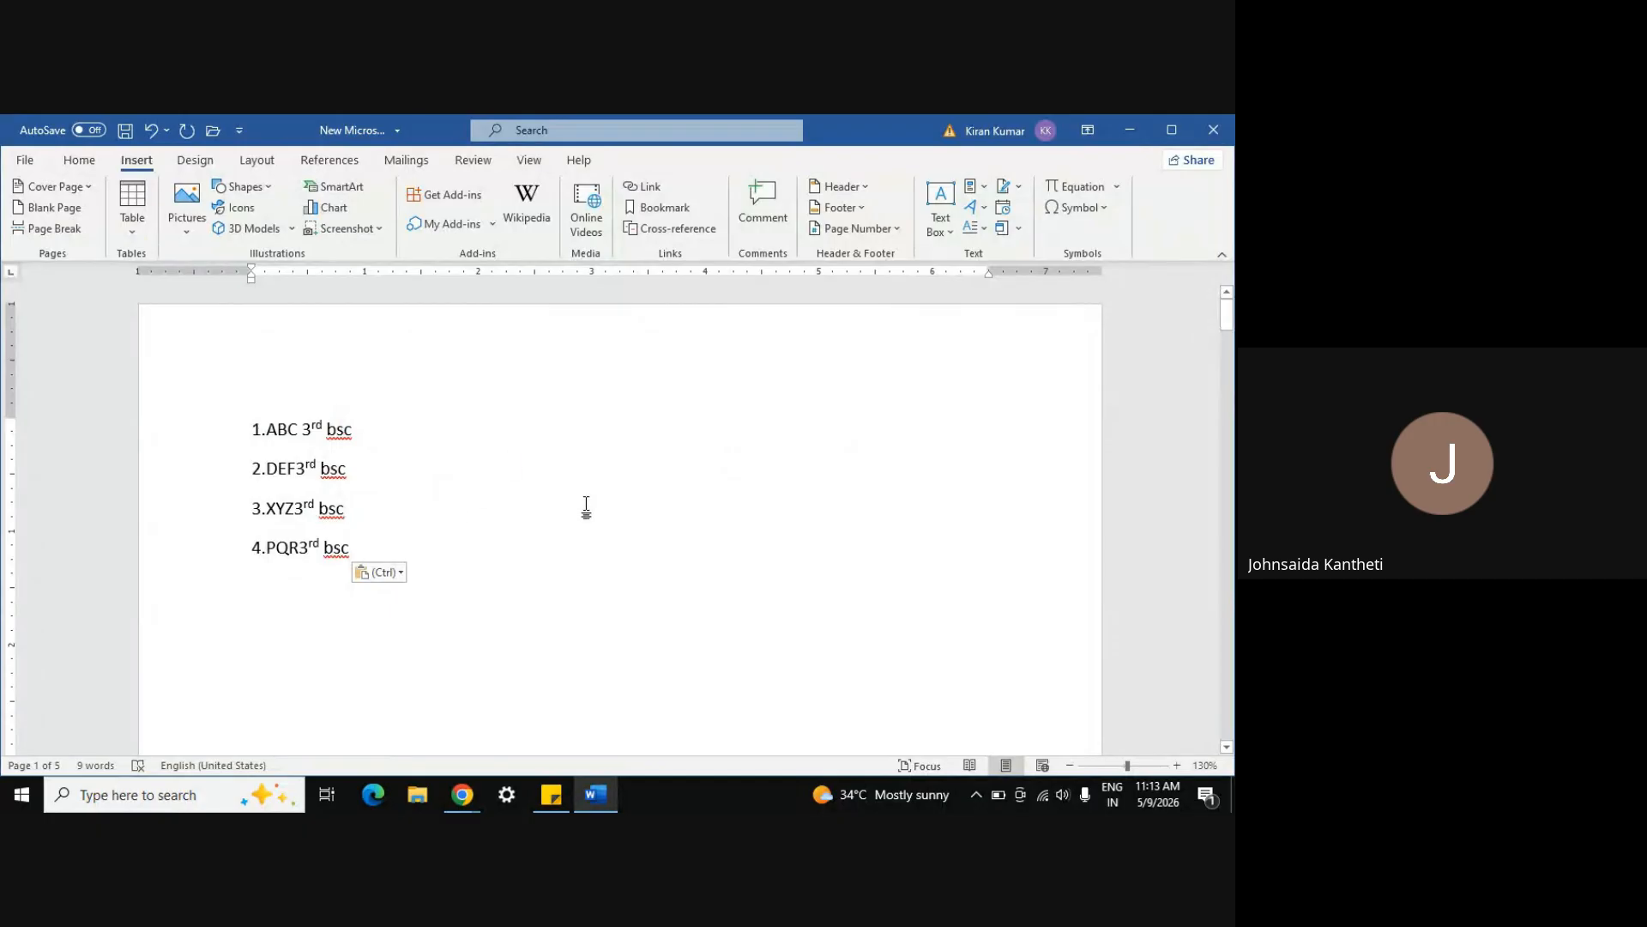
# Delete the document's entire content, including the numbered student list
pyautogui.hotkey('ctrl', 'a')
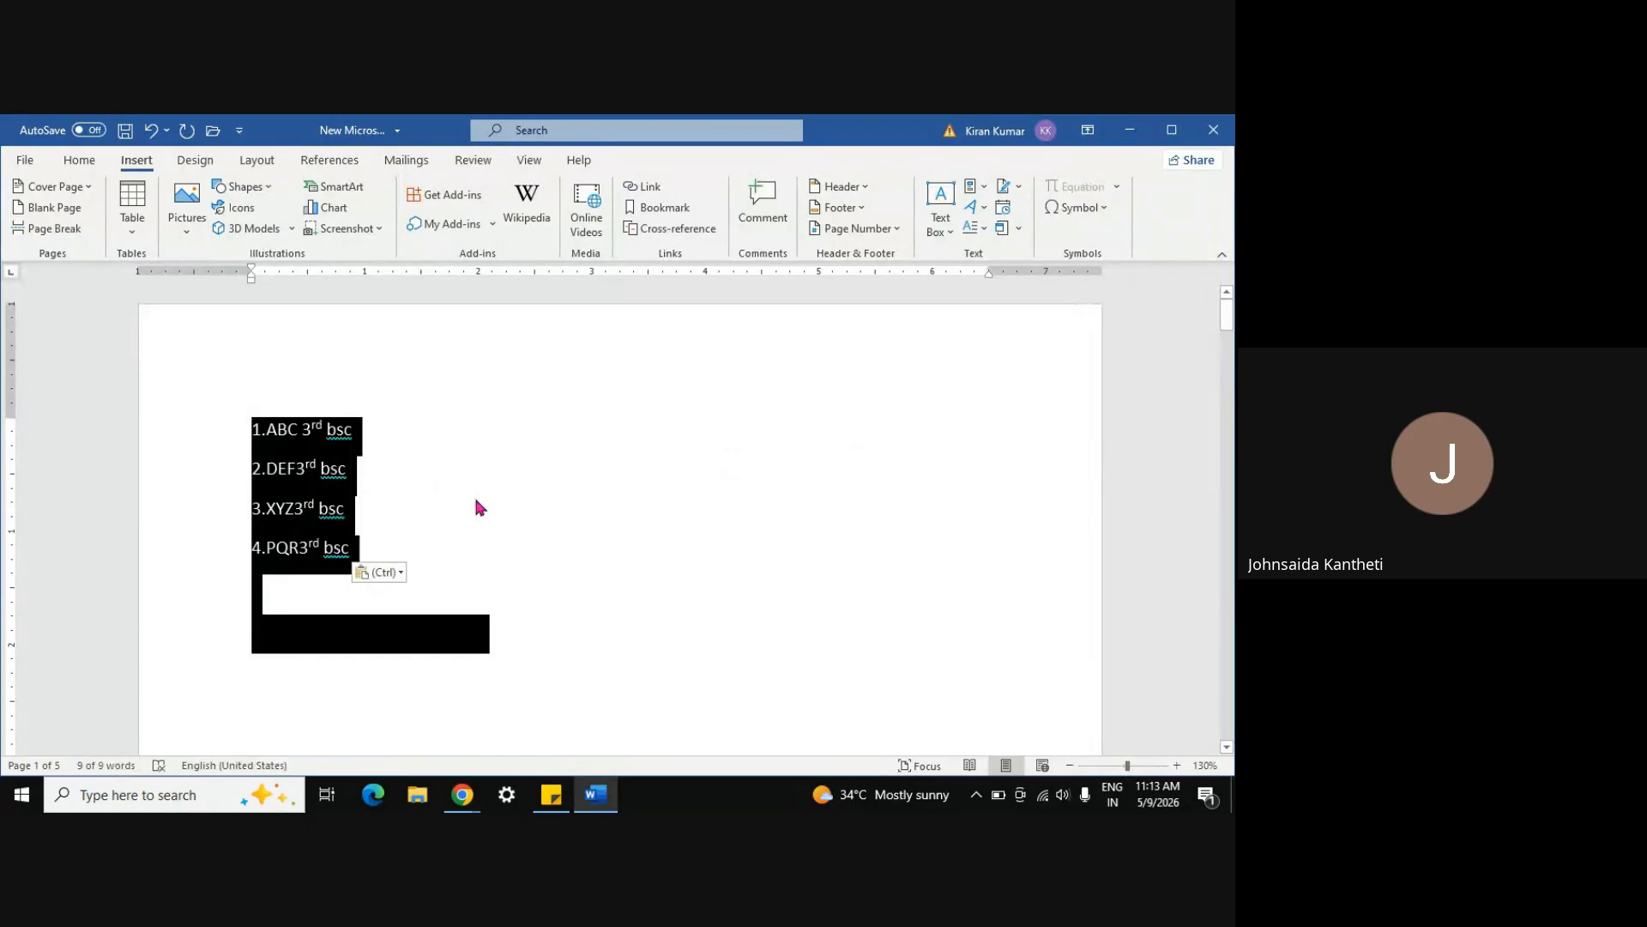
pyautogui.press('Delete')
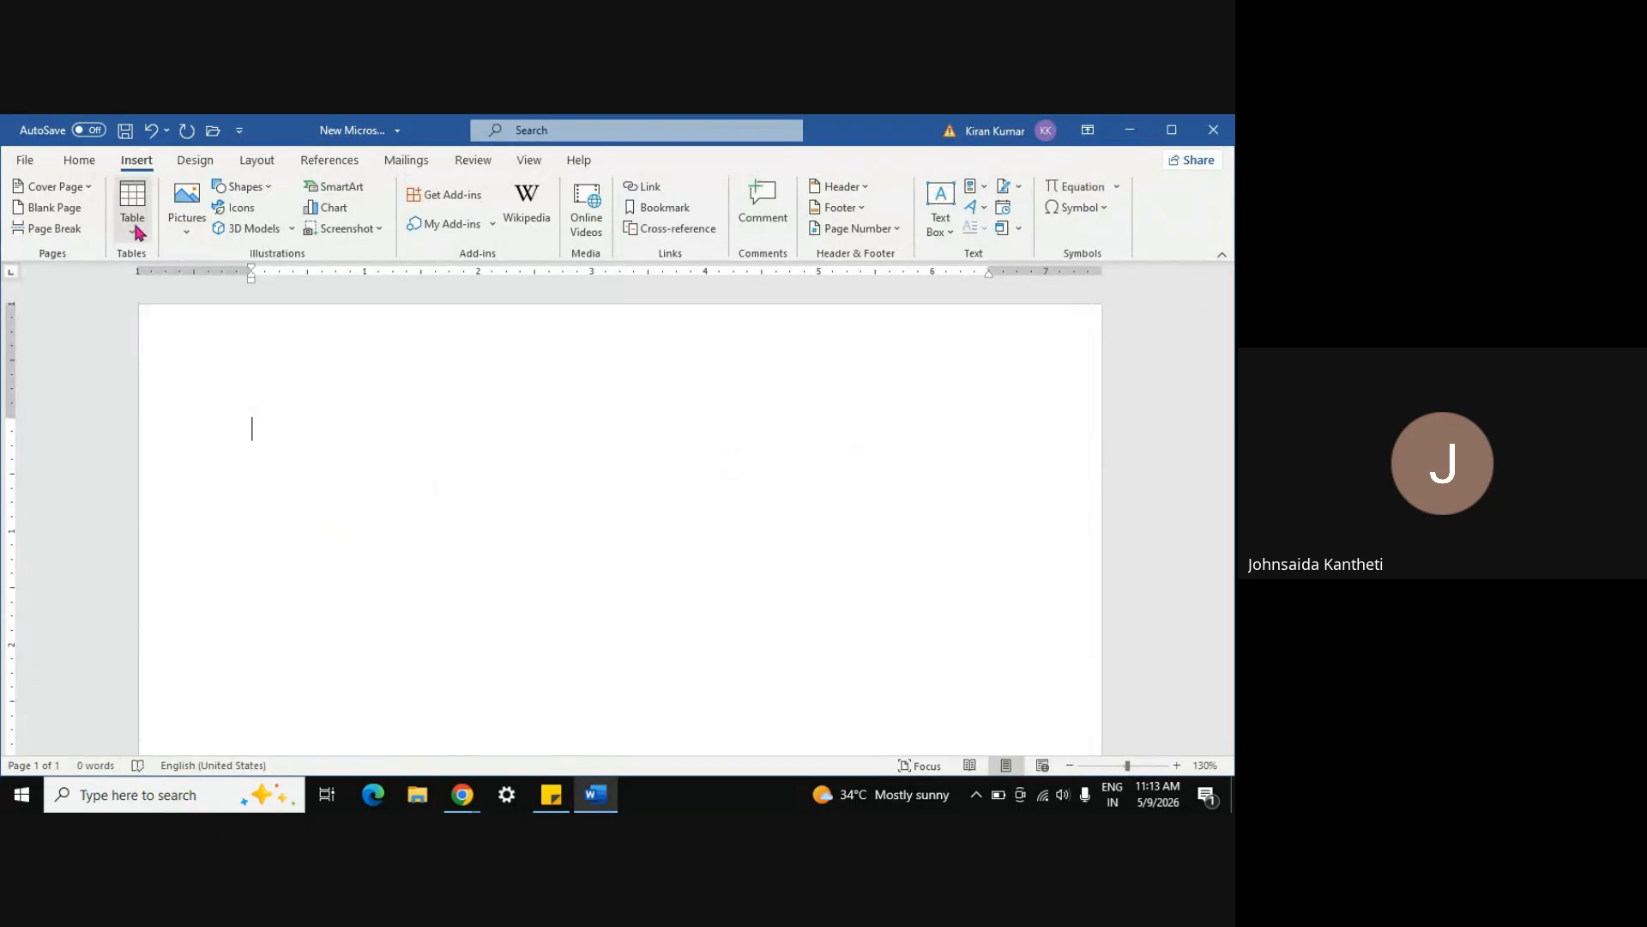
# Browse the built-in Quick Tables gallery, from the calendars to the Tabular List and With Subheads designs
pyautogui.click(136, 230)
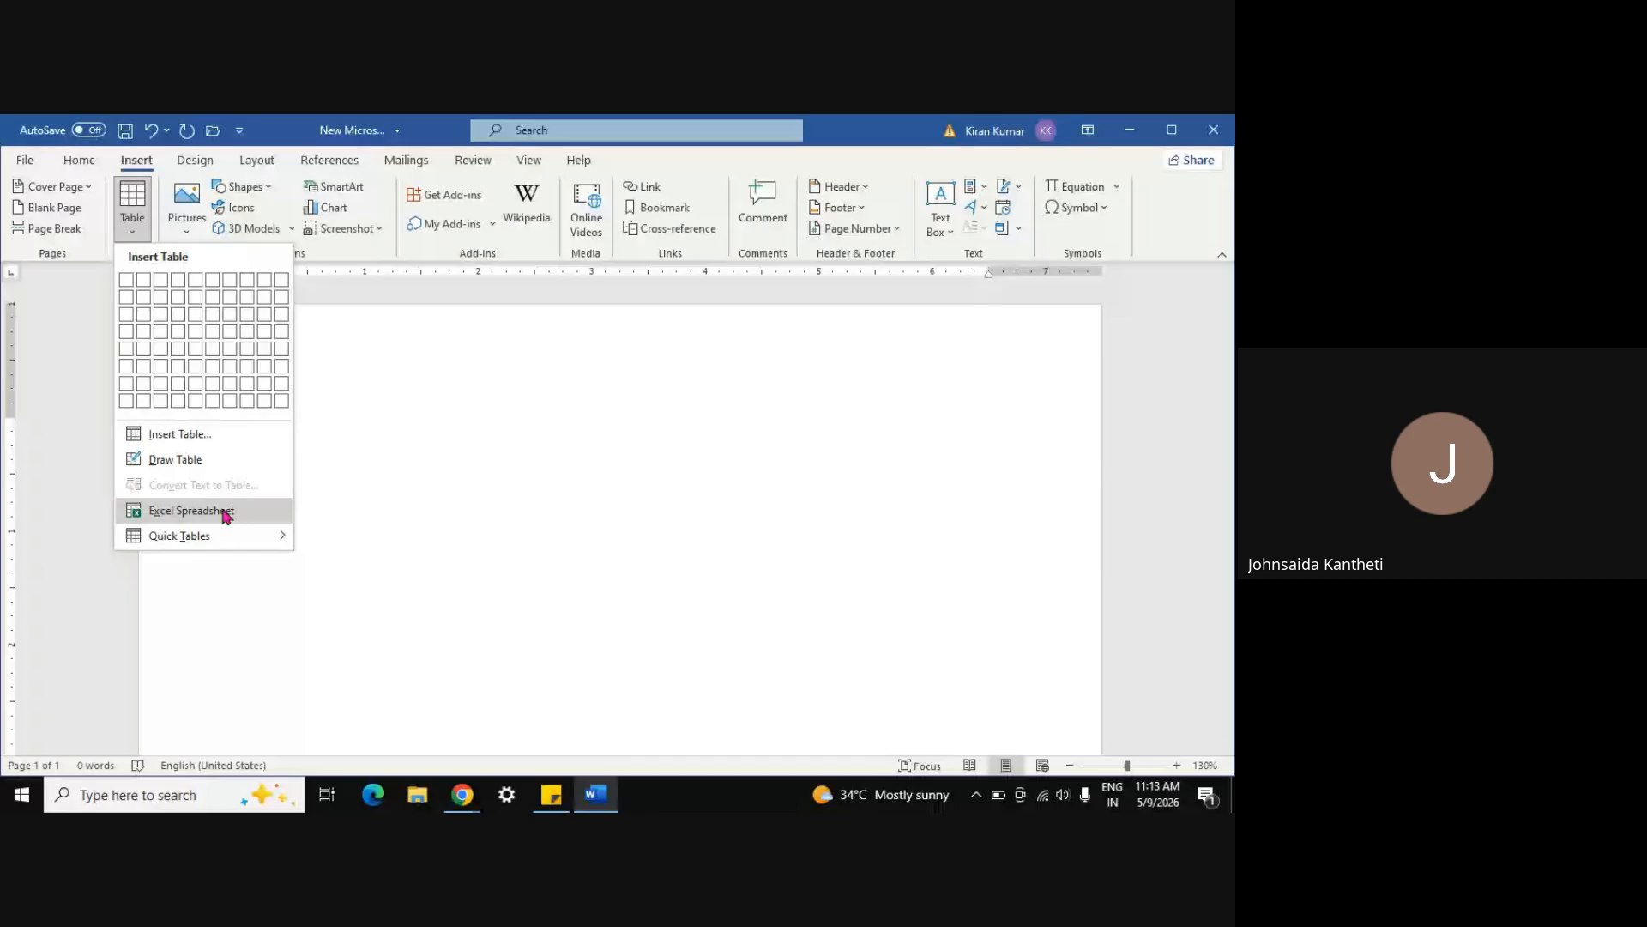
pyautogui.moveTo(201, 538)
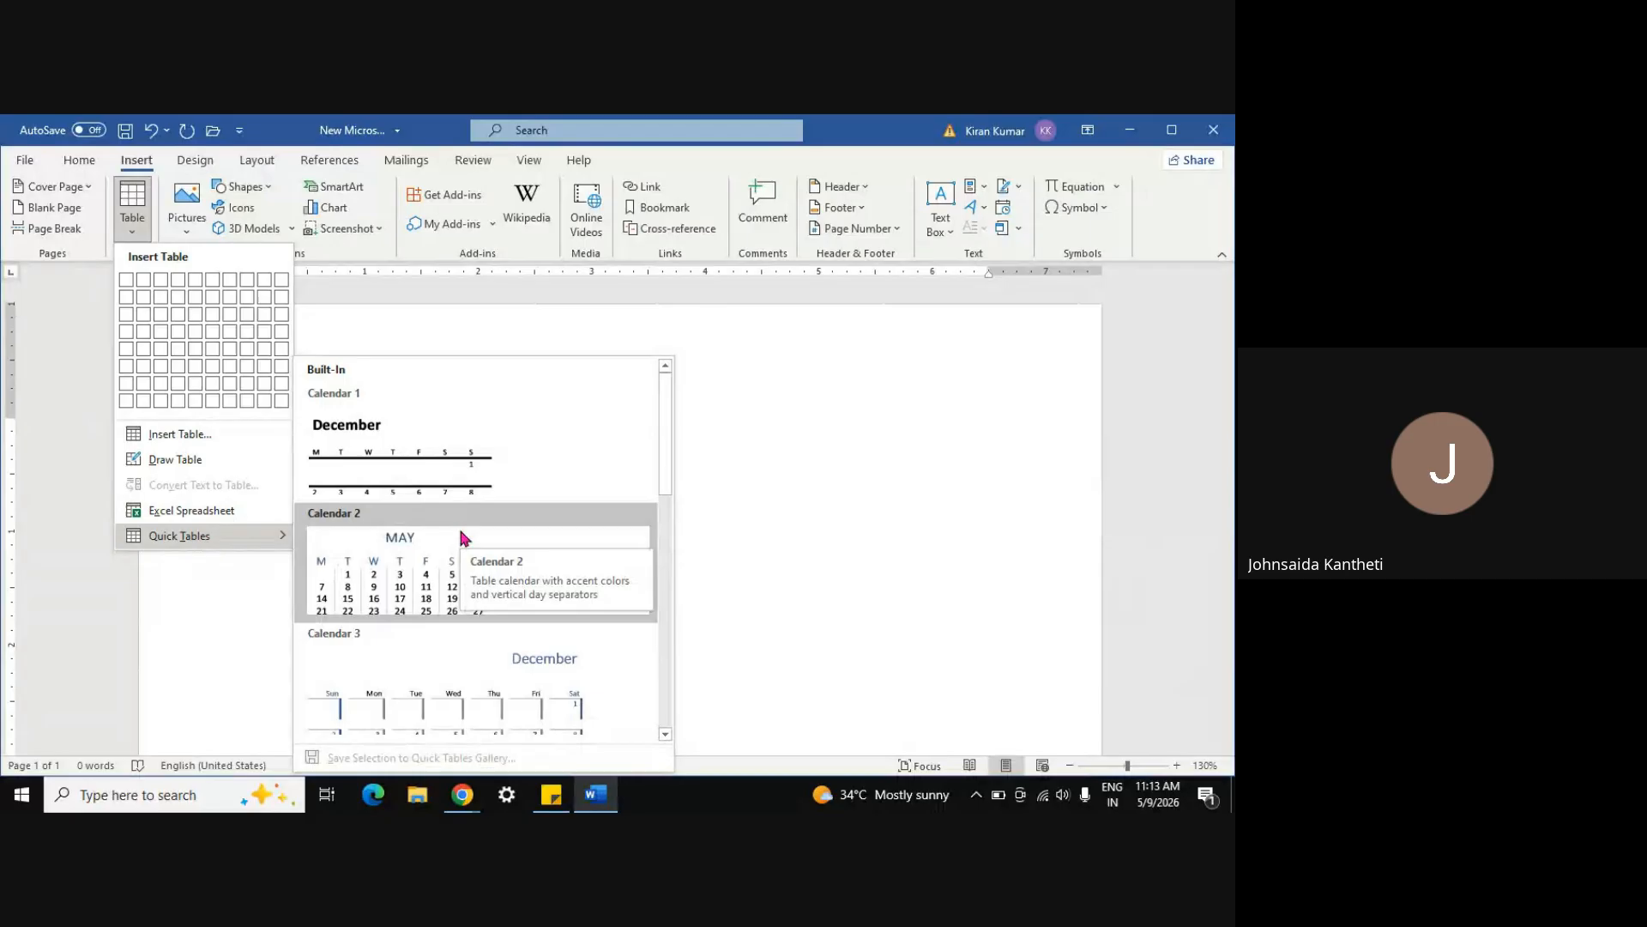
pyautogui.scroll(-5, 459, 528)
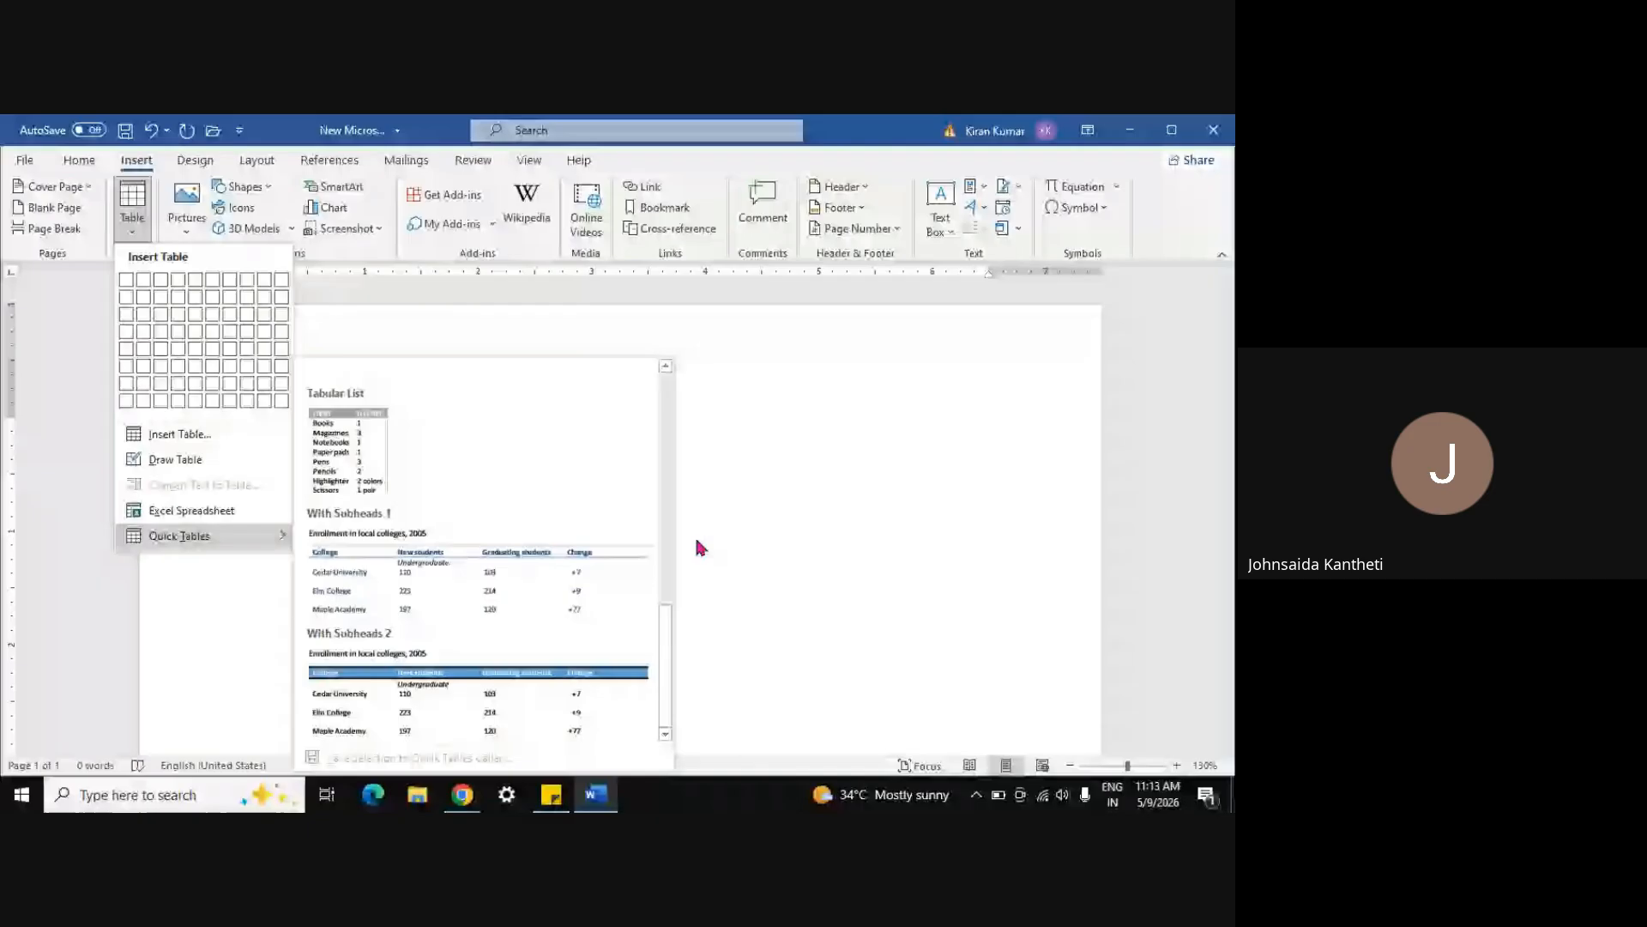
pyautogui.scroll(3, 666, 600)
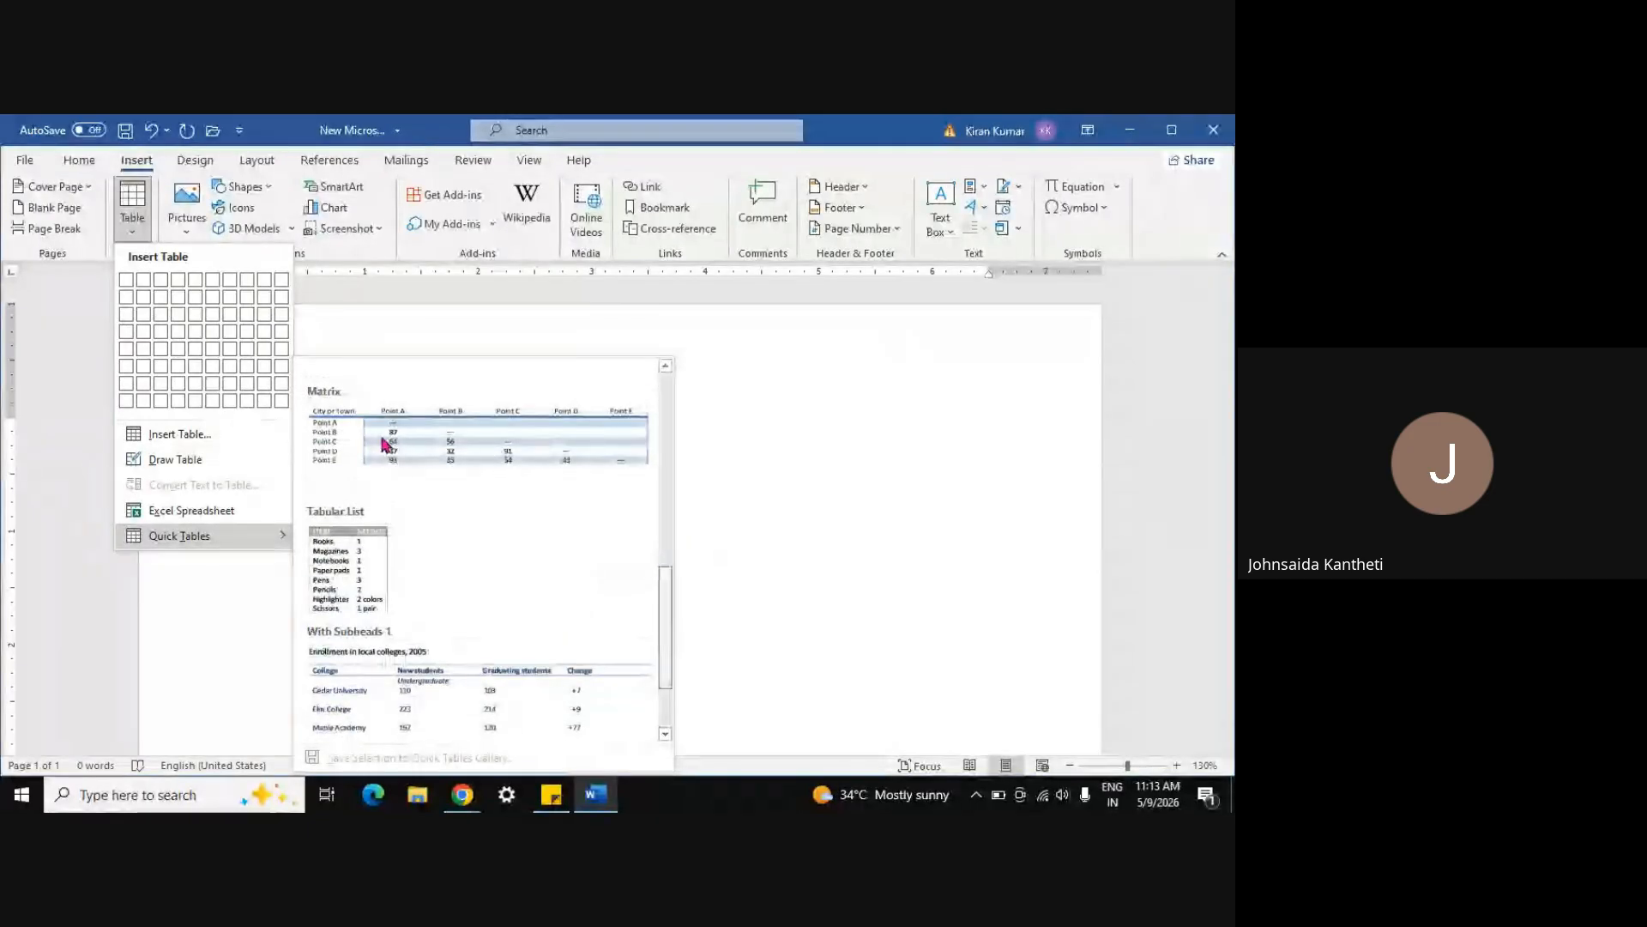
pyautogui.scroll(3, 383, 445)
pyautogui.moveTo(670, 568); pyautogui.dragTo(665, 376)
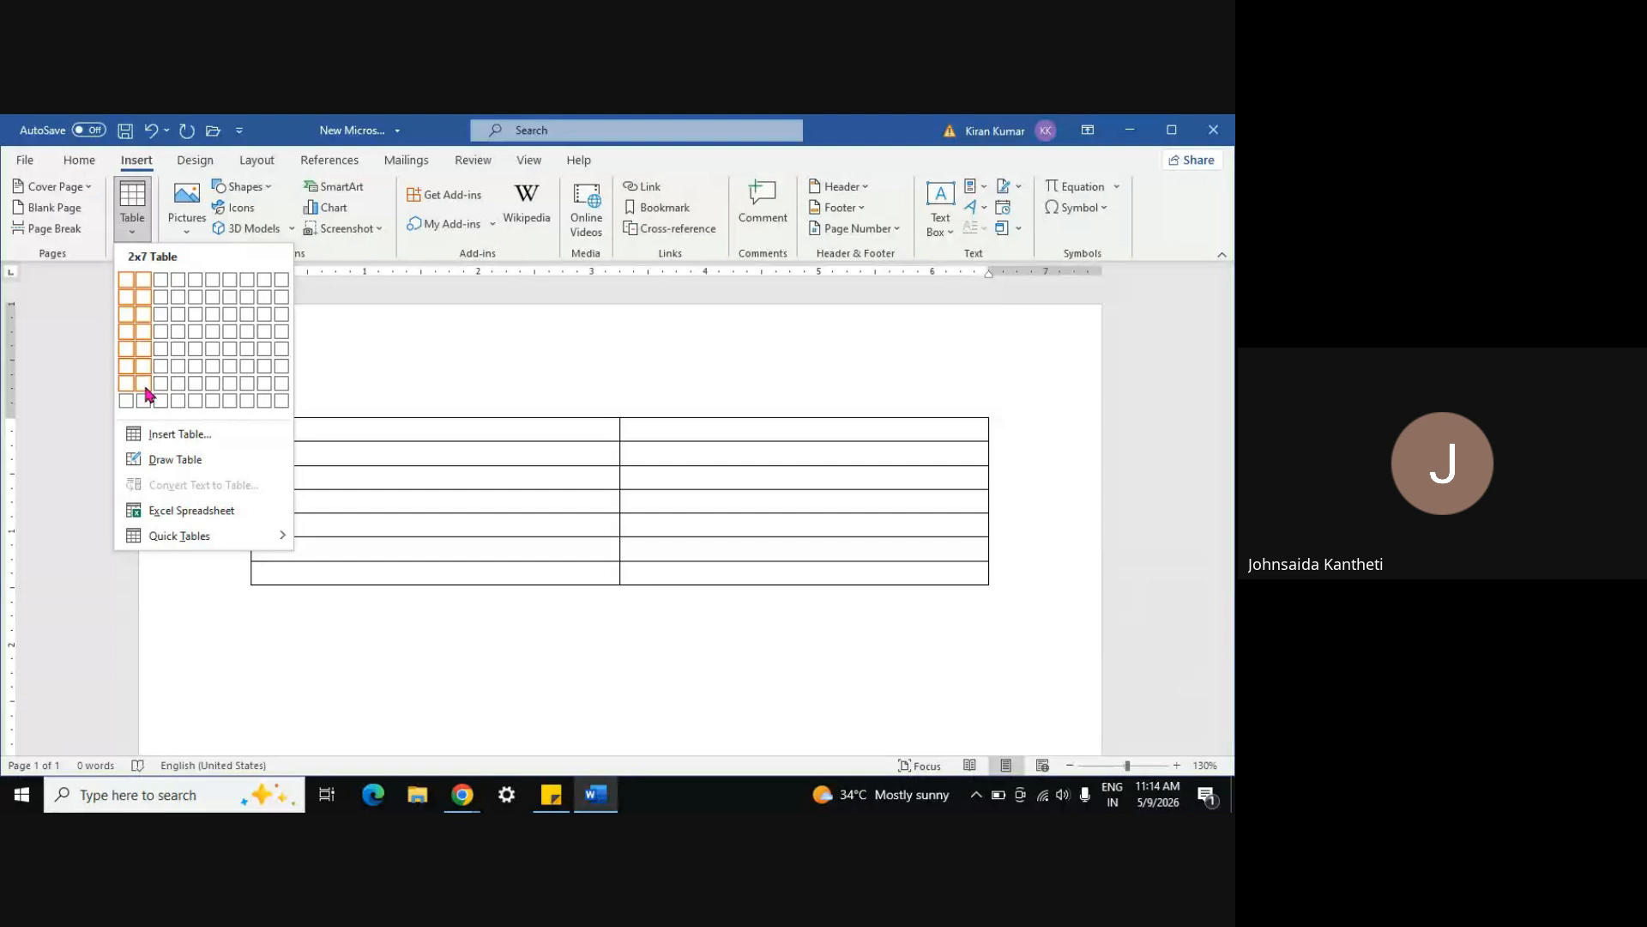
# Insert a table of five columns and seven rows in the empty document and undo the insertion
pyautogui.click(195, 397)
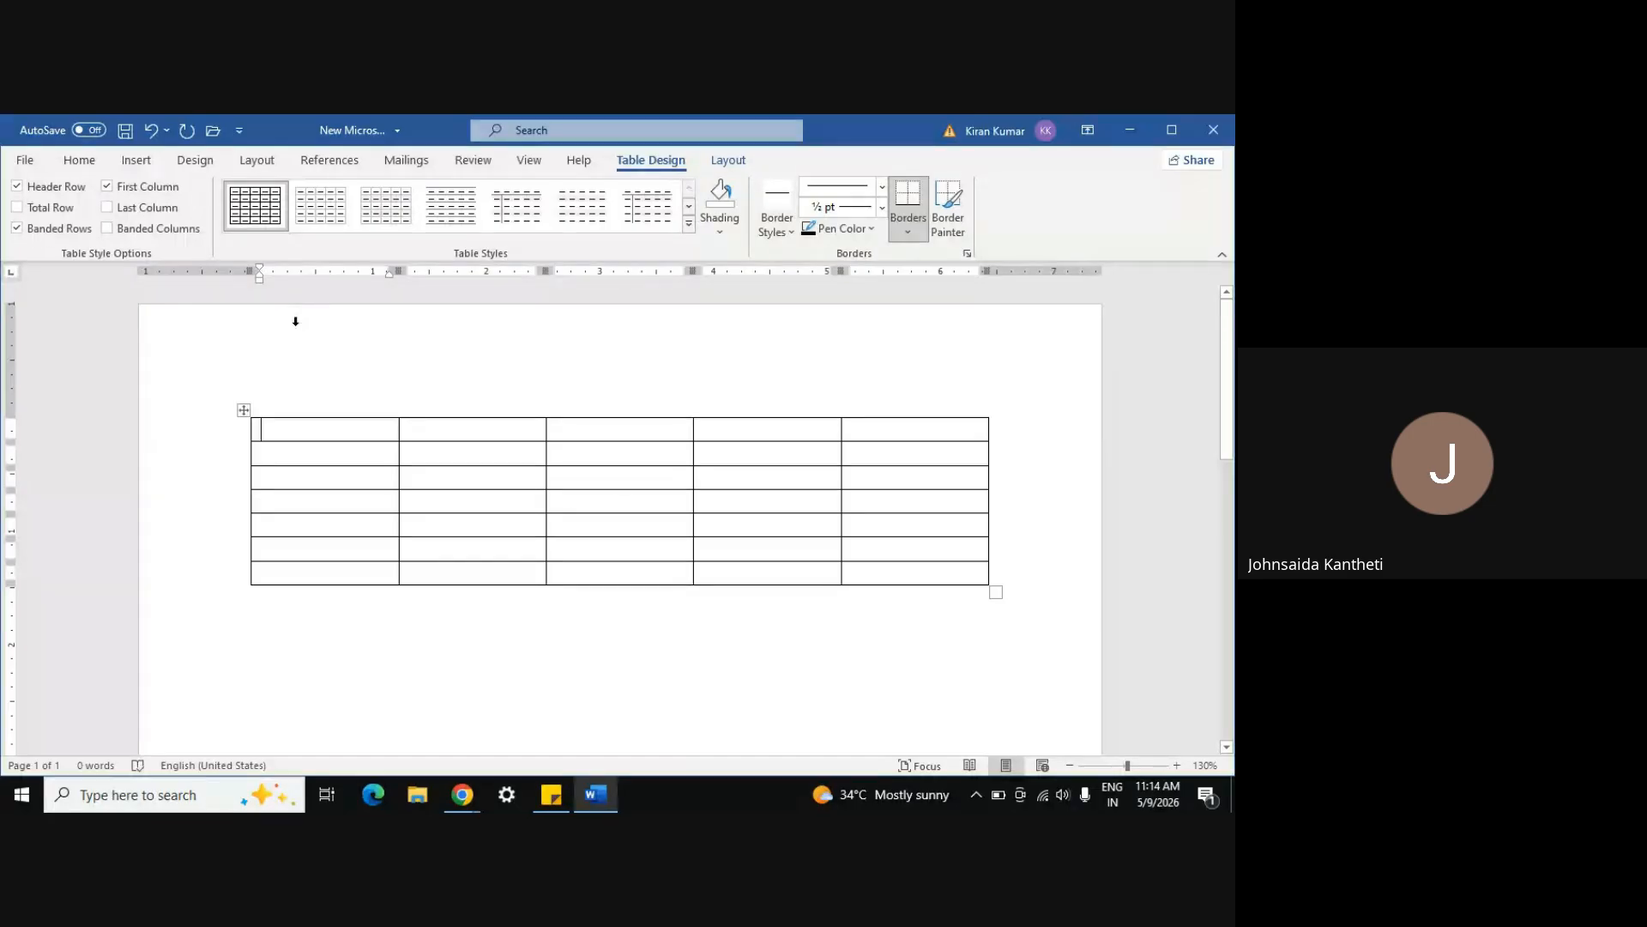
pyautogui.hotkey('ctrl', 'z')
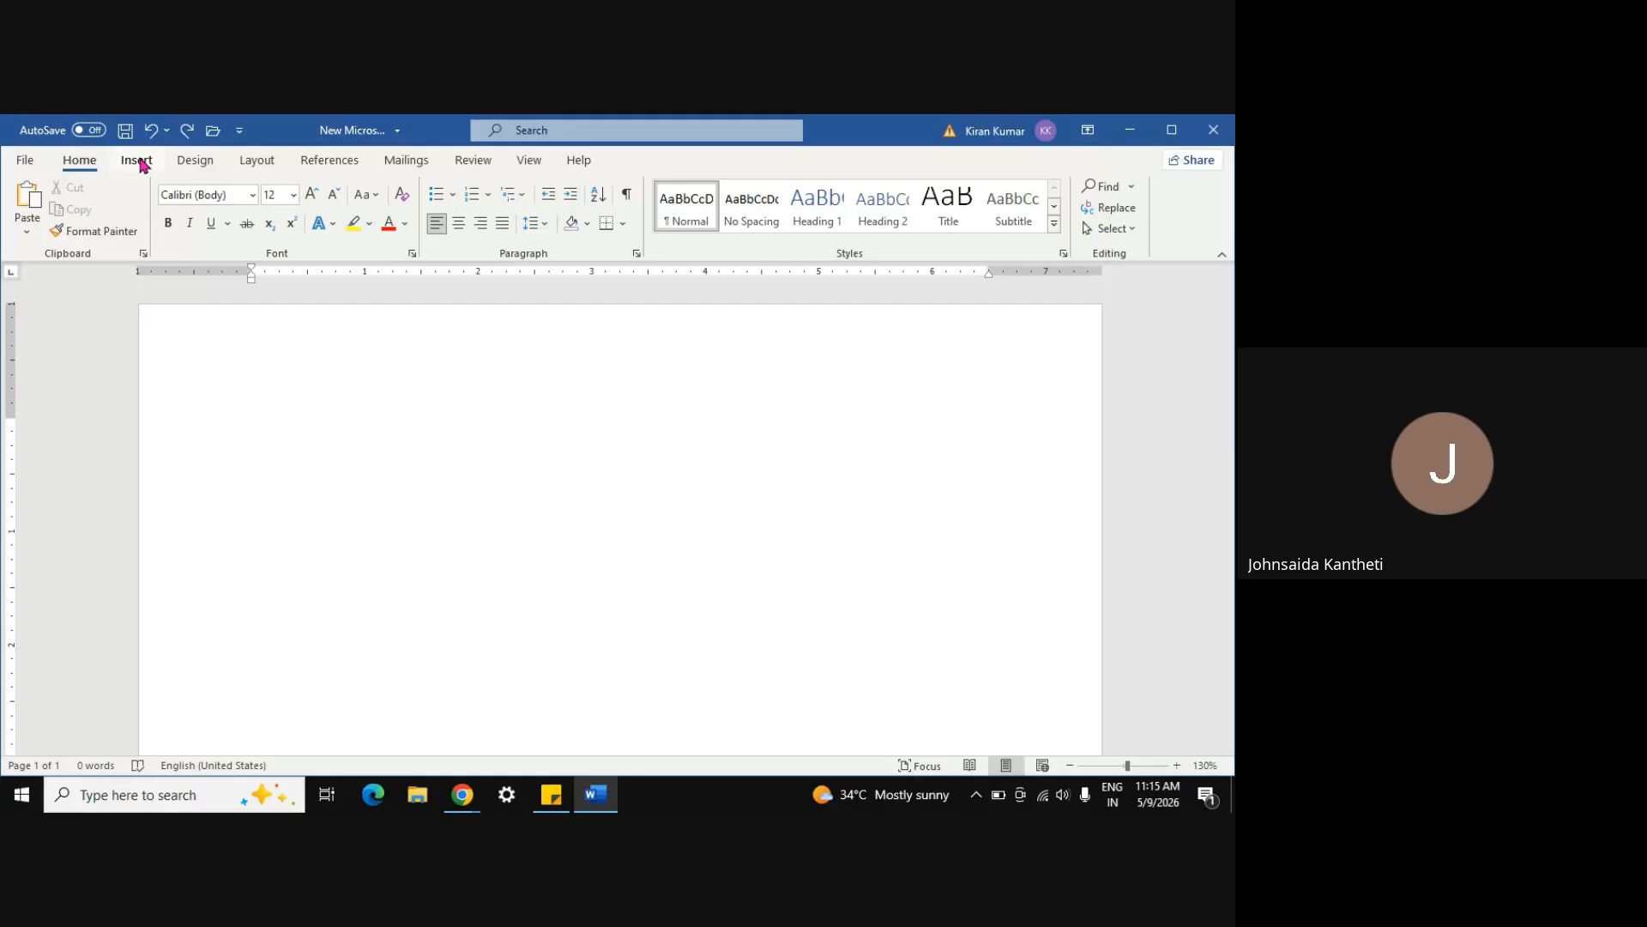
# Draw a single-cell table about 6.6 inches wide and 1.5 inches high across the page with Draw Table
pyautogui.click(140, 162)
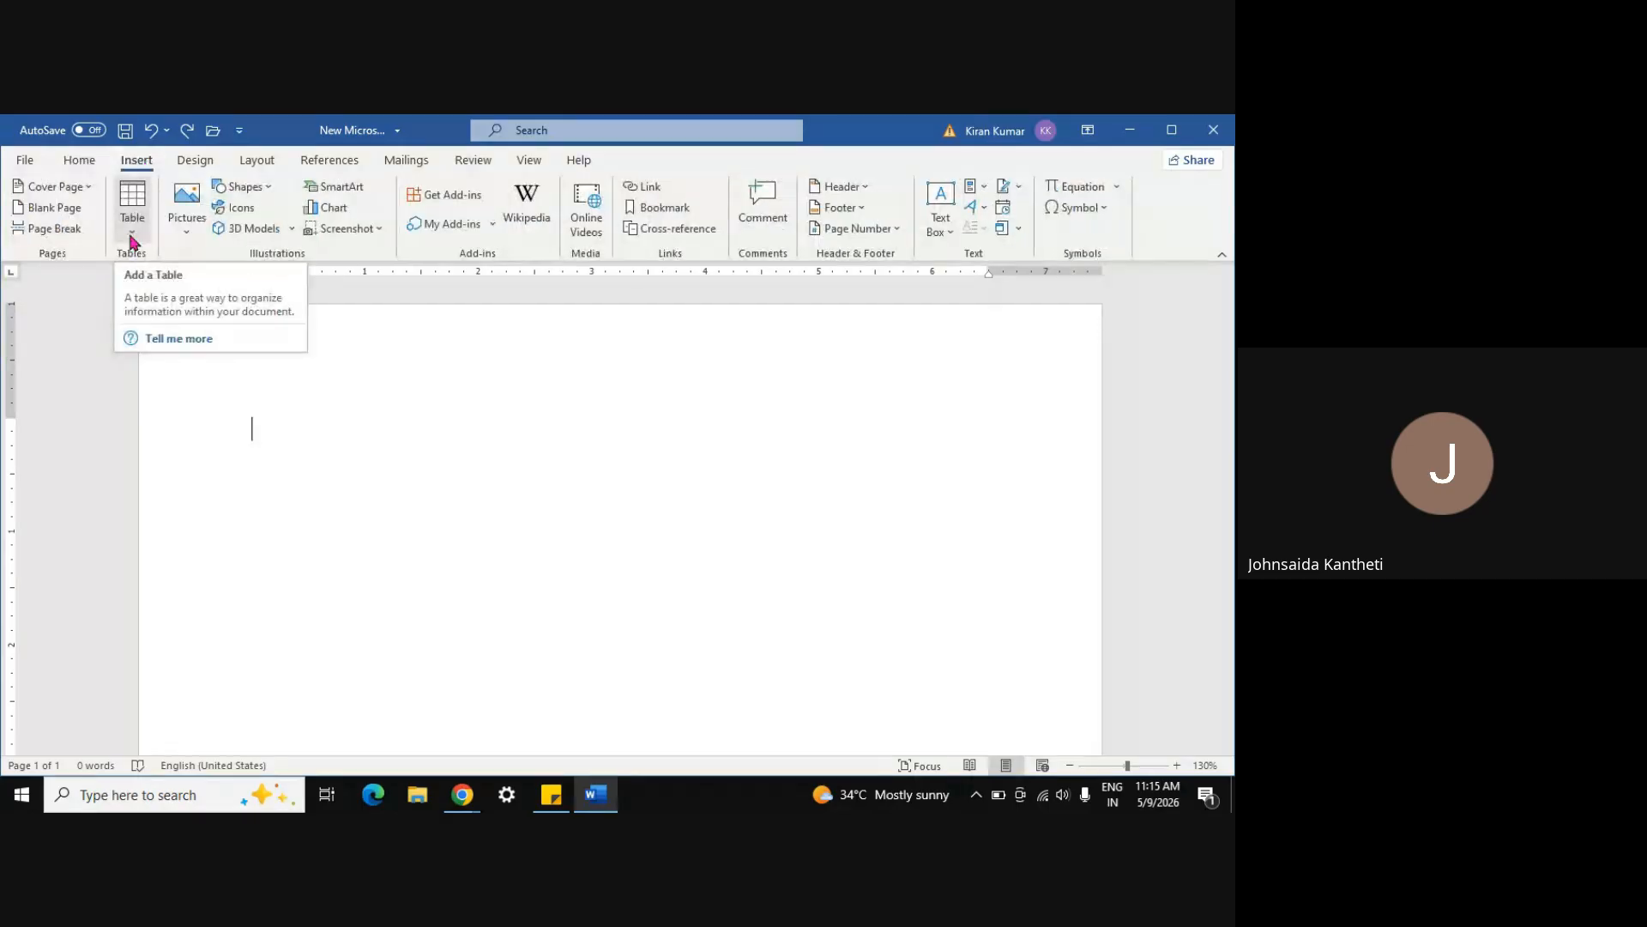
pyautogui.click(133, 237)
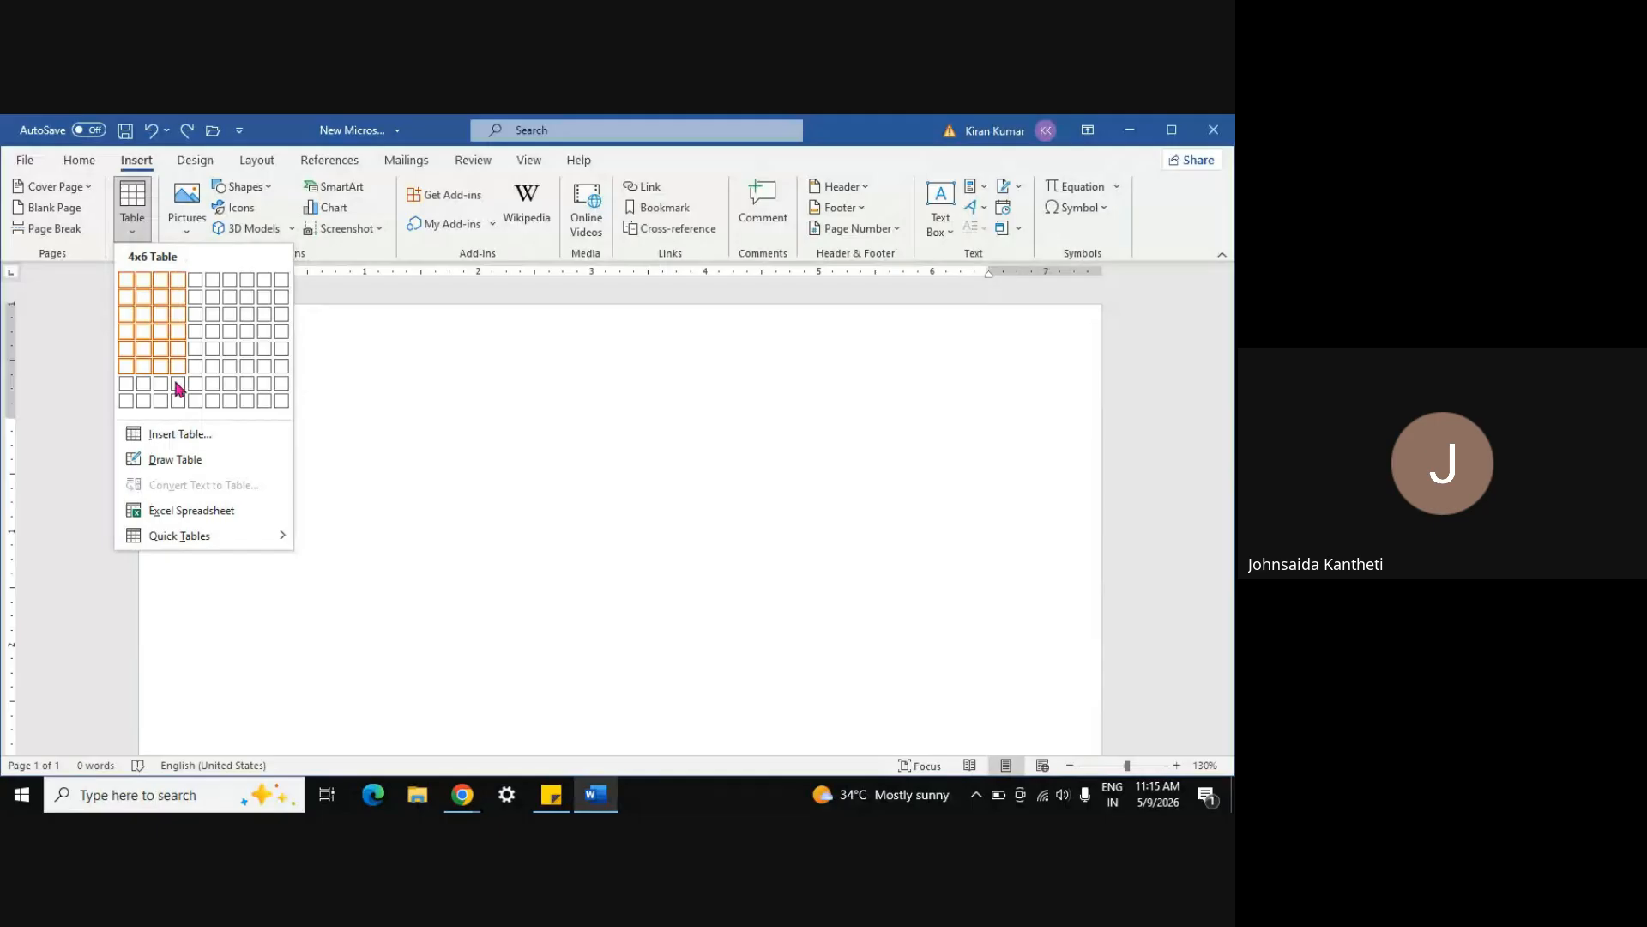
pyautogui.click(185, 461)
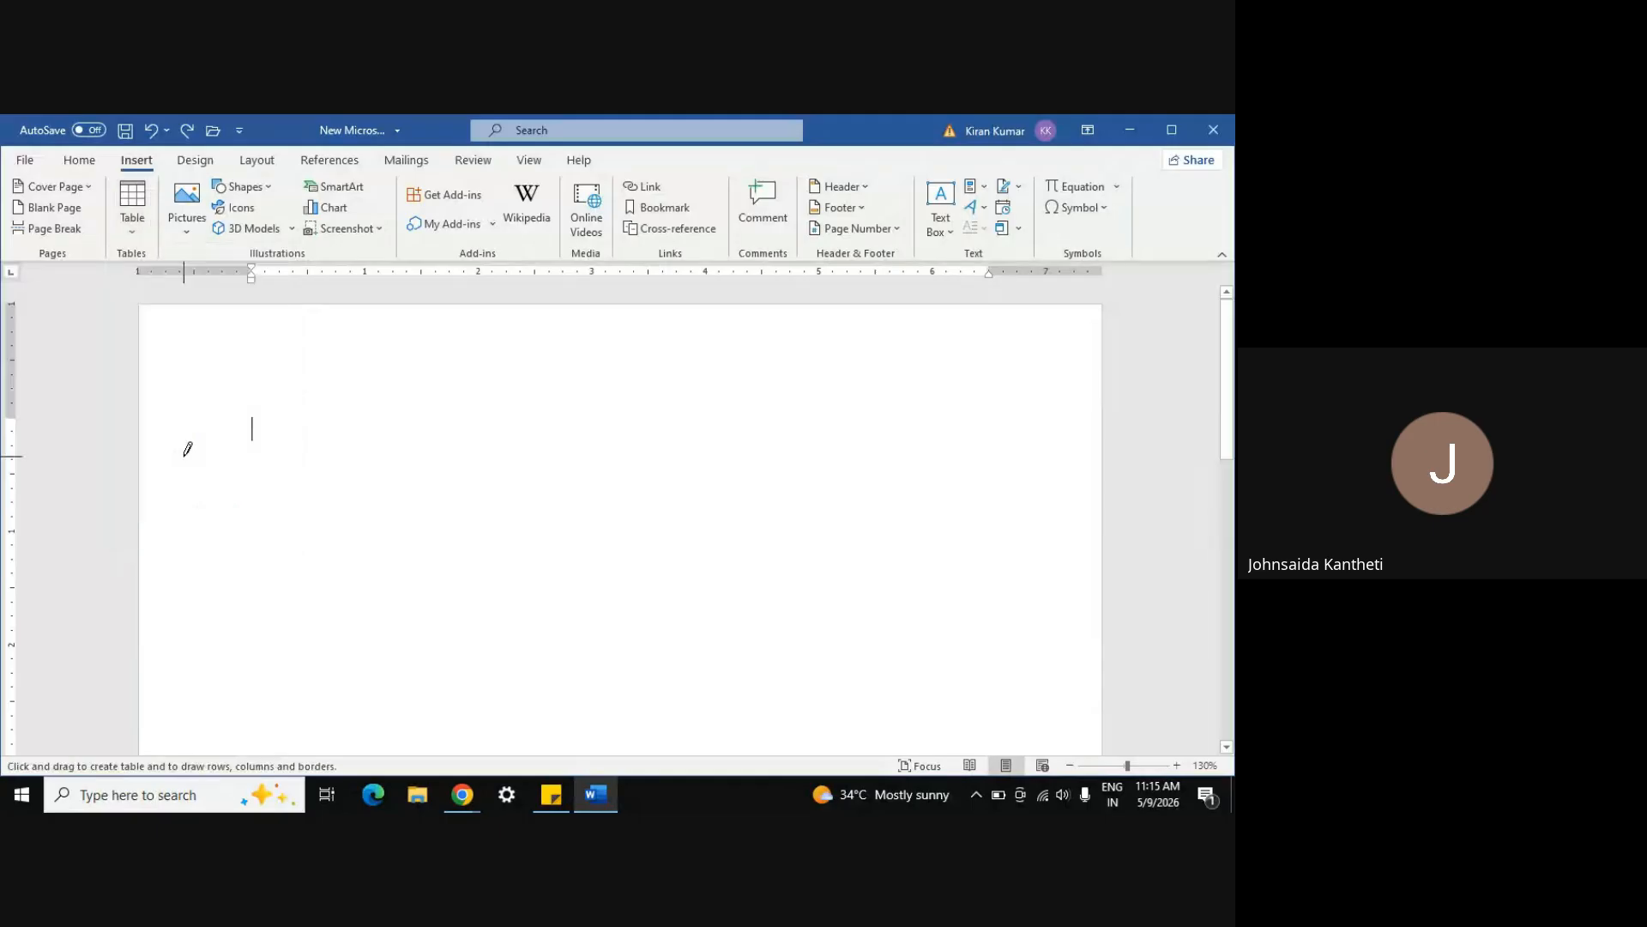
pyautogui.moveTo(263, 364)
pyautogui.mouseDown()
pyautogui.moveTo(452, 433)
pyautogui.moveTo(724, 456)
pyautogui.moveTo(849, 416)
pyautogui.moveTo(980, 428)
pyautogui.moveTo(1019, 537)
pyautogui.mouseUp()
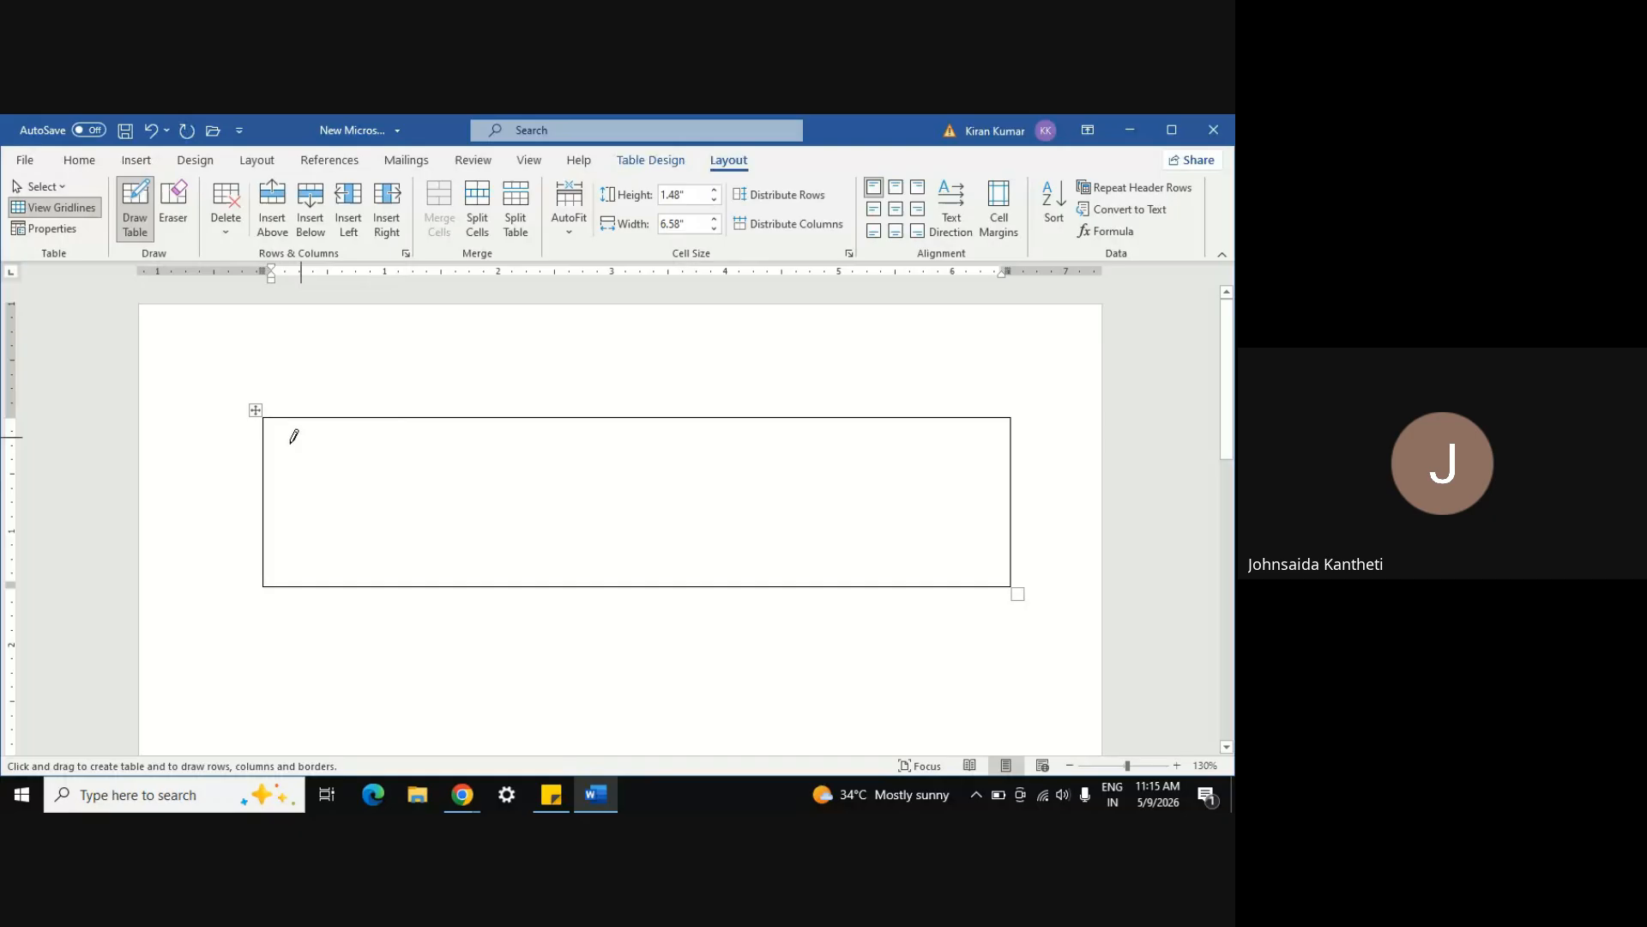
# Draw three nested boxes side by side inside the table, about 1.8 × 1.3, 1.6 × 1.5 and 1.65 × 1.2 inches
pyautogui.moveTo(284, 435); pyautogui.dragTo(486, 577)
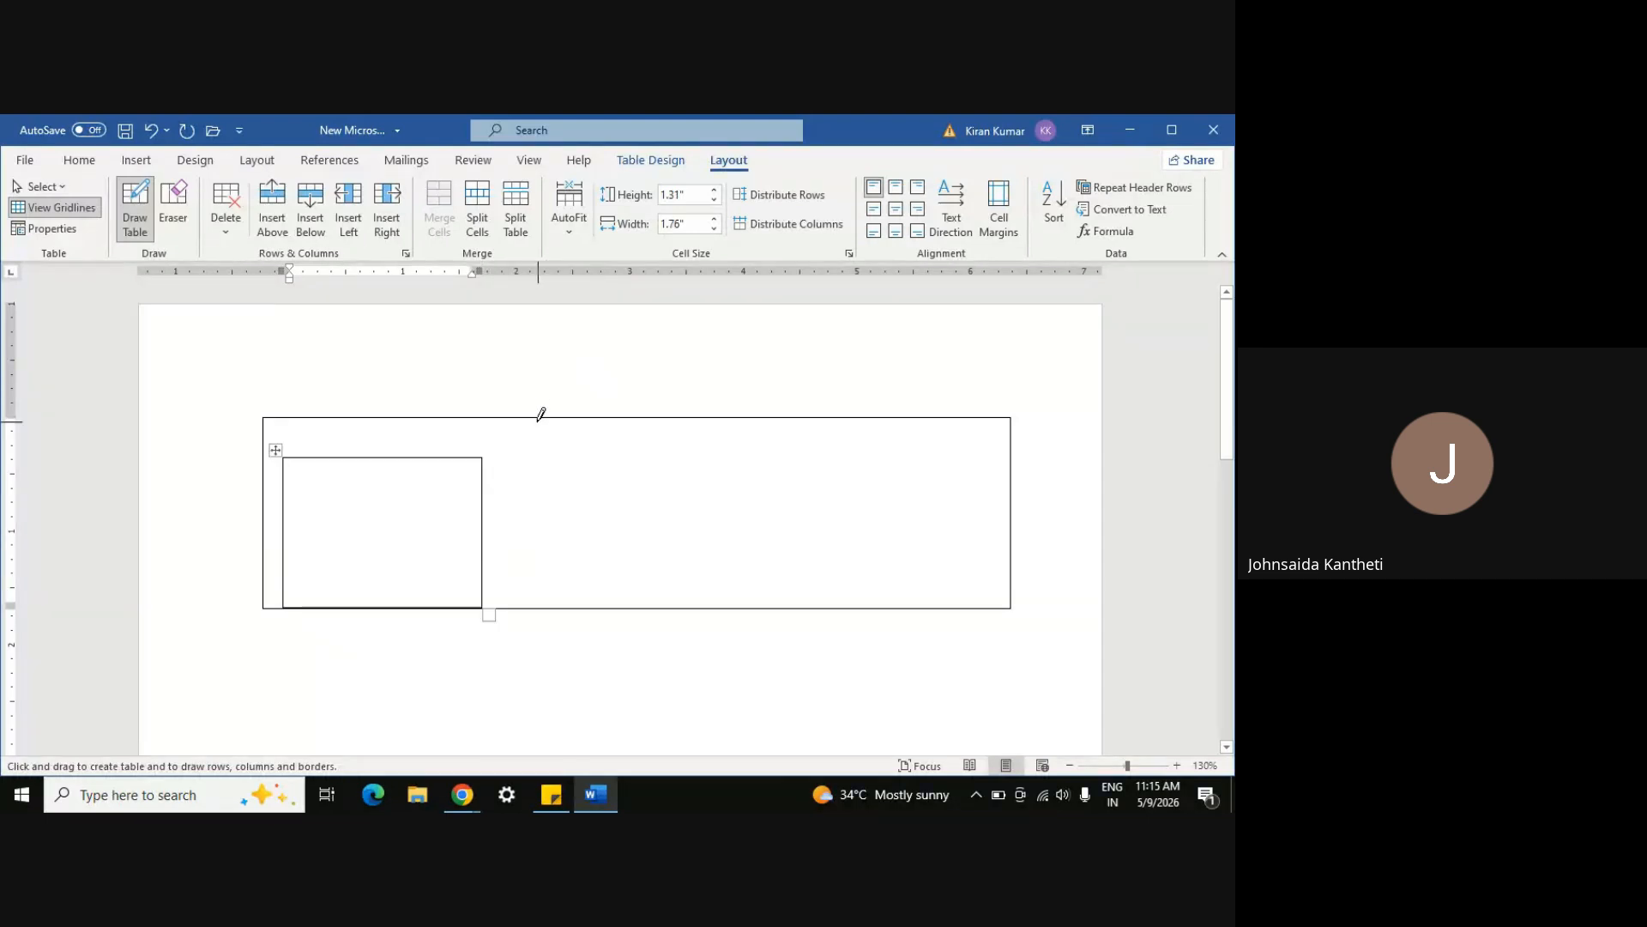
pyautogui.moveTo(537, 418)
pyautogui.mouseDown()
pyautogui.moveTo(754, 578)
pyautogui.moveTo(759, 598)
pyautogui.mouseUp()
pyautogui.moveTo(529, 419)
pyautogui.mouseDown()
pyautogui.moveTo(678, 586)
pyautogui.moveTo(708, 593)
pyautogui.mouseUp()
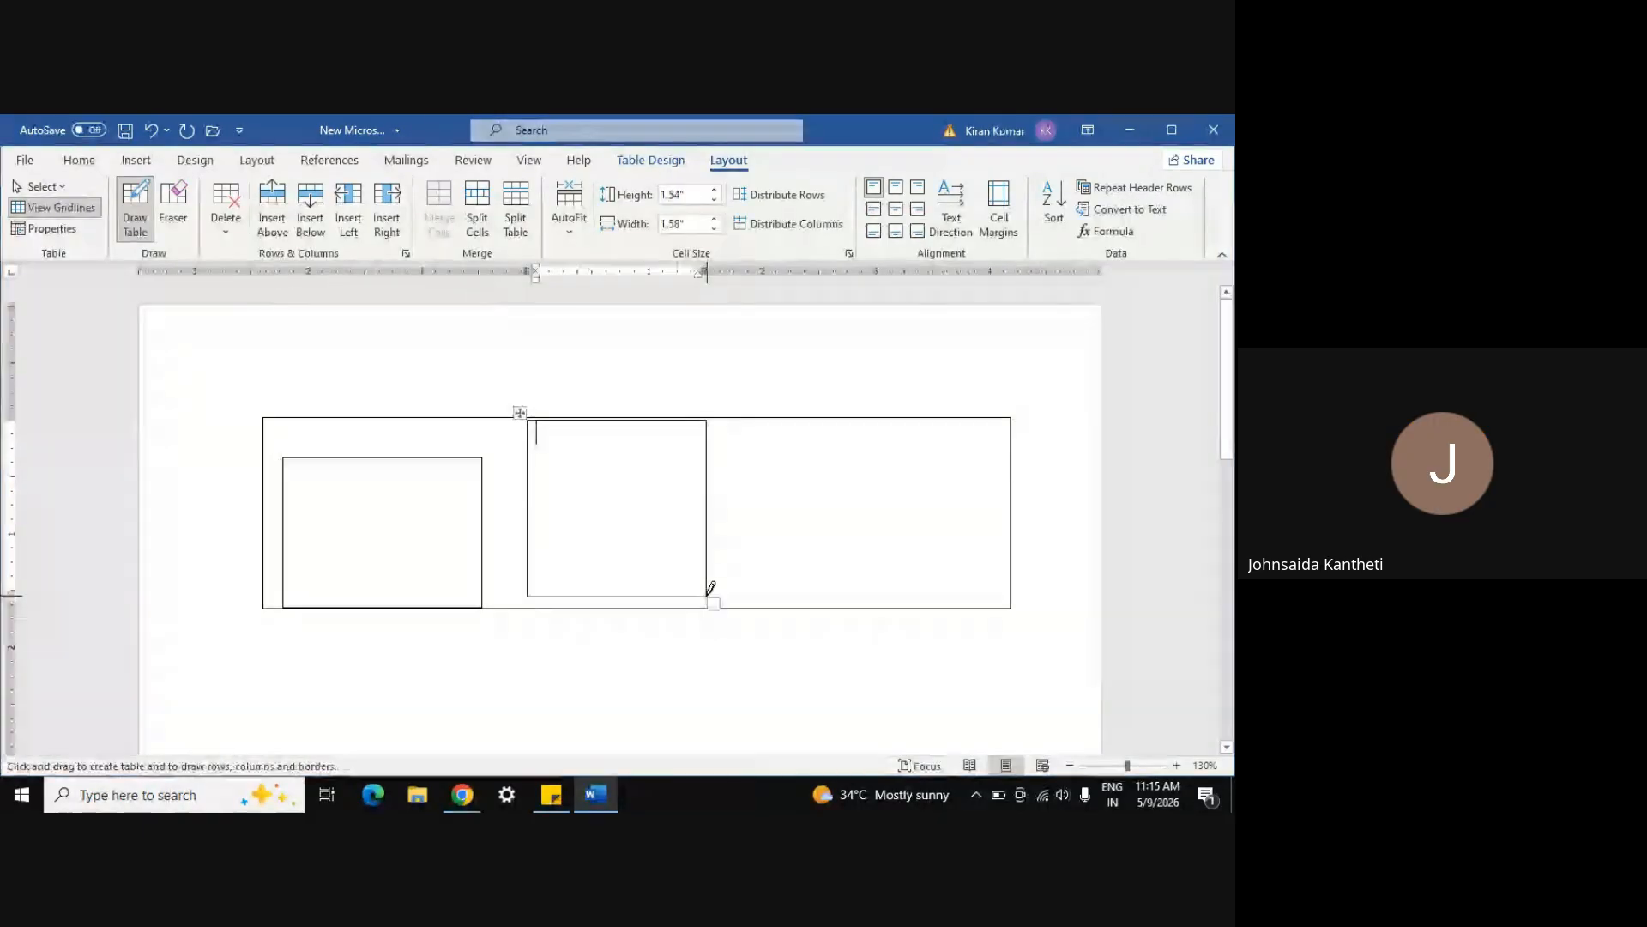
pyautogui.moveTo(794, 429); pyautogui.dragTo(979, 568)
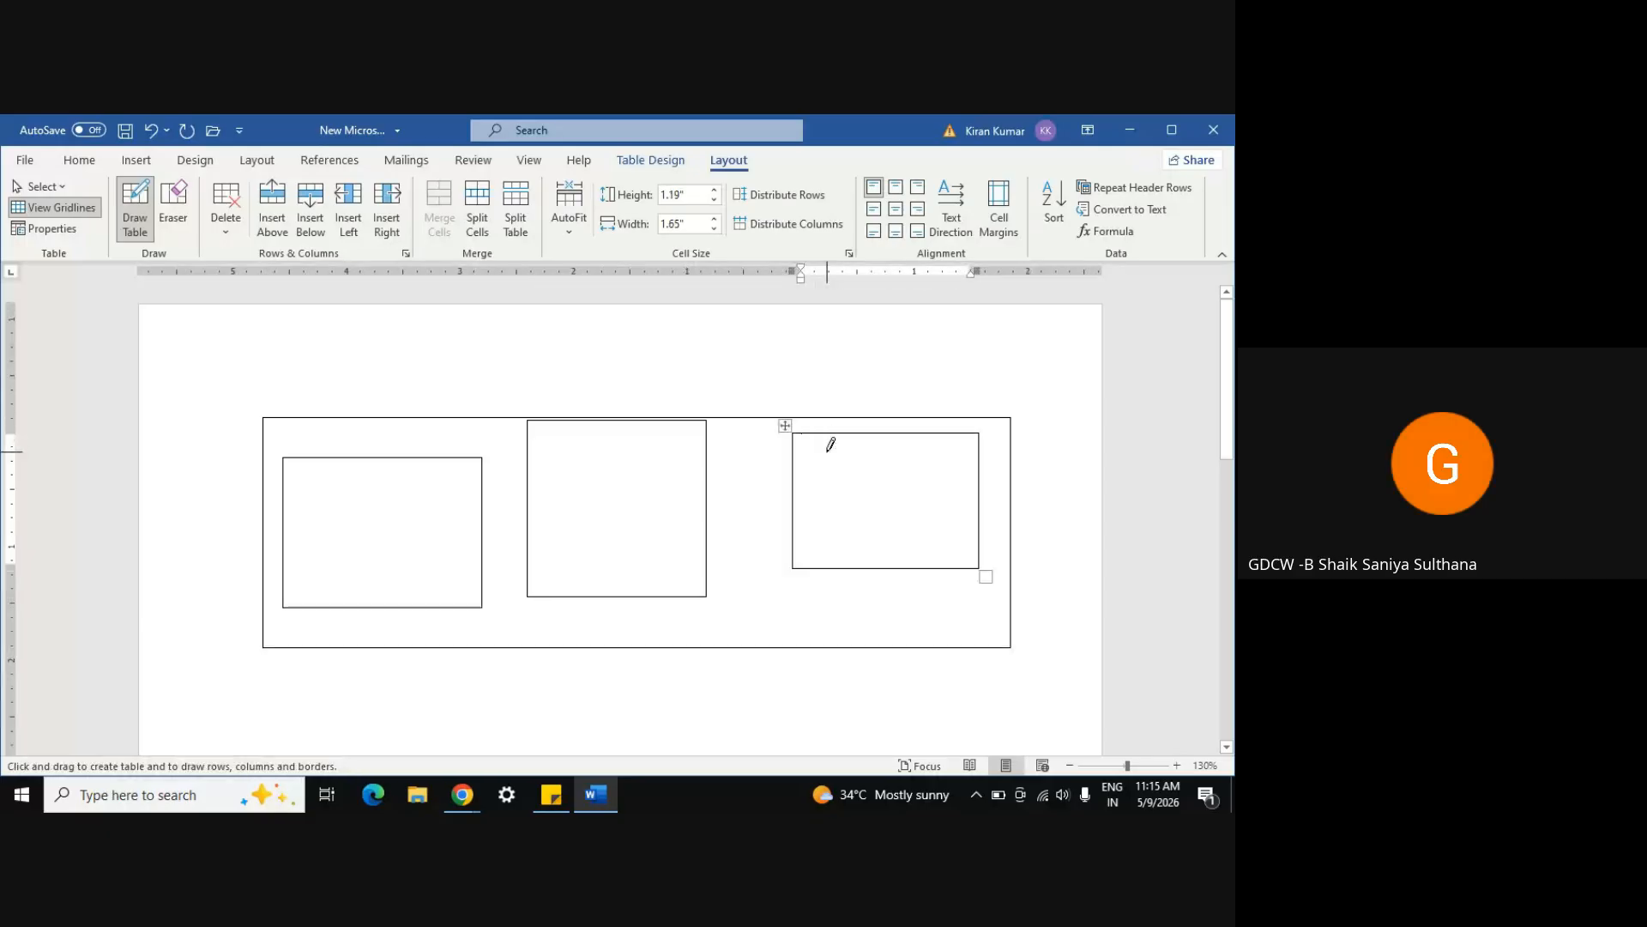
# Draw a smaller box inside each of the three nested boxes, the right one about 1 × 0.7 and the left about 1.2 × 0.6 inches
pyautogui.moveTo(828, 448); pyautogui.dragTo(934, 519)
pyautogui.moveTo(941, 530); pyautogui.dragTo(941, 532)
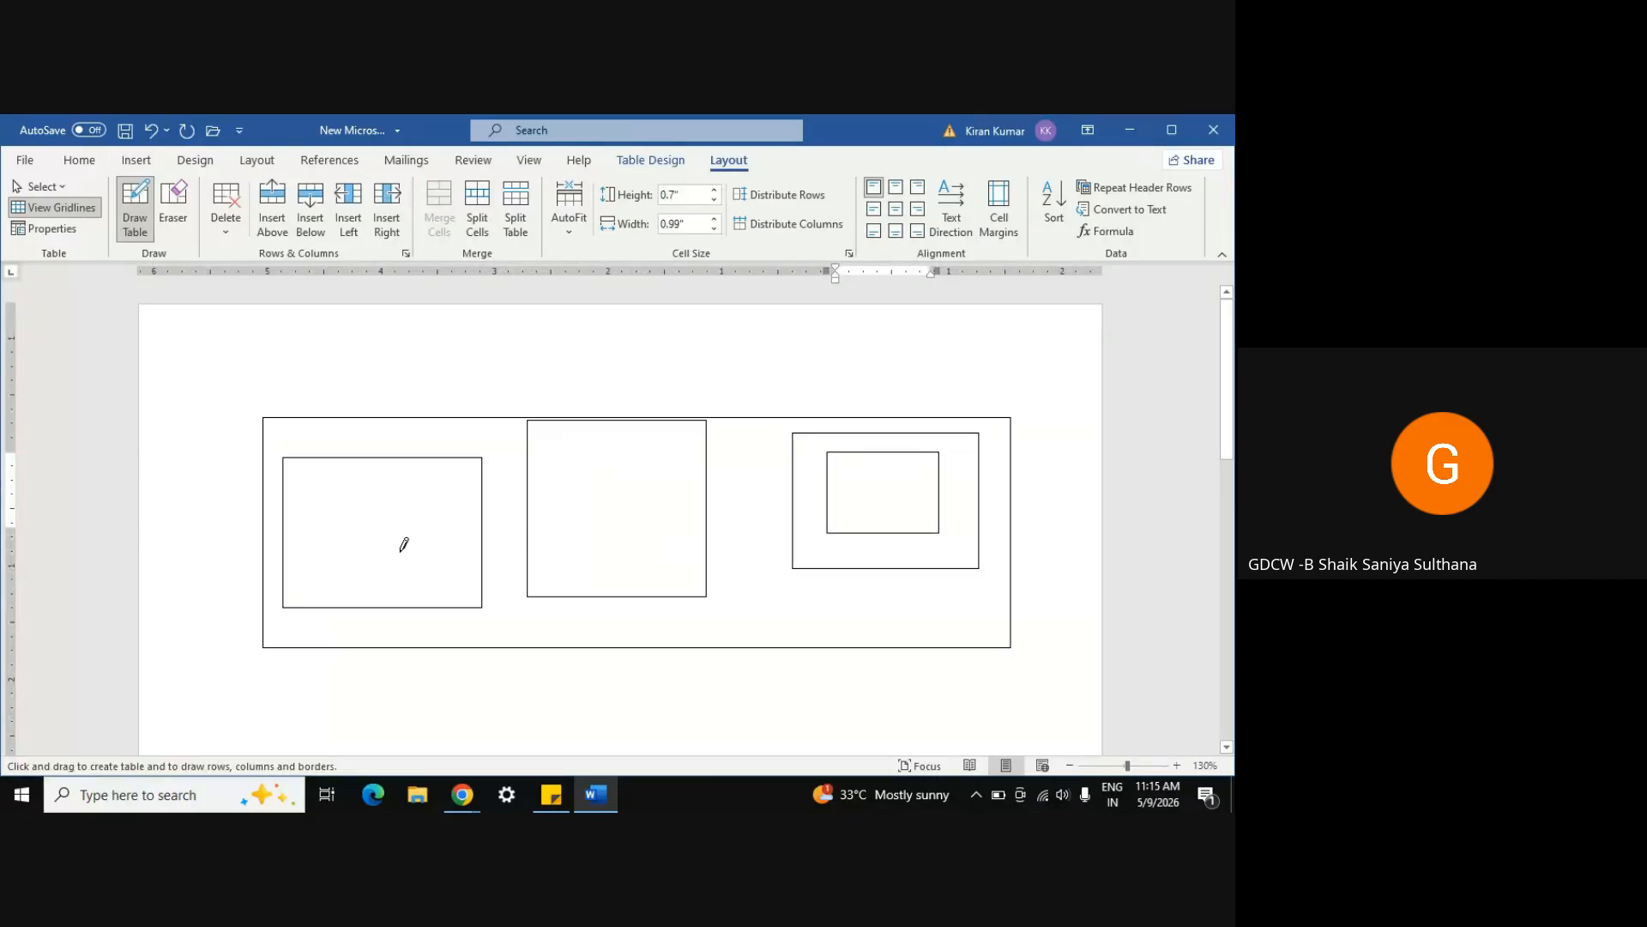
pyautogui.moveTo(310, 496)
pyautogui.mouseDown()
pyautogui.moveTo(449, 554)
pyautogui.moveTo(449, 570)
pyautogui.mouseUp()
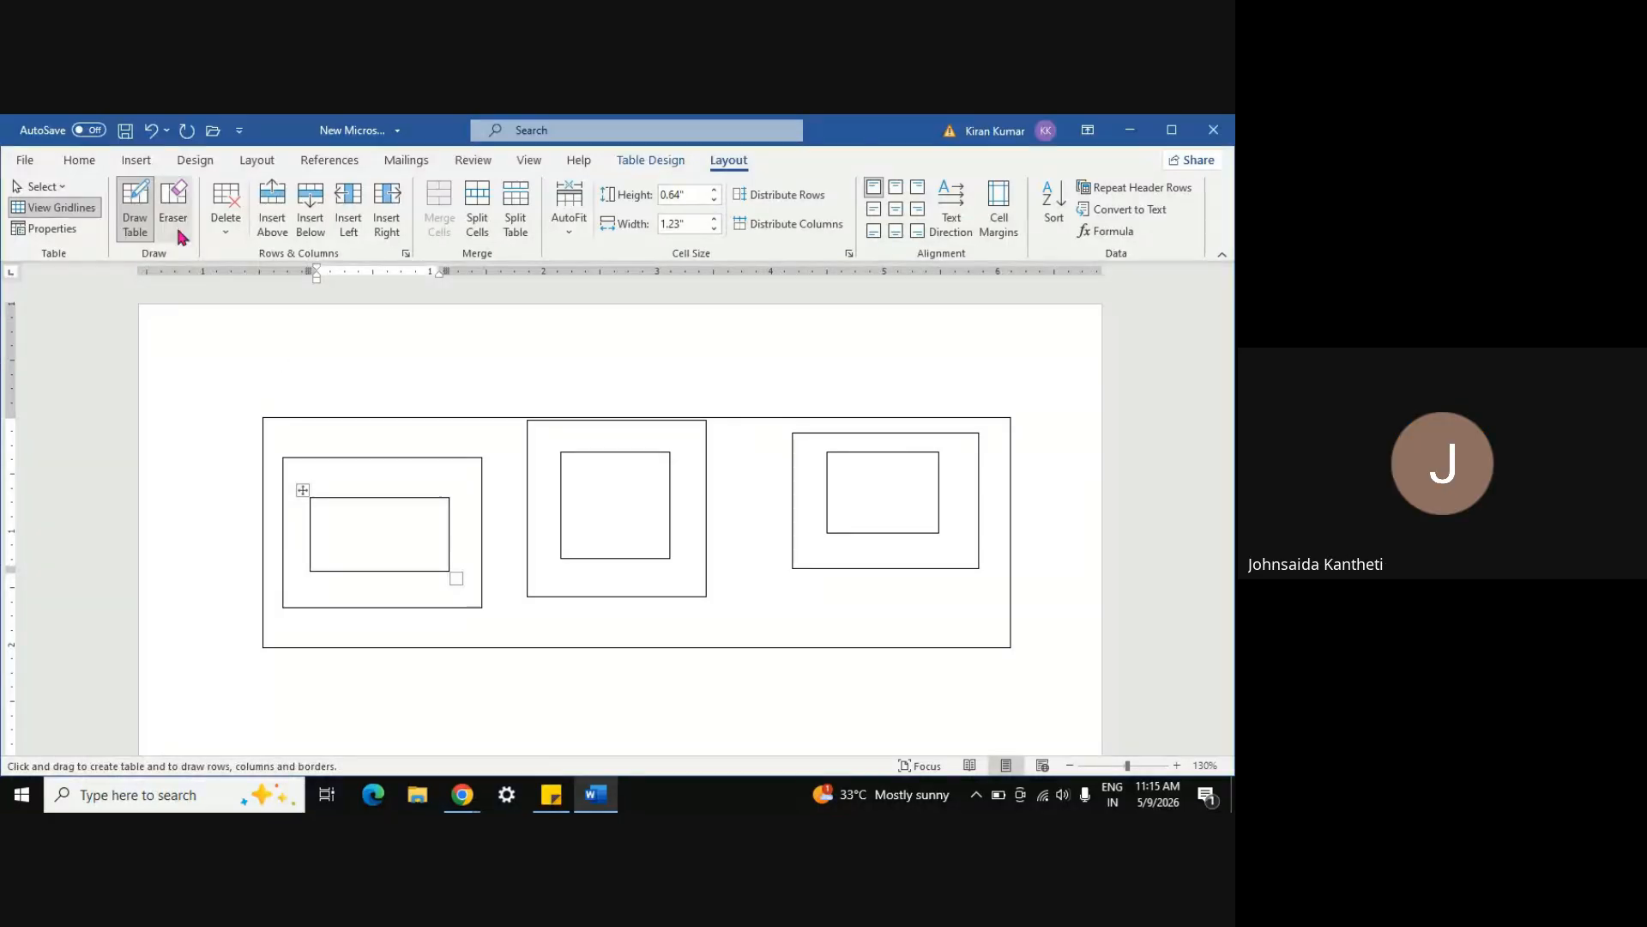
# Insert a table of 5 columns and 2 rows inside the innermost box on the left, with fixed column width Auto
pyautogui.click(79, 161)
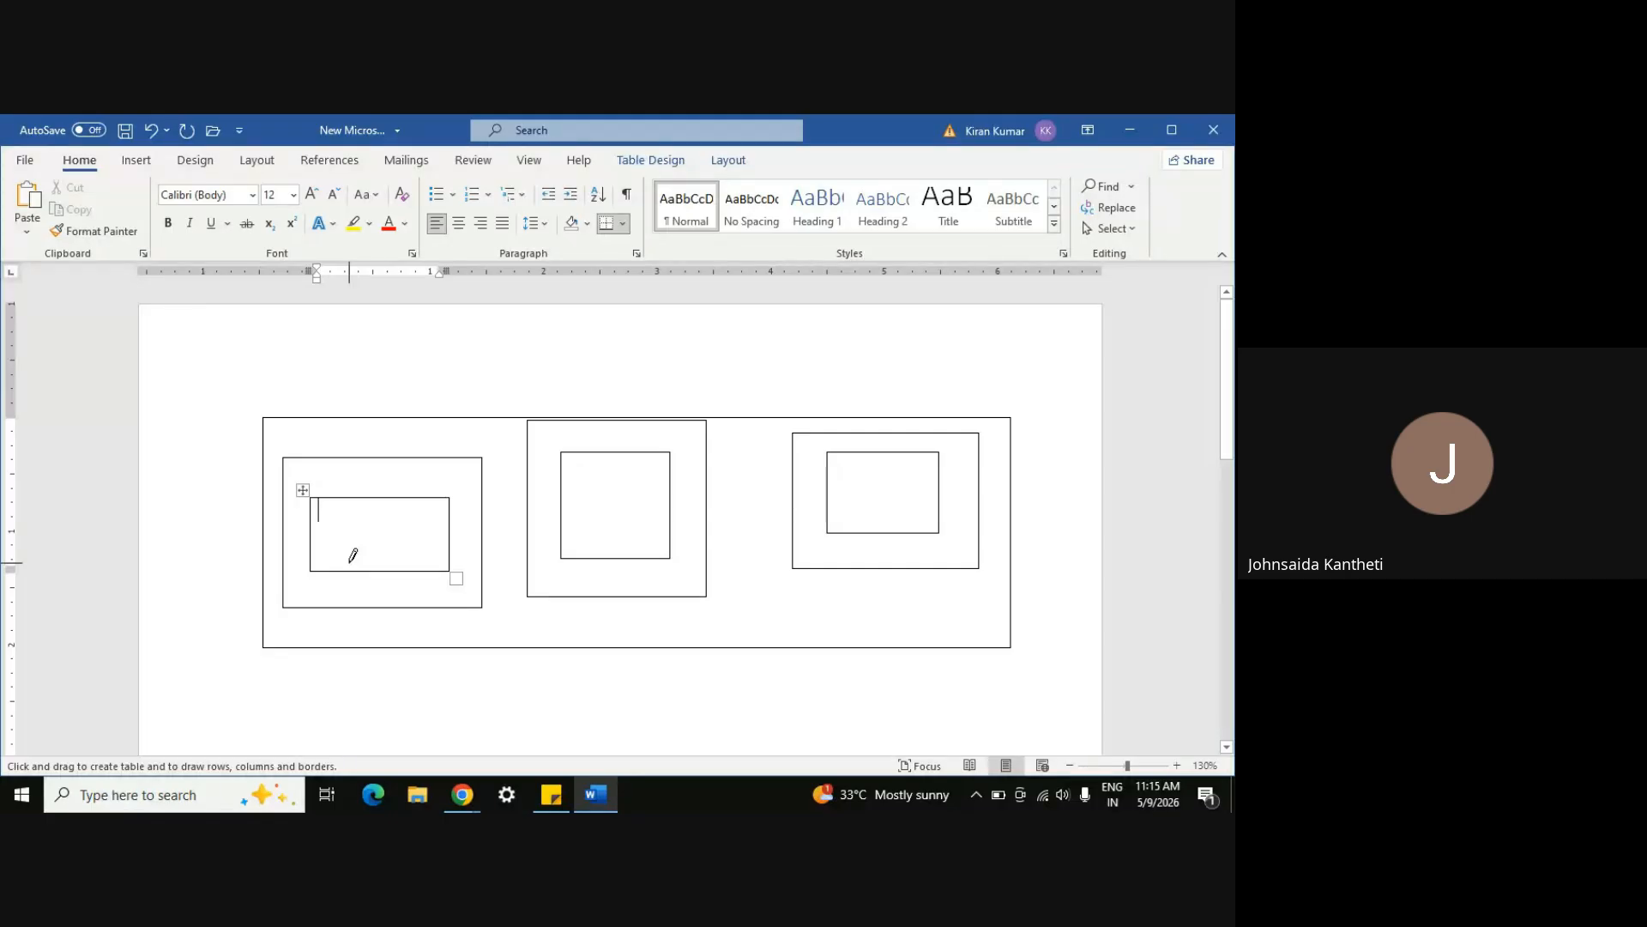
pyautogui.click(135, 161)
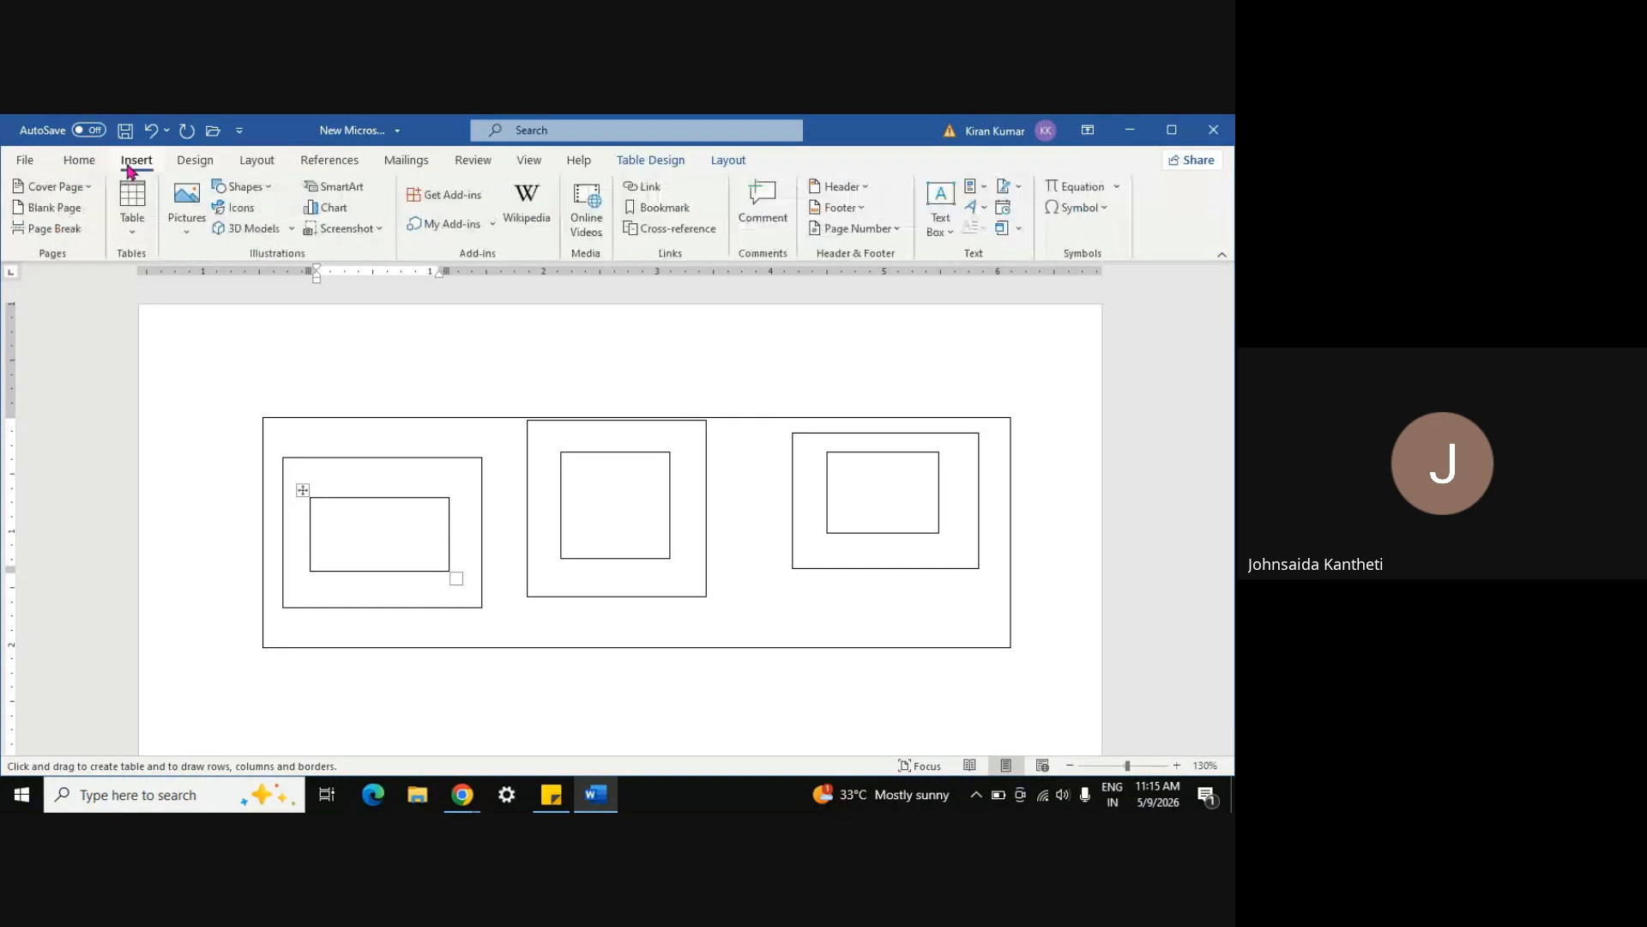
pyautogui.click(141, 233)
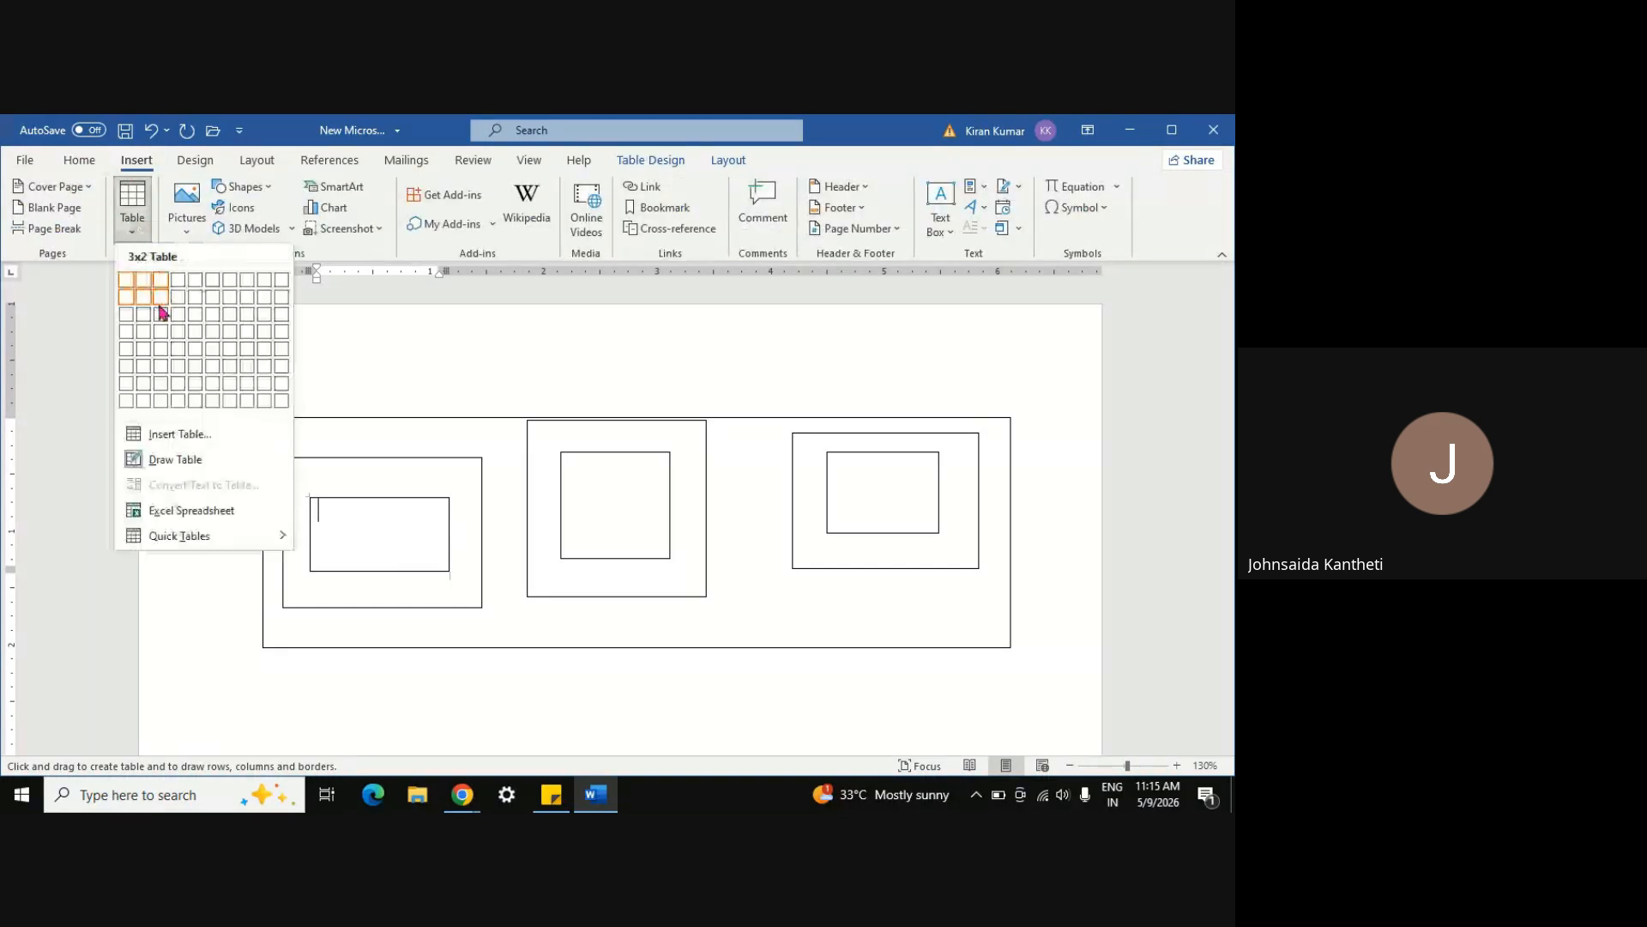
pyautogui.click(204, 436)
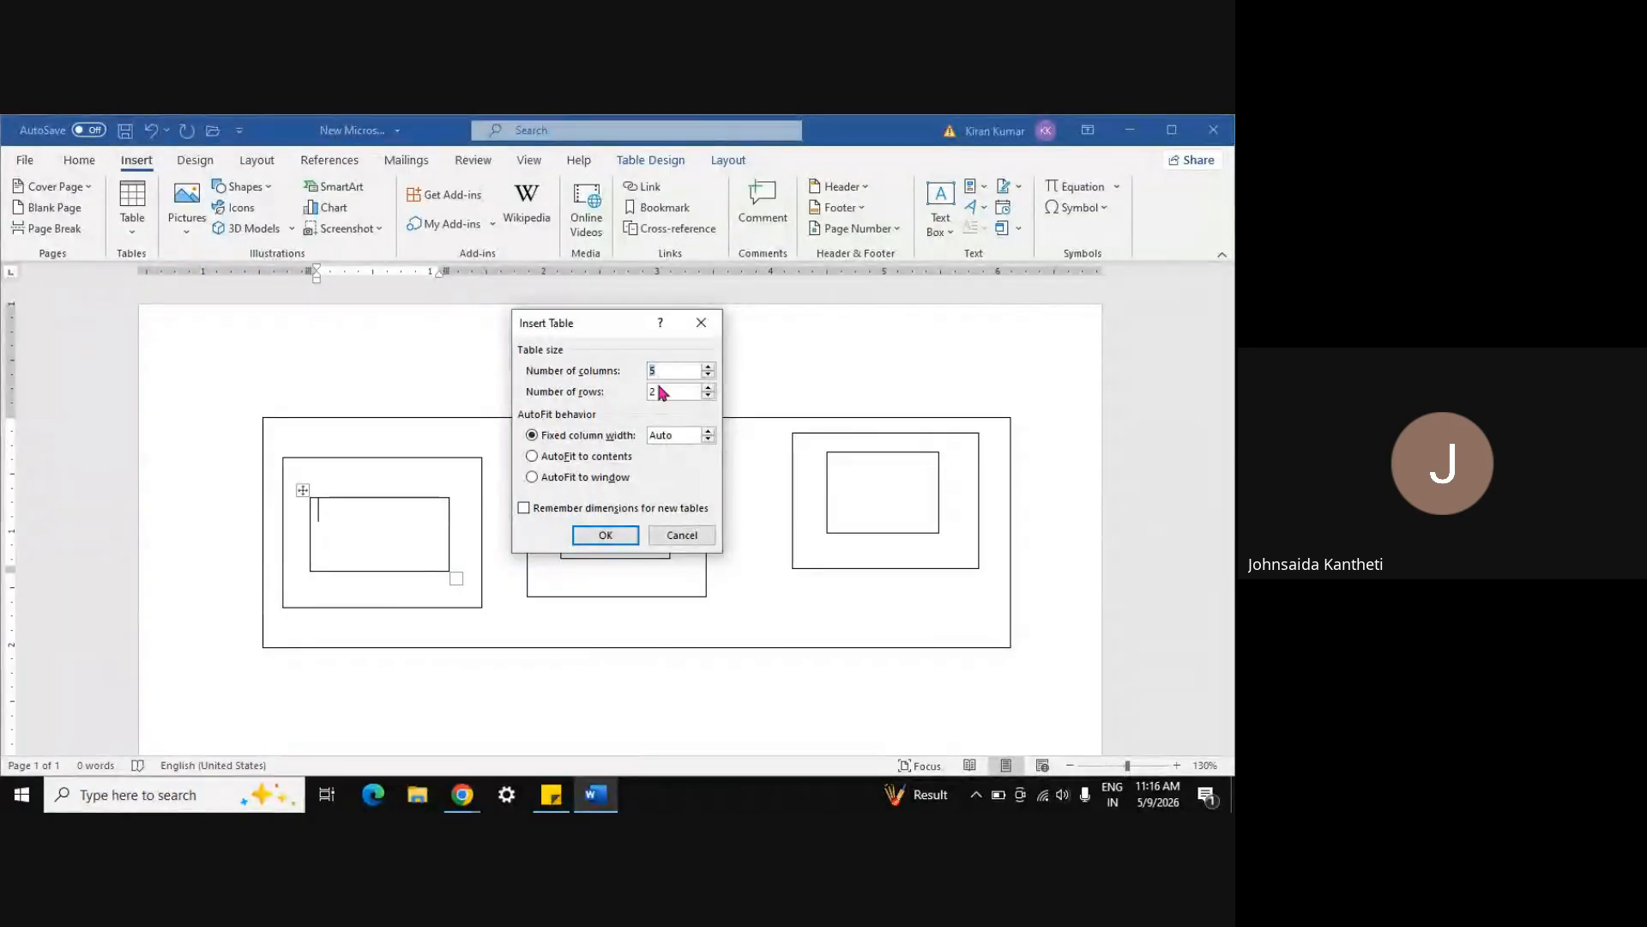
pyautogui.click(603, 535)
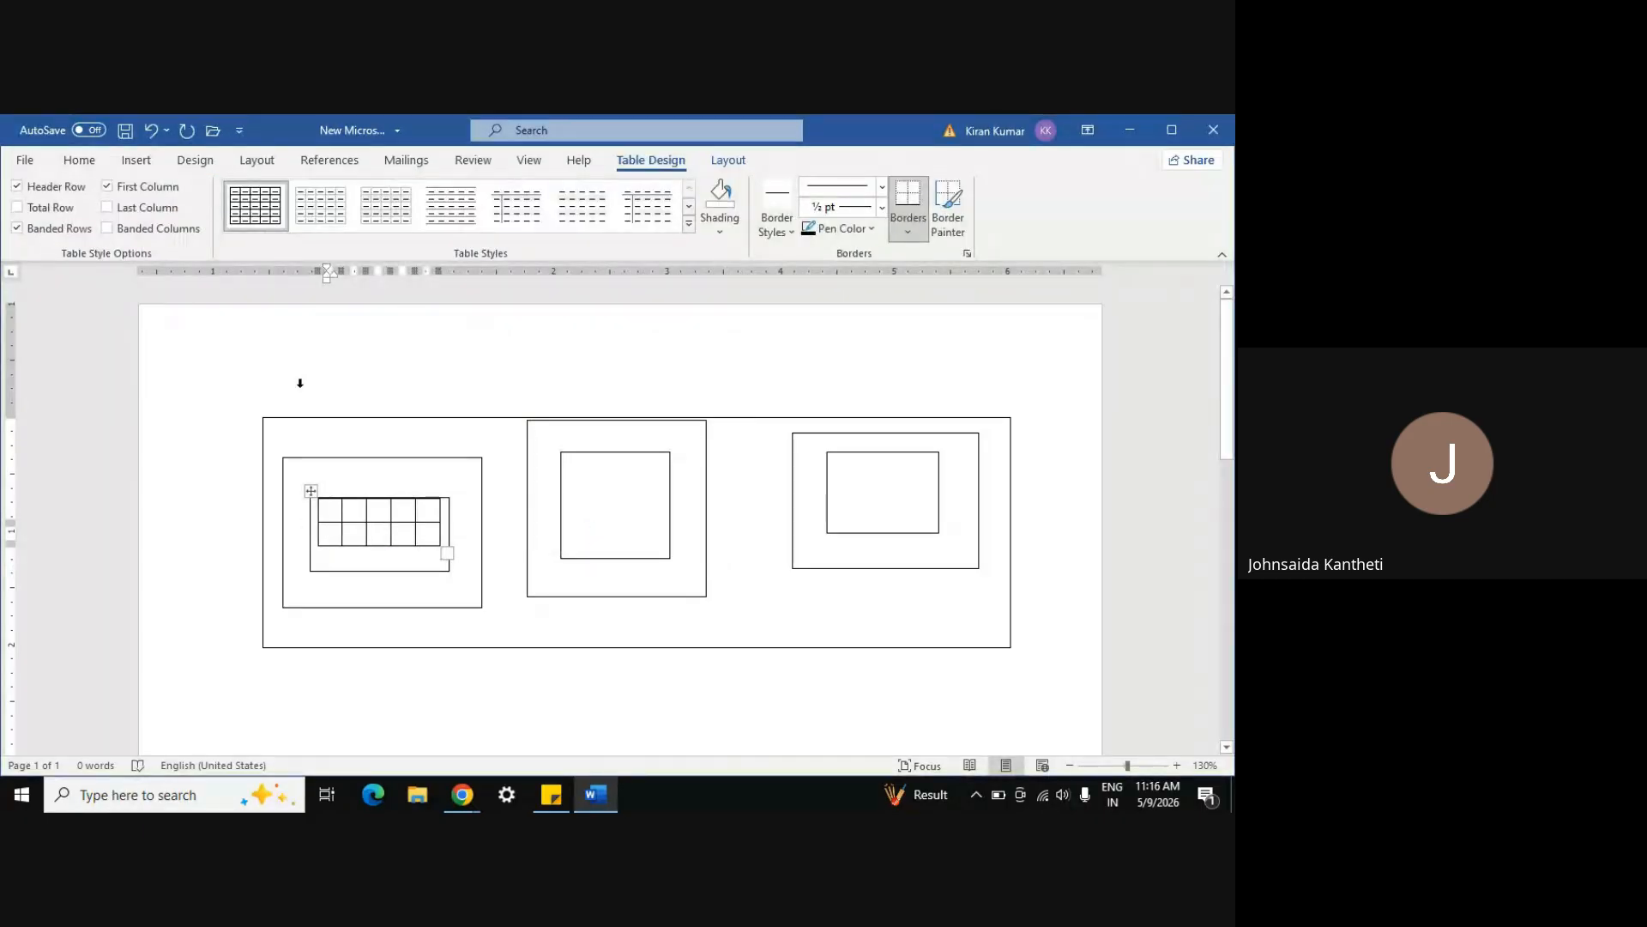
# Insert another table of 5 columns and 2 rows directly below the drawn table
pyautogui.click(278, 681)
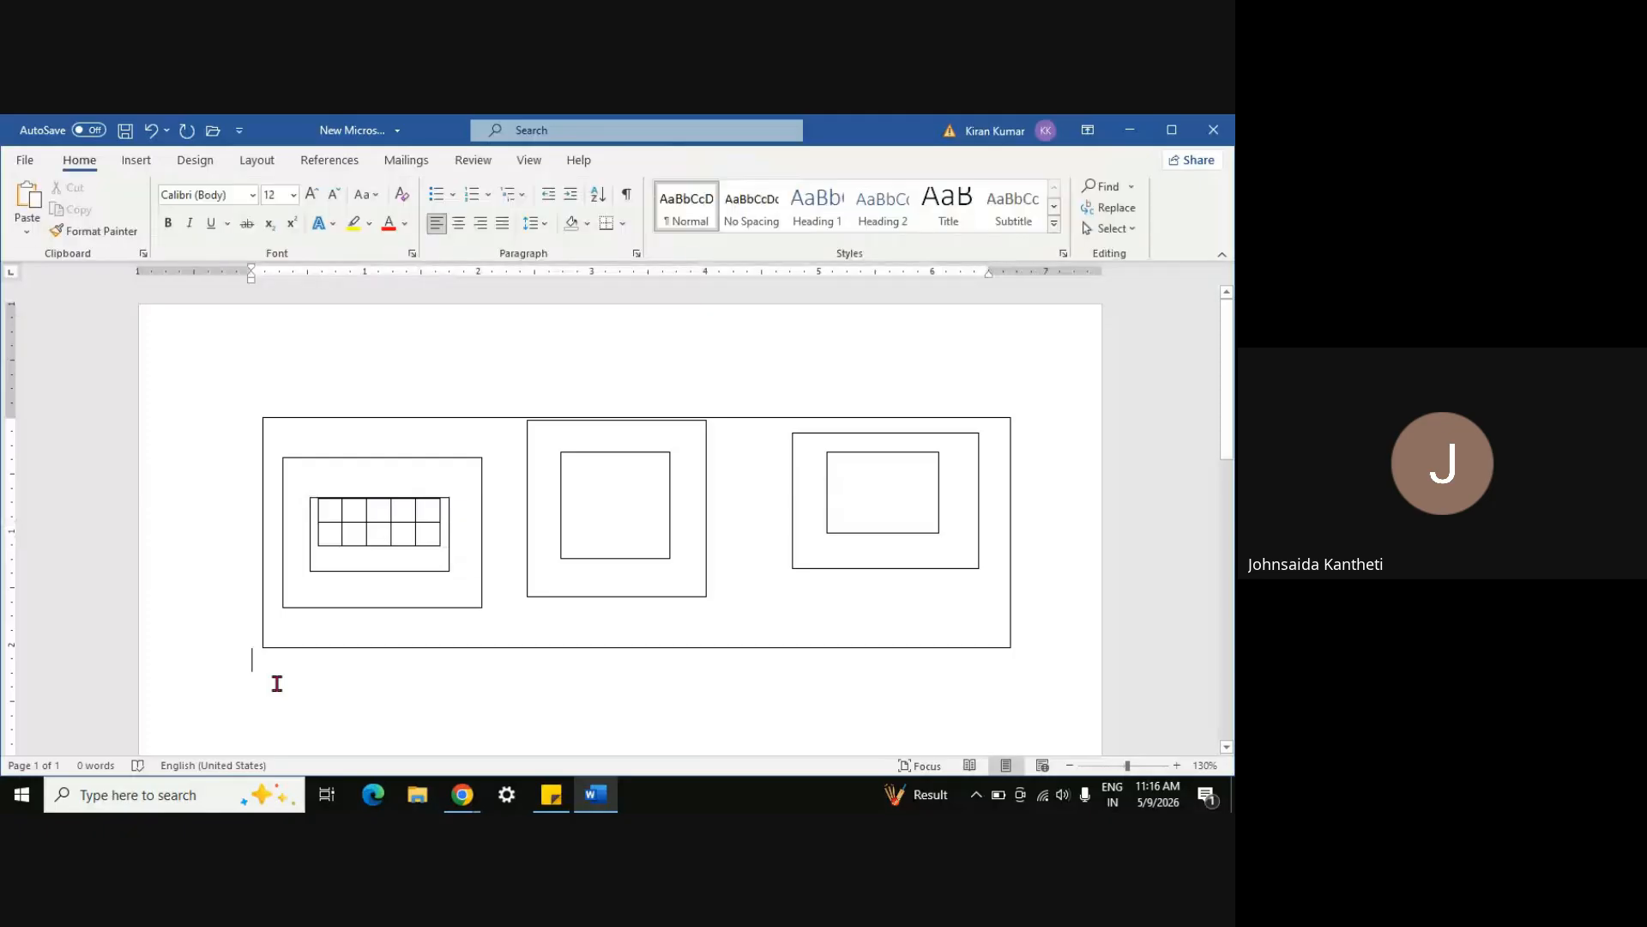
pyautogui.click(136, 161)
pyautogui.click(133, 229)
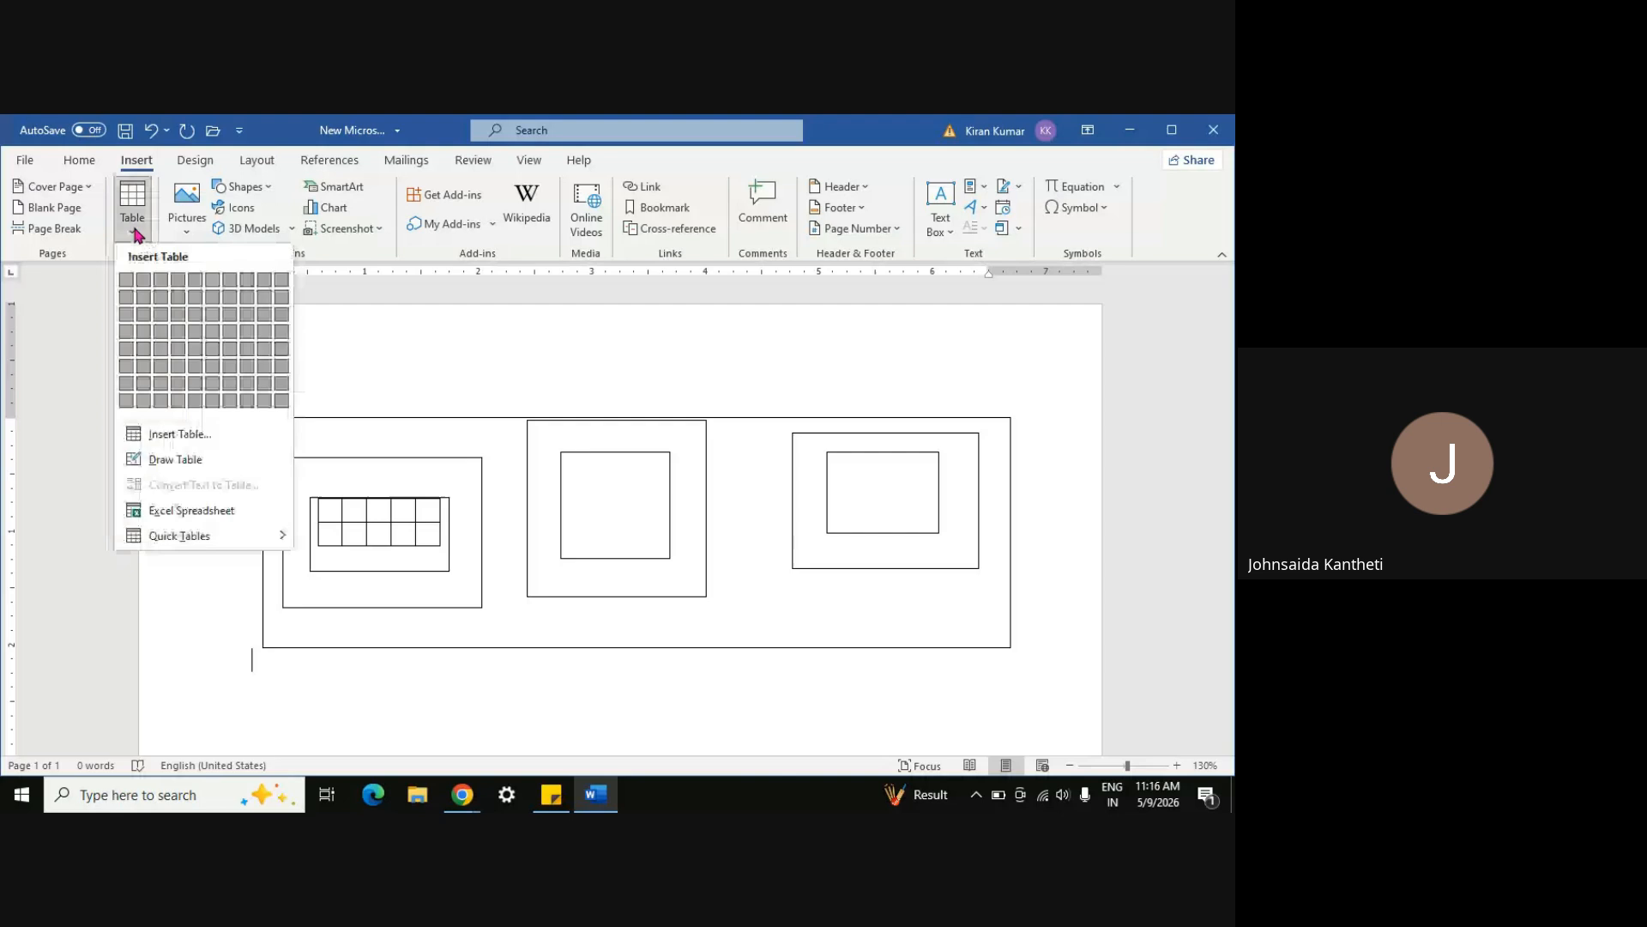
pyautogui.click(180, 434)
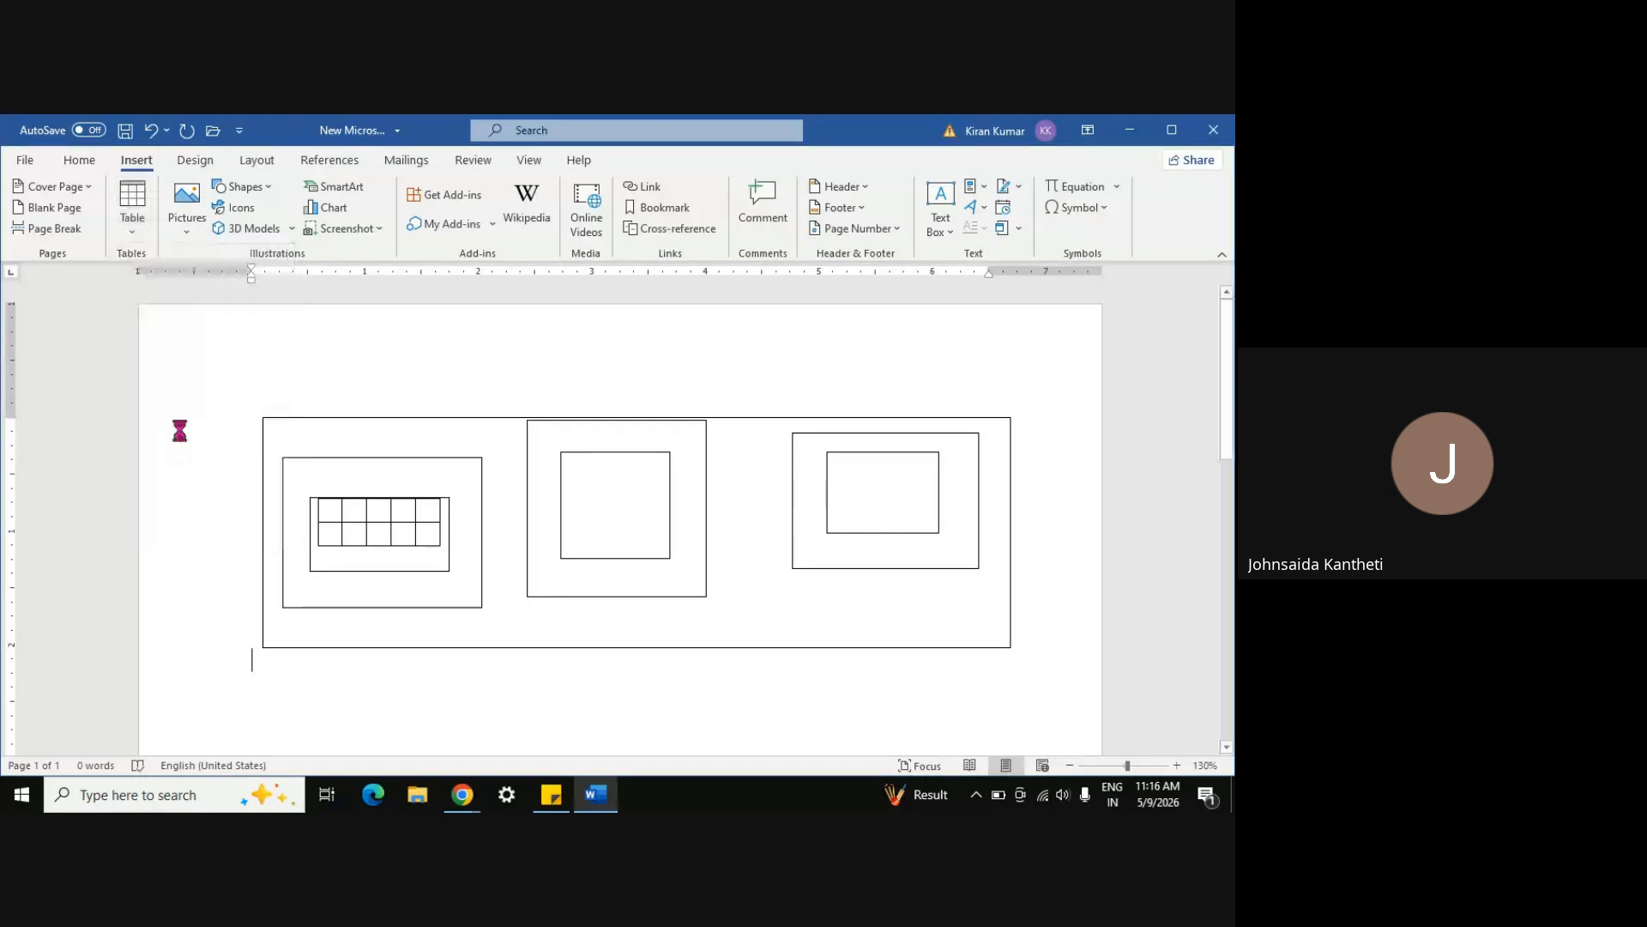
pyautogui.click(600, 539)
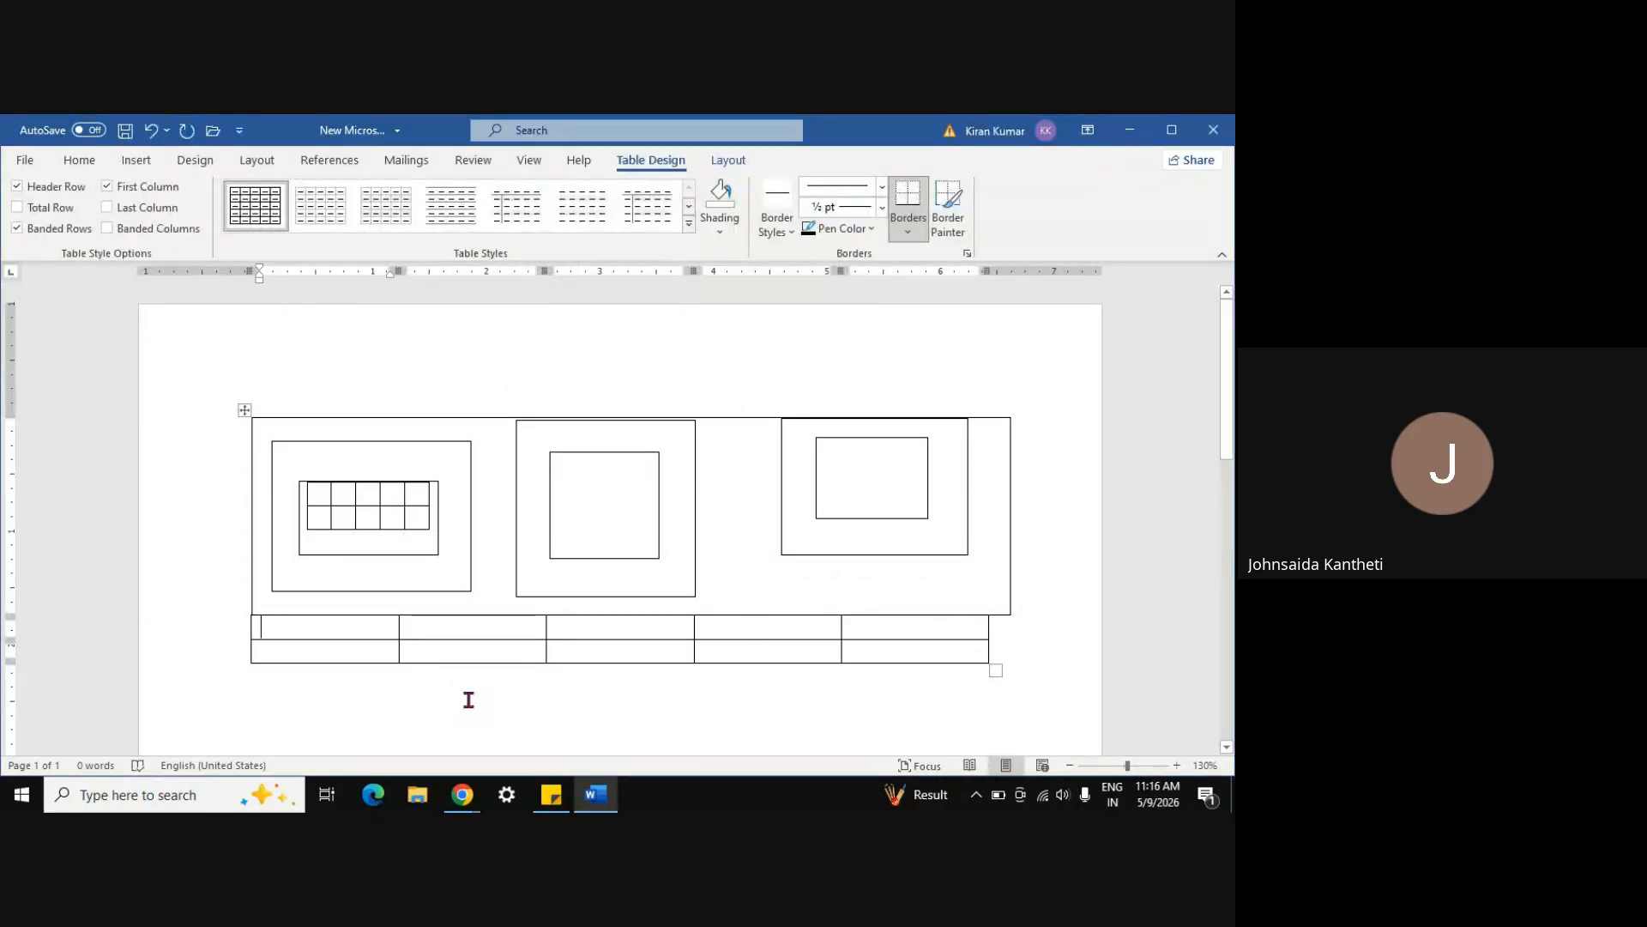
# Add a row beneath the drawn table's large cell and undo the addition
pyautogui.click(1042, 610)
pyautogui.press('Return')
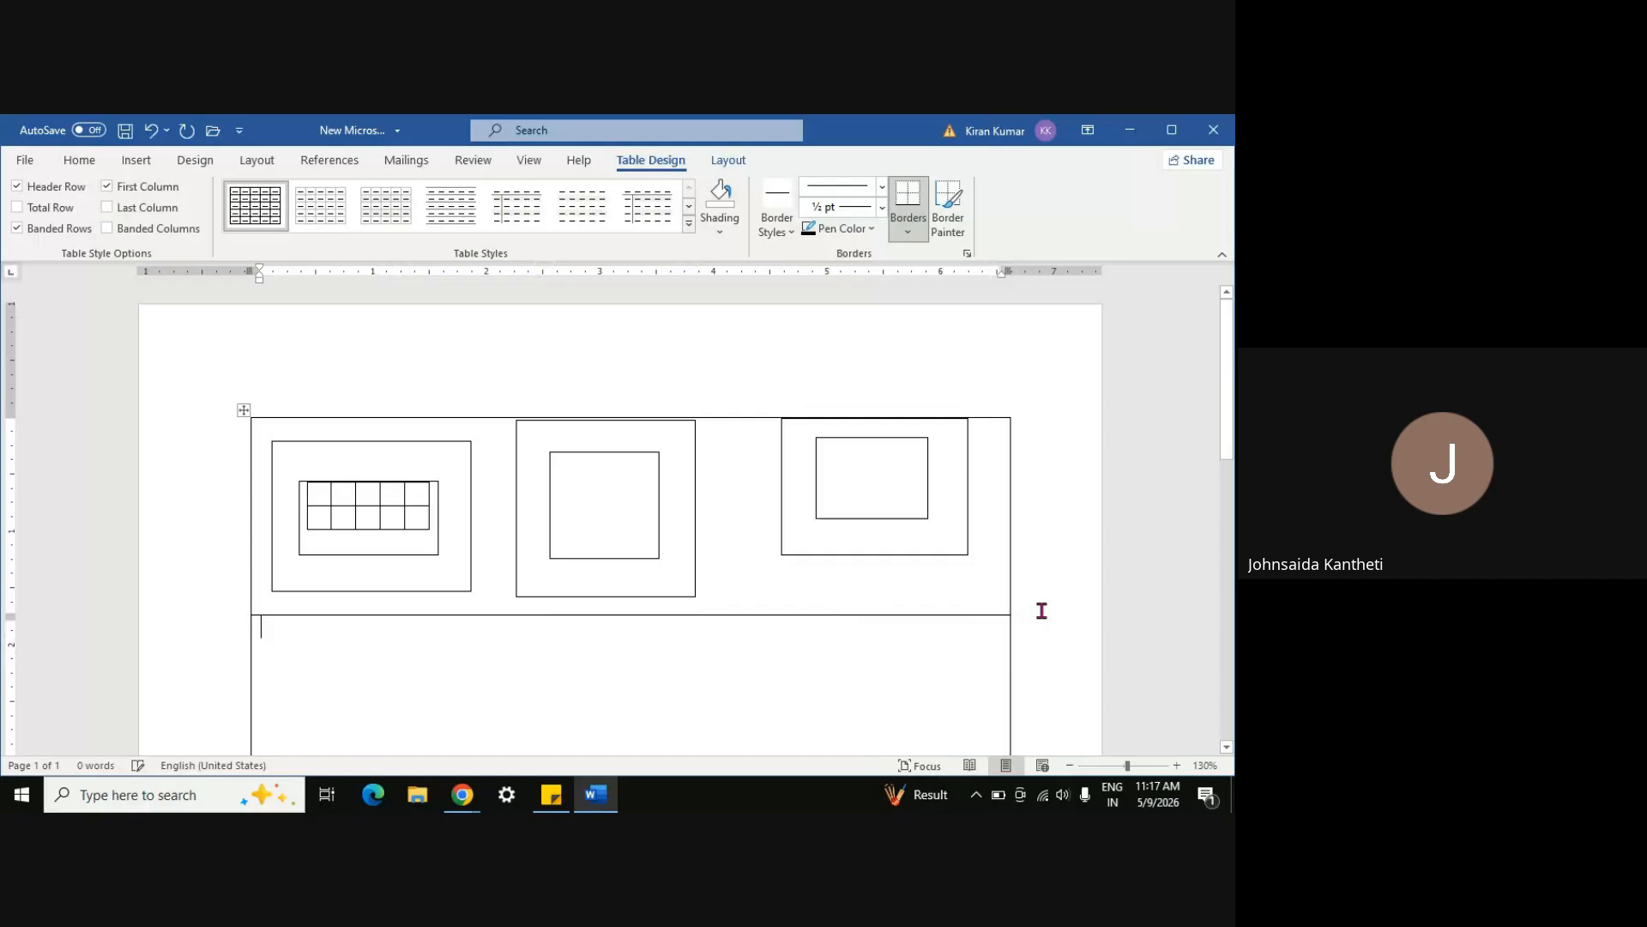
pyautogui.hotkey('ctrl', 'z')
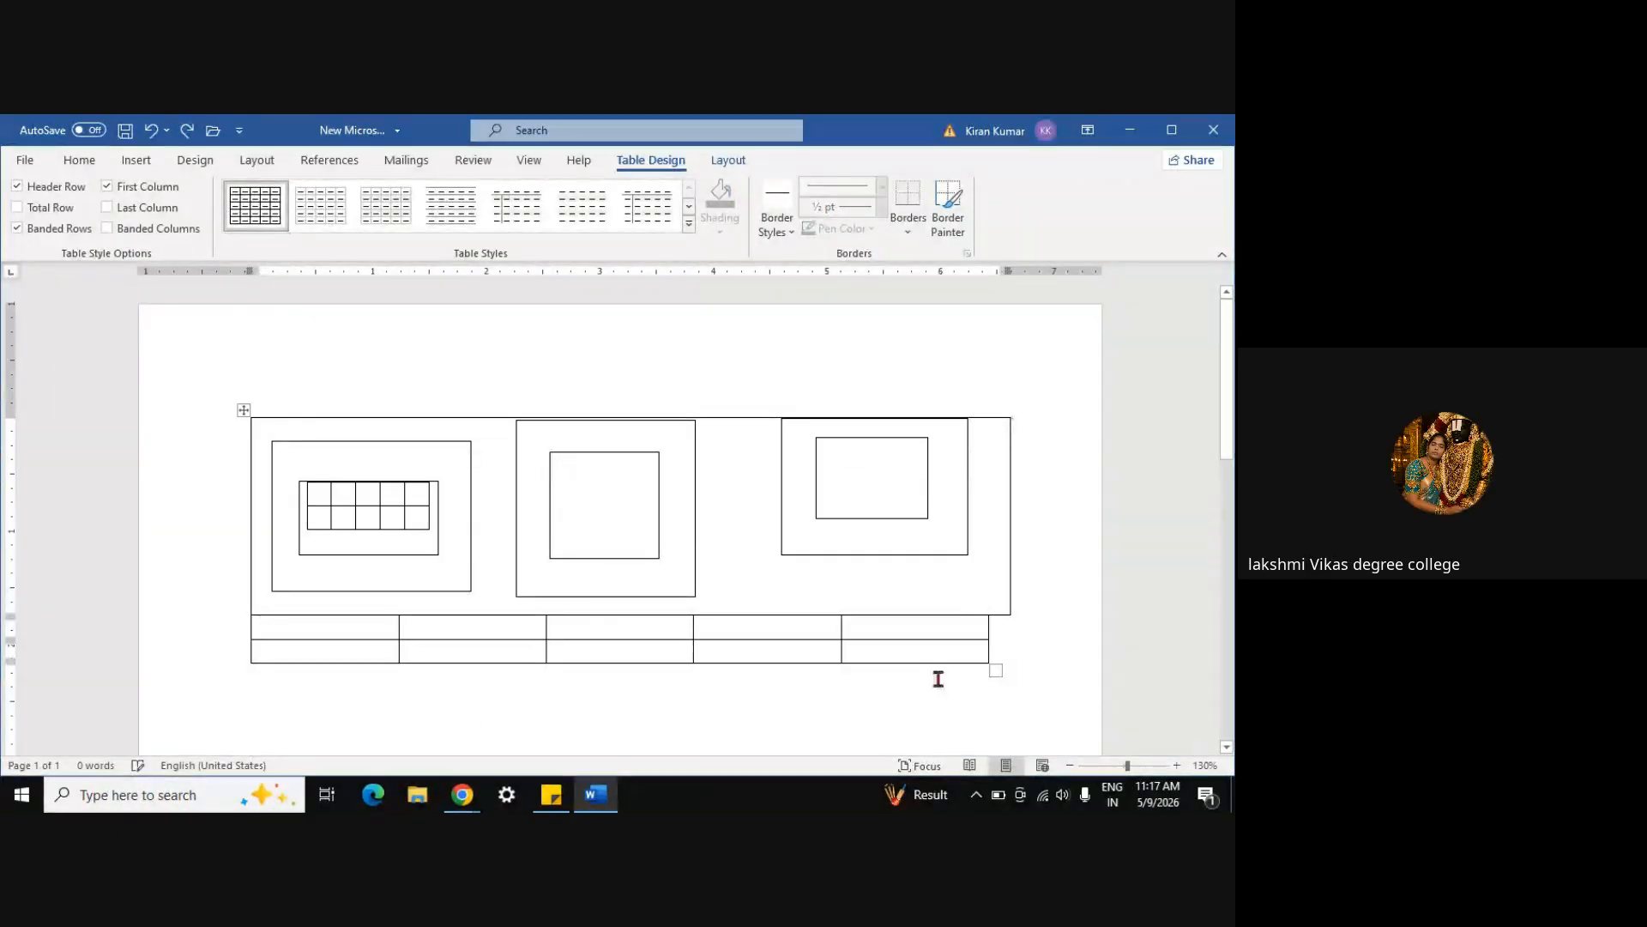
# Try to draw another table in the blank space above the existing table
pyautogui.click(134, 160)
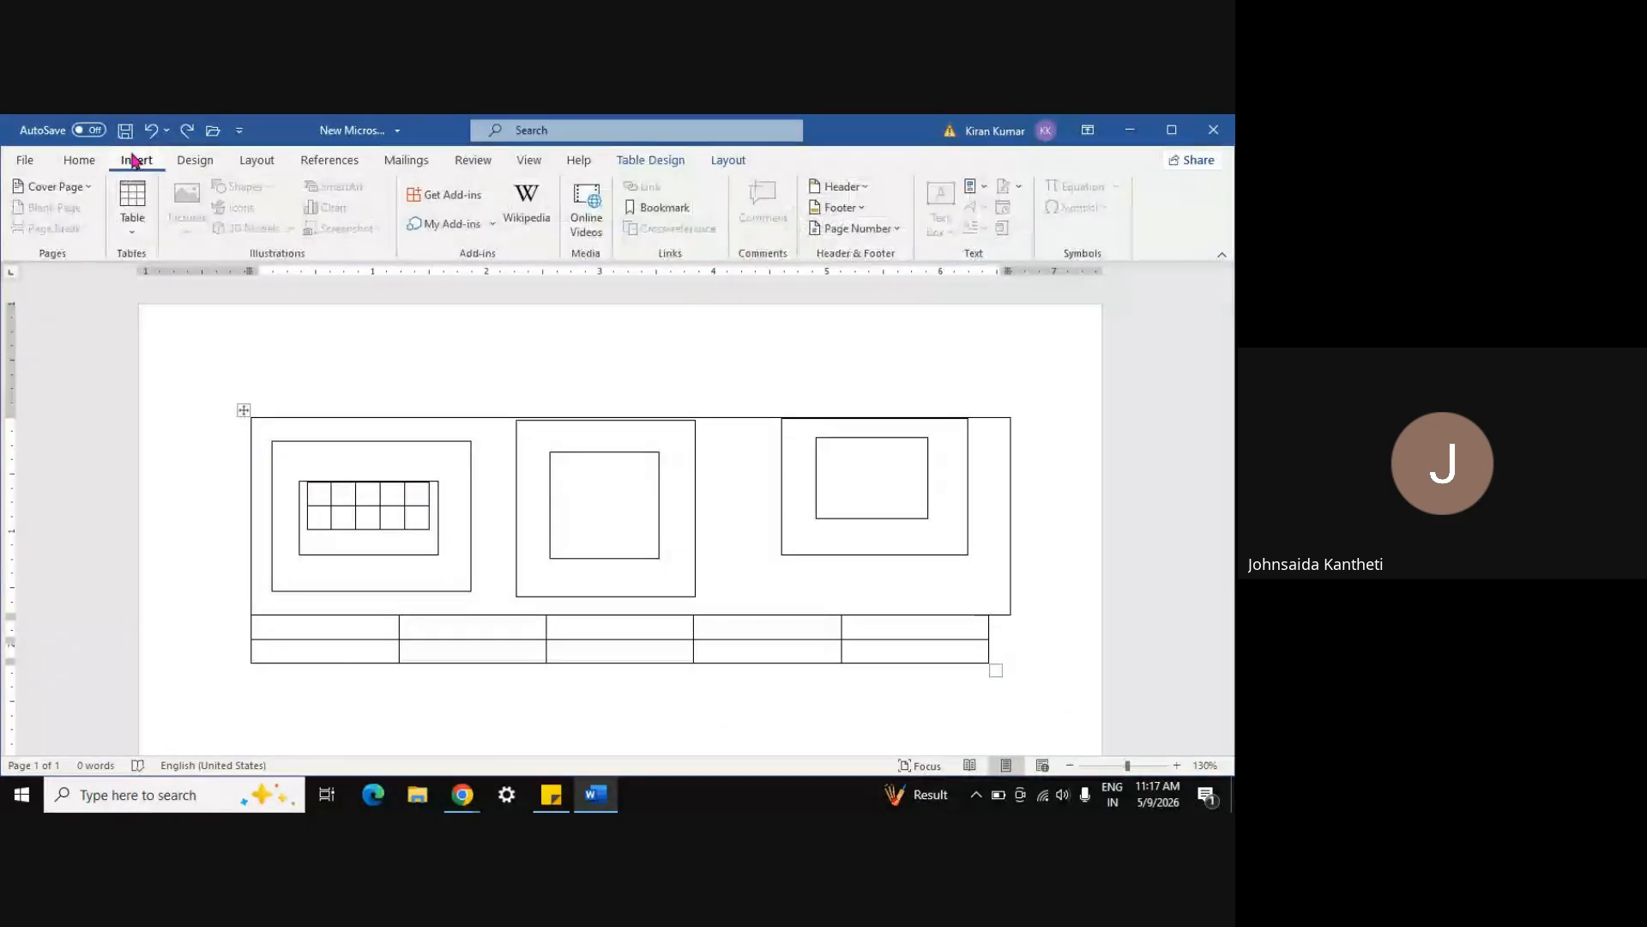
pyautogui.click(133, 234)
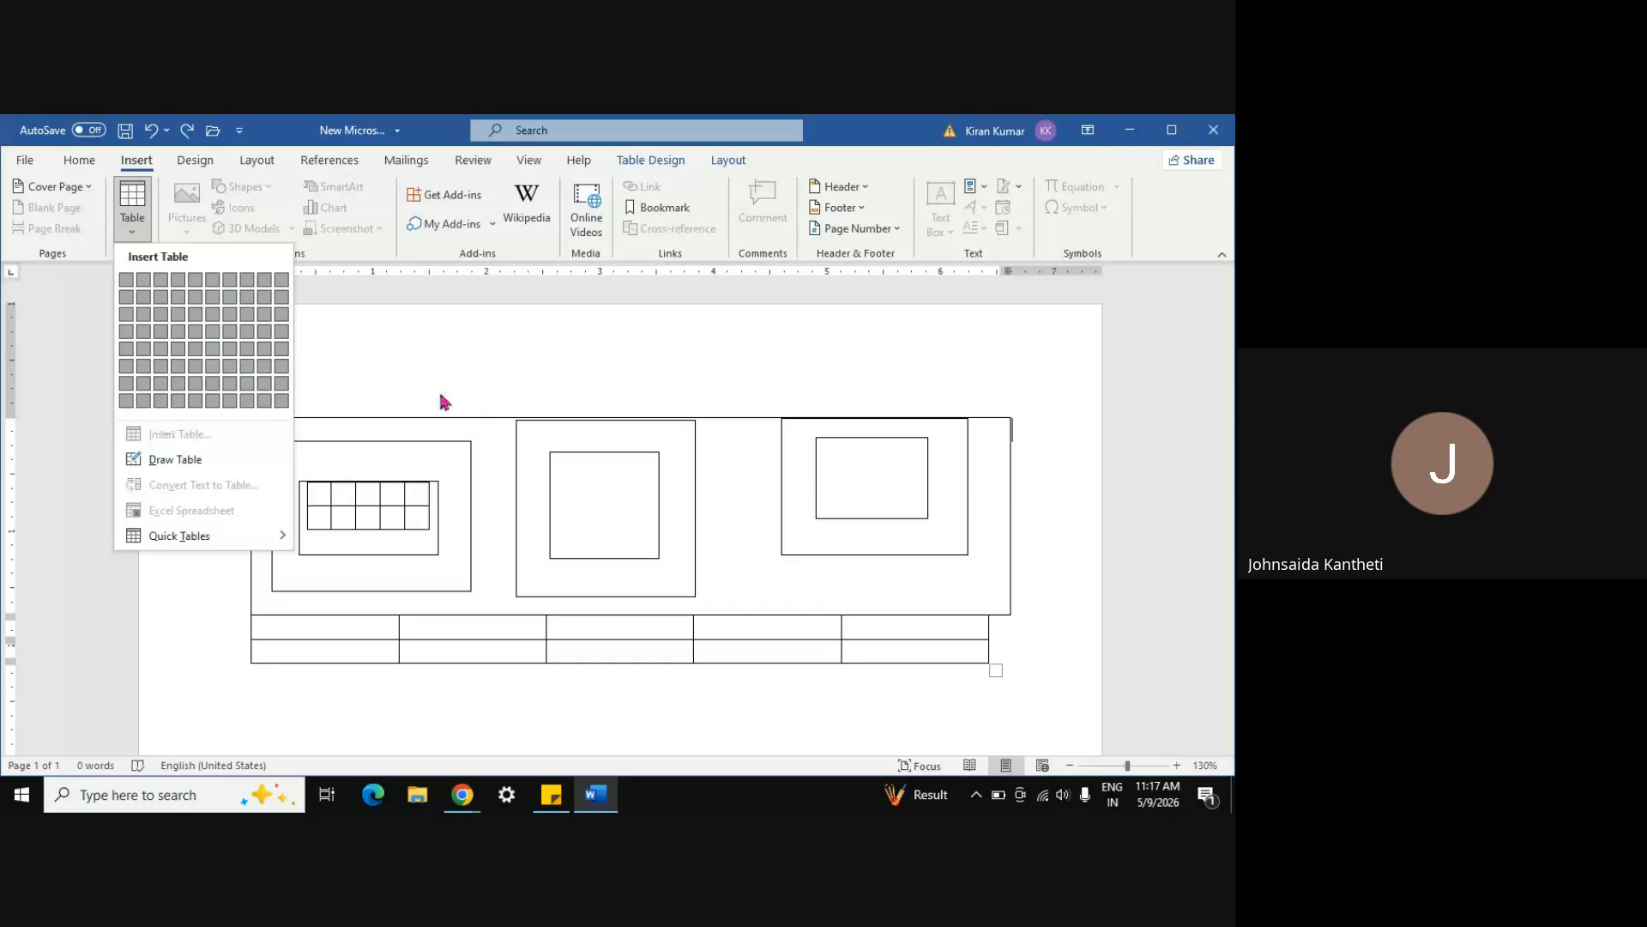
pyautogui.click(425, 359)
pyautogui.click(135, 237)
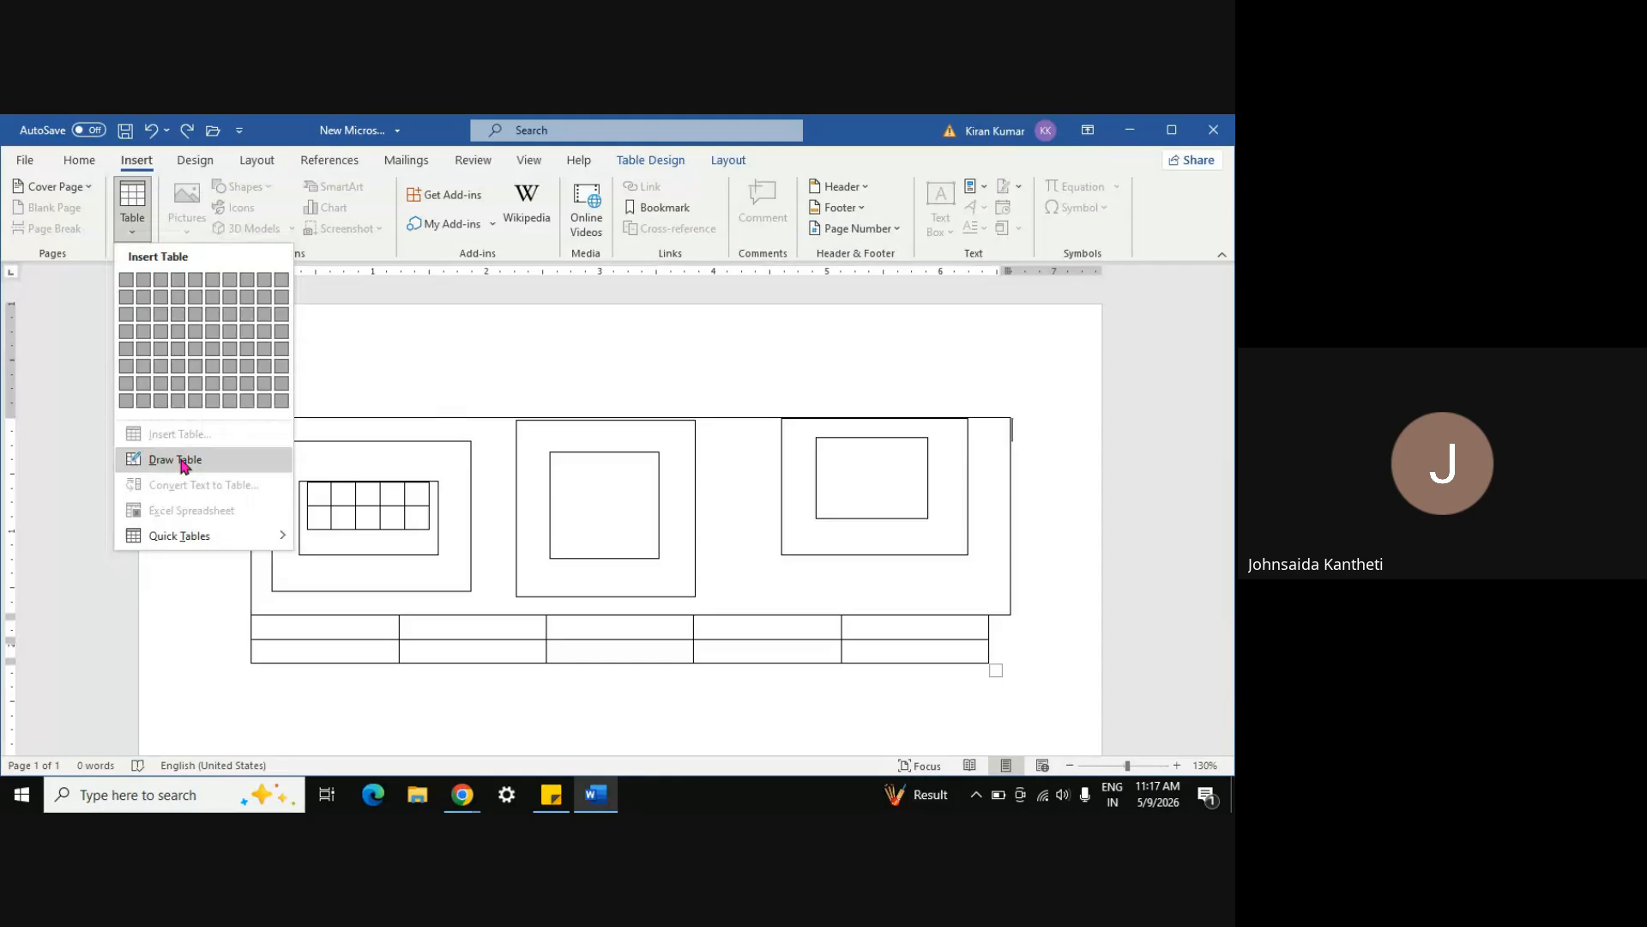
pyautogui.click(179, 460)
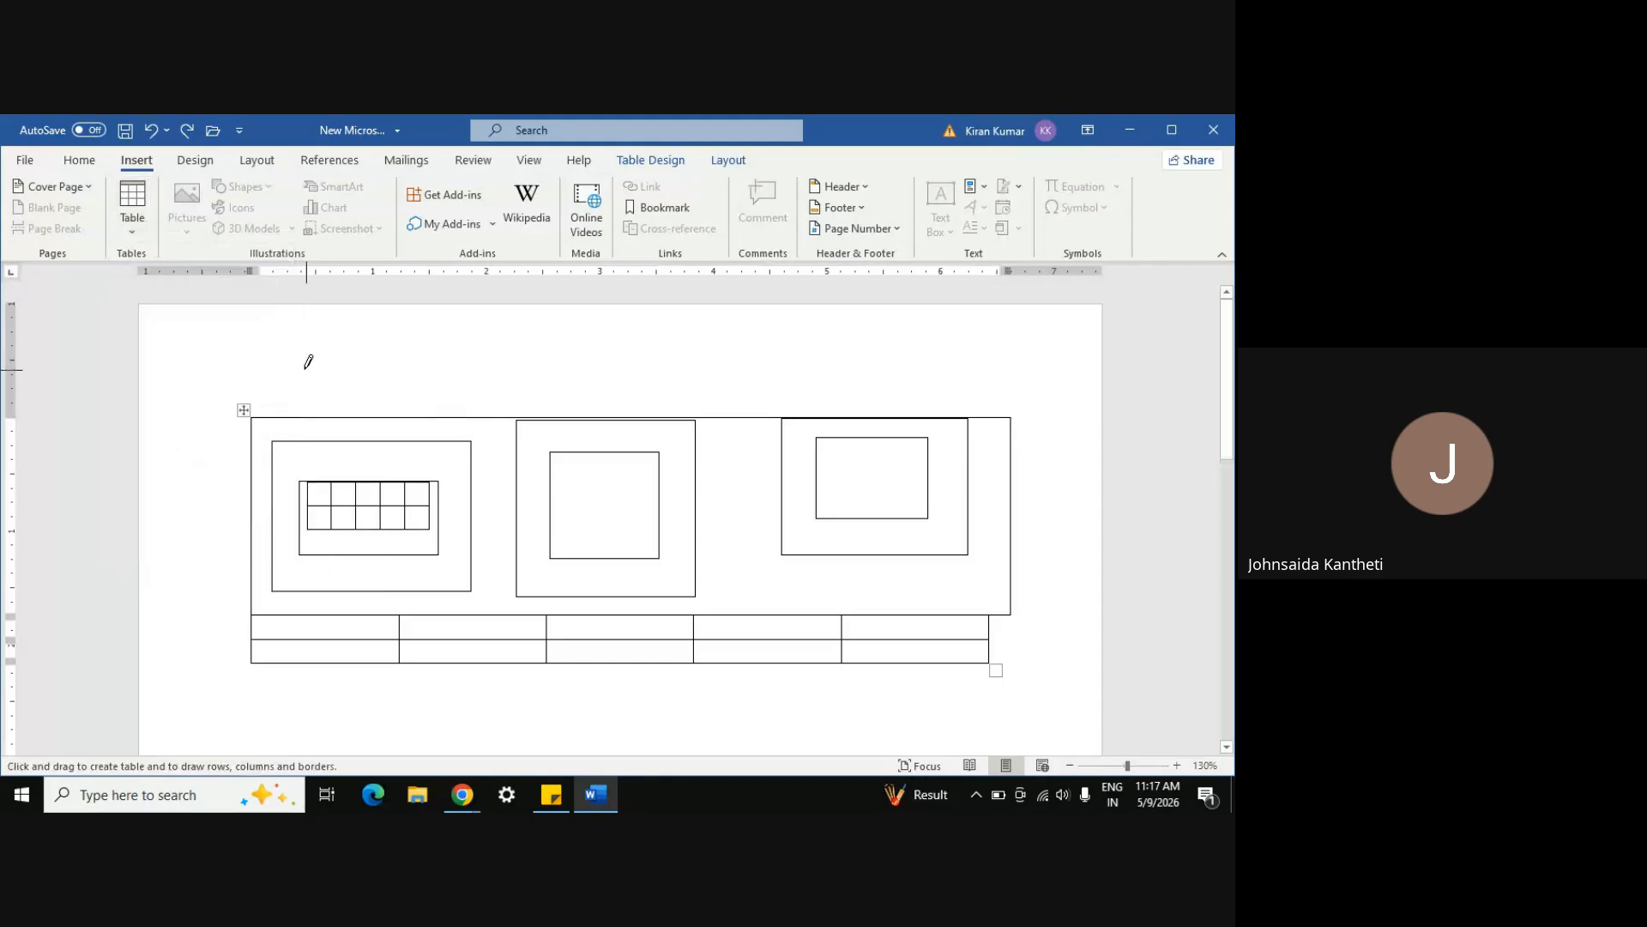
pyautogui.moveTo(306, 364); pyautogui.dragTo(453, 371)
# Undo all the table drawings and insertions and the content deletion, back to the numbered student list
pyautogui.hotkey('ctrl', 'z')
pyautogui.hotkey('ctrl', 'z')
pyautogui.hotkey('ctrl', 'z')
pyautogui.hotkey('ctrl', 'z')
pyautogui.hotkey('ctrl', 'z')
pyautogui.hotkey('ctrl', 'z')
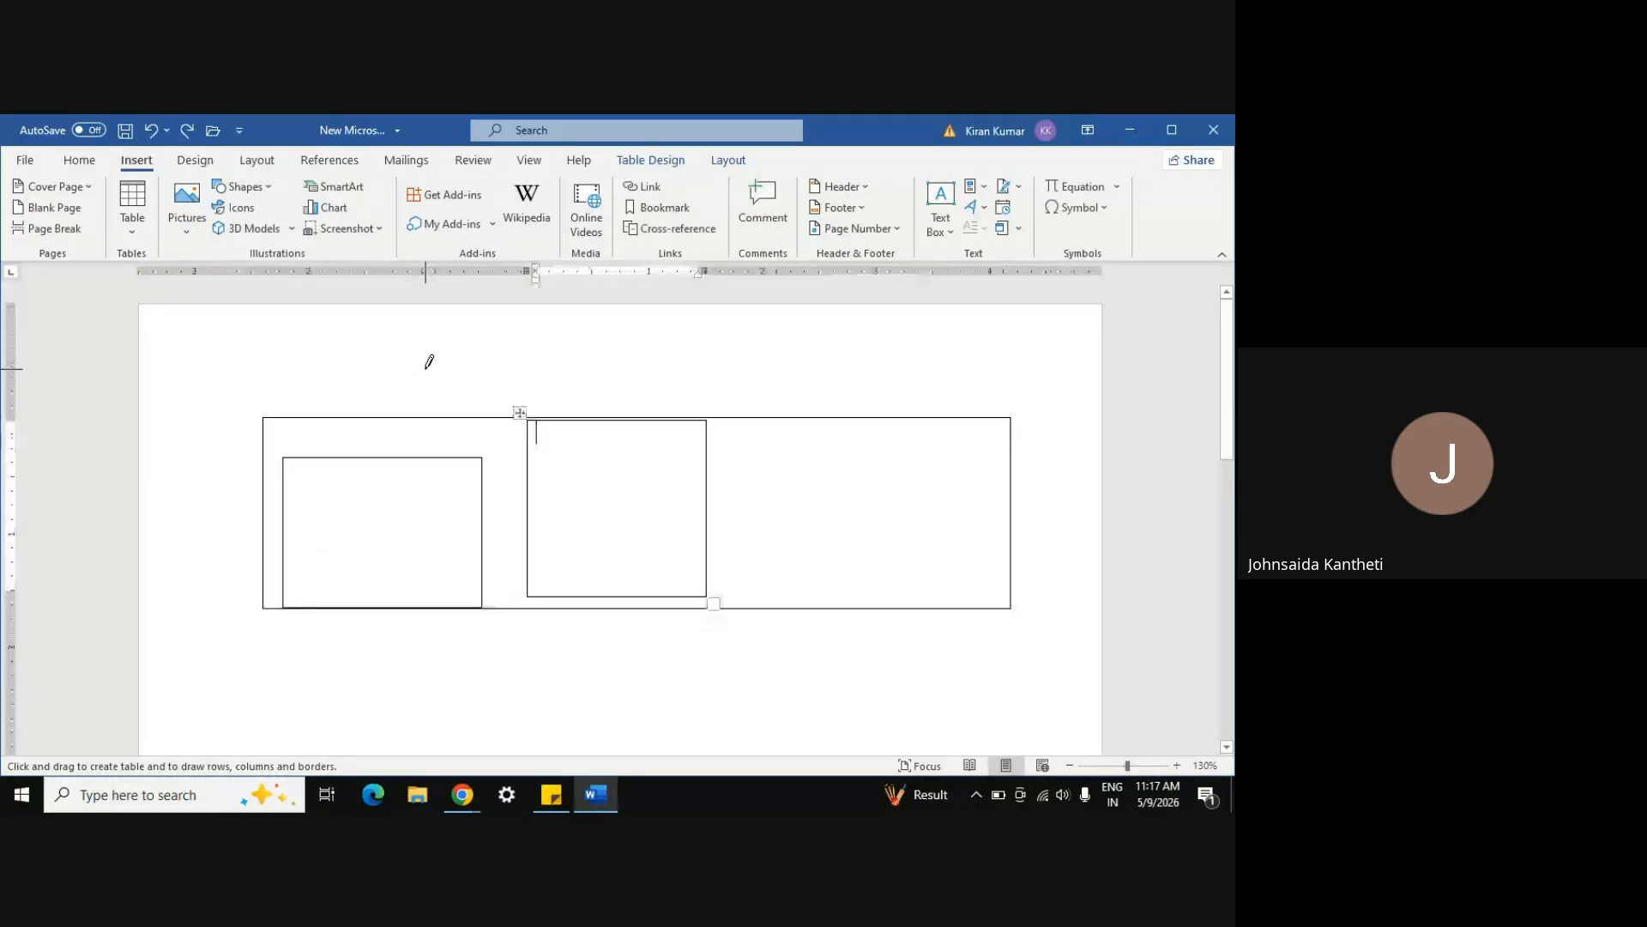
pyautogui.hotkey('ctrl', 'z')
pyautogui.hotkey('ctrl', 'z')
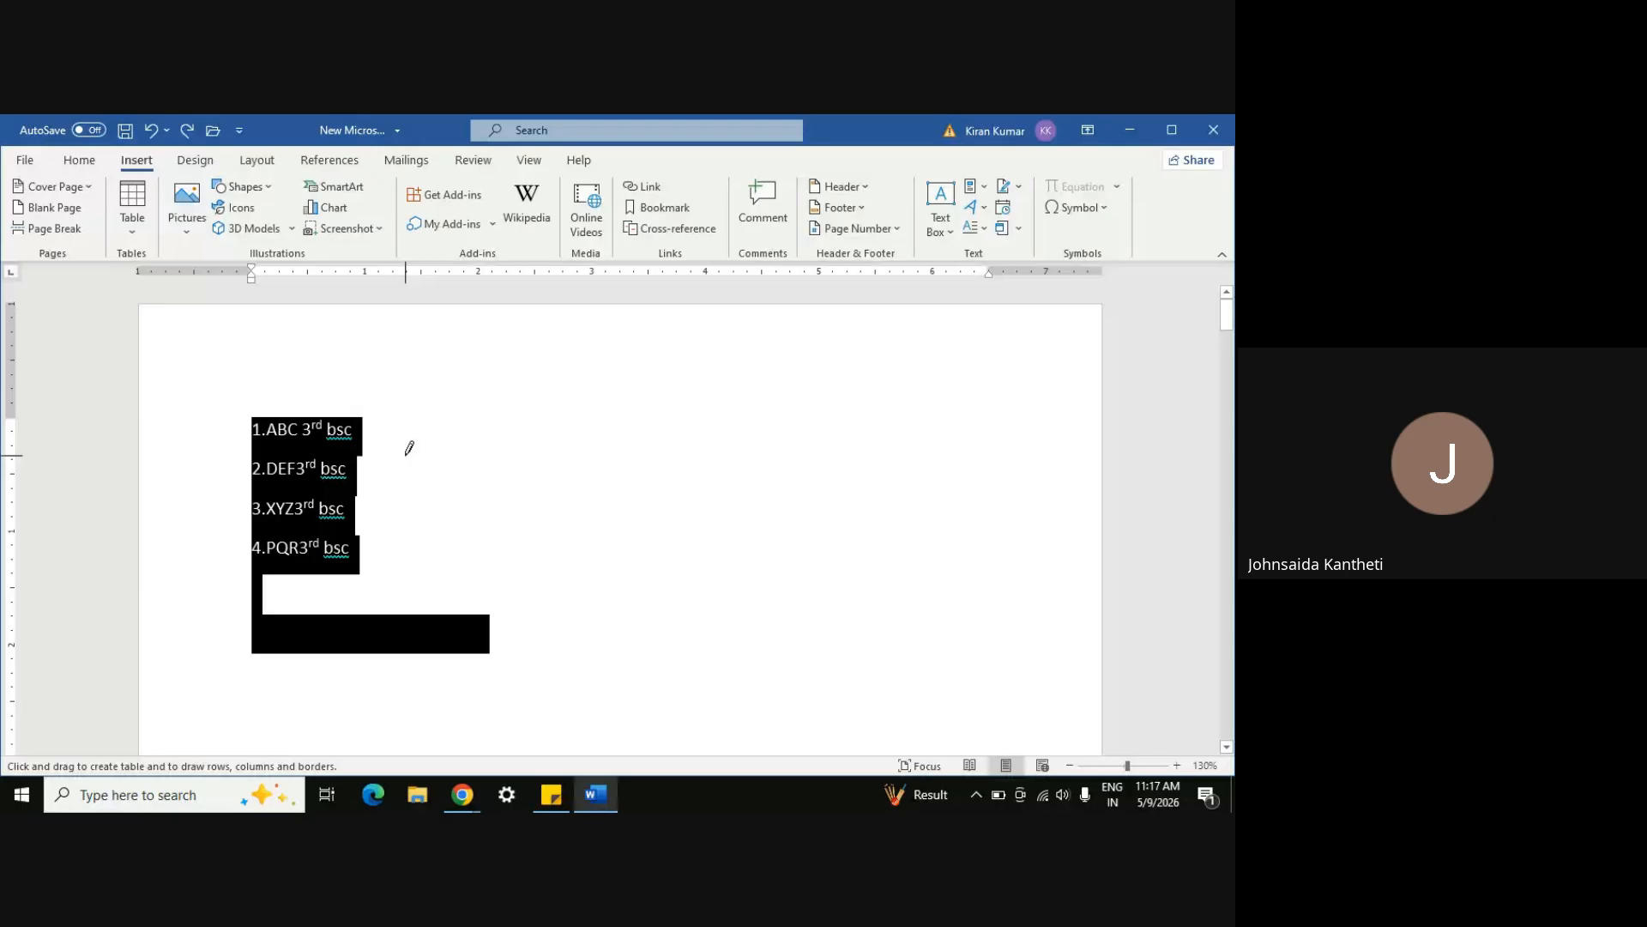
# Leave table drawing, deselect the content, and delete one blank line below the numbered student list
pyautogui.press('Escape')
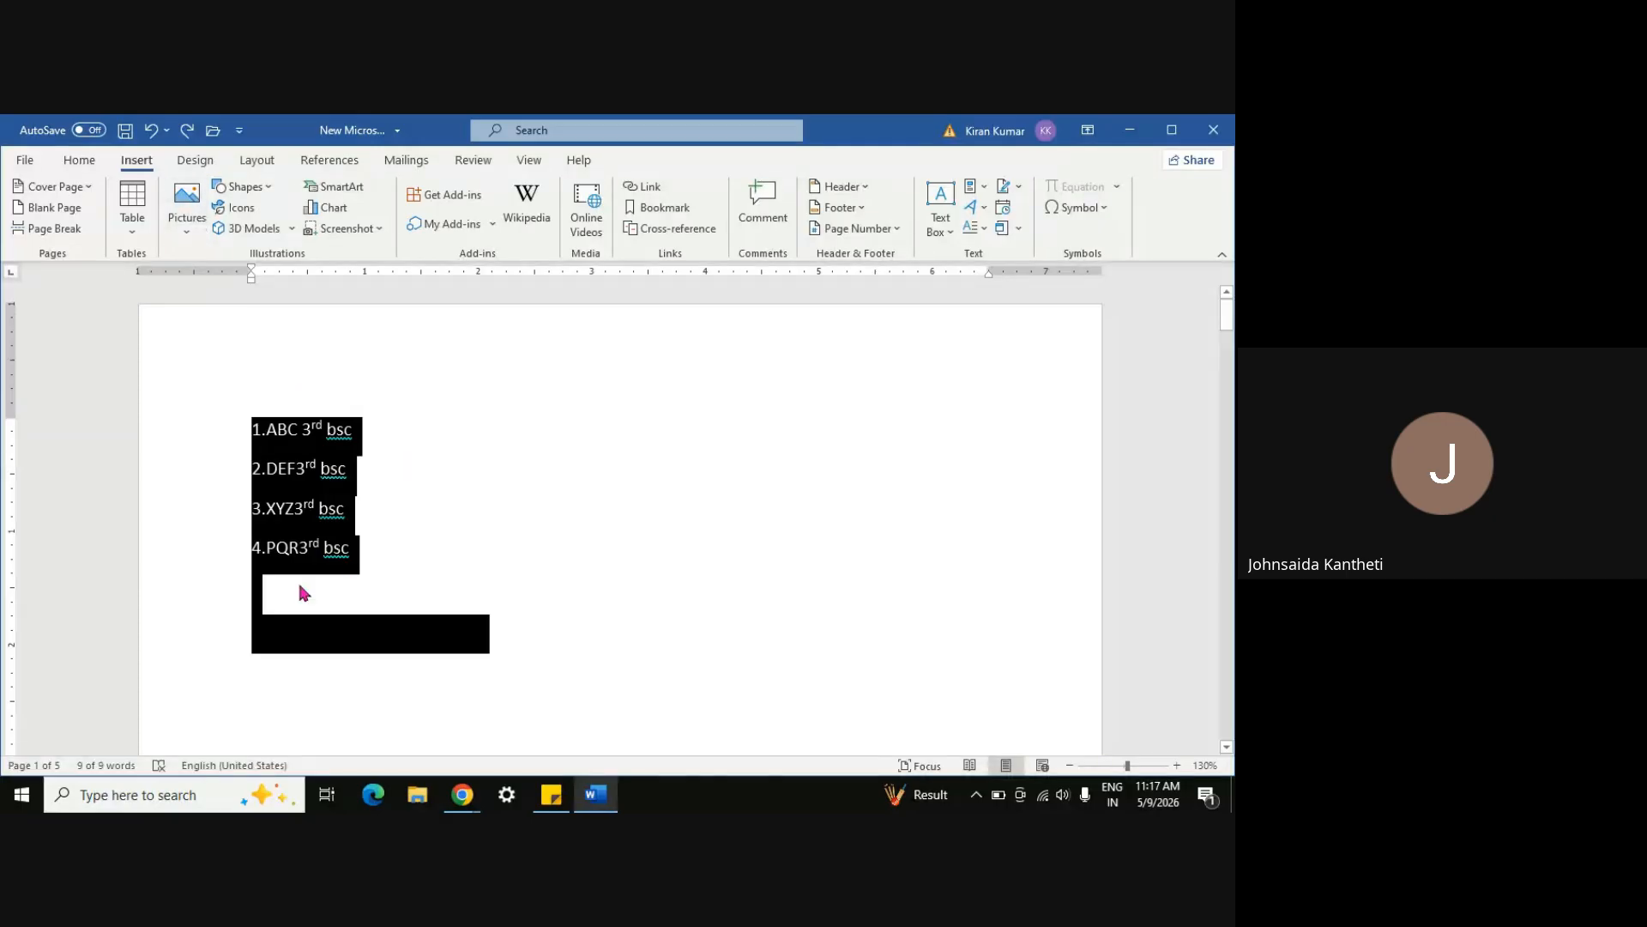
pyautogui.click(286, 587)
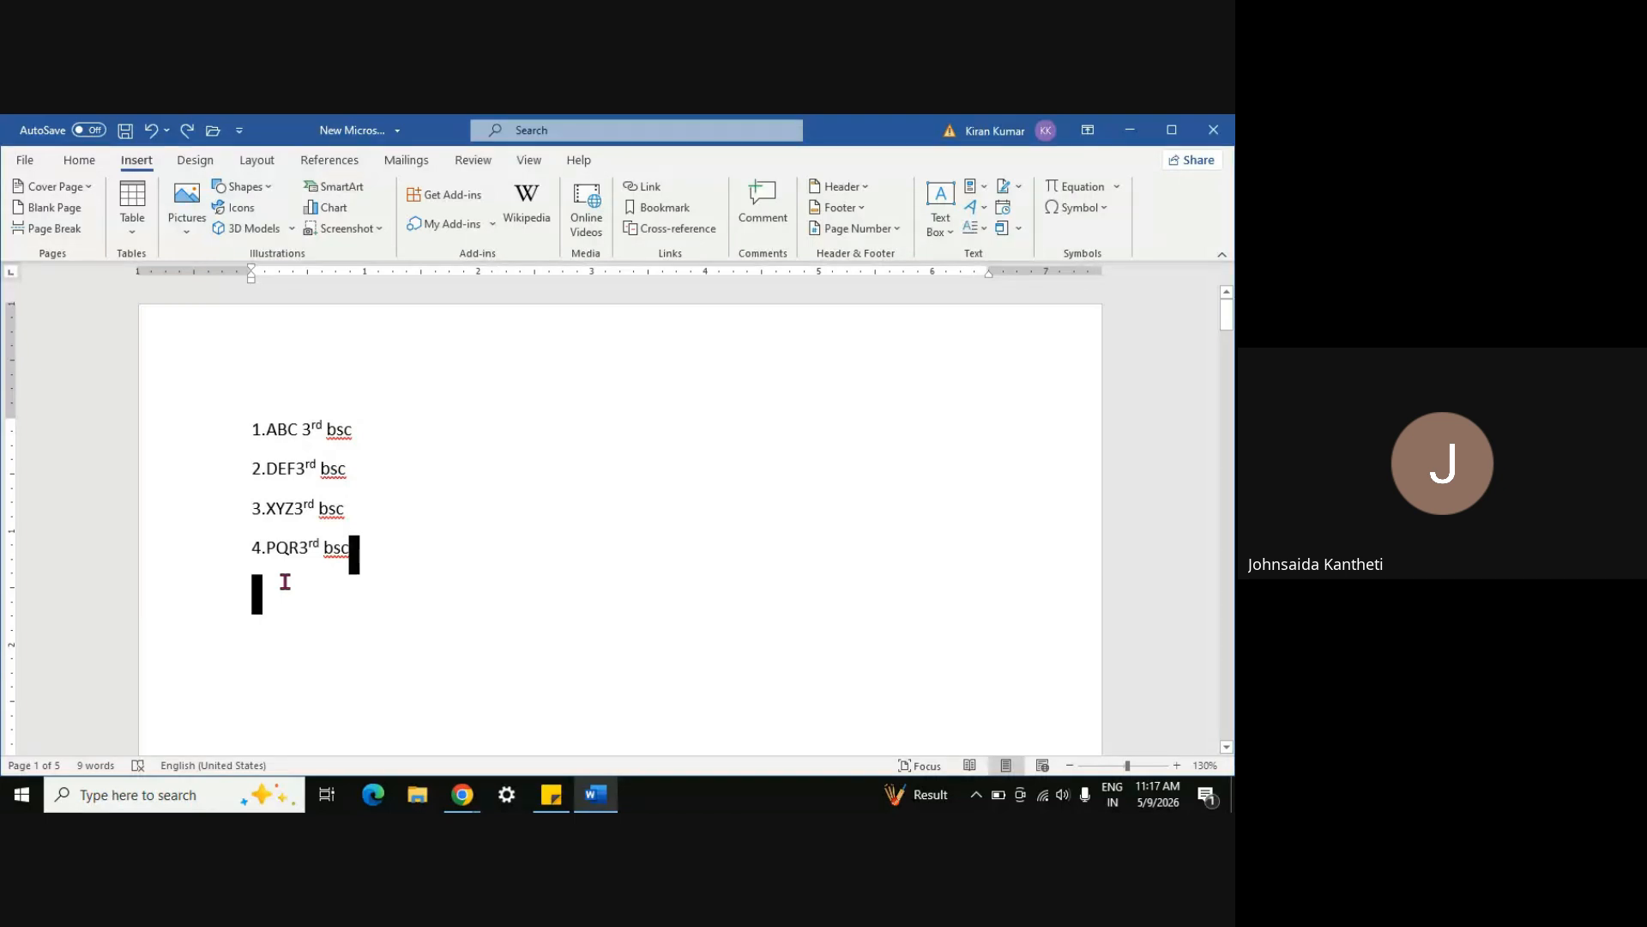
pyautogui.scroll(-15, 286, 582)
pyautogui.press('Up')
pyautogui.press('Up')
pyautogui.press('Up')
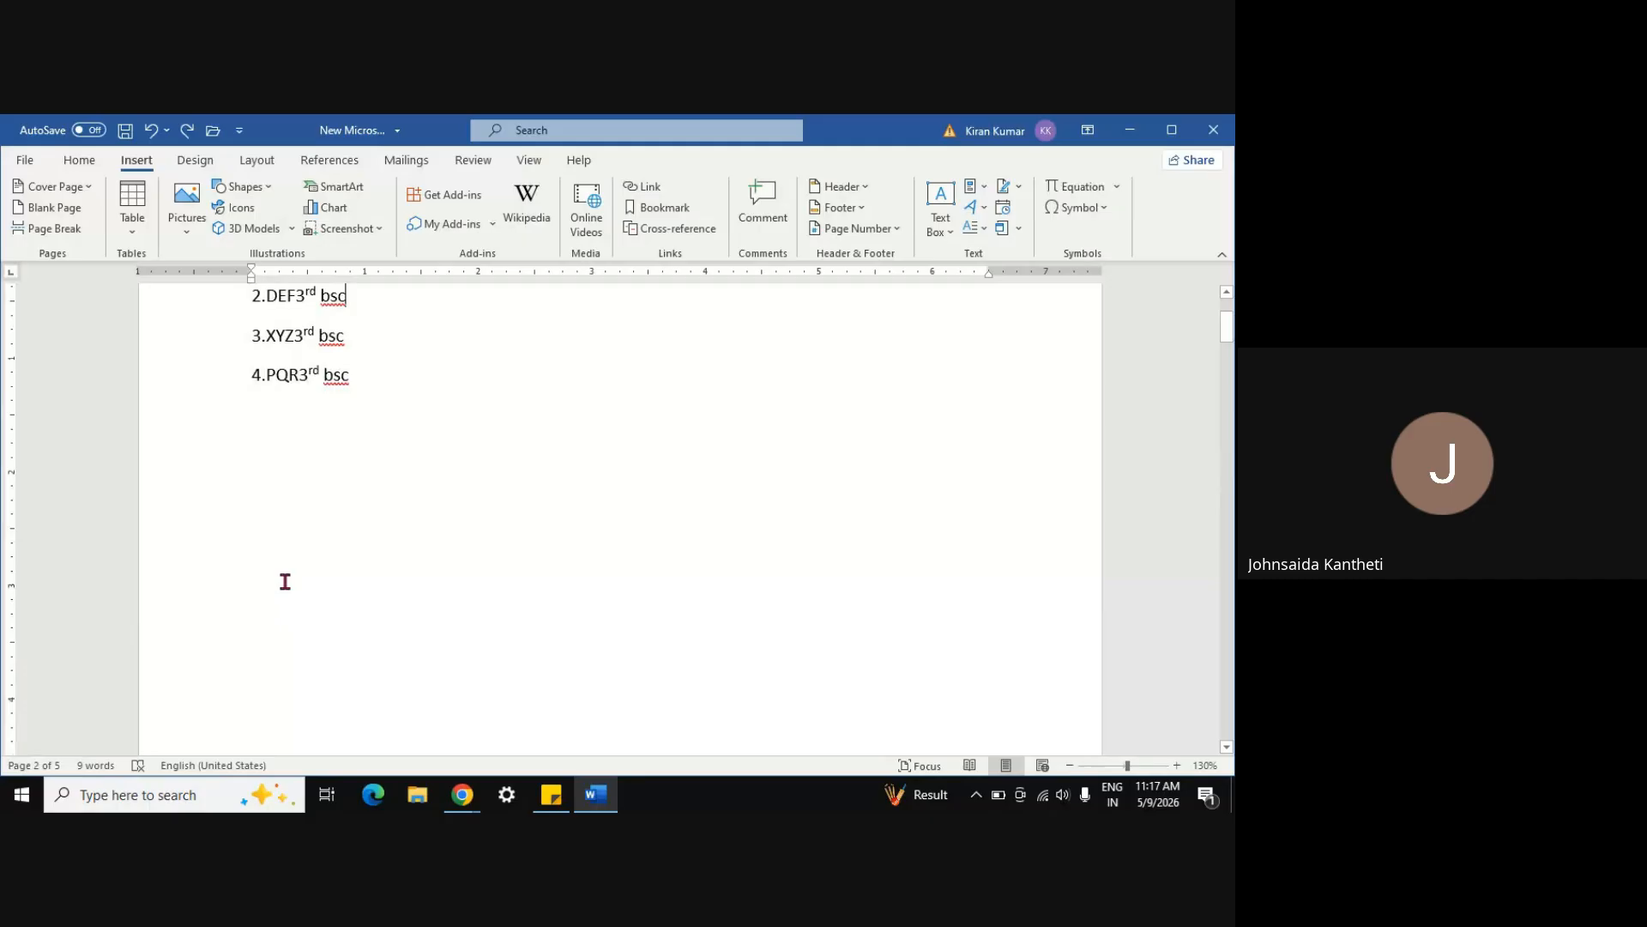
pyautogui.press('Down')
pyautogui.press('Down')
pyautogui.press('Down')
pyautogui.scroll(-10, 285, 581)
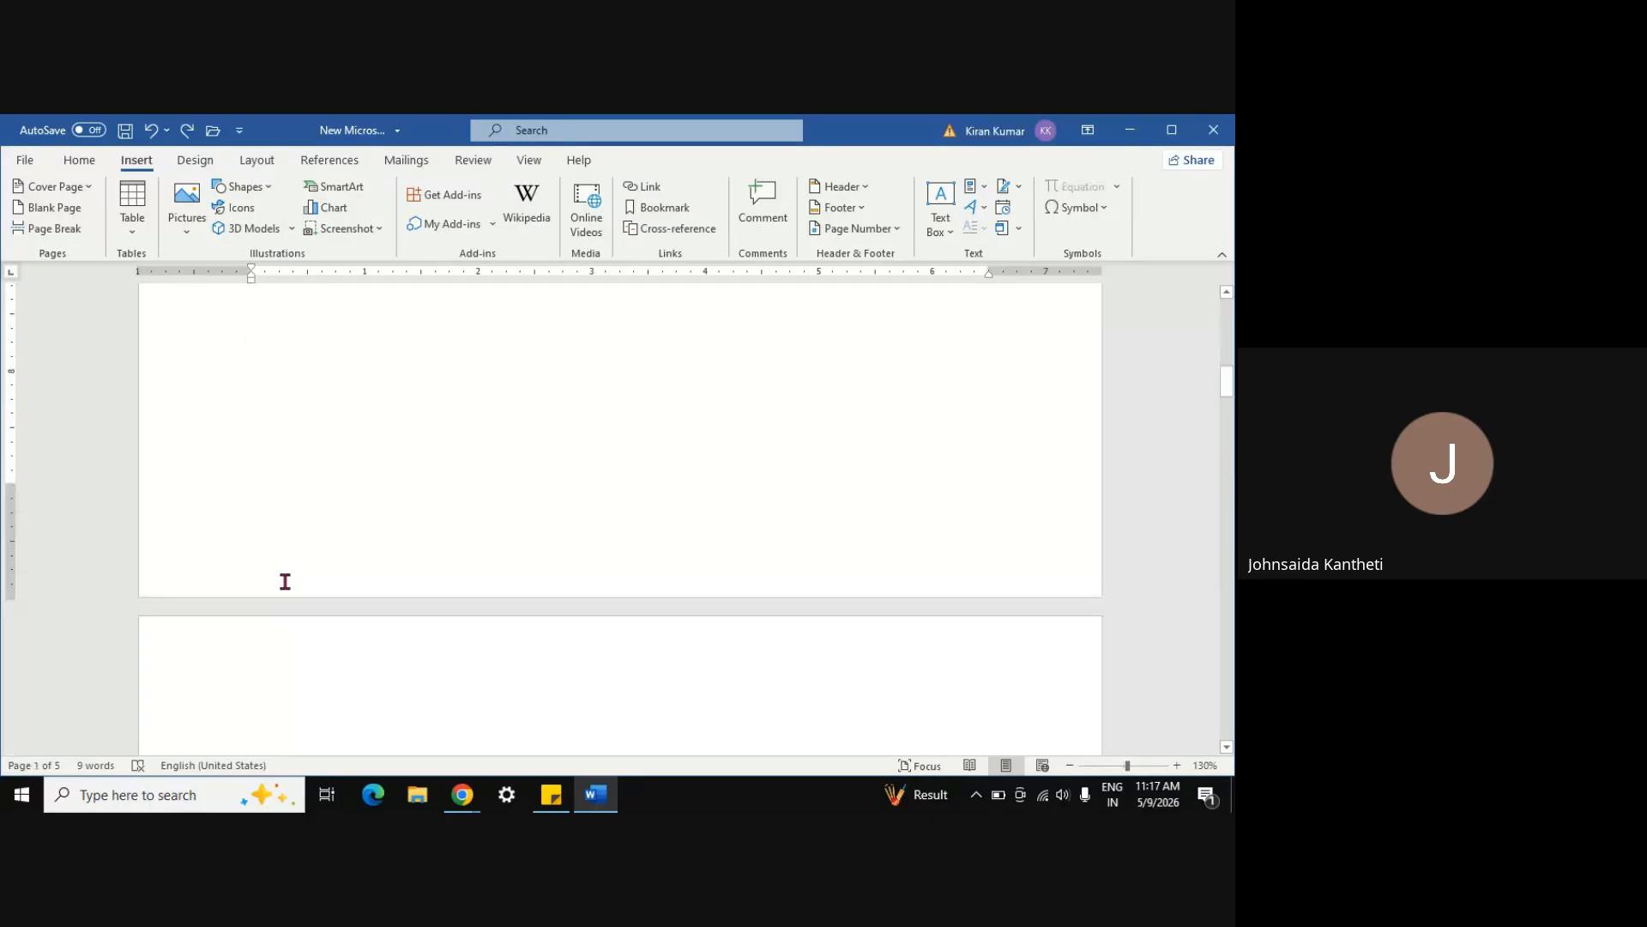
pyautogui.press('Delete')
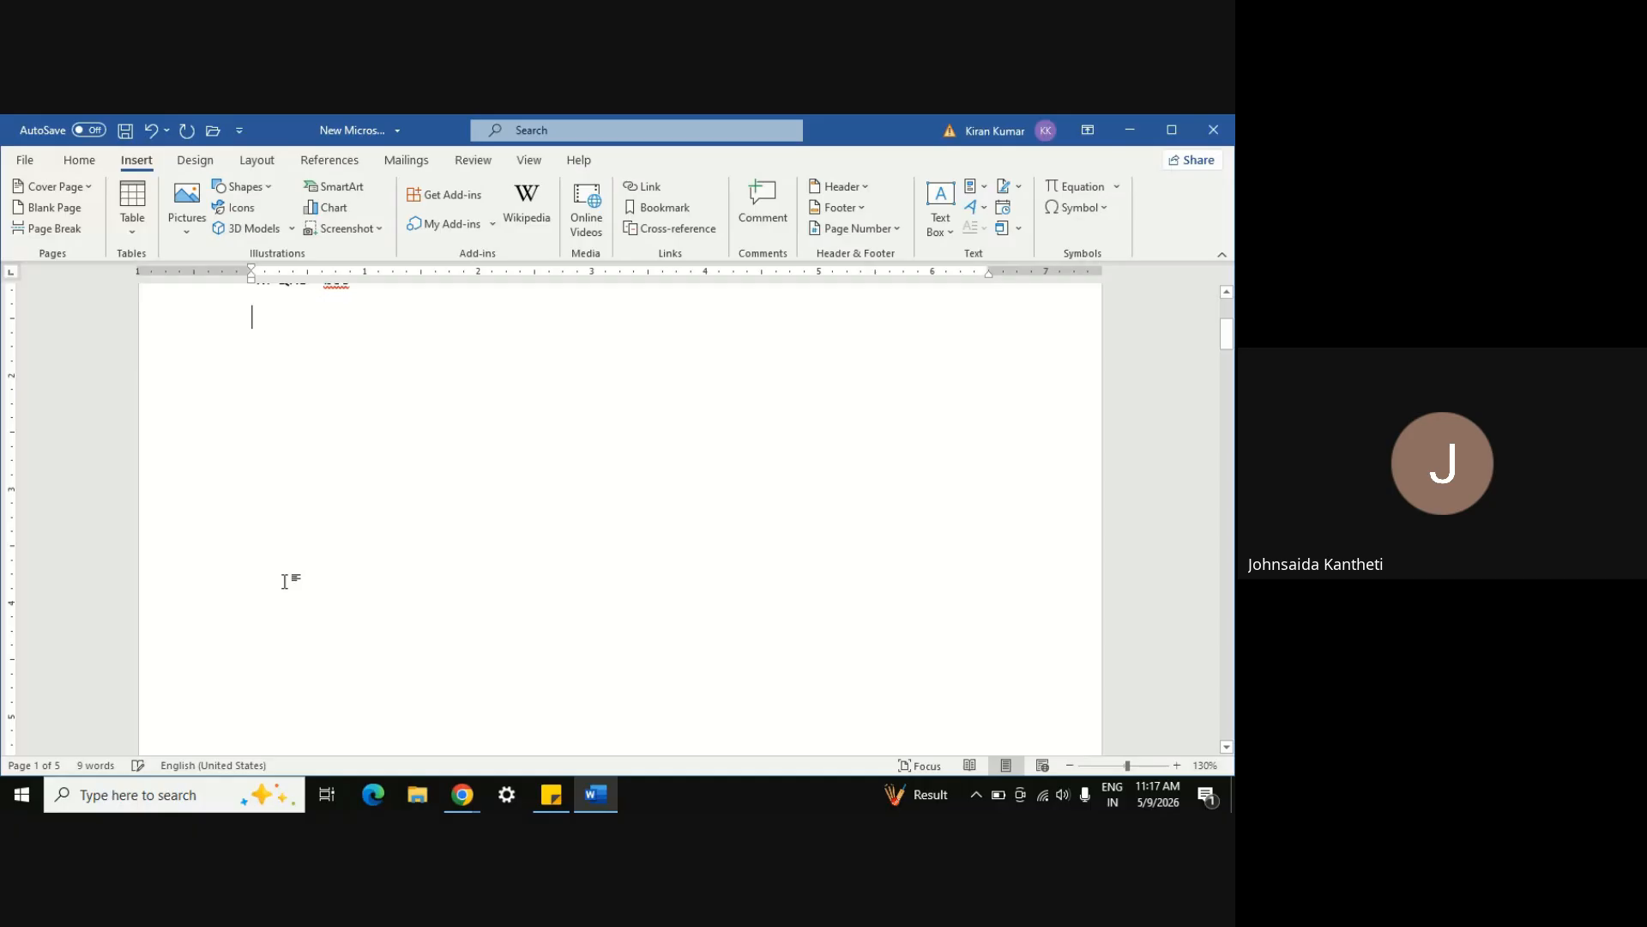
pyautogui.scroll(5, 285, 582)
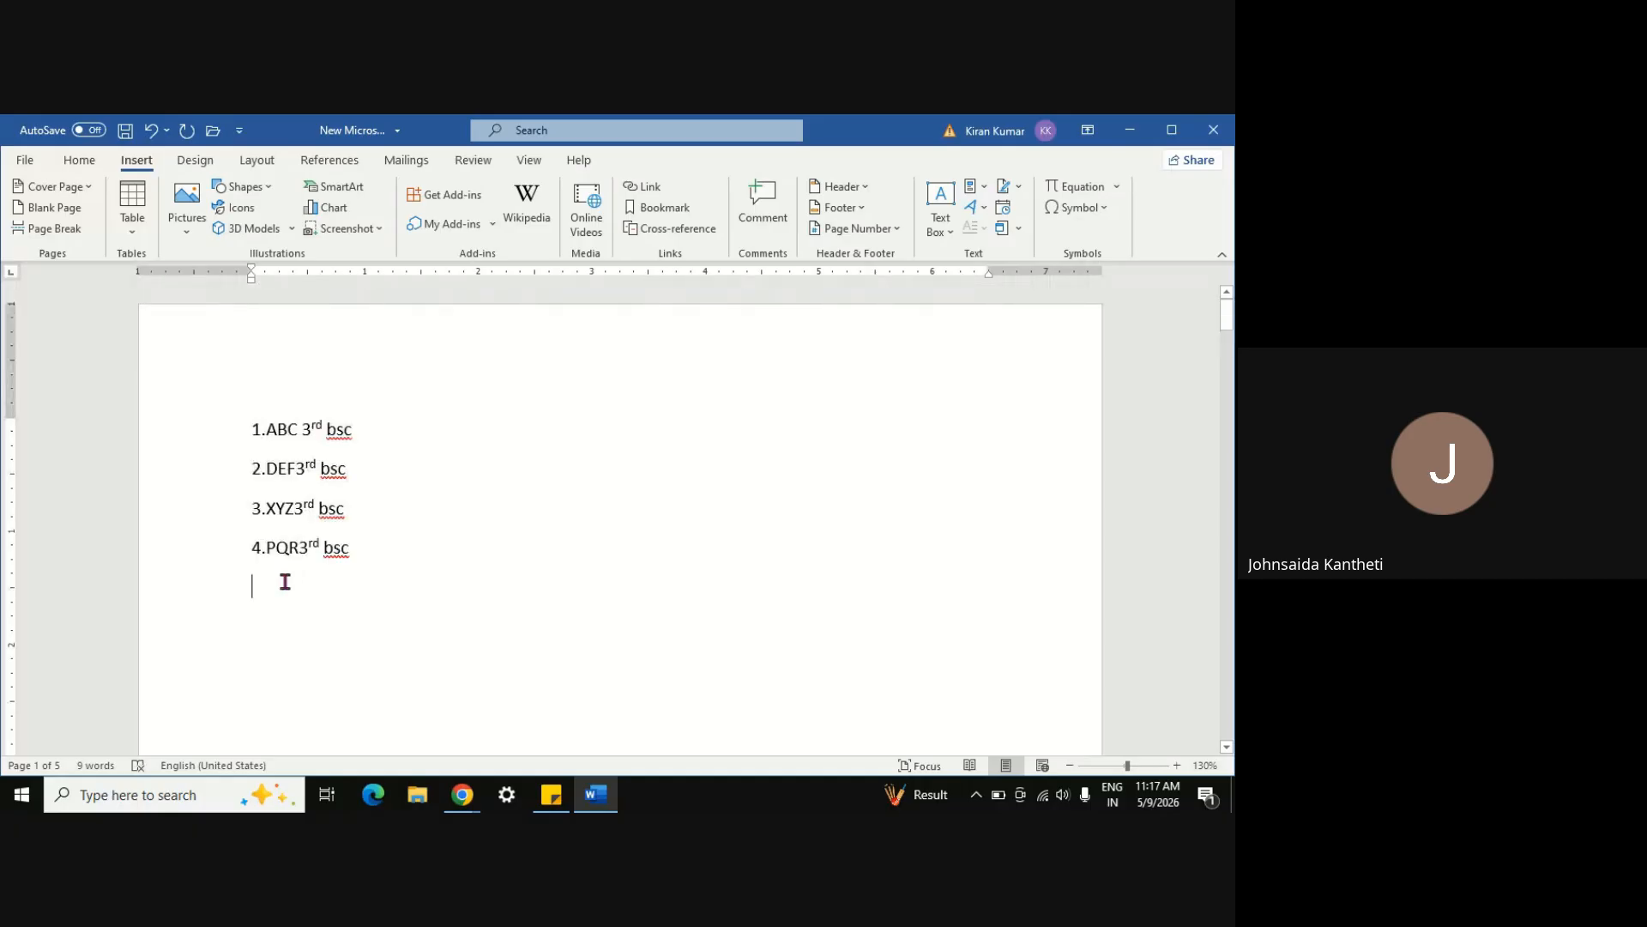
# Compare the available table insertion options with the student list selected and with nothing selected
pyautogui.click(133, 238)
pyautogui.click(393, 454)
pyautogui.moveTo(243, 415); pyautogui.dragTo(393, 555)
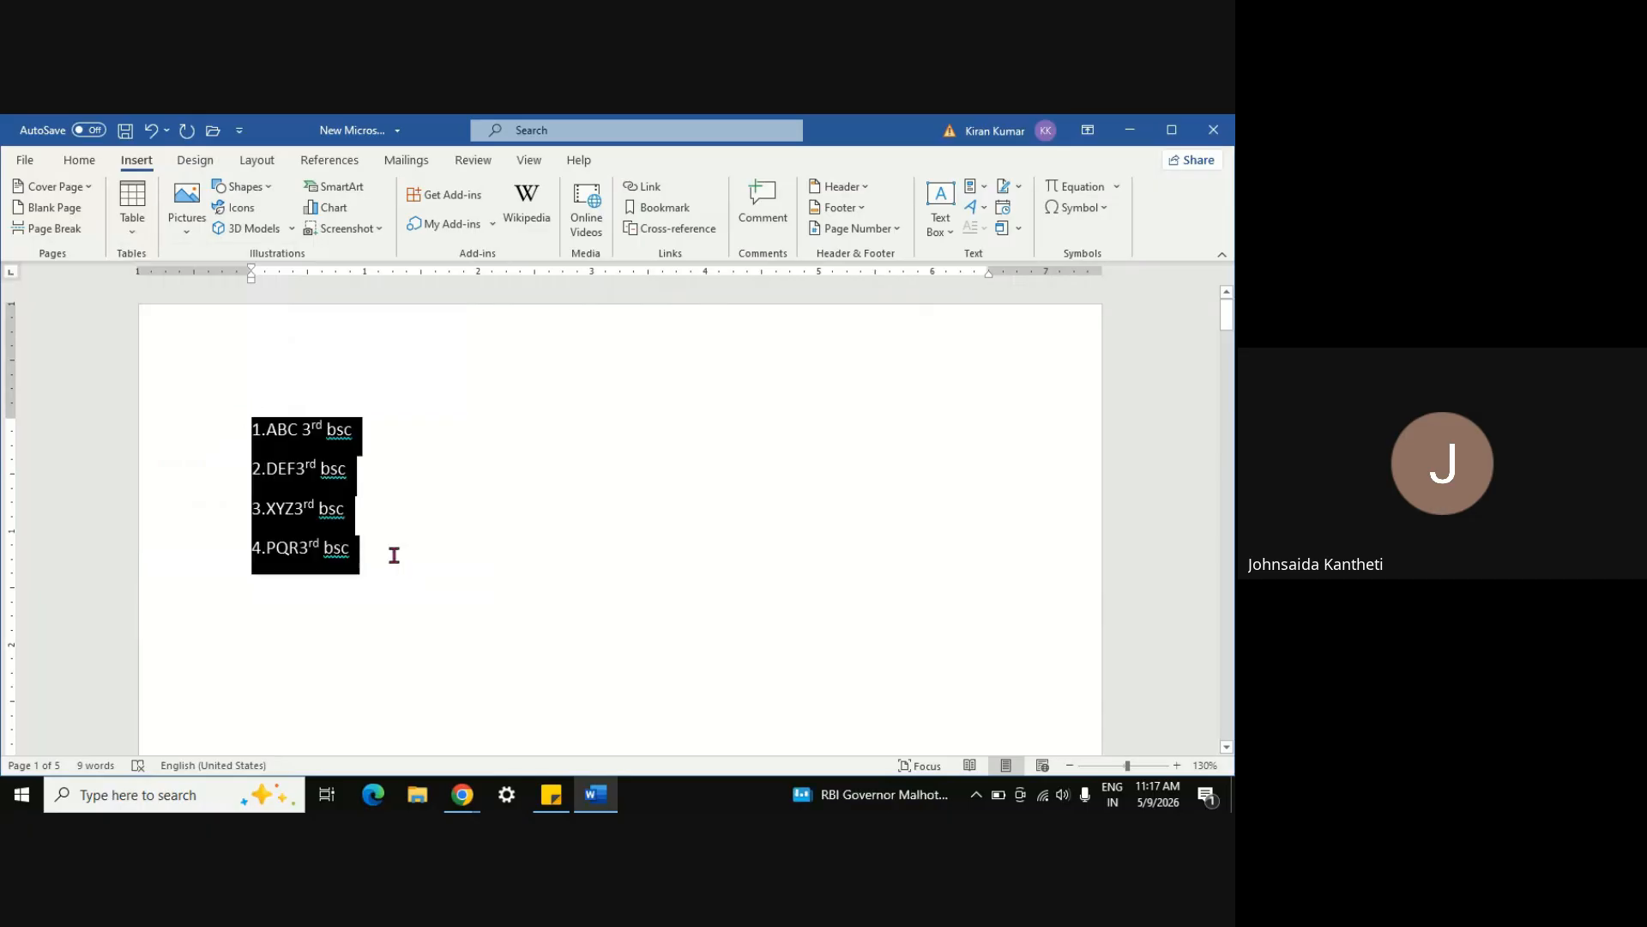
pyautogui.click(135, 233)
pyautogui.click(599, 444)
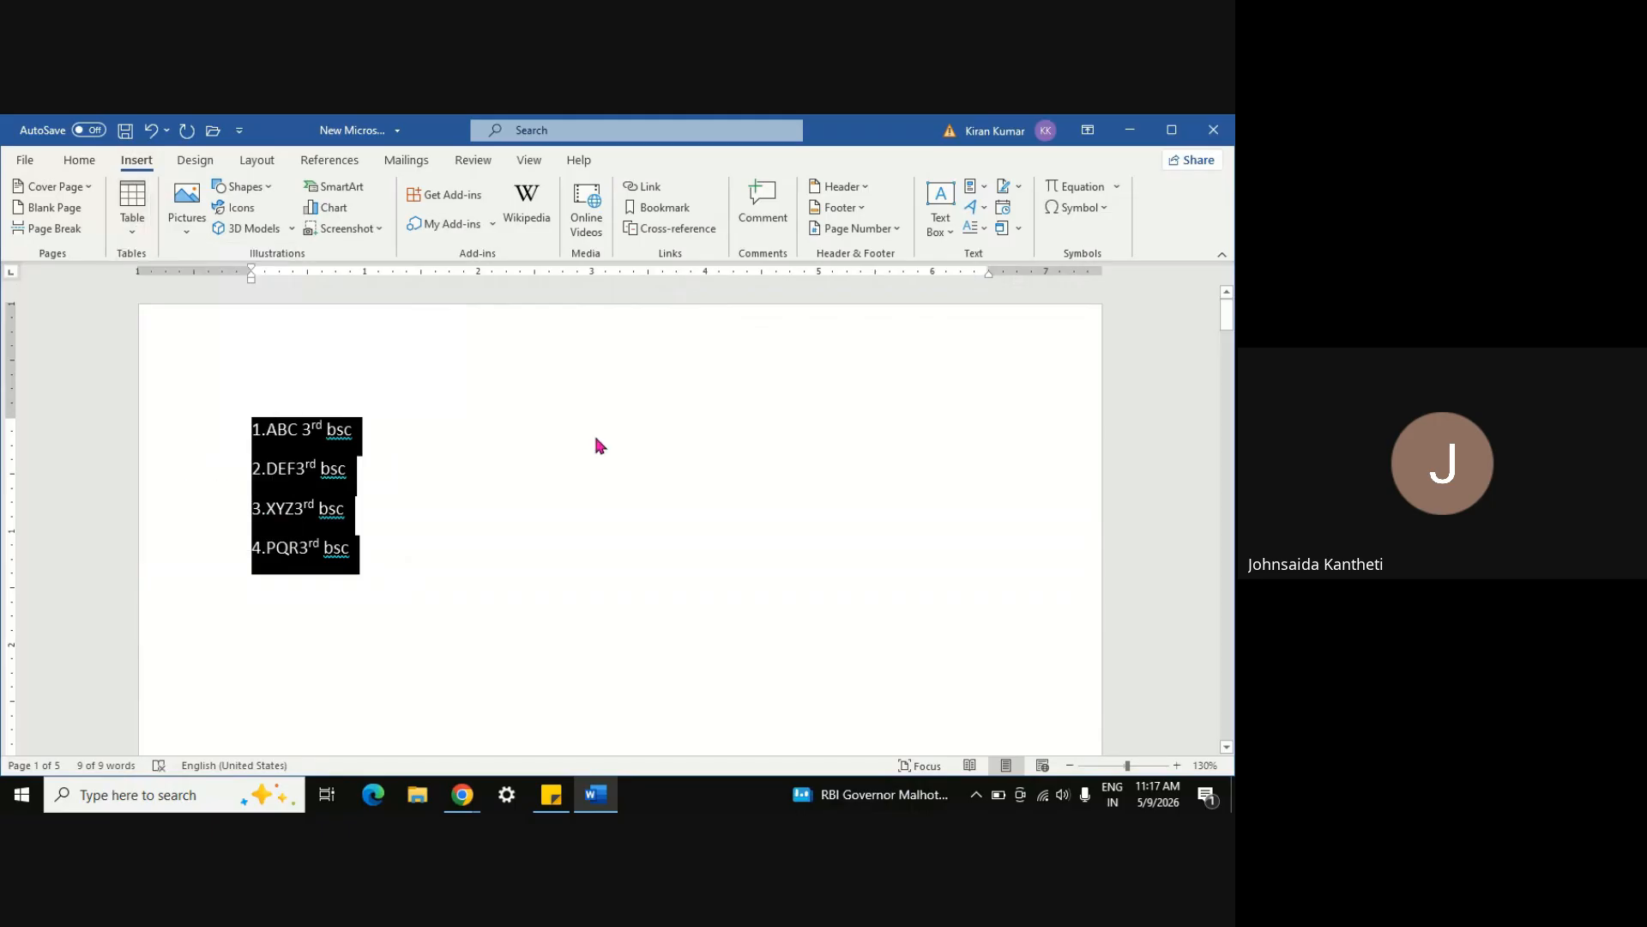
pyautogui.click(426, 469)
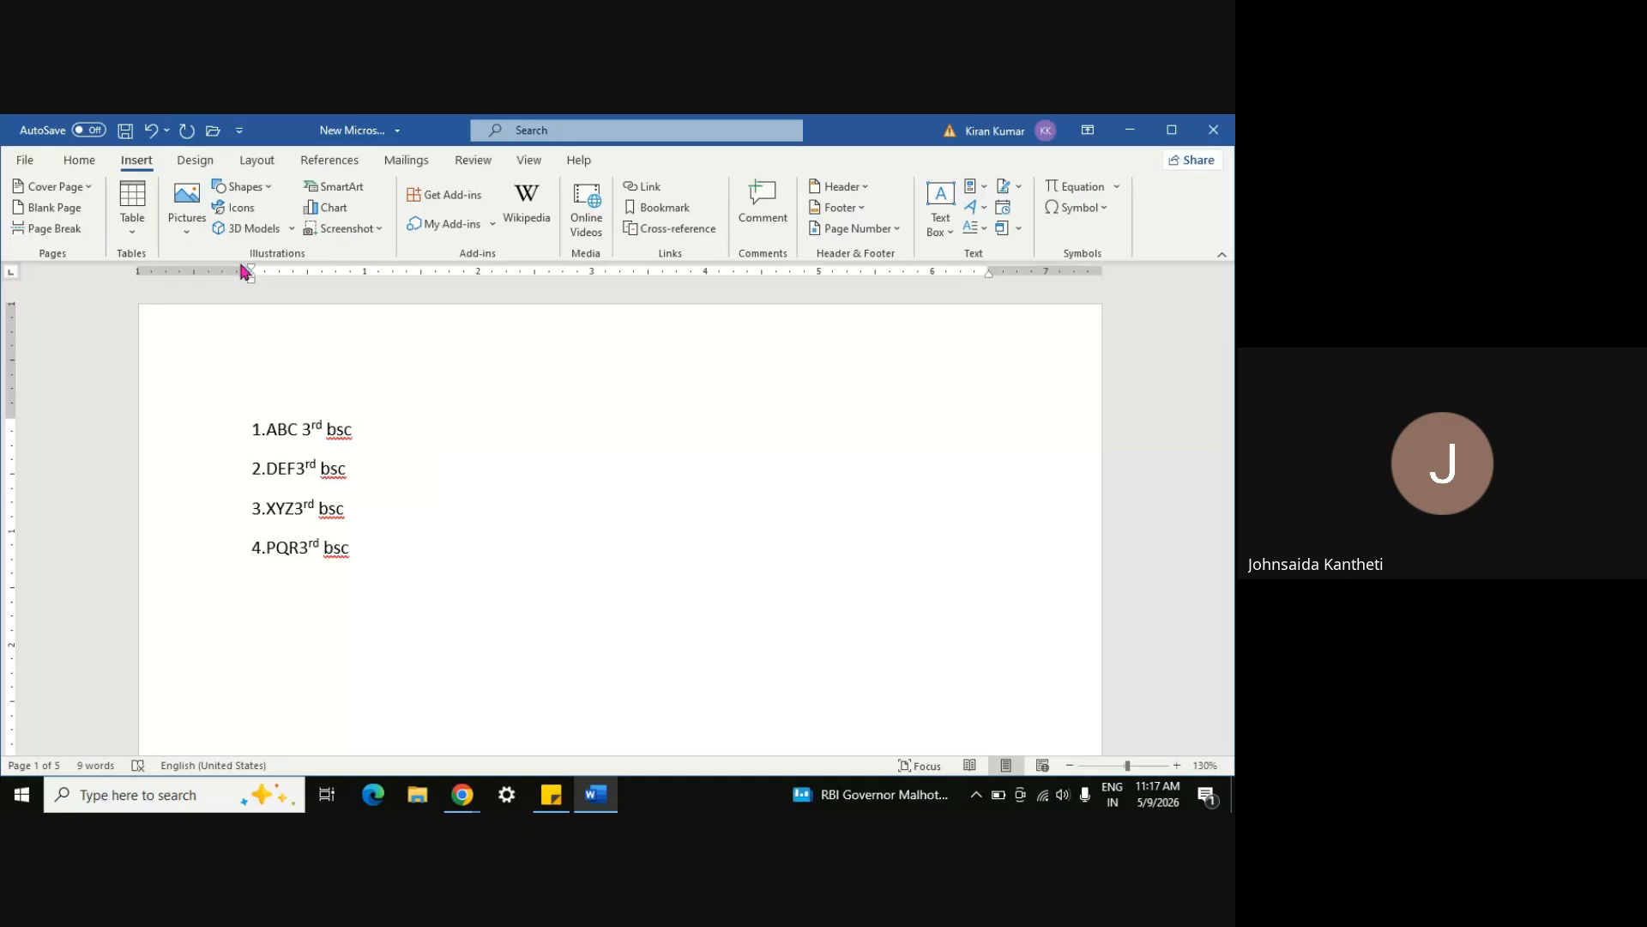
pyautogui.click(134, 237)
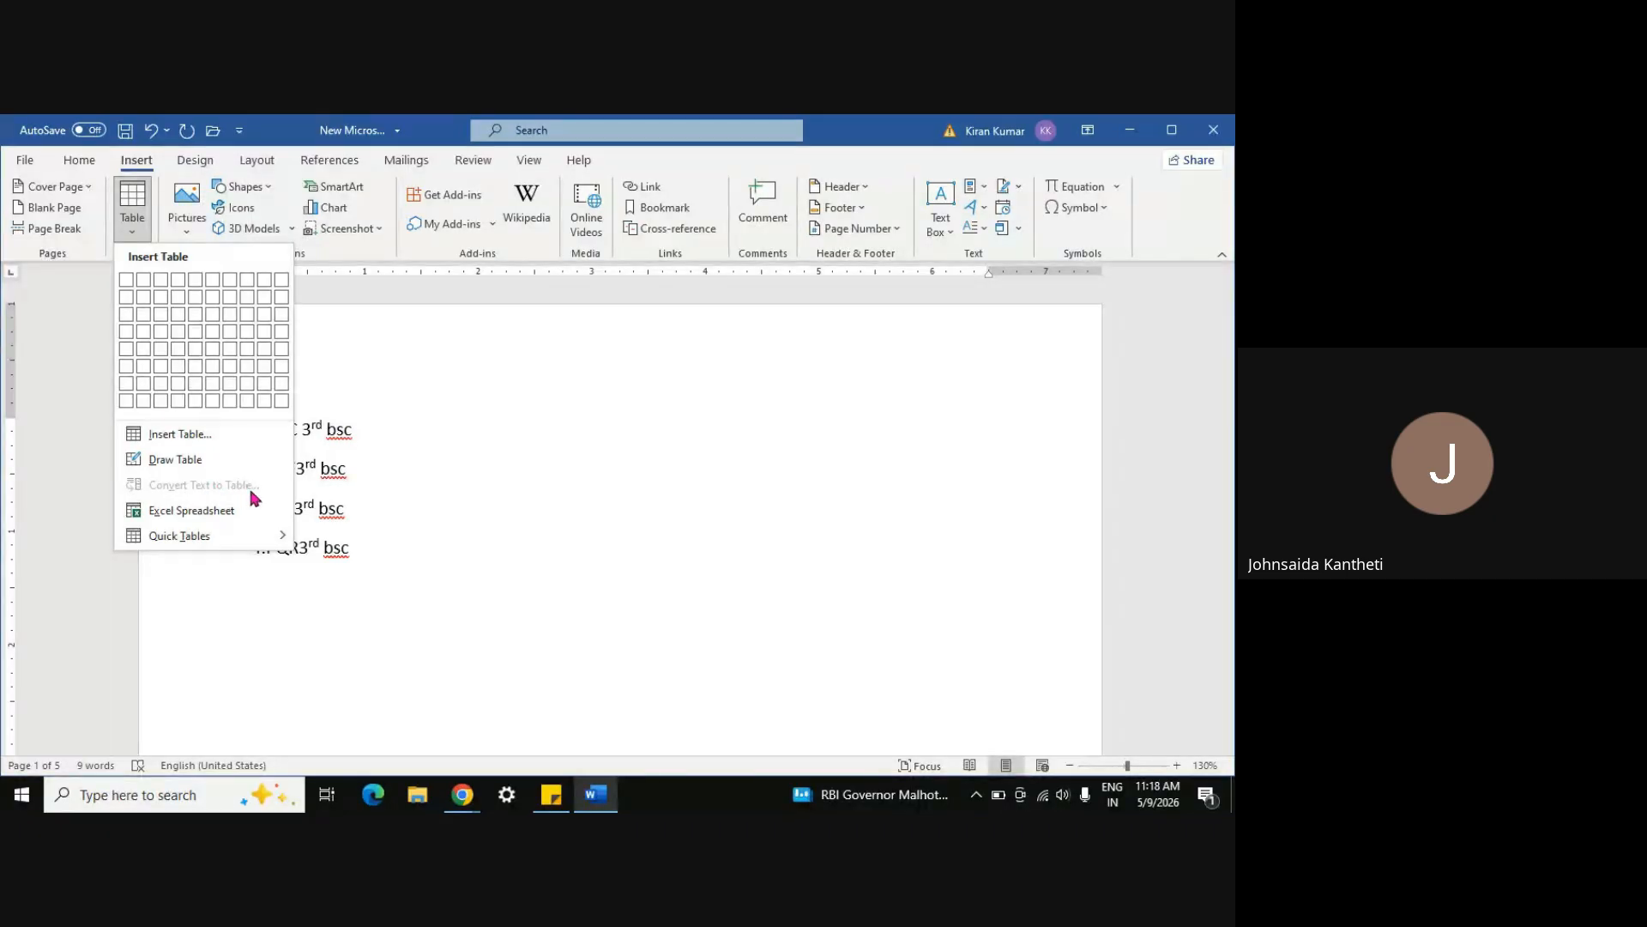
pyautogui.click(558, 415)
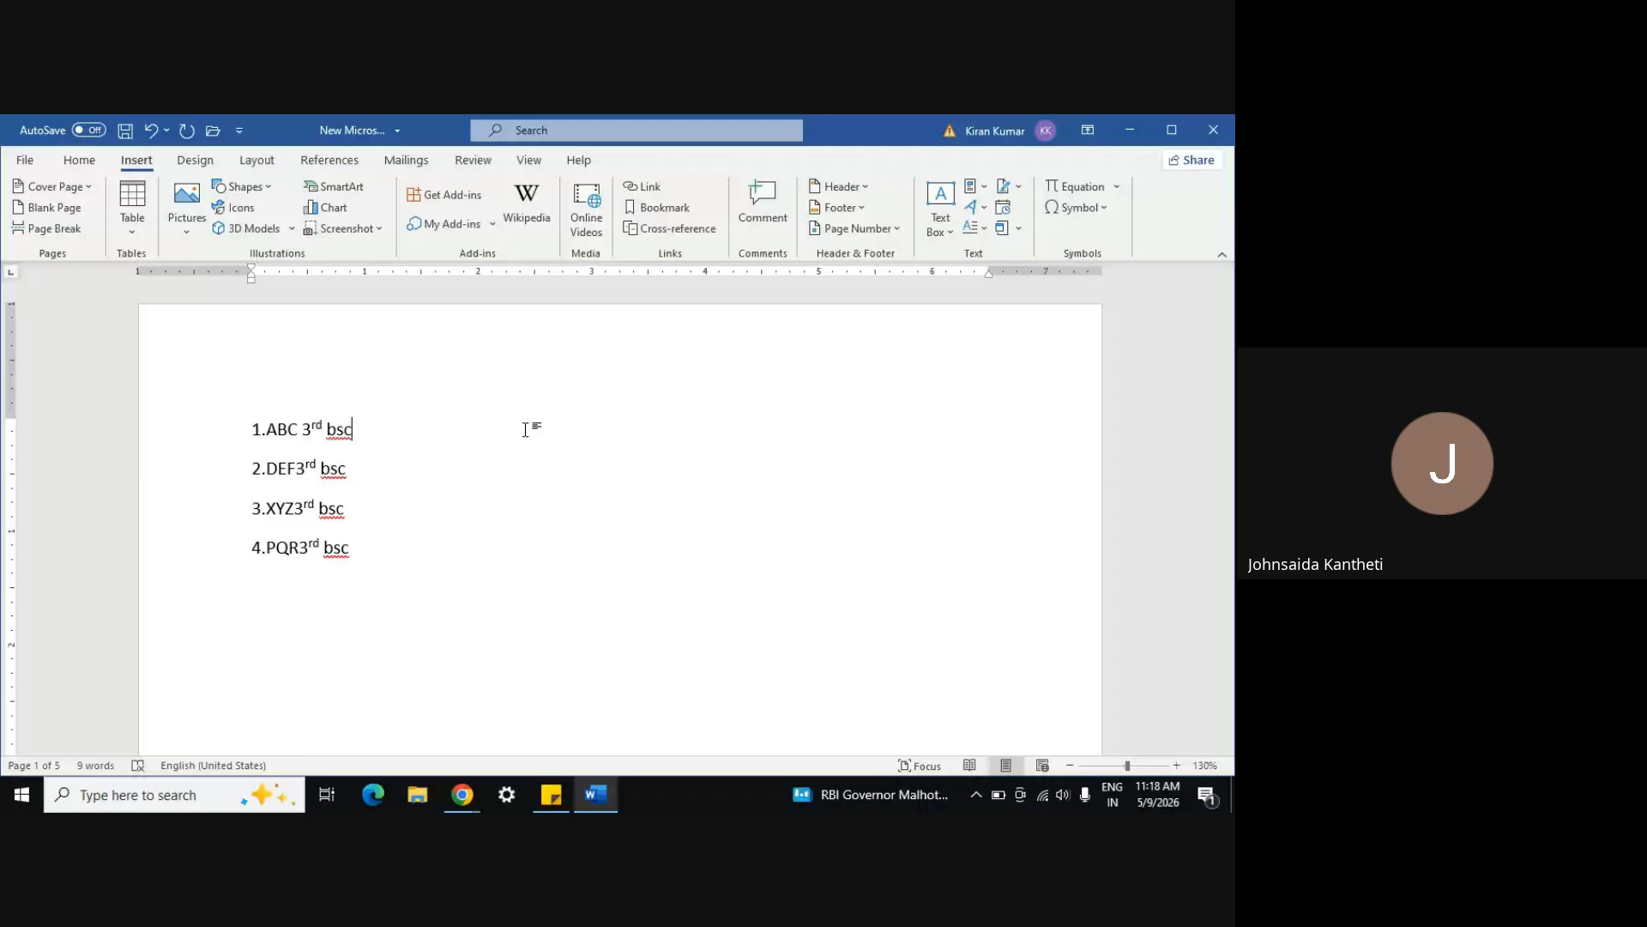
# Browse the built-in Quick Tables gallery from the calendar designs to the Matrix table, without inserting one
pyautogui.click(141, 231)
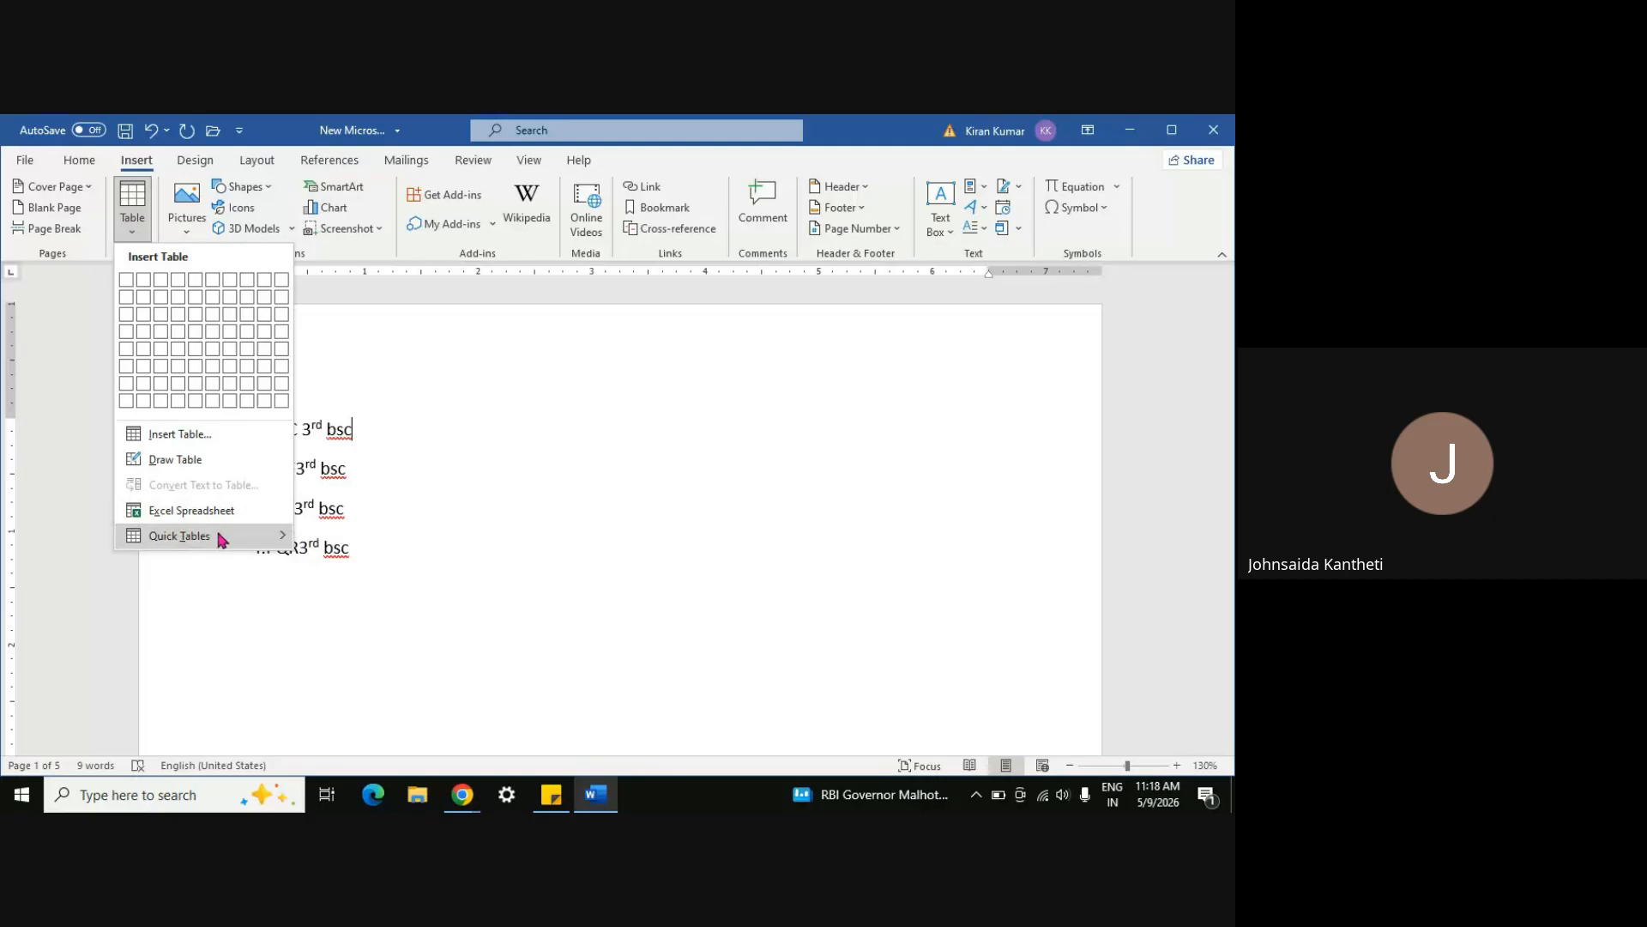
pyautogui.moveTo(220, 541)
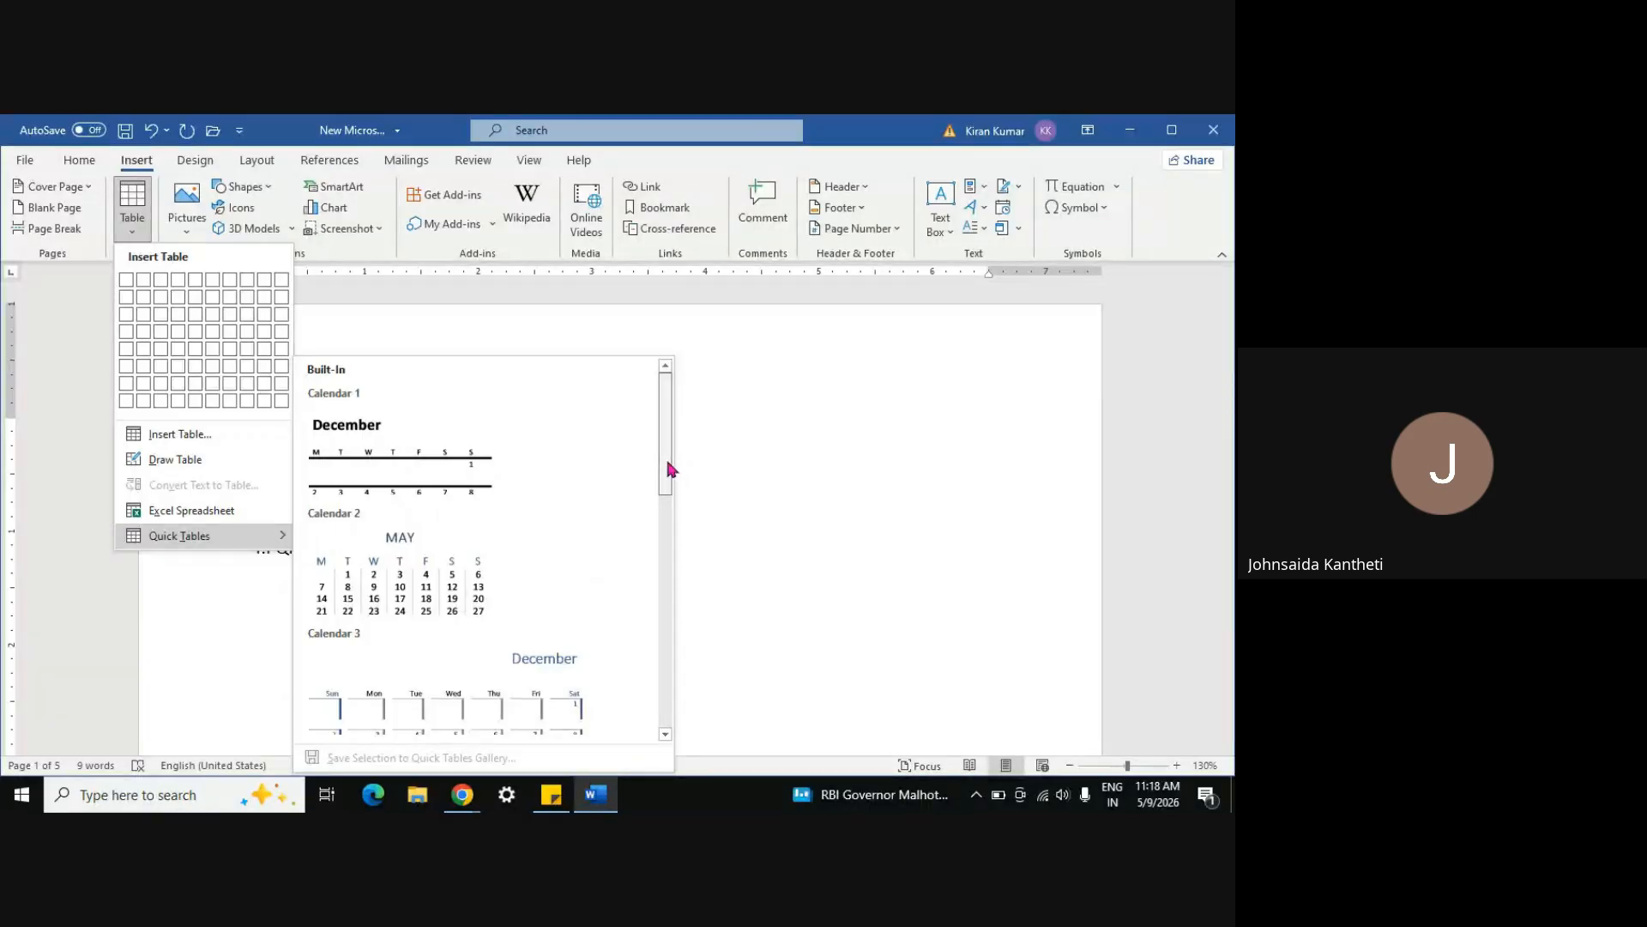
pyautogui.moveTo(668, 467); pyautogui.dragTo(668, 587)
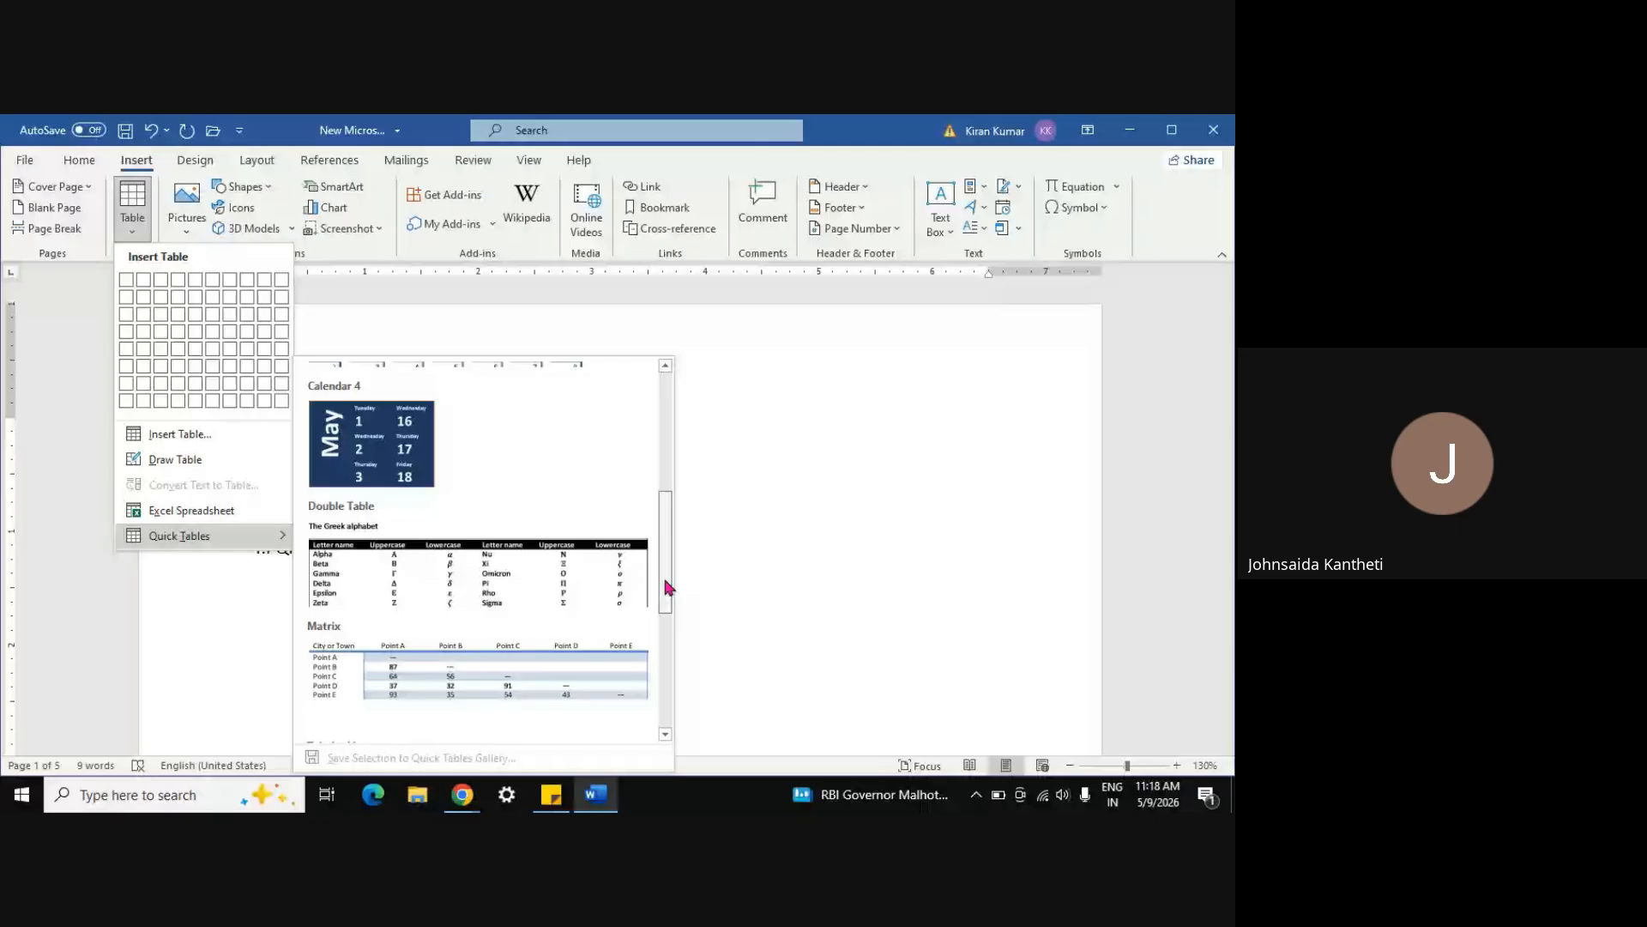
pyautogui.click(779, 527)
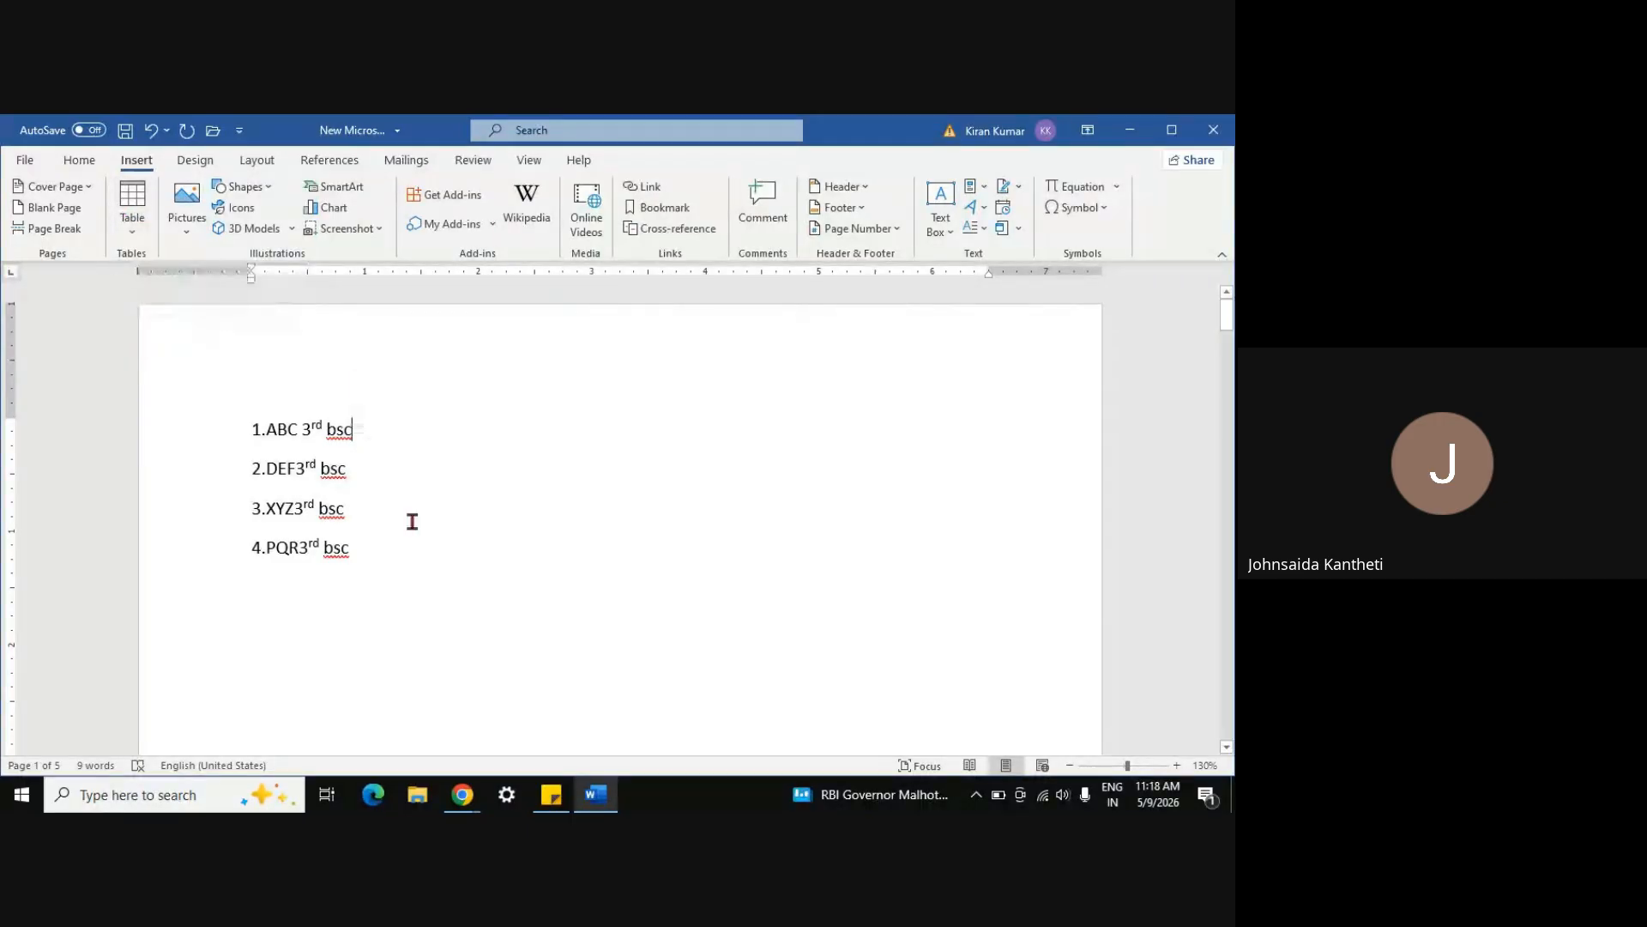
# Switch to the Google Meet window in Chrome to check the class chat, and return to Word
pyautogui.moveTo(463, 796)
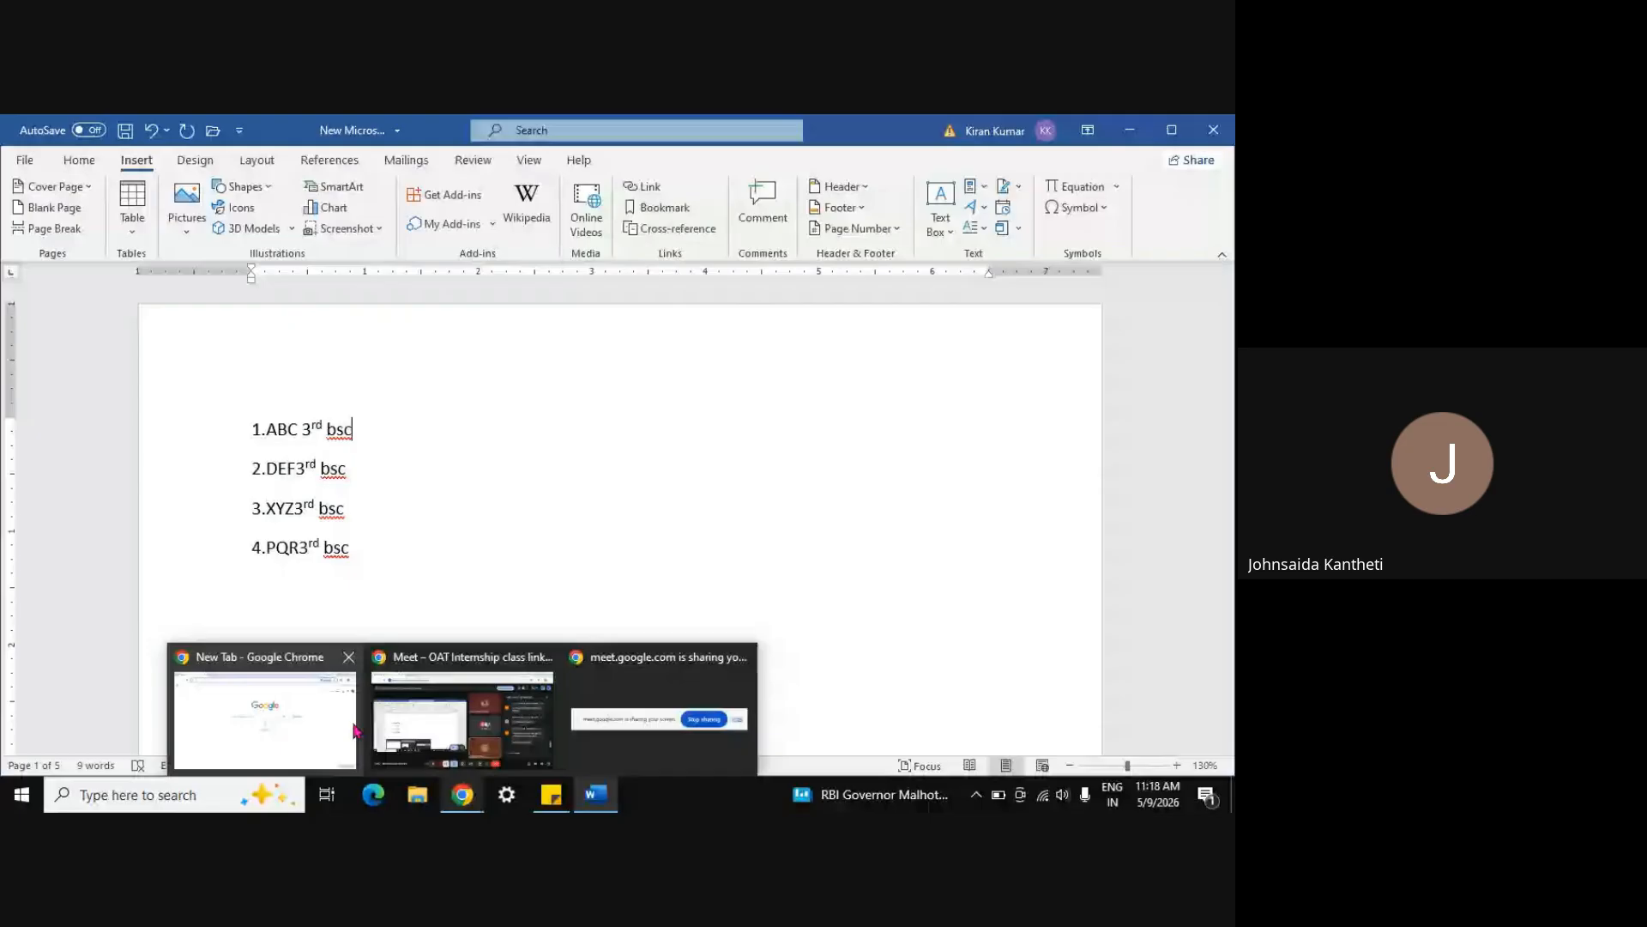
pyautogui.click(391, 721)
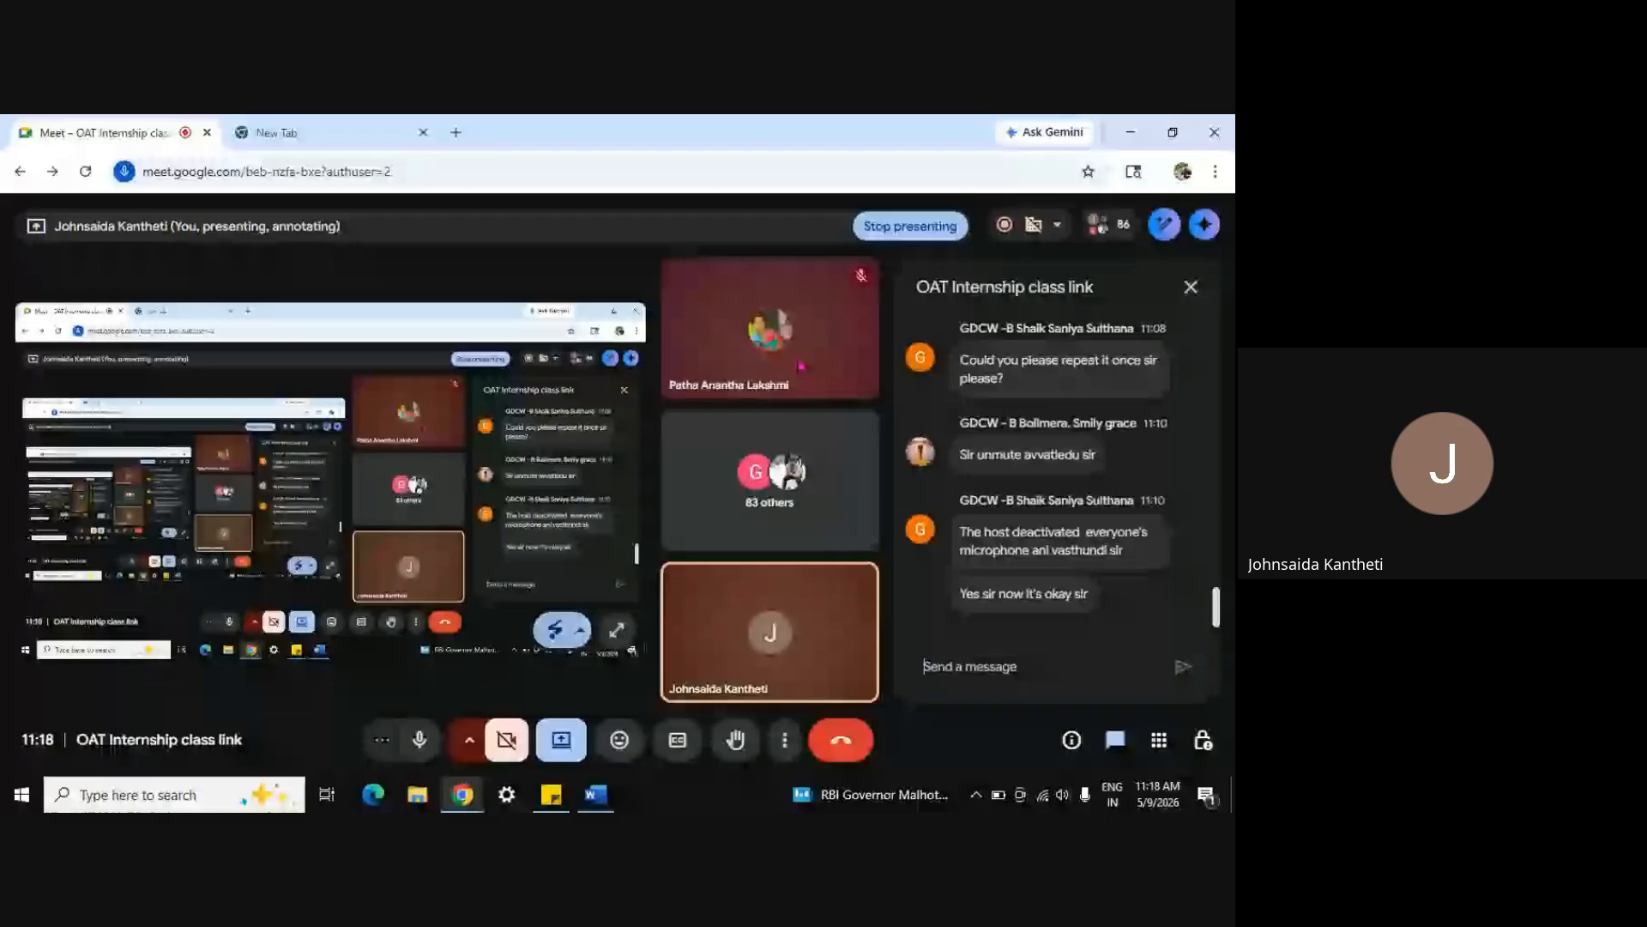
pyautogui.hotkey('alt', 'Tab')
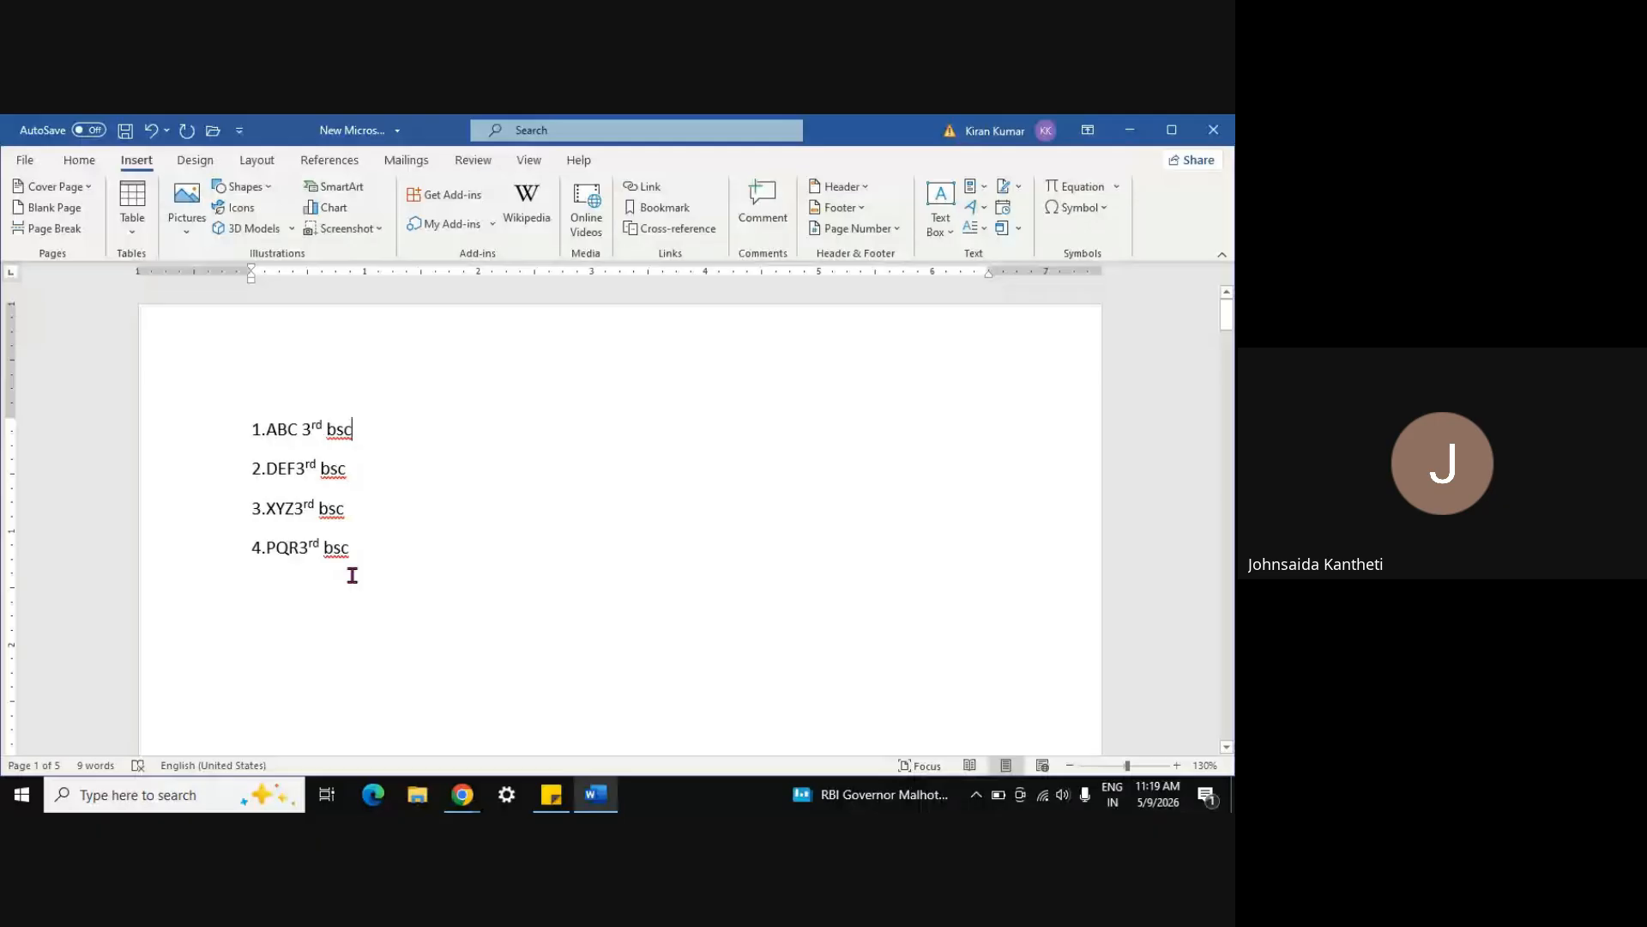
# Add a space before "3rd" in the DEF, XYZ and PQR lines of the student list
pyautogui.click(298, 468)
pyautogui.press('Down')
pyautogui.press('Down')
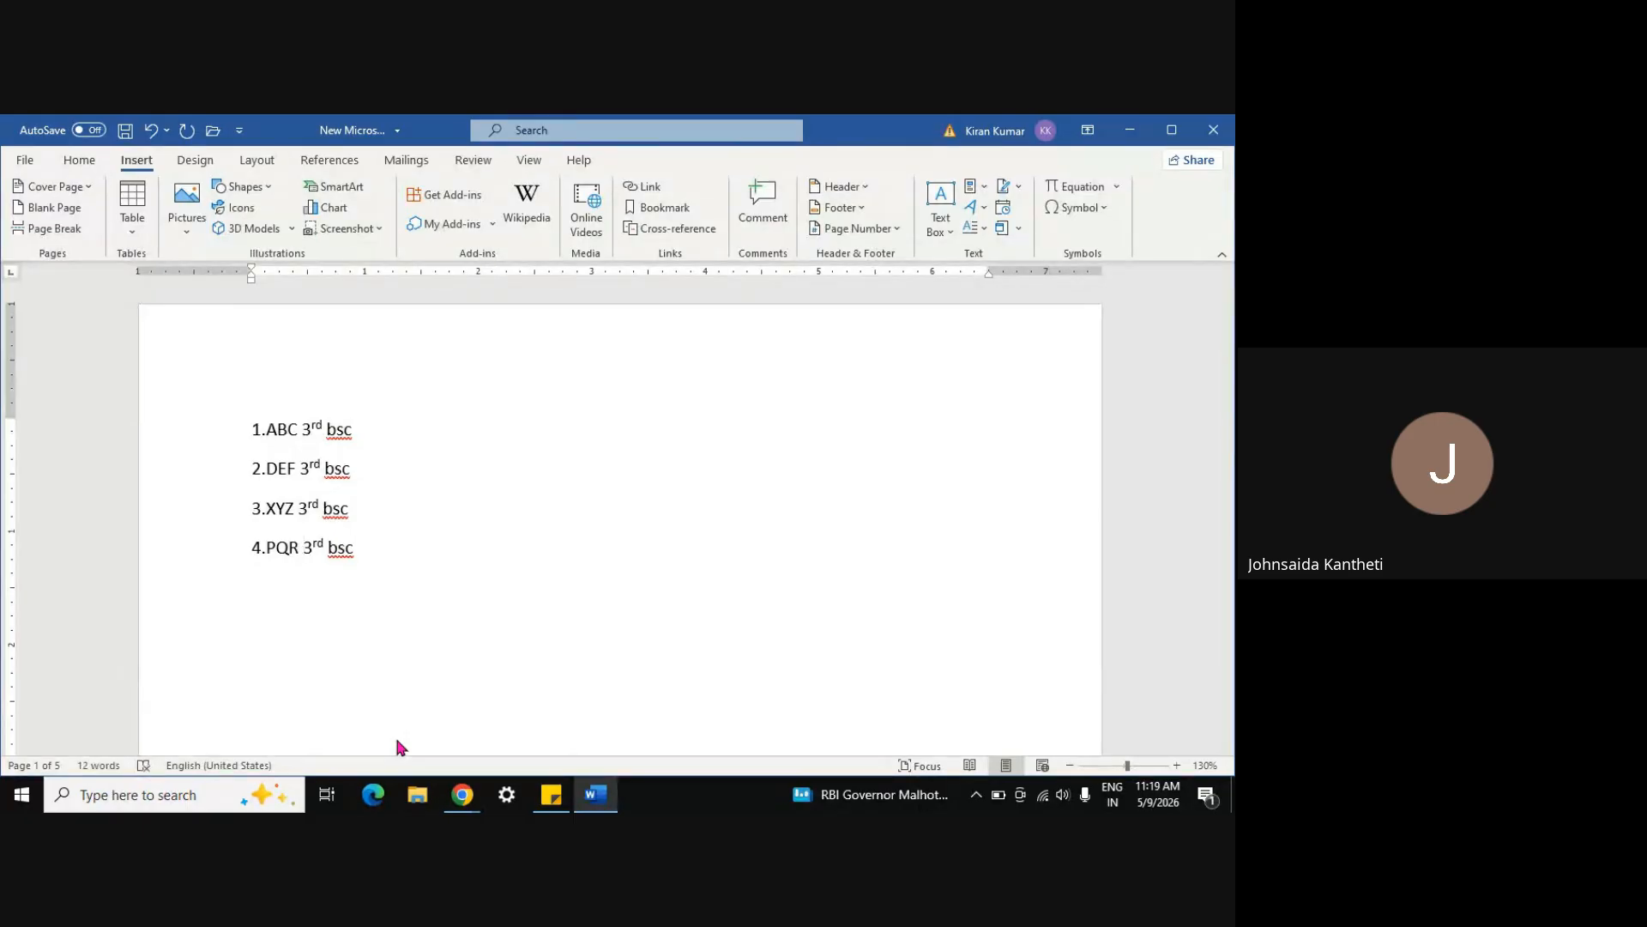
pyautogui.click(252, 428)
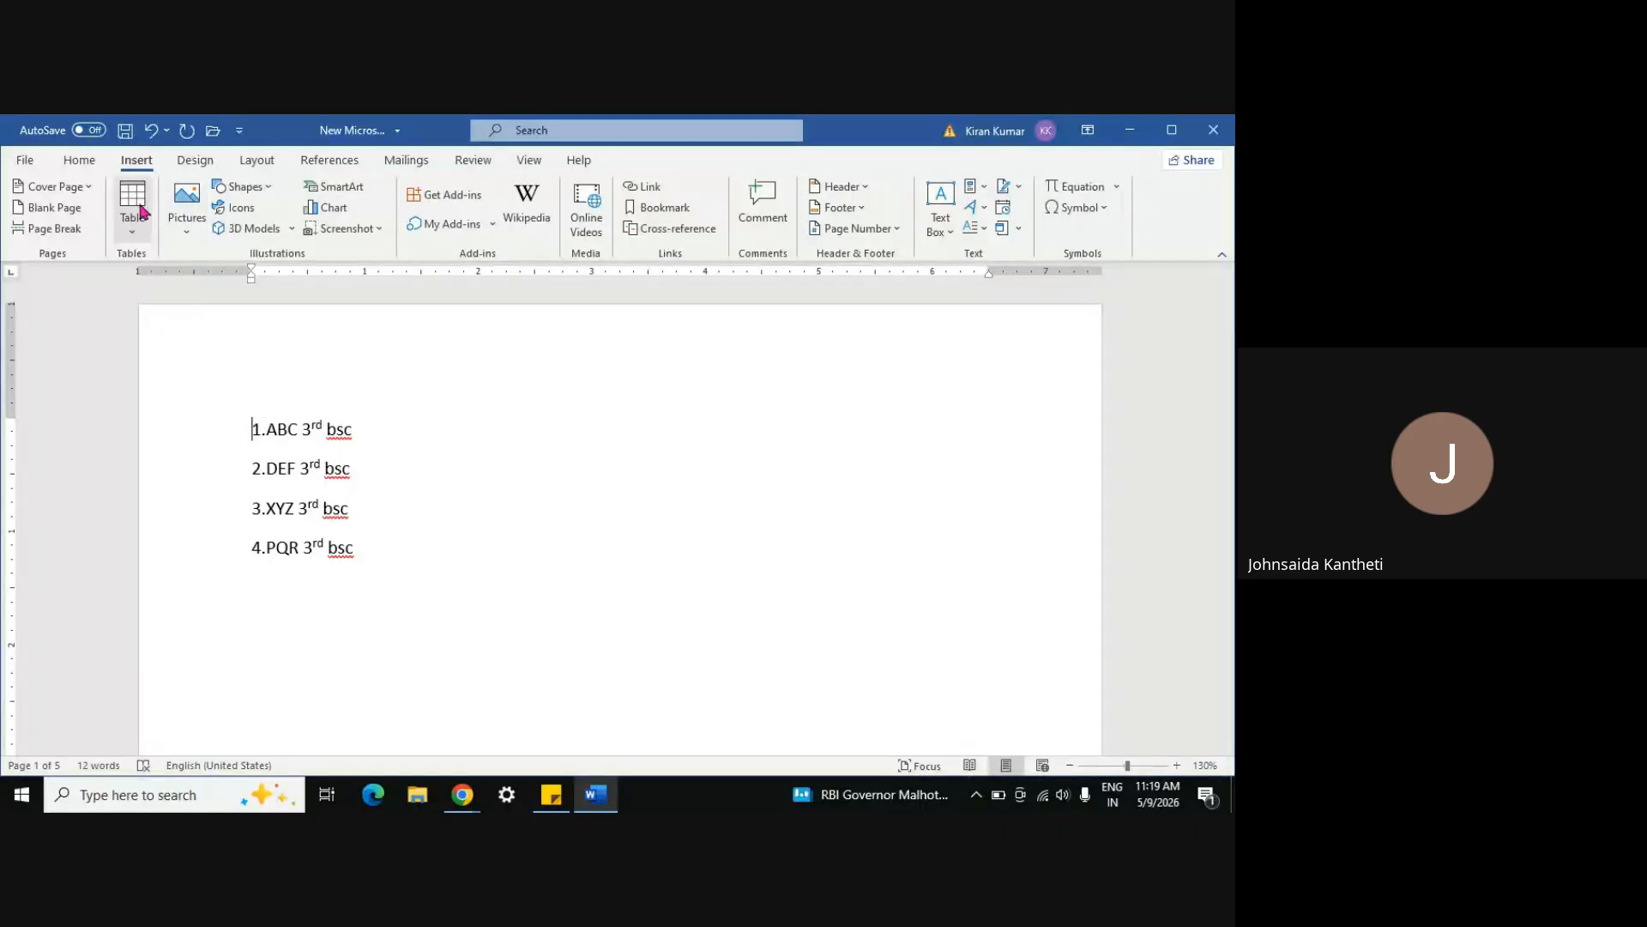
pyautogui.click(133, 238)
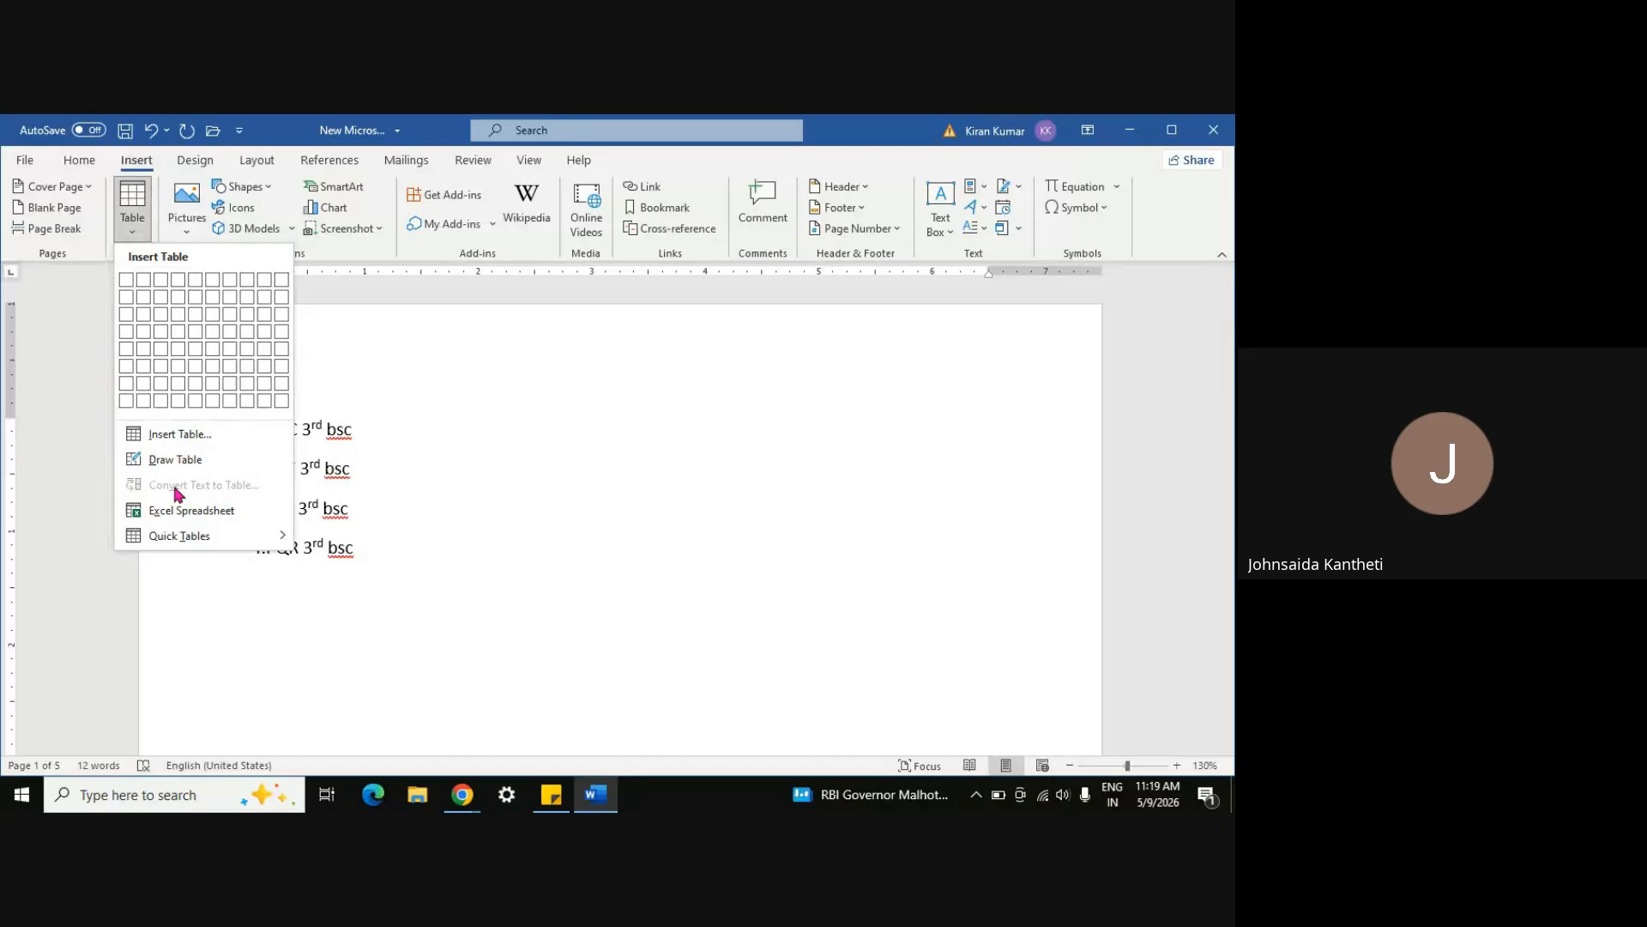
pyautogui.click(420, 495)
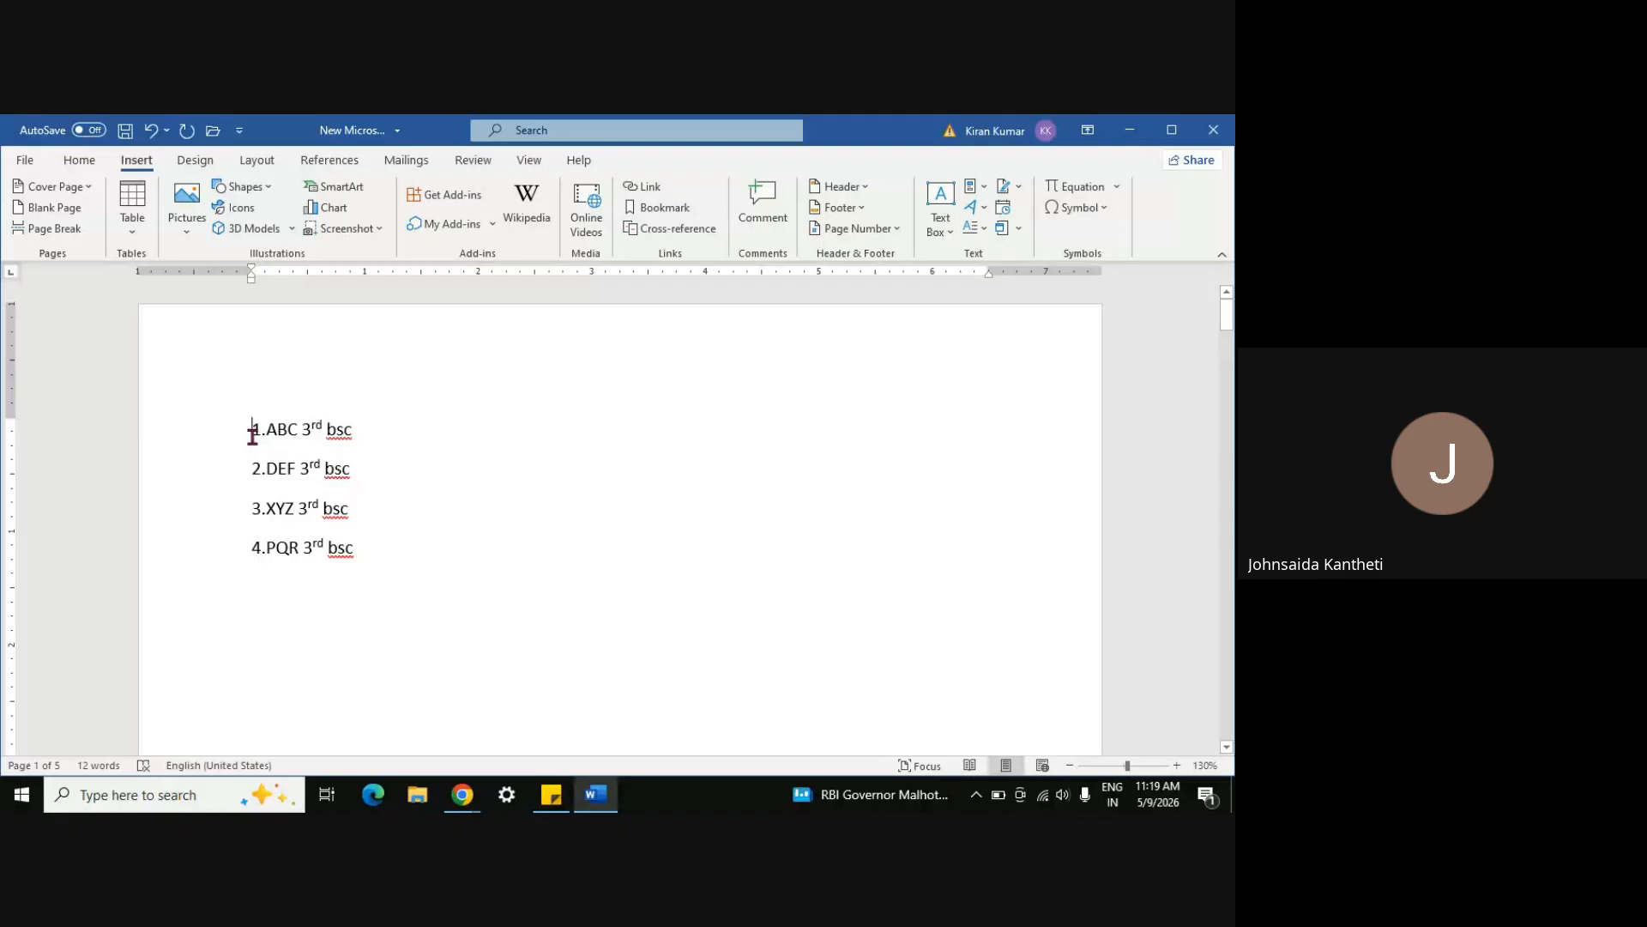
# Convert the four lines of the student list to a one-column table with fixed column width, separating text at paragraphs
pyautogui.moveTo(252, 429); pyautogui.dragTo(360, 562)
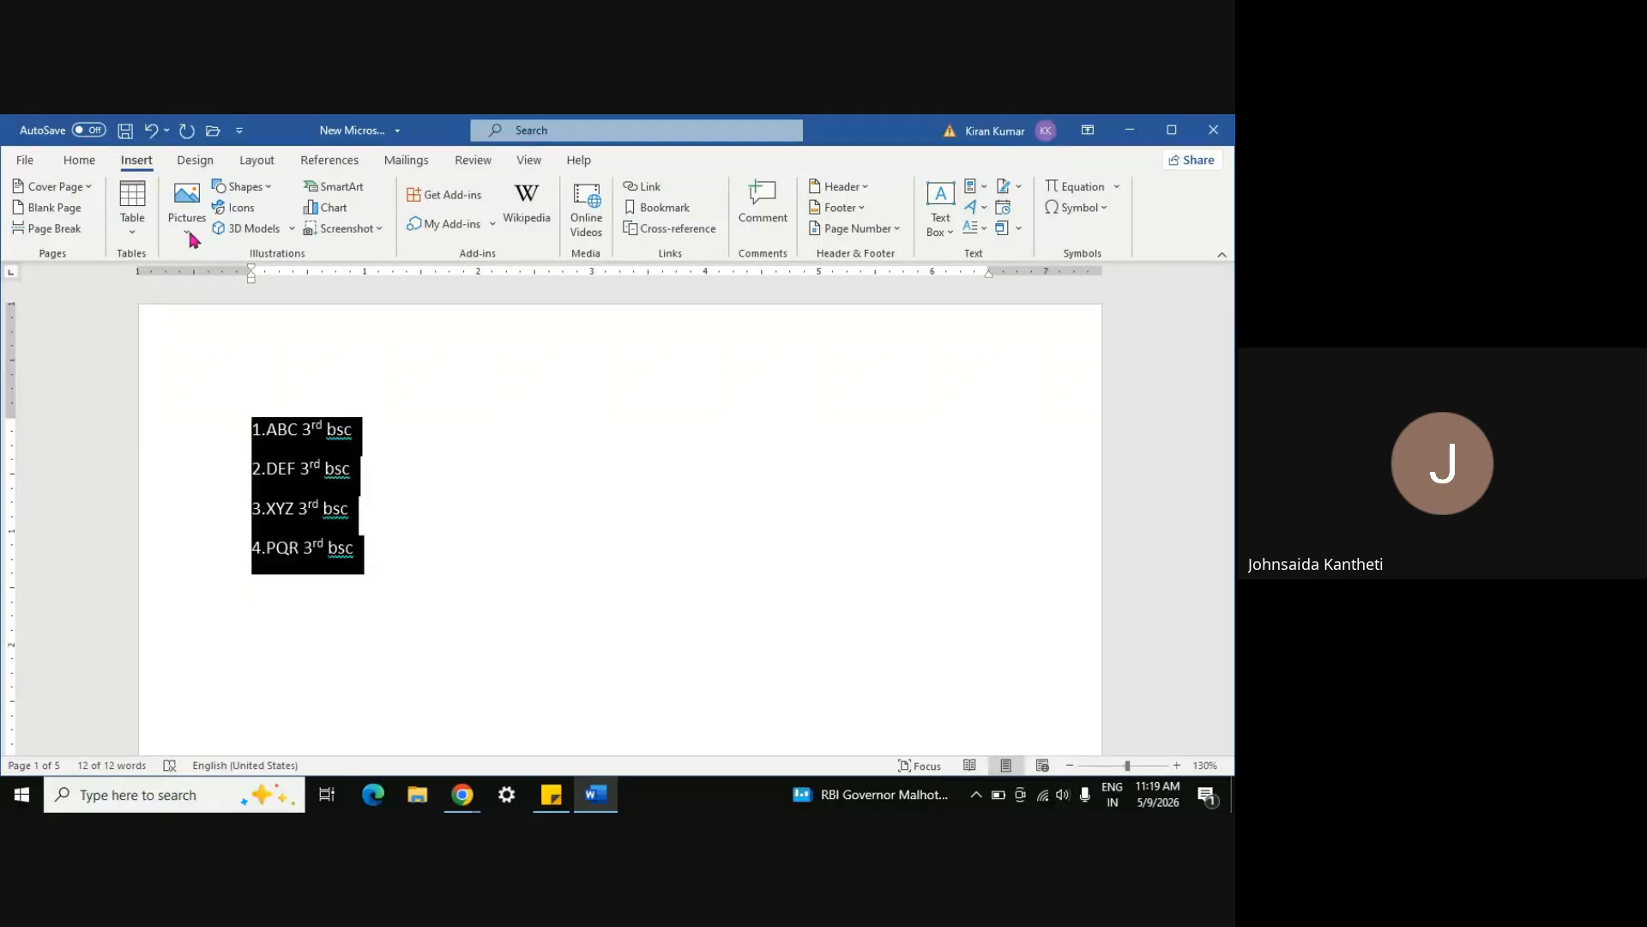
pyautogui.click(133, 235)
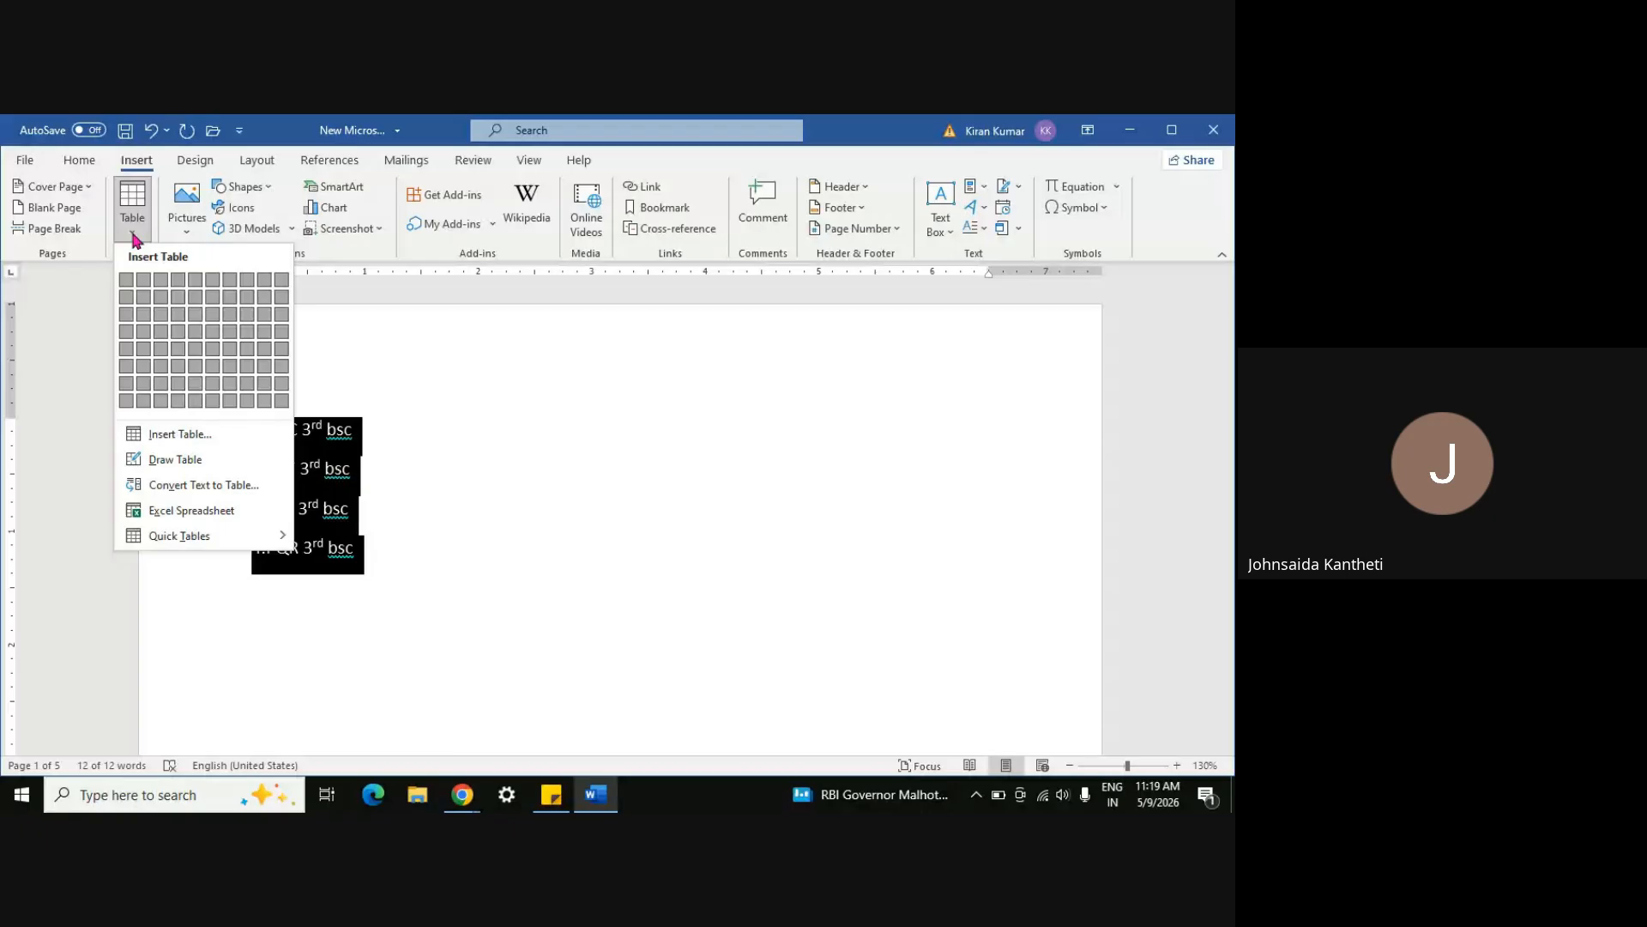
pyautogui.click(180, 486)
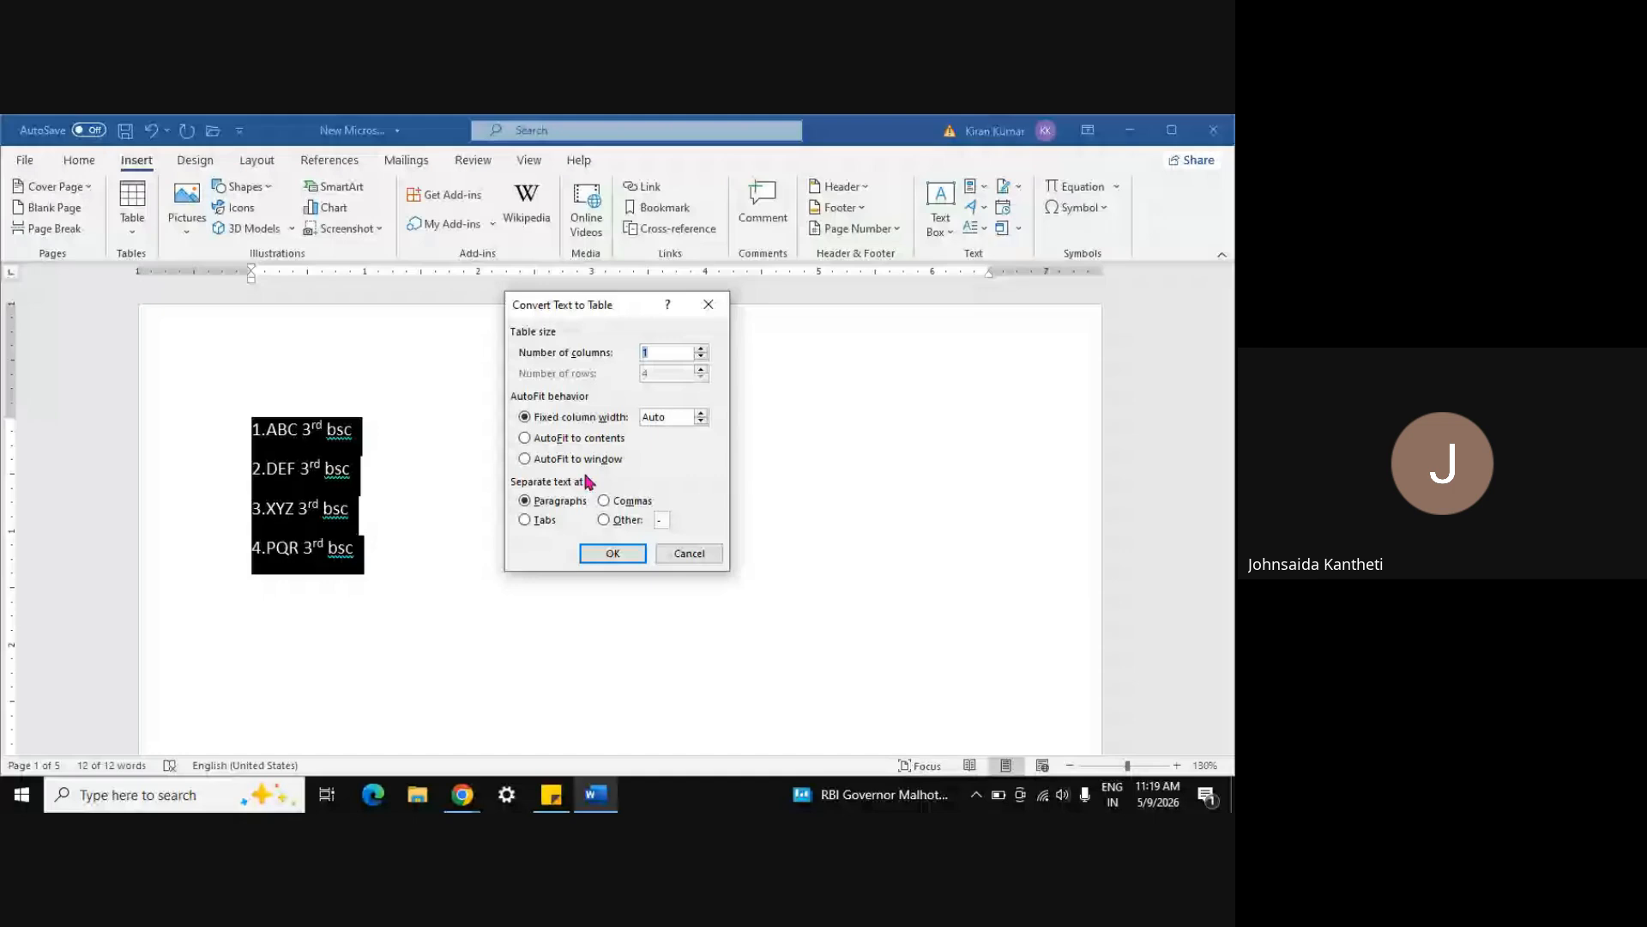
pyautogui.click(612, 553)
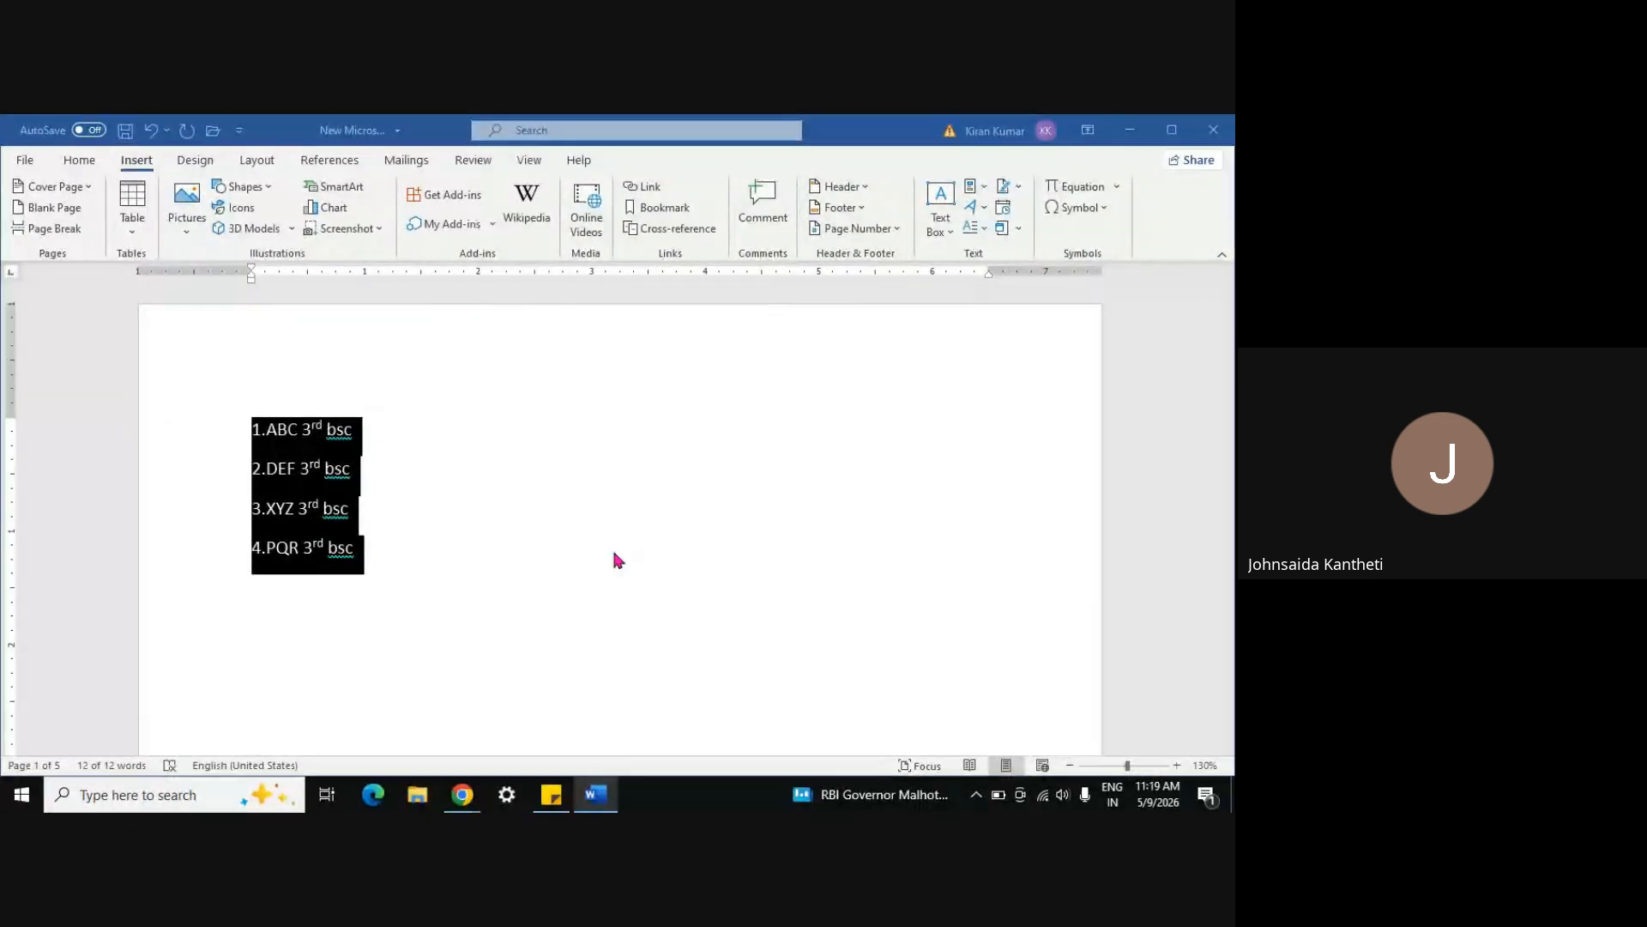
pyautogui.click(448, 585)
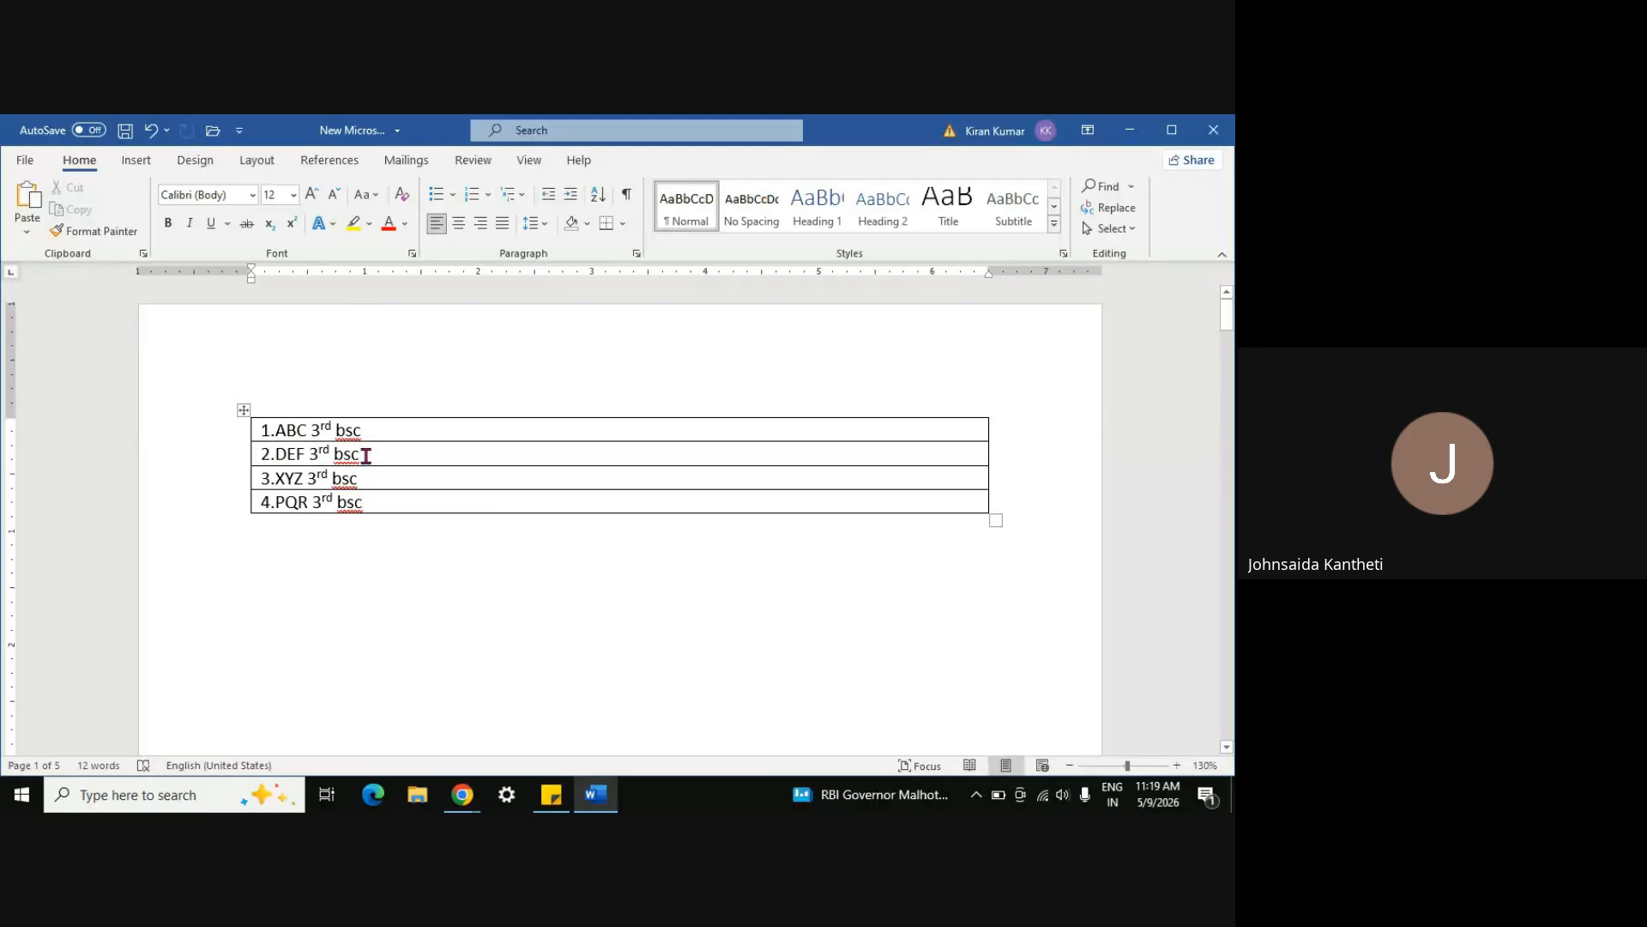
# Apply red font colour and yellow highlighting to all the table text, and choose a blue-outlined text effect
pyautogui.hotkey('ctrl', 'a')
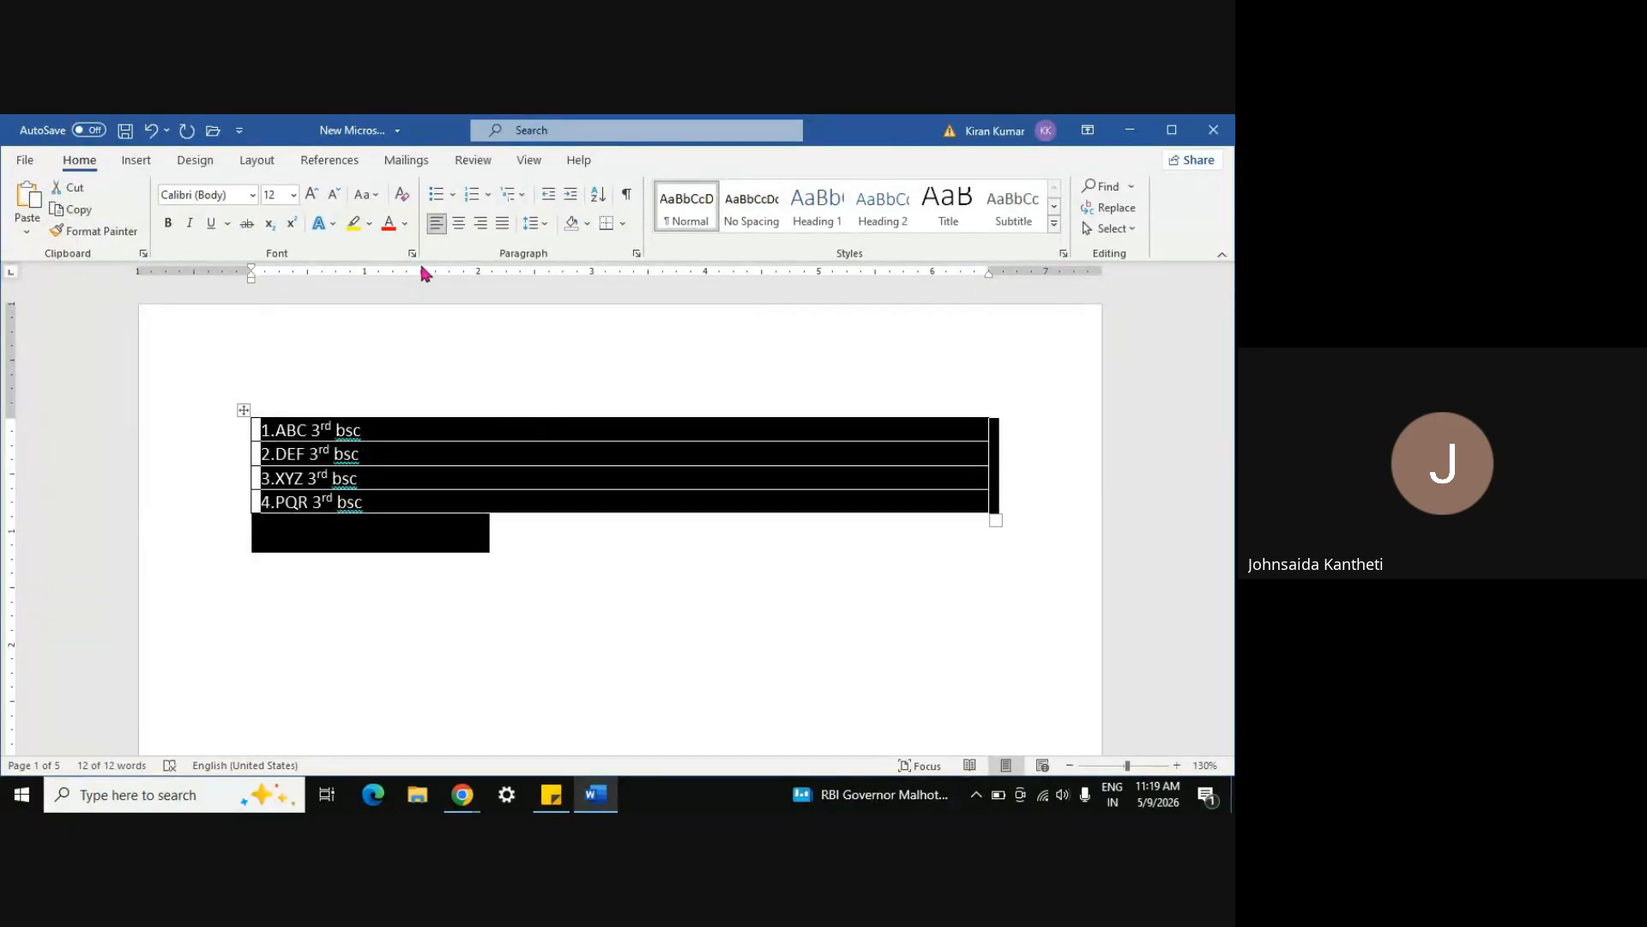
pyautogui.click(388, 228)
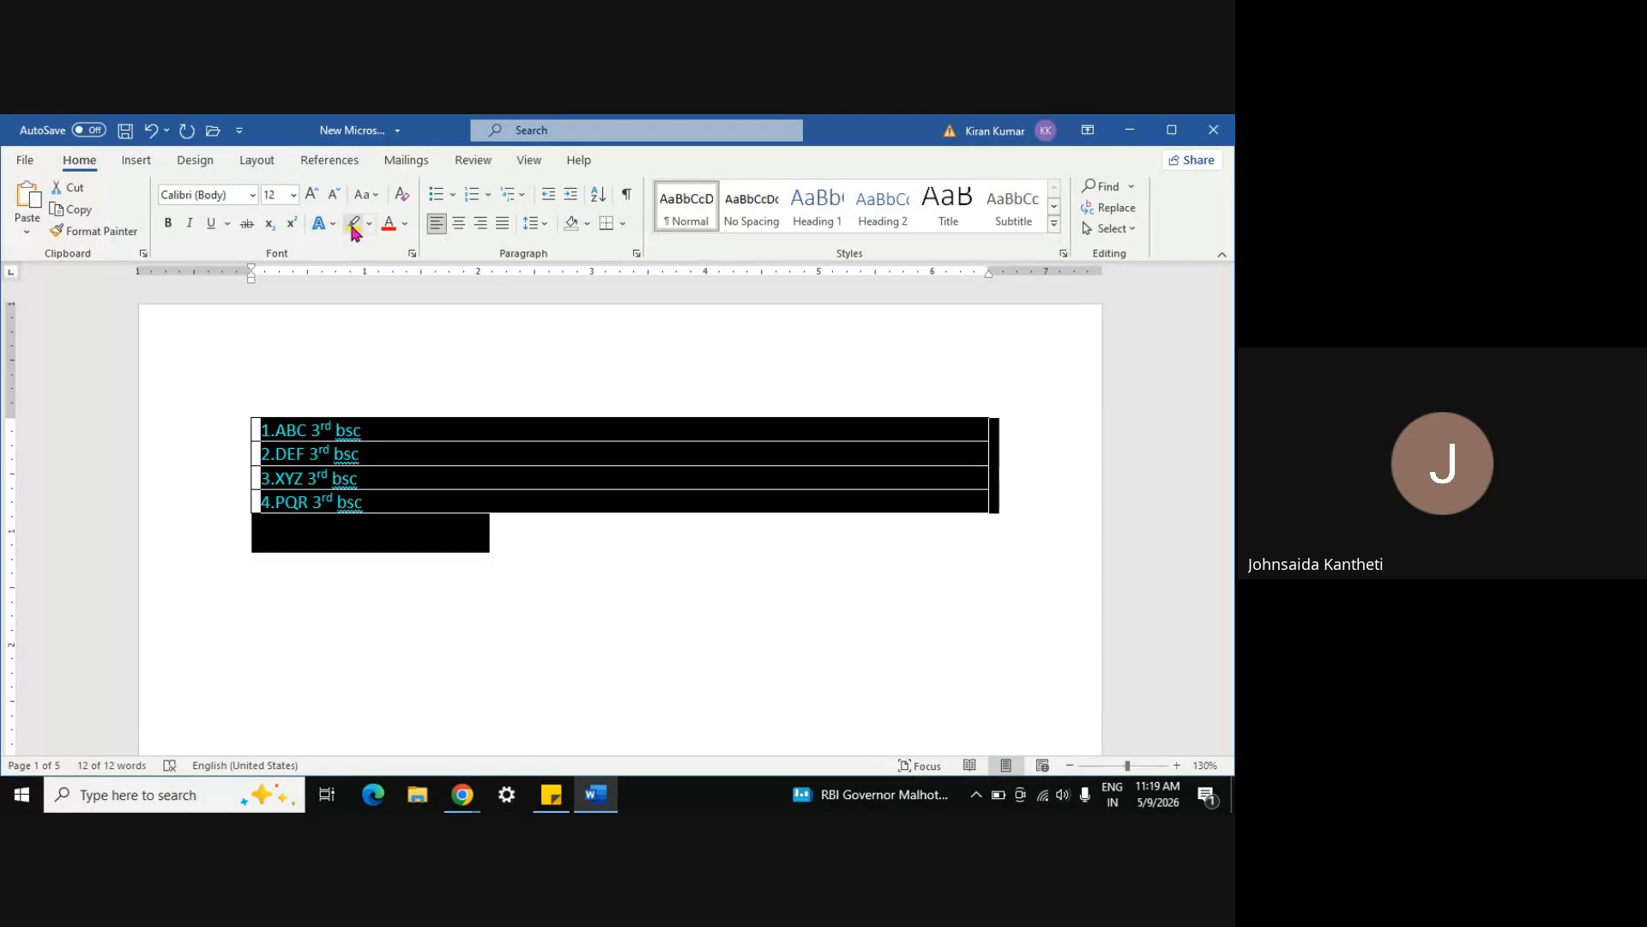
pyautogui.click(352, 227)
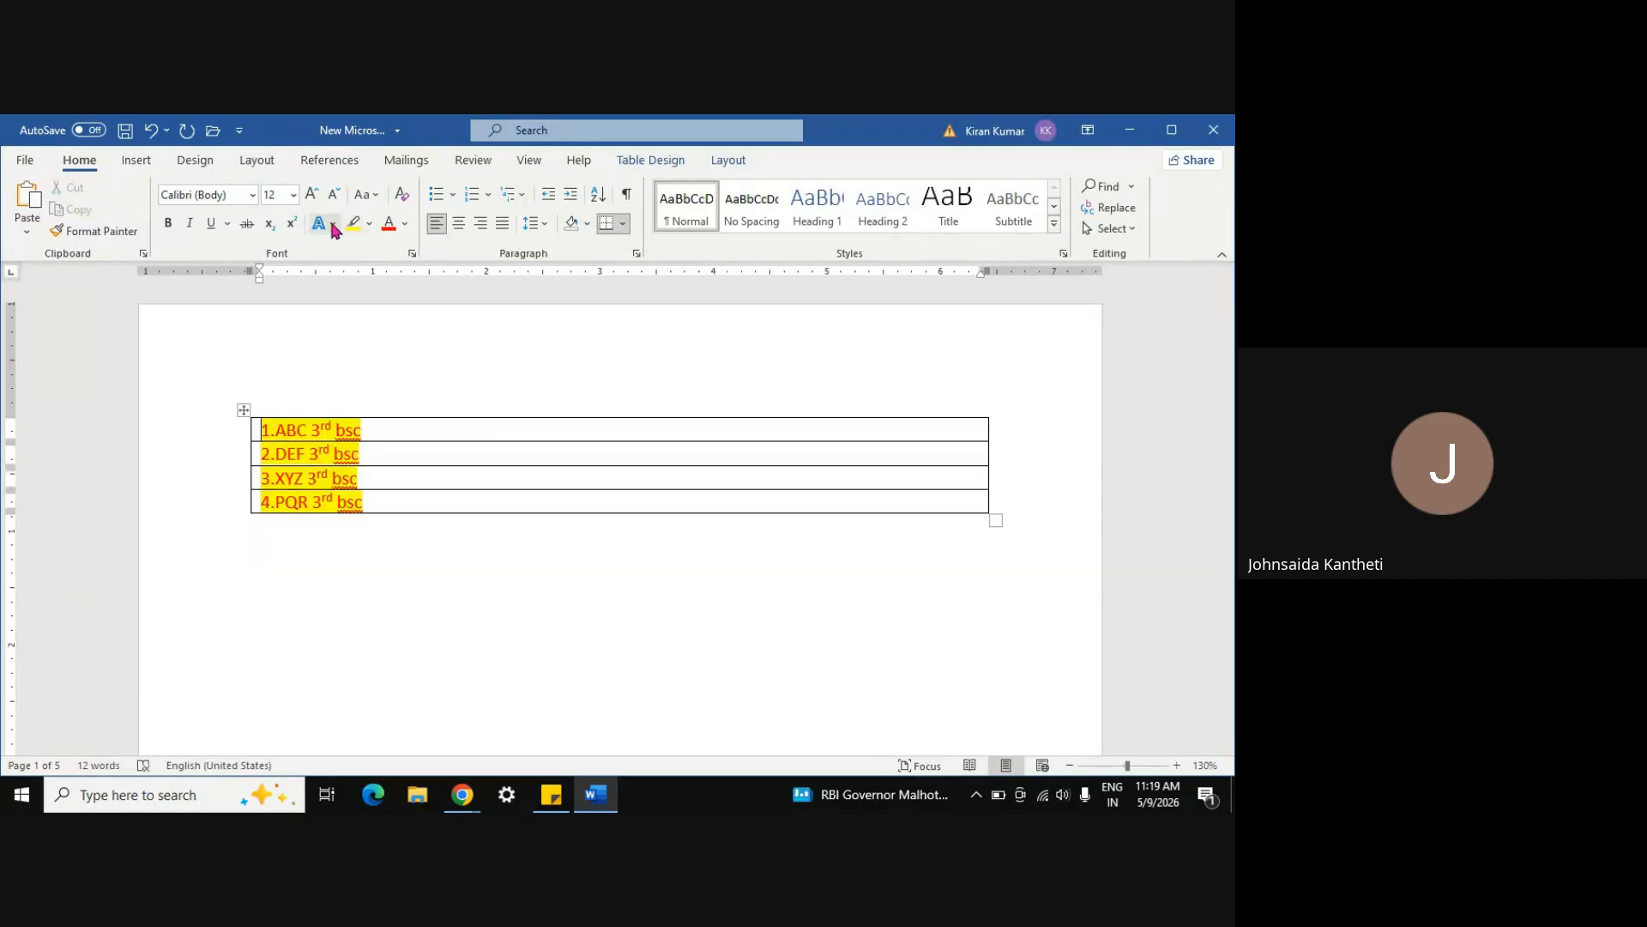
pyautogui.click(332, 225)
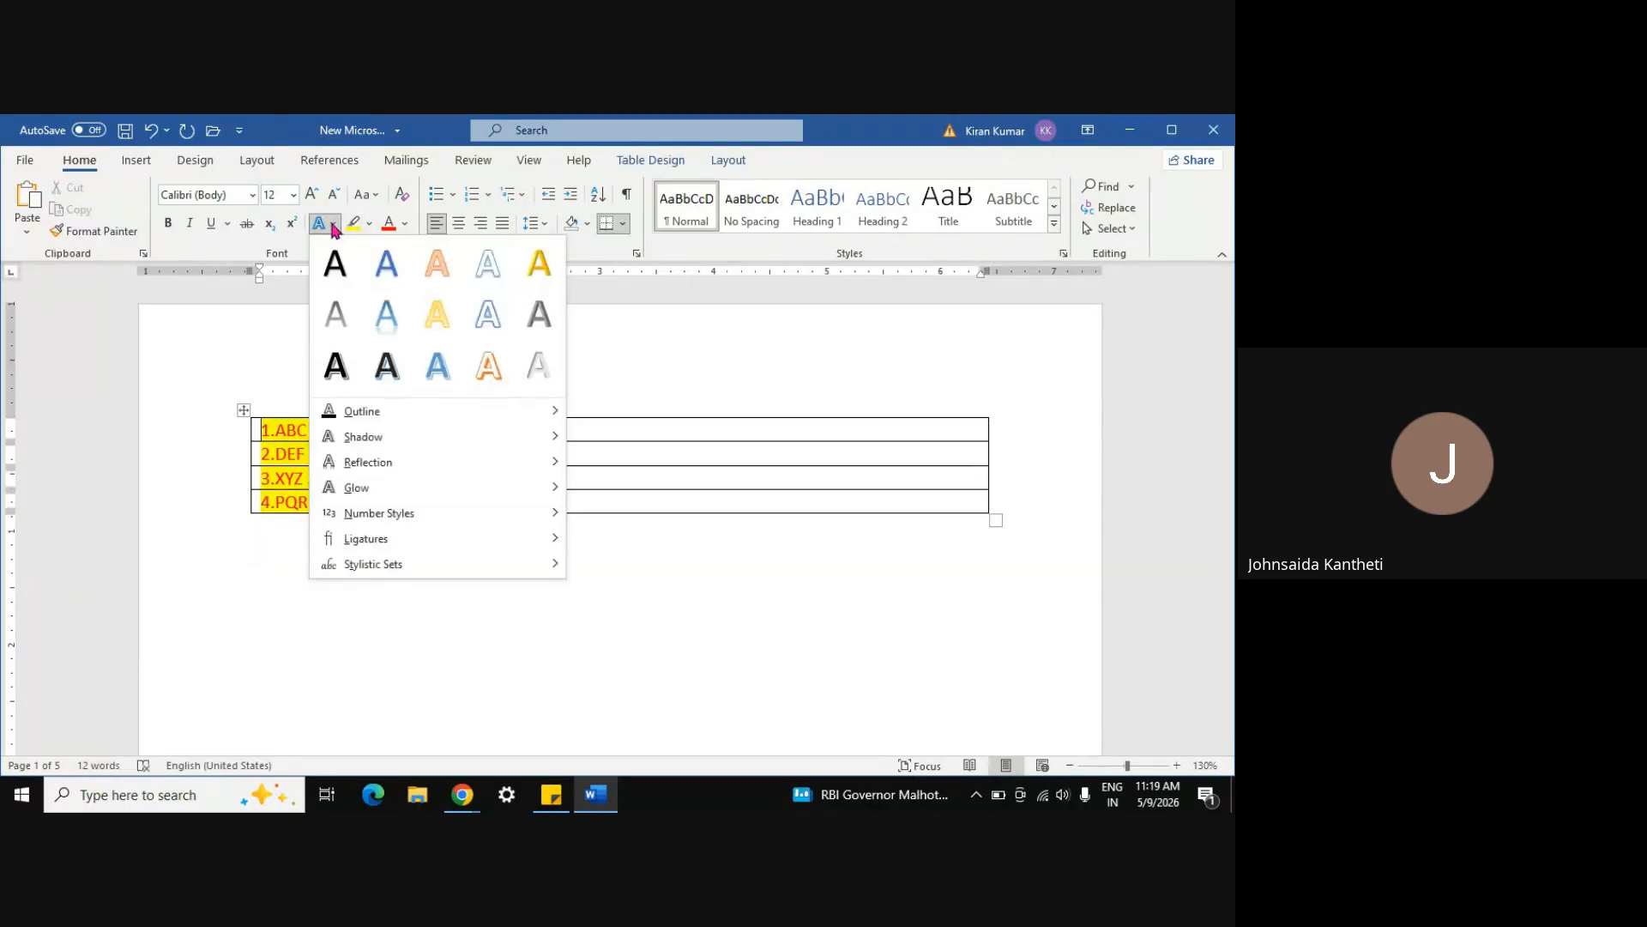
pyautogui.click(489, 317)
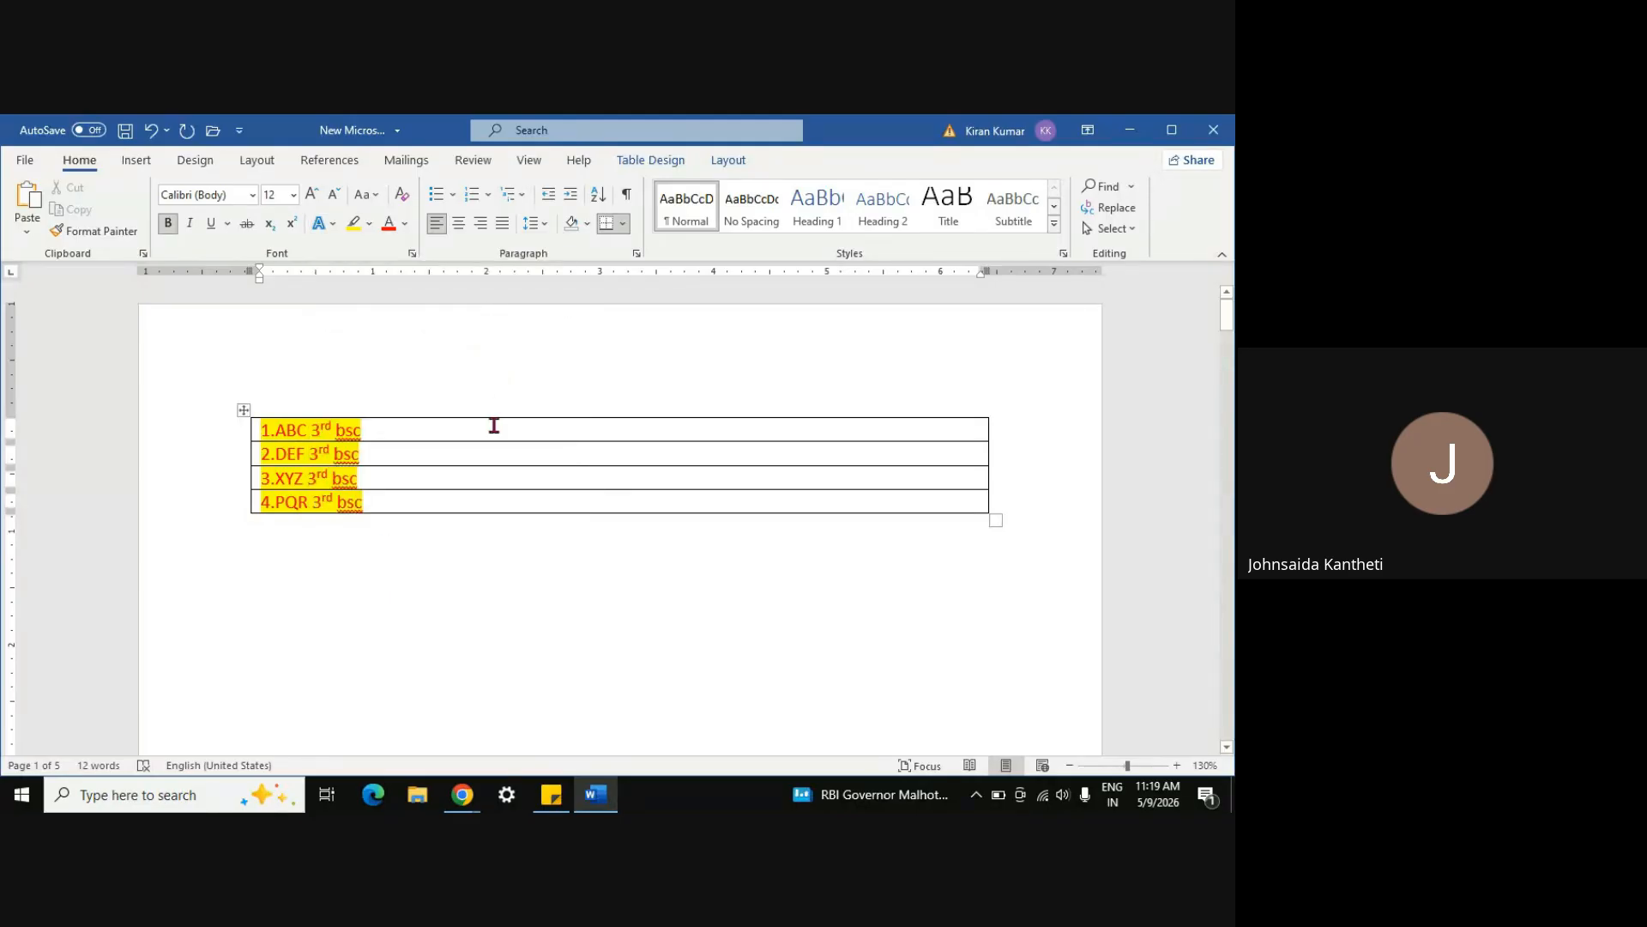
# Undo the text formatting and the table conversion, back to the plain numbered student list, and deselect it
pyautogui.hotkey('ctrl', 'z')
pyautogui.hotkey('ctrl', 'z')
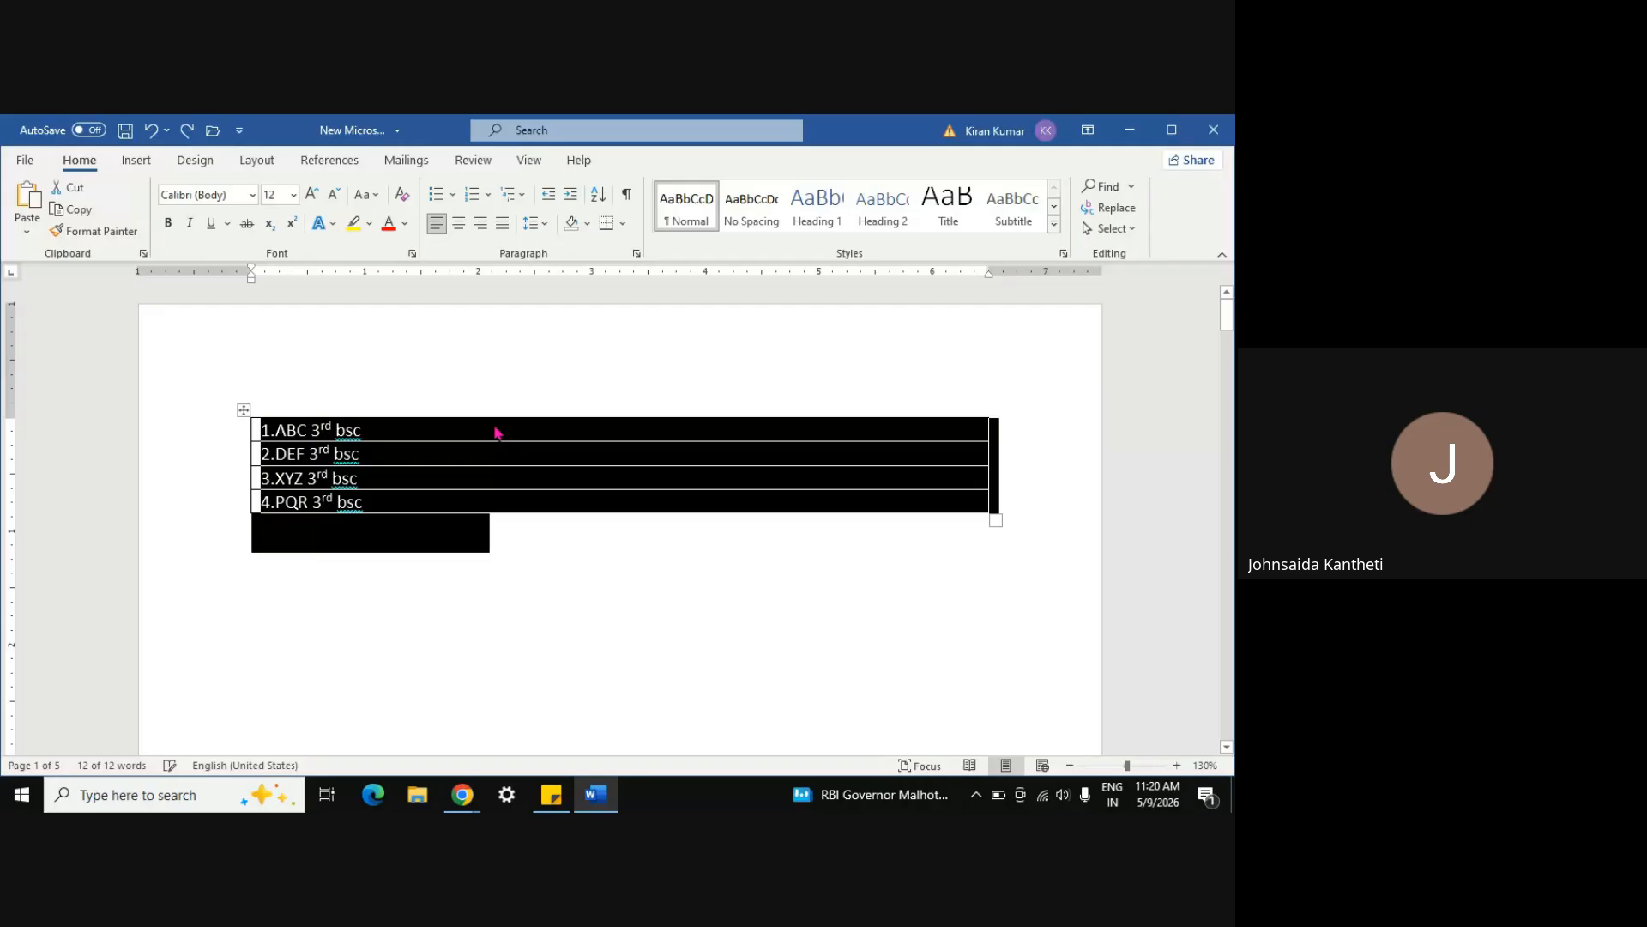
pyautogui.hotkey('ctrl', 'z')
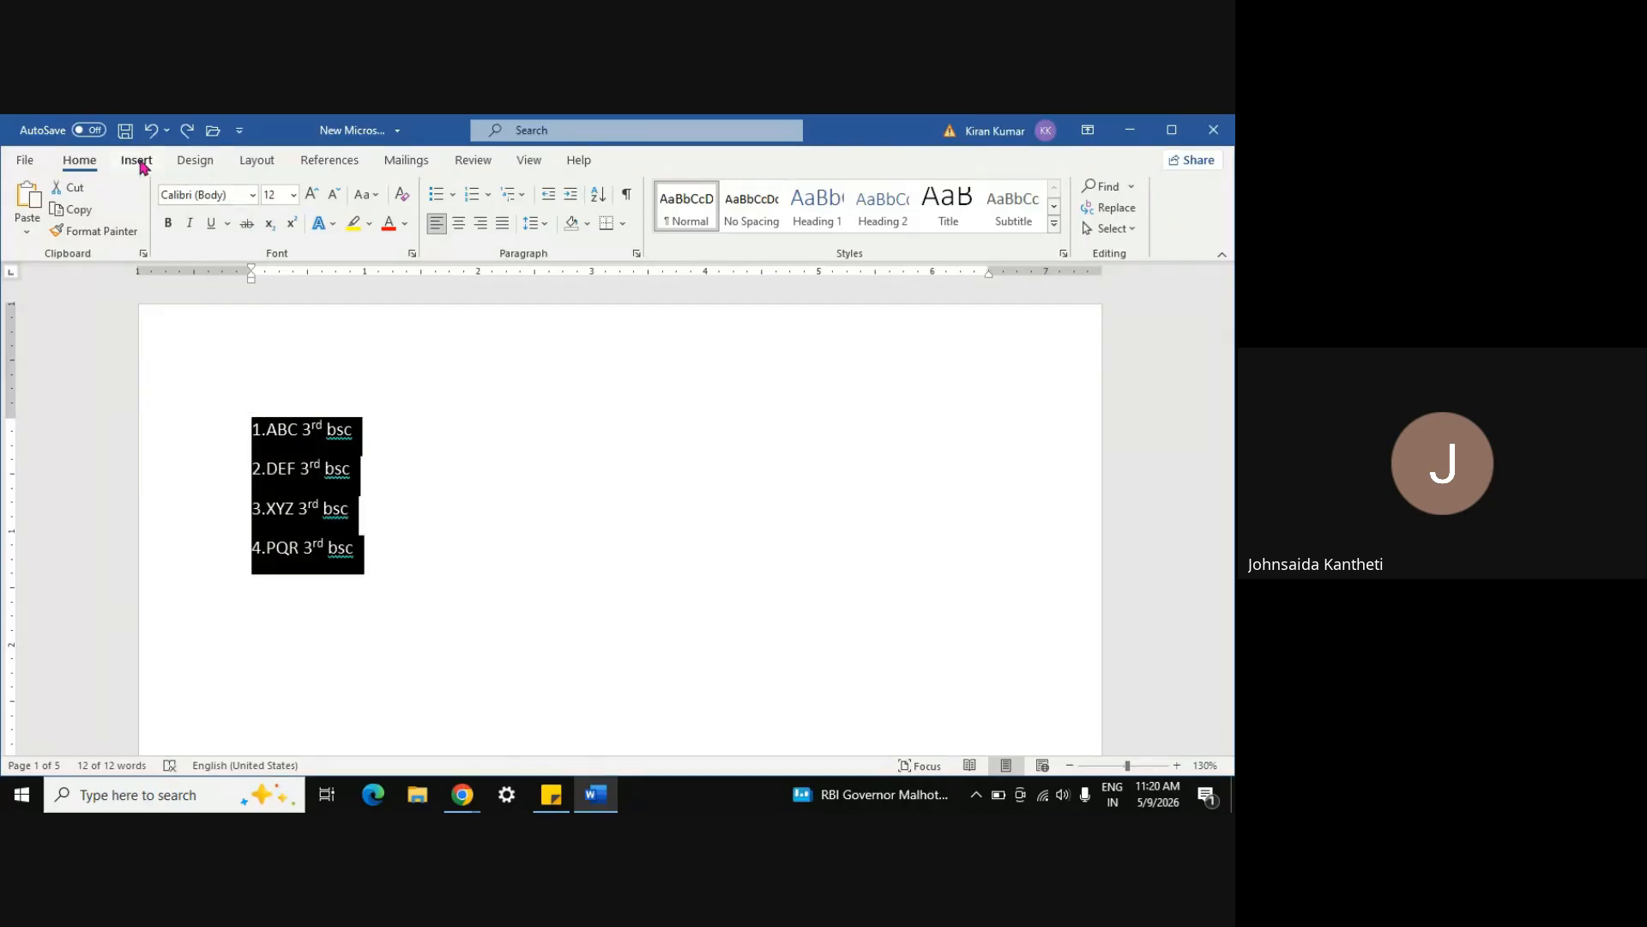
pyautogui.click(485, 443)
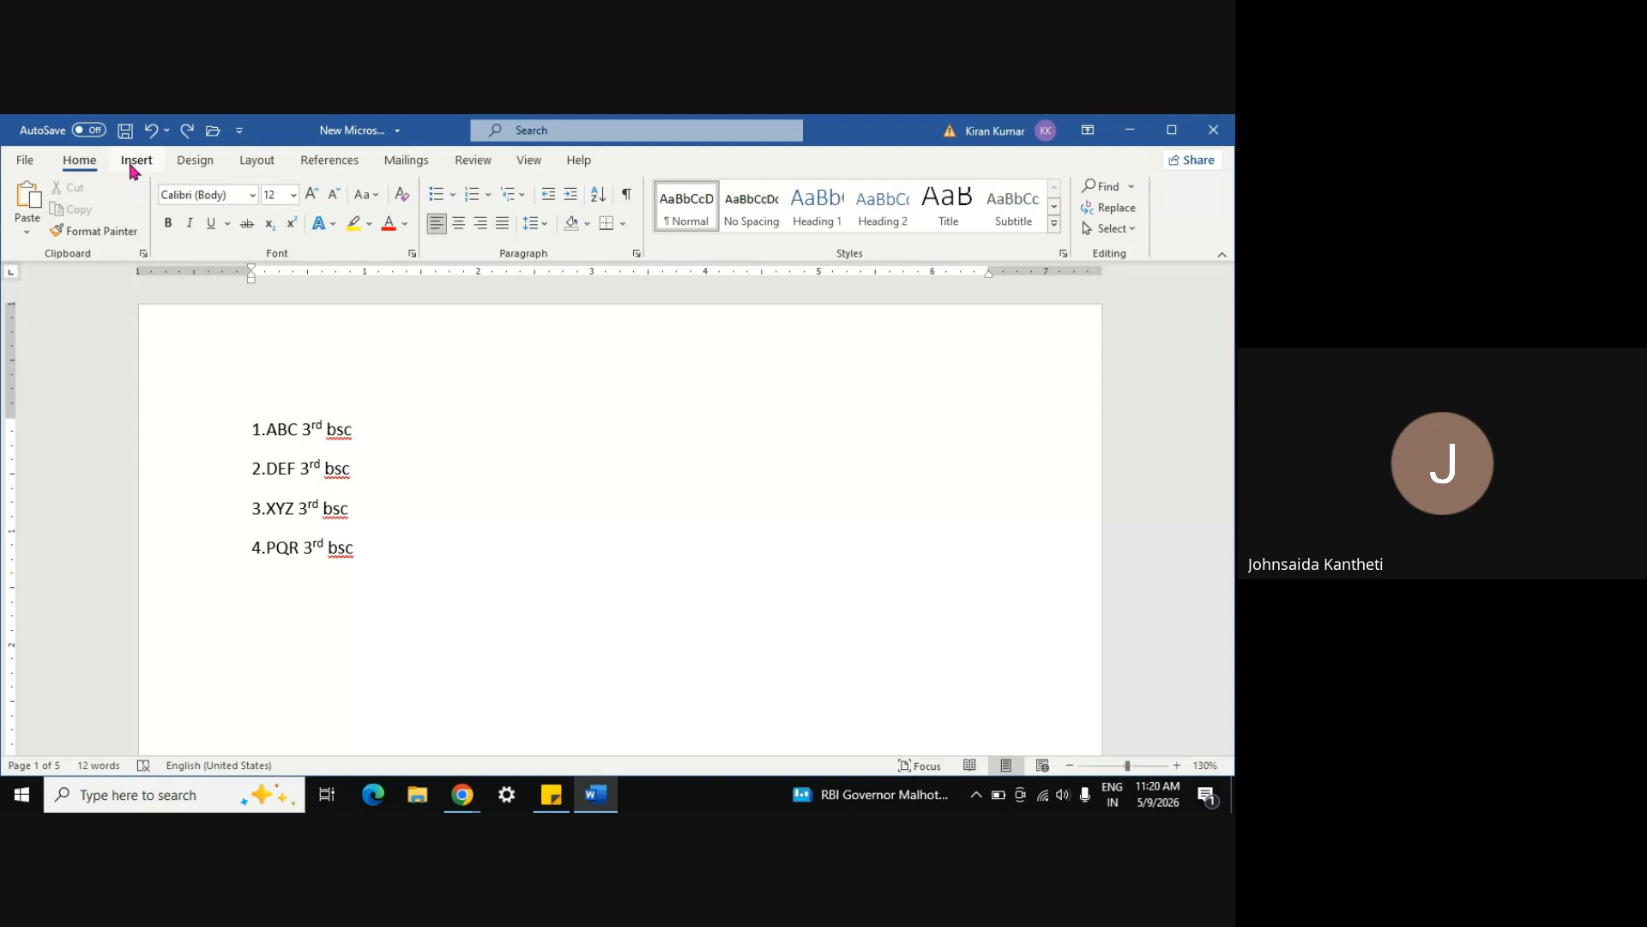
# Delete the whole student list so the document is blank
pyautogui.click(137, 161)
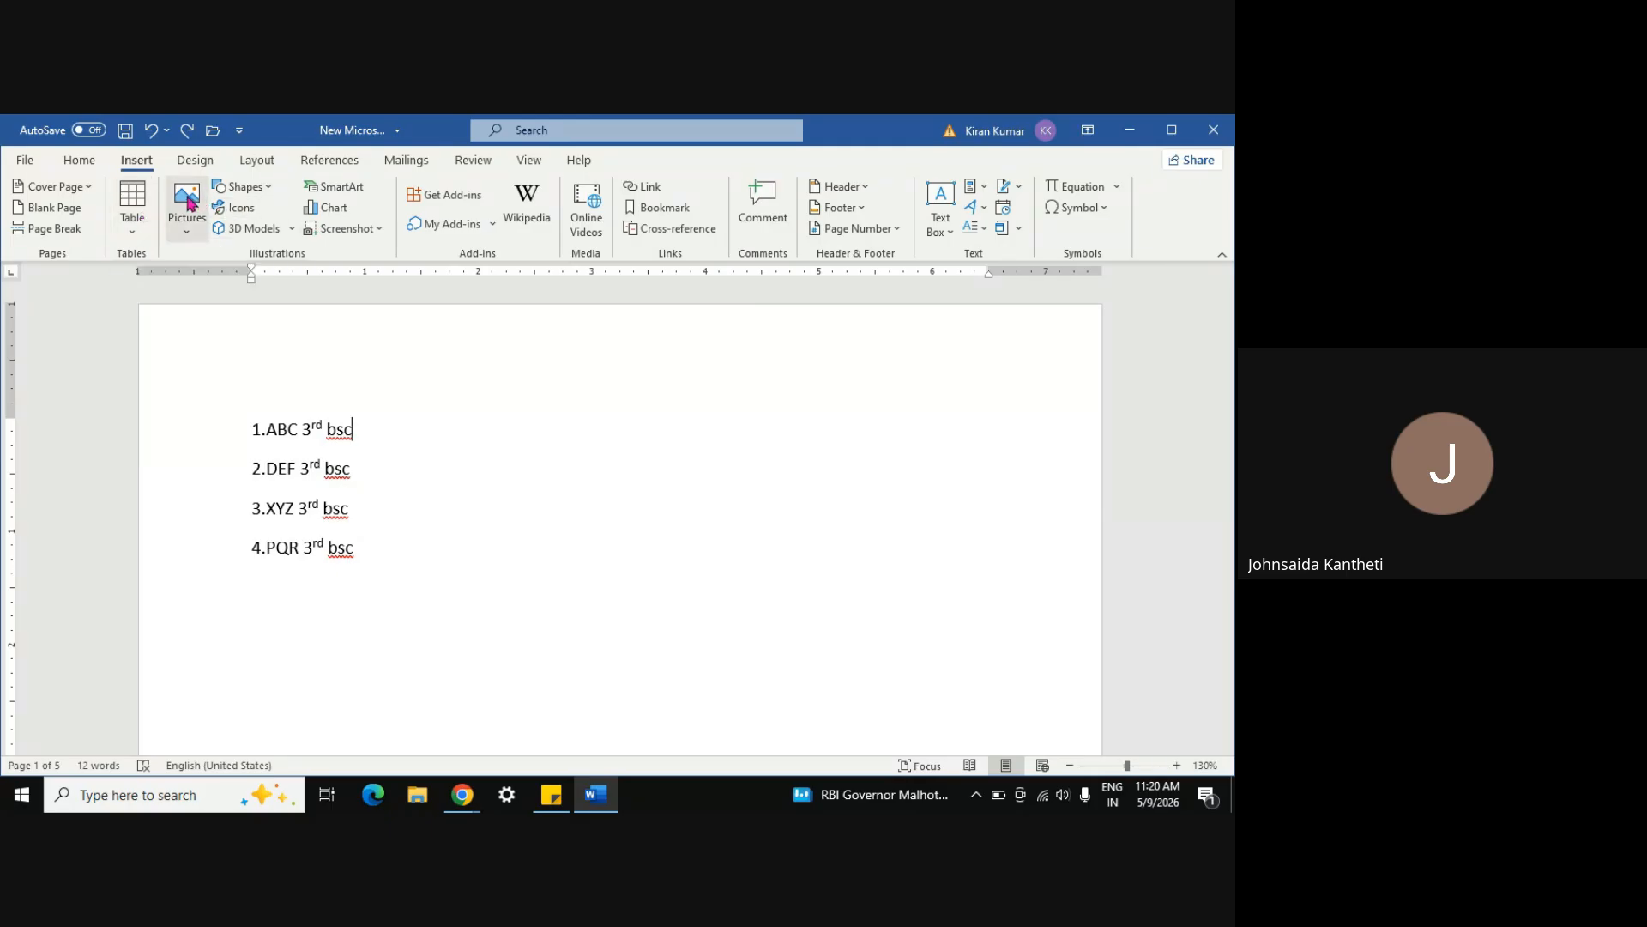
pyautogui.hotkey('ctrl', 'a')
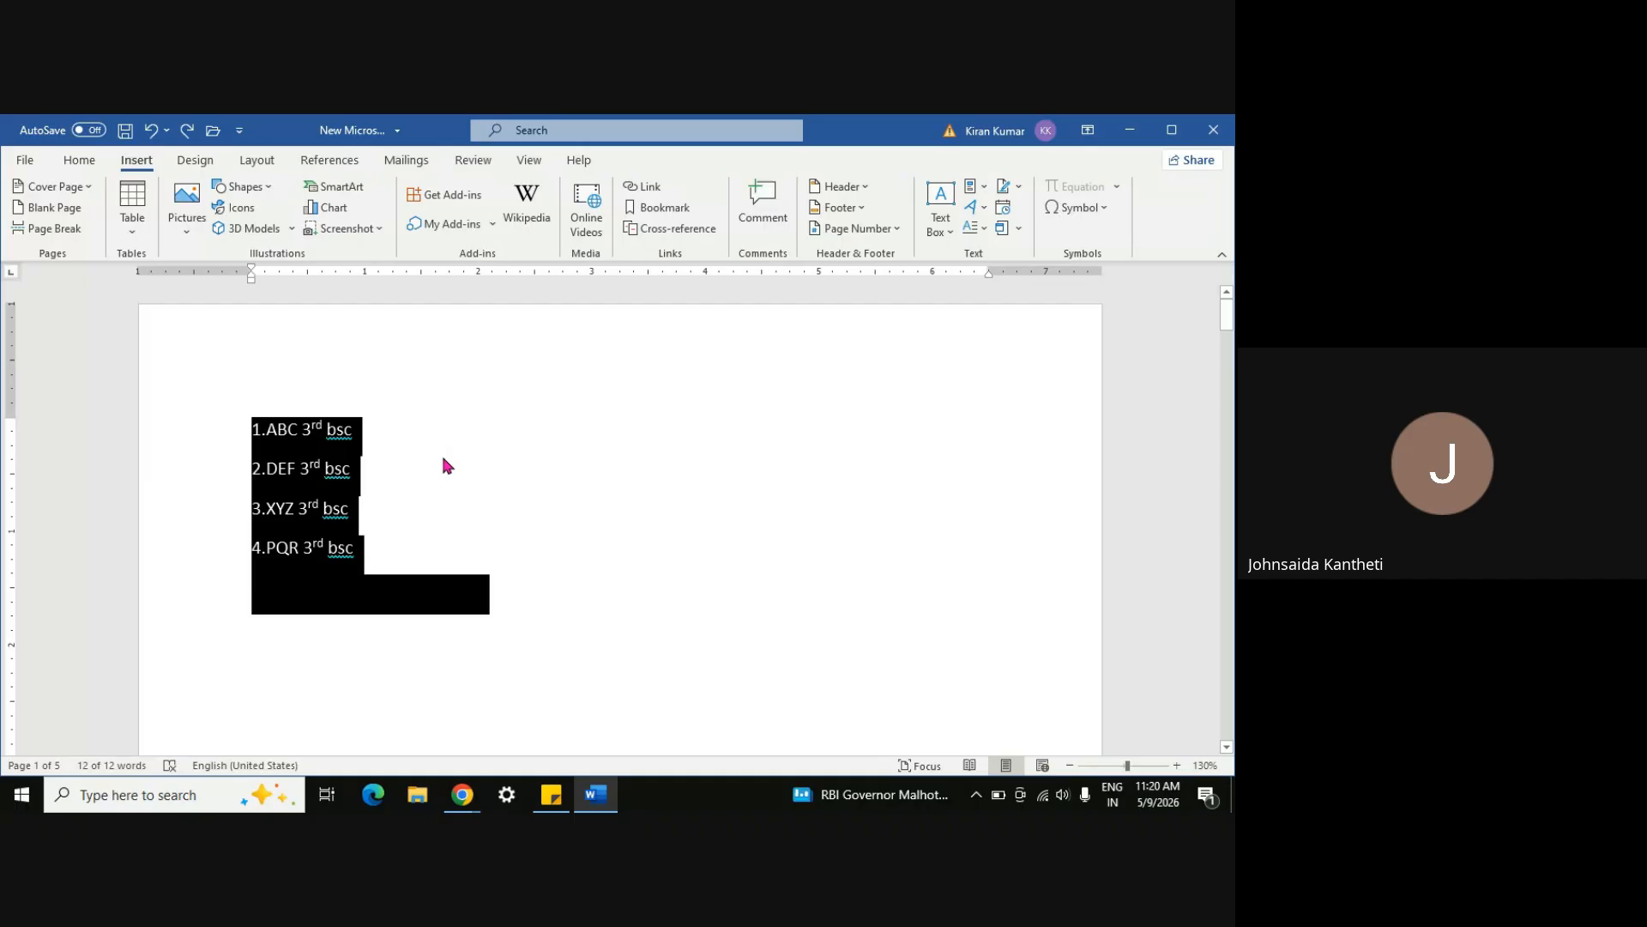
pyautogui.press('Delete')
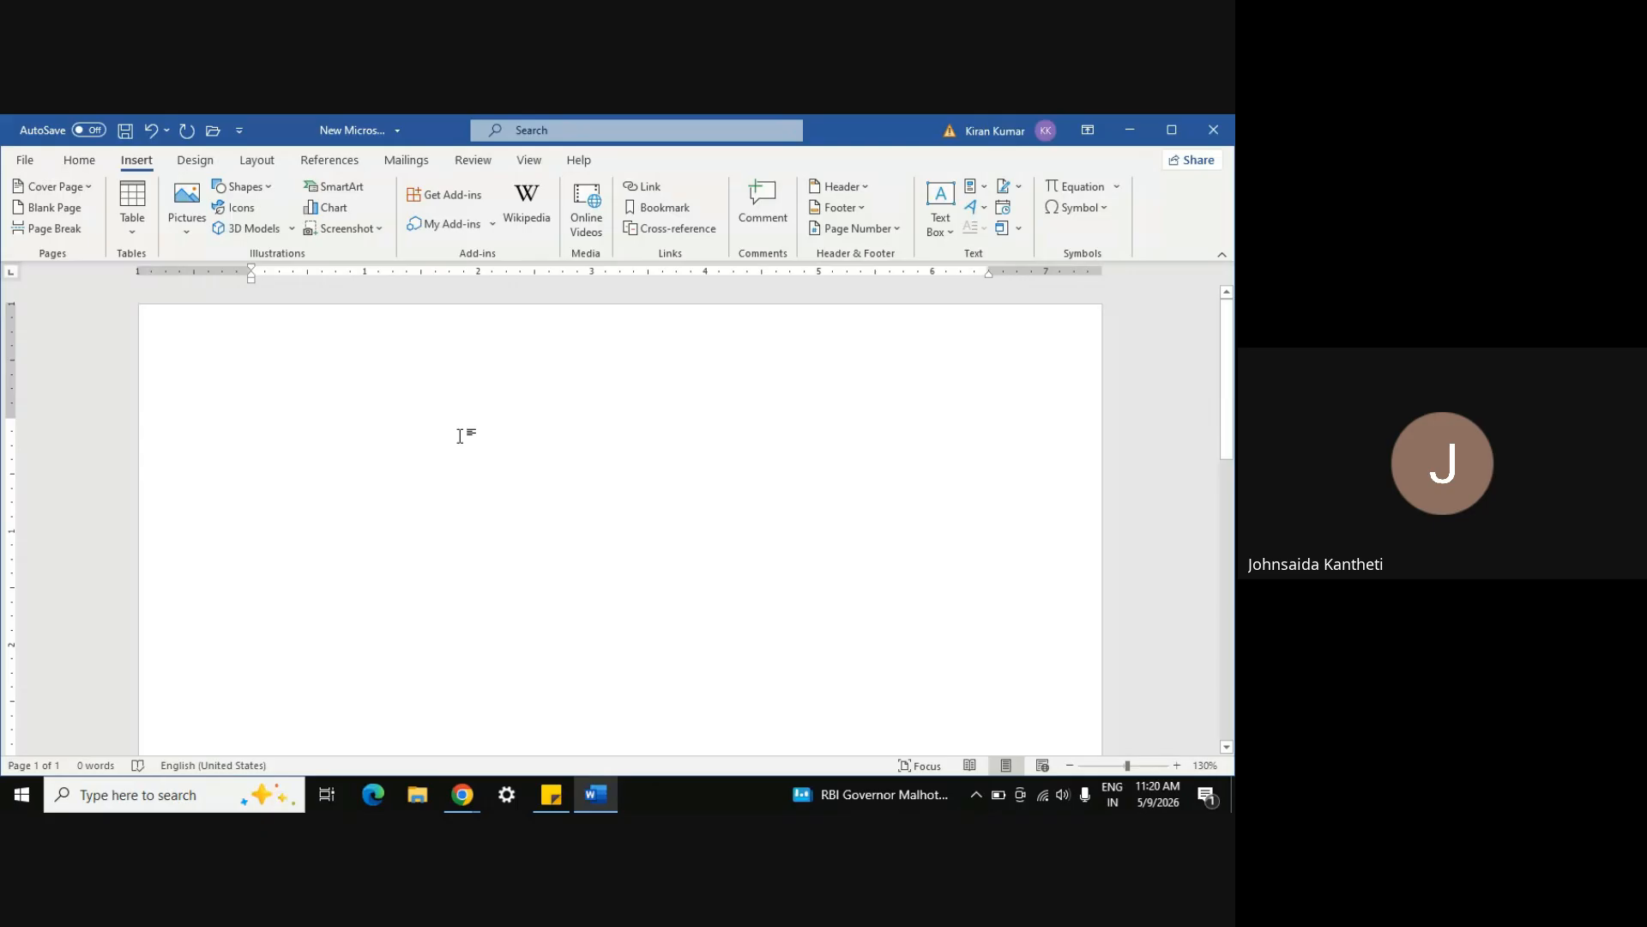
# Insert the PHOTO picture from the day 2 paint folder on the Desktop
pyautogui.click(189, 221)
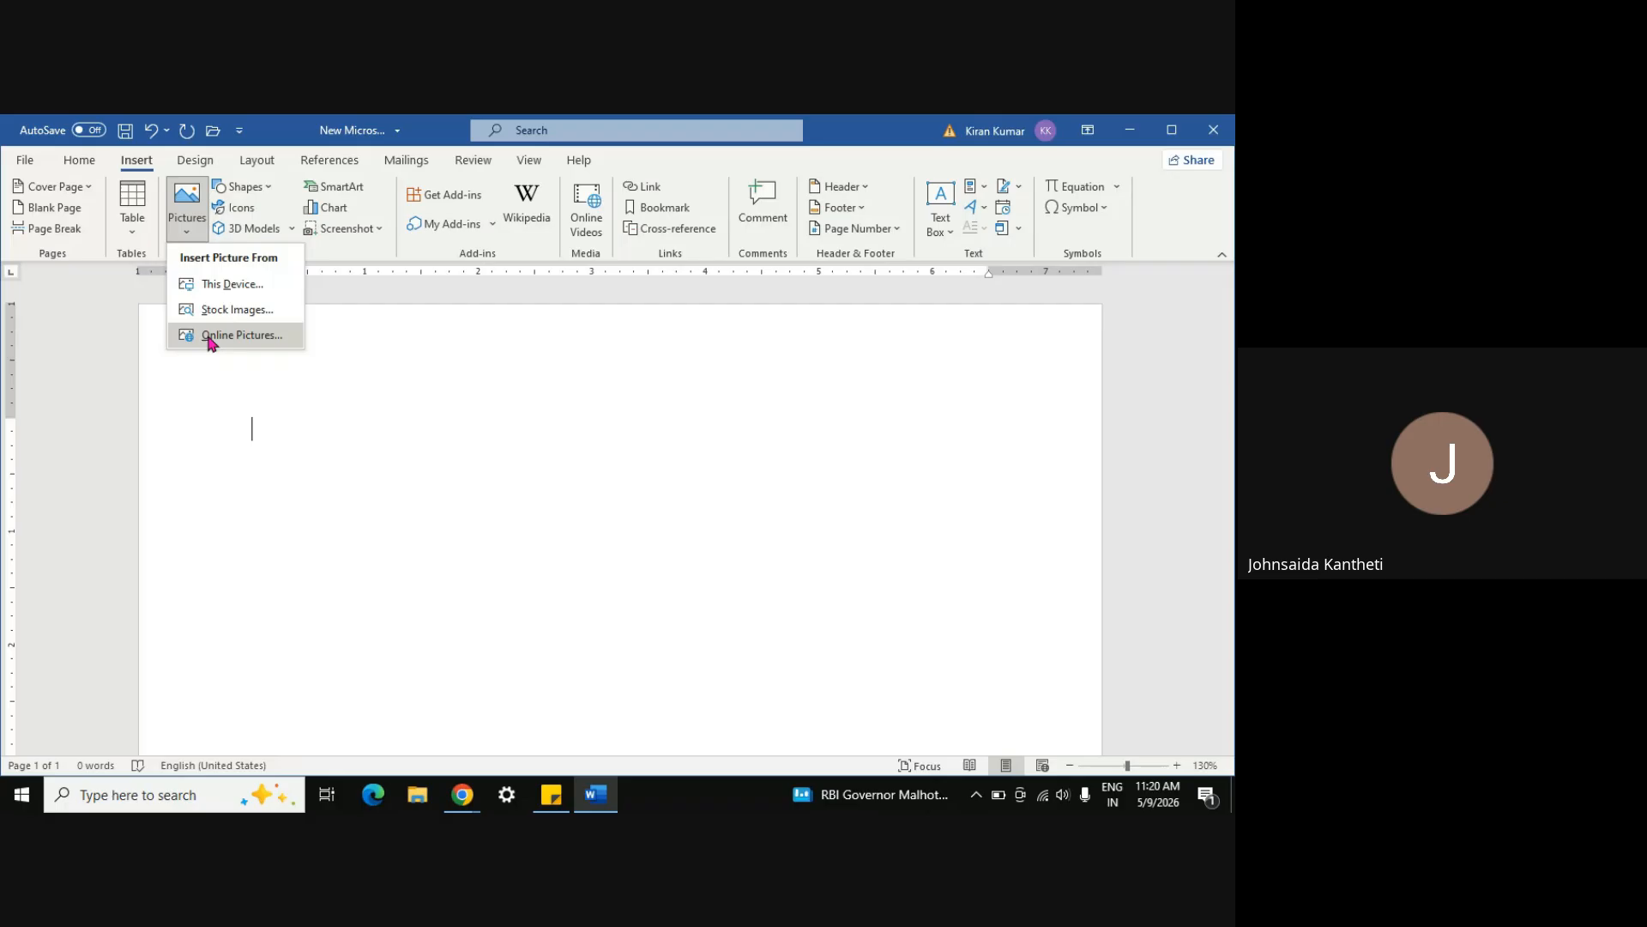
pyautogui.click(231, 285)
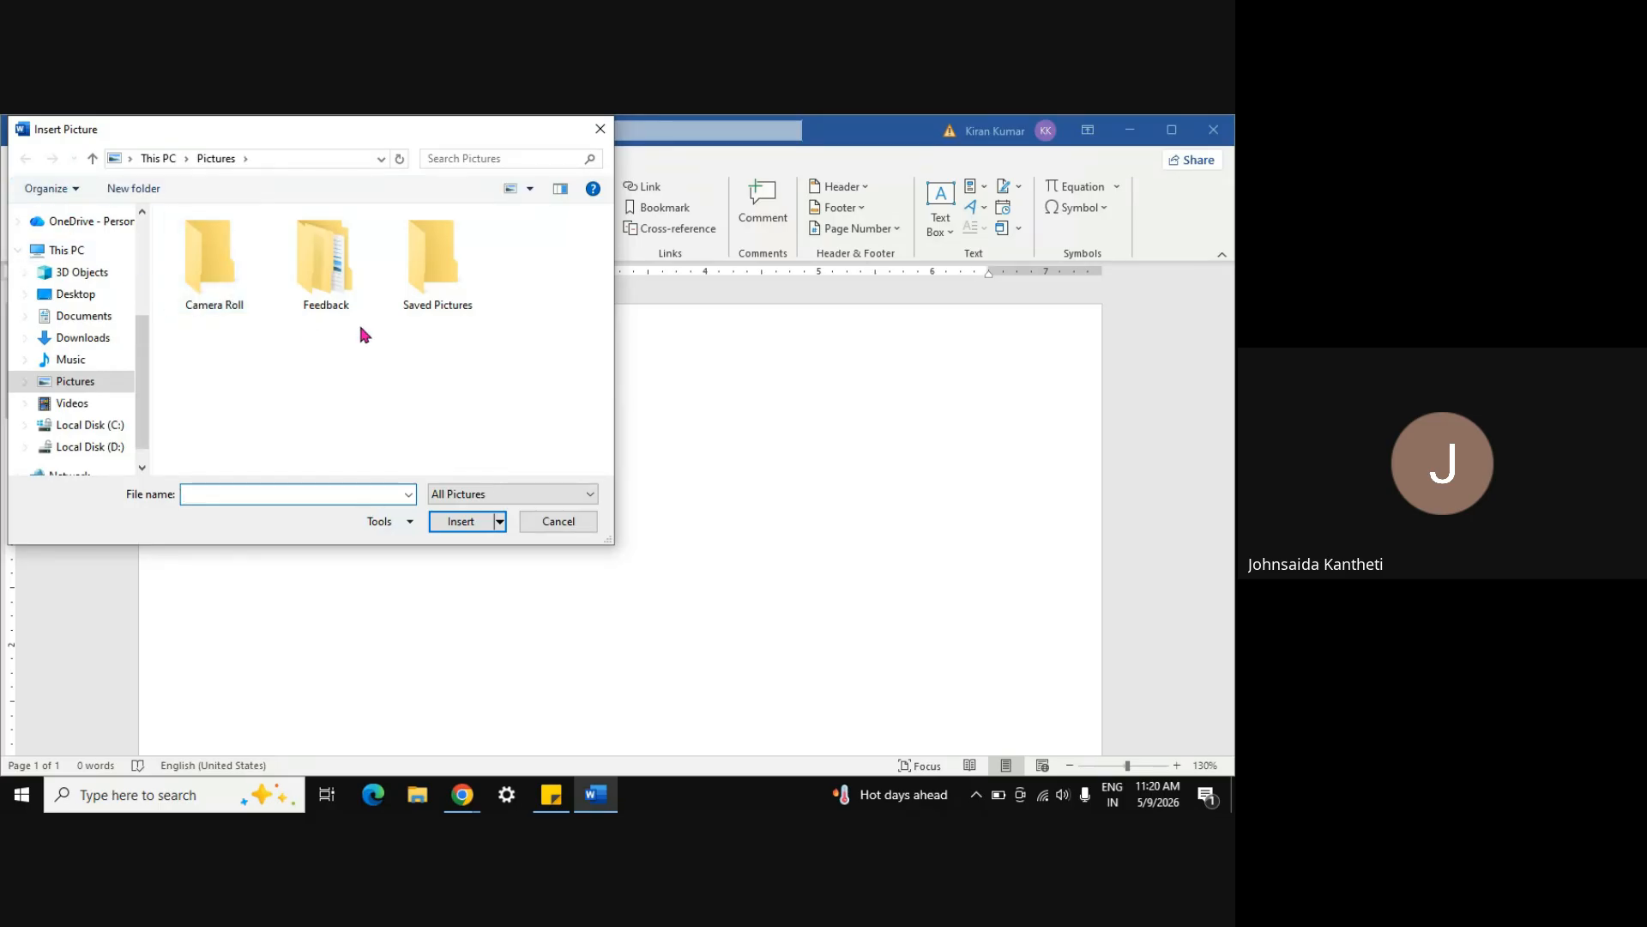
pyautogui.click(77, 295)
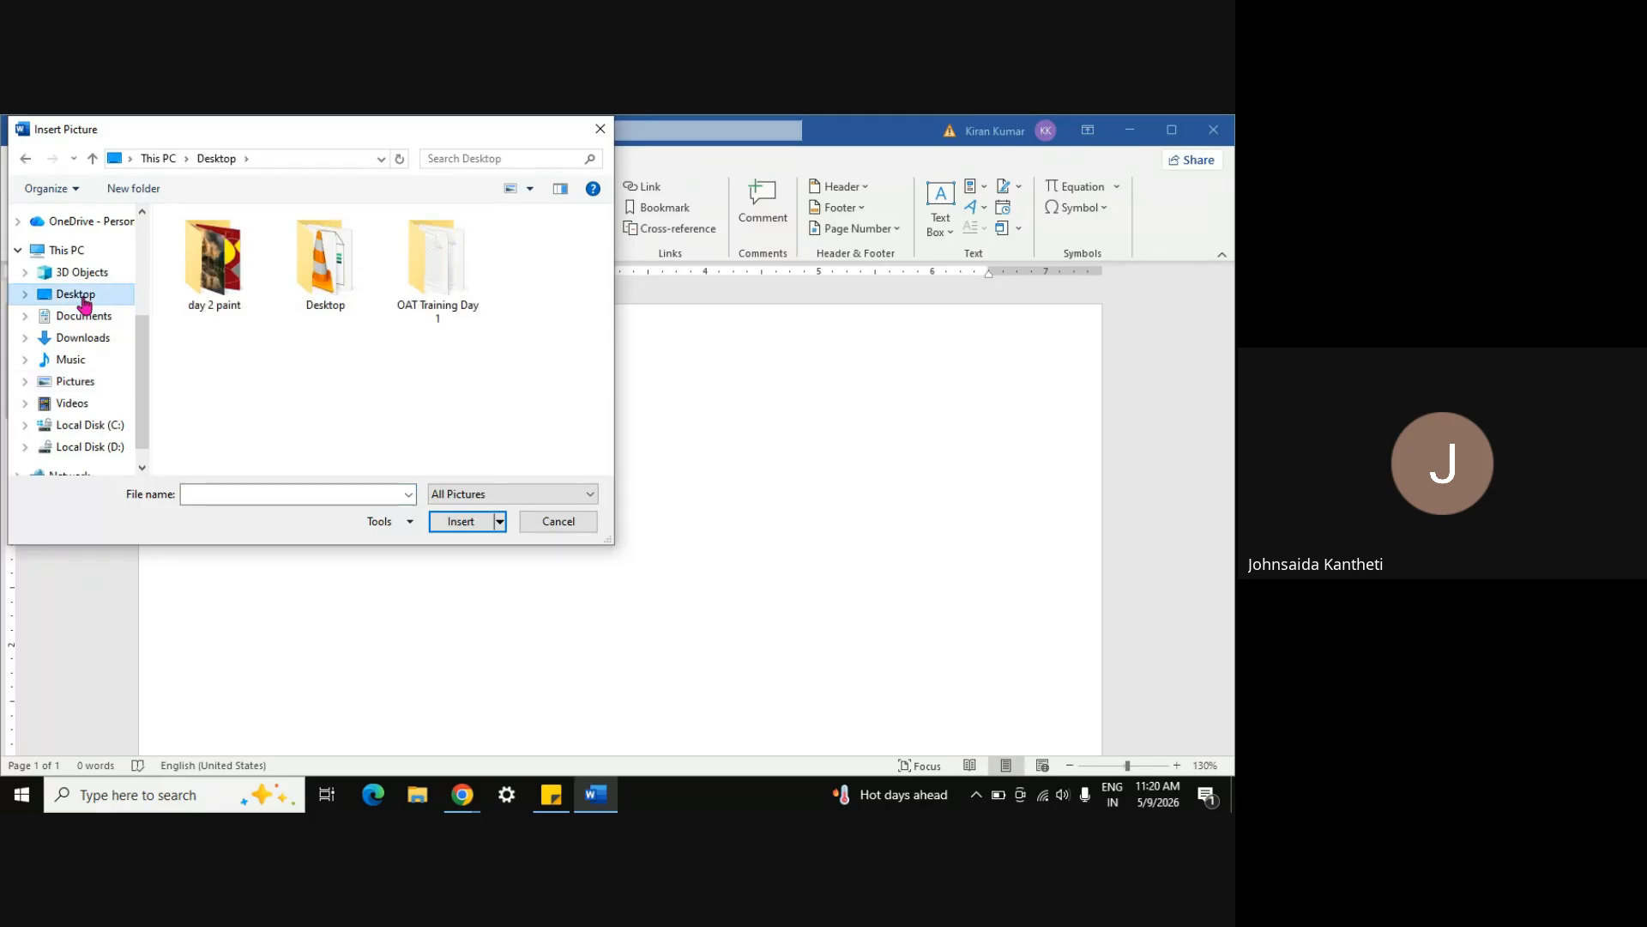
pyautogui.click(221, 289)
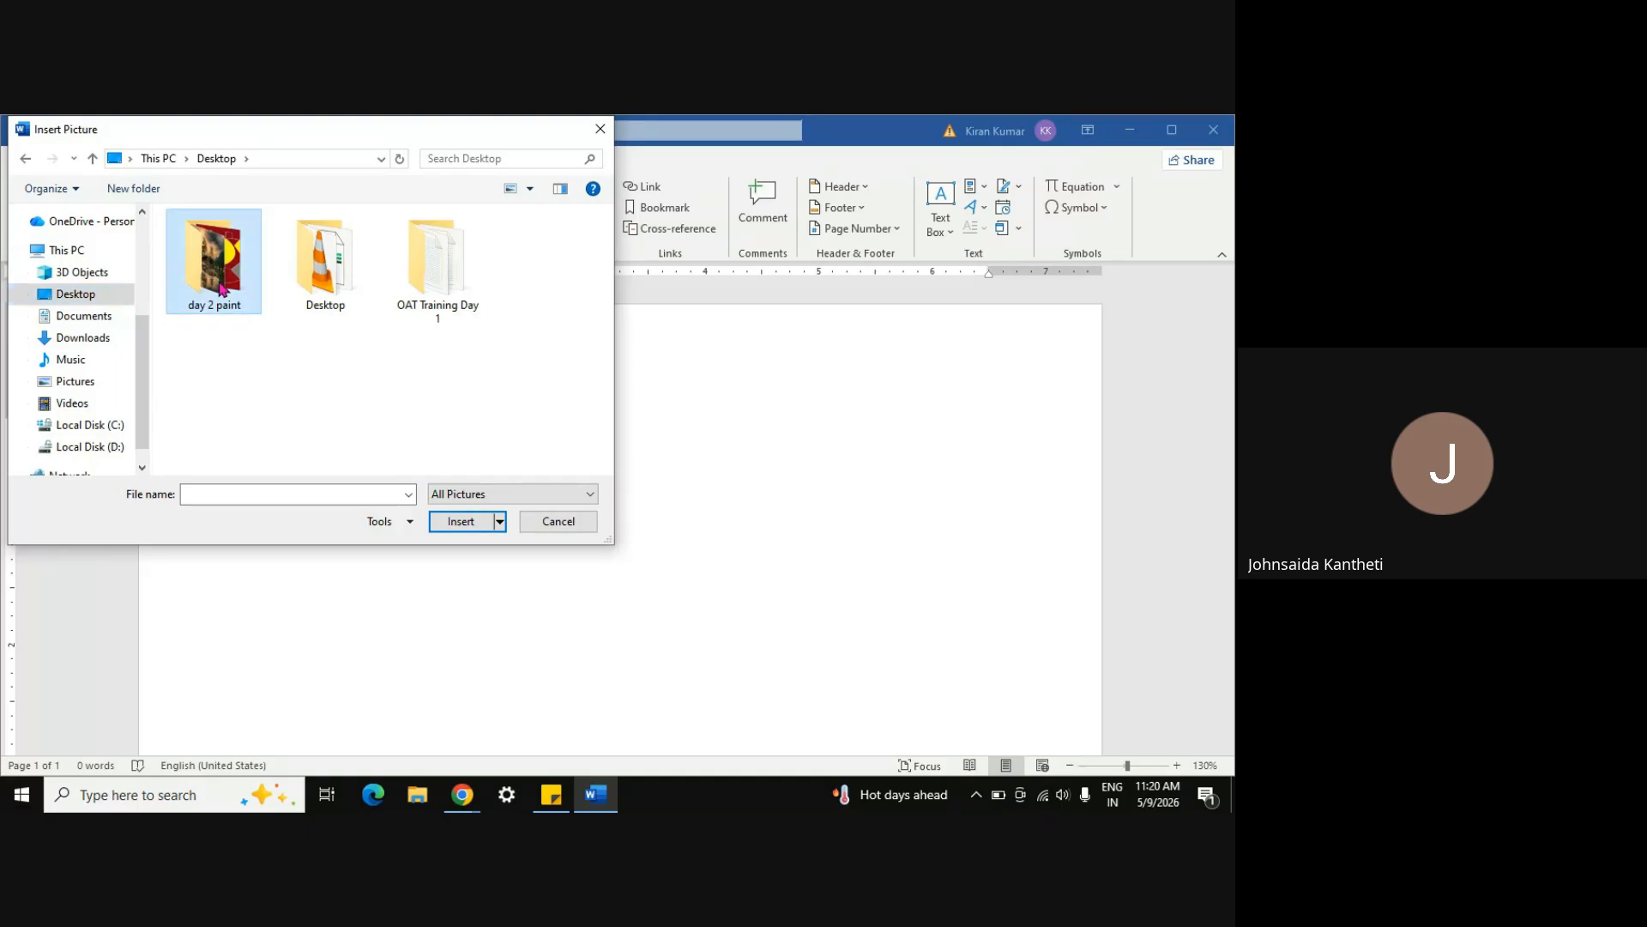
pyautogui.doubleClick(222, 289)
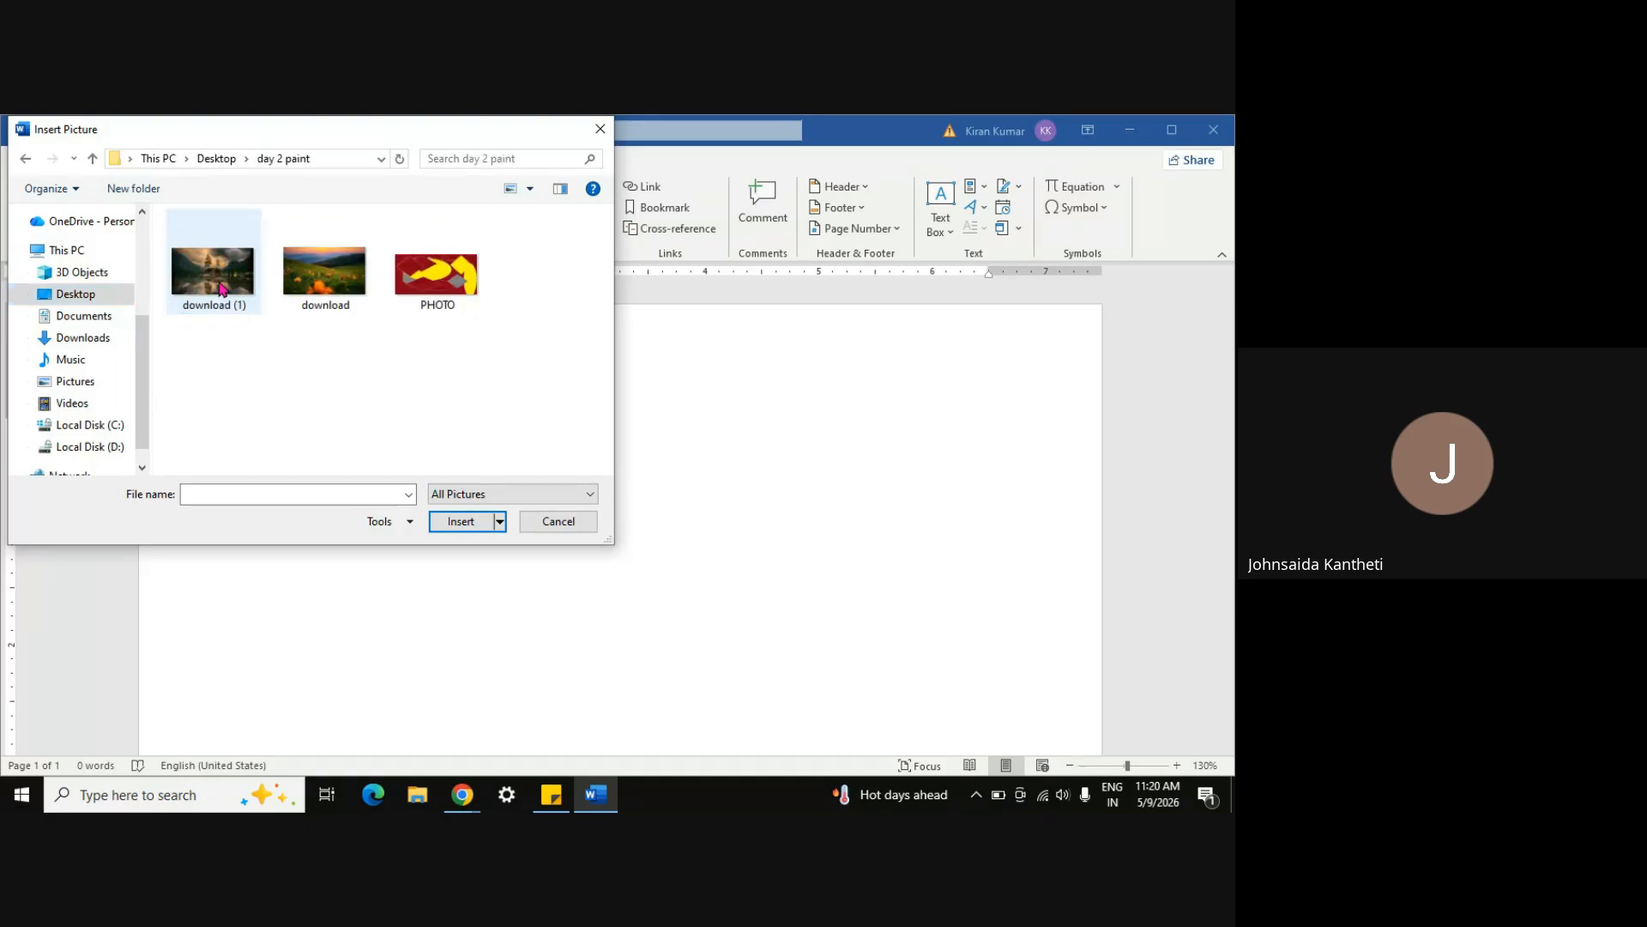
pyautogui.click(446, 294)
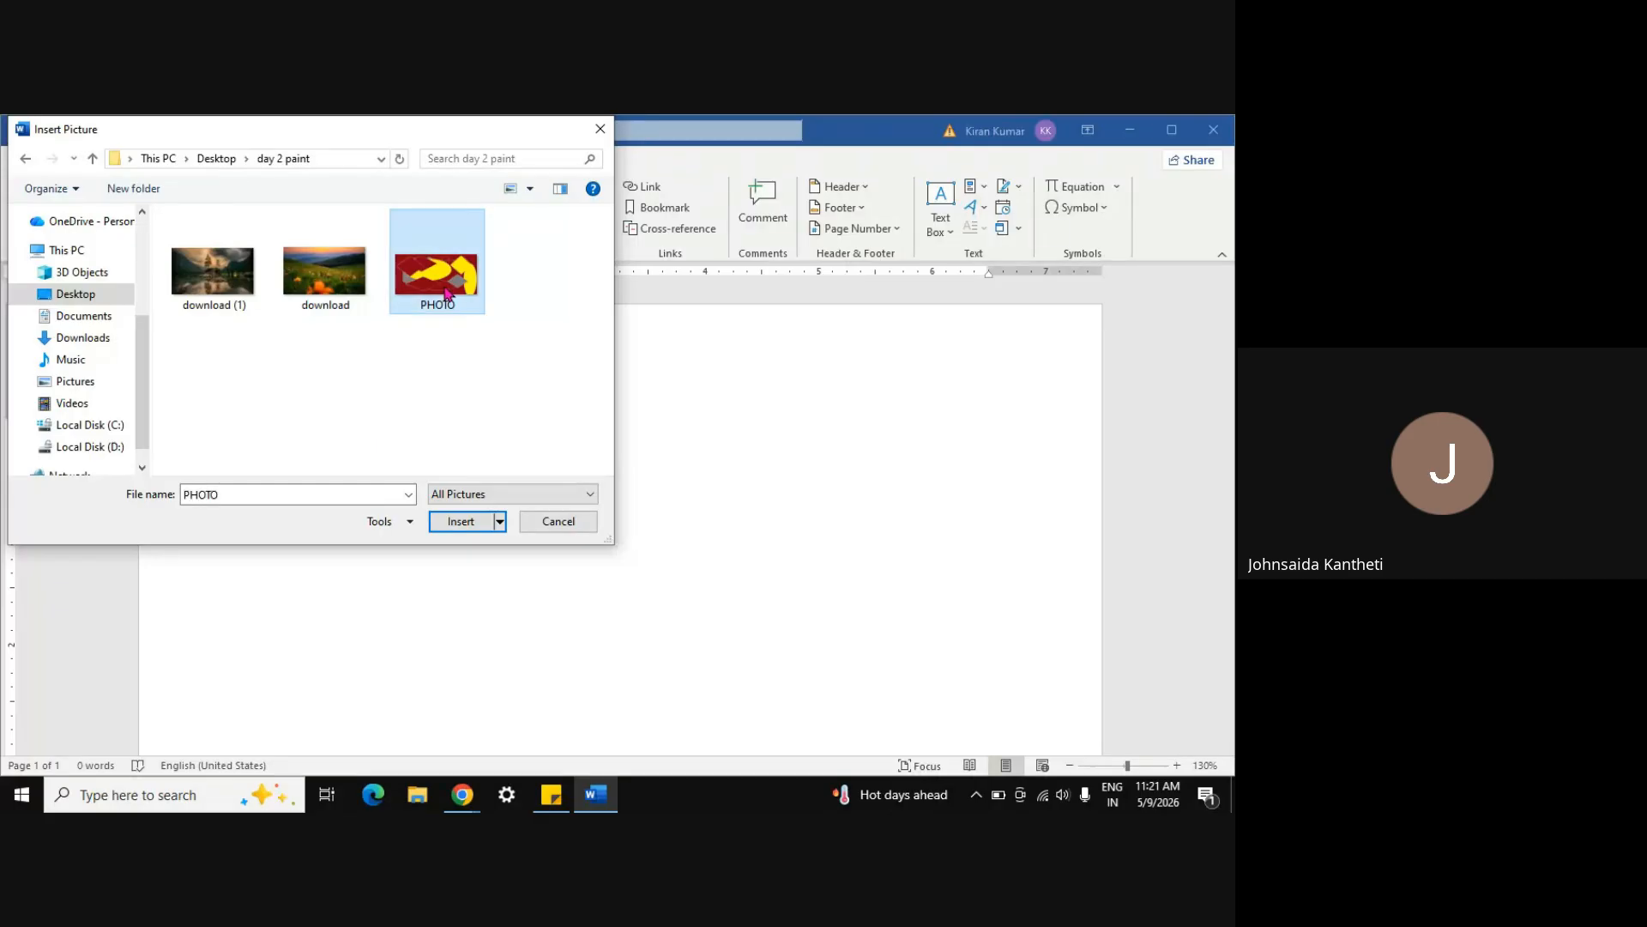
pyautogui.click(461, 522)
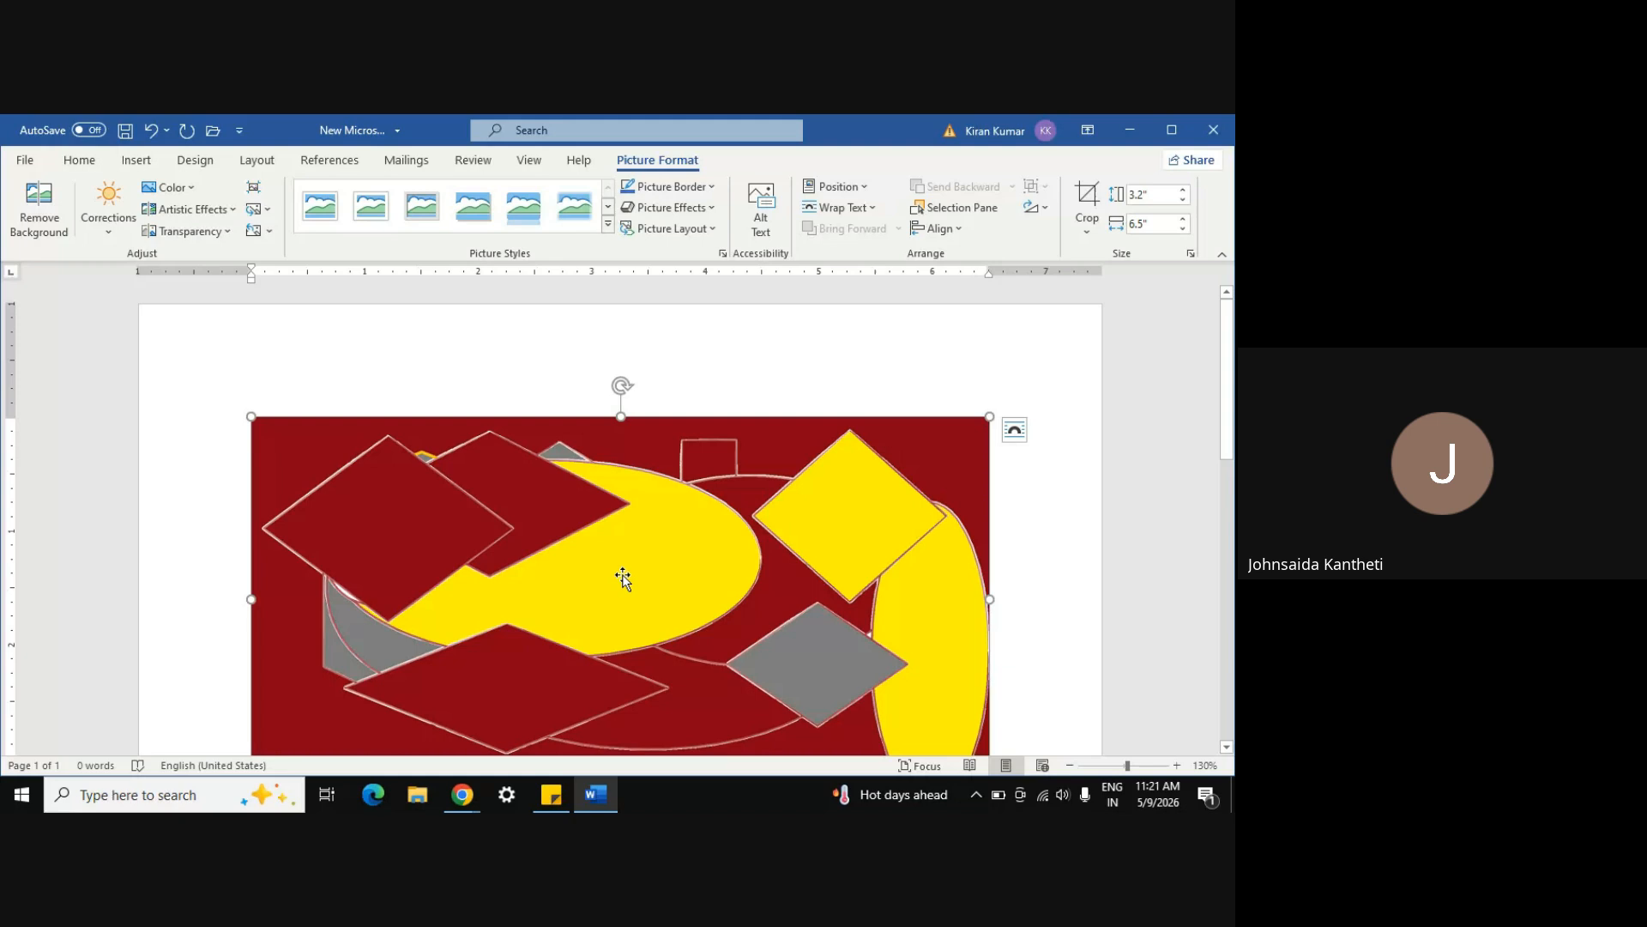
# Remove the background of the inserted picture, keeping the automatically marked areas, and undo the removal
pyautogui.scroll(-1, 737, 568)
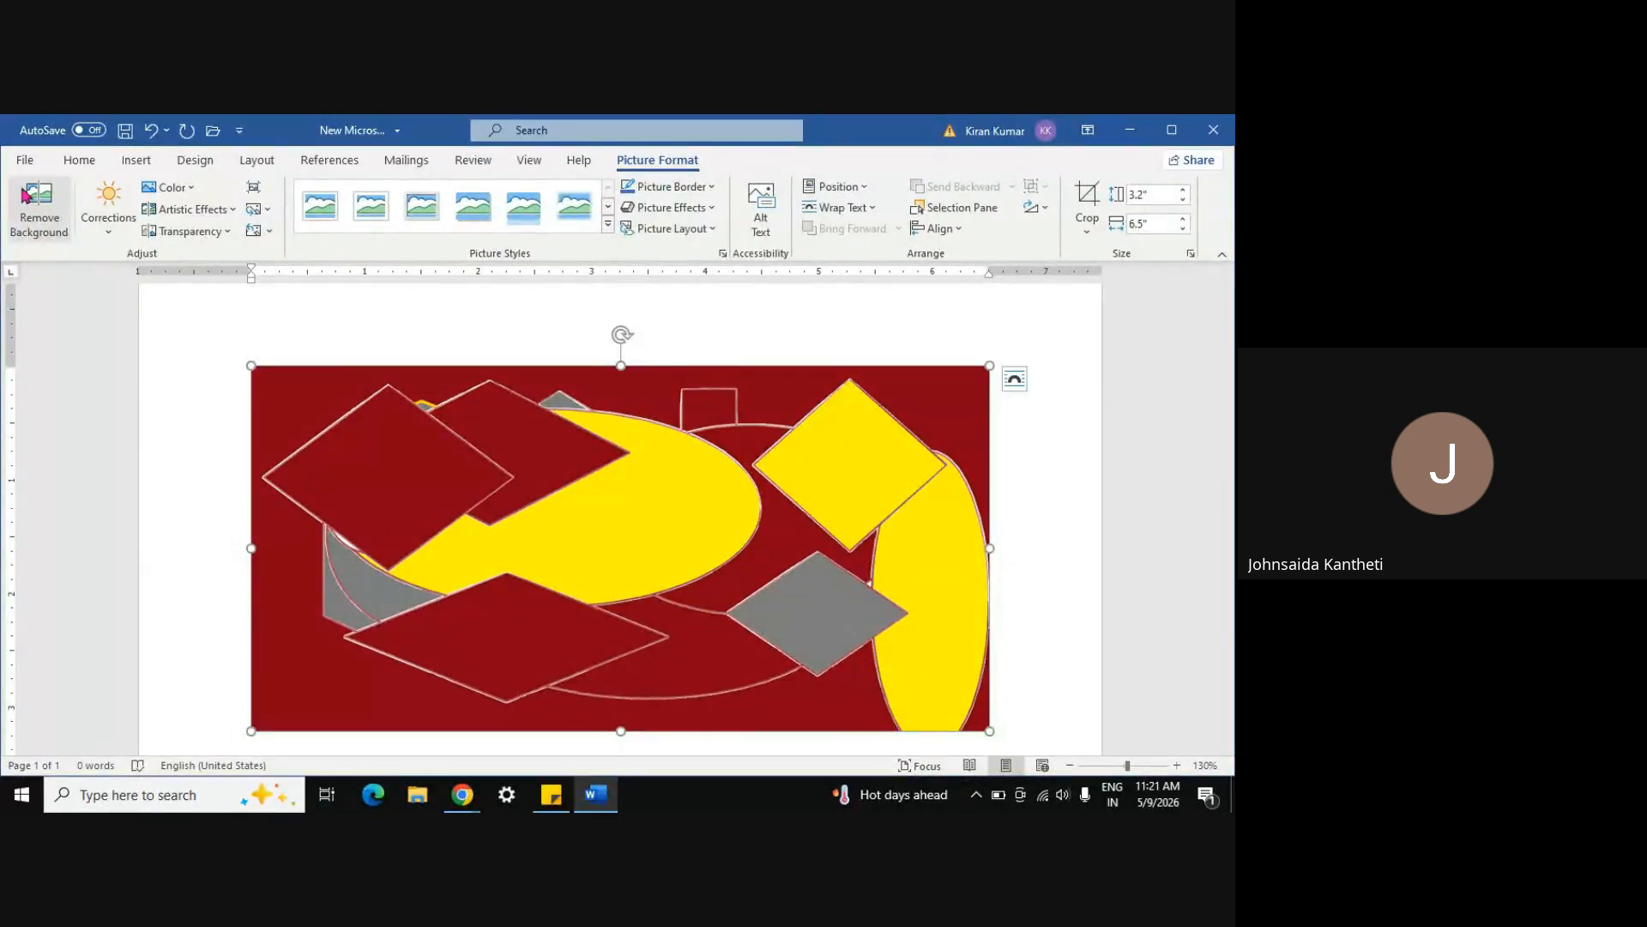
pyautogui.click(39, 206)
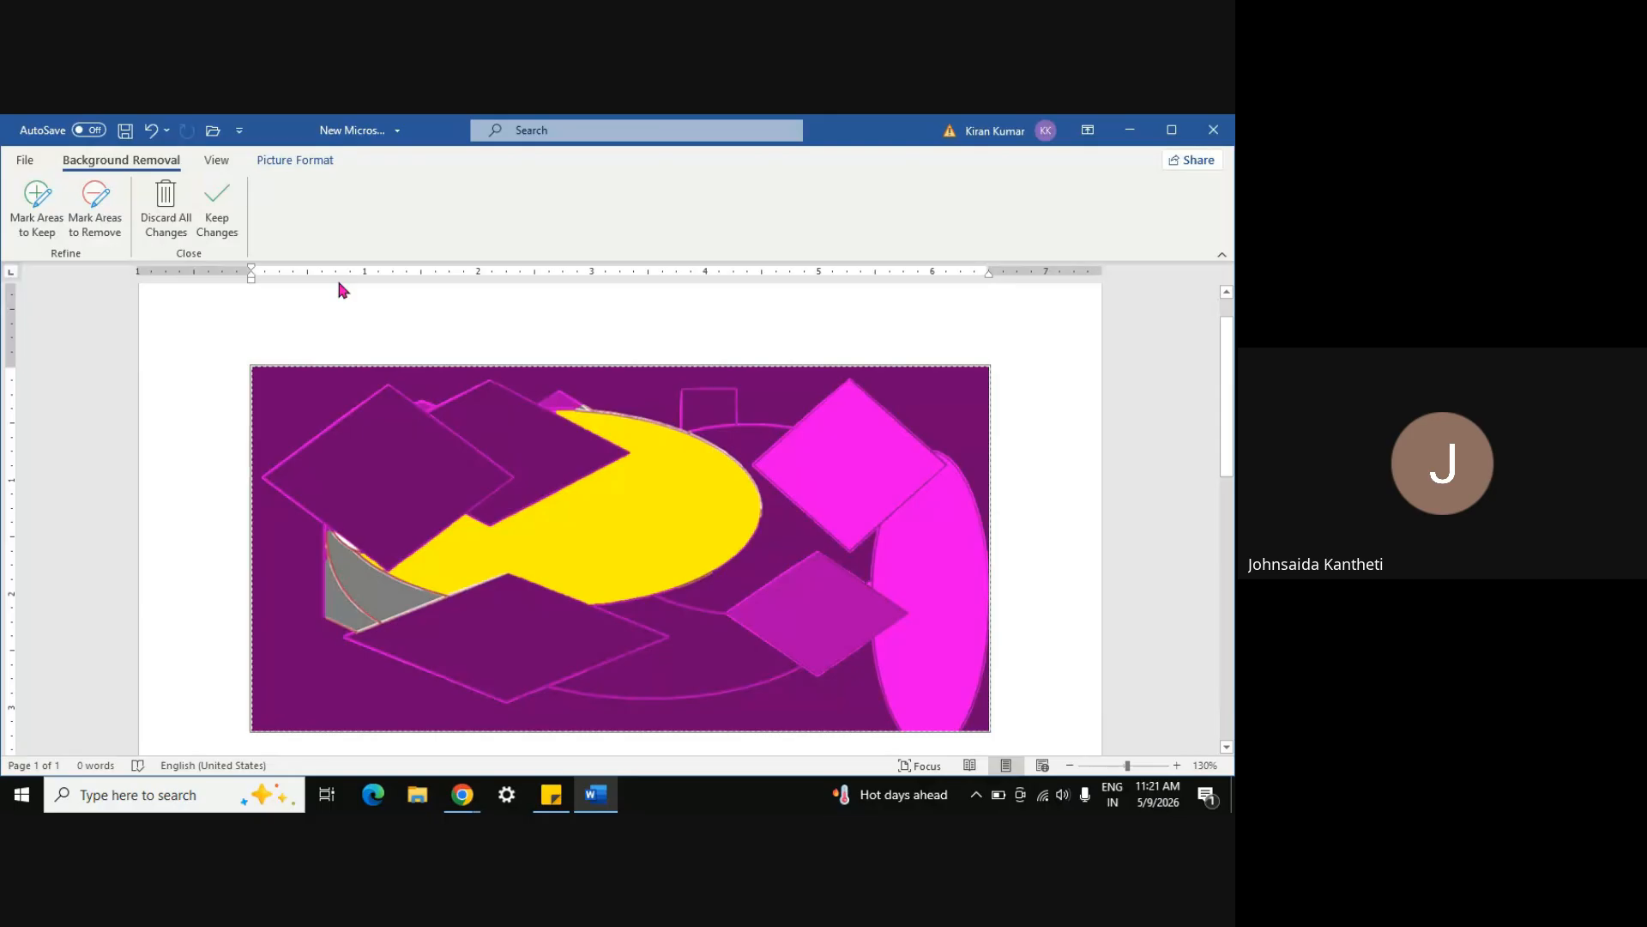
pyautogui.click(217, 204)
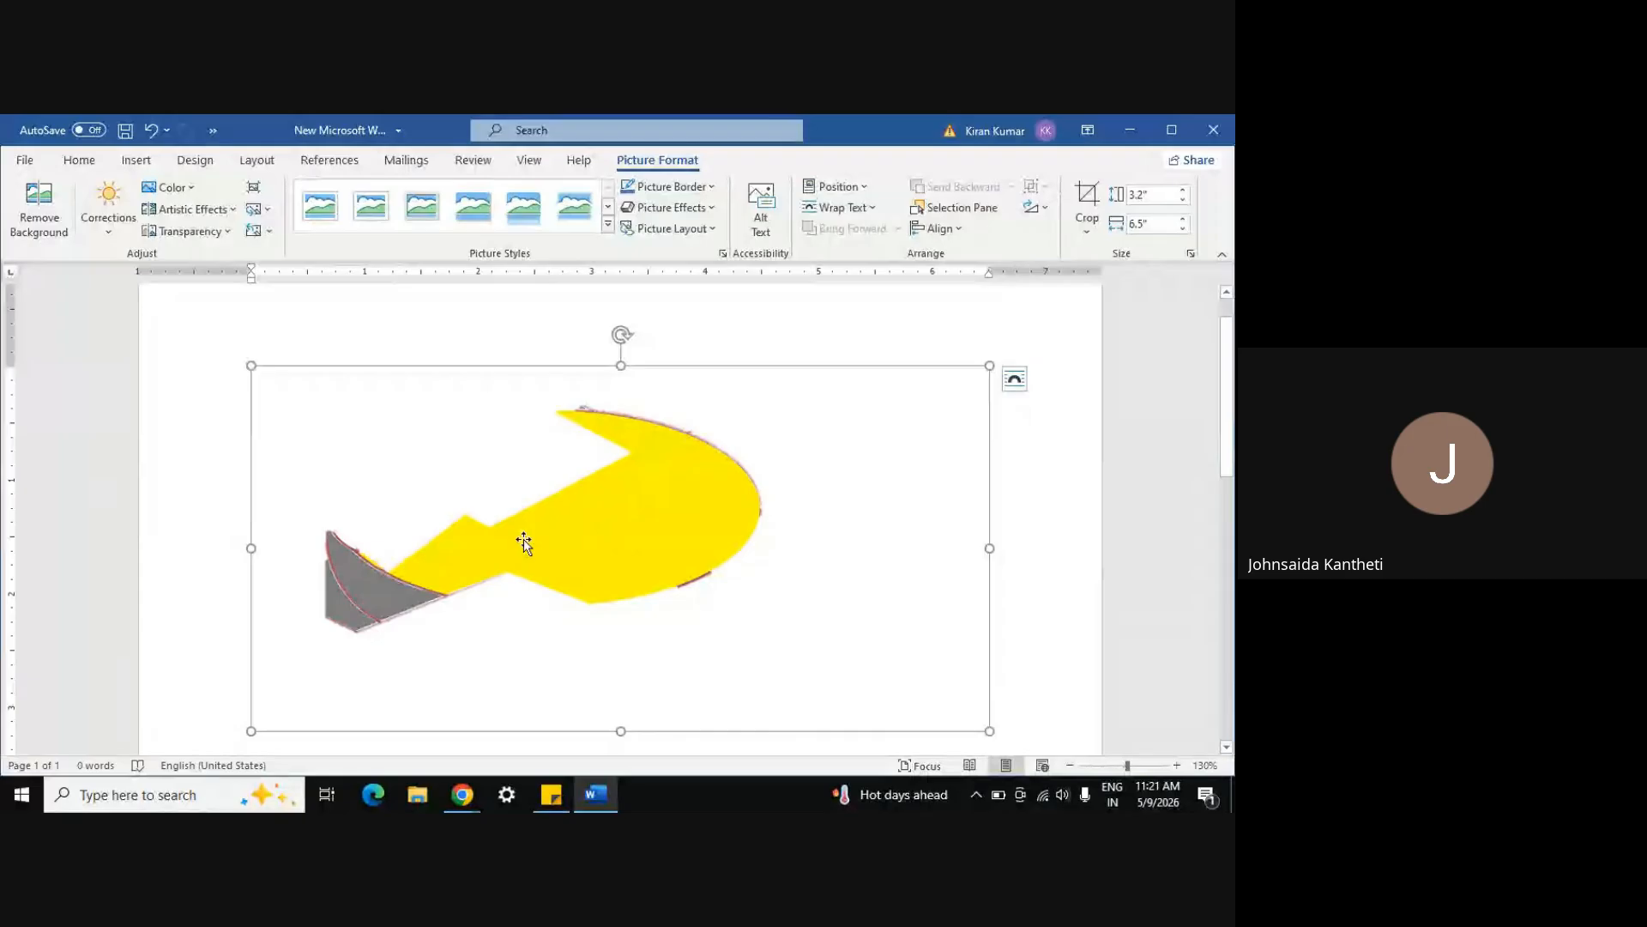
pyautogui.hotkey('ctrl', 'z')
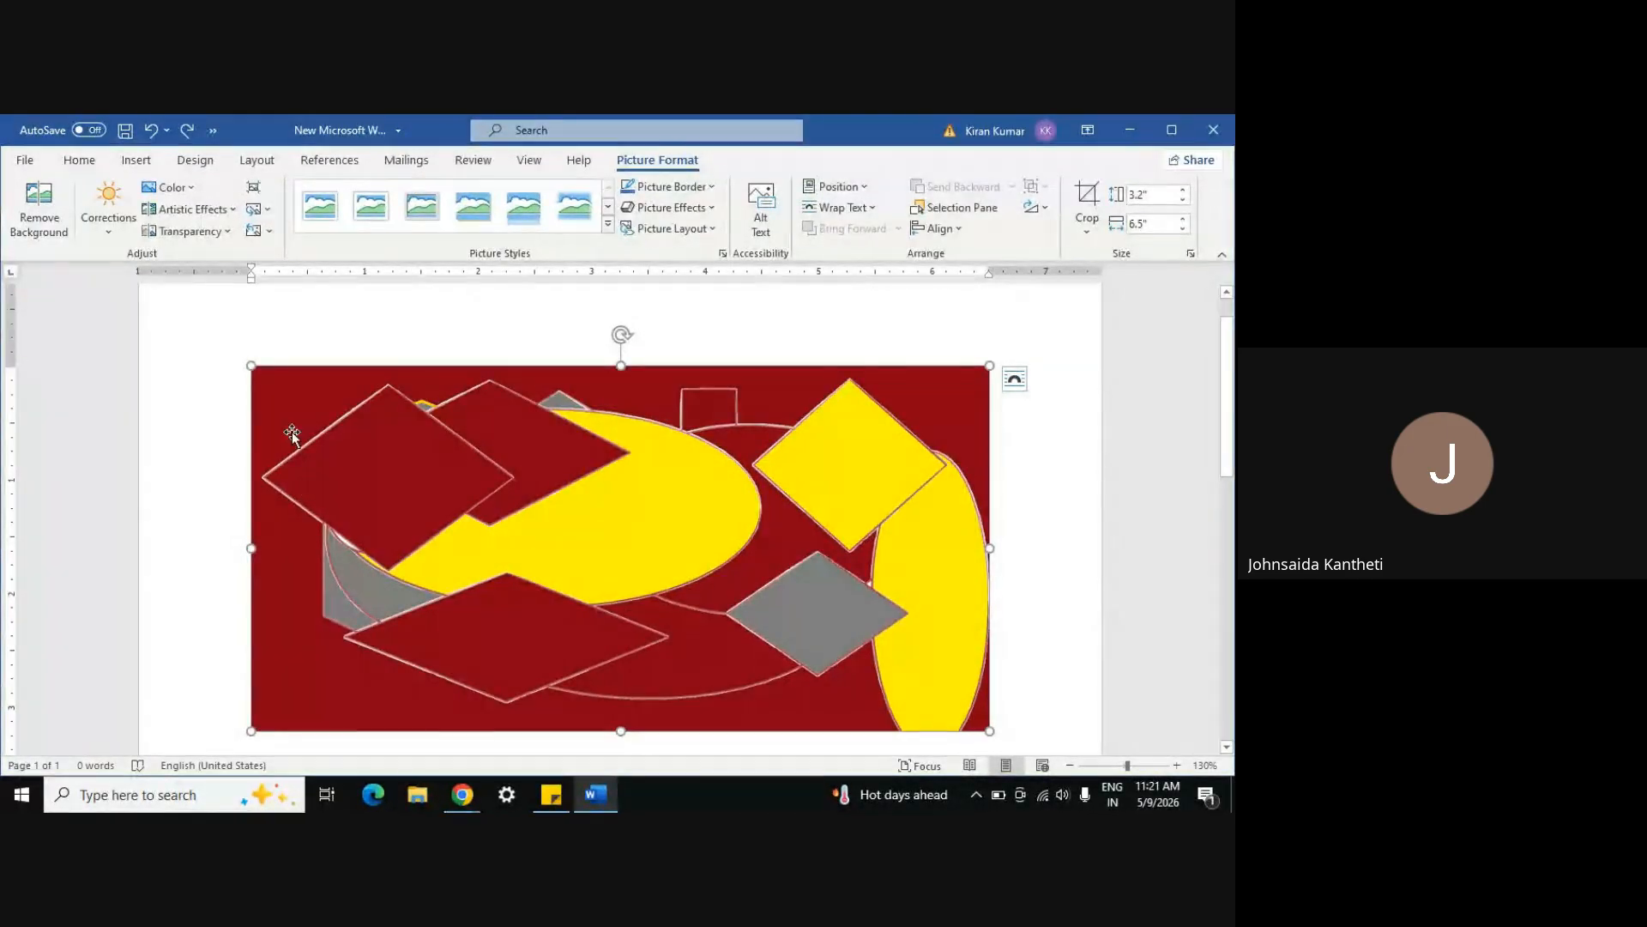
# Delete the red and yellow shapes picture from the page
pyautogui.click(474, 333)
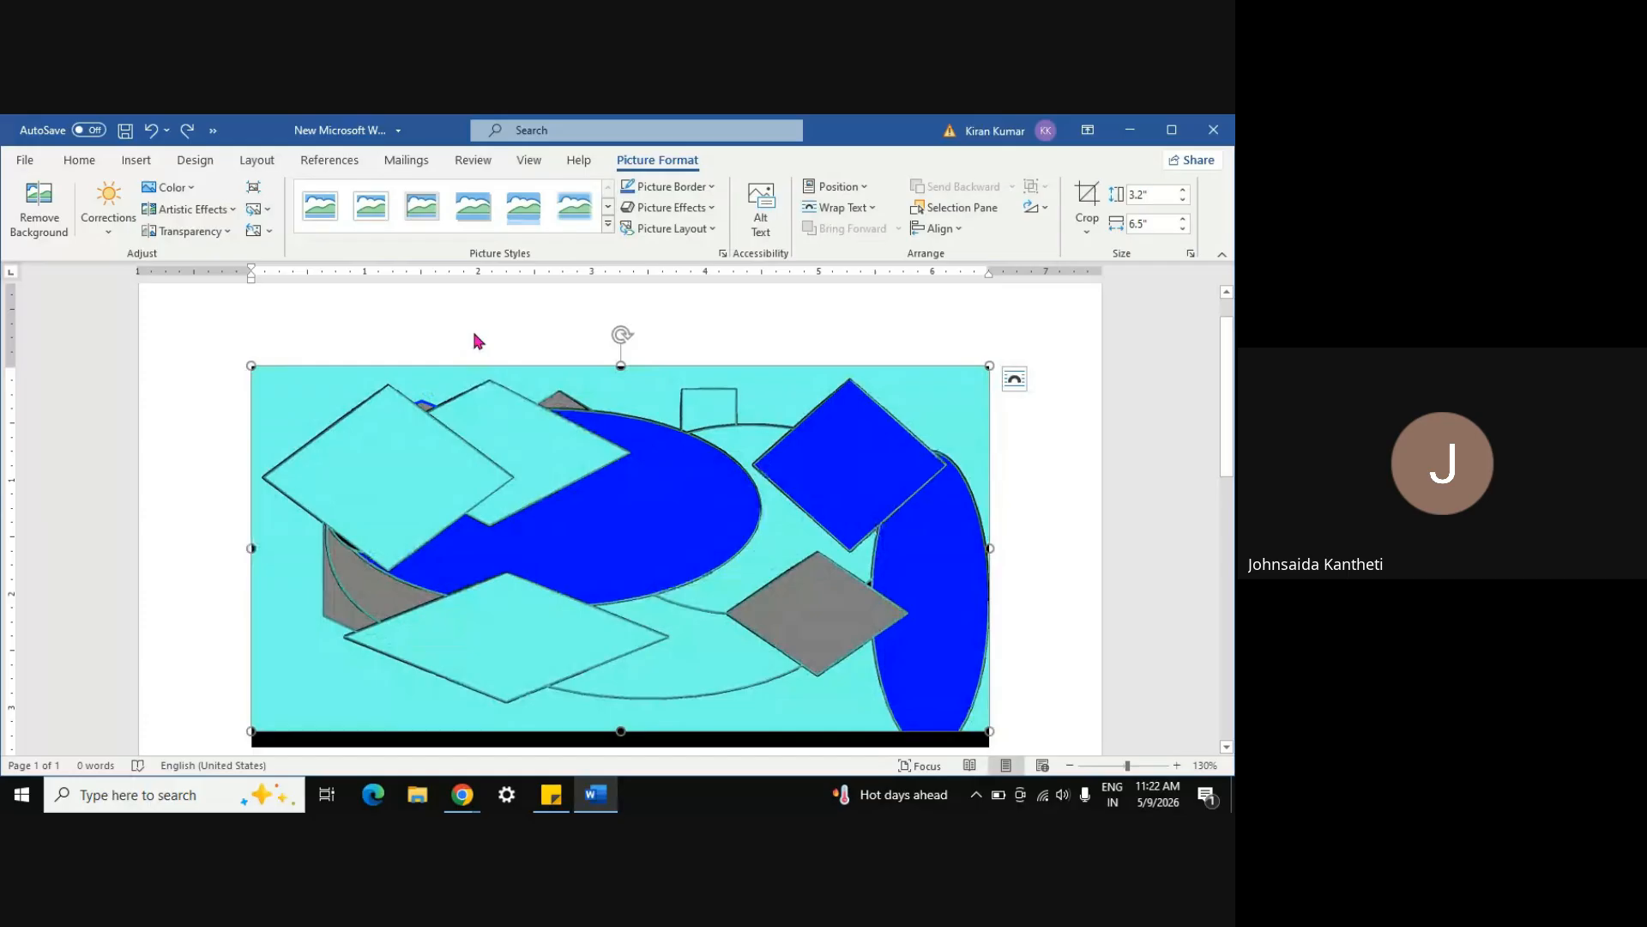
pyautogui.click(209, 437)
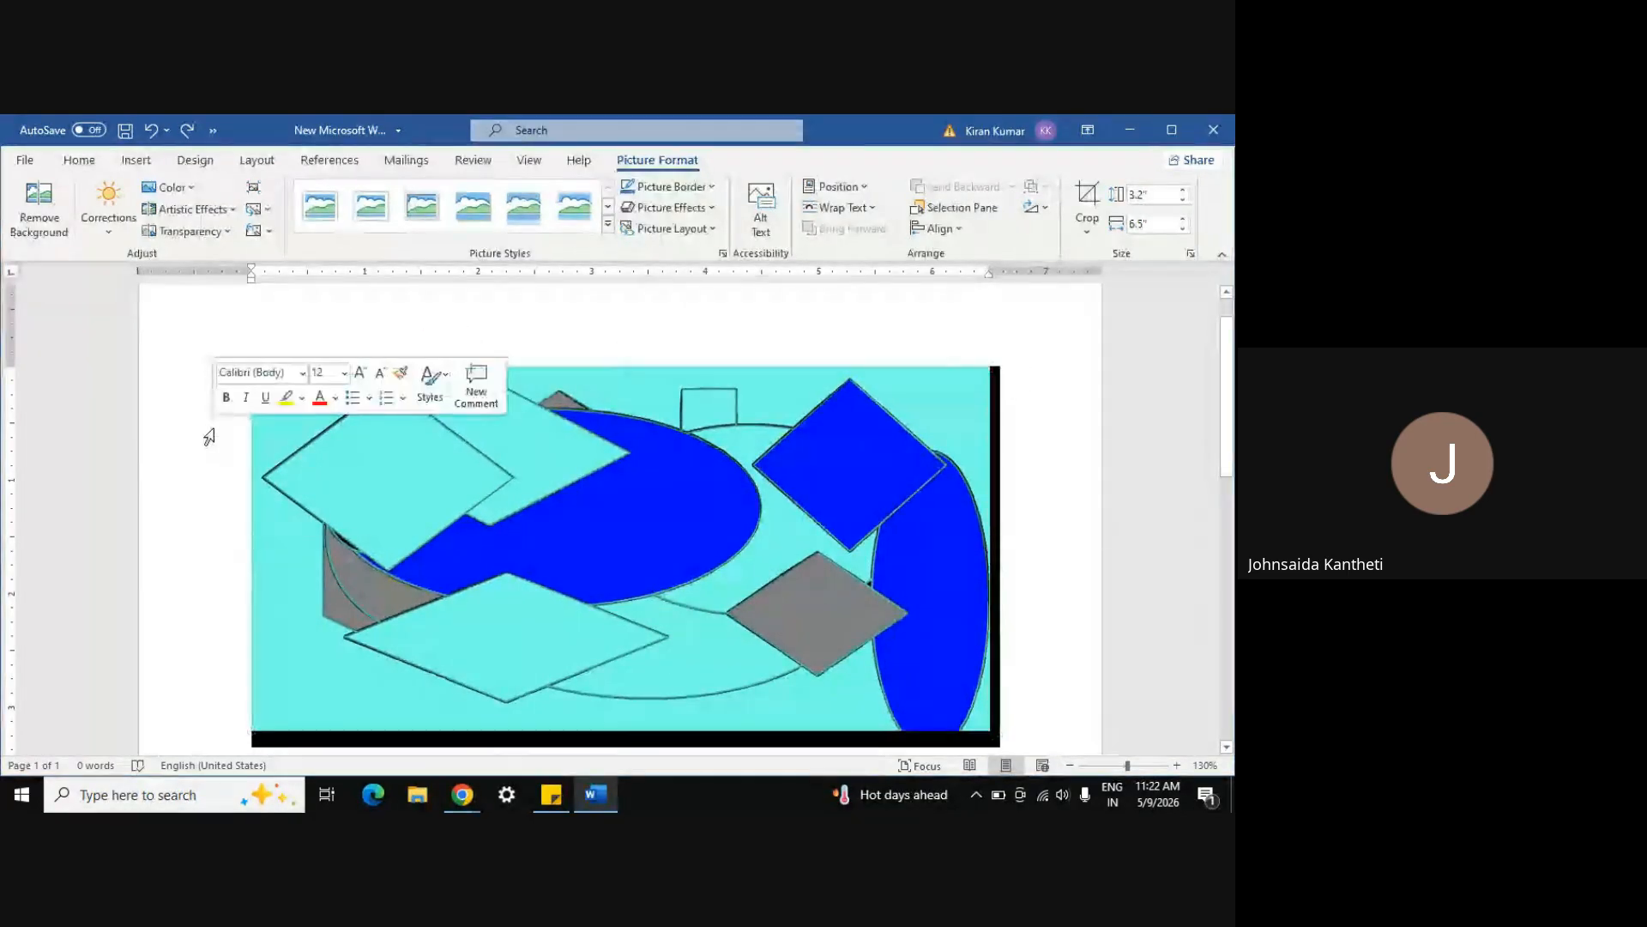
pyautogui.press('Delete')
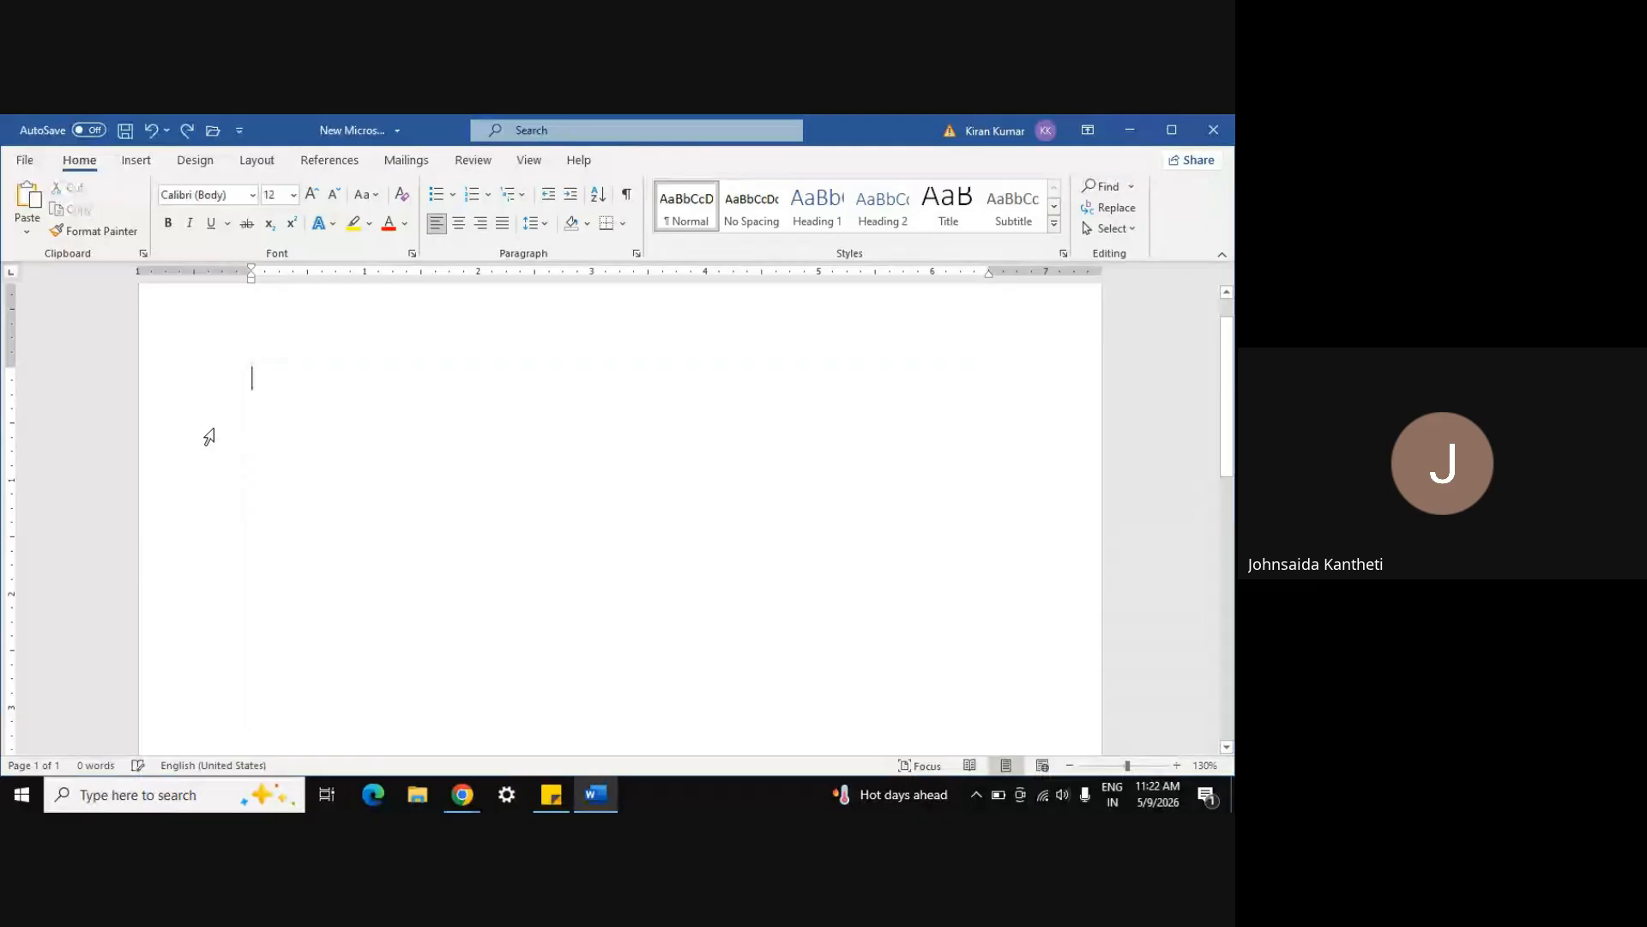
# Insert the download (1) landscape picture from the day 2 paint folder
pyautogui.click(136, 161)
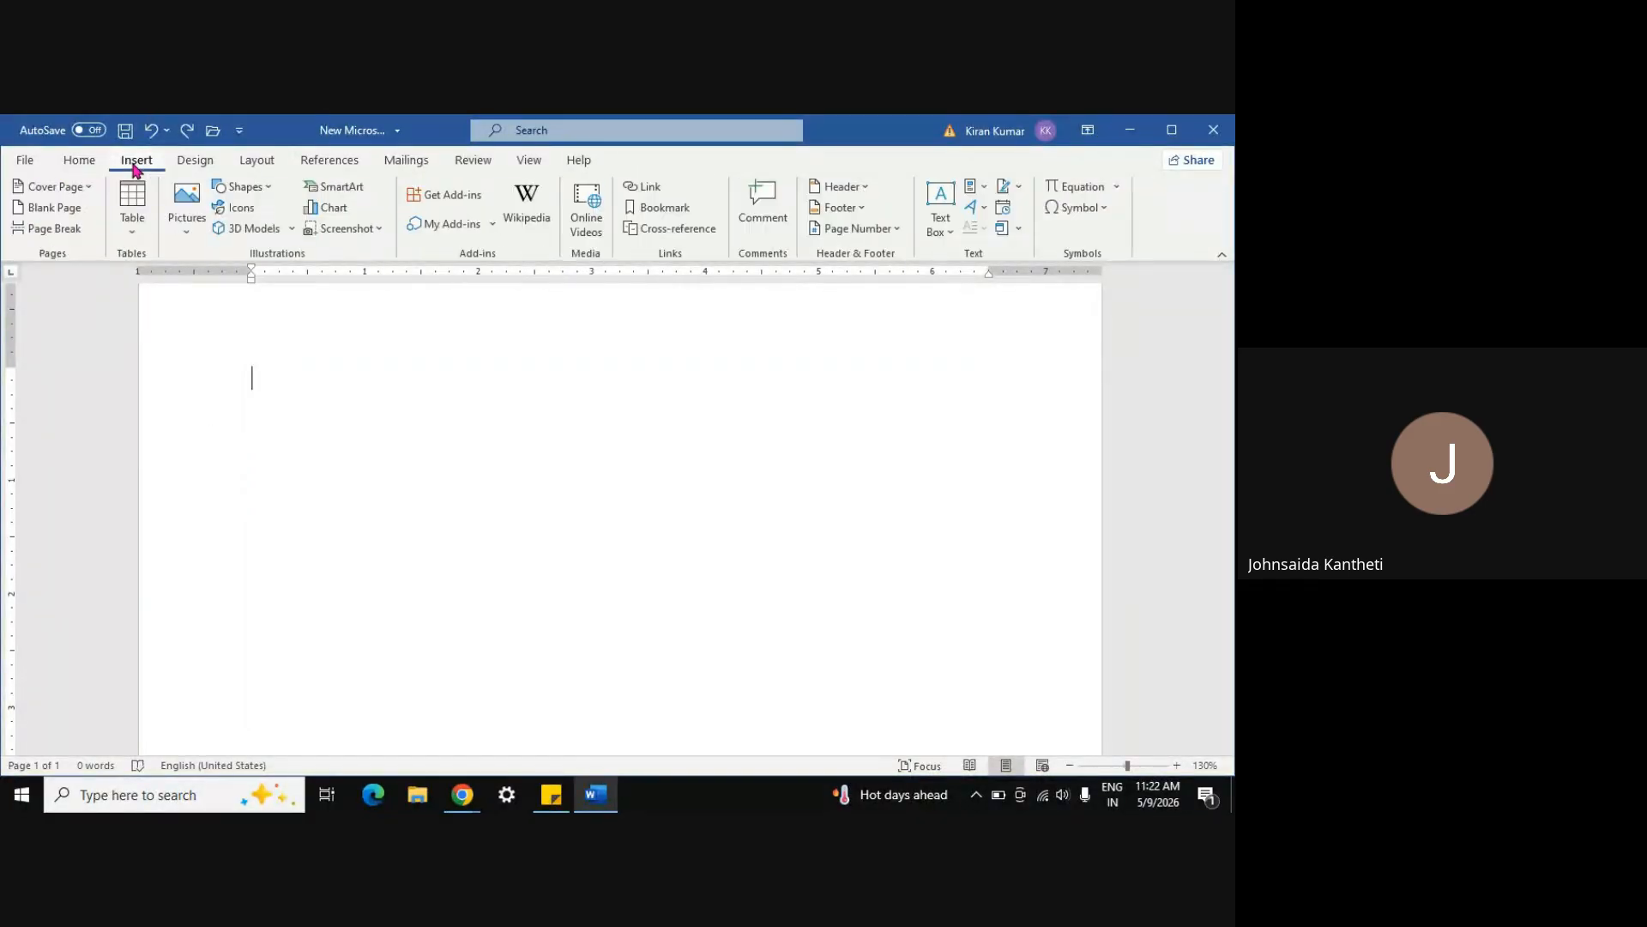
pyautogui.click(186, 210)
pyautogui.click(220, 276)
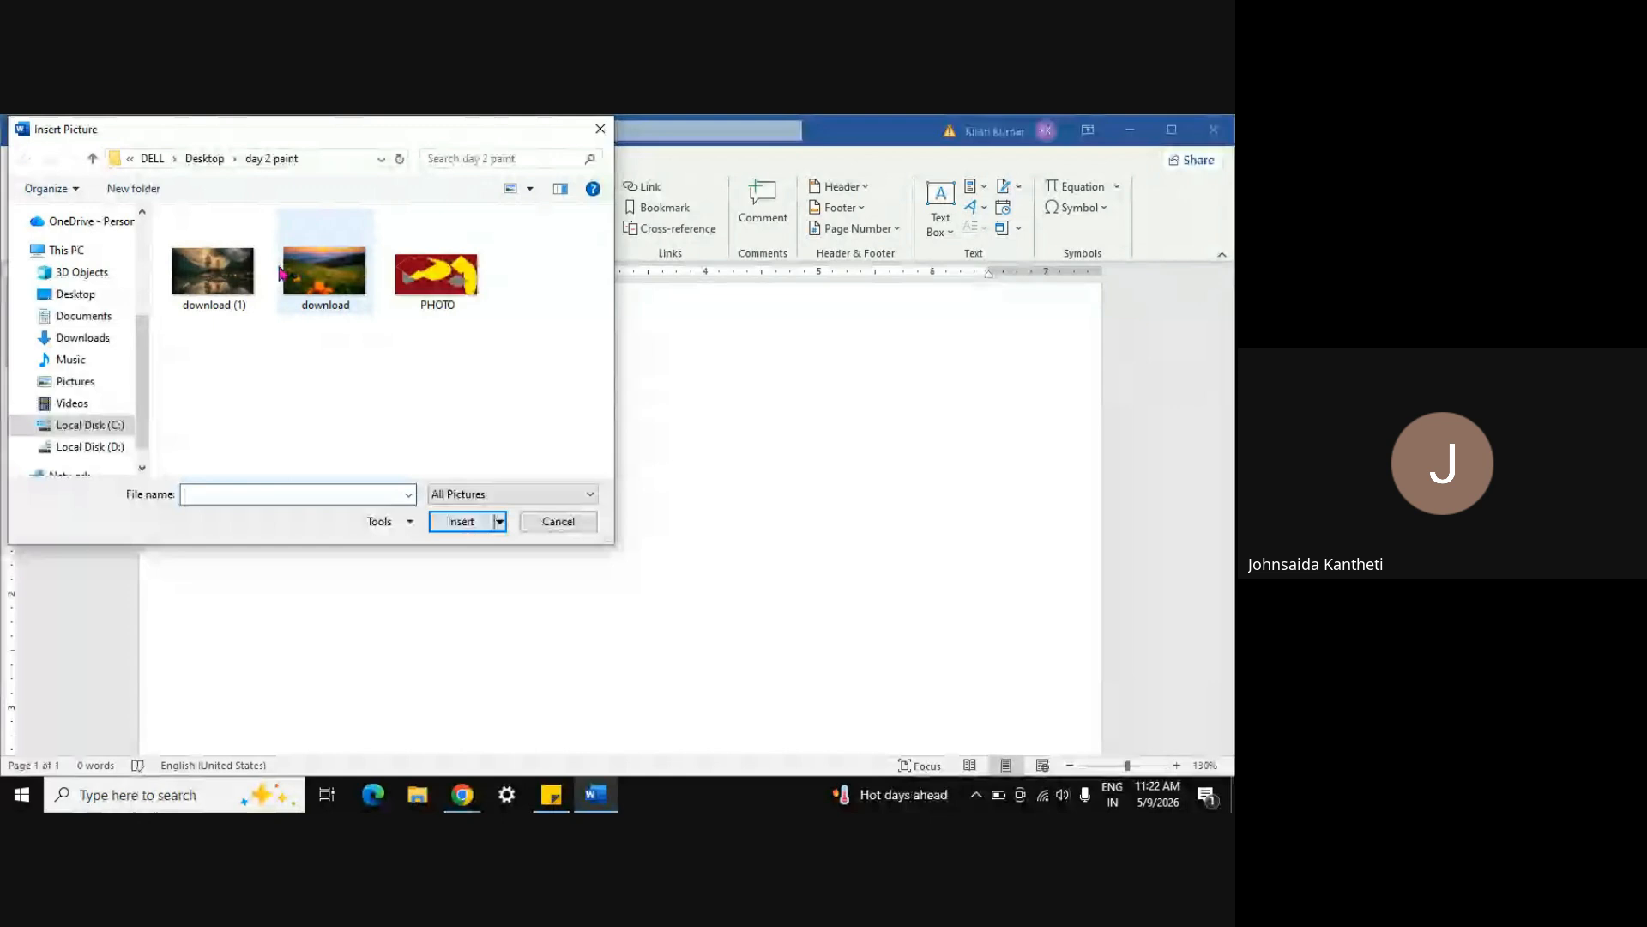
pyautogui.click(213, 270)
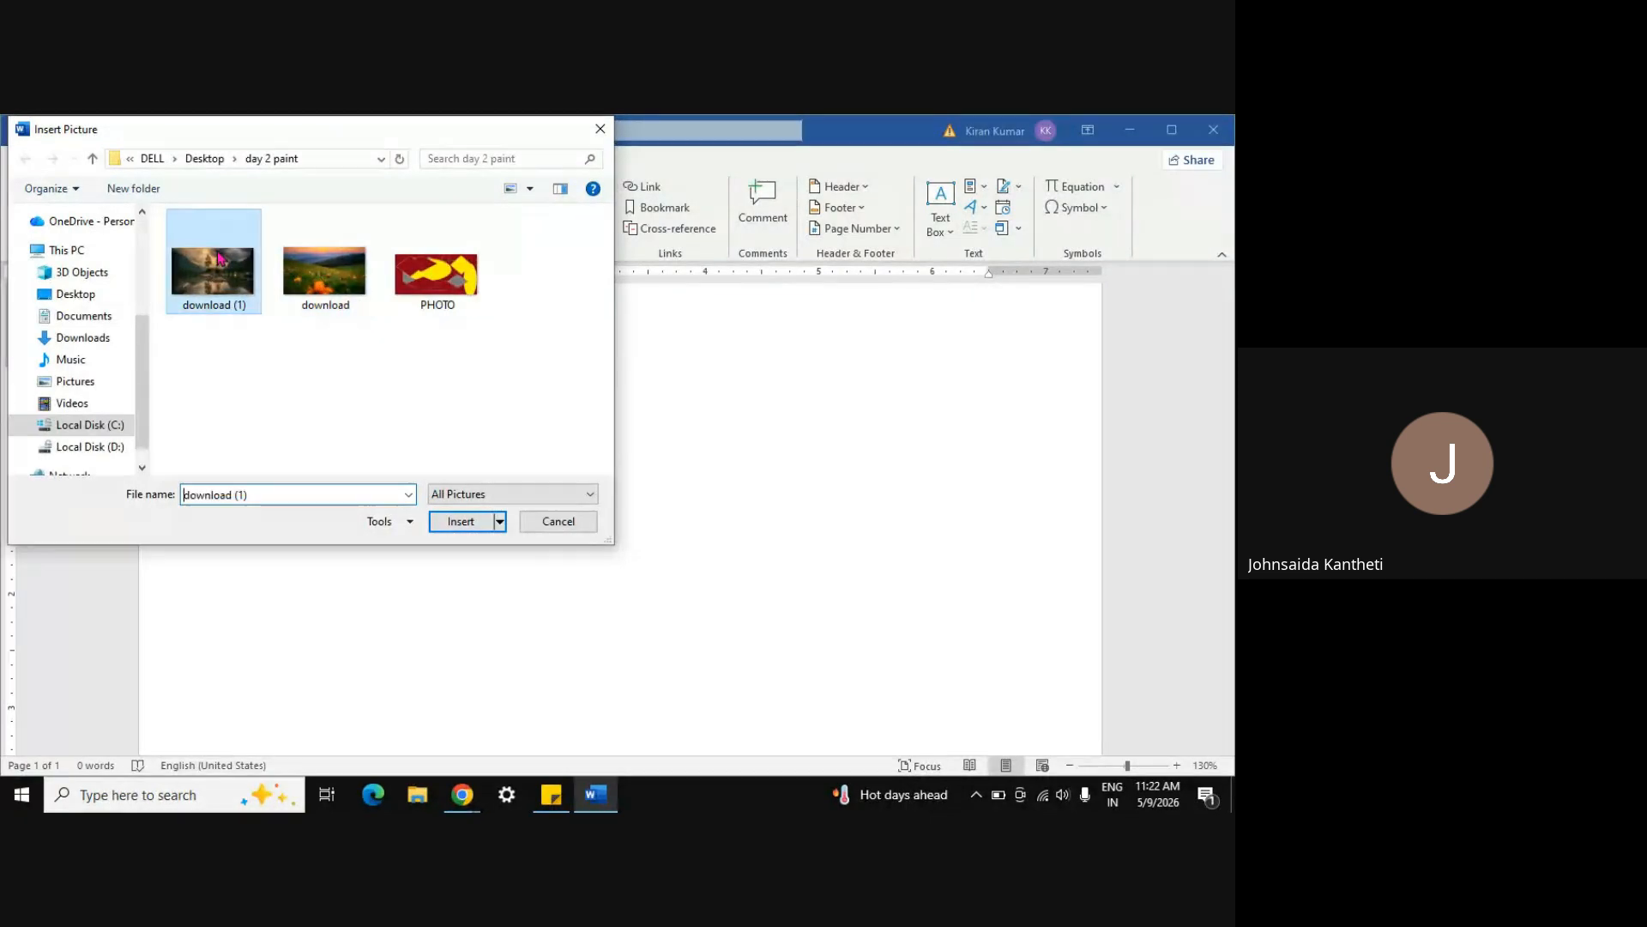
pyautogui.click(460, 523)
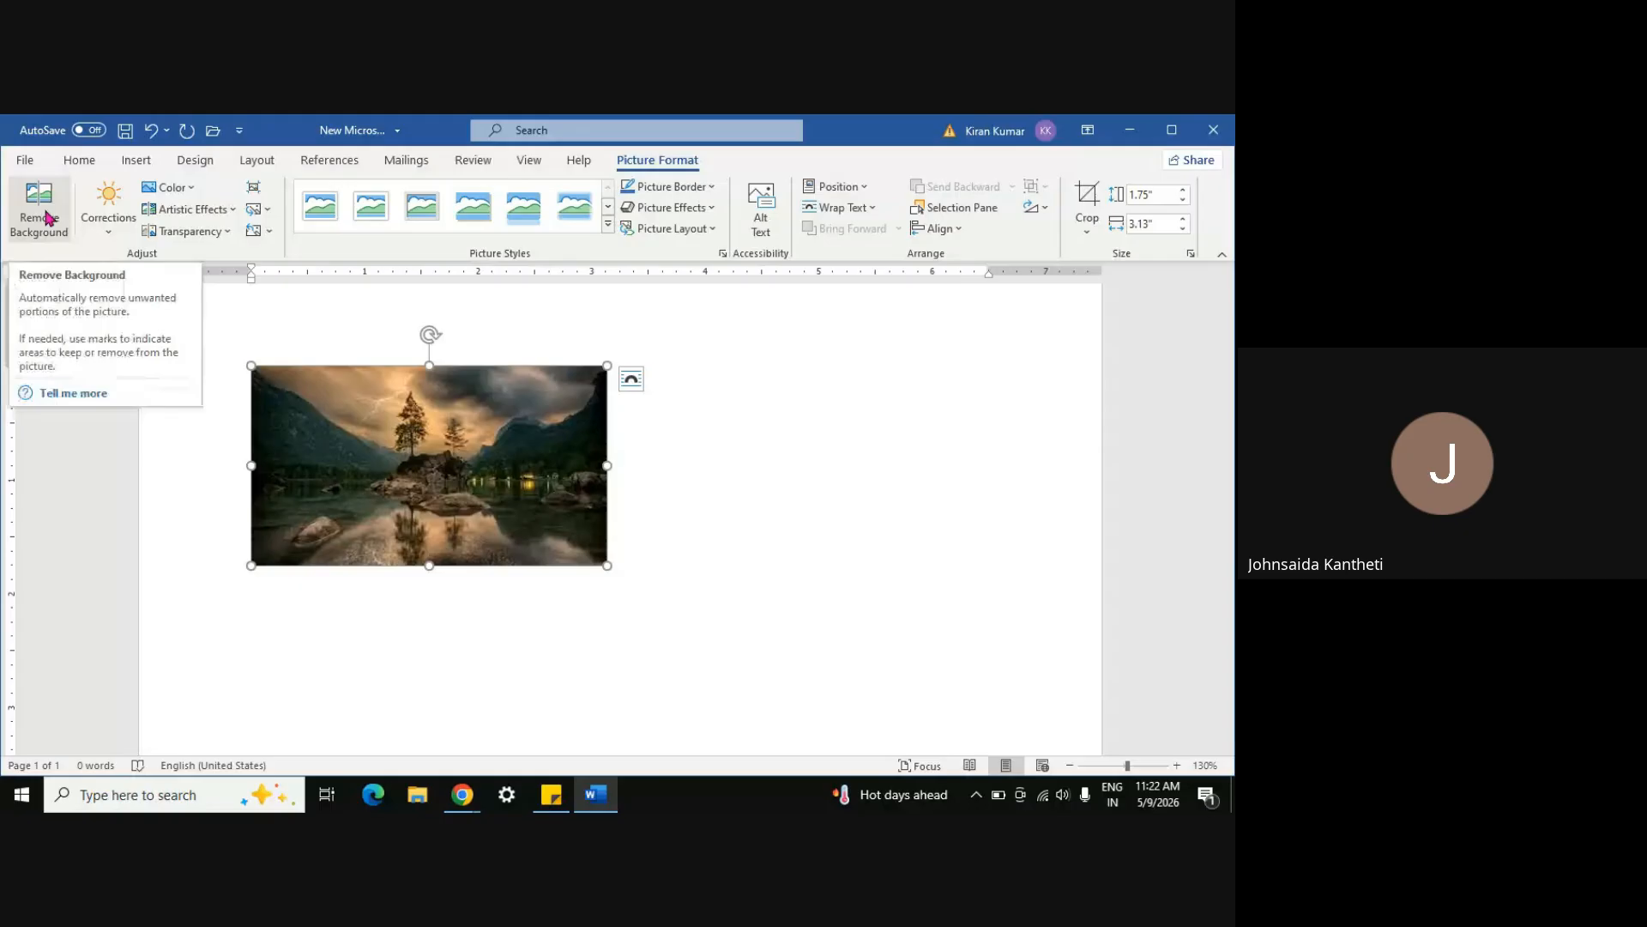
# Examine the sharpen/soften and brightness/contrast correction presets for the landscape picture at a closer view
pyautogui.click(114, 230)
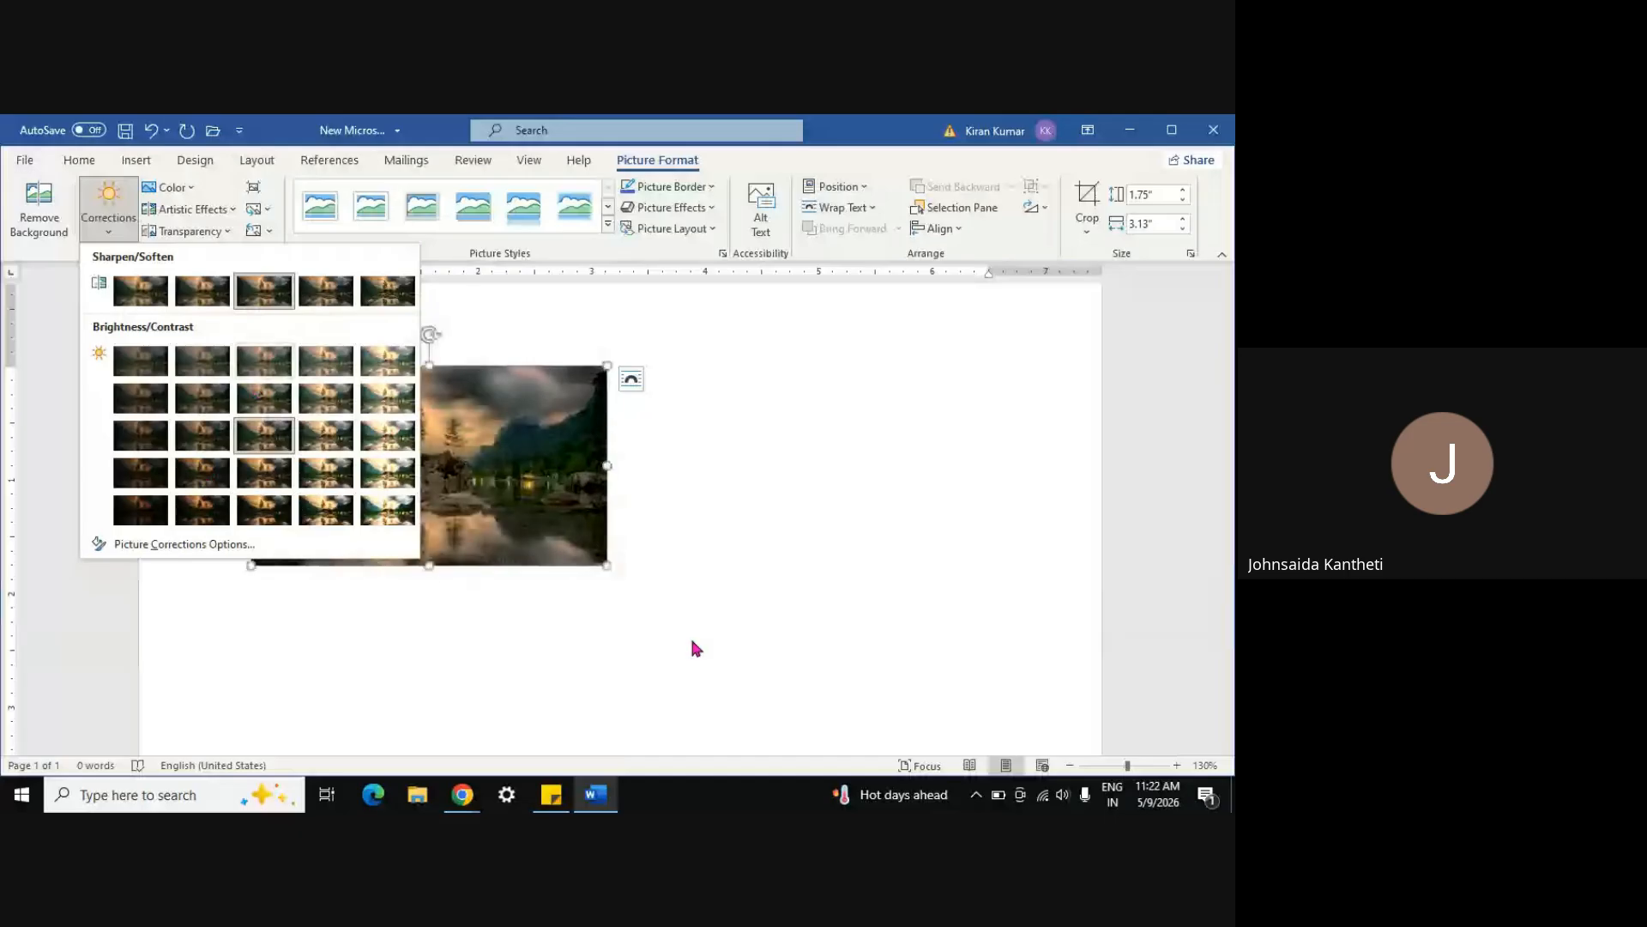
pyautogui.click(1178, 765)
pyautogui.click(1178, 765)
pyautogui.click(1178, 766)
pyautogui.click(1178, 765)
pyautogui.click(1178, 765)
pyautogui.click(1178, 765)
pyautogui.click(1178, 766)
pyautogui.click(1178, 765)
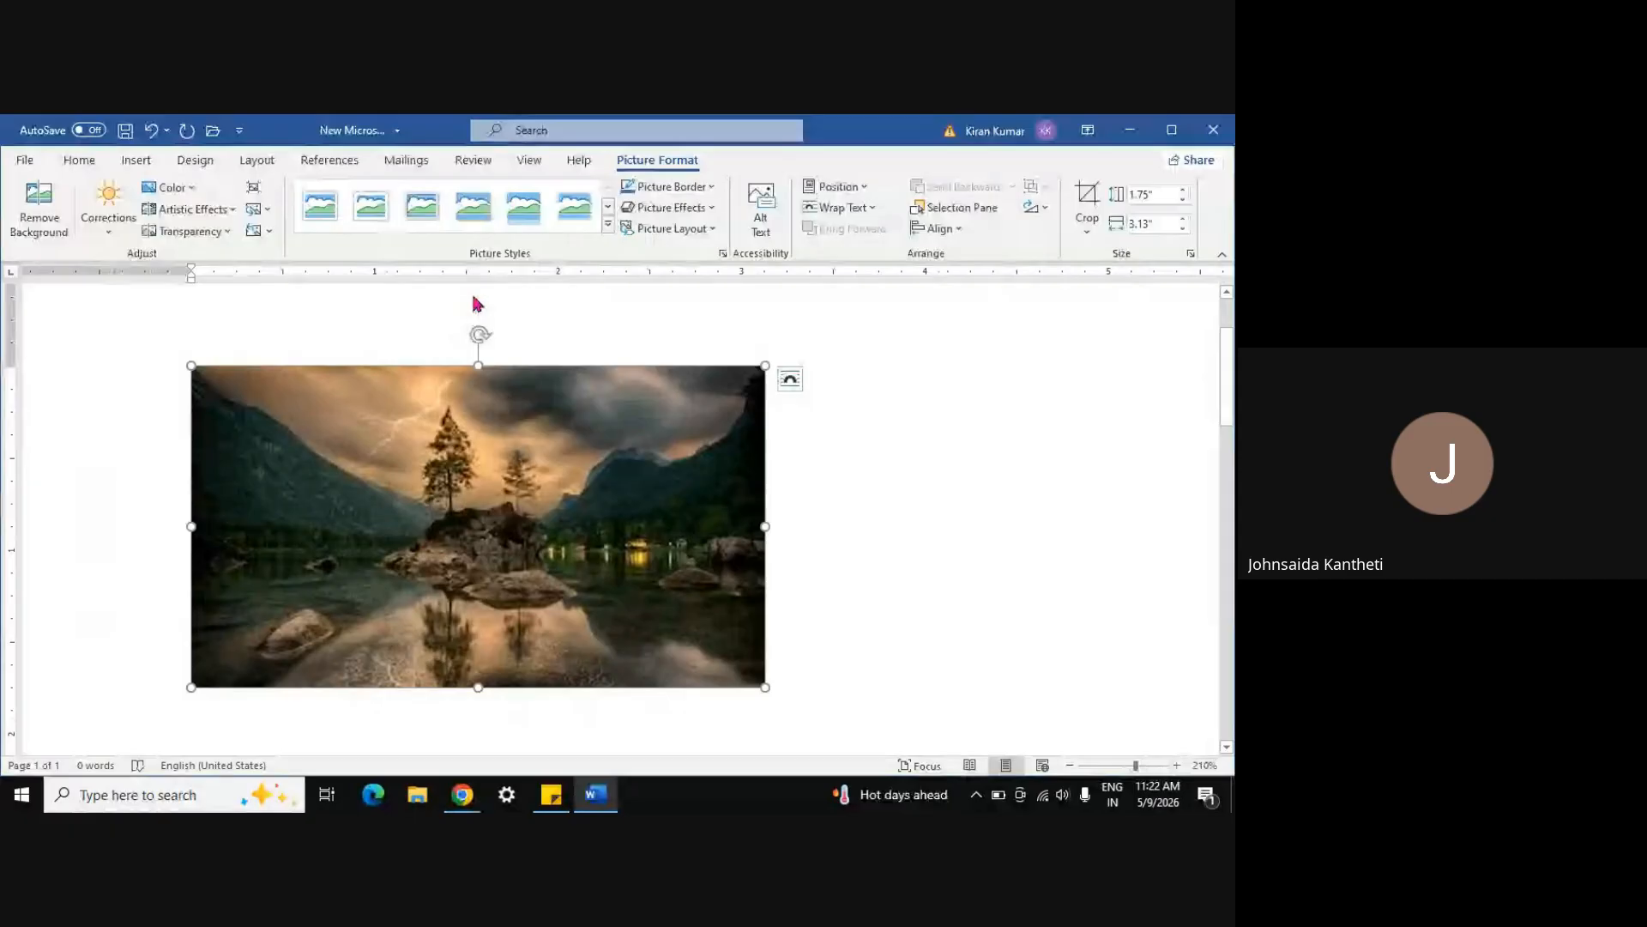
pyautogui.click(105, 231)
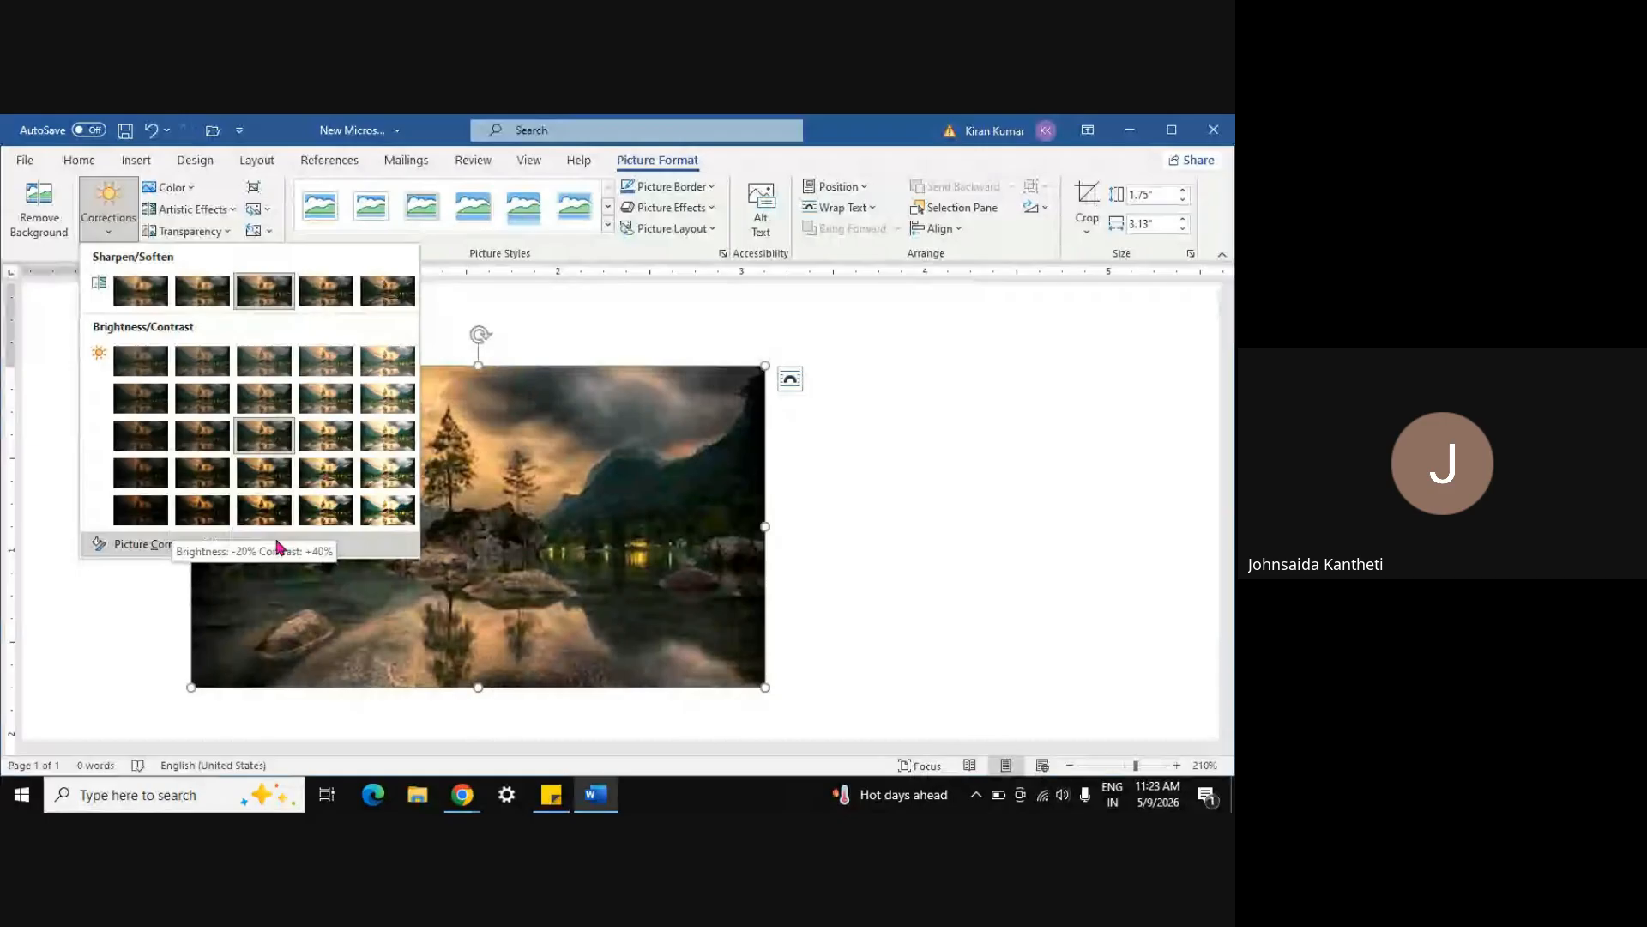
pyautogui.click(617, 317)
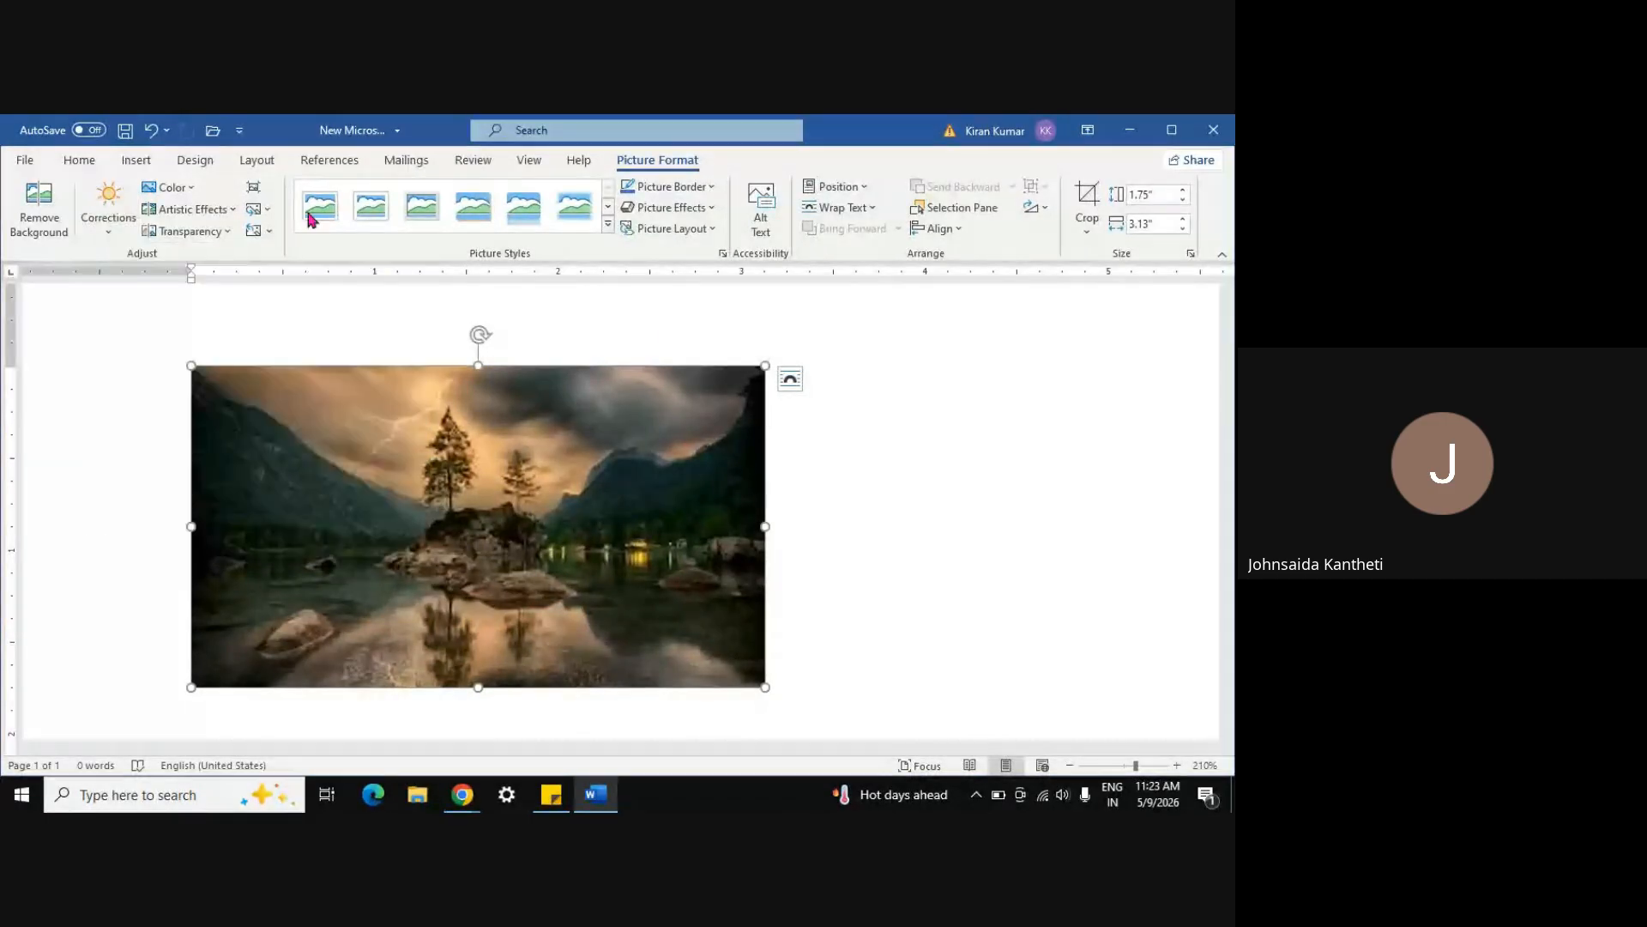
# Examine the color saturation, tone and recolor presets and the artistic effects available for the landscape picture
pyautogui.click(196, 188)
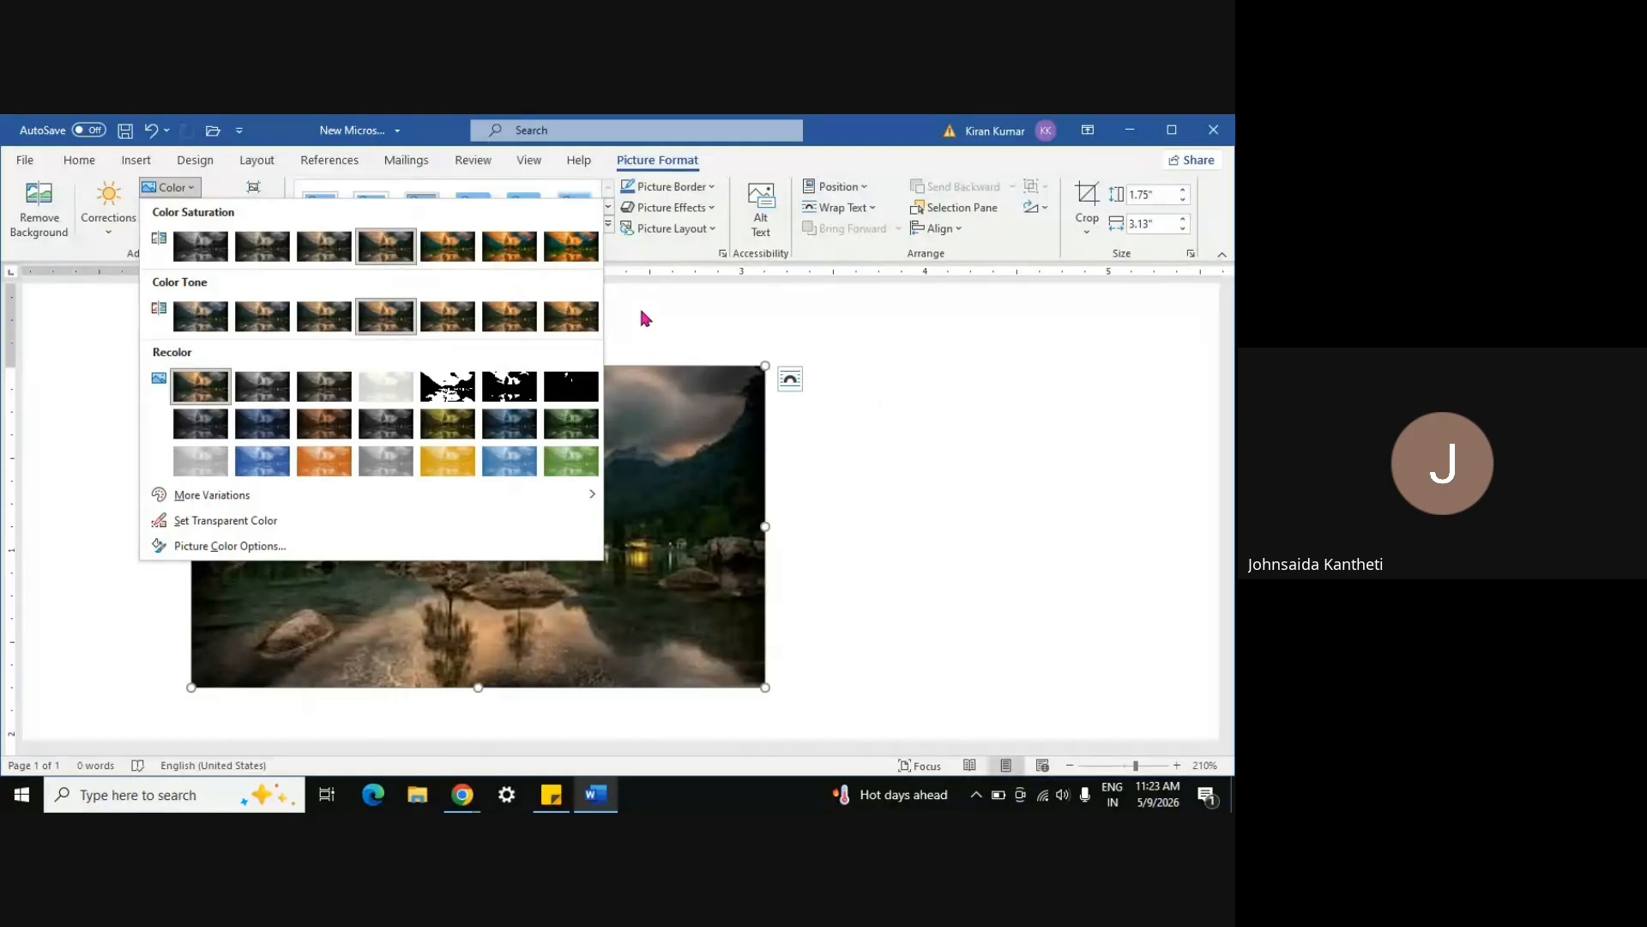
pyautogui.click(654, 332)
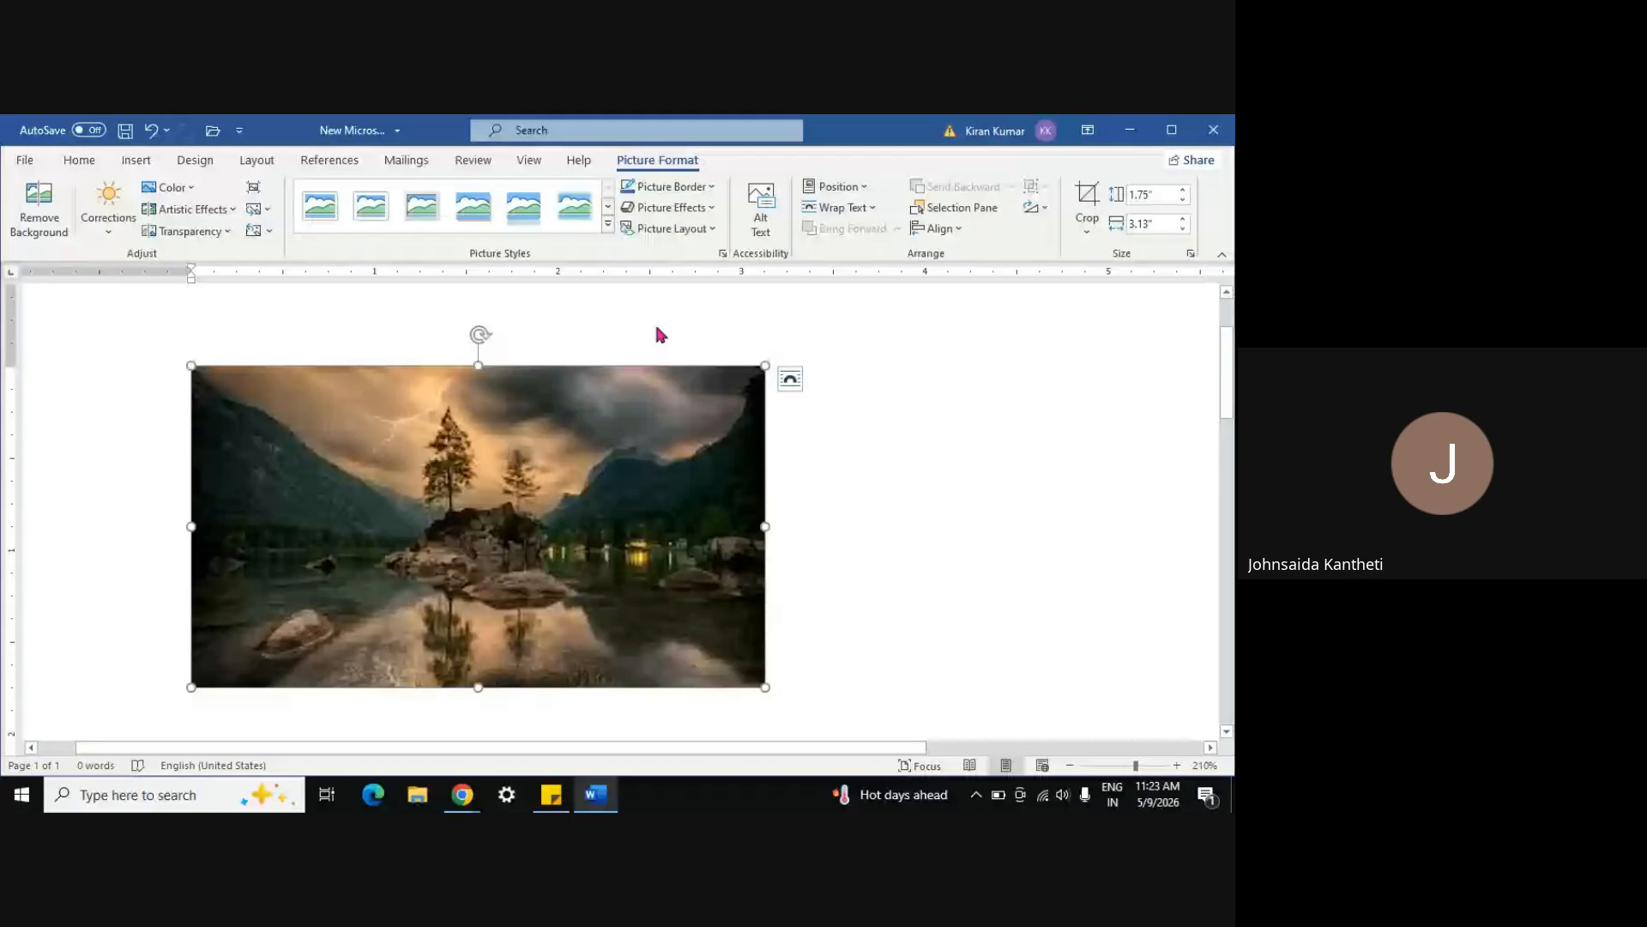
pyautogui.click(233, 210)
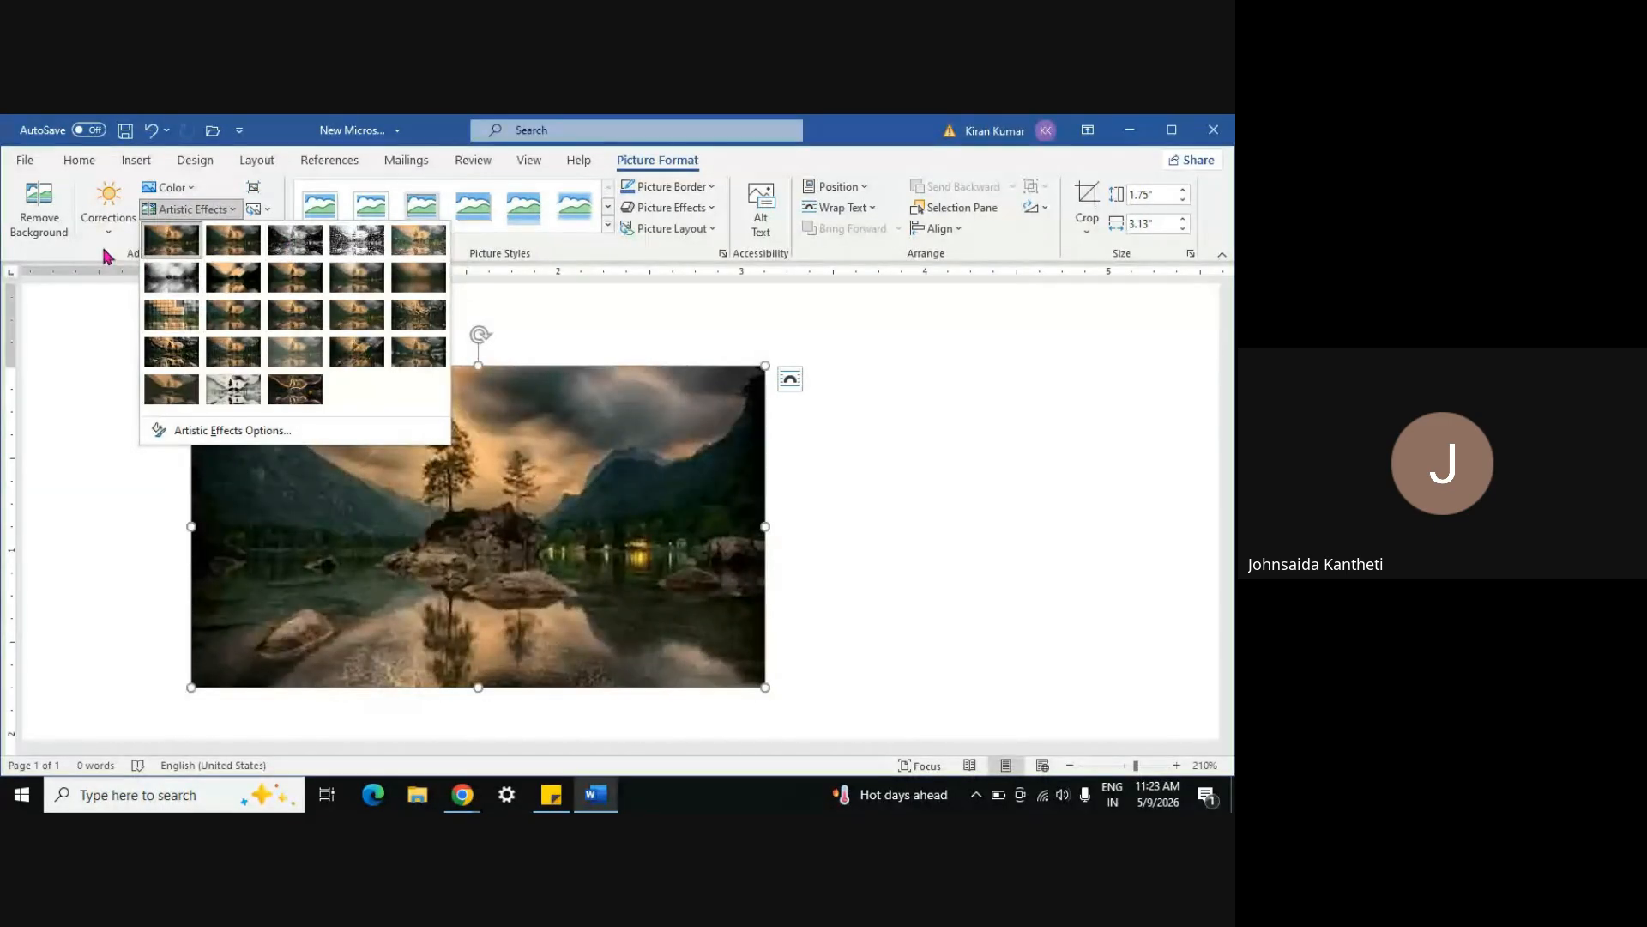
pyautogui.click(107, 252)
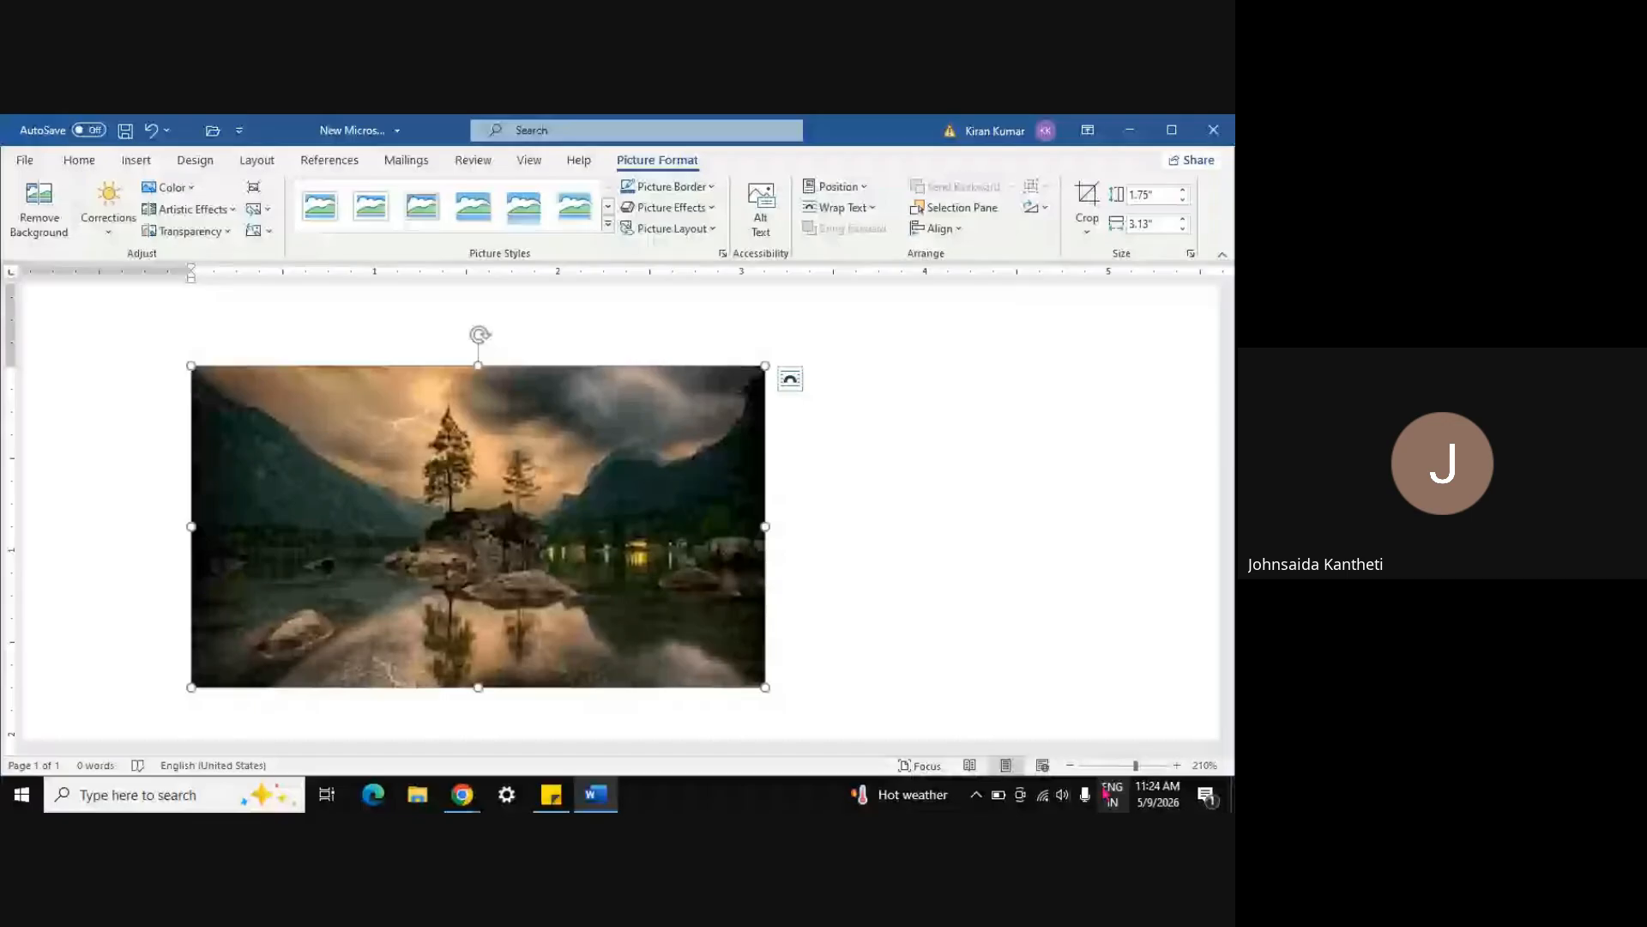
# Preview the full range of picture styles on the landscape picture at 130% zoom without applying one
pyautogui.click(1070, 765)
pyautogui.click(1070, 765)
pyautogui.click(1070, 766)
pyautogui.click(1070, 765)
pyautogui.click(1070, 765)
pyautogui.click(1070, 765)
pyautogui.click(1070, 766)
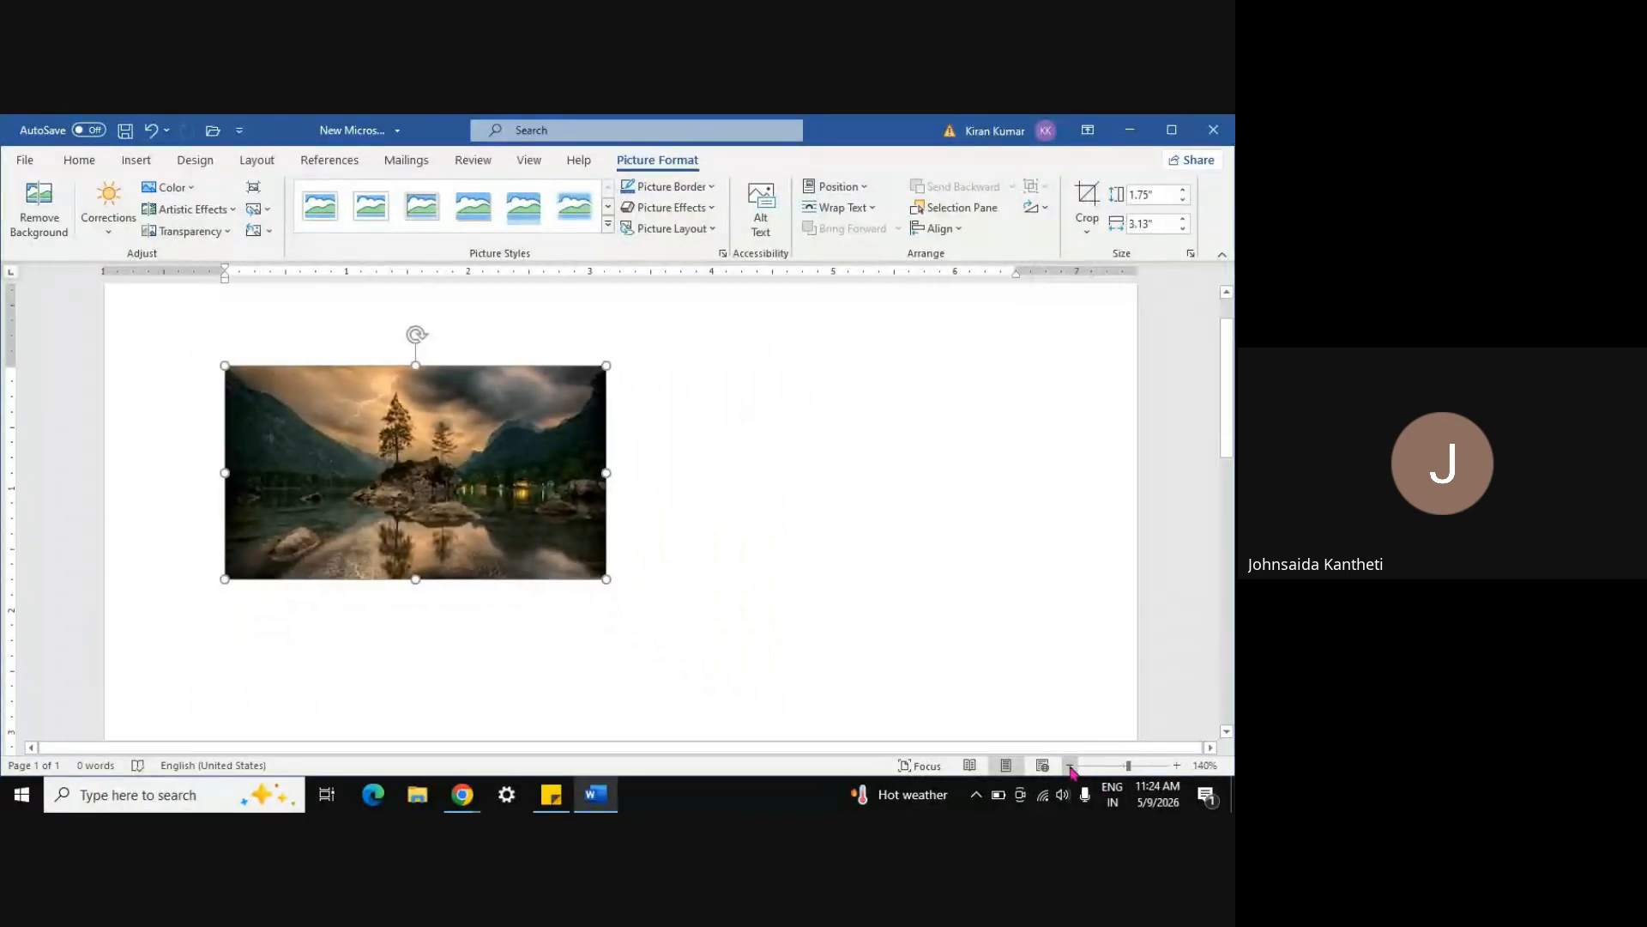
pyautogui.click(1070, 765)
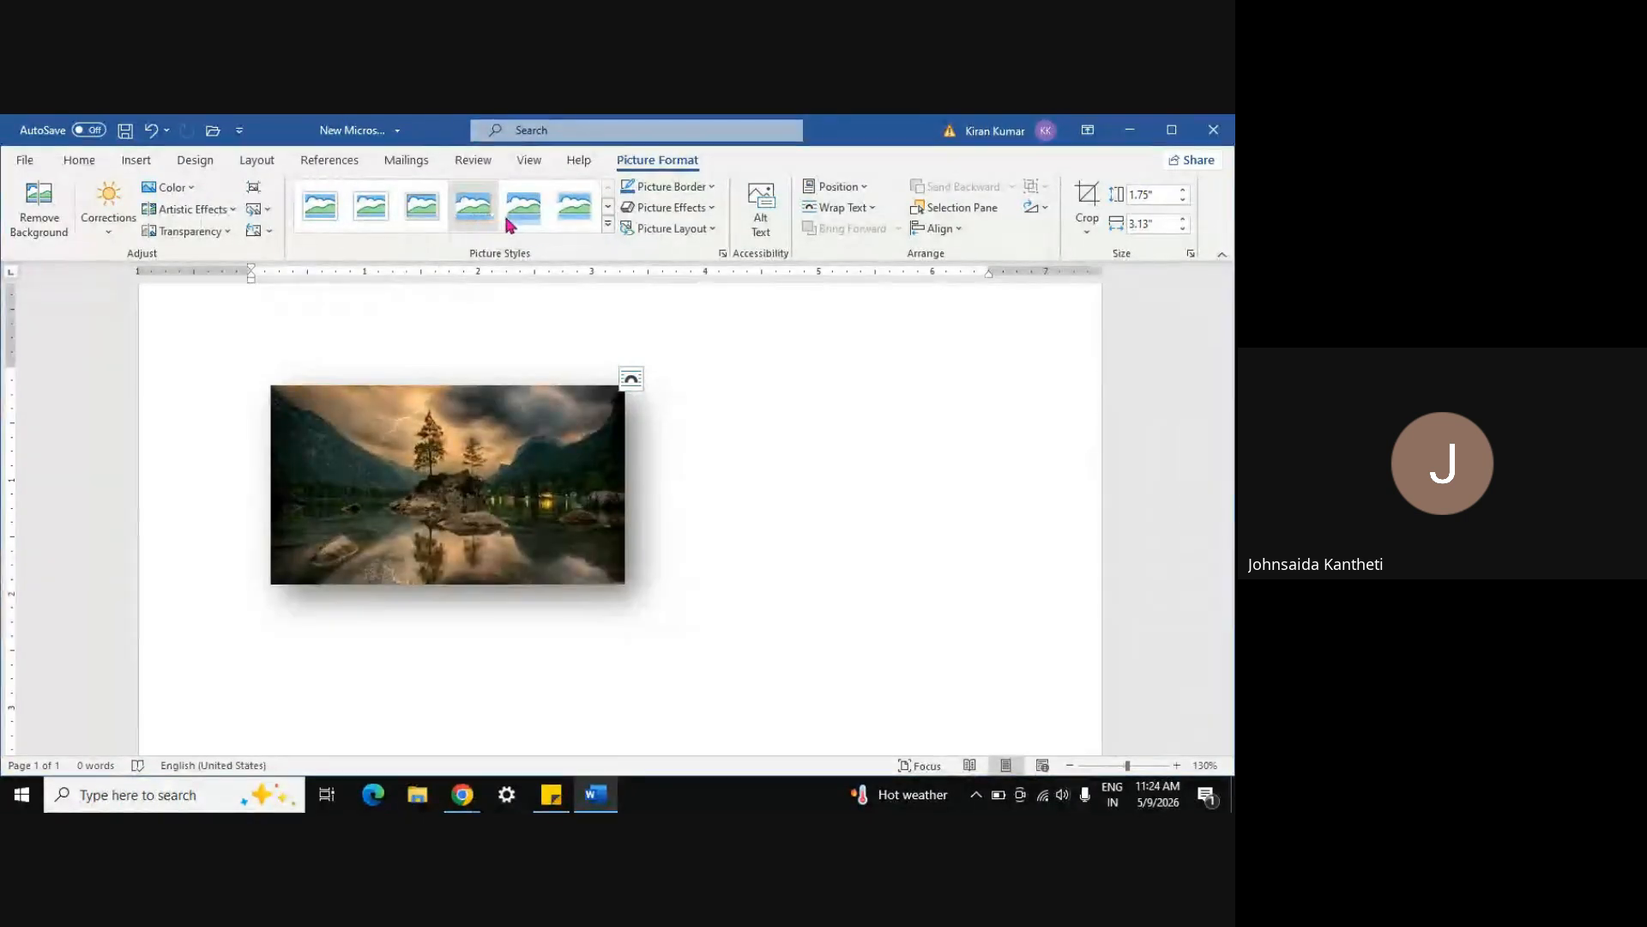
pyautogui.click(607, 225)
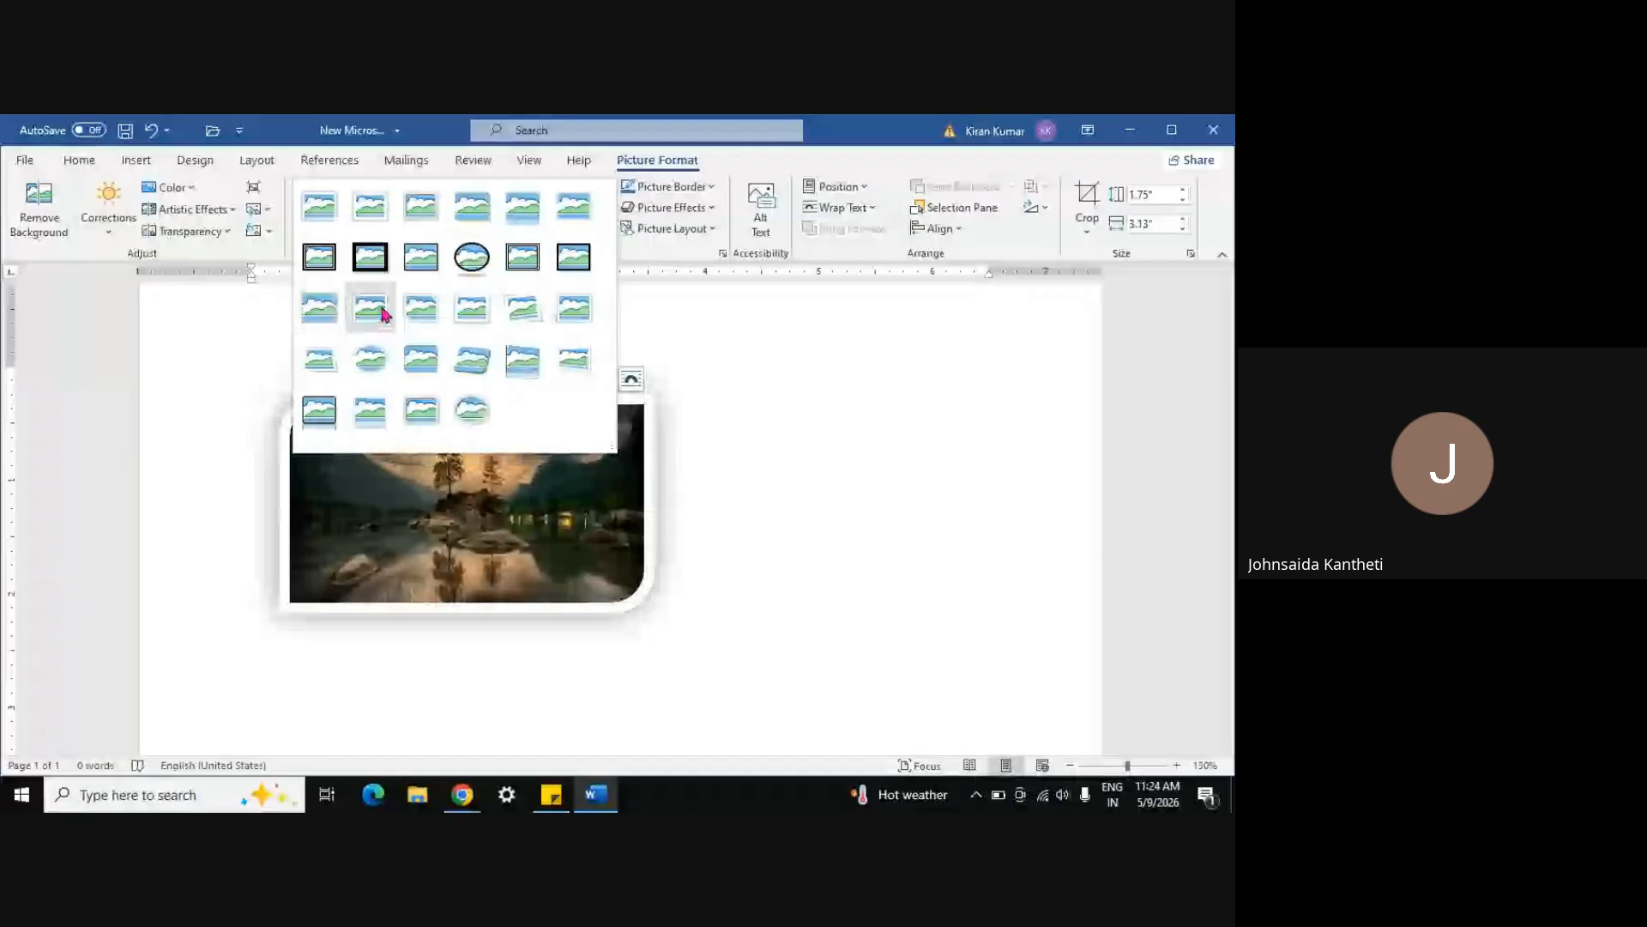
pyautogui.click(906, 323)
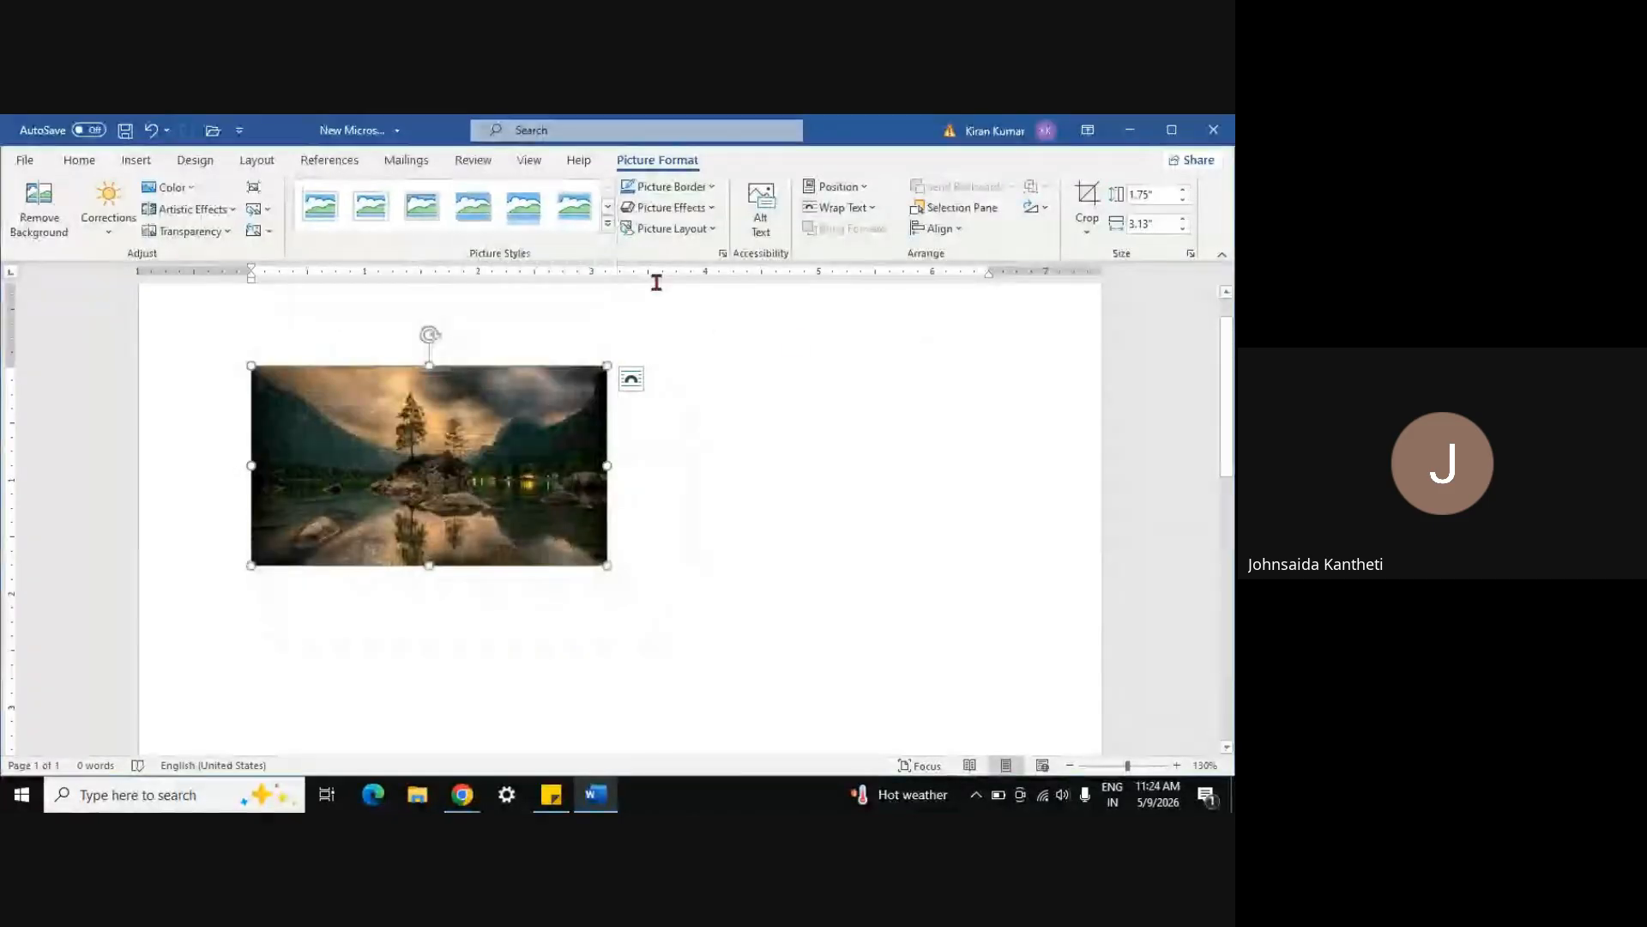
# Apply a standard red border to the landscape picture
pyautogui.click(709, 187)
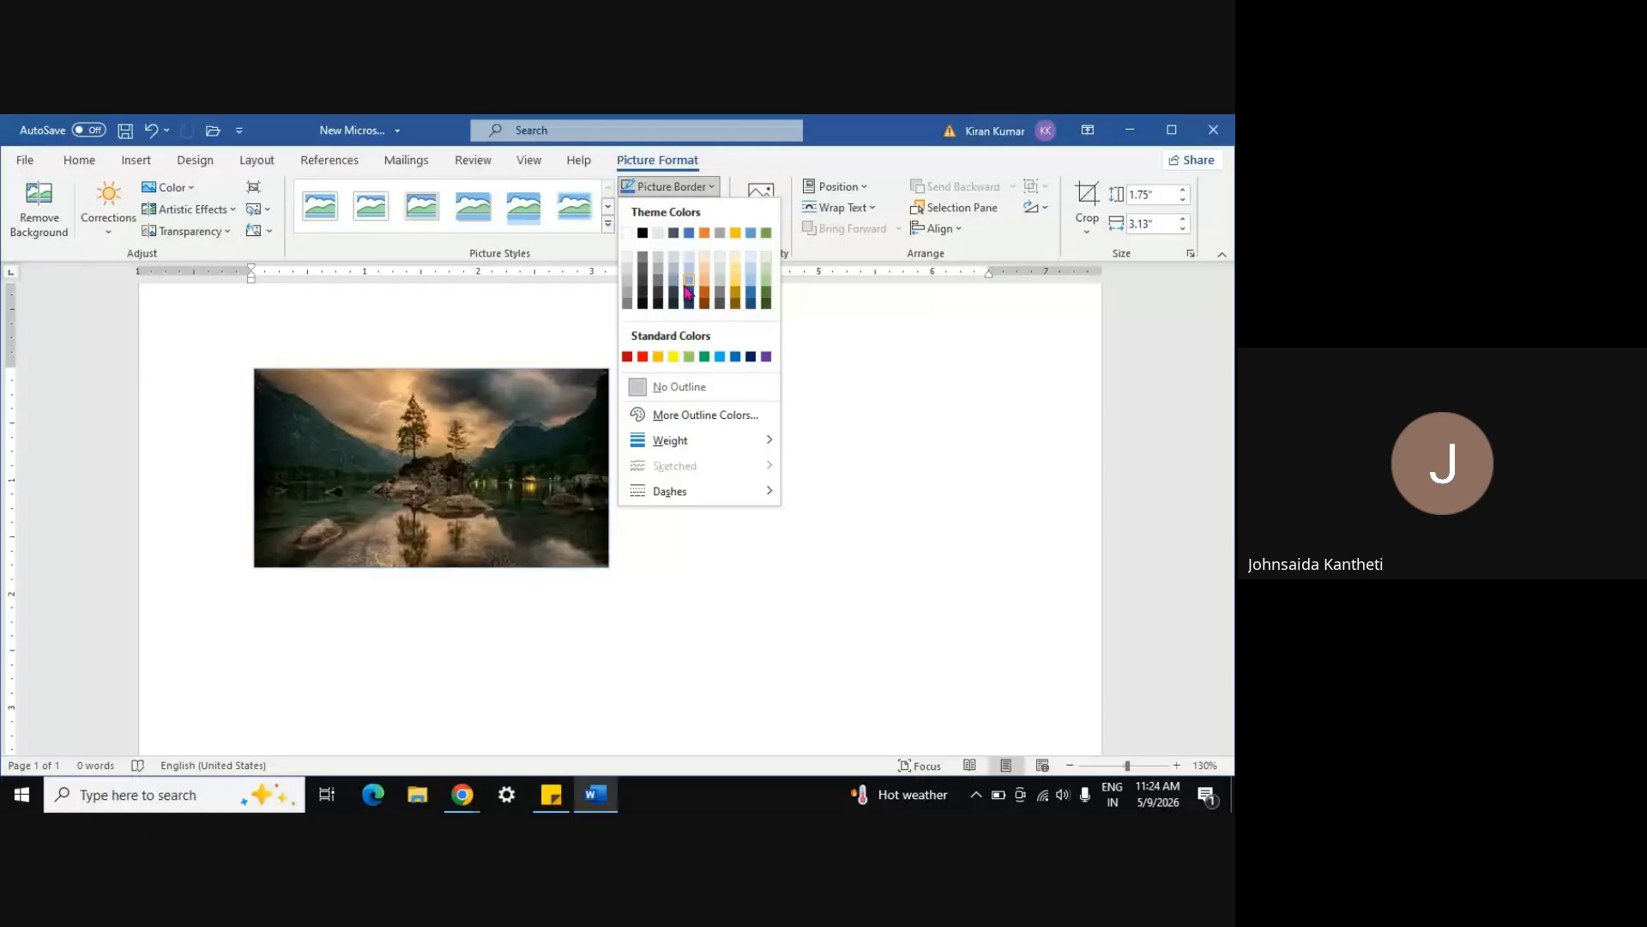
pyautogui.click(643, 357)
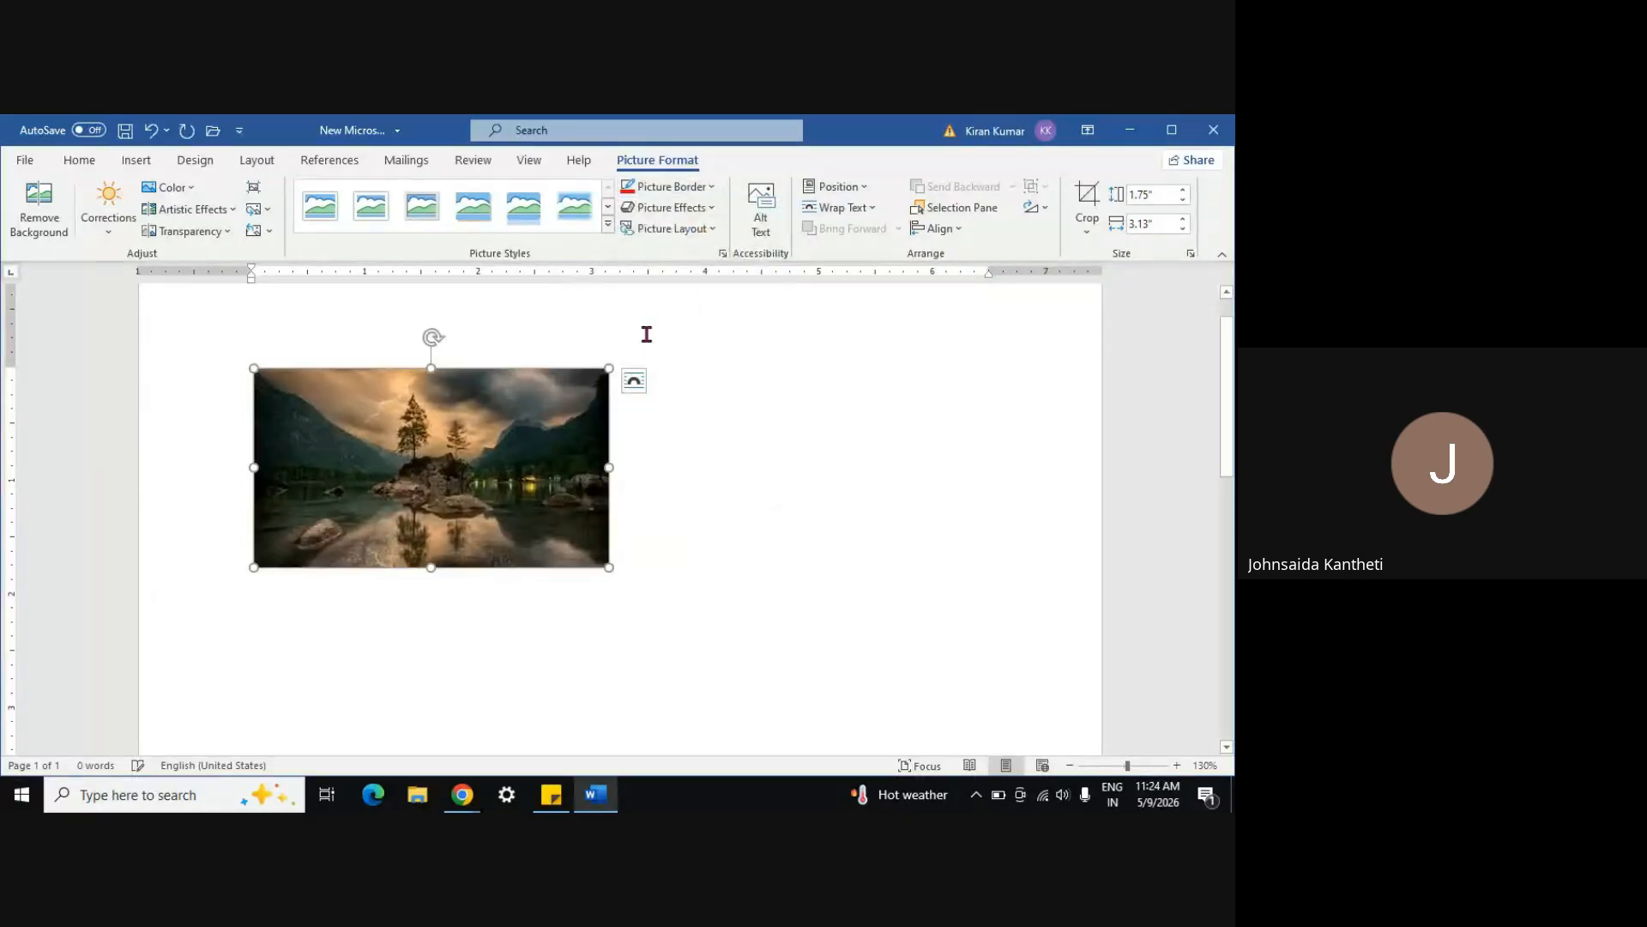
# Preview the shadow, reflection, soft edges and bevel effects on the landscape picture without applying any
pyautogui.click(710, 210)
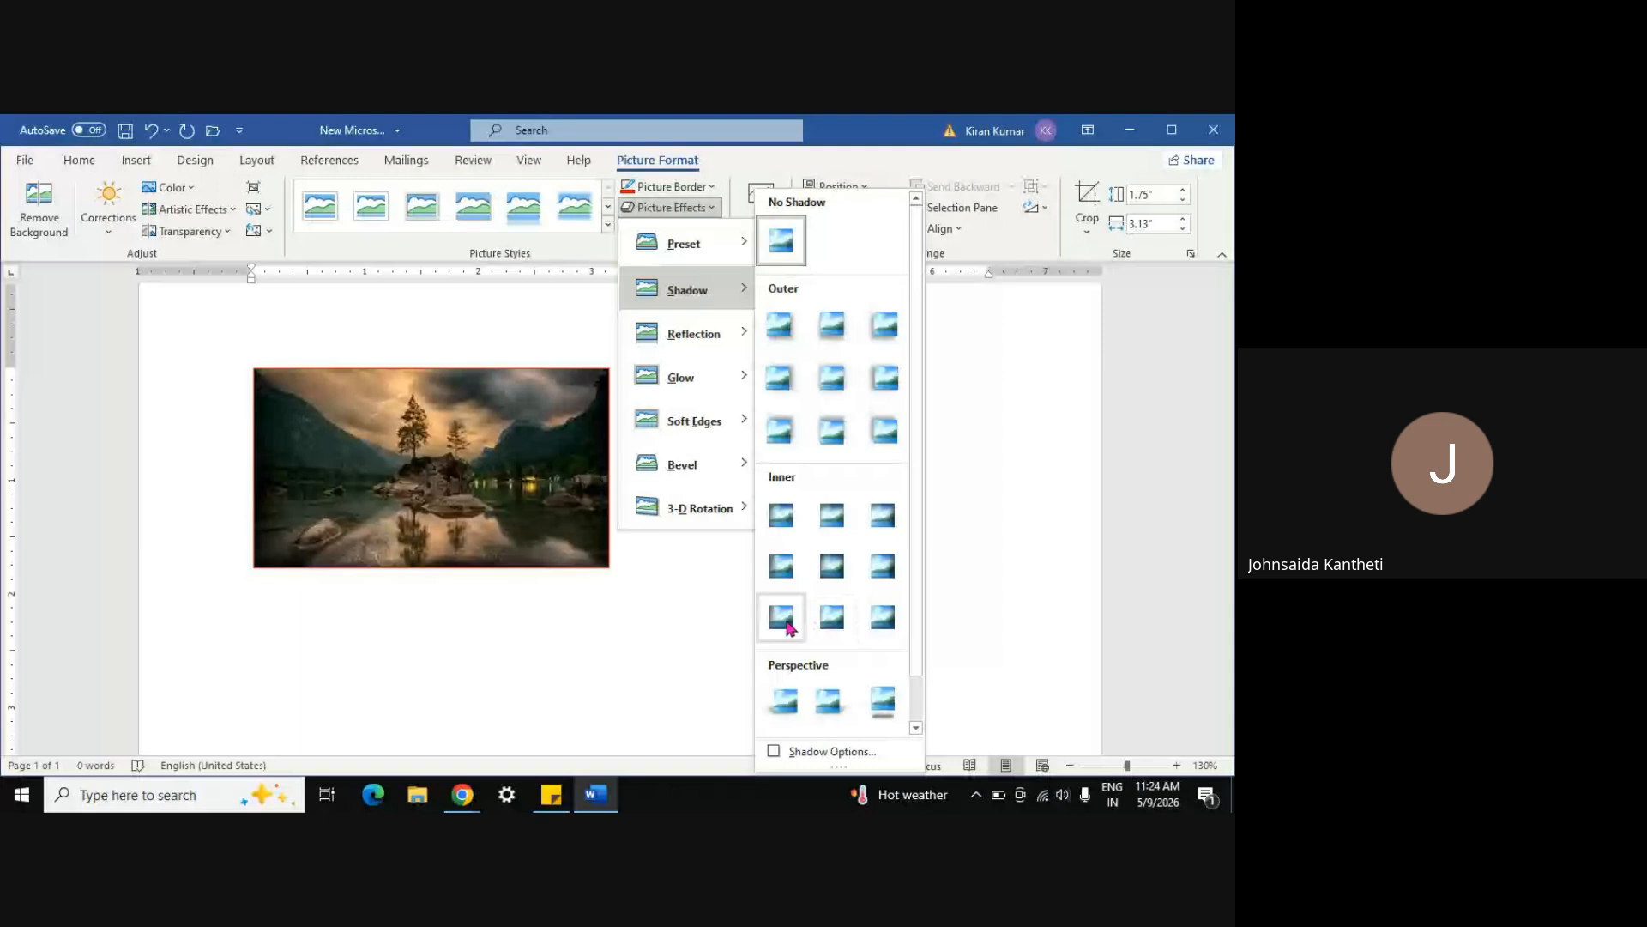
pyautogui.scroll(-1, 826, 629)
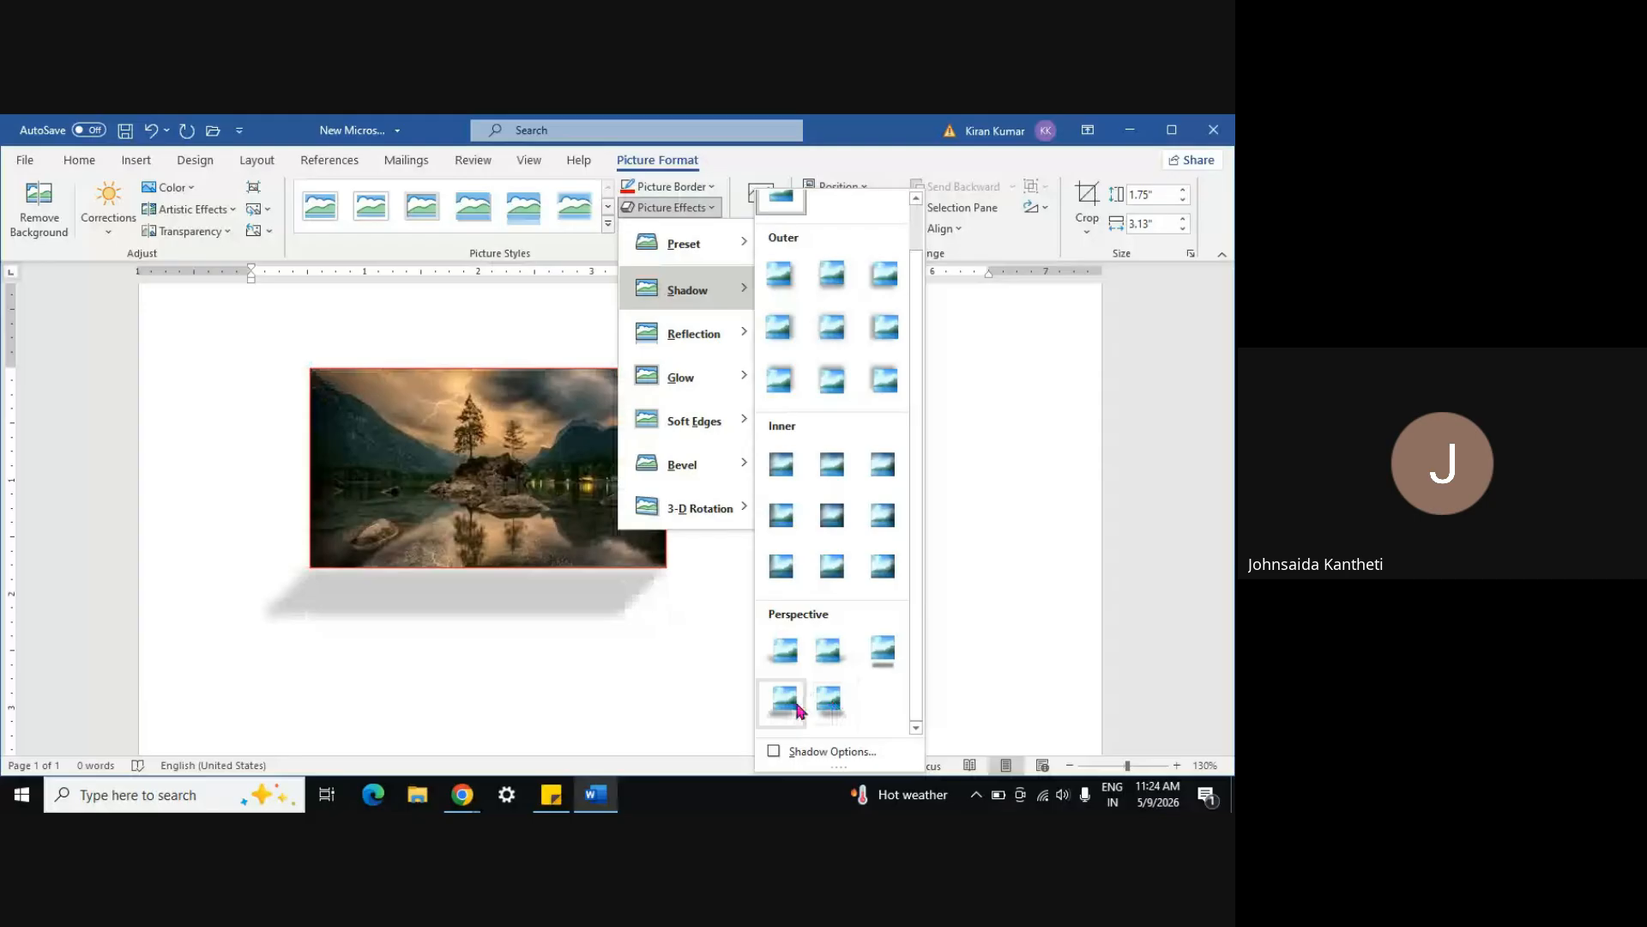
pyautogui.moveTo(738, 333)
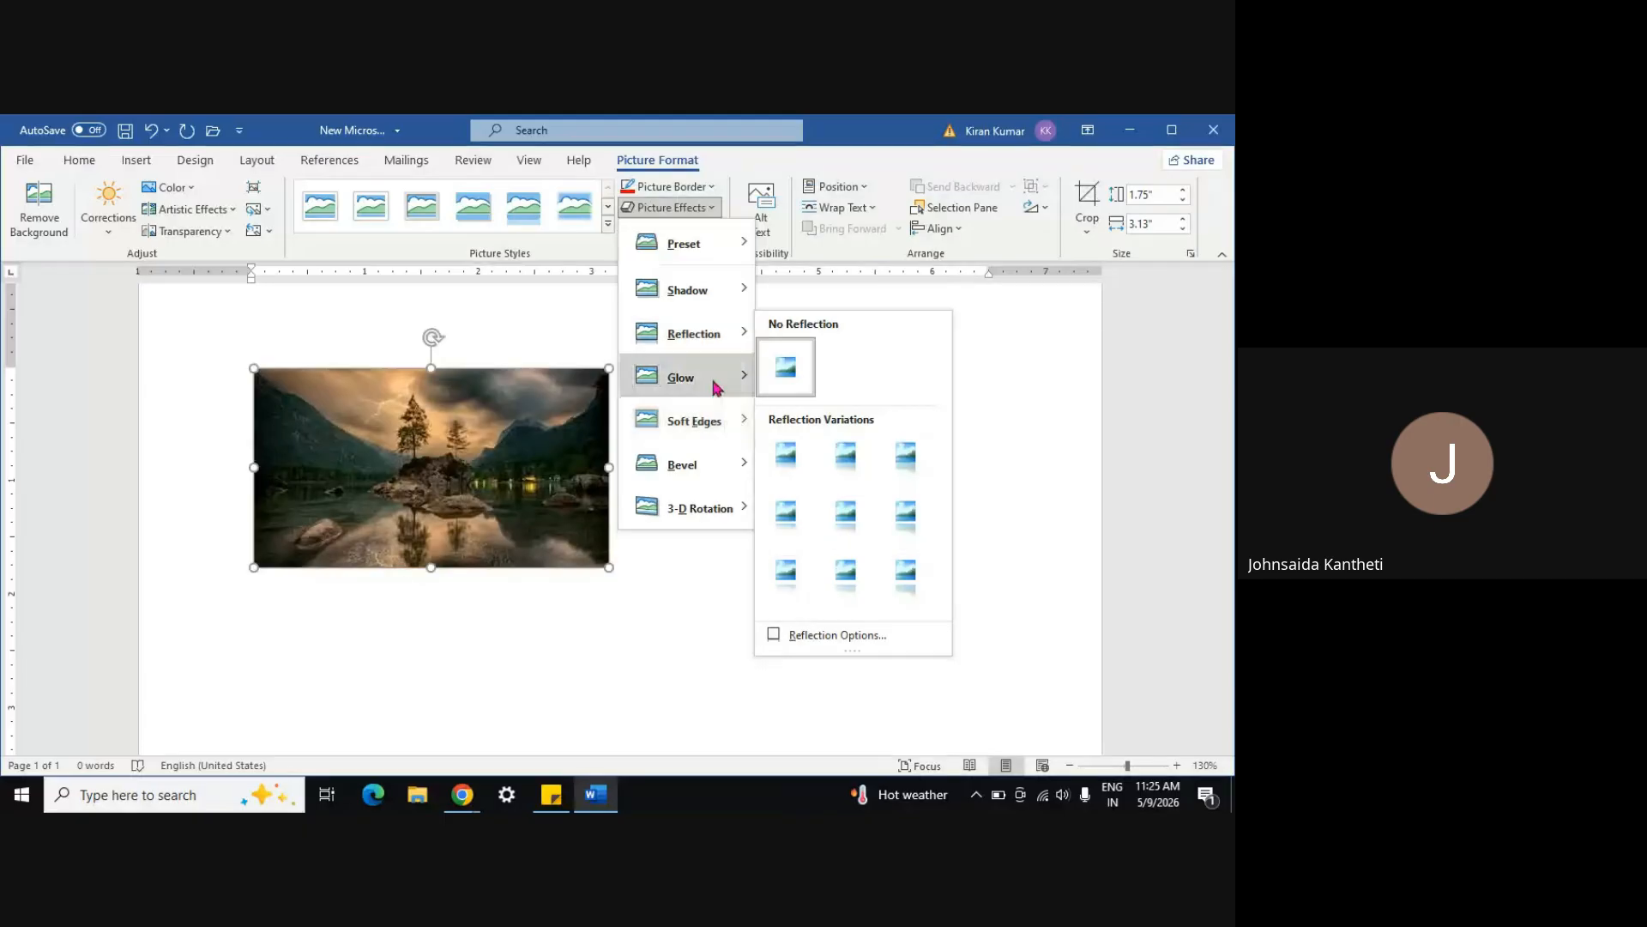
pyautogui.moveTo(713, 371)
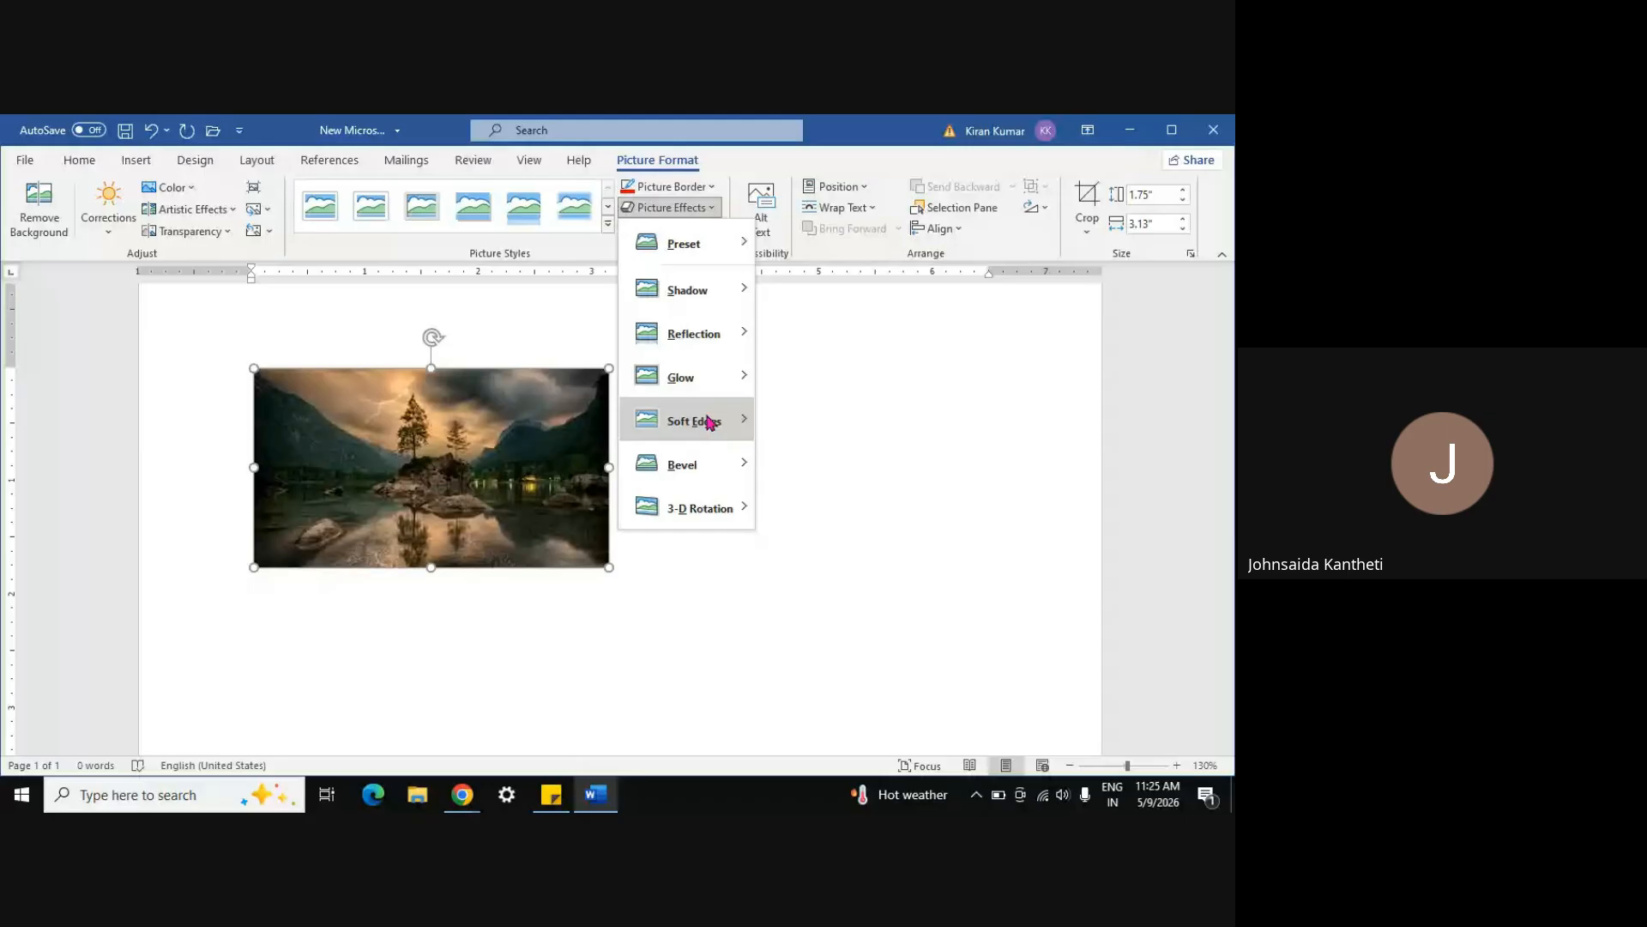
pyautogui.moveTo(708, 421)
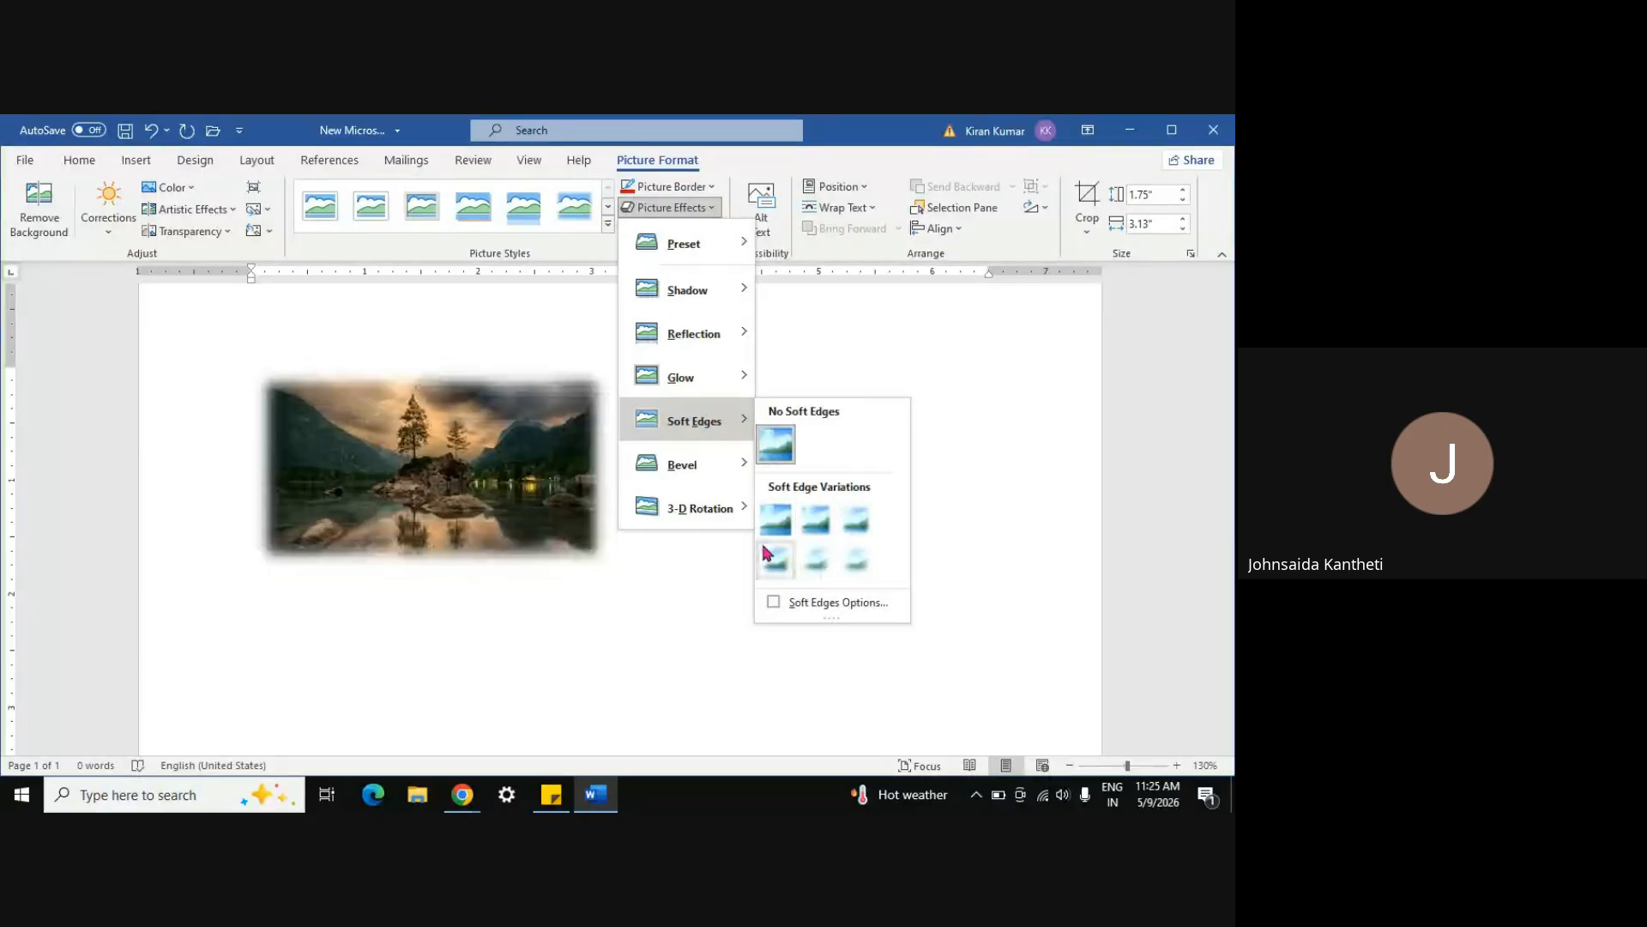
pyautogui.moveTo(713, 470)
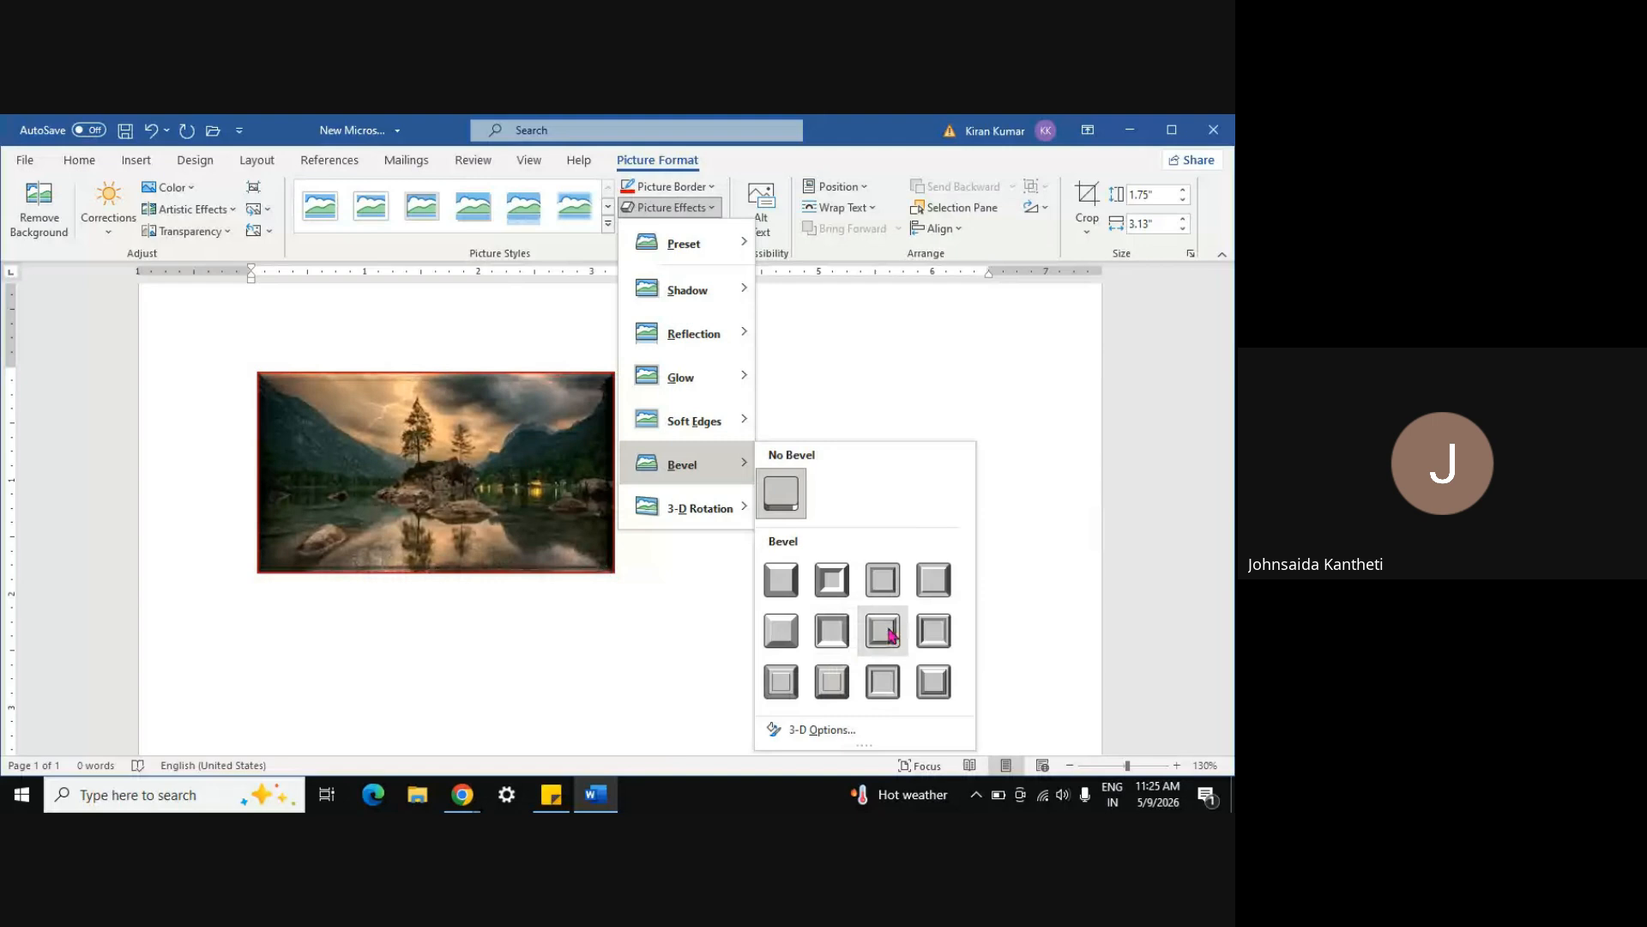
pyautogui.click(867, 345)
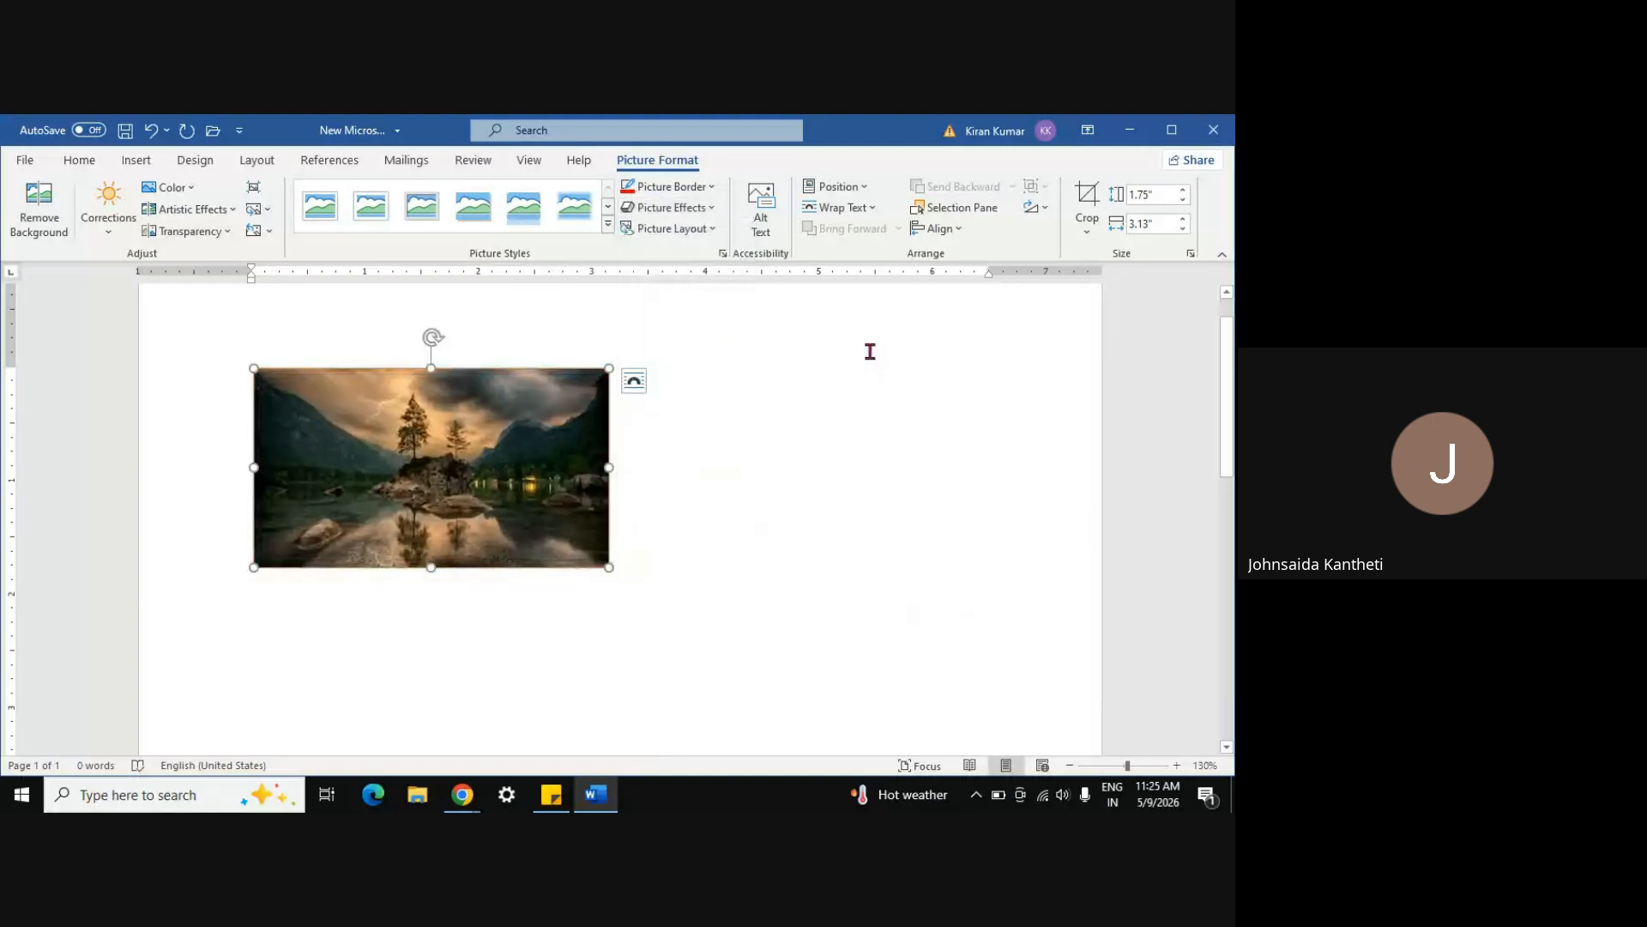
# Convert the landscape picture to a SmartArt graphic with a bevelled style and the Bending Picture Caption List layout
pyautogui.click(714, 229)
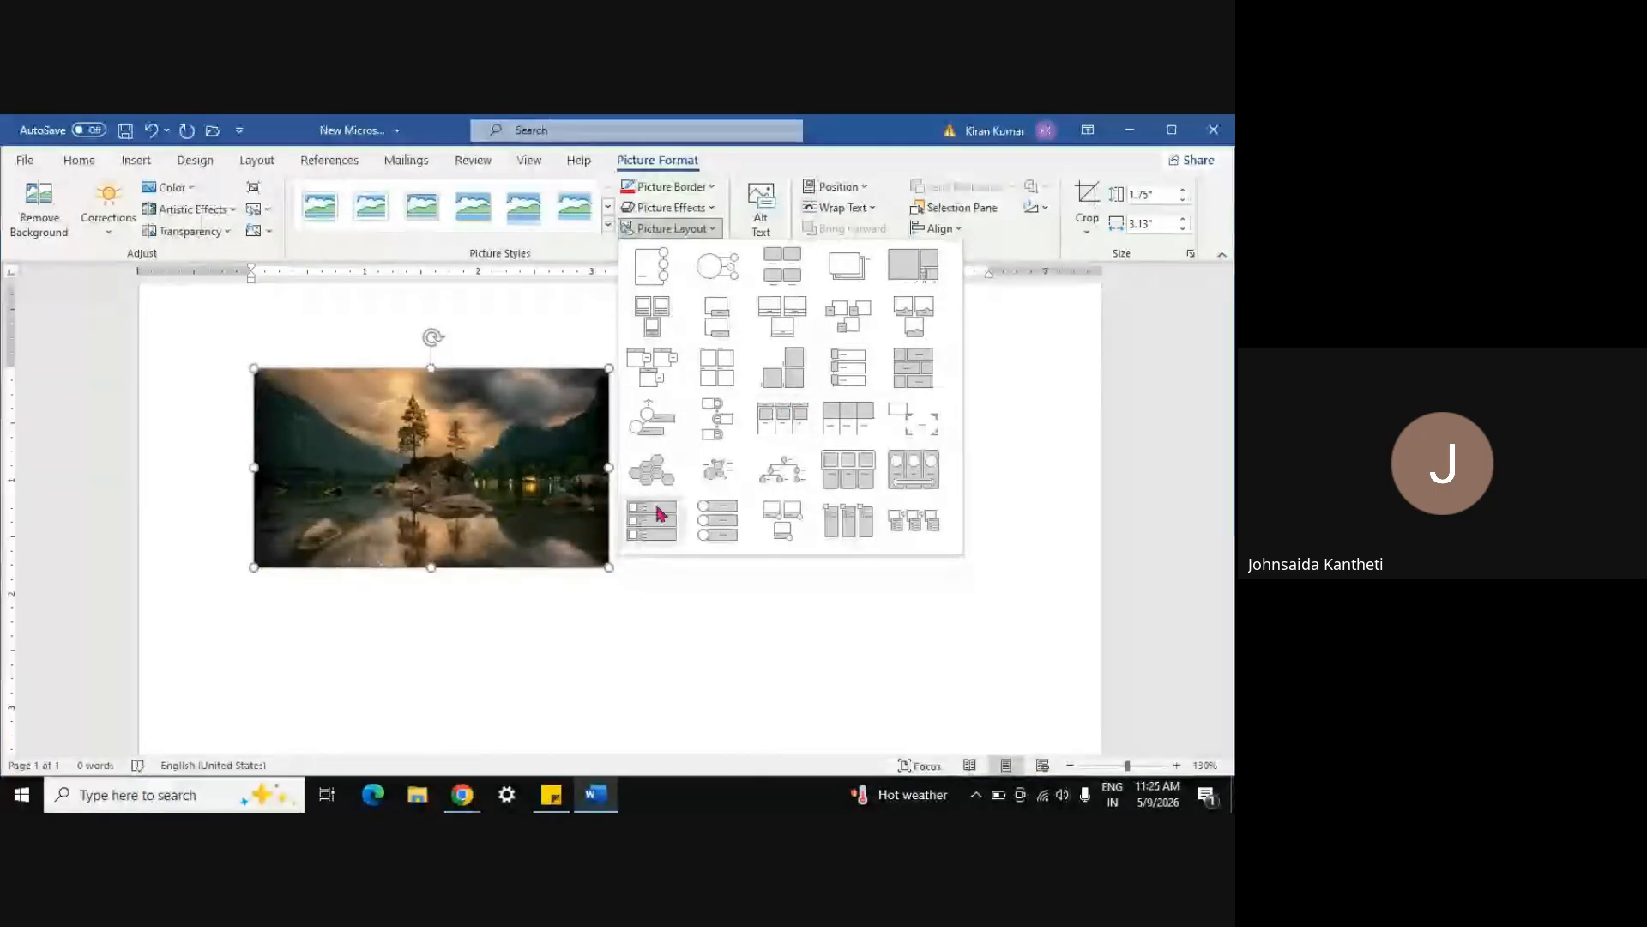
pyautogui.click(805, 360)
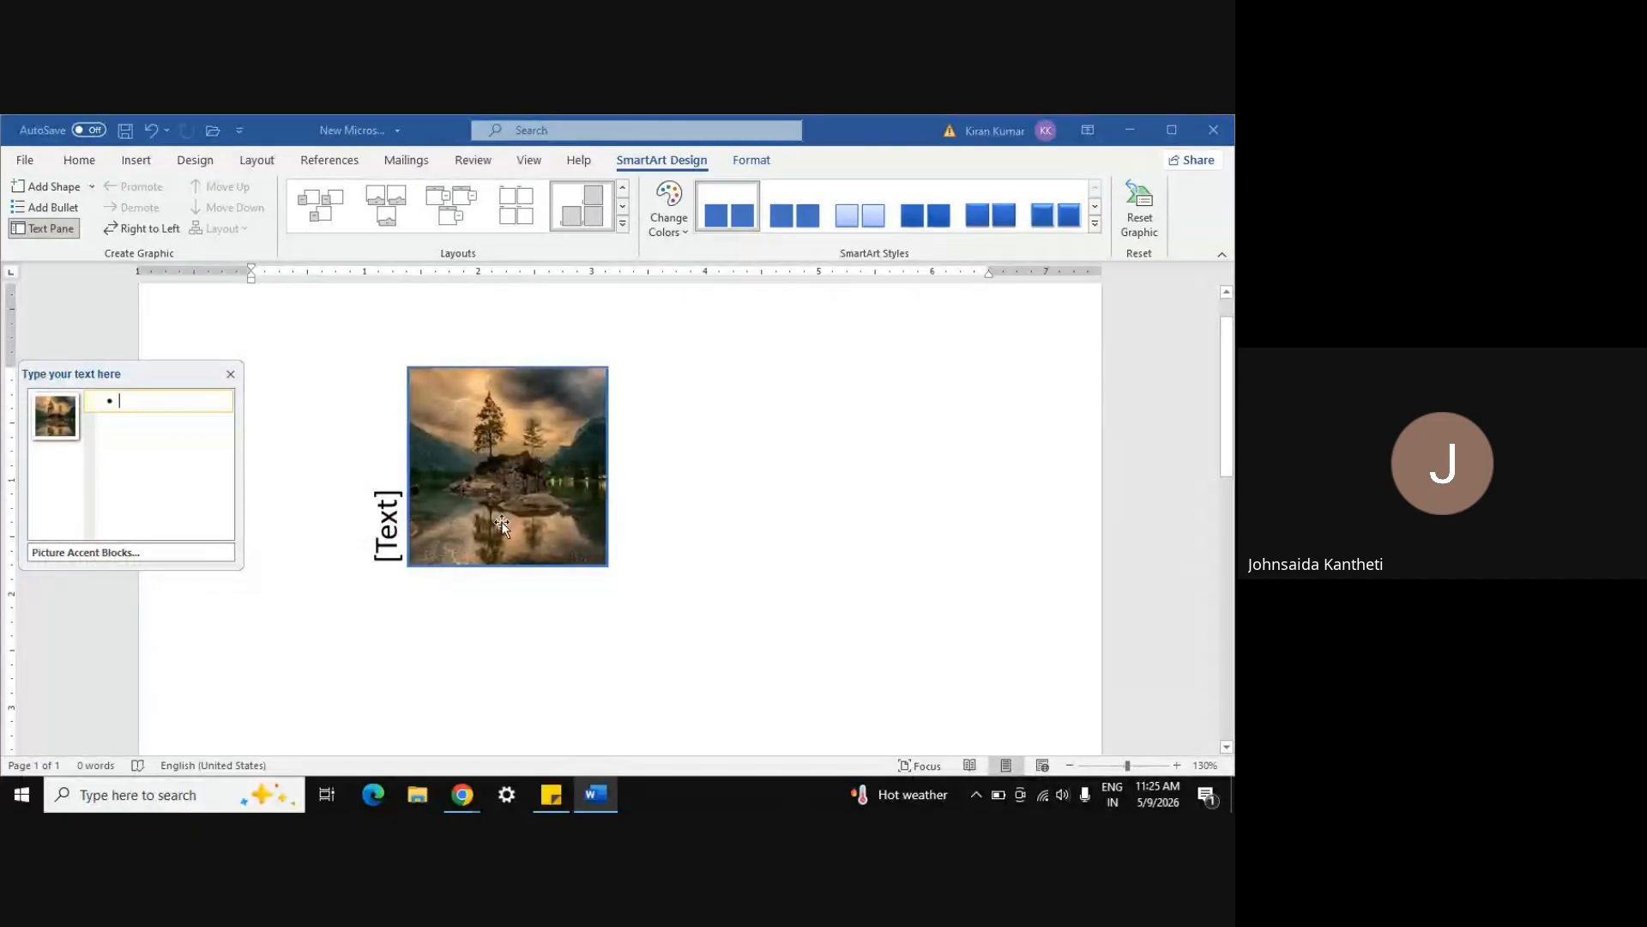
pyautogui.click(932, 219)
pyautogui.click(996, 231)
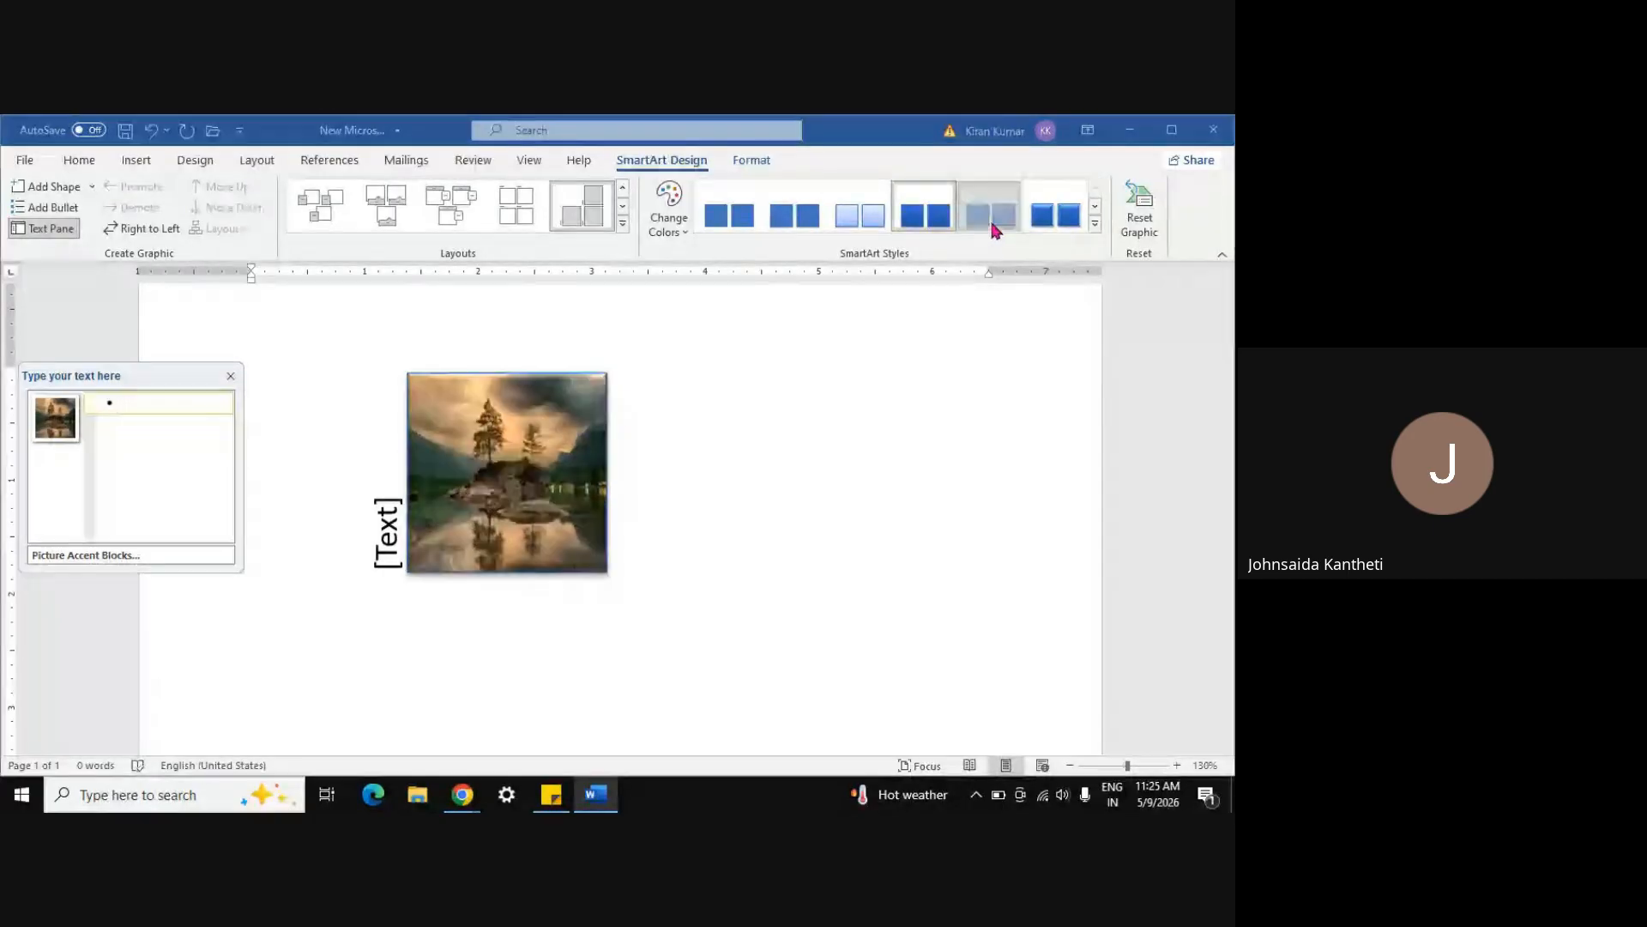
pyautogui.click(1067, 223)
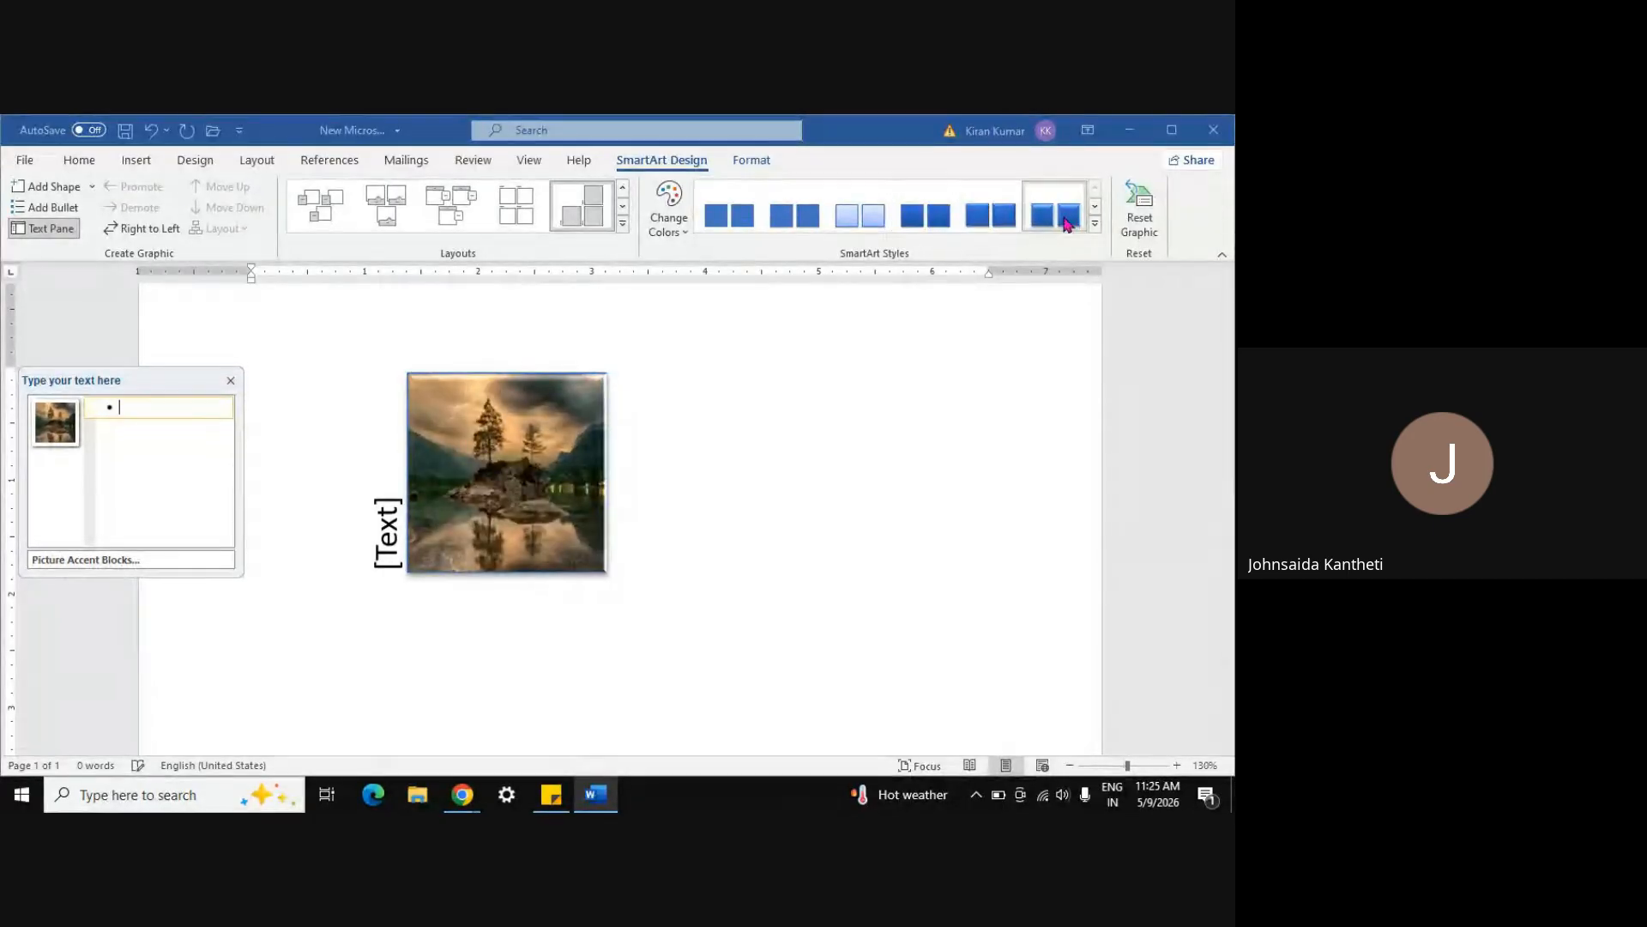
pyautogui.click(394, 204)
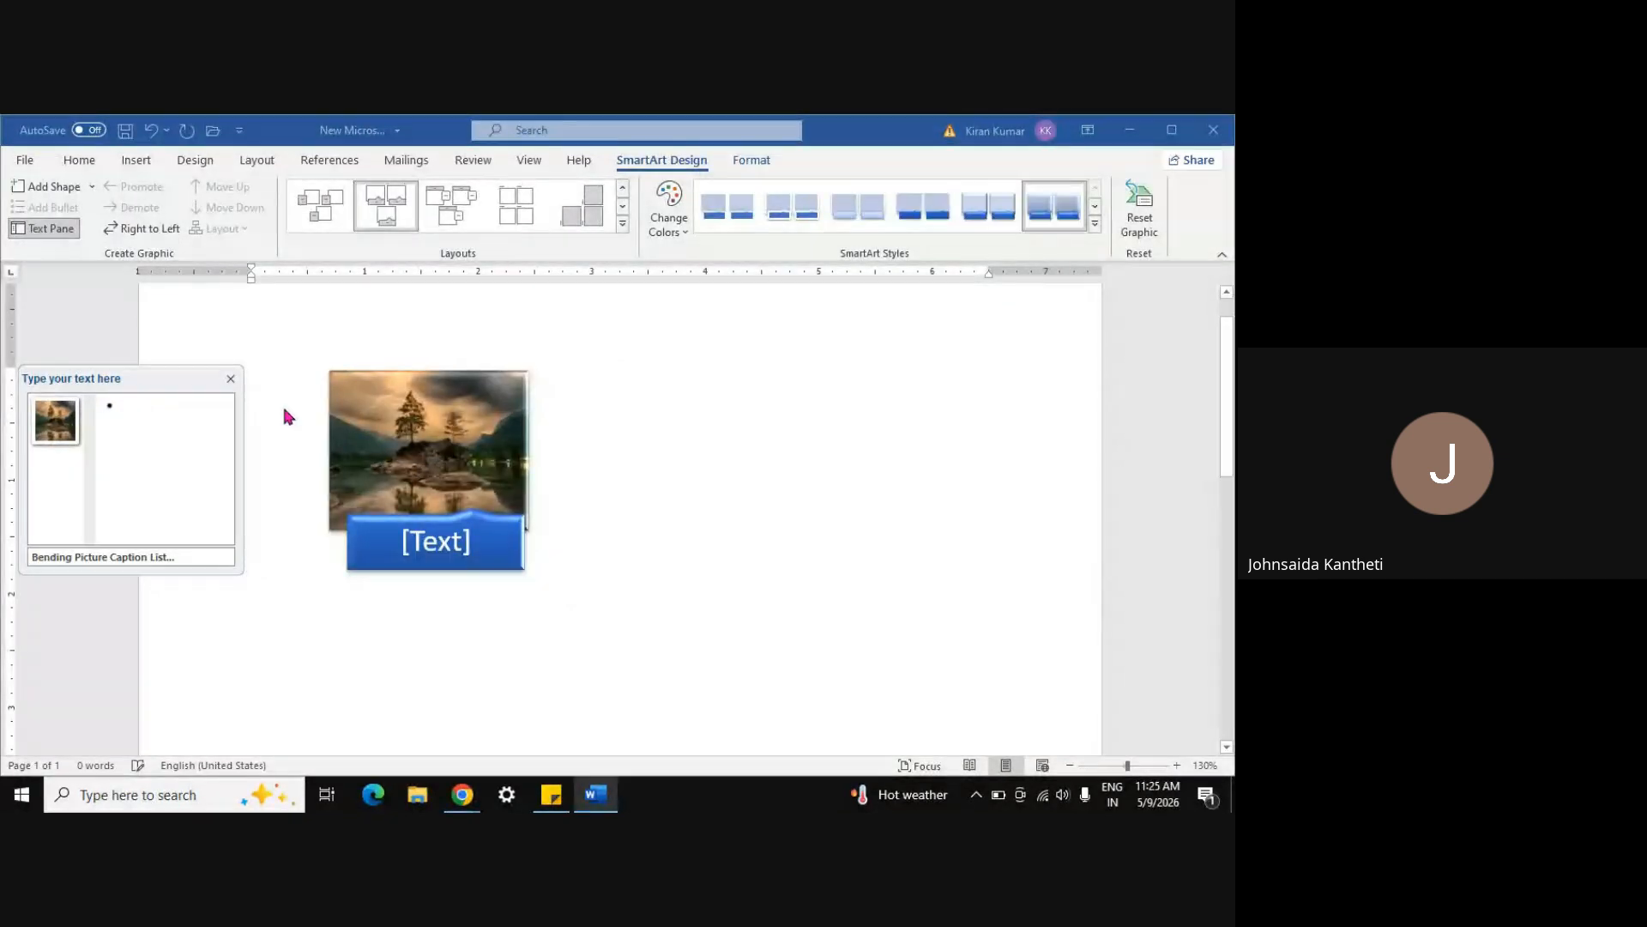
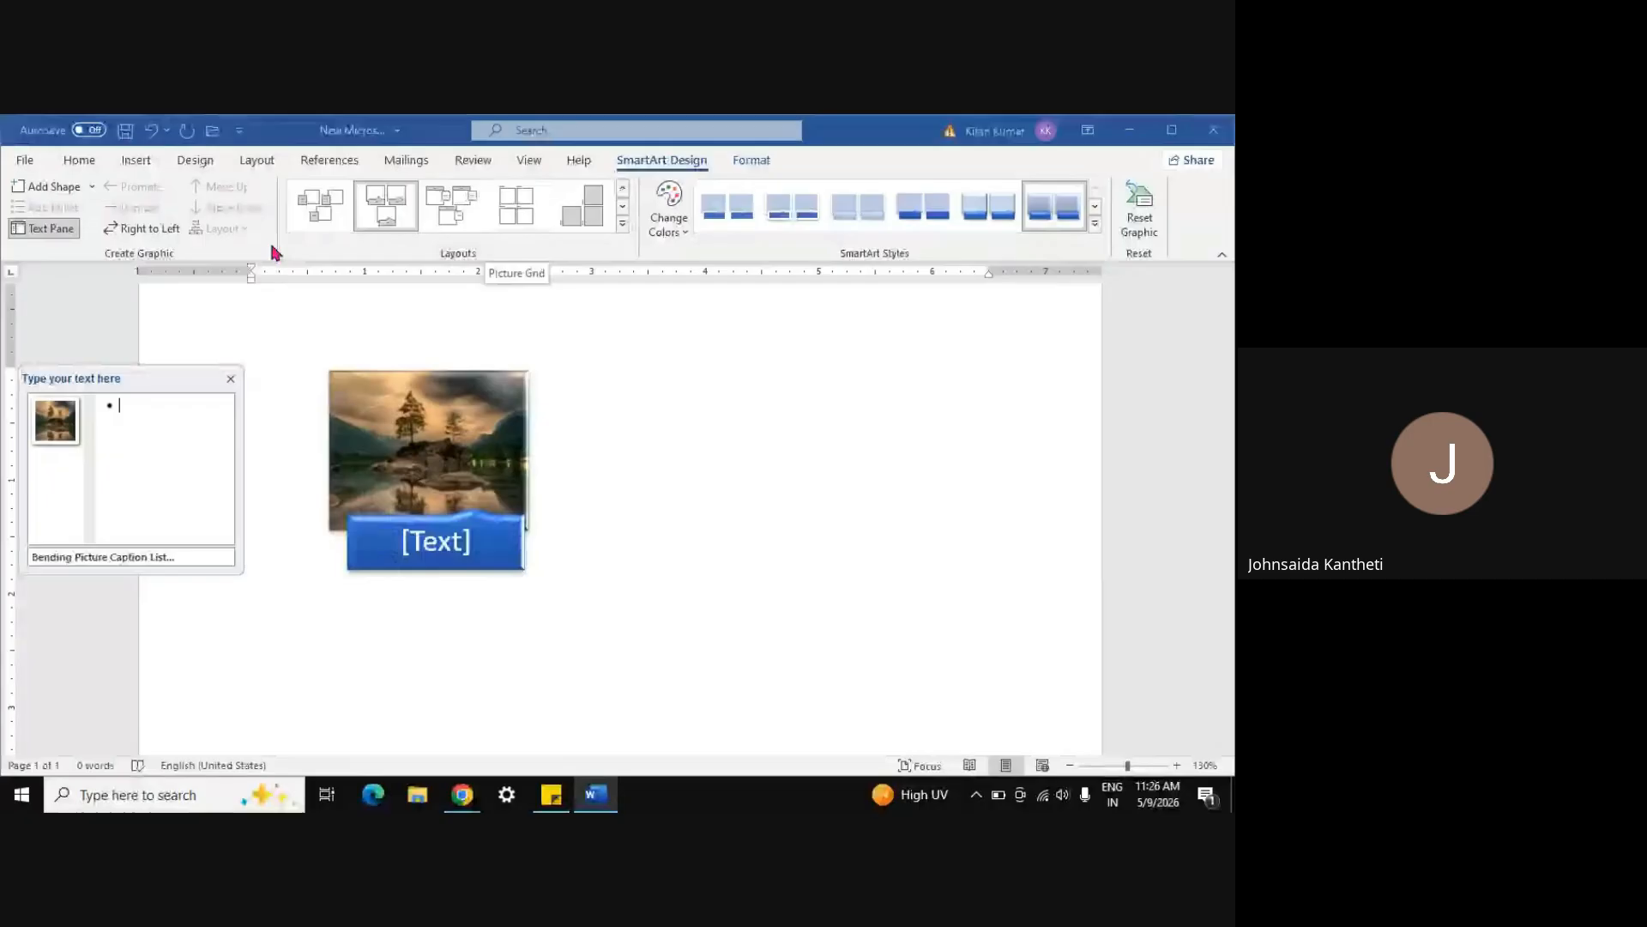
# Remove the SmartArt picture graphic so the page is empty
pyautogui.click(692, 314)
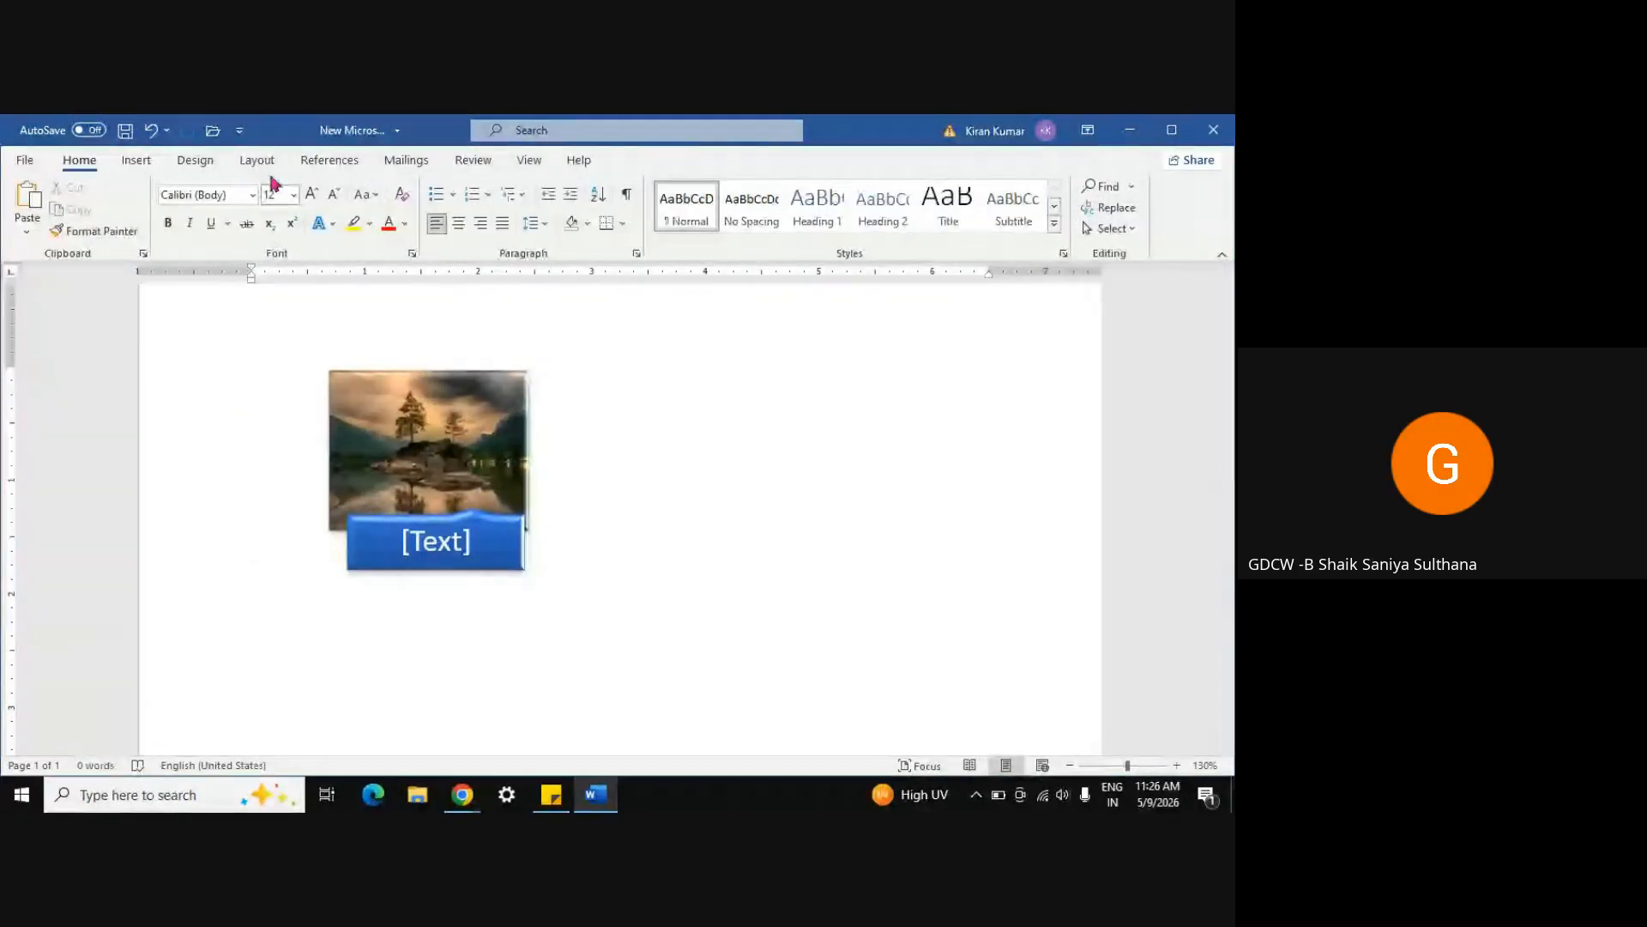
pyautogui.click(137, 162)
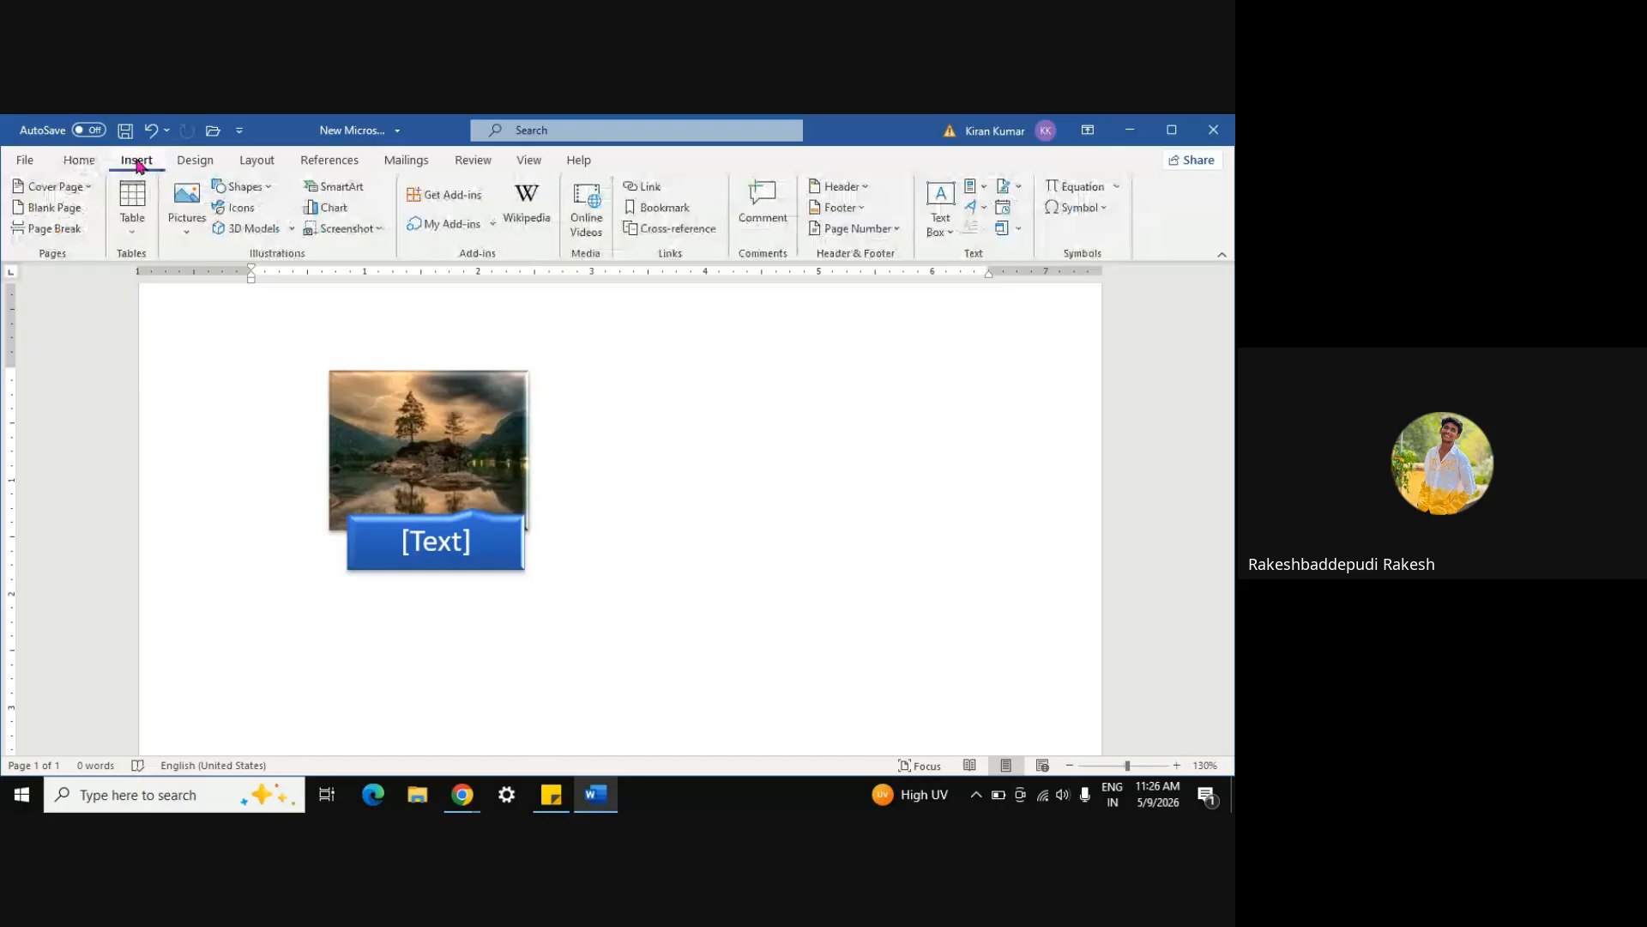
pyautogui.click(270, 194)
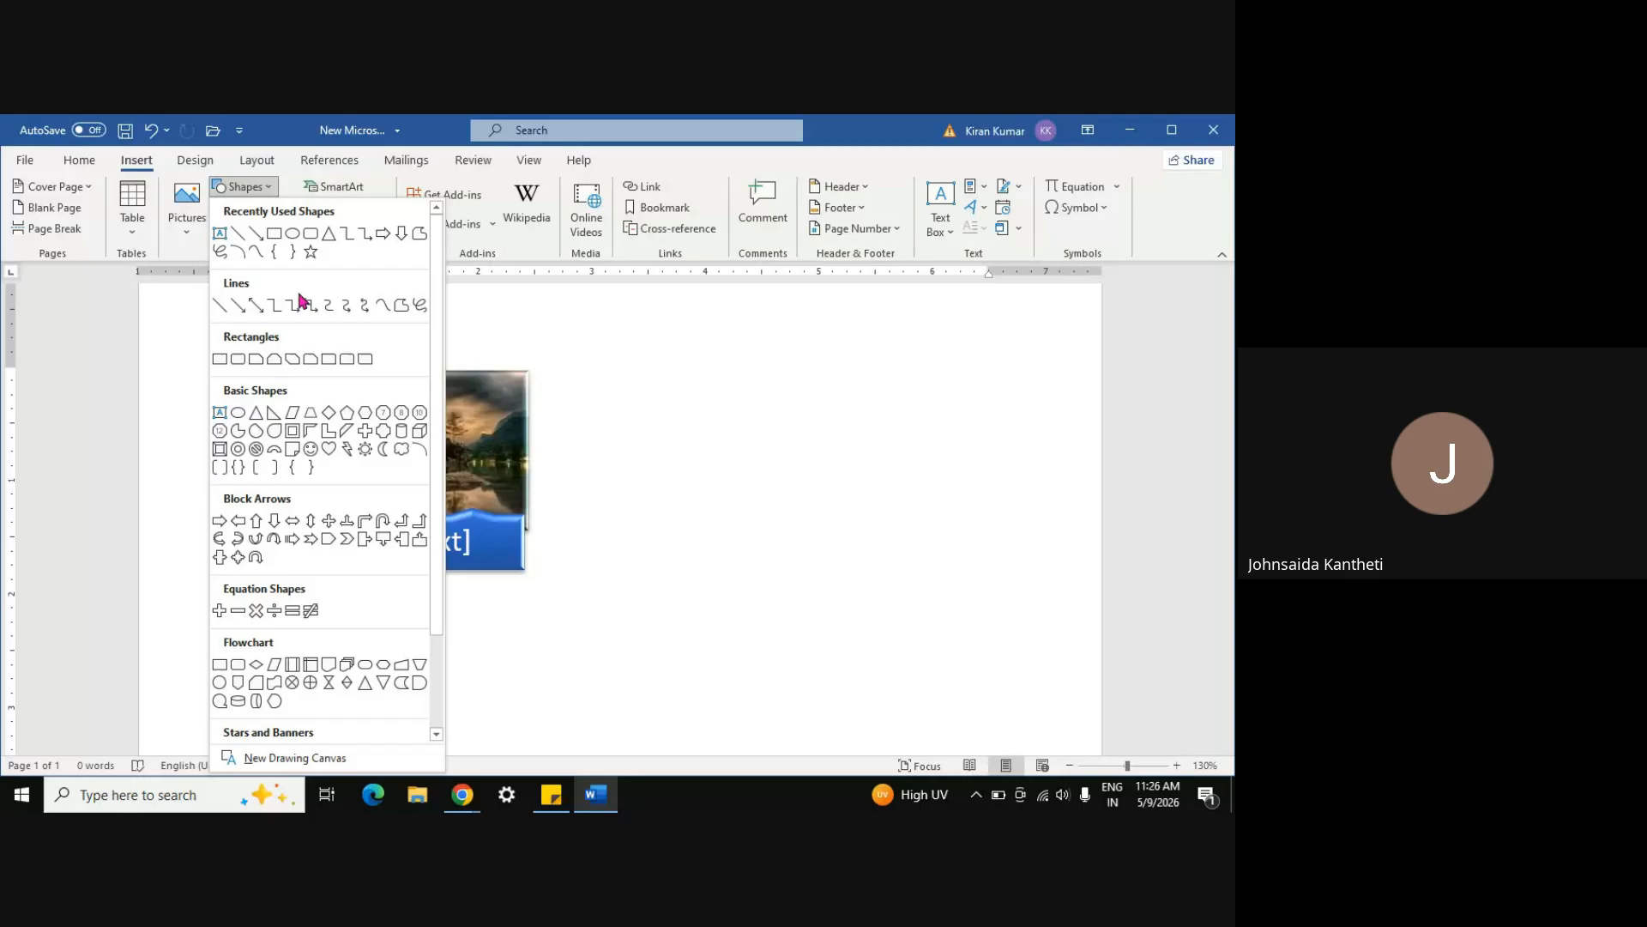
pyautogui.click(659, 500)
pyautogui.hotkey('ctrl', 'z')
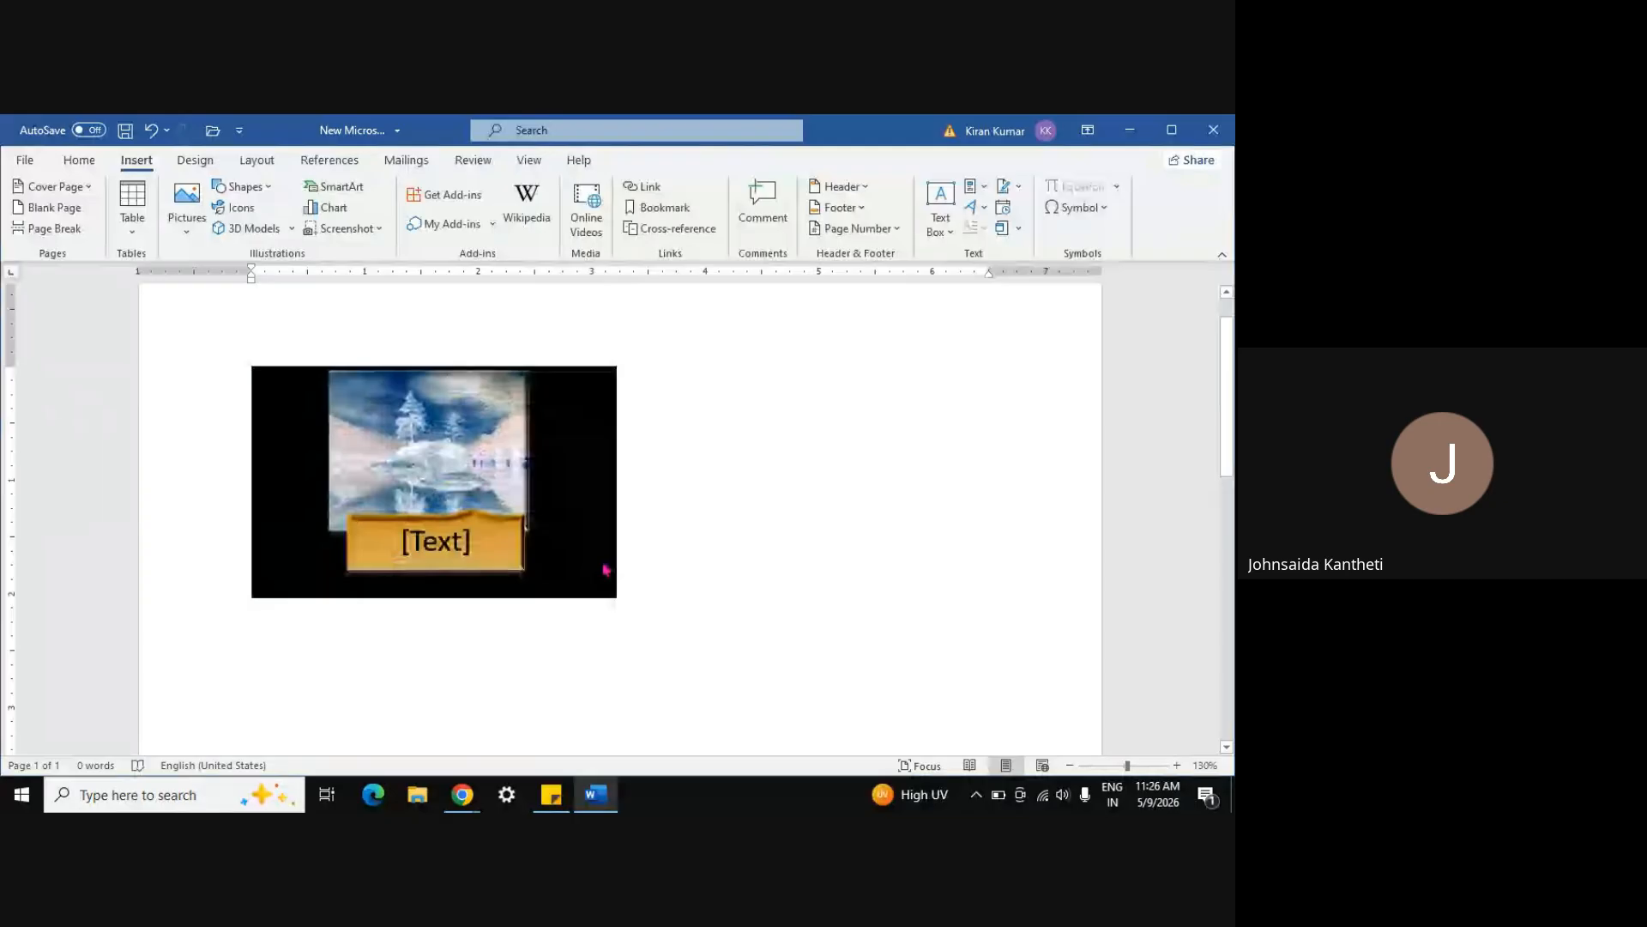
pyautogui.hotkey('ctrl', 'z')
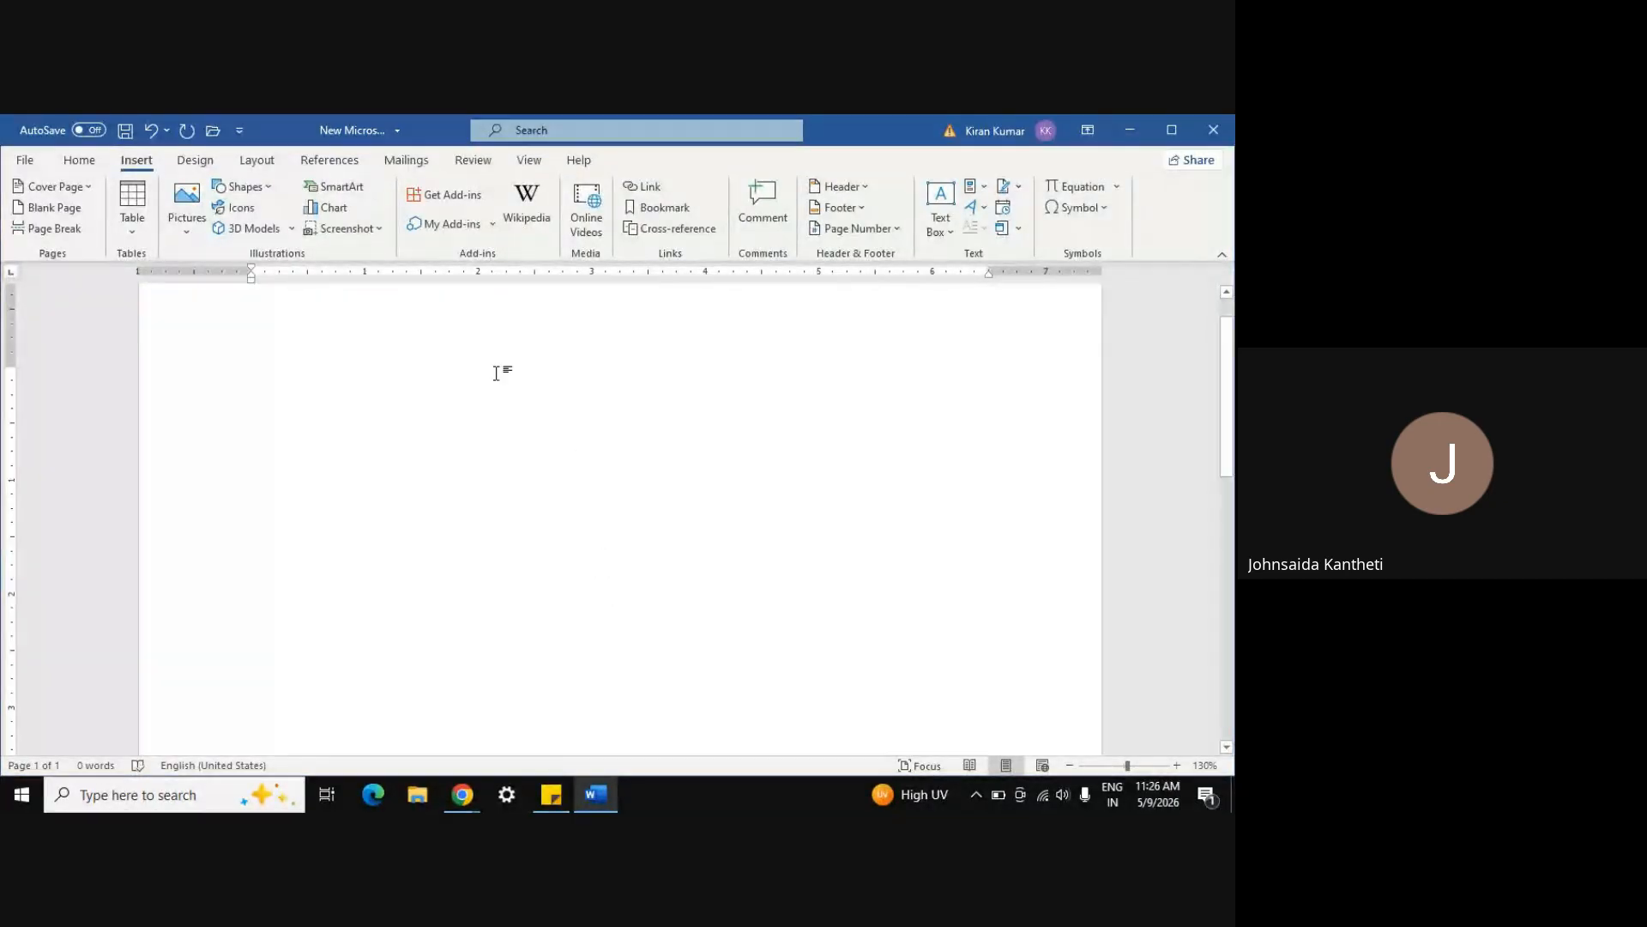
# Draw a rectangle with one rounded and one snipped top corner, about 2.63" wide and 1.5" high, on the blank page
pyautogui.click(271, 193)
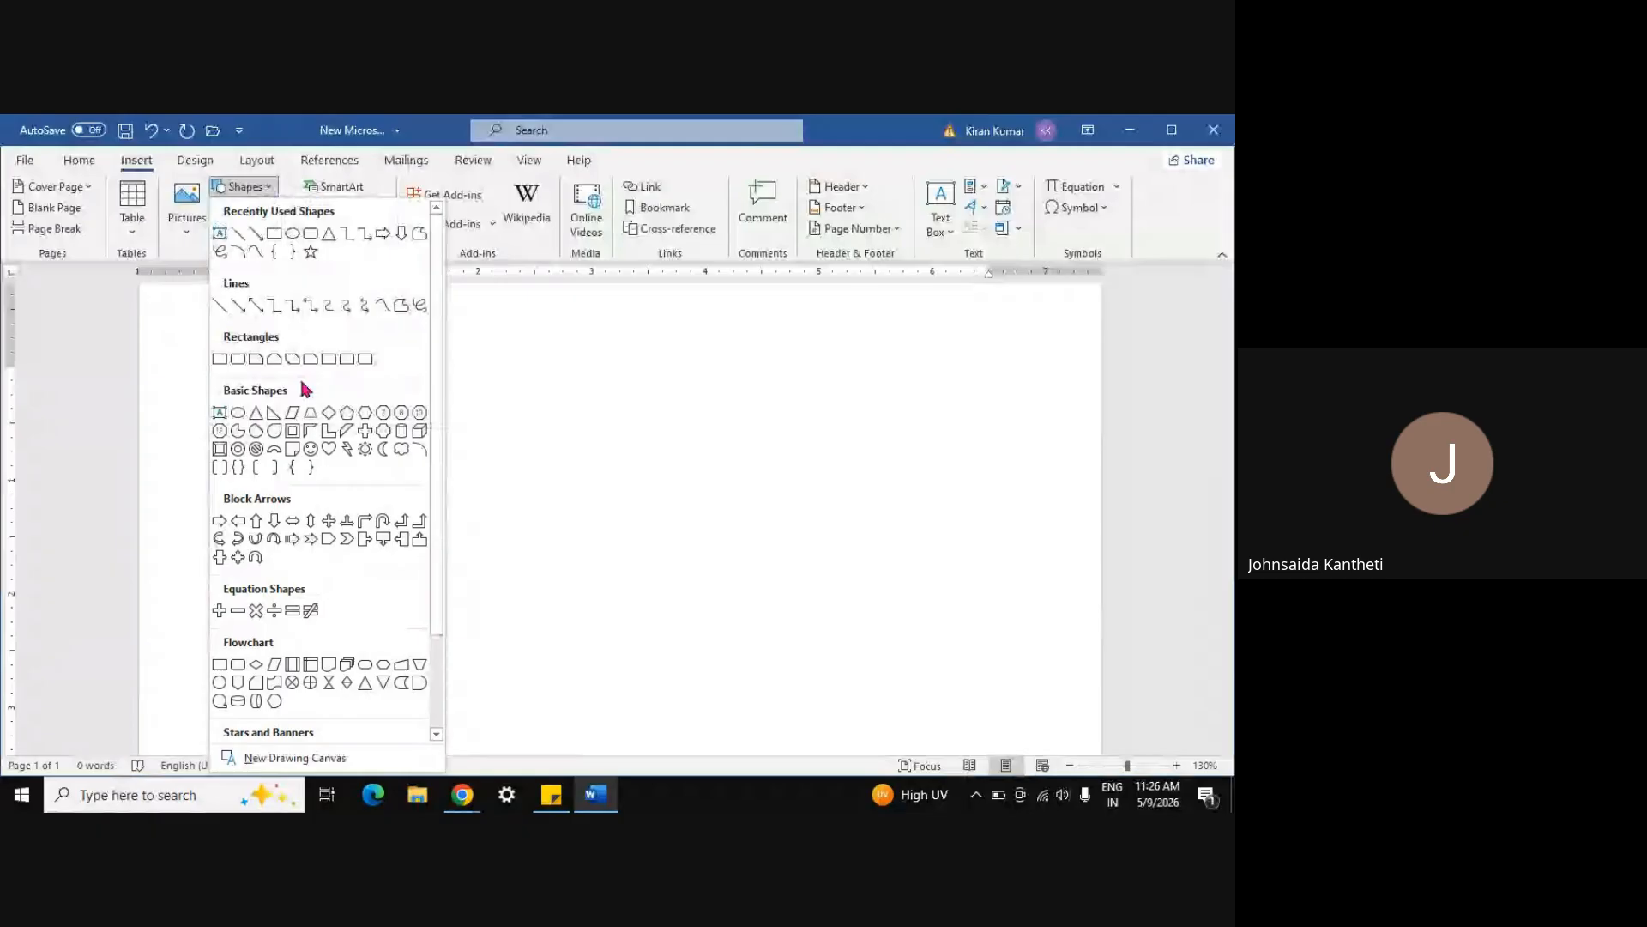
pyautogui.click(312, 361)
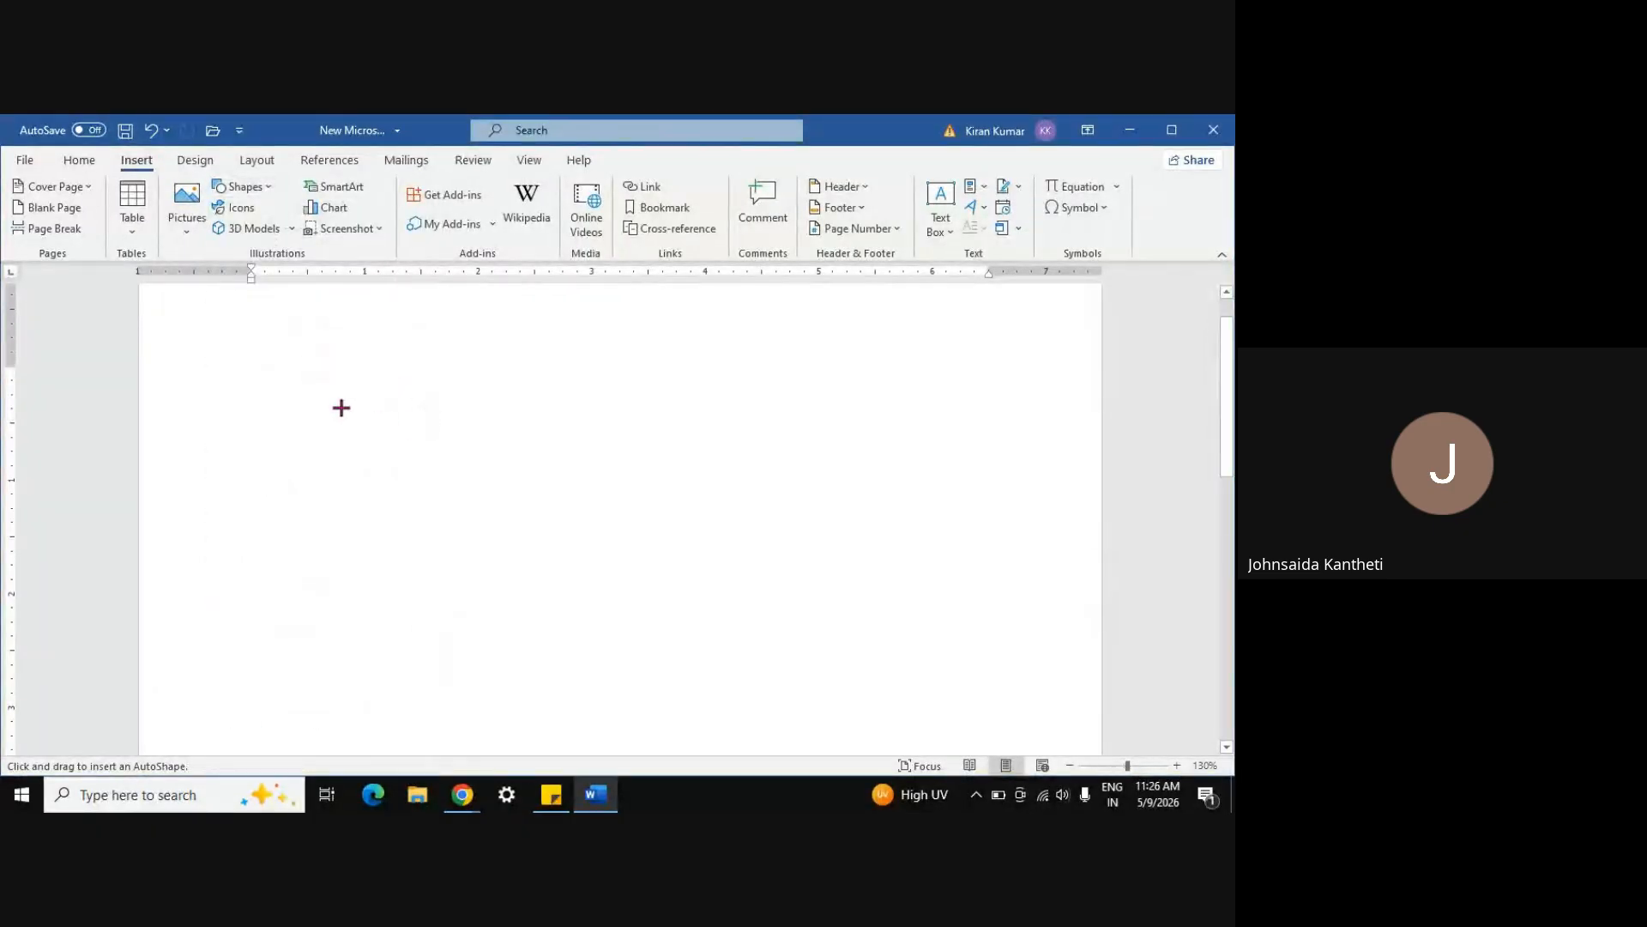
pyautogui.moveTo(338, 404); pyautogui.dragTo(644, 580)
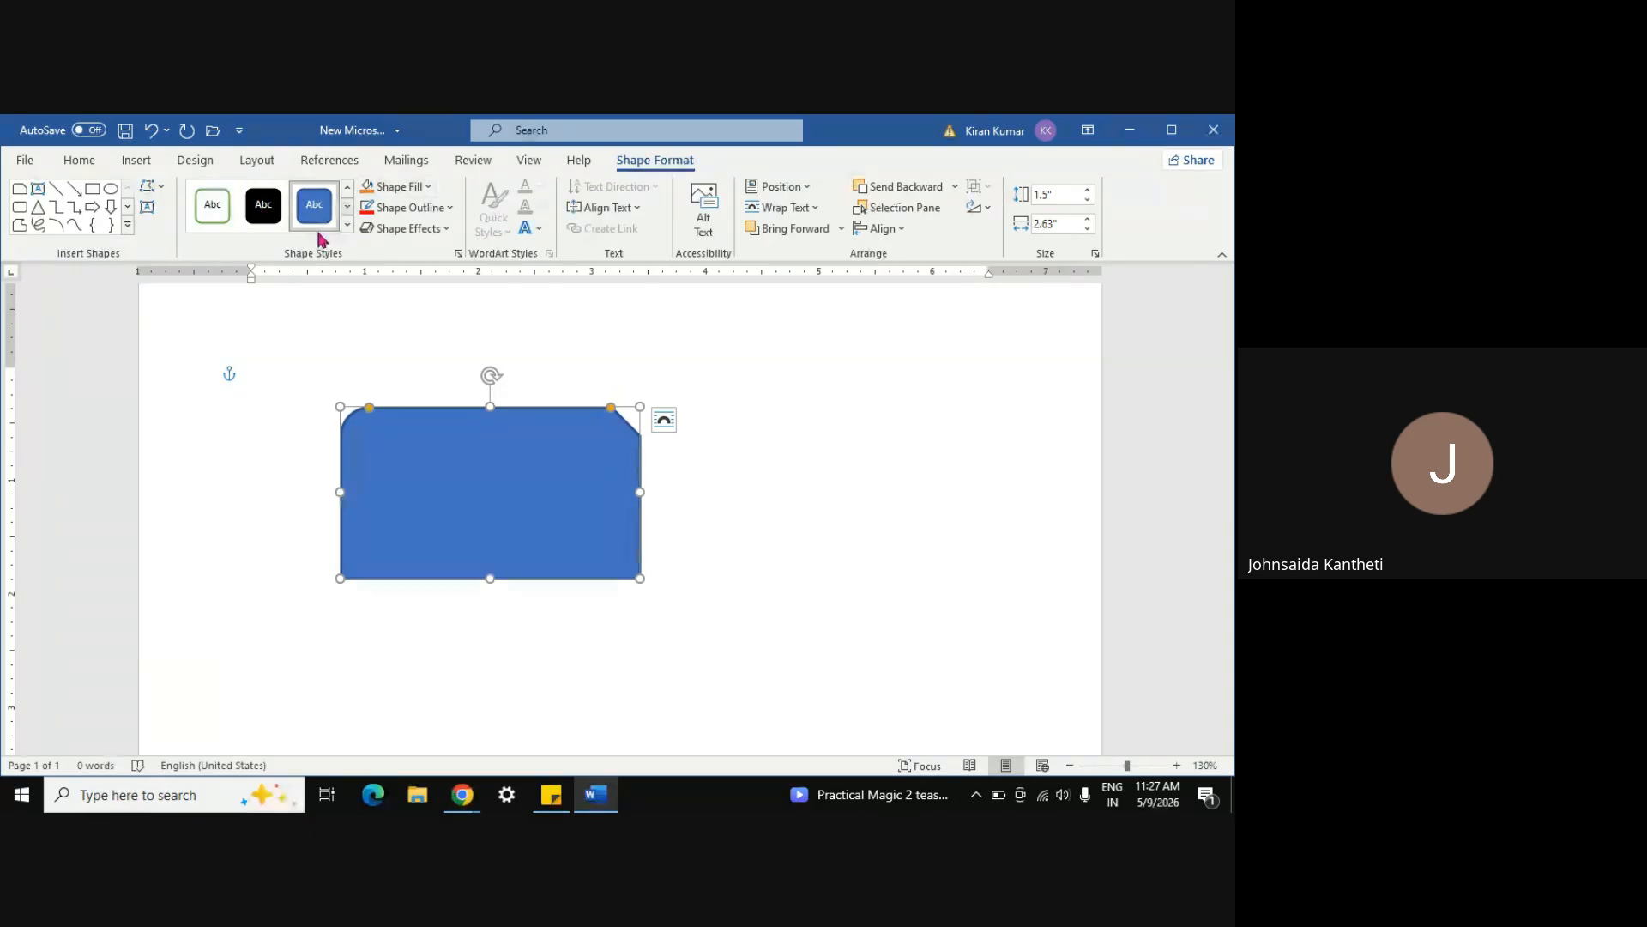
# Apply the green-outlined shape style to the rectangle and preview fill and outline colors without choosing any
pyautogui.click(220, 214)
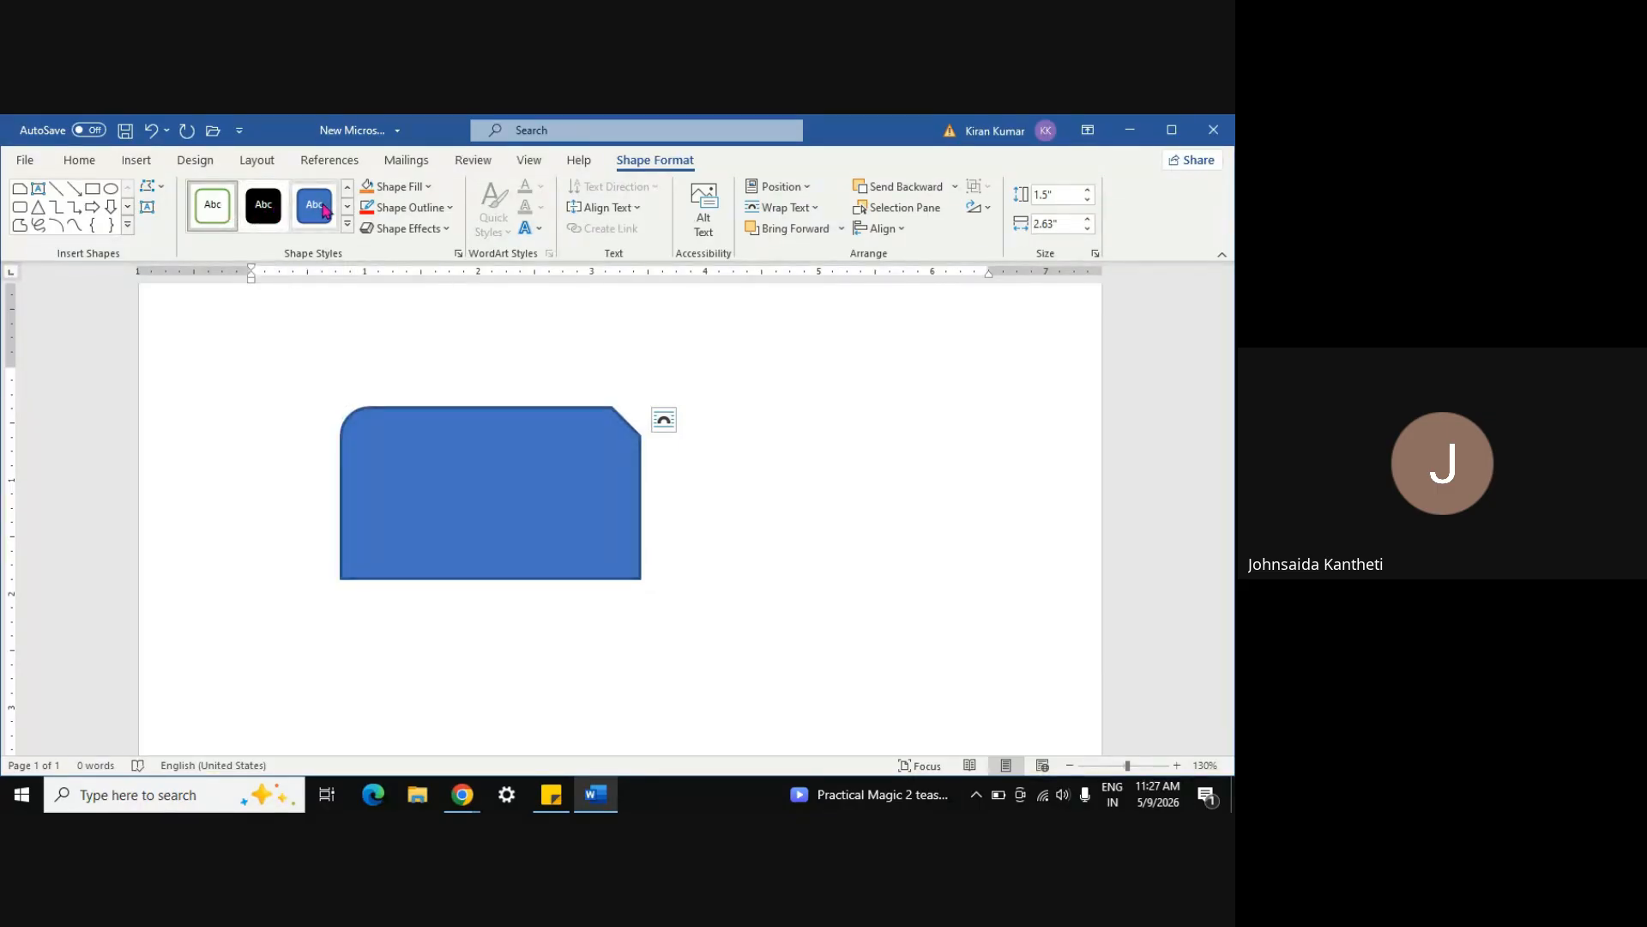
pyautogui.click(423, 191)
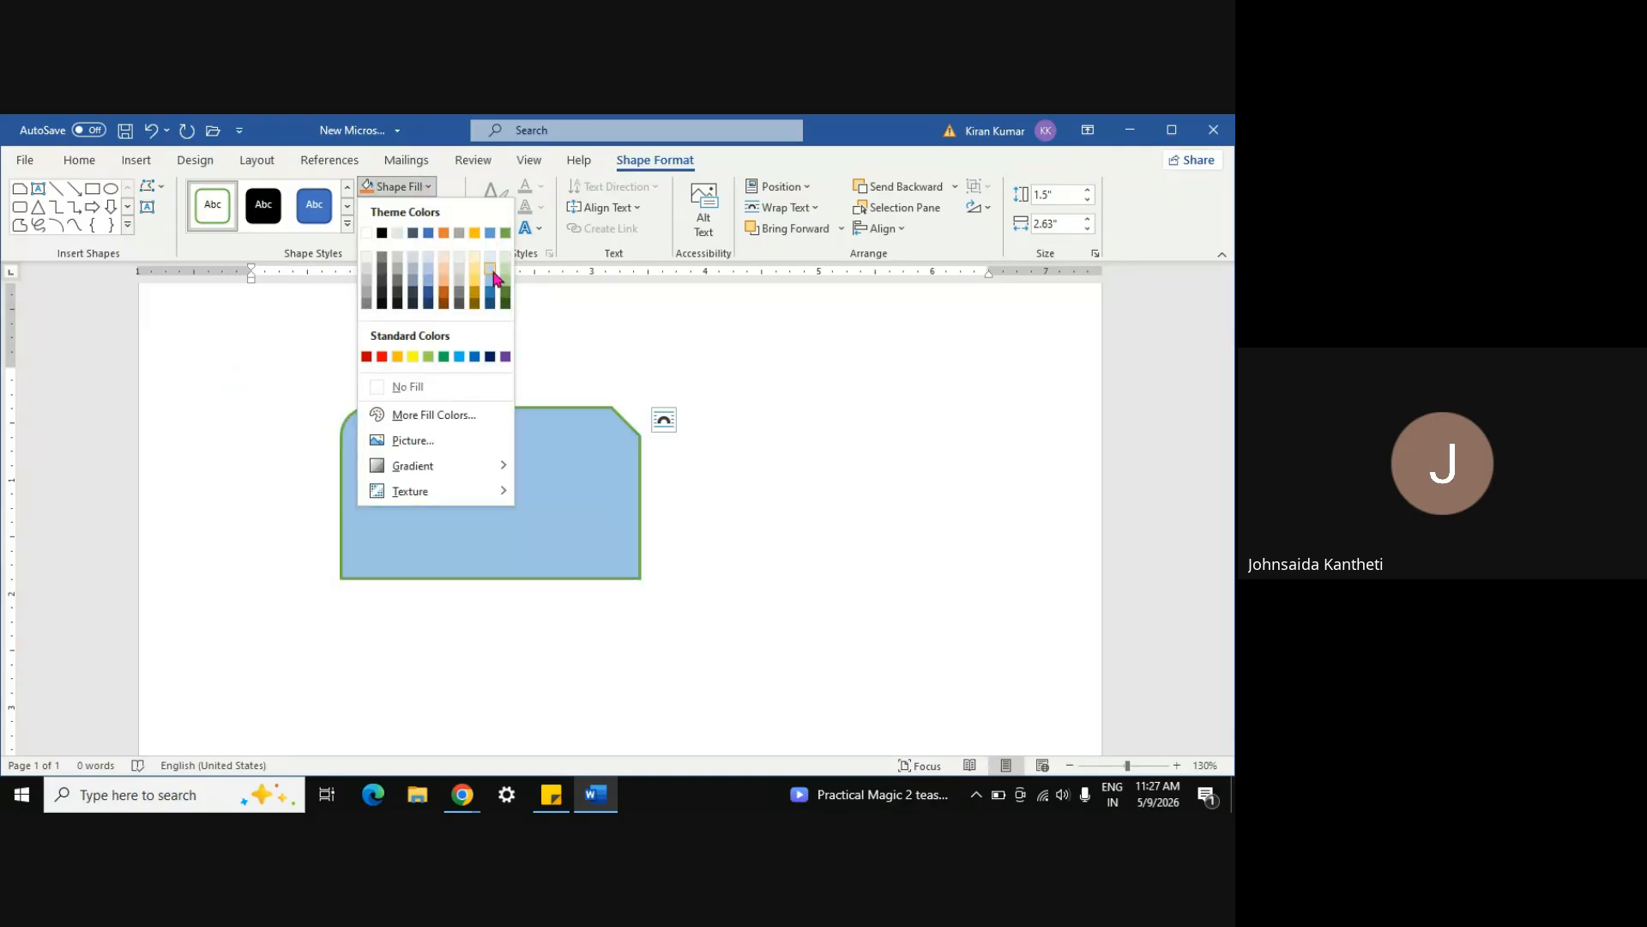
pyautogui.click(260, 317)
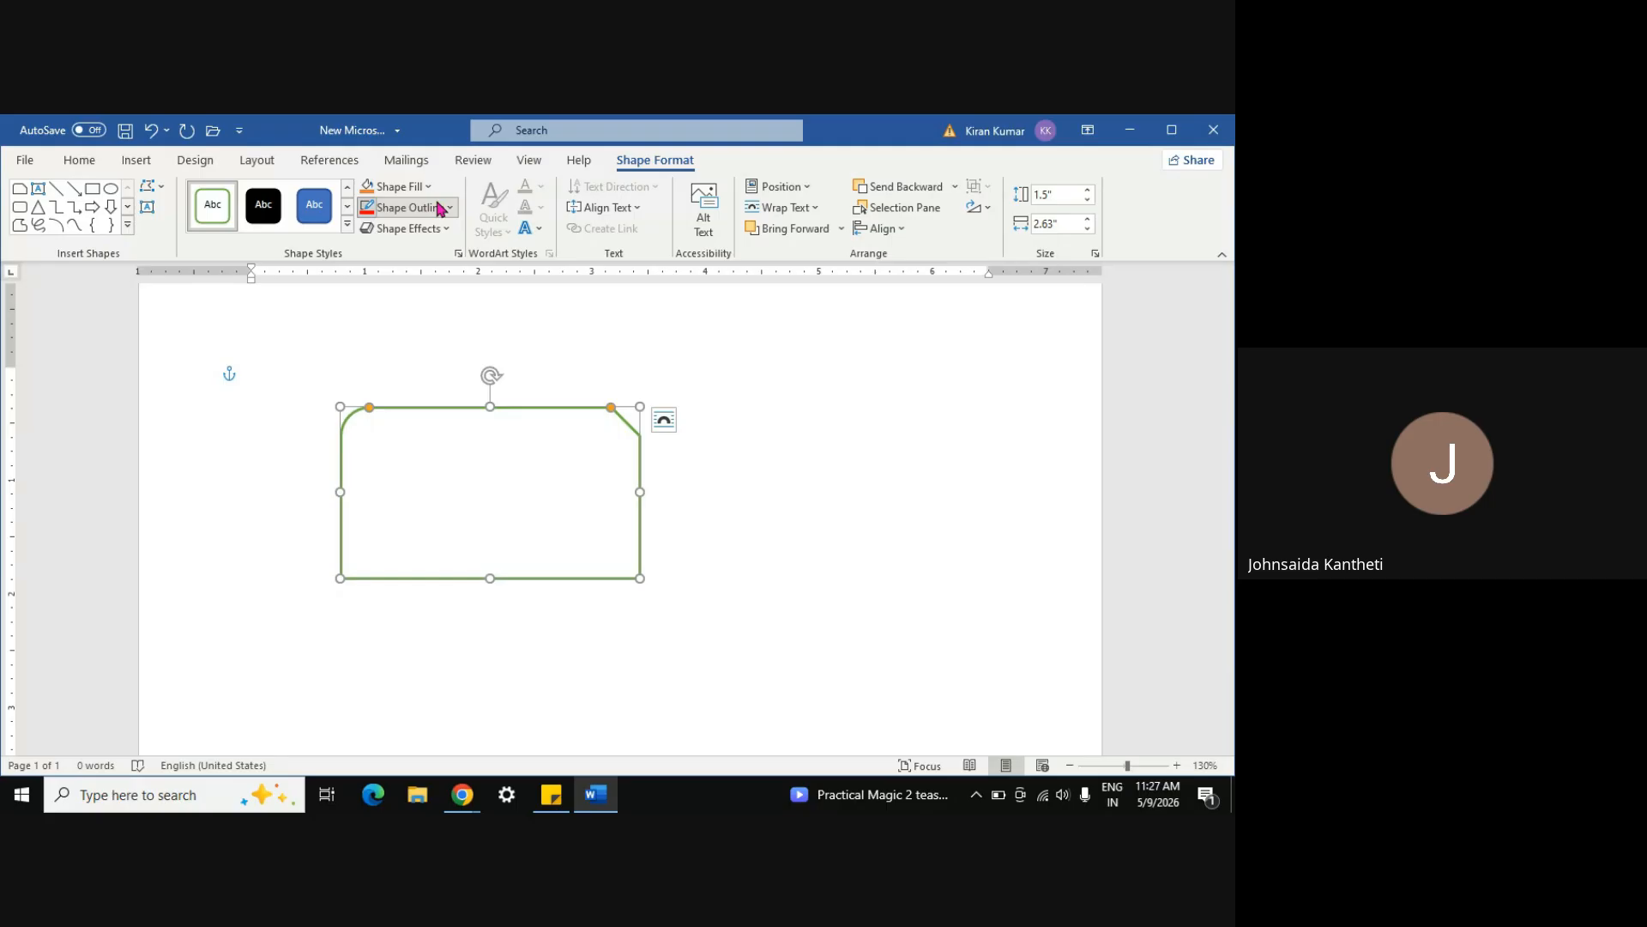
pyautogui.click(438, 210)
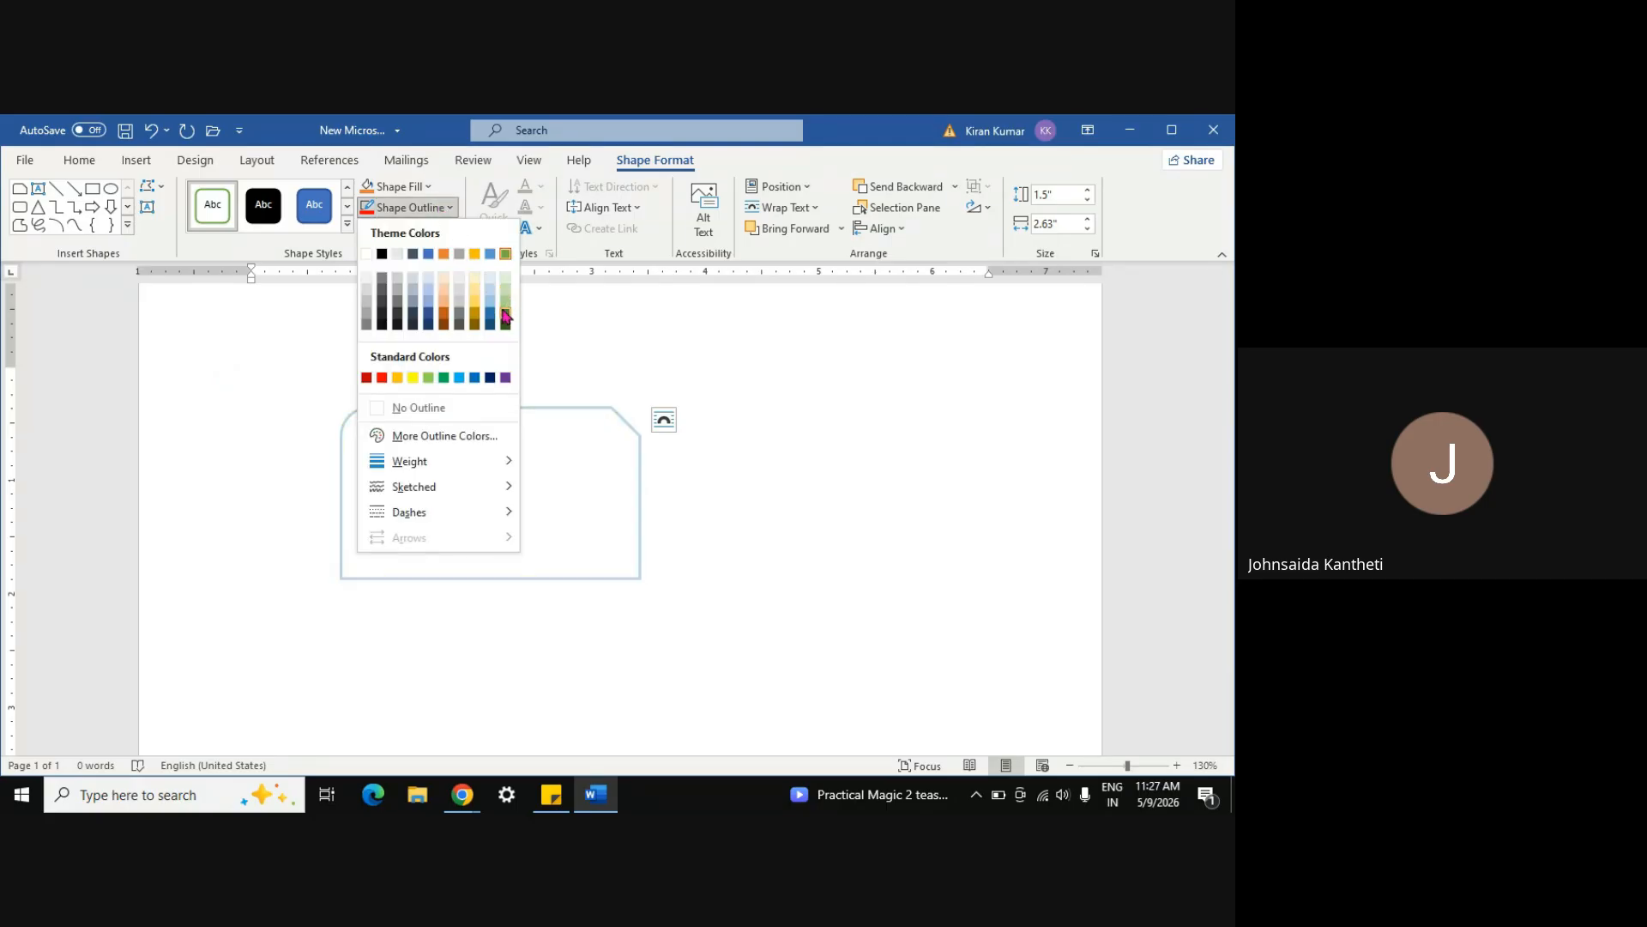
pyautogui.click(307, 339)
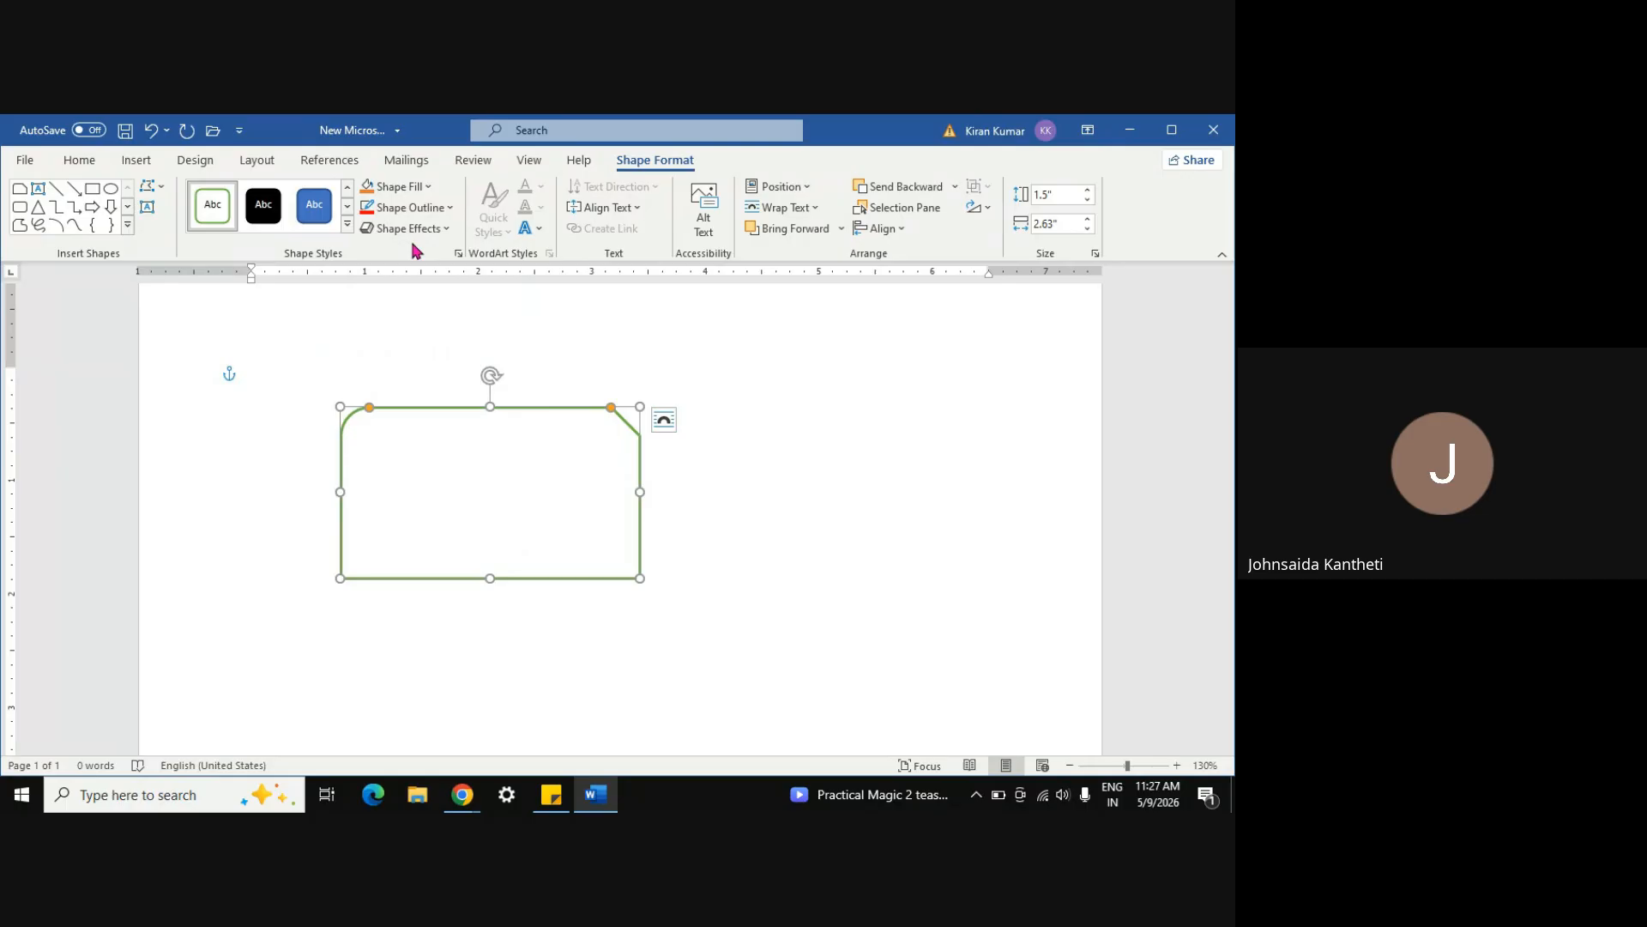
# Try a soft edge variation on the rectangle and restore the solid blue shape style
pyautogui.click(437, 228)
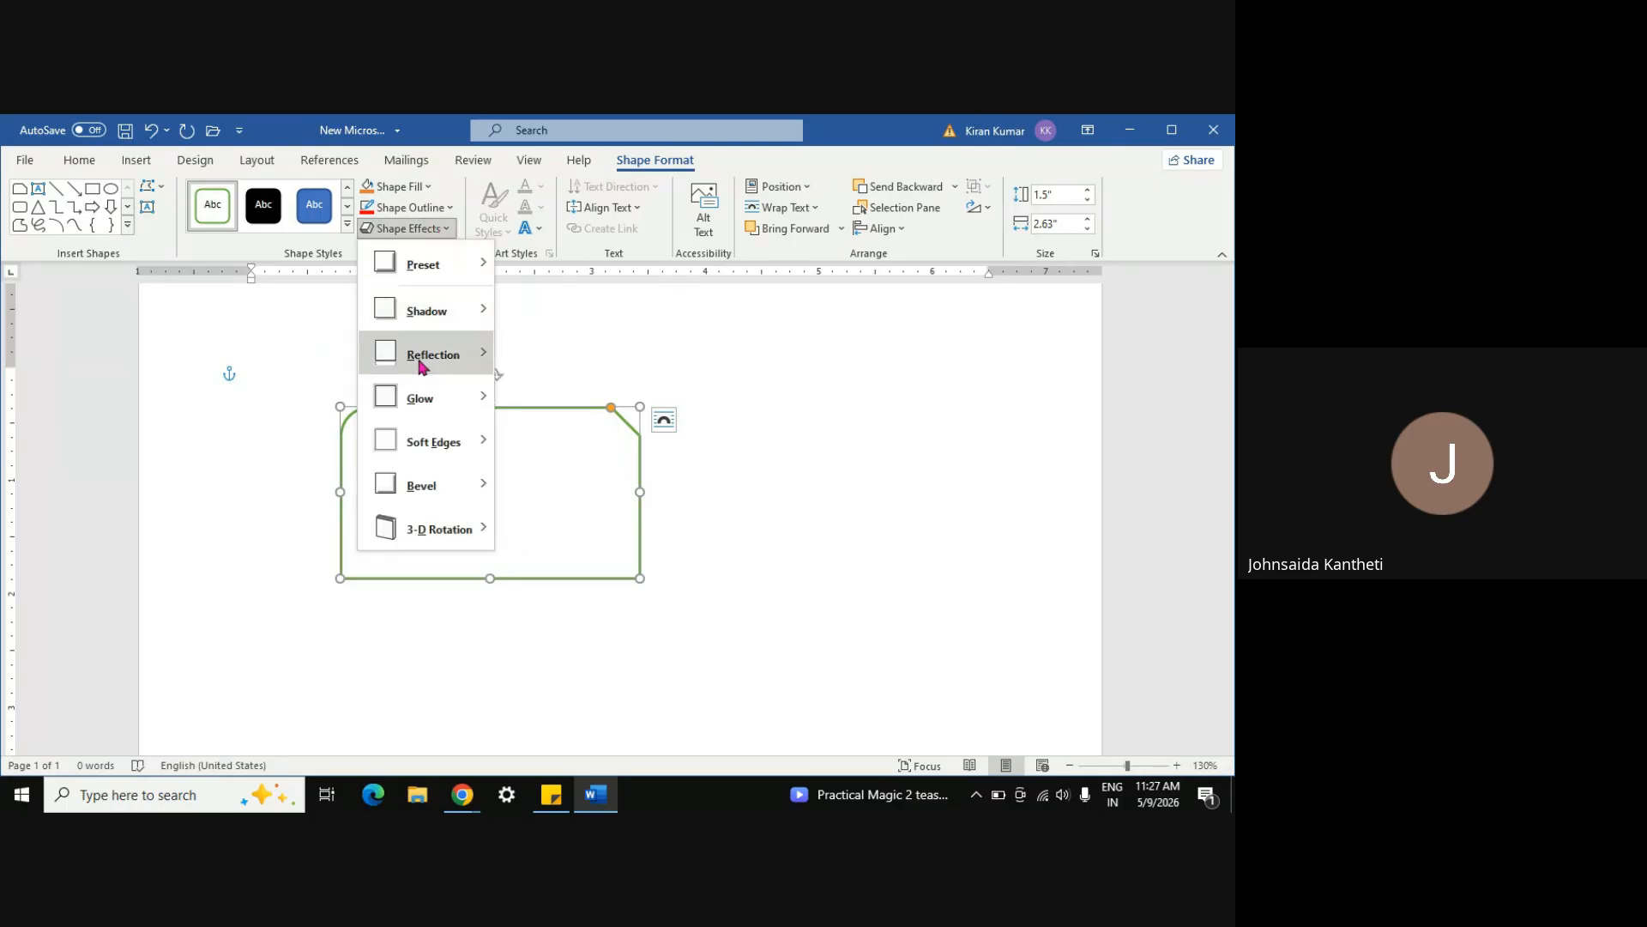
pyautogui.moveTo(422, 366)
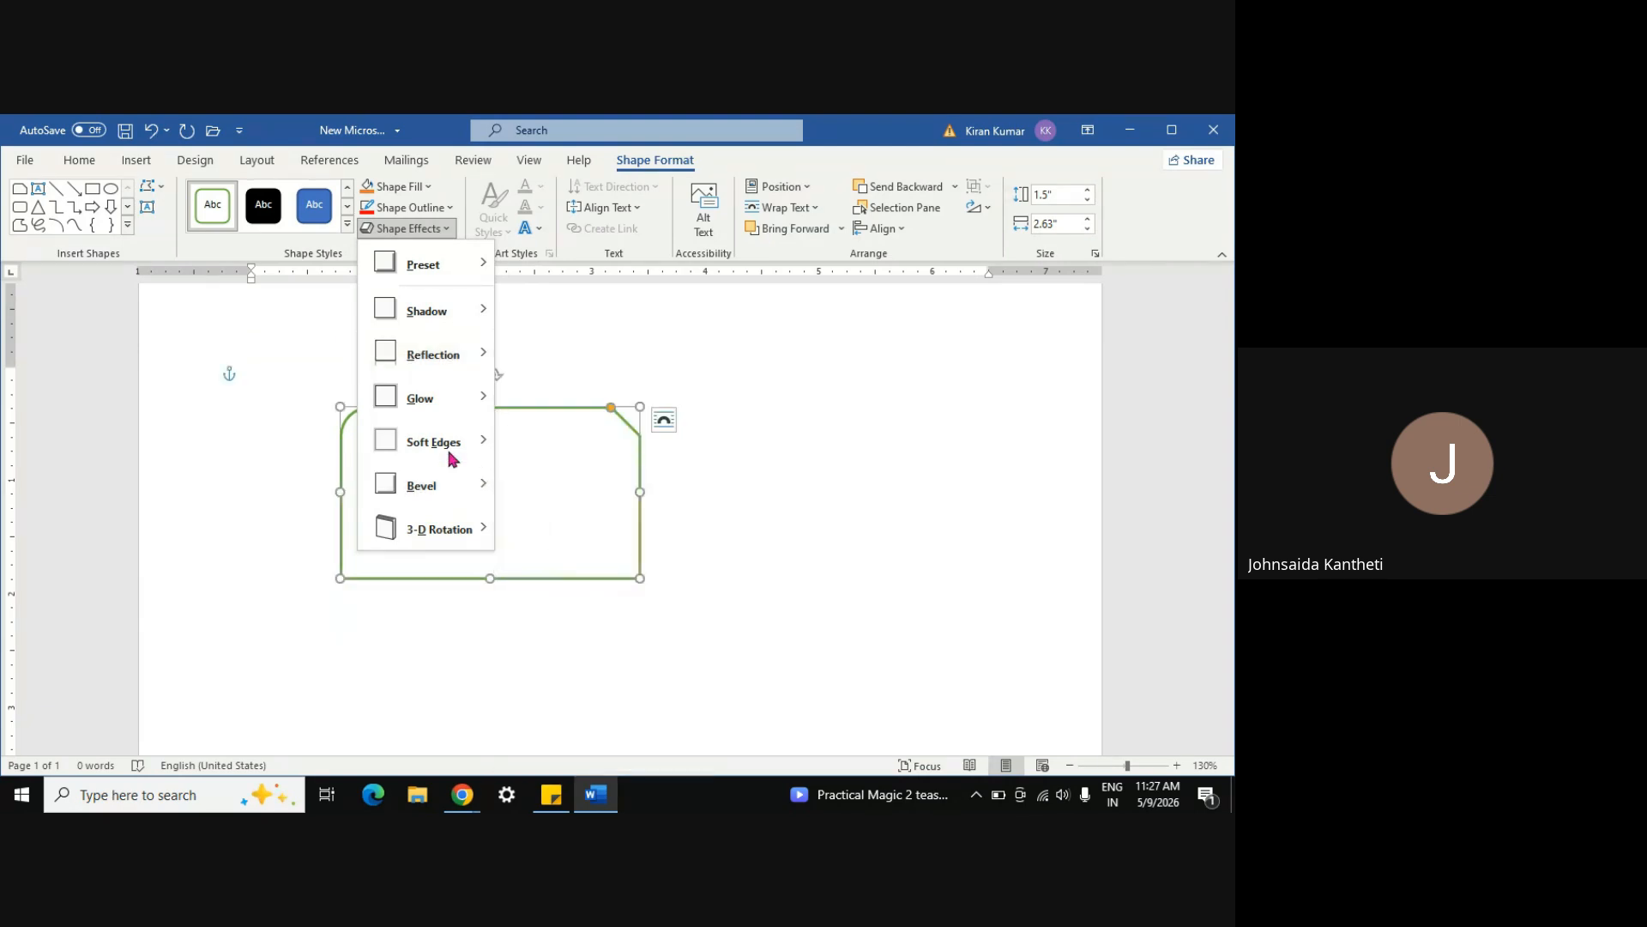
pyautogui.moveTo(455, 441)
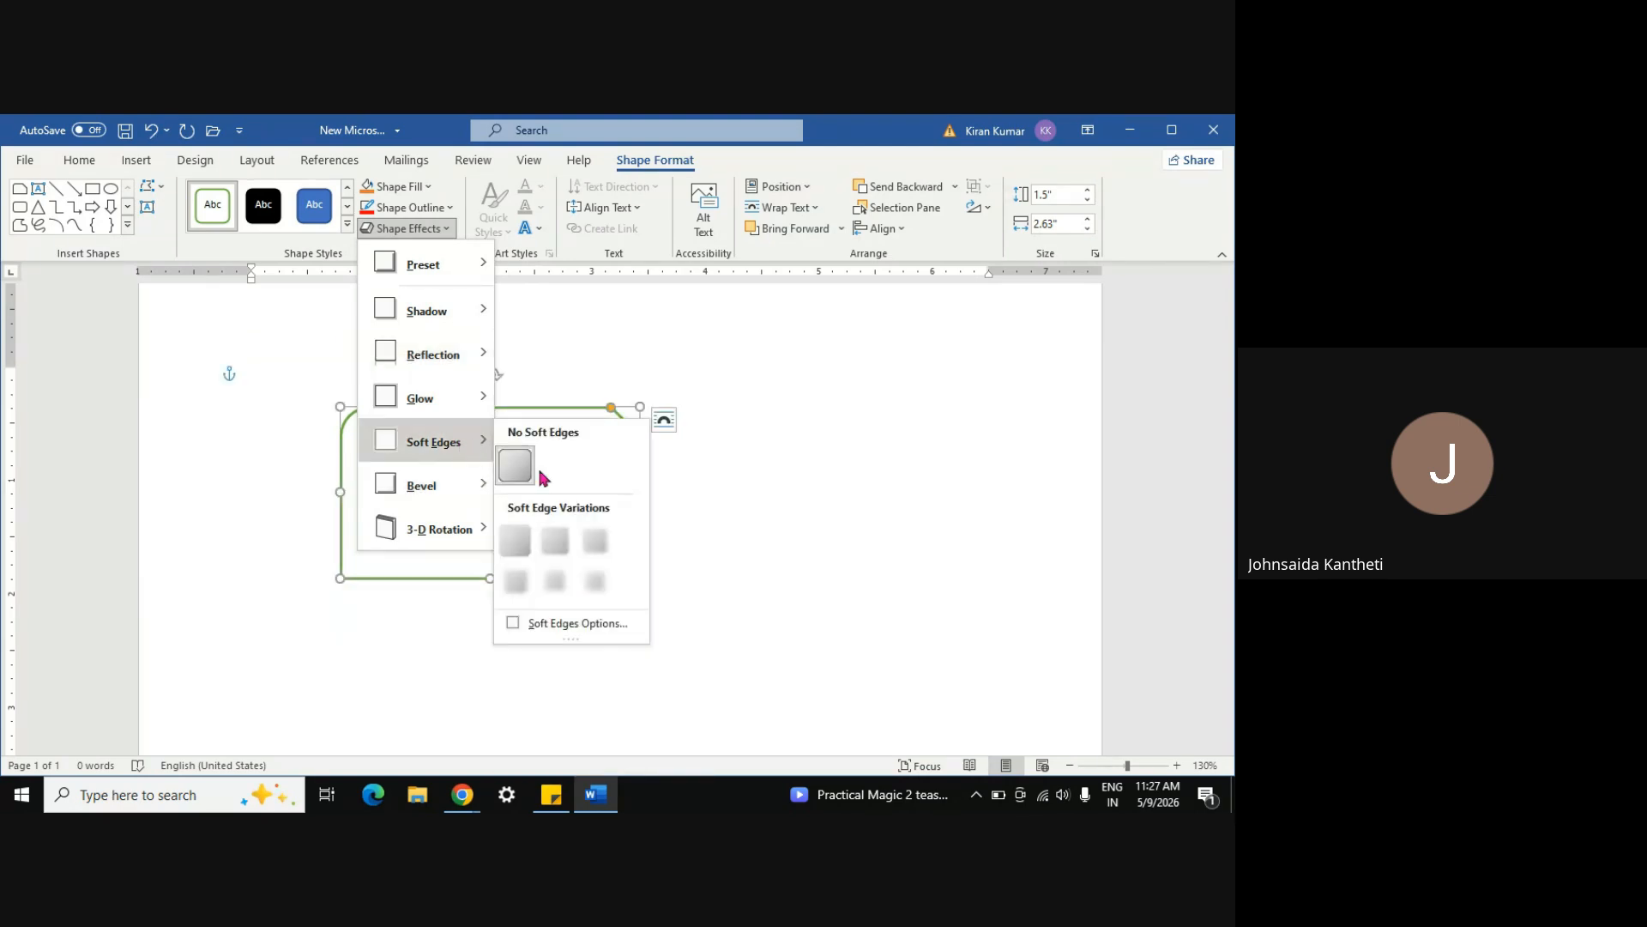
pyautogui.click(531, 570)
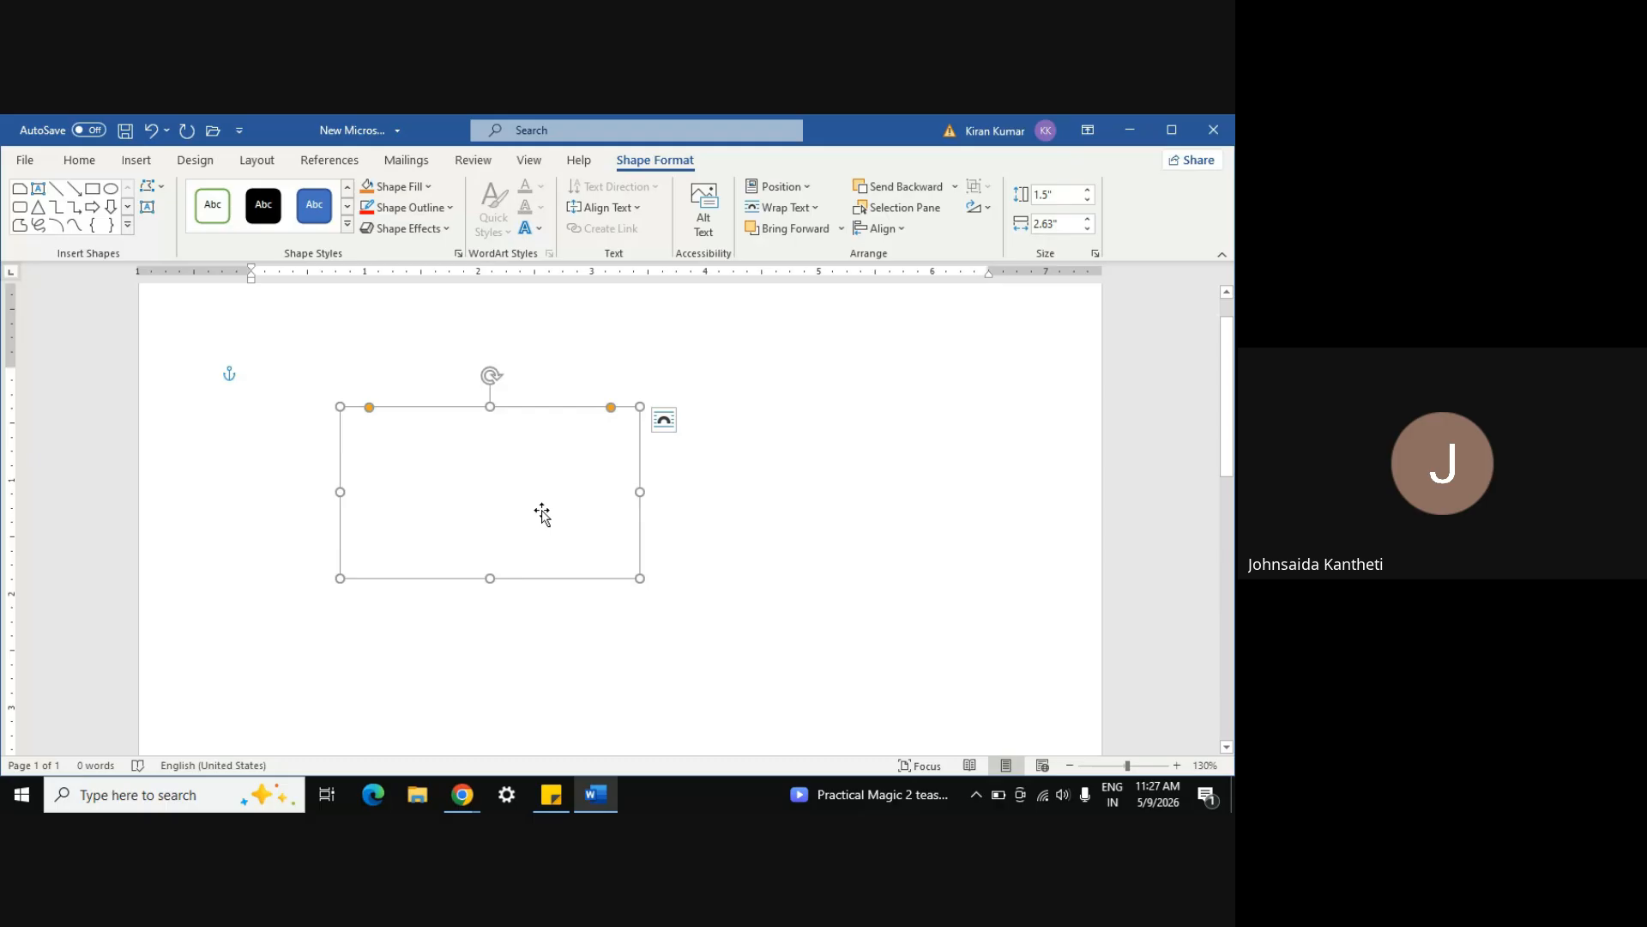
pyautogui.click(314, 206)
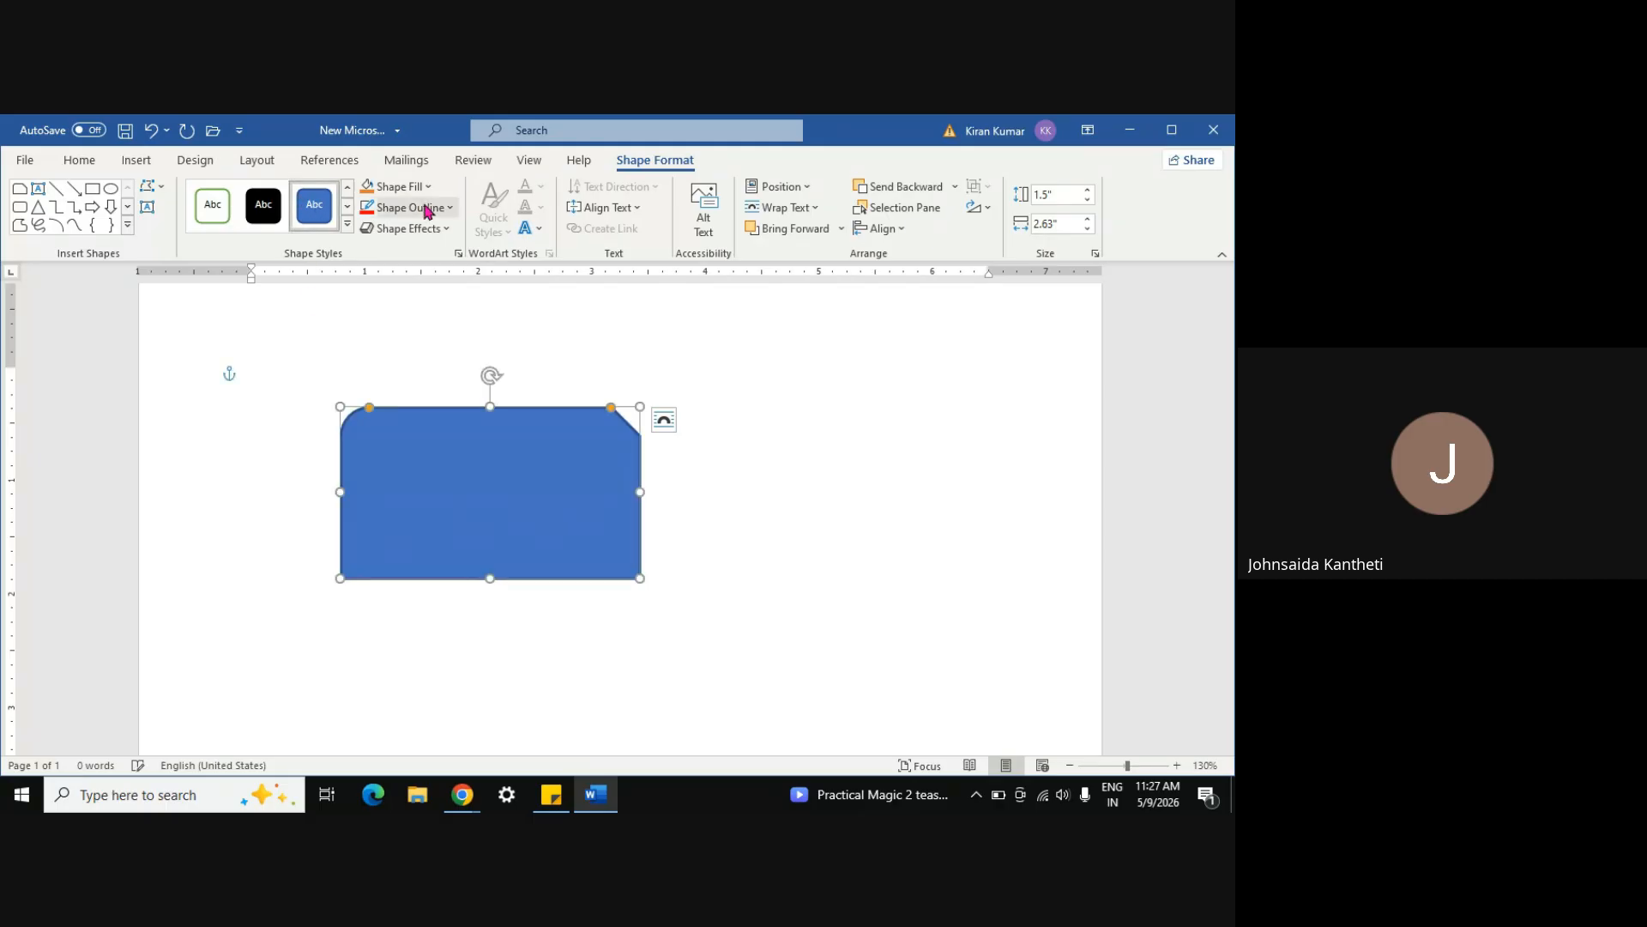
# Examine the text transform presets available for the blue shape
pyautogui.click(527, 228)
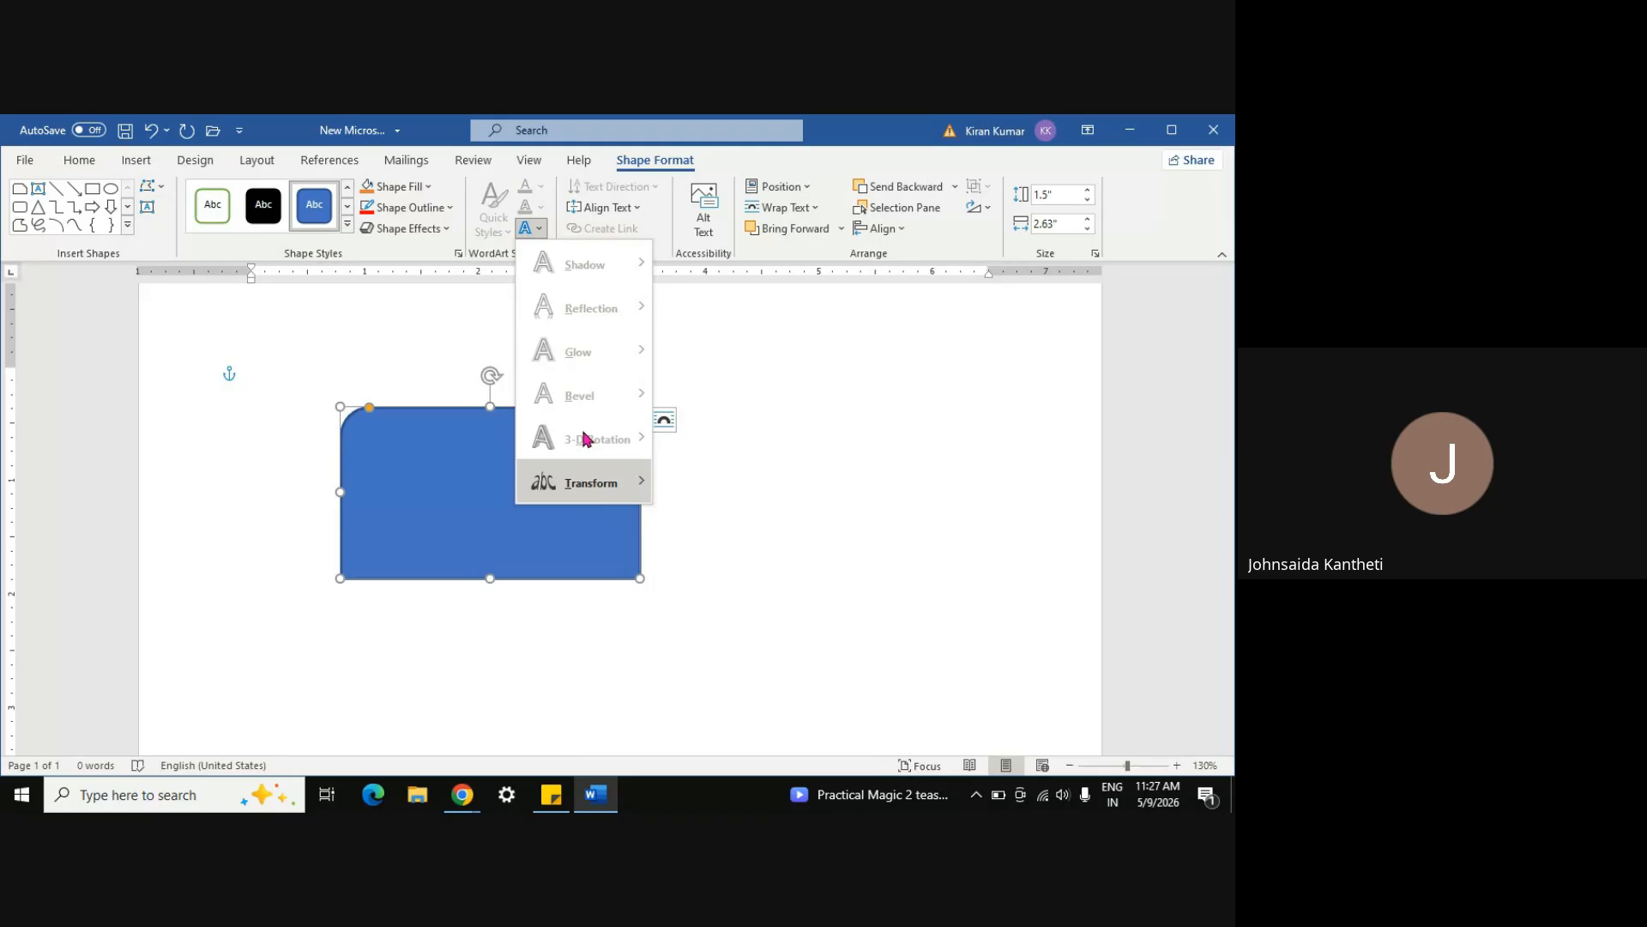
pyautogui.moveTo(590, 480)
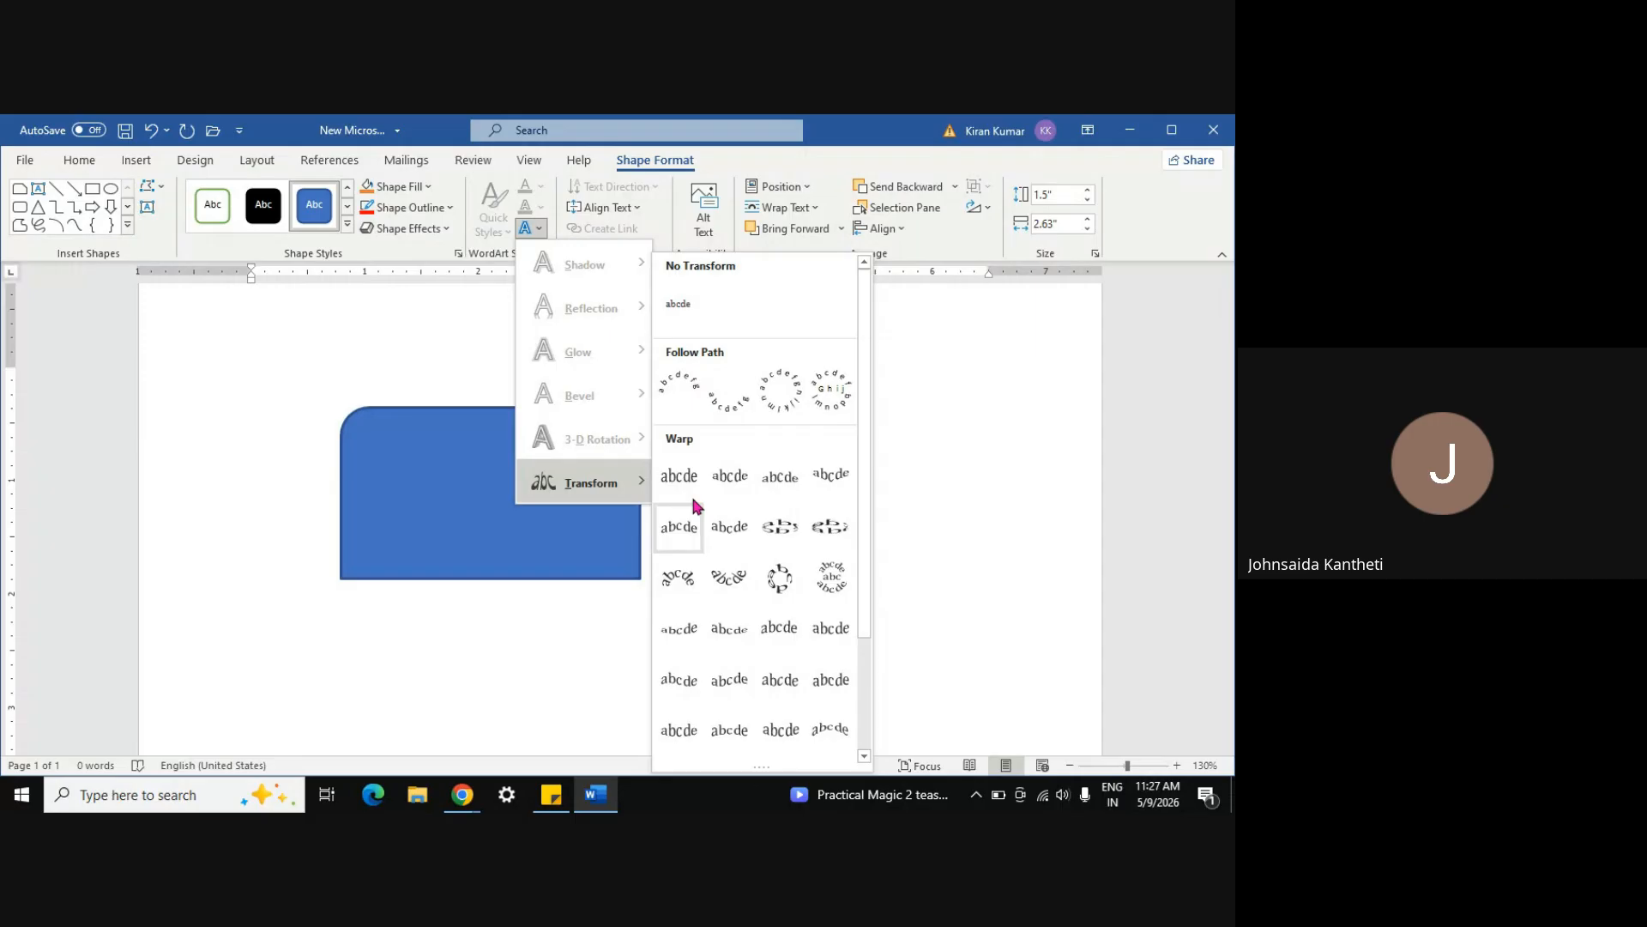
pyautogui.click(920, 445)
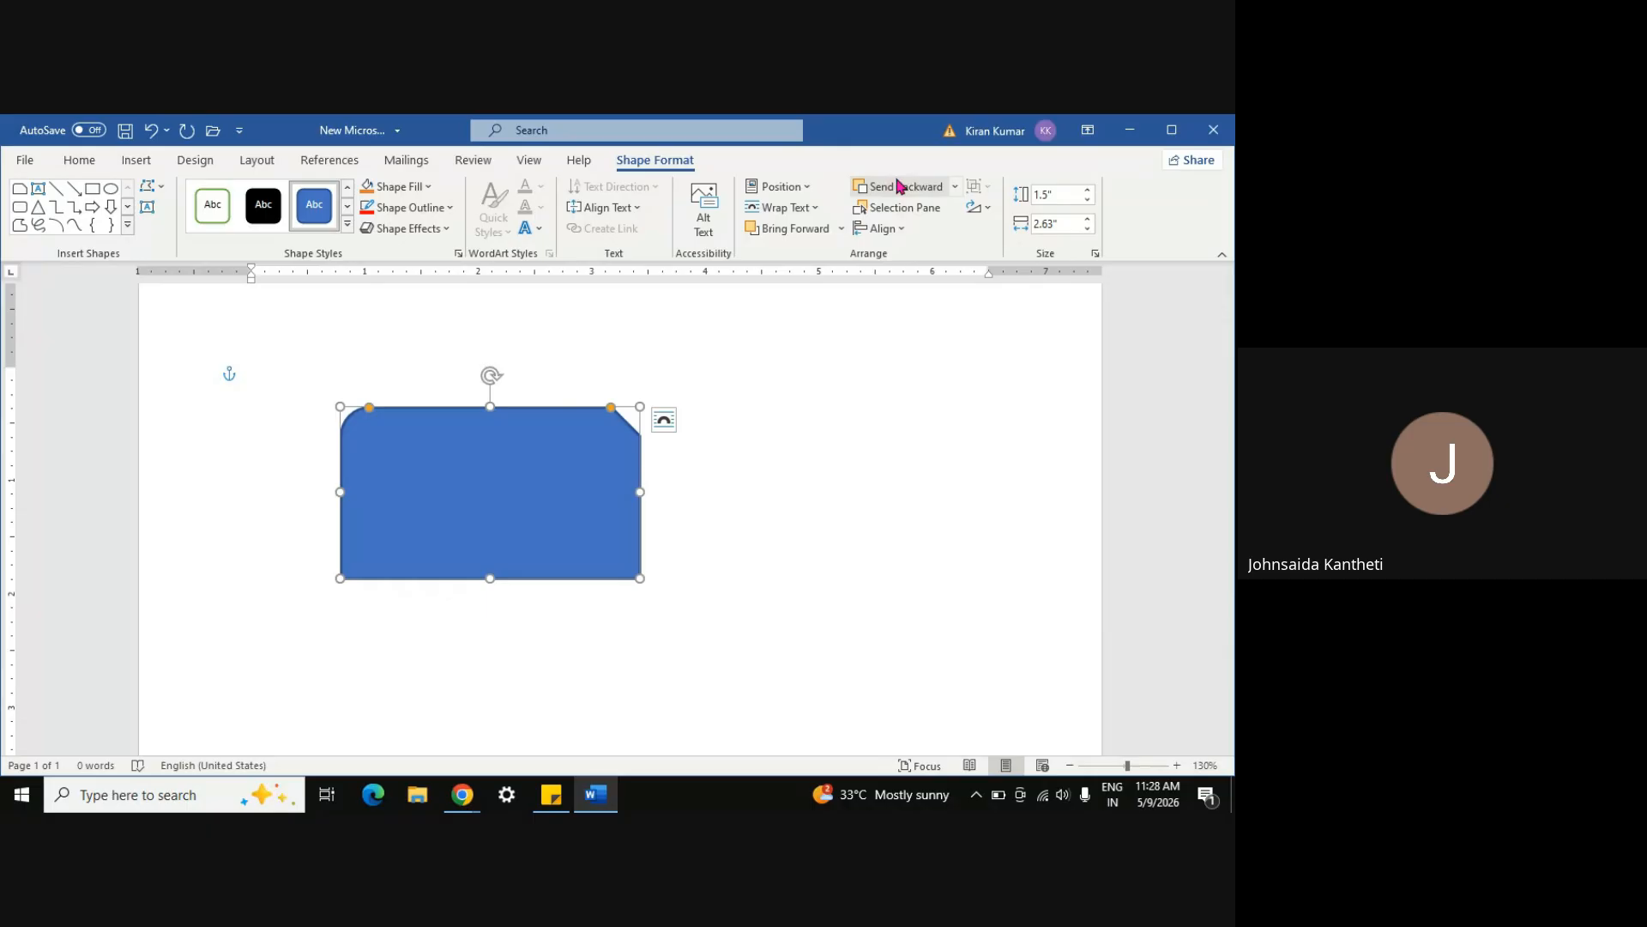
# Enter the filler text "Amnvkvdk" and, on a second line, "/alvkhd" in the document beside the blue shape
pyautogui.click(284, 458)
pyautogui.write('amnvkvdk')
pyautogui.press('Return')
pyautogui.write('/alvkhd')
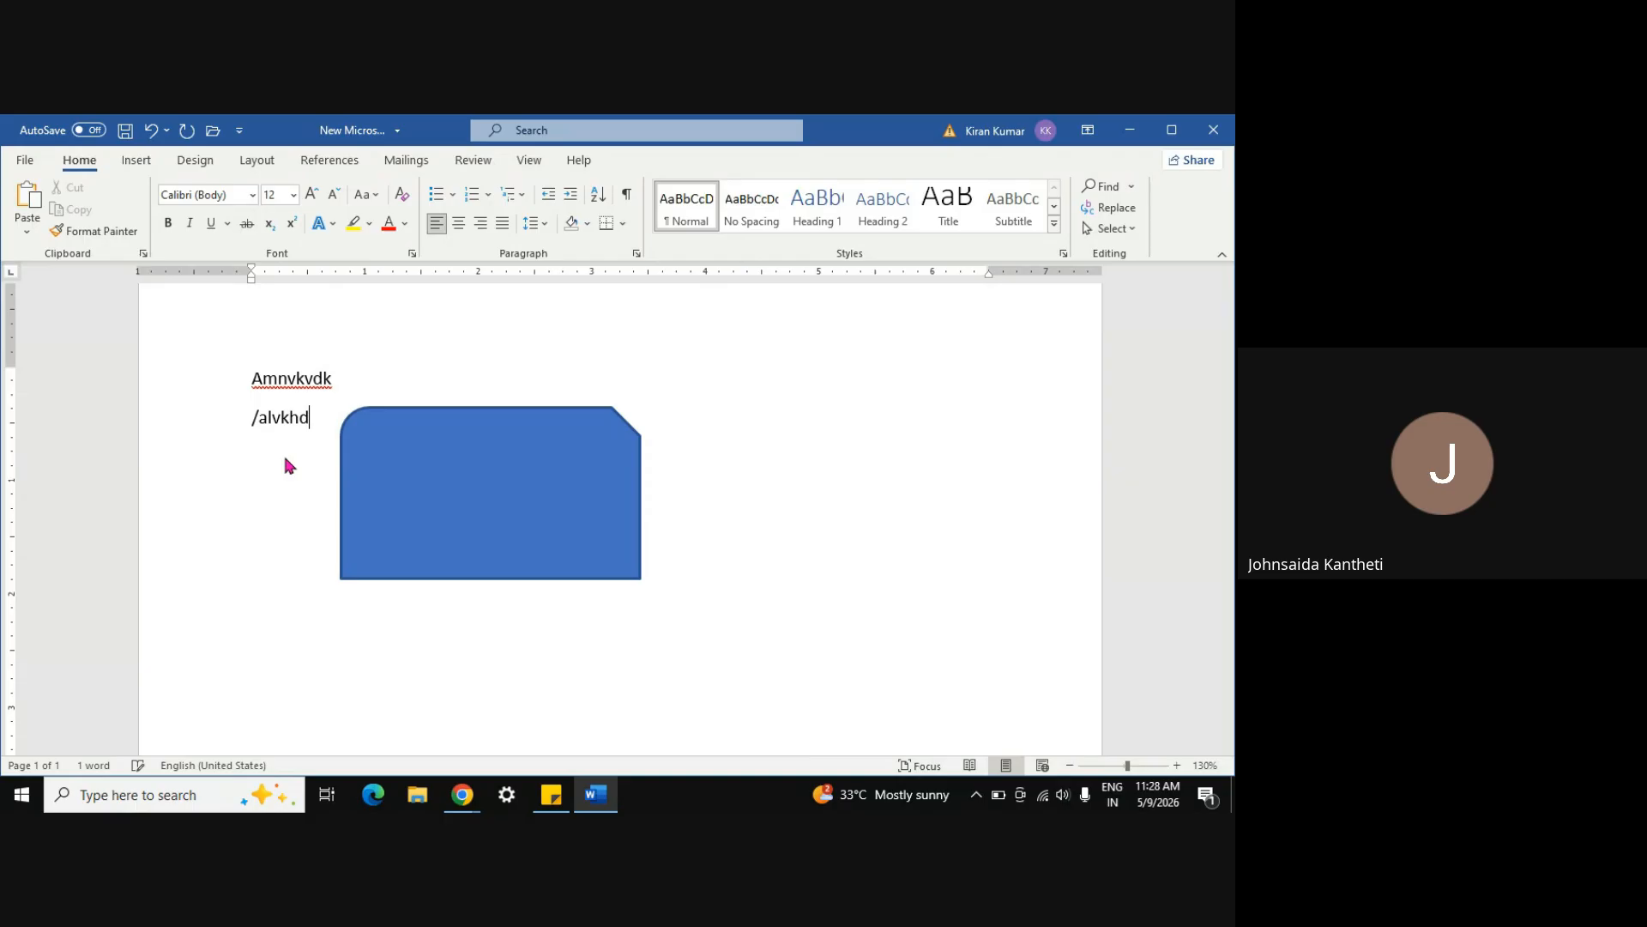
# Extend the second filler line to "/alvkhdvkhdvlkhdvadkhAVADLa" and add a third line, "AKASVajasckADACLad", running into the blue shape
pyautogui.write('vkhd AKASV')
pyautogui.write('ajasc')
pyautogui.press('Return')
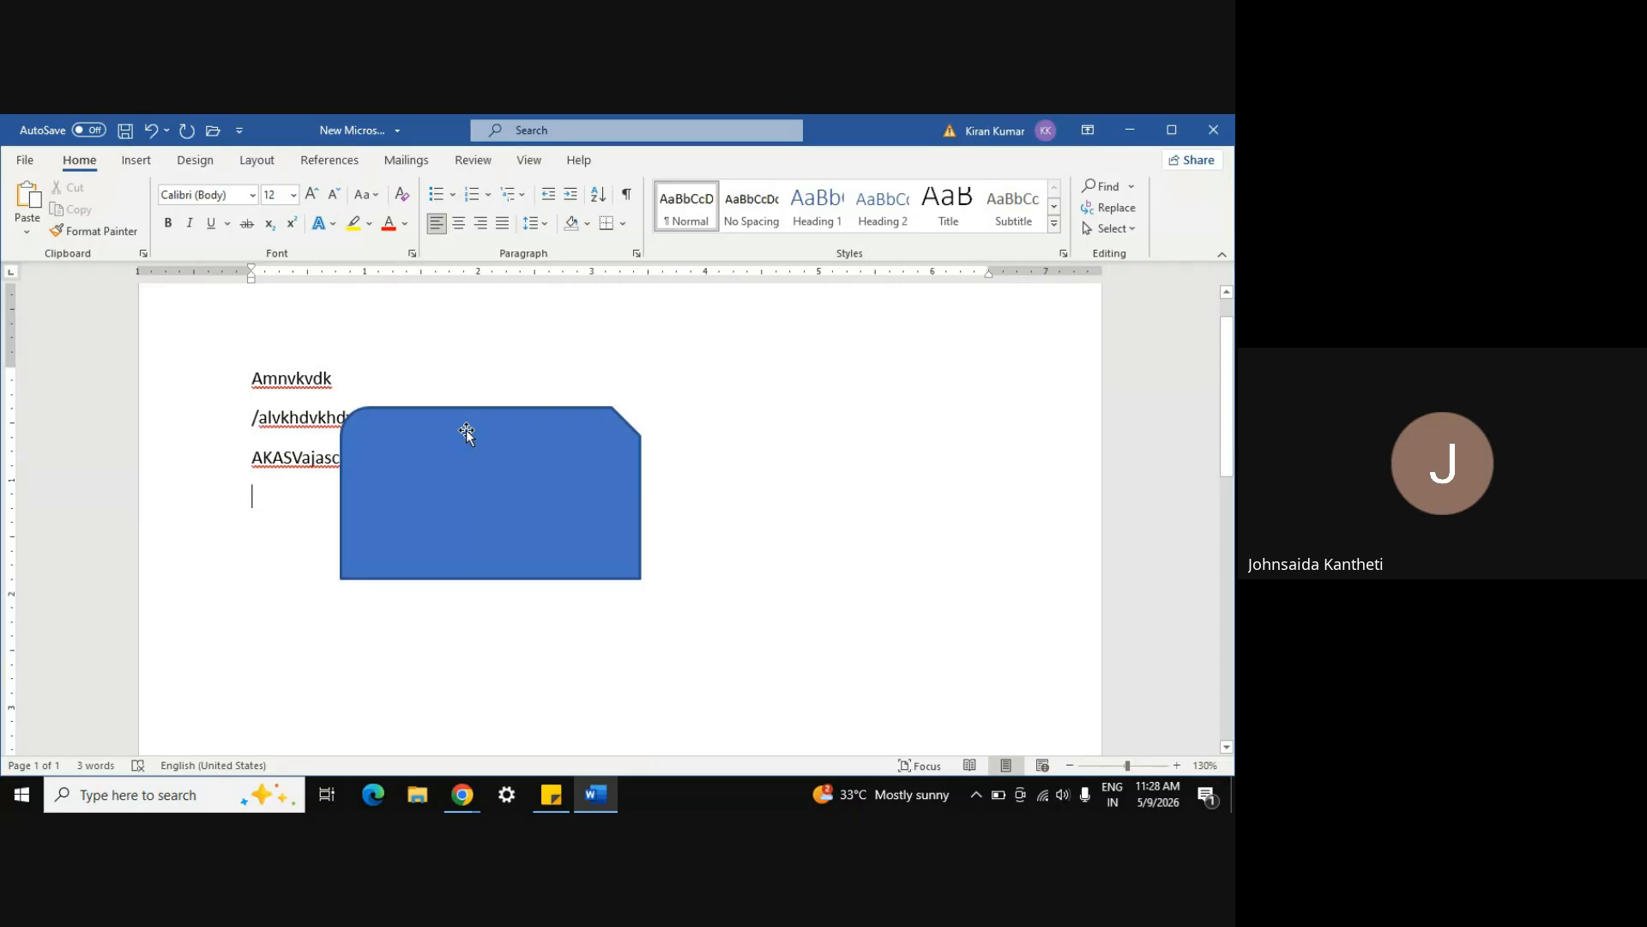
# Send the blue shape to the back, and place it behind the text
pyautogui.click(459, 431)
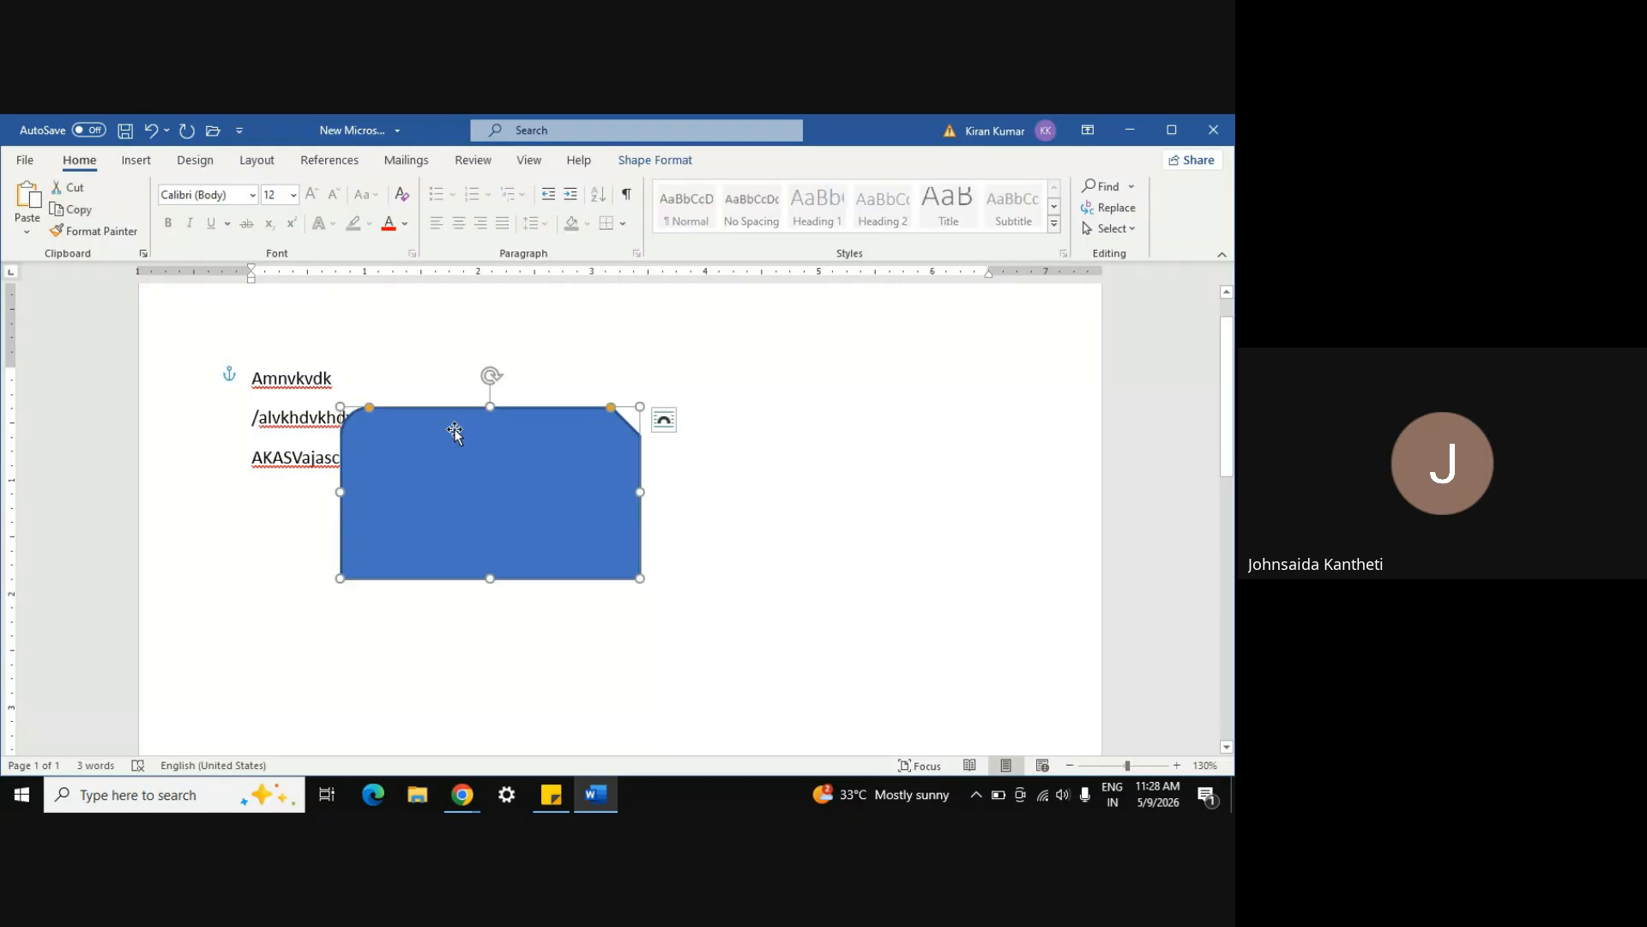
pyautogui.click(670, 161)
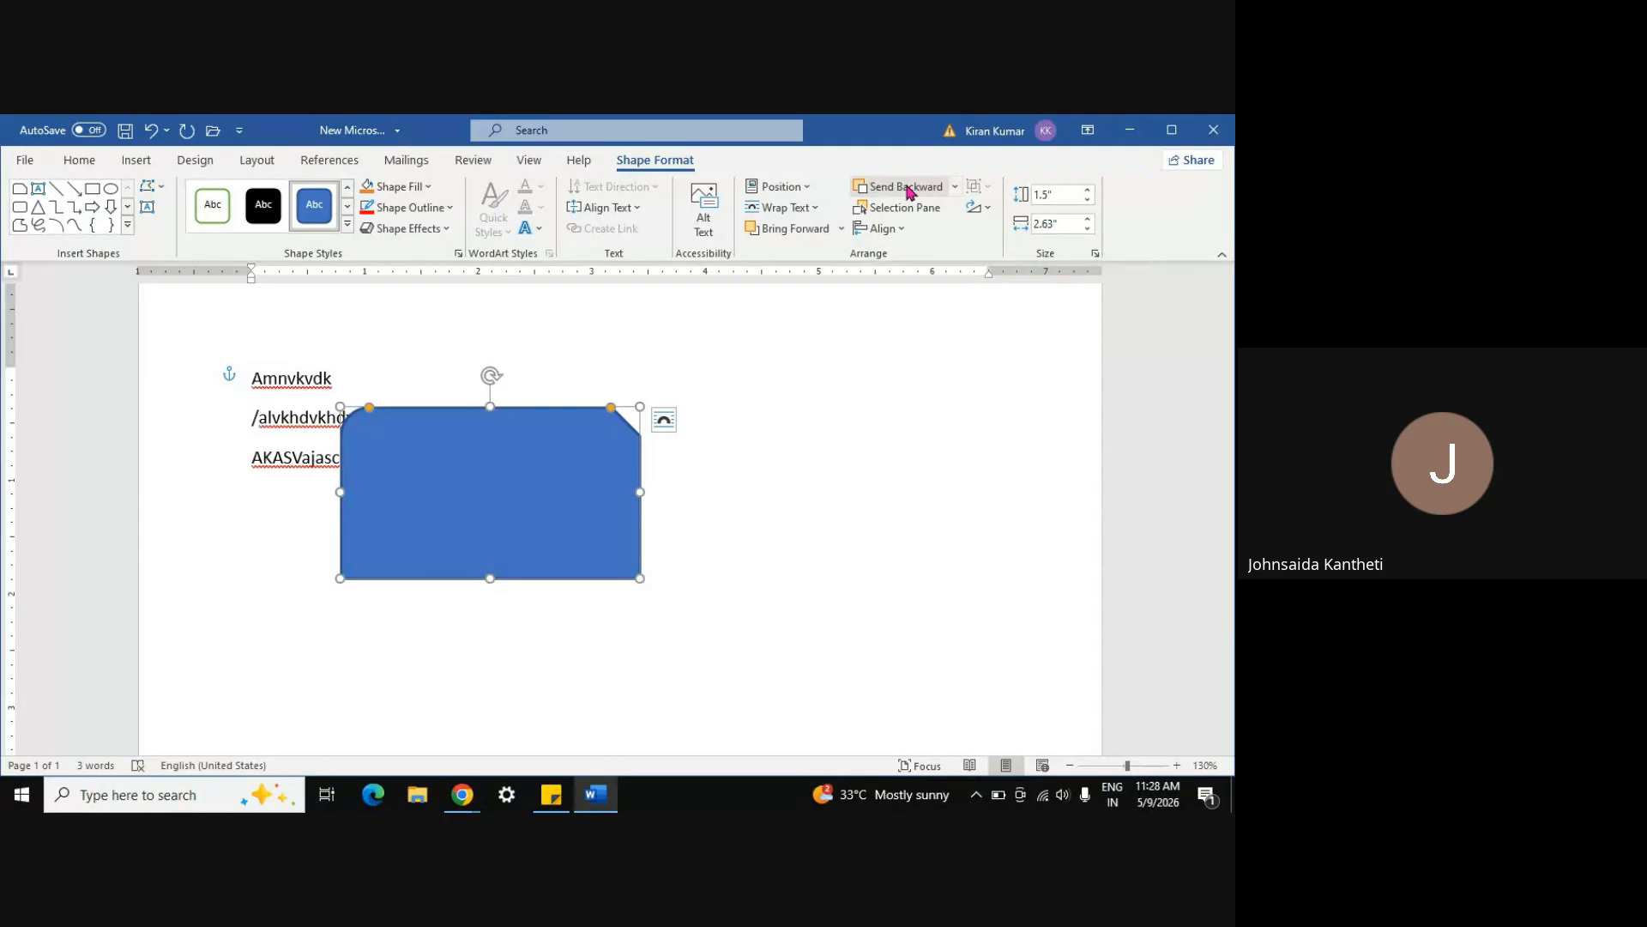
pyautogui.click(955, 189)
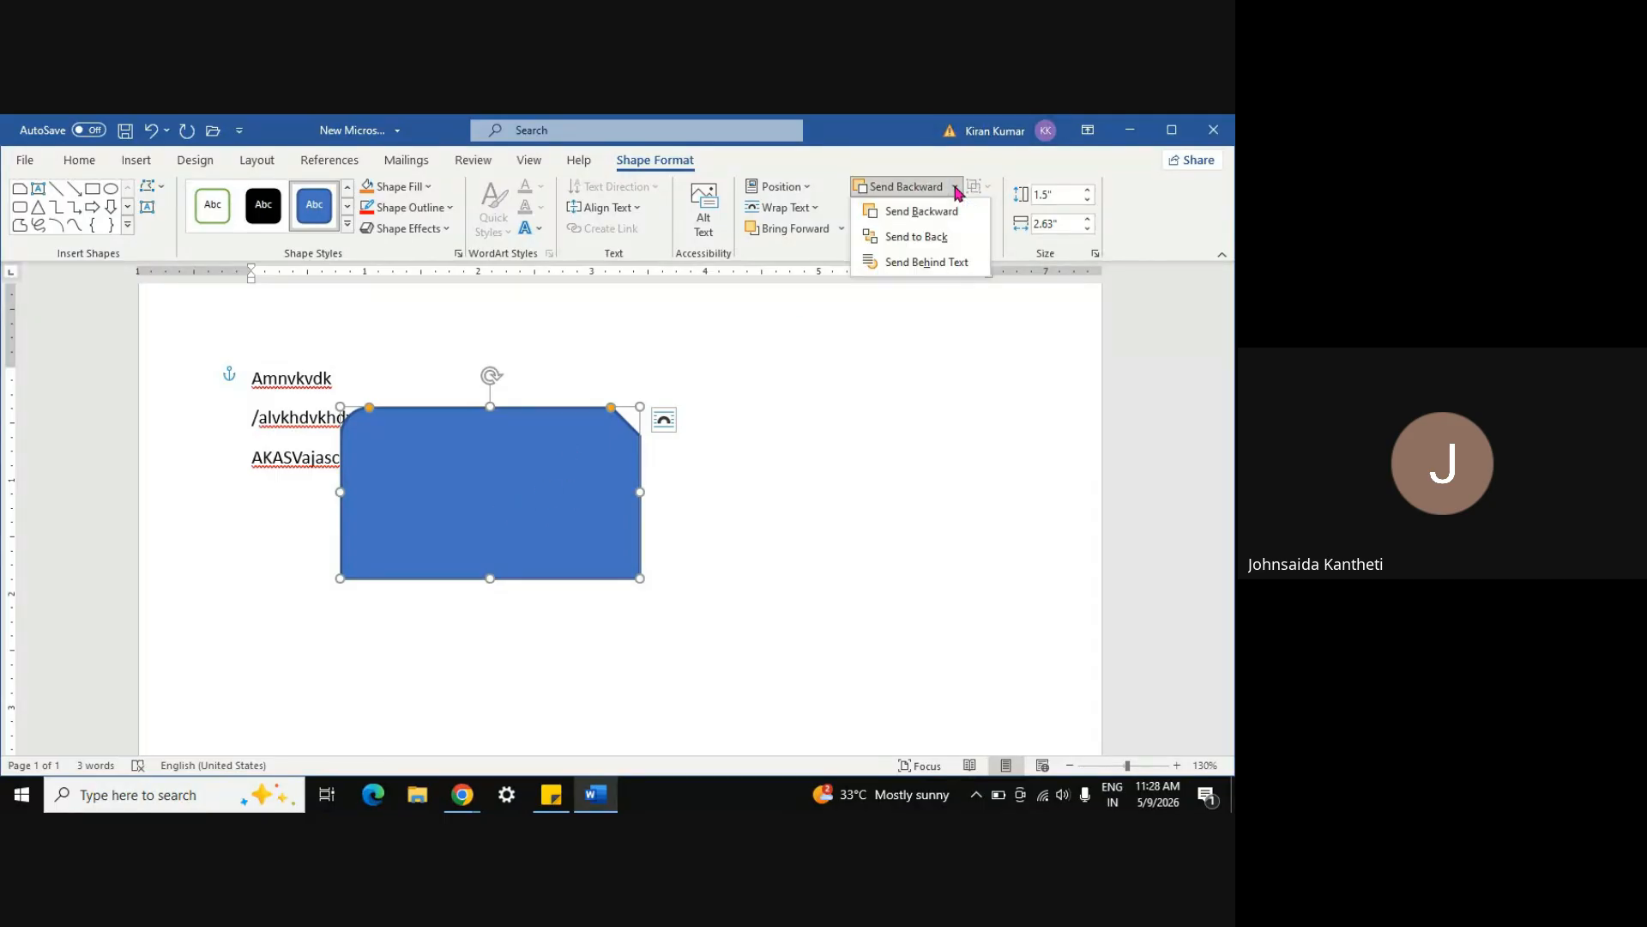
pyautogui.click(928, 241)
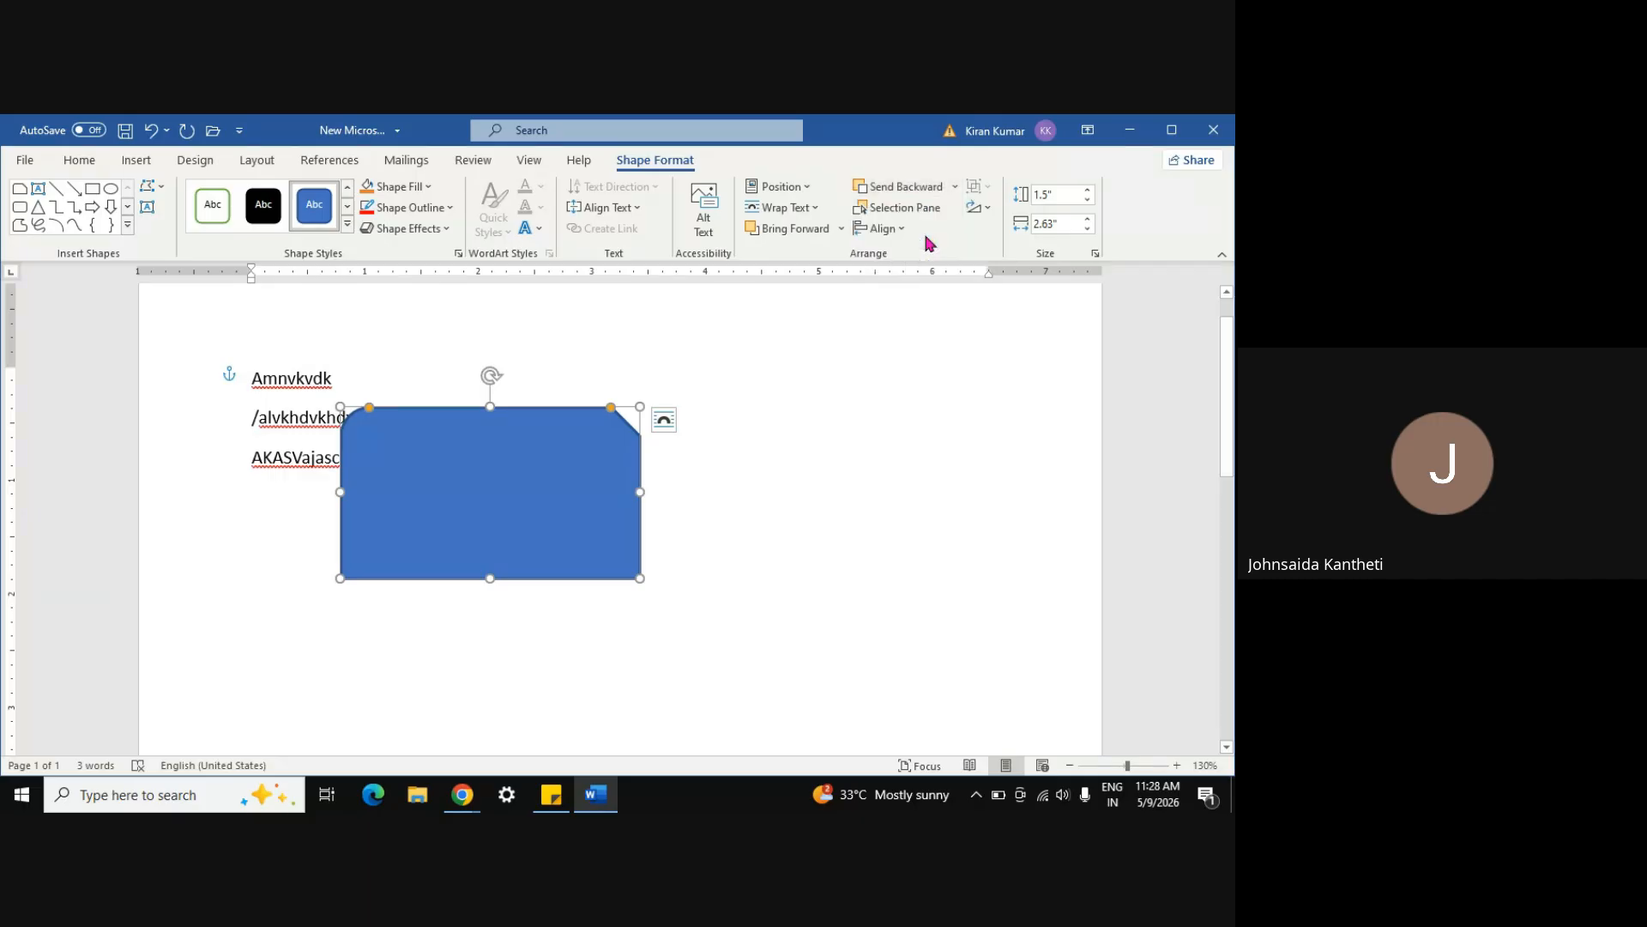
pyautogui.click(952, 190)
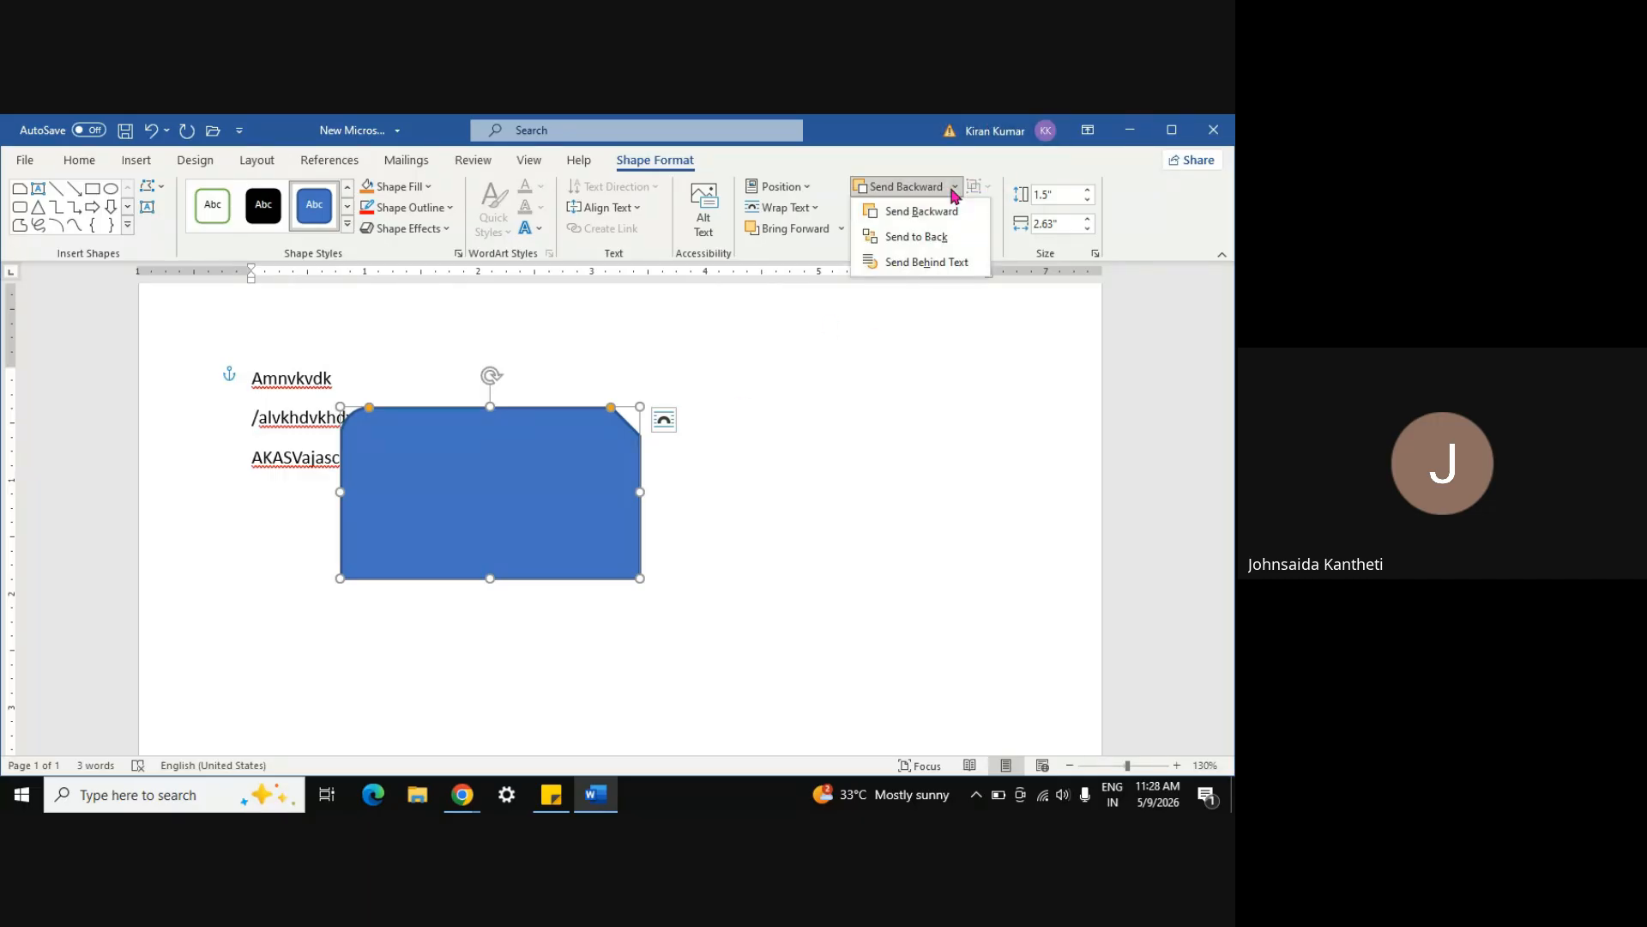
pyautogui.click(946, 265)
pyautogui.click(776, 456)
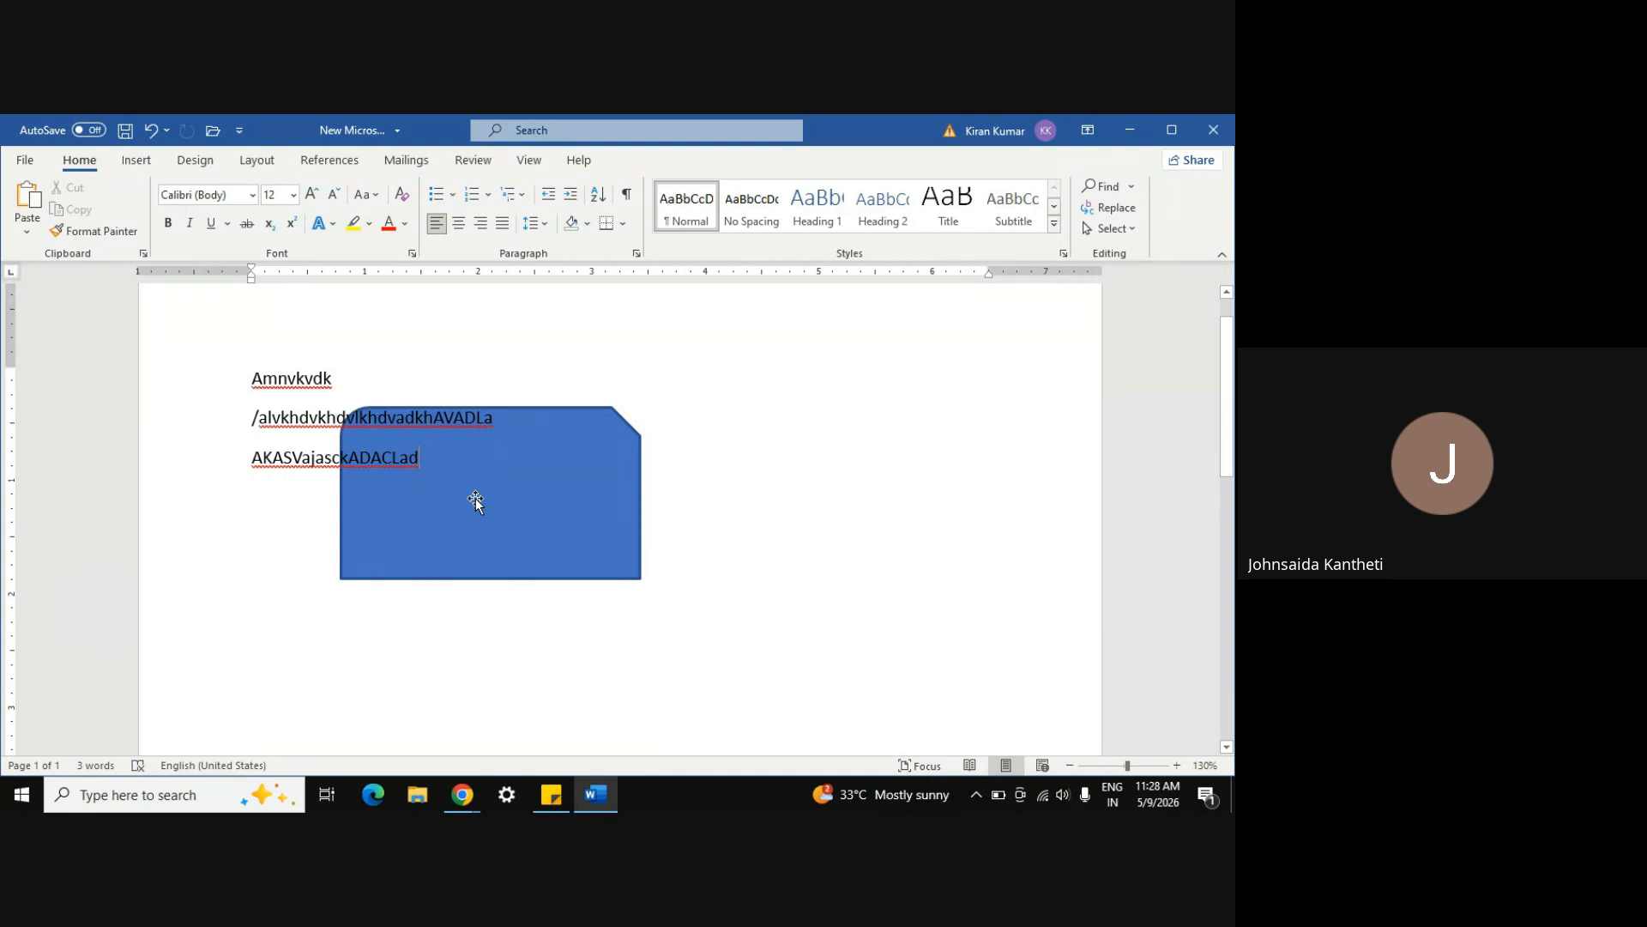
# Resize the blue shape to 2.4" high and 3.2" wide
pyautogui.click(537, 528)
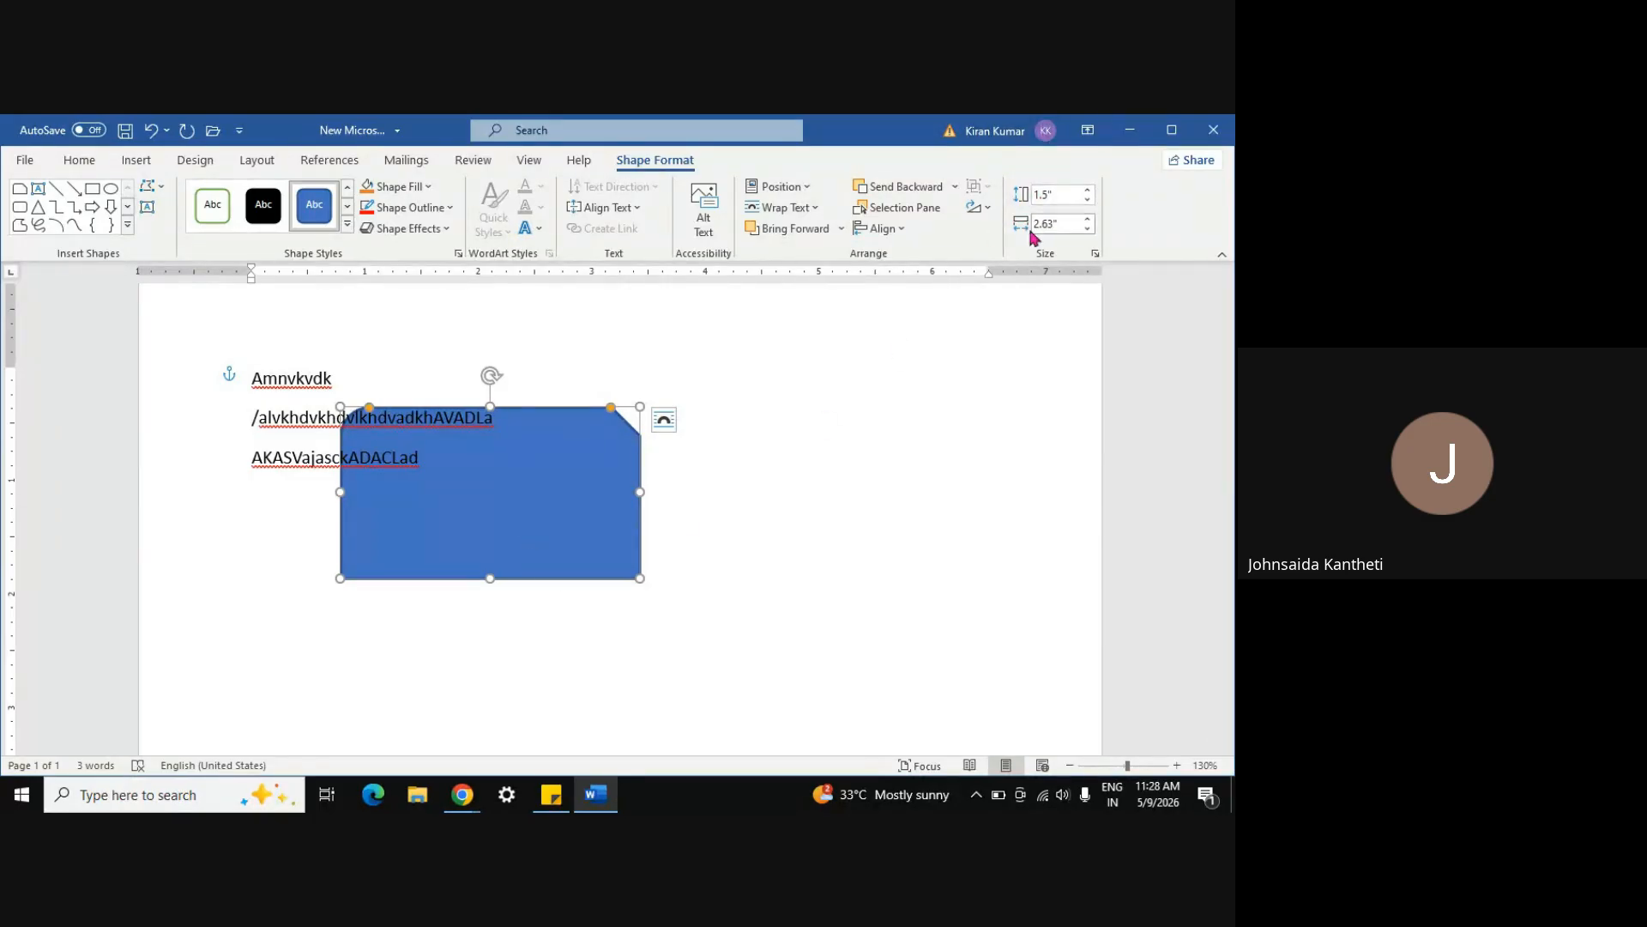
pyautogui.click(1089, 194)
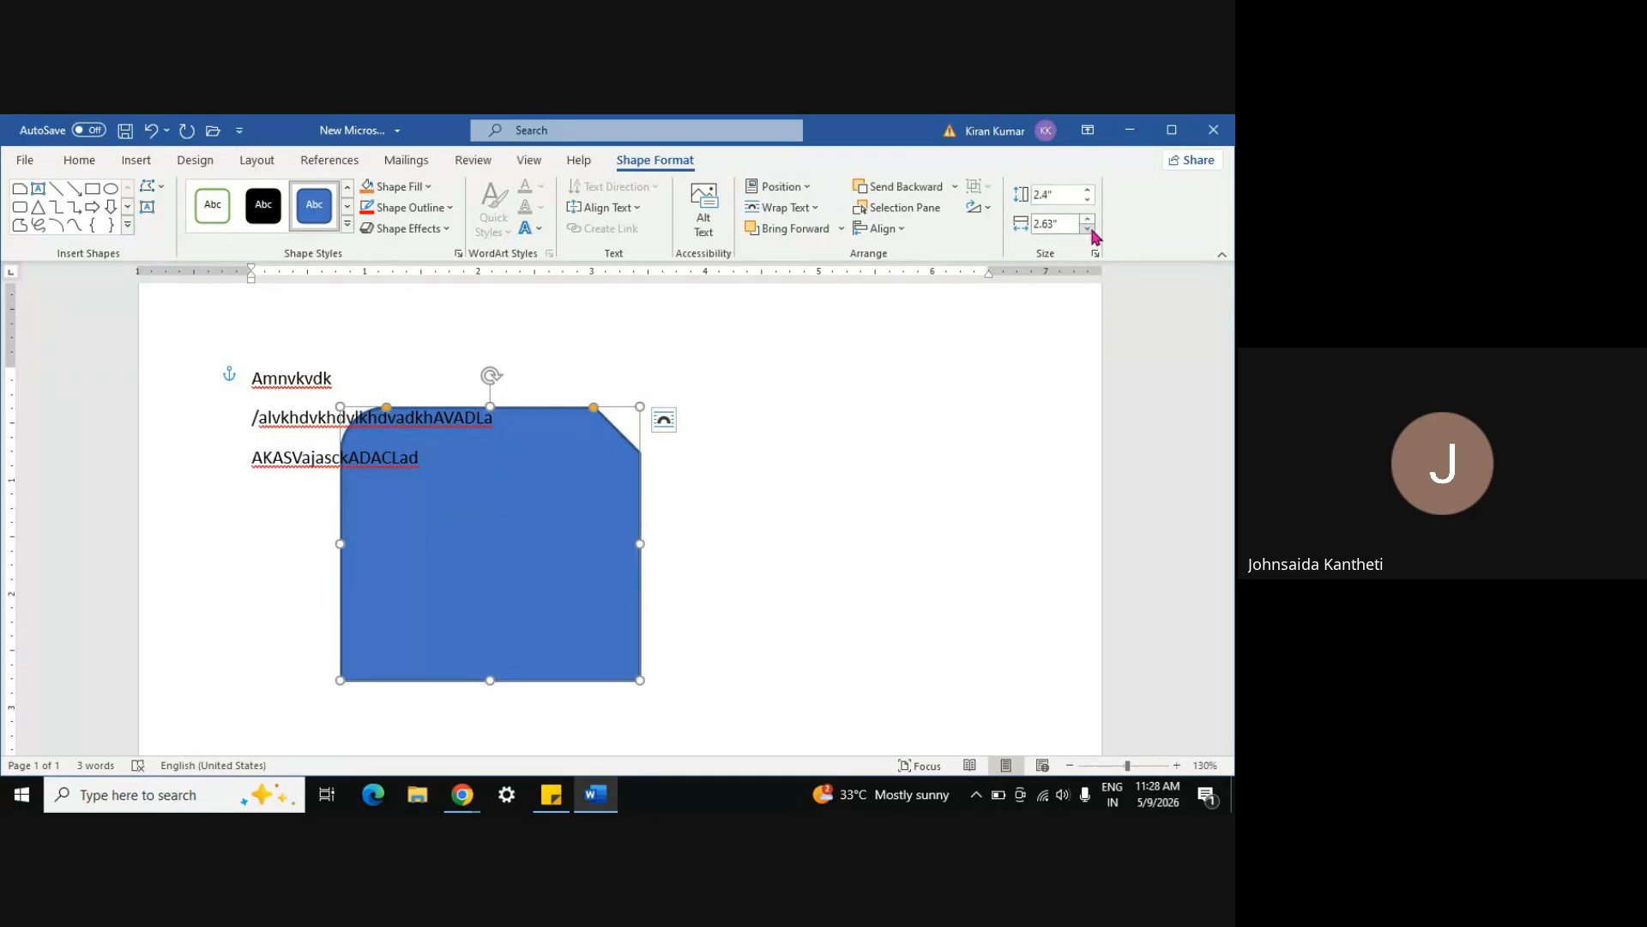
pyautogui.click(1088, 228)
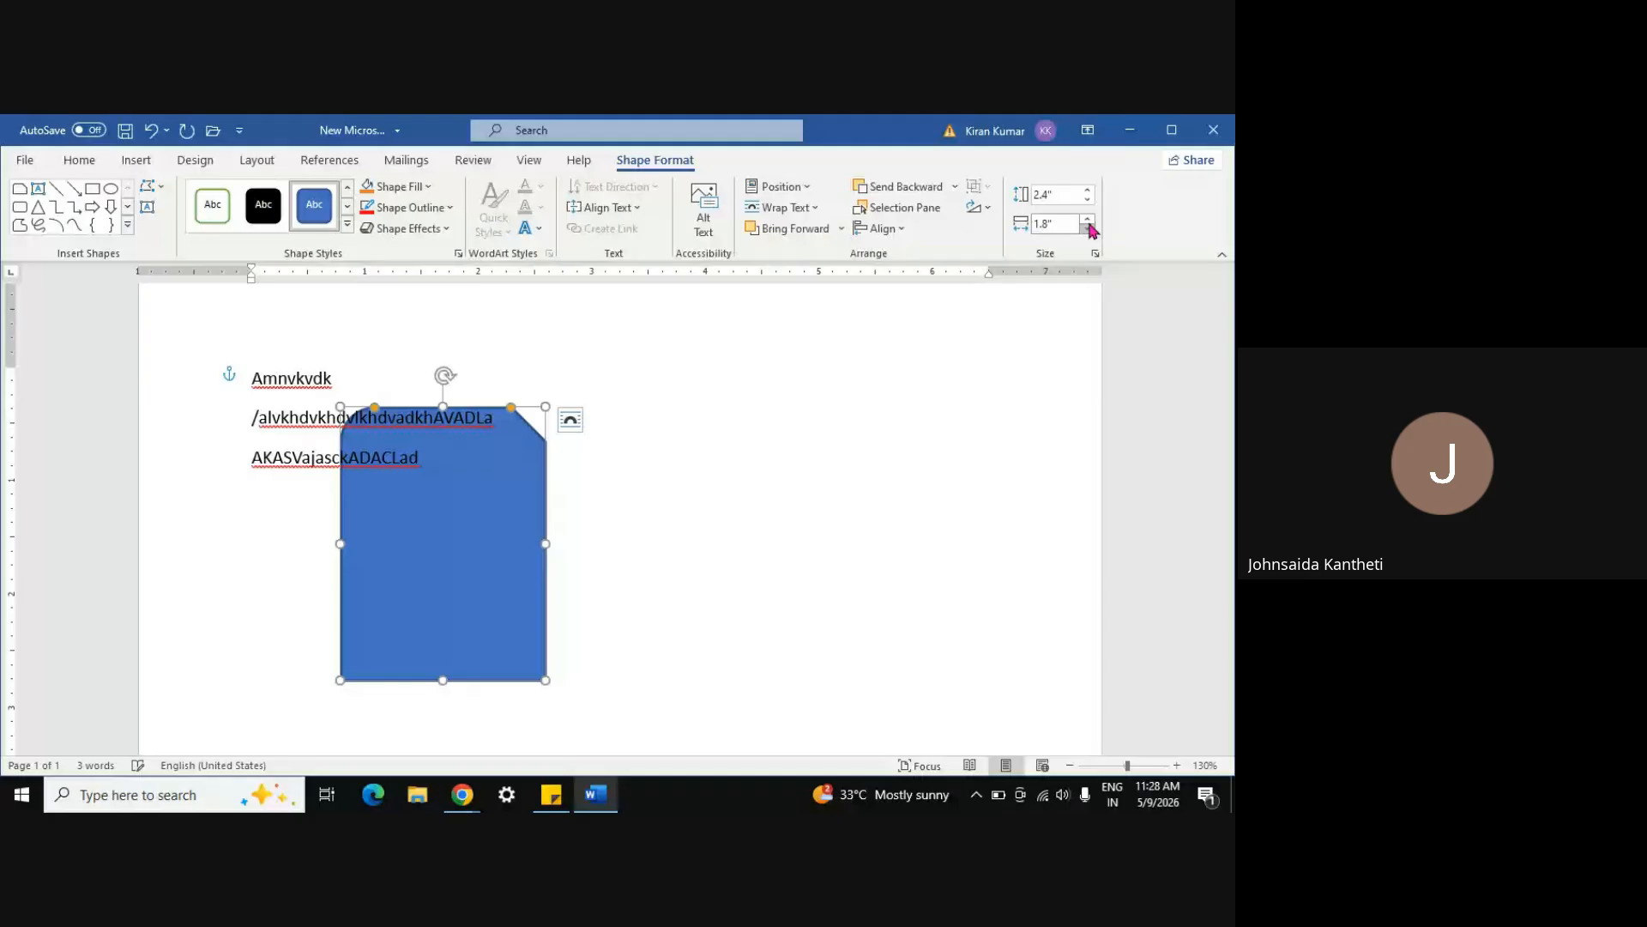
pyautogui.click(1088, 219)
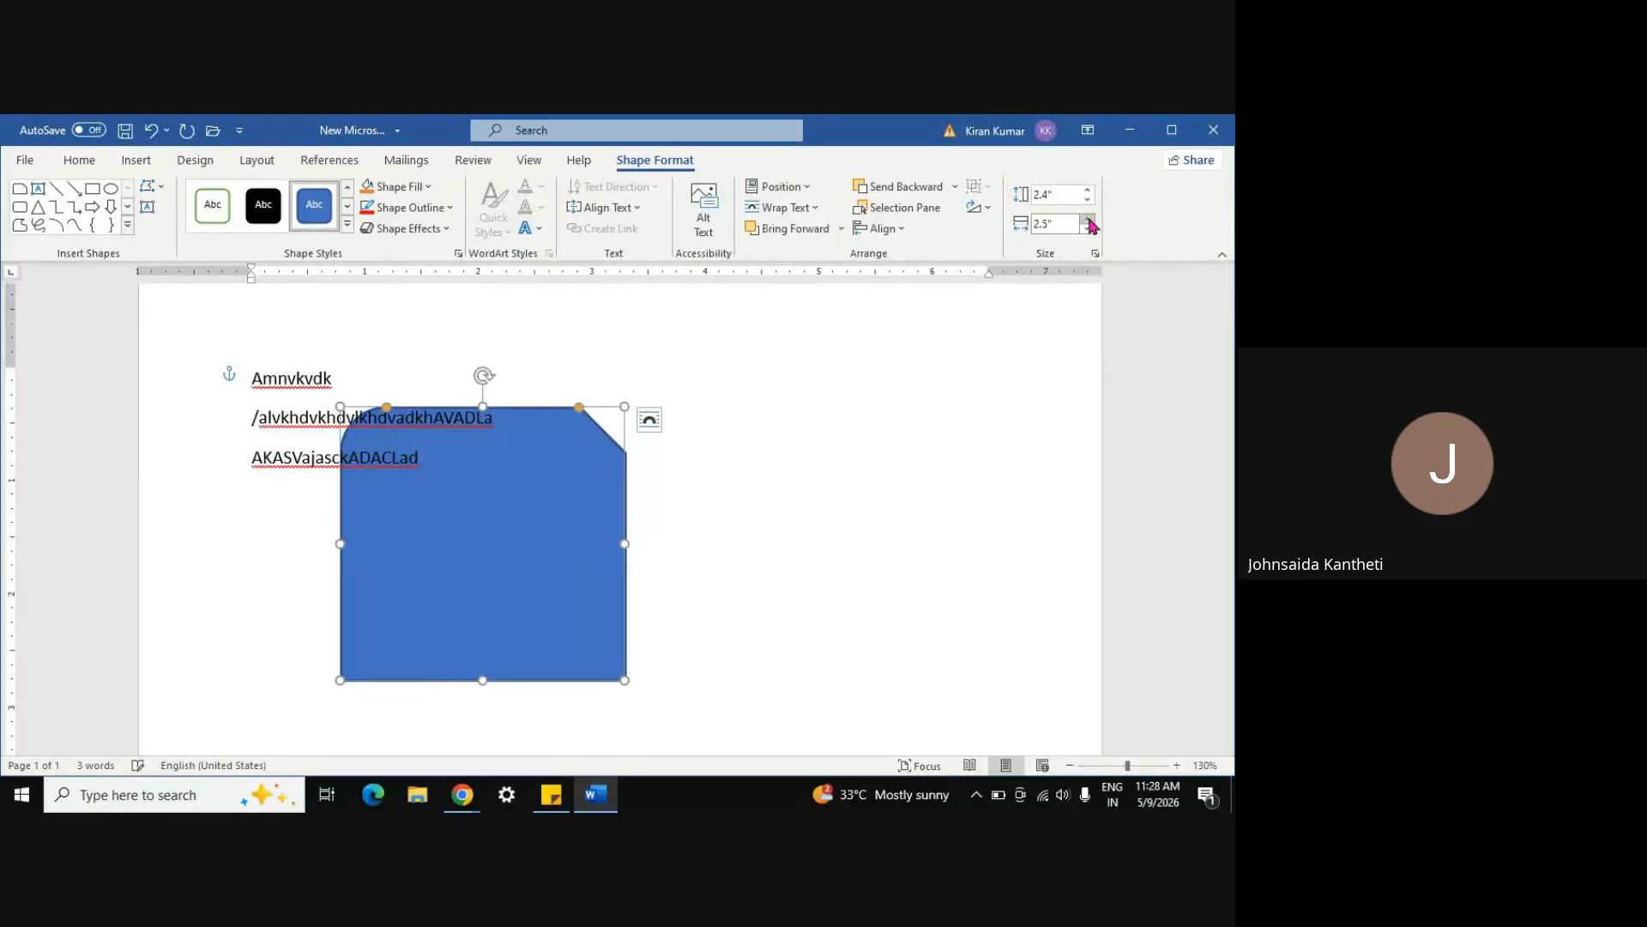
pyautogui.click(1088, 219)
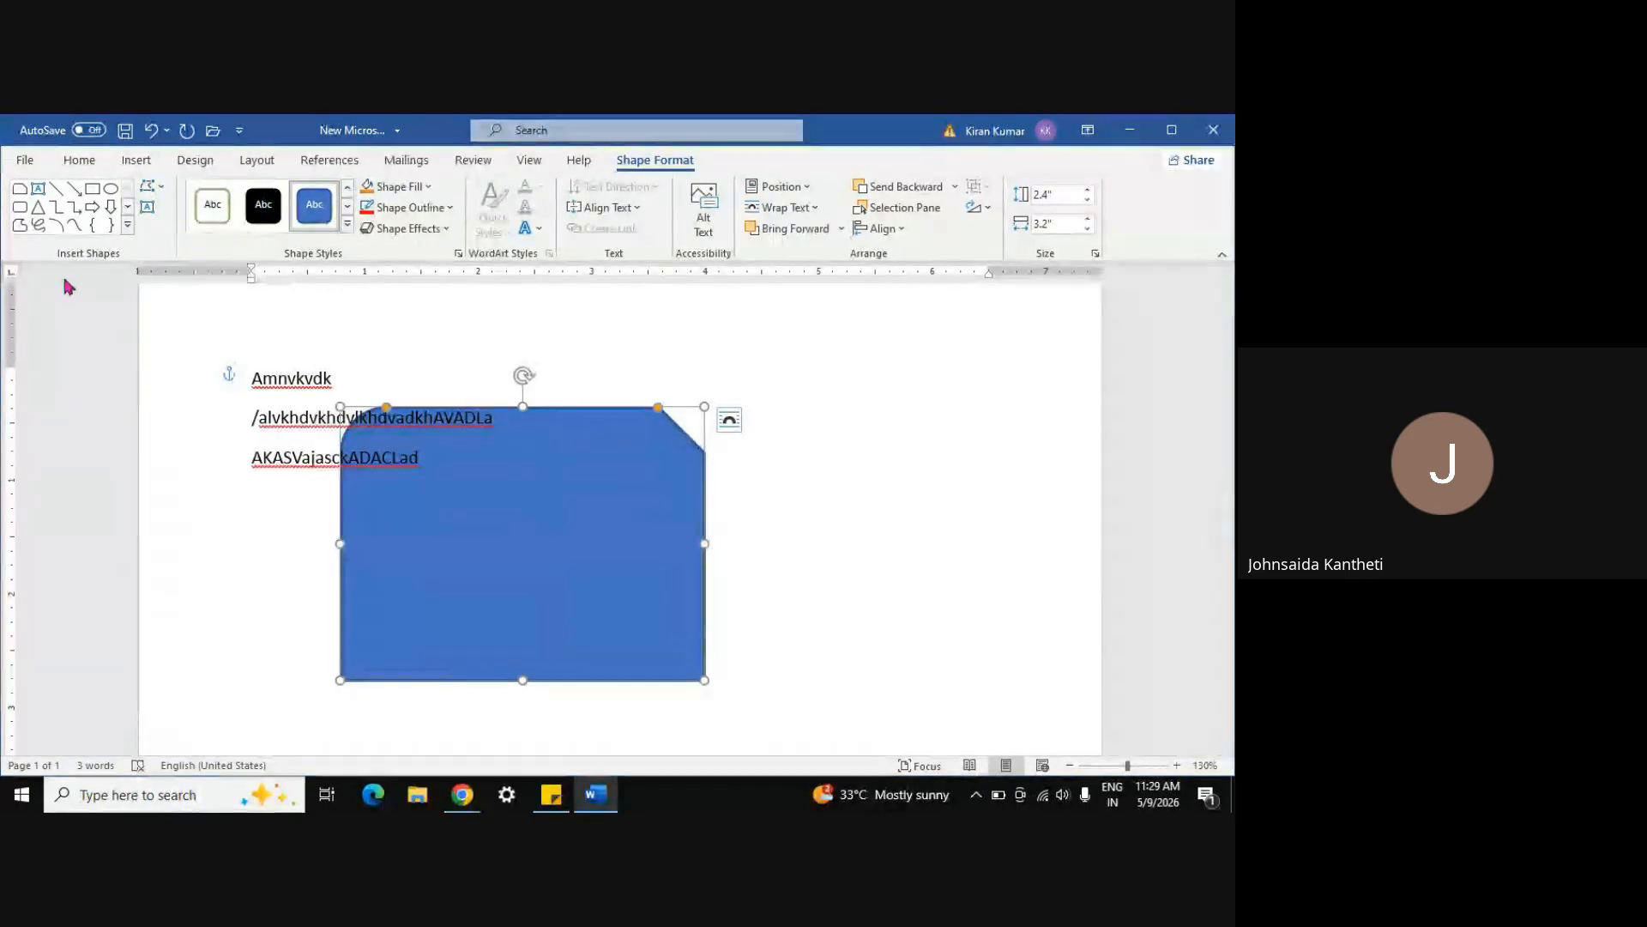
# Draw a triangle about 2.12" wide beside the blue shape and set its height to 0.6"
pyautogui.click(38, 207)
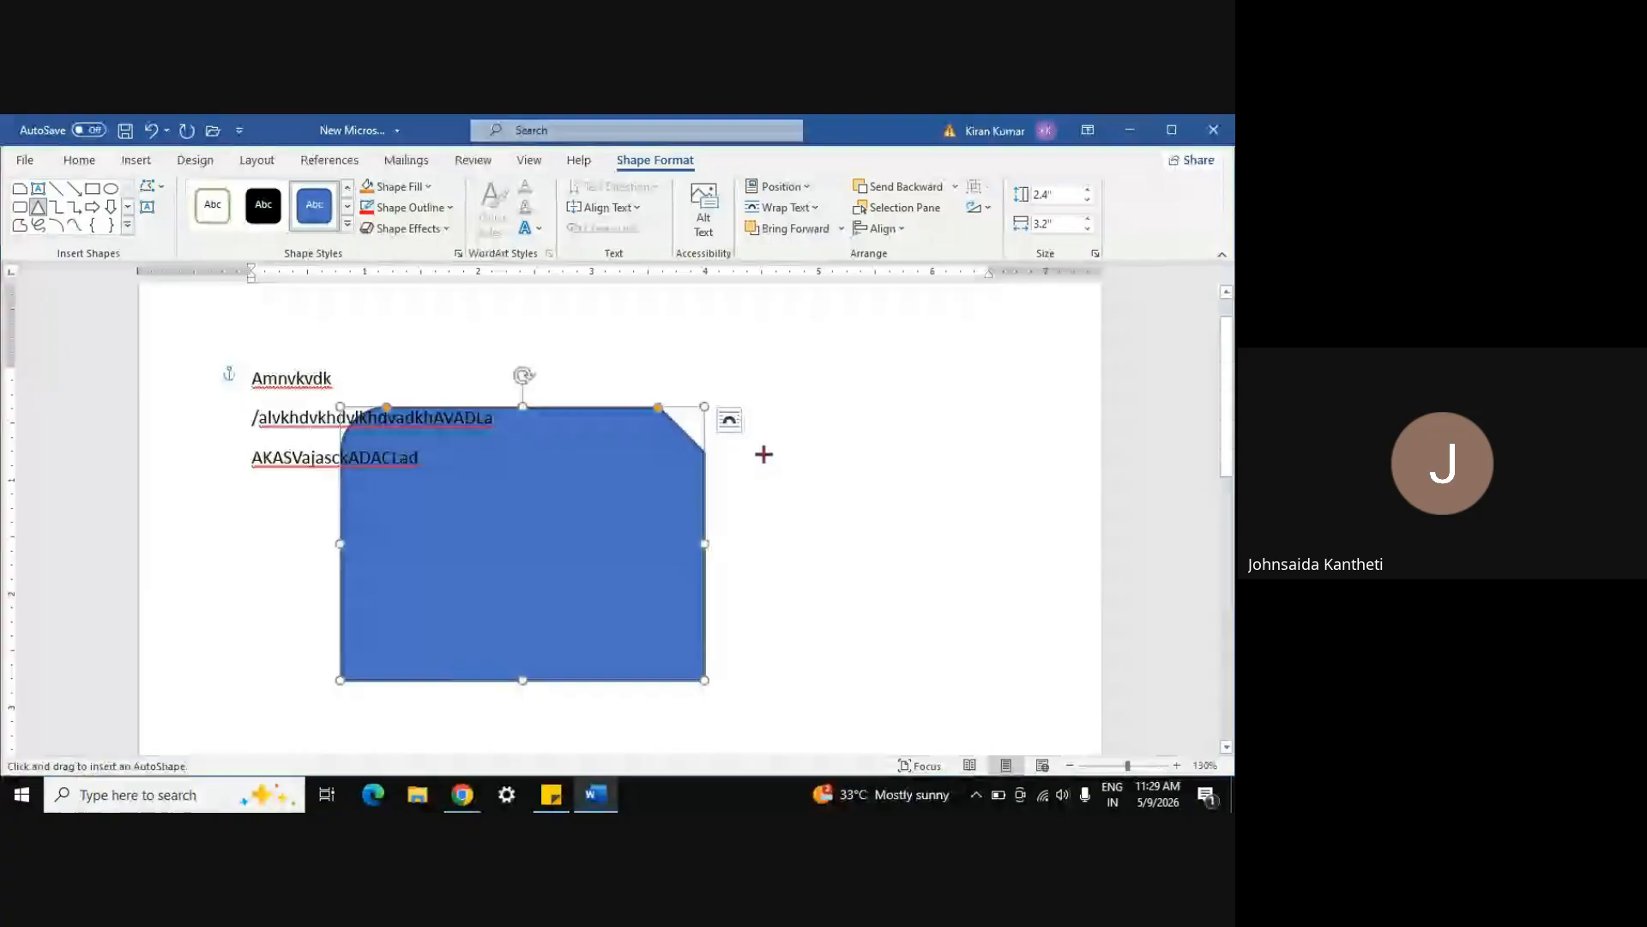
pyautogui.moveTo(764, 454); pyautogui.dragTo(1004, 705)
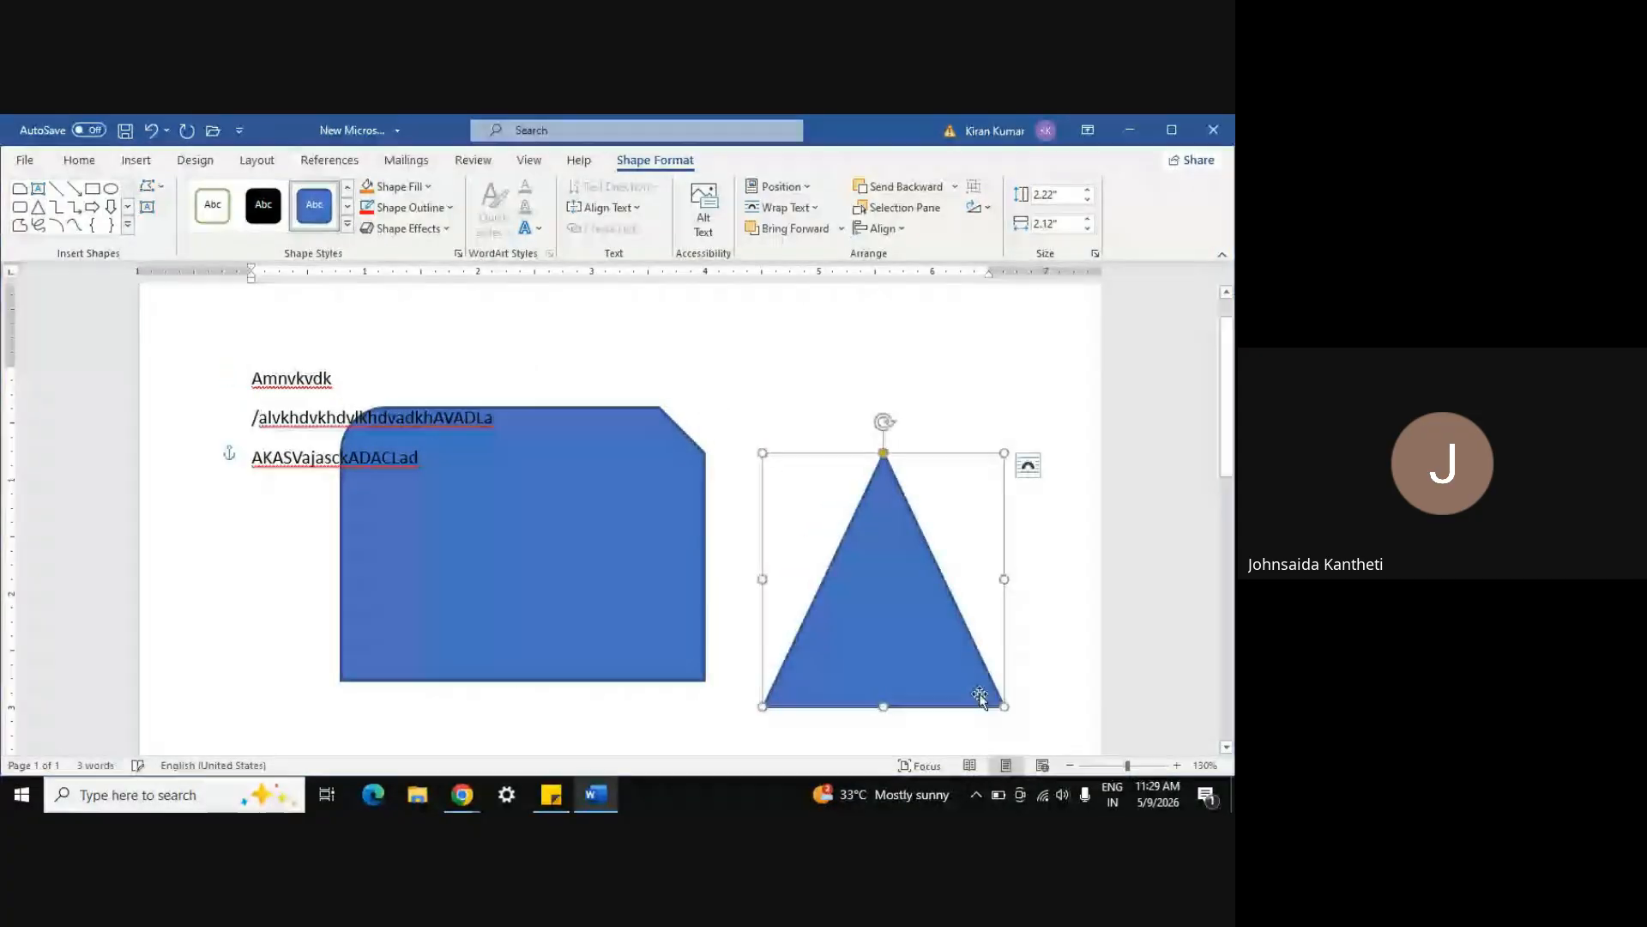
pyautogui.click(1089, 191)
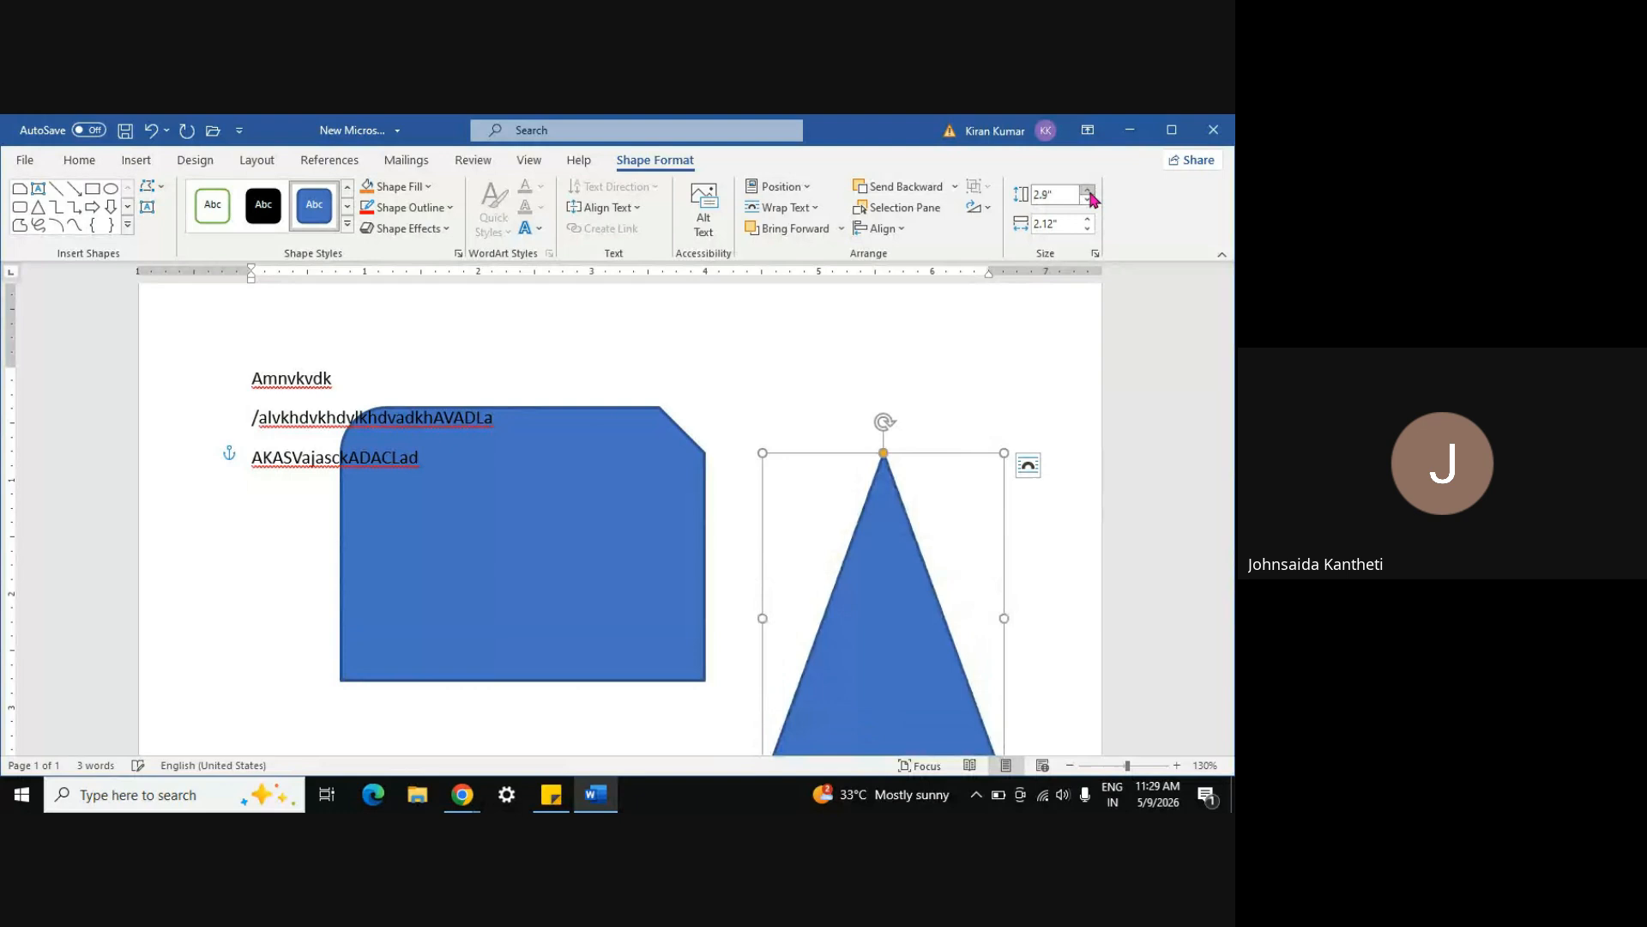
pyautogui.click(1088, 202)
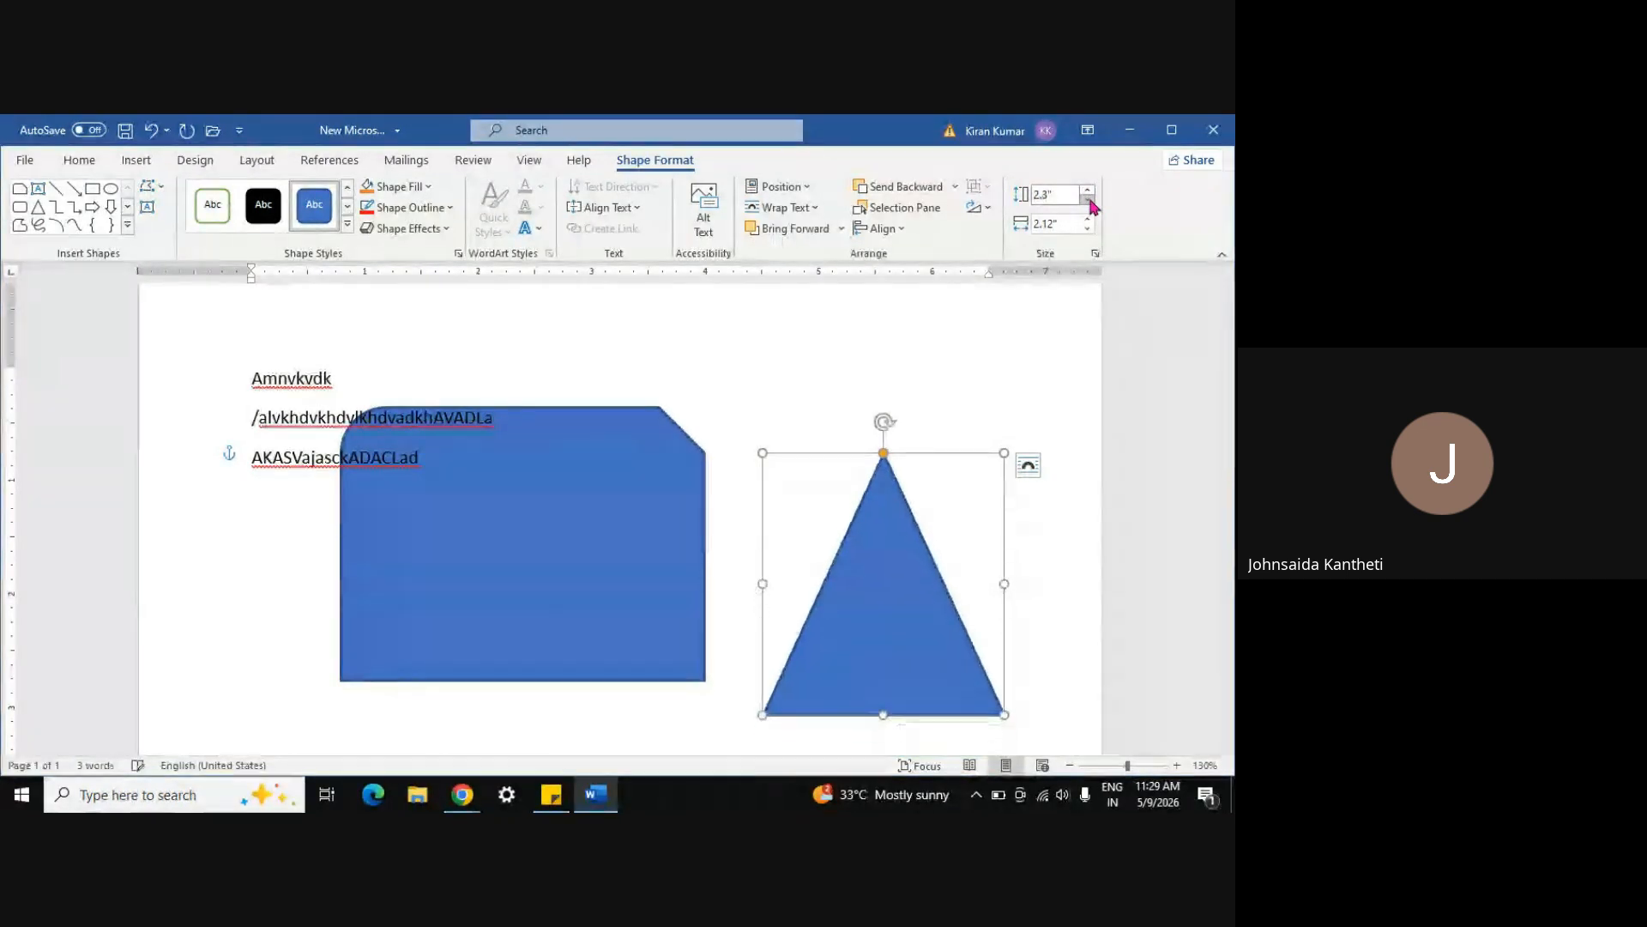
pyautogui.moveTo(1089, 204); pyautogui.dragTo(1090, 204)
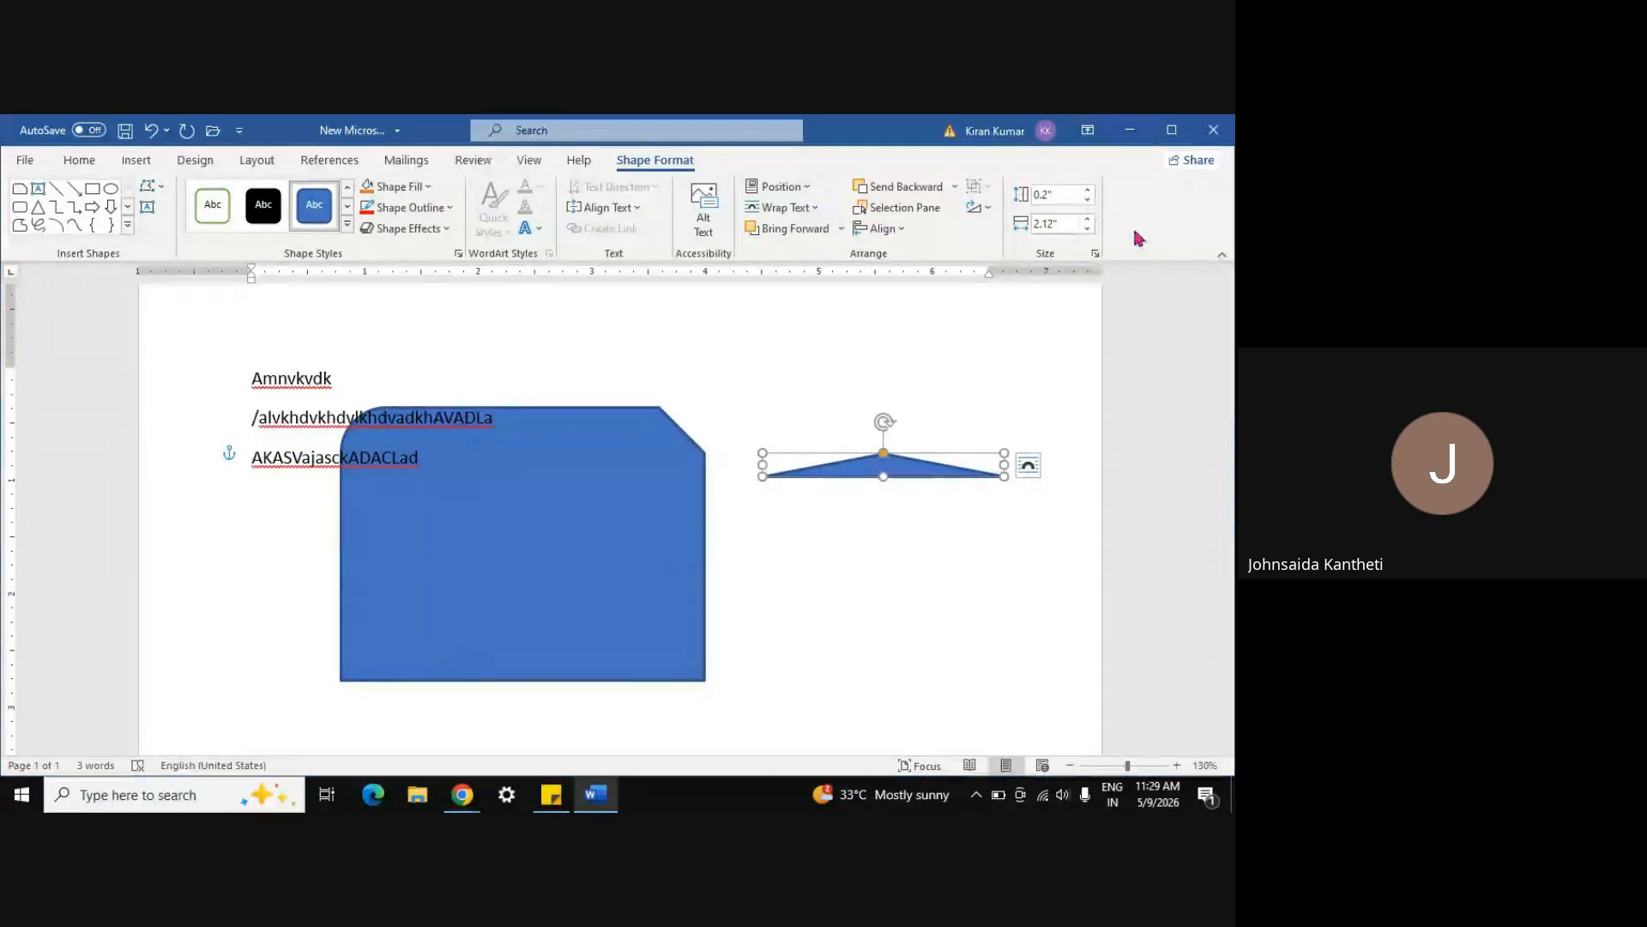
pyautogui.click(1088, 201)
pyautogui.click(1088, 201)
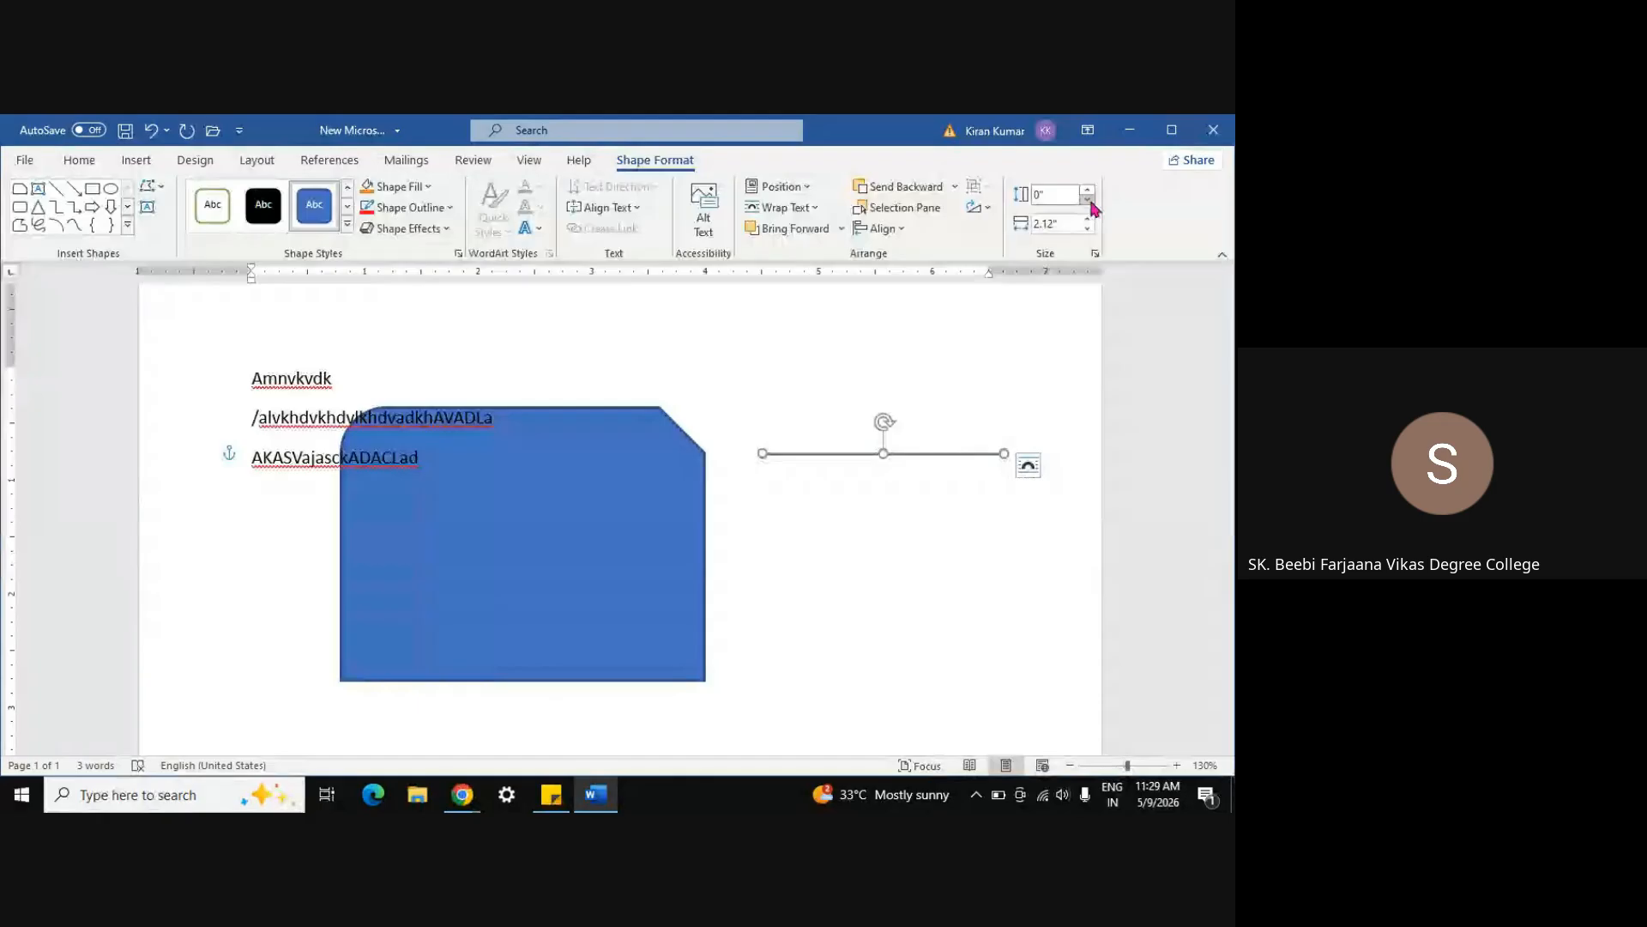
pyautogui.moveTo(1090, 195); pyautogui.dragTo(1090, 196)
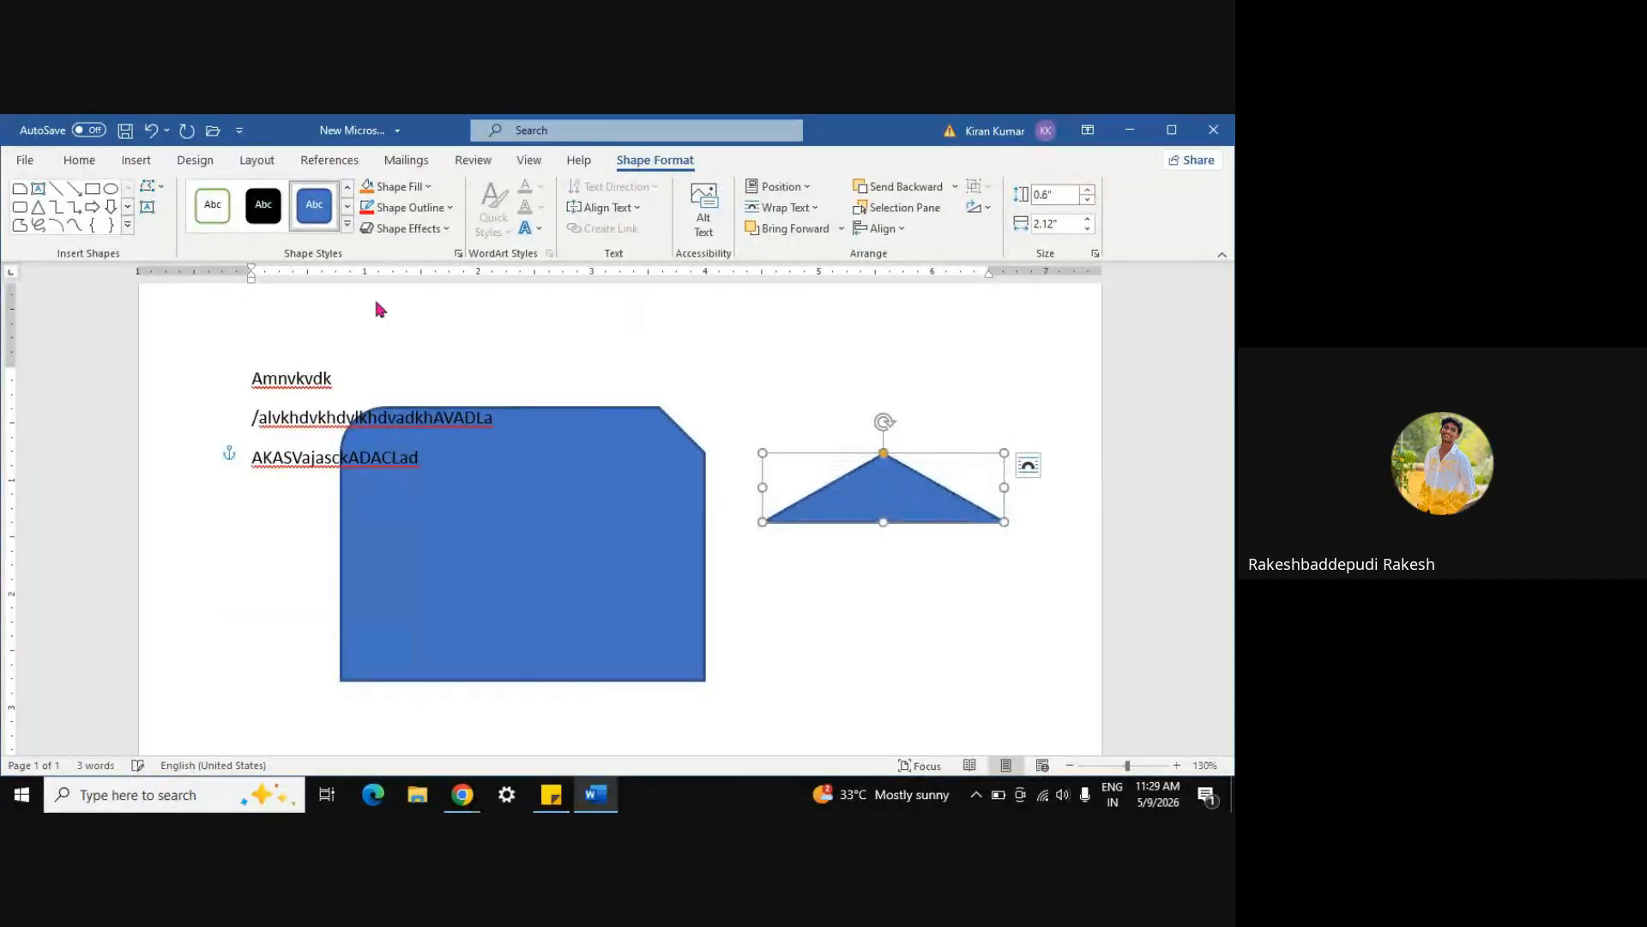
# Insert the stock icon of a speech bubble with three dots into the document
pyautogui.click(135, 159)
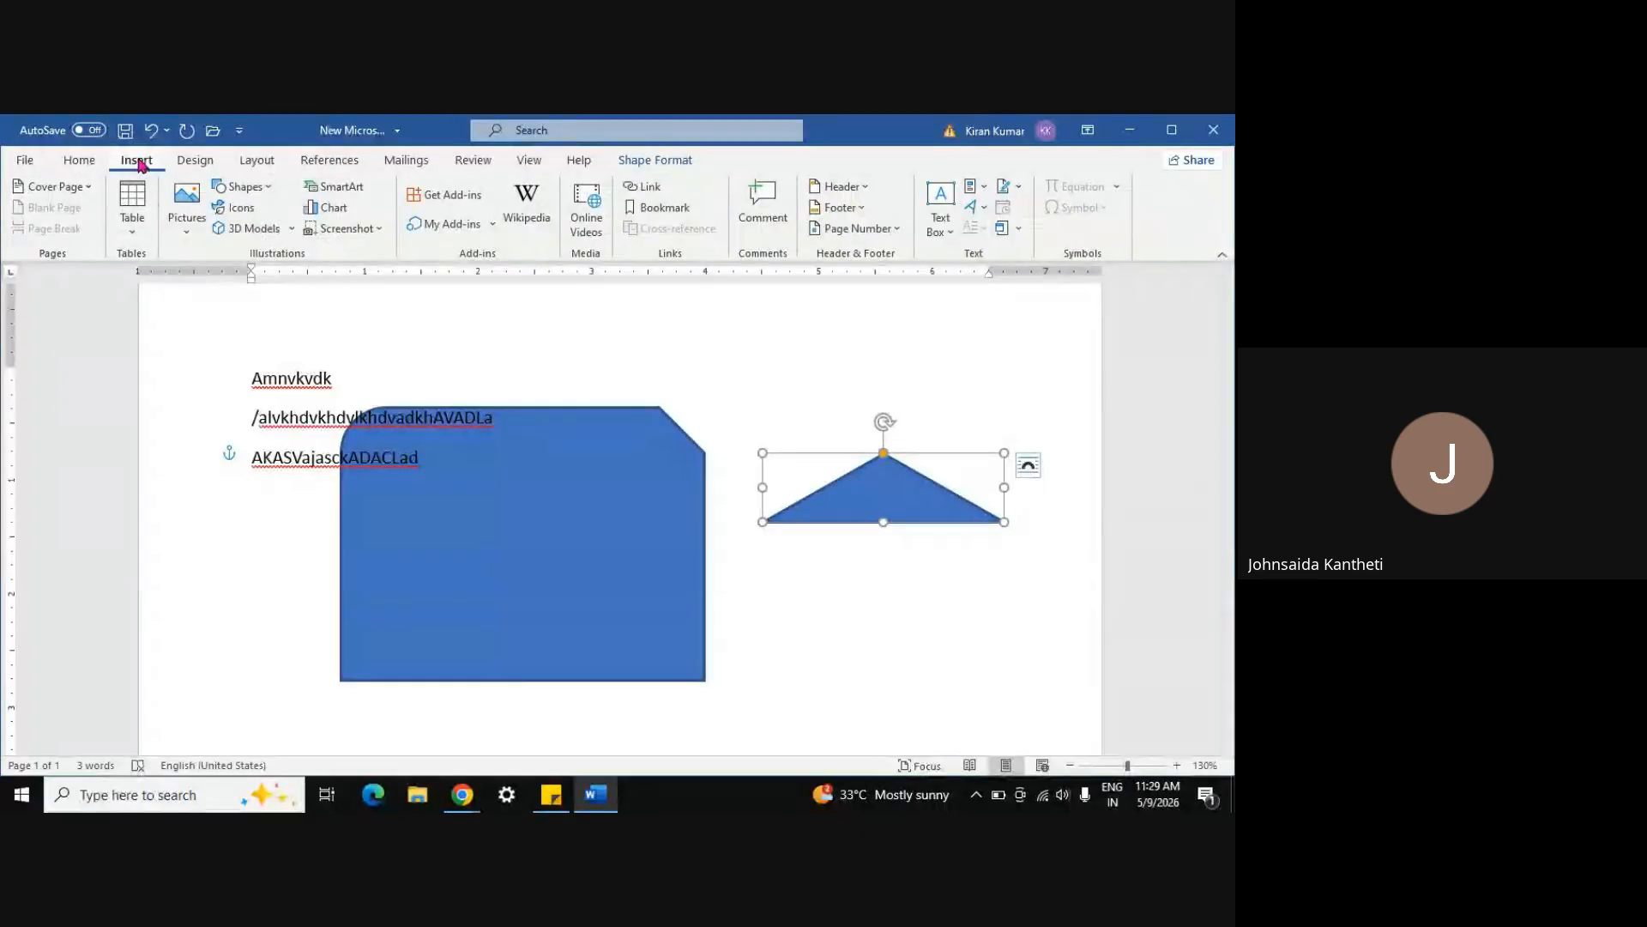
pyautogui.click(231, 209)
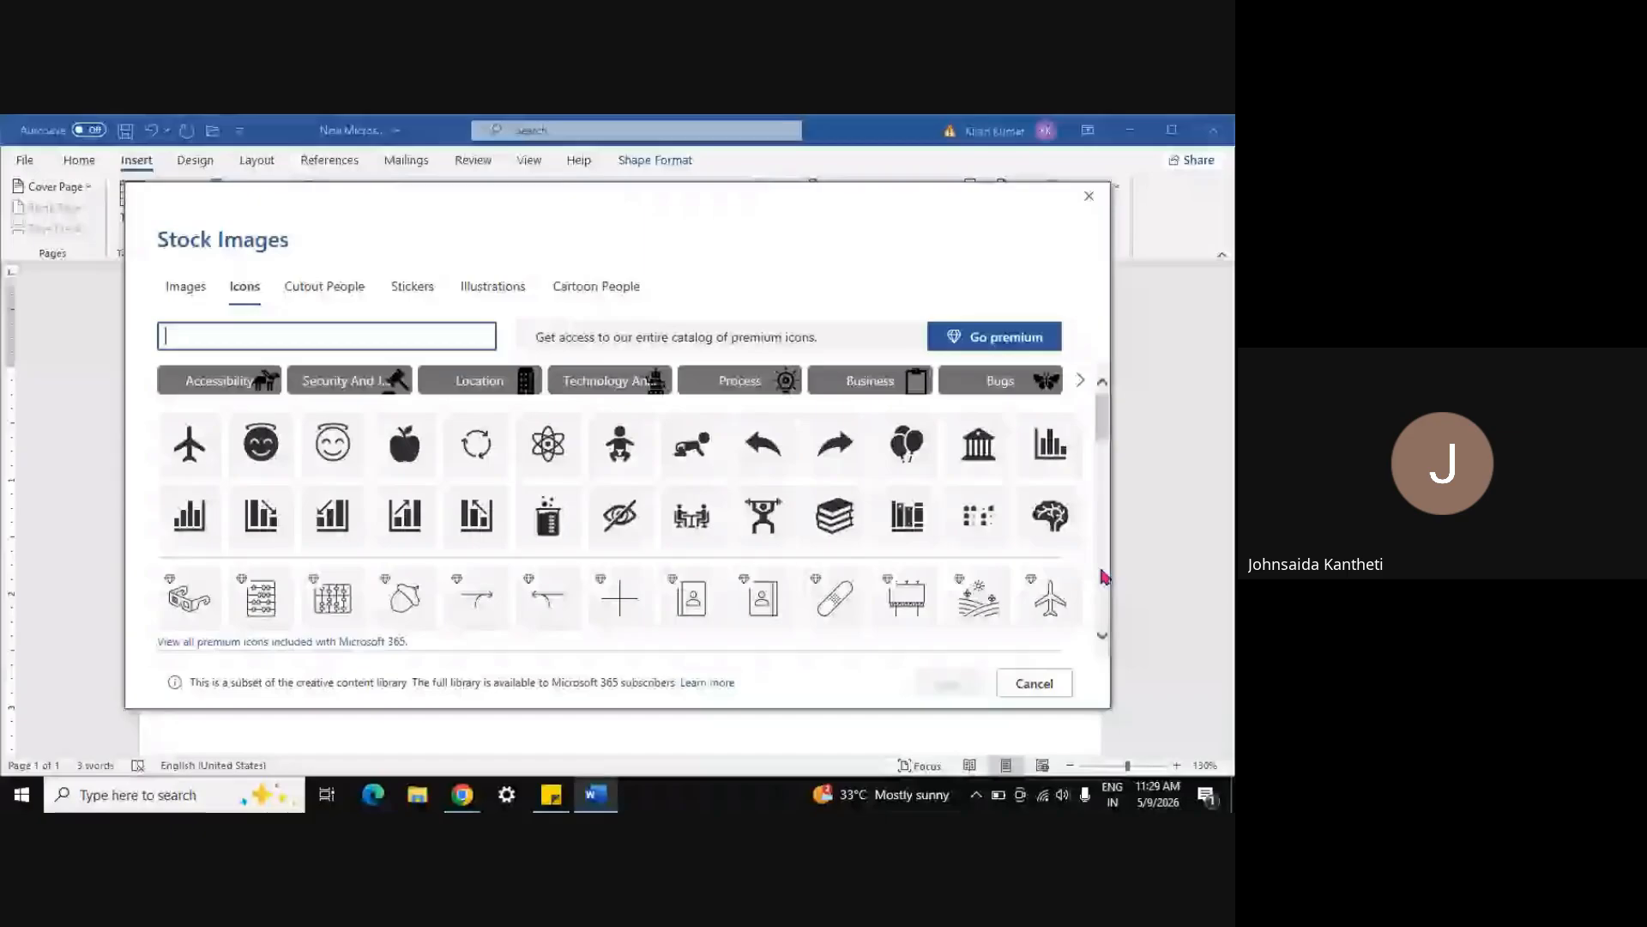
pyautogui.click(1108, 479)
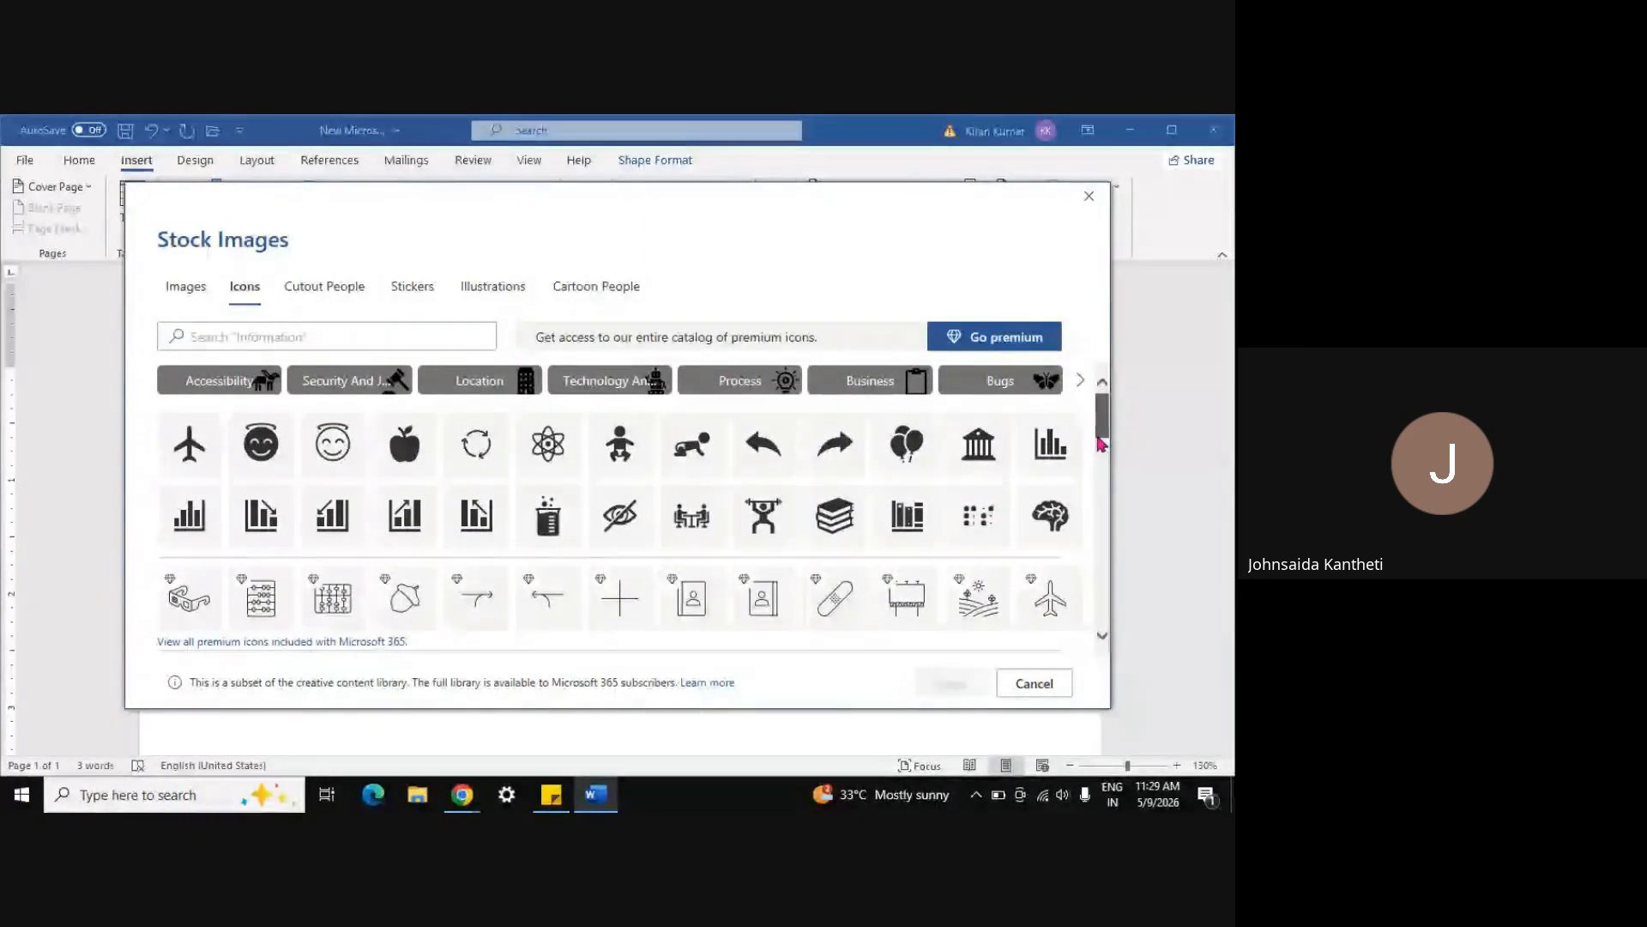
pyautogui.click(1106, 481)
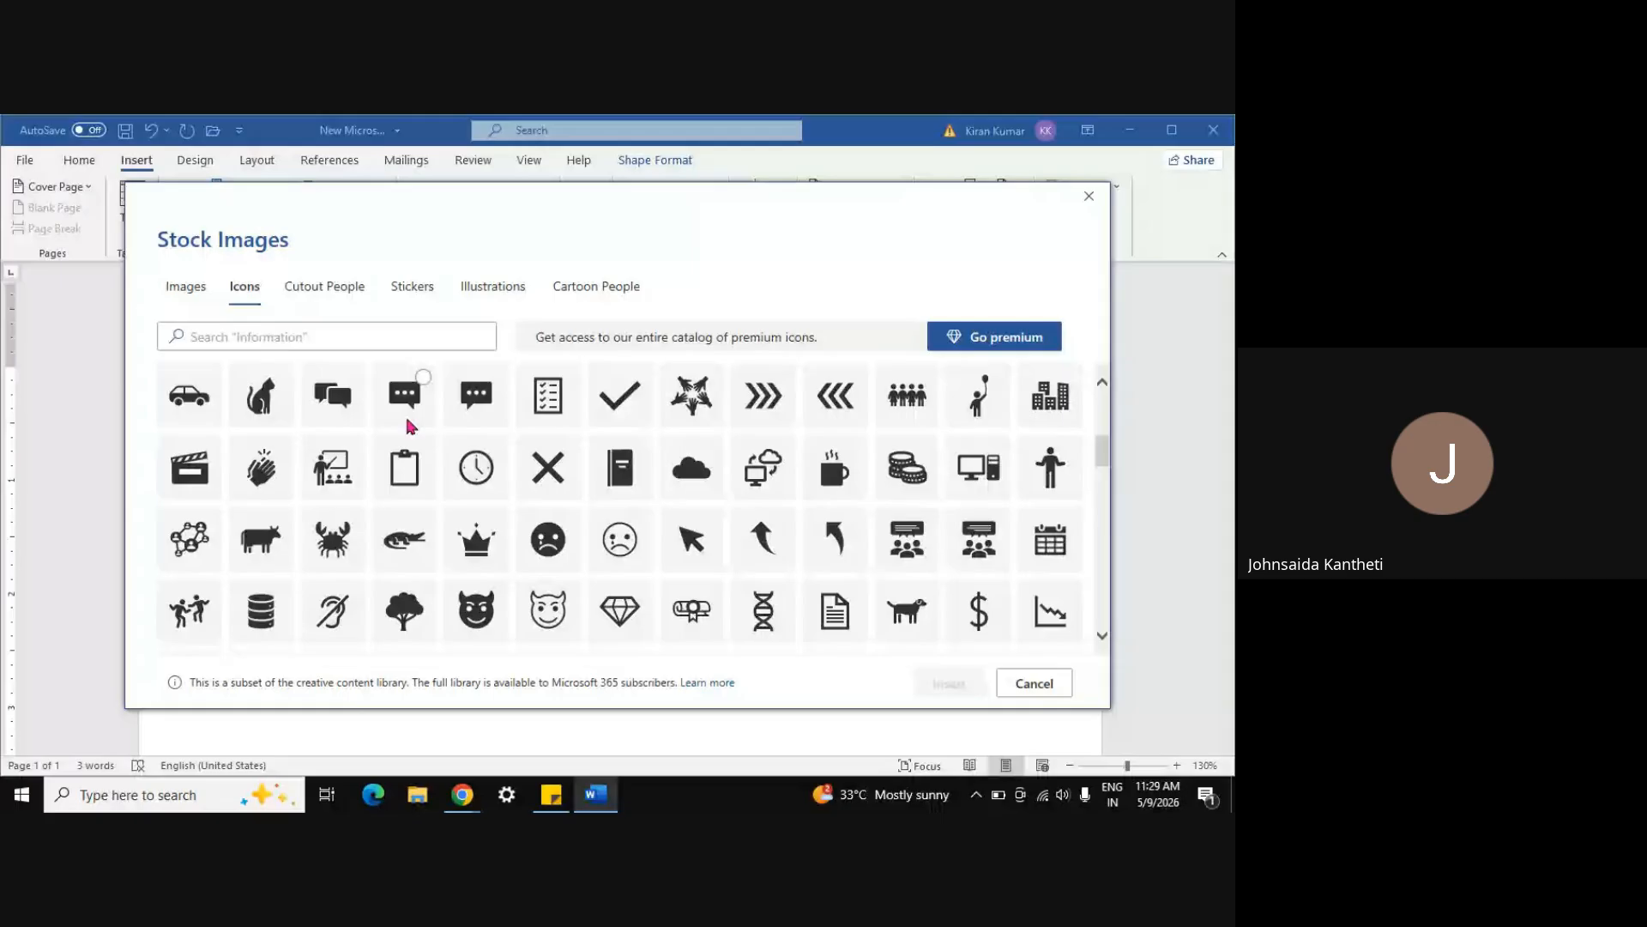
pyautogui.click(424, 382)
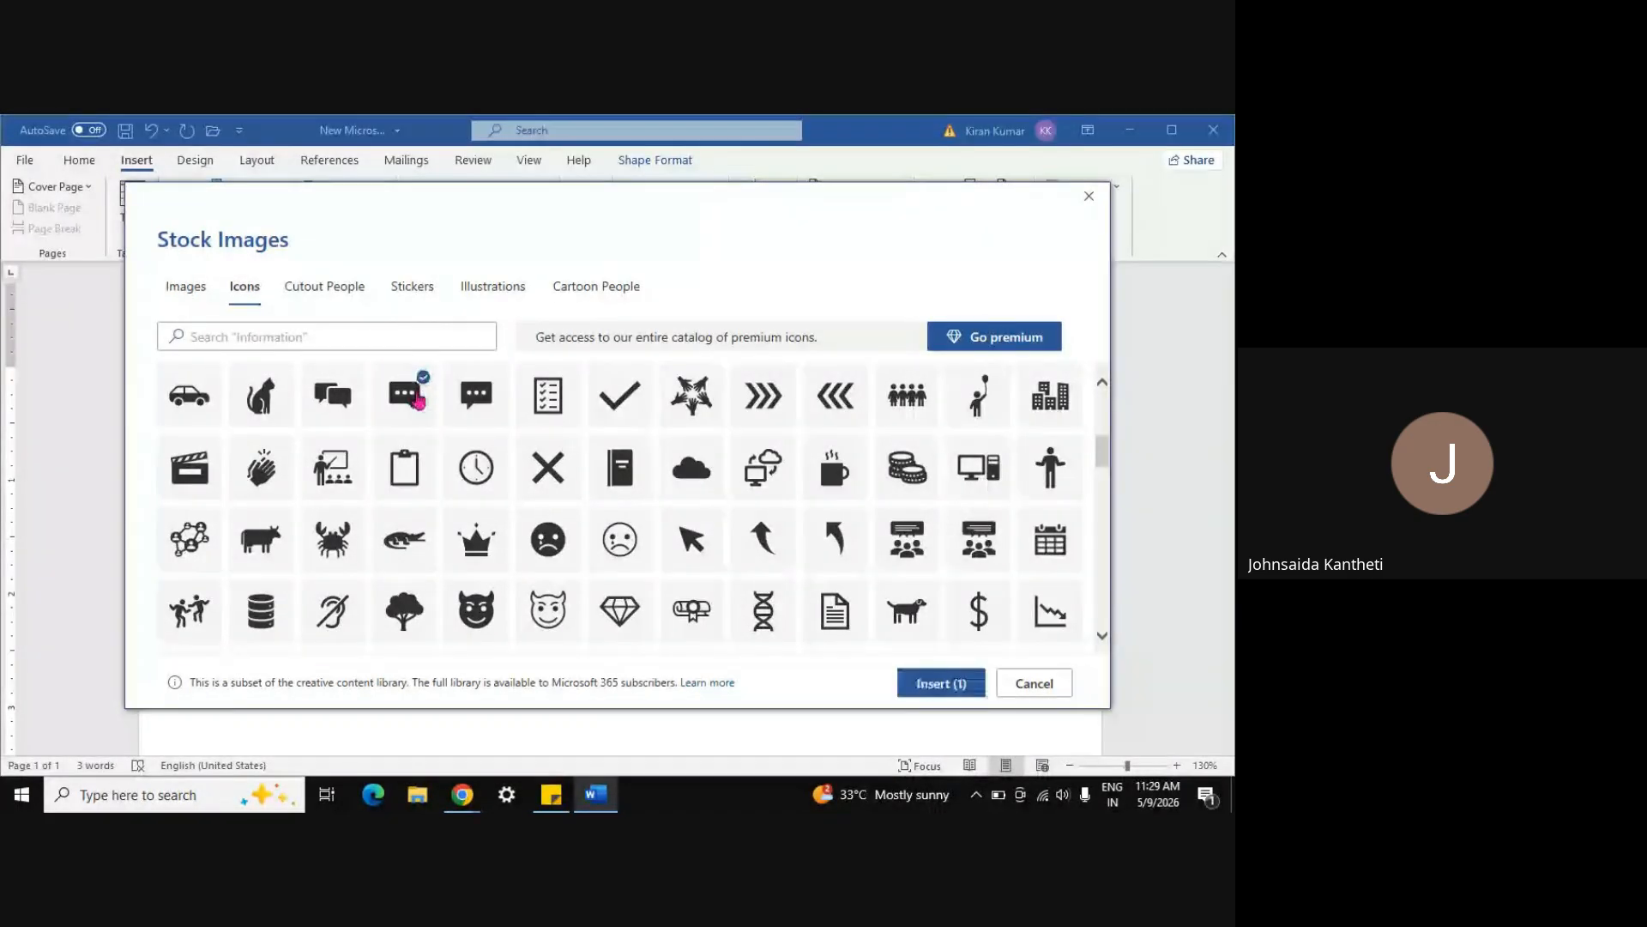
pyautogui.click(940, 685)
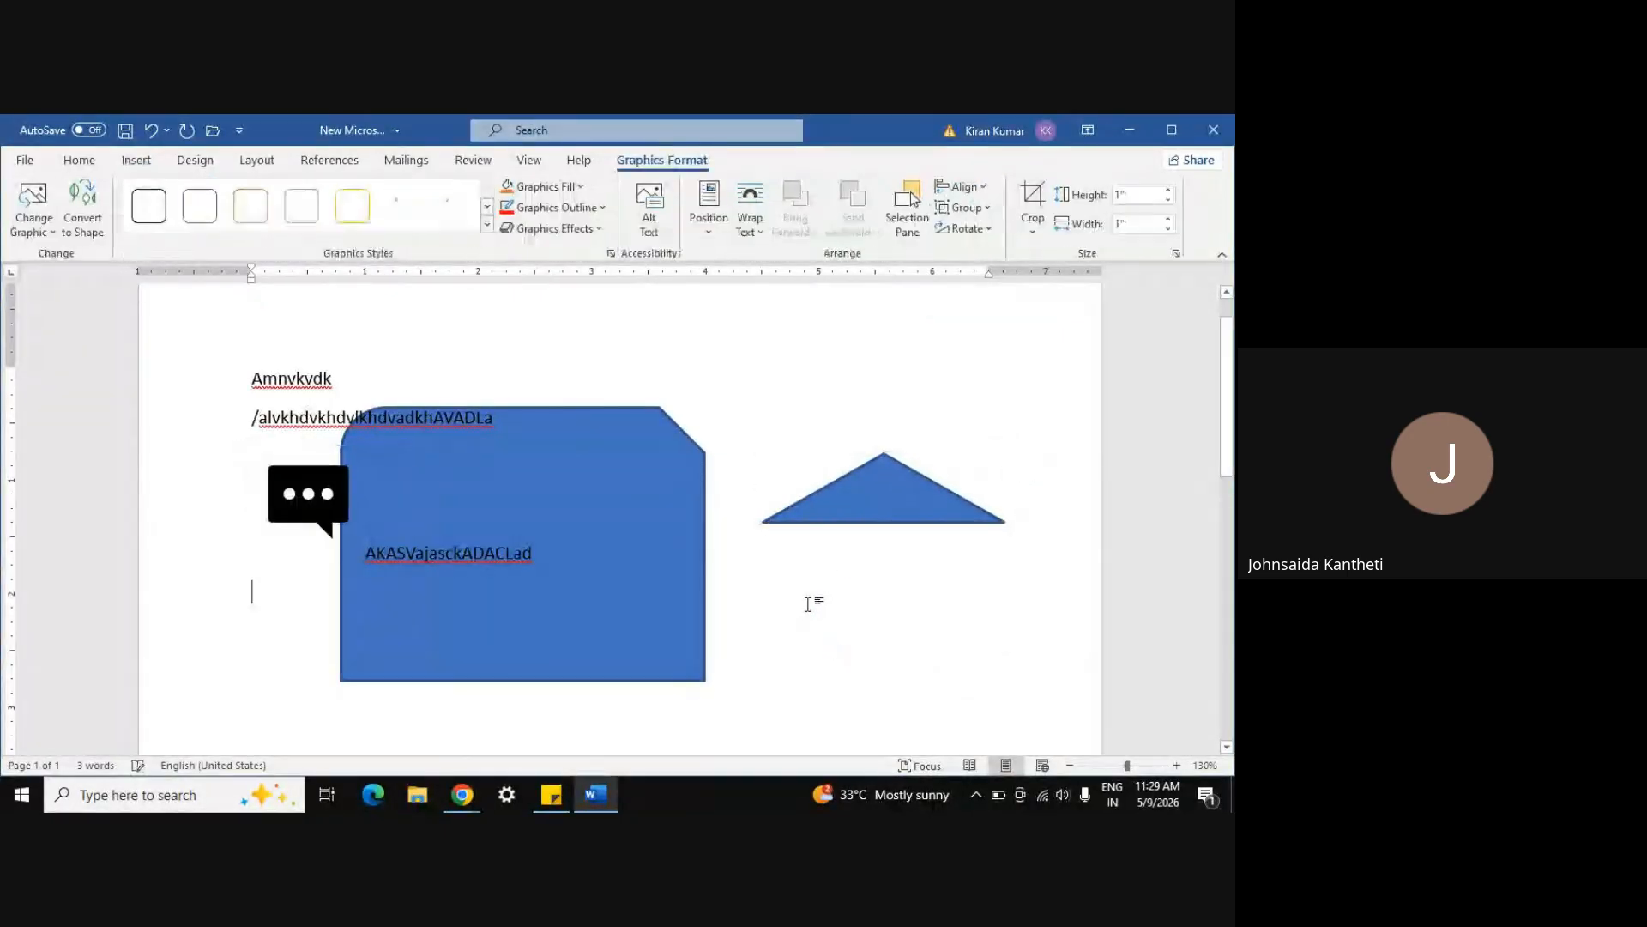
# Apply the light blue outlined graphic style to the speech bubble icon and rotate it left 90°
pyautogui.click(324, 489)
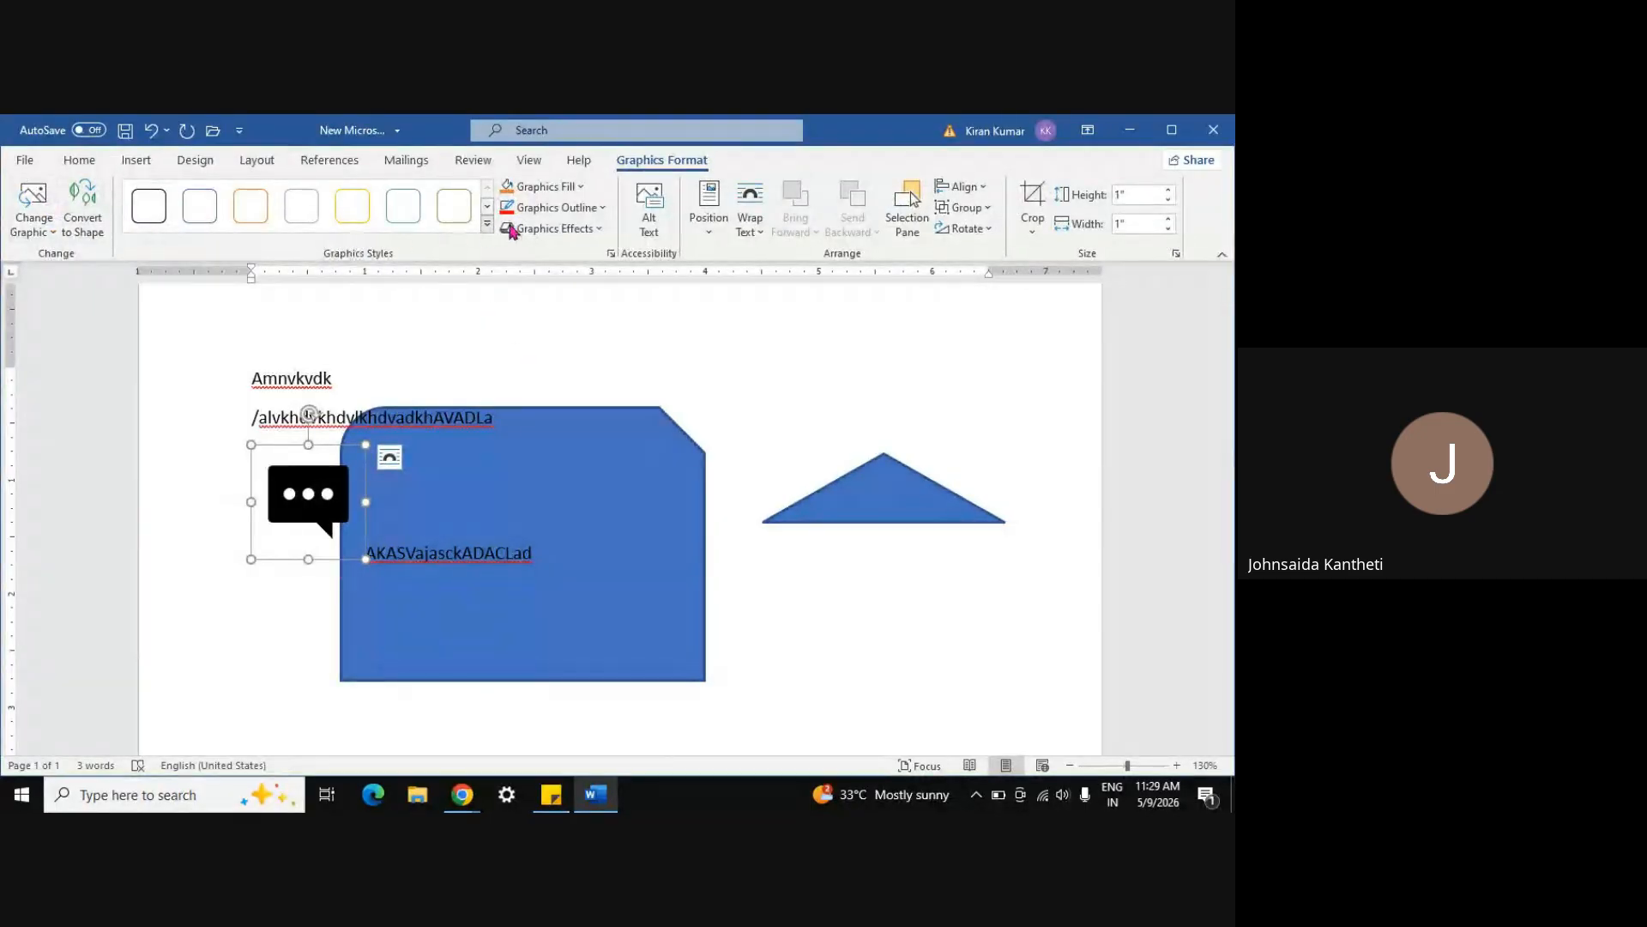
pyautogui.click(420, 208)
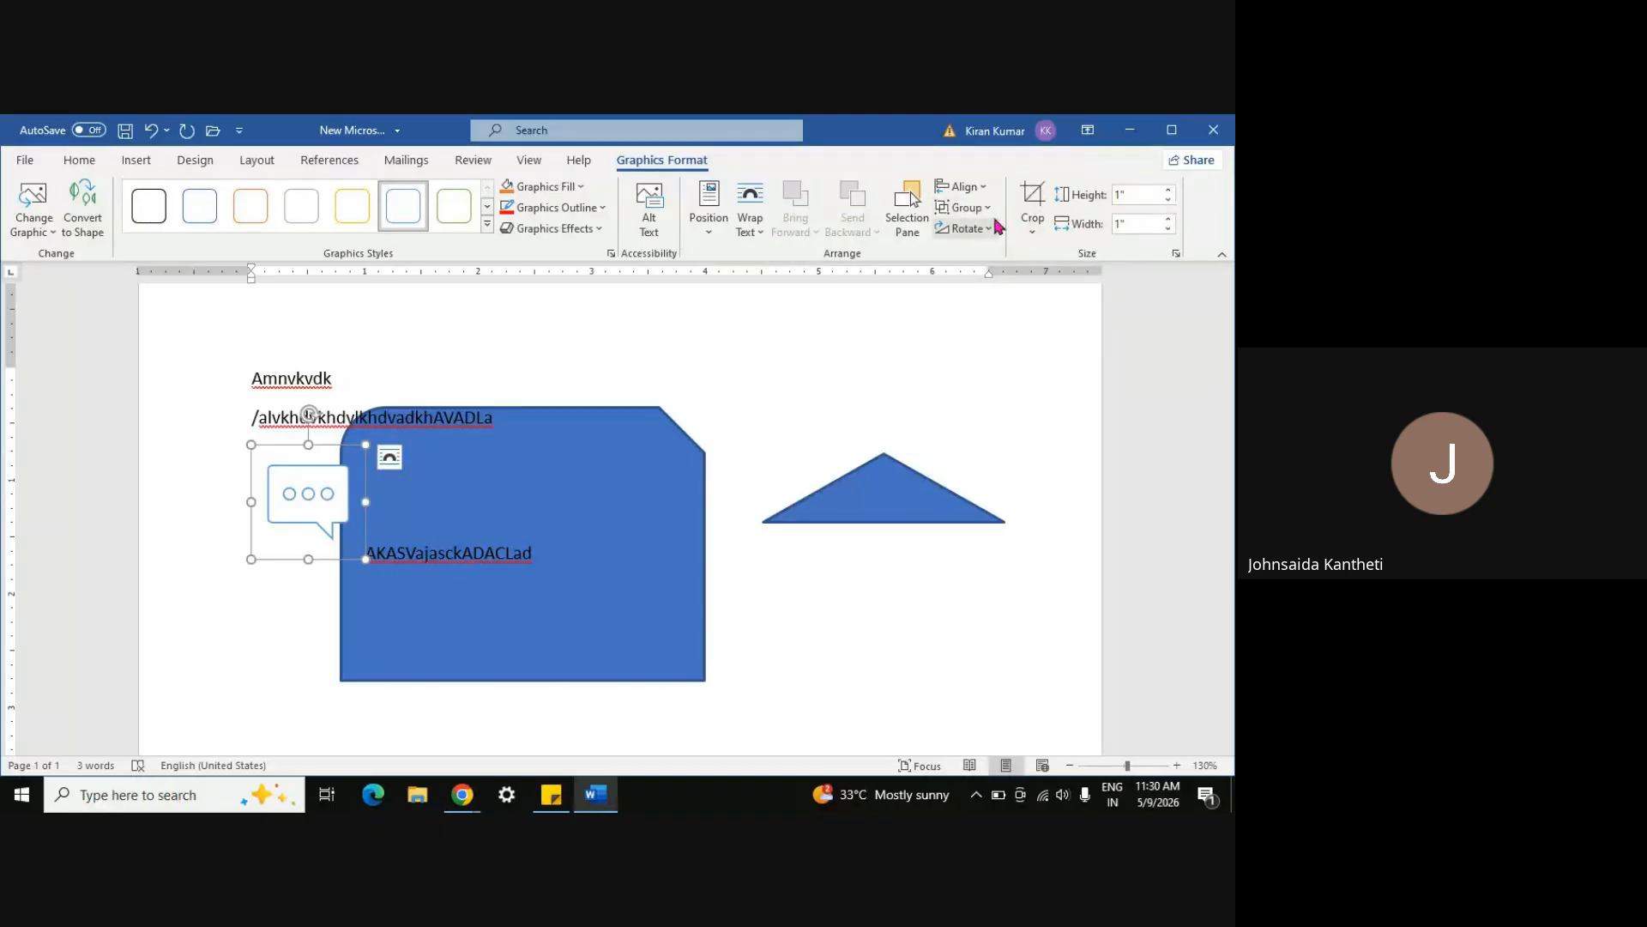
pyautogui.click(981, 229)
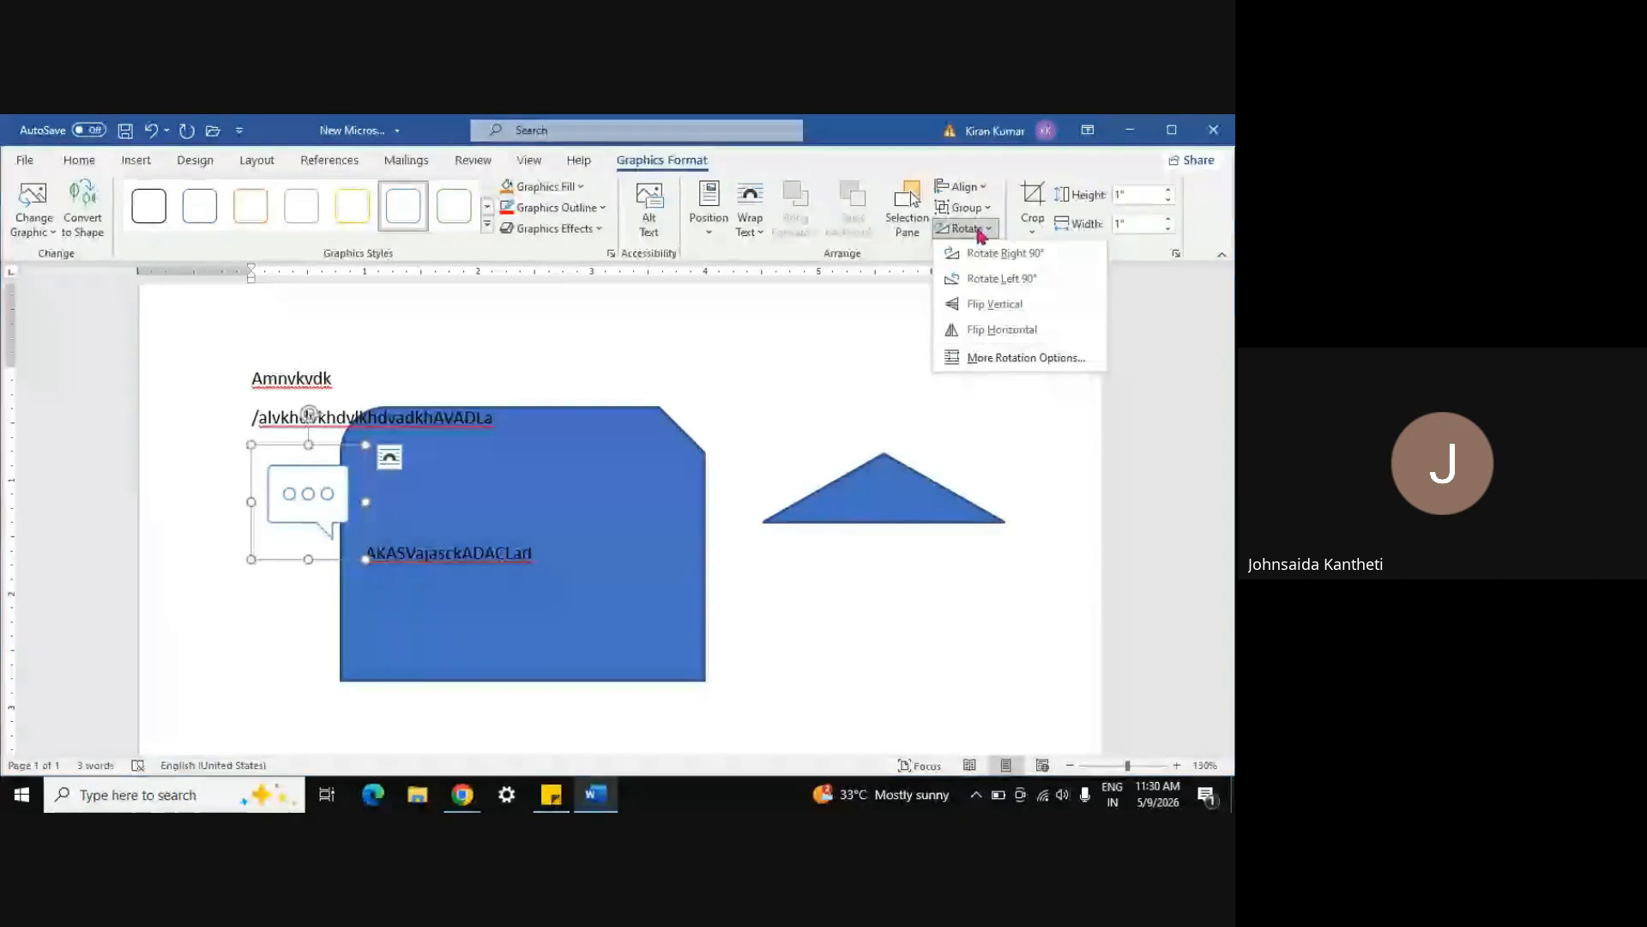
pyautogui.click(1002, 283)
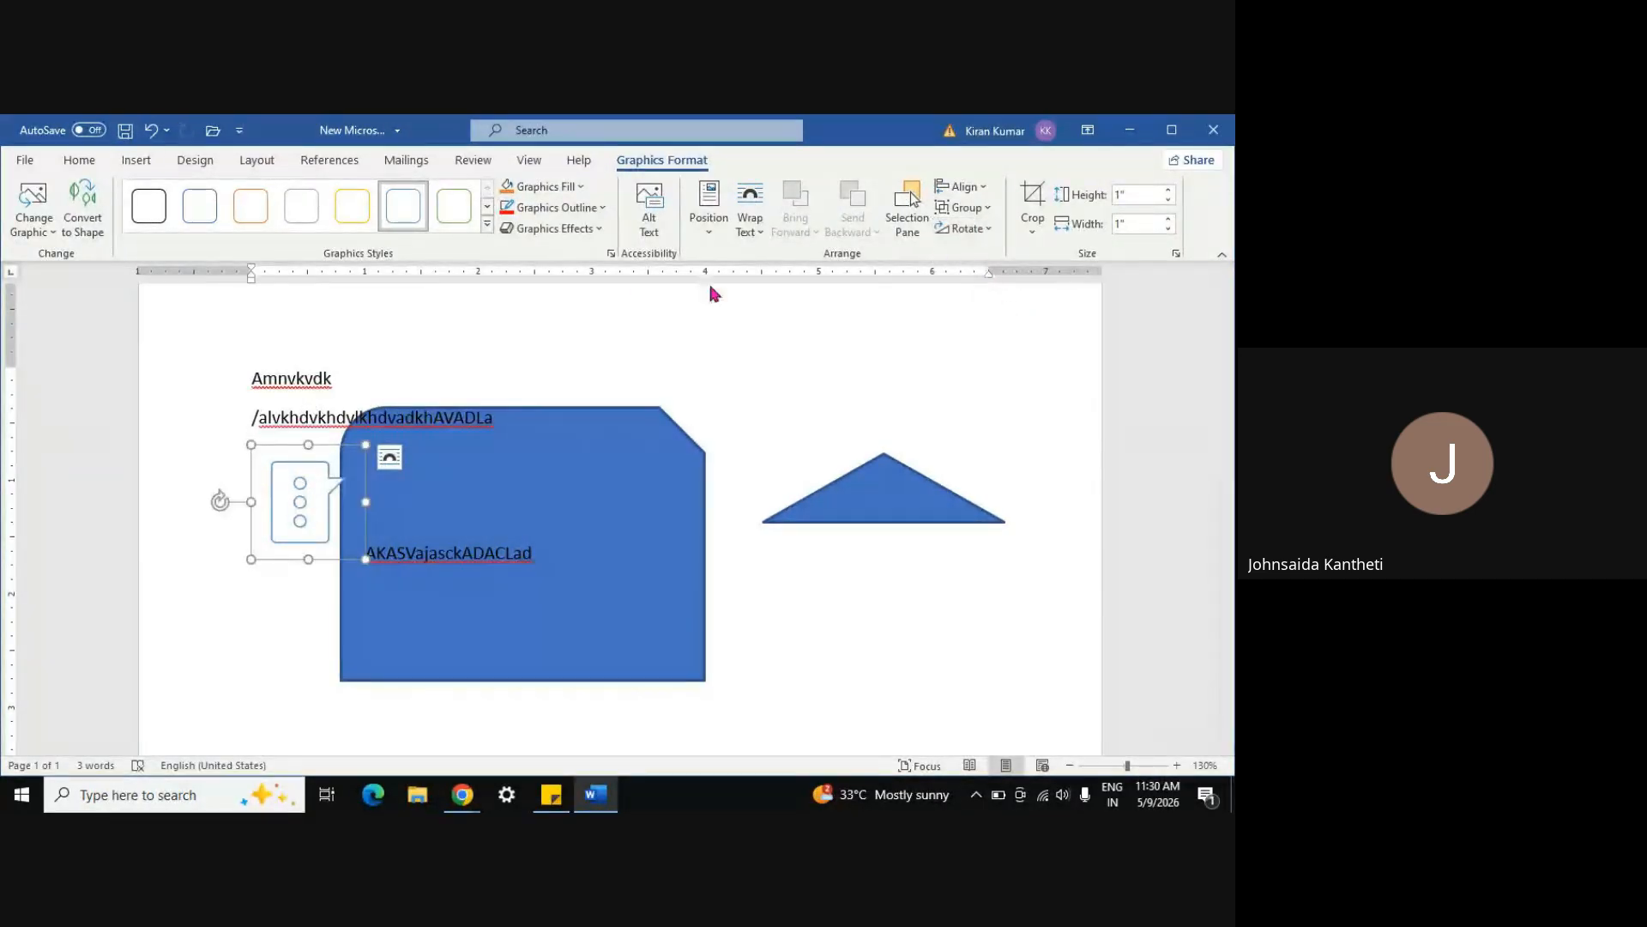
pyautogui.click(141, 165)
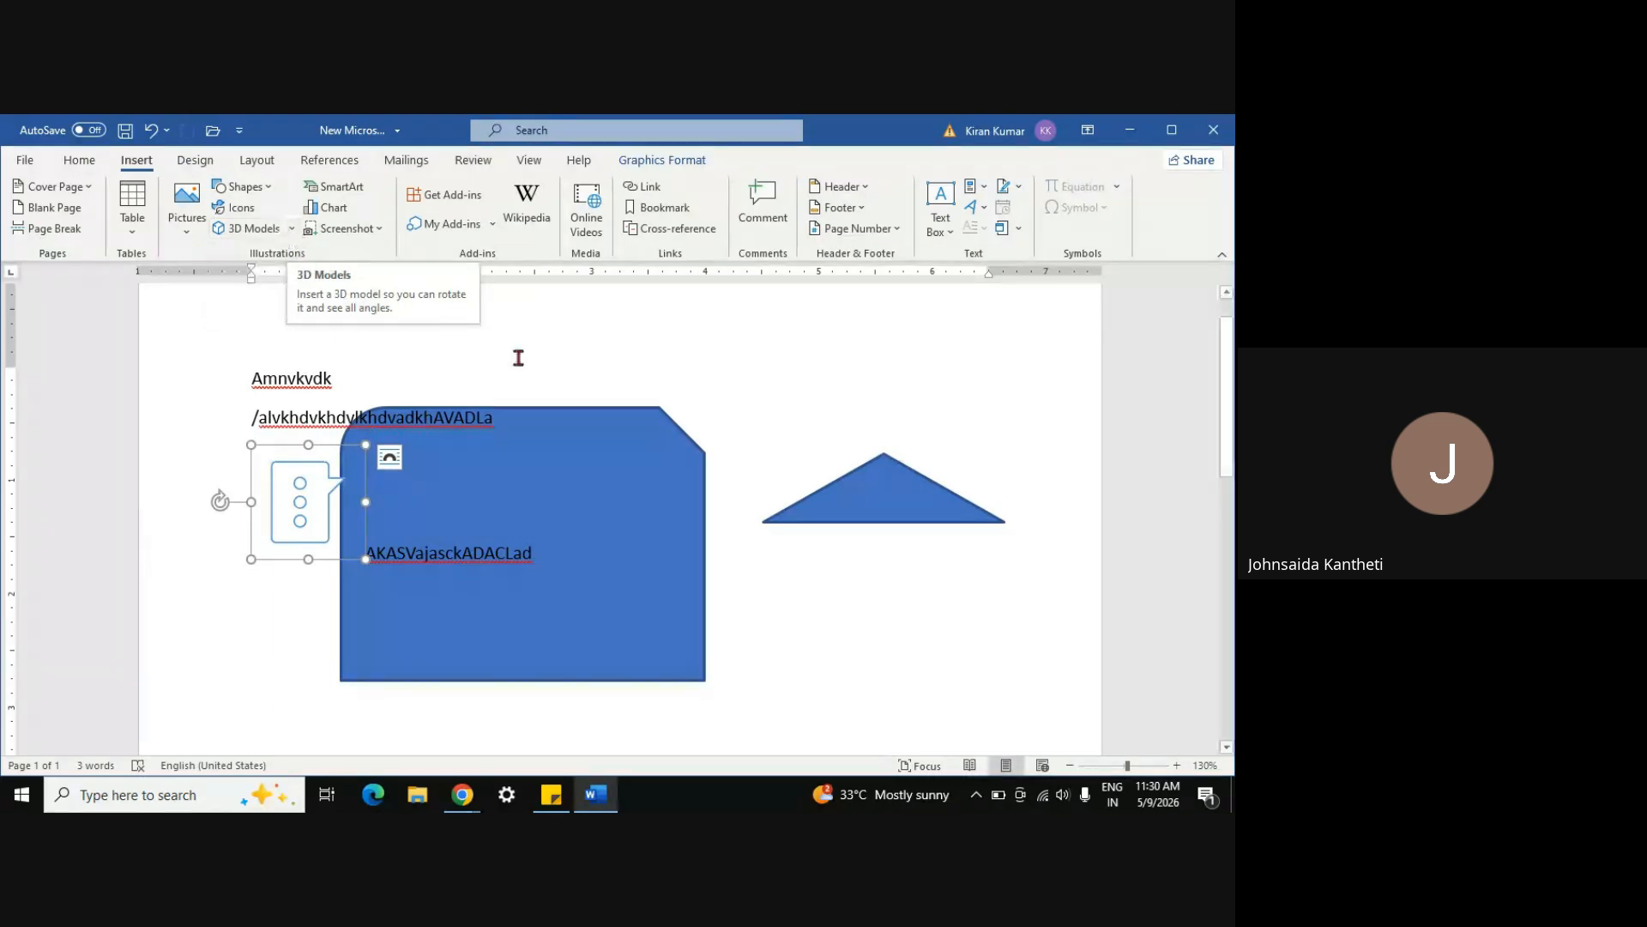
pyautogui.click(548, 359)
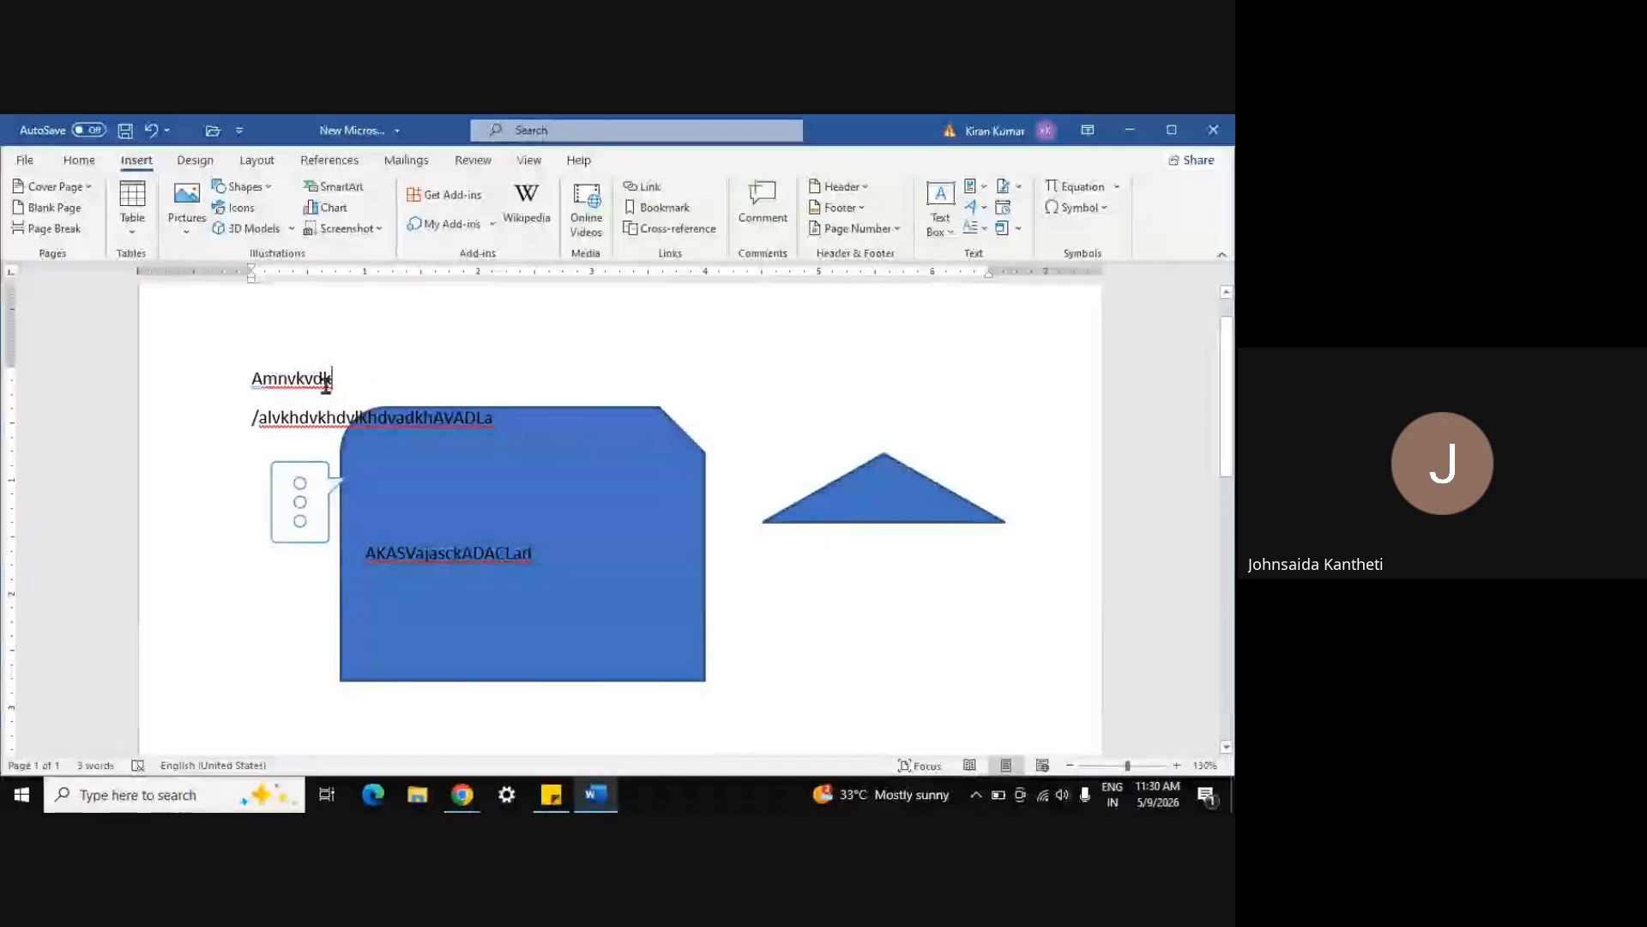
pyautogui.click(359, 191)
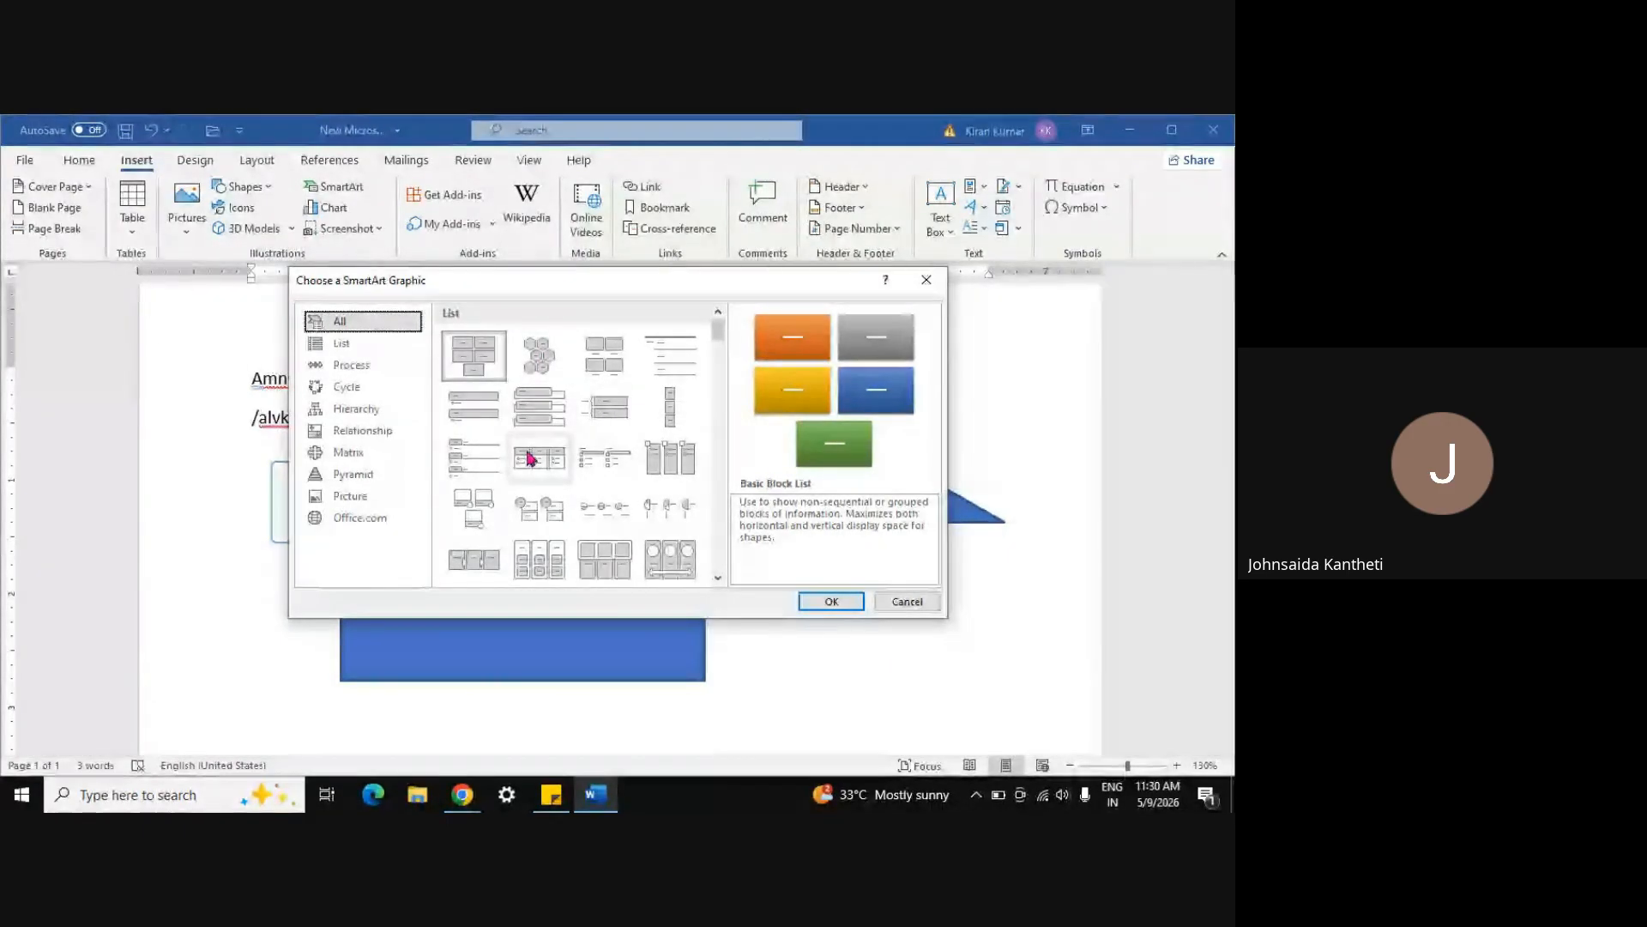
pyautogui.click(937, 770)
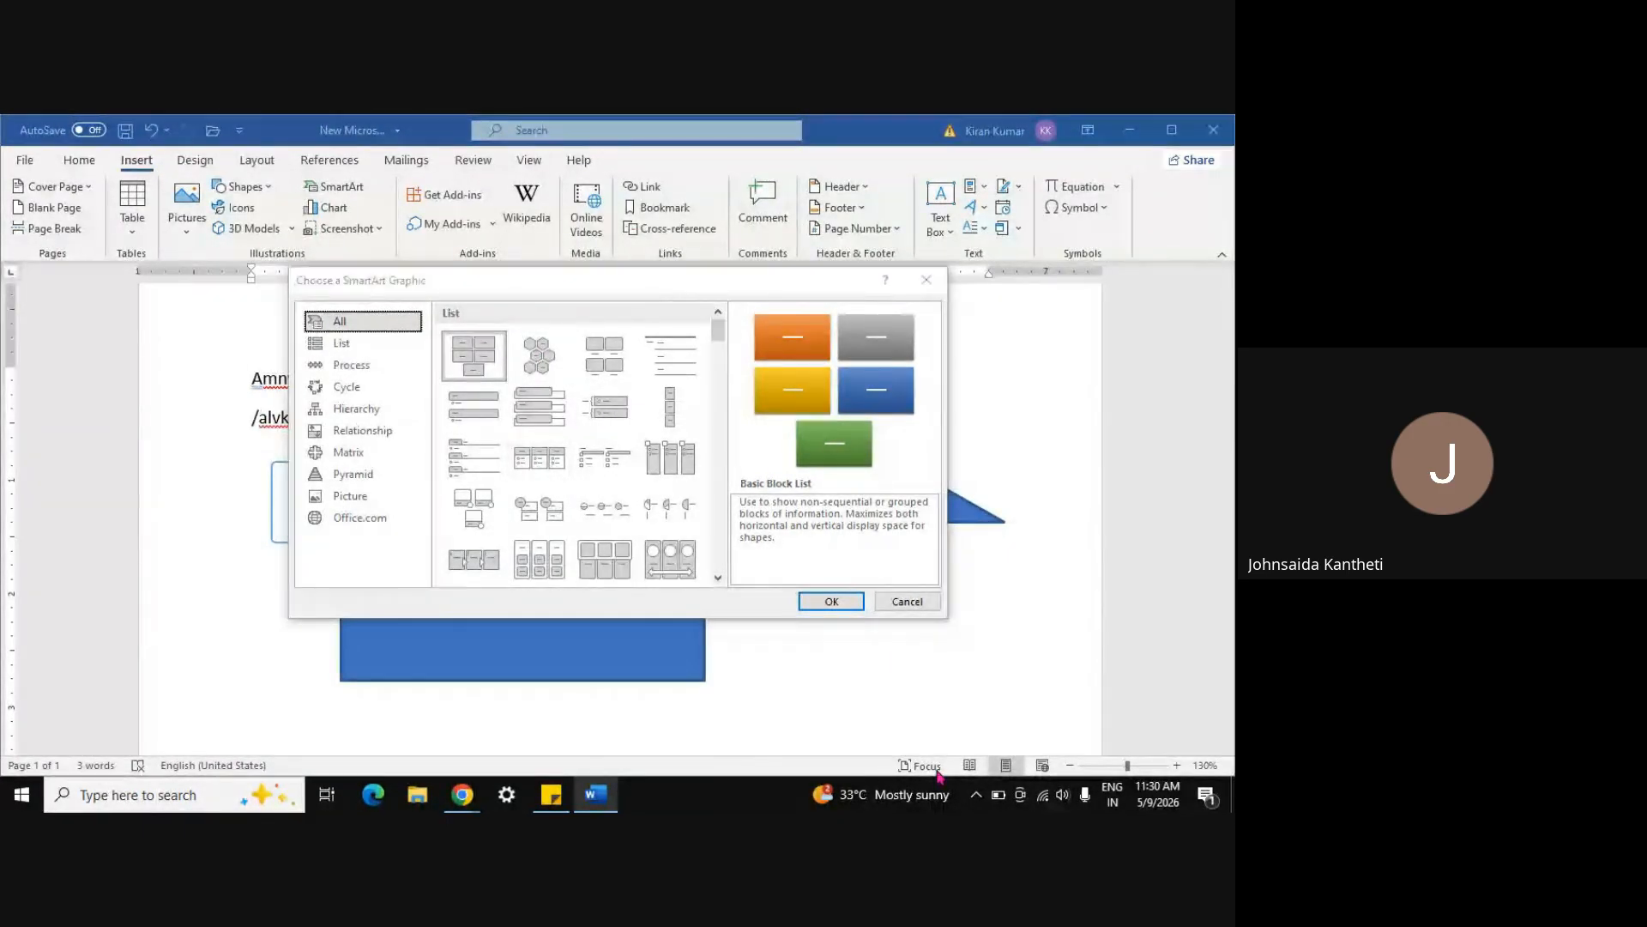
pyautogui.click(927, 280)
# Clear all content from the document and insert a Basic Cycle SmartArt graphic
pyautogui.hotkey('ctrl', 'a')
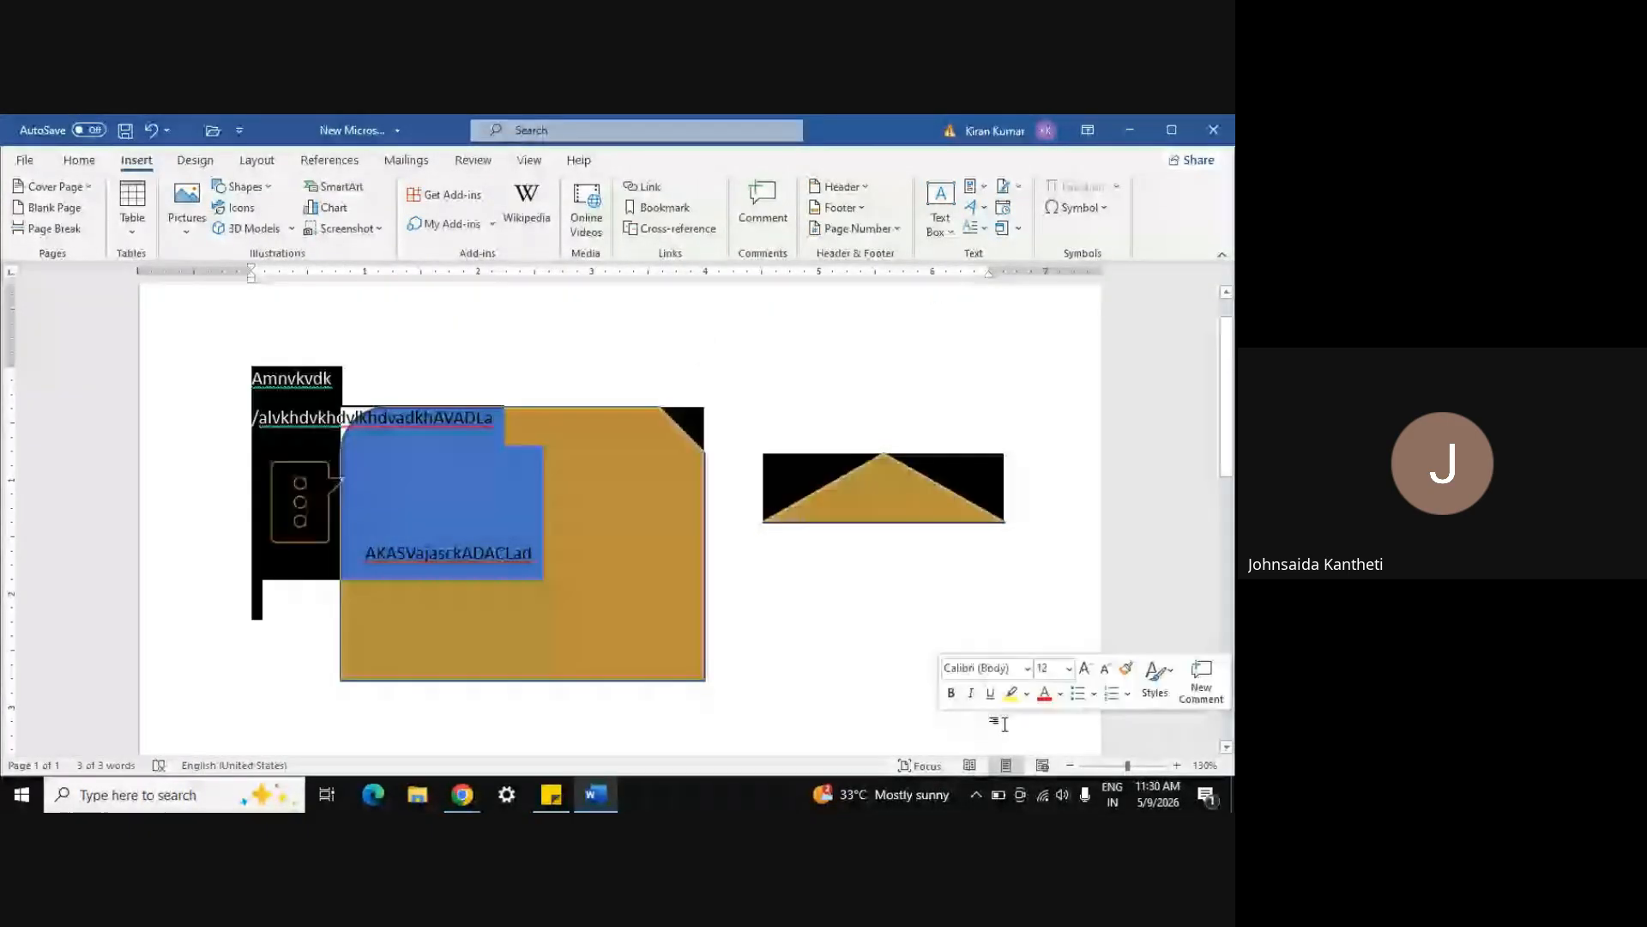
pyautogui.press('Delete')
pyautogui.click(318, 190)
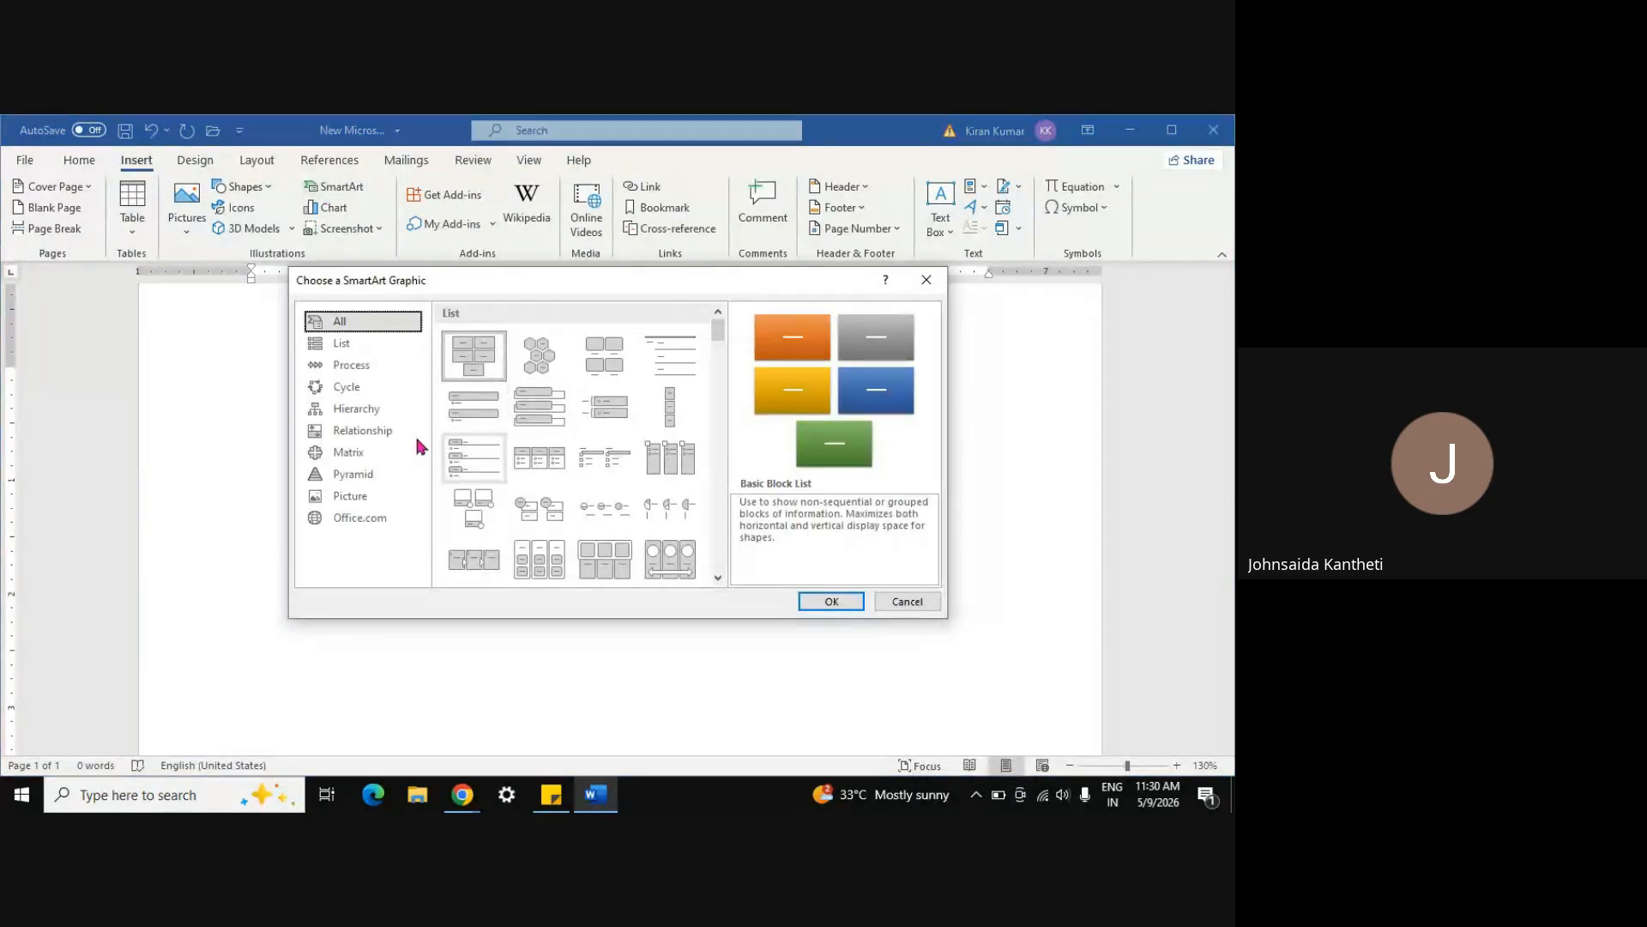
pyautogui.click(343, 345)
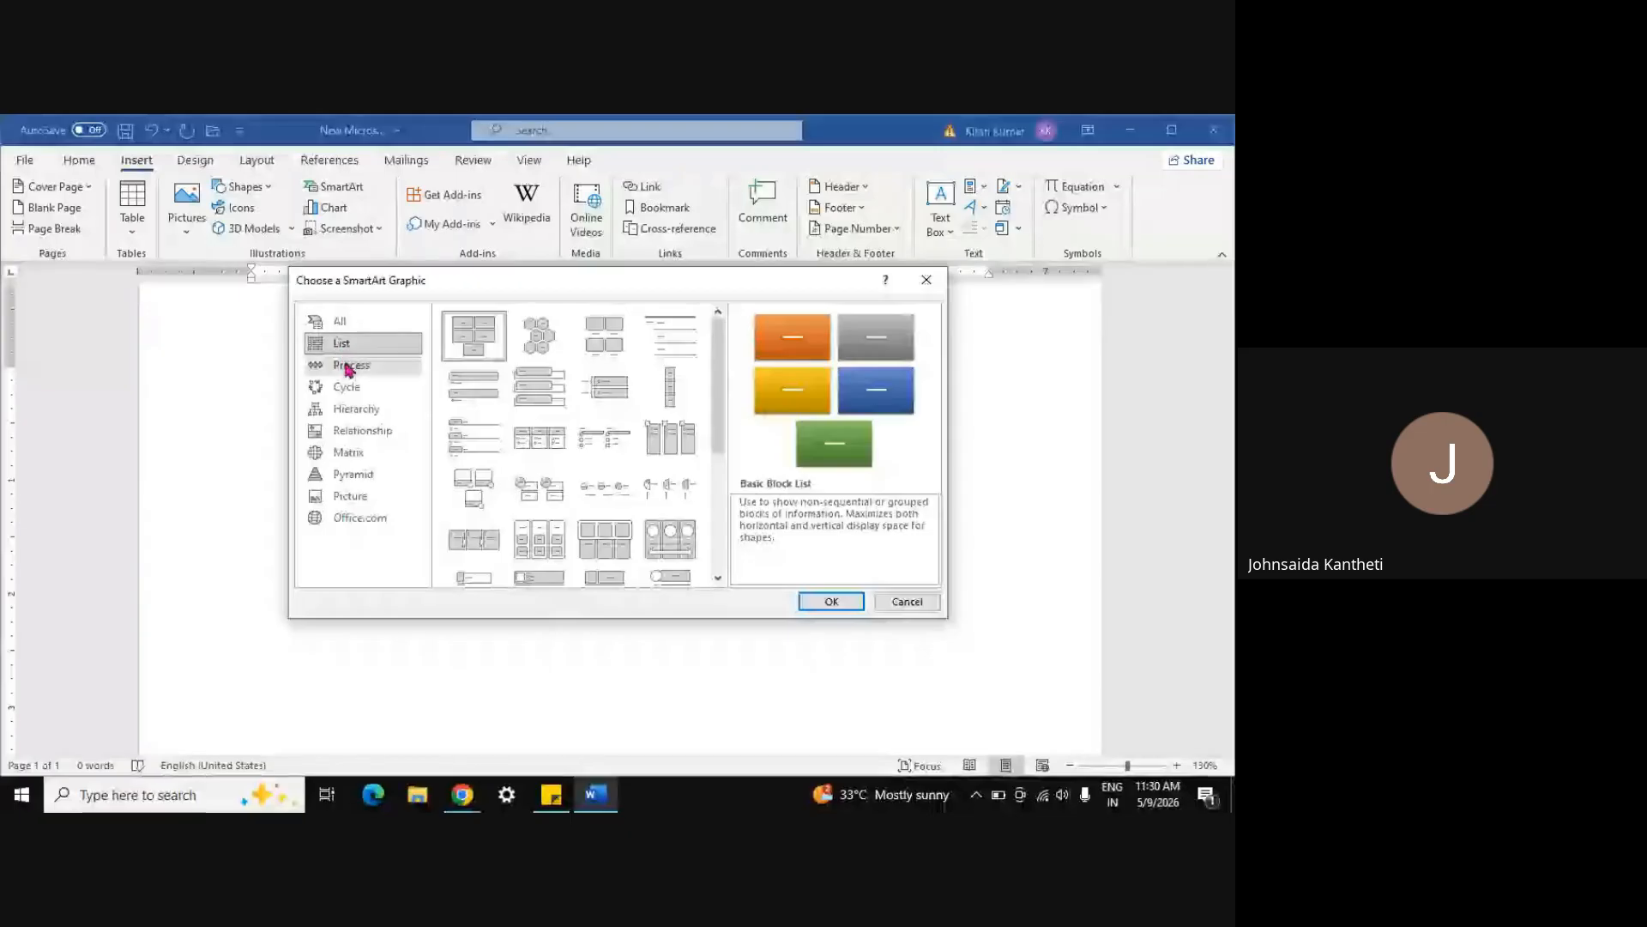
pyautogui.click(346, 365)
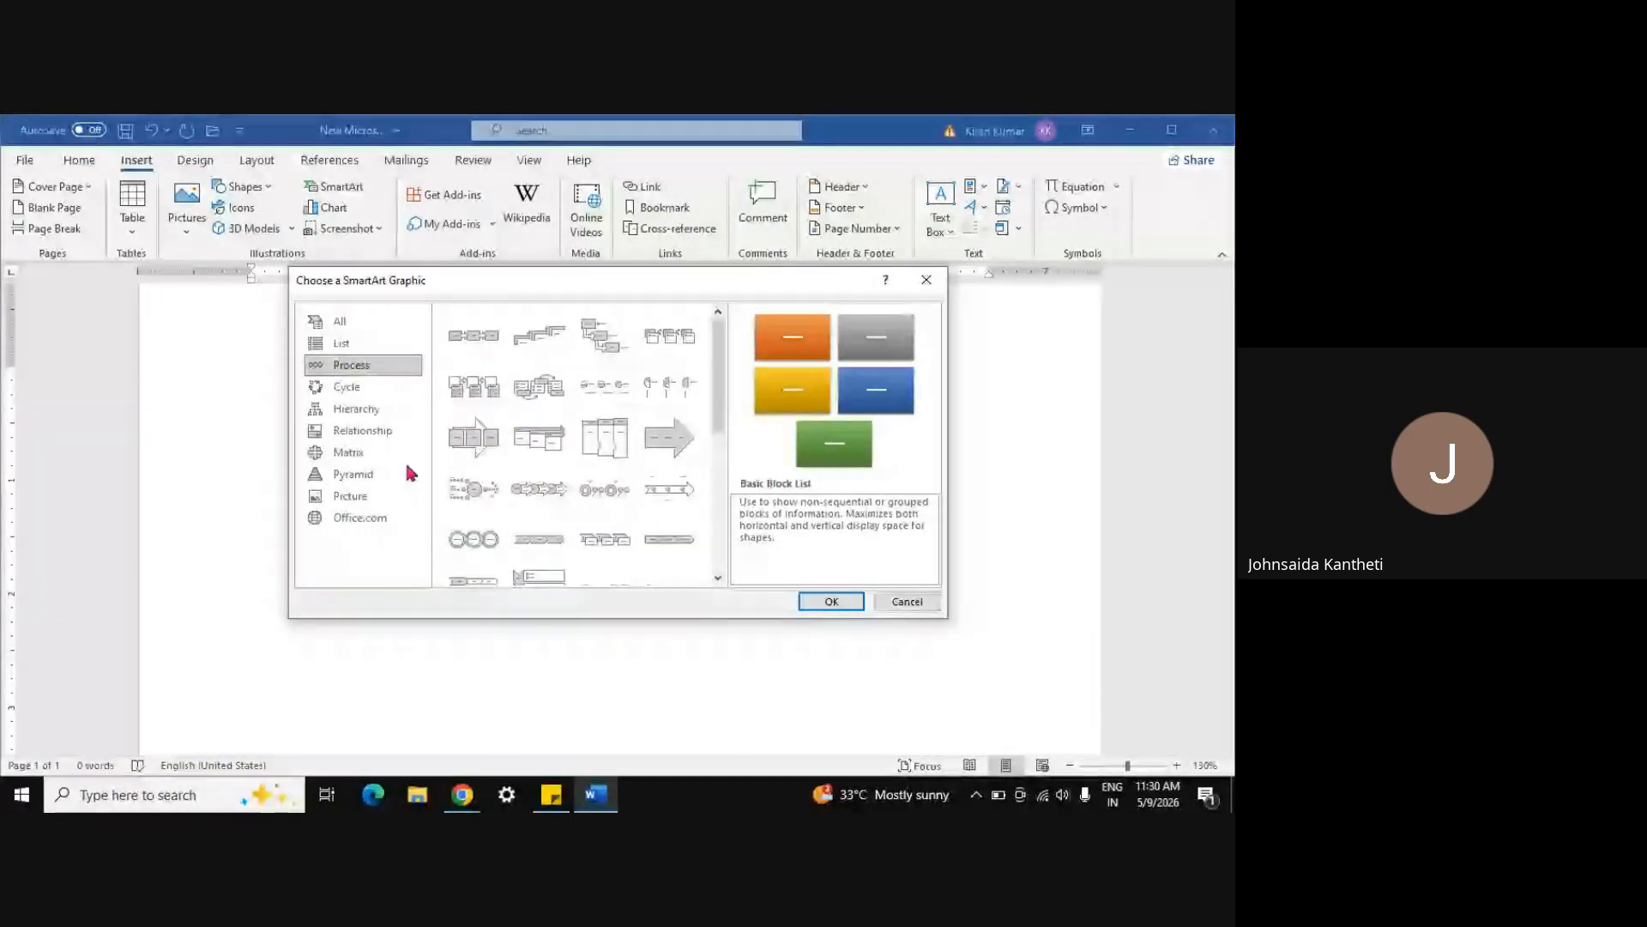
pyautogui.click(346, 387)
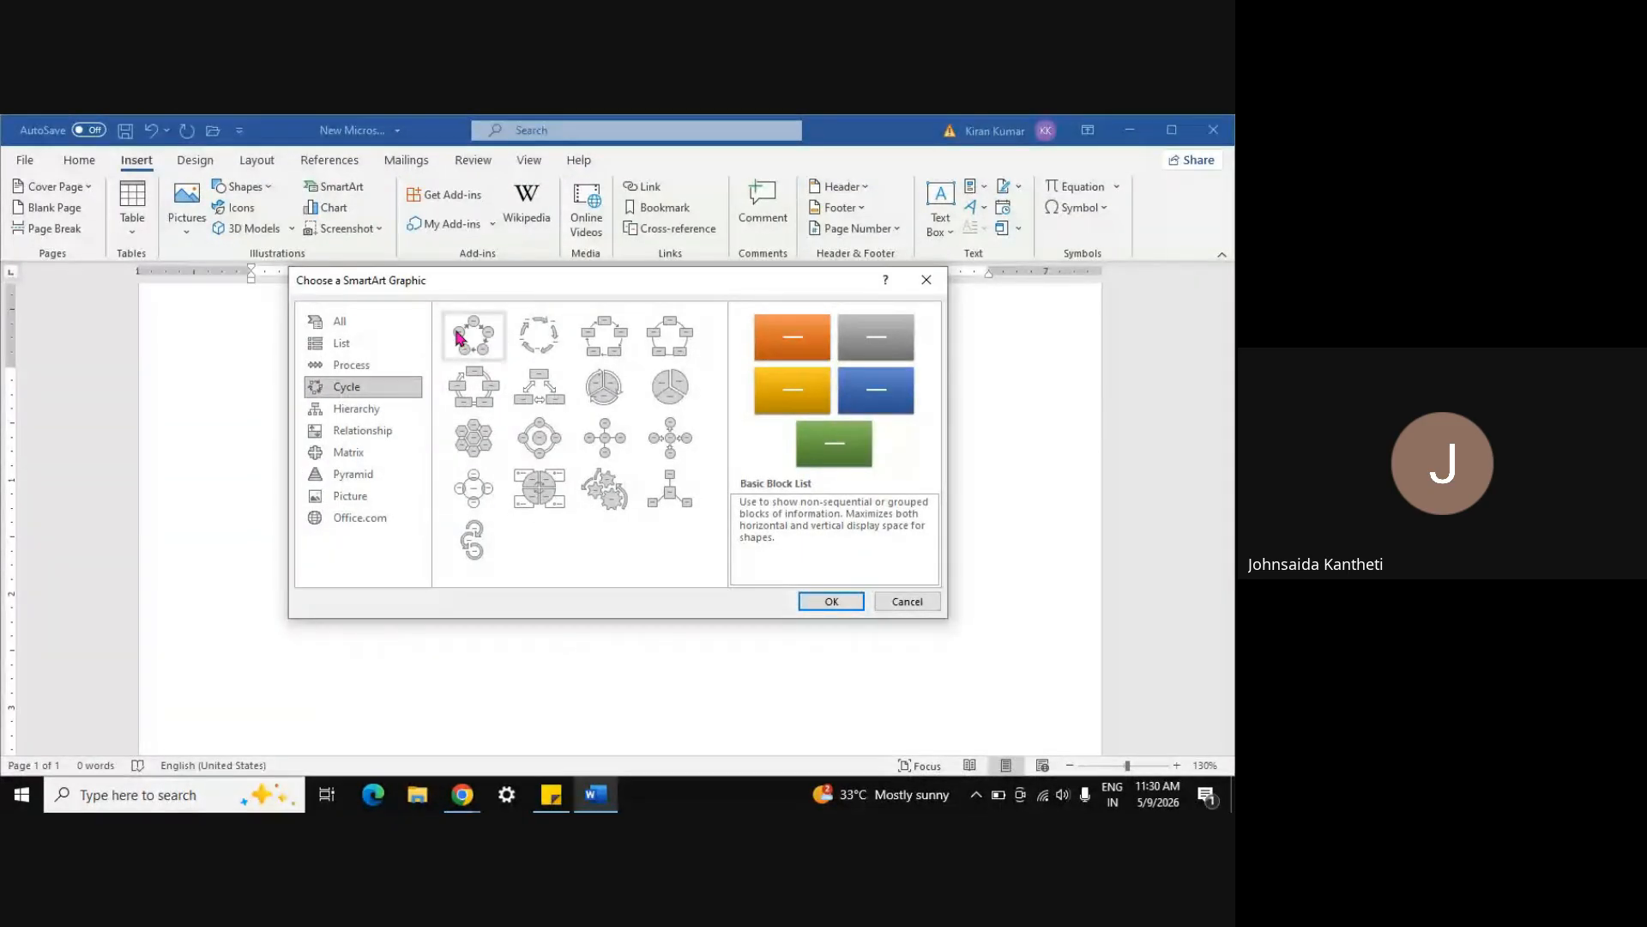
pyautogui.click(481, 348)
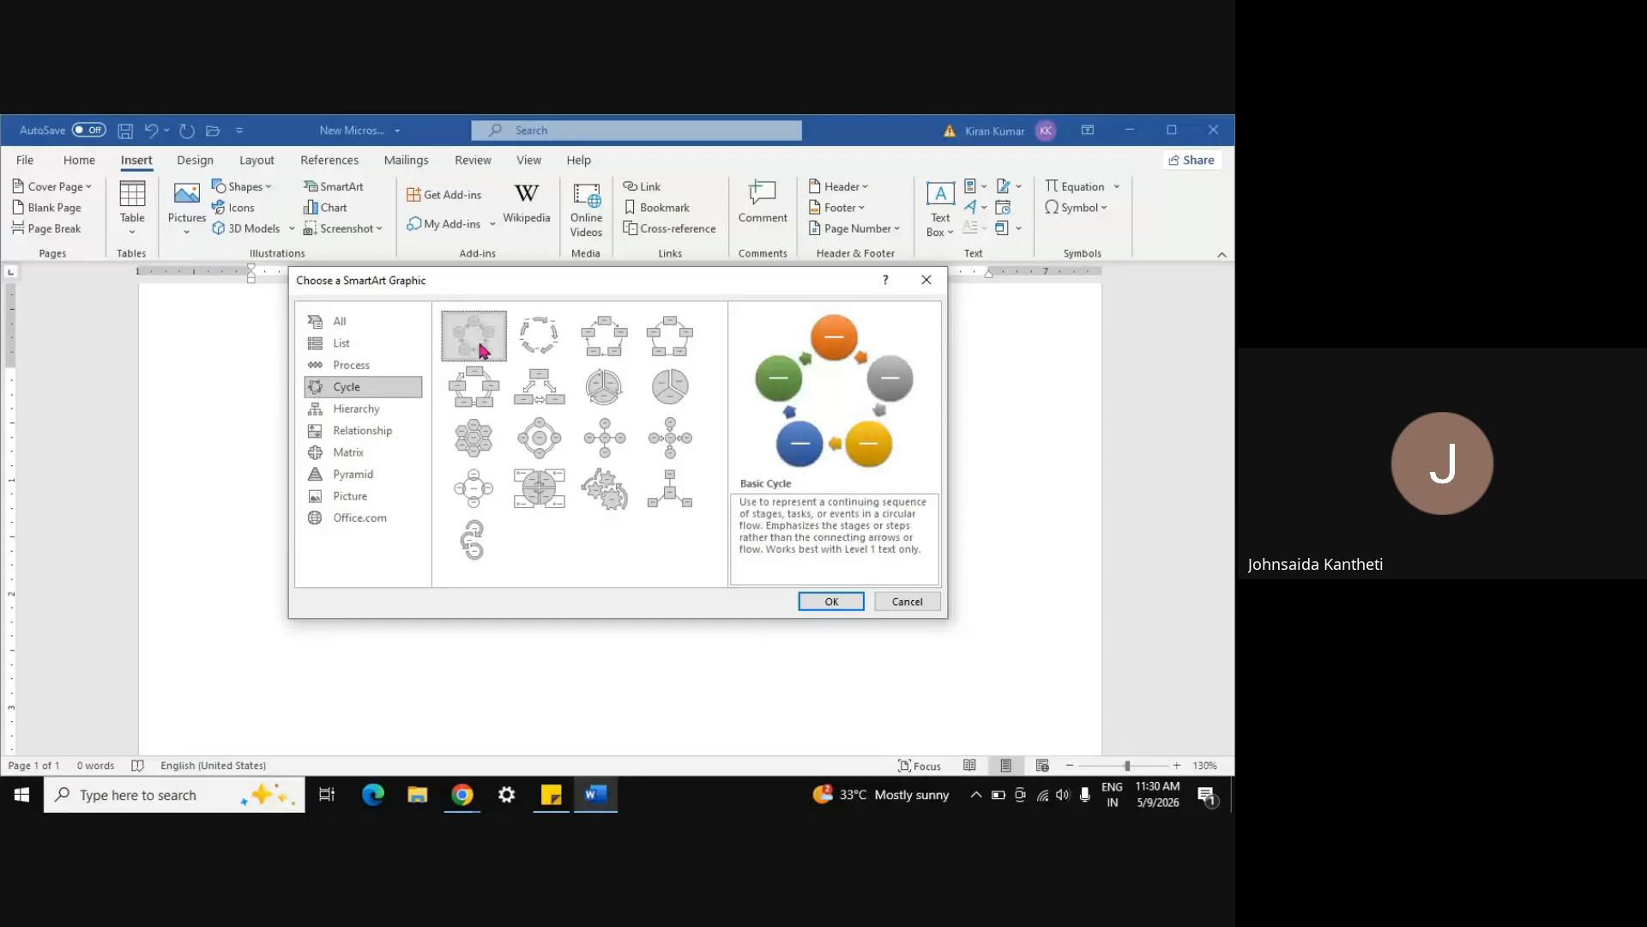
pyautogui.click(829, 601)
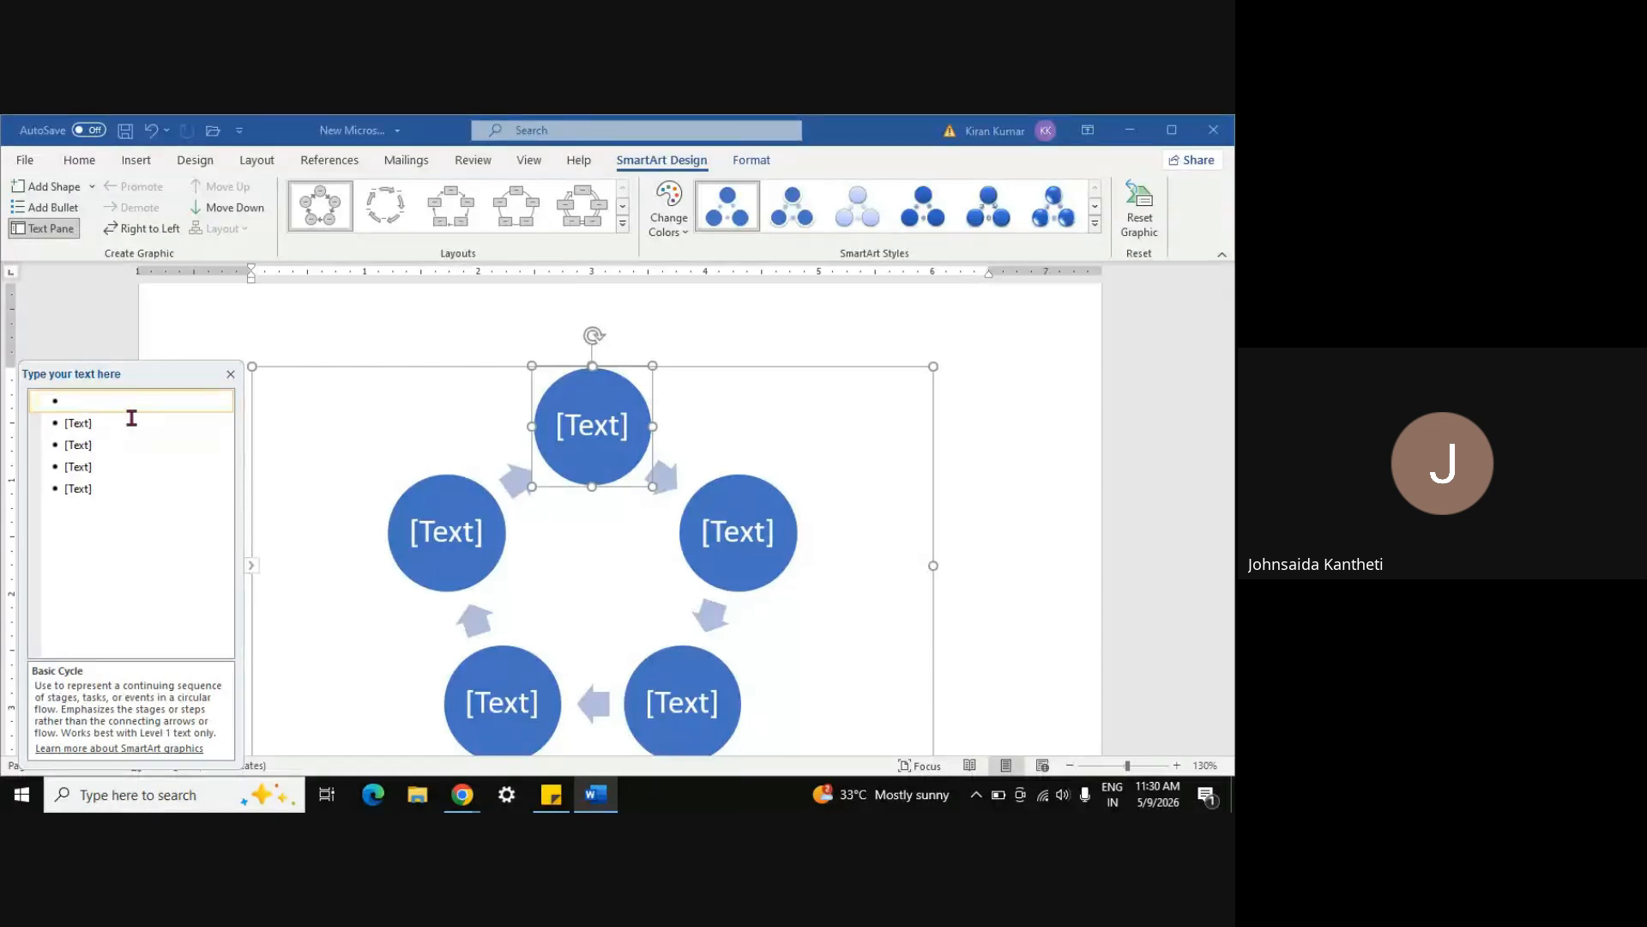
# Label the first four circles of the cycle abc, def, xyz and 123, adding circles after abc and def
pyautogui.write('abc')
pyautogui.press('Return')
pyautogui.write('d')
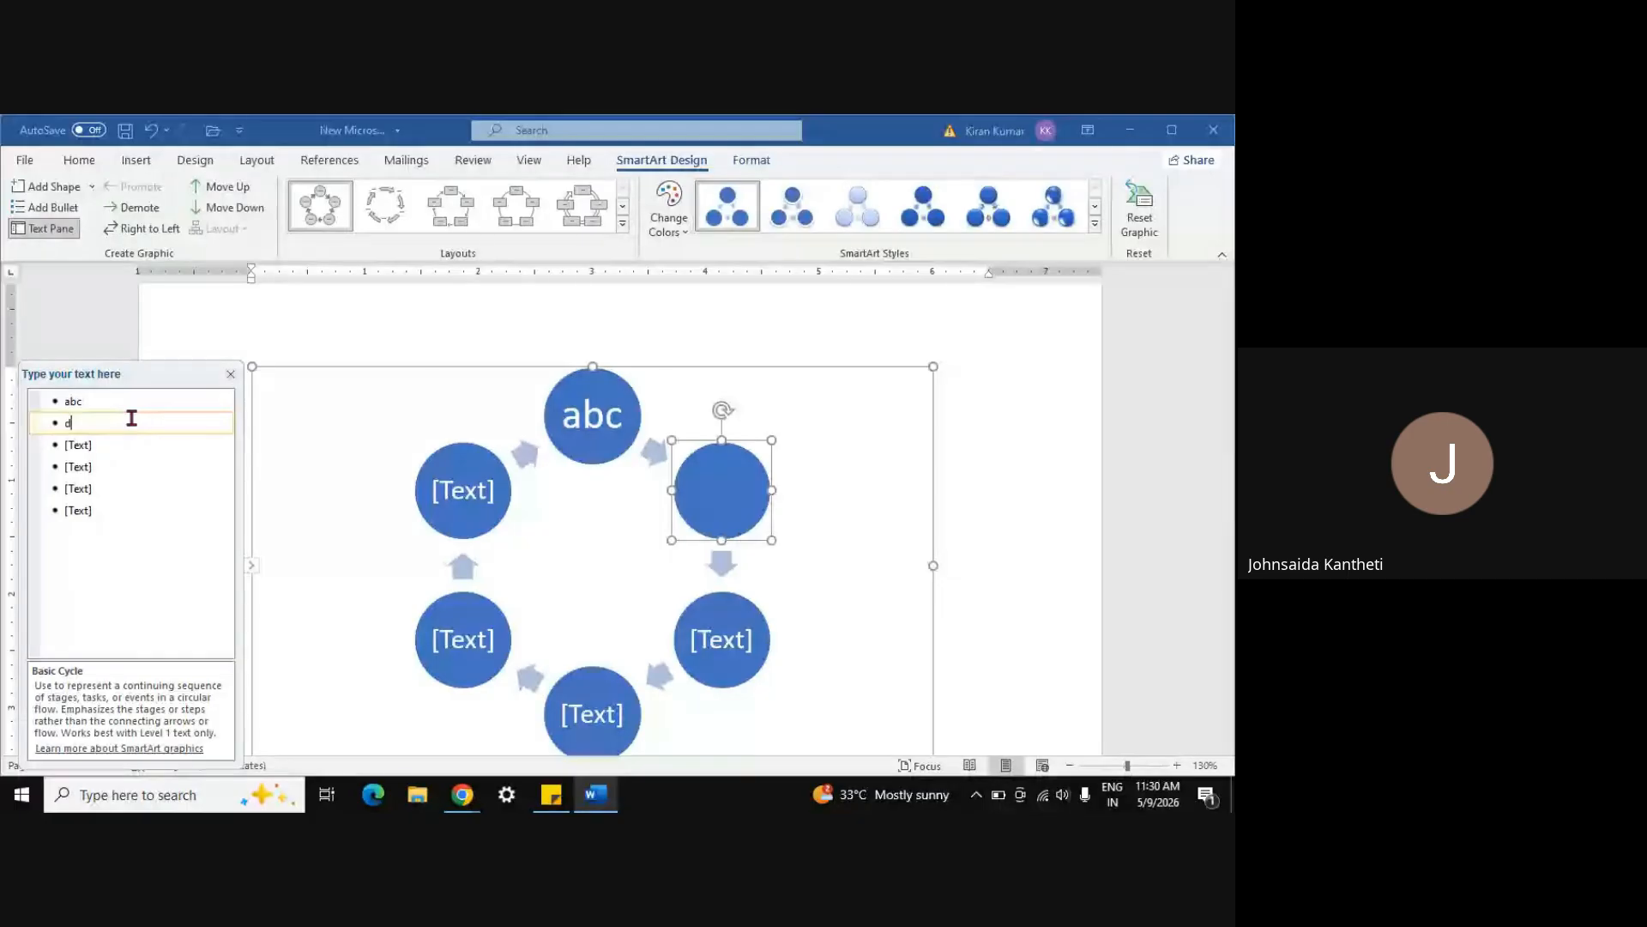
pyautogui.write('ef')
pyautogui.press('Return')
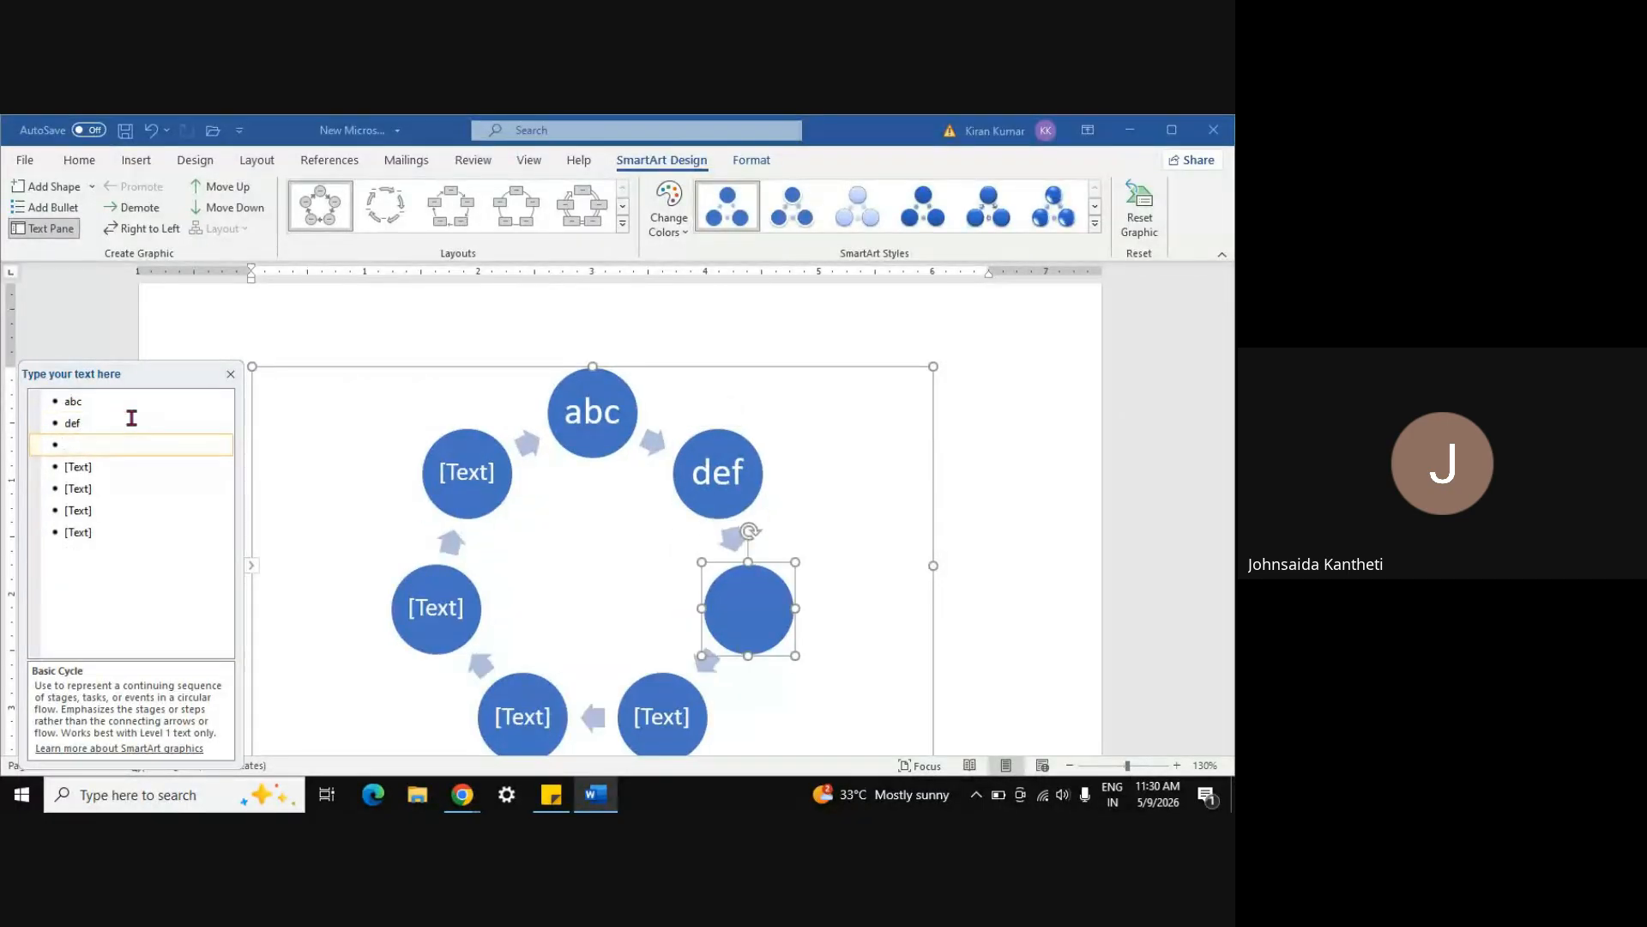
pyautogui.write('xyz')
pyautogui.click(102, 468)
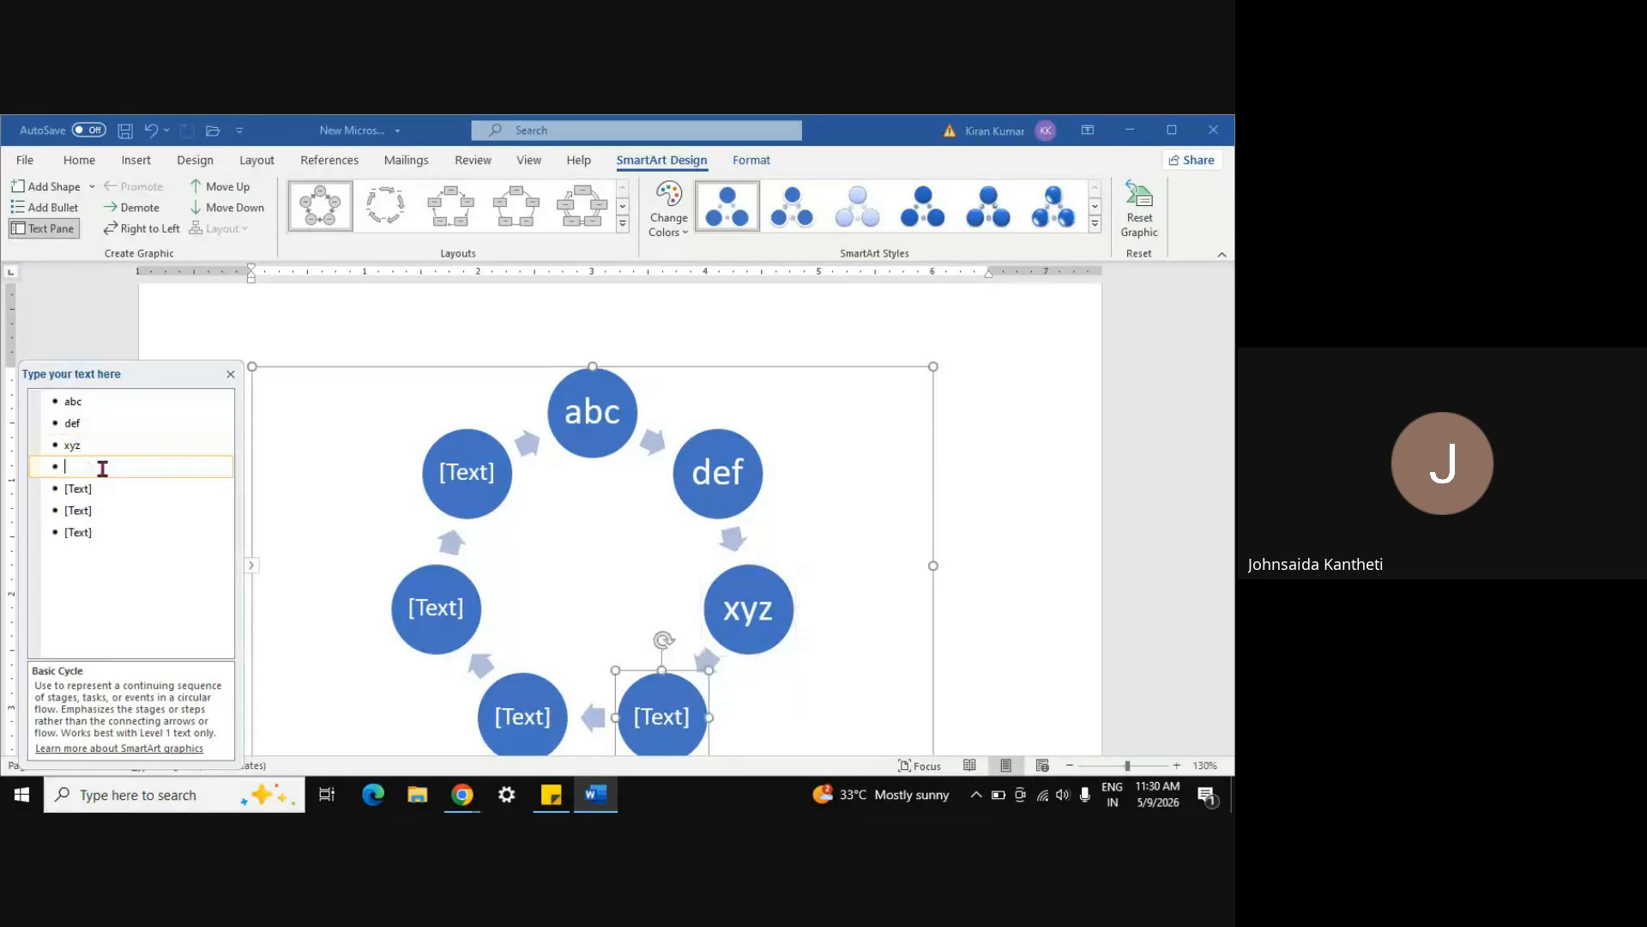
pyautogui.write('123')
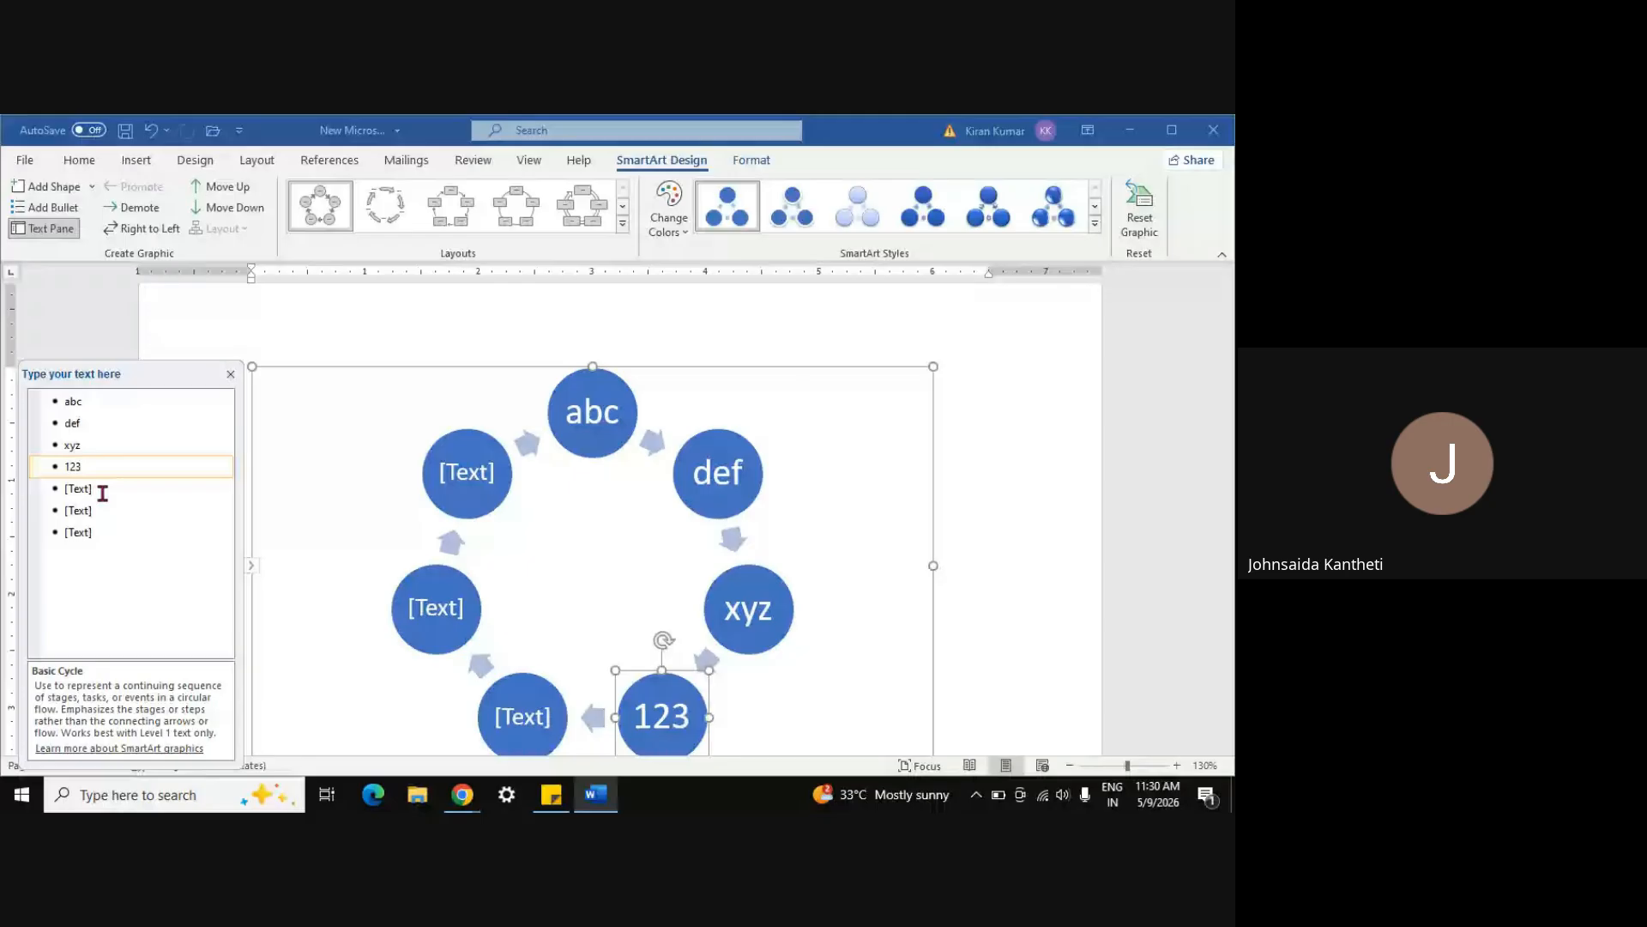
# Label the remaining circles 456, 789, 100 and end, adding one circle after 456, and close the text entry
pyautogui.click(102, 492)
pyautogui.write('456')
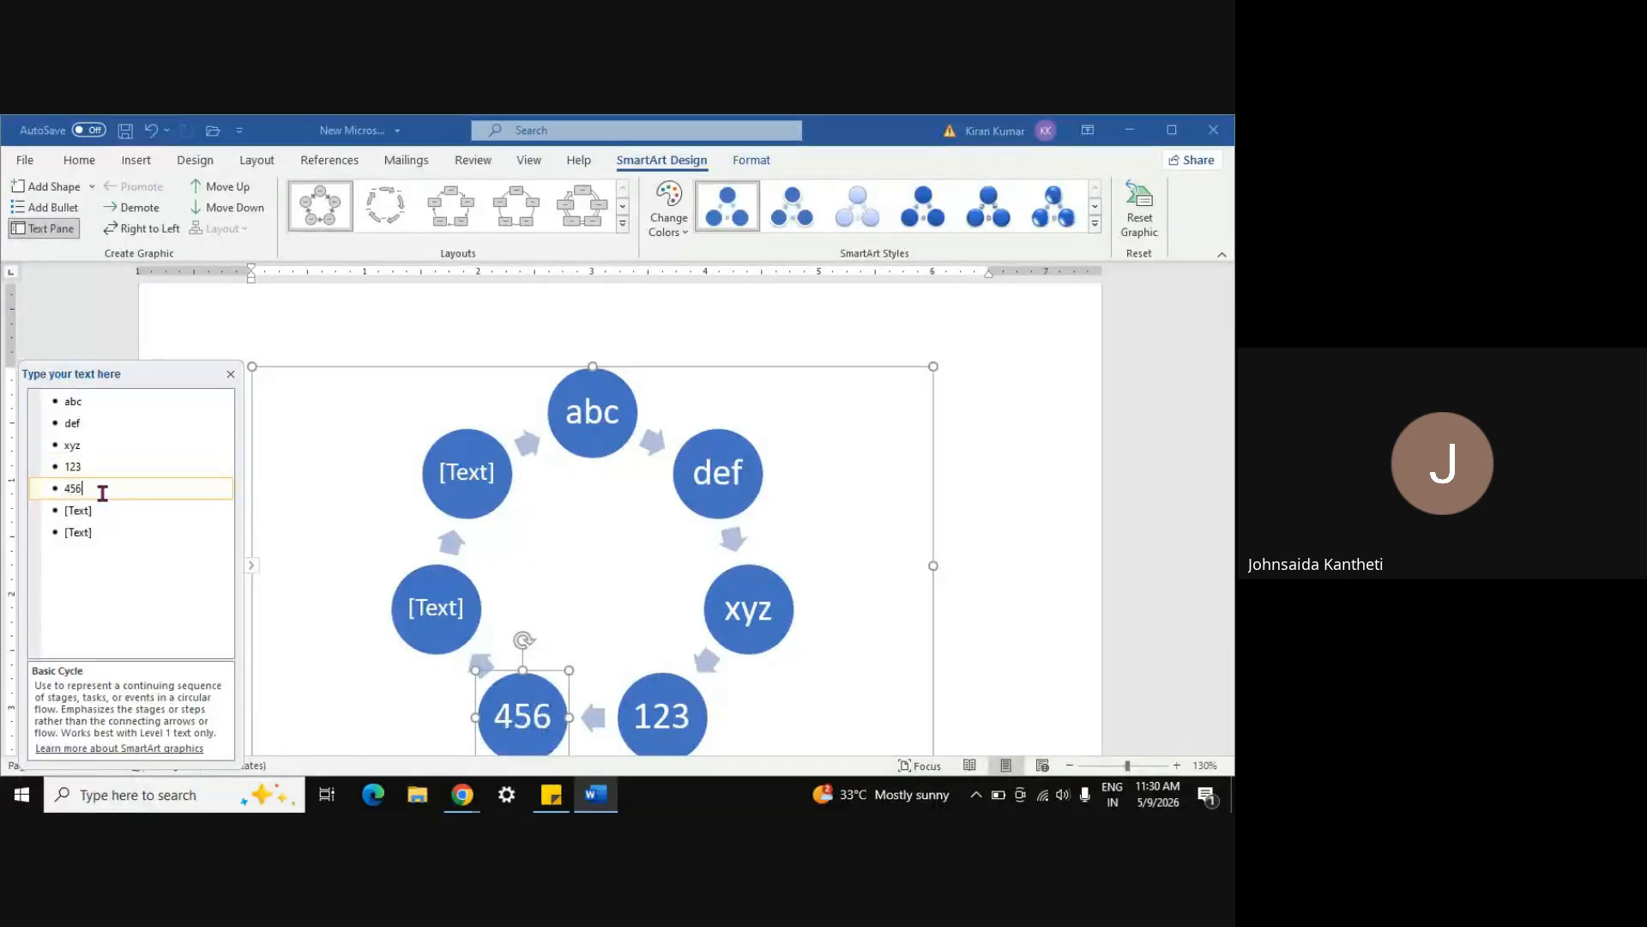
pyautogui.press('Return')
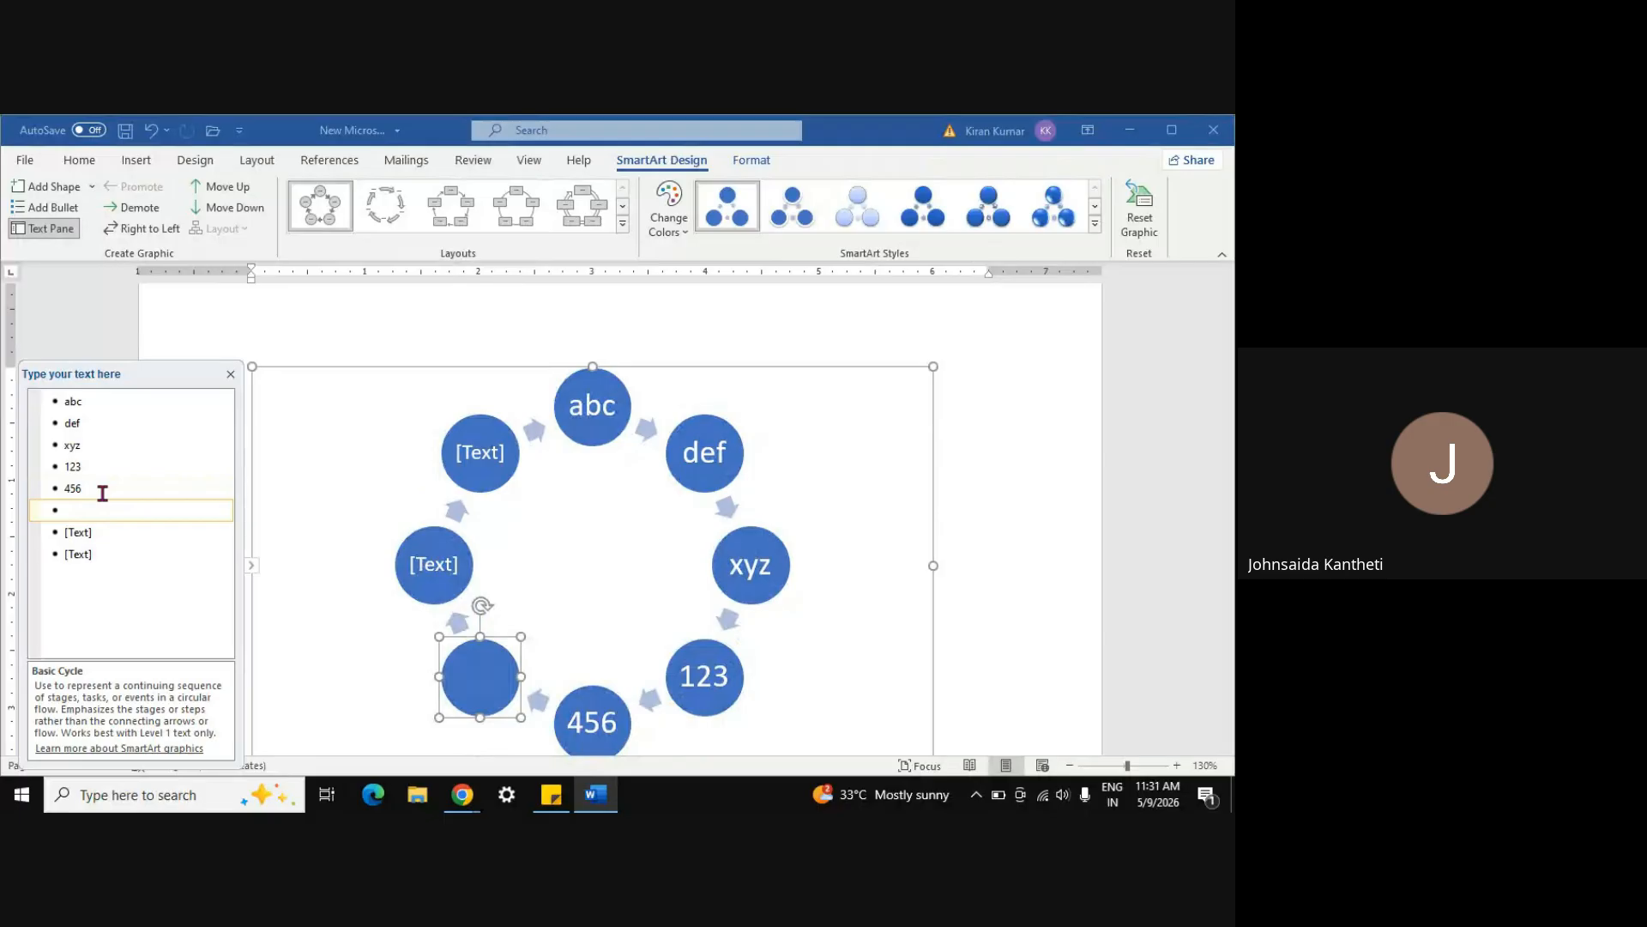
pyautogui.write('789')
pyautogui.press('Down')
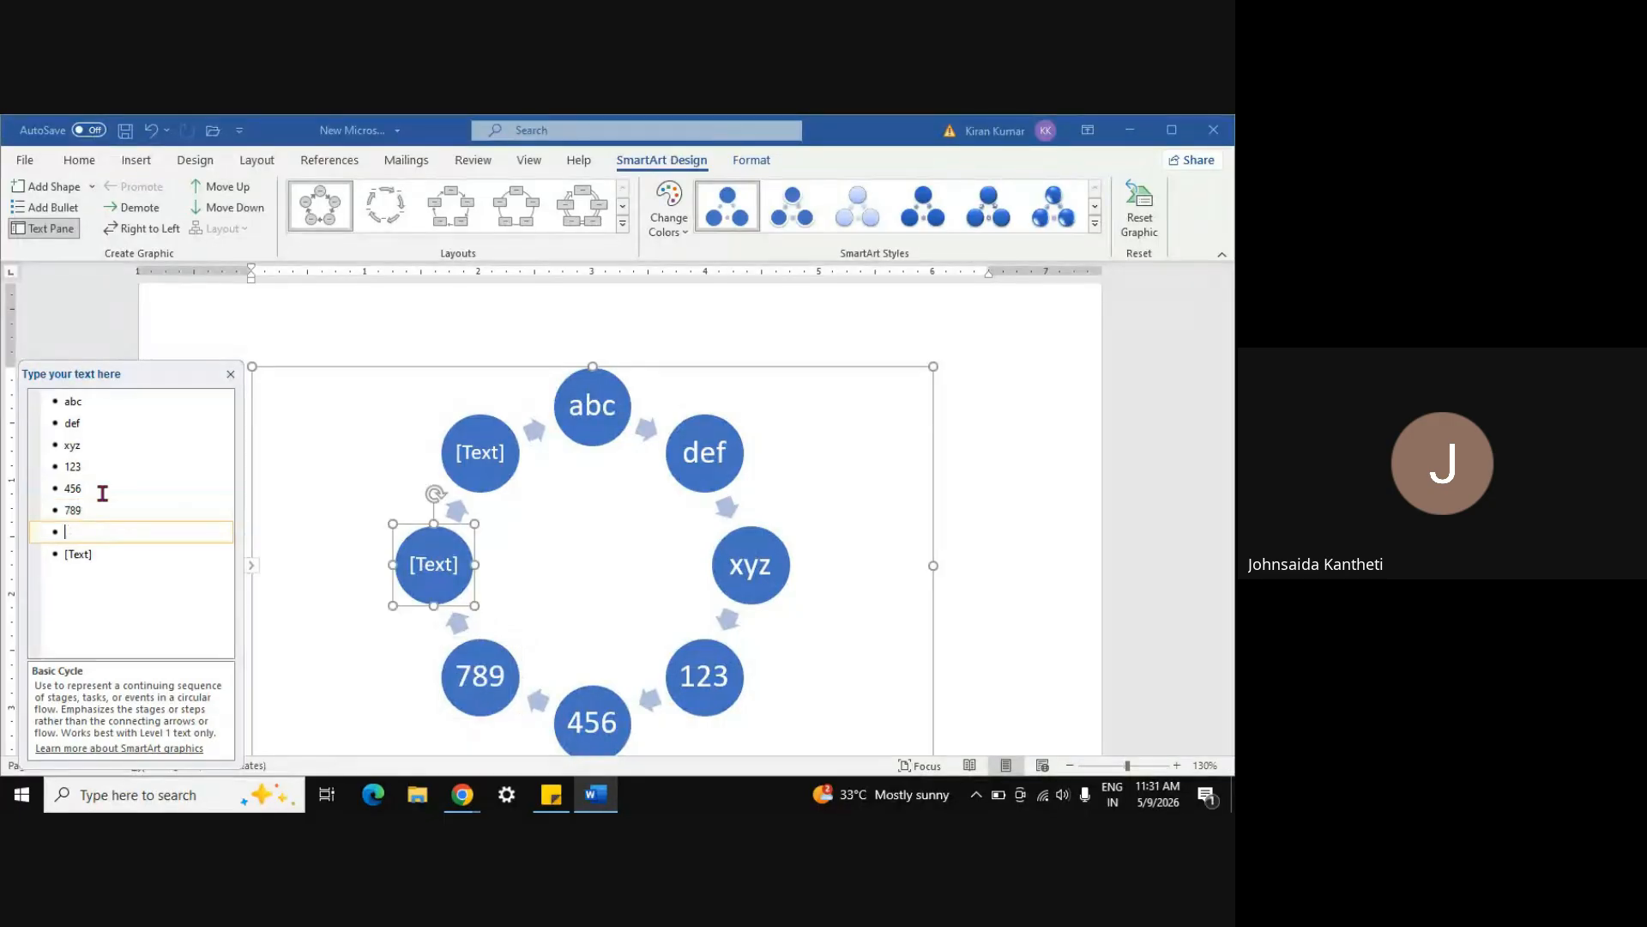
pyautogui.write('`')
pyautogui.write('100')
pyautogui.press('Down')
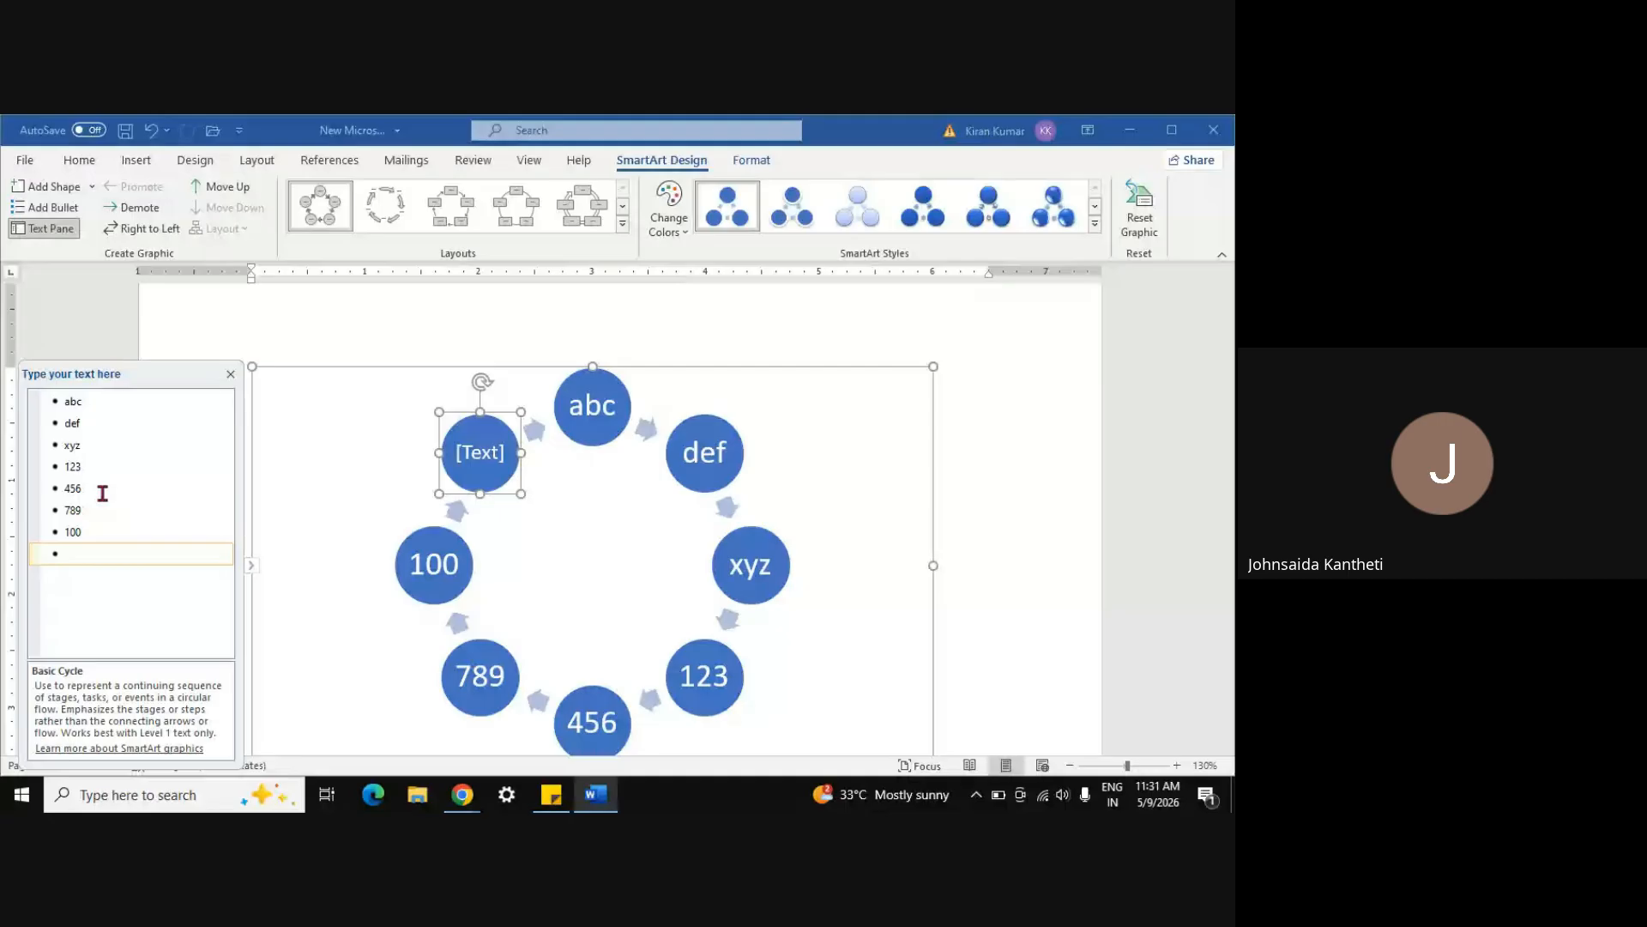
pyautogui.write('end')
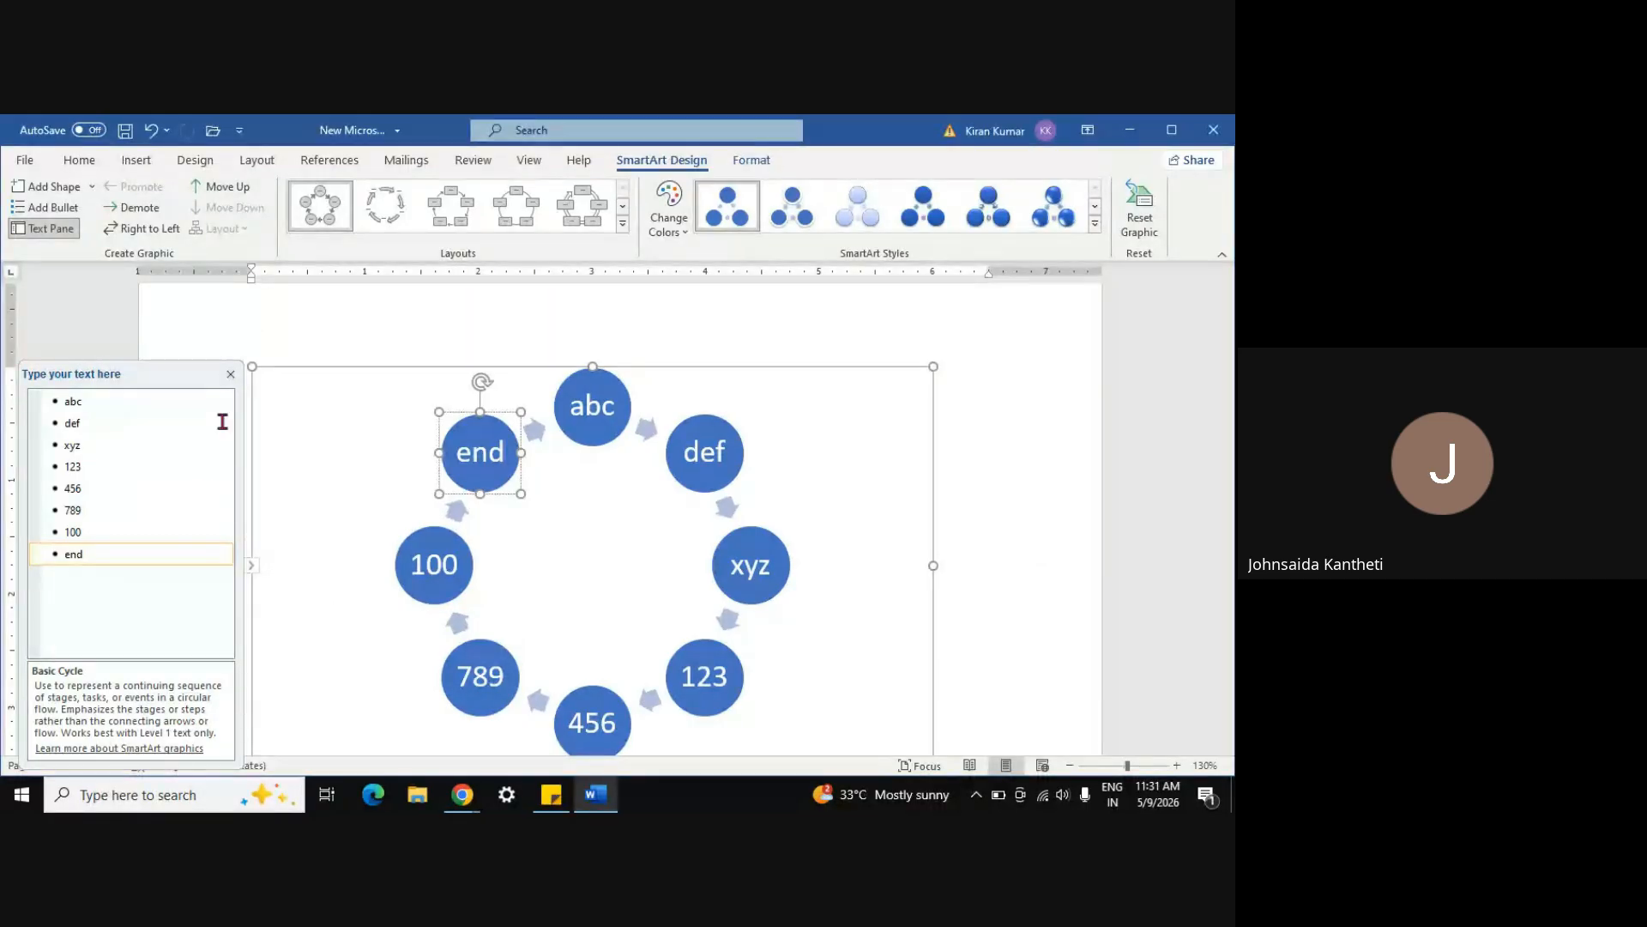
pyautogui.click(231, 375)
pyautogui.click(978, 439)
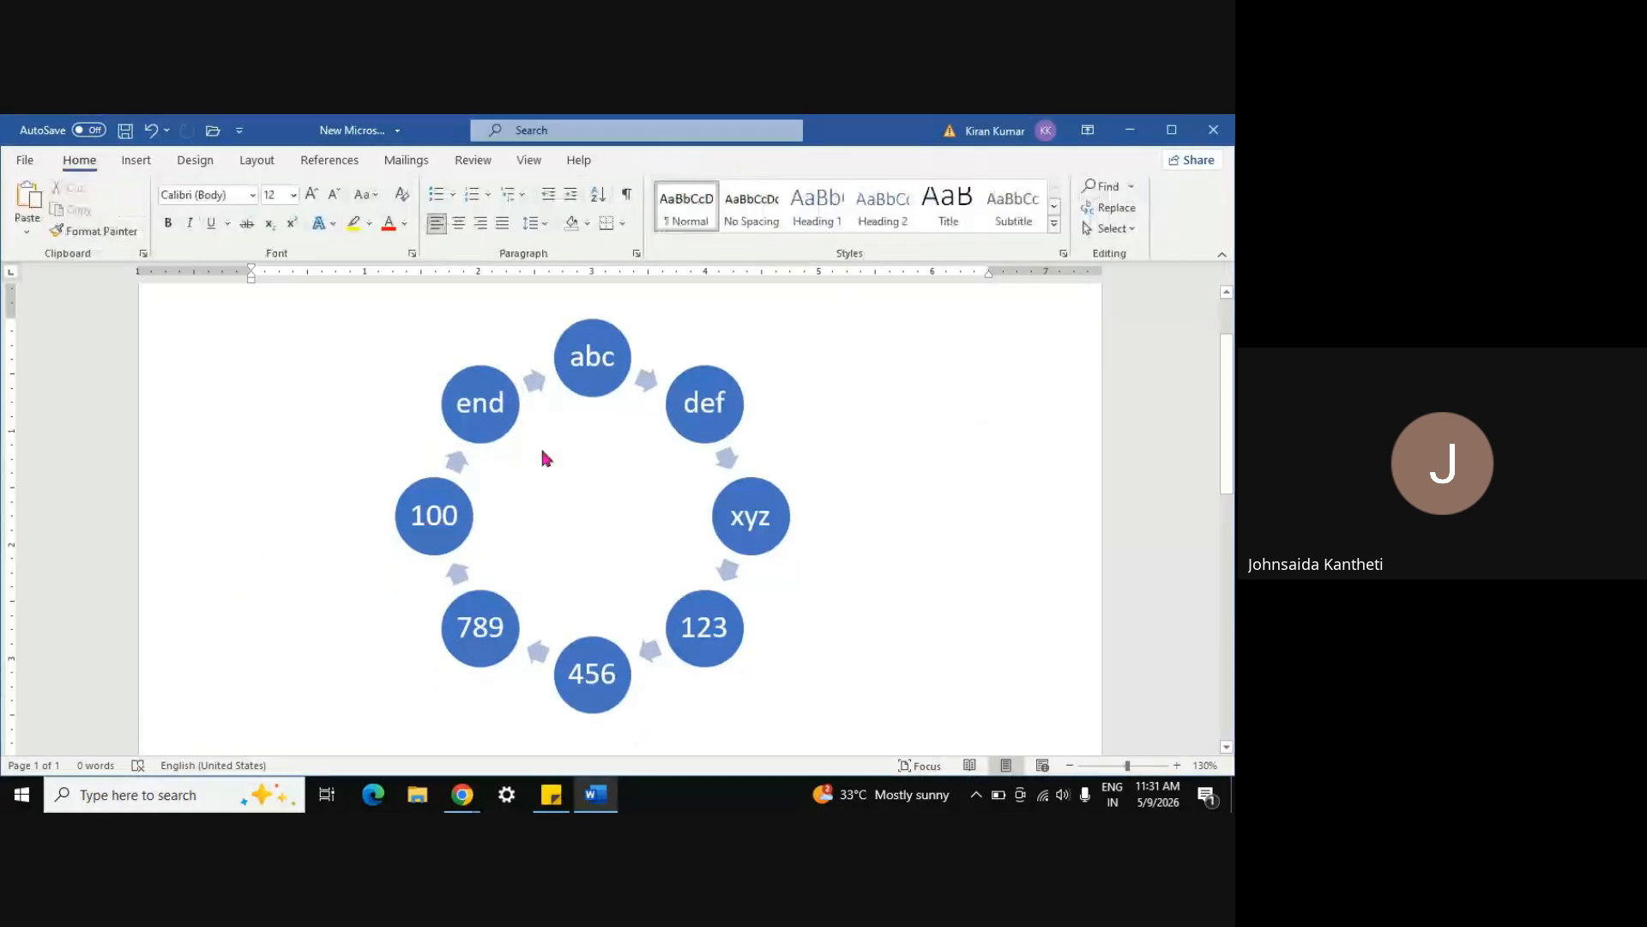
# Change the SmartArt layout to the cycle with plain text between curved arrows, keeping its current colors
pyautogui.click(570, 374)
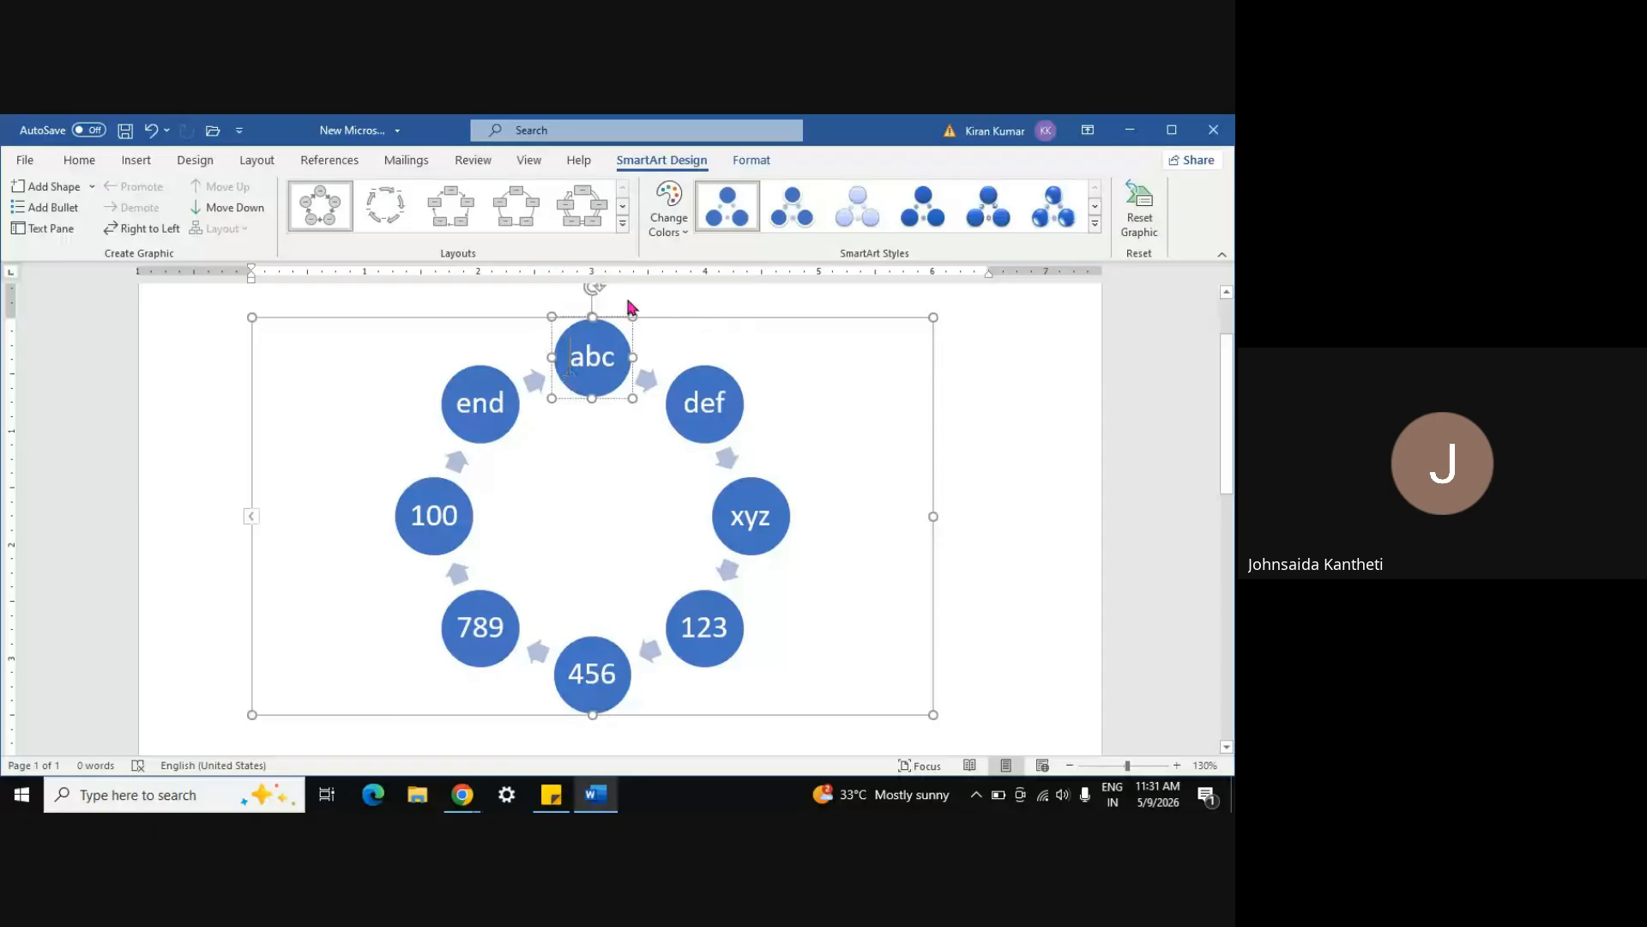
pyautogui.click(388, 212)
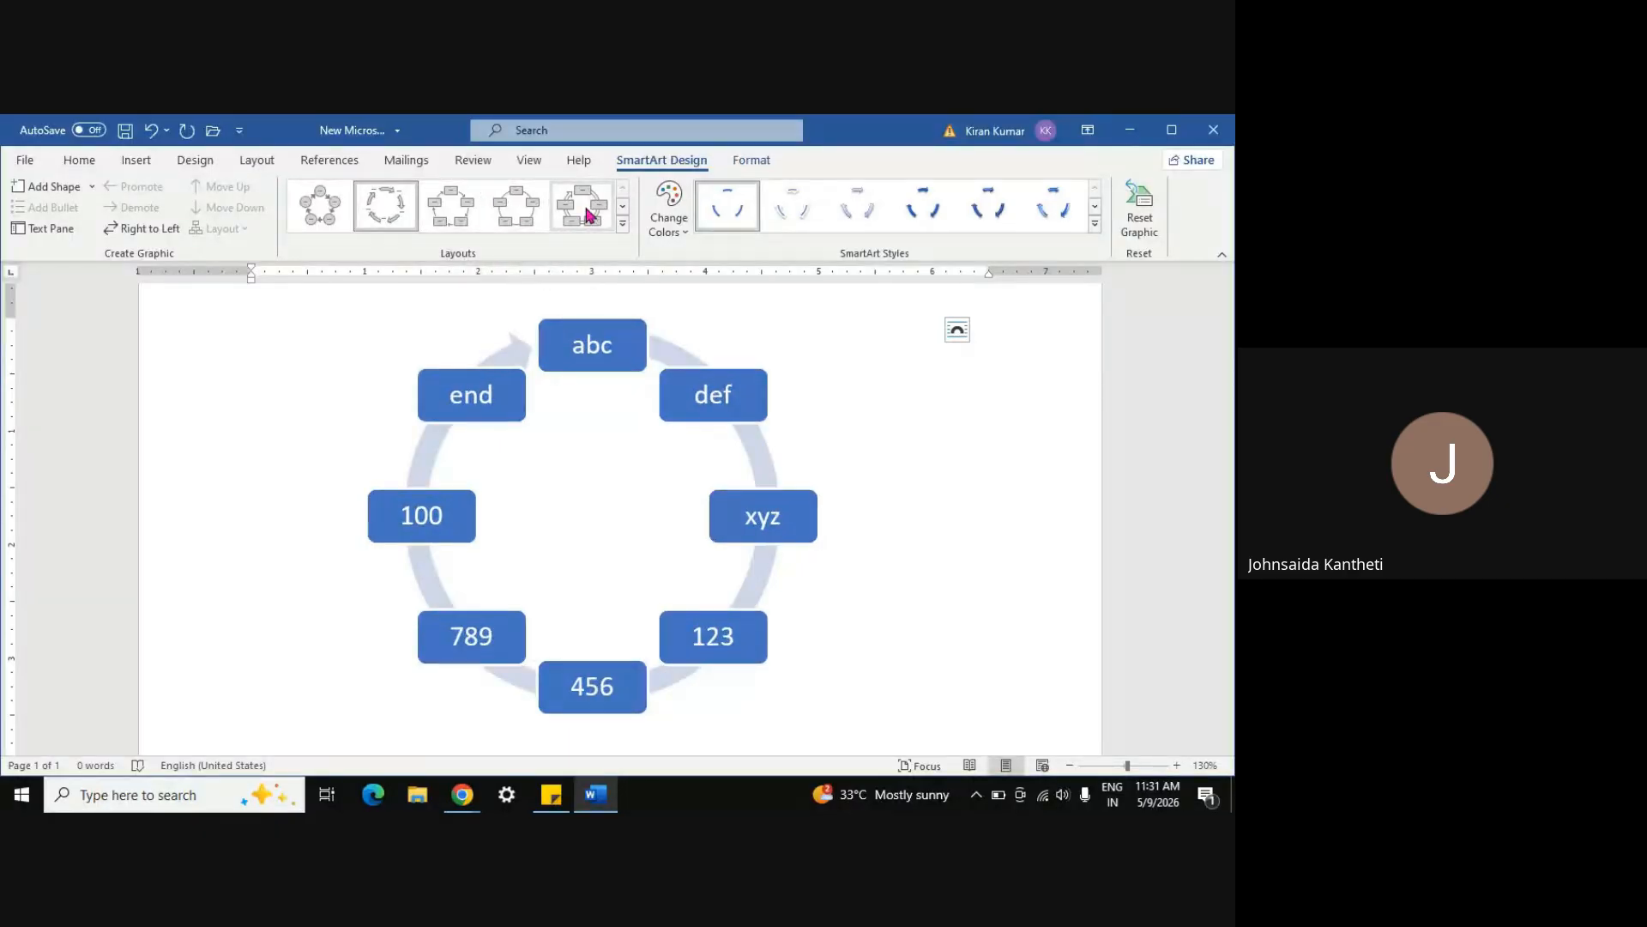
pyautogui.click(670, 214)
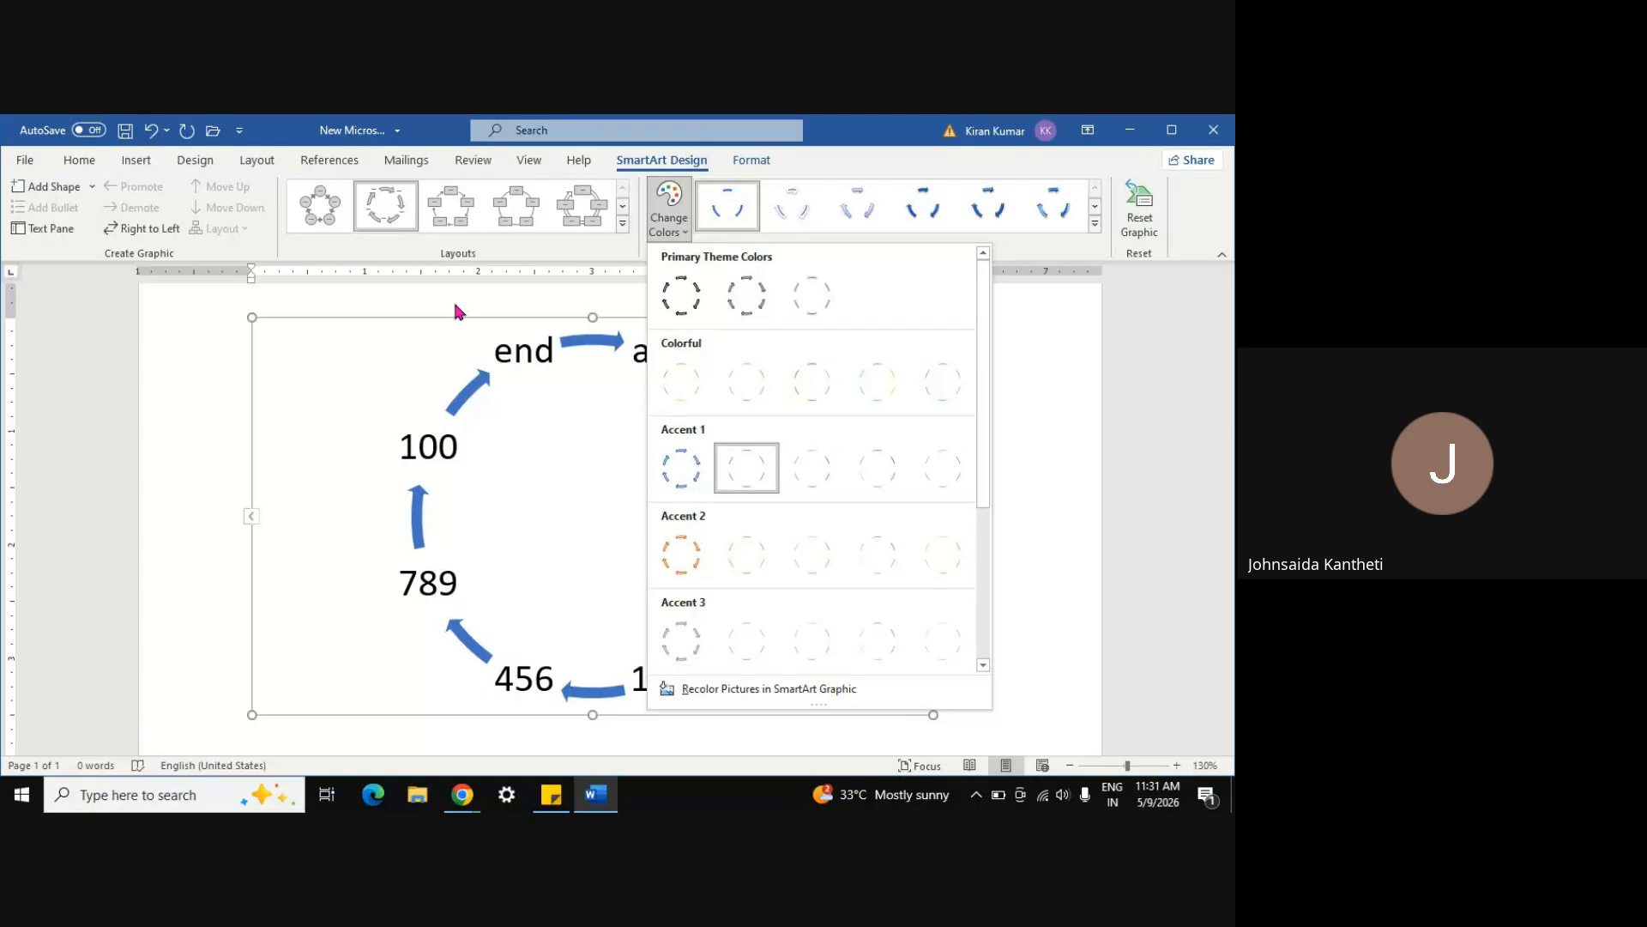
pyautogui.press('Escape')
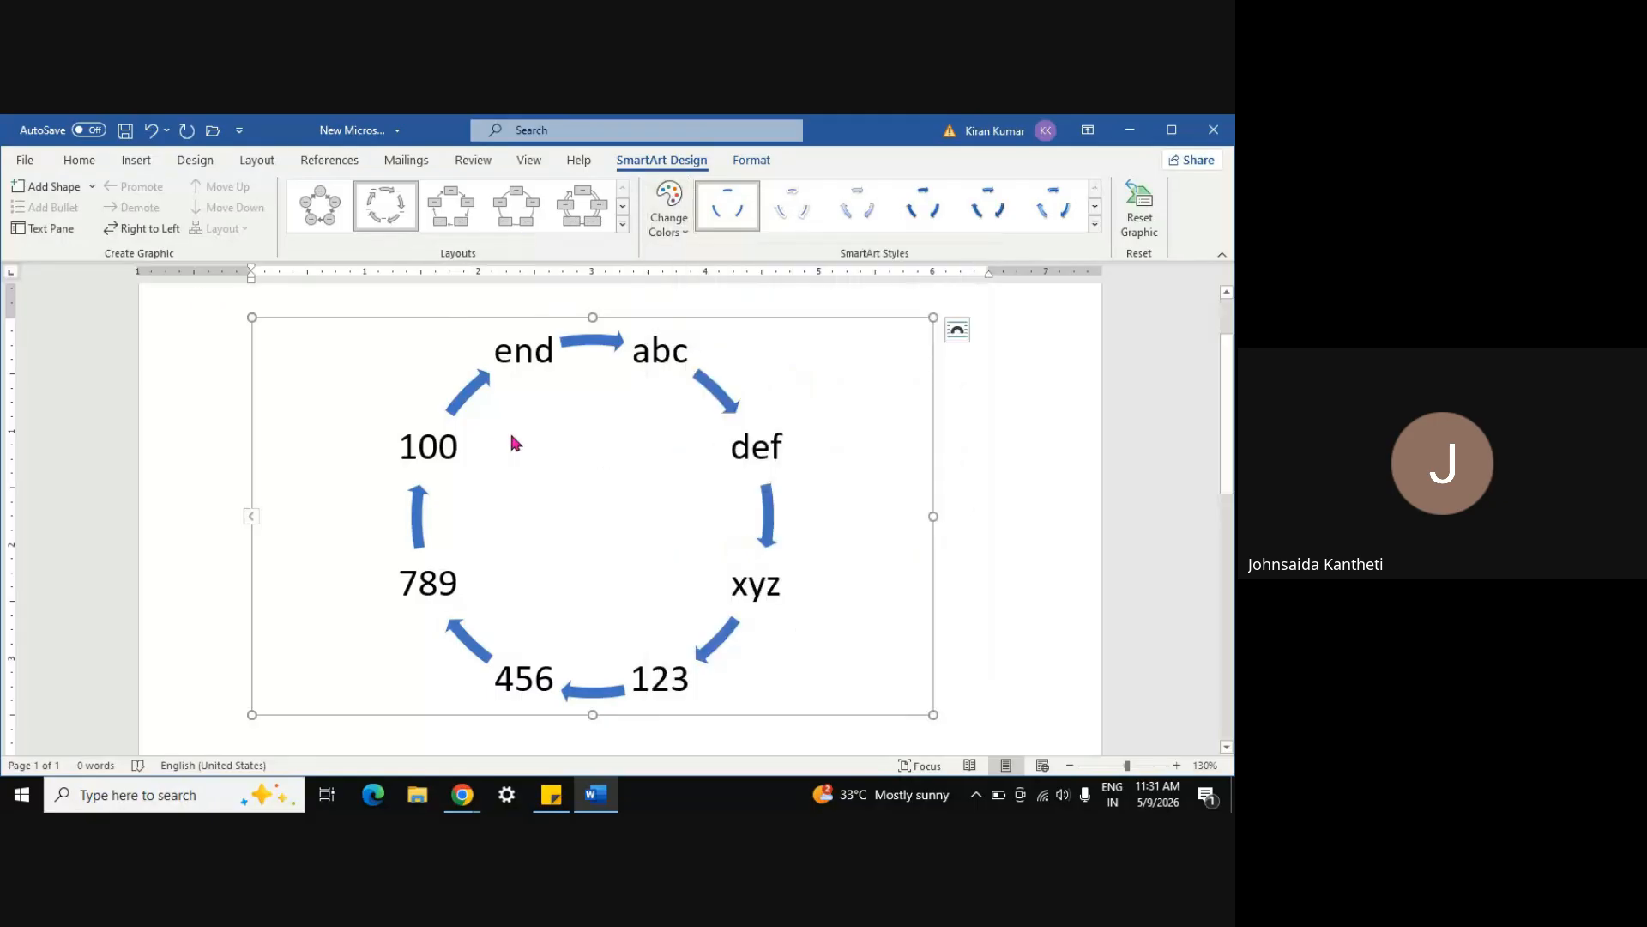
# Move the "end" item up six places in the cycle so it directly follows "abc"
pyautogui.click(531, 357)
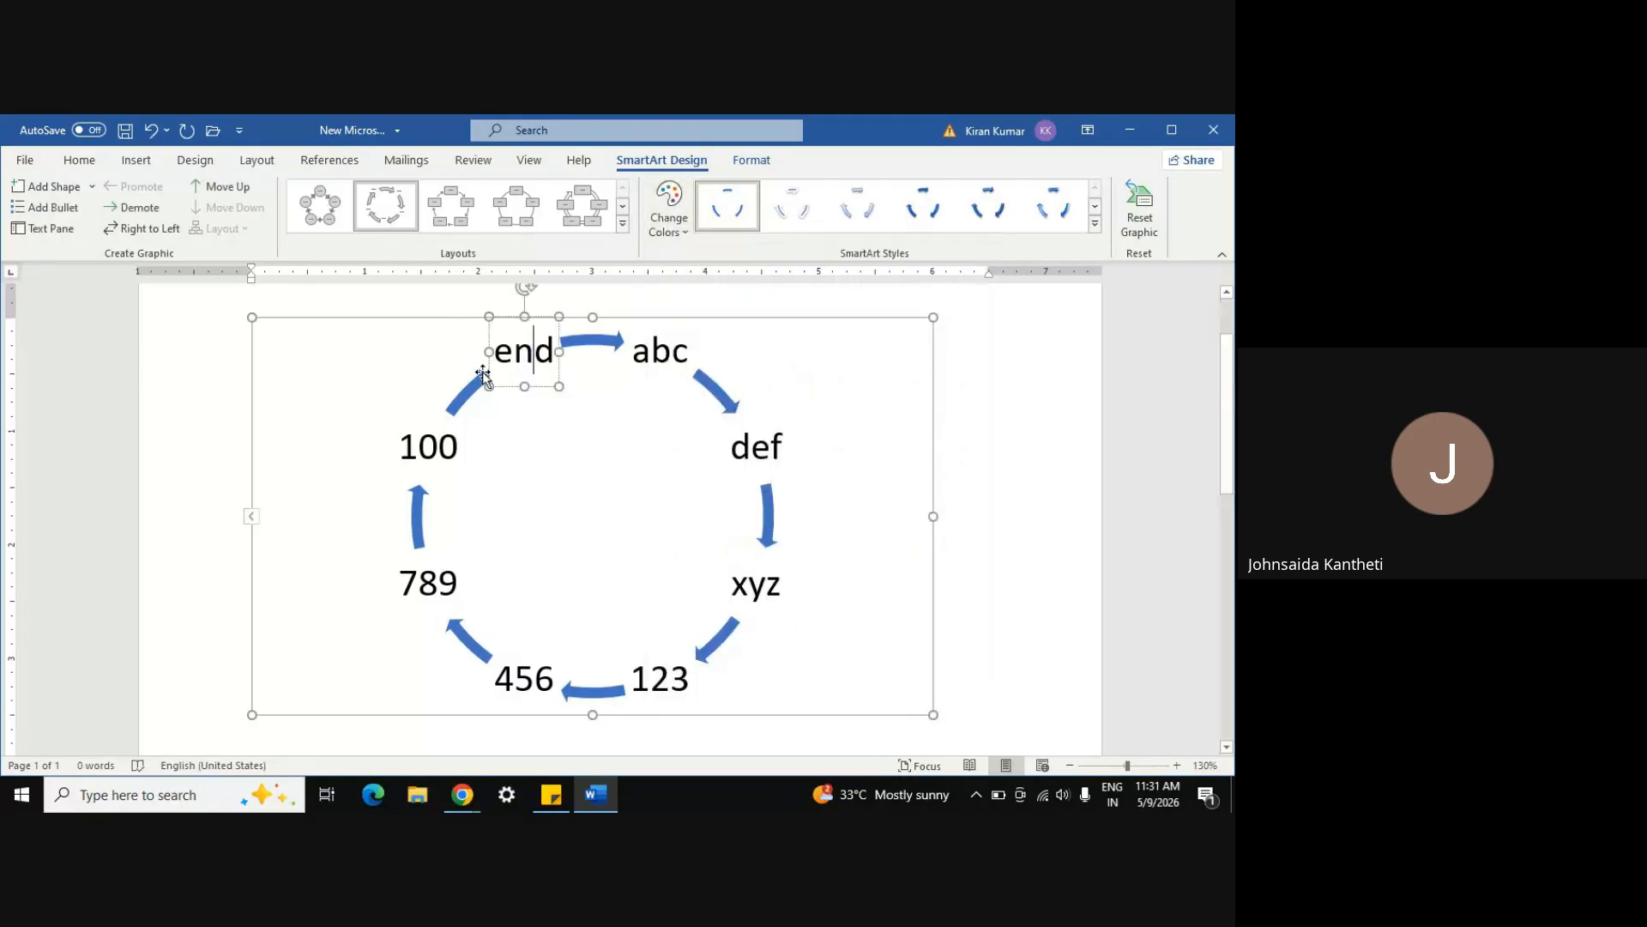
pyautogui.click(225, 191)
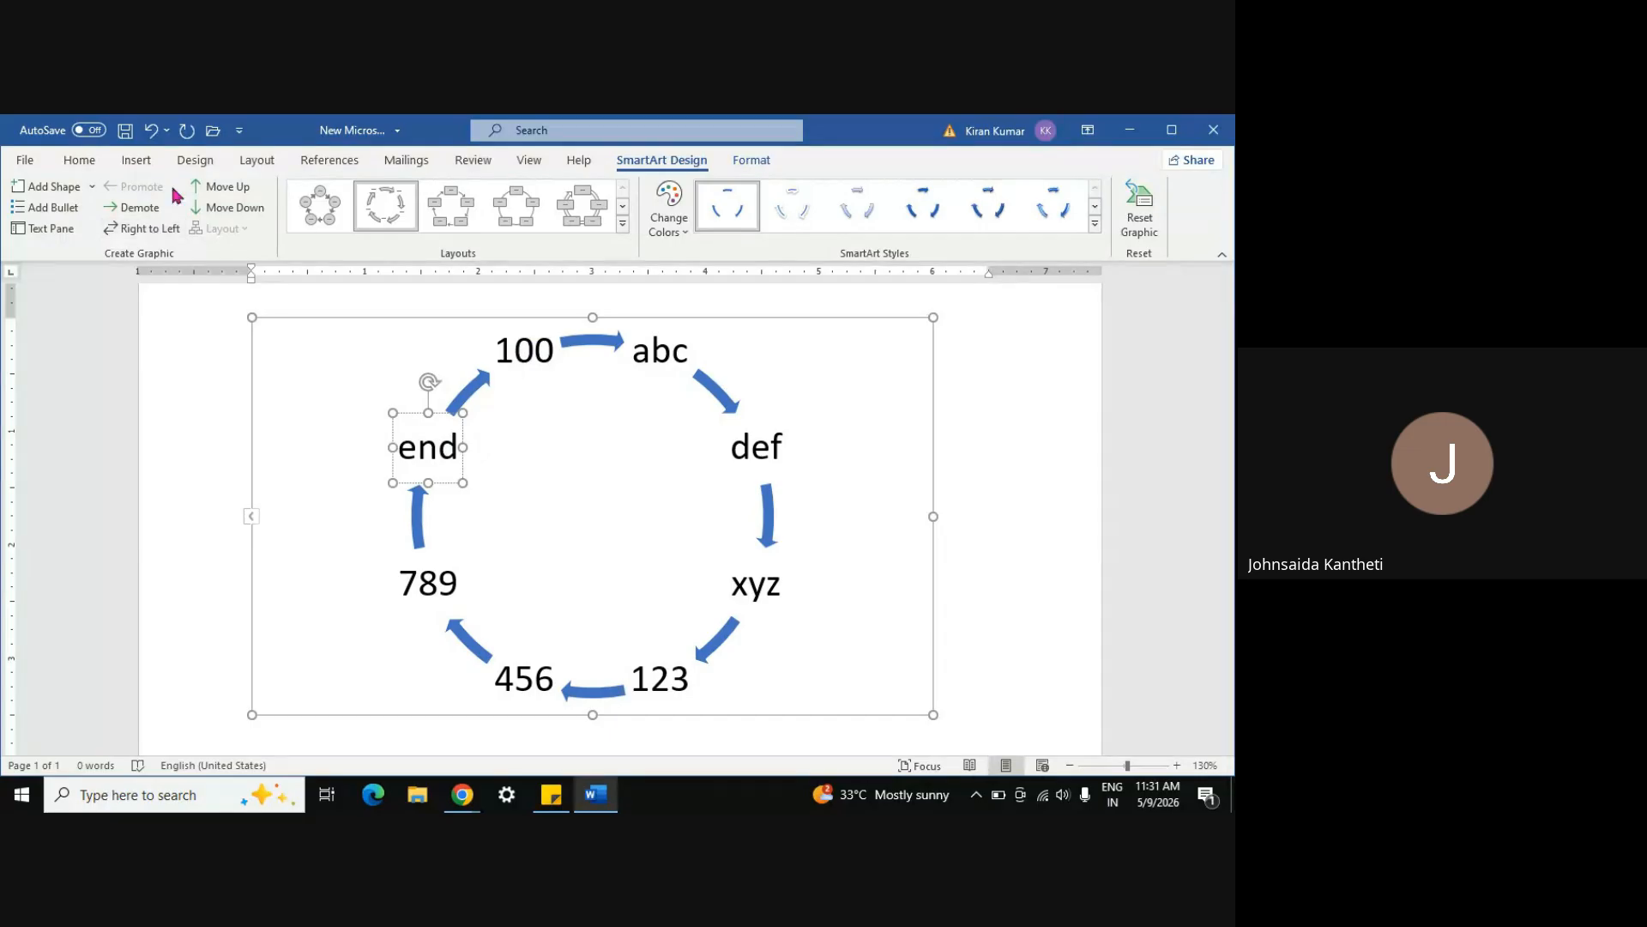
pyautogui.click(214, 194)
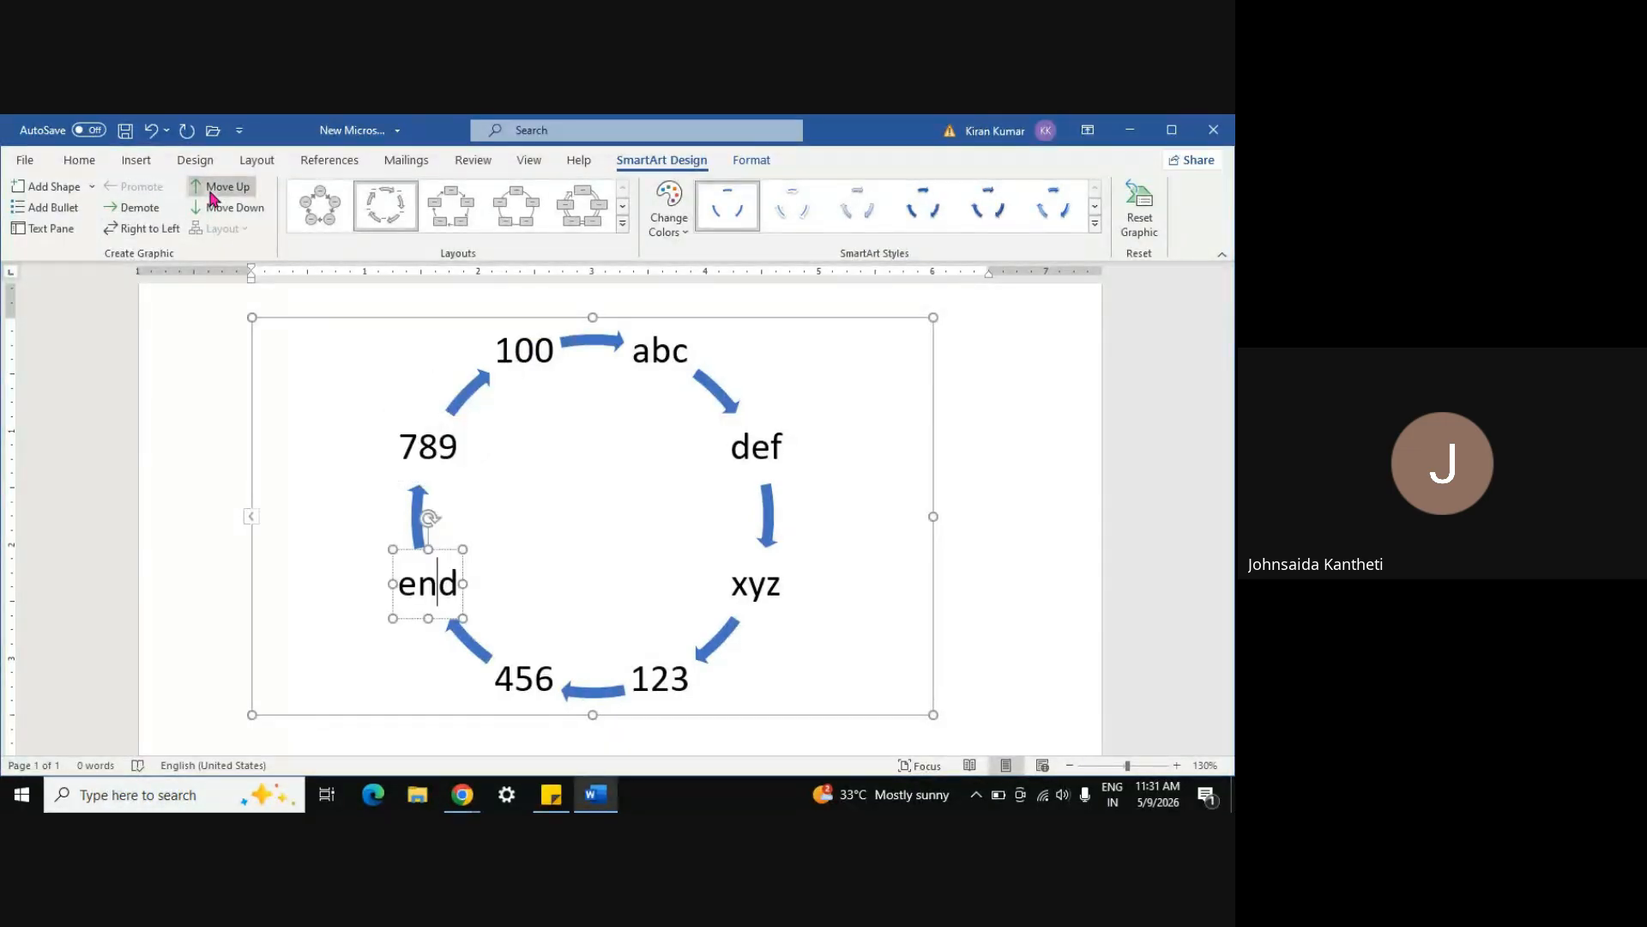
pyautogui.click(215, 189)
pyautogui.click(214, 189)
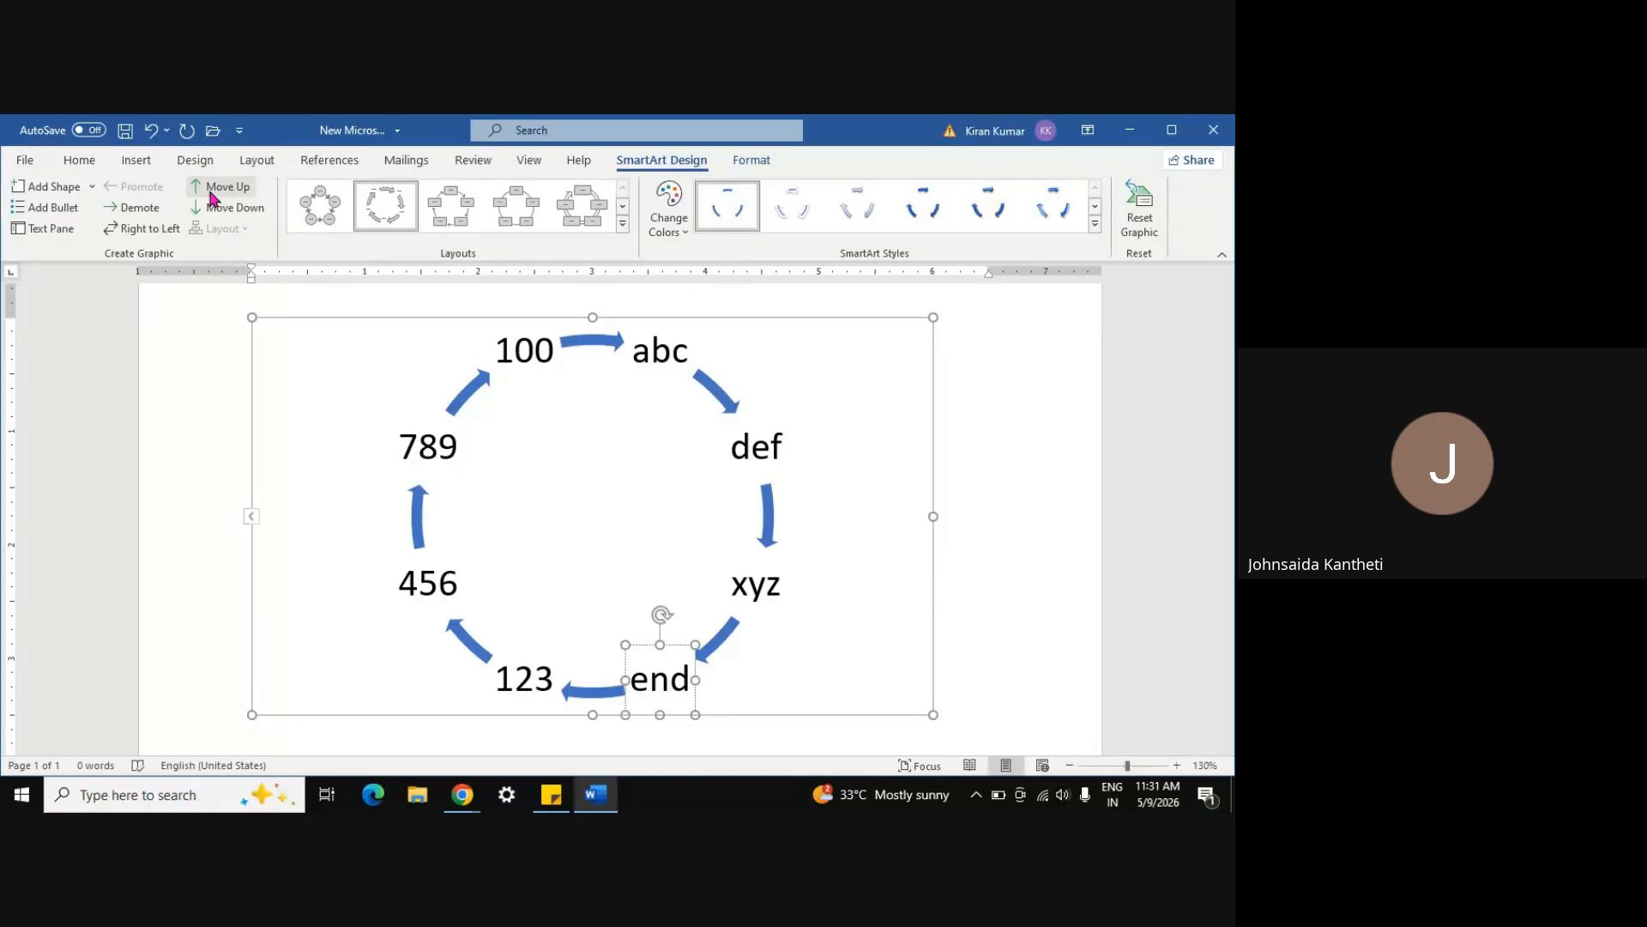
pyautogui.click(214, 190)
pyautogui.click(214, 190)
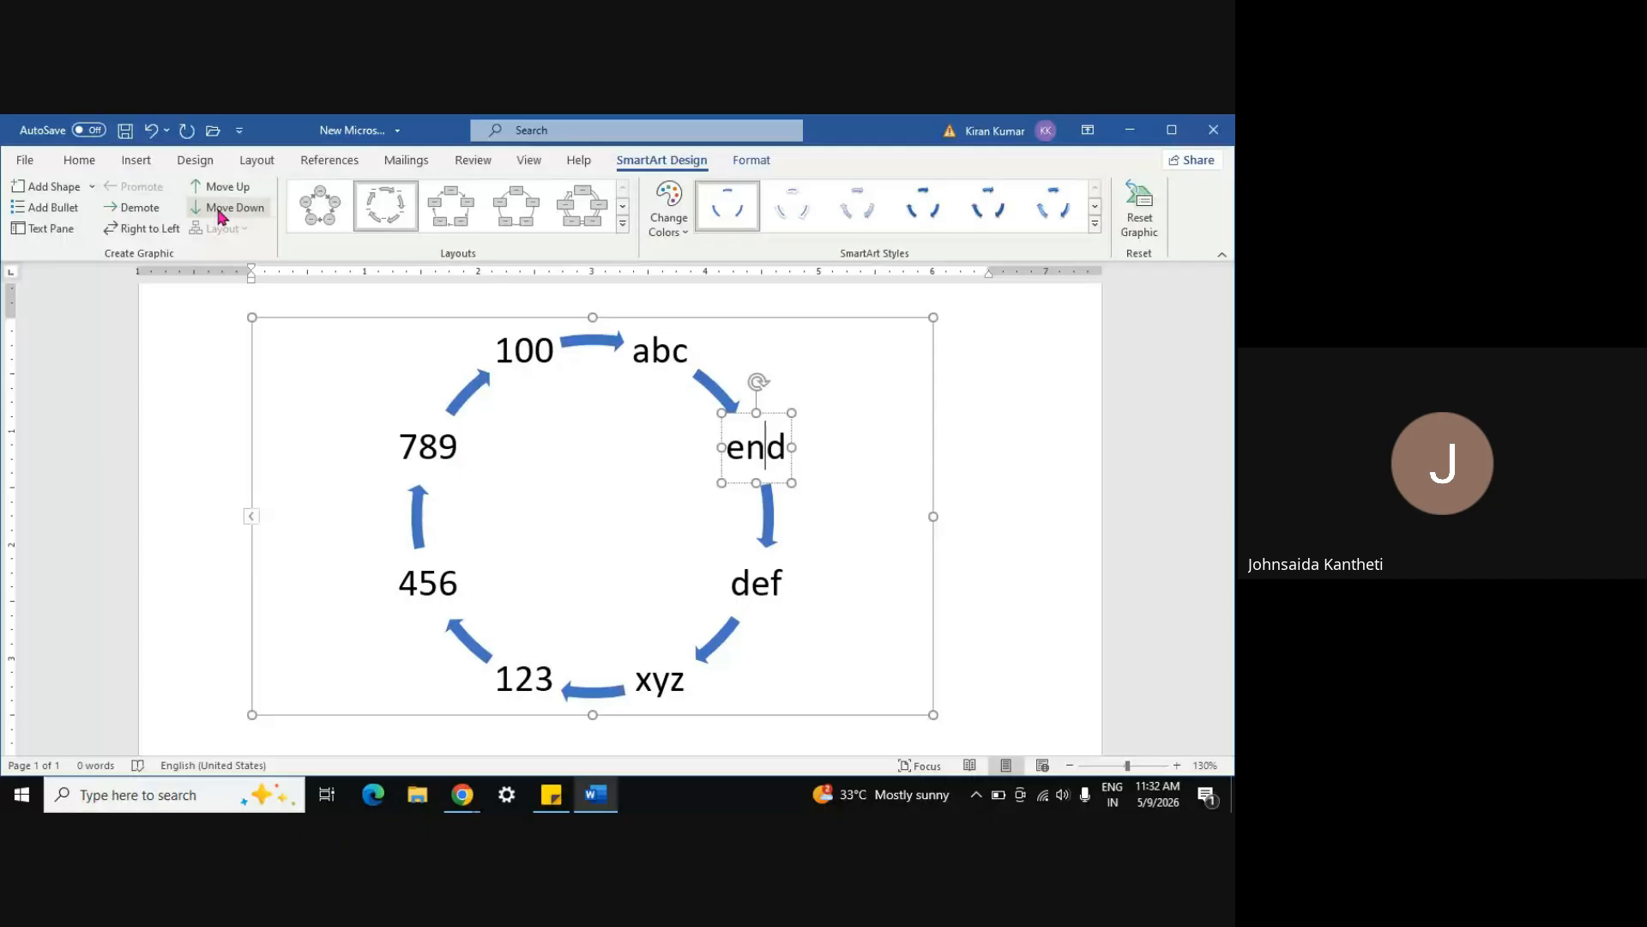
# Move the "end" item down four places in the cycle, between "456" and "789"
pyautogui.click(221, 209)
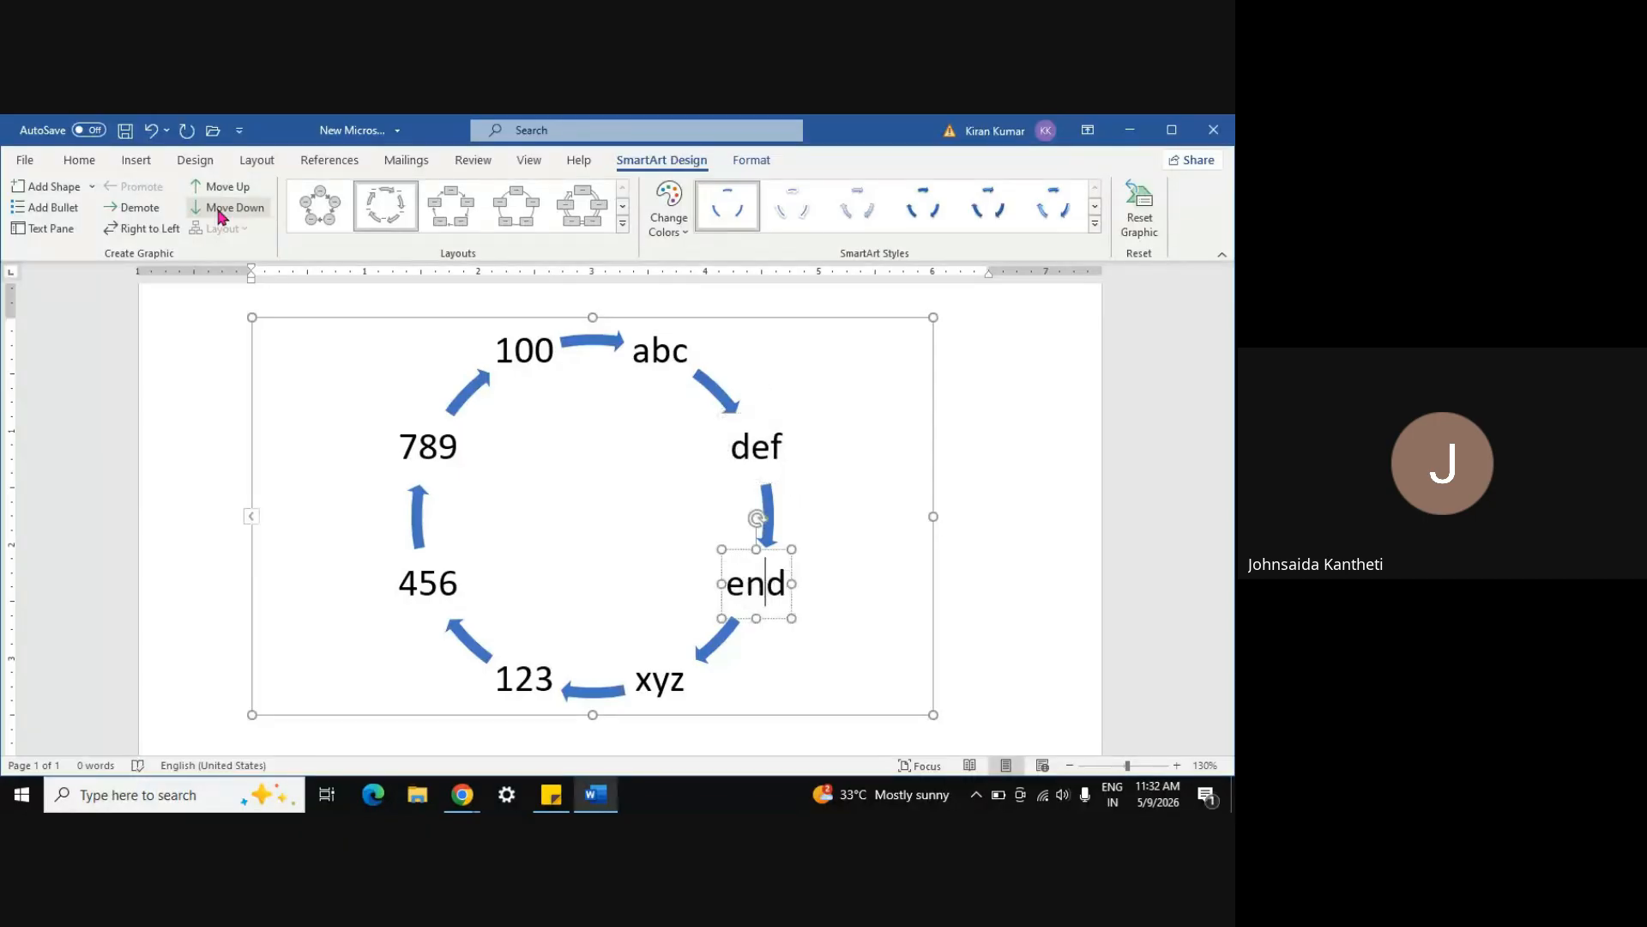
pyautogui.click(222, 209)
pyautogui.click(221, 208)
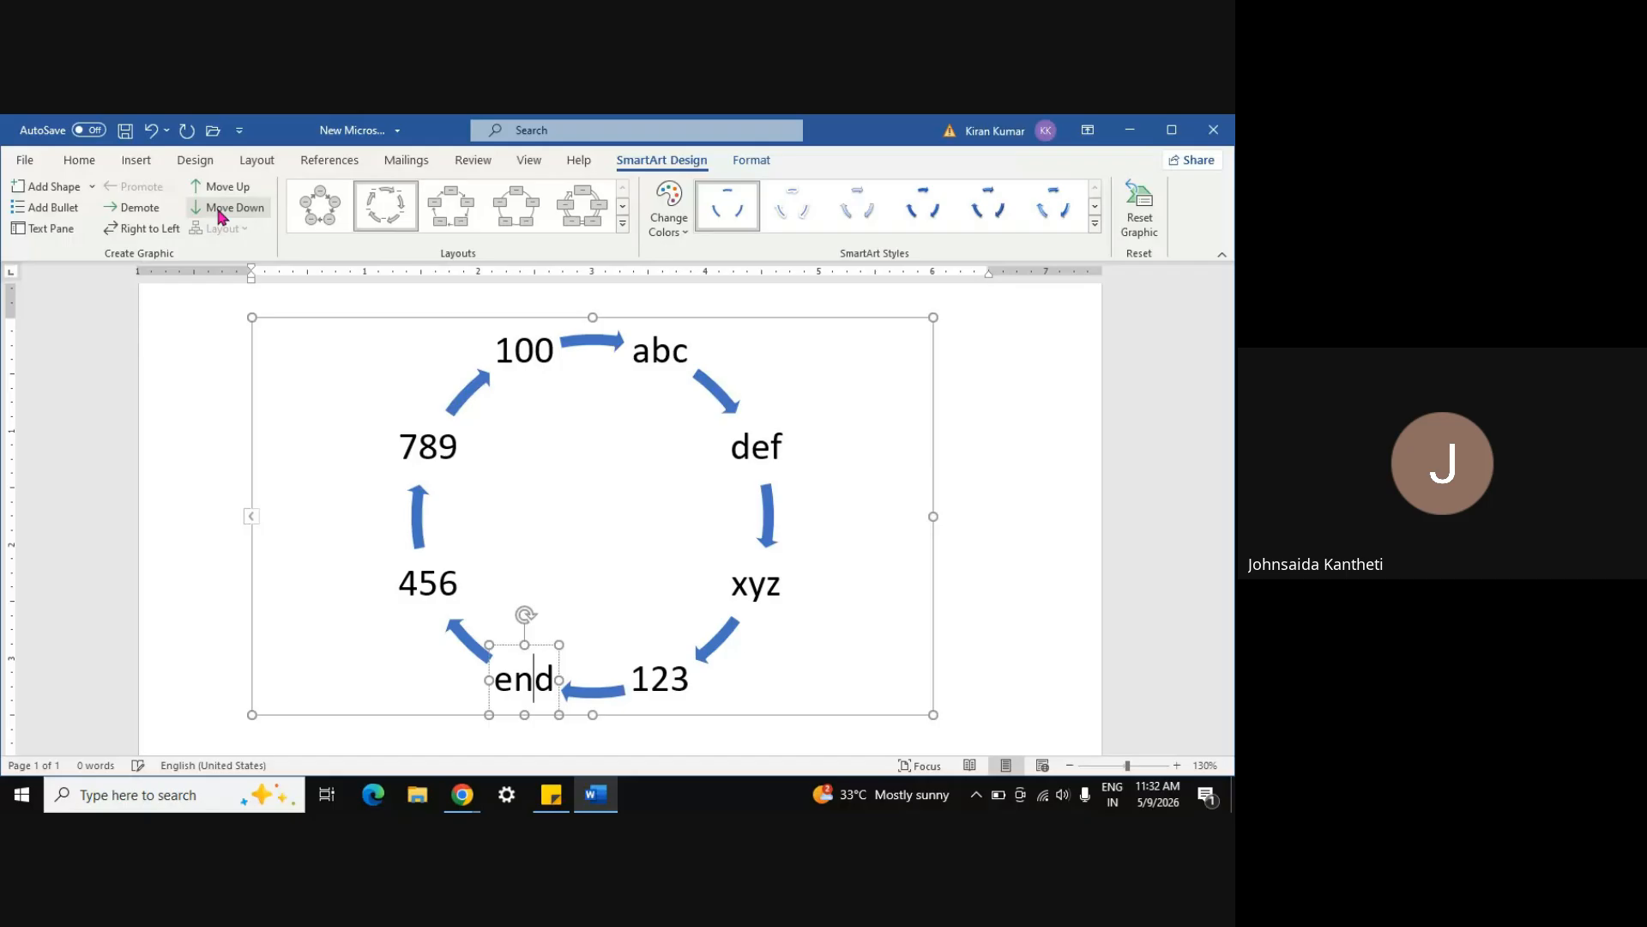
pyautogui.click(220, 211)
# Flip the cycle's direction to right to left and back to left to right, twice
pyautogui.click(148, 232)
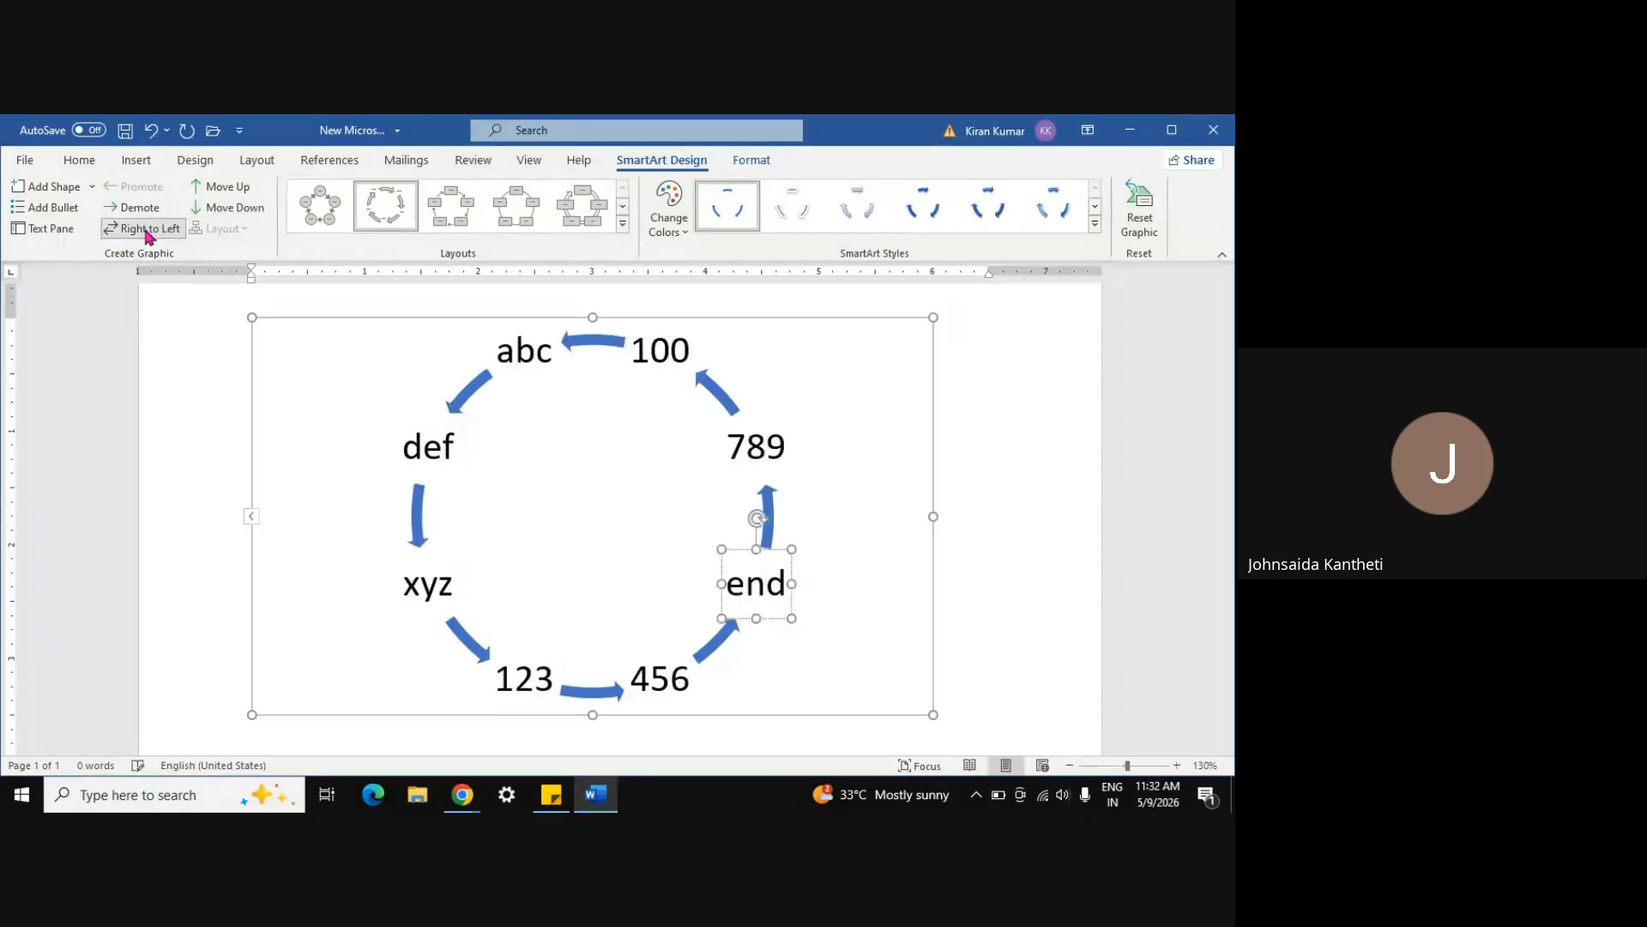
pyautogui.click(148, 234)
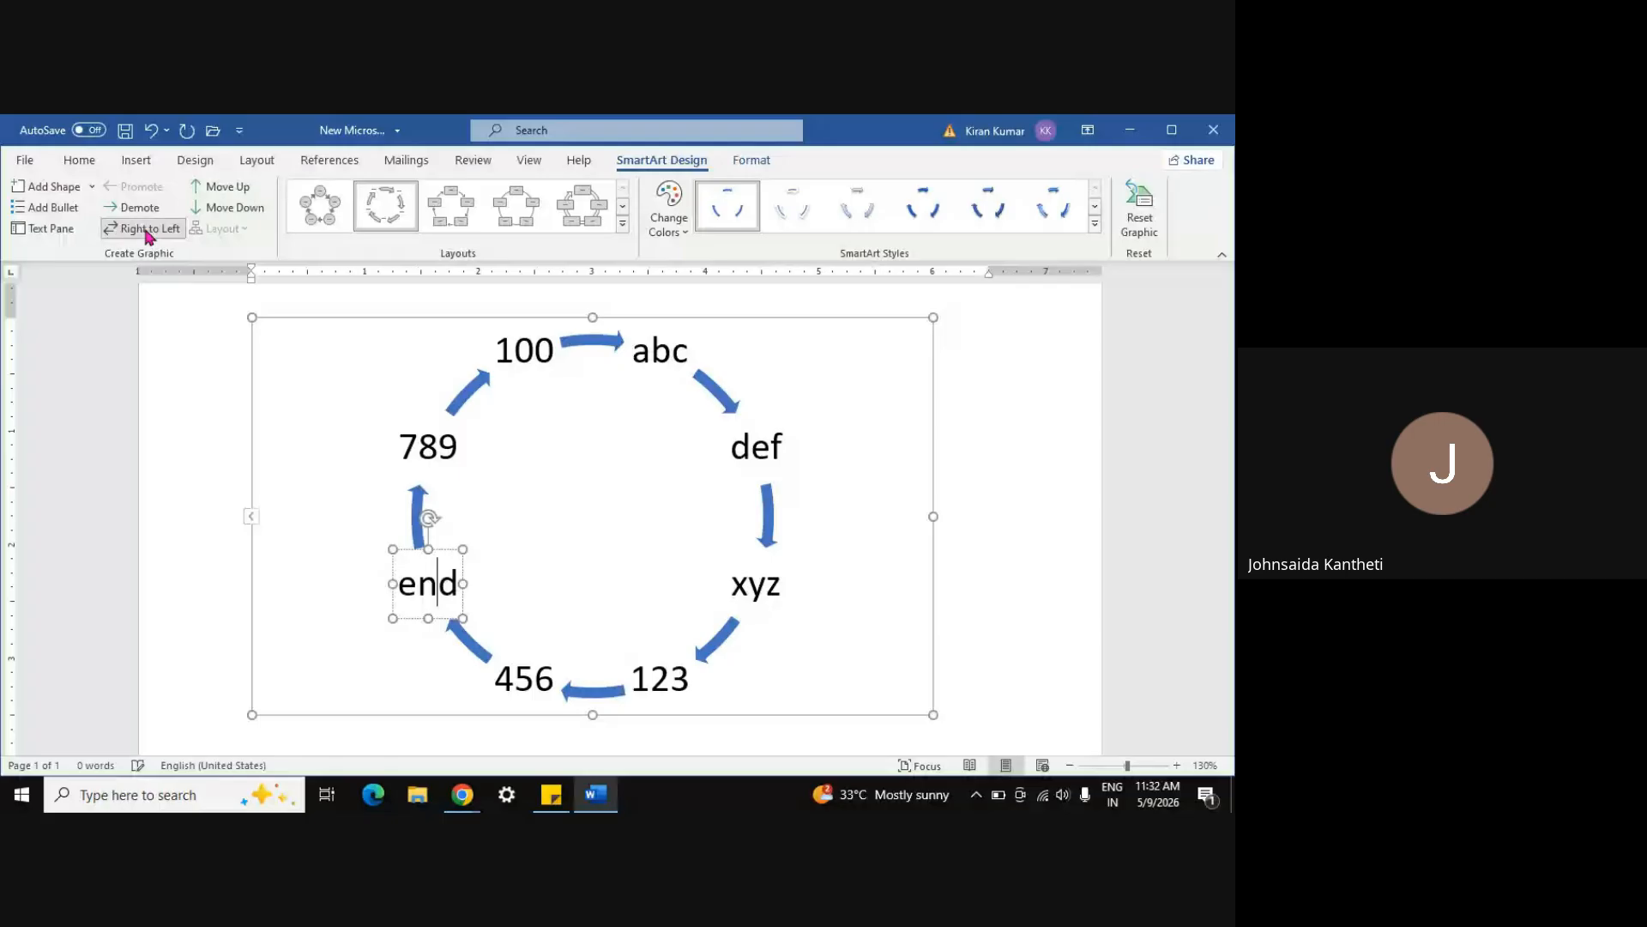
pyautogui.click(148, 233)
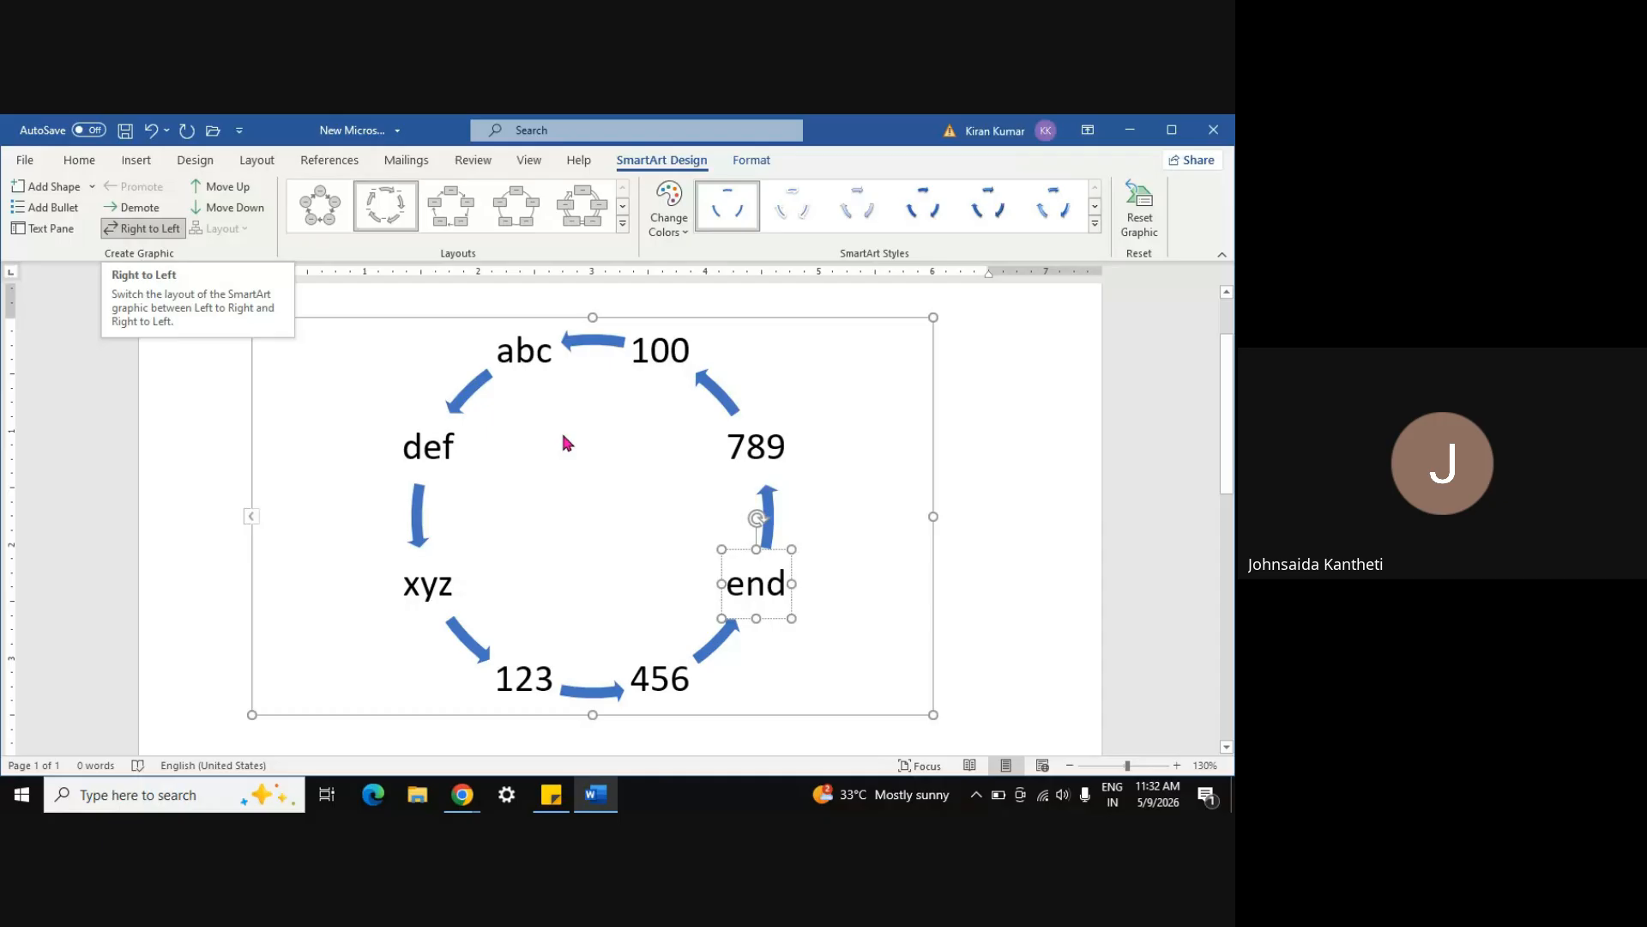
pyautogui.click(127, 233)
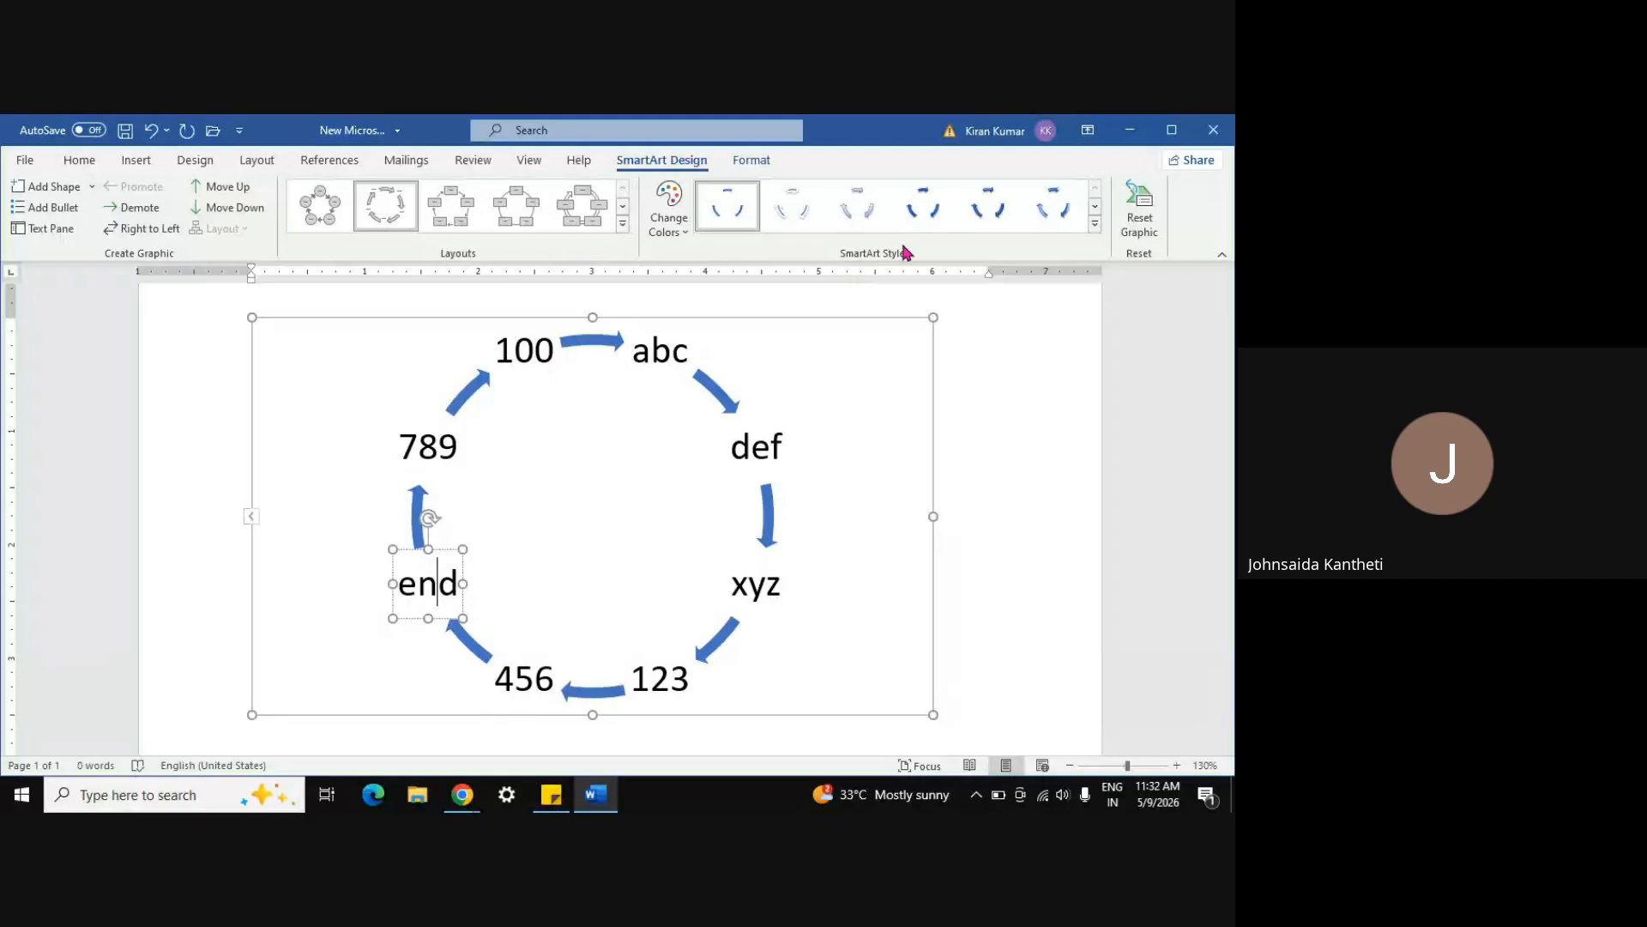
# Browse the line, pie, bar, area, scatter, map and stock chart types, and insert a clustered column chart
pyautogui.click(142, 165)
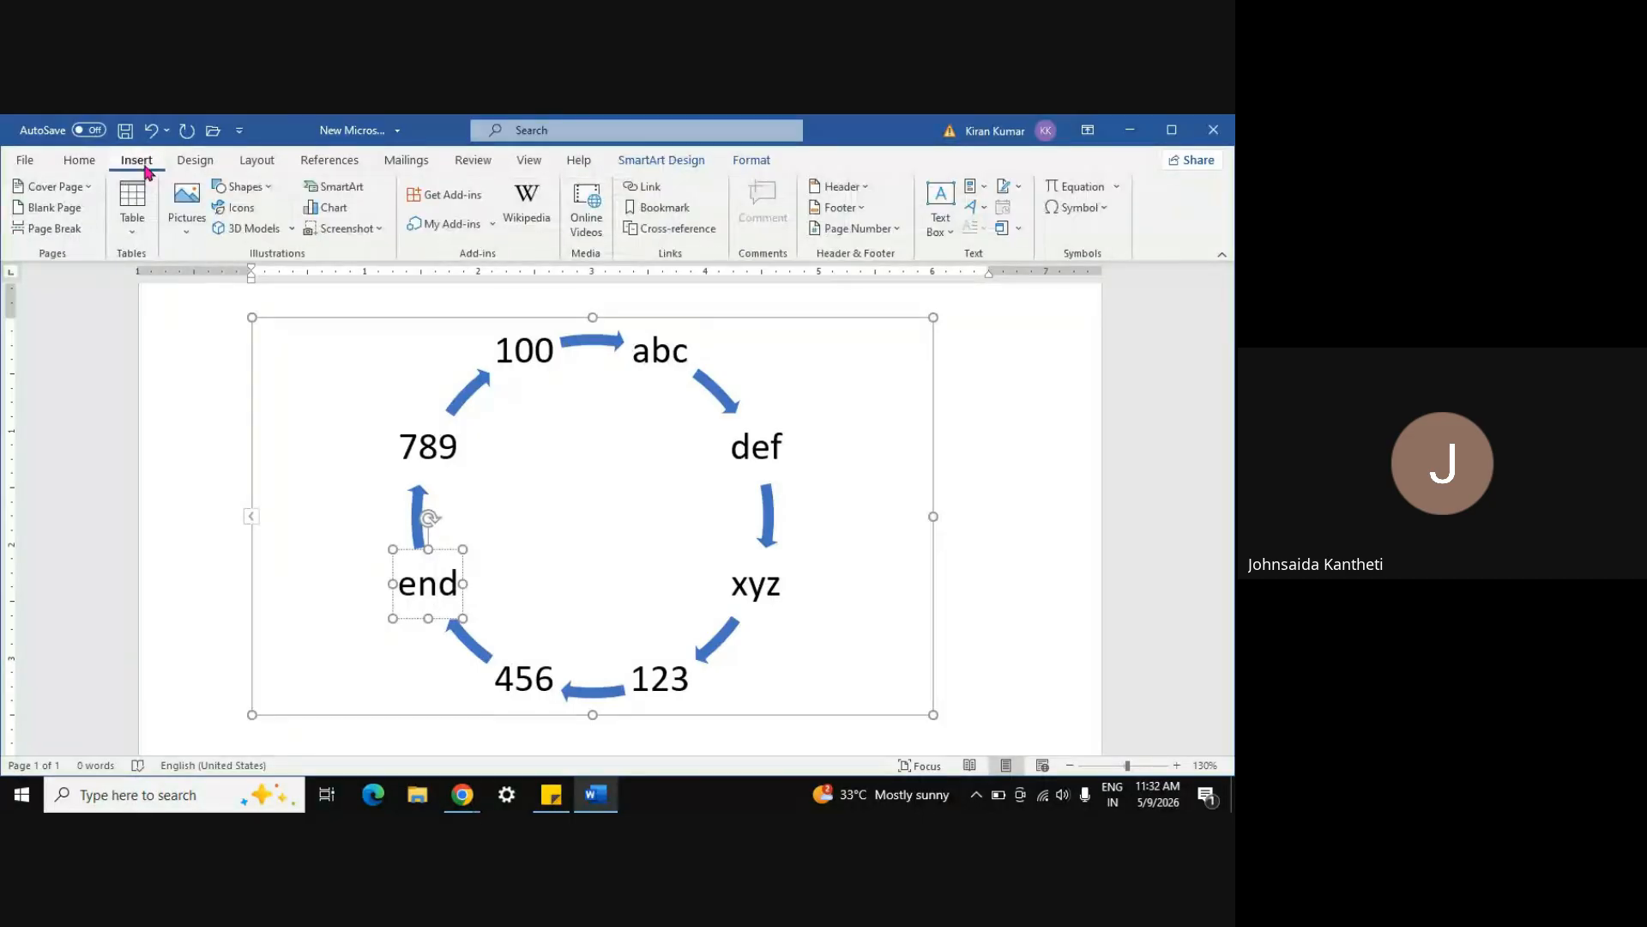
pyautogui.click(341, 217)
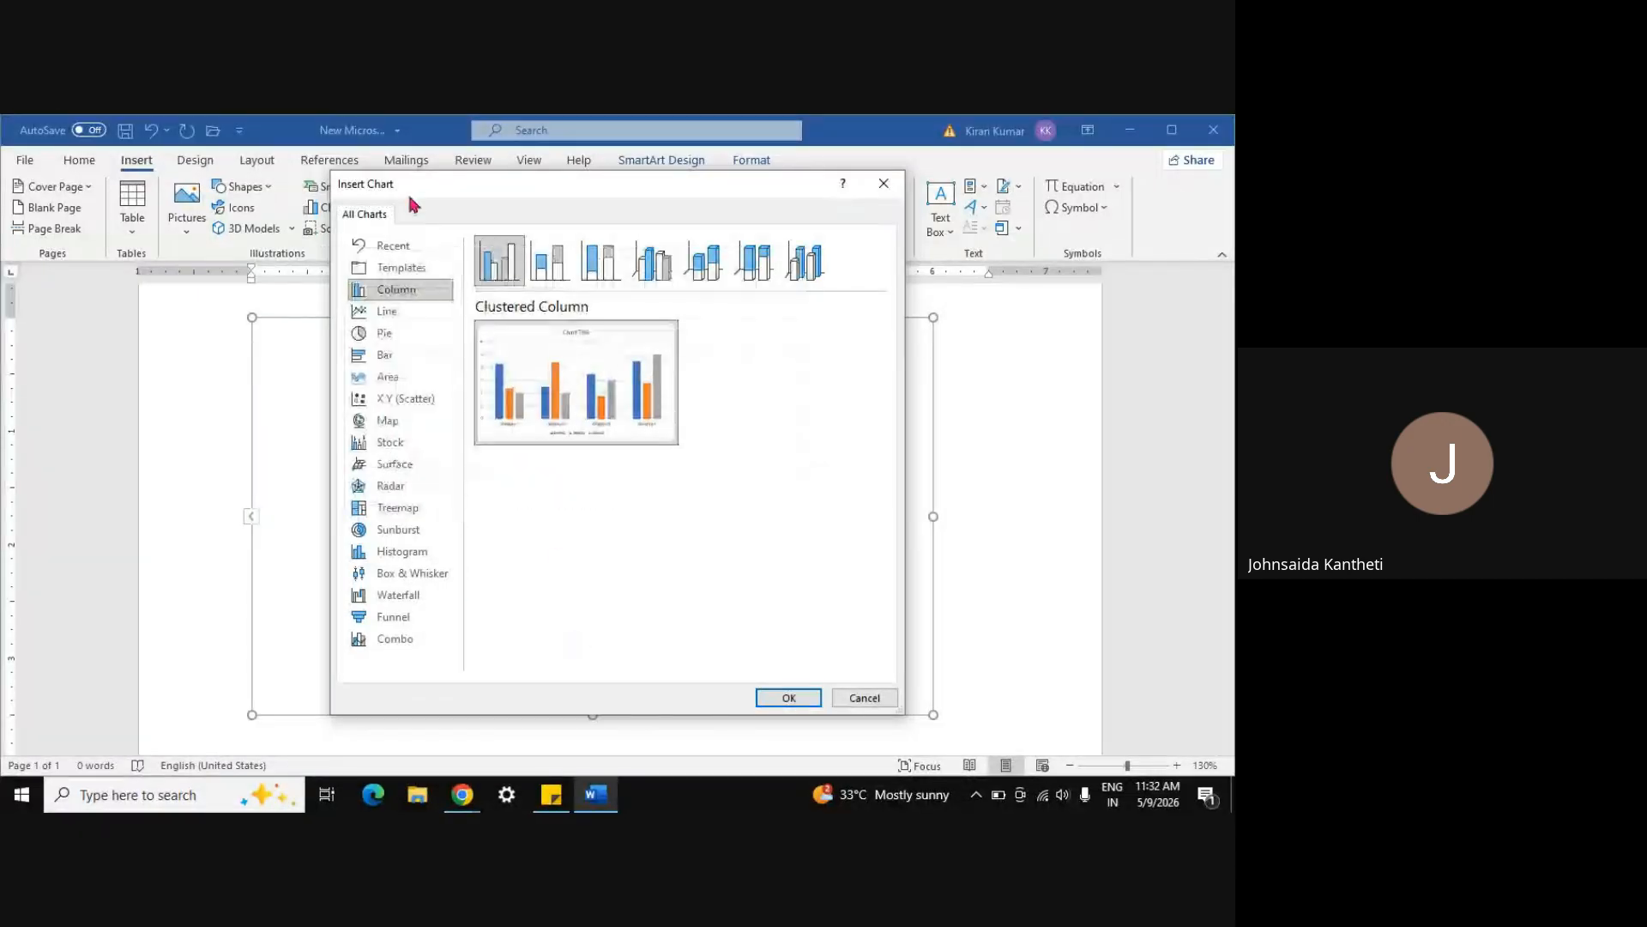
pyautogui.click(407, 319)
pyautogui.click(406, 340)
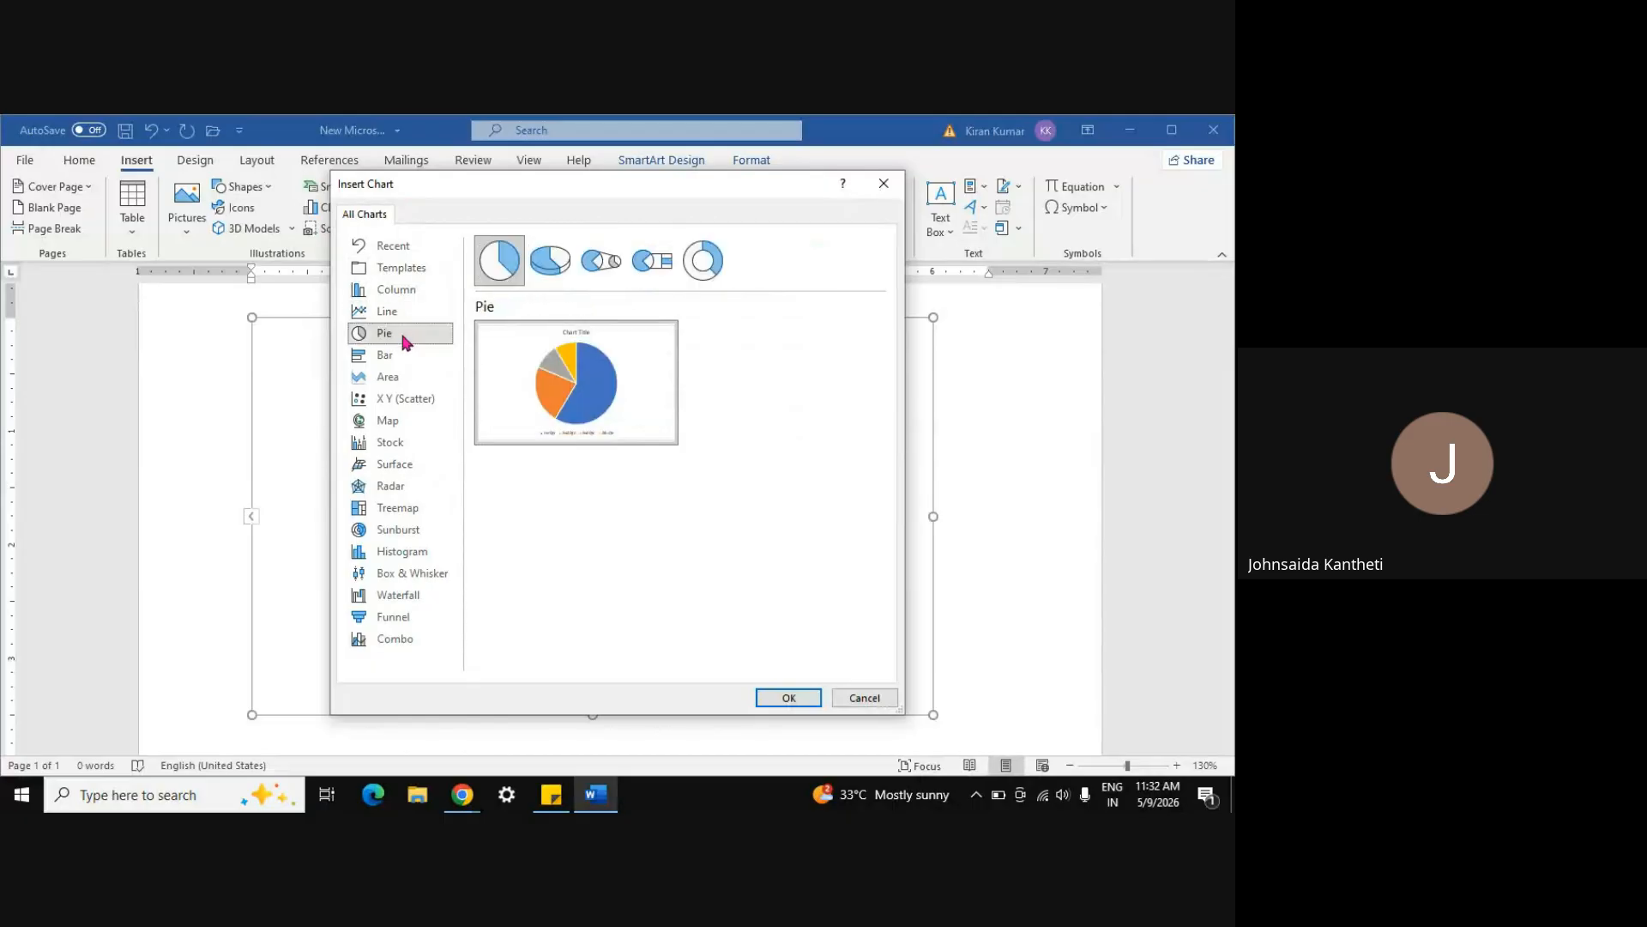
pyautogui.click(406, 356)
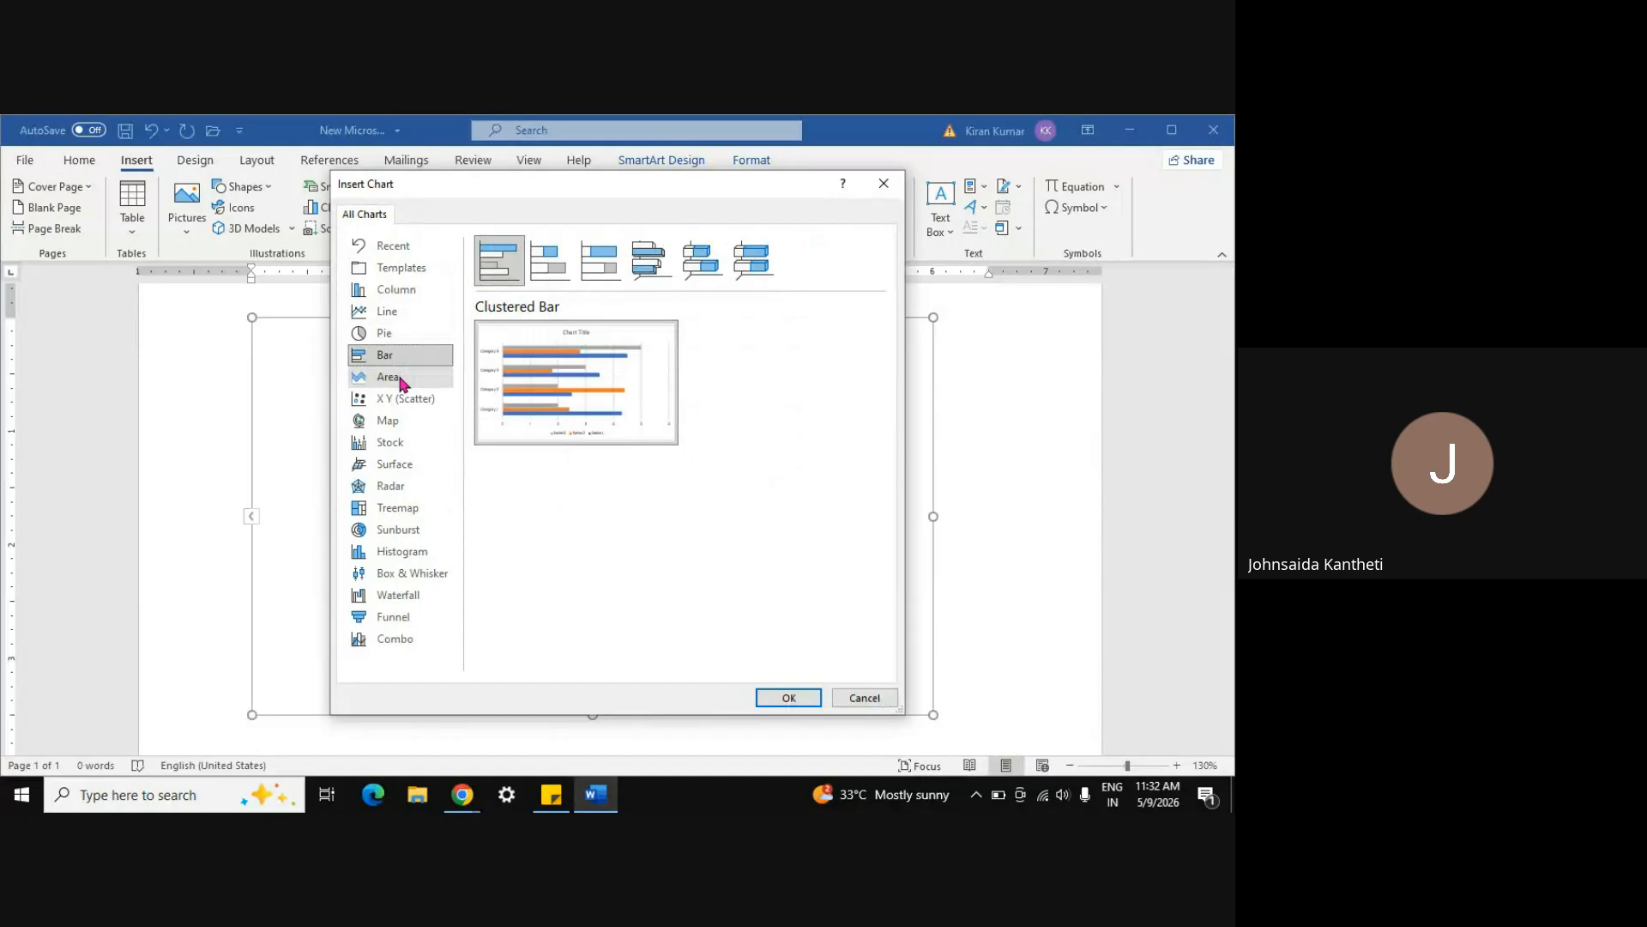
pyautogui.click(404, 379)
pyautogui.click(408, 407)
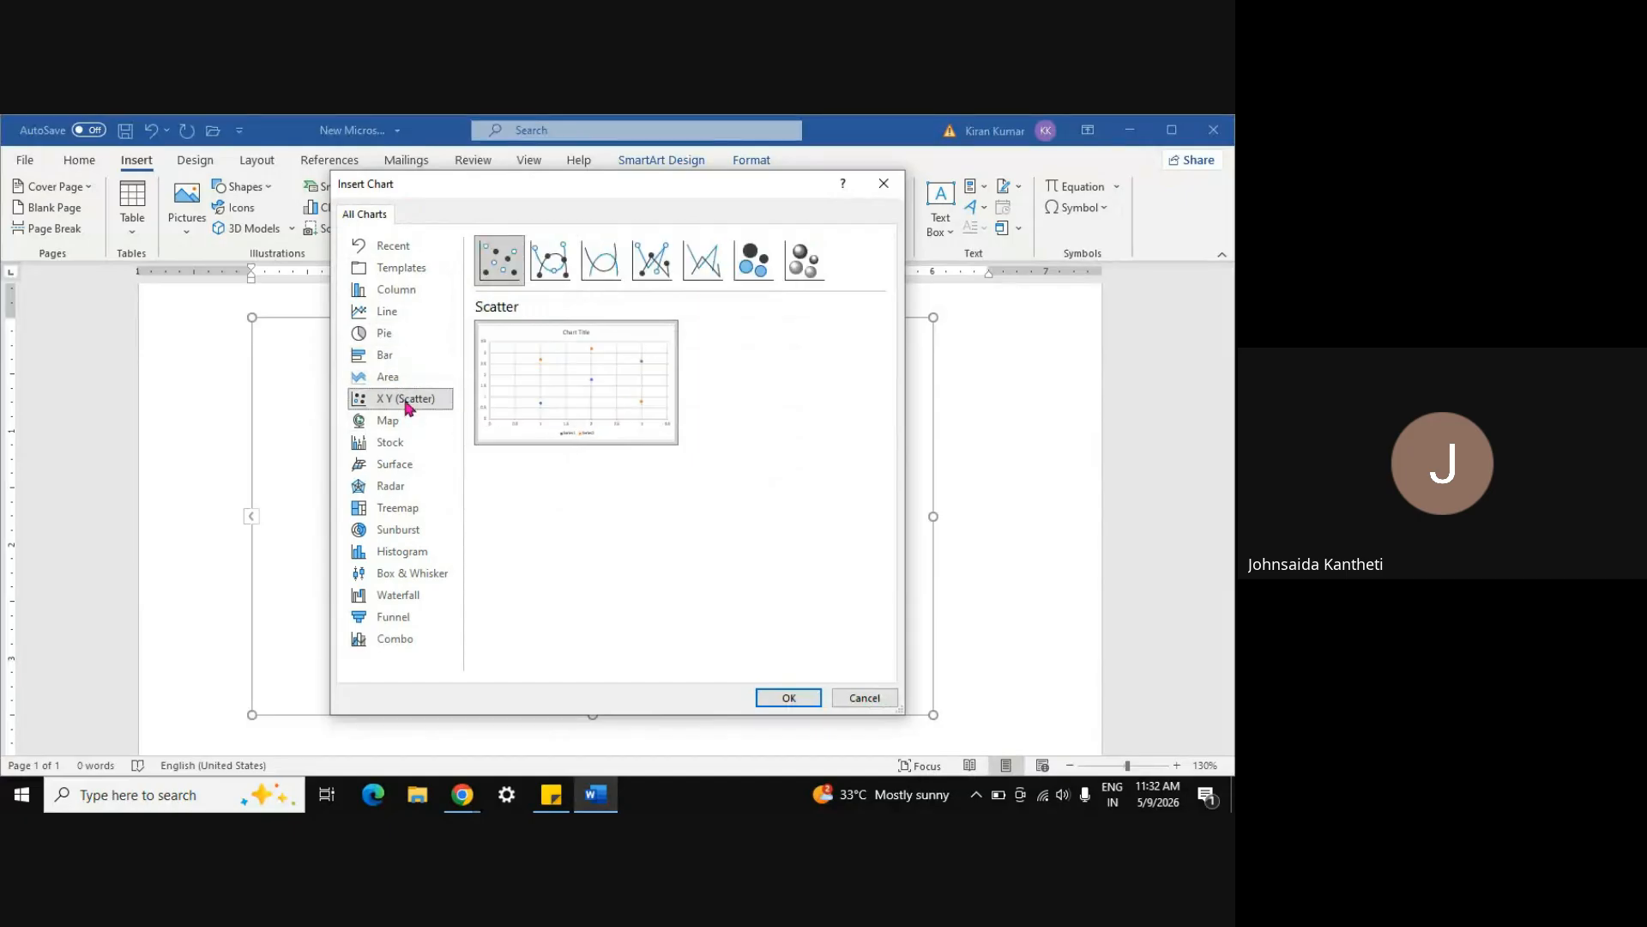
pyautogui.click(408, 427)
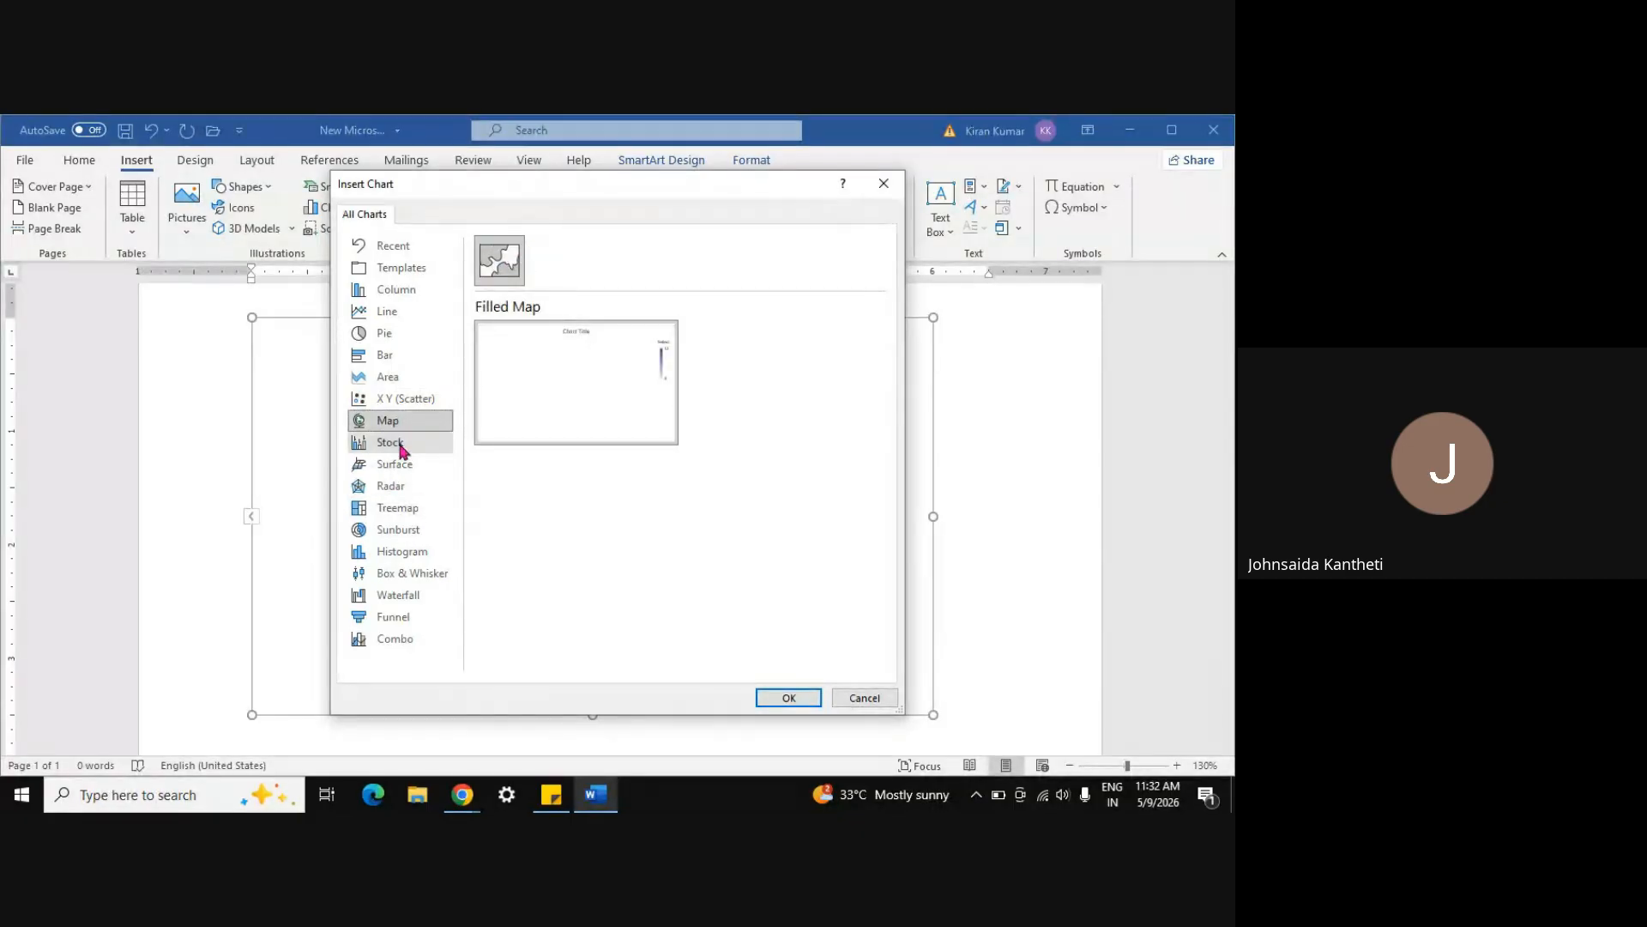
pyautogui.click(402, 446)
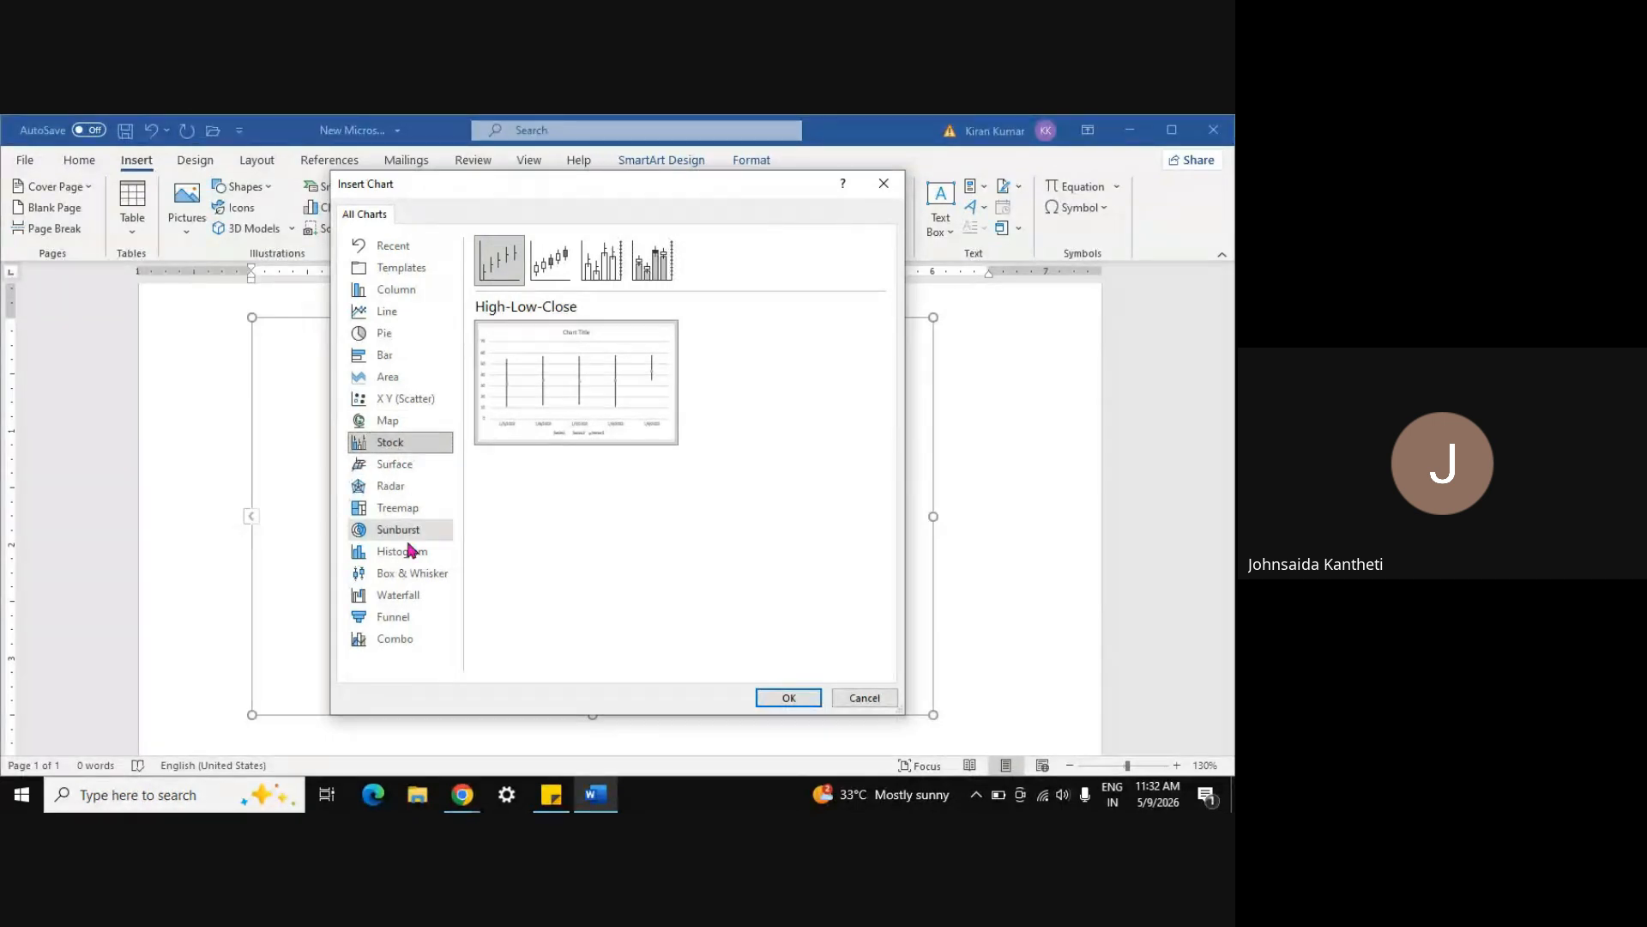
pyautogui.click(412, 291)
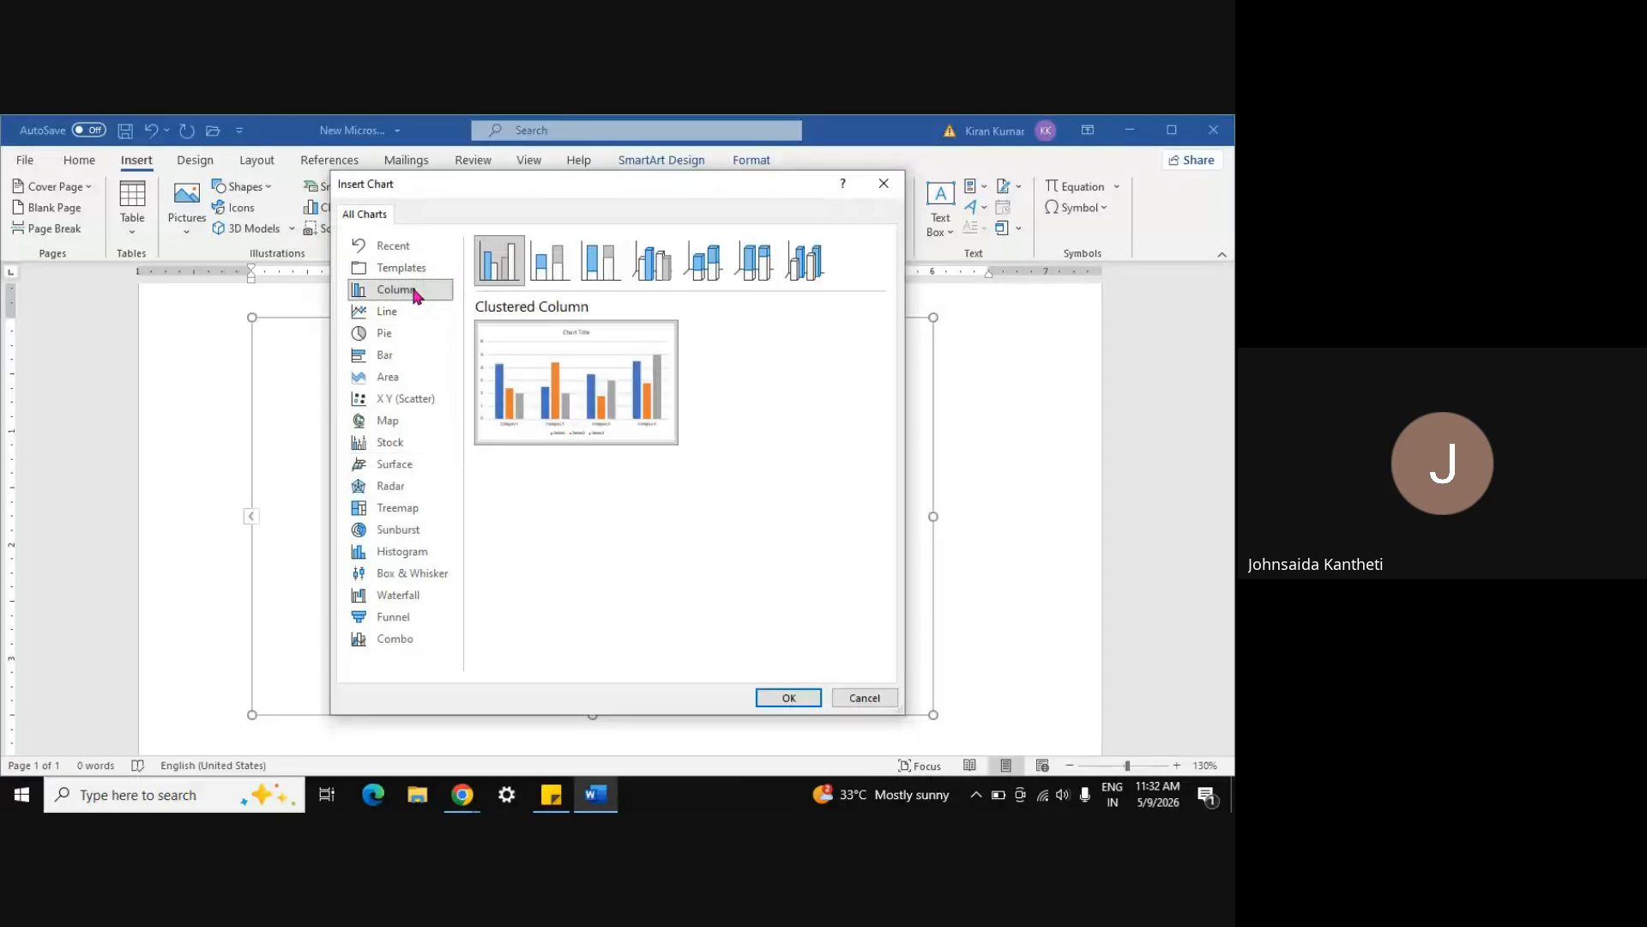
pyautogui.click(777, 699)
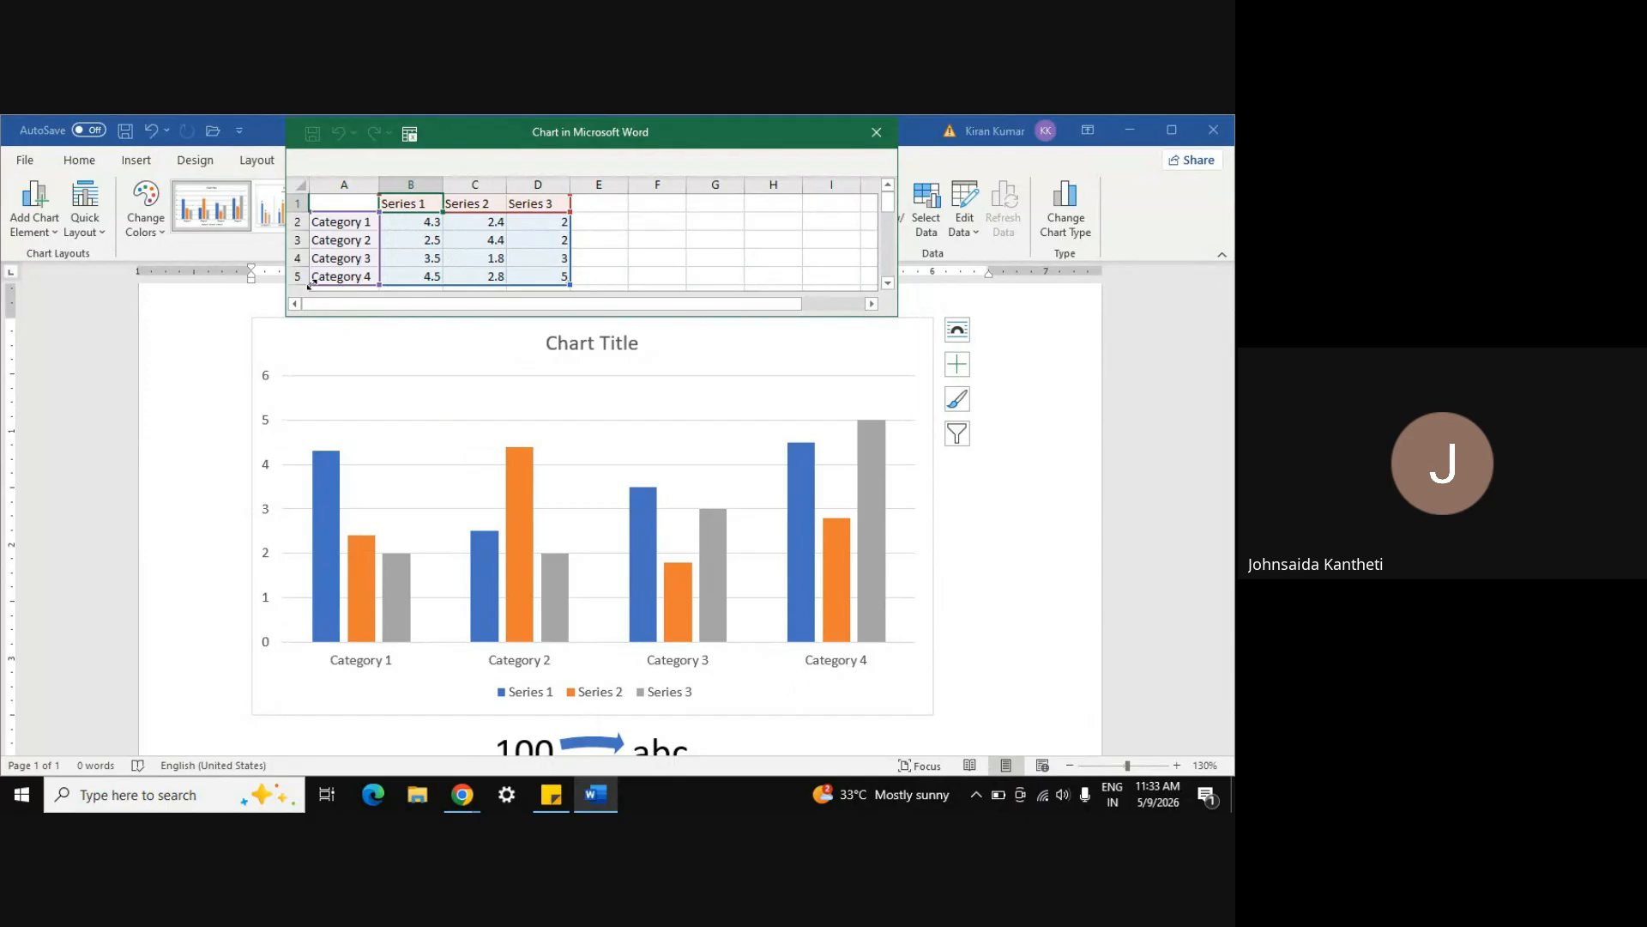
# Rename the first two categories in the chart's data sheet as BSC and BCOM
pyautogui.click(359, 221)
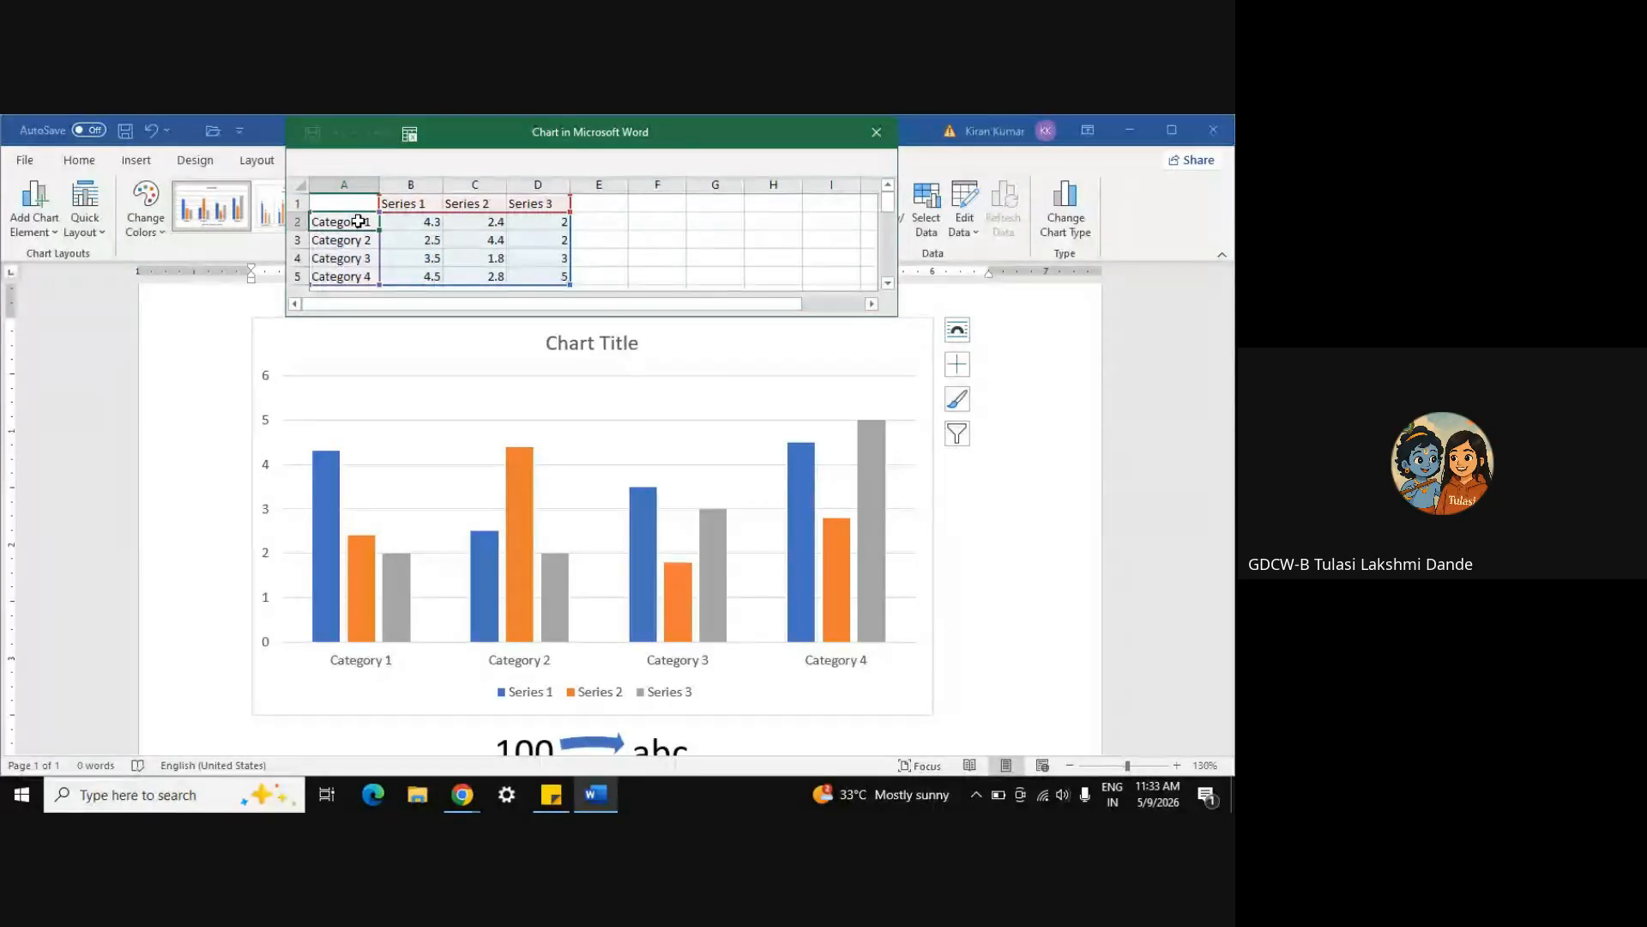
pyautogui.write('BSC')
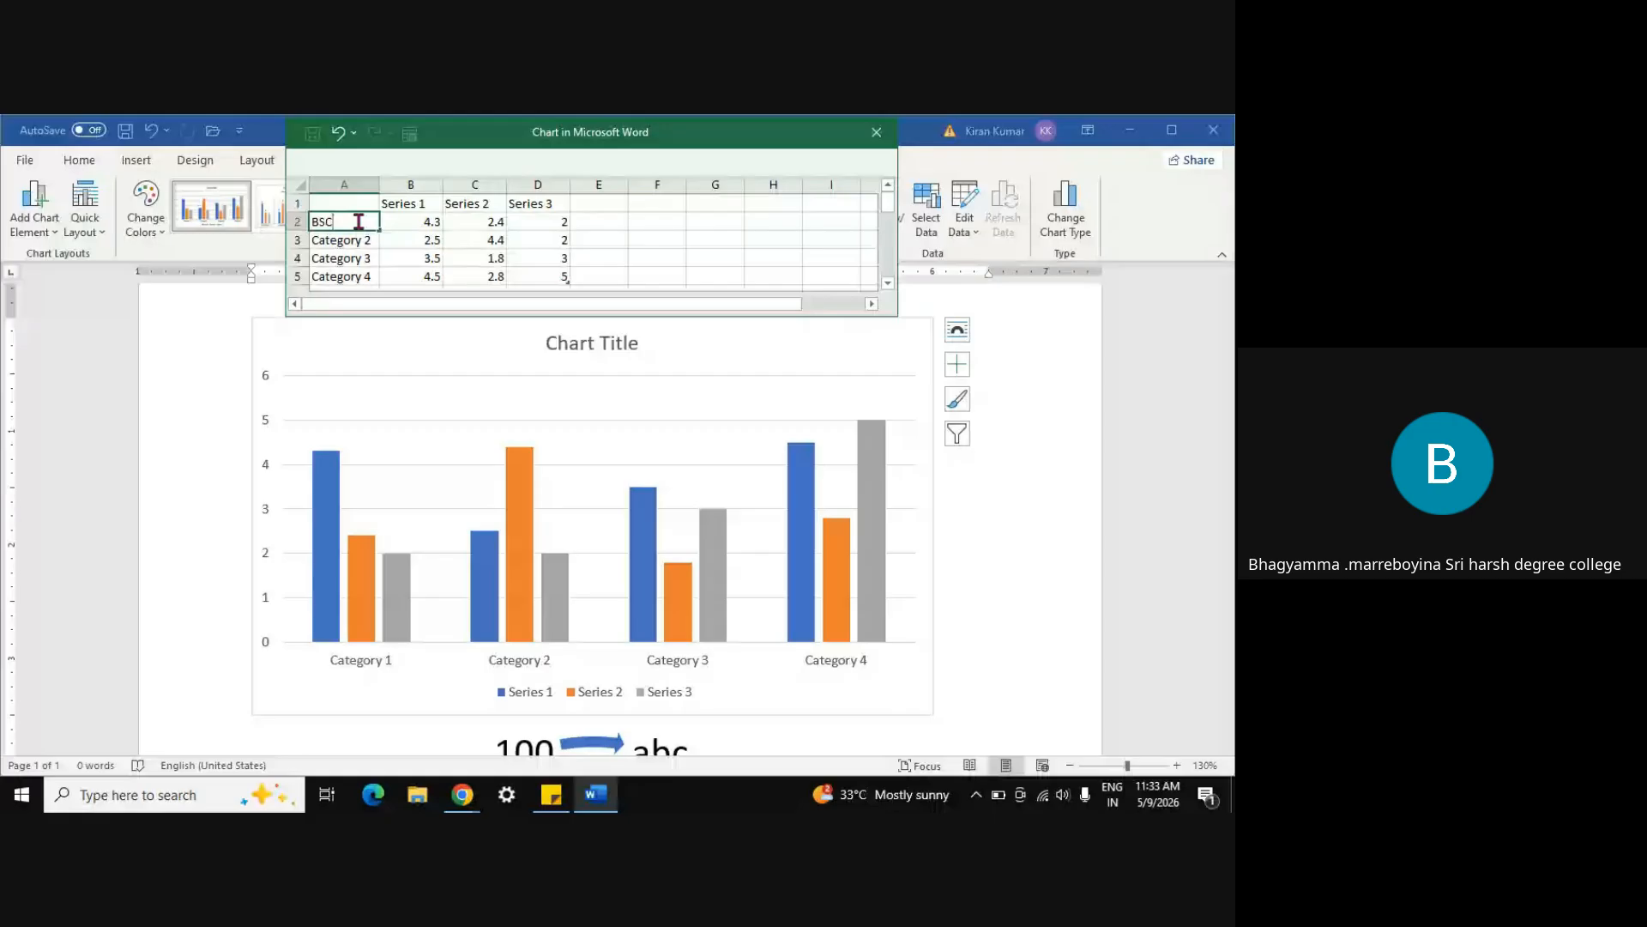
pyautogui.press('Return')
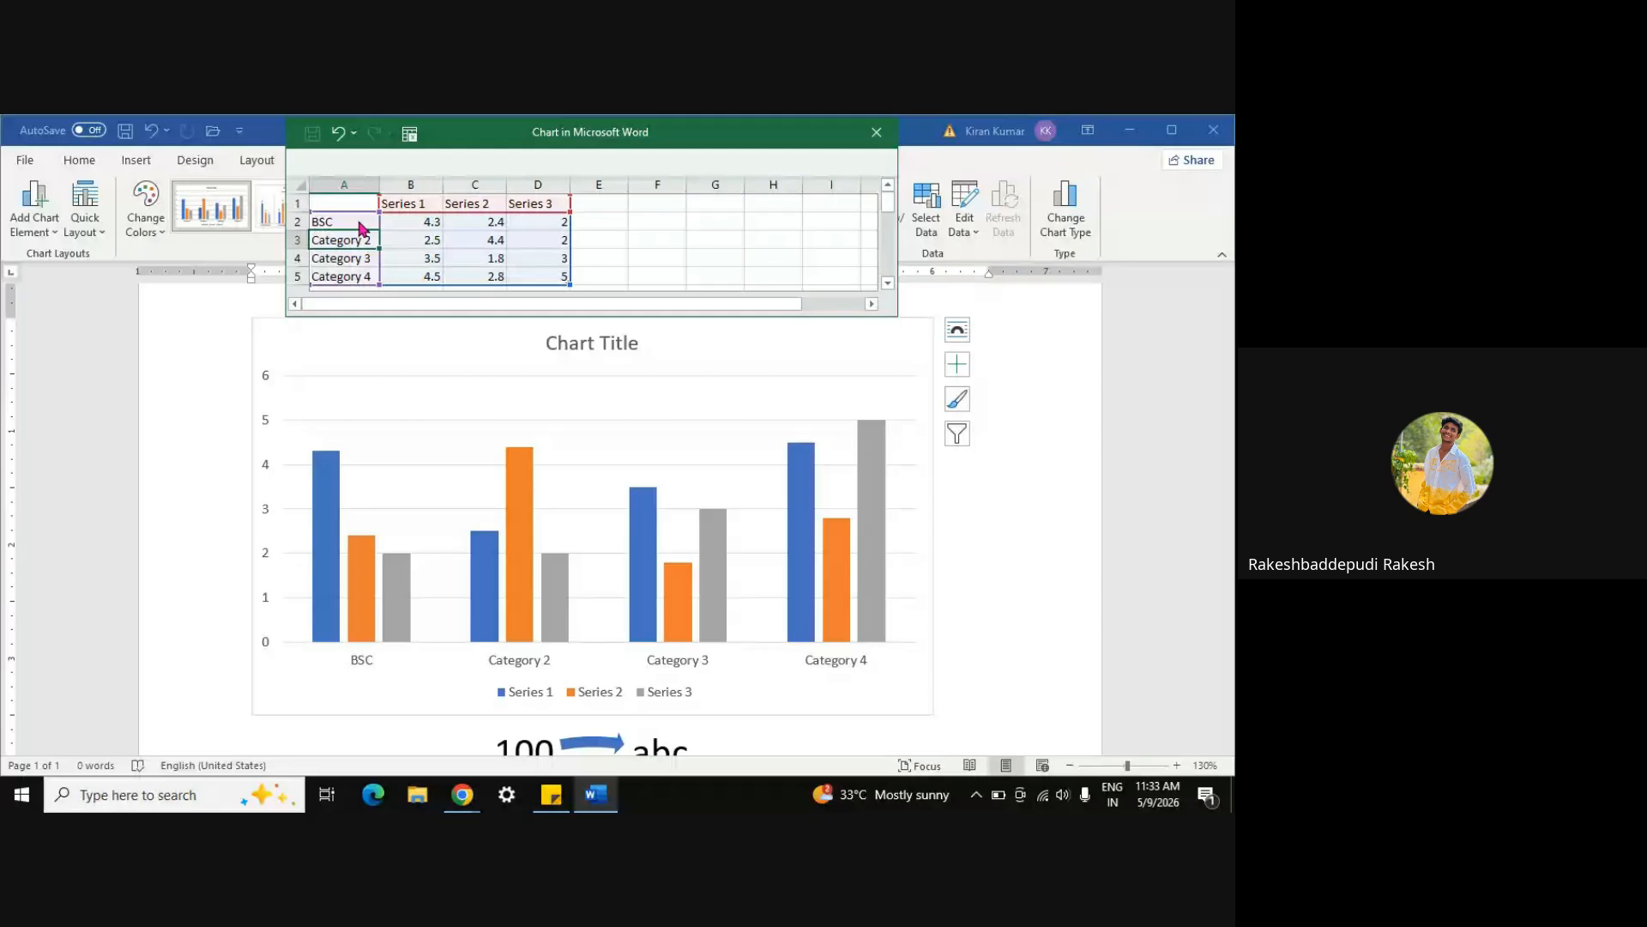
pyautogui.write('BCOM')
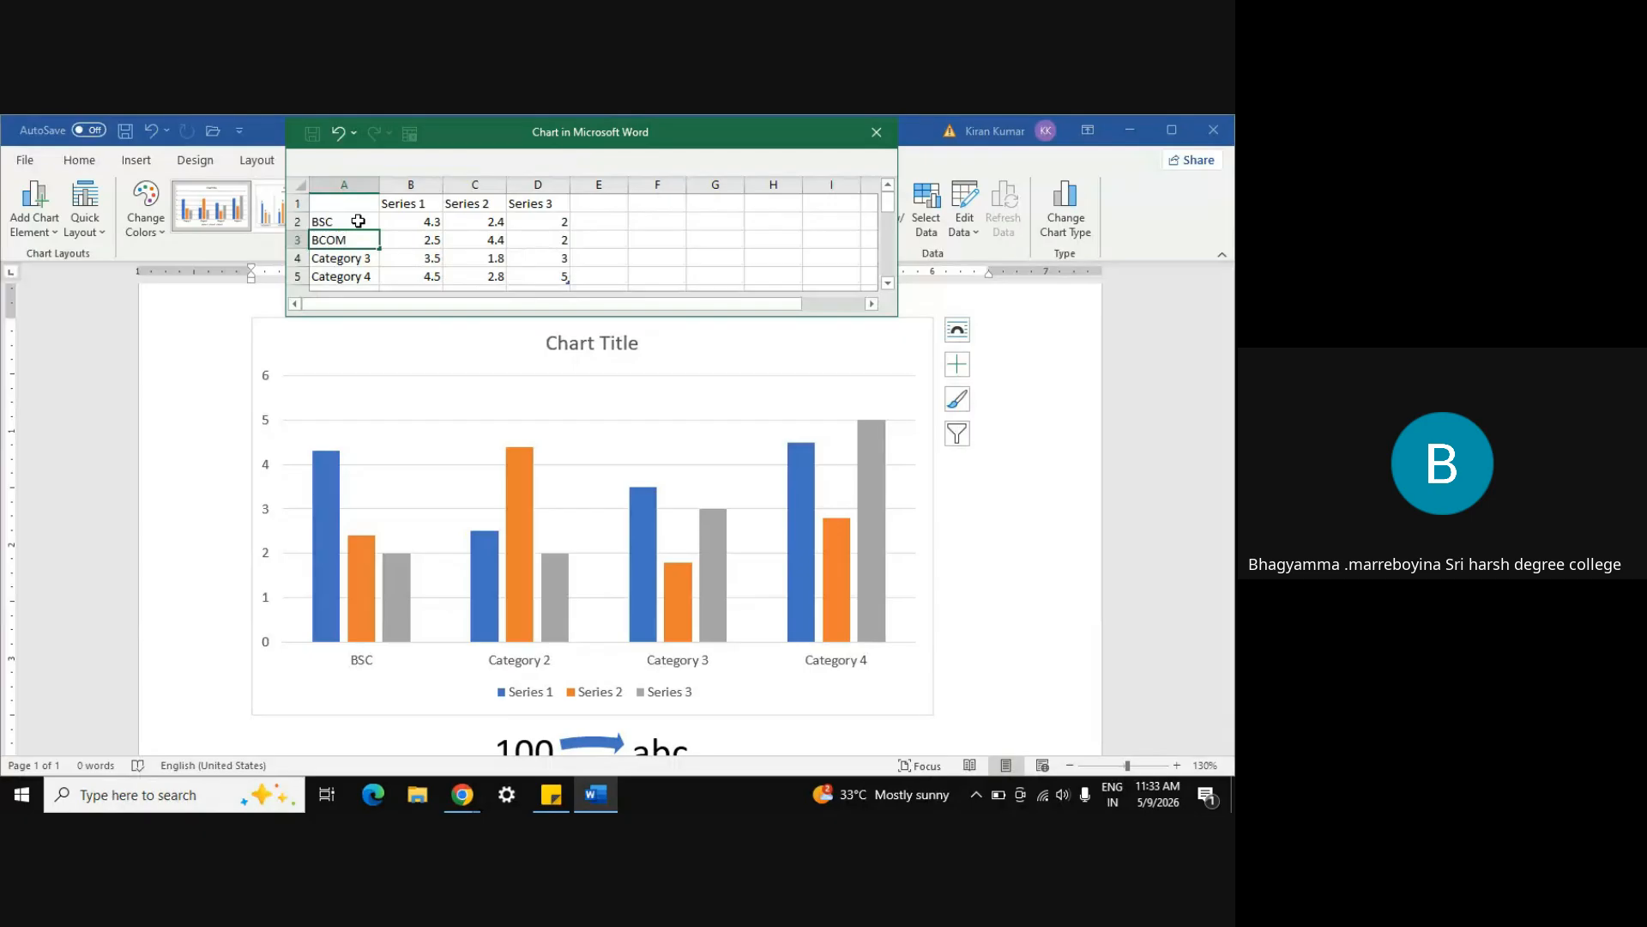
pyautogui.press('Return')
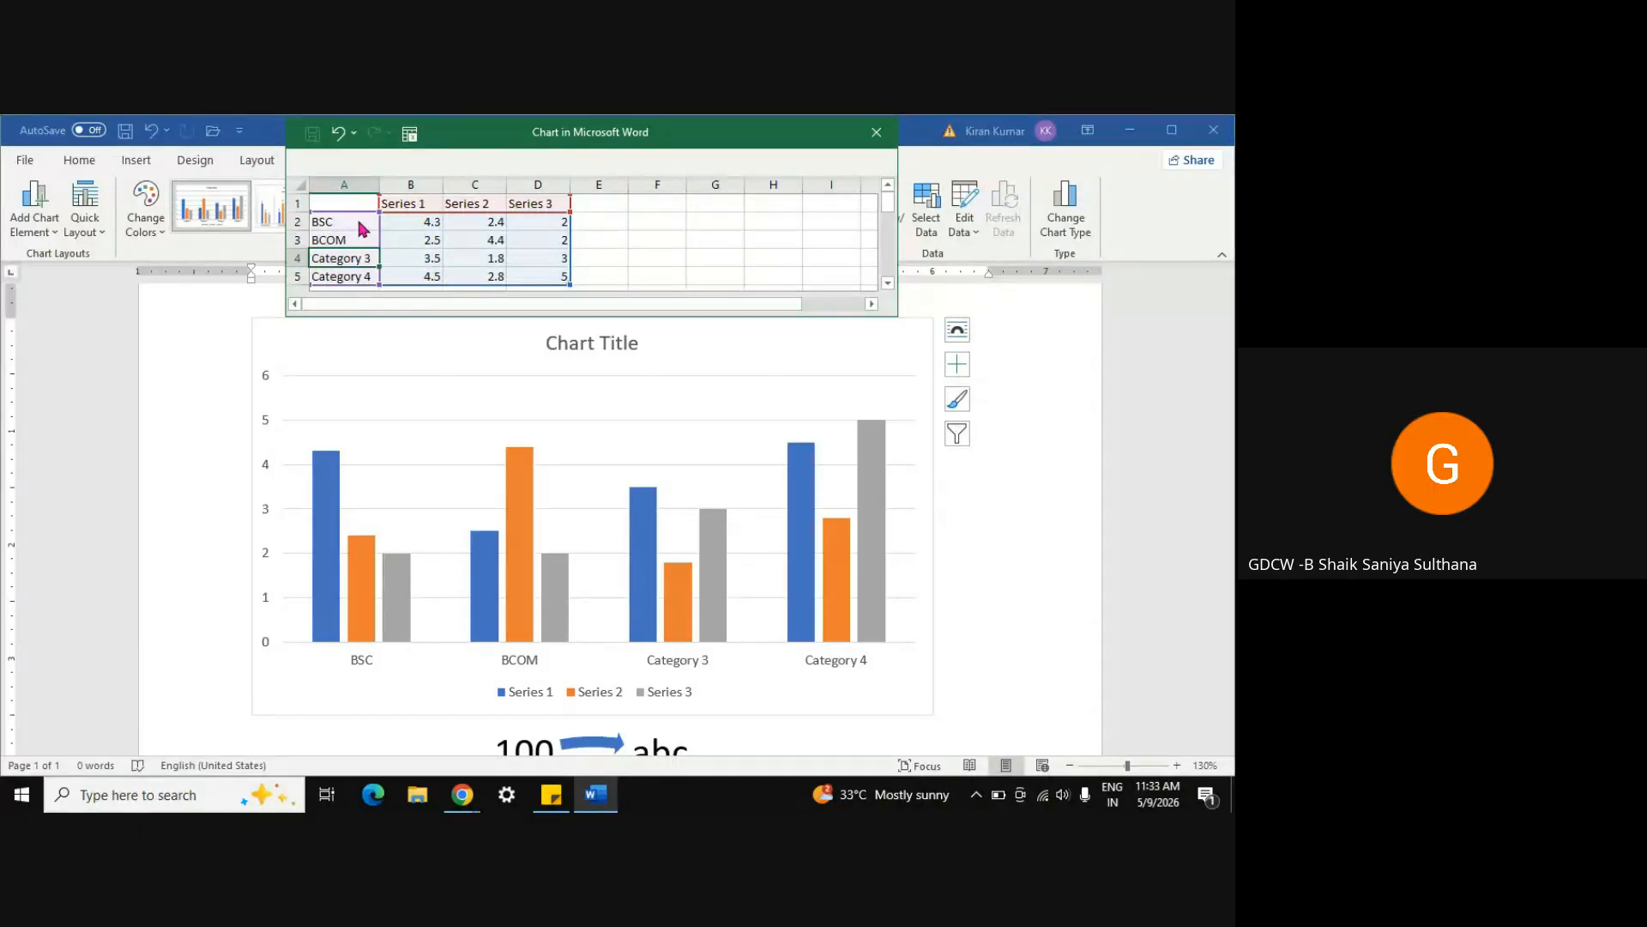
pyautogui.press('Up')
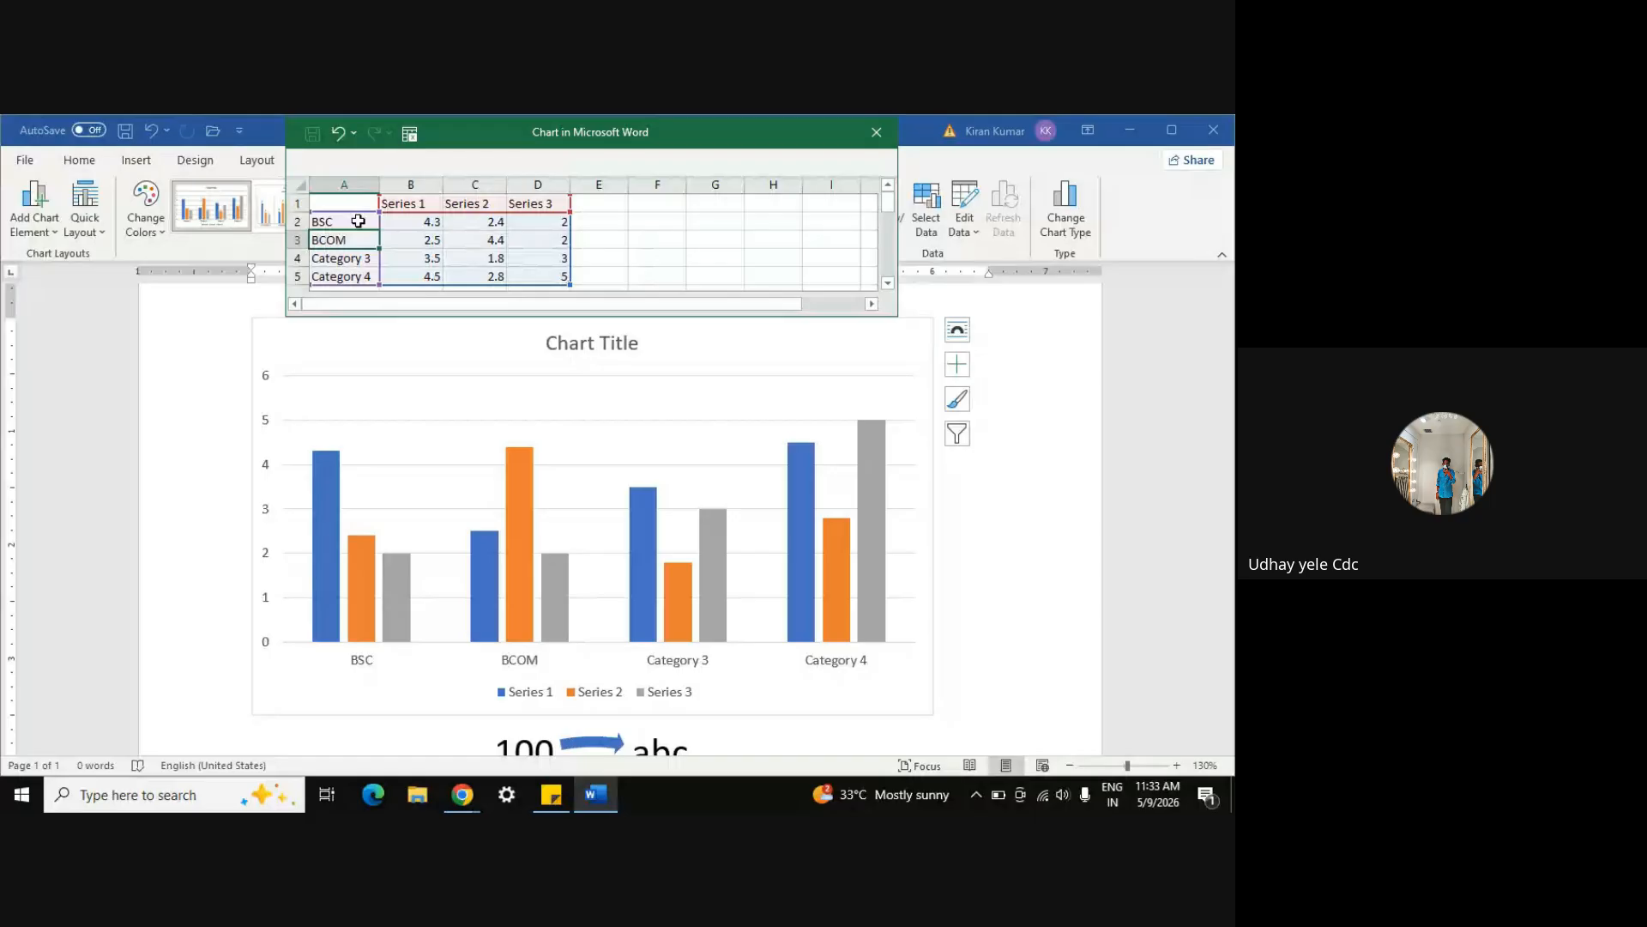
pyautogui.press('Down')
# Switch to the Google Meet window, close its in-call chat and return to Word
pyautogui.hotkey('alt', 'Tab')
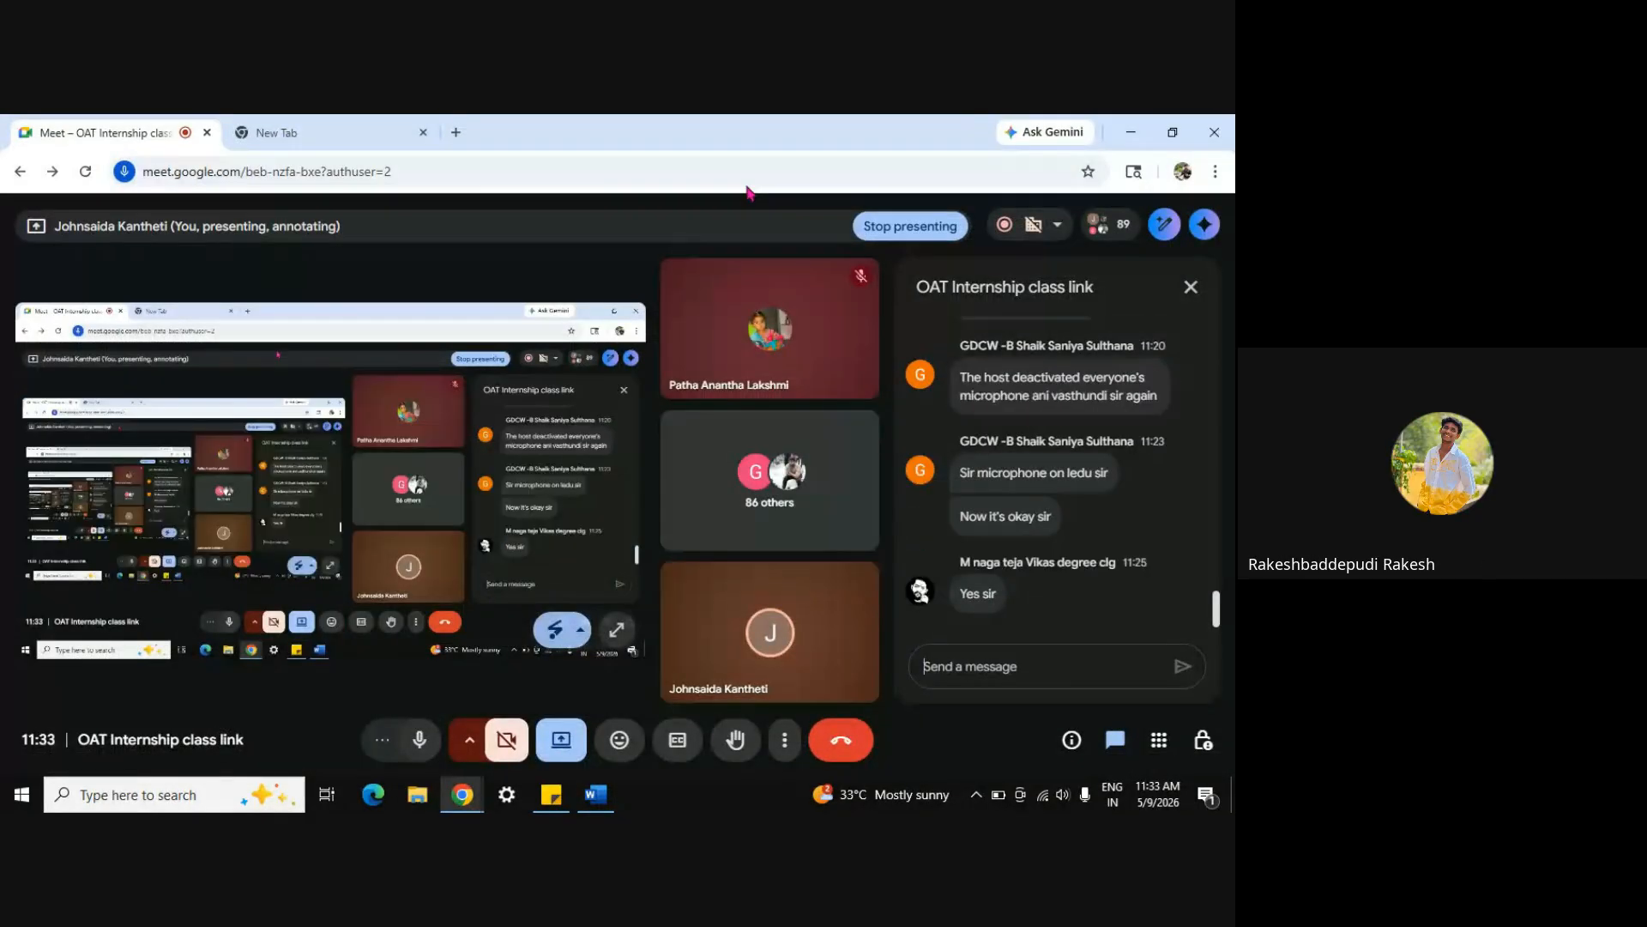
pyautogui.click(1191, 287)
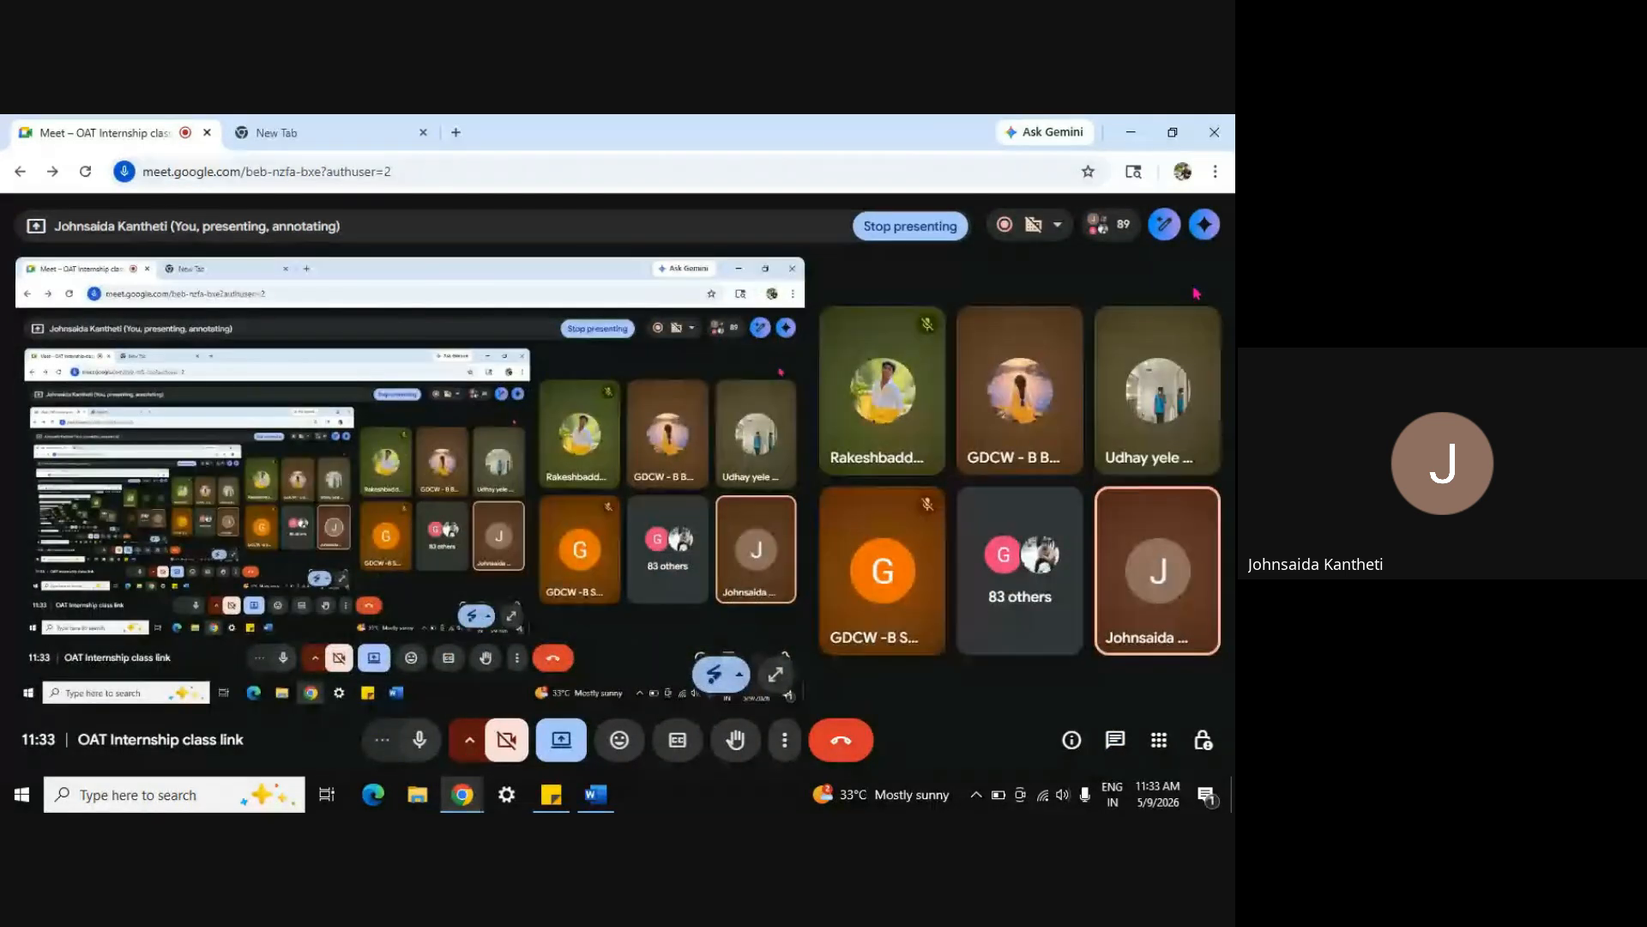
pyautogui.click(595, 794)
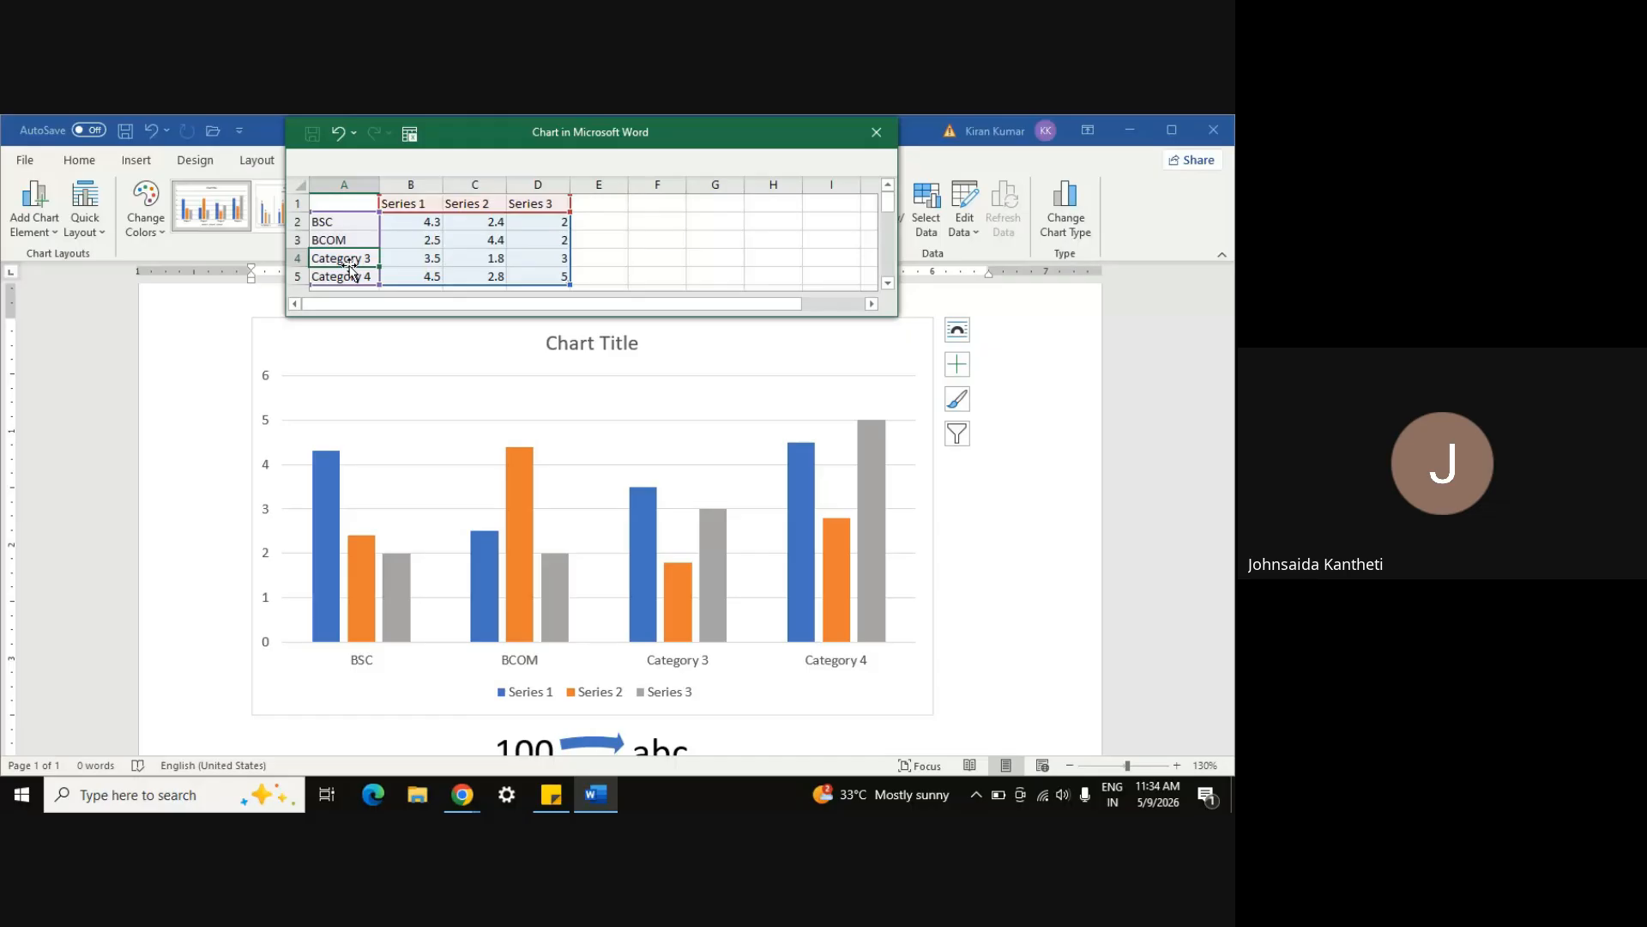
# Rename Category 3 as BTCH and Category 4 as 10 TH in the chart's data sheet
pyautogui.write('BTCH')
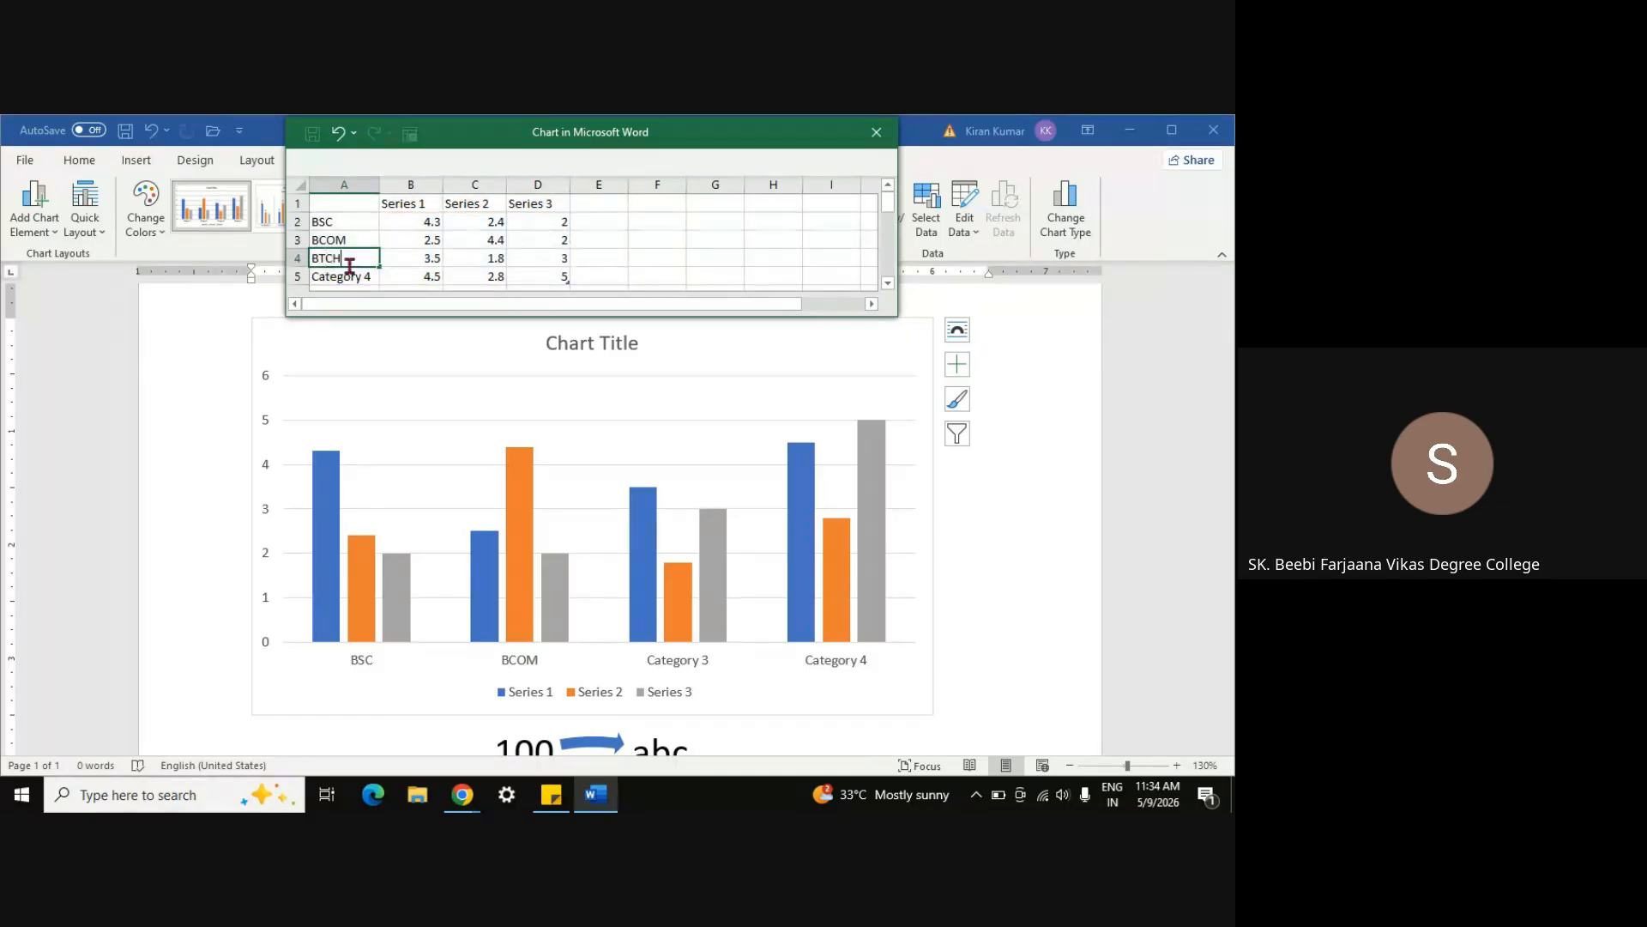
pyautogui.press('Return')
pyautogui.write('100')
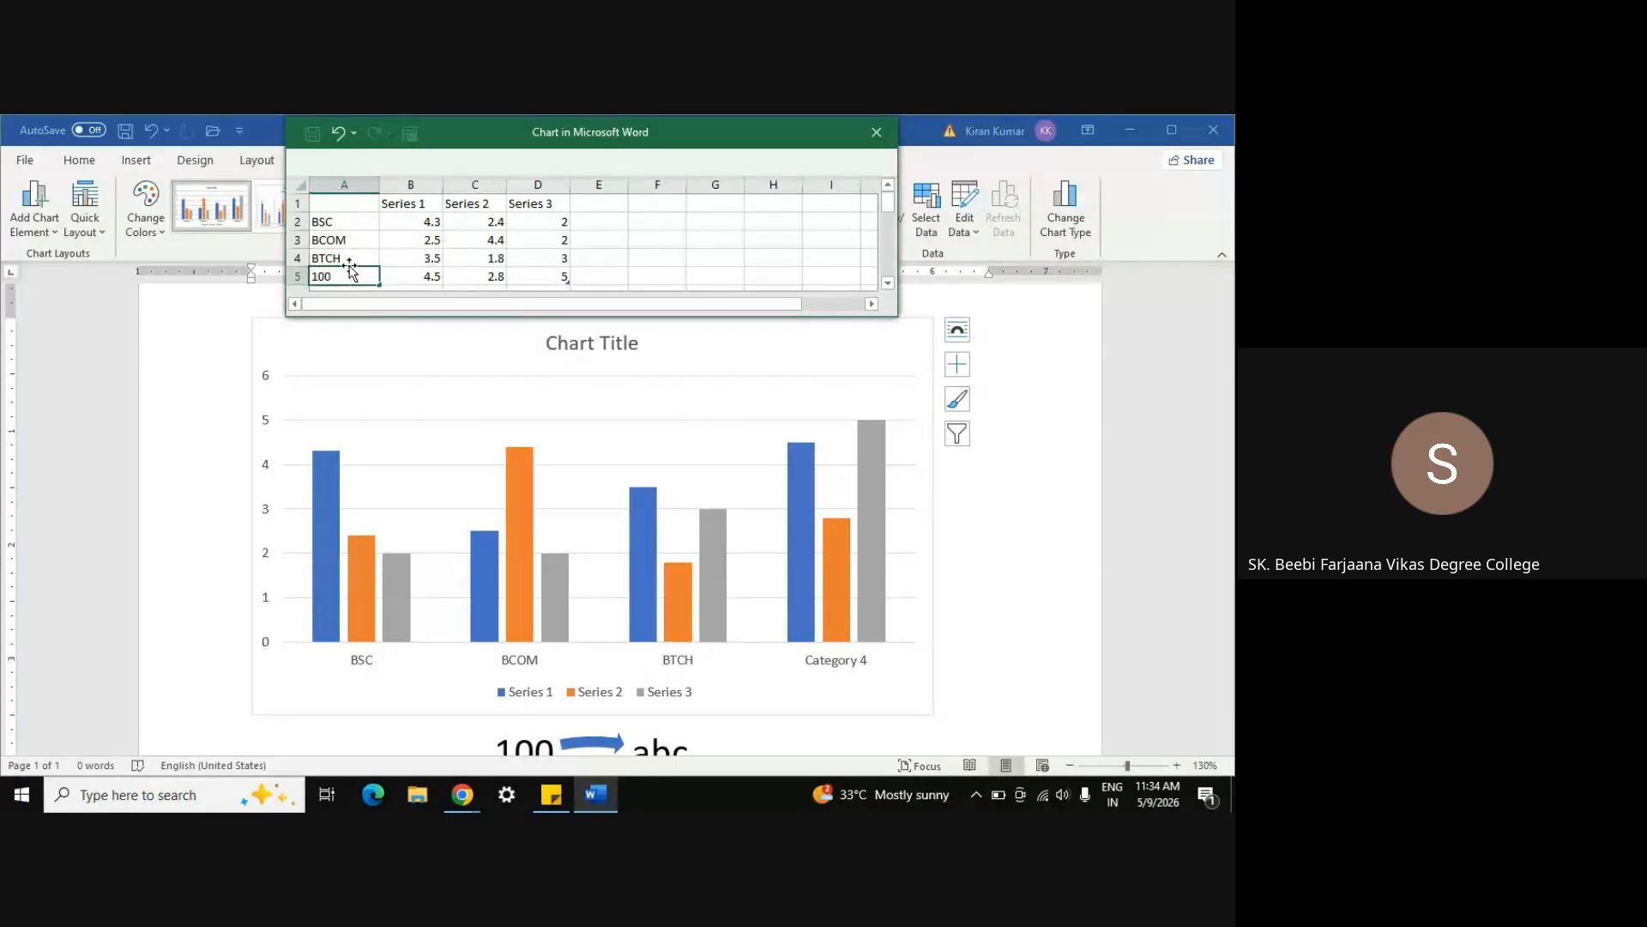
pyautogui.press('BackSpace')
pyautogui.write('TH')
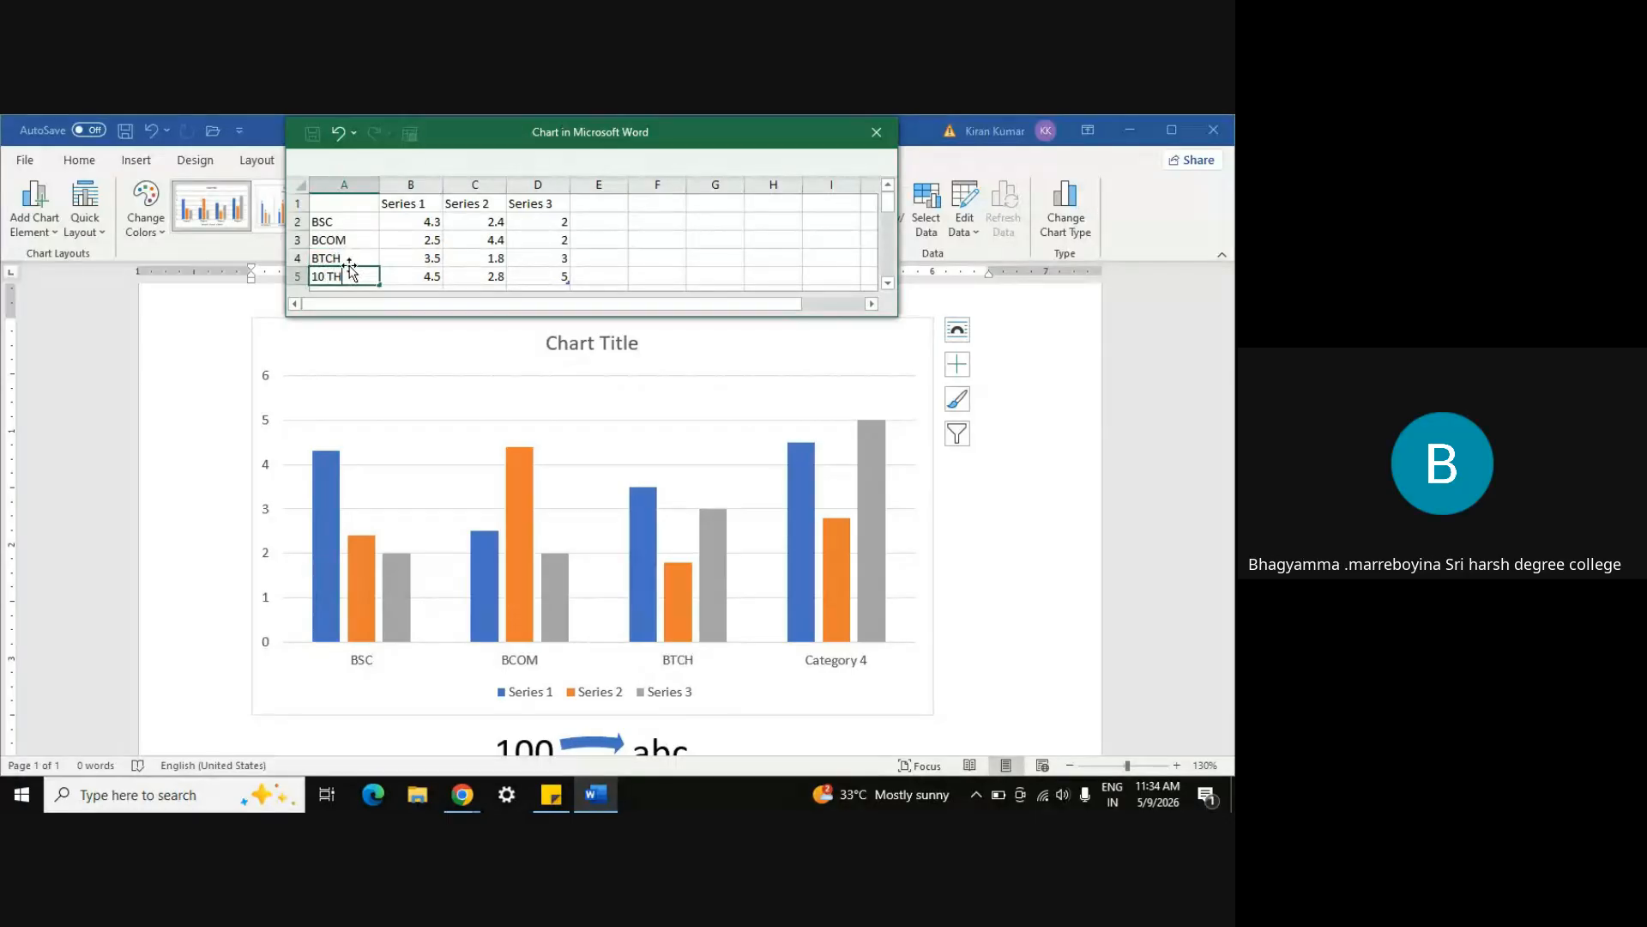
pyautogui.click(416, 222)
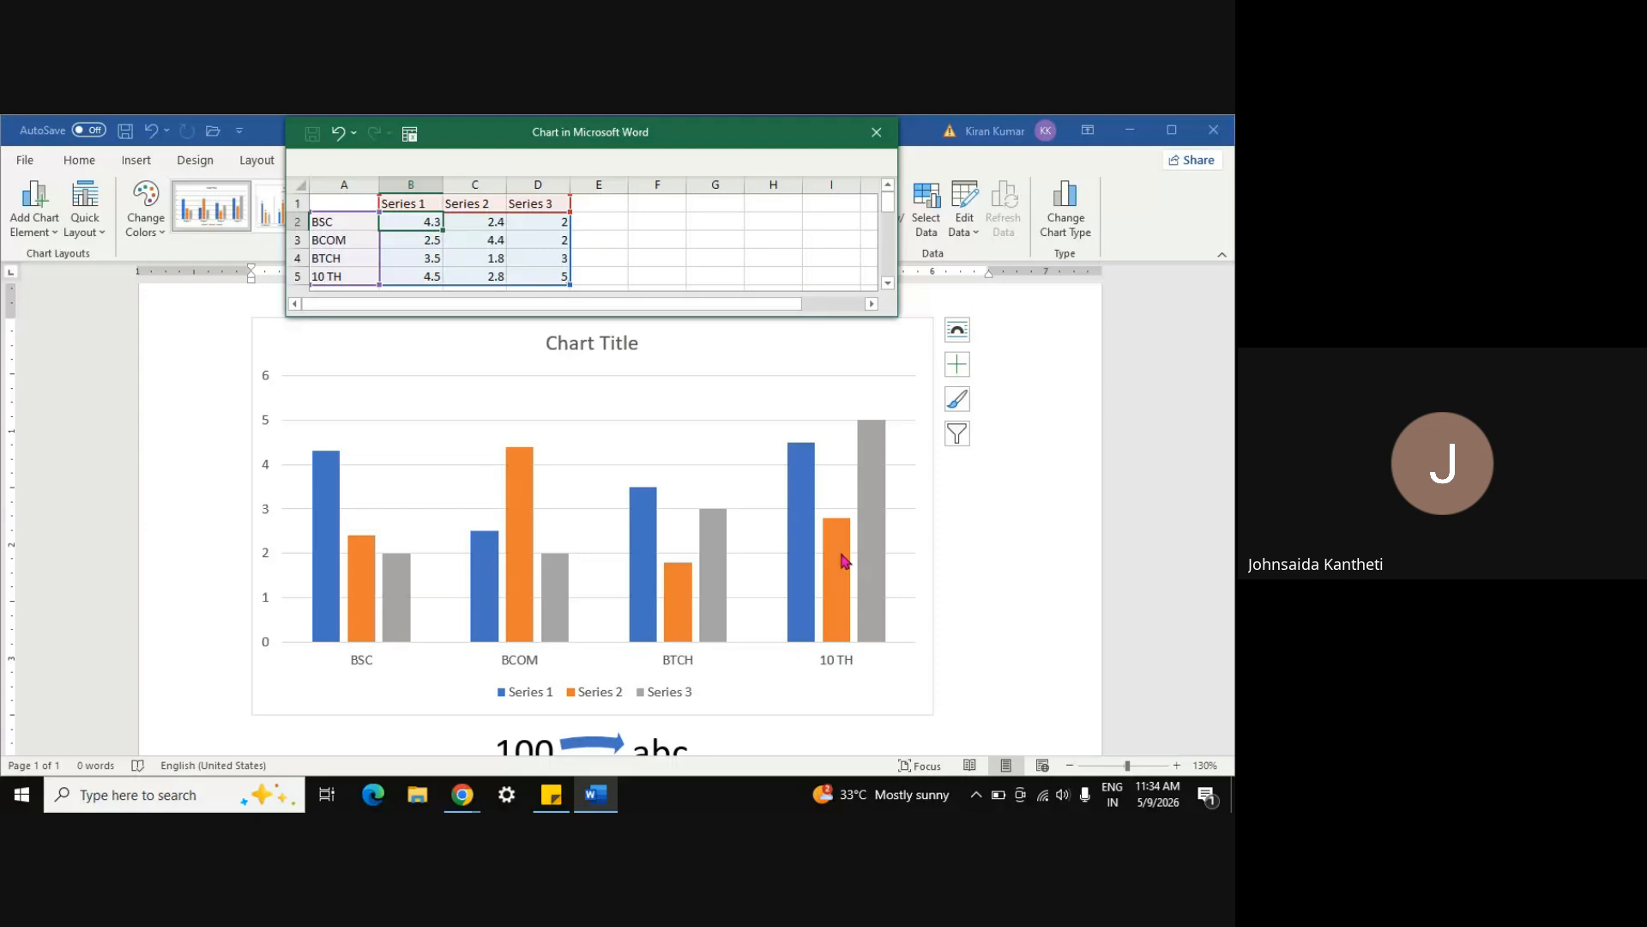
# Rename the three data series as FAIL, PASS and DISTINCTION
pyautogui.click(417, 206)
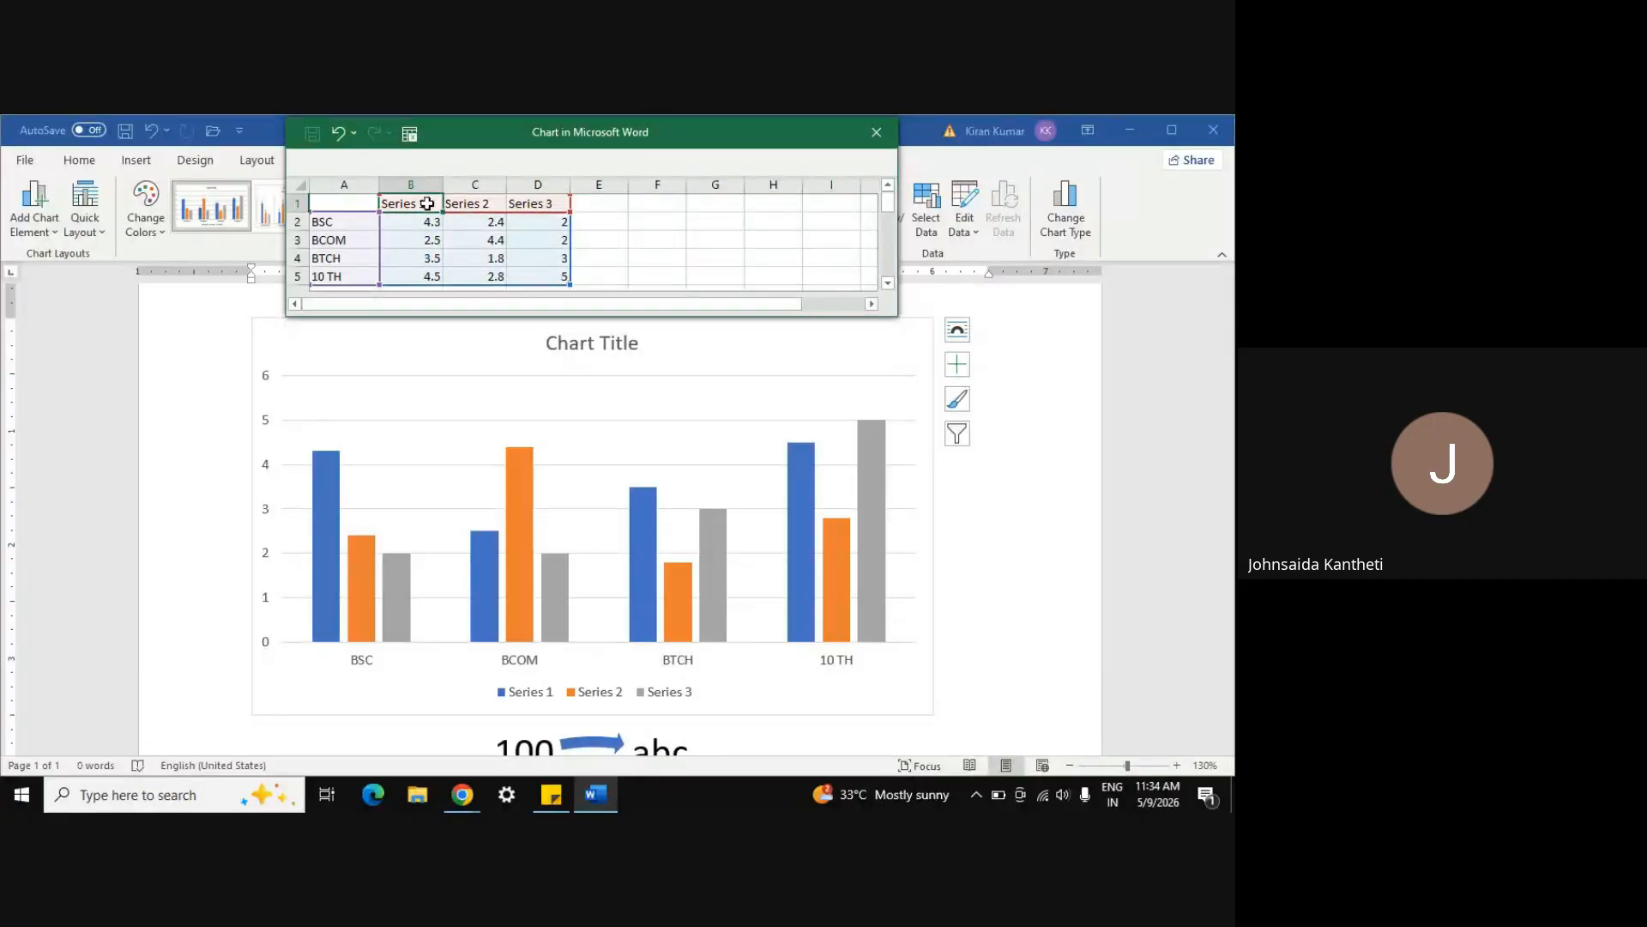
pyautogui.write('FAIL')
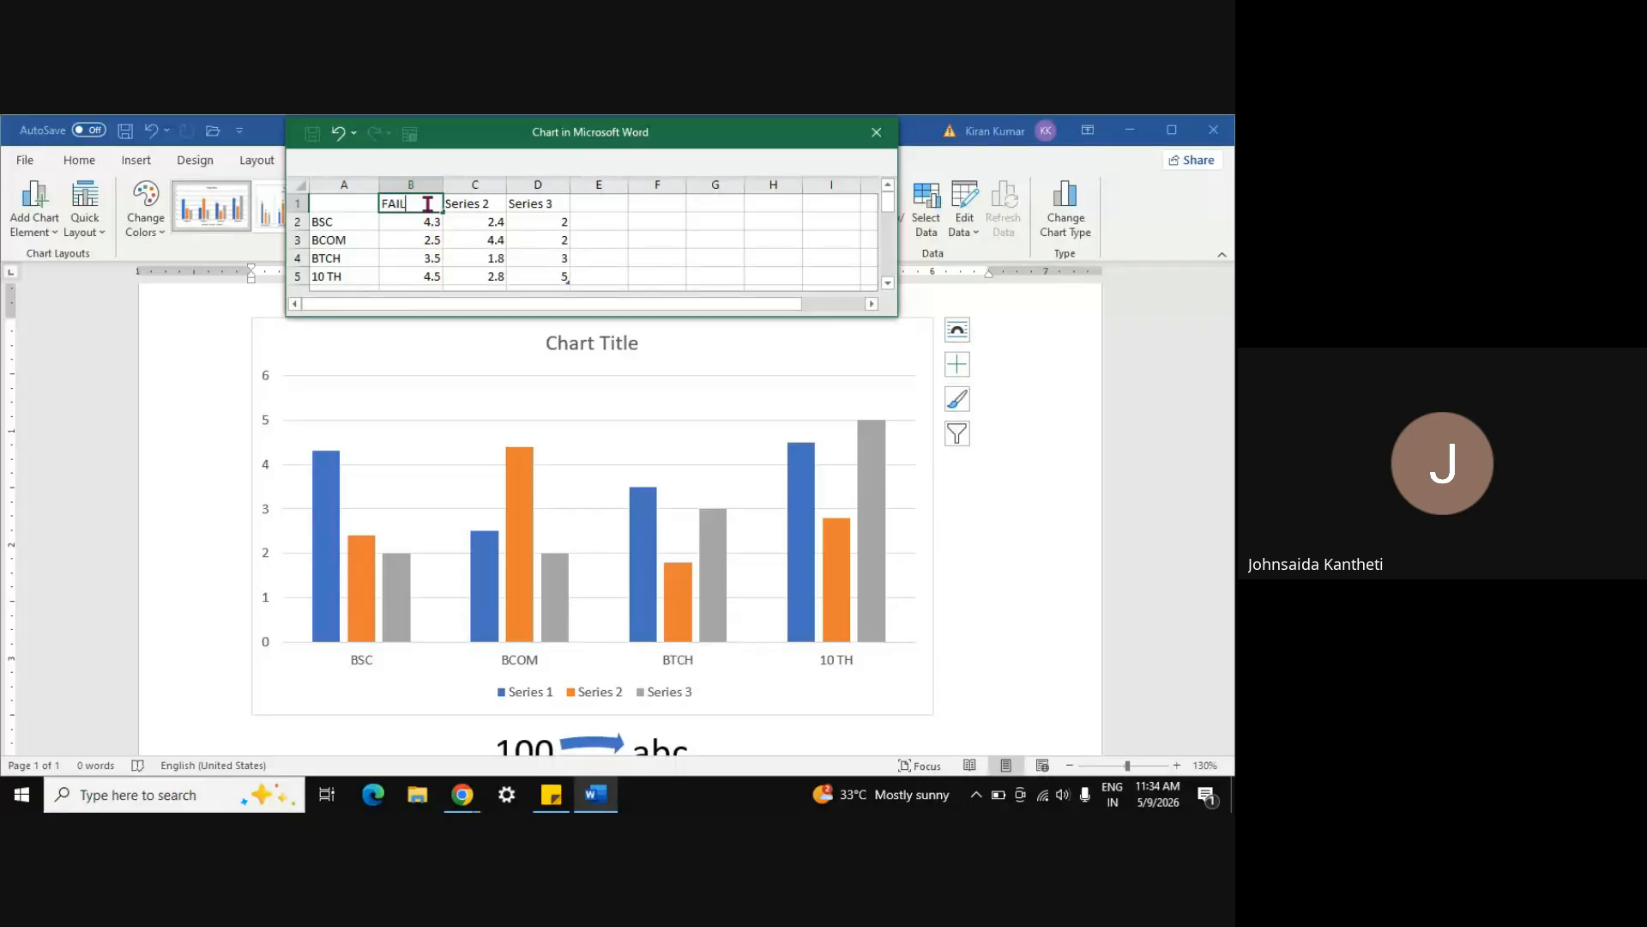
pyautogui.press('Tab')
pyautogui.write('PASS')
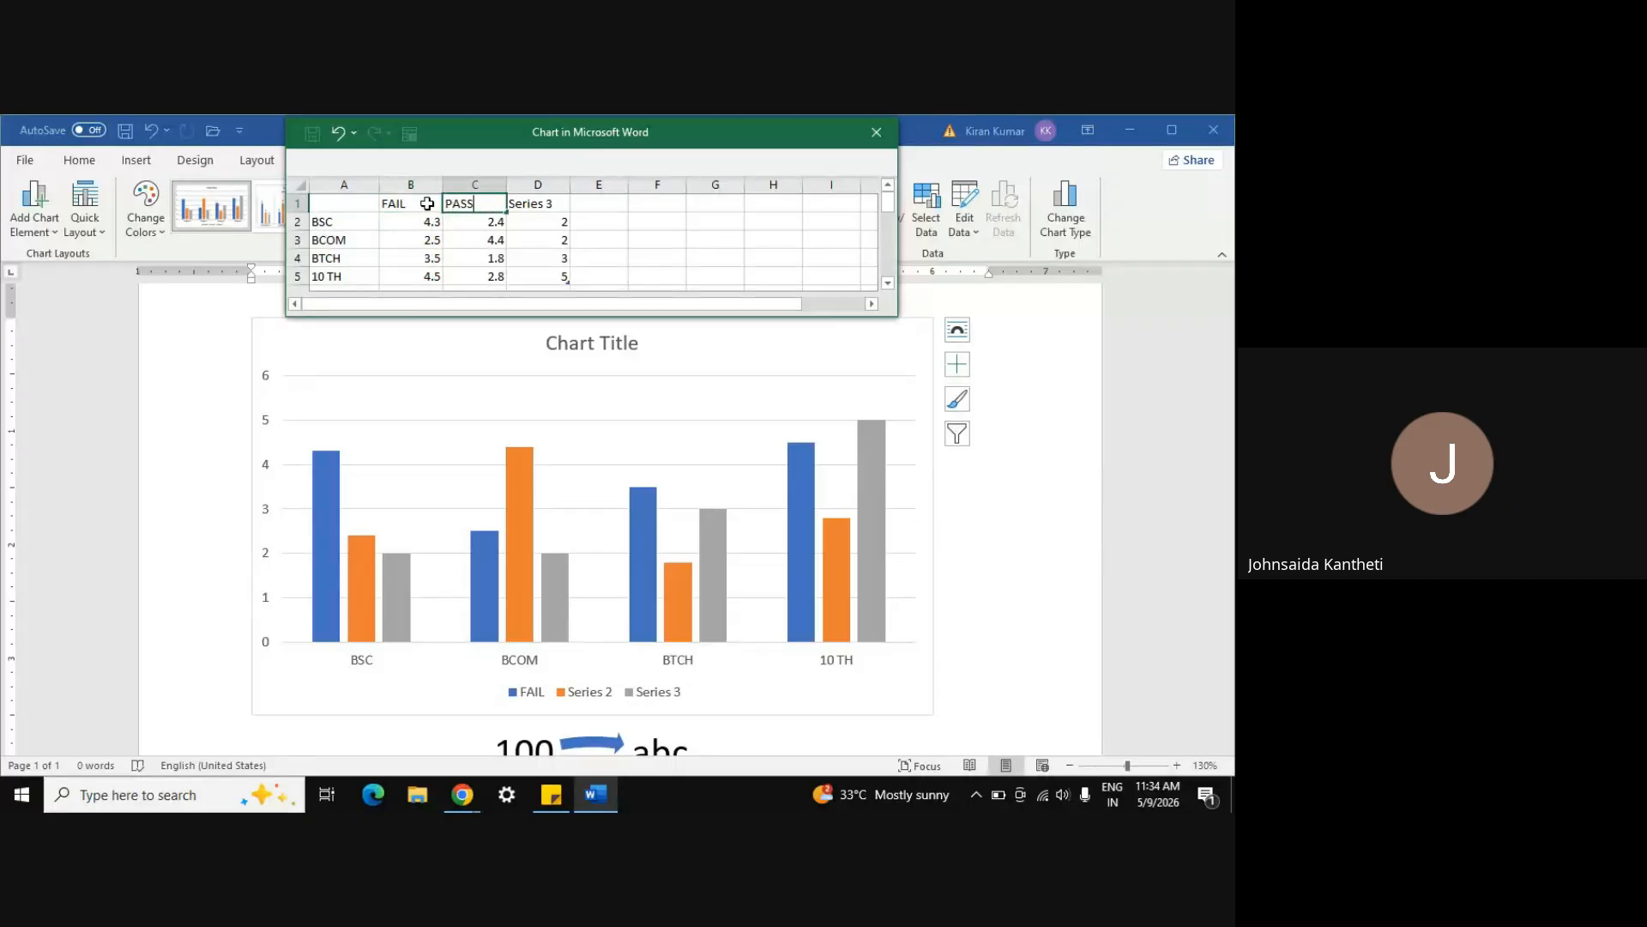
pyautogui.press('Tab')
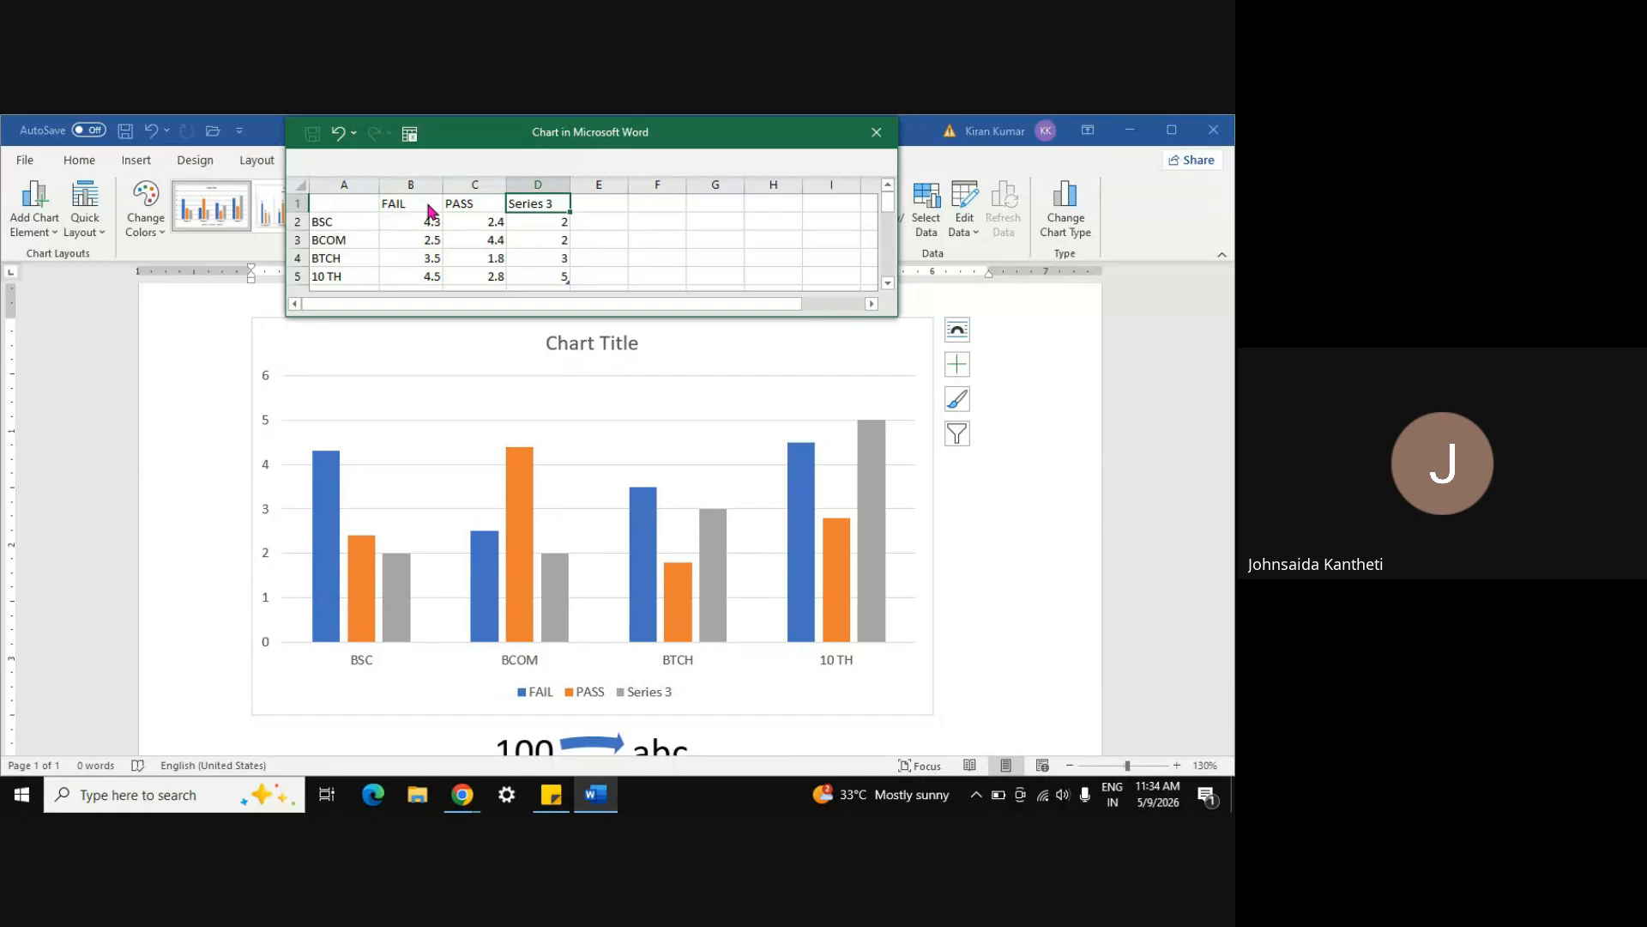
pyautogui.write('DISTINCTION')
pyautogui.press('Return')
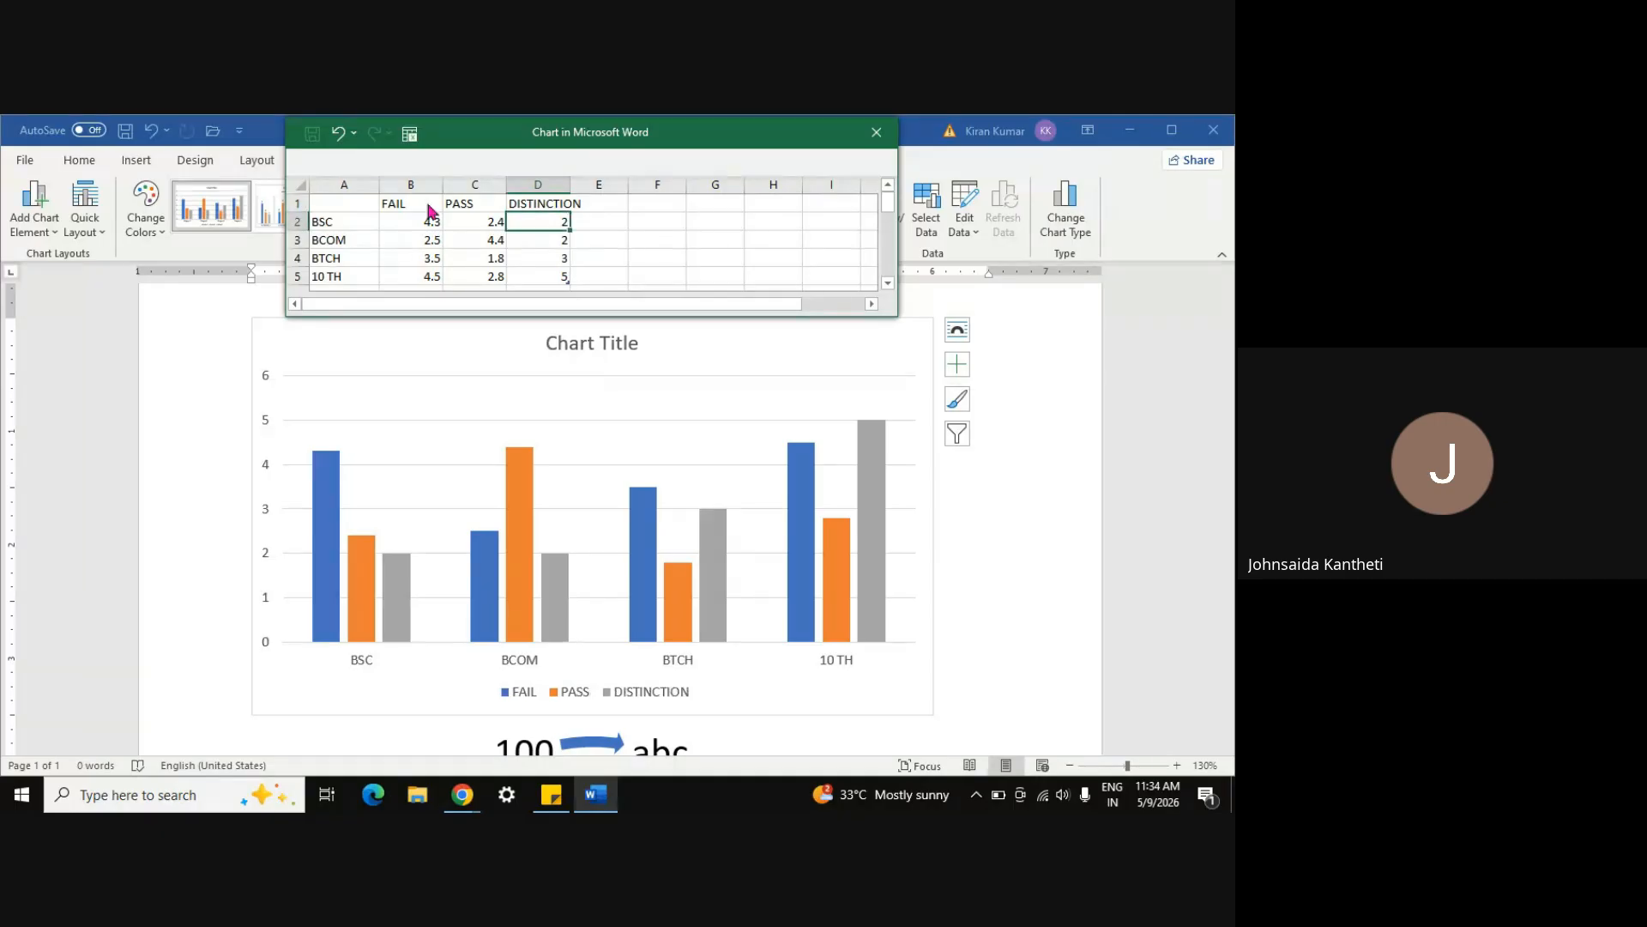
# Set the FAIL values to 10 for BSC, 9 for BCOM, 6 for BTCH and 4 for 10 TH
pyautogui.click(429, 221)
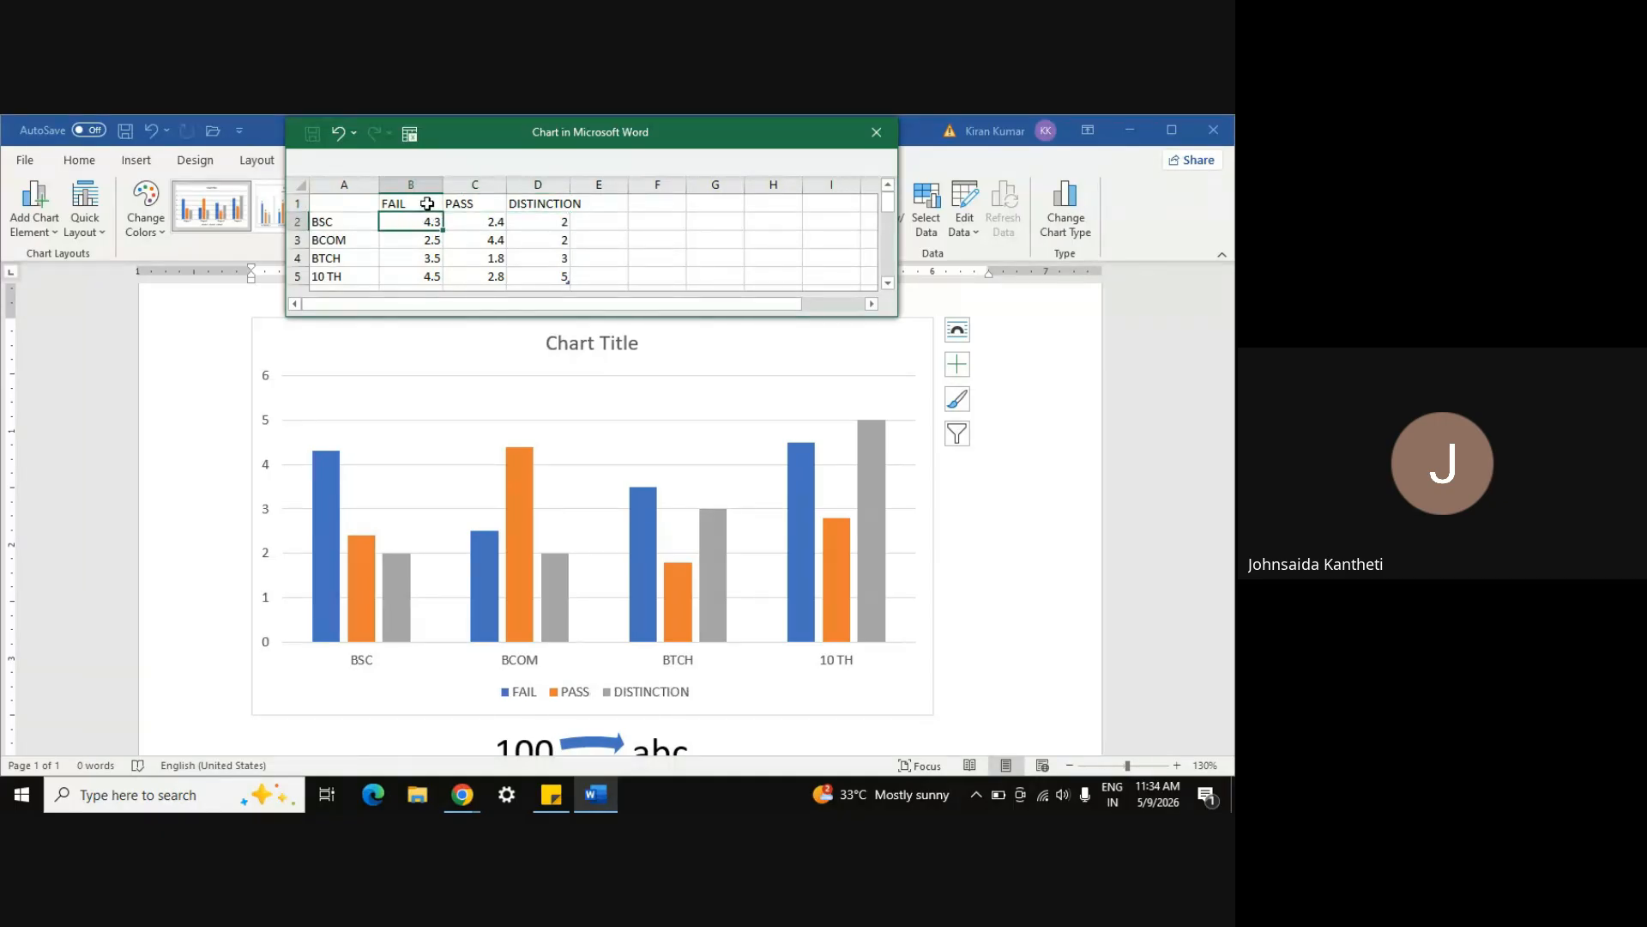
pyautogui.write('10')
pyautogui.press('Return')
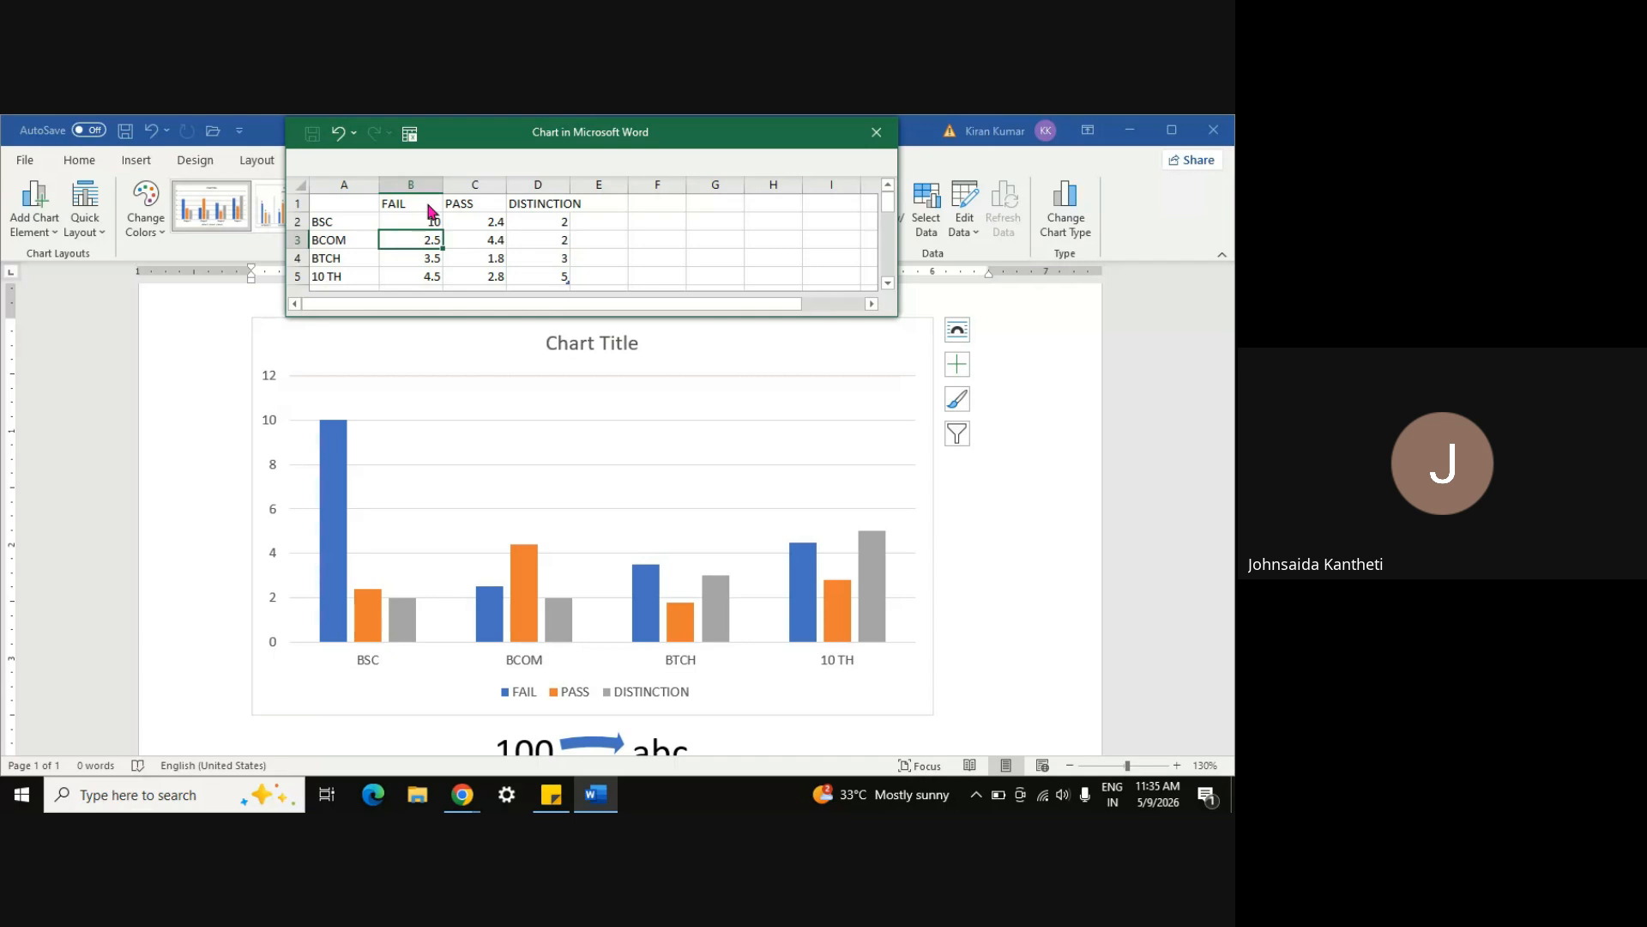
pyautogui.write('9')
pyautogui.press('Return')
pyautogui.write('6')
pyautogui.press('Return')
pyautogui.write('4')
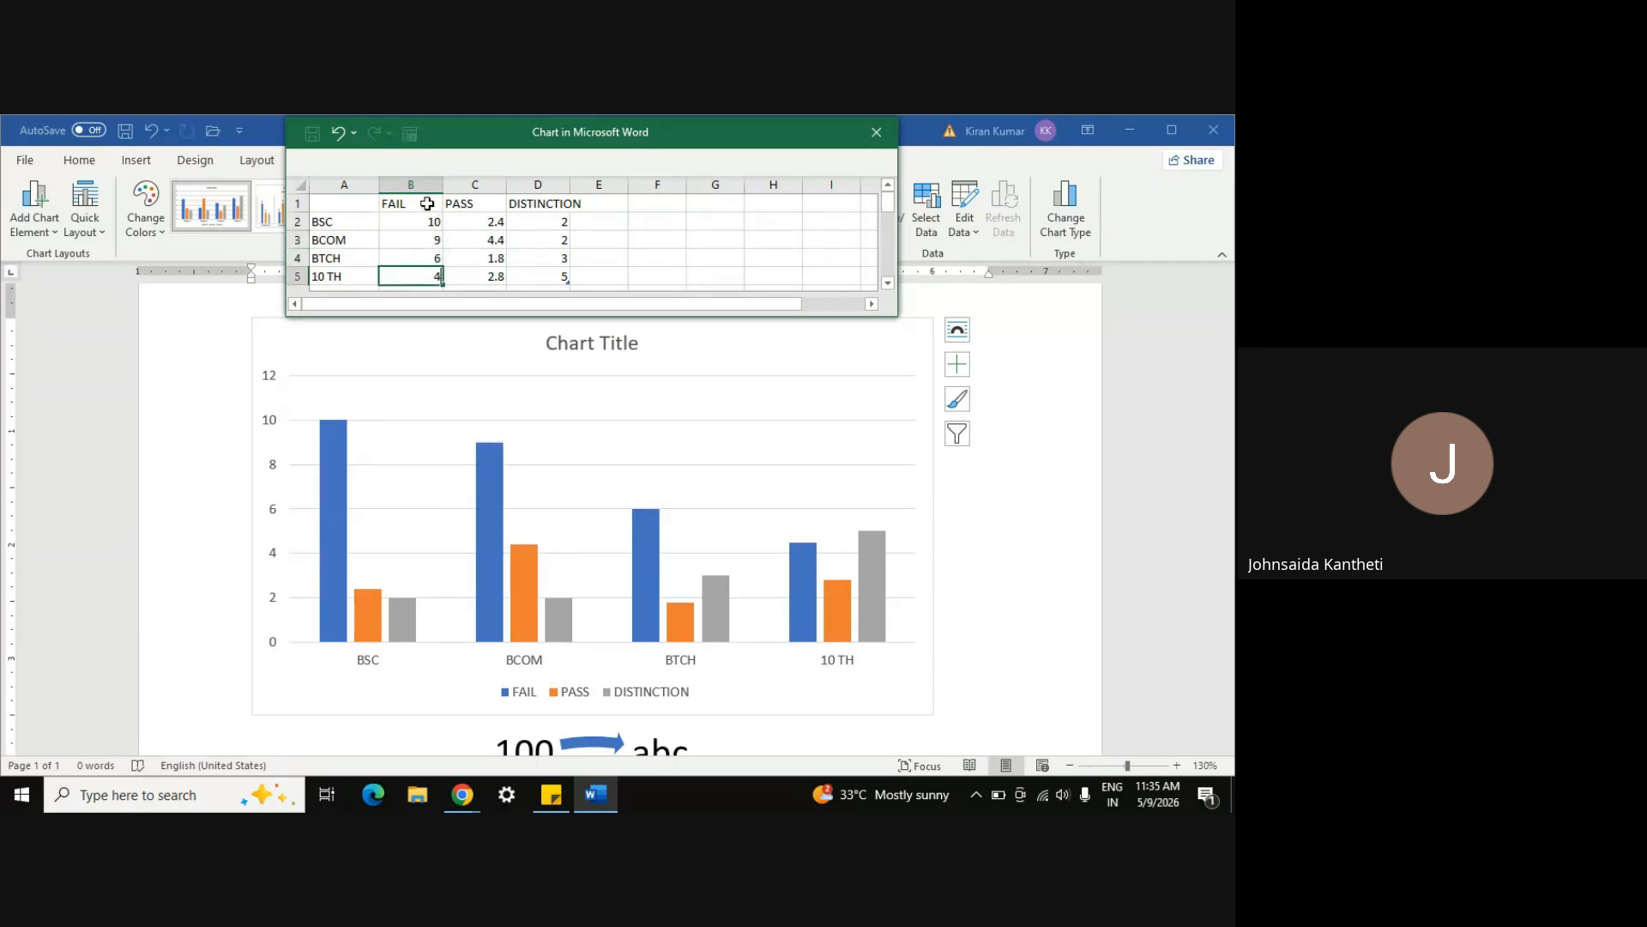
pyautogui.press('Return')
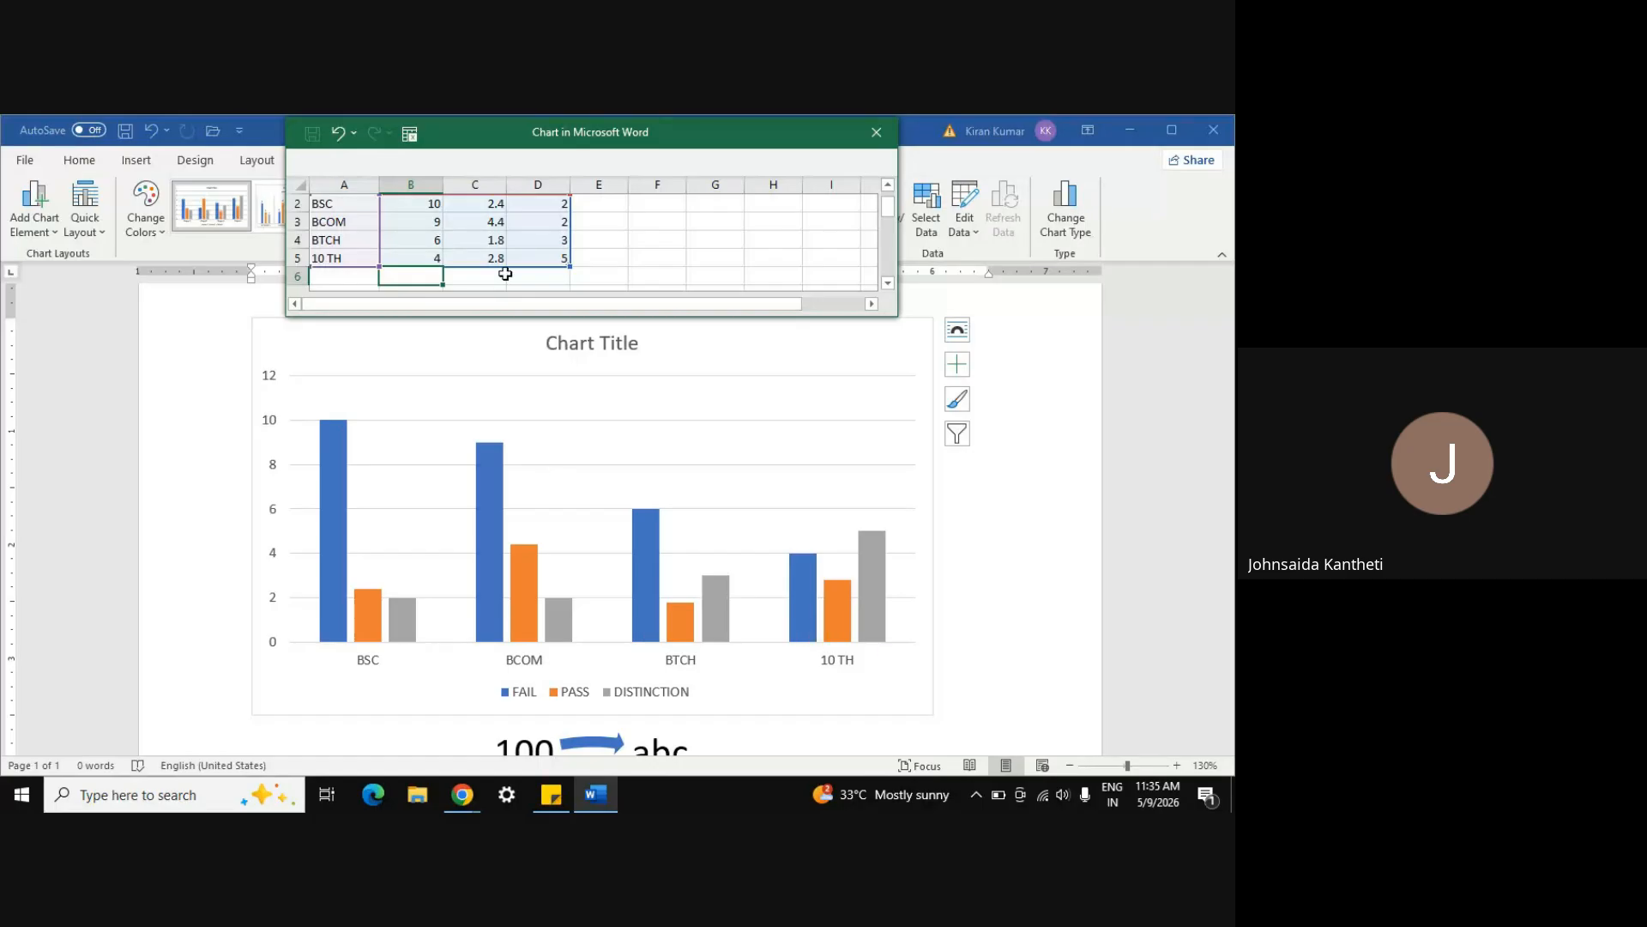
# Set the PASS values to 15 for BSC, 12 for BCOM, 18 for BTCH and 18 for 10 TH
pyautogui.scroll(1, 478, 222)
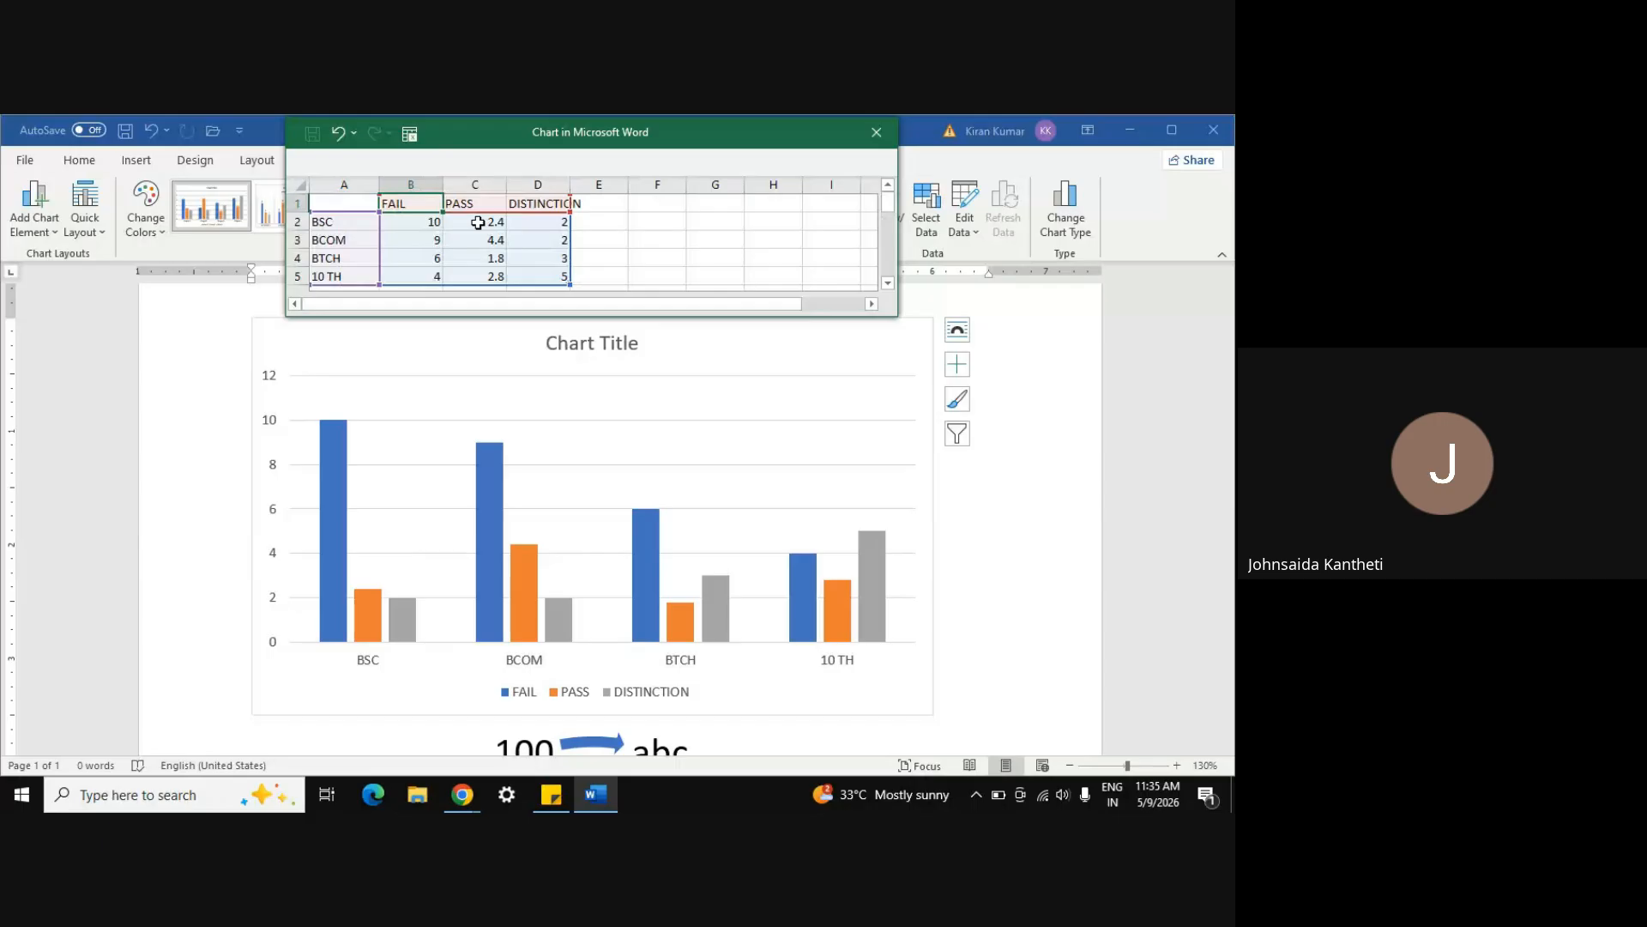
pyautogui.click(478, 222)
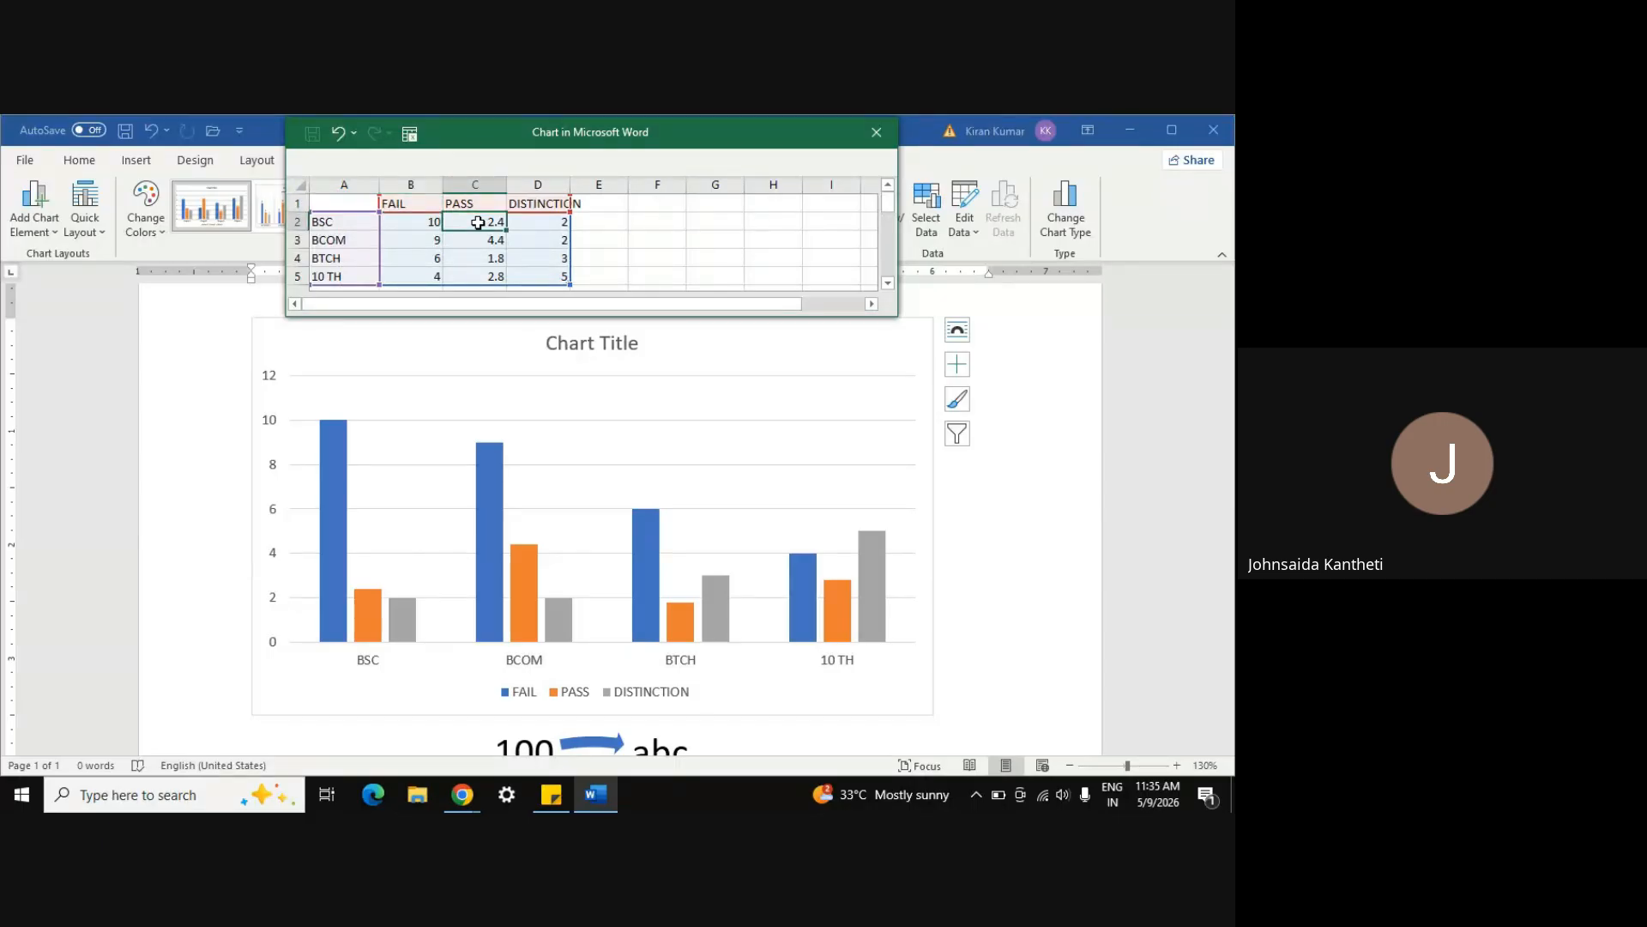
pyautogui.write('15')
pyautogui.press('Return')
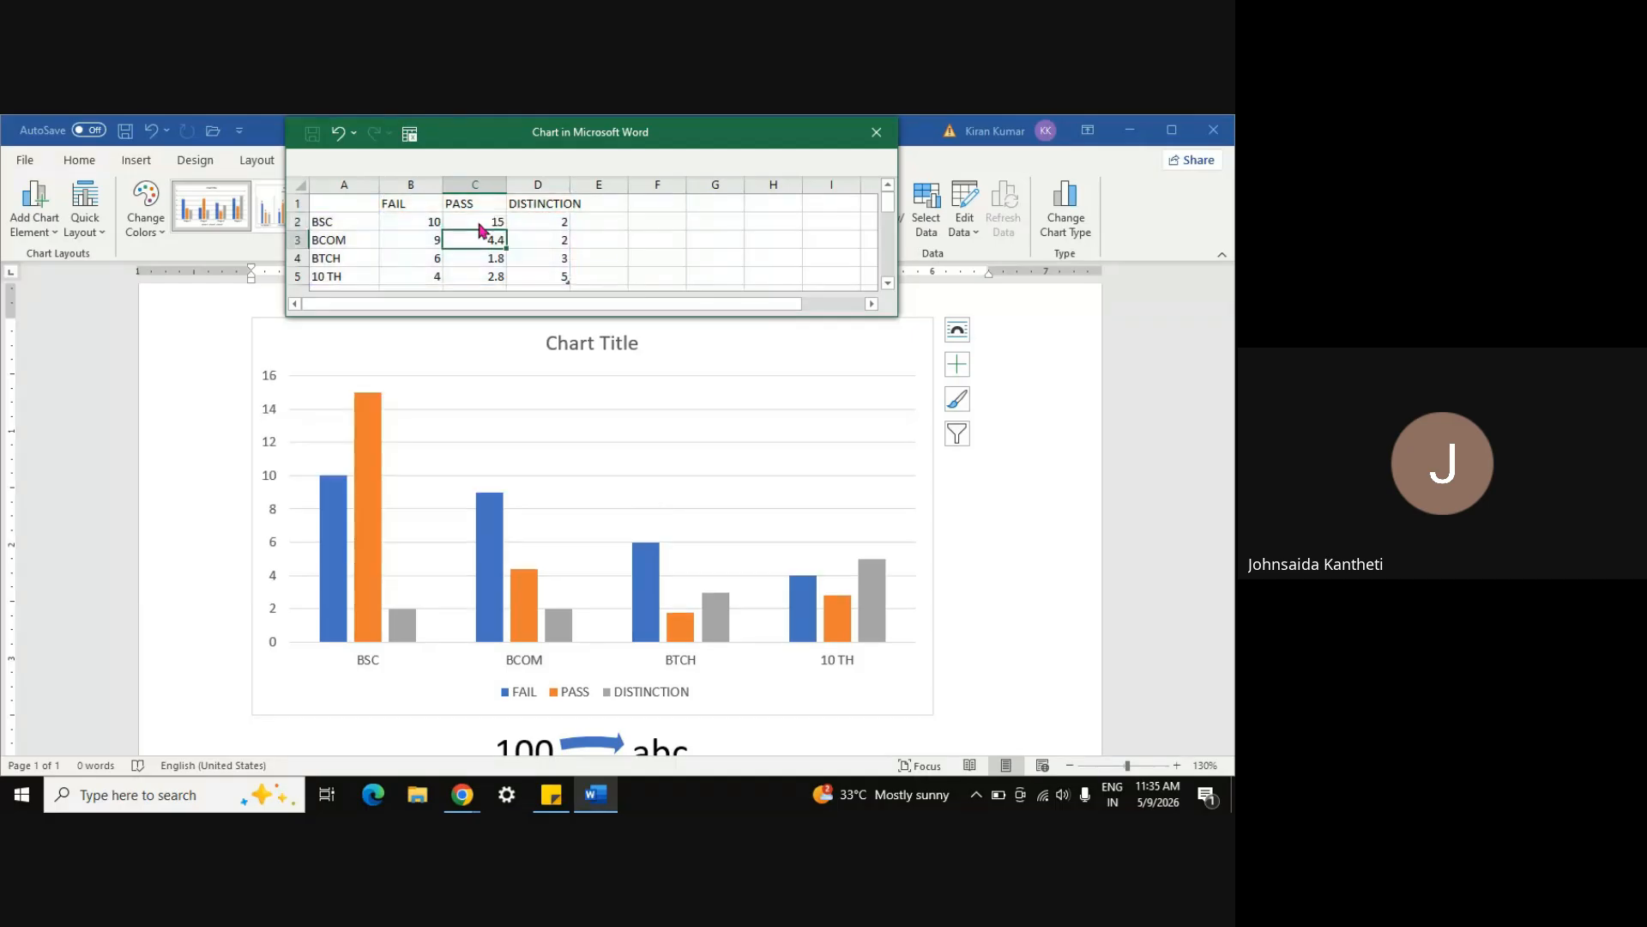
pyautogui.write('12')
pyautogui.press('Return')
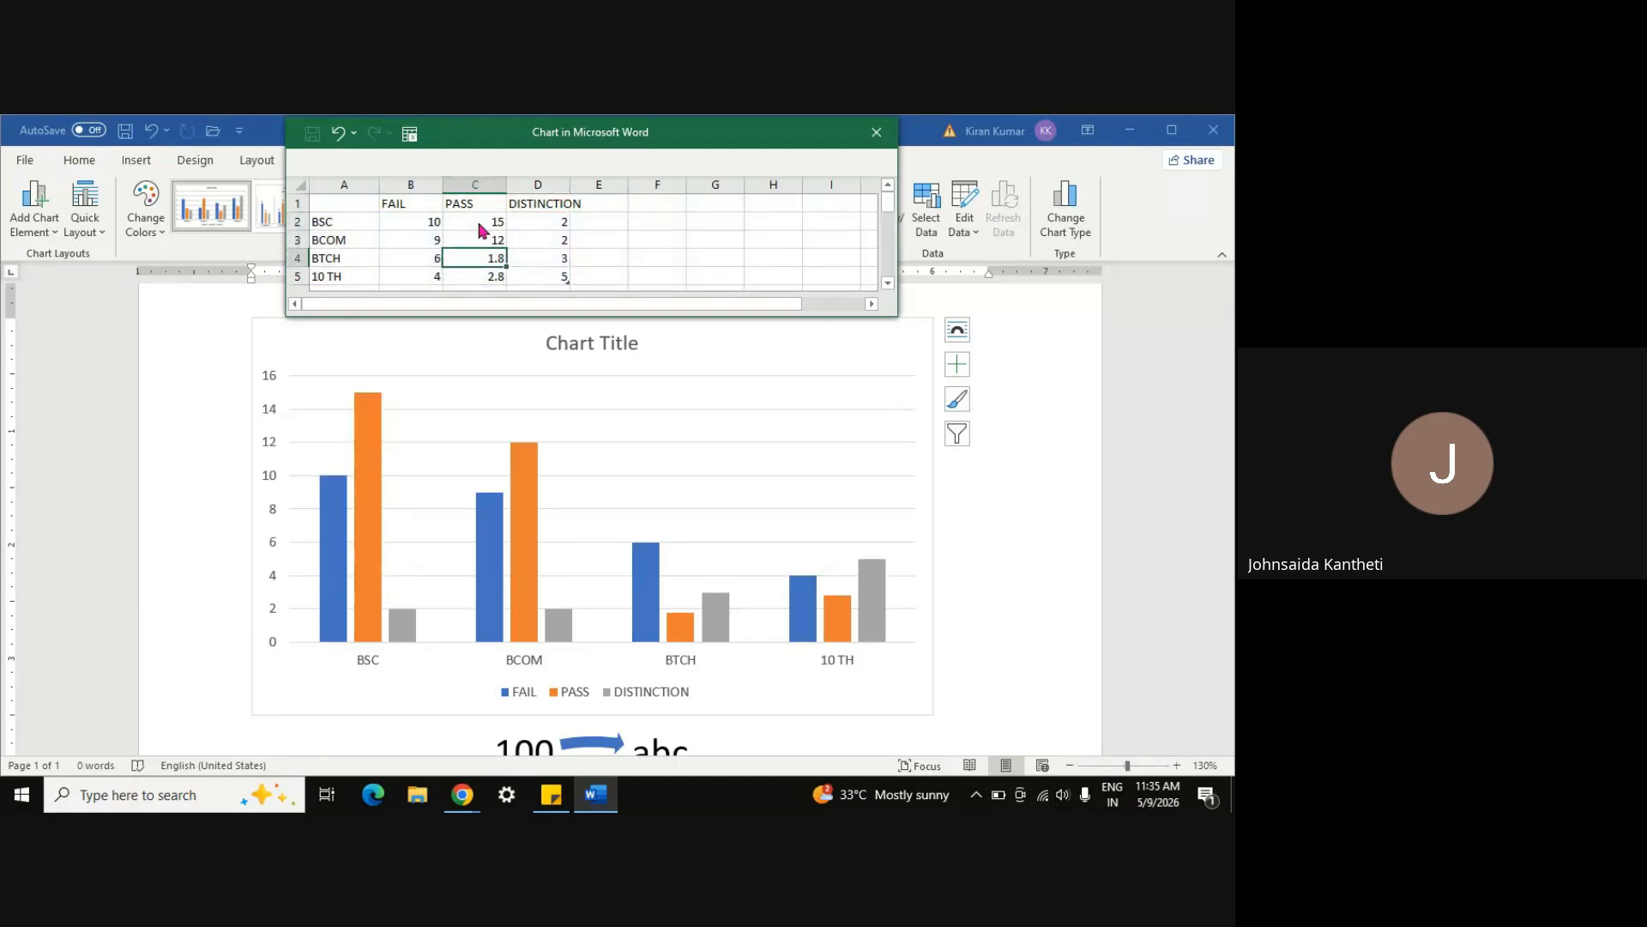
pyautogui.write('18')
pyautogui.press('Return')
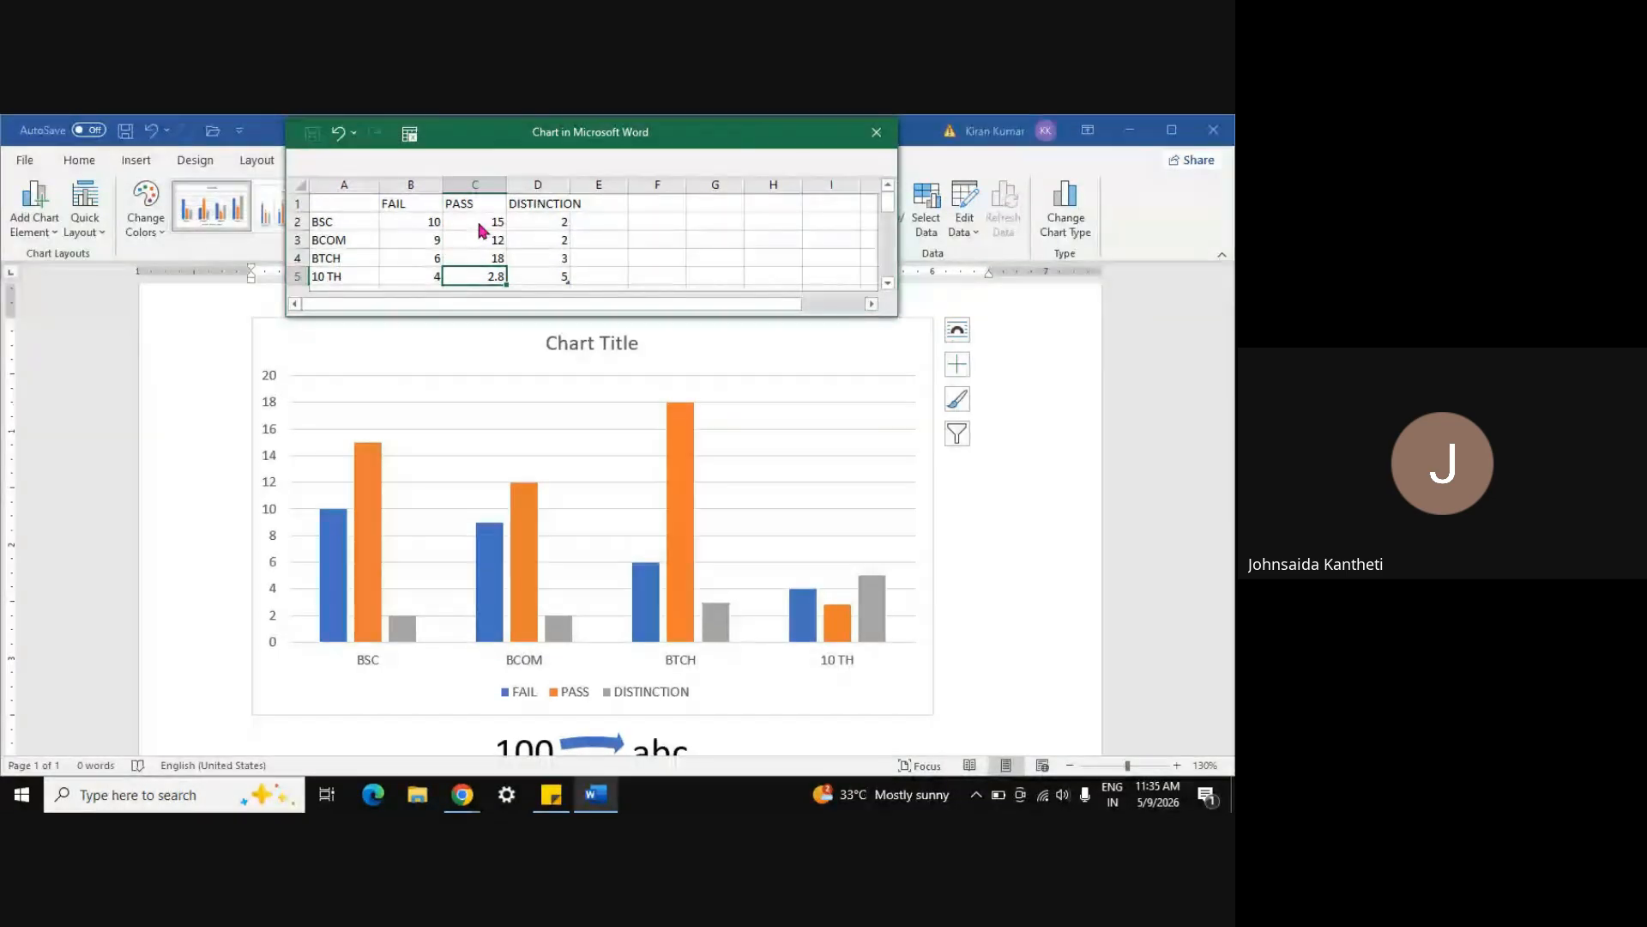
pyautogui.write('18')
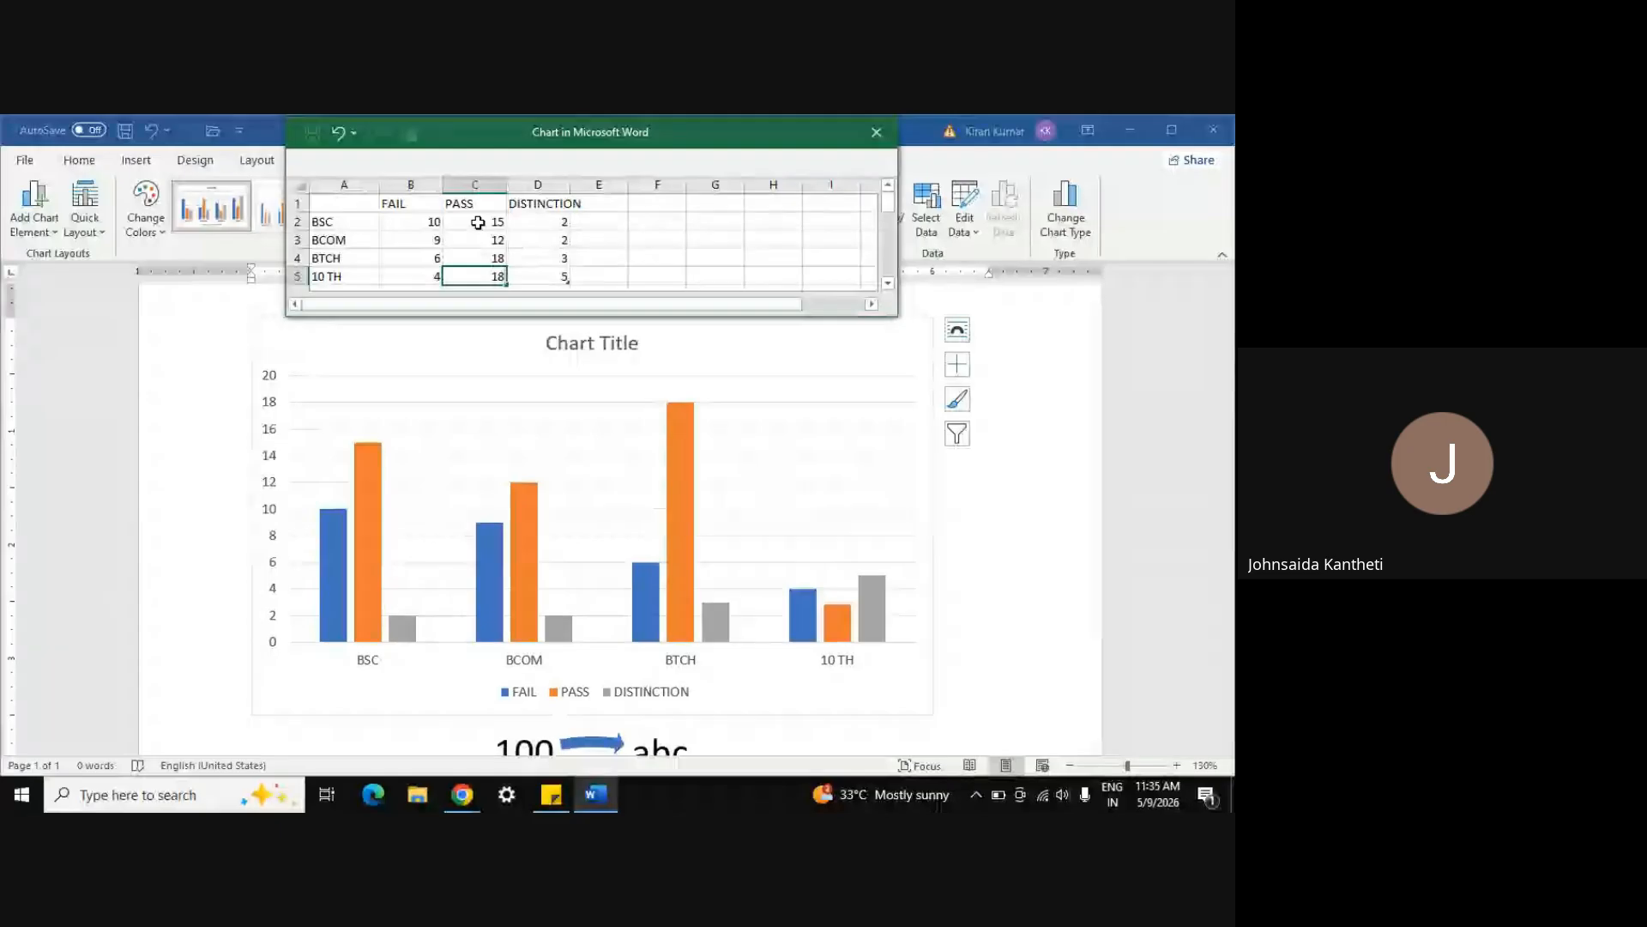
pyautogui.press('Tab')
# Set the DISTINCTION value to 6 for all four categories and close the chart's data sheet
pyautogui.press('Up')
pyautogui.press('Up')
pyautogui.press('Up')
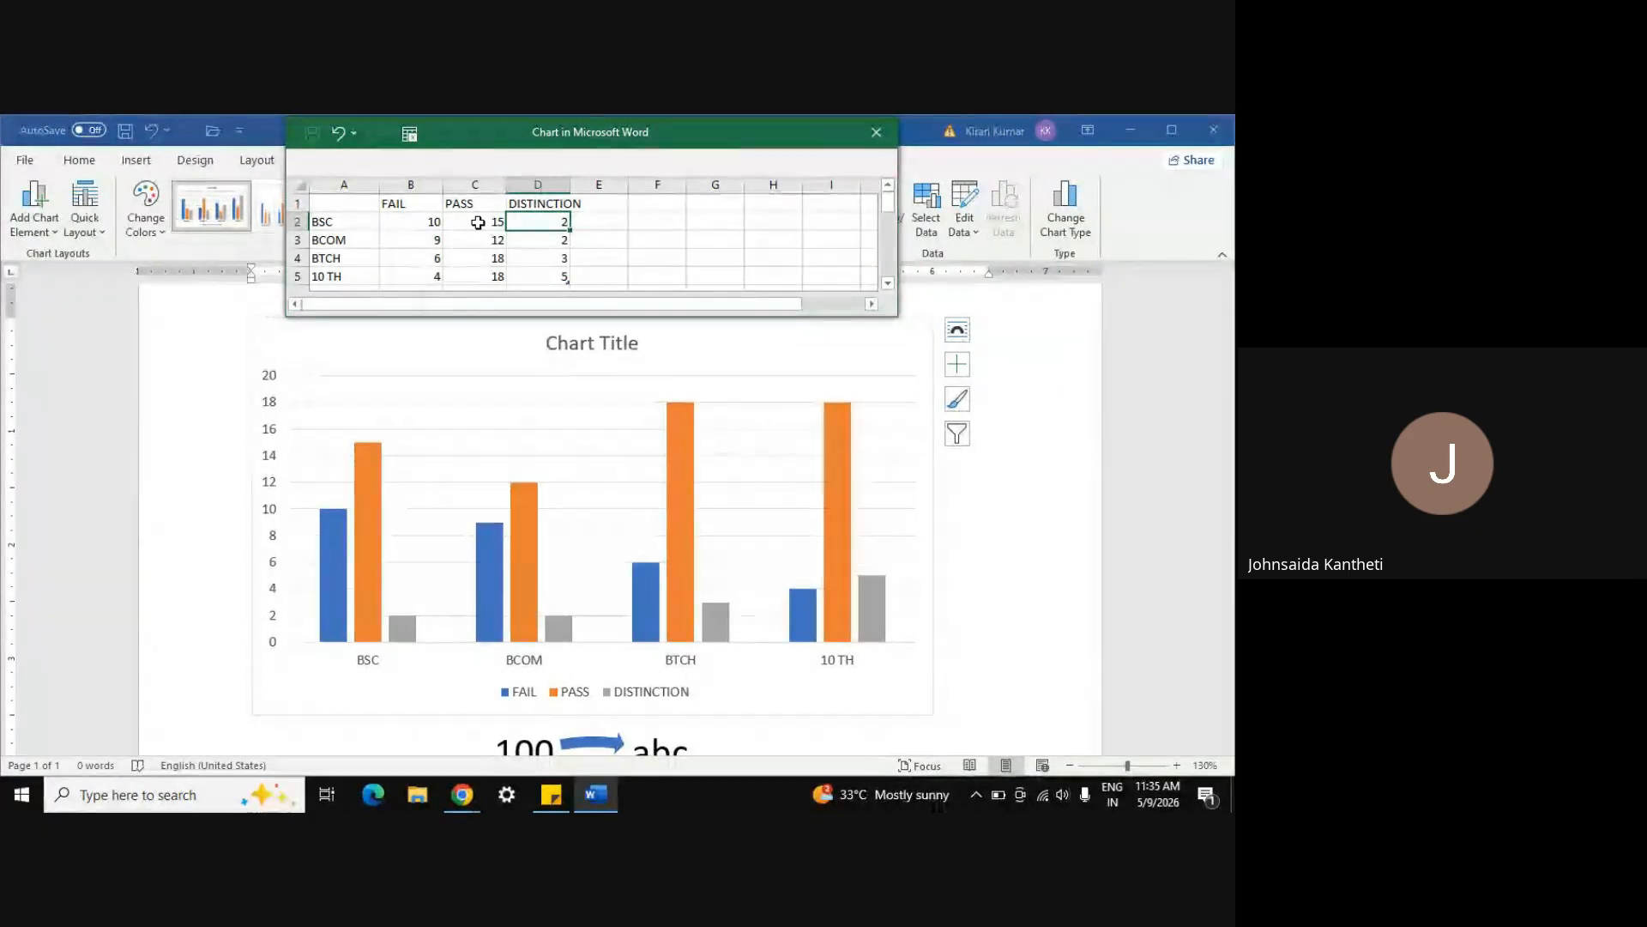
pyautogui.write('6')
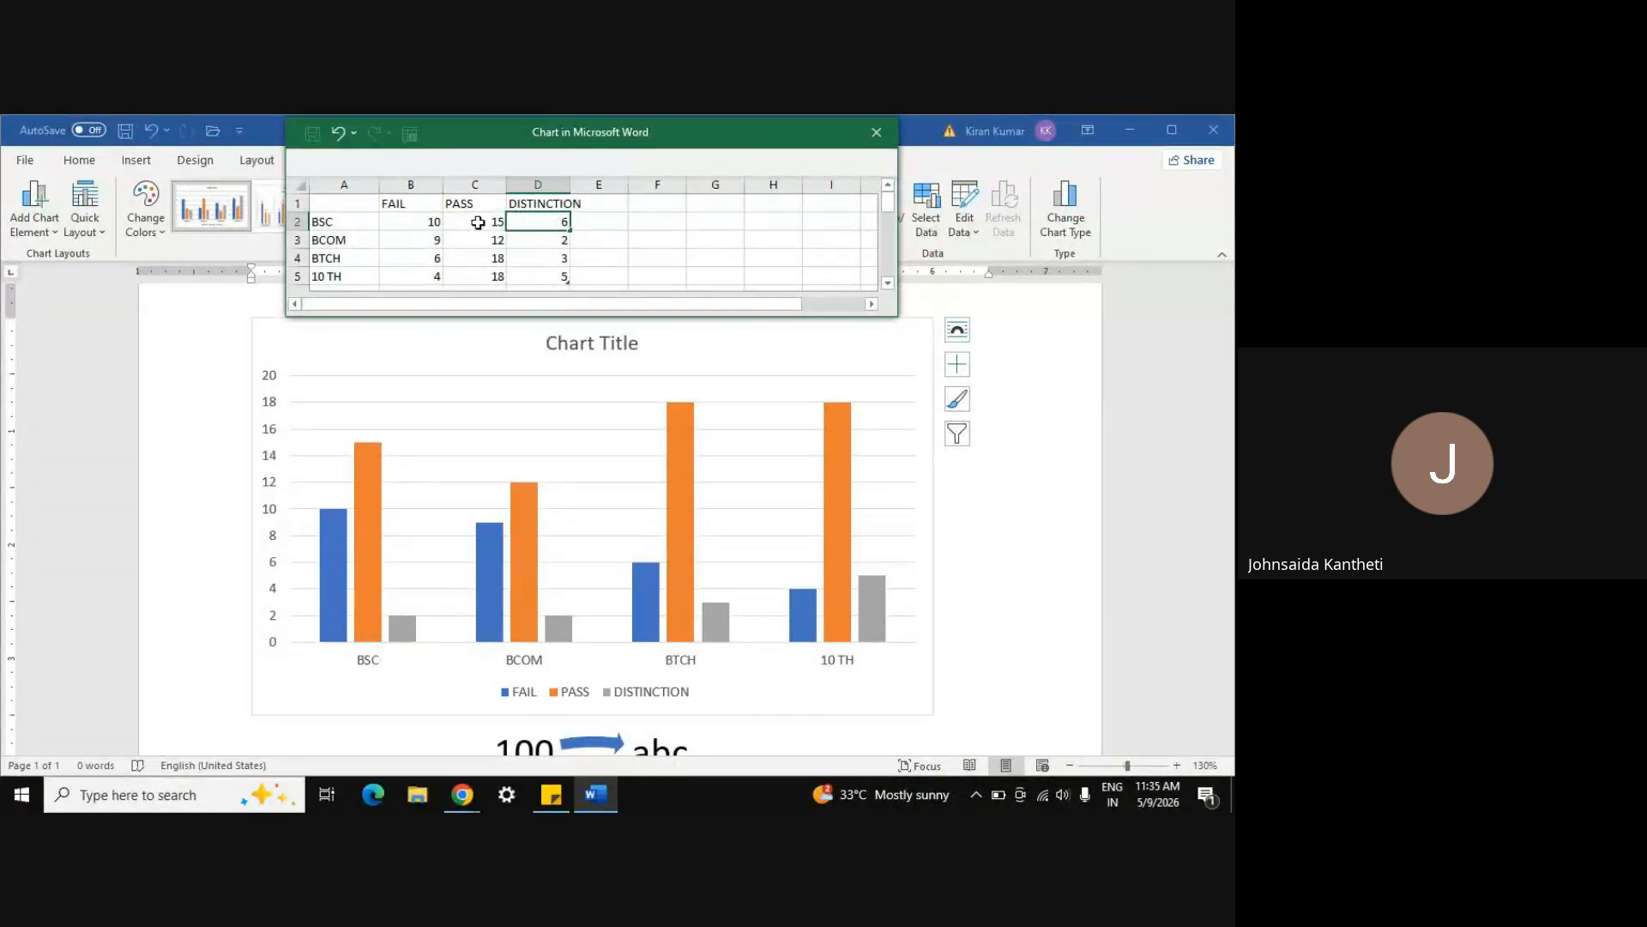
pyautogui.press('Return')
pyautogui.write('6')
pyautogui.press('Return')
pyautogui.write('6')
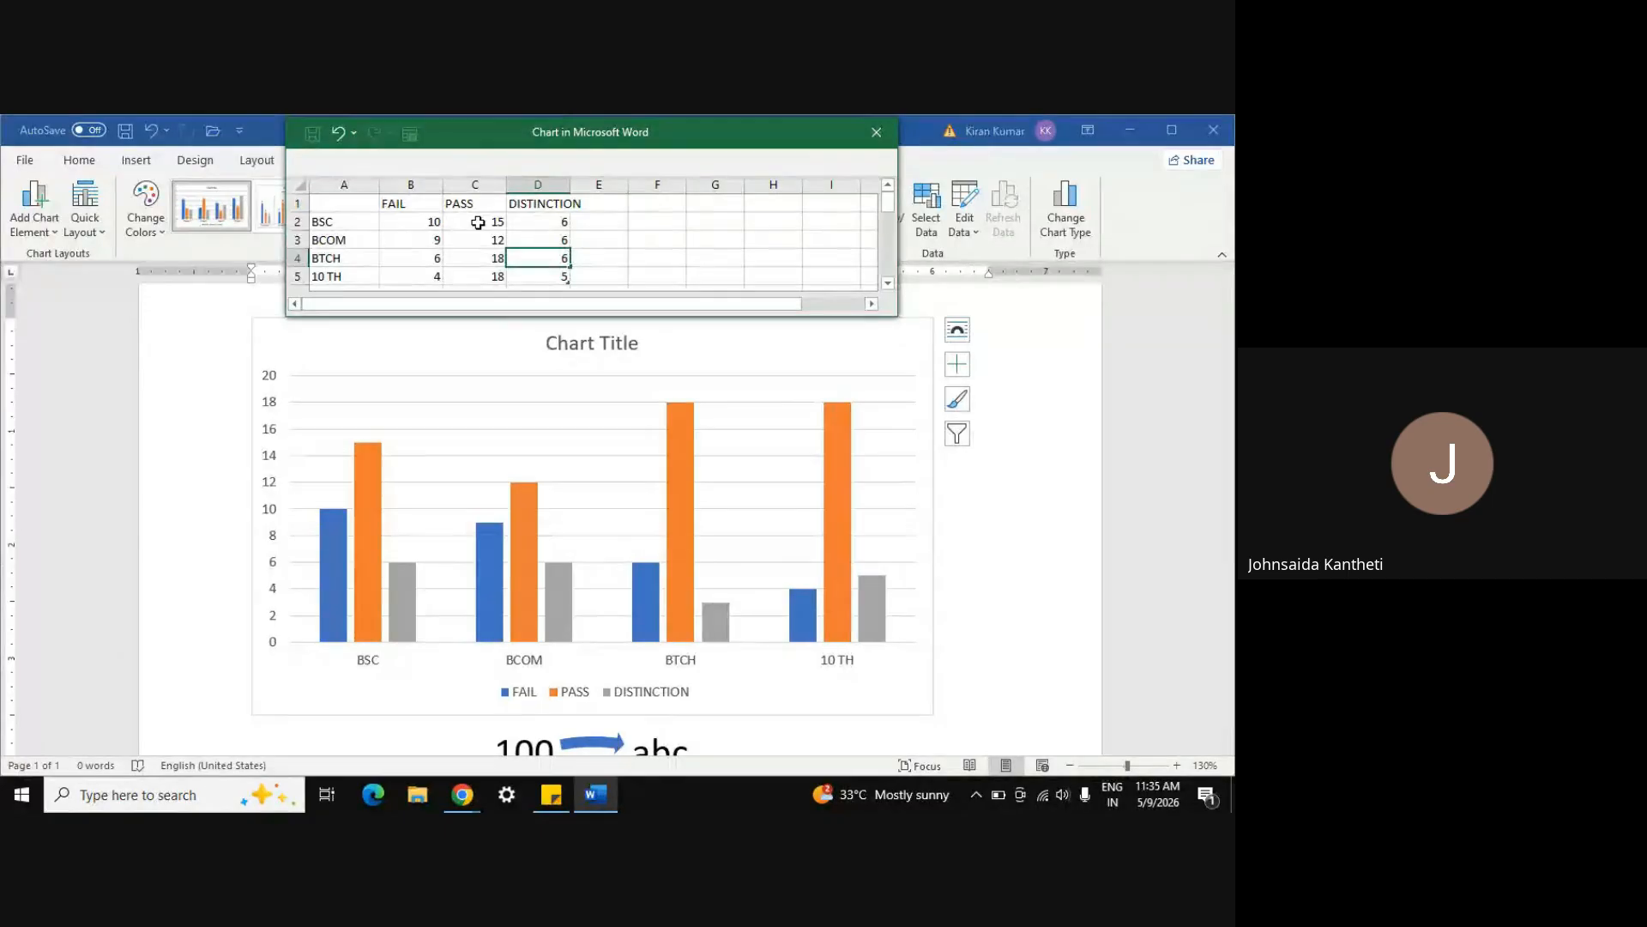
pyautogui.press('Return')
pyautogui.write('6')
pyautogui.press('Return')
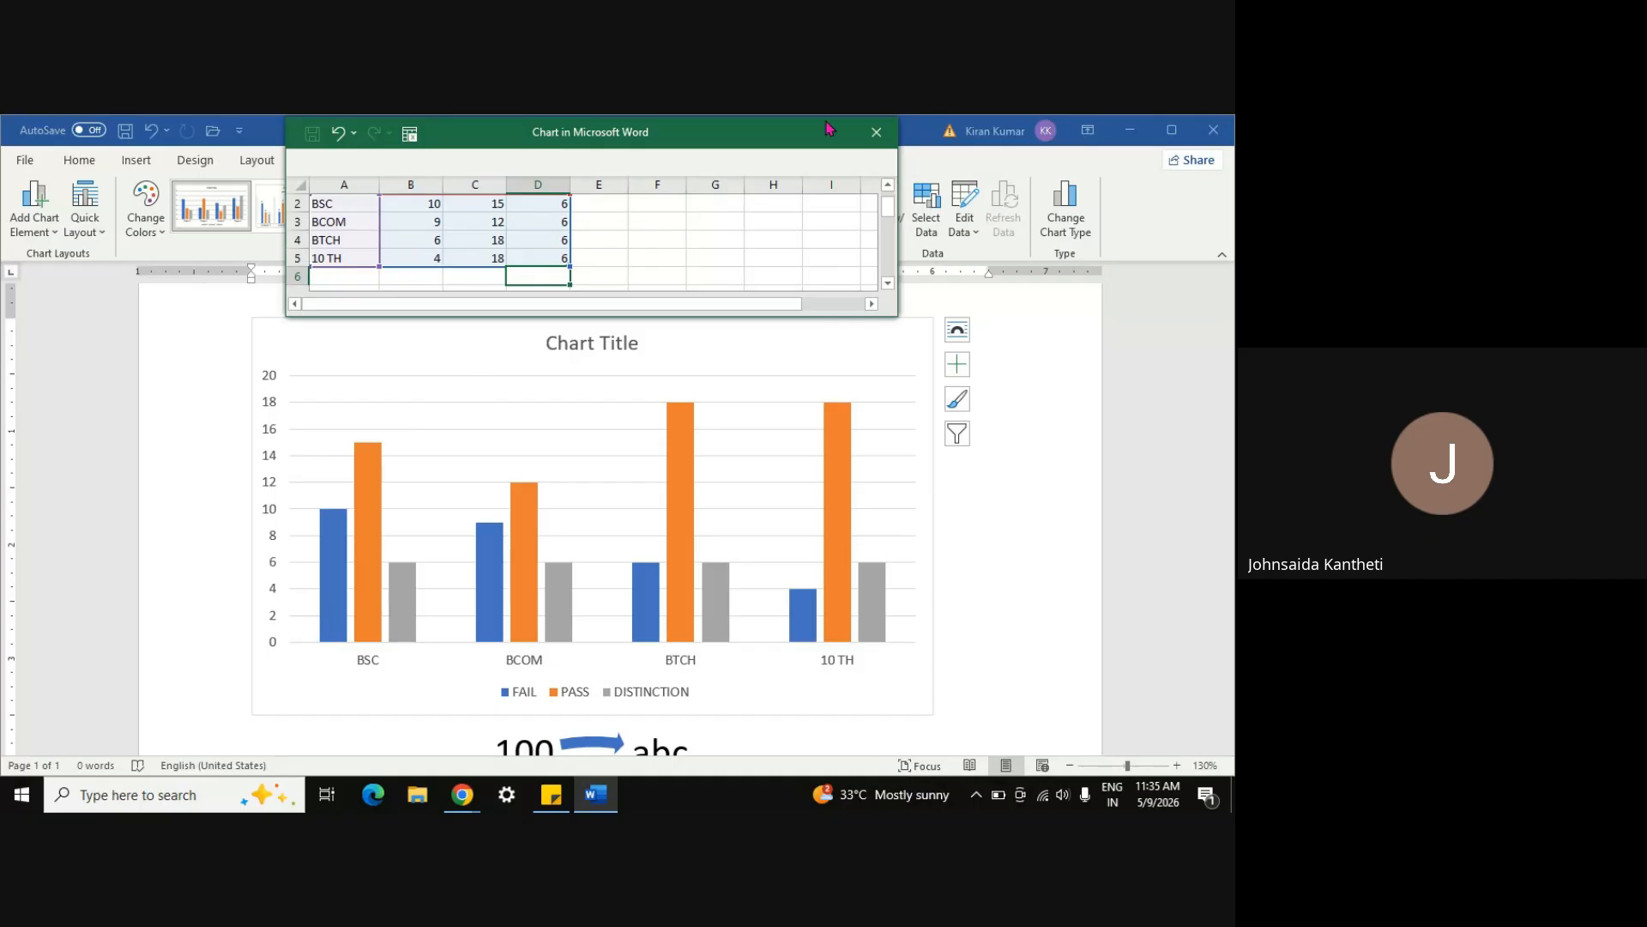
pyautogui.click(860, 373)
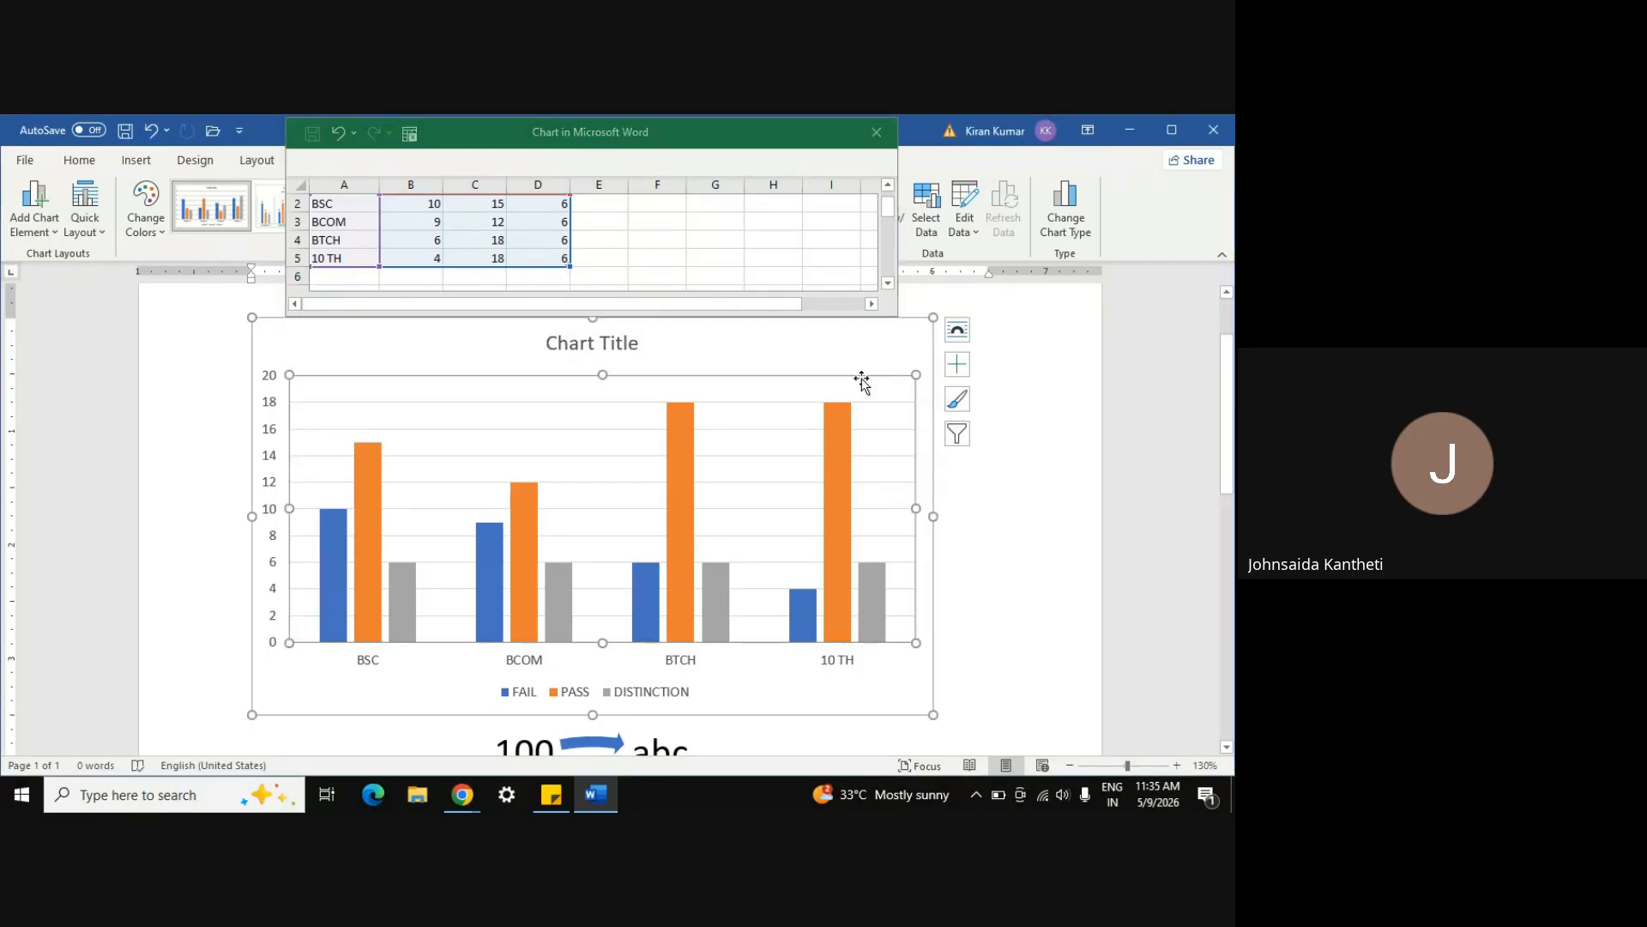
pyautogui.click(874, 135)
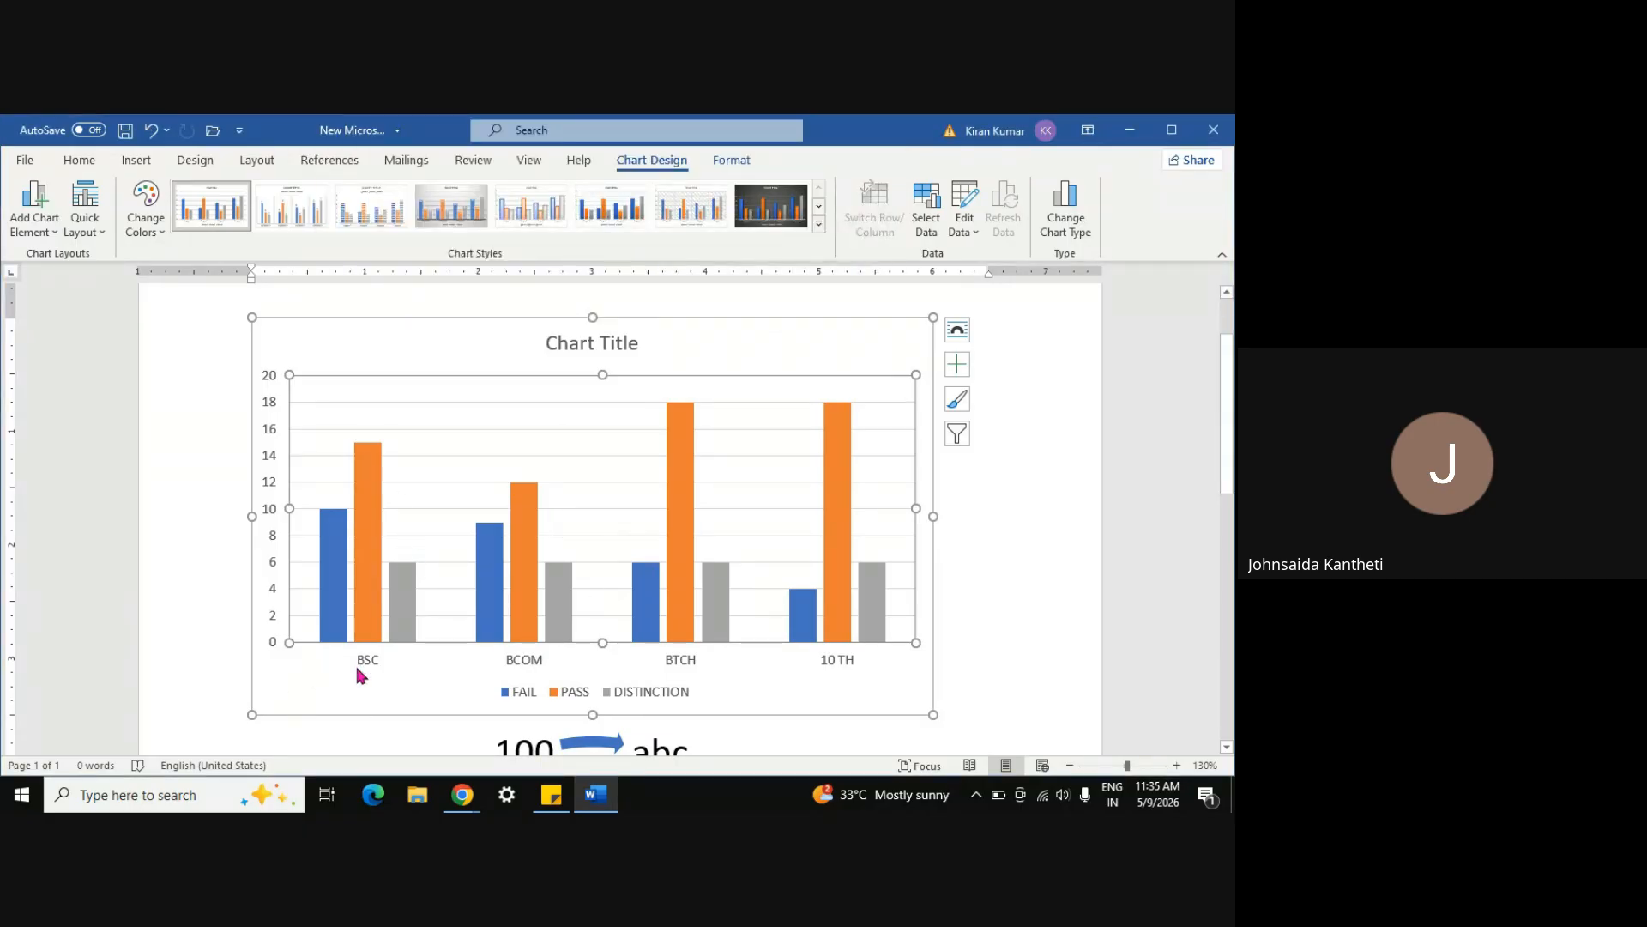
# Examine the values of the FAIL, PASS and DISTINCTION columns for BSC and the FAIL column for BCOM
pyautogui.moveTo(329, 568)
pyautogui.moveTo(371, 535)
pyautogui.moveTo(396, 592)
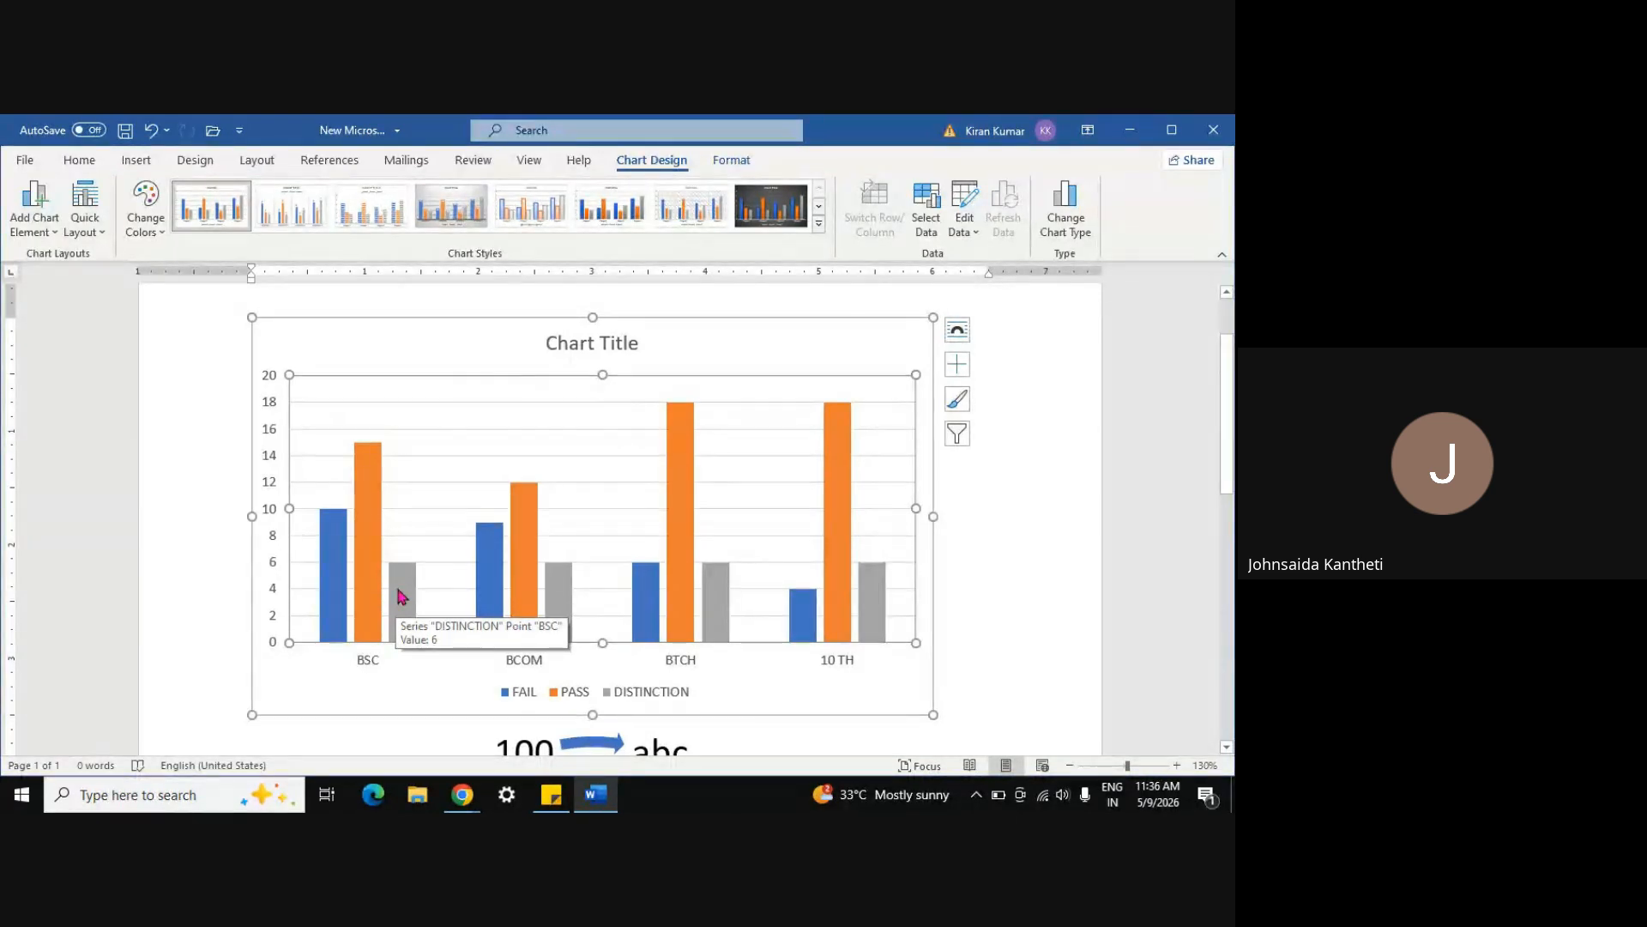
pyautogui.moveTo(489, 589)
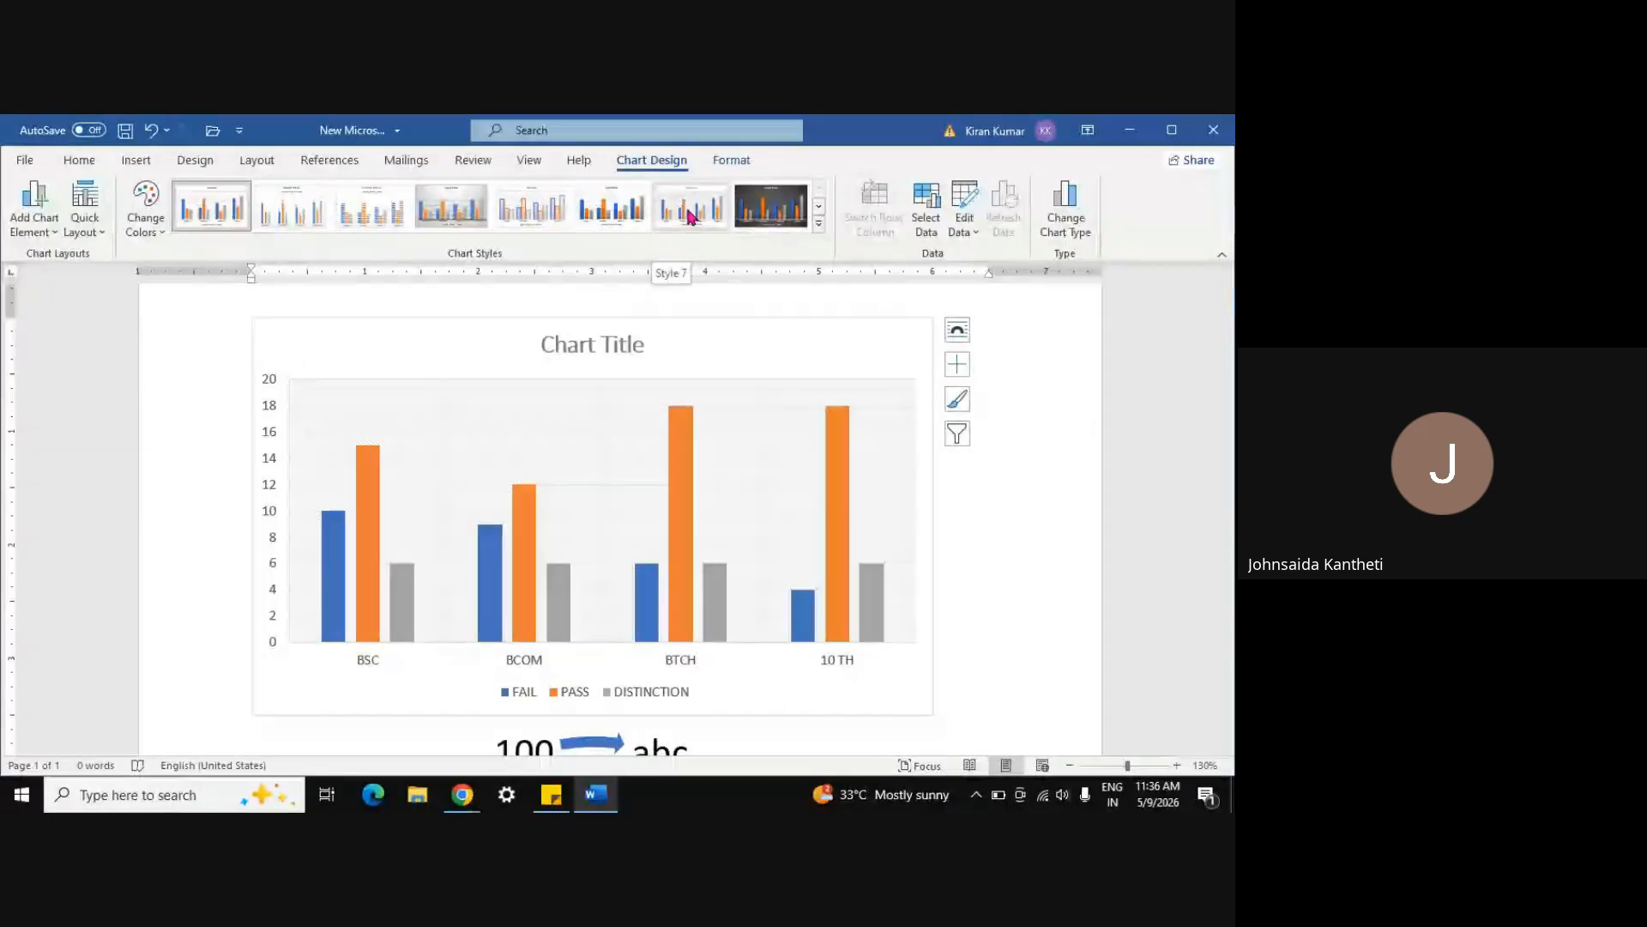
# Preview the available chart styles and colour palettes on the column chart without applying any
pyautogui.click(820, 226)
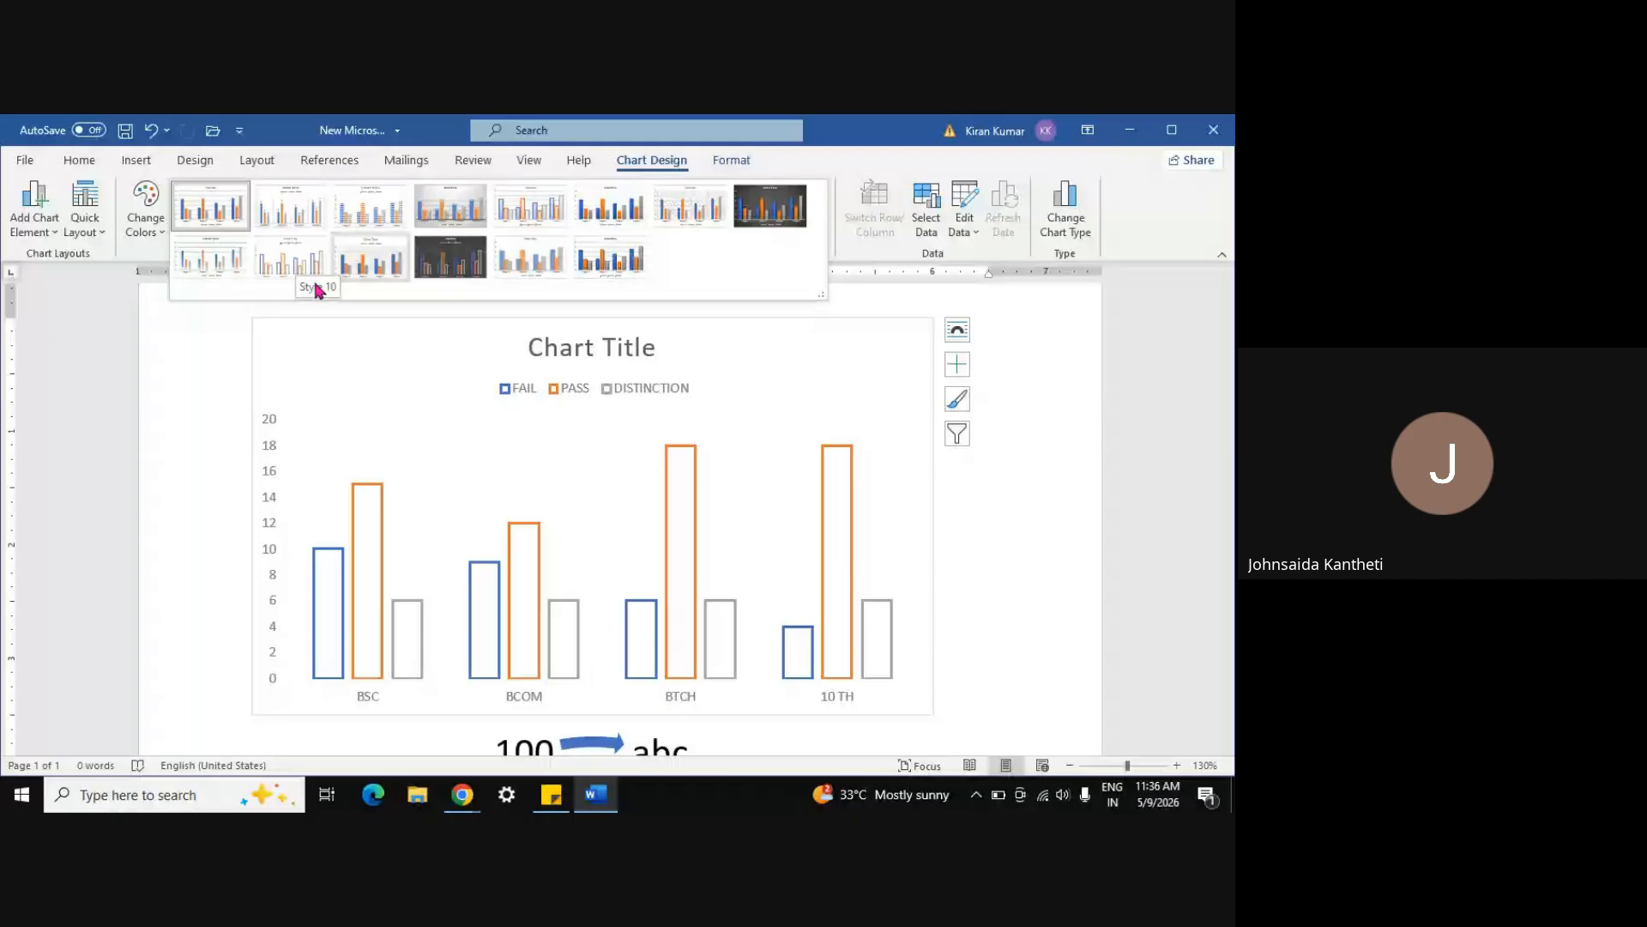
pyautogui.click(151, 230)
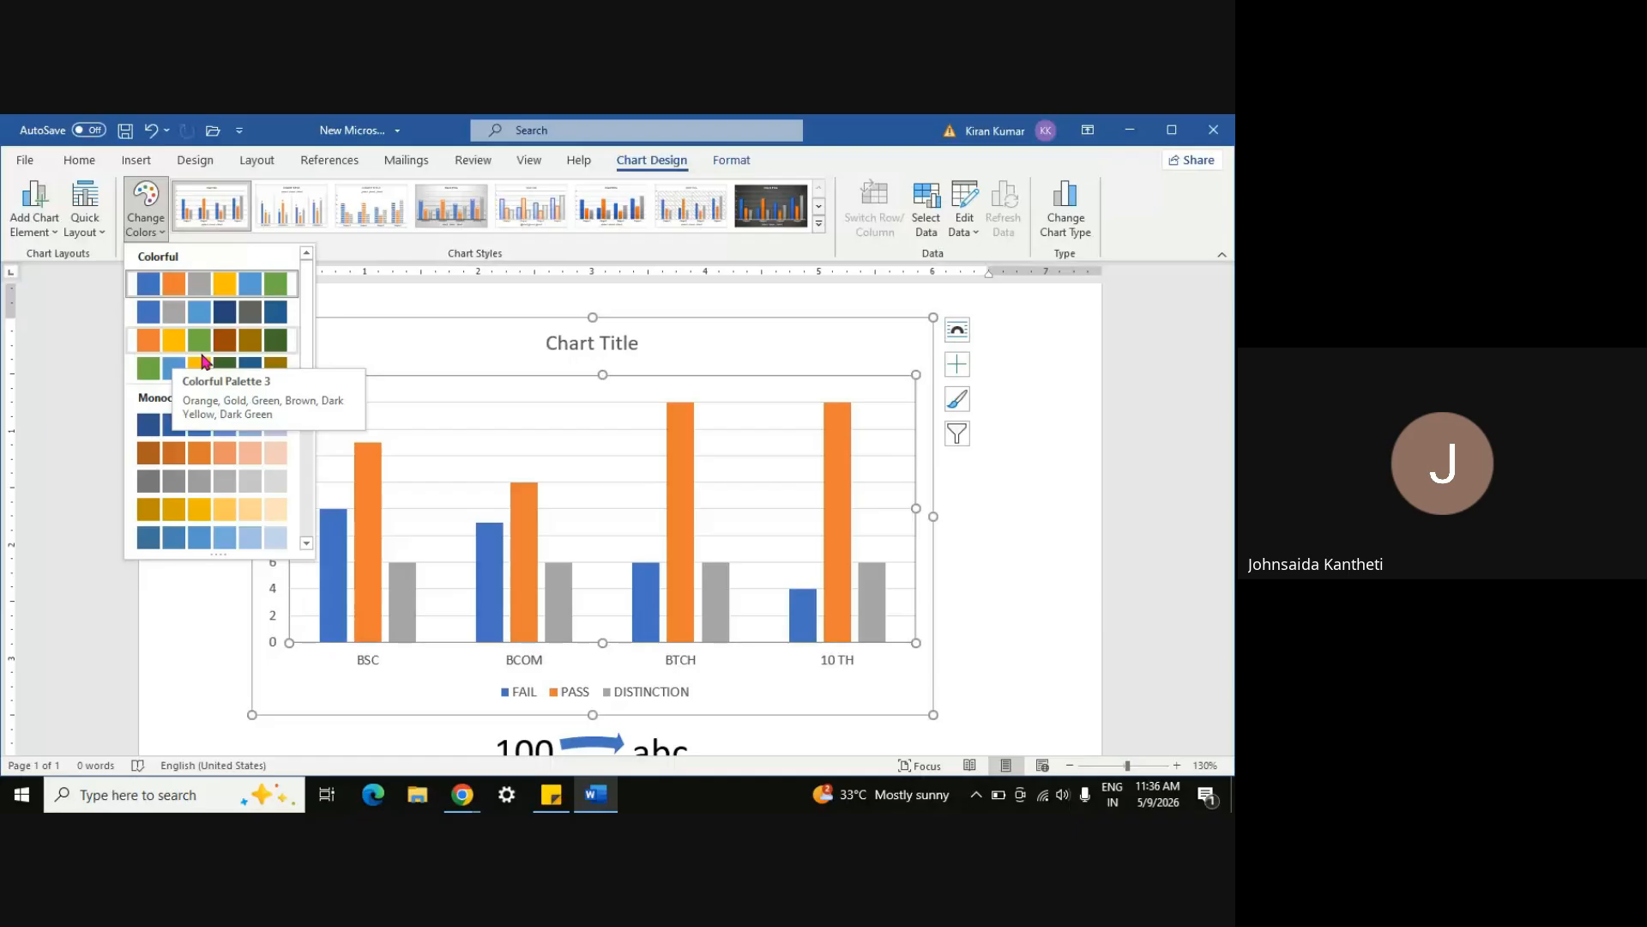
pyautogui.click(1023, 425)
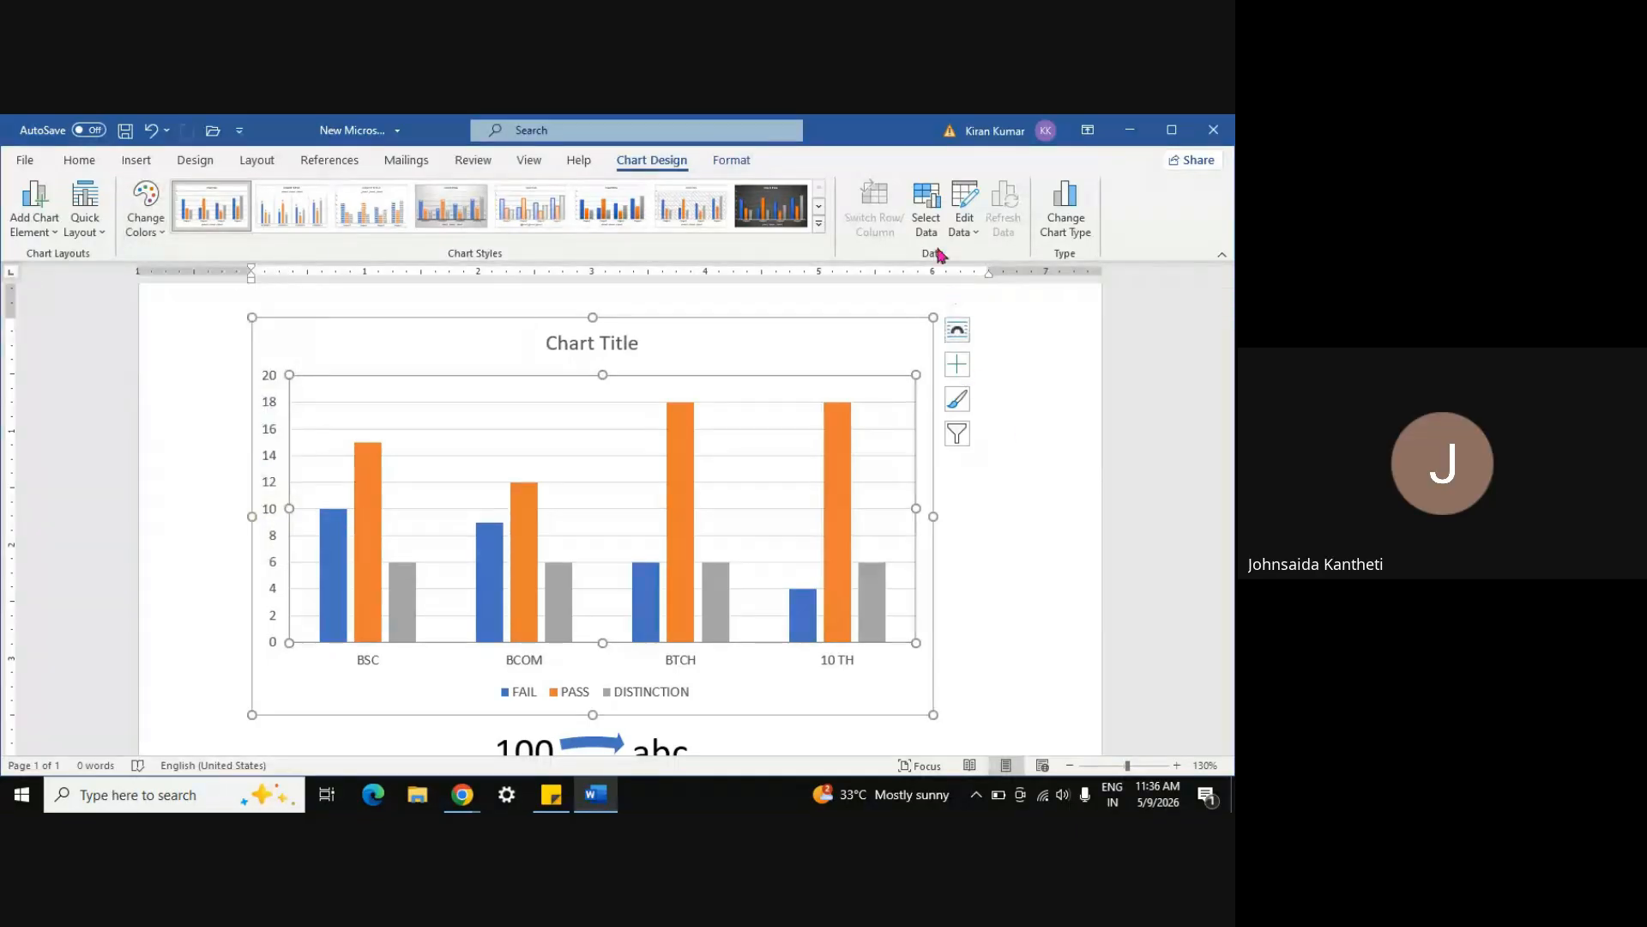
# Switch to the Google Meet window
pyautogui.hotkey('alt', 'Tab')
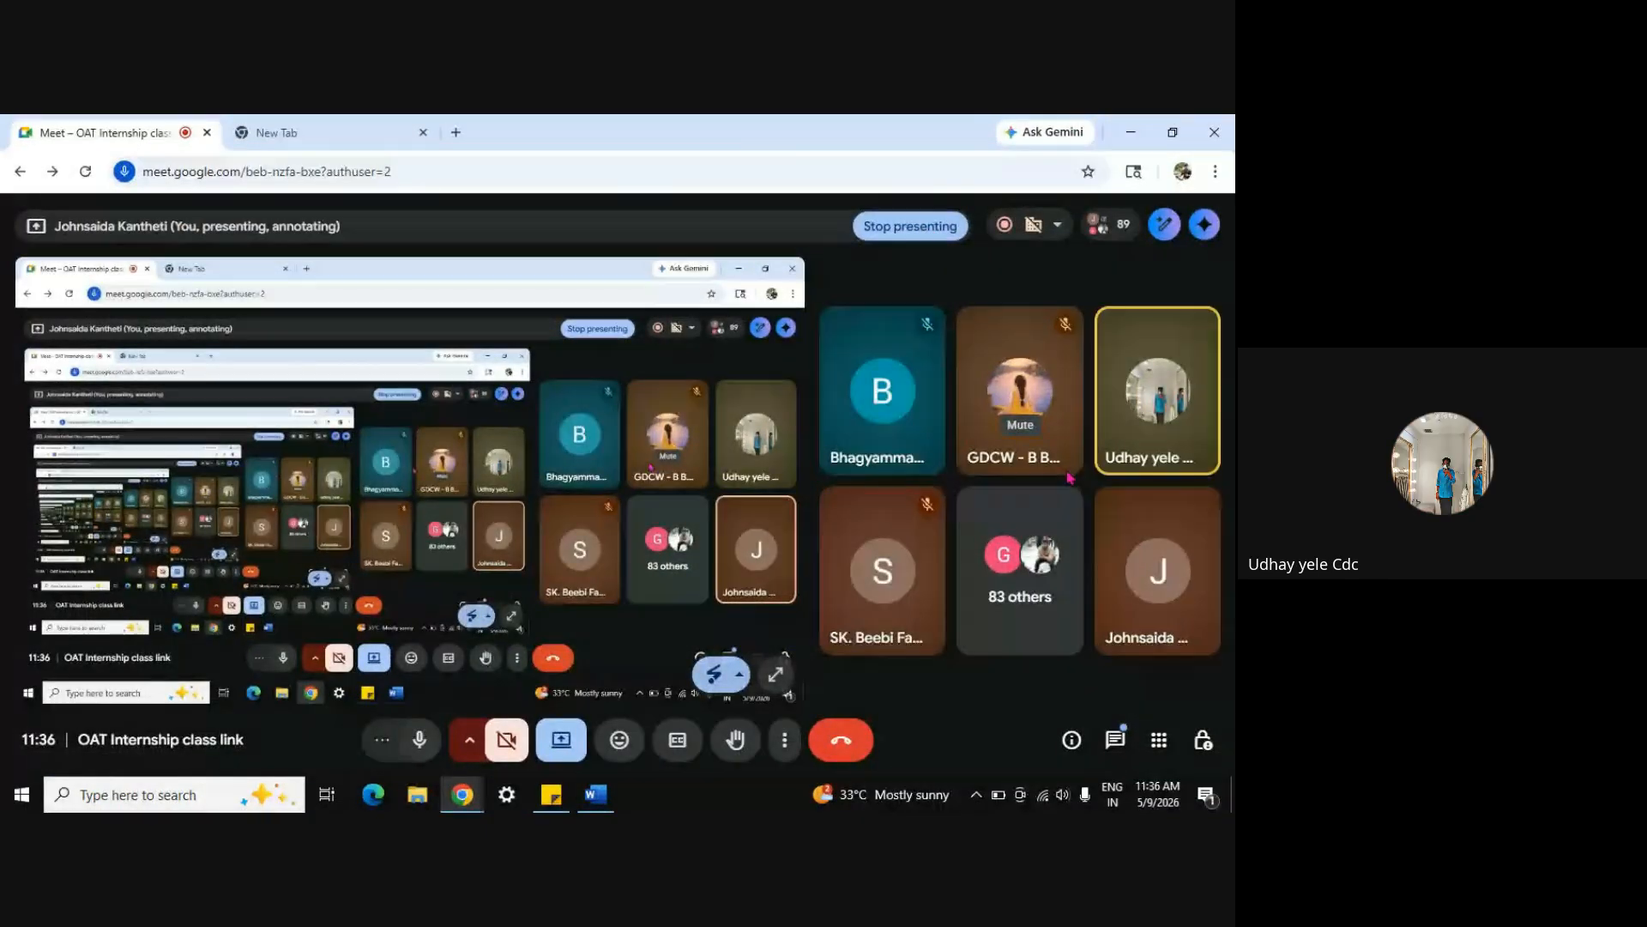
# Switch to the Word document and add a new data series named RANK to the column chart
pyautogui.moveTo(1158, 445)
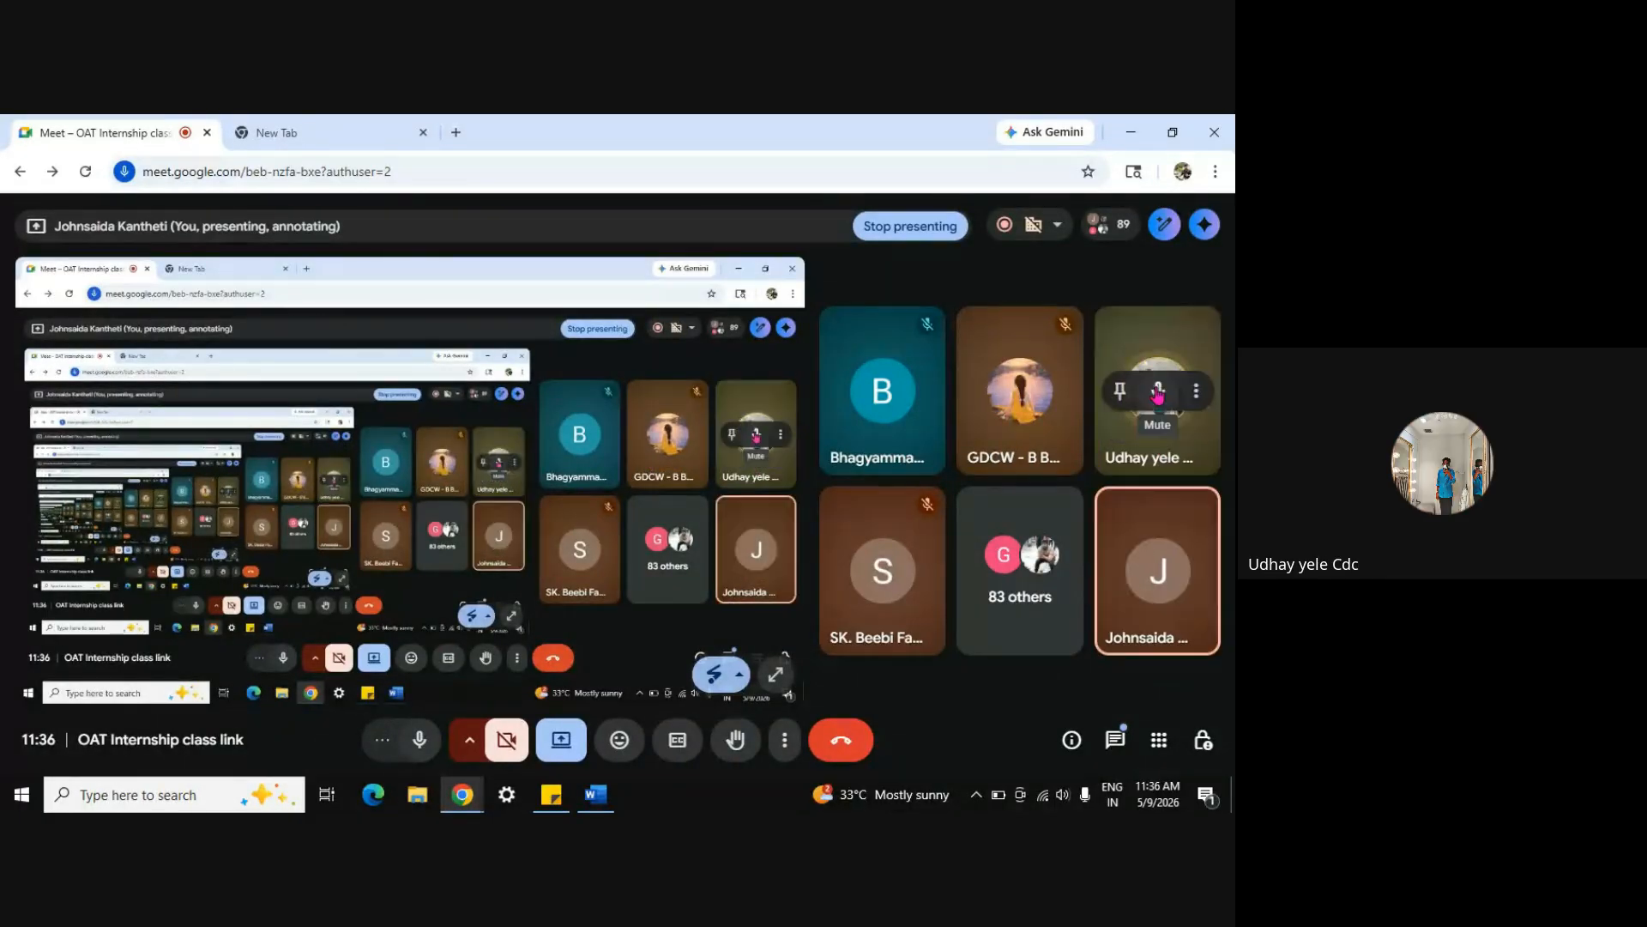
pyautogui.hotkey('alt', 'Tab')
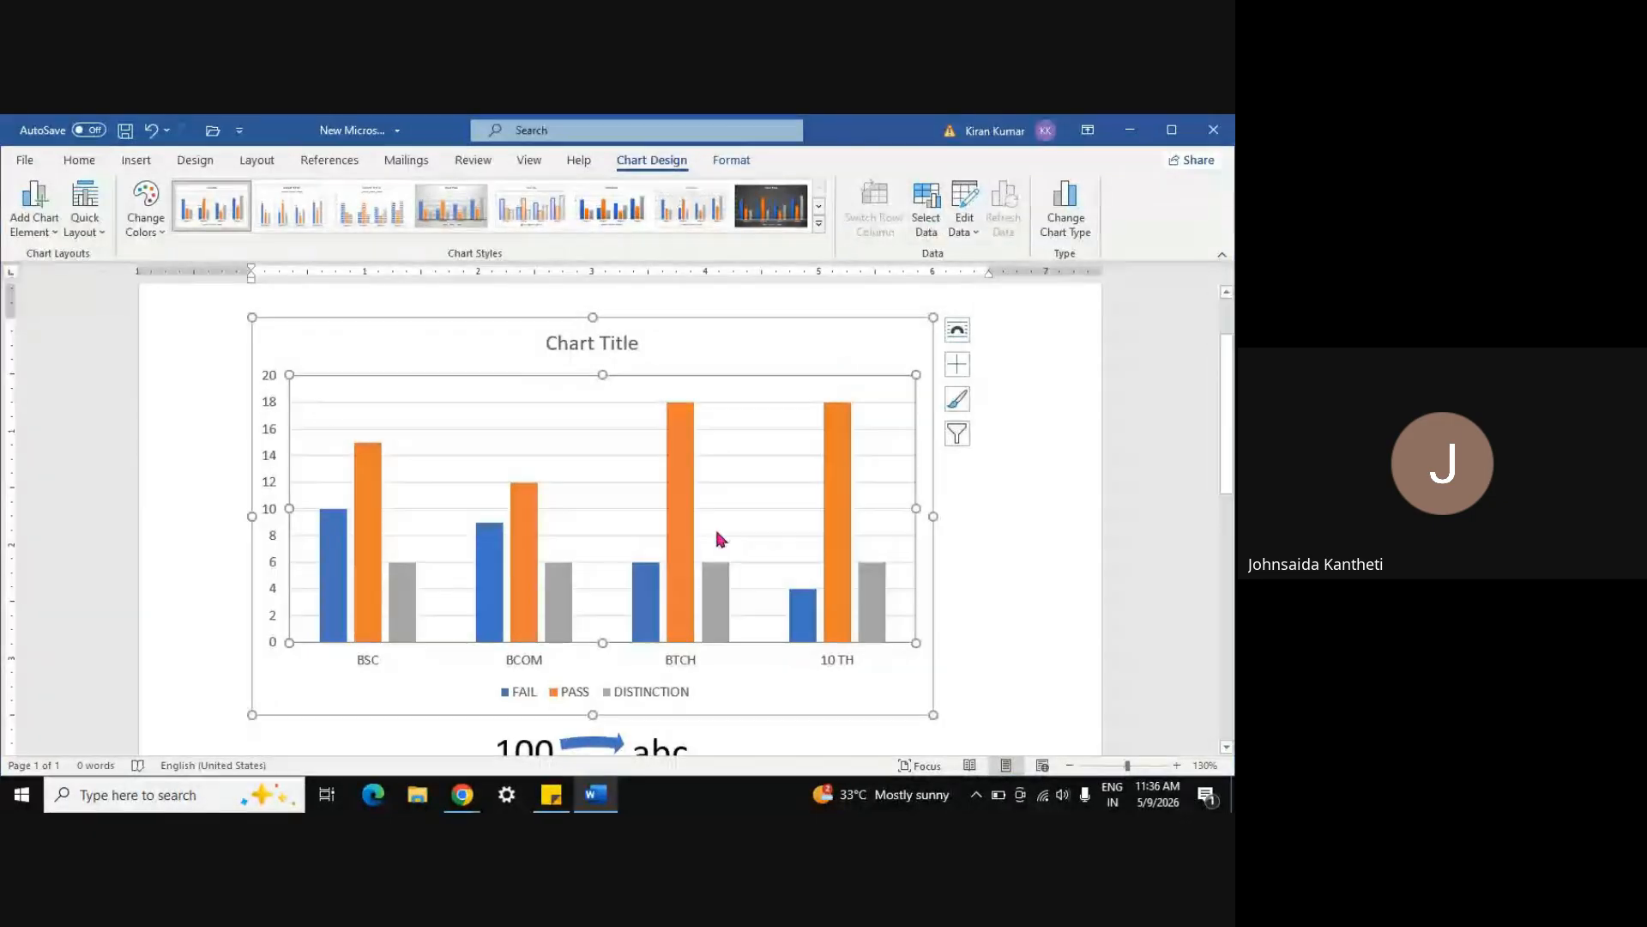
pyautogui.click(932, 221)
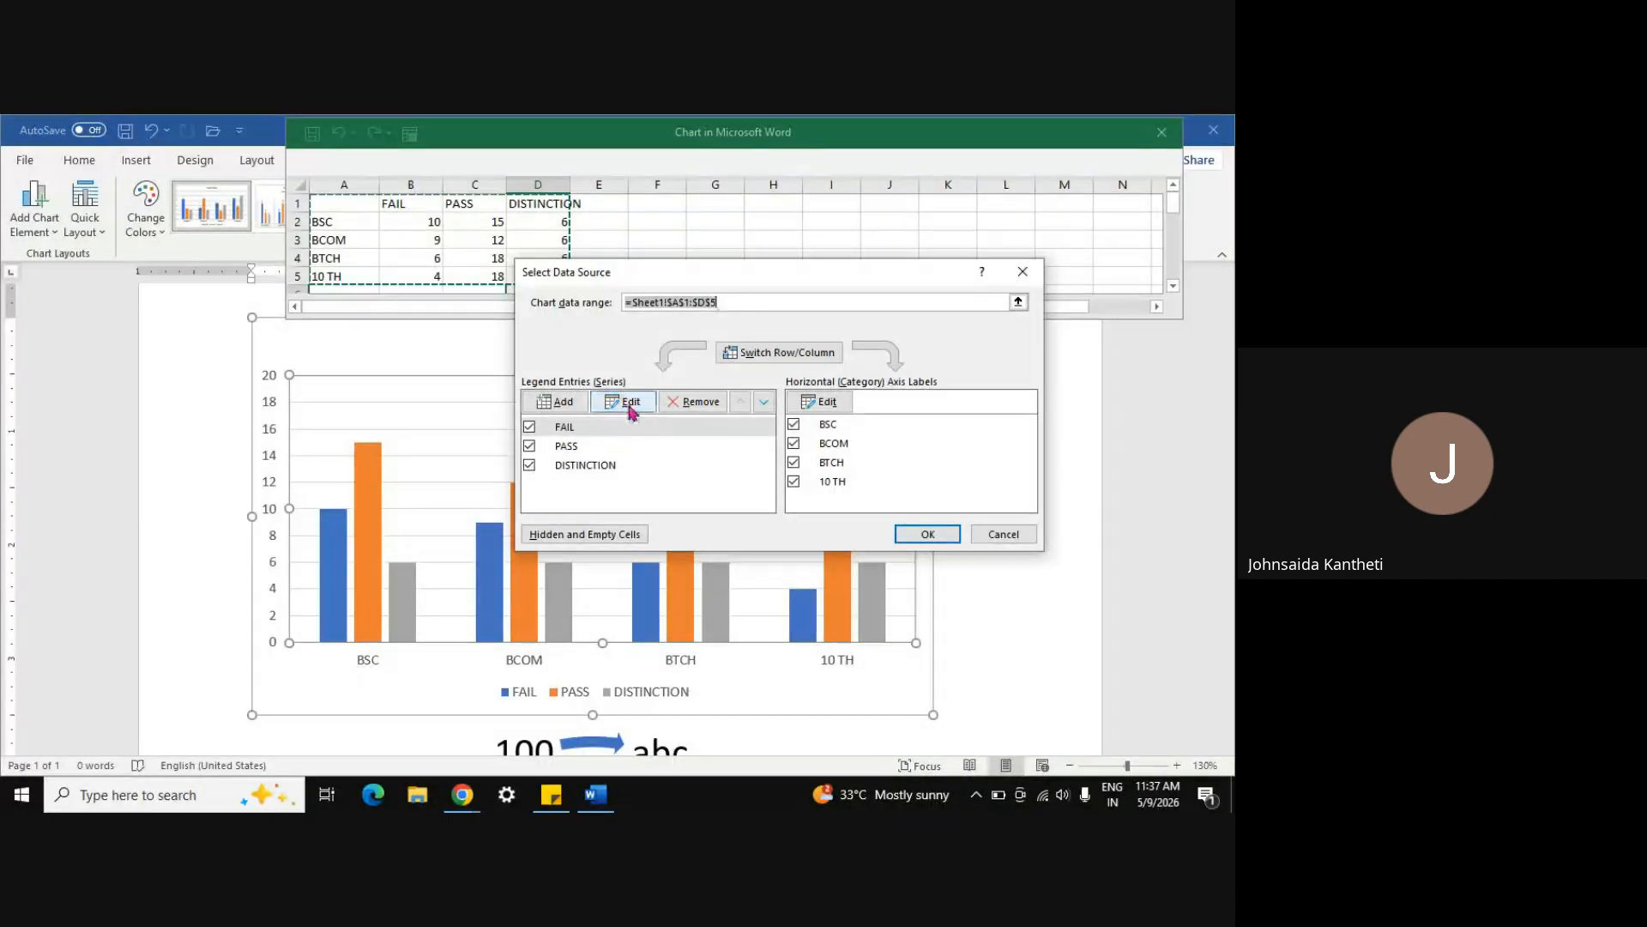
pyautogui.click(564, 401)
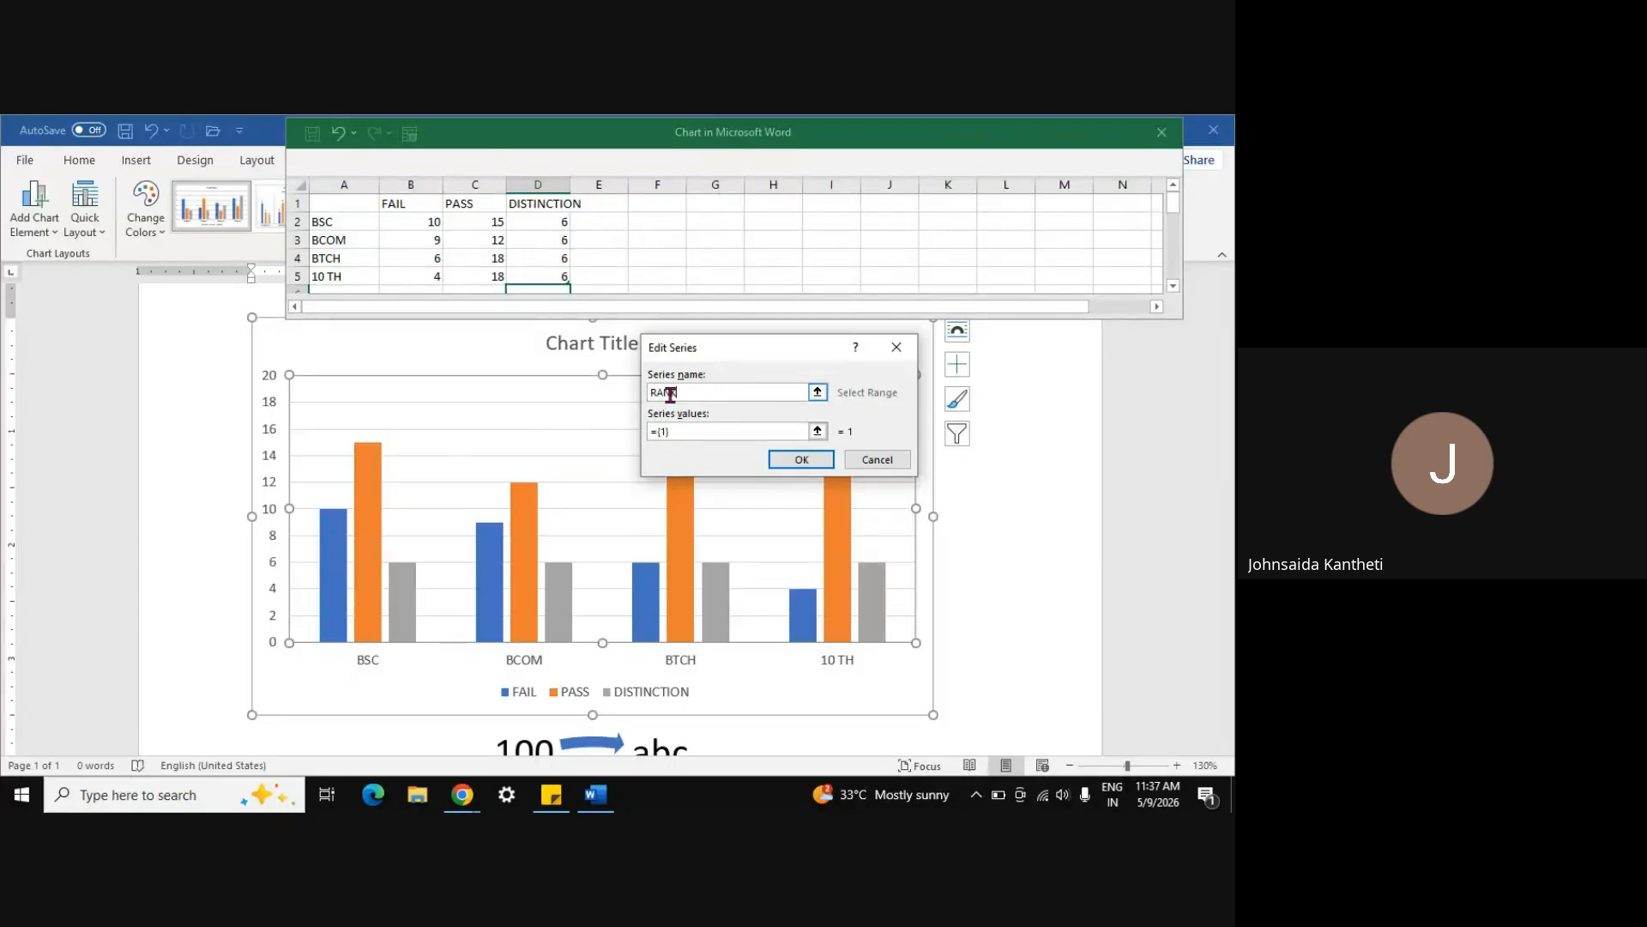
pyautogui.click(787, 465)
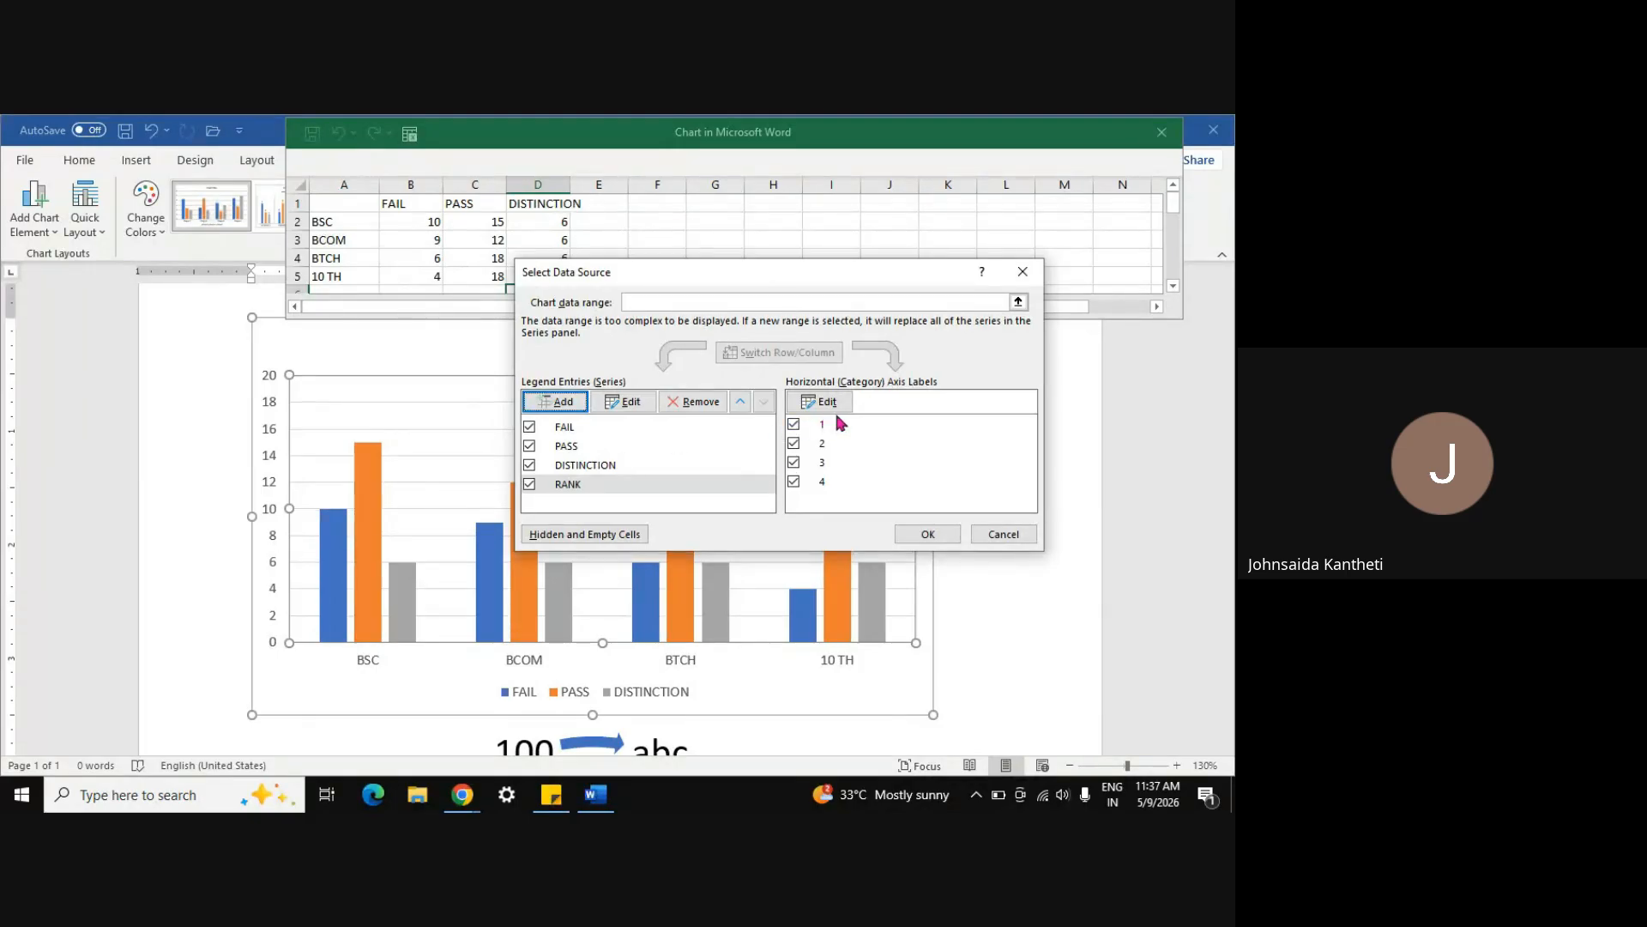
pyautogui.click(923, 536)
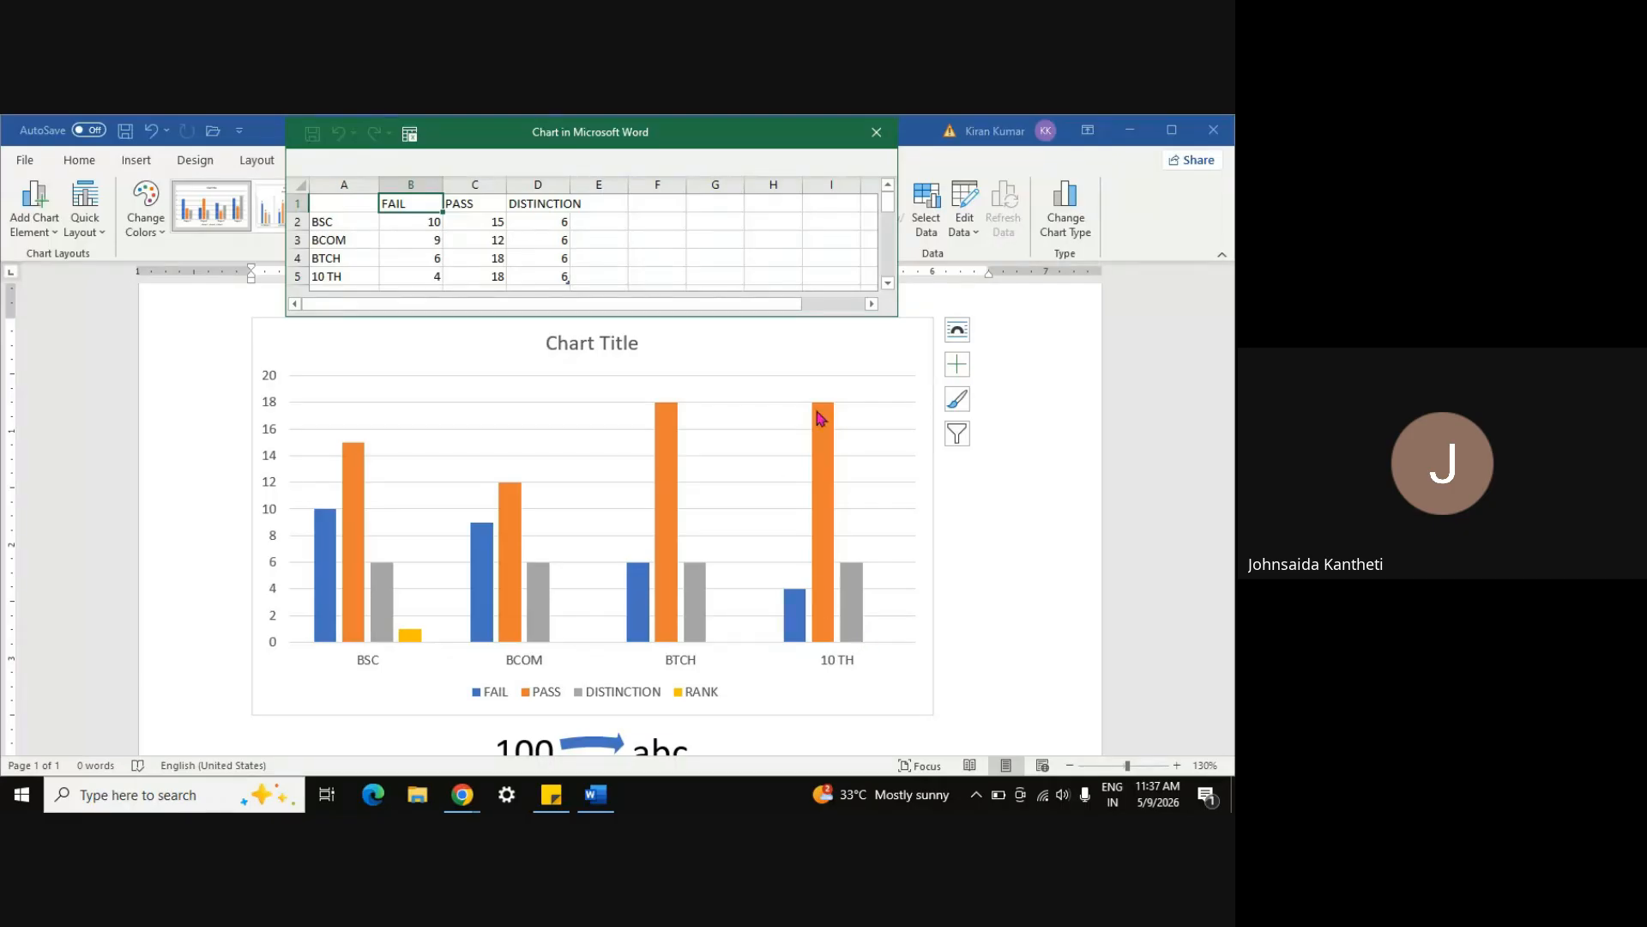
# Look through the chart's data sheet, close it and return to the Word document
pyautogui.click(888, 284)
pyautogui.click(888, 283)
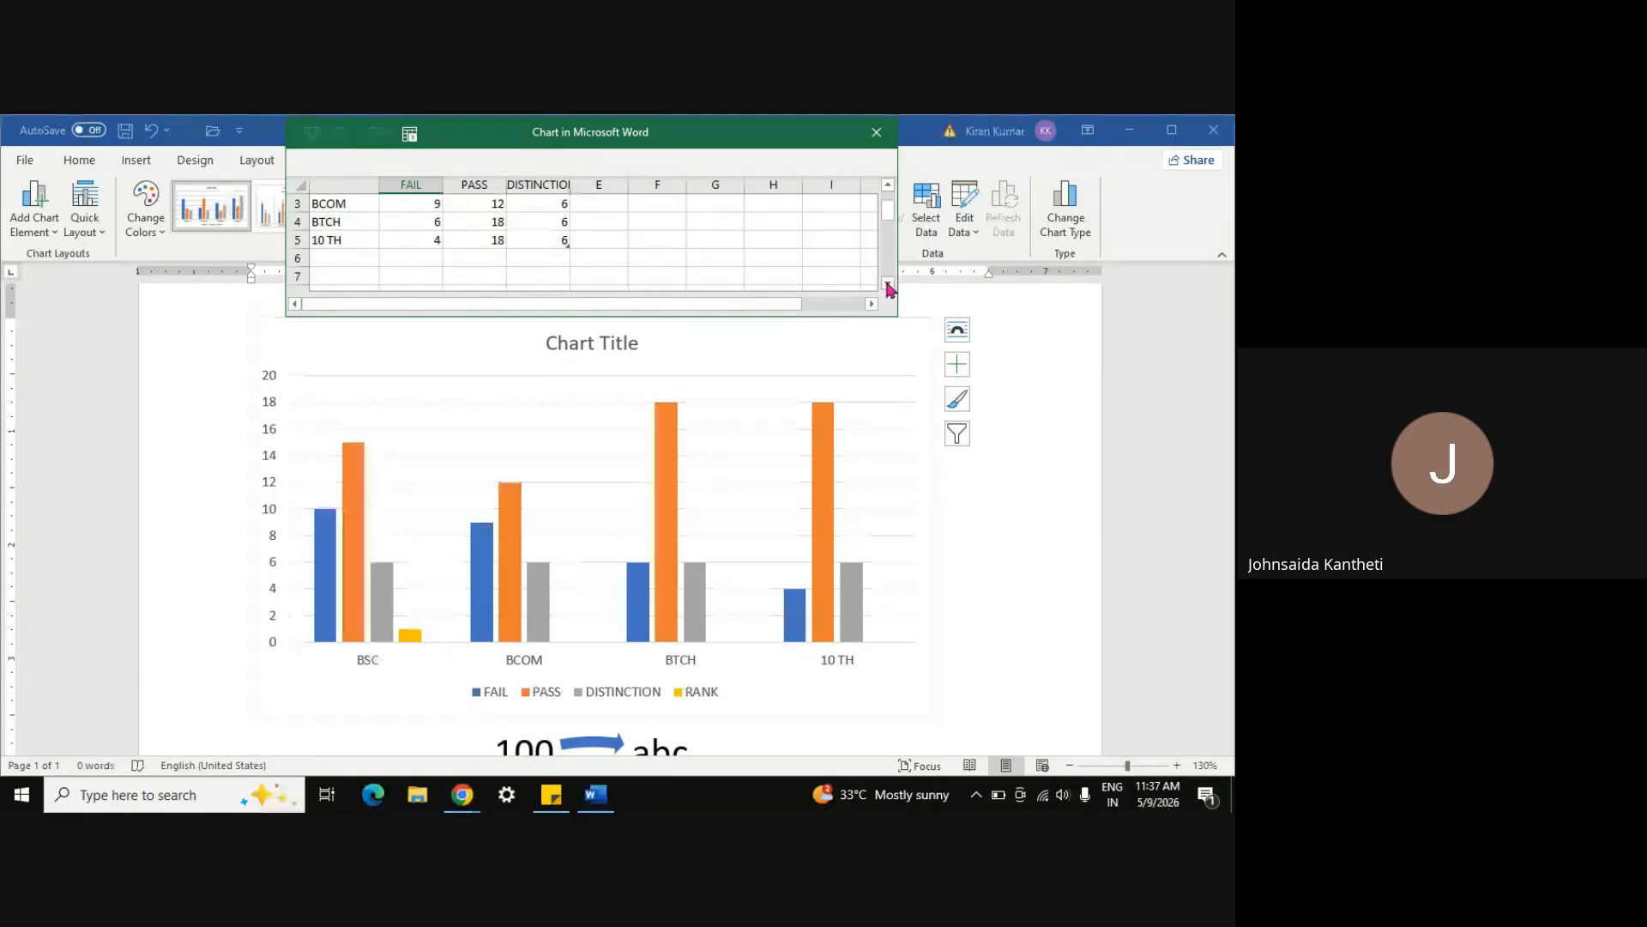
pyautogui.click(876, 131)
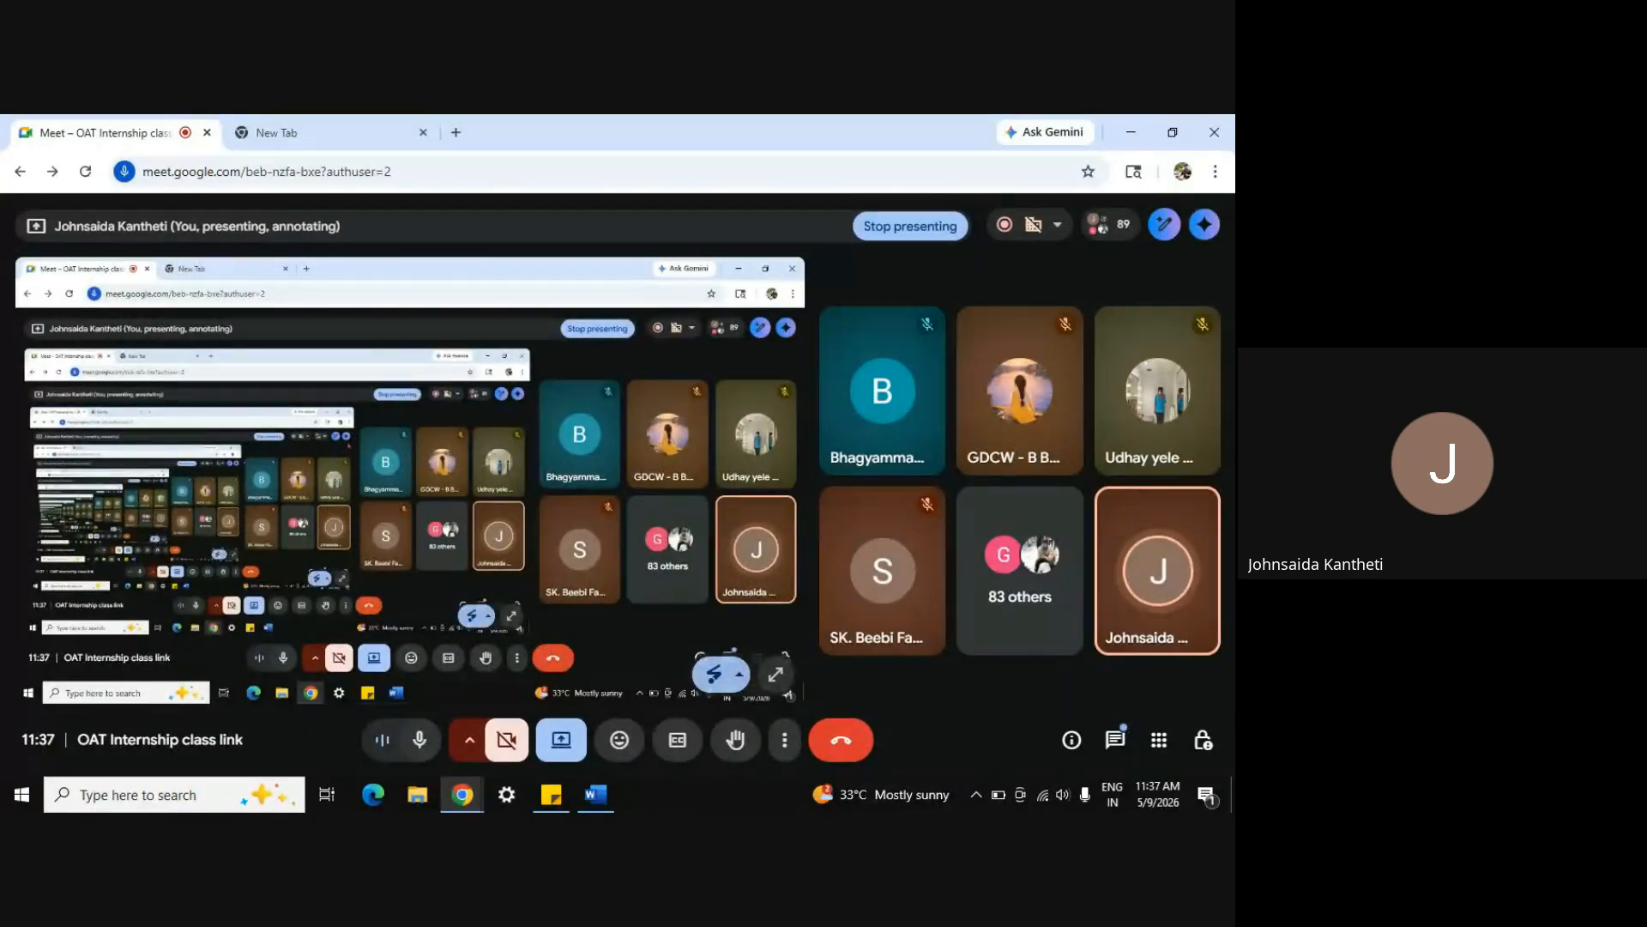
pyautogui.click(595, 794)
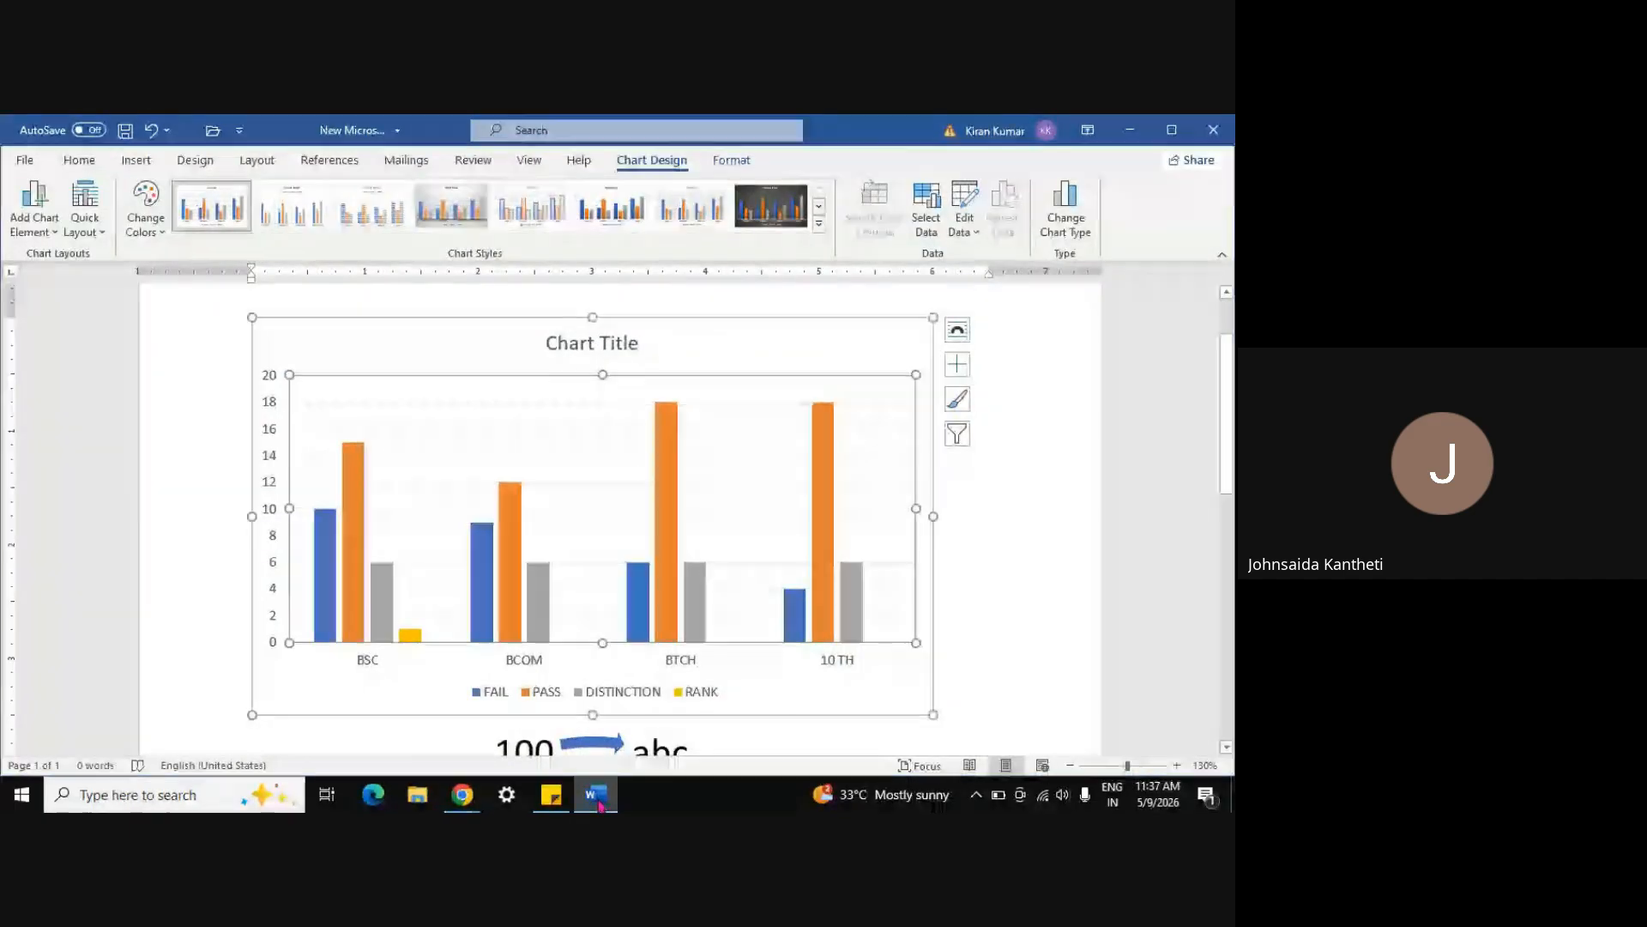
# Insert a screen clipping of the meeting window's shared-presentation area below the chart
pyautogui.click(1015, 570)
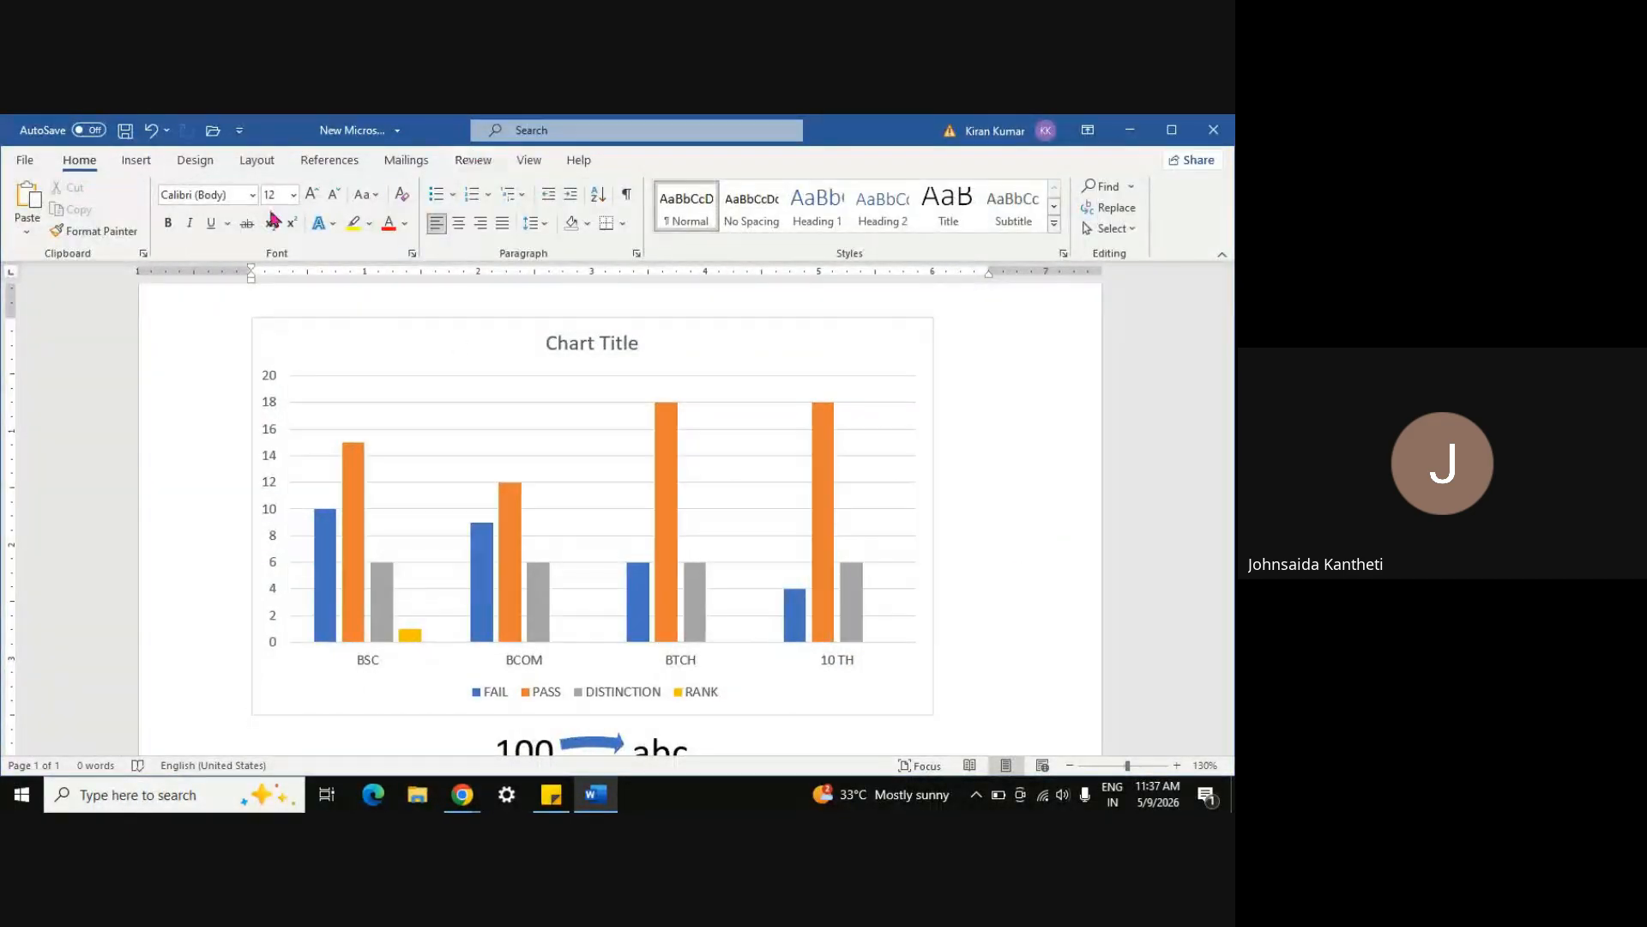
pyautogui.click(137, 161)
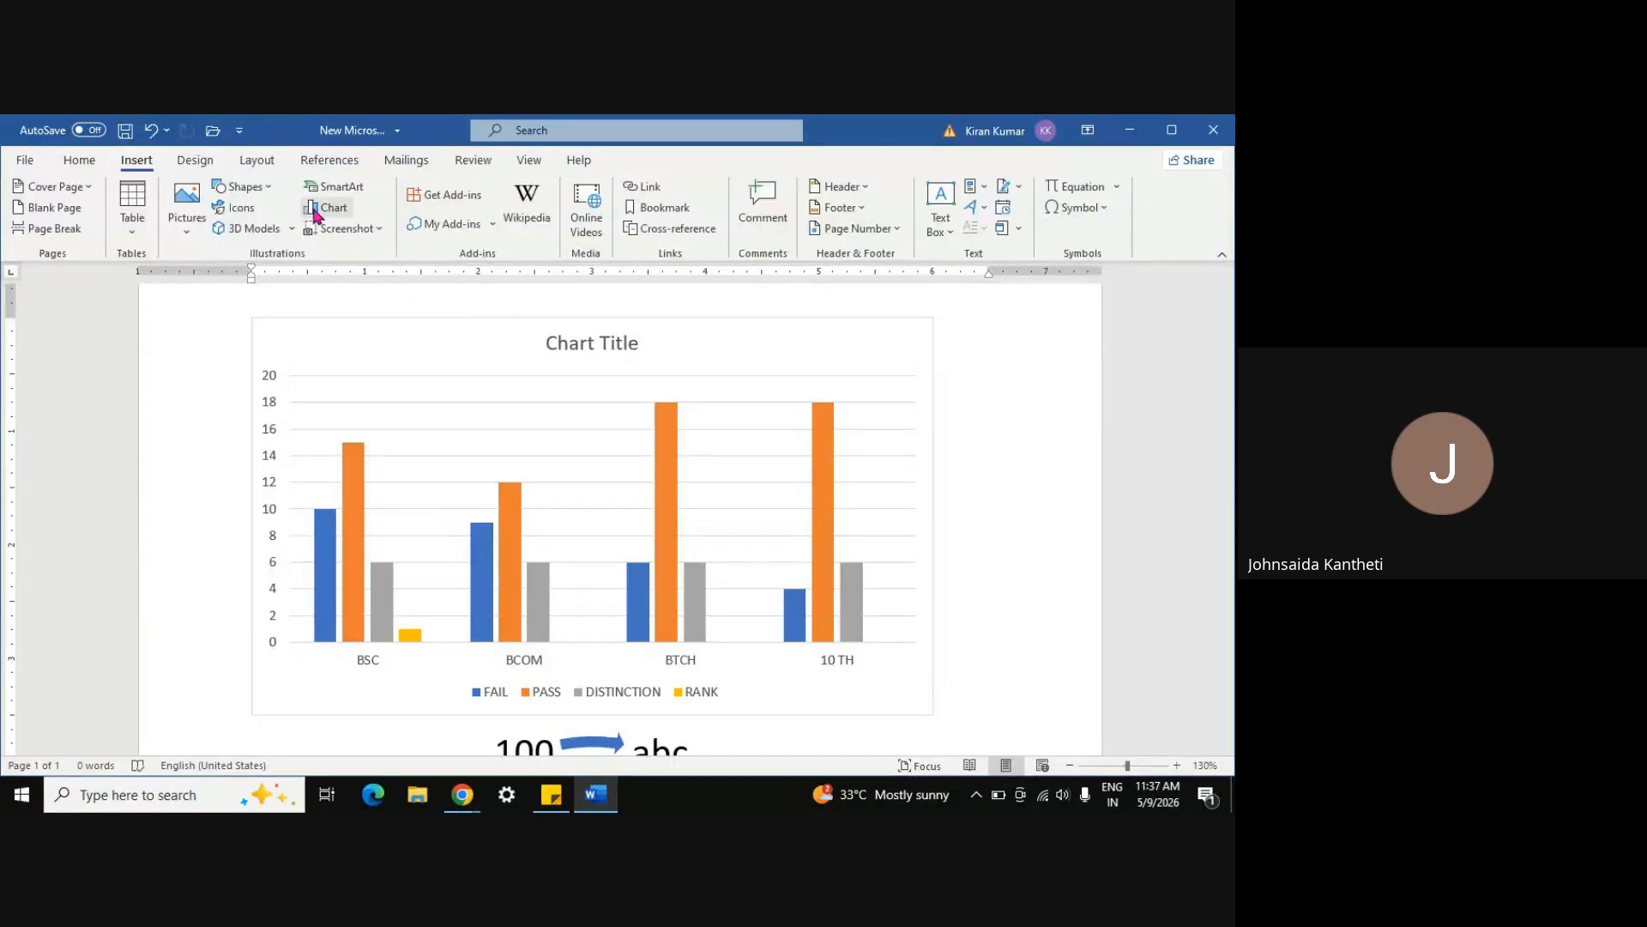
pyautogui.click(375, 230)
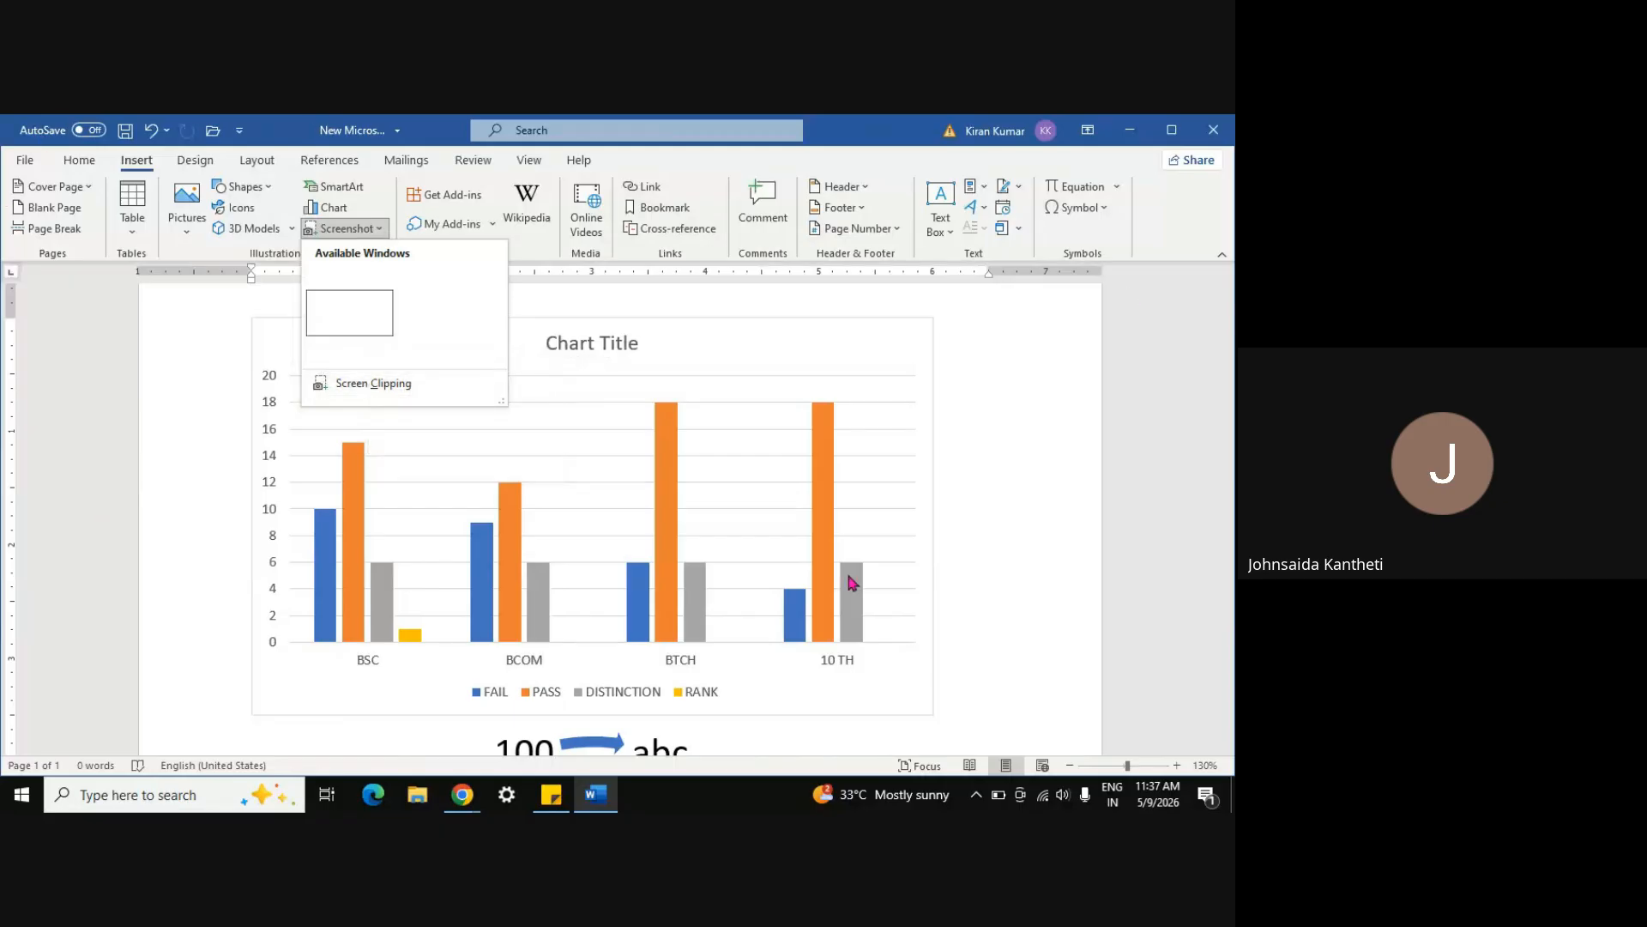
pyautogui.click(372, 382)
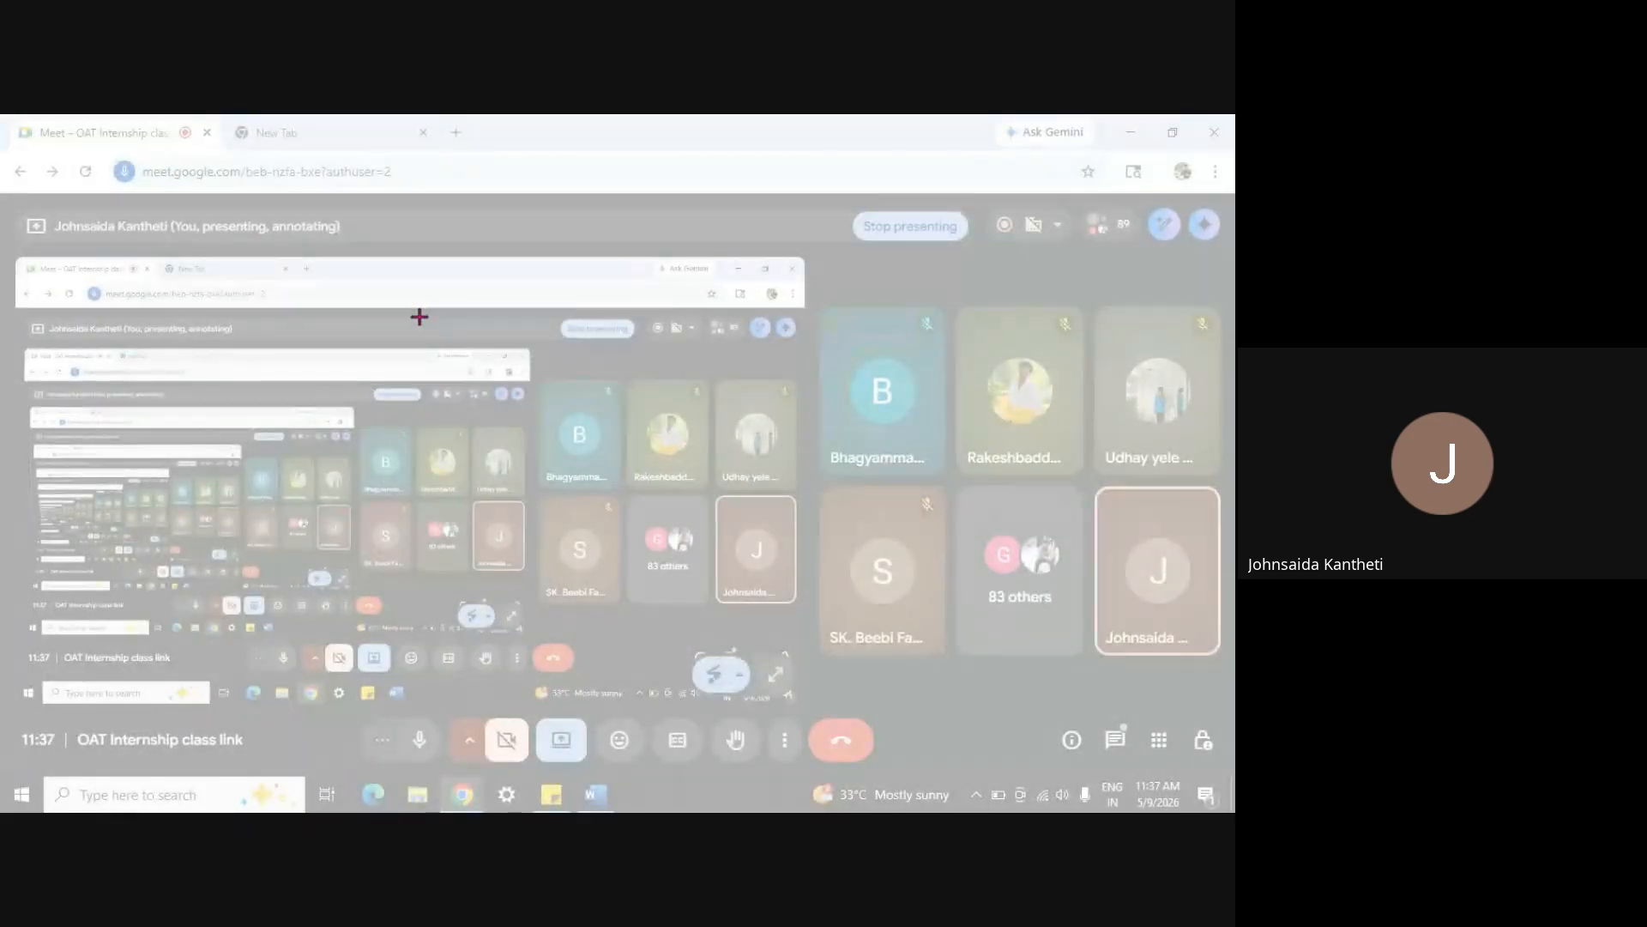
pyautogui.moveTo(16, 206); pyautogui.dragTo(808, 713)
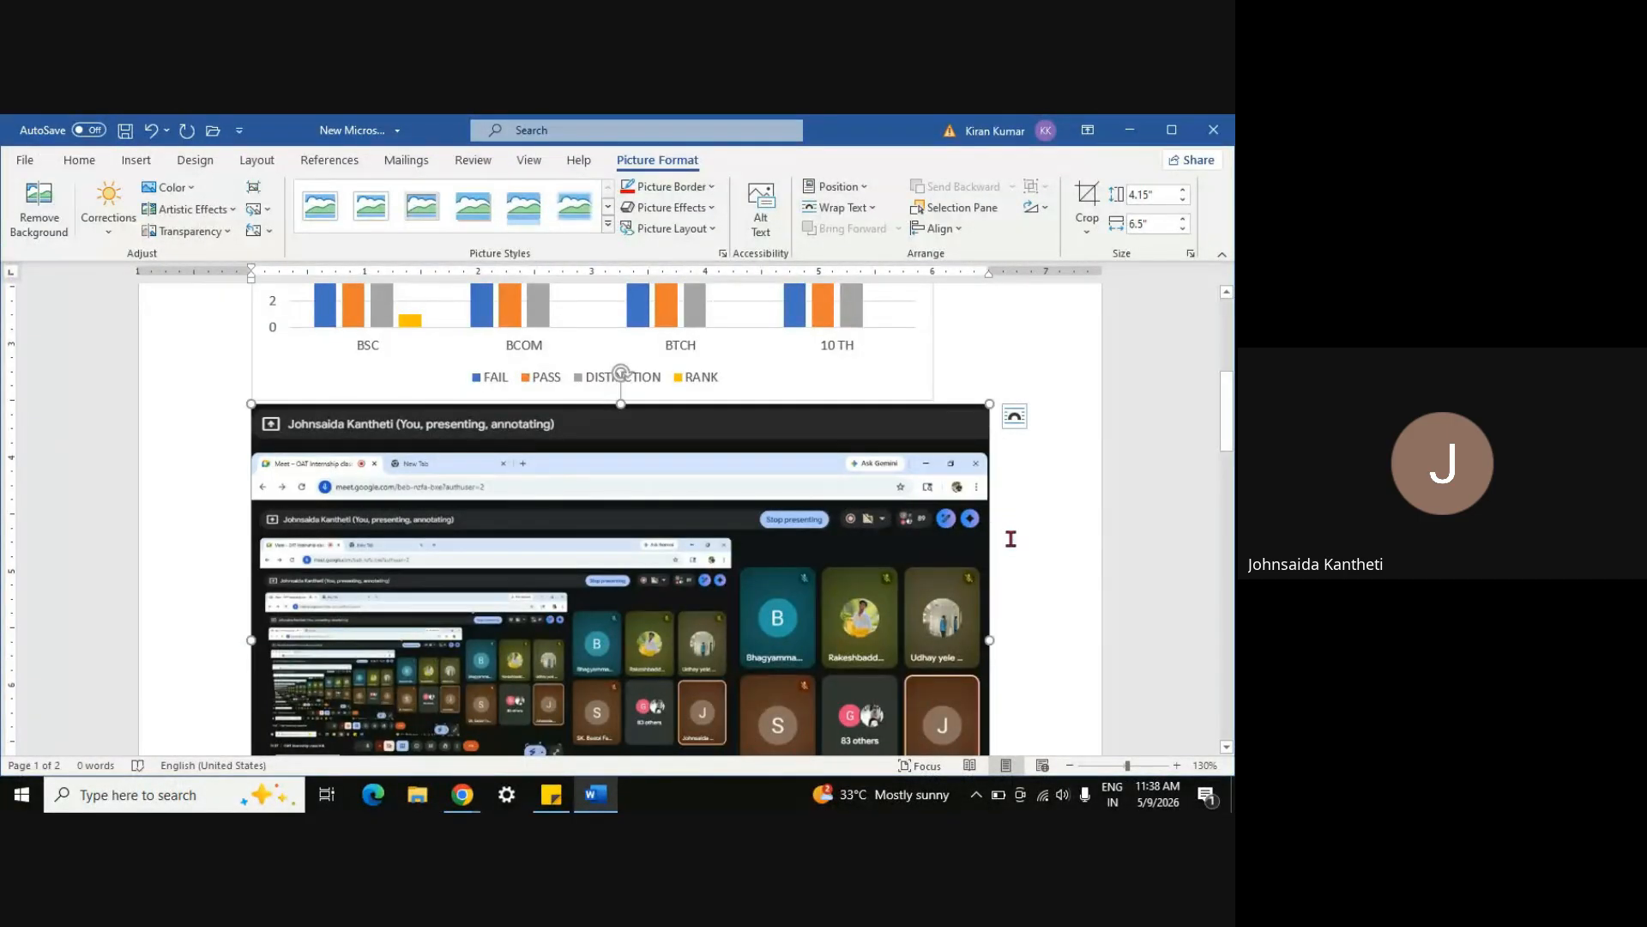
# Delete all content from the document, including the chart, the screen clipping and the cycle diagram
pyautogui.scroll(-10, 1010, 539)
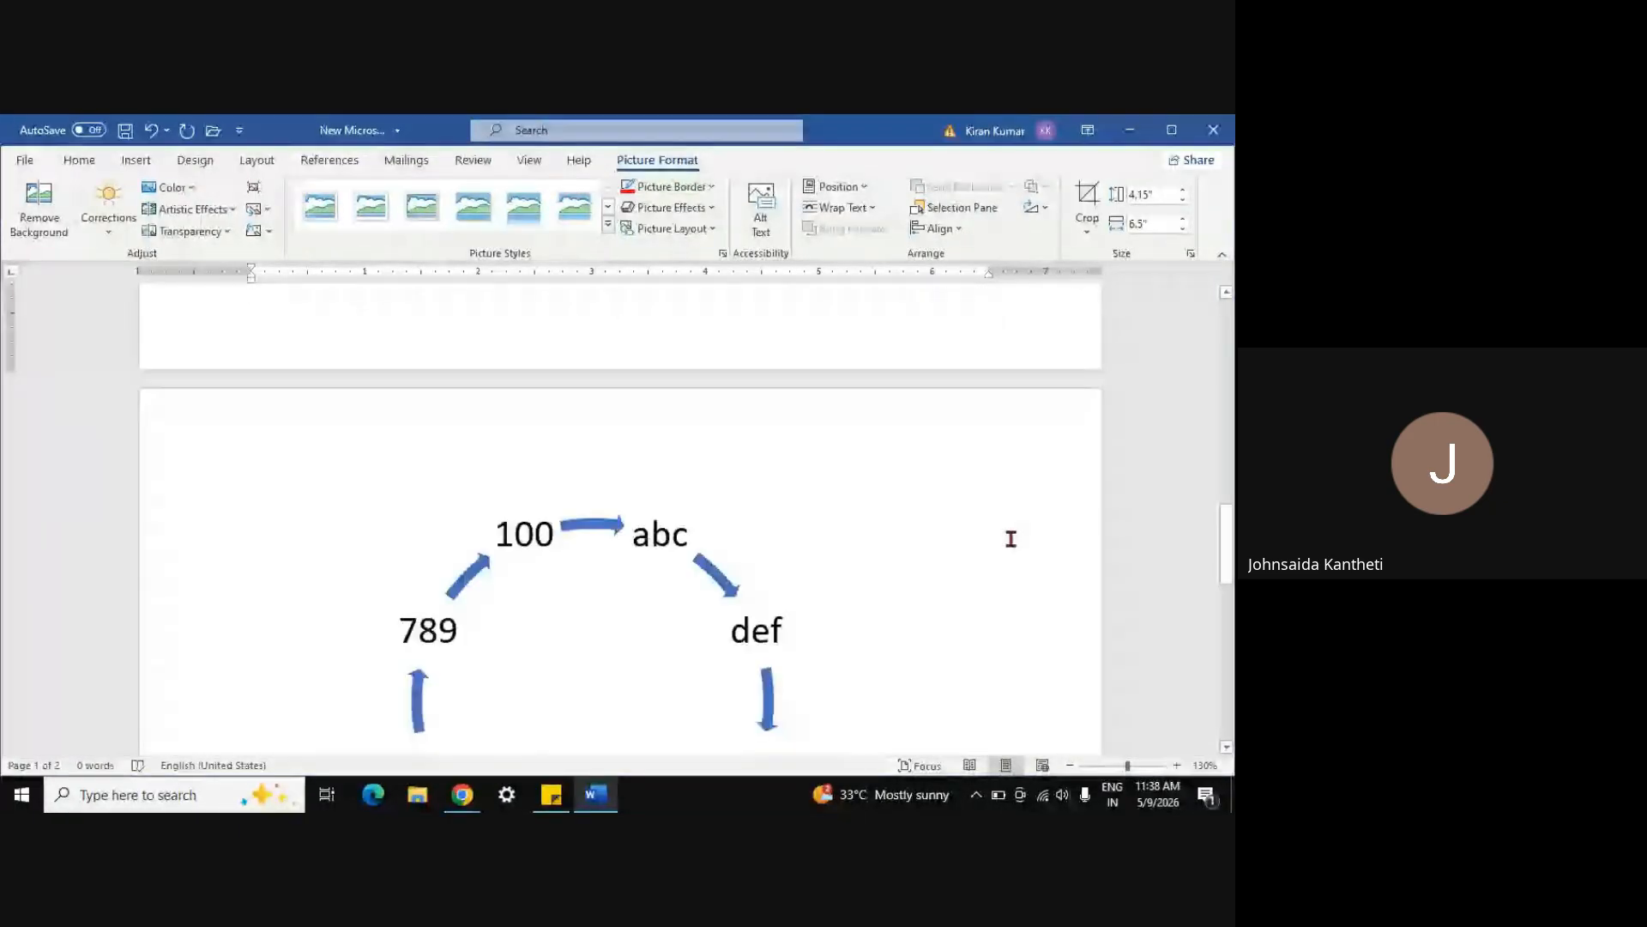
pyautogui.scroll(10, 1011, 538)
pyautogui.scroll(-4, 769, 478)
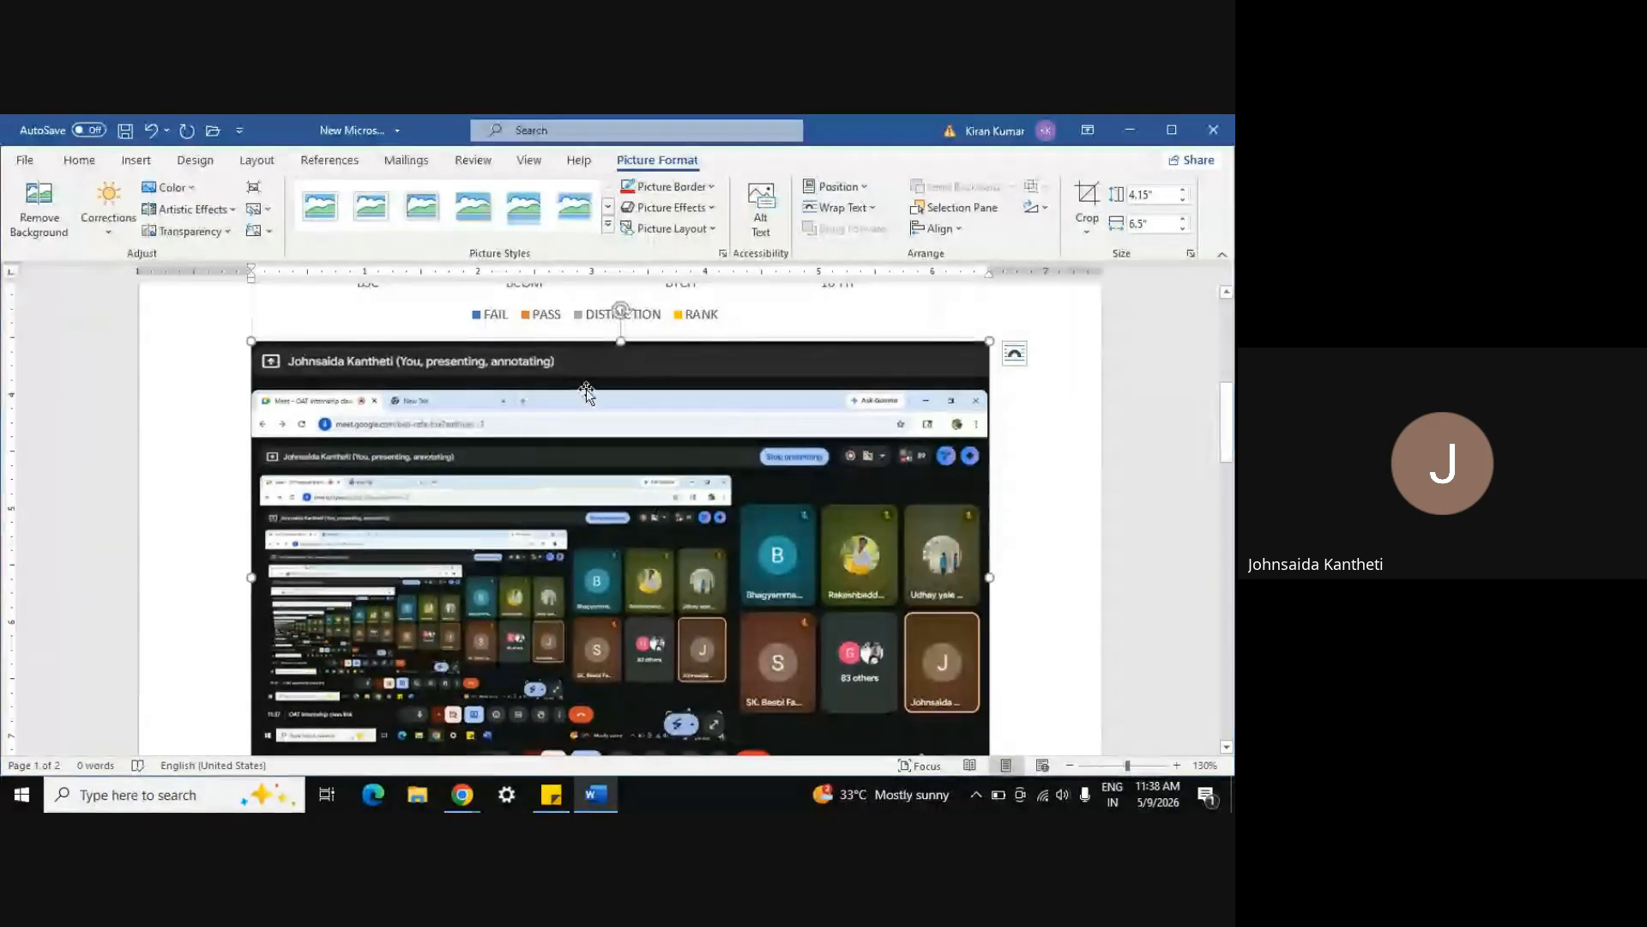
pyautogui.click(142, 159)
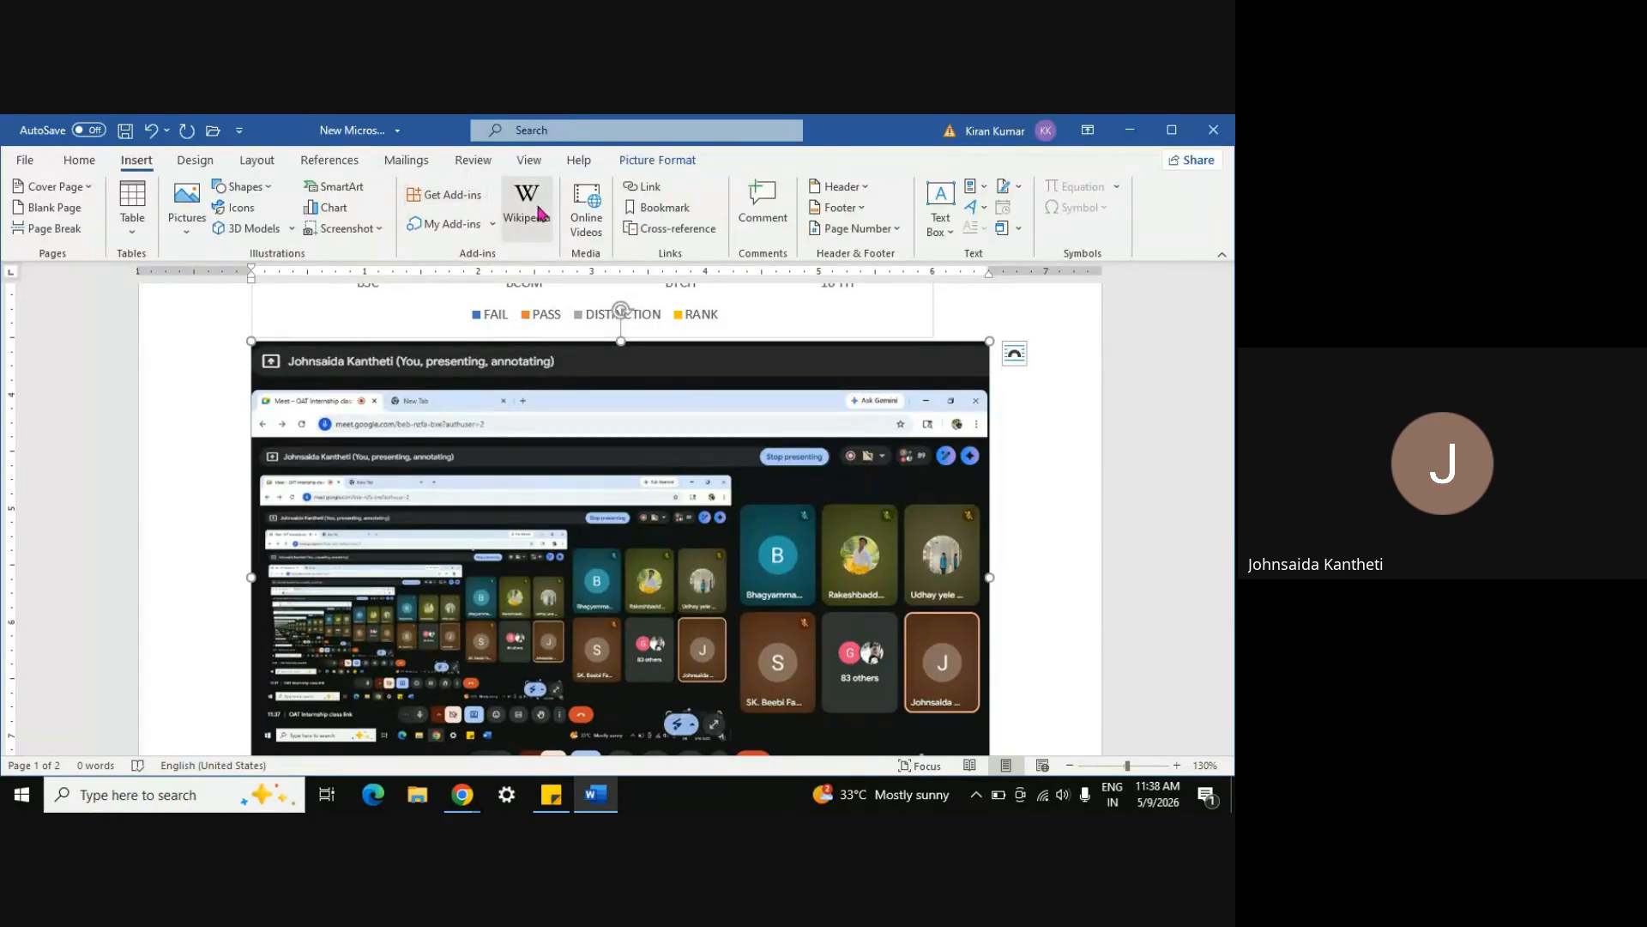
pyautogui.click(1028, 570)
pyautogui.hotkey('ctrl', 'a')
pyautogui.press('Delete')
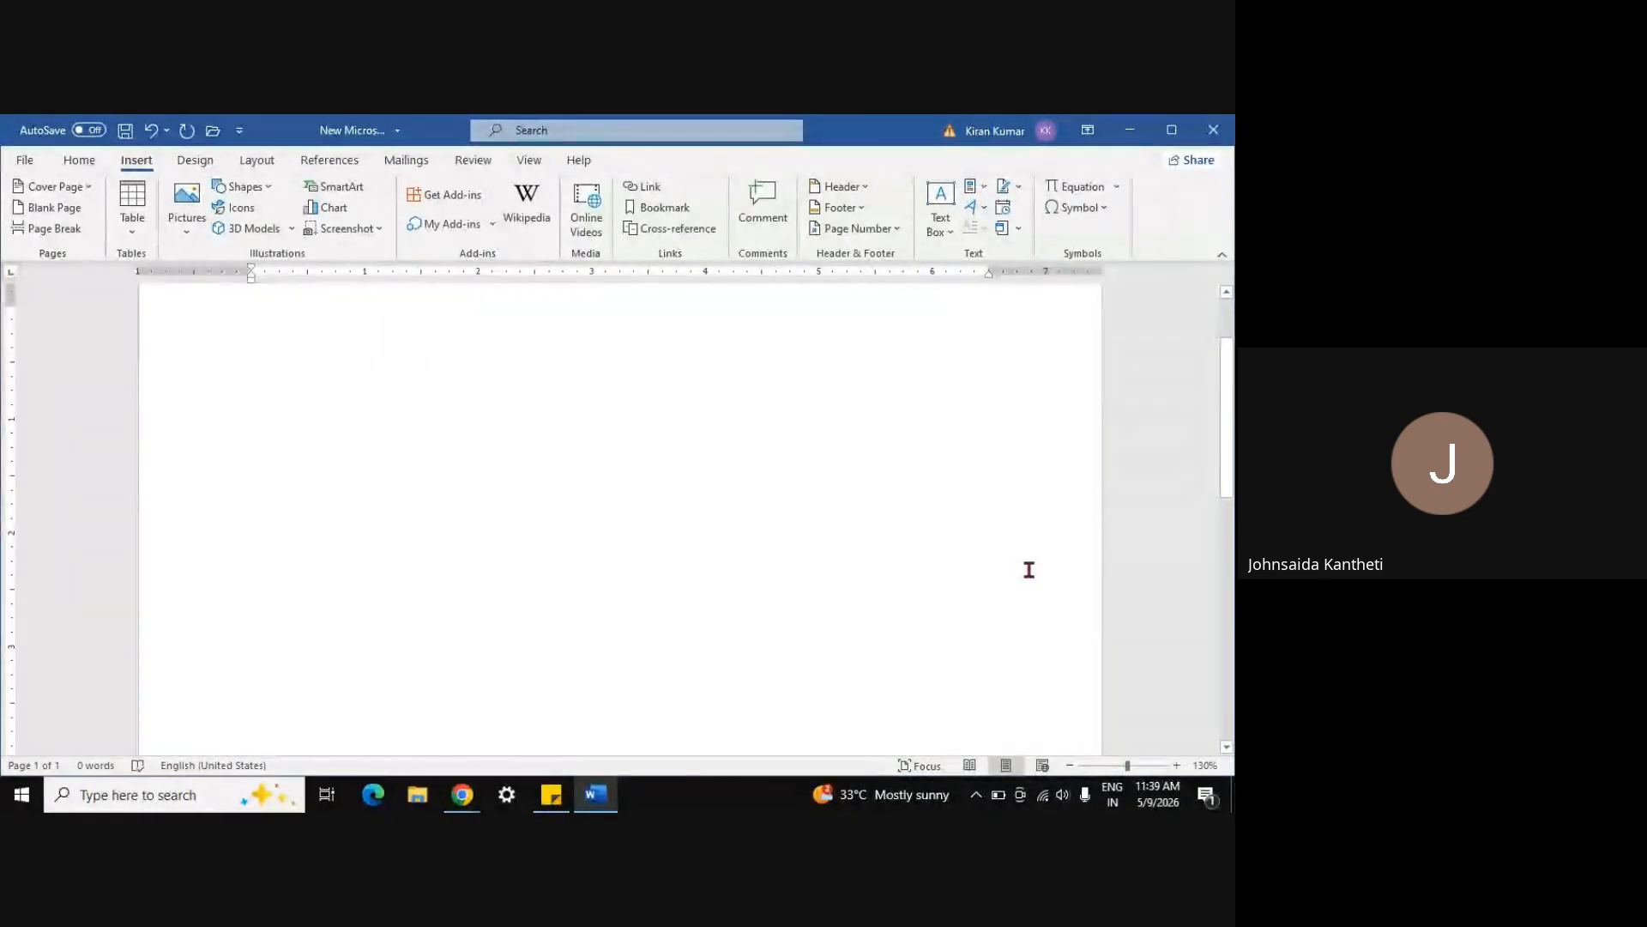
# Insert a hyperlink to the day 2 paint folder on the Desktop and save the document
pyautogui.click(652, 186)
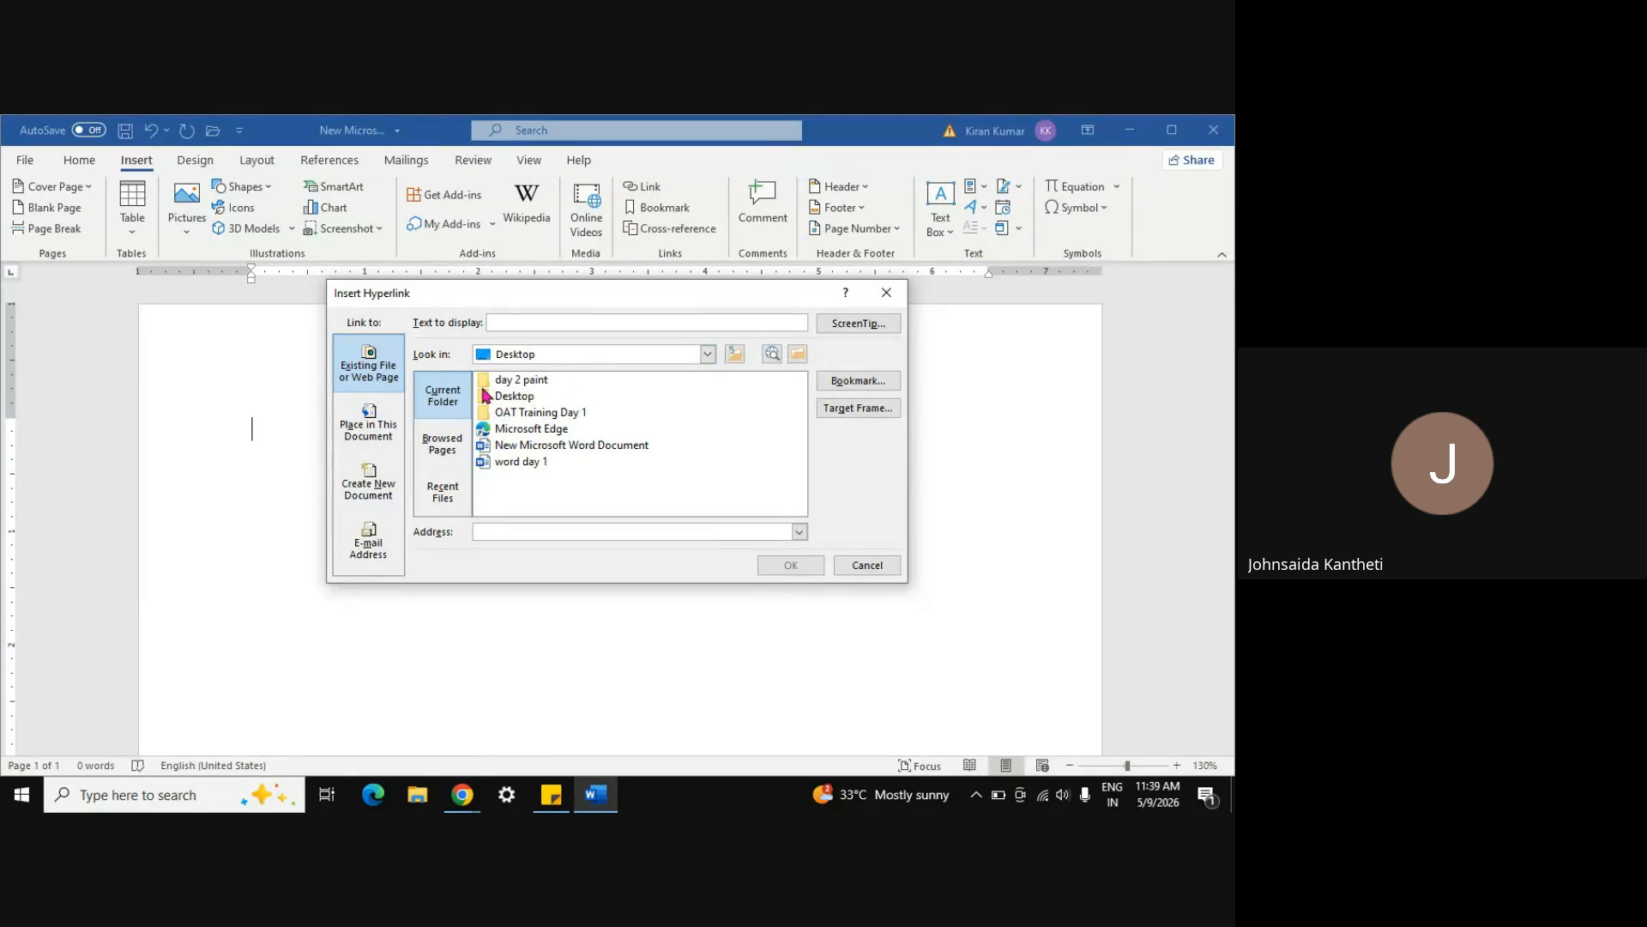
pyautogui.click(526, 380)
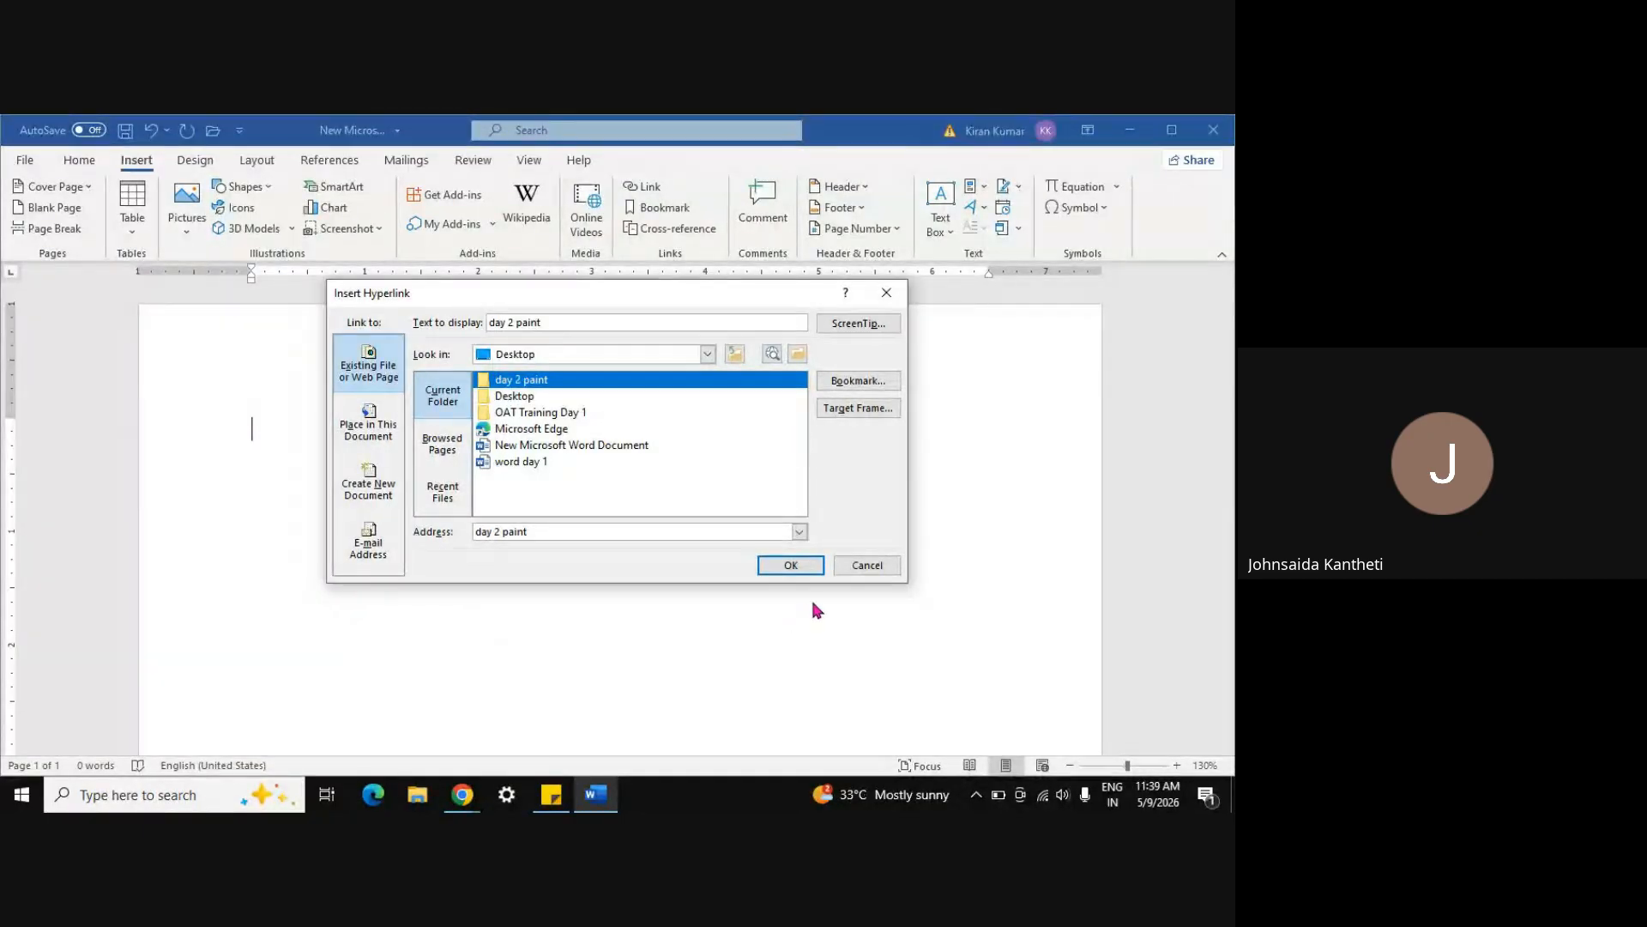
pyautogui.click(790, 567)
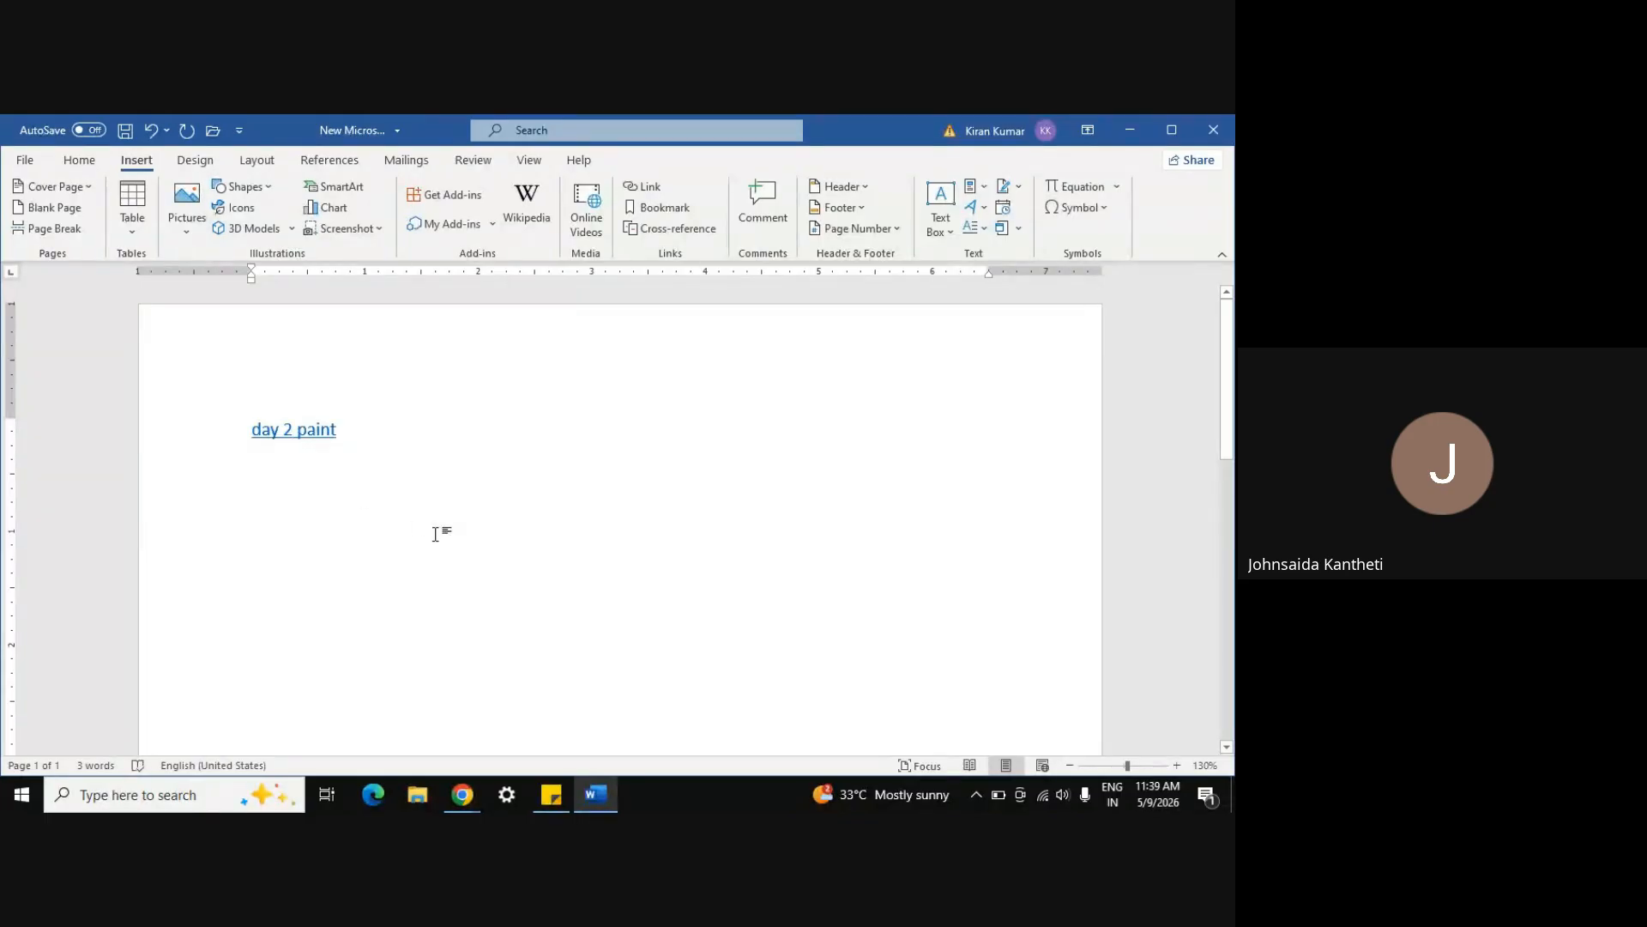
pyautogui.hotkey('ctrl', 's')
# Follow the day 2 paint hyperlink to view its folder, and close the folder window
pyautogui.click(284, 556)
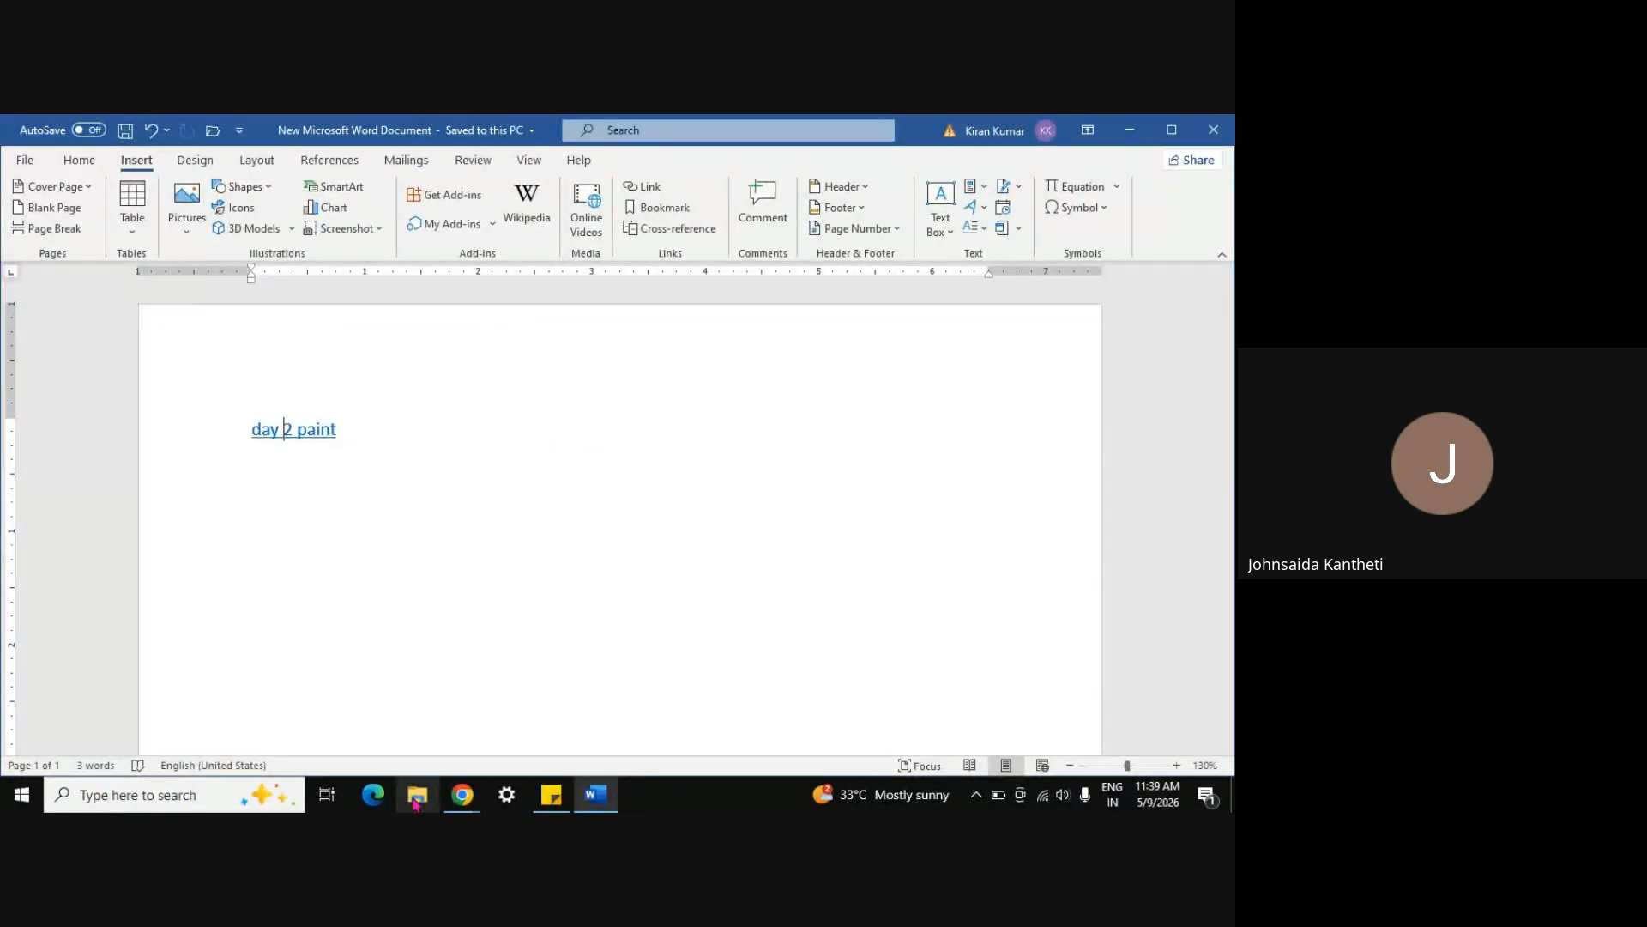
pyautogui.doubleClick(307, 441)
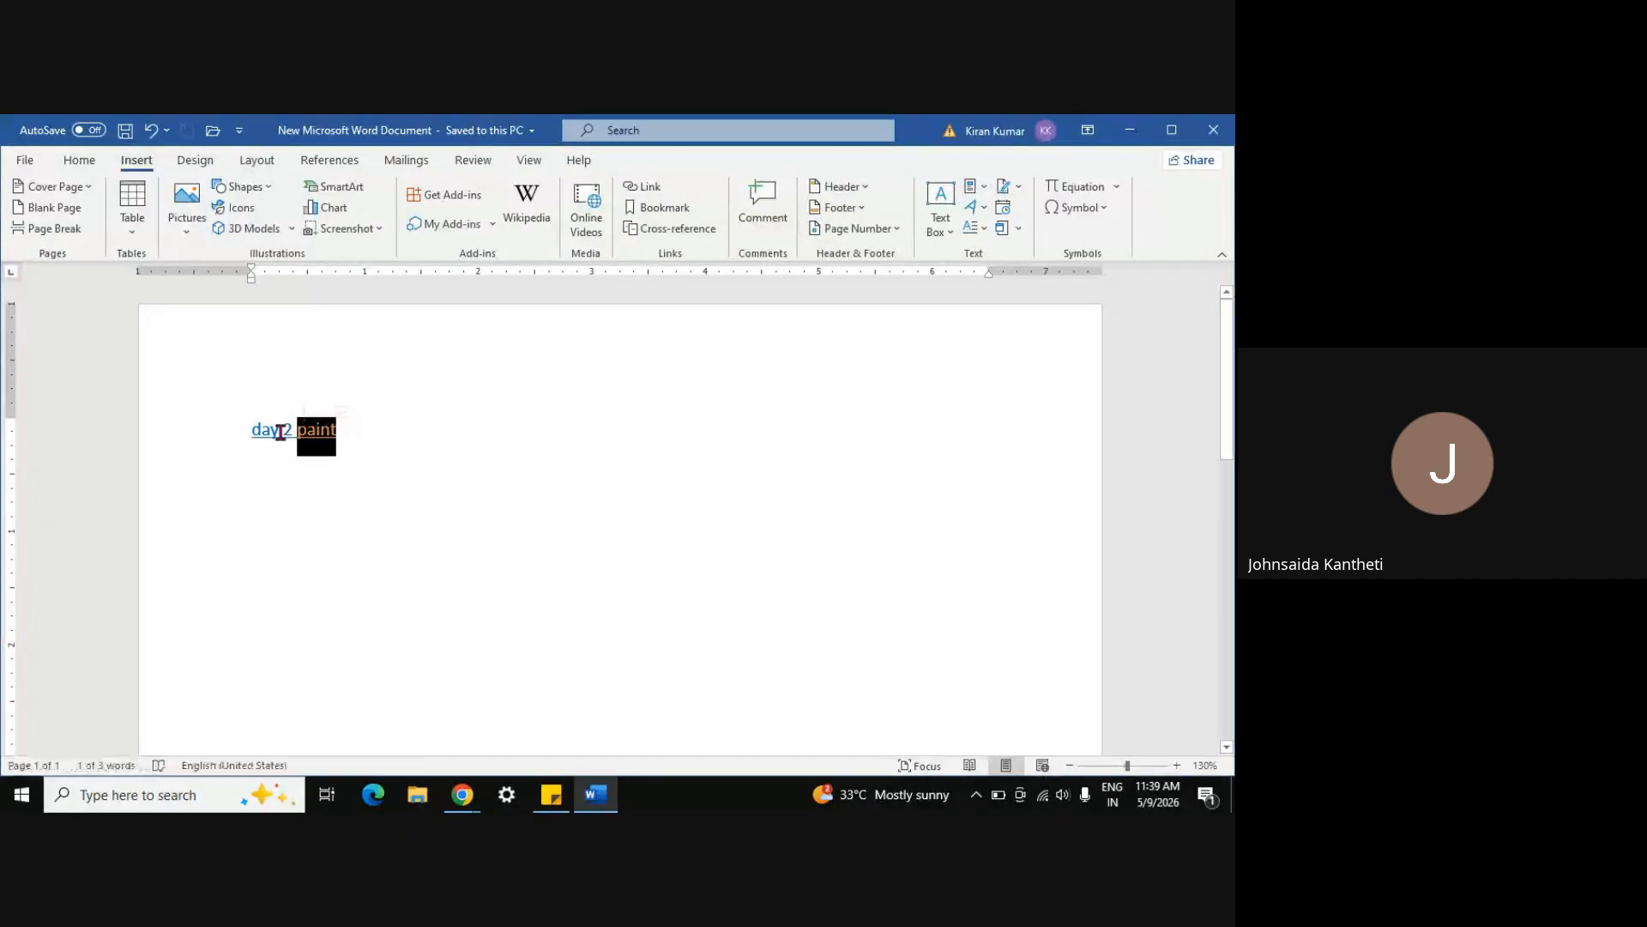
pyautogui.doubleClick(281, 432)
pyautogui.keyDown('ctrl'); pyautogui.click(282, 438); pyautogui.keyUp('ctrl')
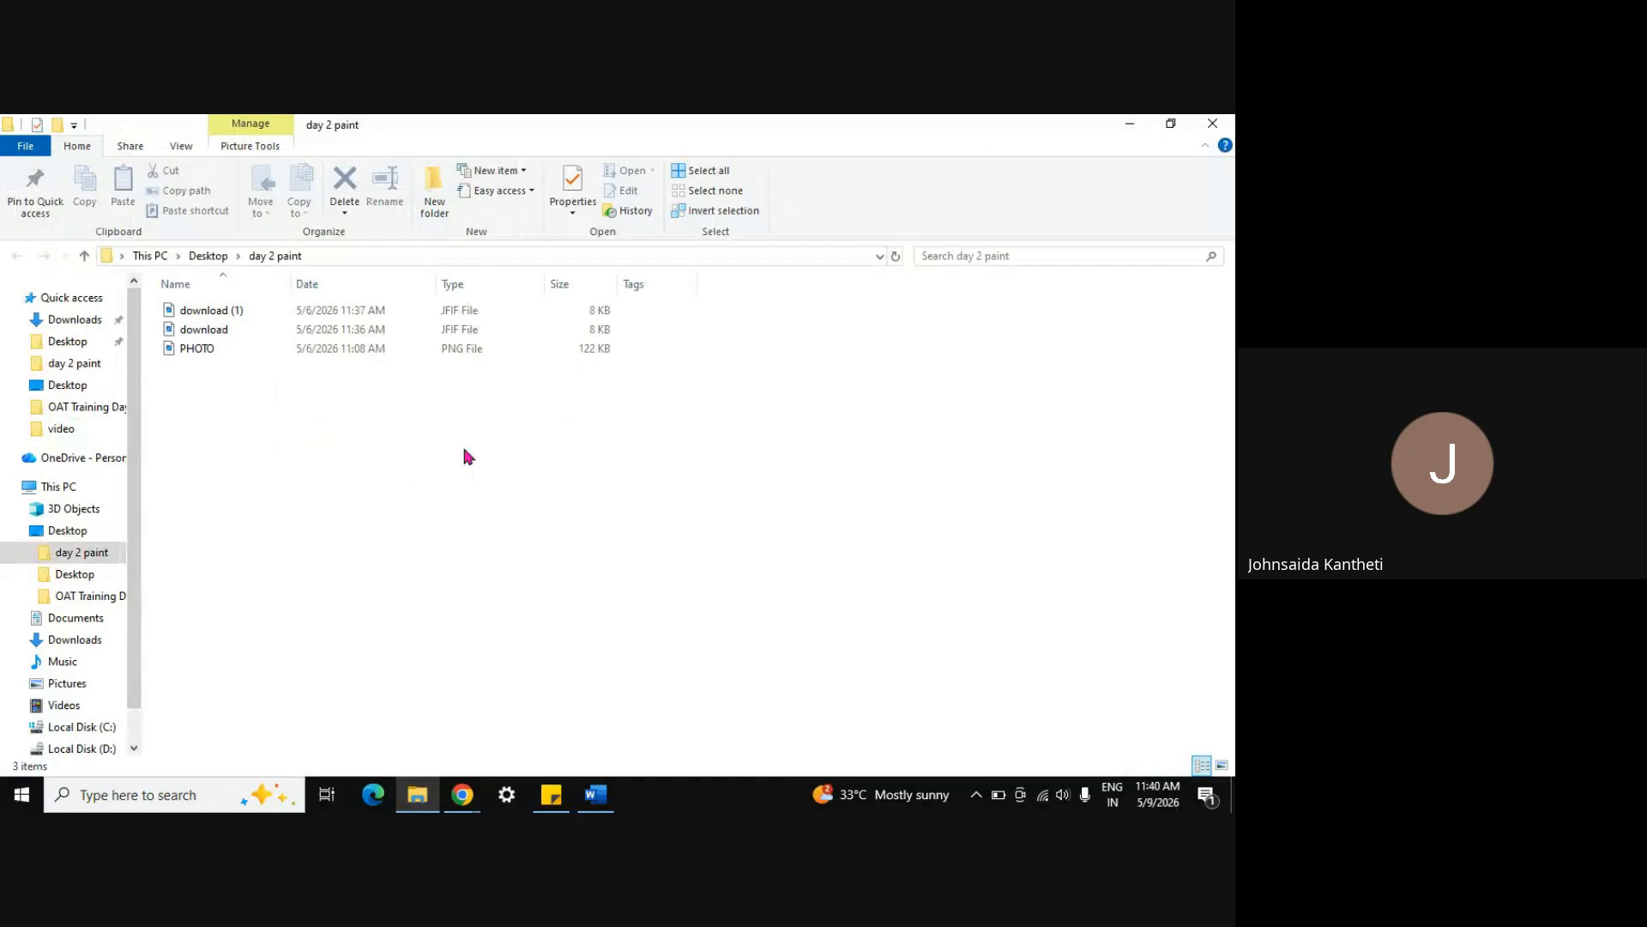
pyautogui.click(1213, 122)
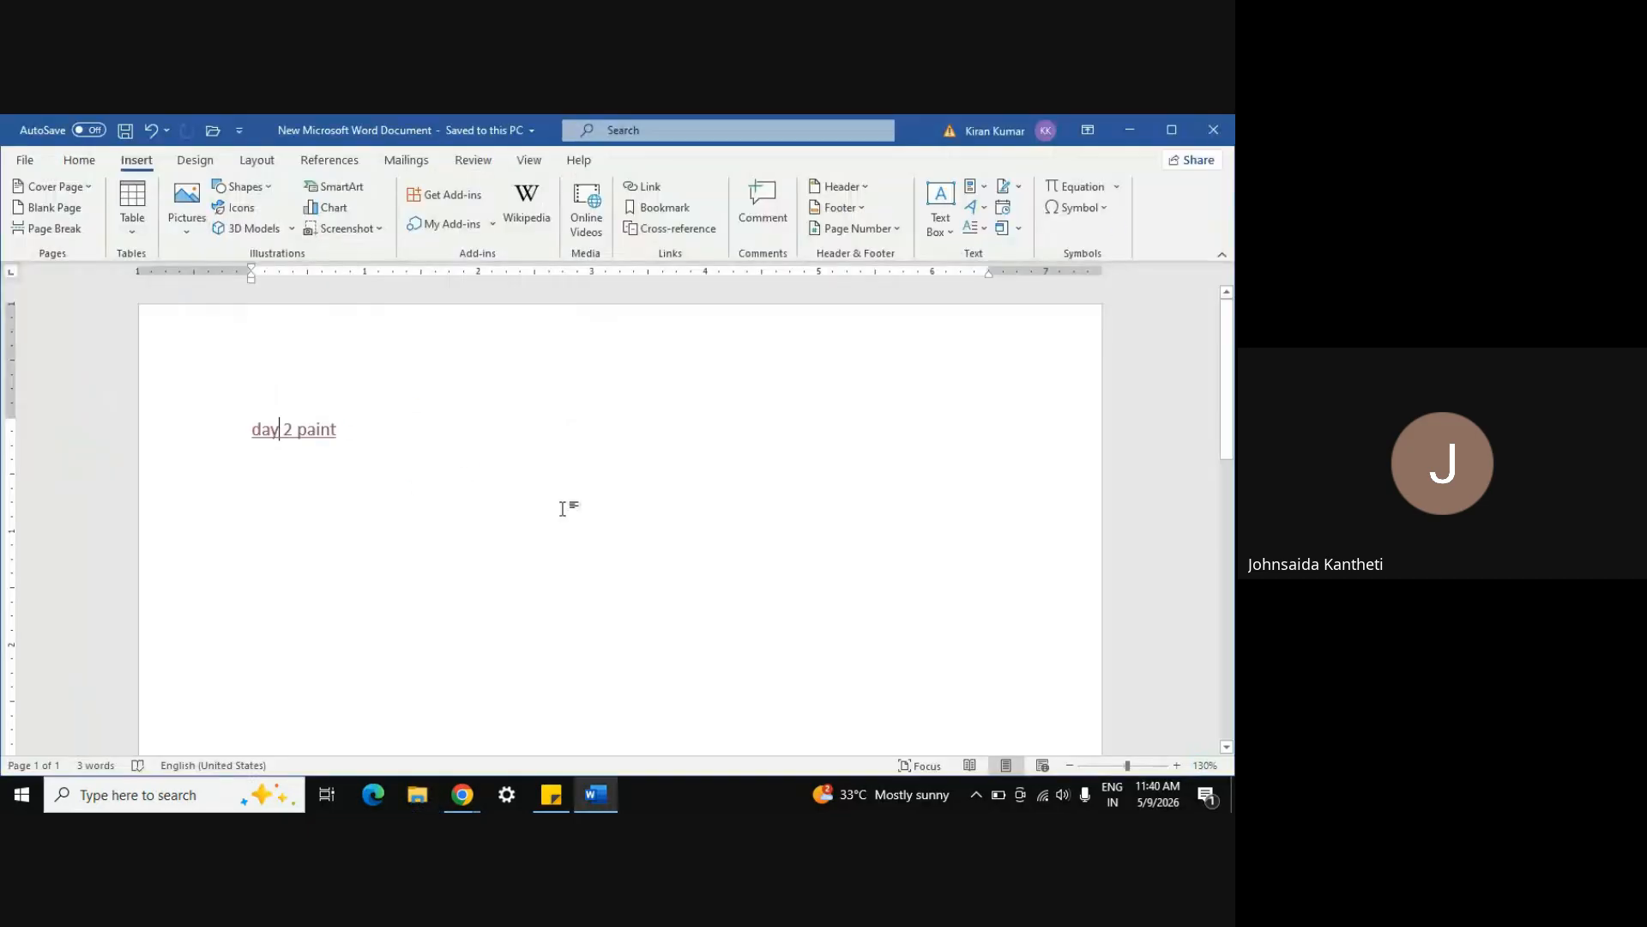
# Delete the day 2 paint hyperlink to leave the document empty
pyautogui.click(394, 432)
pyautogui.hotkey('ctrl', 'a')
pyautogui.press('BackSpace')
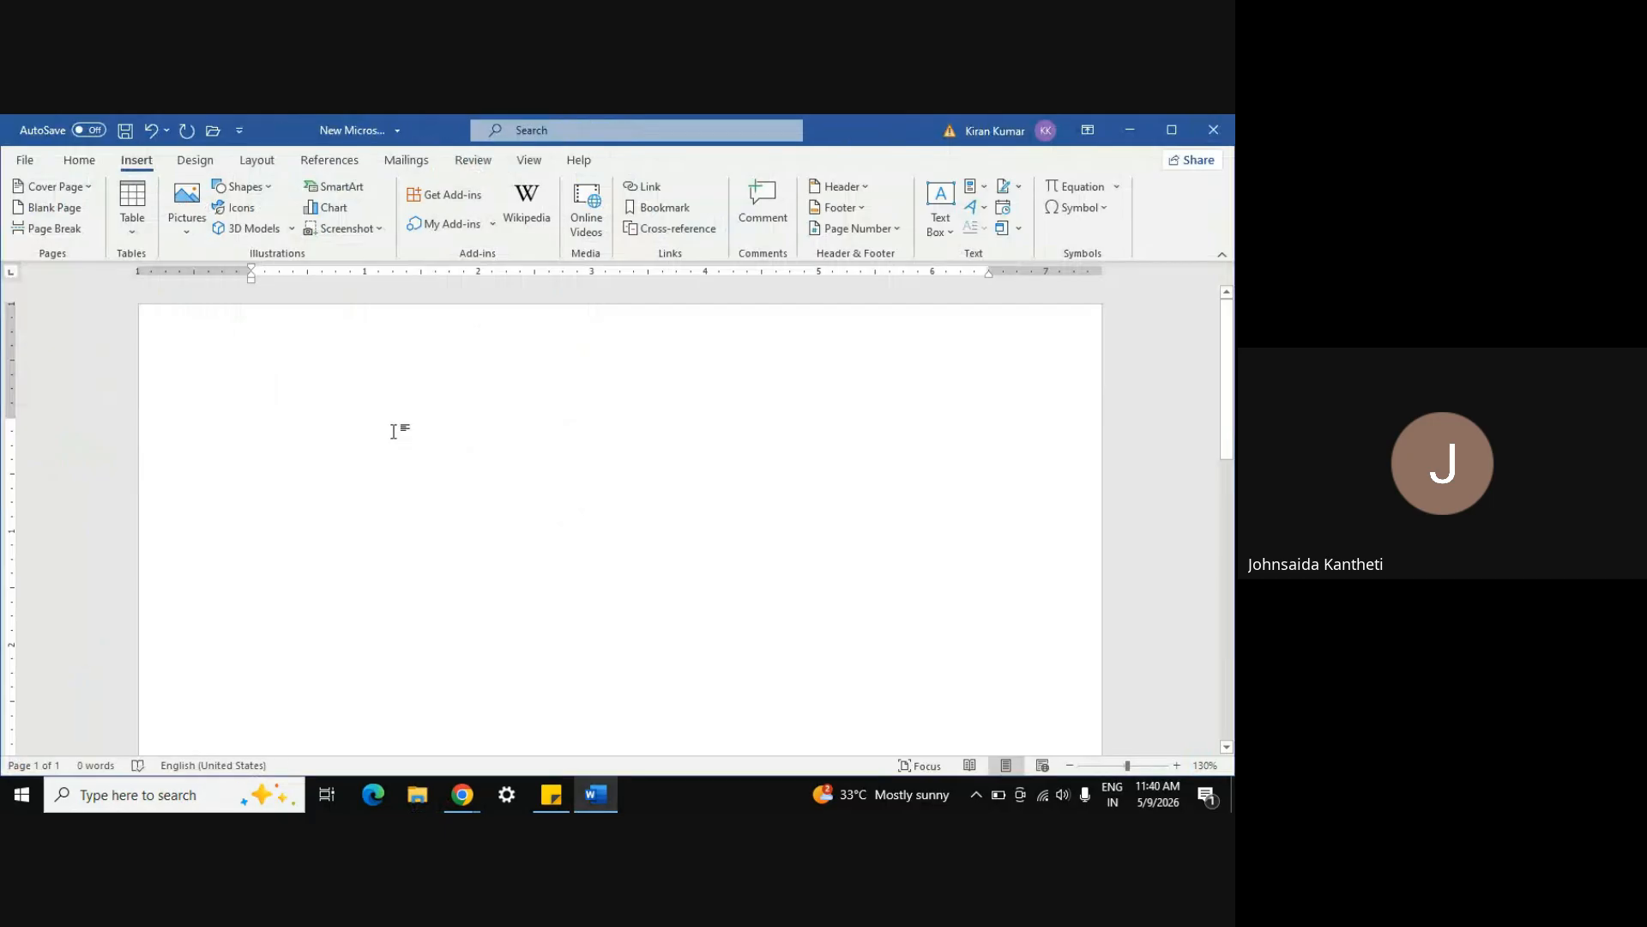
# Insert a hyperlink with the day 2 paint folder as its target, browsing the folder's files before confirming
pyautogui.click(652, 192)
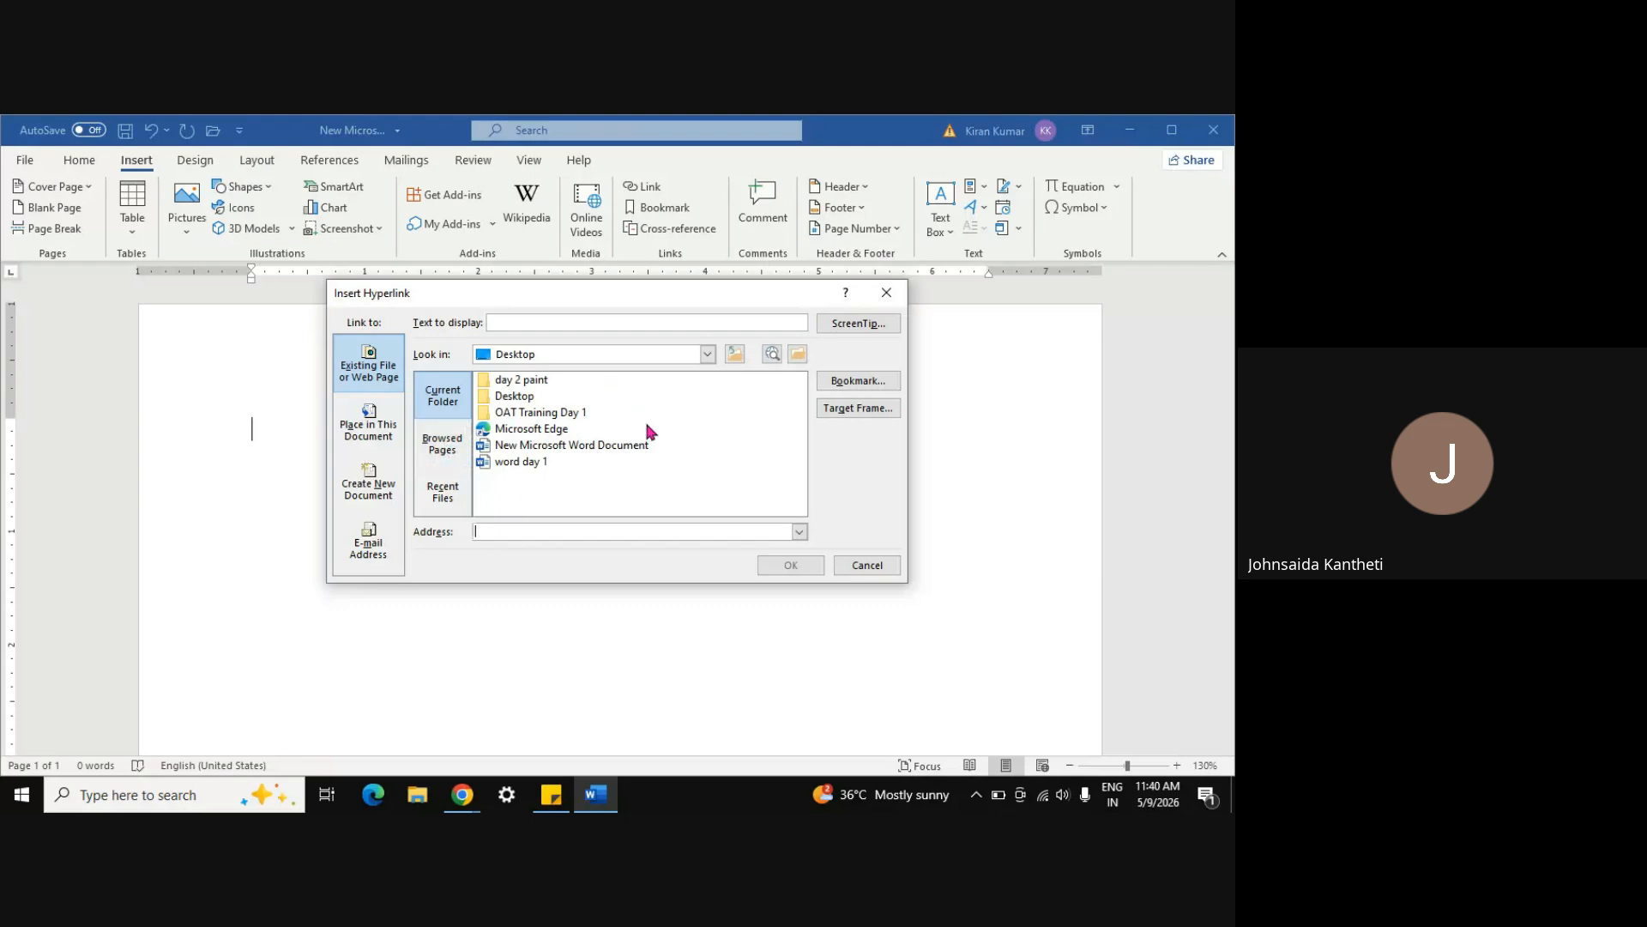
pyautogui.click(532, 385)
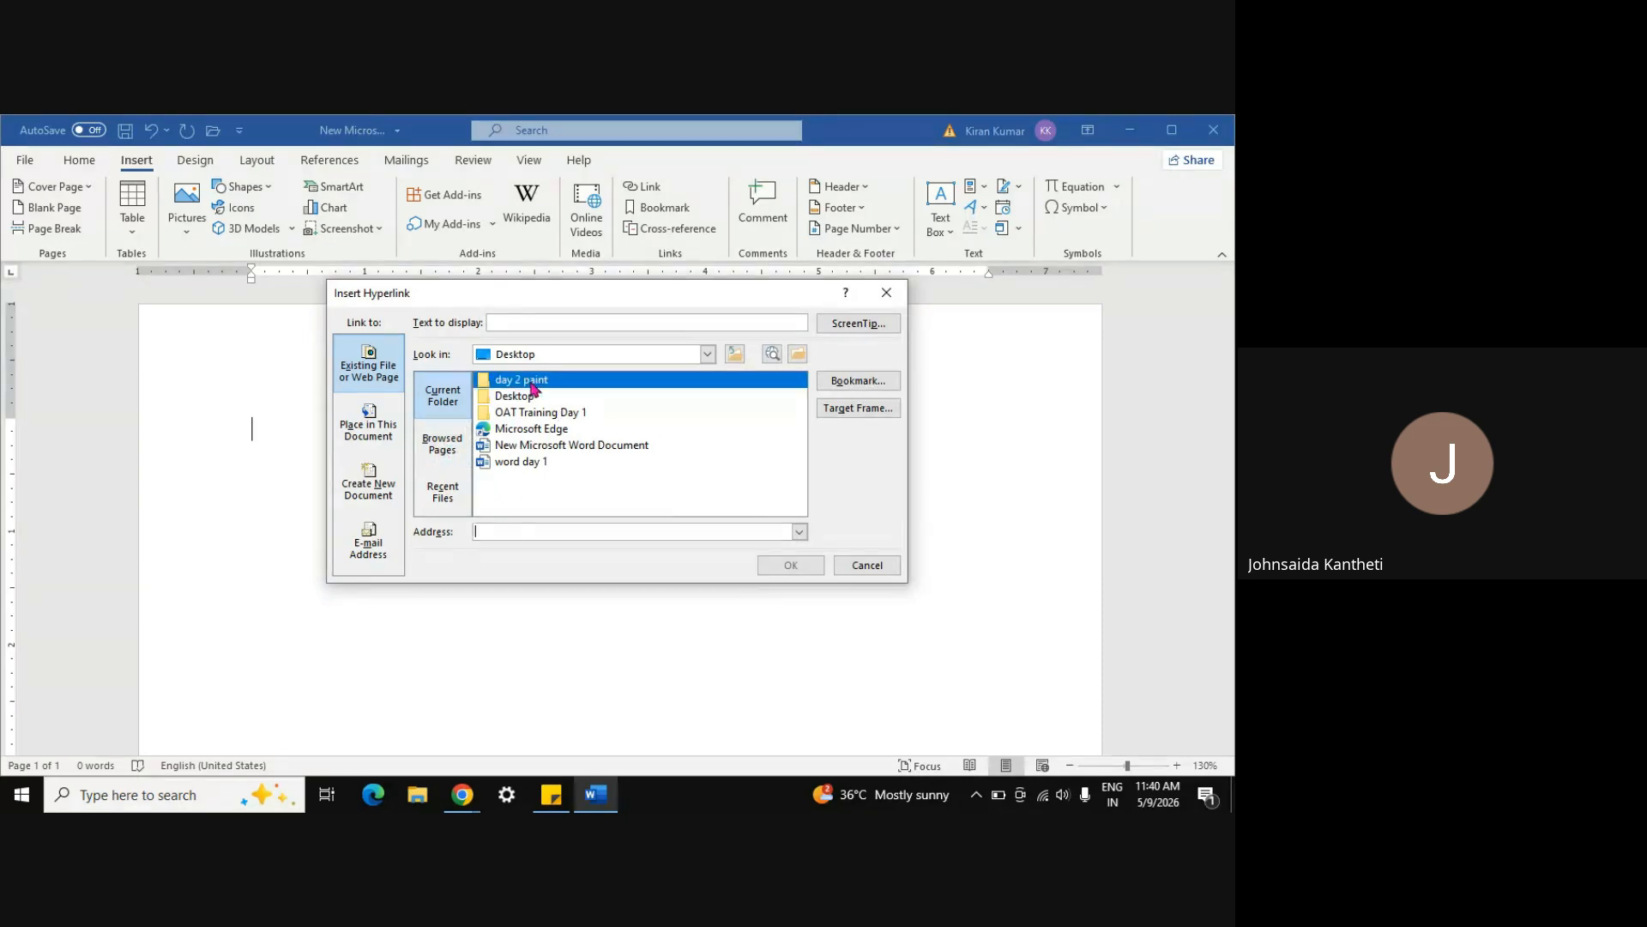
pyautogui.doubleClick(533, 385)
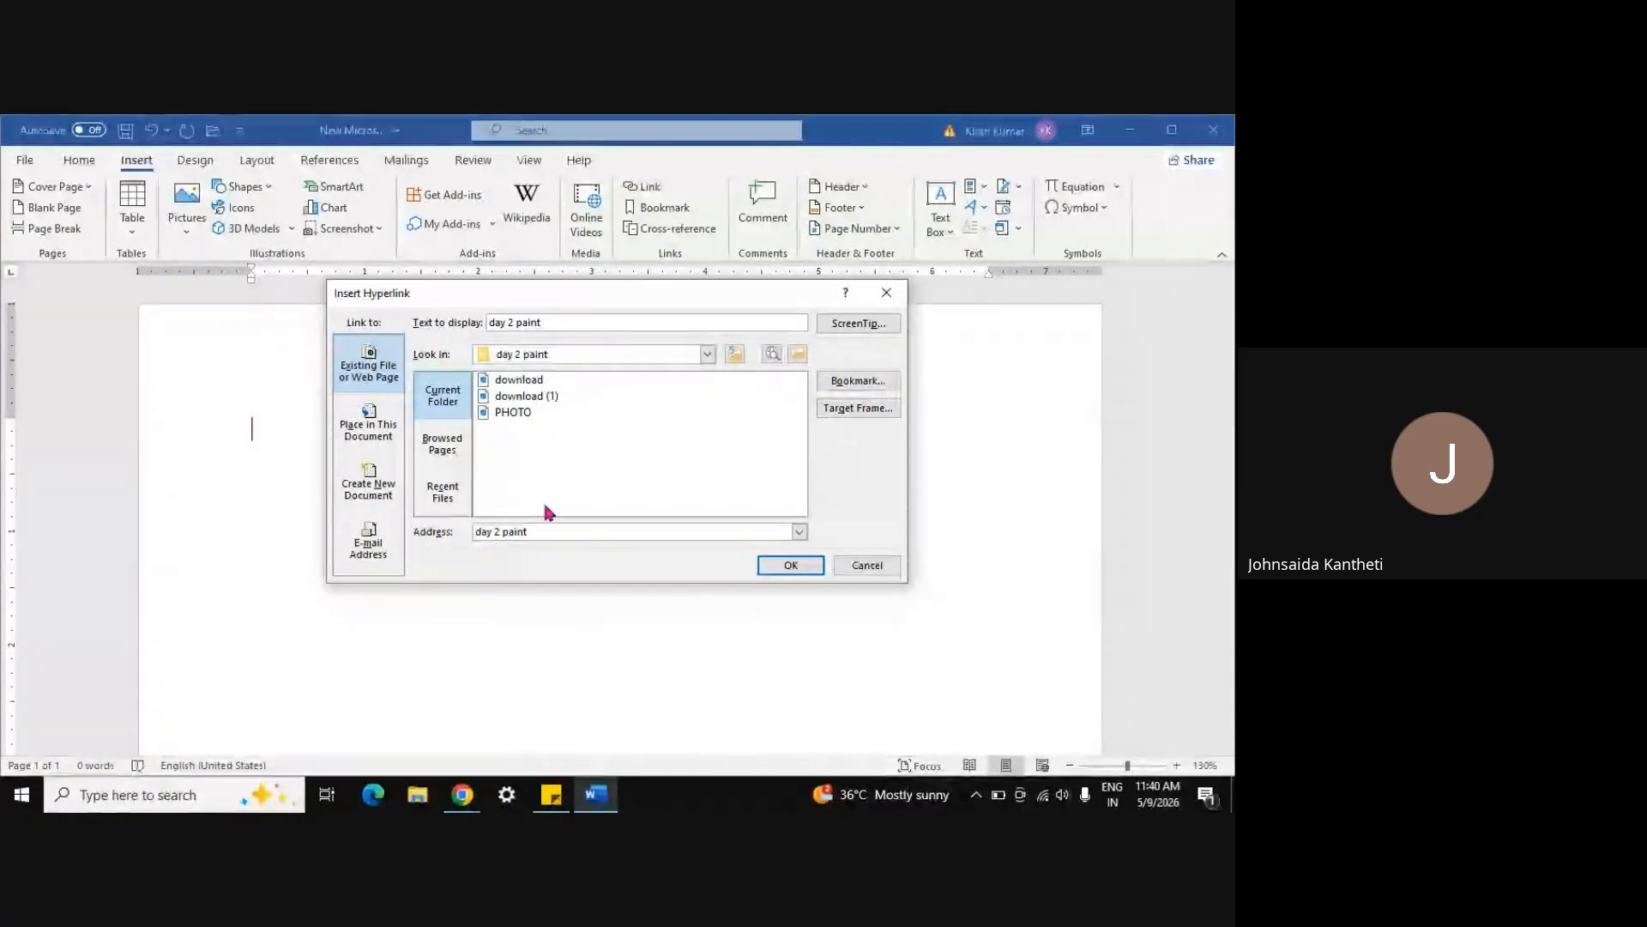
pyautogui.click(784, 565)
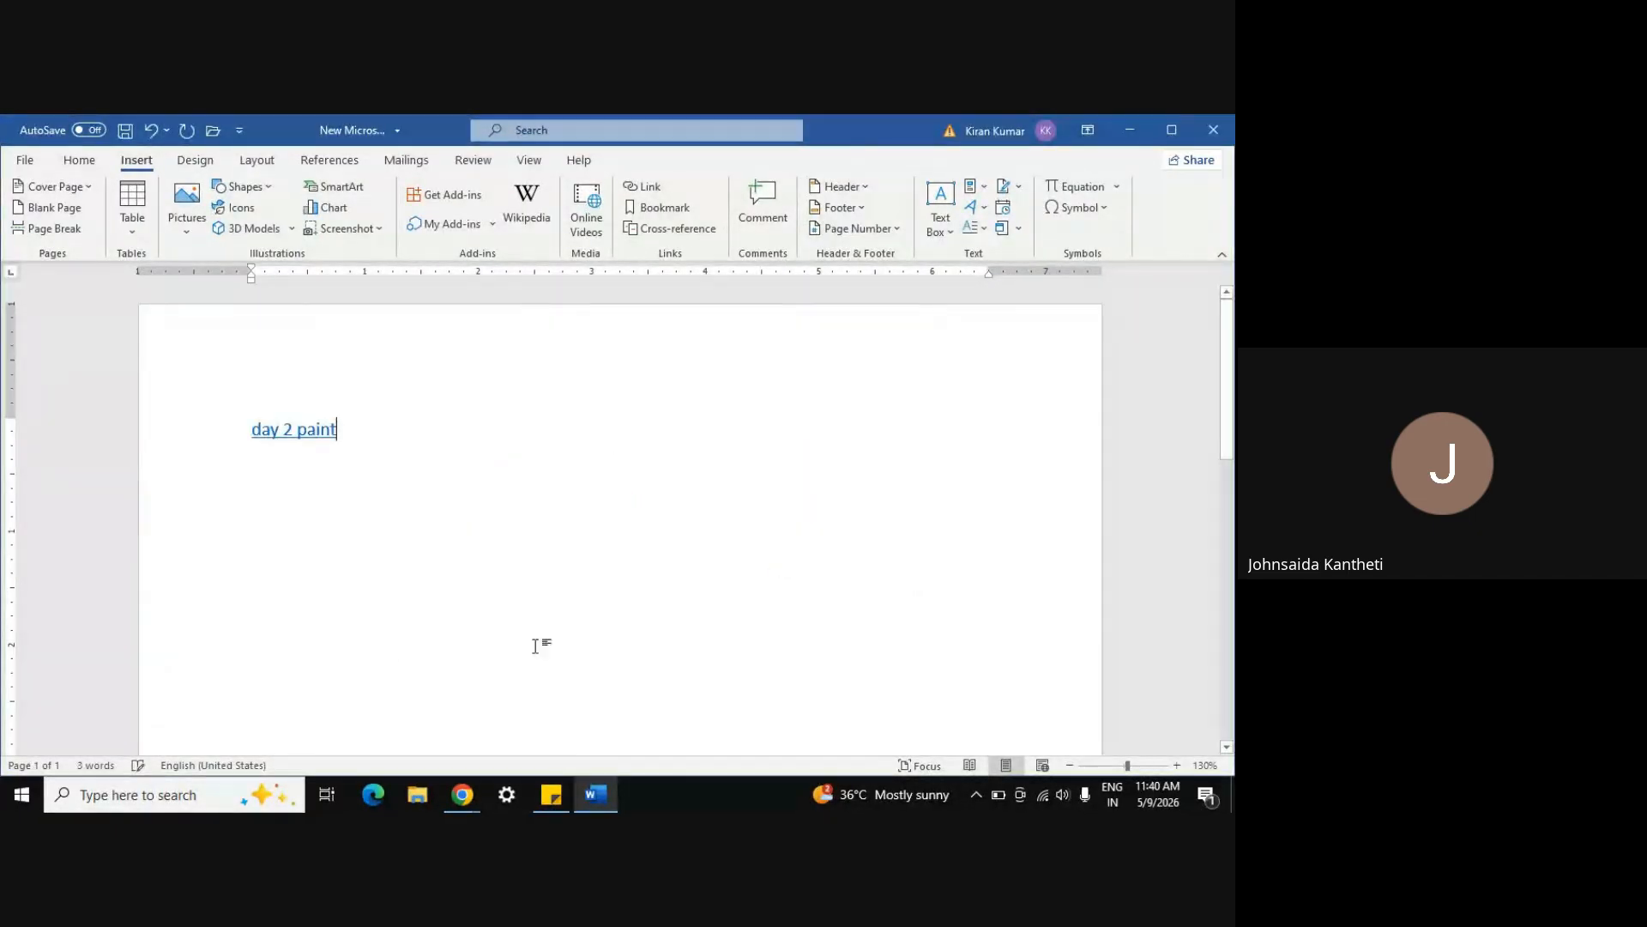
# Insert a hyperlink to PHOTO.png from the day 2 paint folder on a new line below the folder link
pyautogui.press('Return')
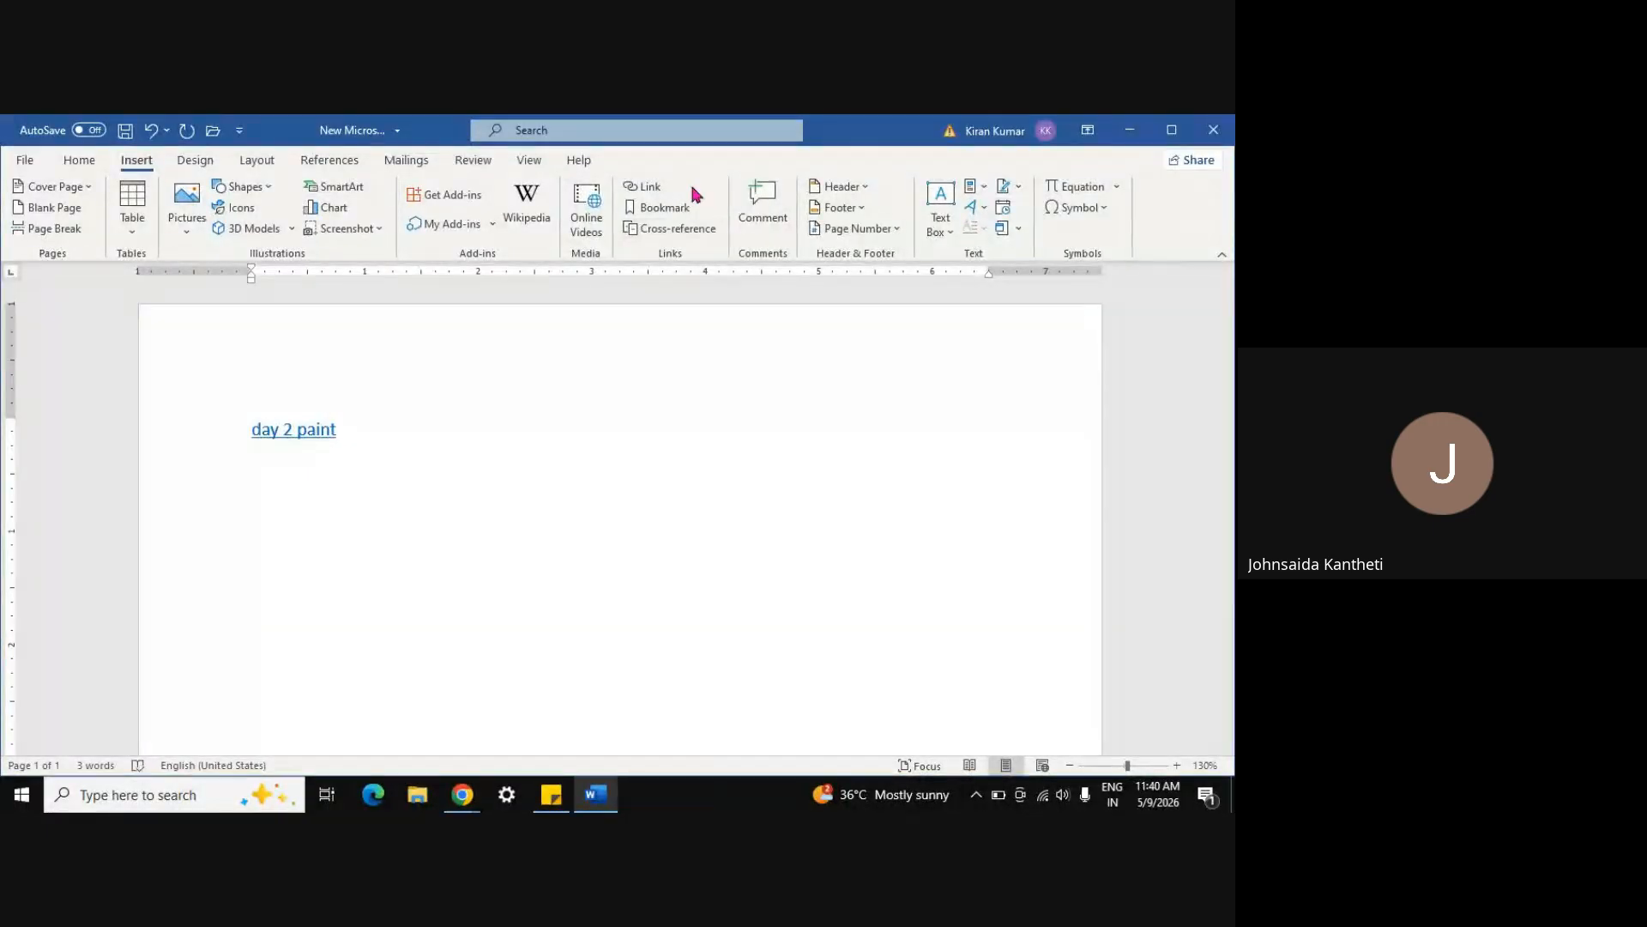
pyautogui.click(646, 190)
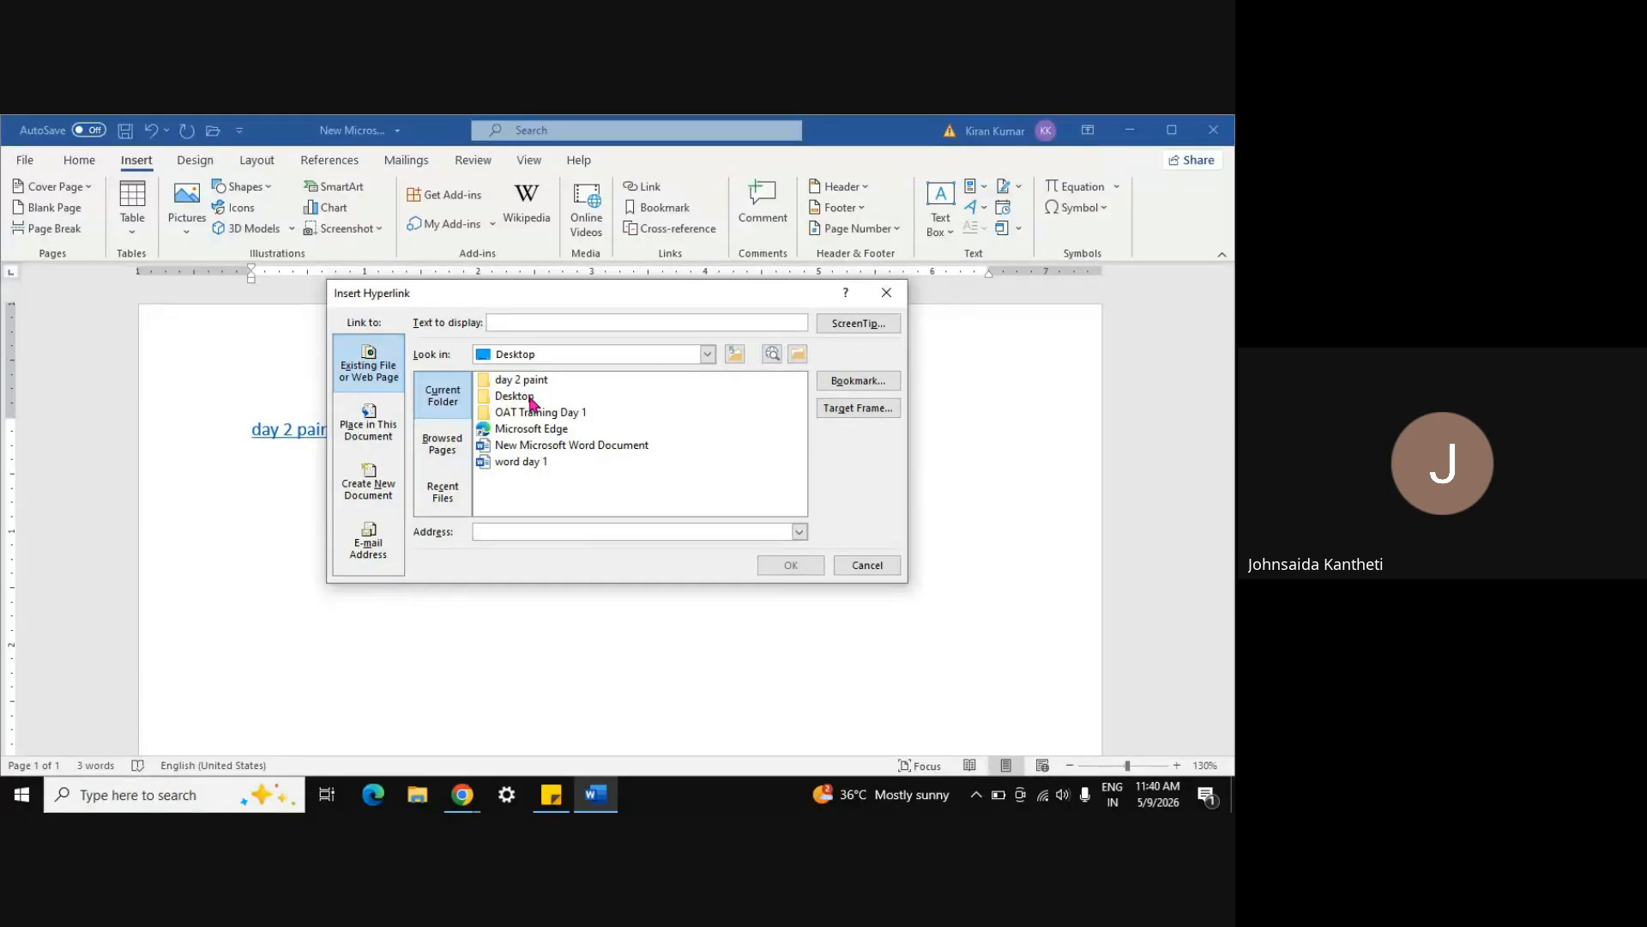
pyautogui.doubleClick(523, 379)
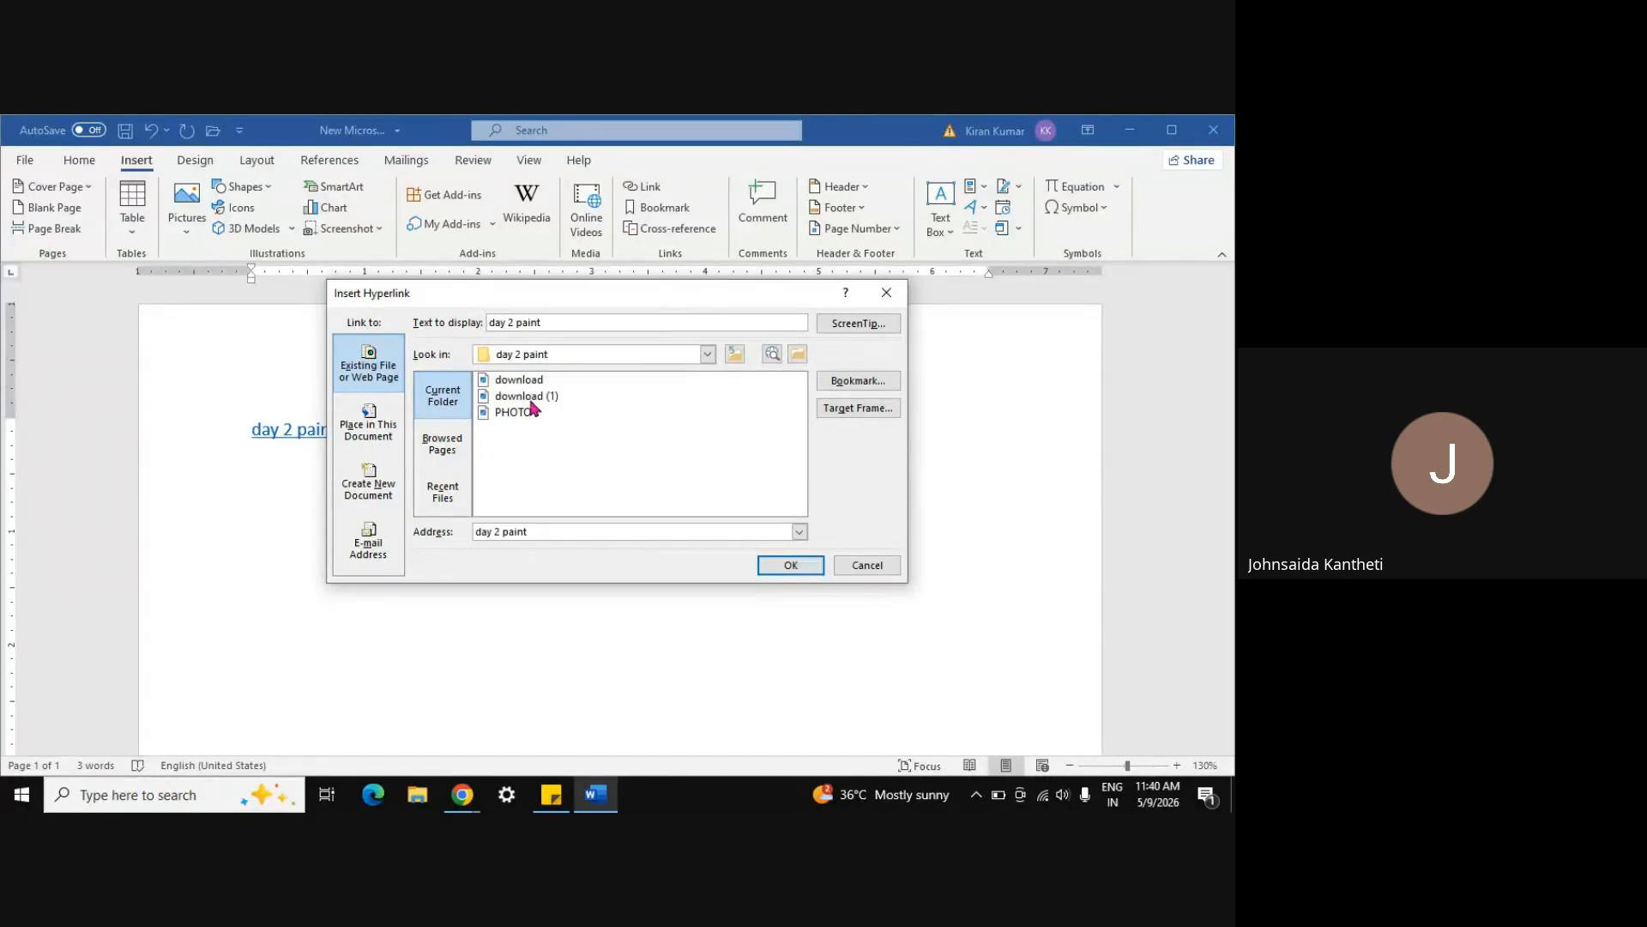
pyautogui.click(530, 398)
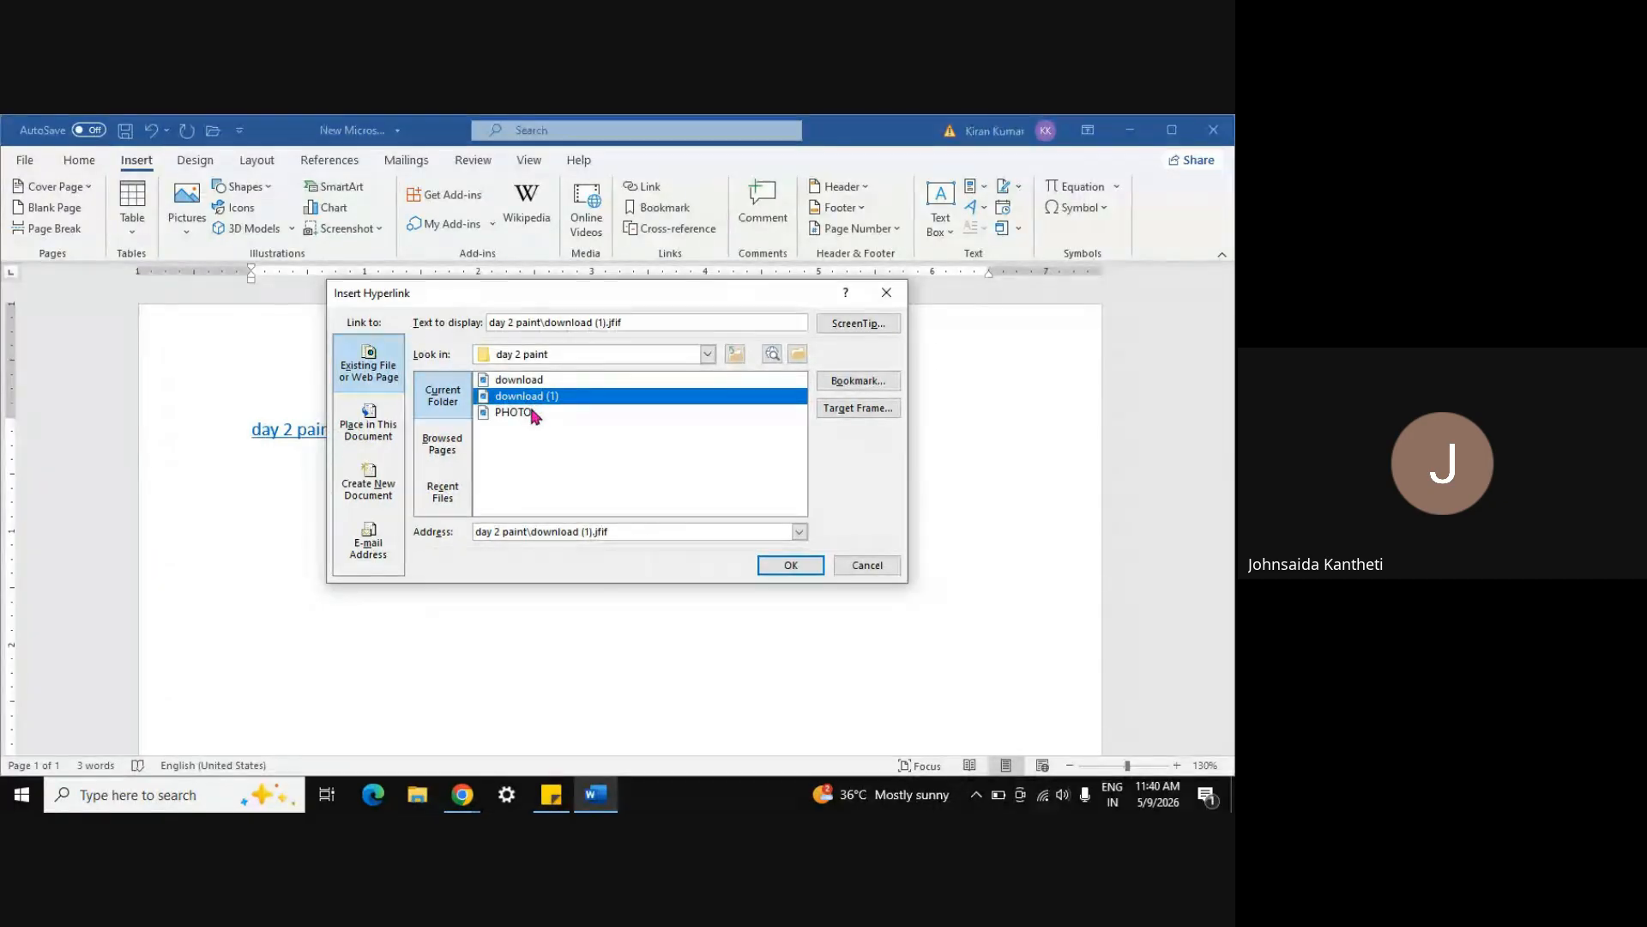
pyautogui.click(532, 413)
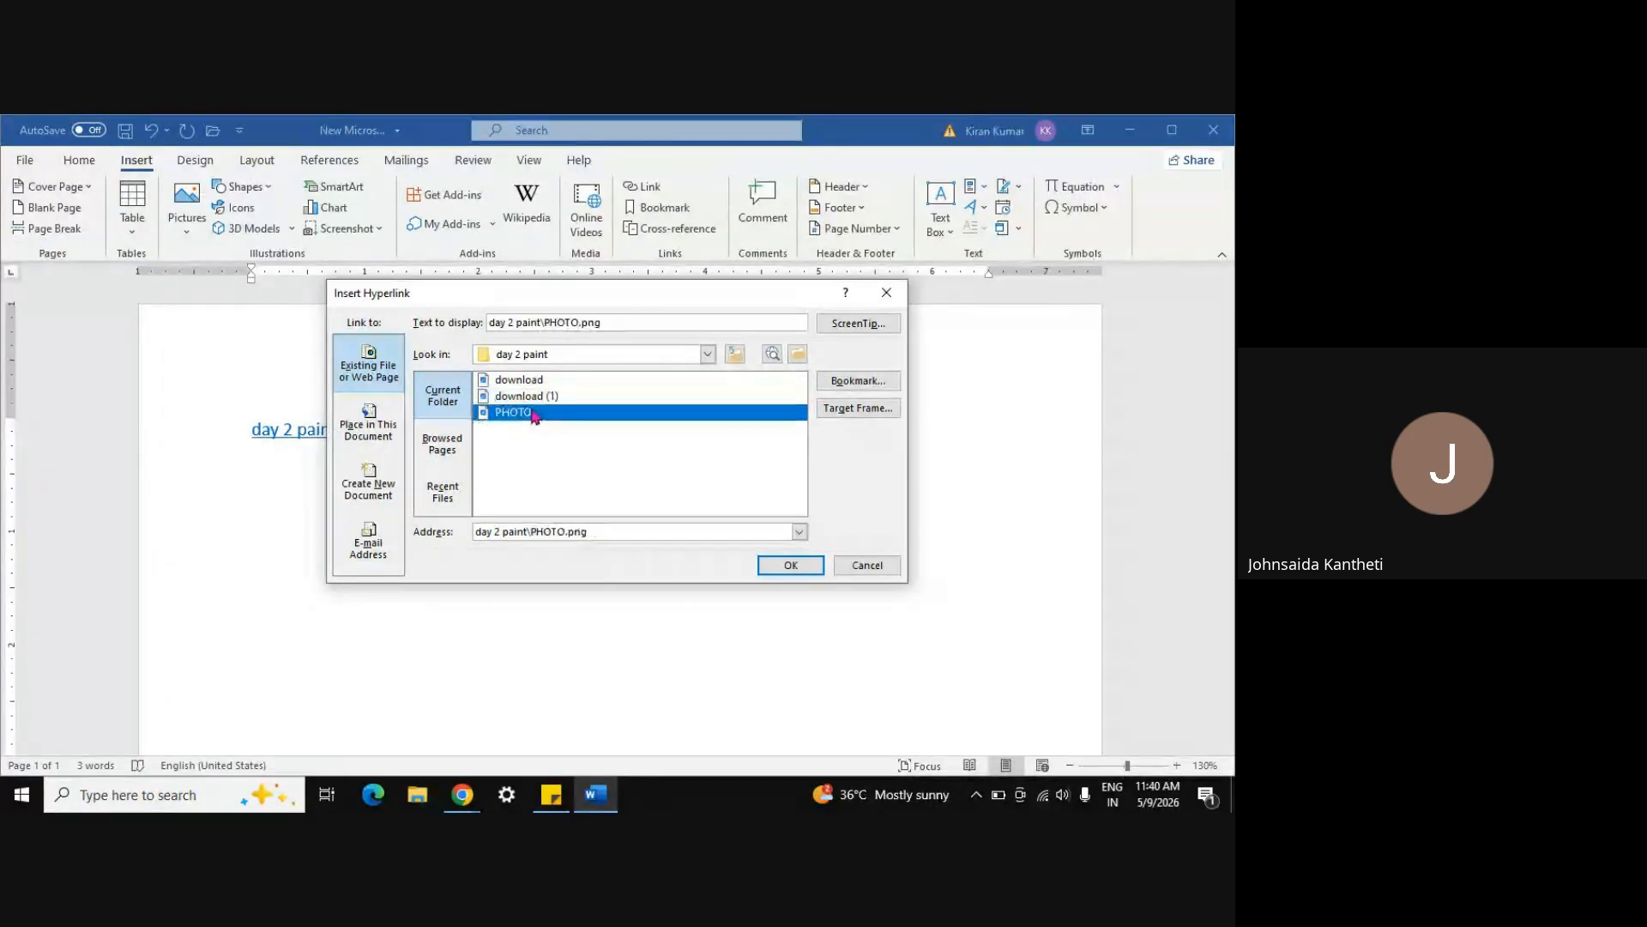
pyautogui.click(788, 567)
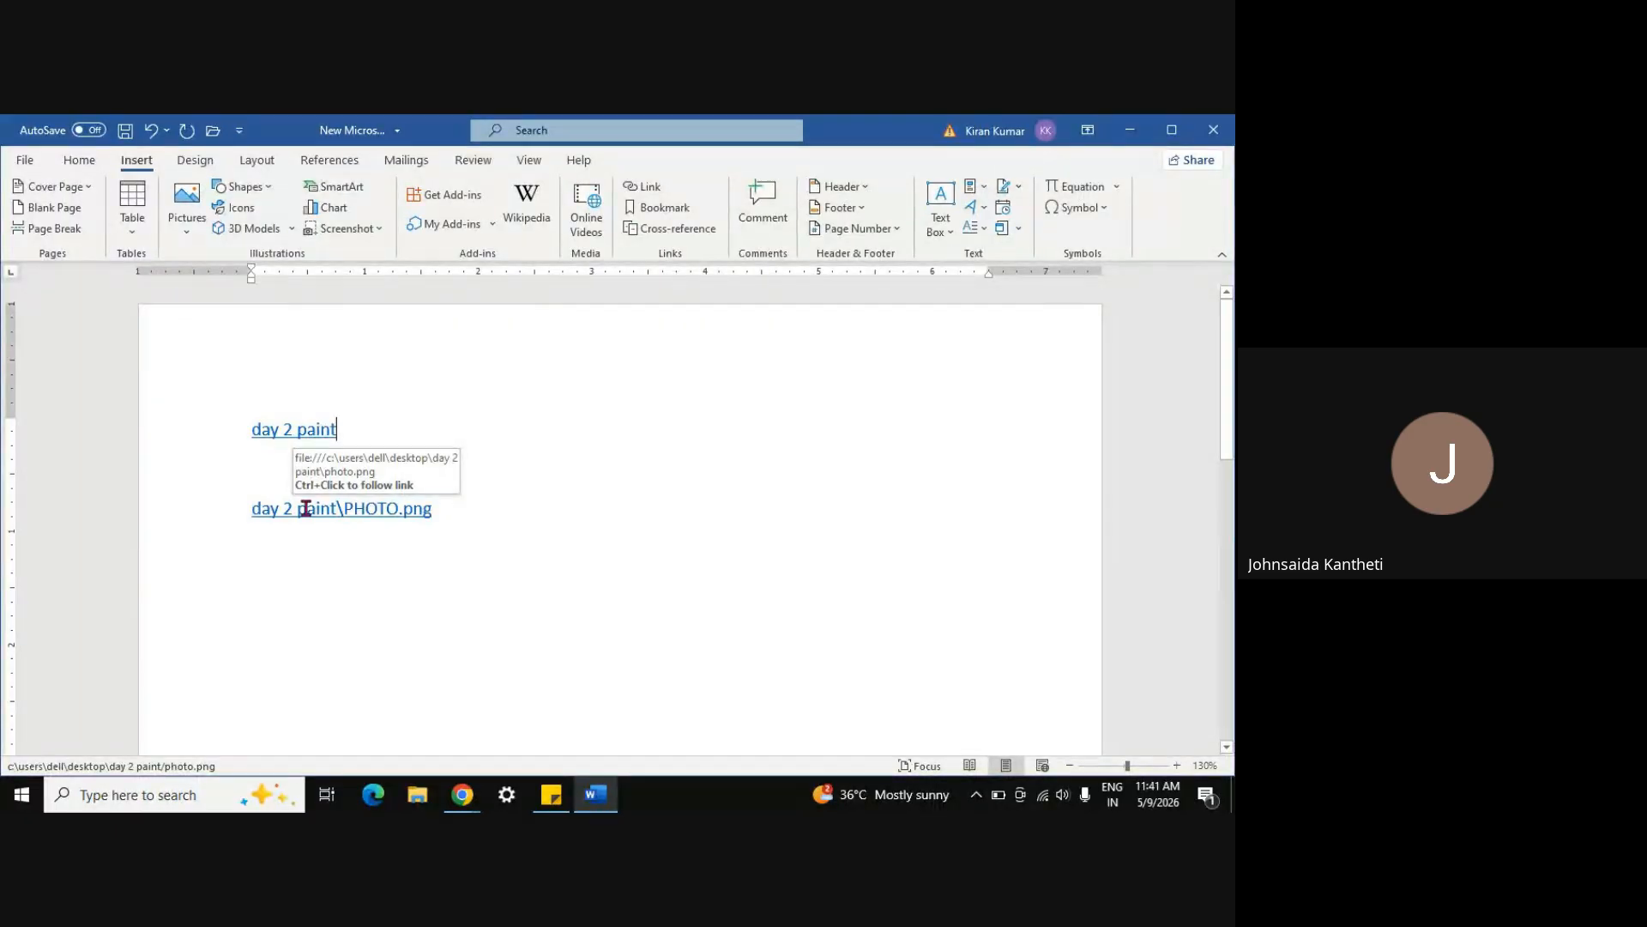
# Follow the day 2 paint and PHOTO.png hyperlinks to view their targets, and close the image viewer
pyautogui.keyDown('ctrl'); pyautogui.click(300, 433); pyautogui.keyUp('ctrl')
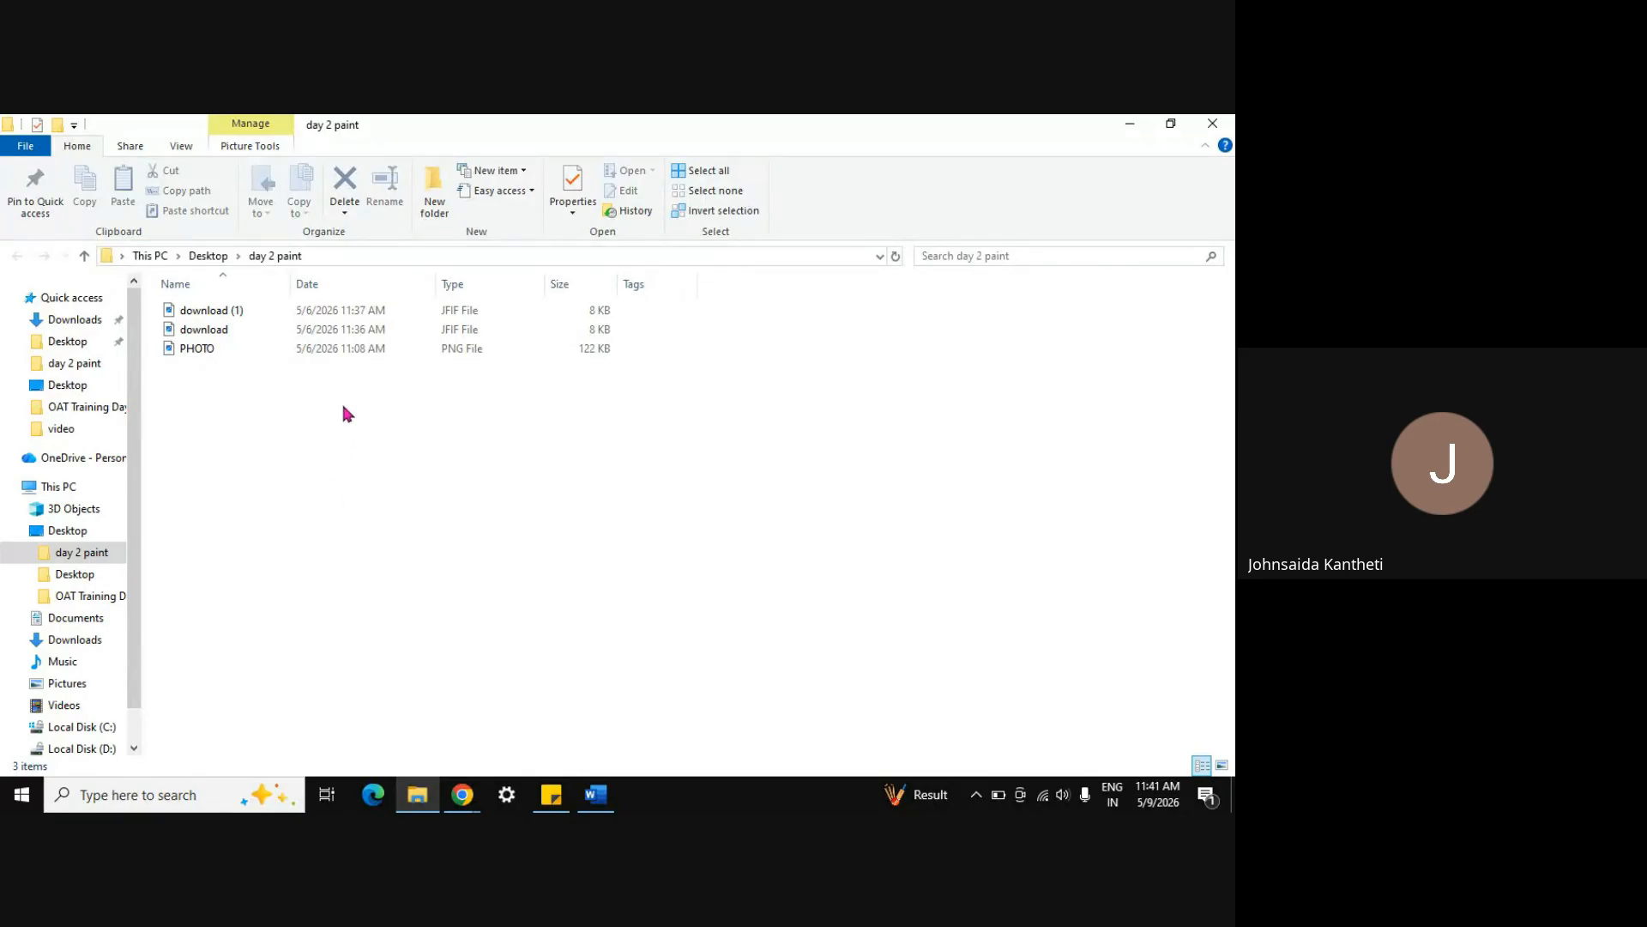
pyautogui.hotkey('alt', 'Tab')
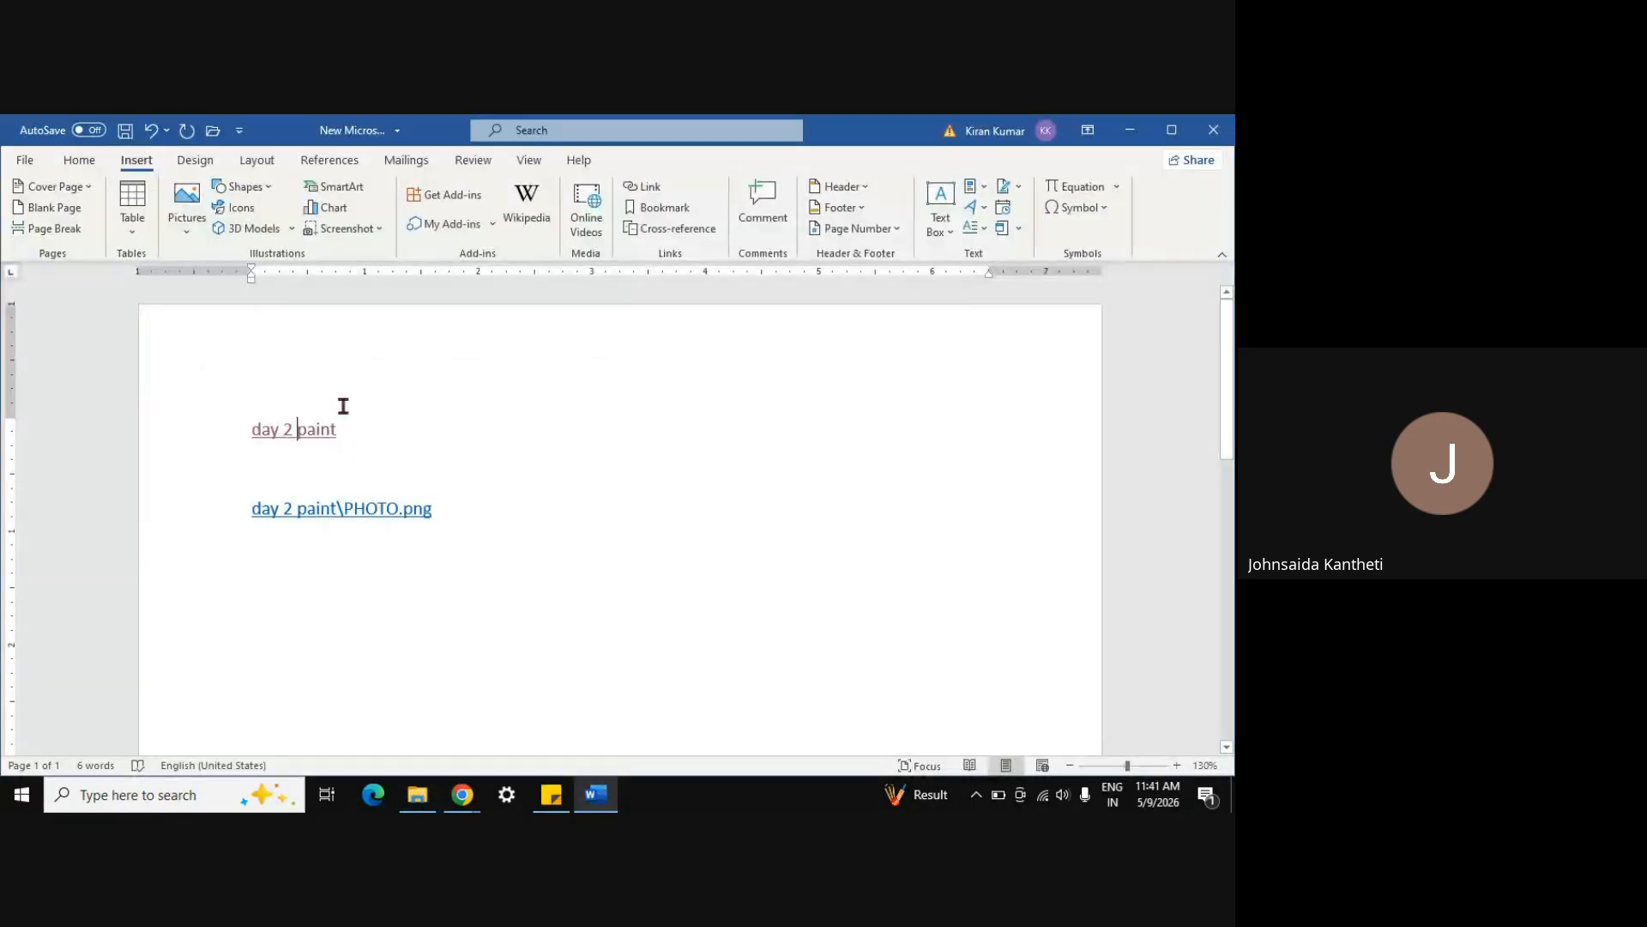
pyautogui.tripleClick(312, 518)
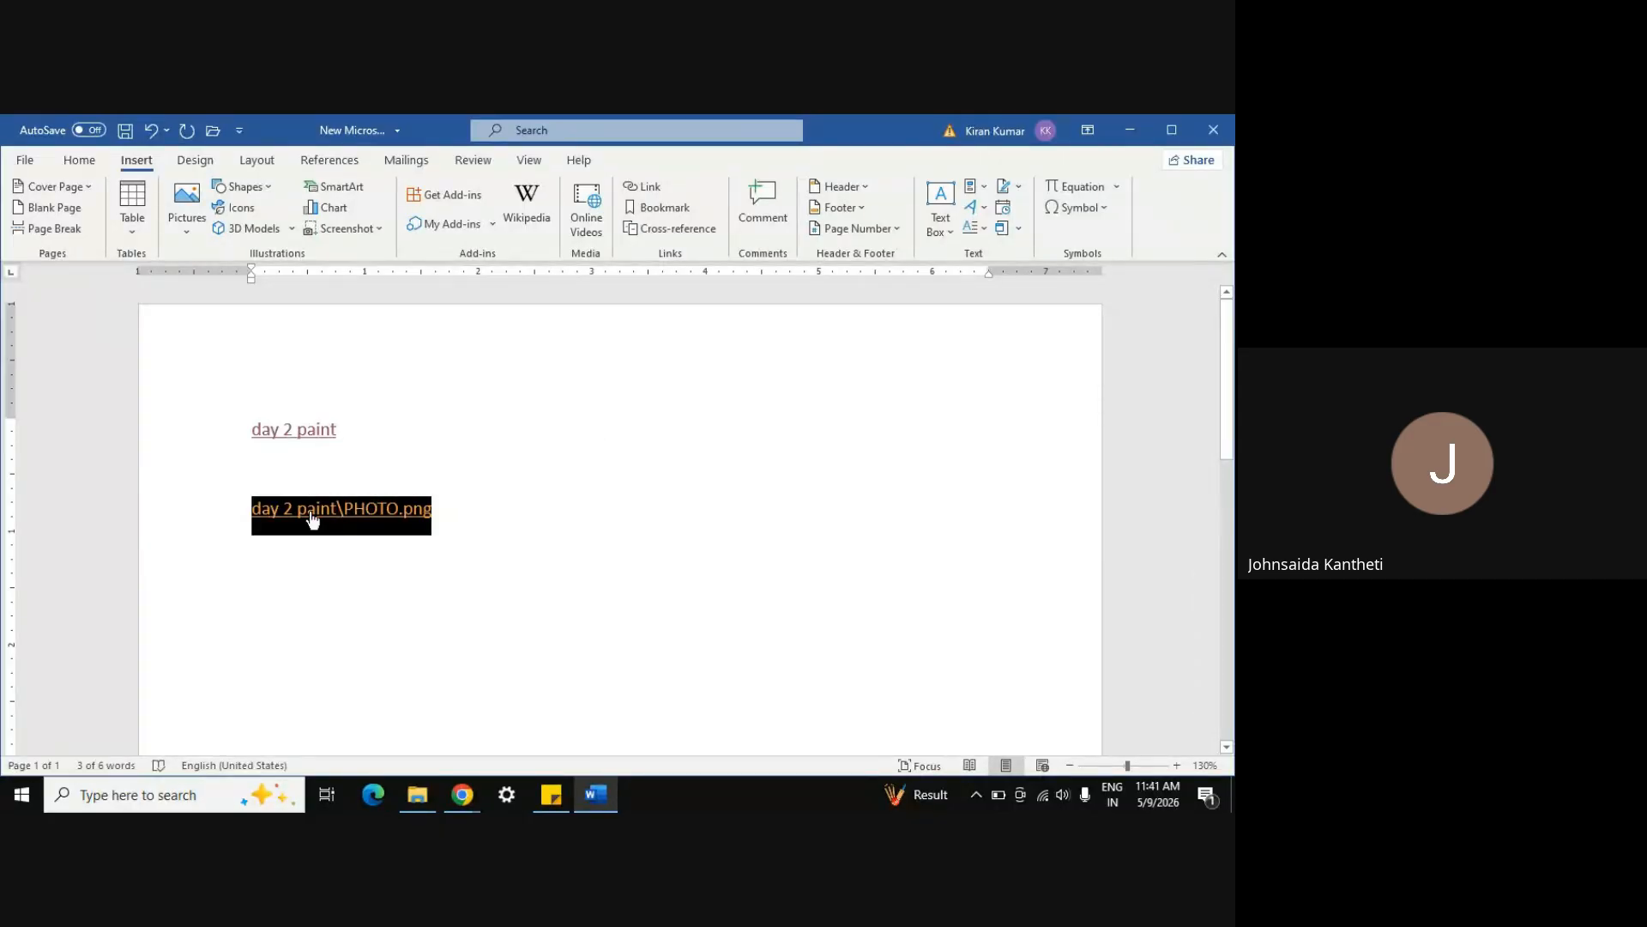
pyautogui.keyDown('ctrl'); pyautogui.click(312, 515); pyautogui.keyUp('ctrl')
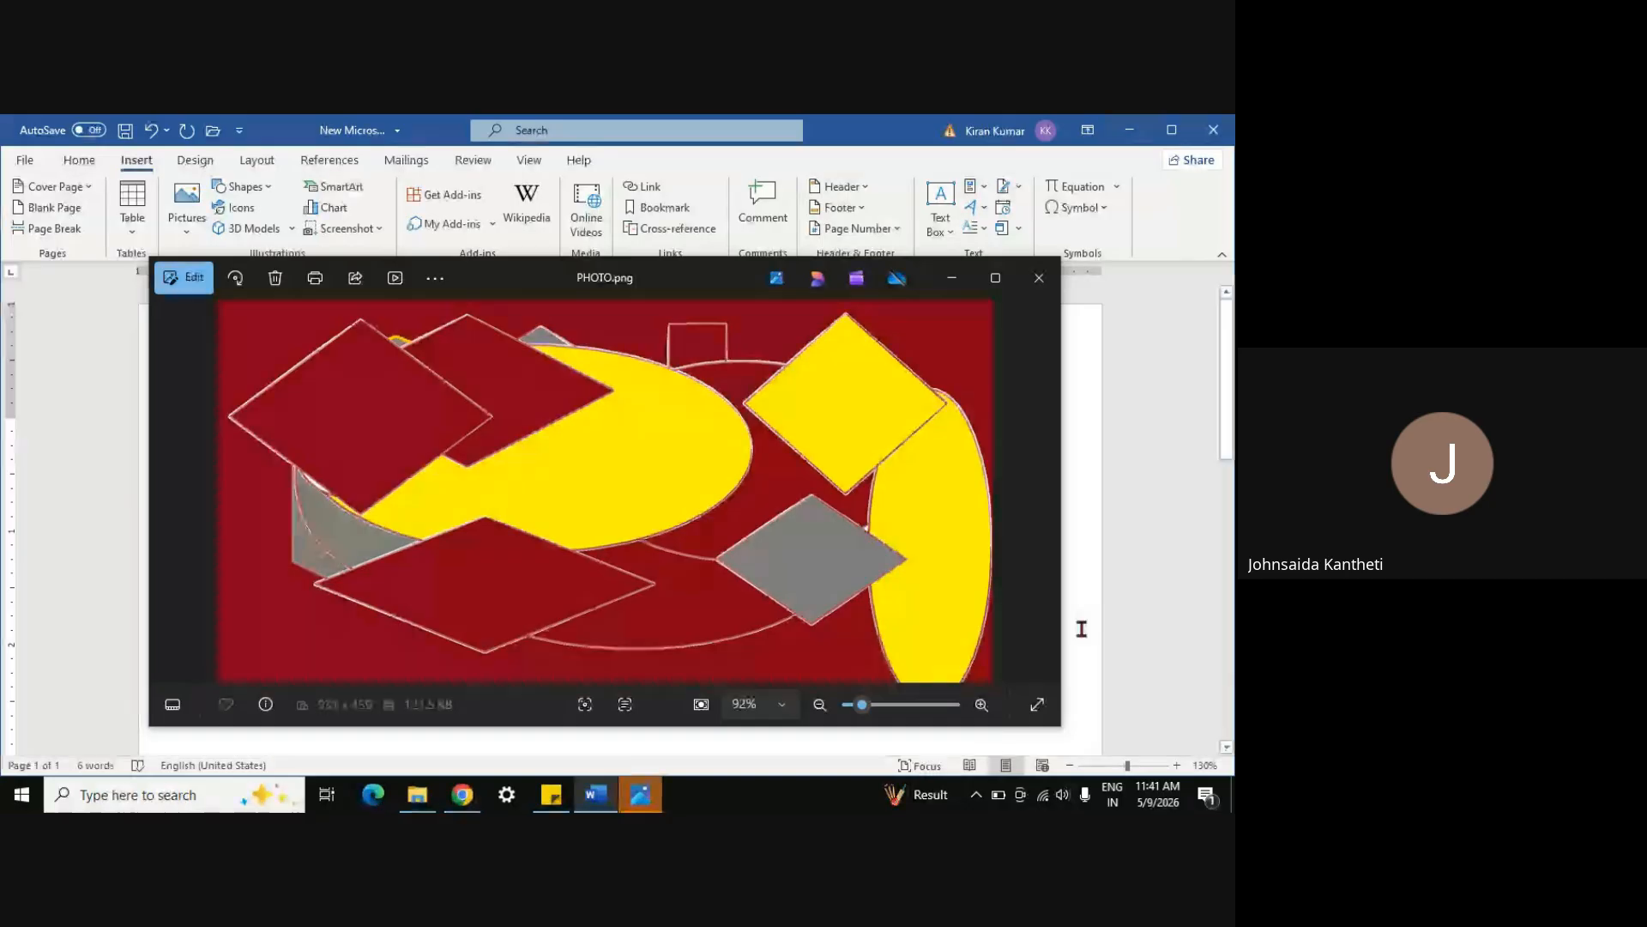
pyautogui.click(1039, 278)
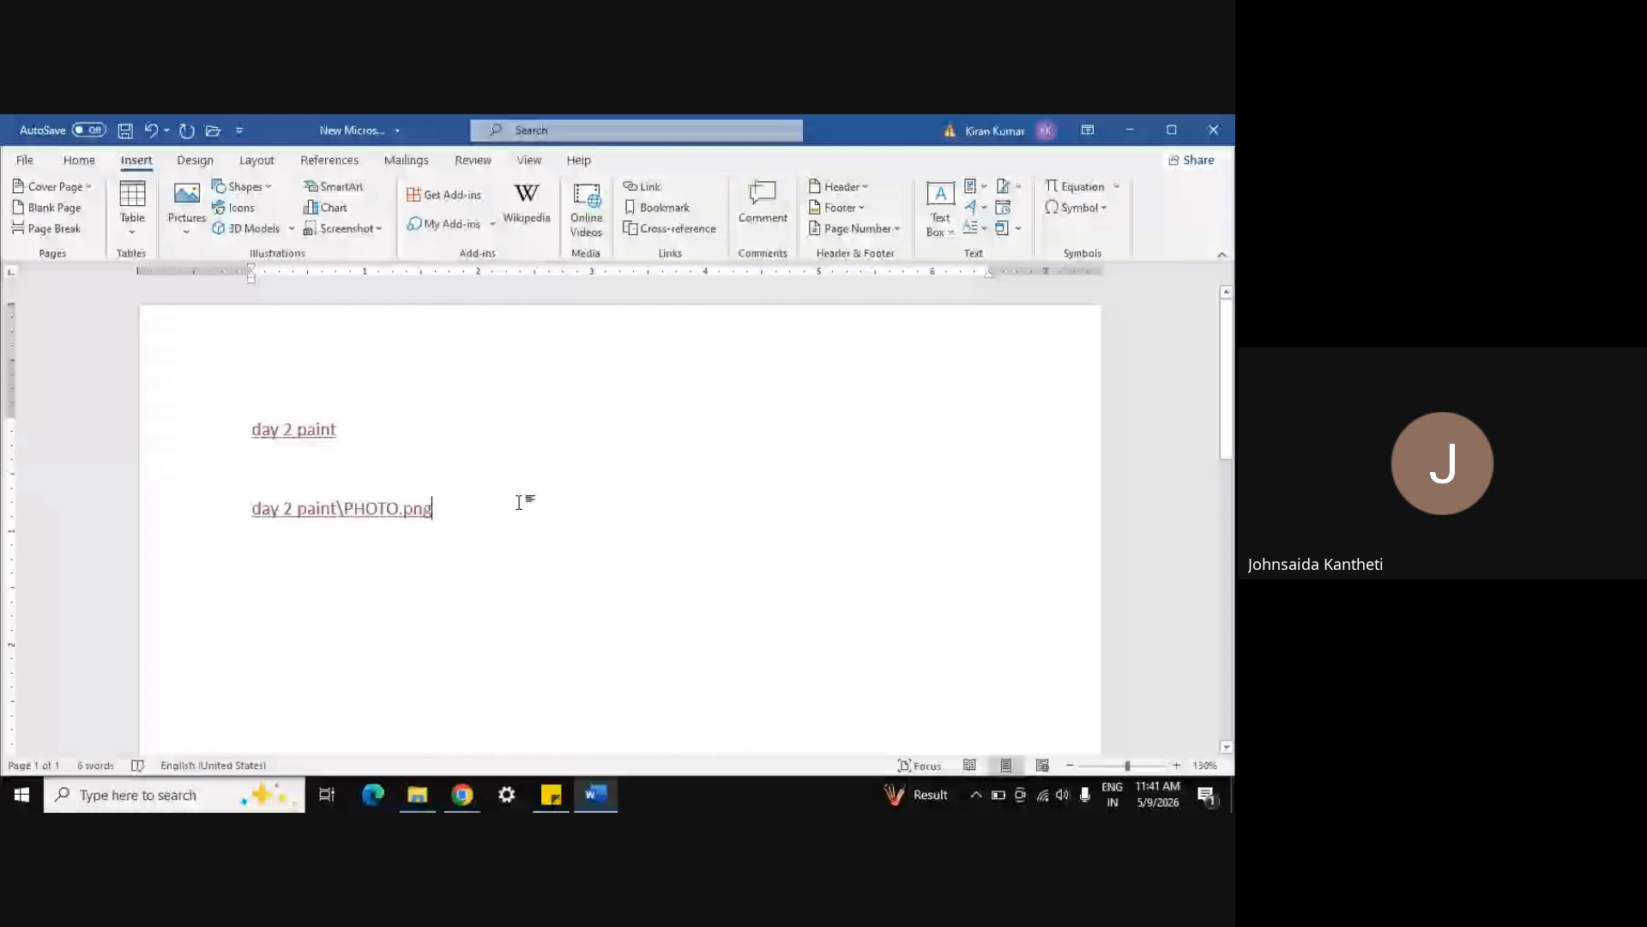
# Insert an Excel spreadsheet into the document, and close the document without saving the changes
pyautogui.click(133, 210)
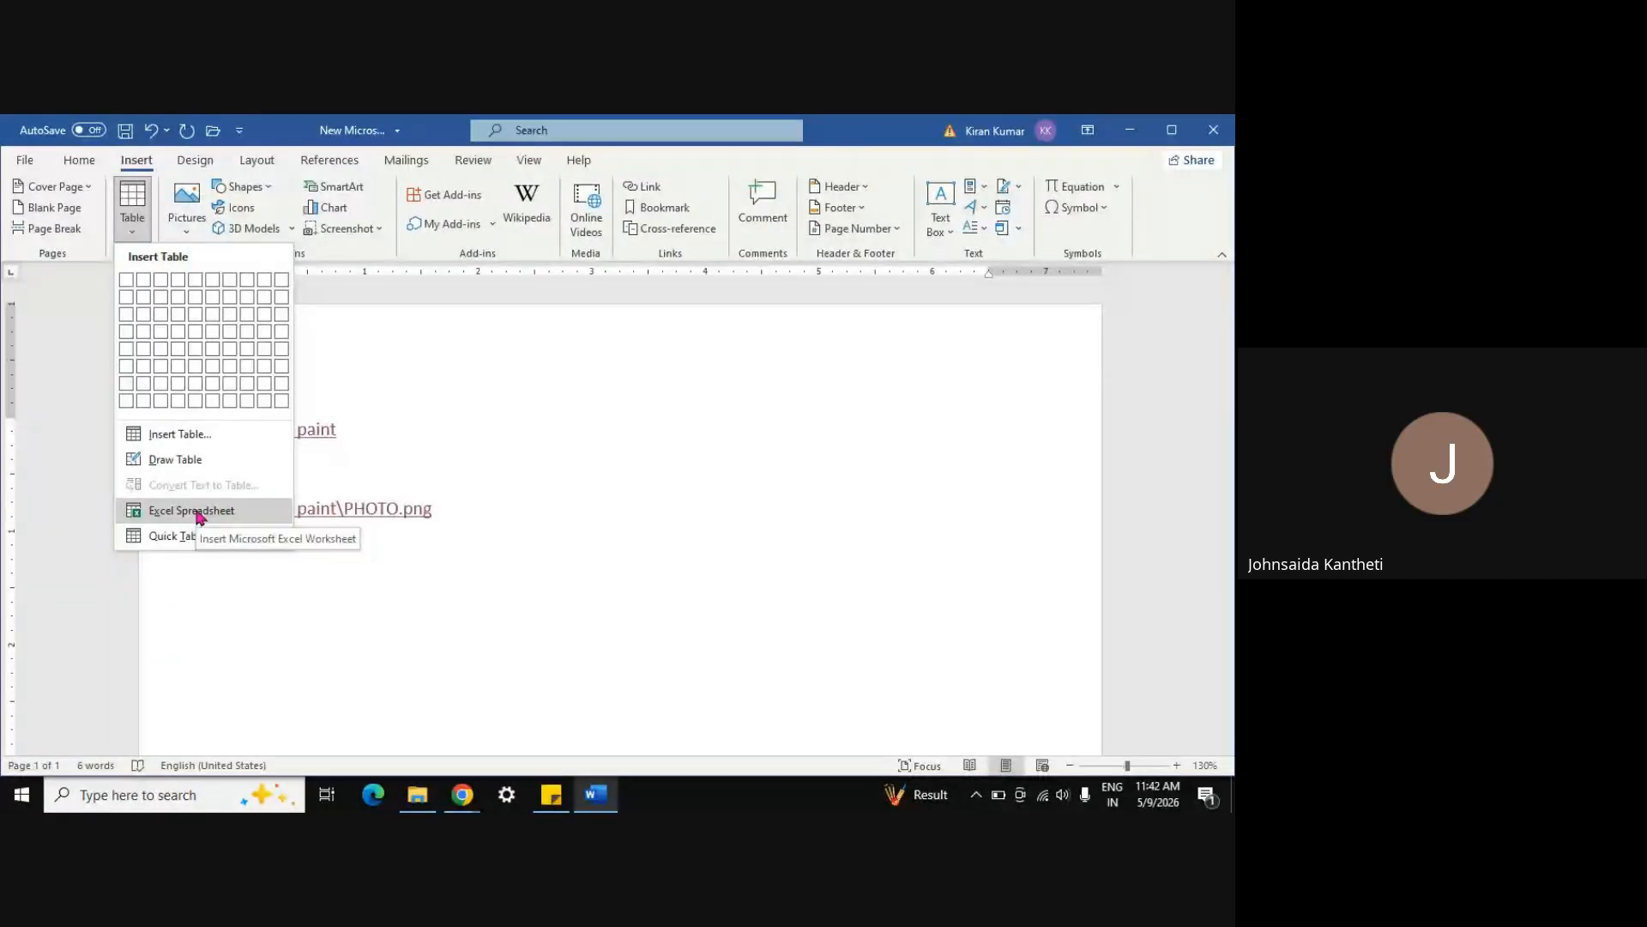
pyautogui.click(198, 512)
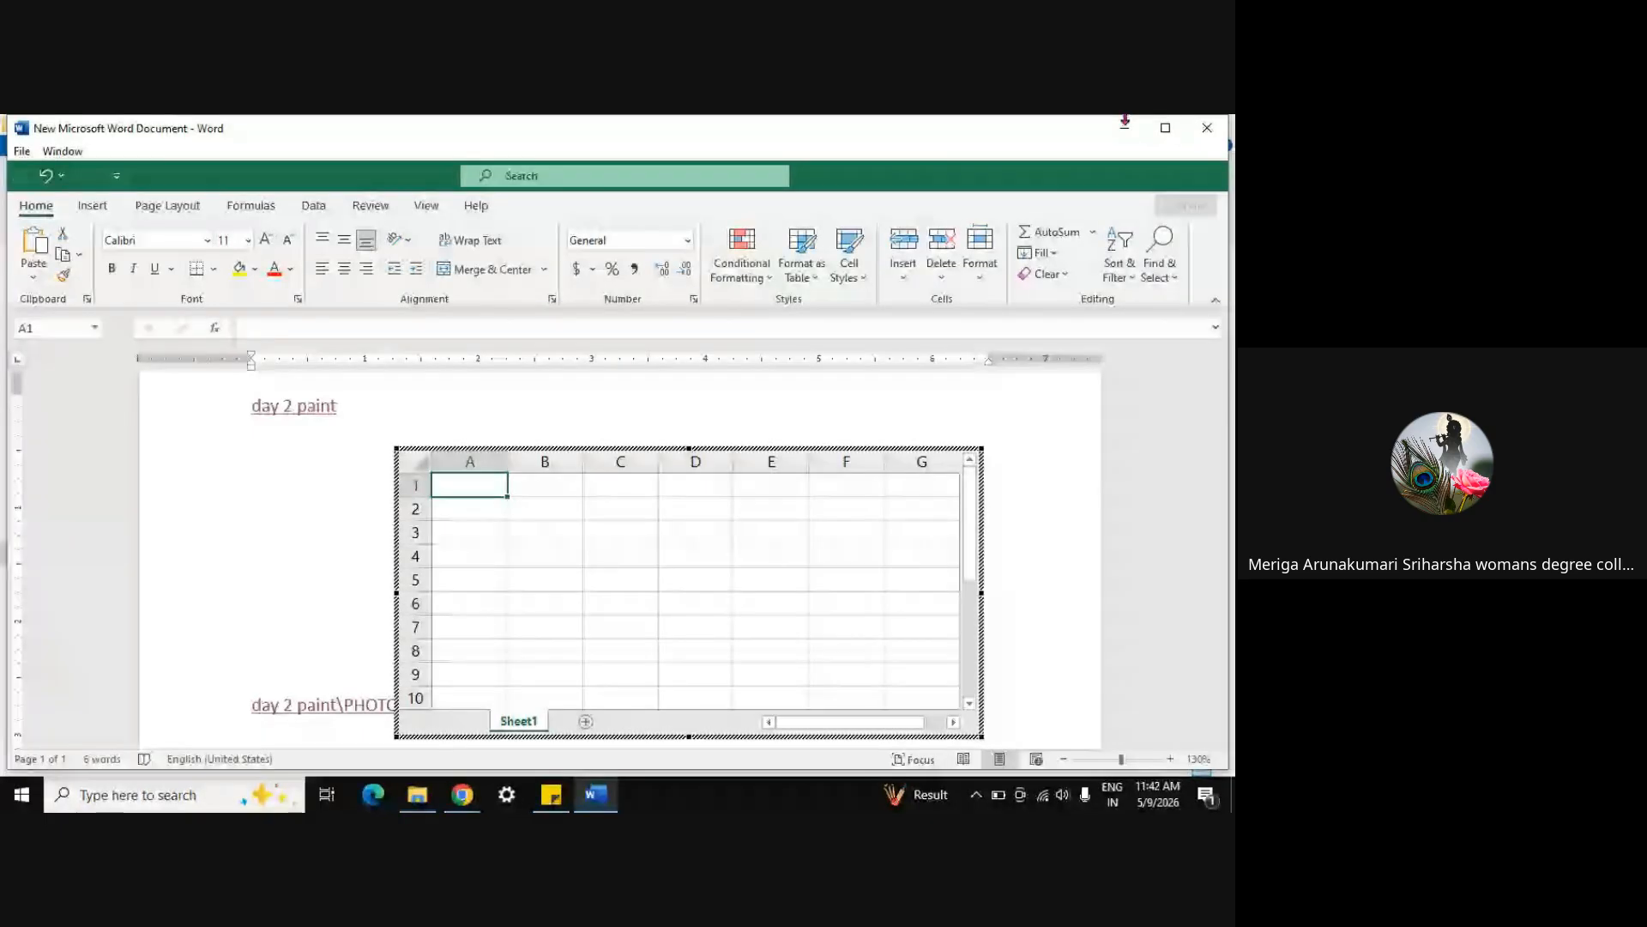
pyautogui.click(1207, 136)
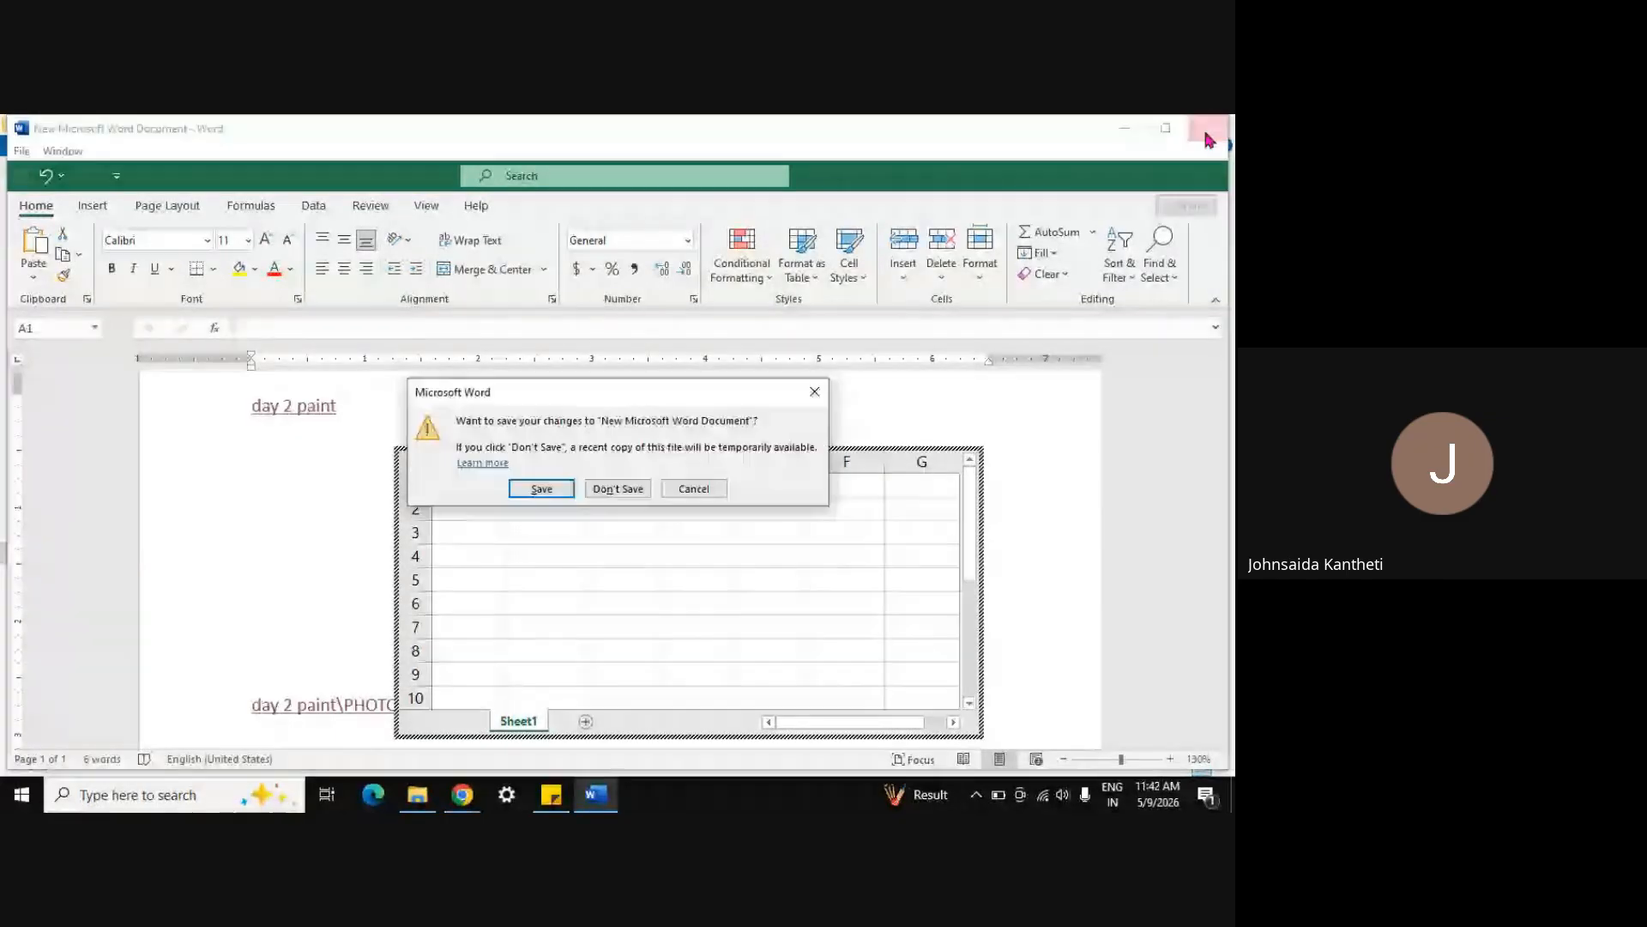
pyautogui.click(618, 489)
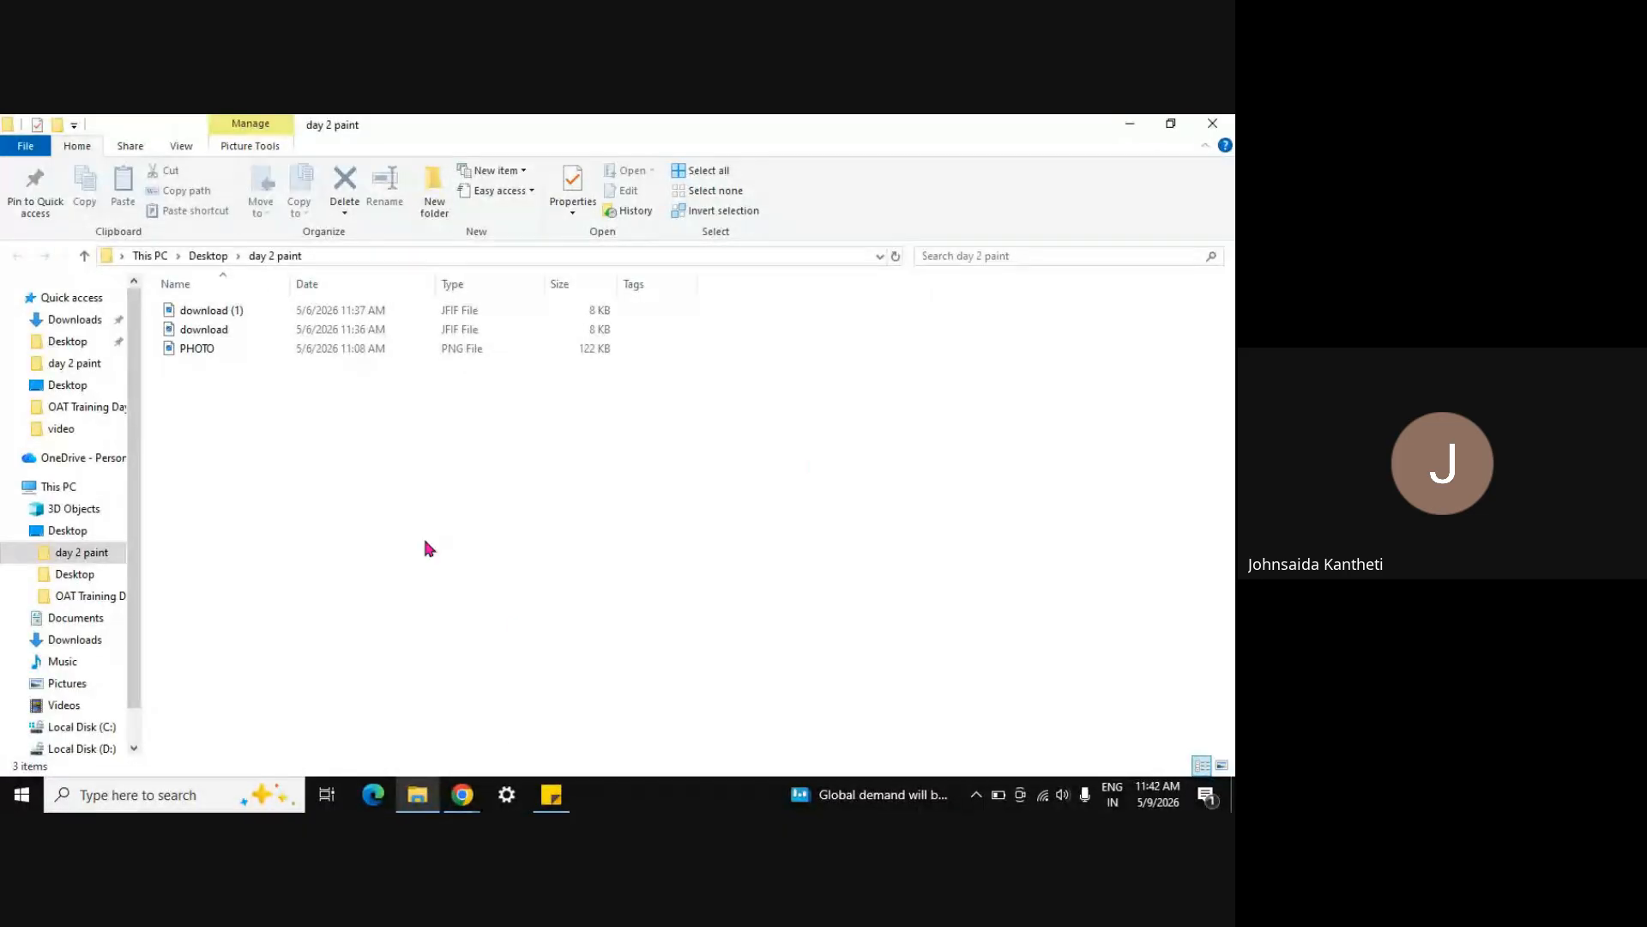
# Close the day 2 paint folder window and refresh the desktop behind the minimized browser
pyautogui.click(1216, 126)
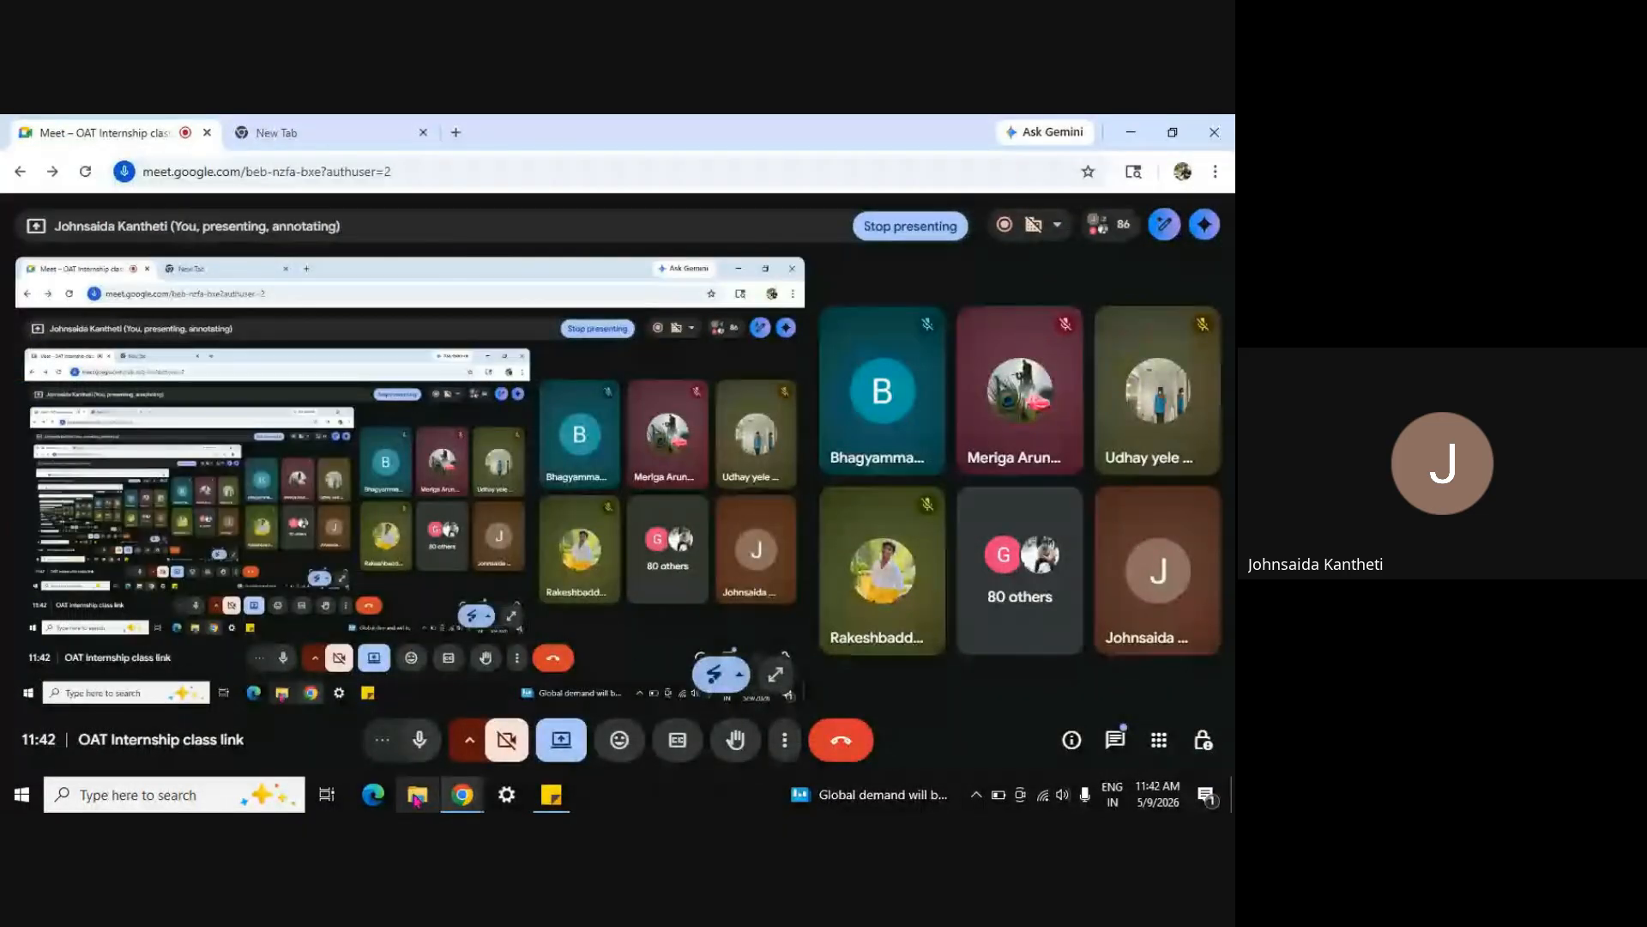
pyautogui.click(460, 797)
pyautogui.rightClick(229, 342)
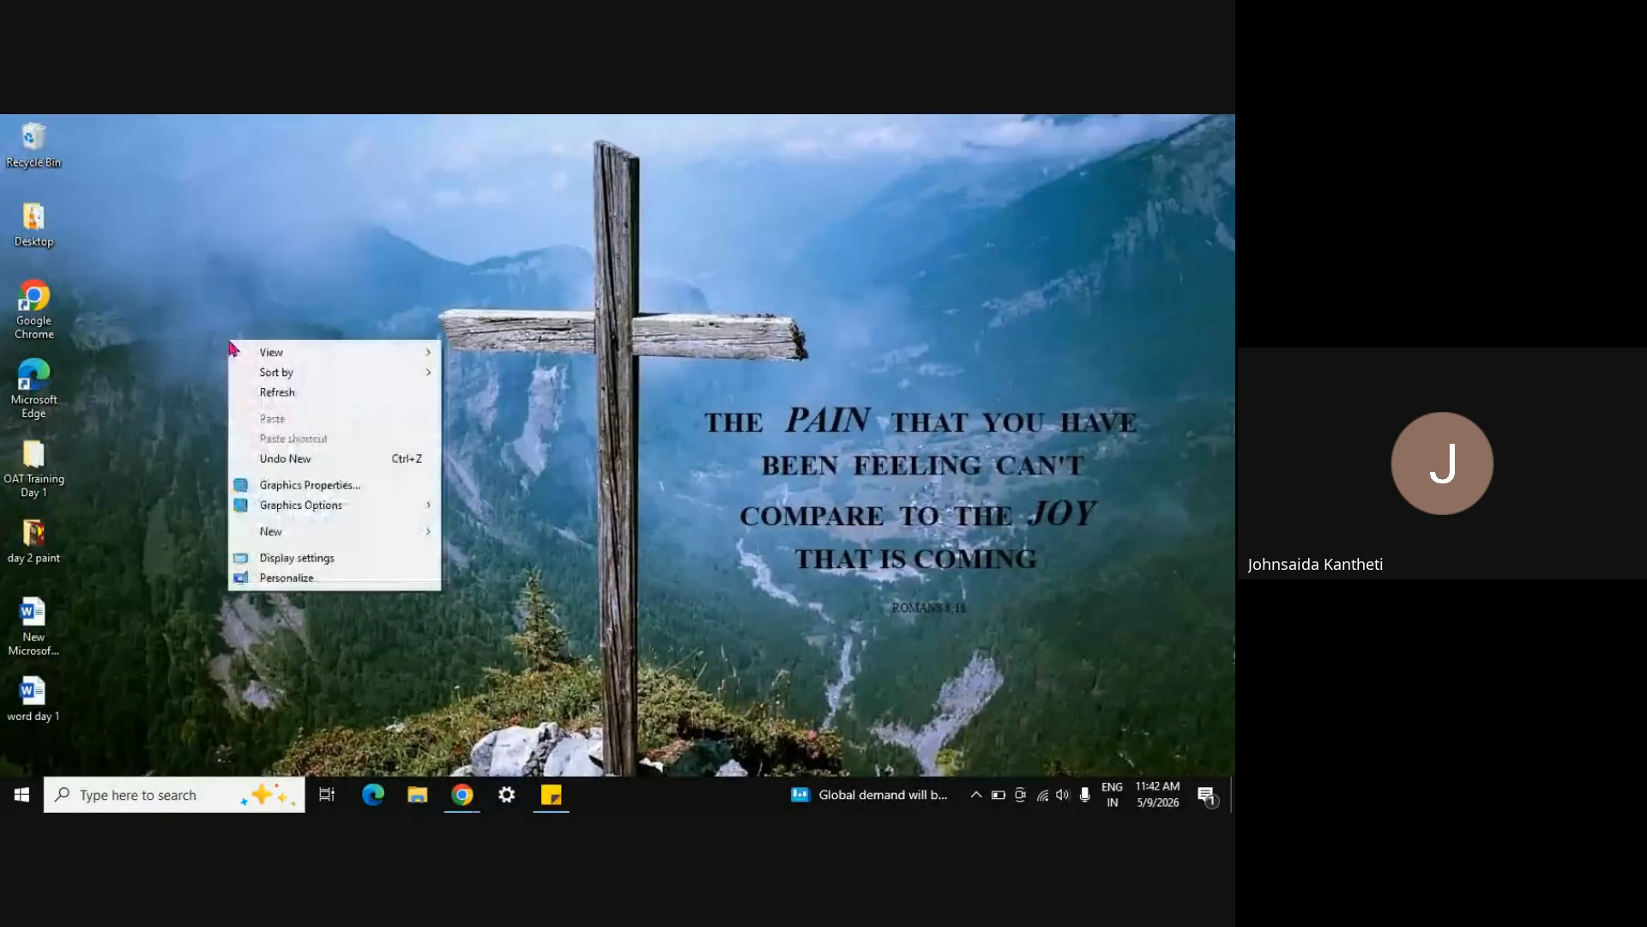
pyautogui.click(277, 392)
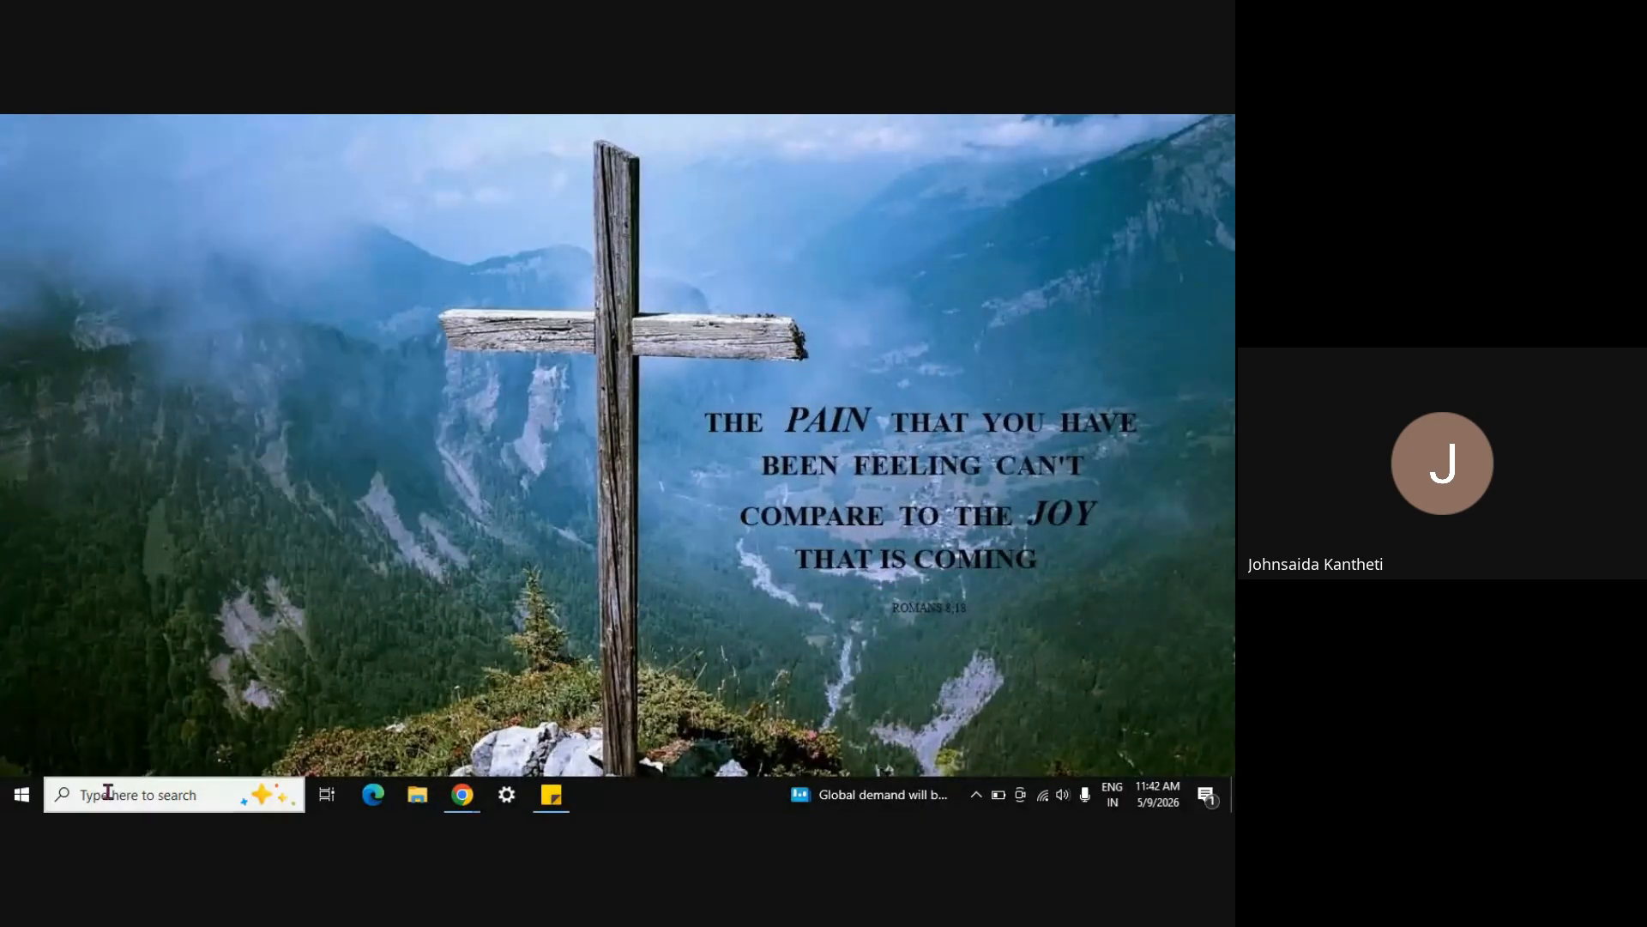
# Search Windows for WORD, launch Word and create a blank document
pyautogui.click(108, 792)
pyautogui.write('ORD')
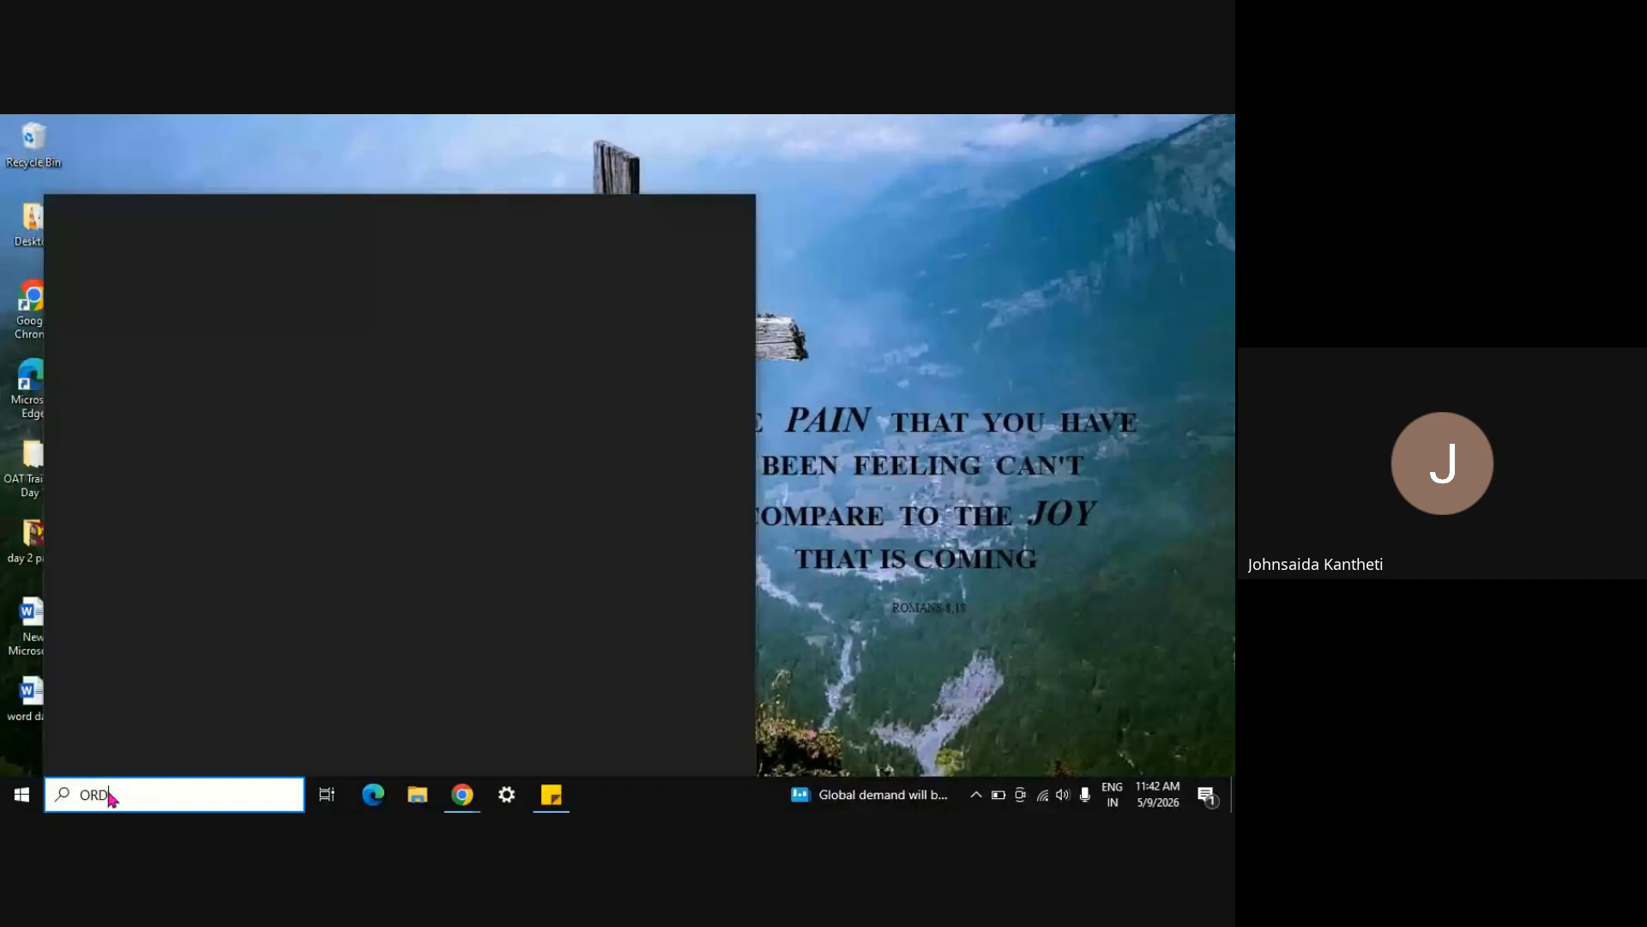
pyautogui.press('Home')
pyautogui.write('W')
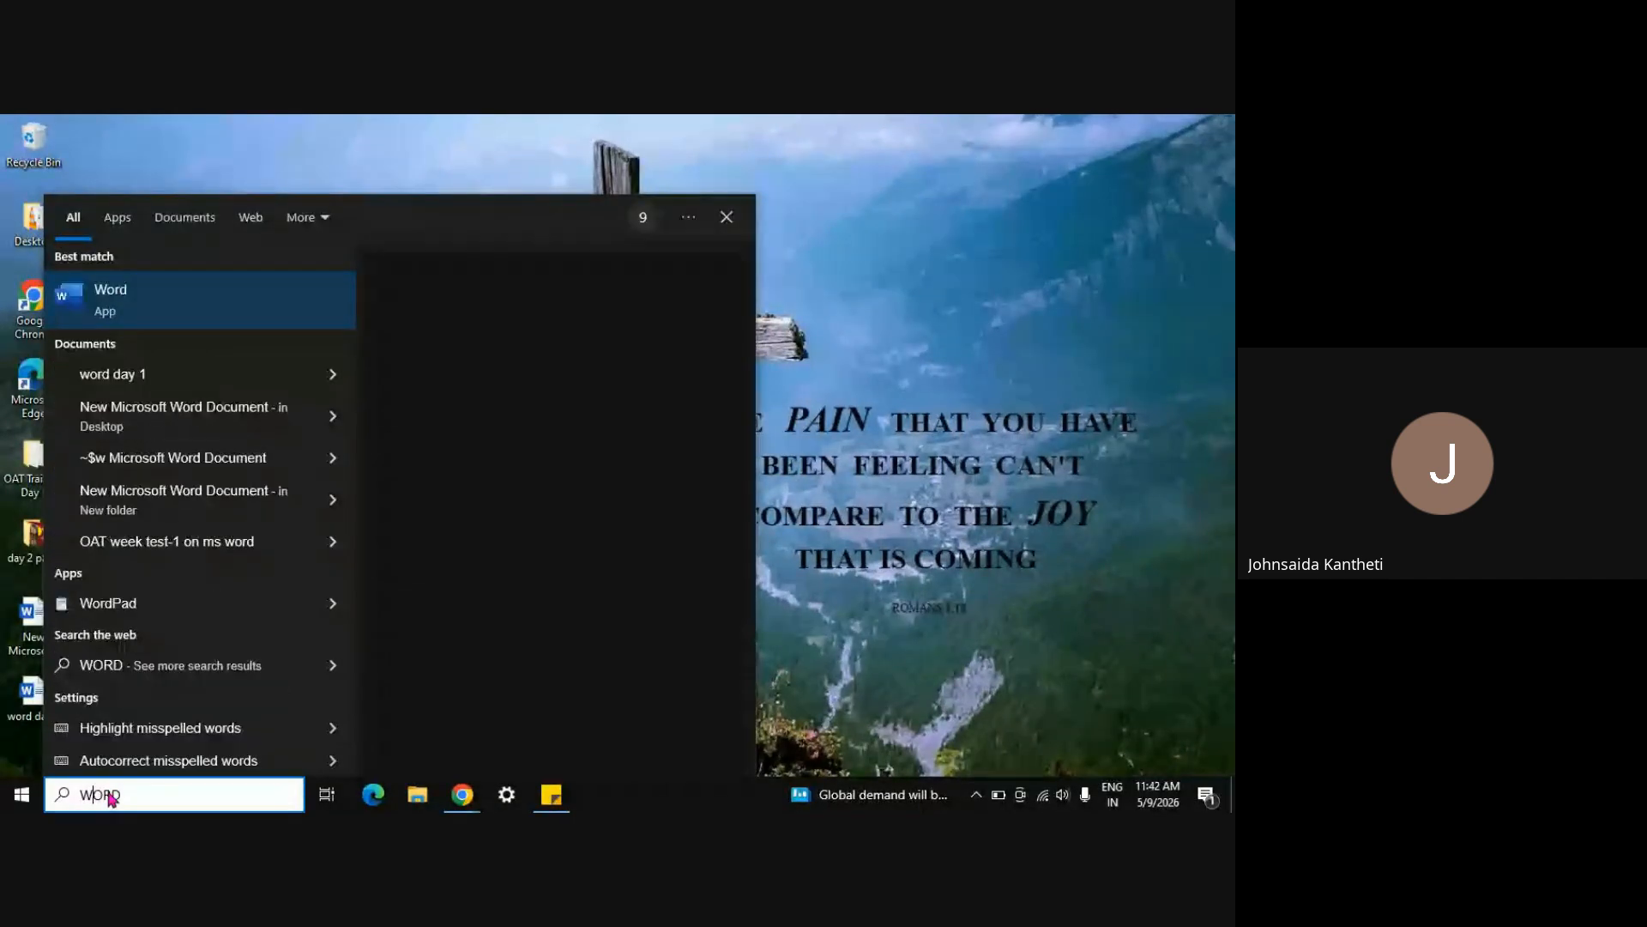
pyautogui.press('Return')
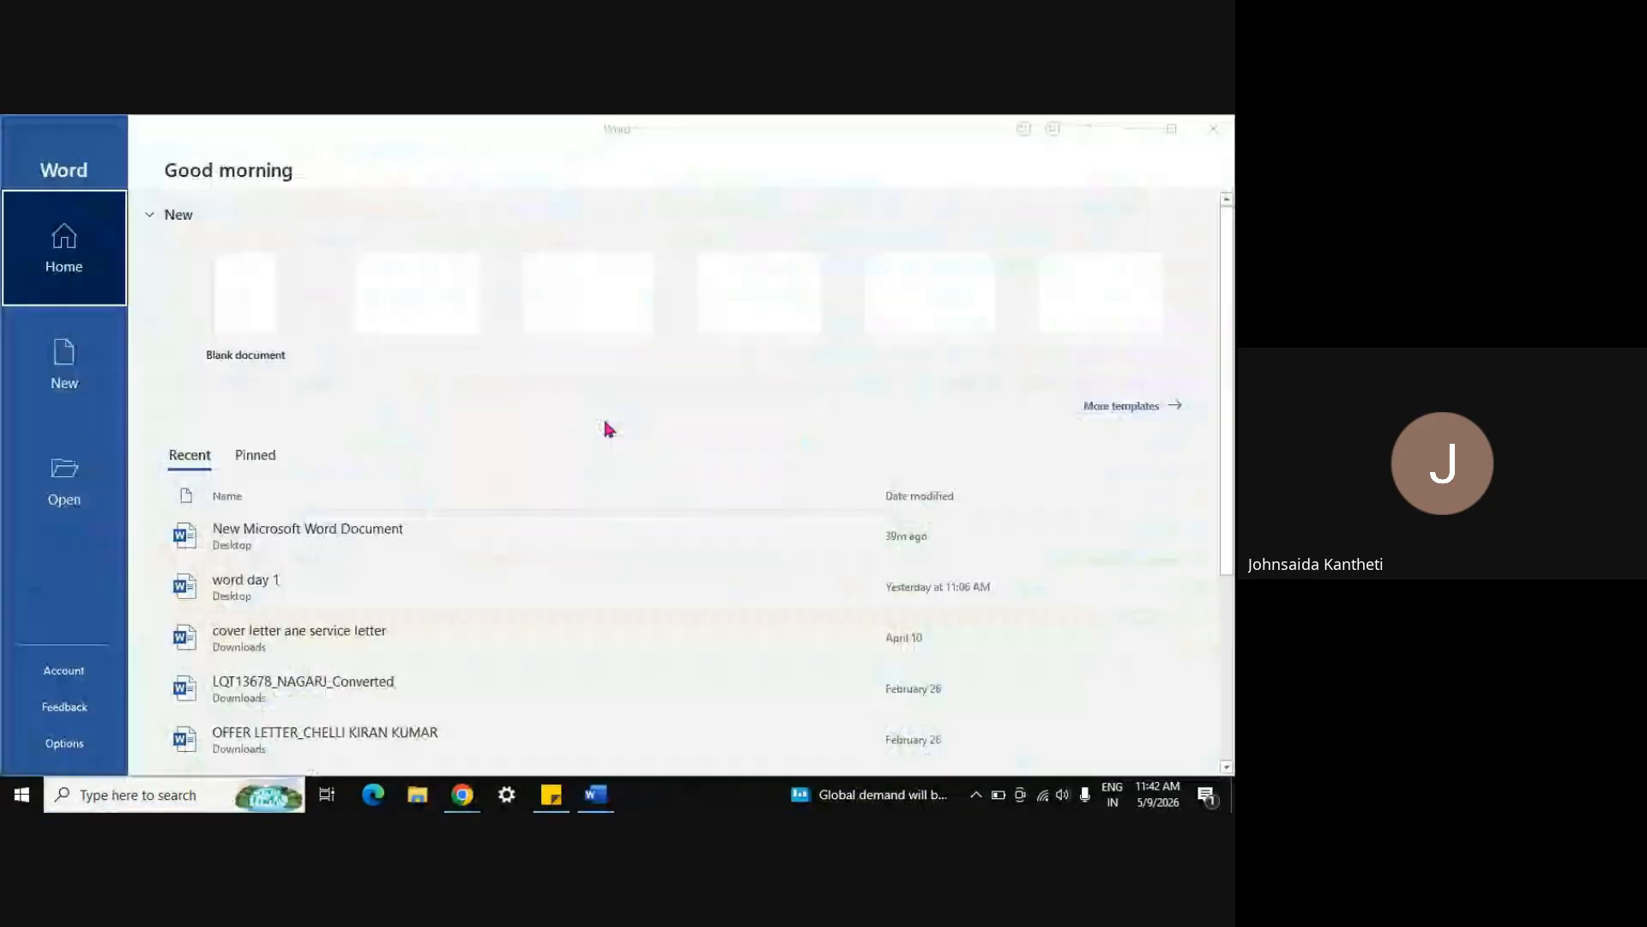
pyautogui.click(249, 317)
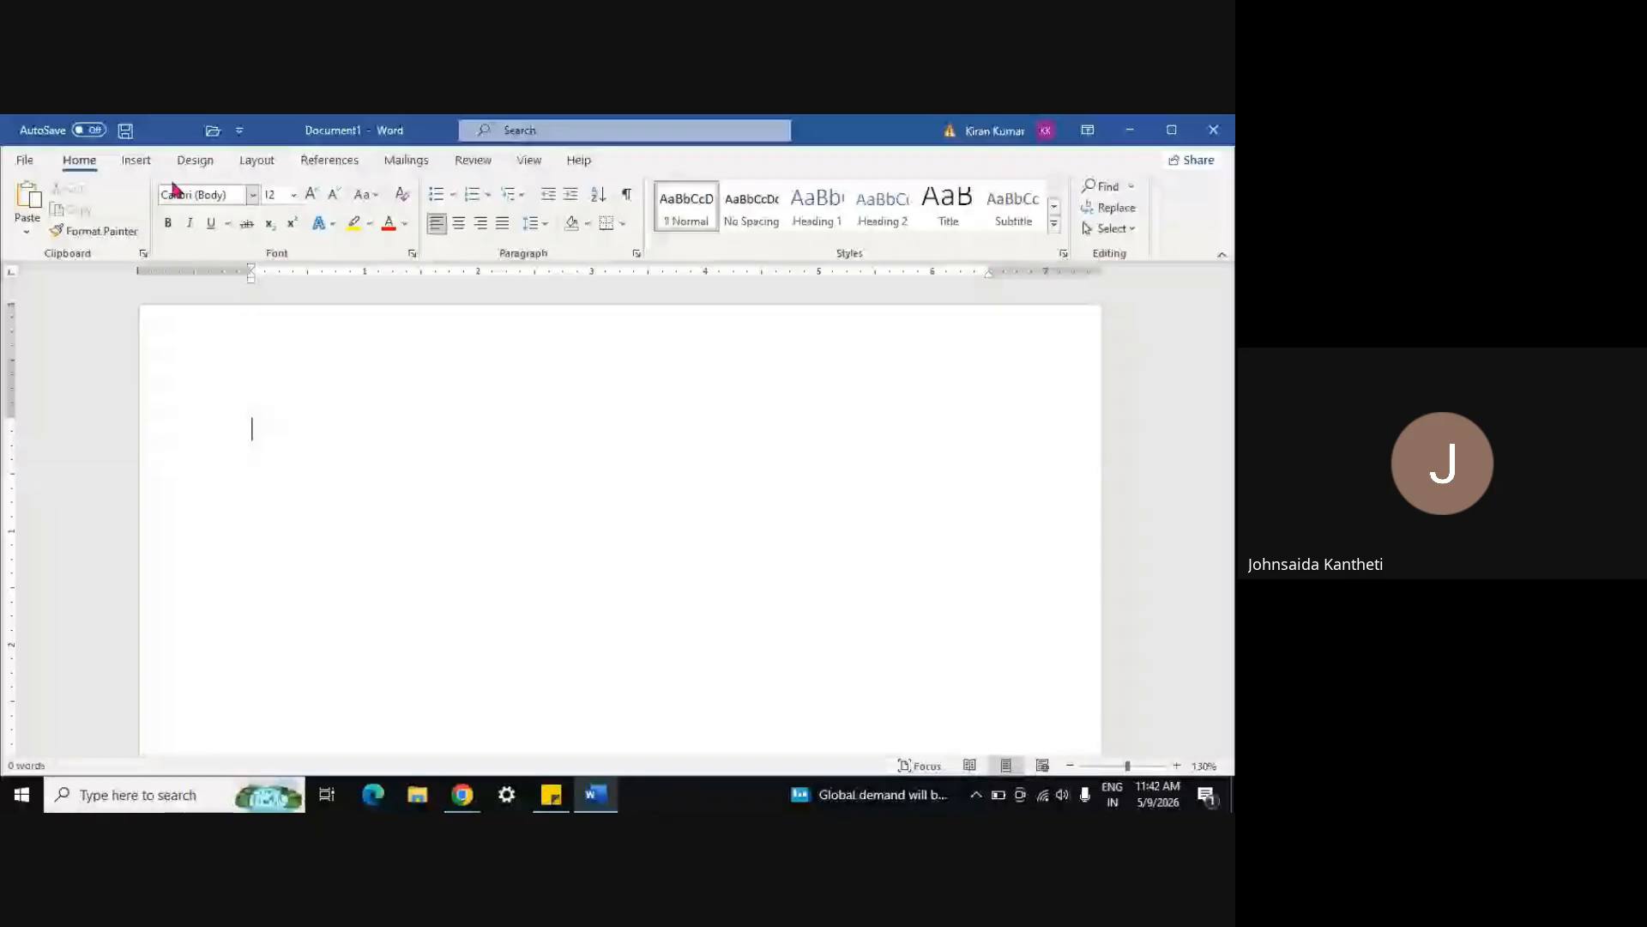
# Start a hyperlink in the blank document with the SQL Server Management Studio folder in Documents as its target
pyautogui.click(138, 161)
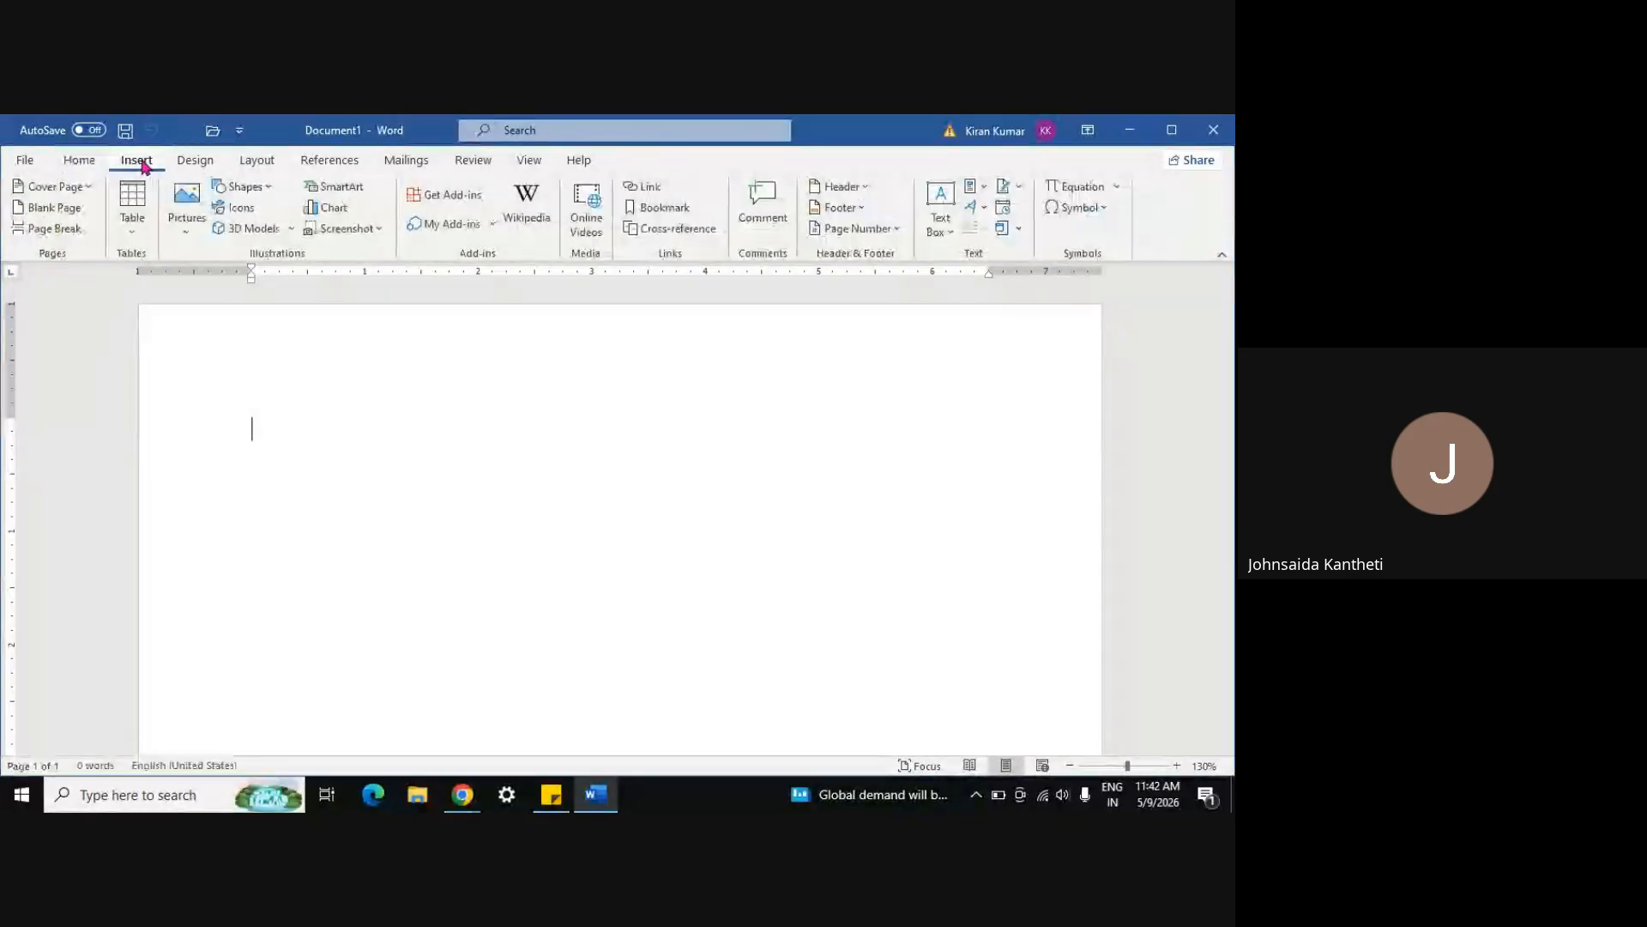
pyautogui.click(649, 188)
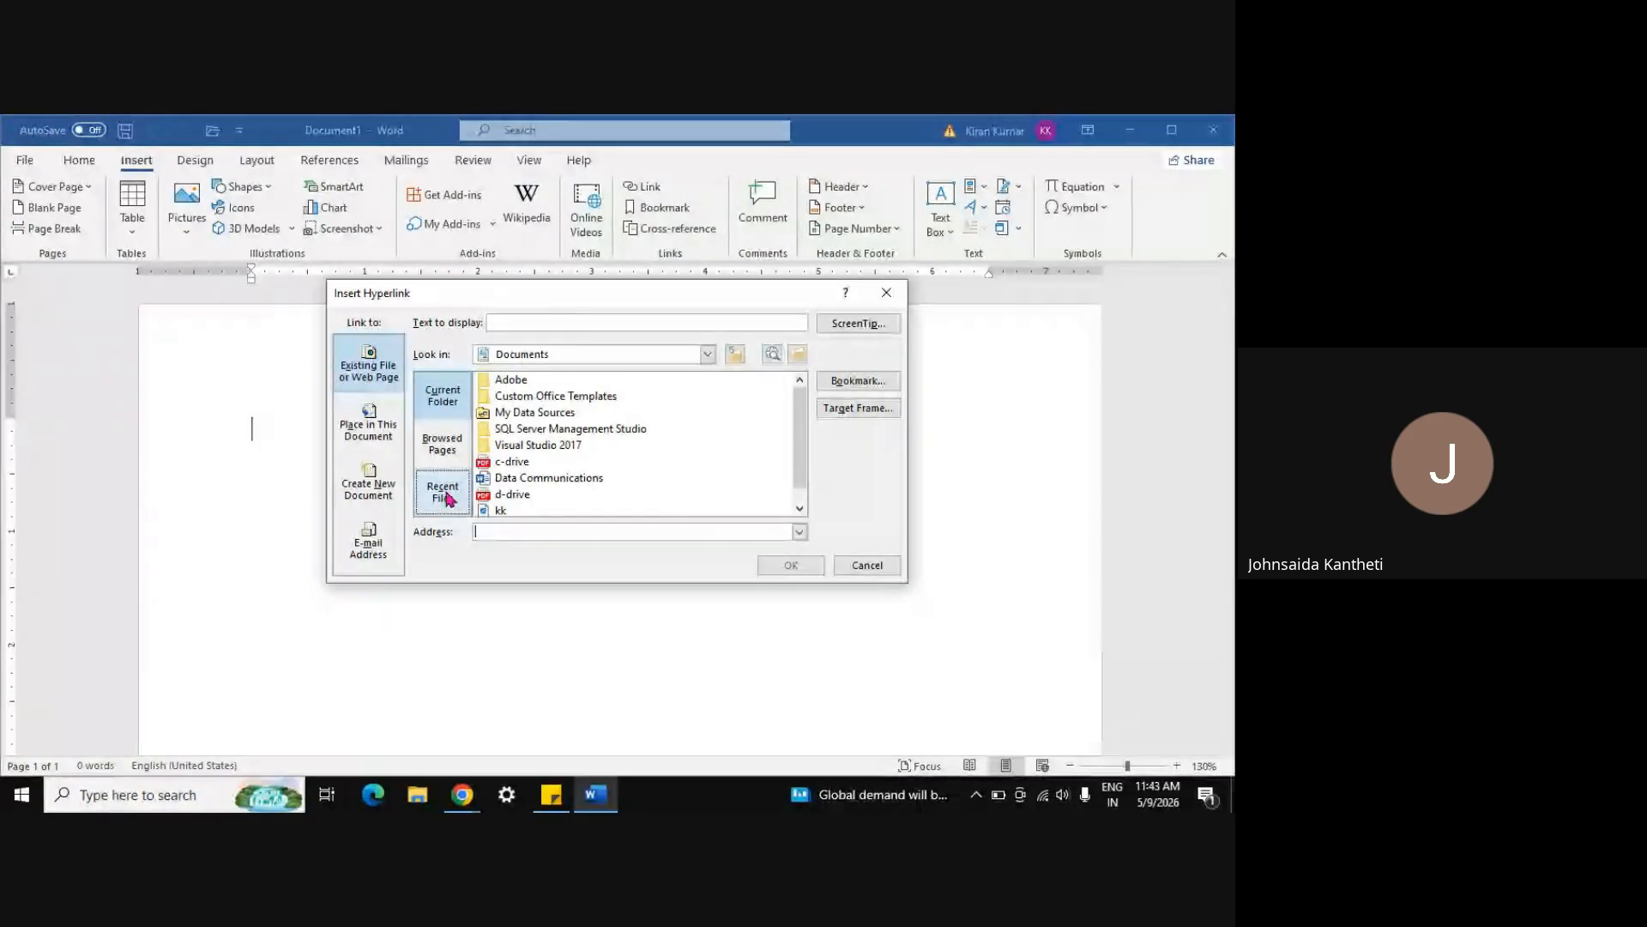
pyautogui.click(709, 357)
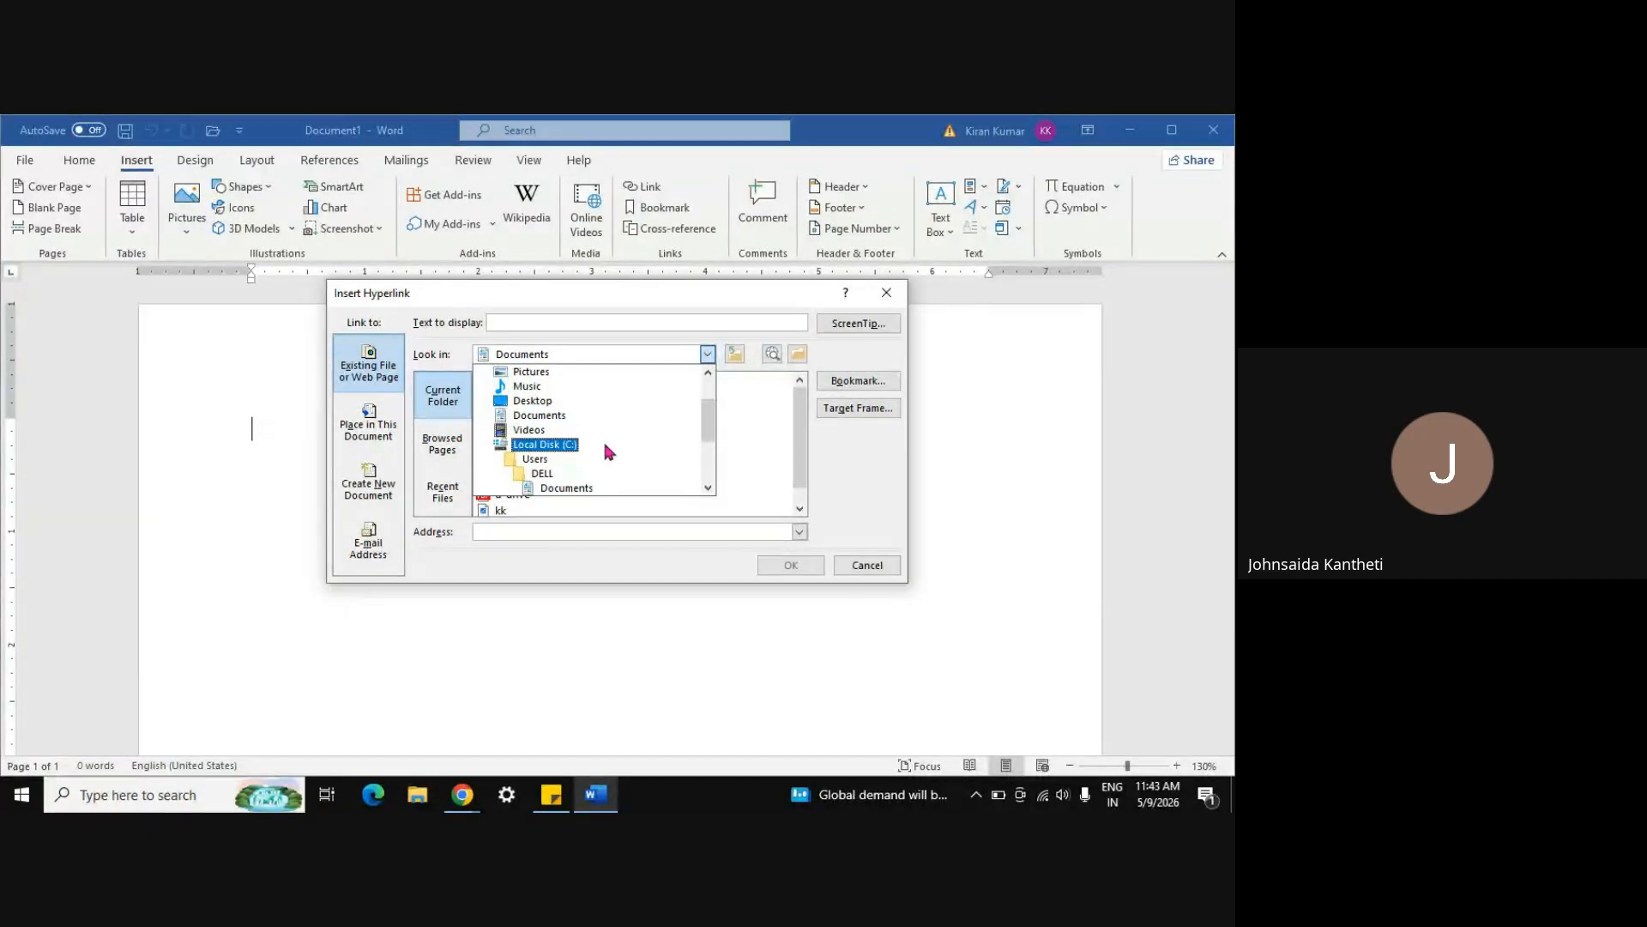
pyautogui.click(735, 433)
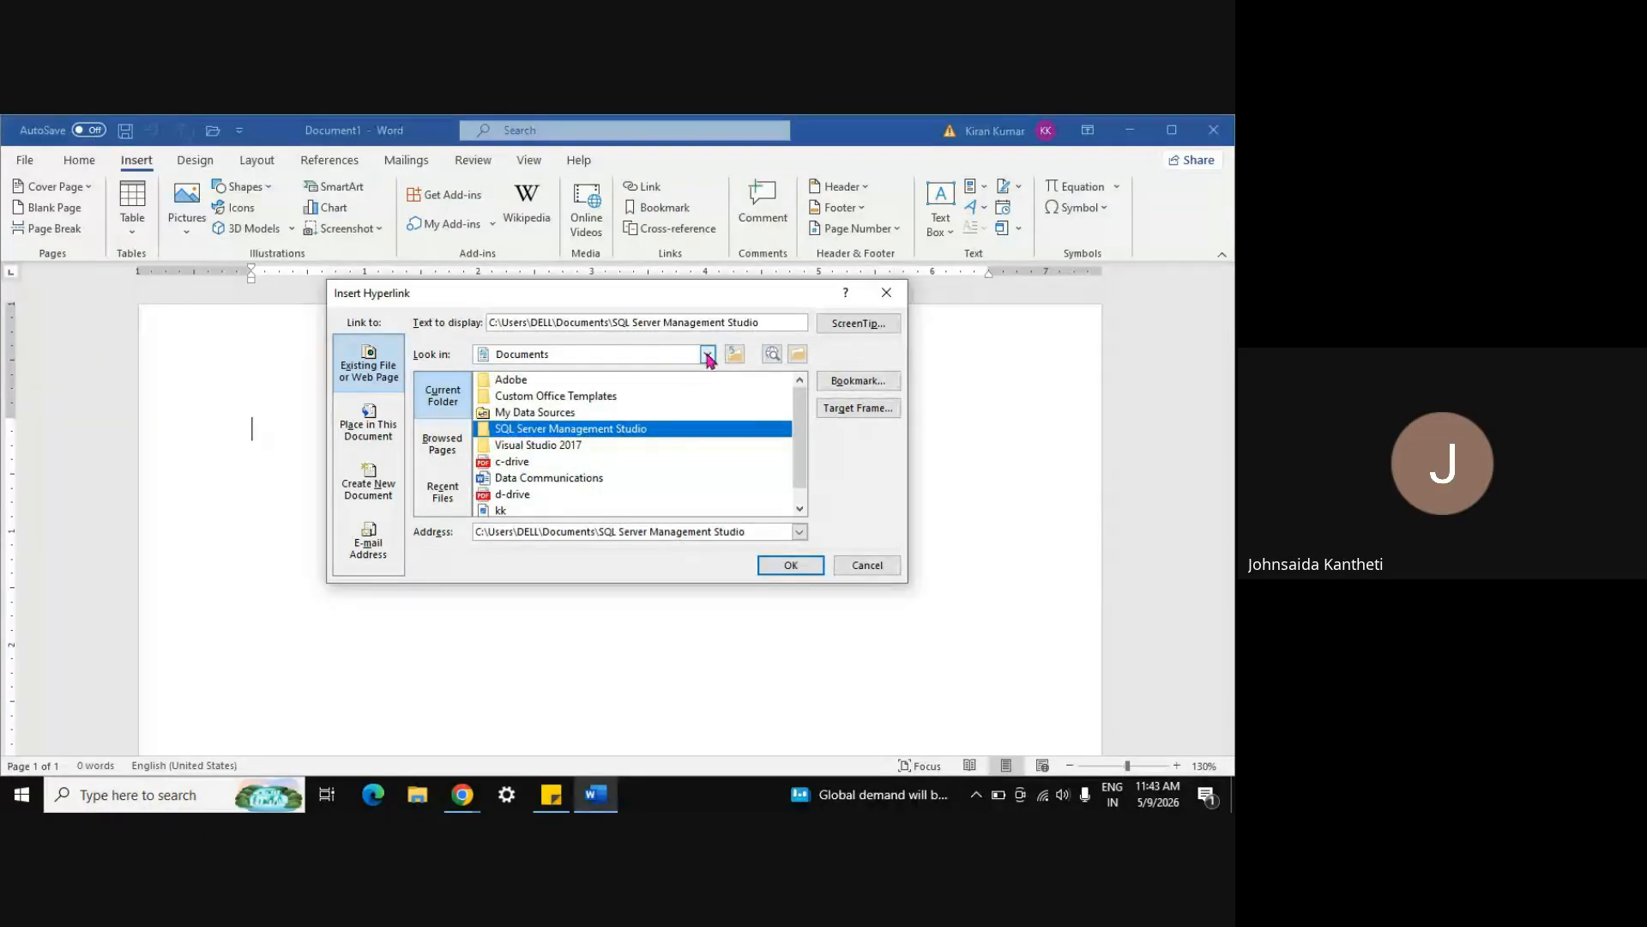
pyautogui.hotkey('alt', 'Tab')
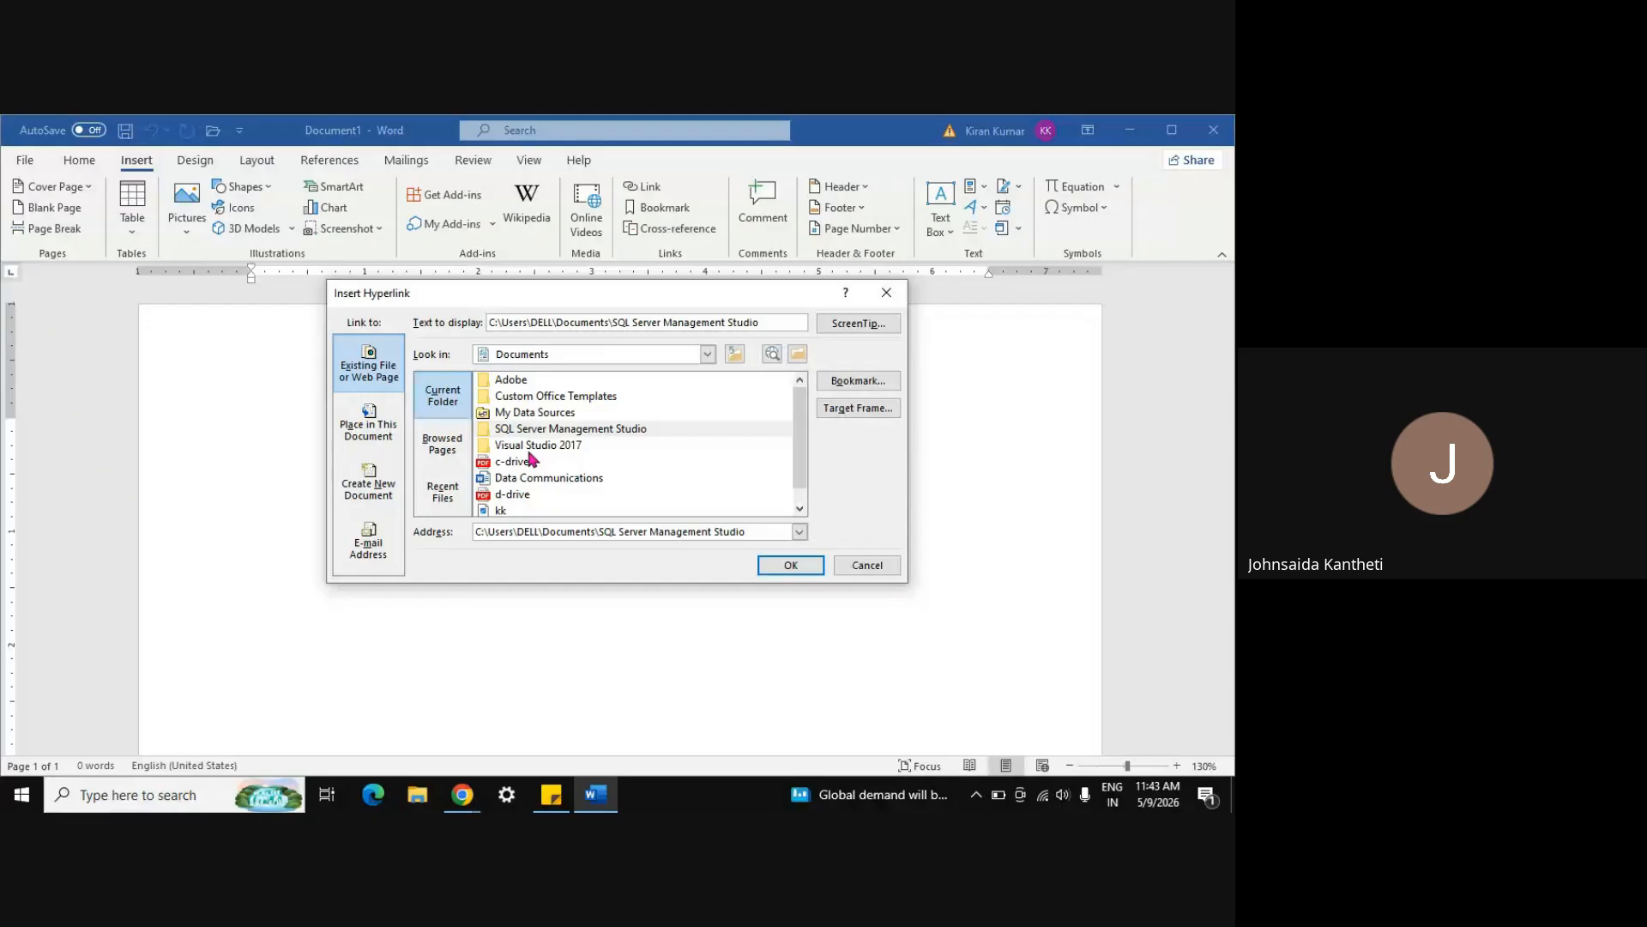
# Try to point the hyperlink to the day 2 paint folder after browsing the Desktop folder, and undo the inserted link
pyautogui.click(709, 356)
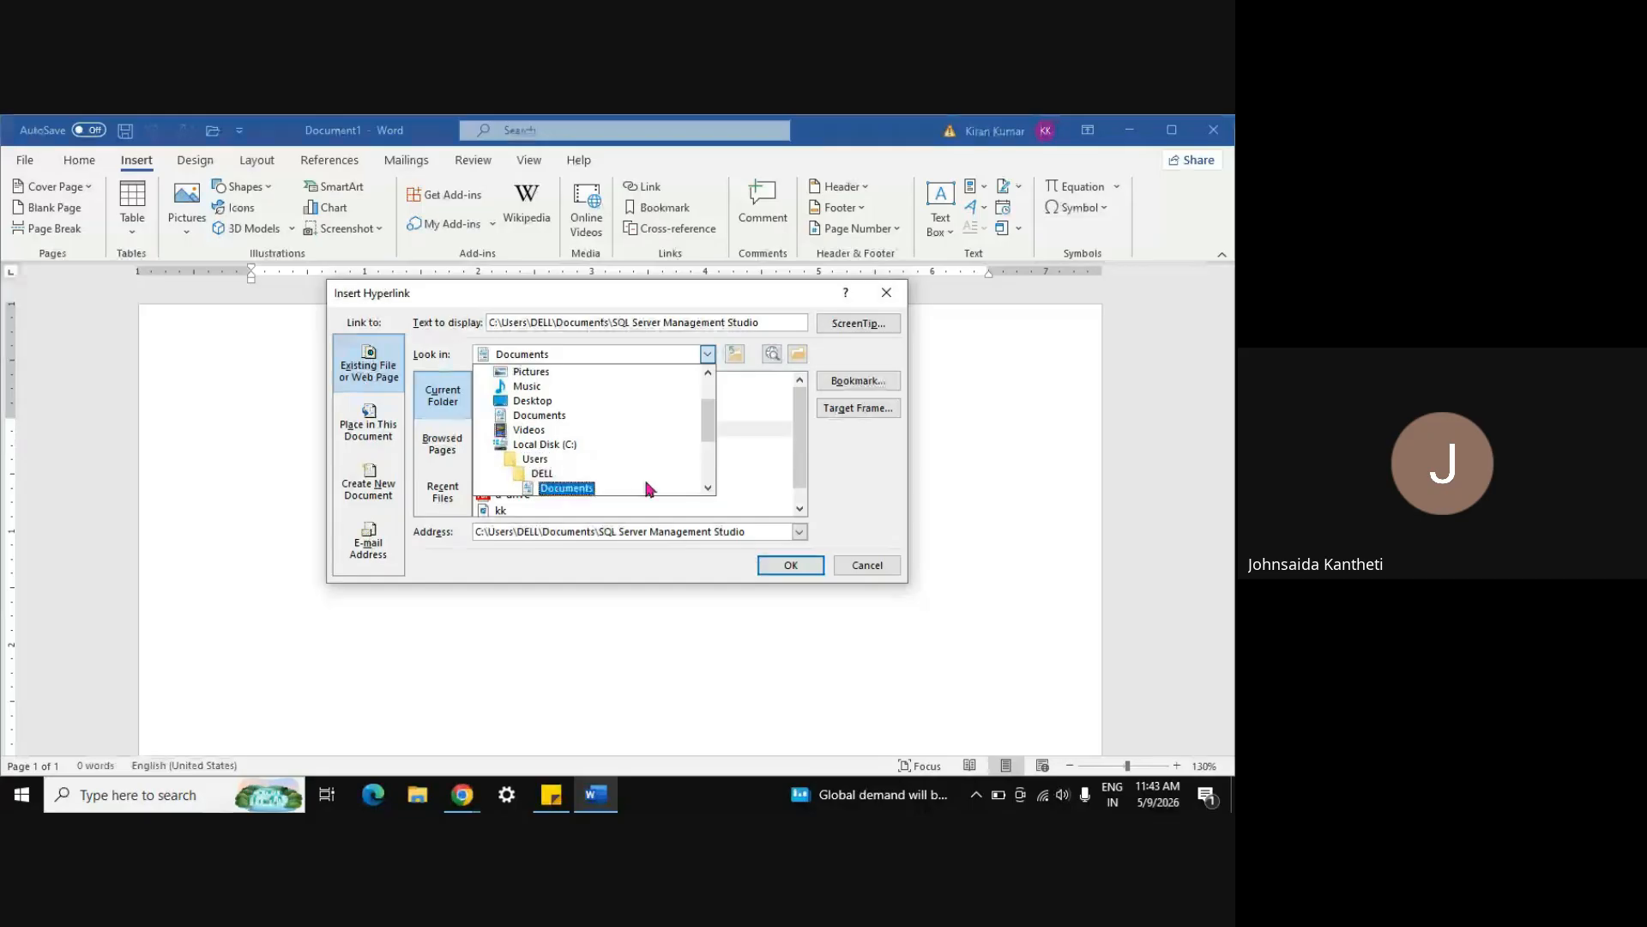
pyautogui.click(709, 488)
pyautogui.click(708, 488)
pyautogui.click(708, 488)
pyautogui.click(709, 488)
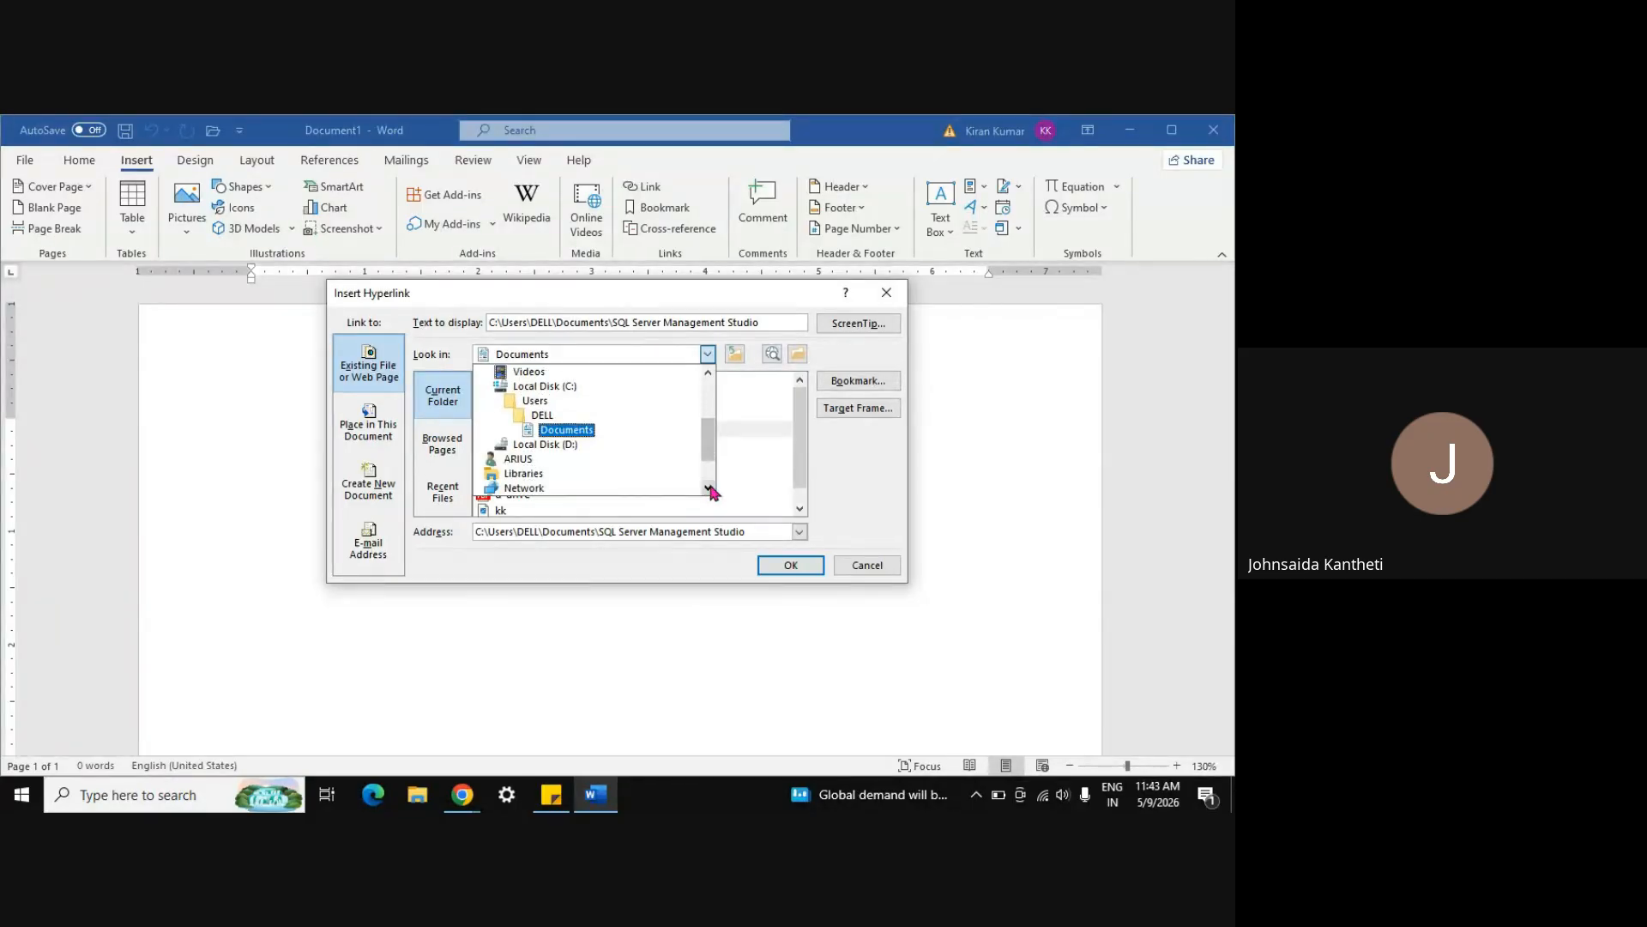
pyautogui.click(708, 488)
pyautogui.click(708, 488)
pyautogui.click(708, 489)
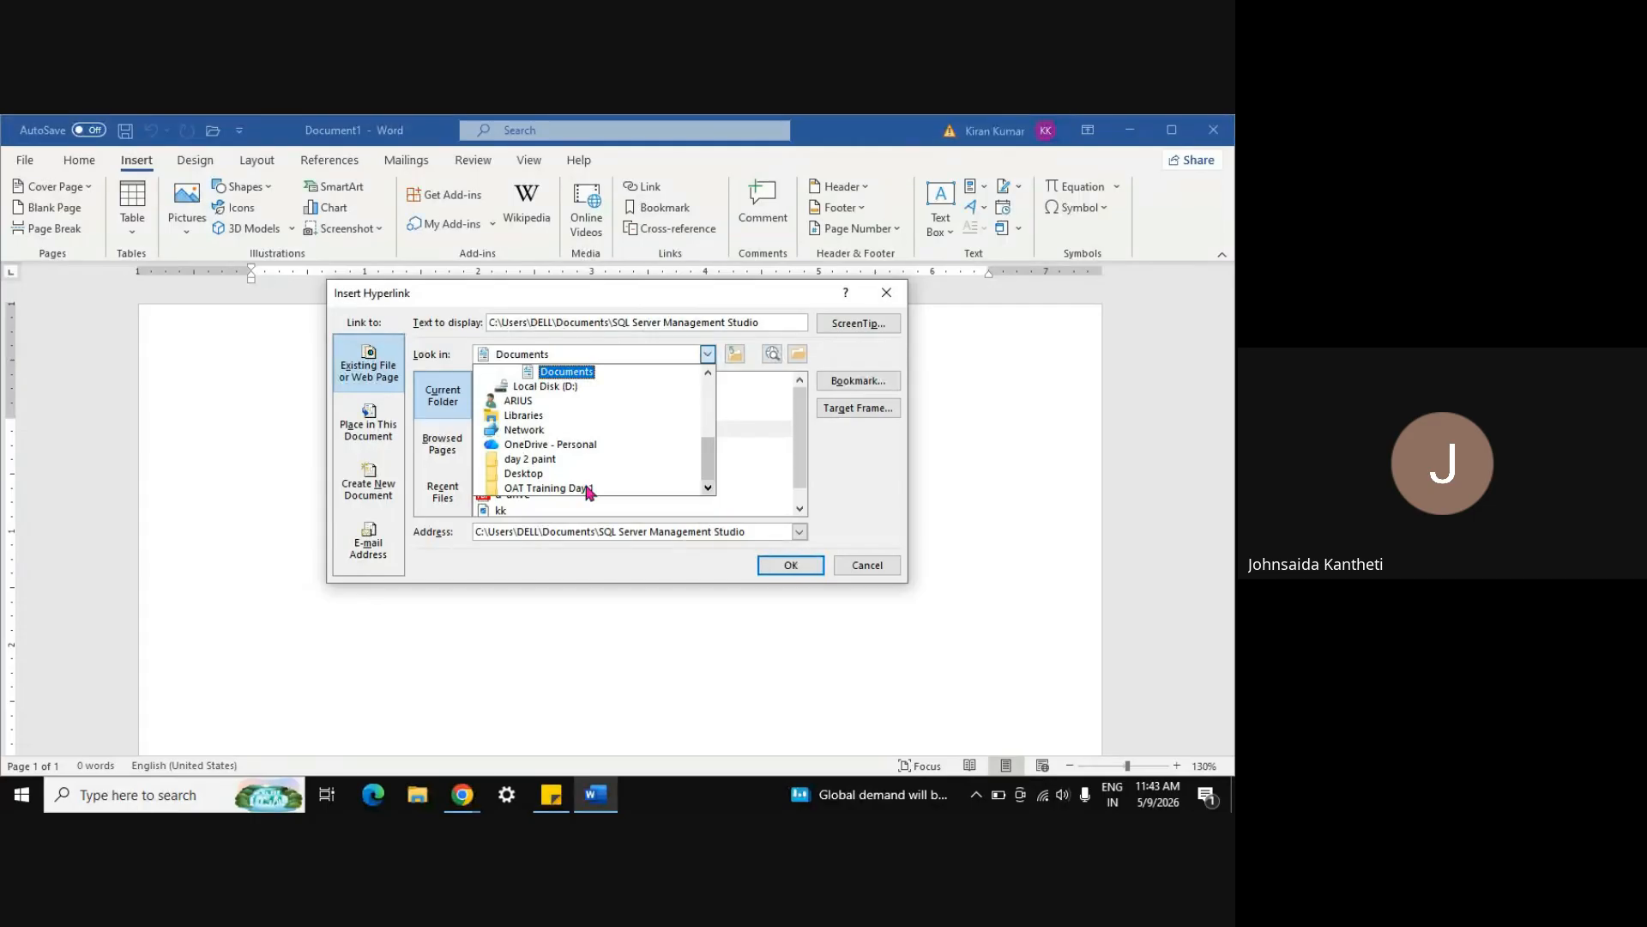
pyautogui.click(553, 474)
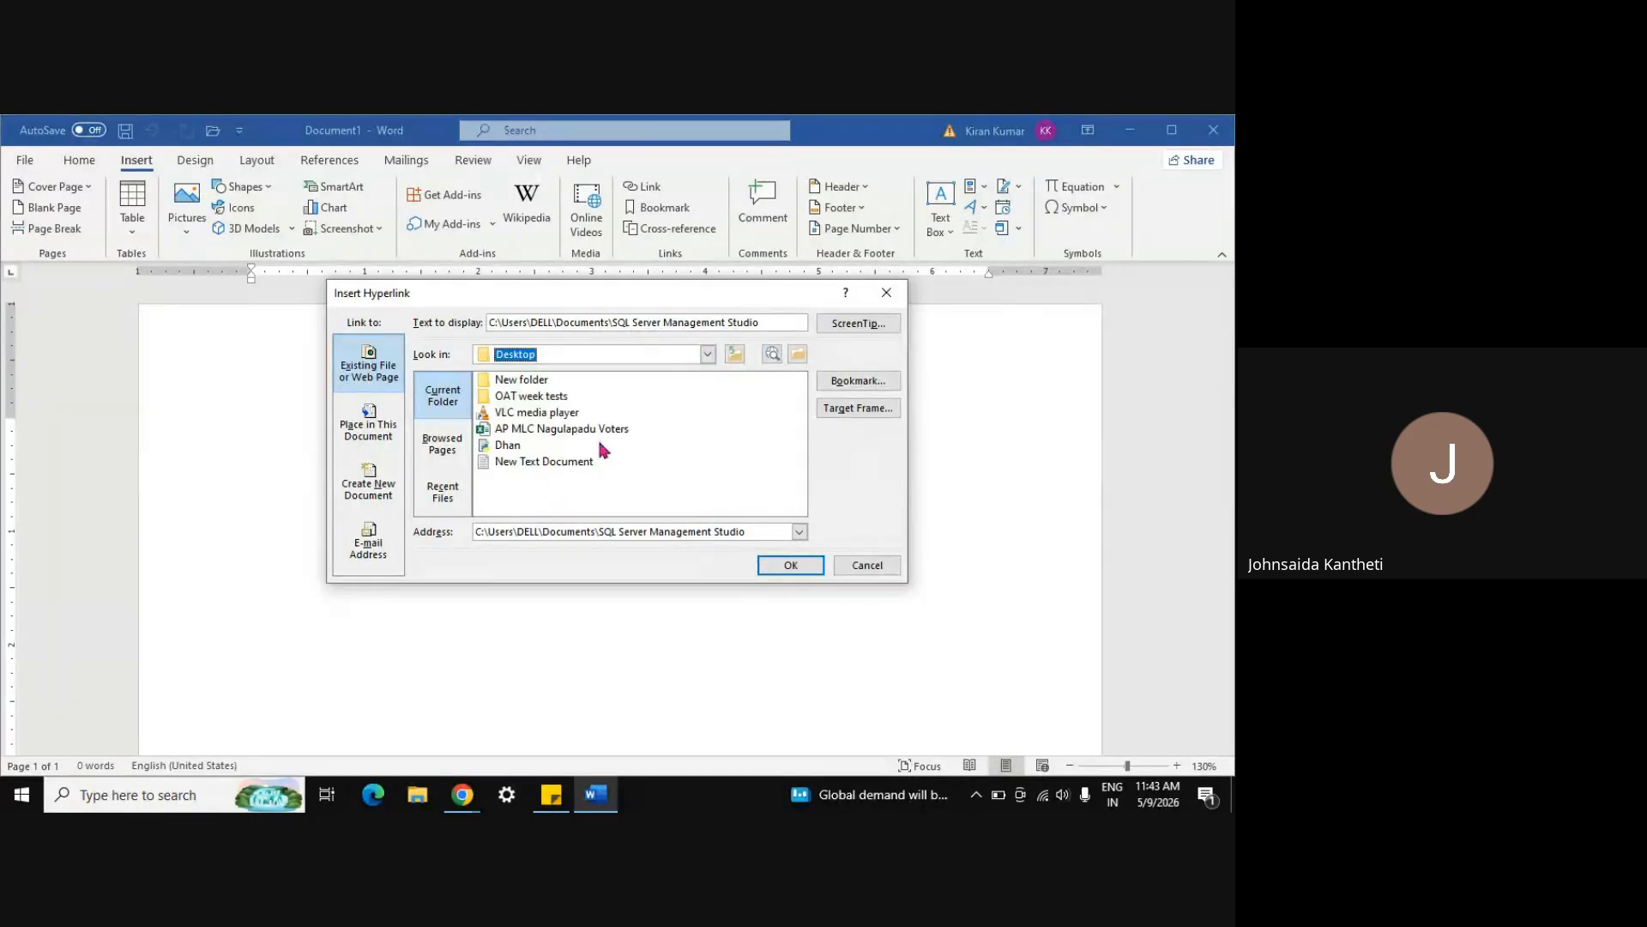
pyautogui.click(707, 354)
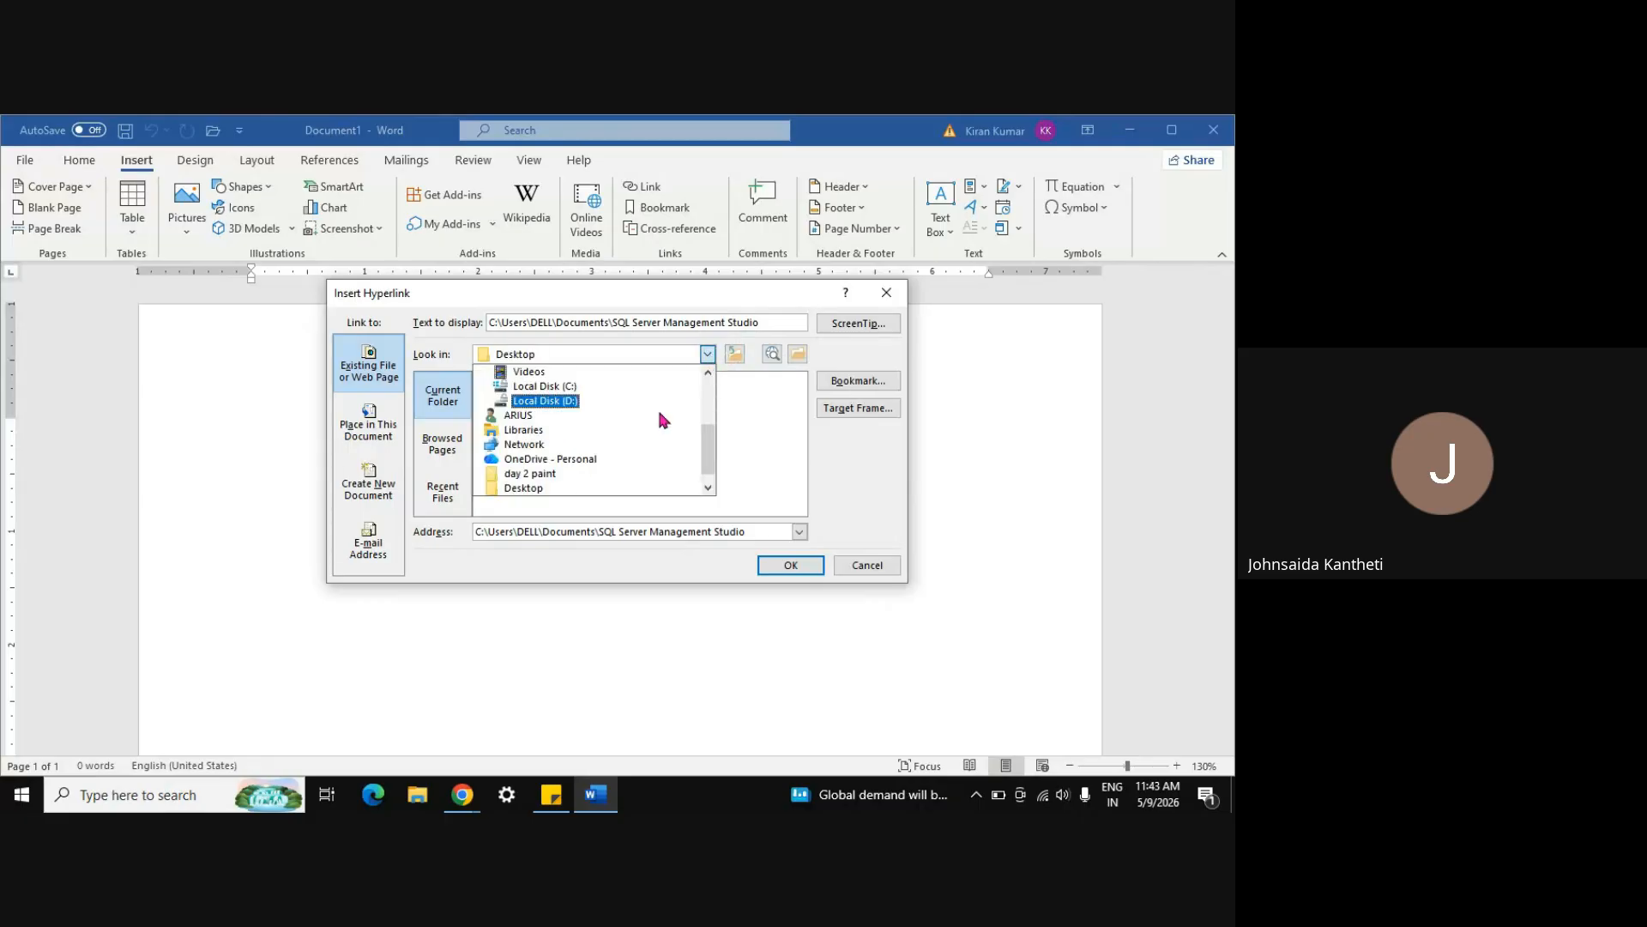
pyautogui.click(582, 475)
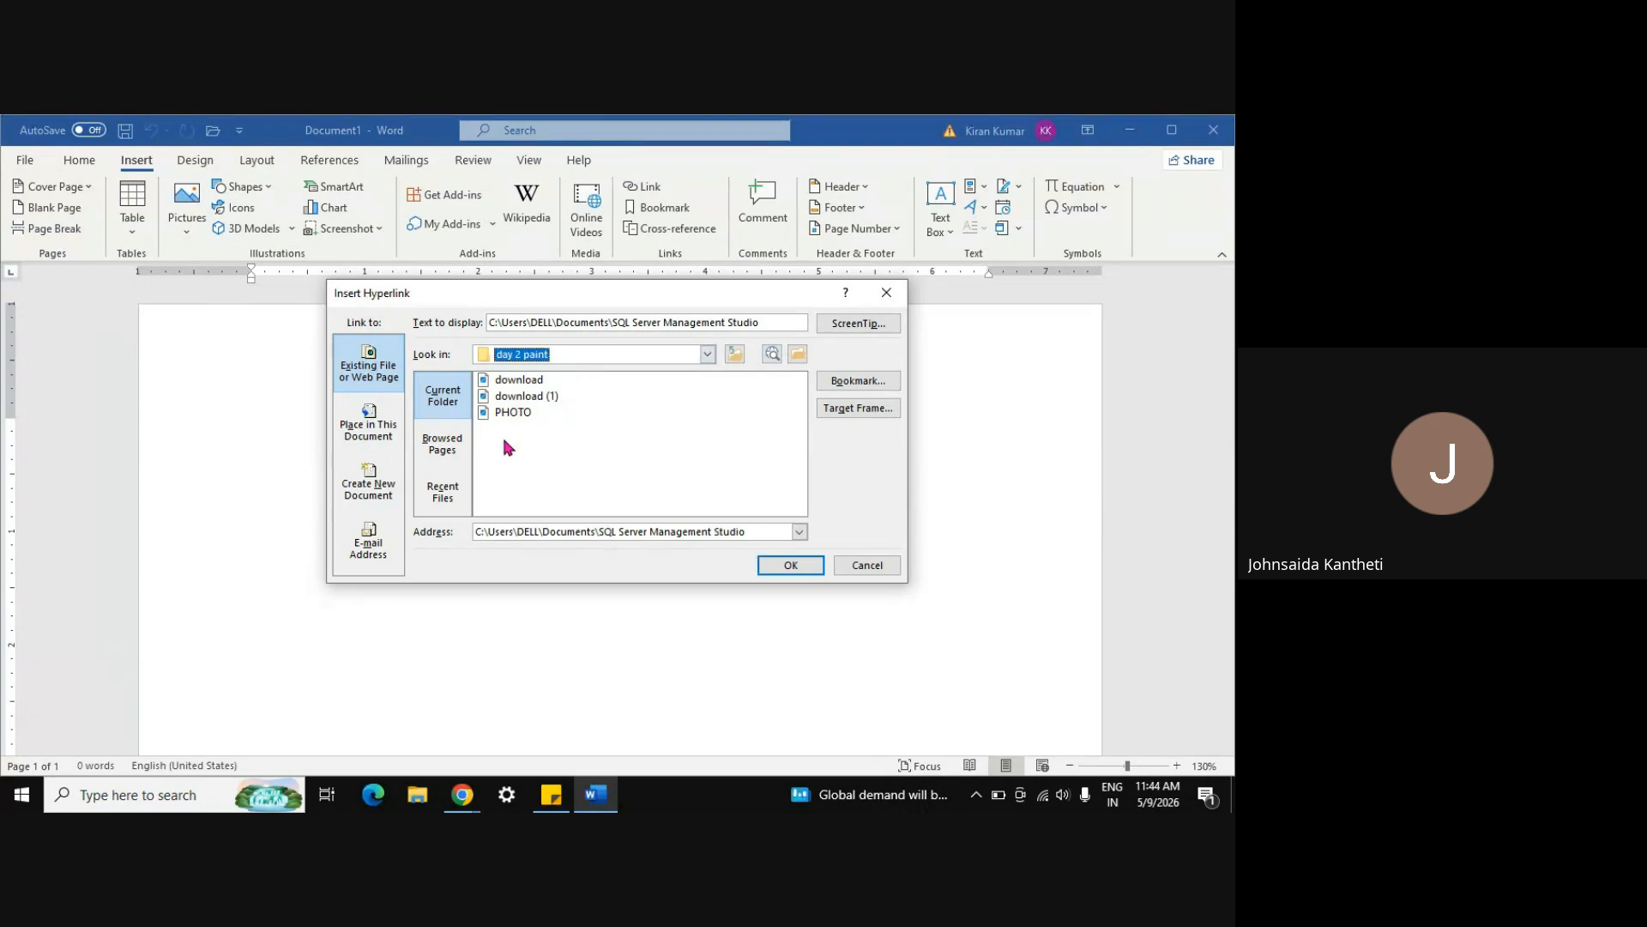
pyautogui.click(794, 566)
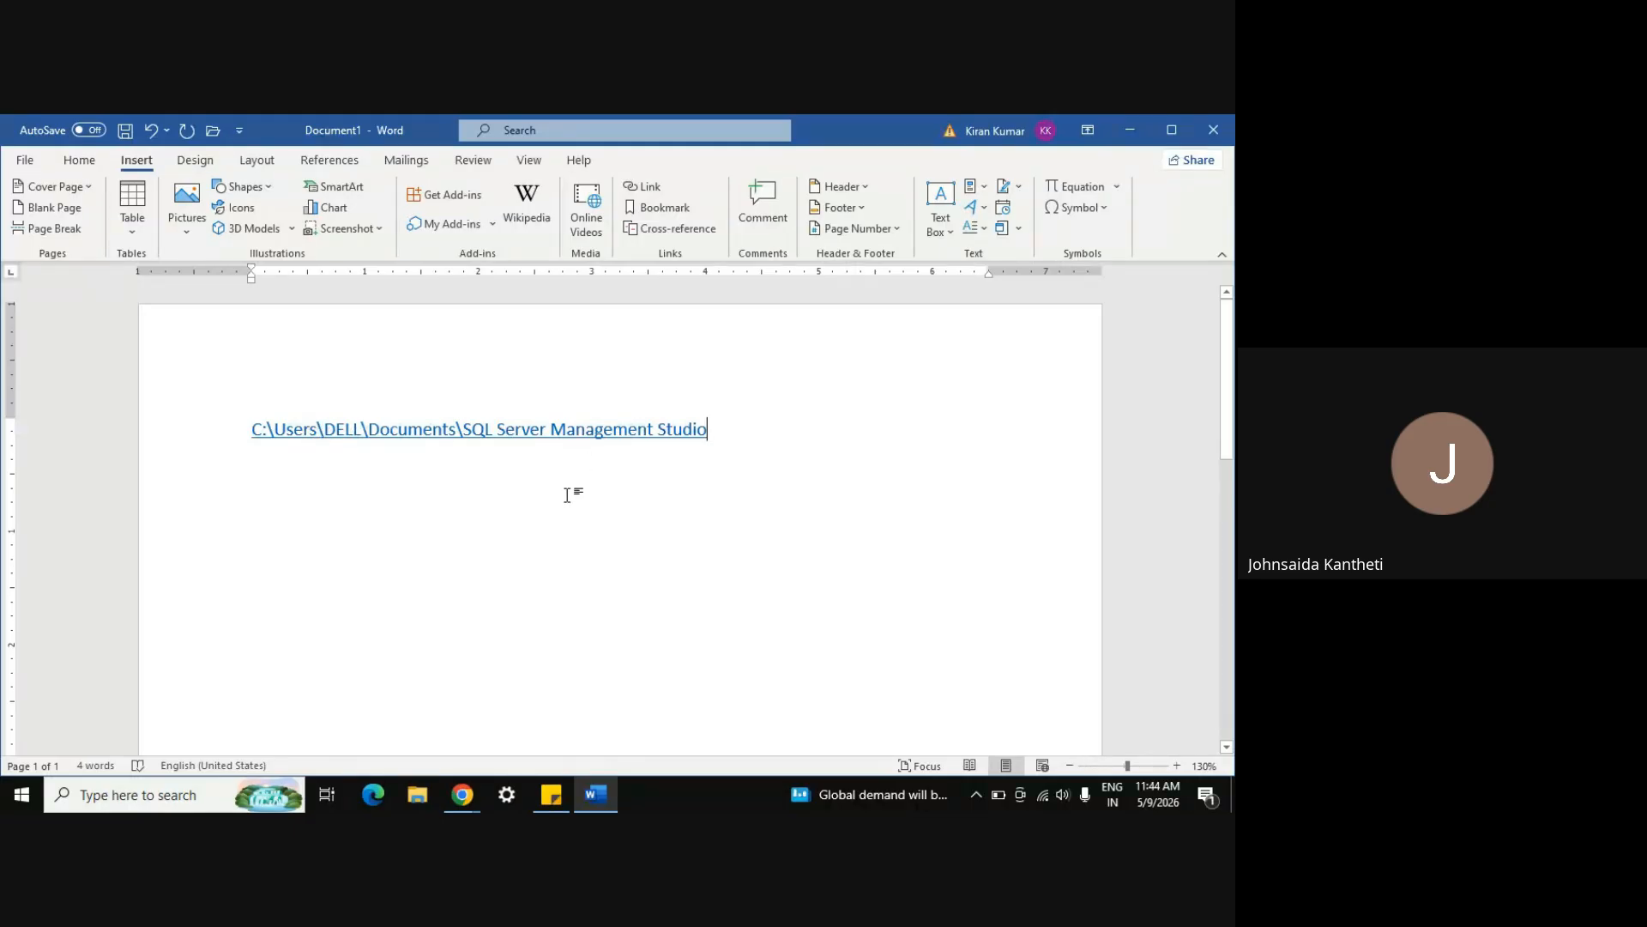
pyautogui.hotkey('ctrl', 'z')
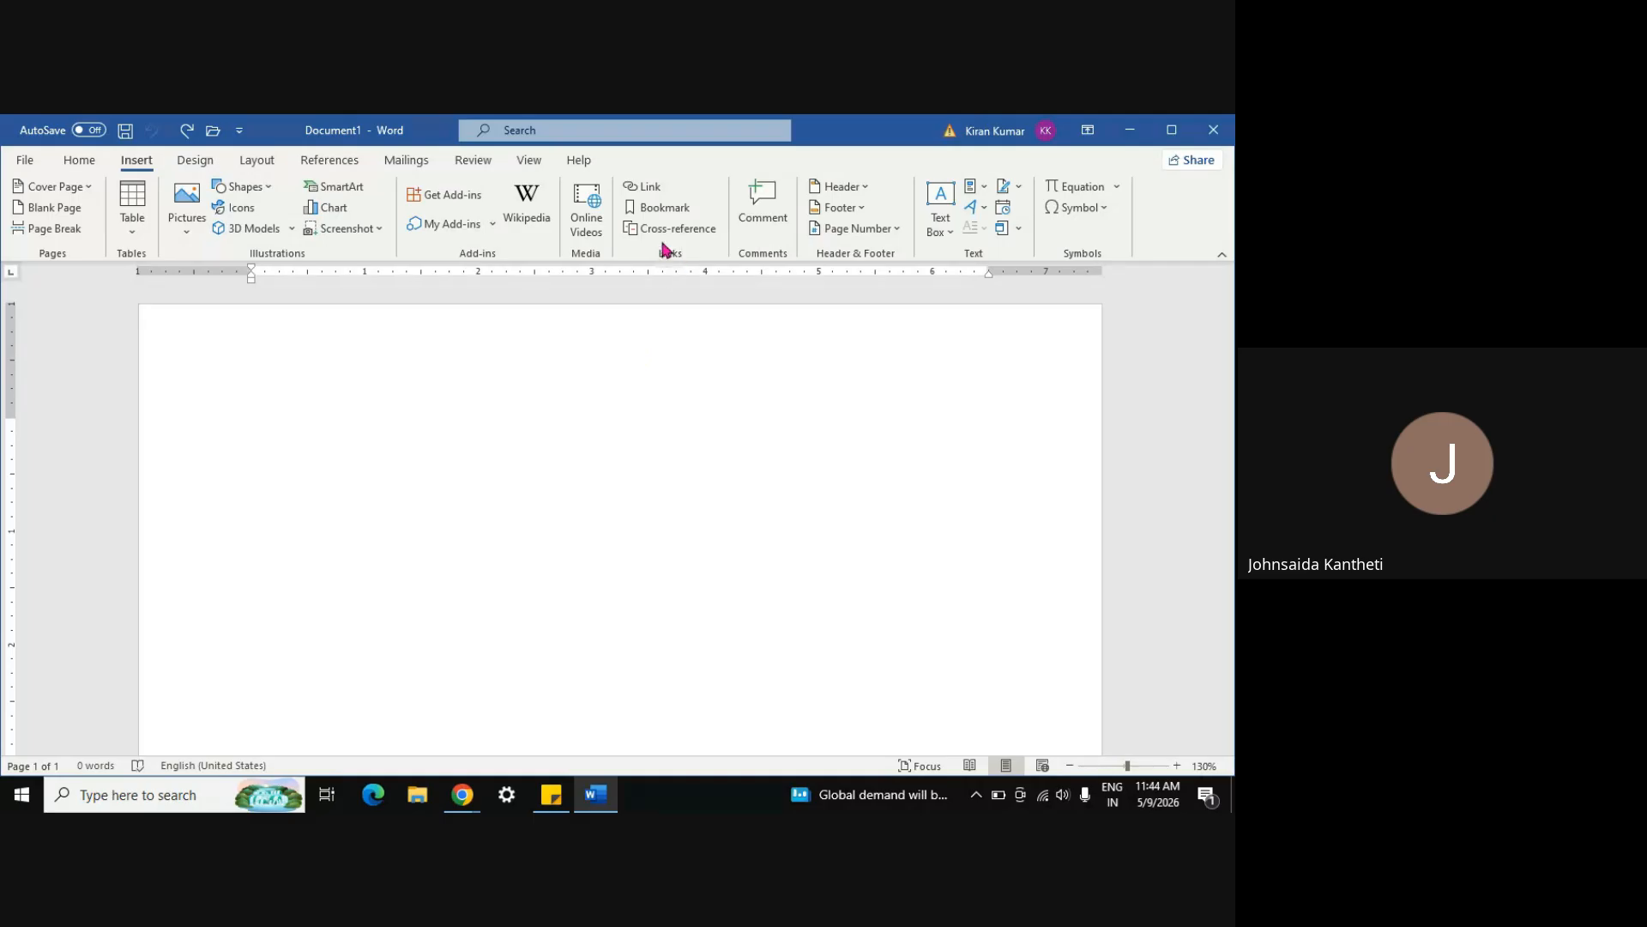
# Insert a hyperlink in the empty document that points to the day 2 paint folder on the Desktop
pyautogui.click(645, 187)
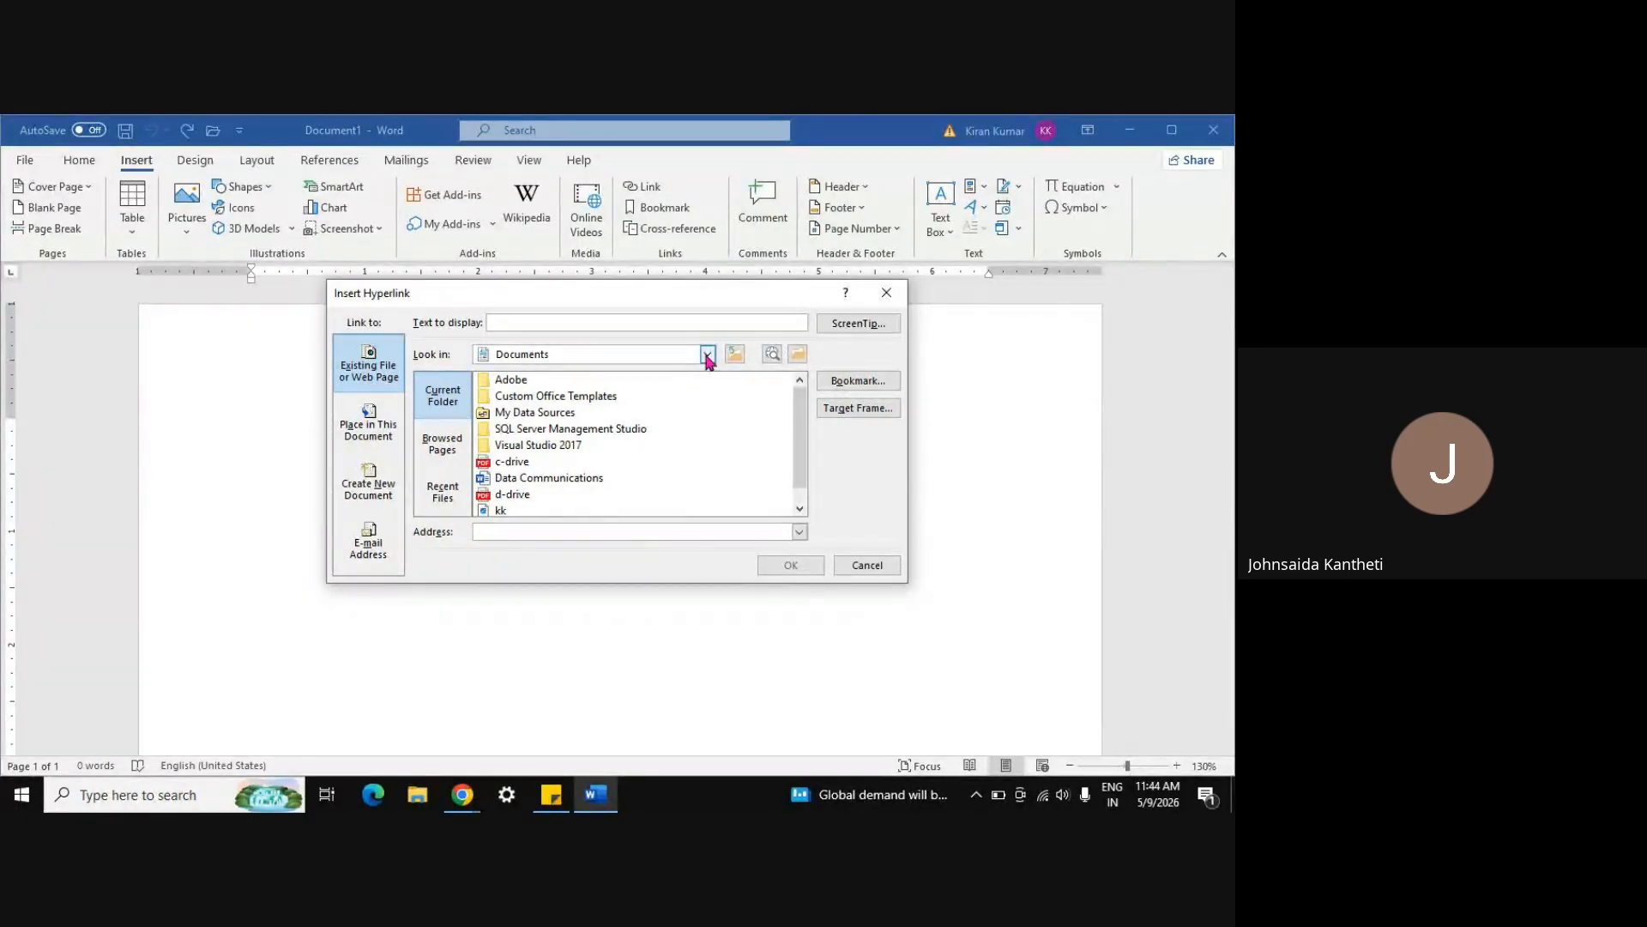
pyautogui.click(443, 492)
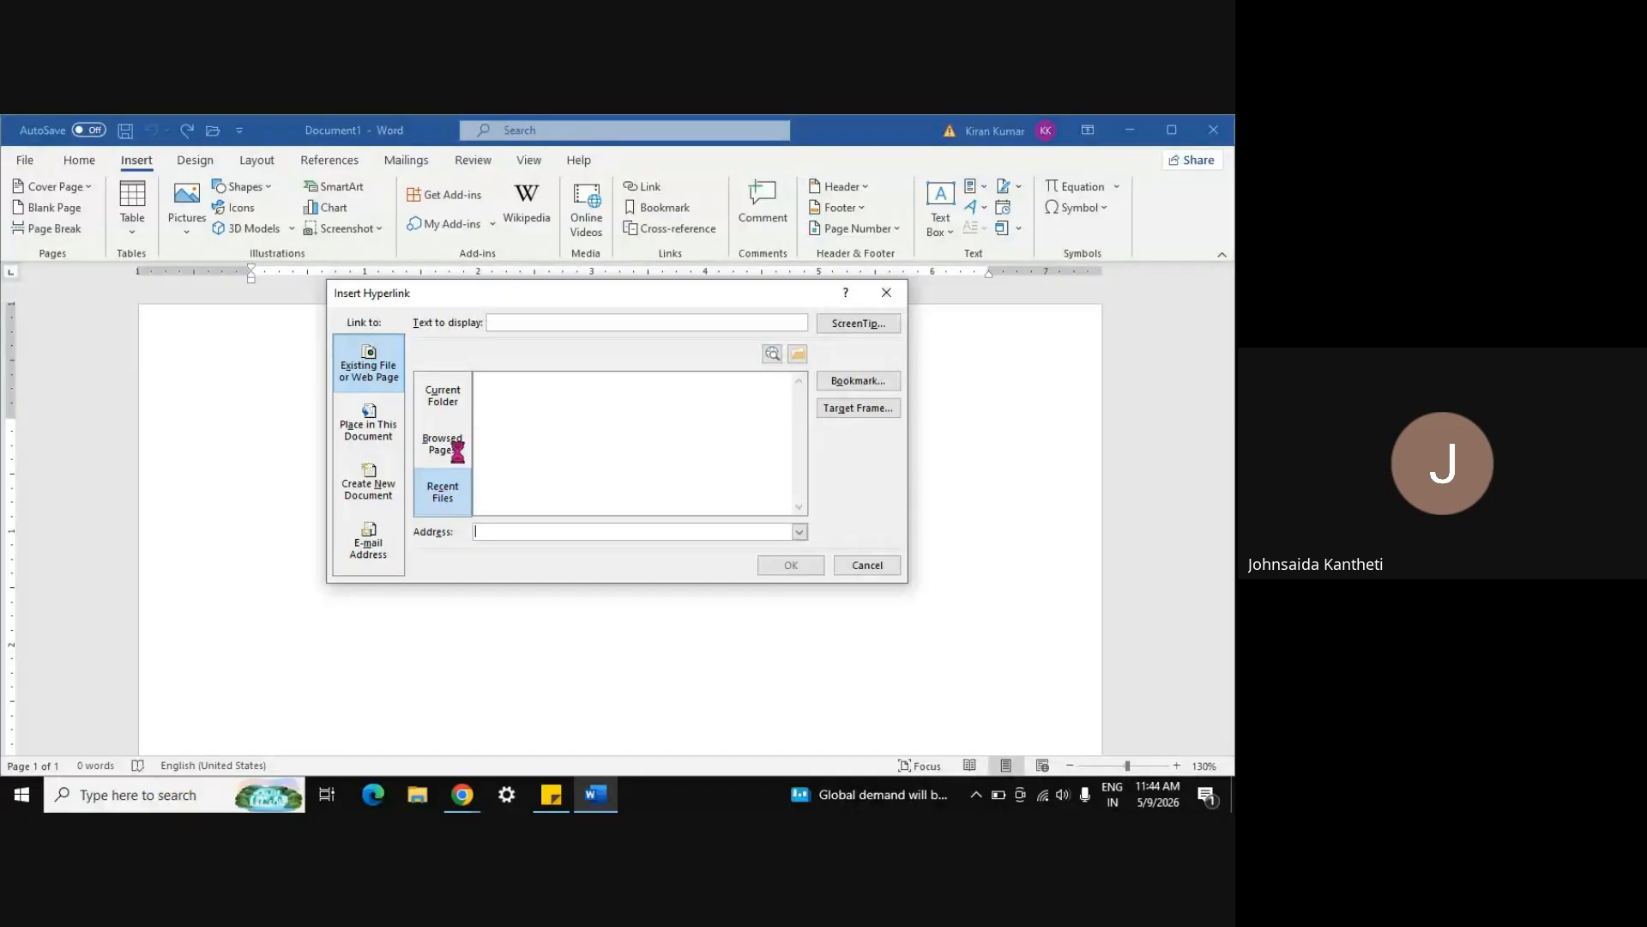
pyautogui.click(448, 398)
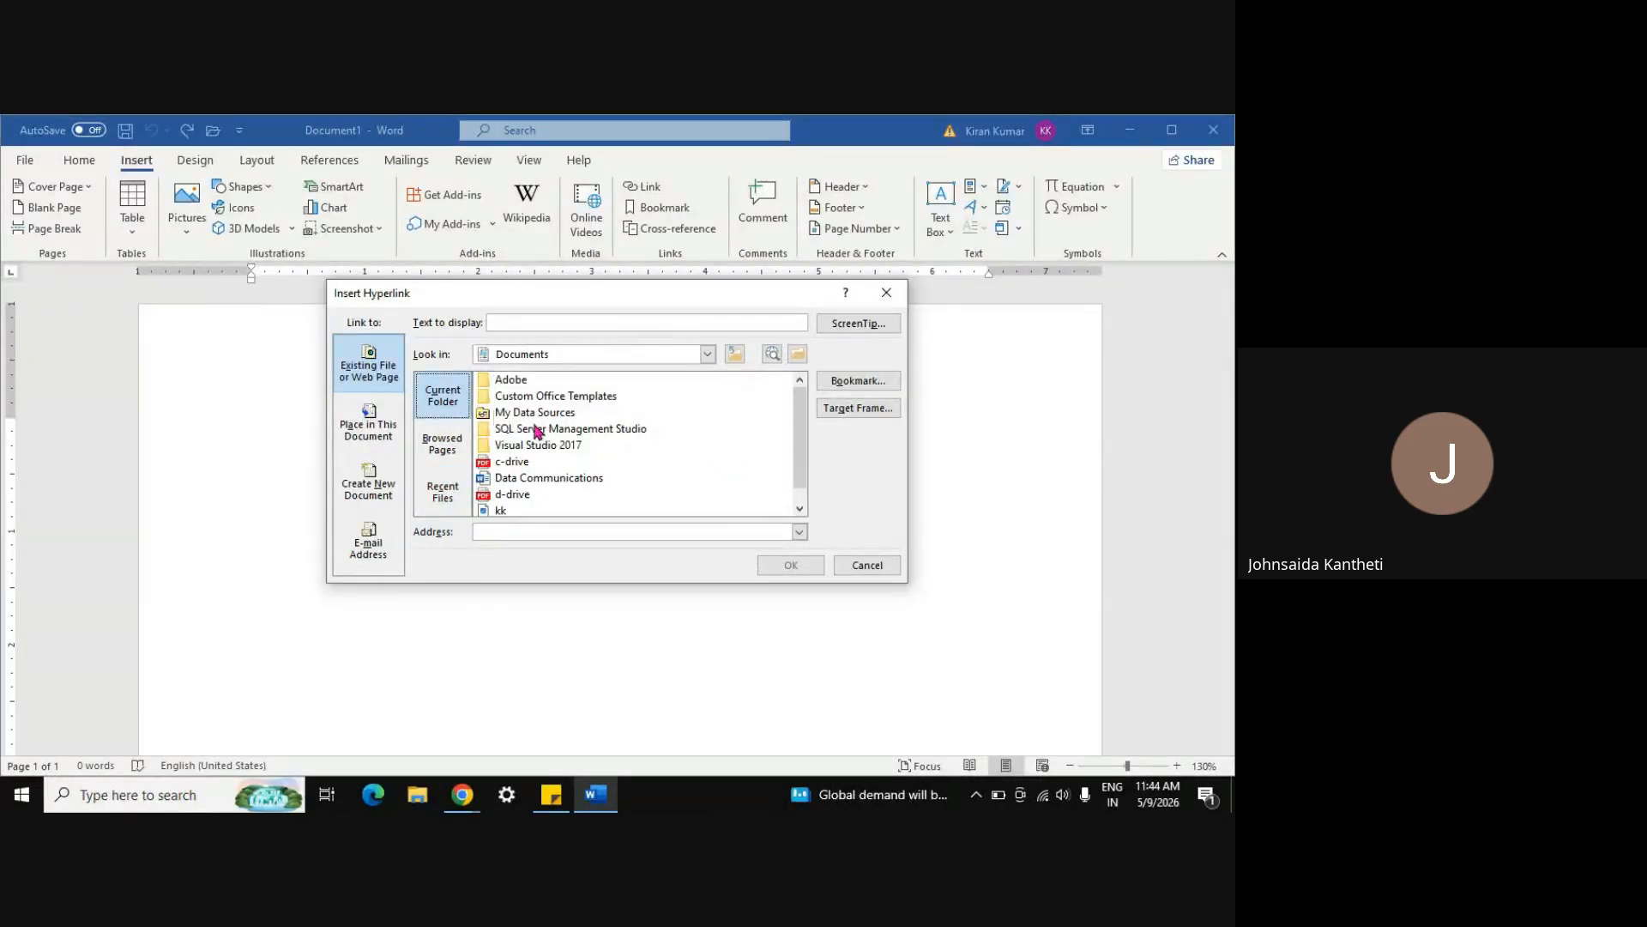
pyautogui.click(799, 510)
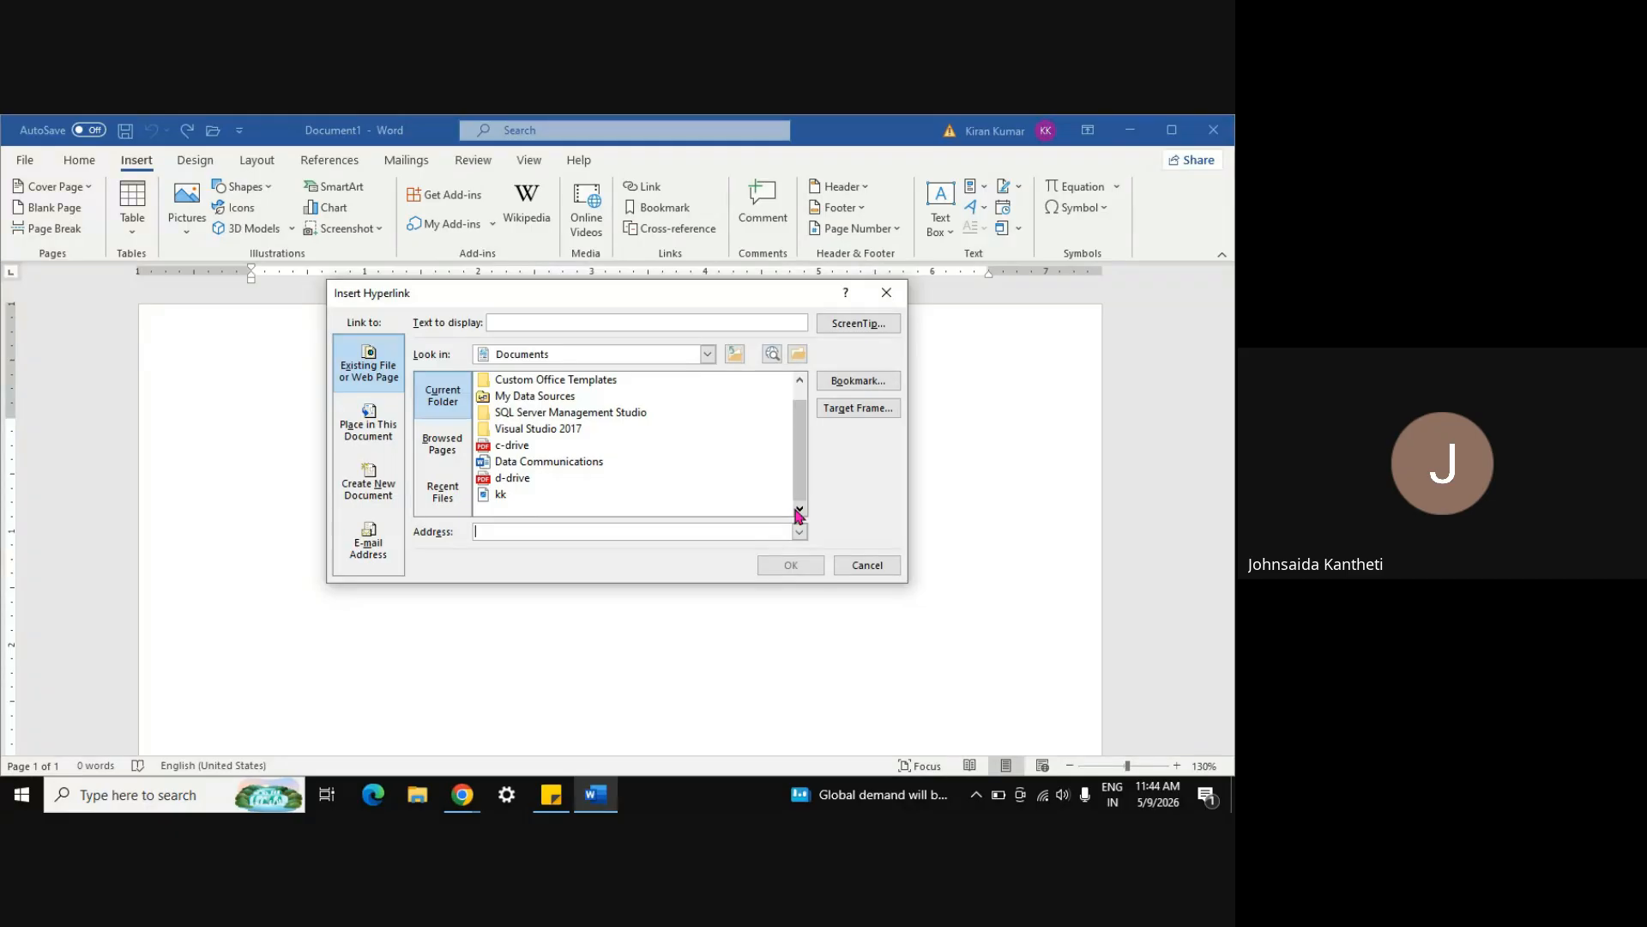
pyautogui.click(799, 380)
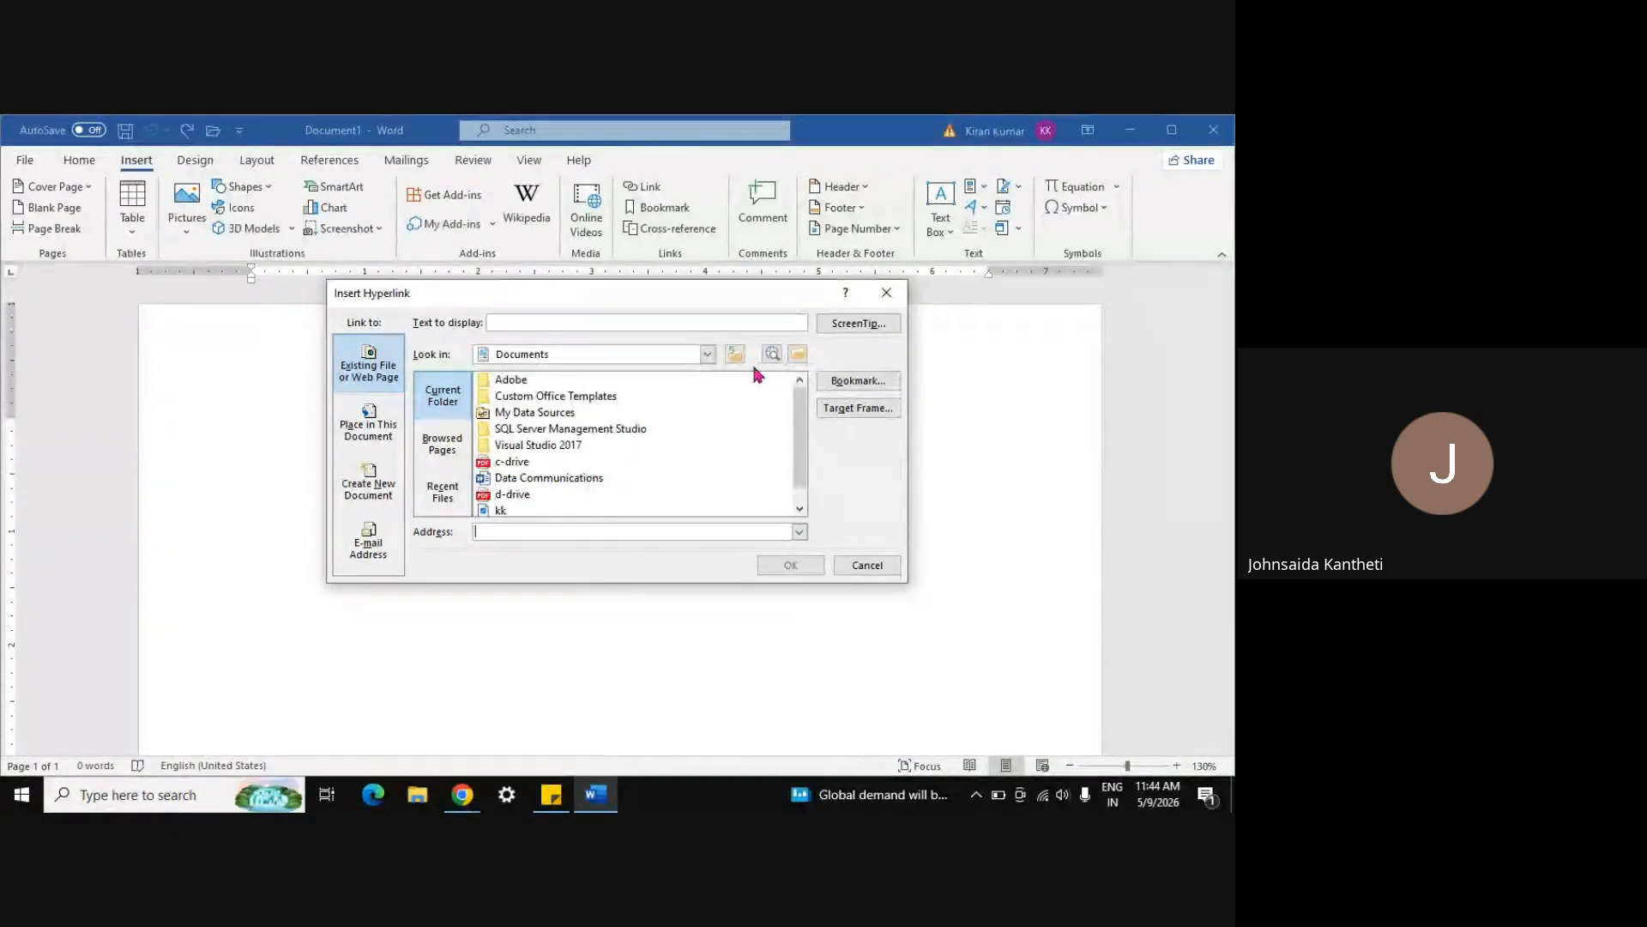
pyautogui.click(708, 355)
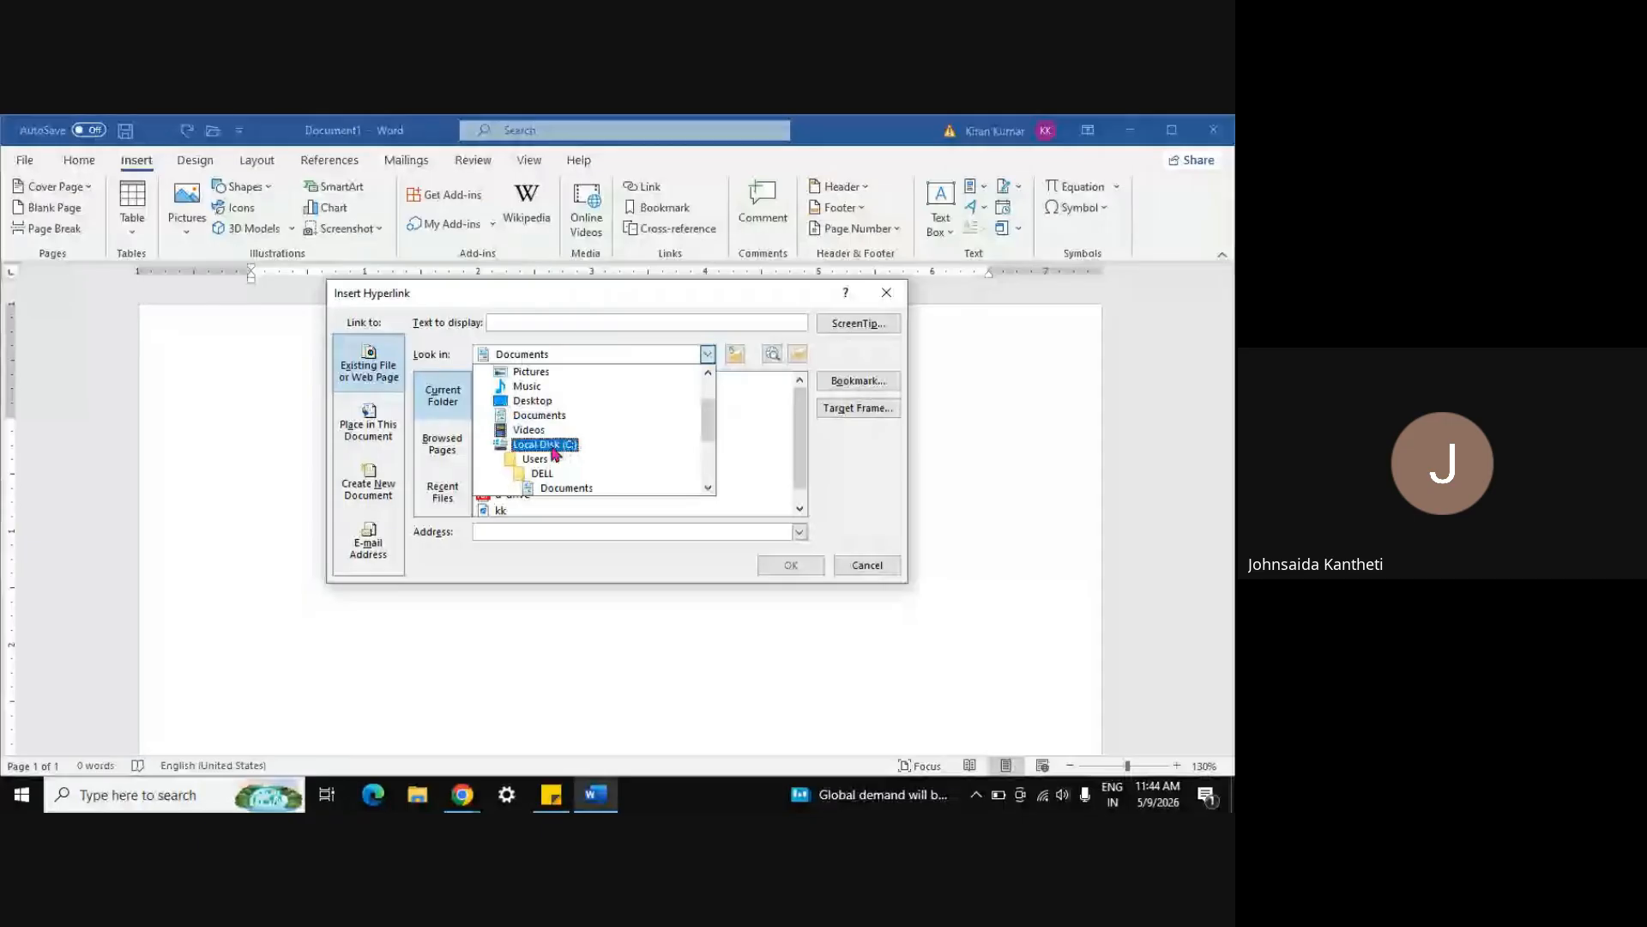
pyautogui.click(537, 401)
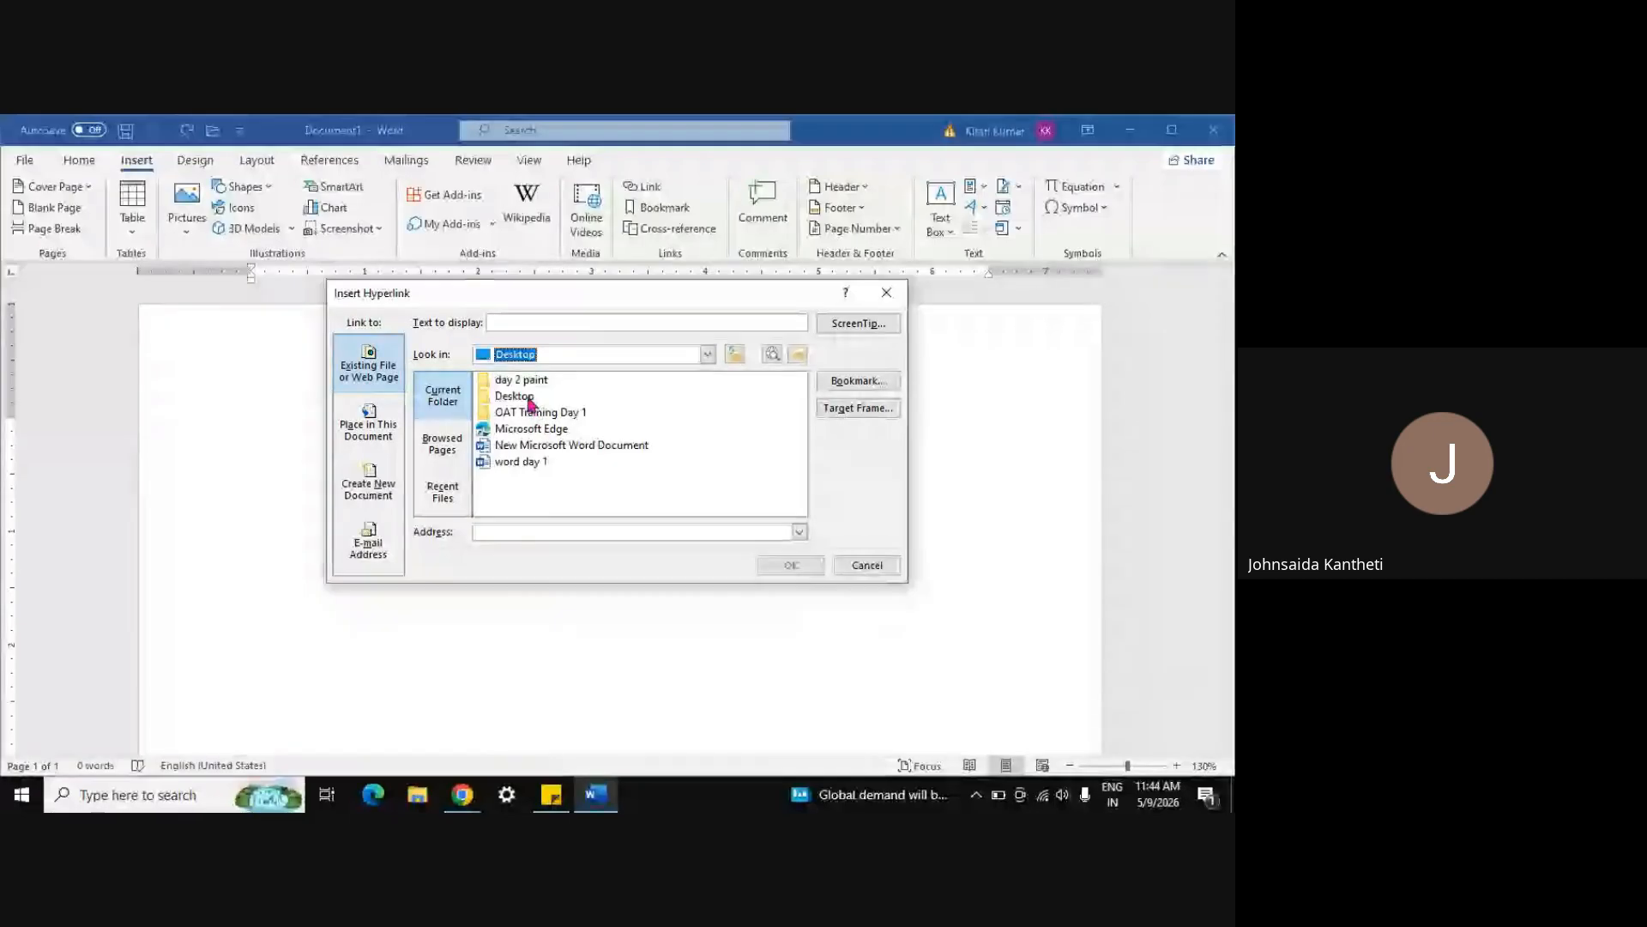
pyautogui.click(523, 383)
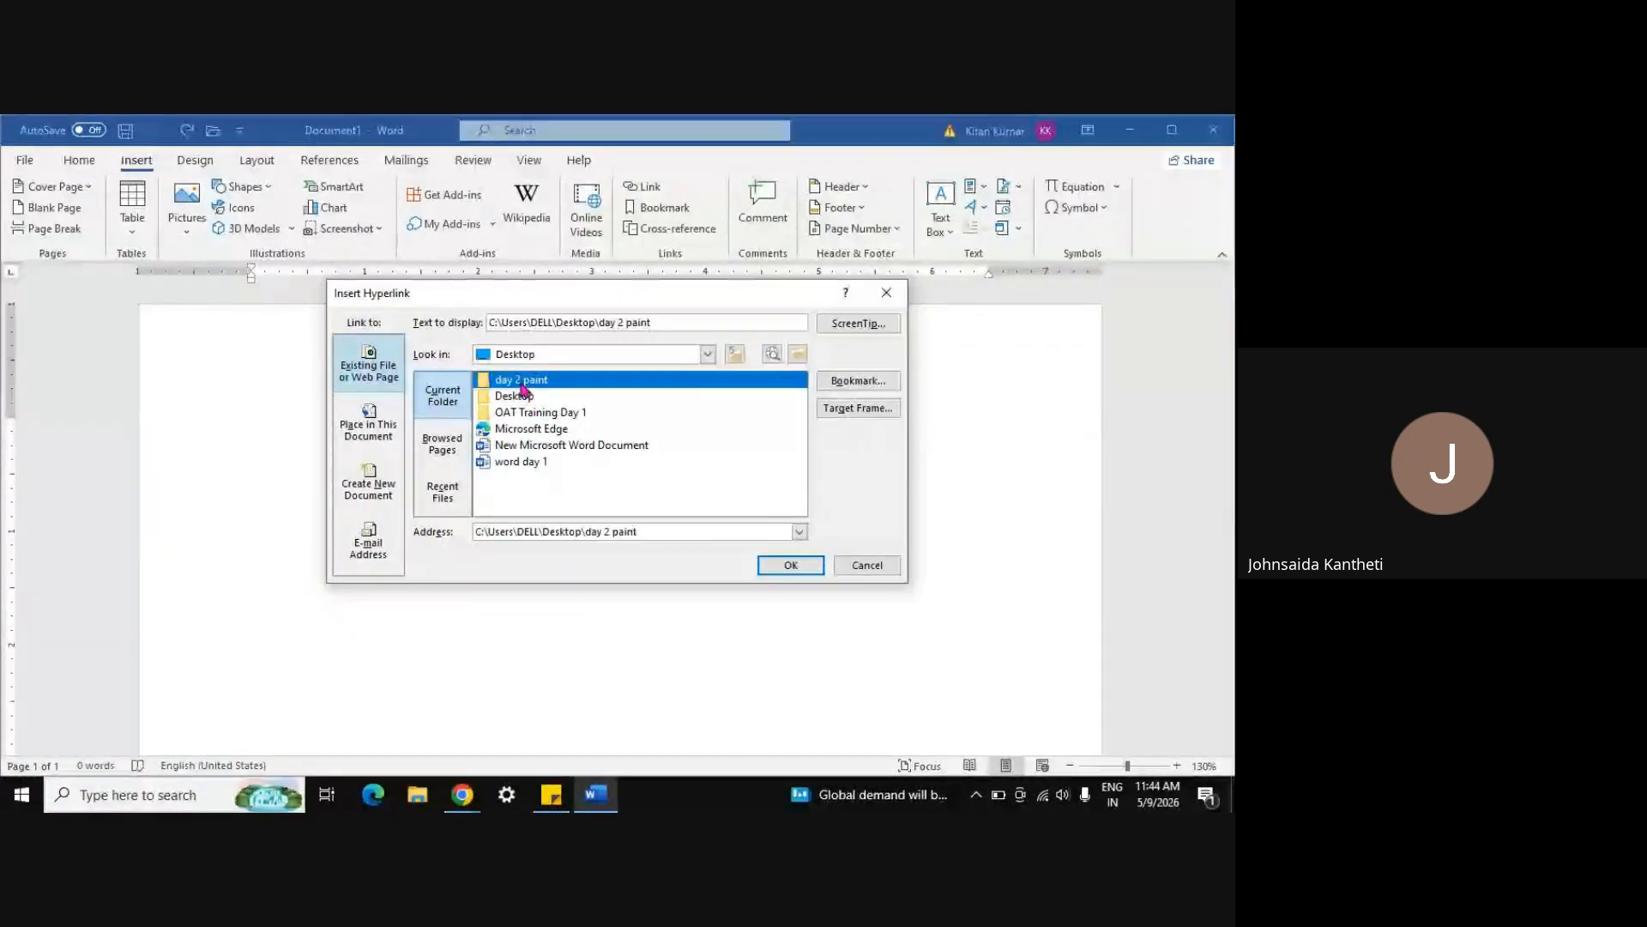
pyautogui.click(787, 566)
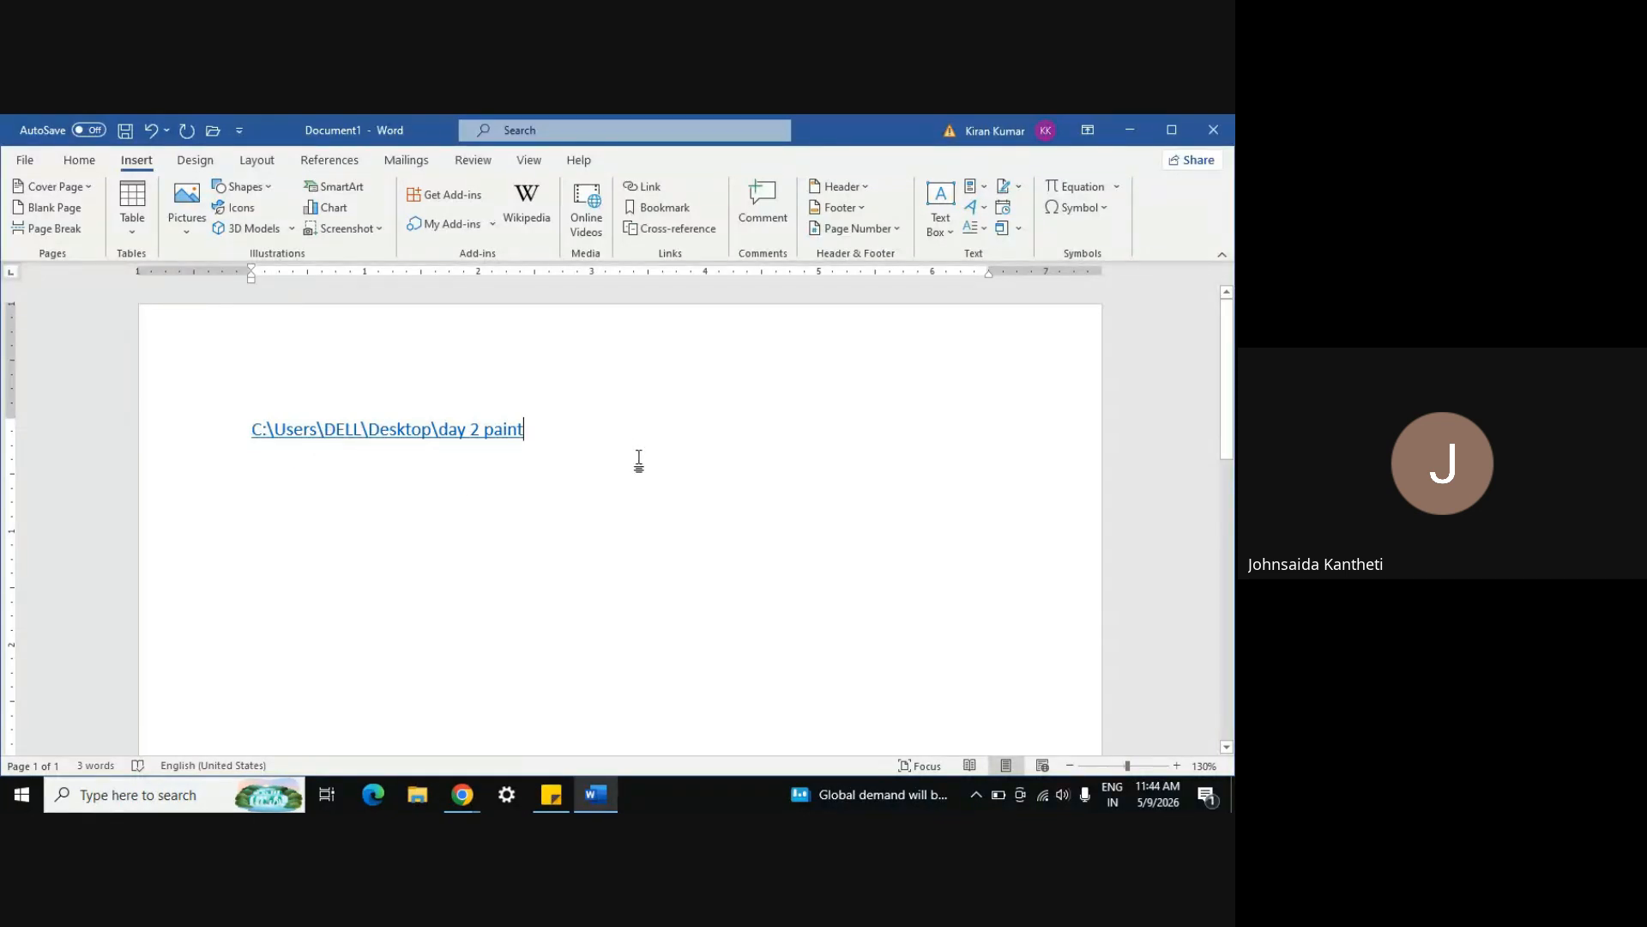
# Insert a hyperlink on a new line to the PHOTO image in the Desktop's day 2 paint folder
pyautogui.press('Return')
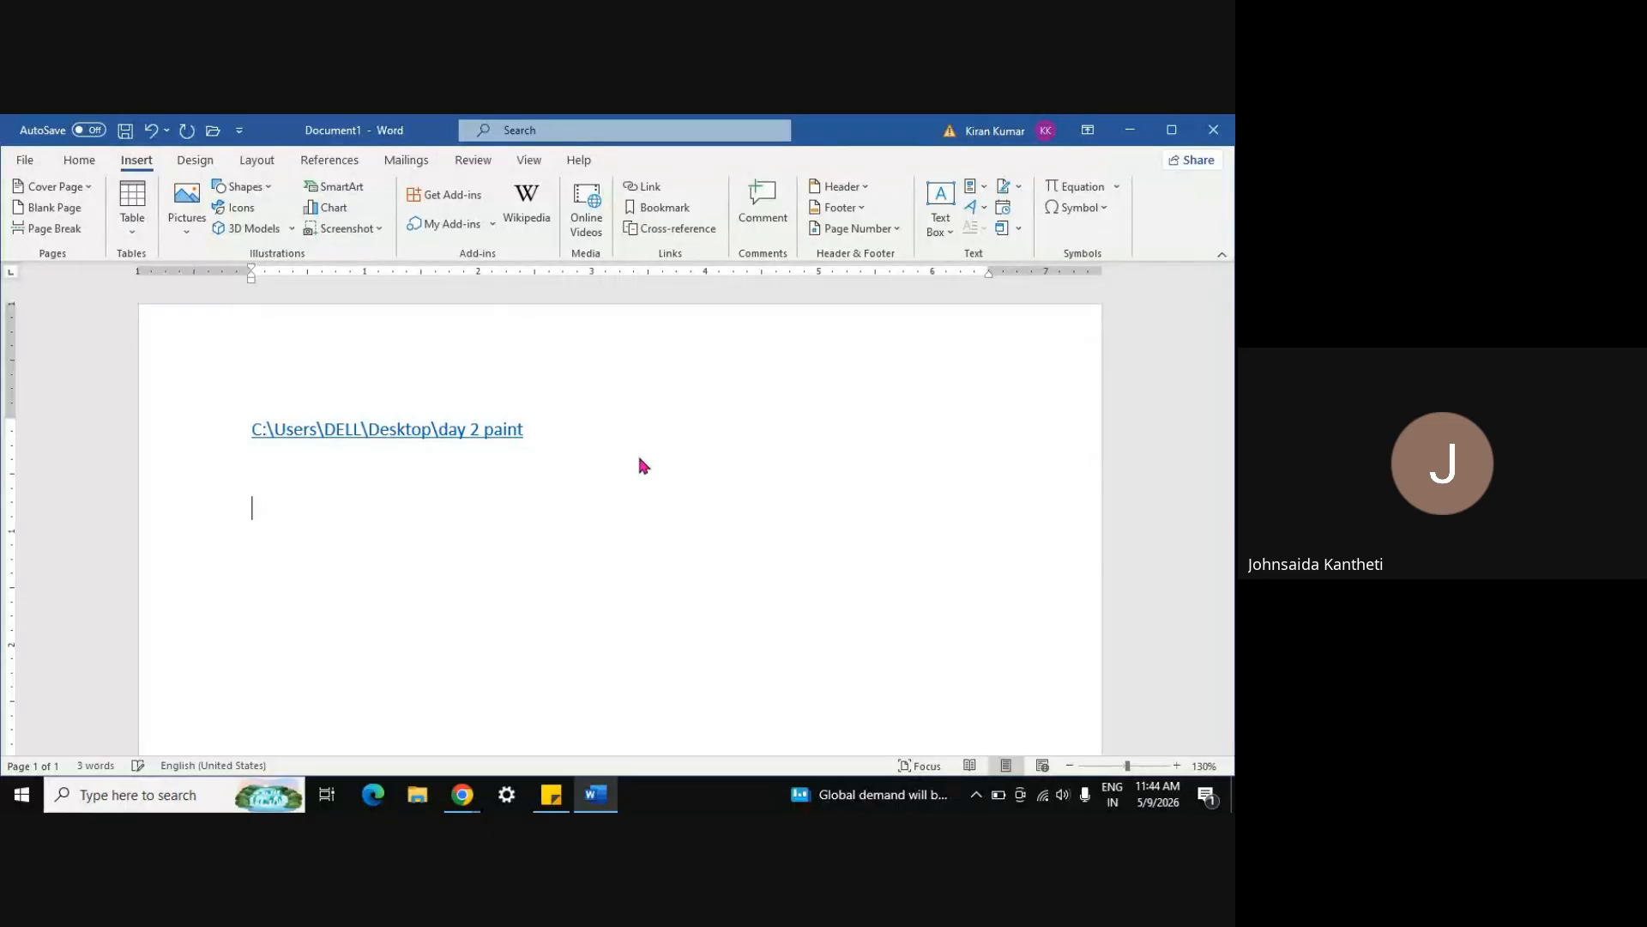
pyautogui.click(648, 190)
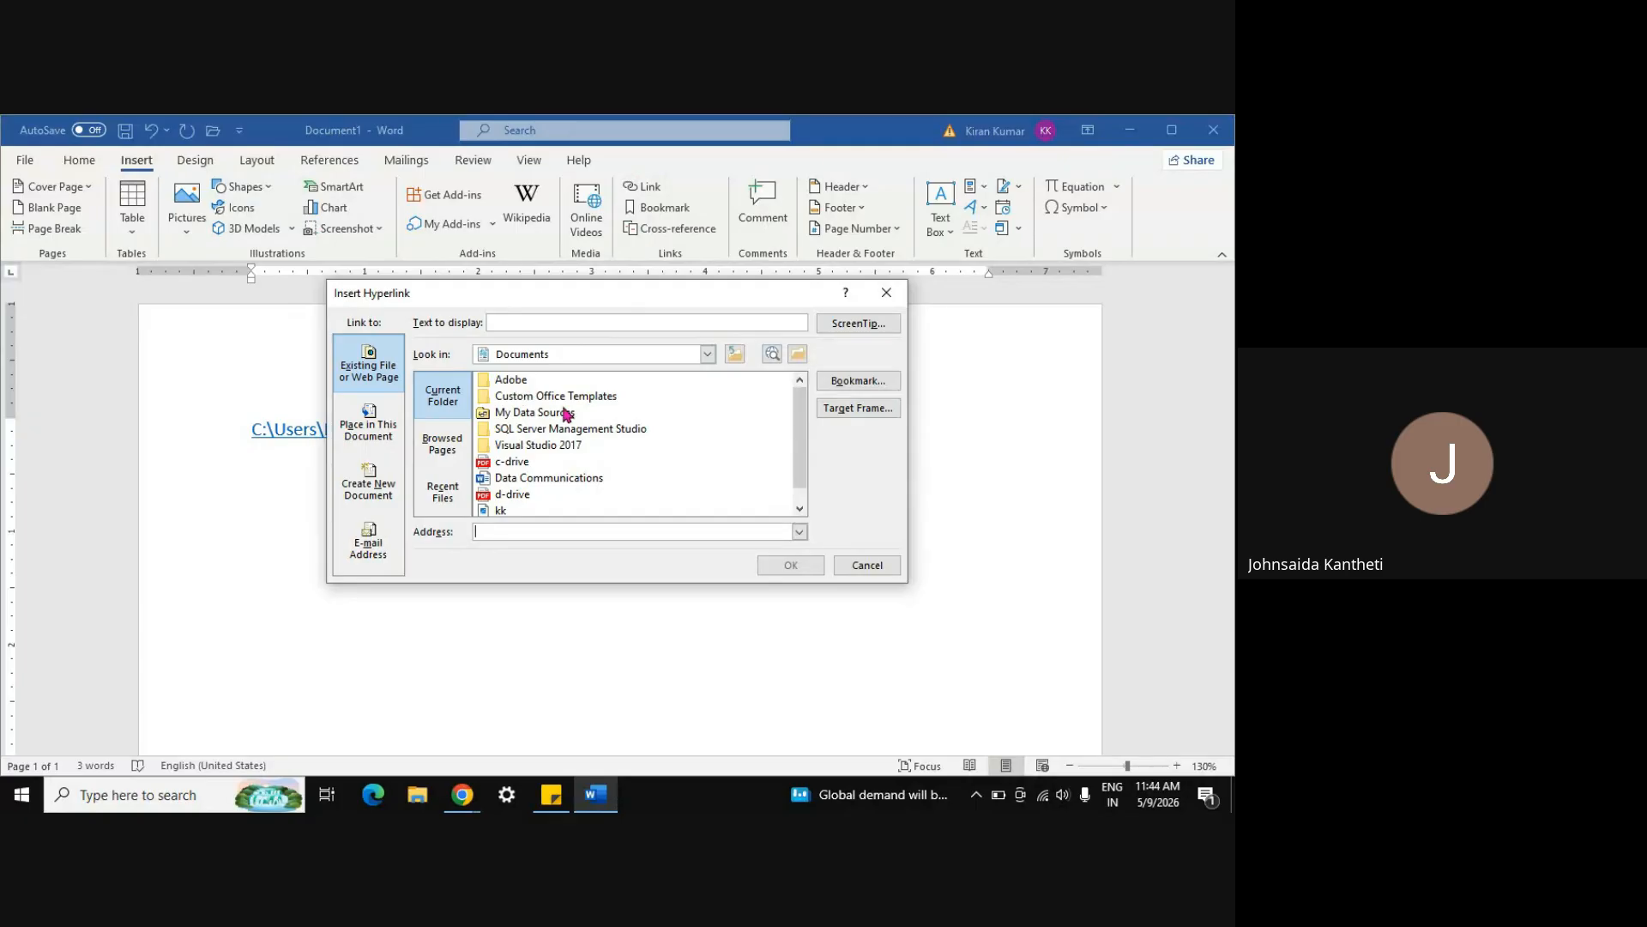
pyautogui.click(708, 355)
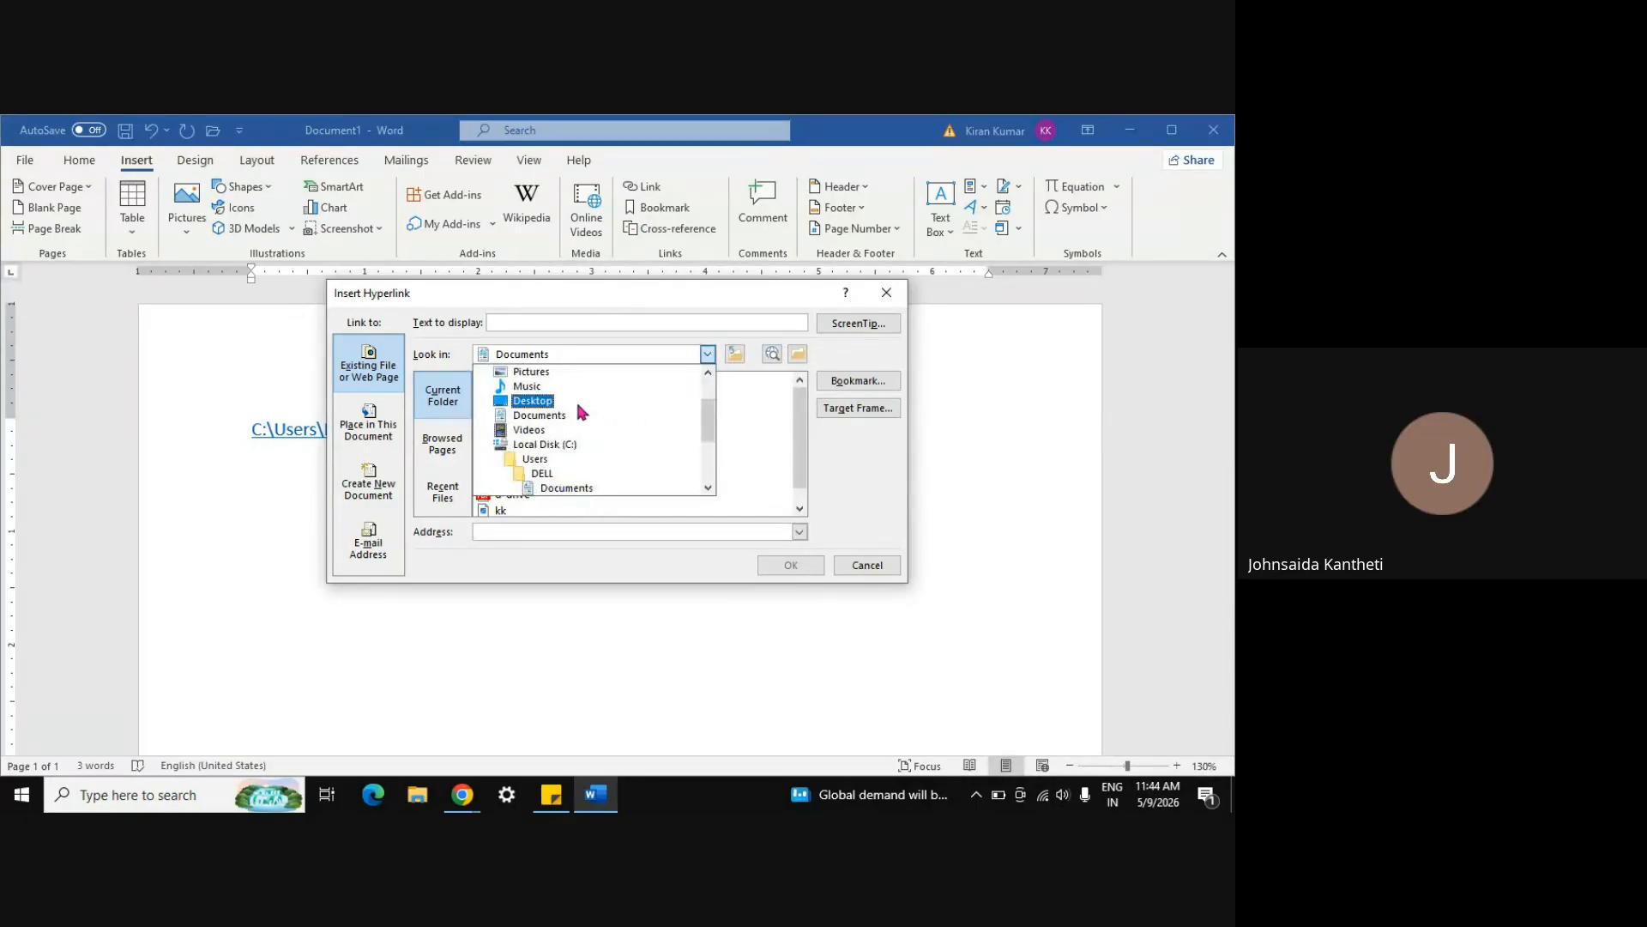
pyautogui.click(549, 403)
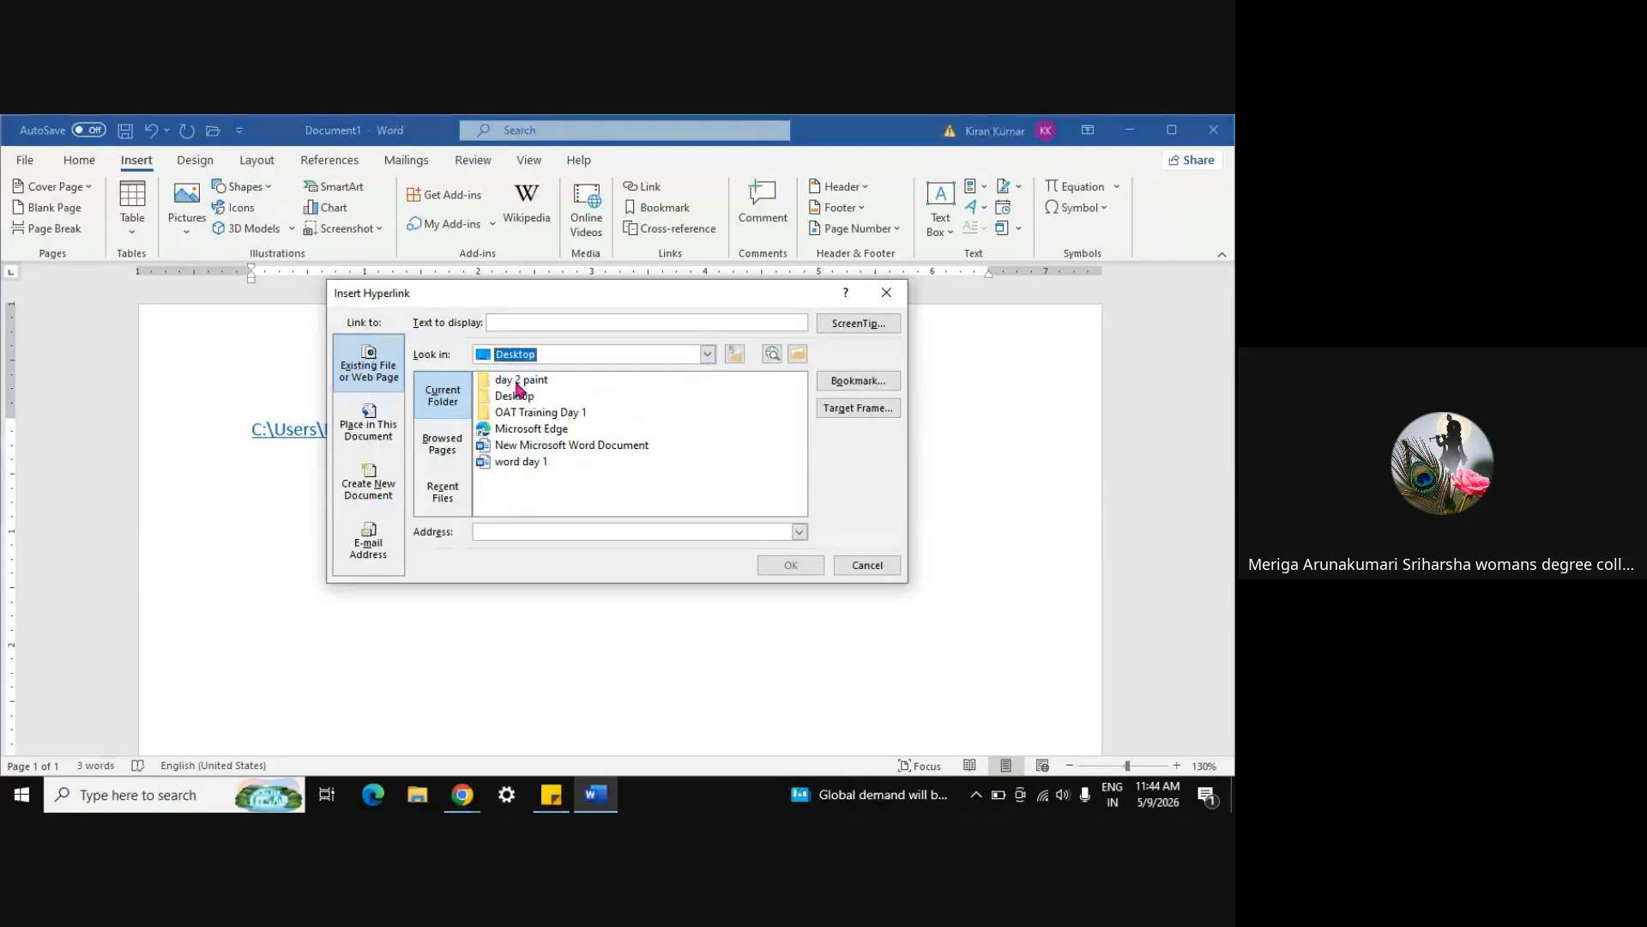
pyautogui.doubleClick(518, 382)
pyautogui.click(525, 413)
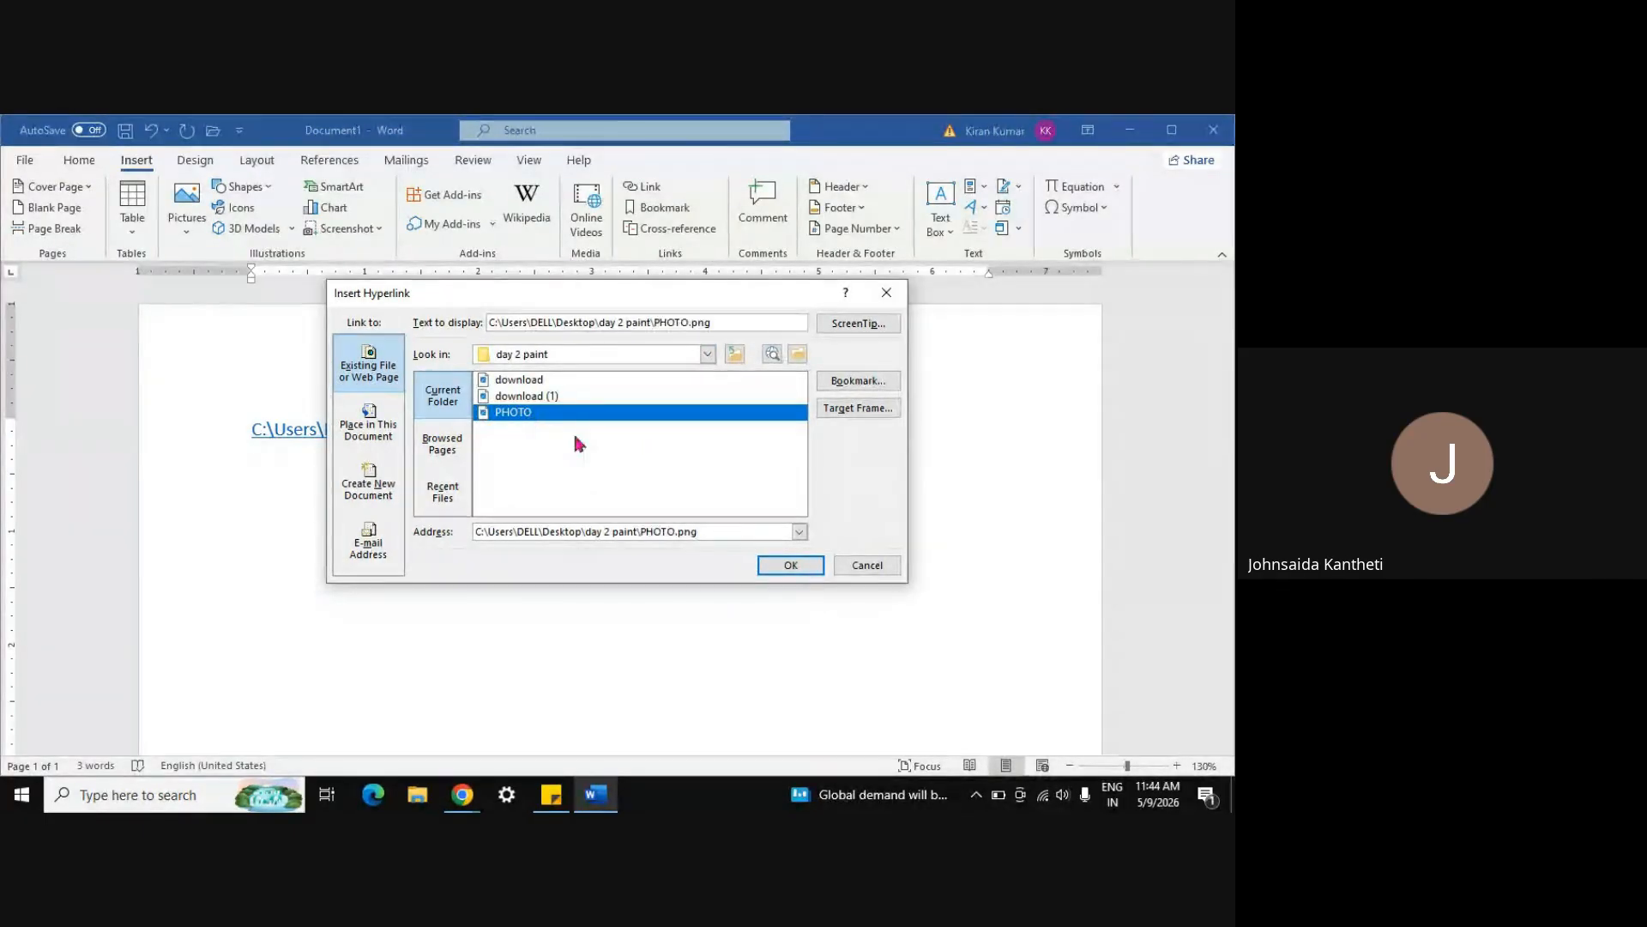
pyautogui.click(790, 565)
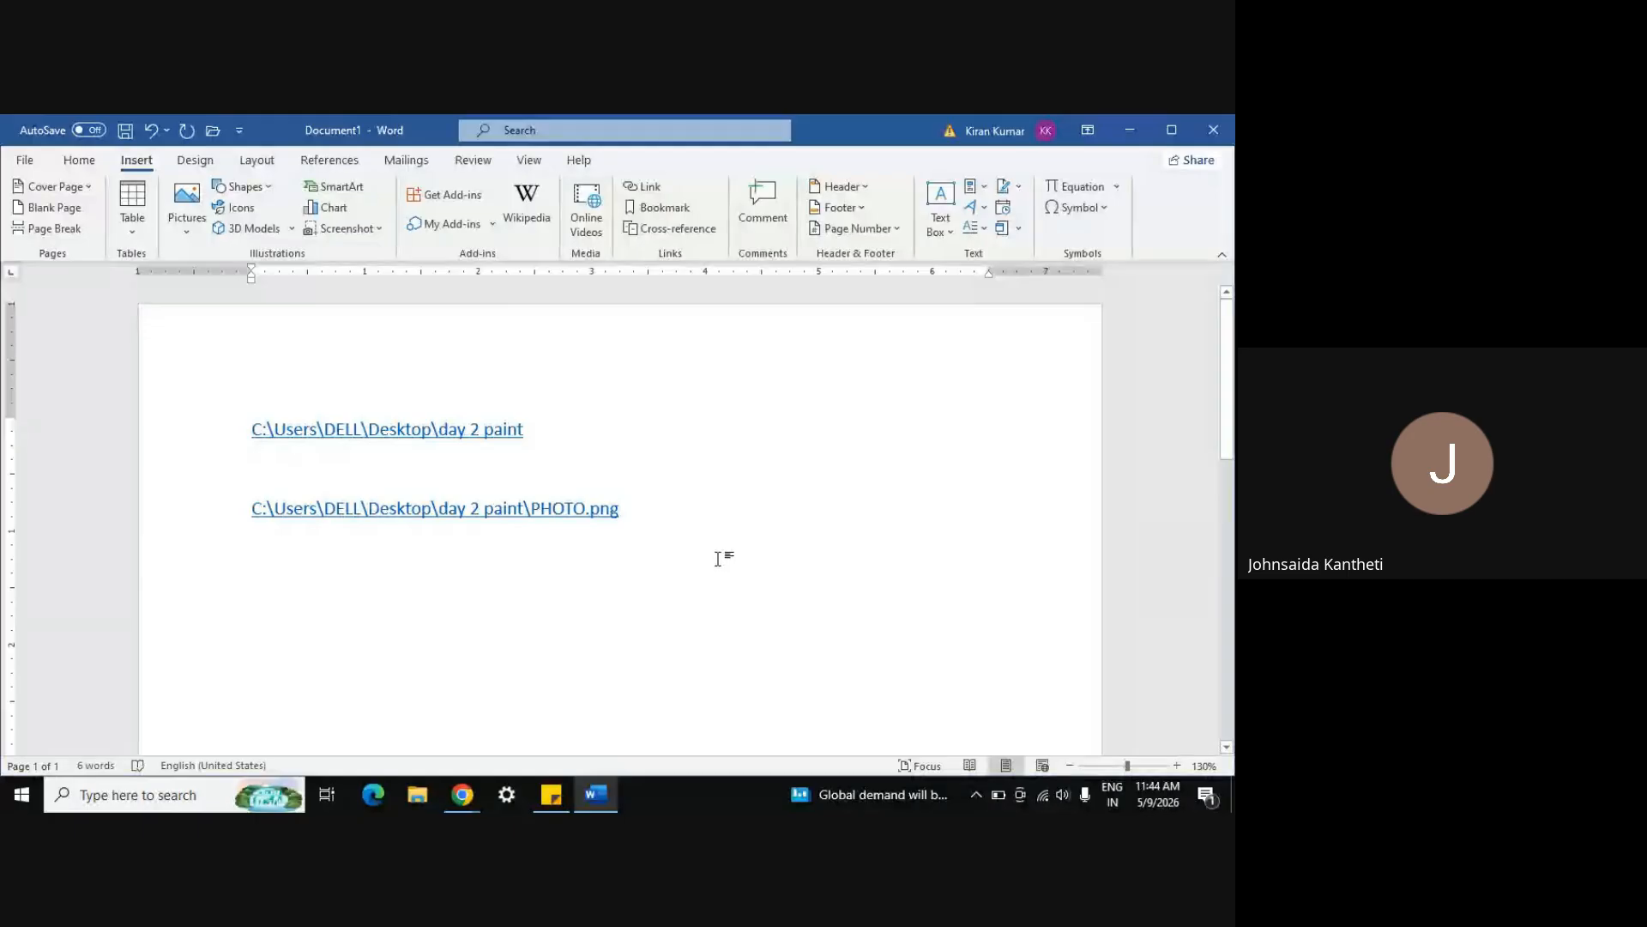
# Insert a third hyperlink on a new line to the download (1) image in the Desktop's day 2 paint folder
pyautogui.press('Return')
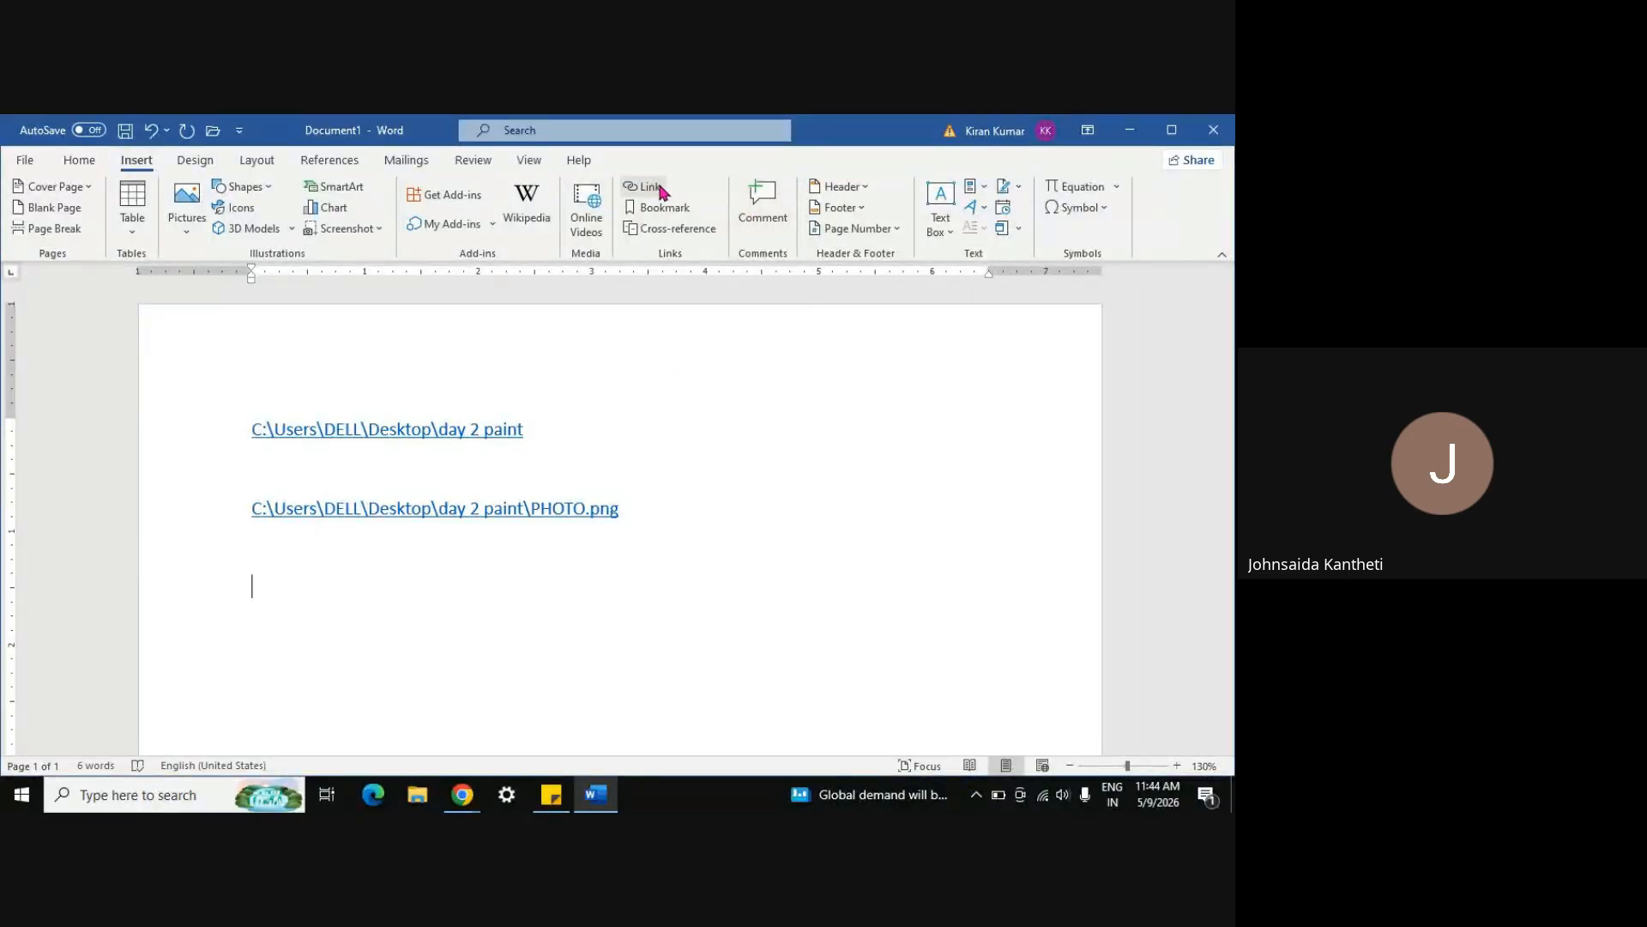
pyautogui.click(661, 191)
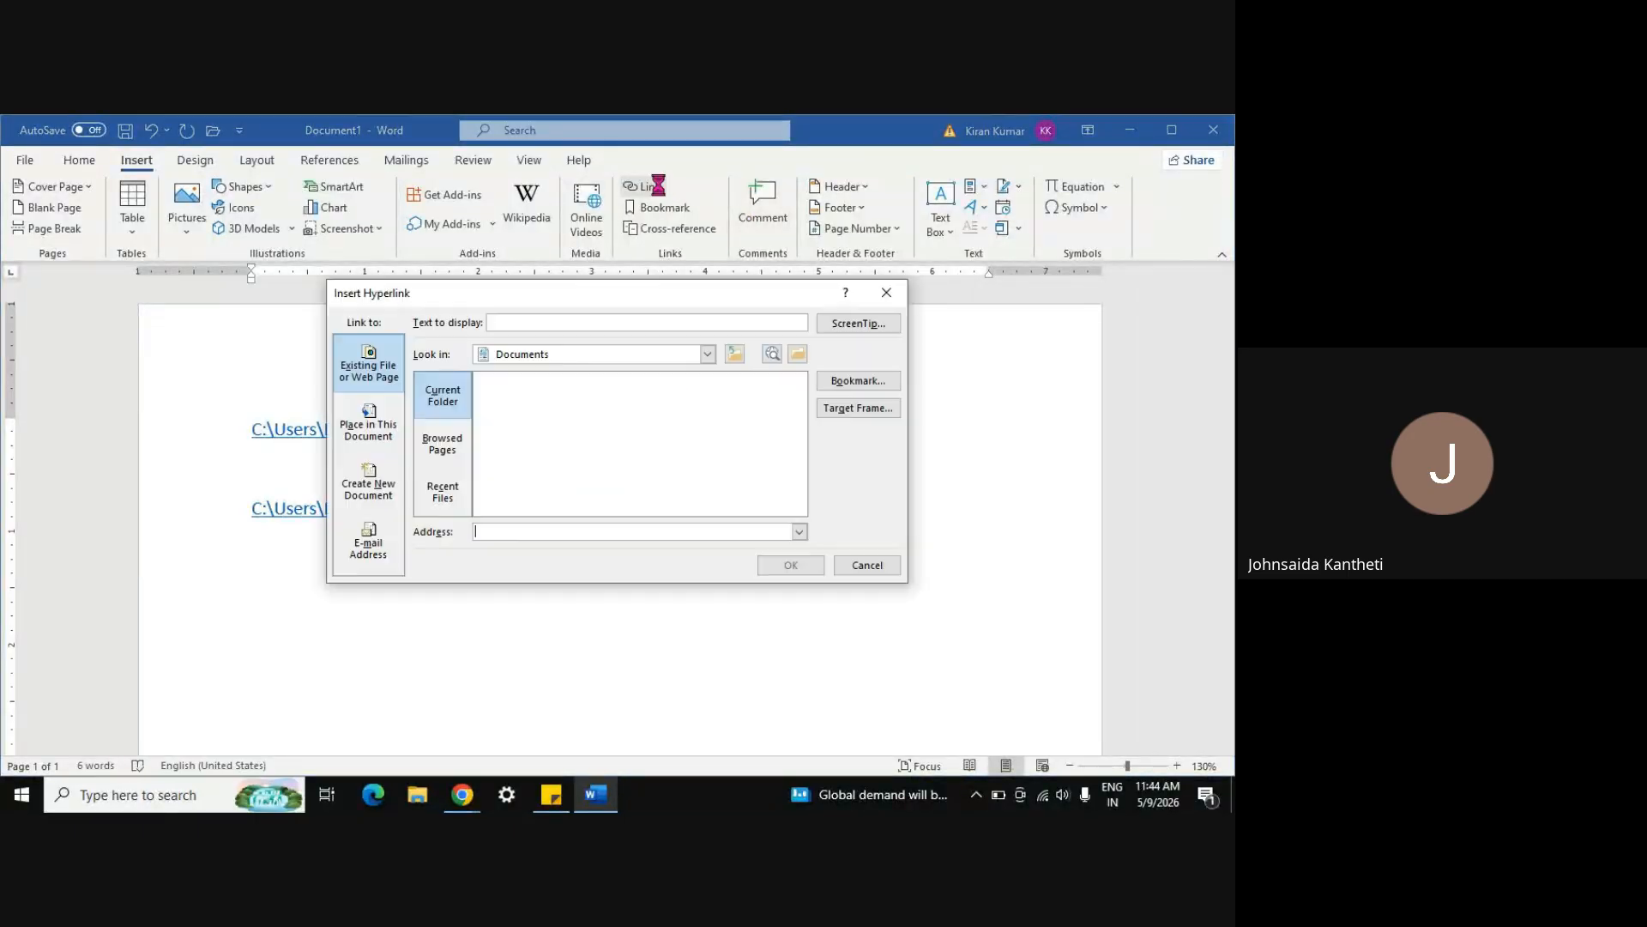
pyautogui.click(708, 355)
pyautogui.click(579, 410)
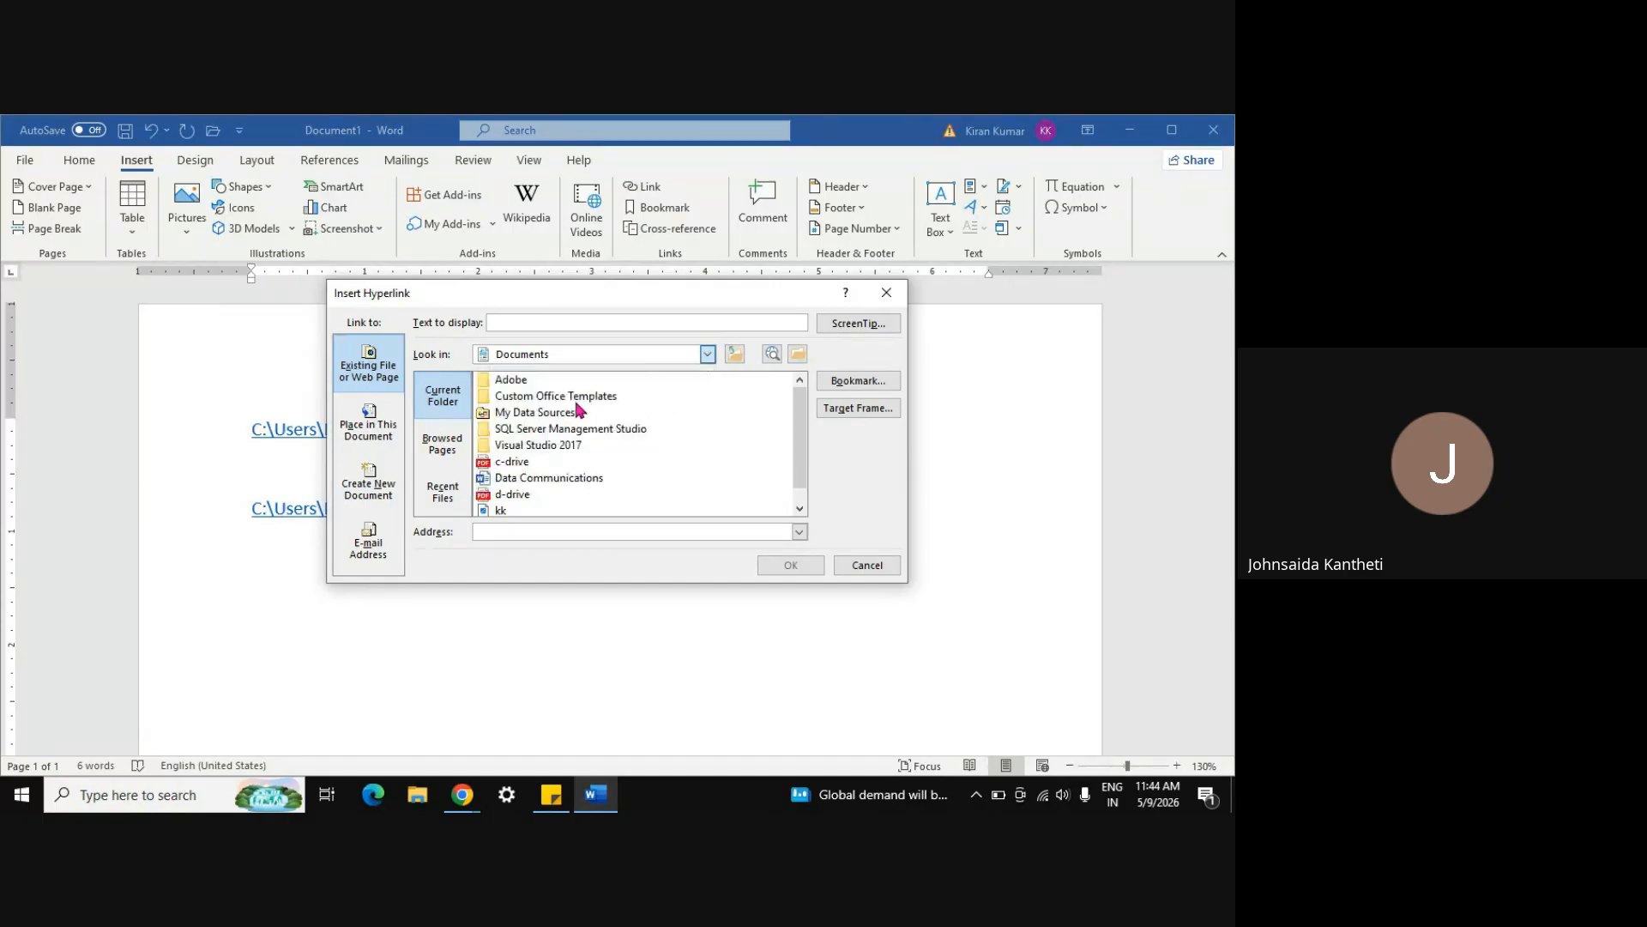
pyautogui.doubleClick(536, 381)
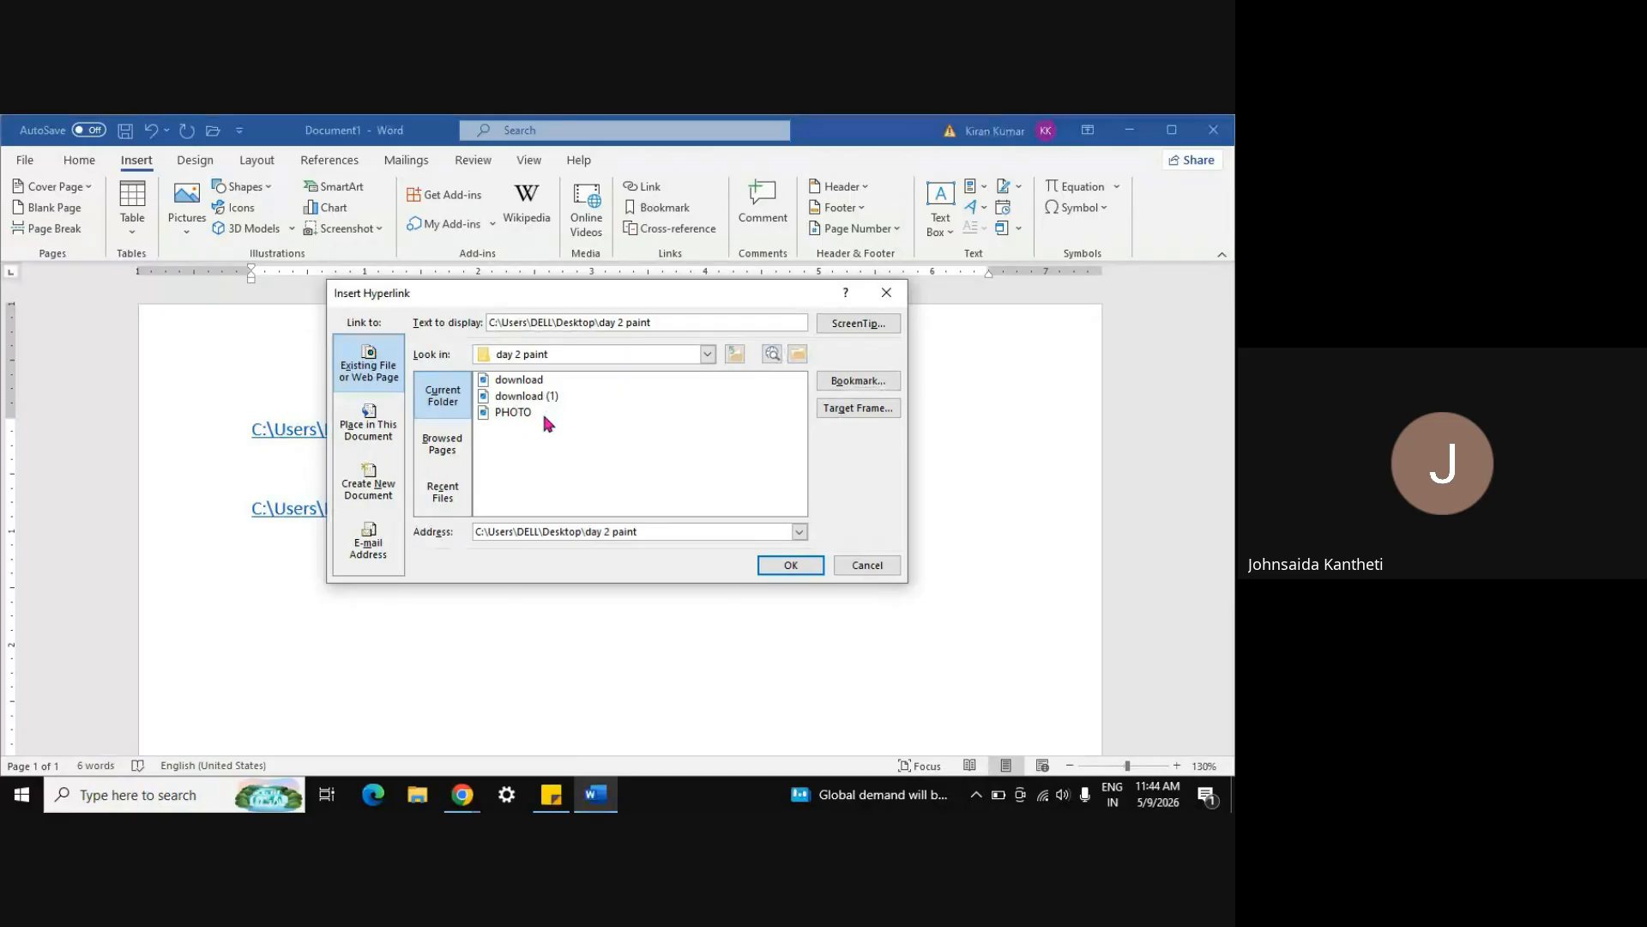
pyautogui.click(571, 397)
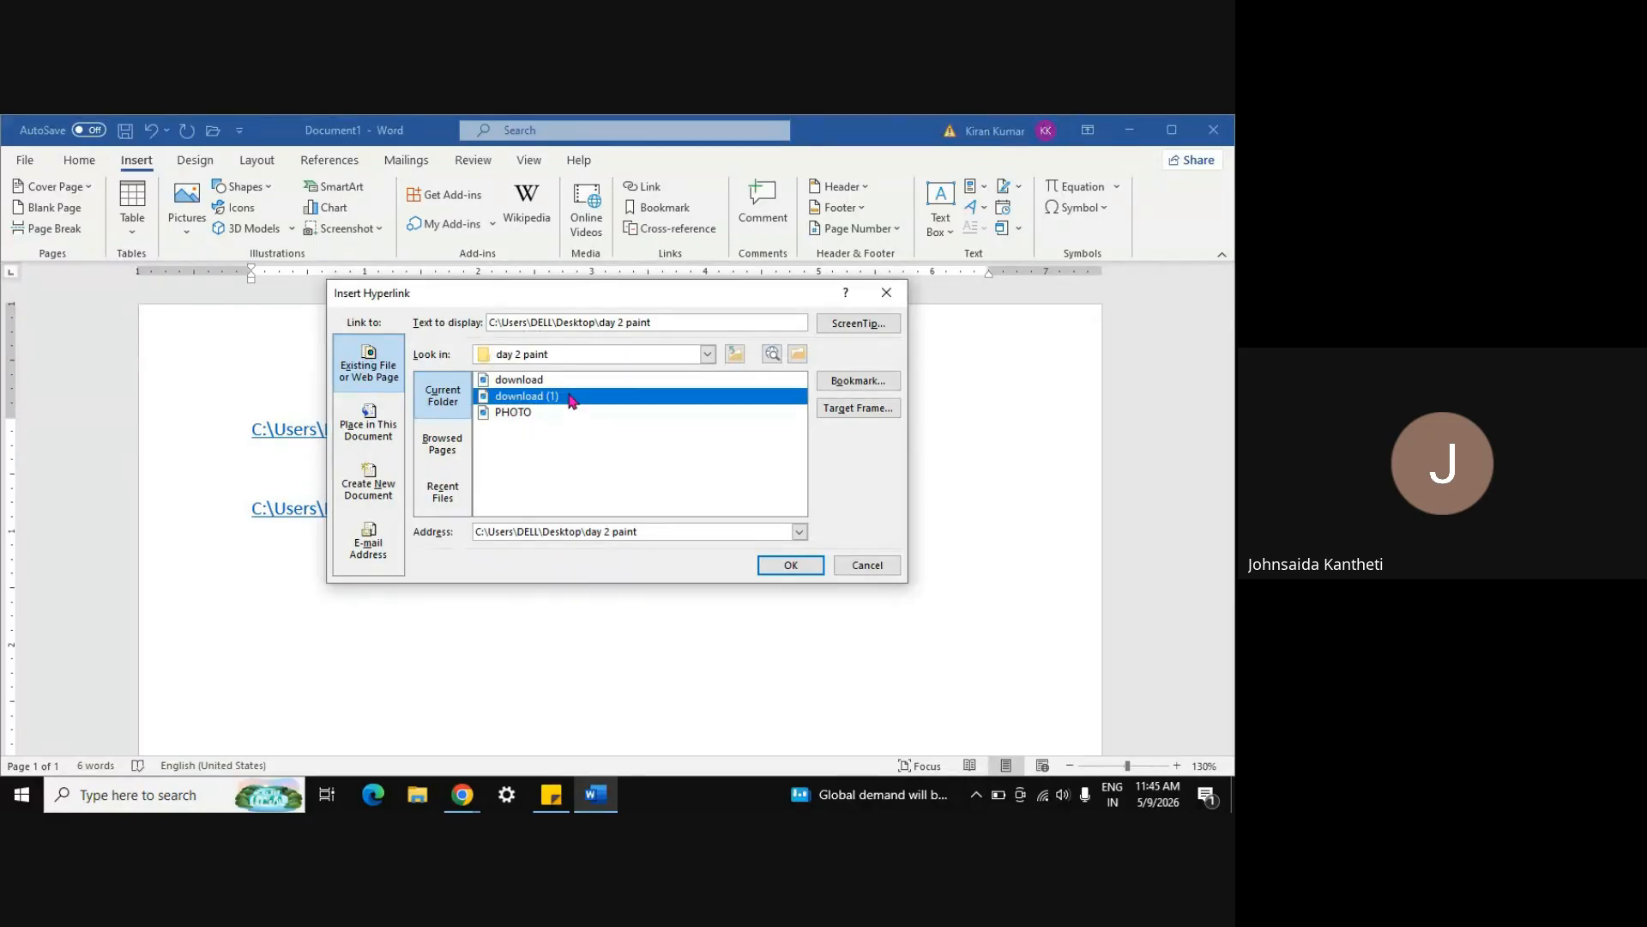
pyautogui.click(791, 566)
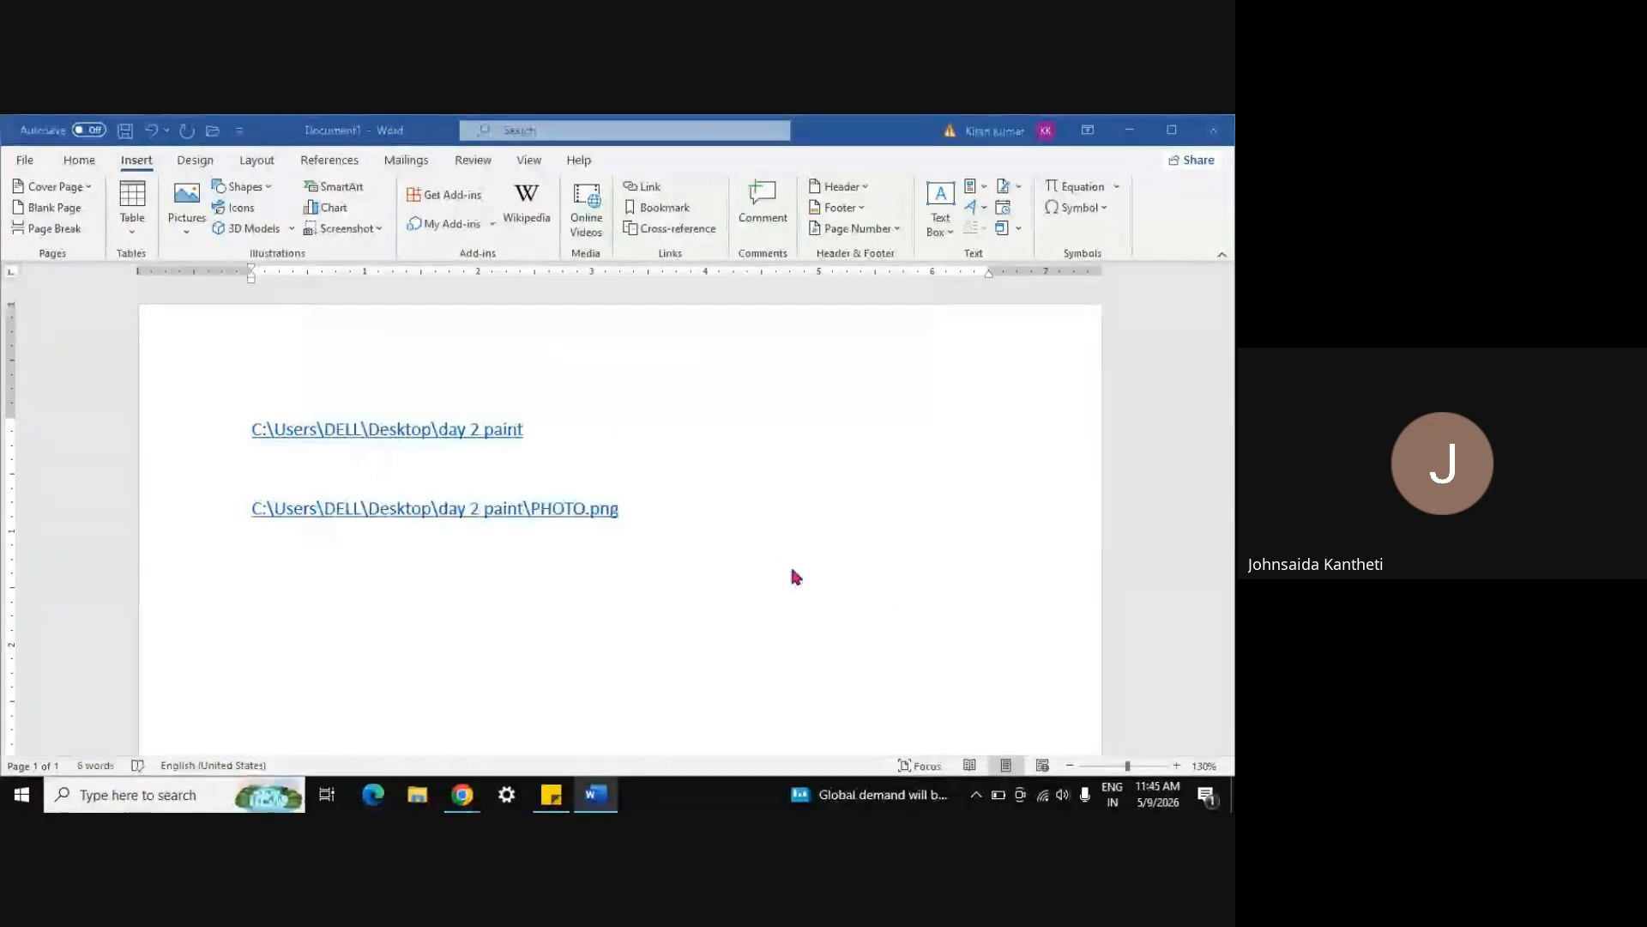
pyautogui.click(688, 471)
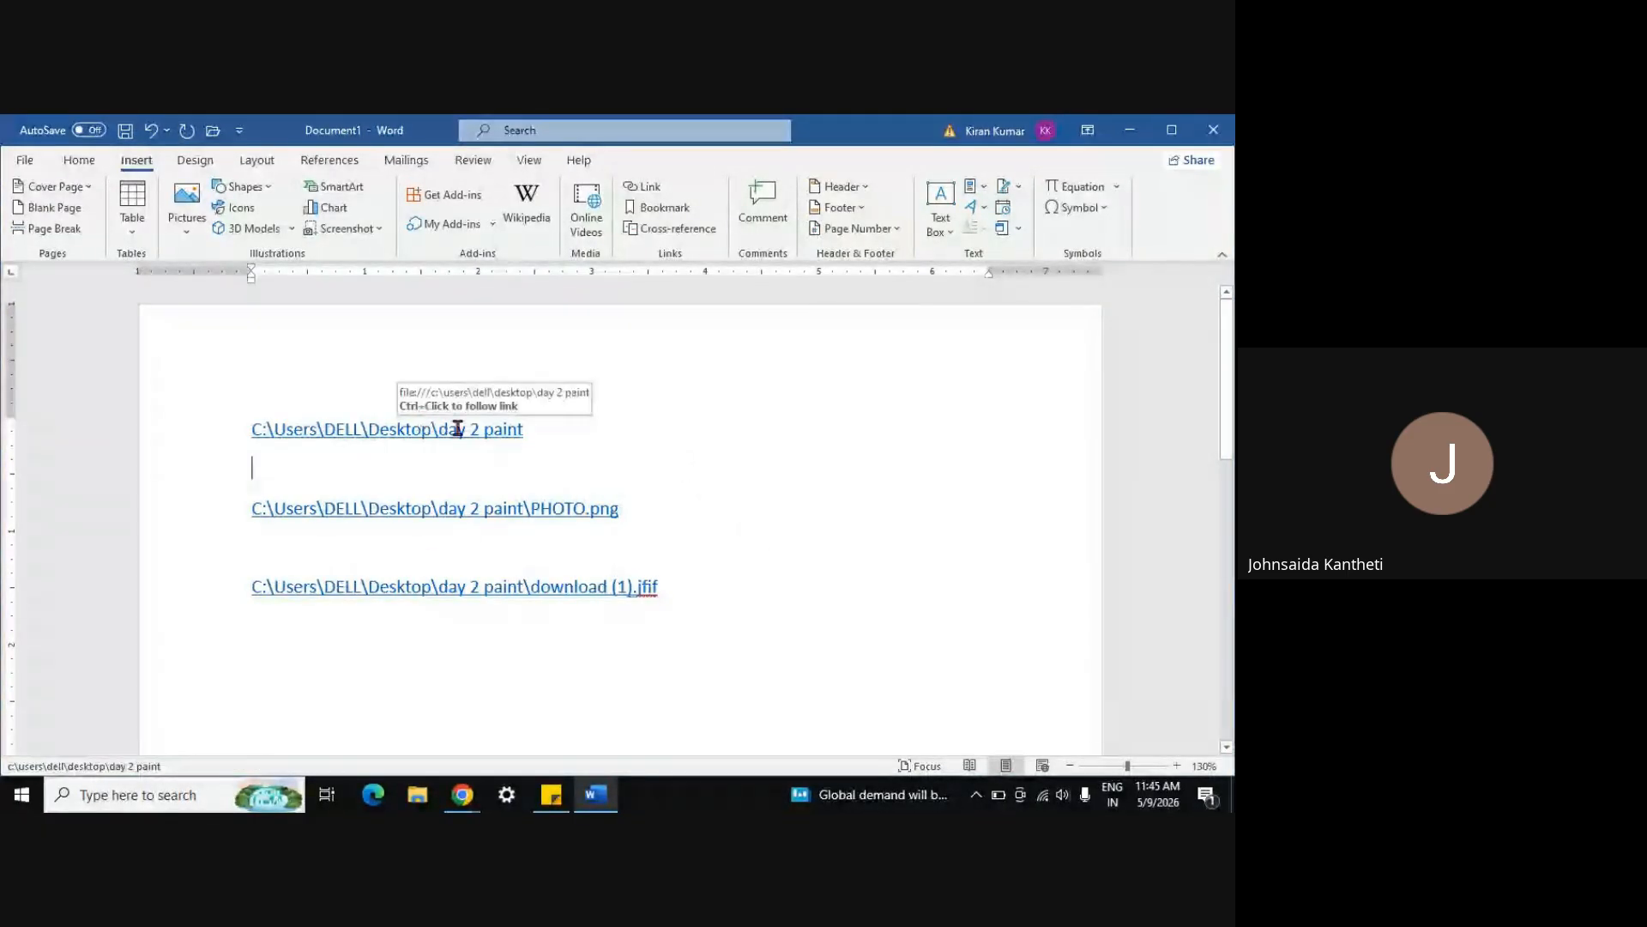
pyautogui.click(761, 552)
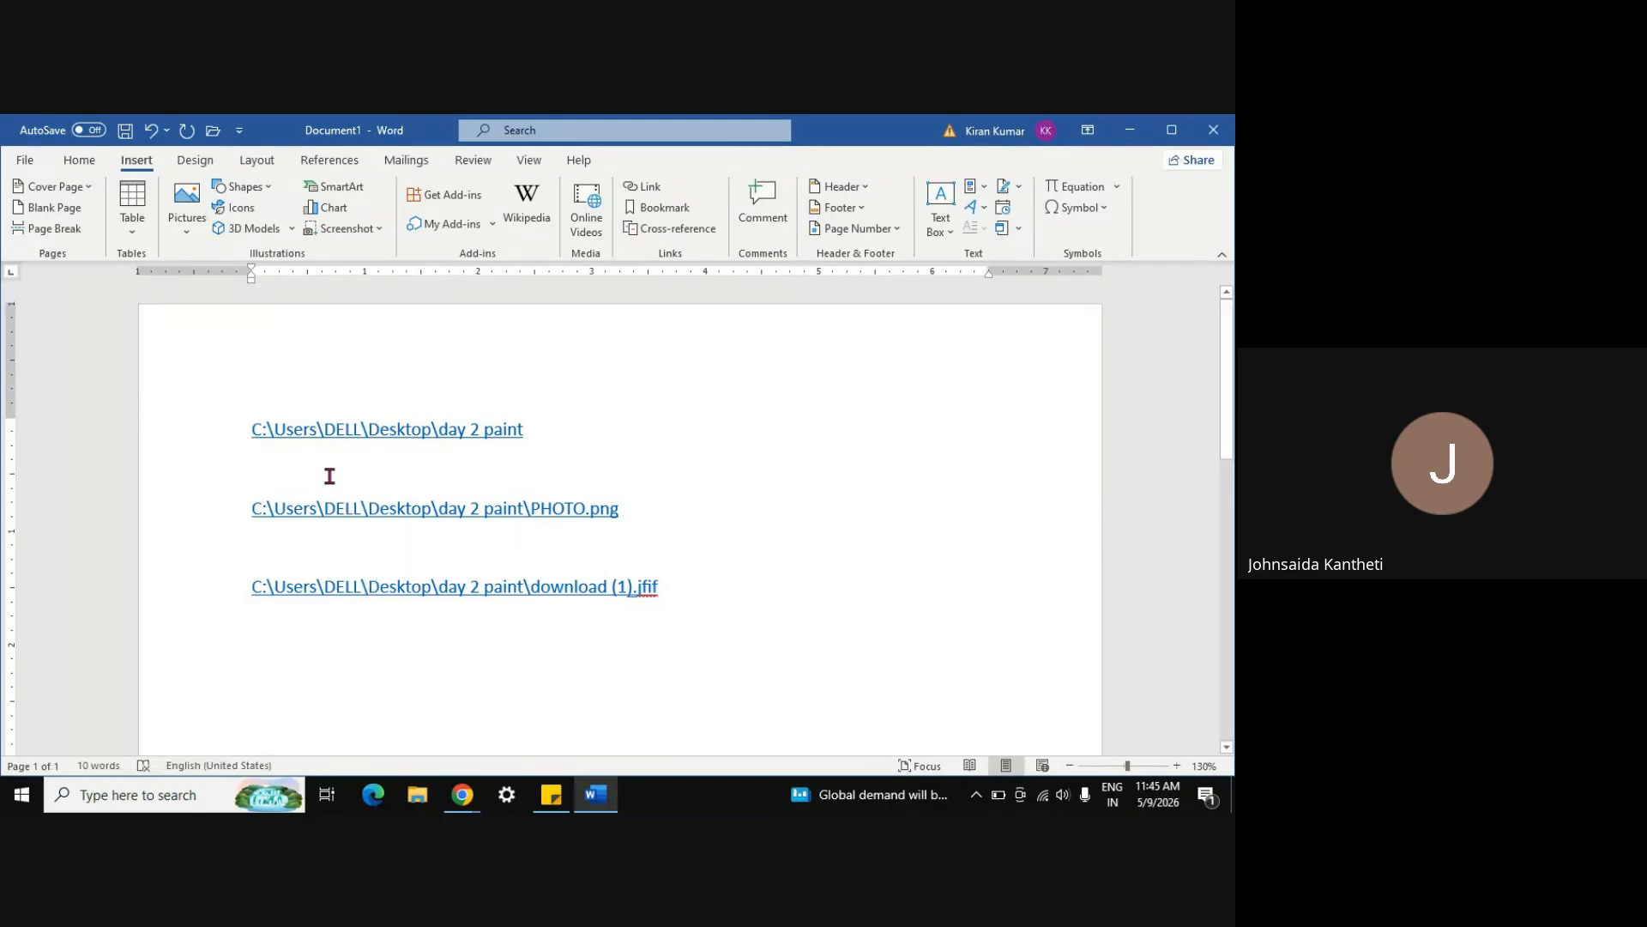
# Follow the day 2 paint folder link, allow it to open, and return to the Word document
pyautogui.keyDown('ctrl'); pyautogui.click(308, 431); pyautogui.keyUp('ctrl')
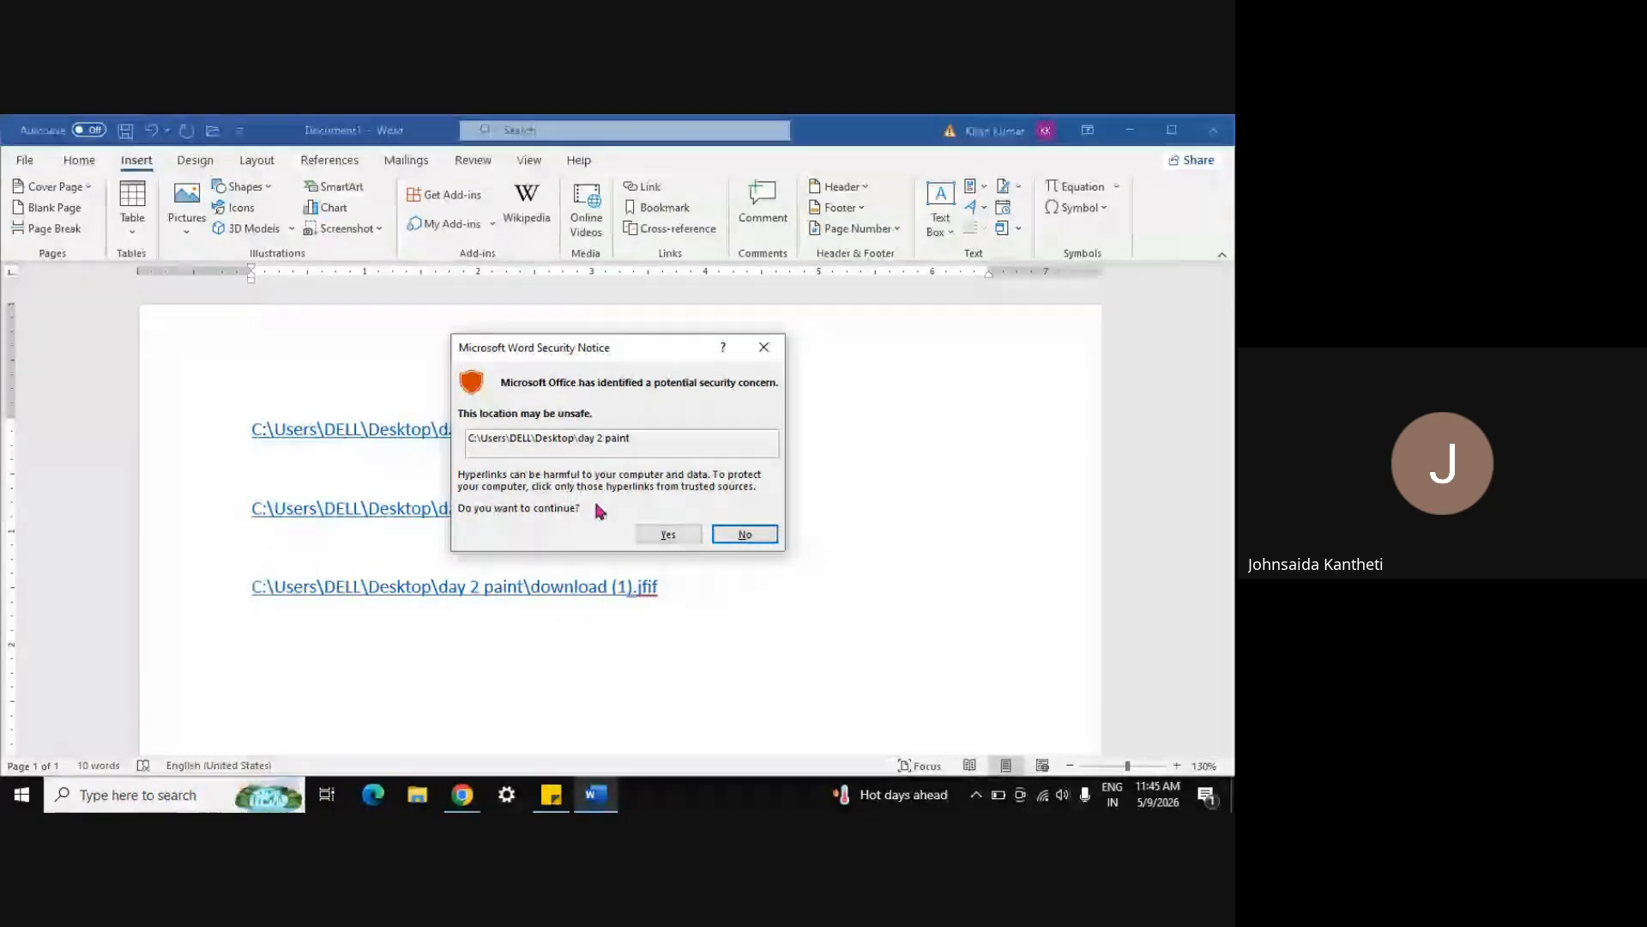
pyautogui.click(668, 534)
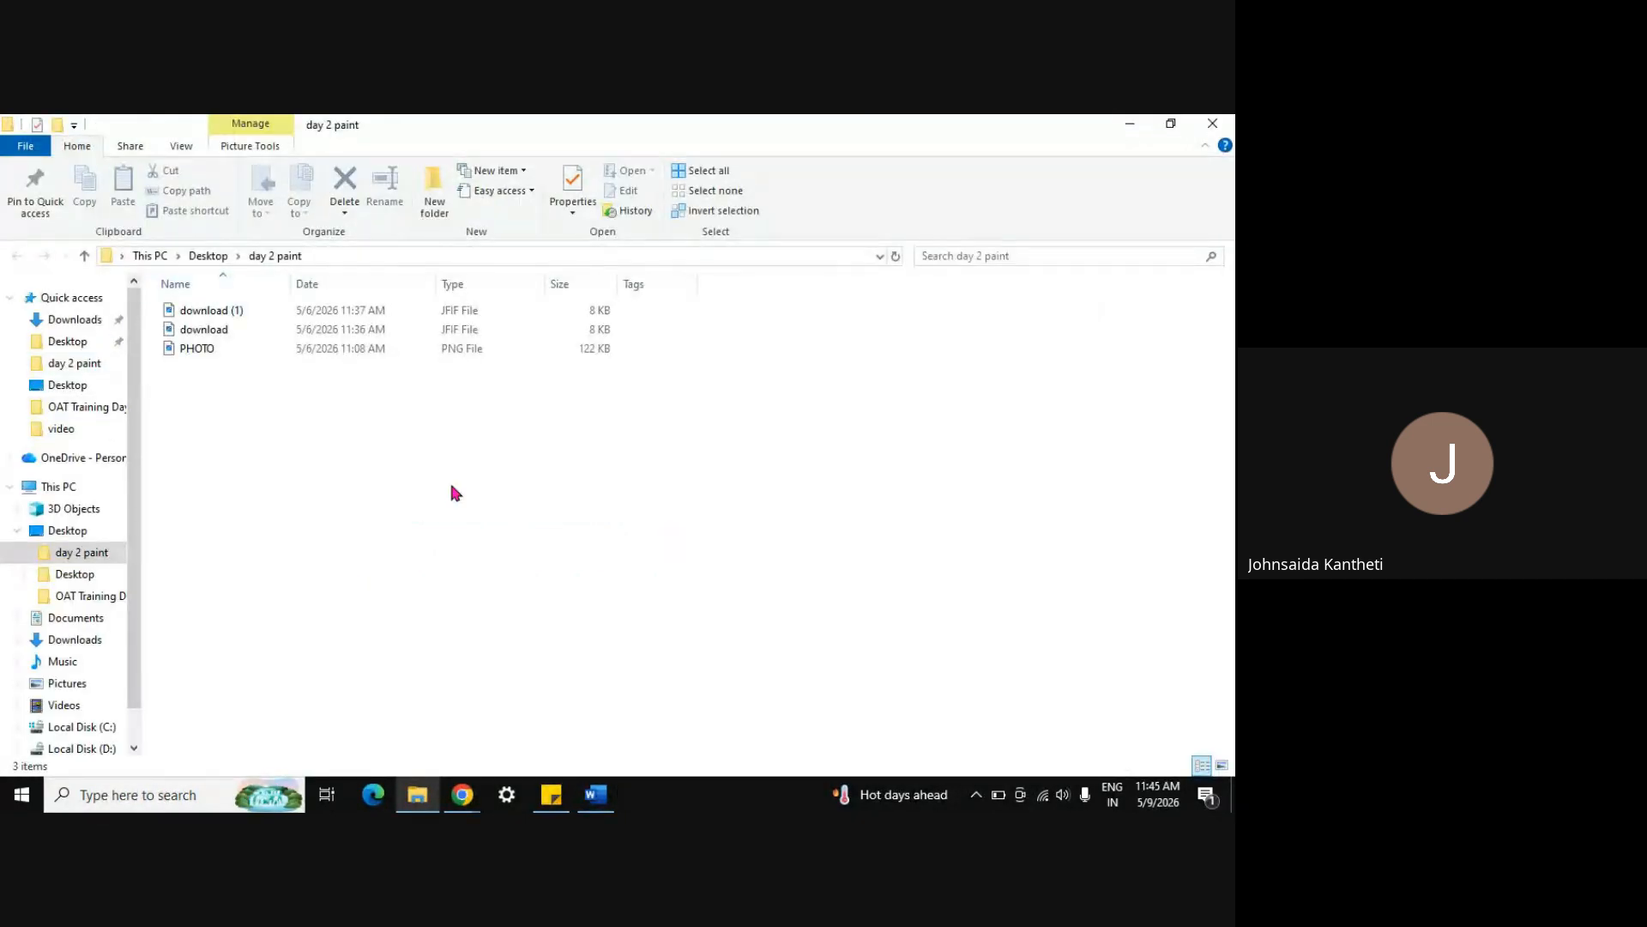
pyautogui.moveTo(584, 809)
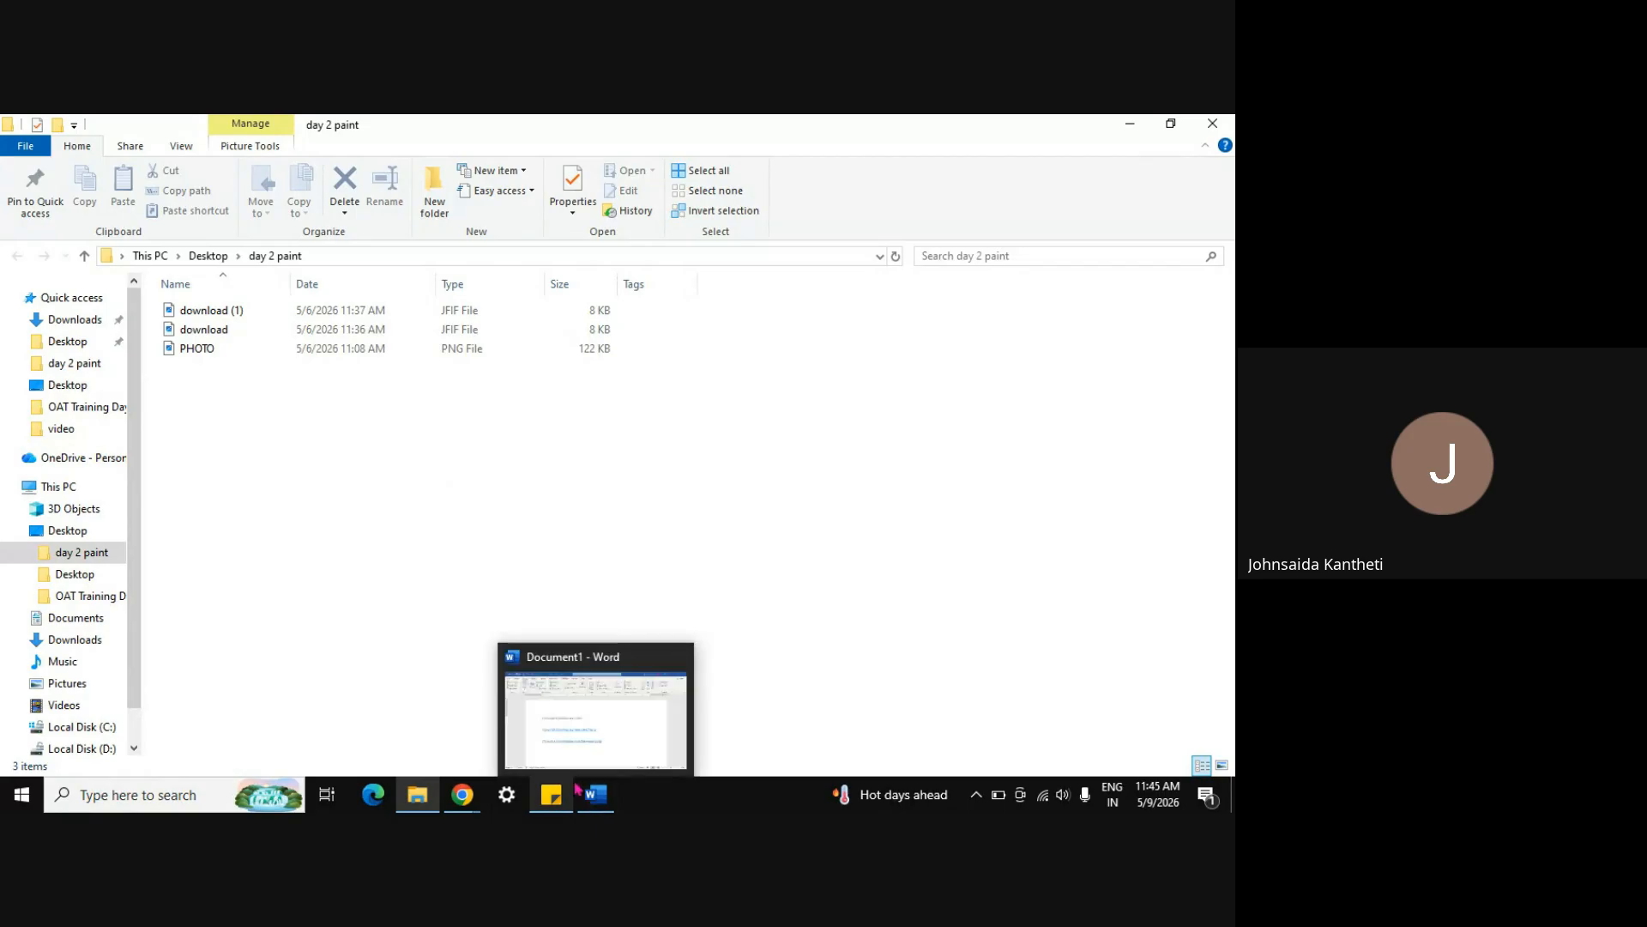
pyautogui.click(554, 692)
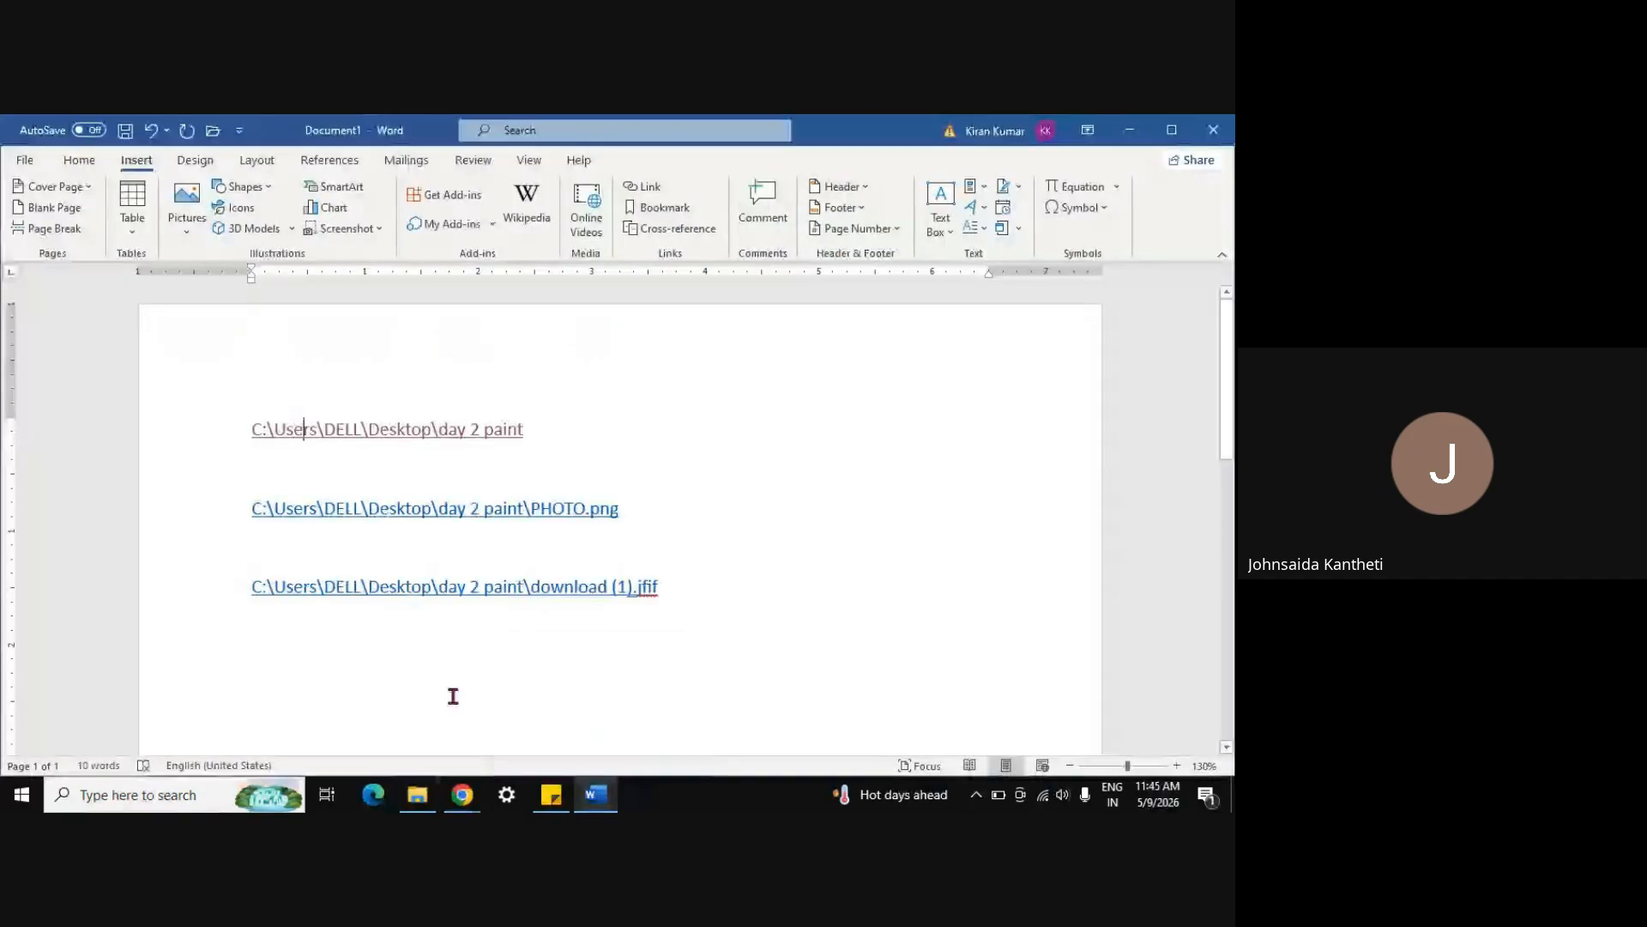
# Follow the PHOTO.png and download (1).jfif links to view both images, returning to the Word document after each
pyautogui.keyDown('ctrl'); pyautogui.click(304, 514); pyautogui.keyUp('ctrl')
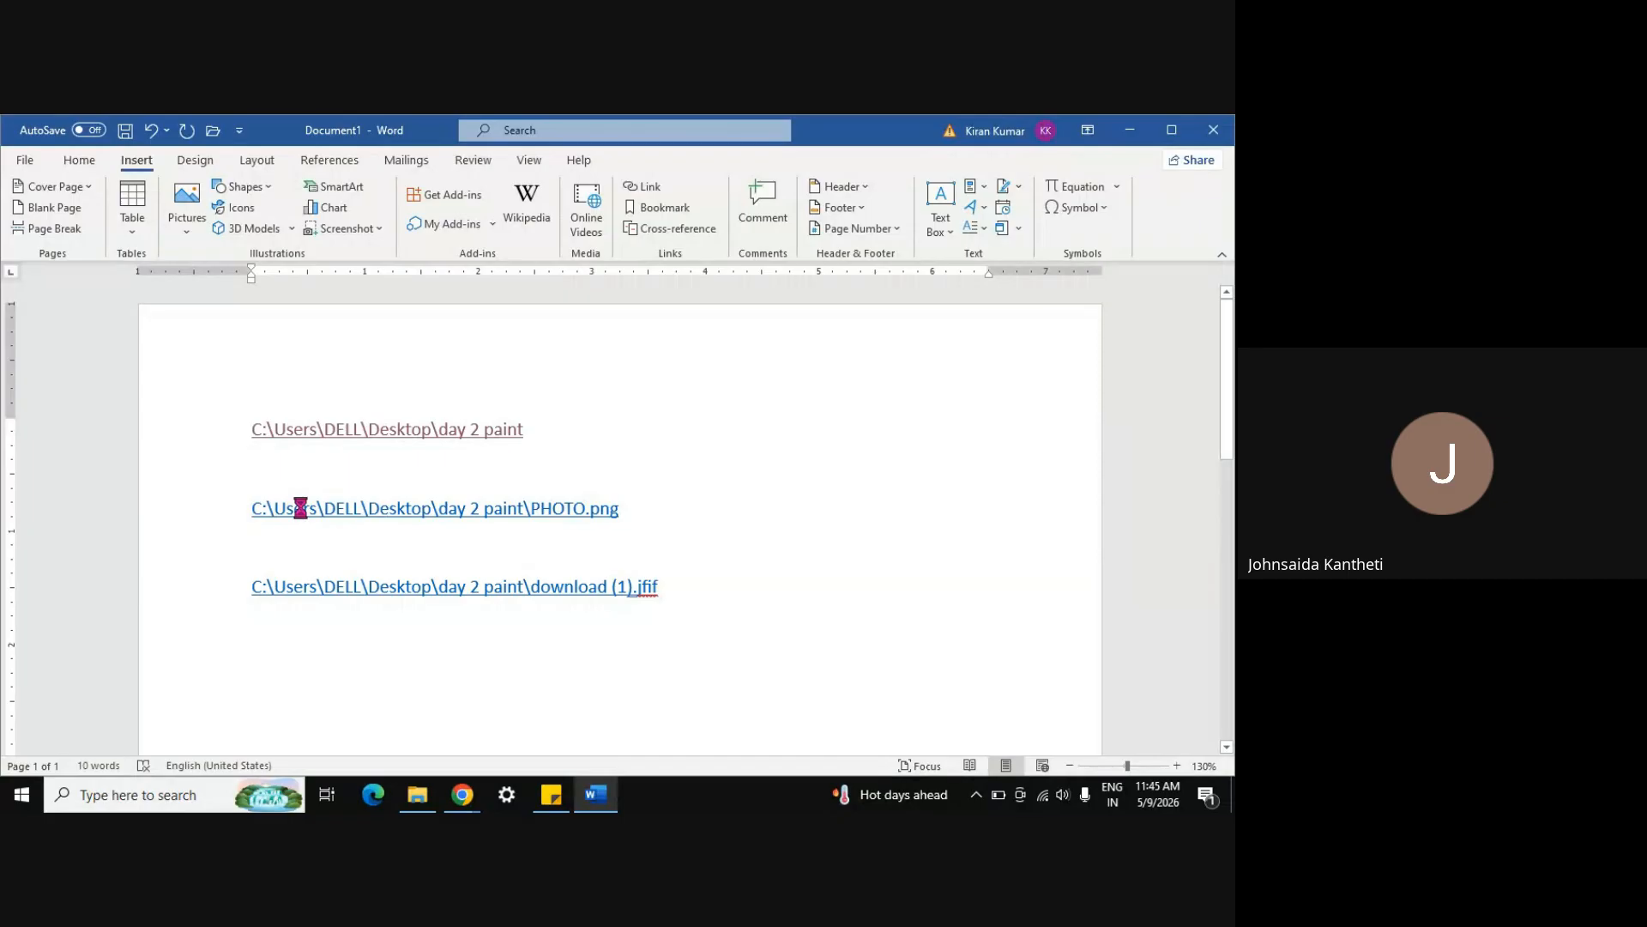
pyautogui.click(664, 534)
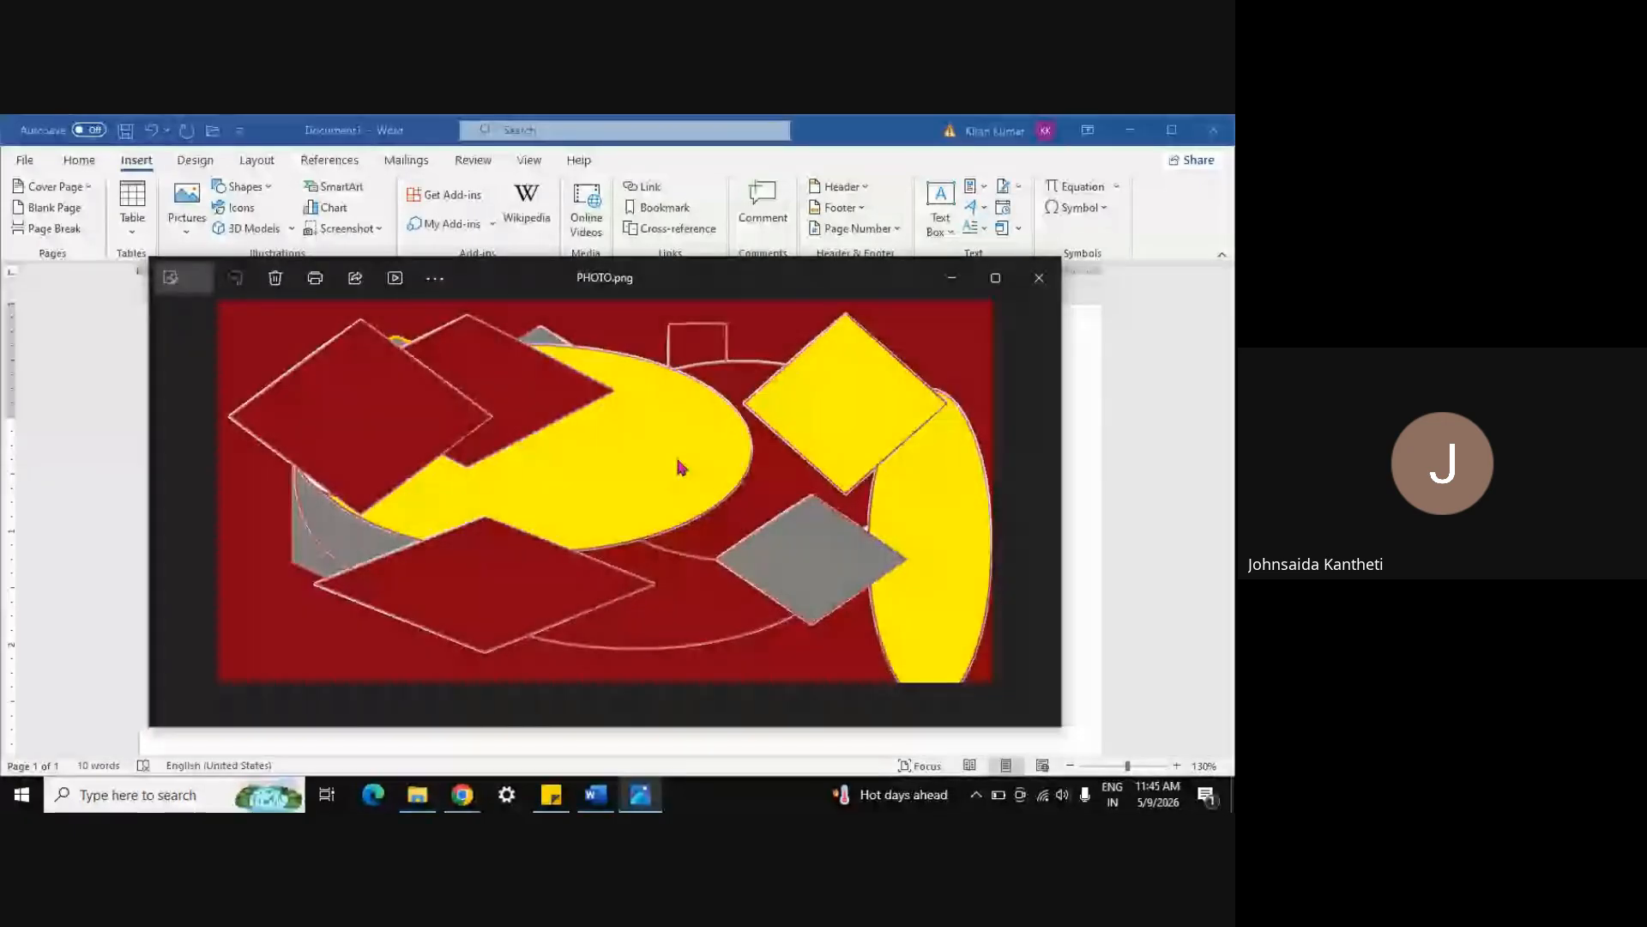
pyautogui.click(952, 278)
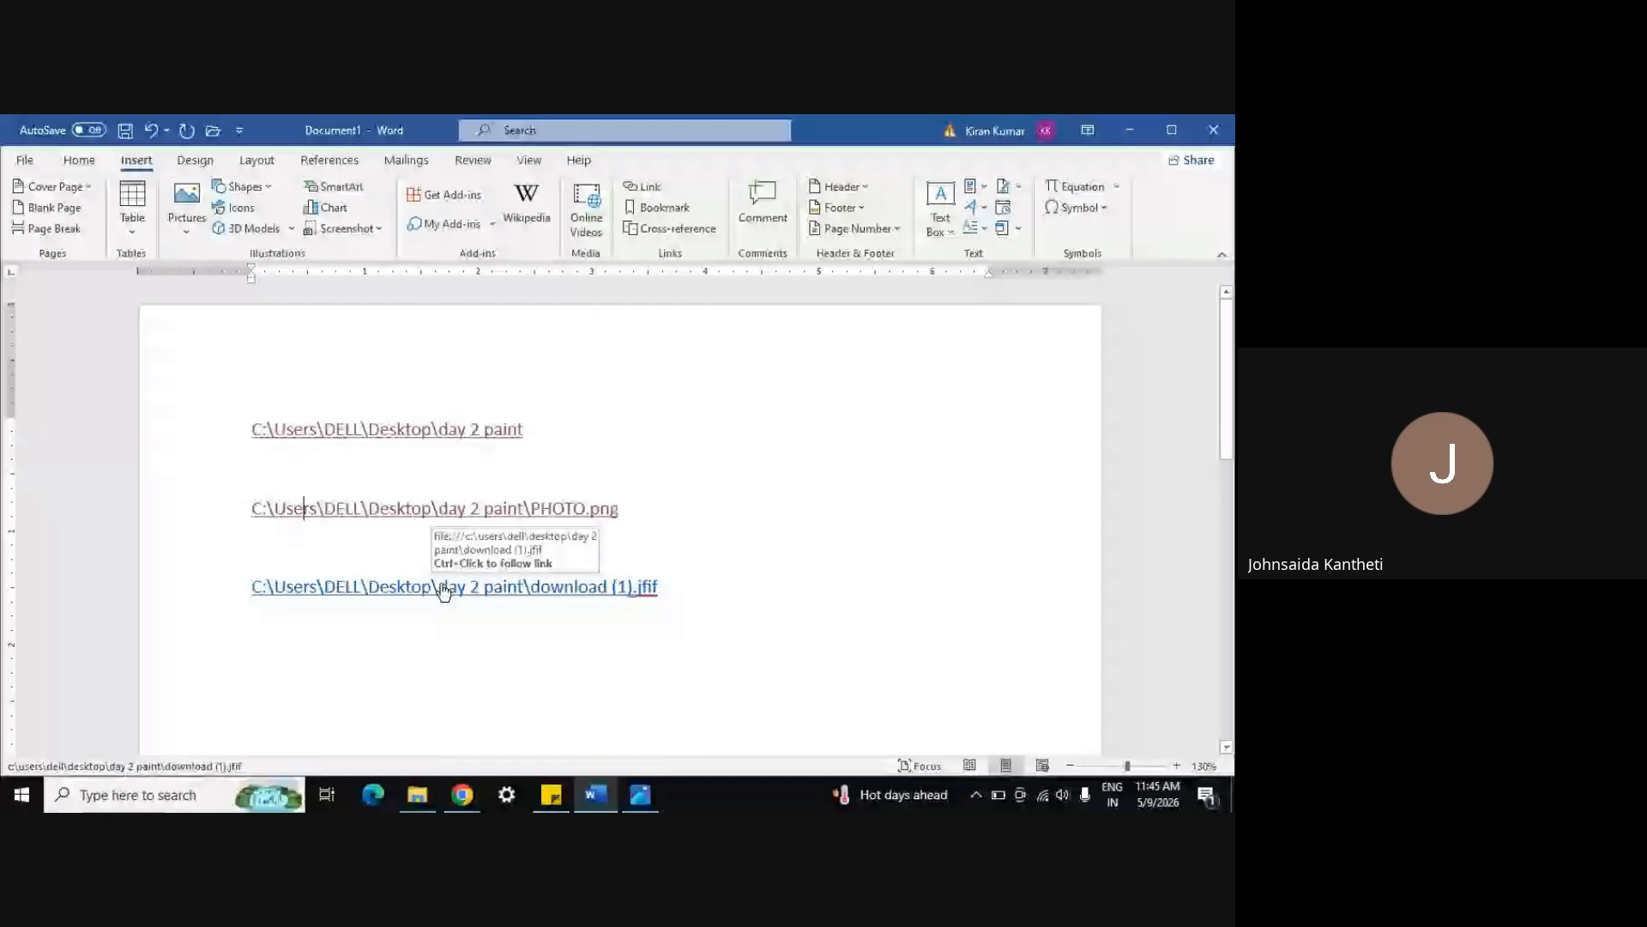
pyautogui.keyDown('ctrl'); pyautogui.click(441, 588); pyautogui.keyUp('ctrl')
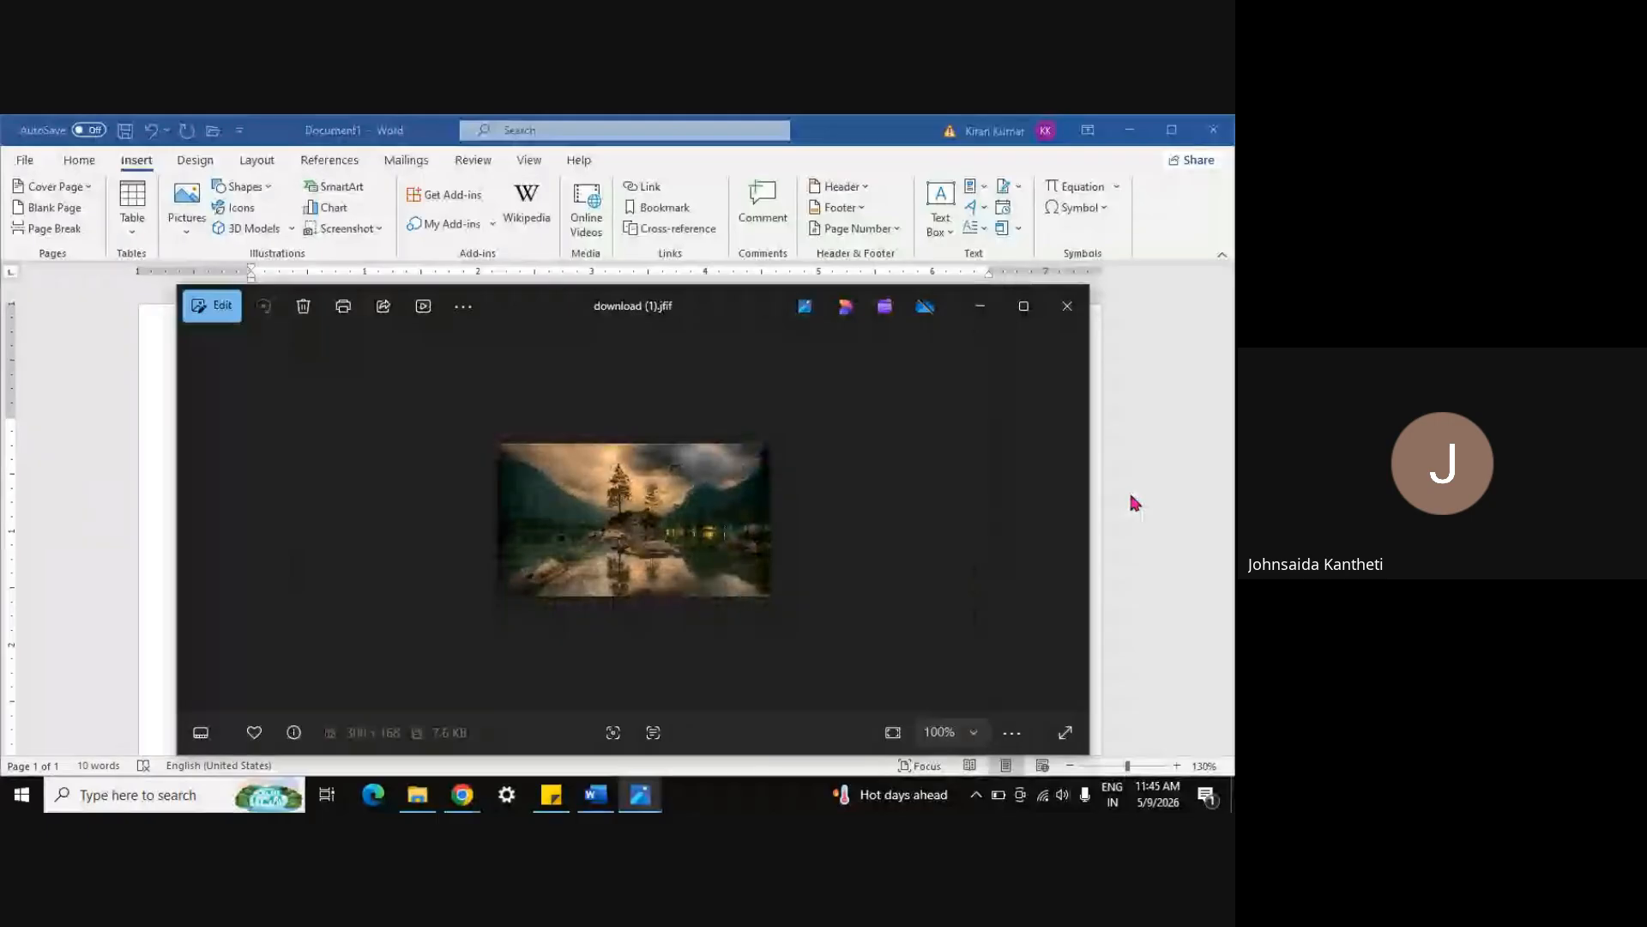
pyautogui.click(1131, 501)
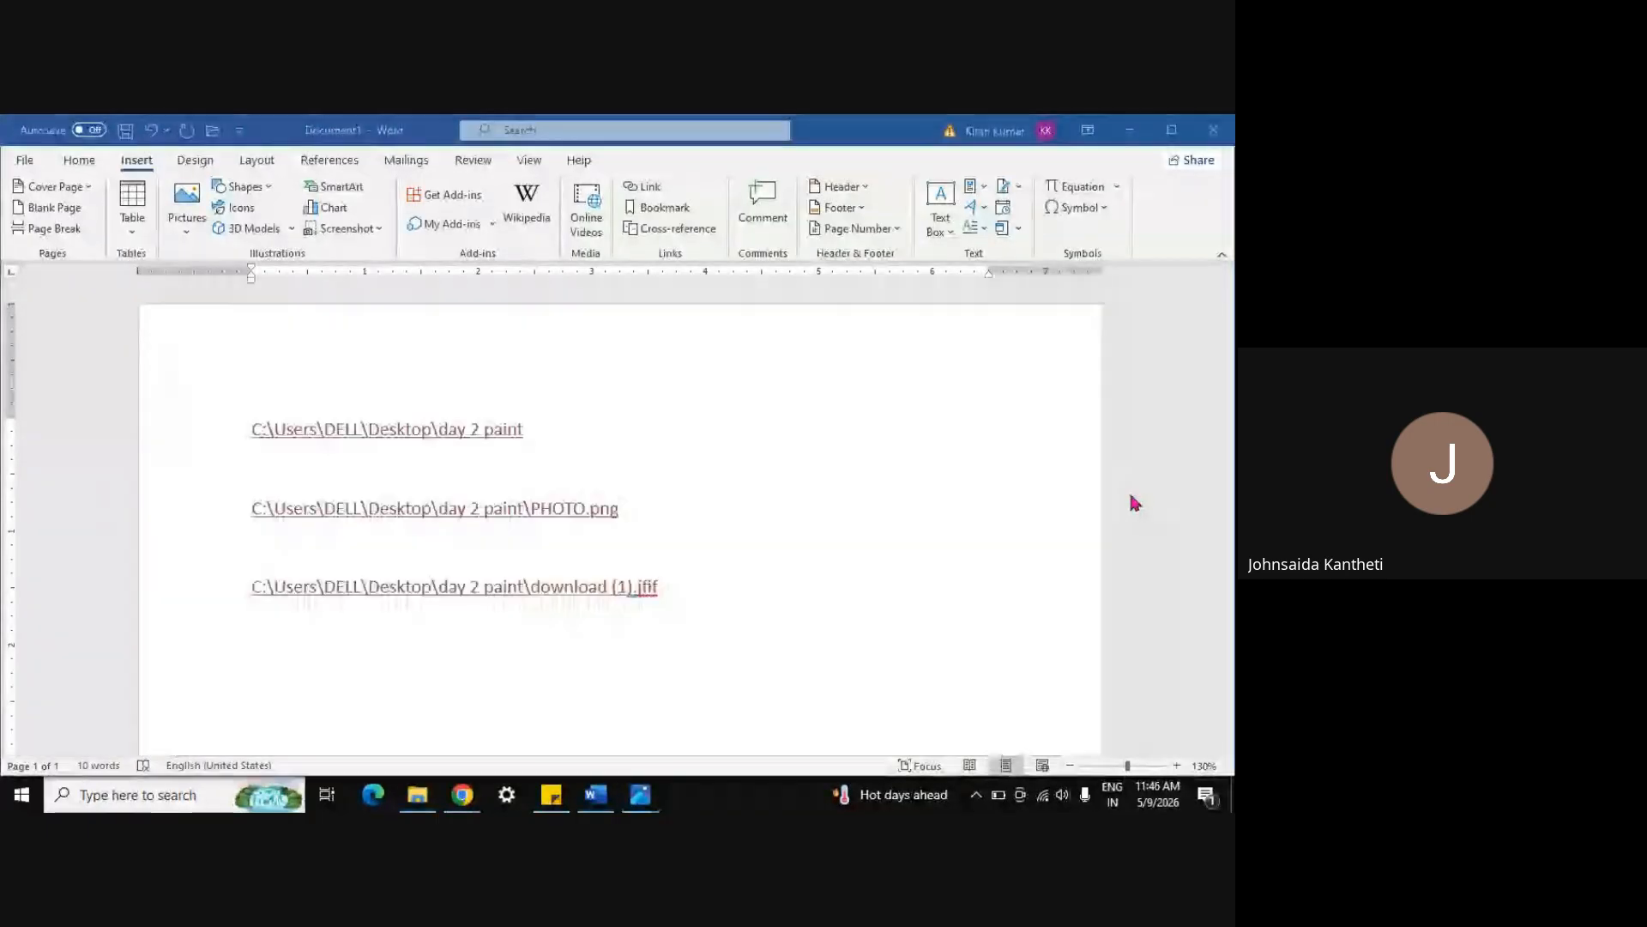
# Switch to the Google Meet call window to check it, and return to the Word document
pyautogui.hotkey('alt', 'Tab')
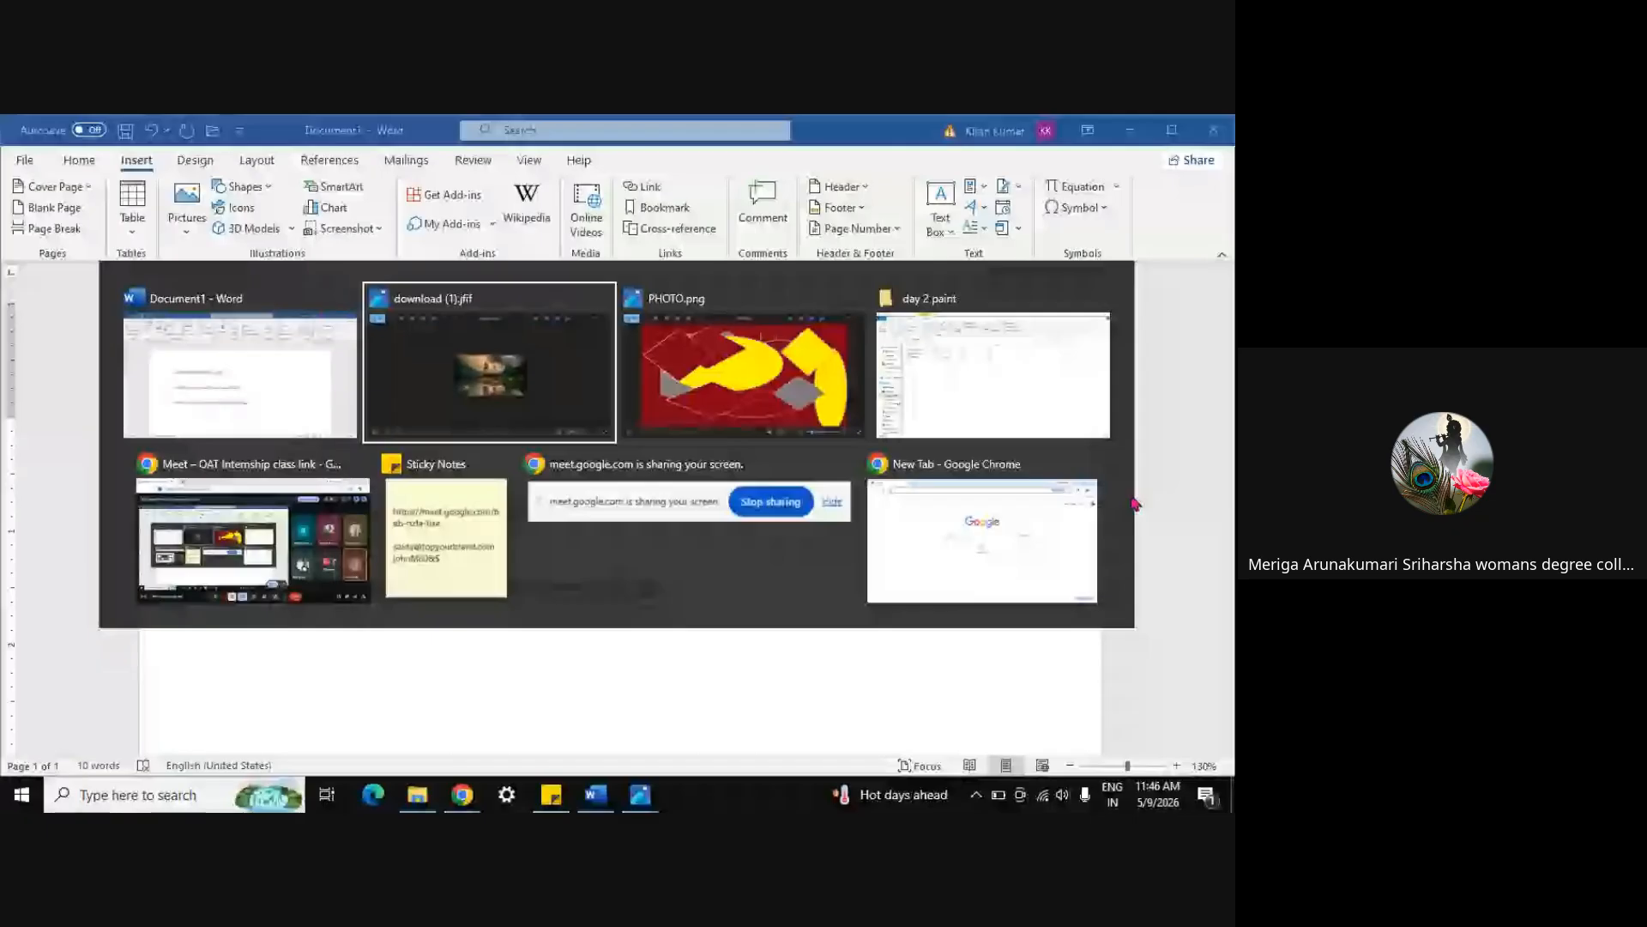
pyautogui.hotkey('alt', 'Tab')
pyautogui.hotkey('alt', 'Tab')
pyautogui.hotkey('alt', 'Tab')
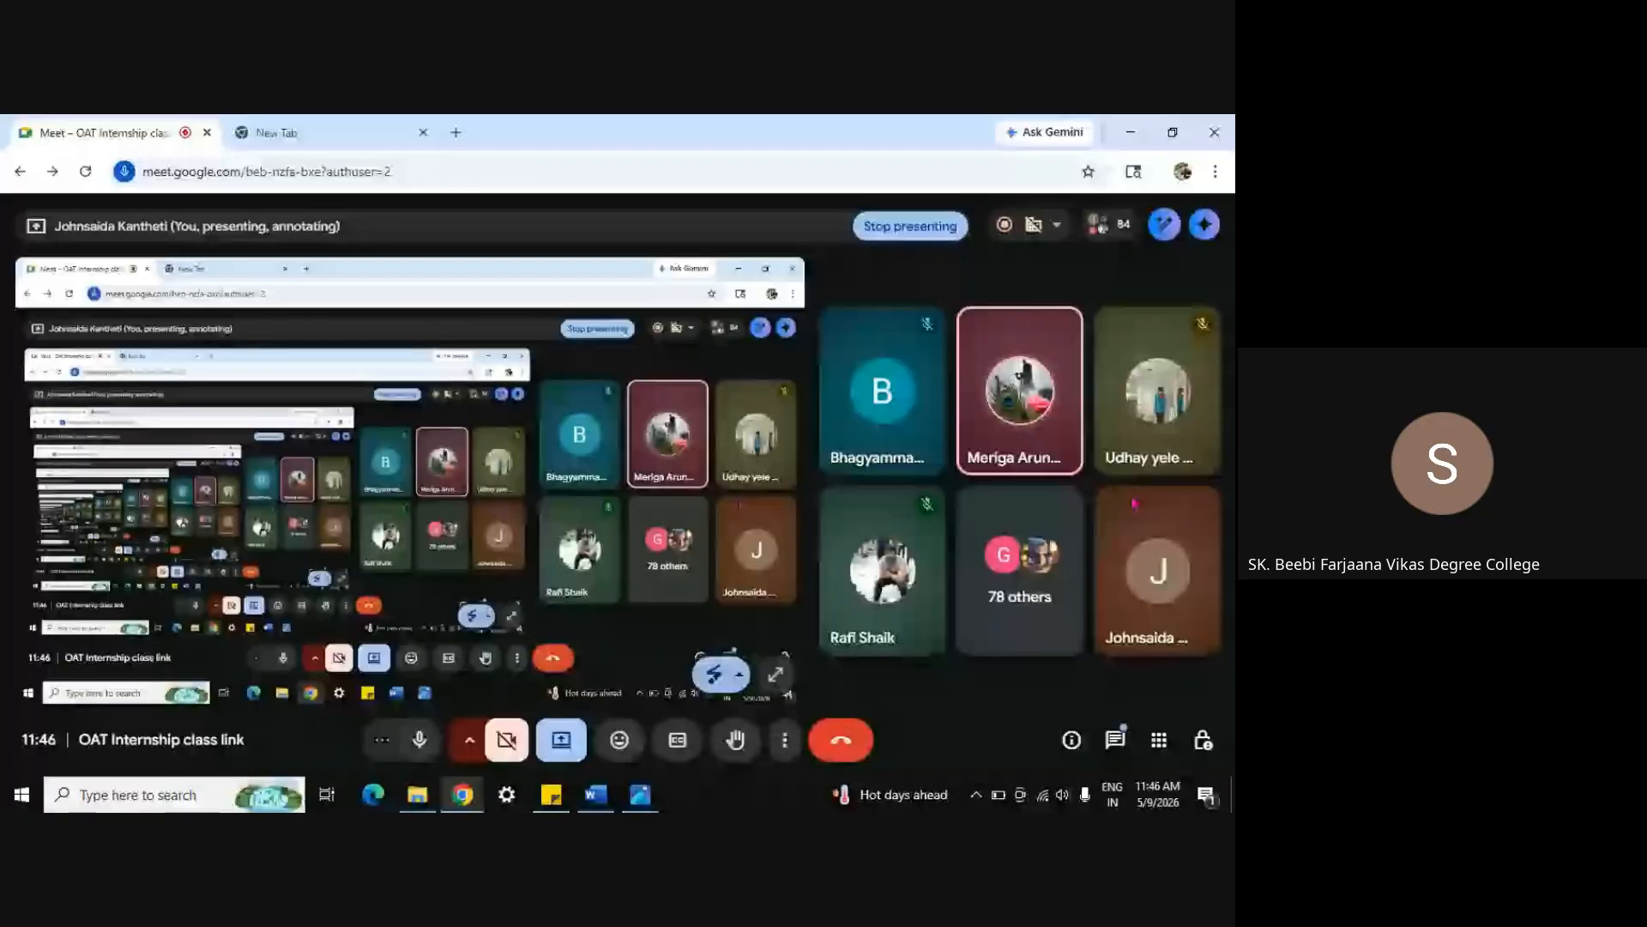
pyautogui.hotkey('alt', 'Tab')
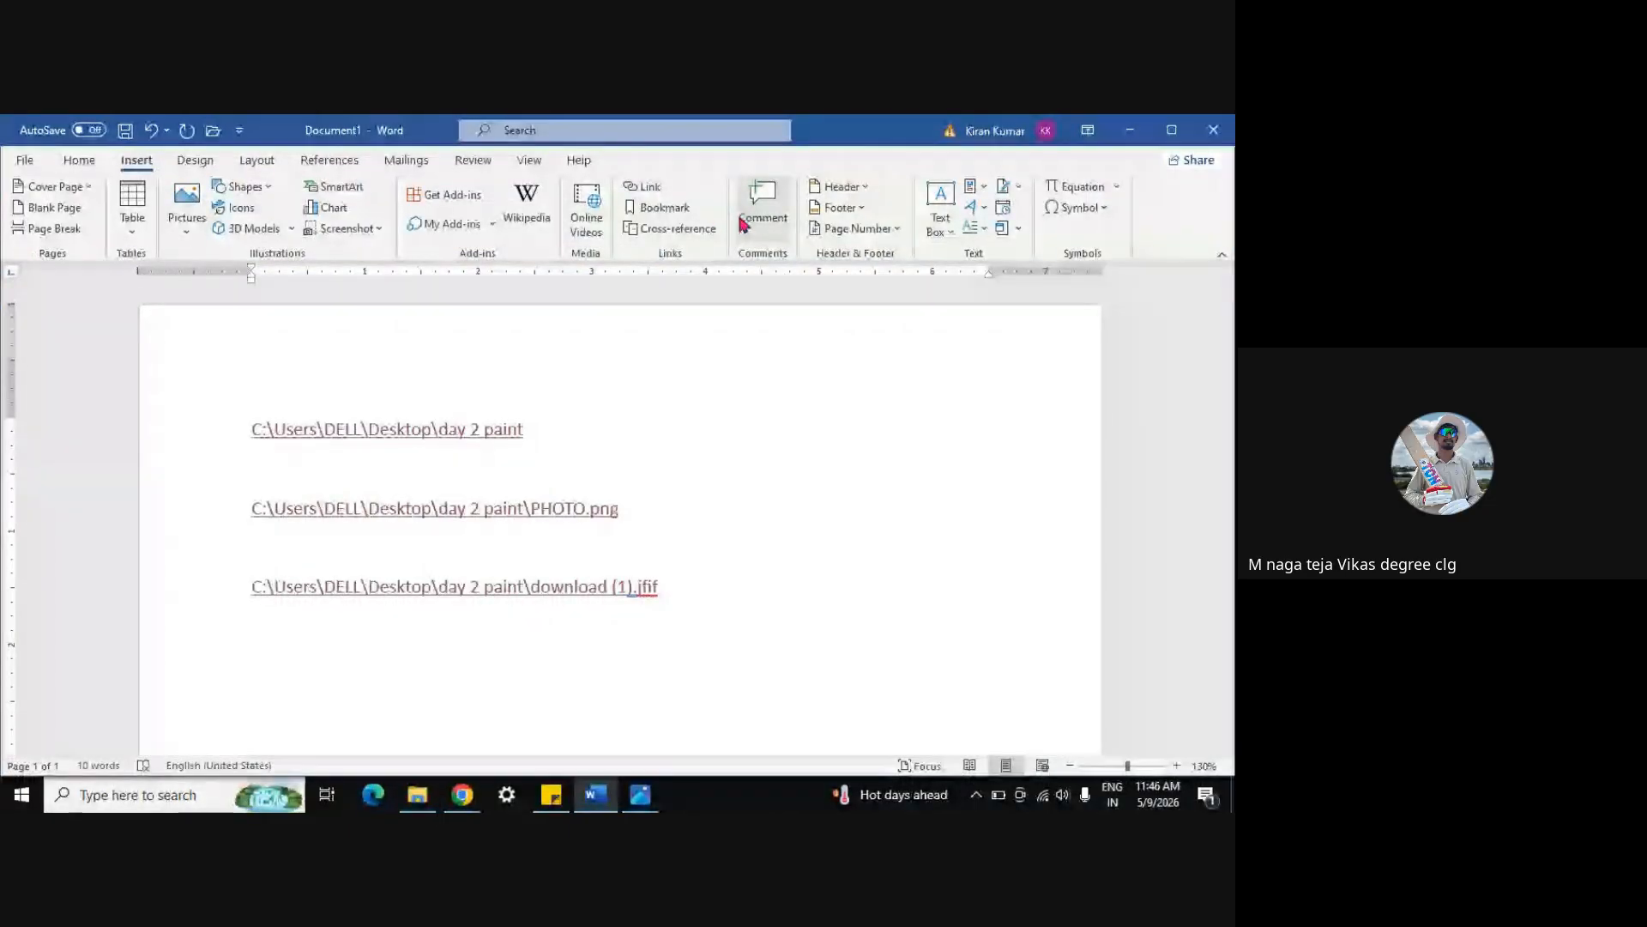
# Check the Google Meet call window twice, returning to the Word document each time
pyautogui.hotkey('alt', 'Tab')
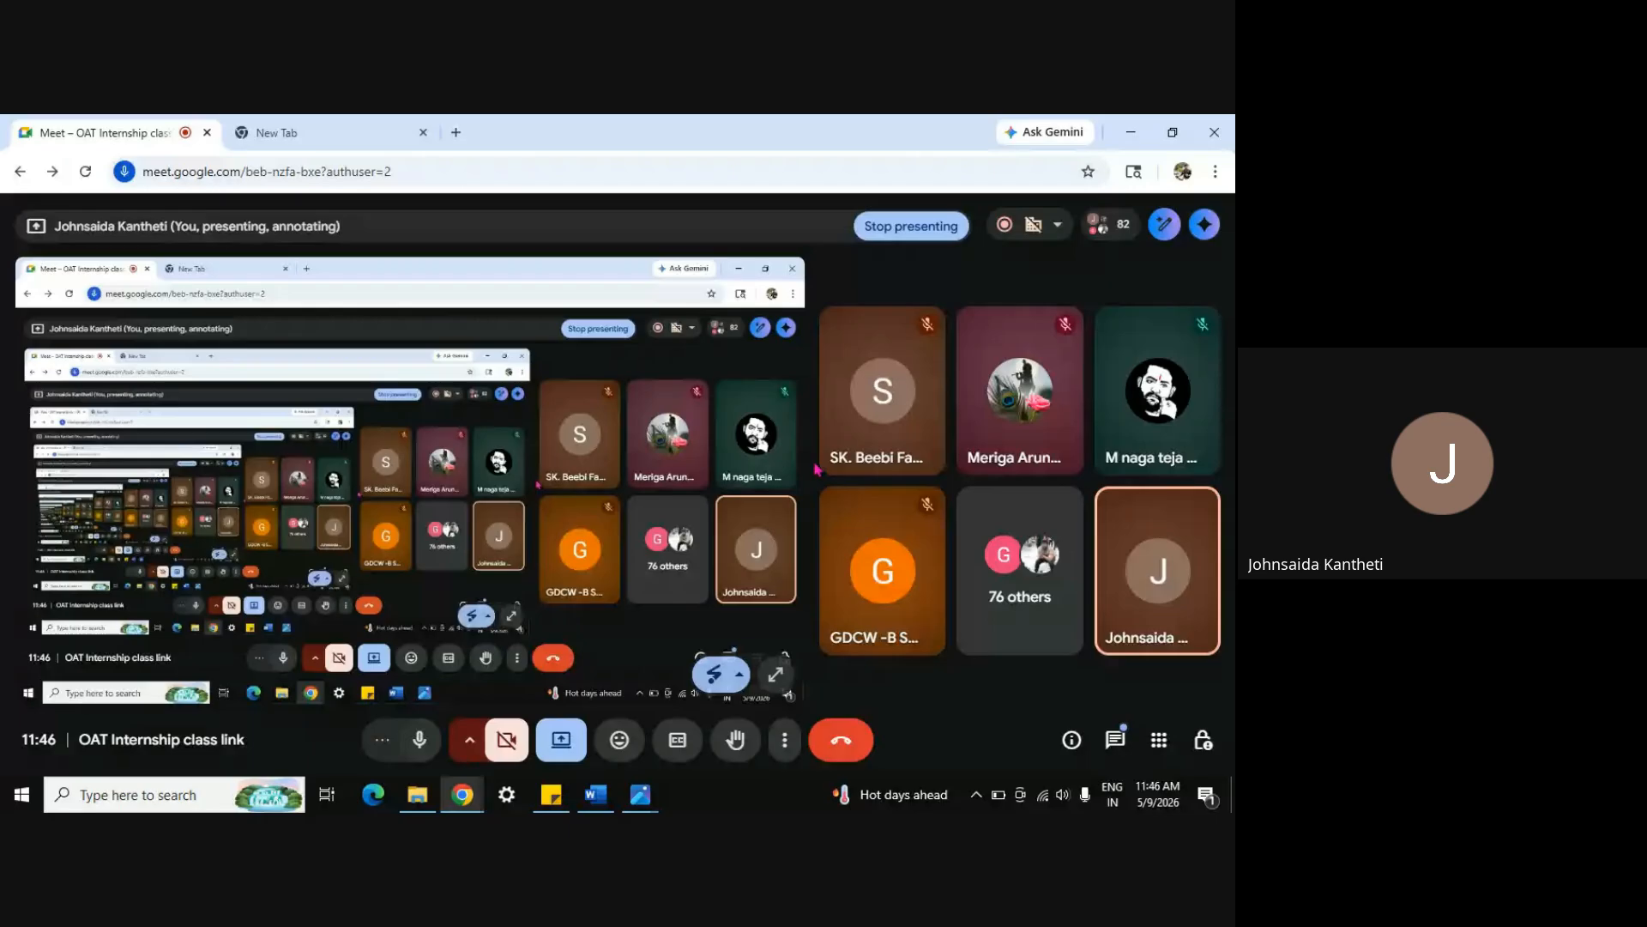
pyautogui.hotkey('alt', 'Tab')
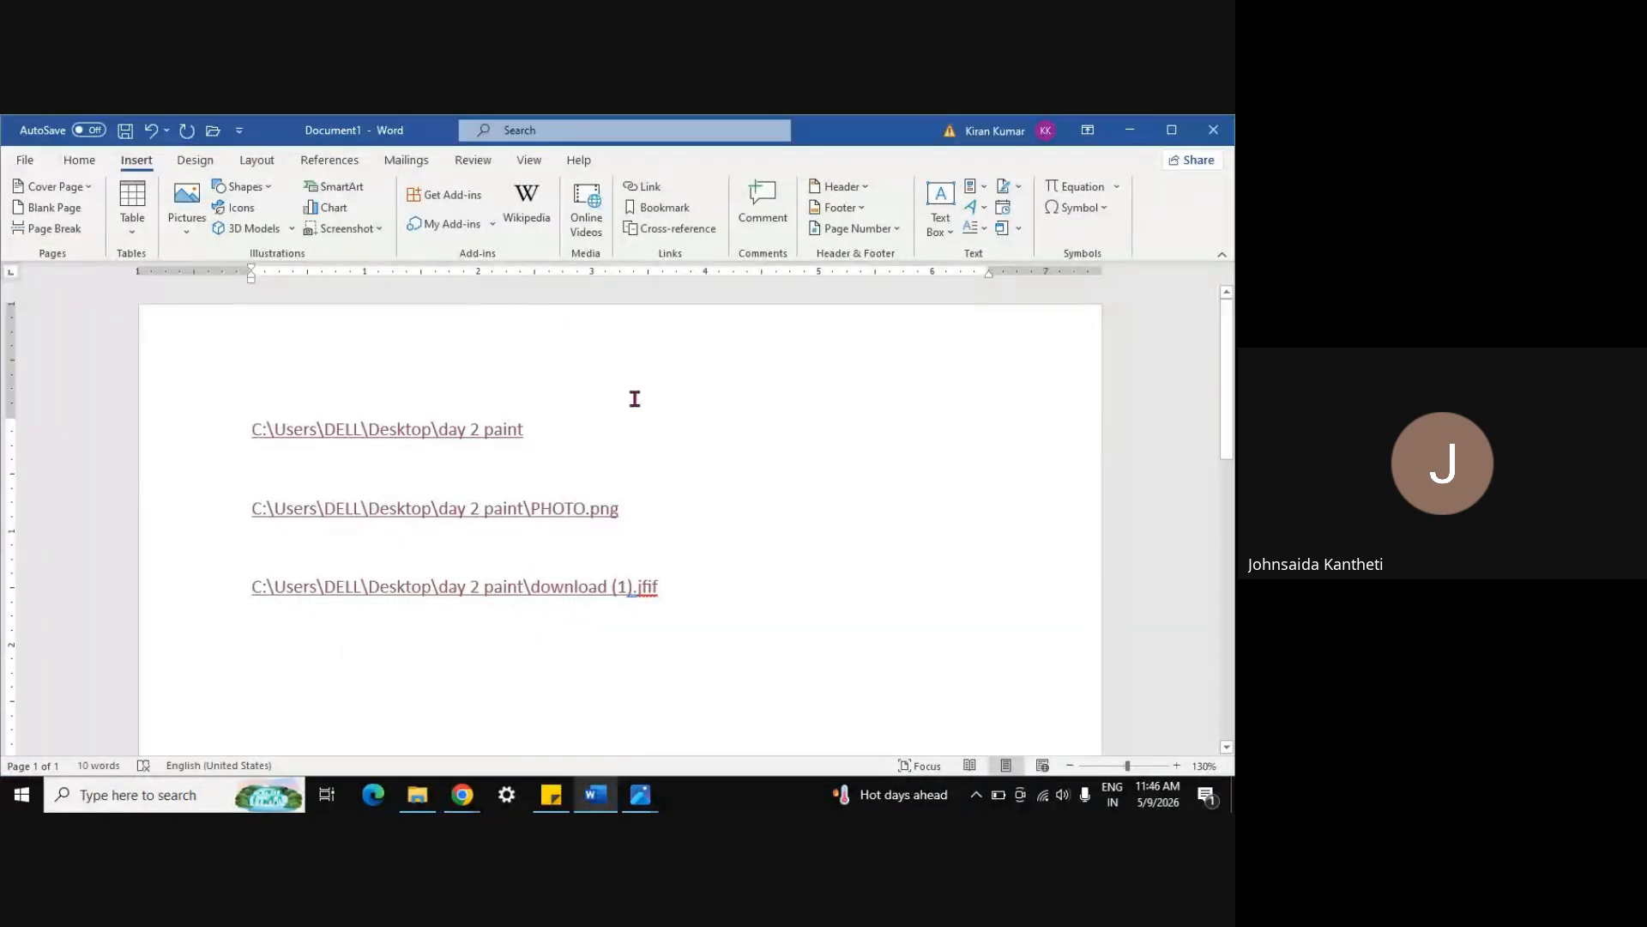
pyautogui.hotkey('alt', 'Tab')
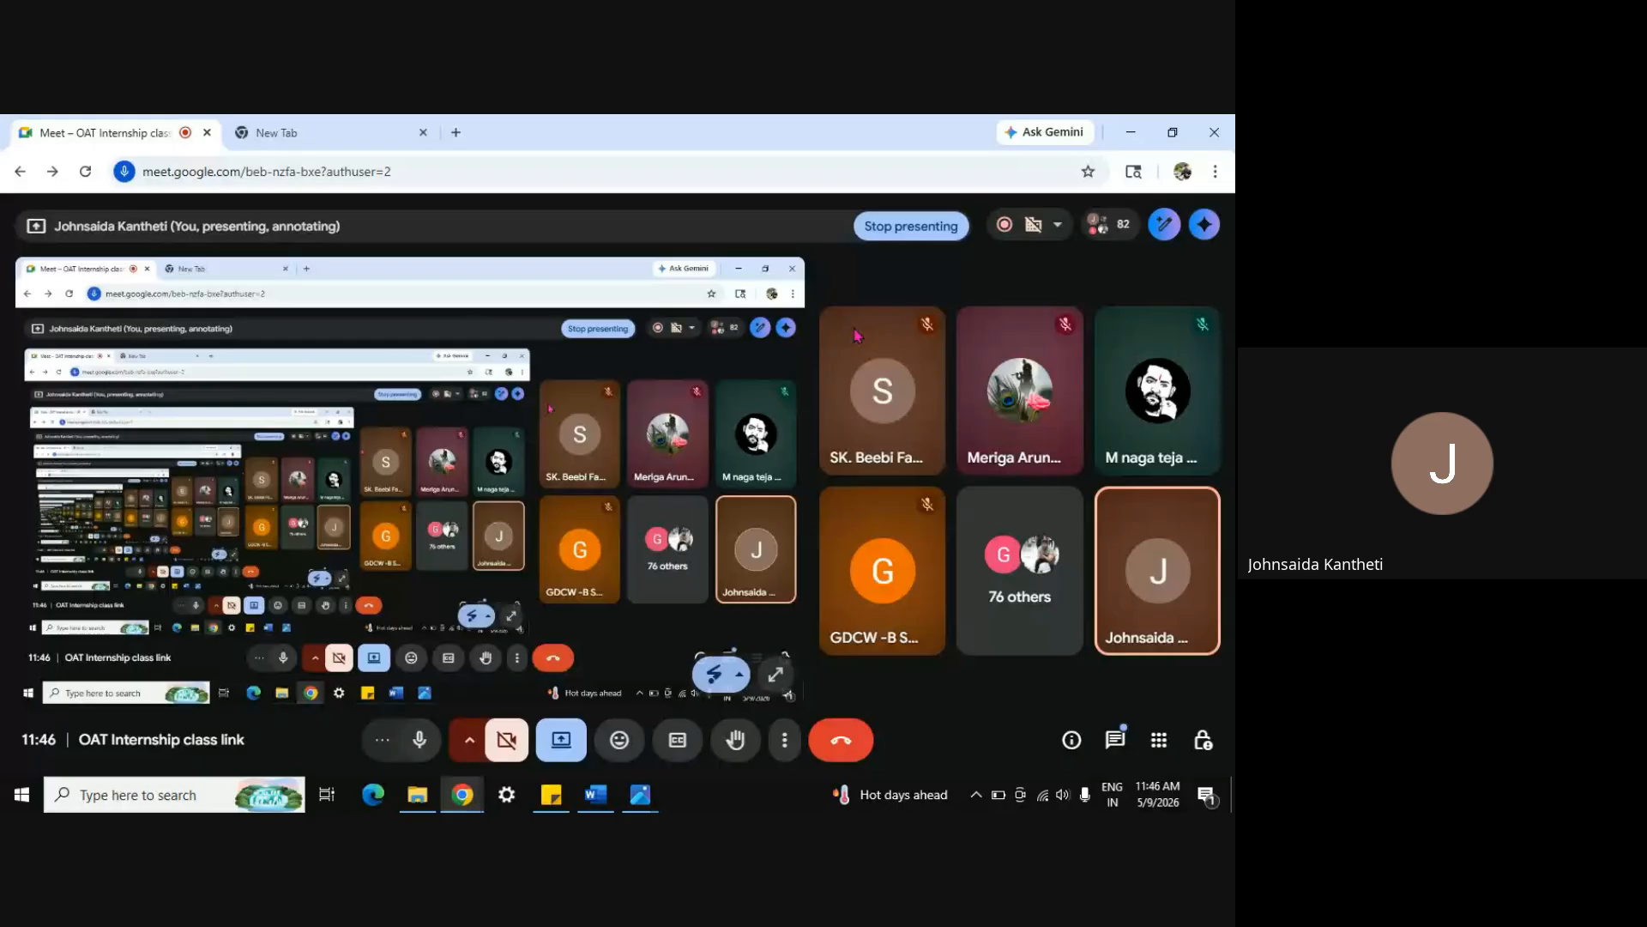
pyautogui.hotkey('alt', 'Tab')
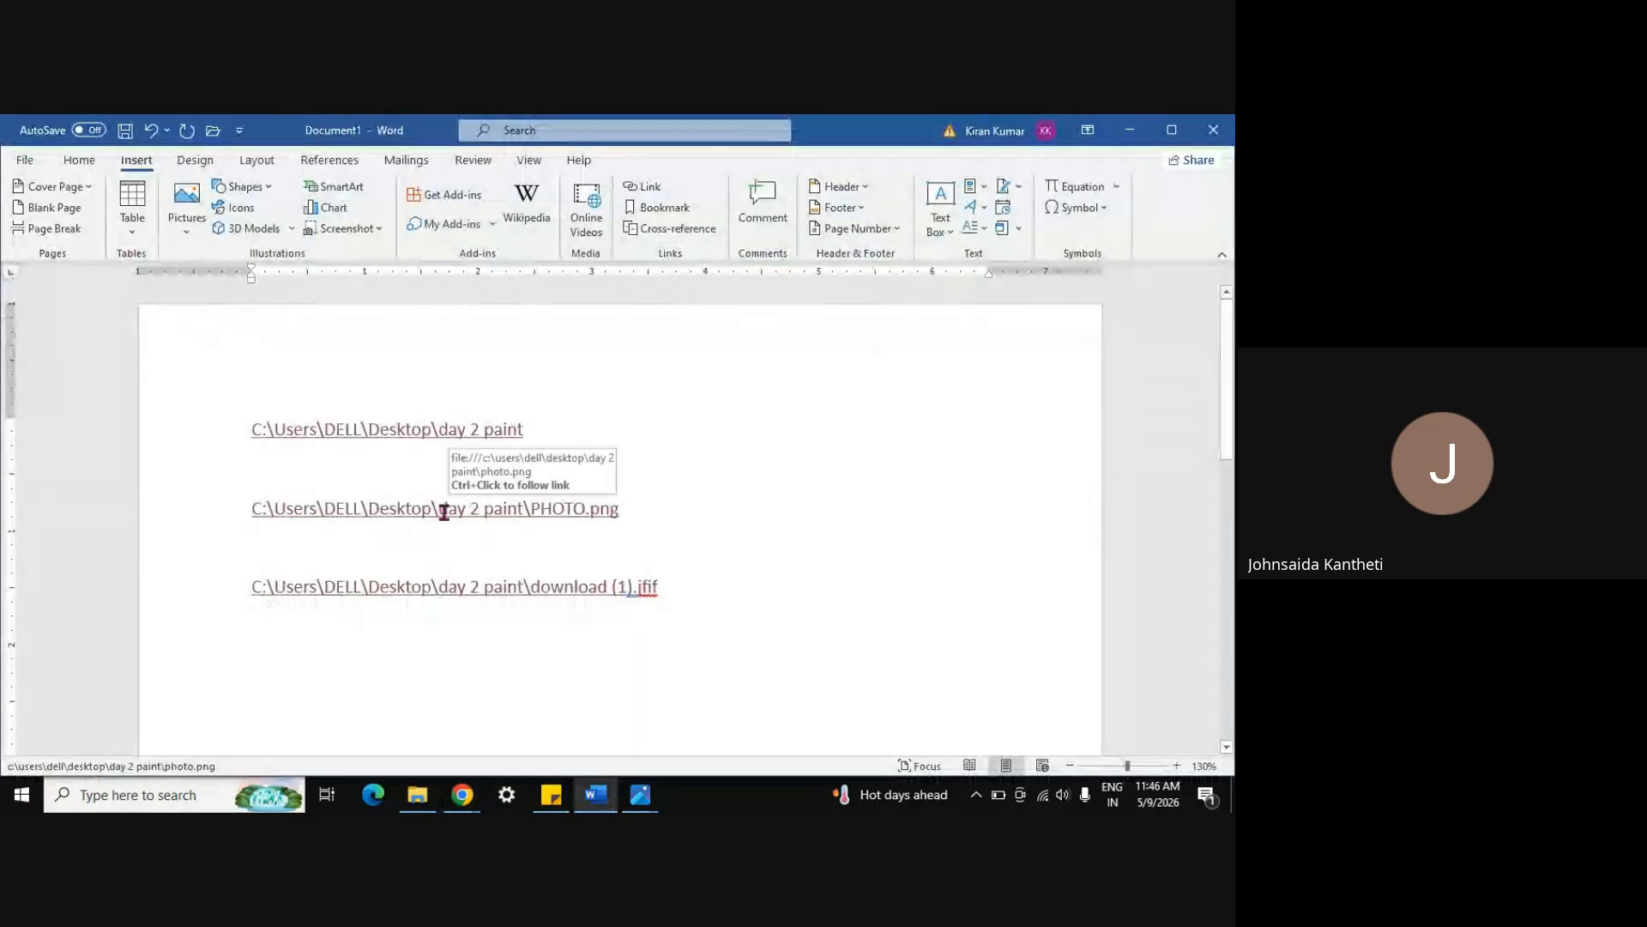
# Clear the whole document and enter three filler lines: TIYrqqdoQ, LdiyifrIYDqiQ and ]kdjUYCFASJCVSKJCGFLIYWD
pyautogui.hotkey('ctrl', 'a')
pyautogui.press('Delete')
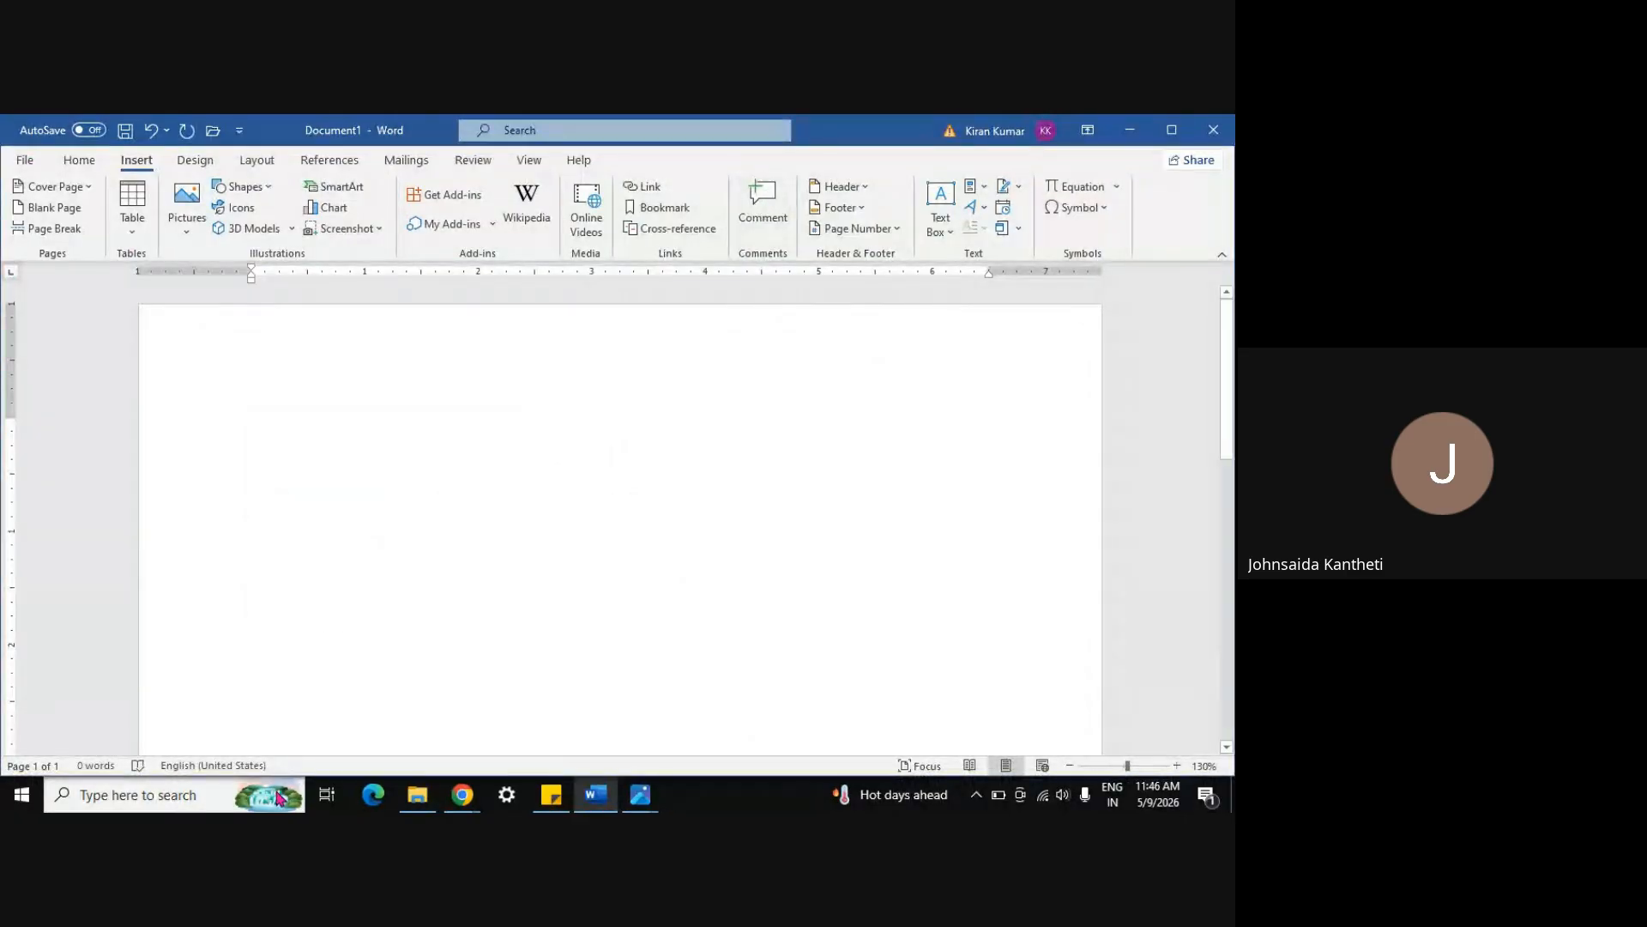
pyautogui.write('TIYrqqdoQ')
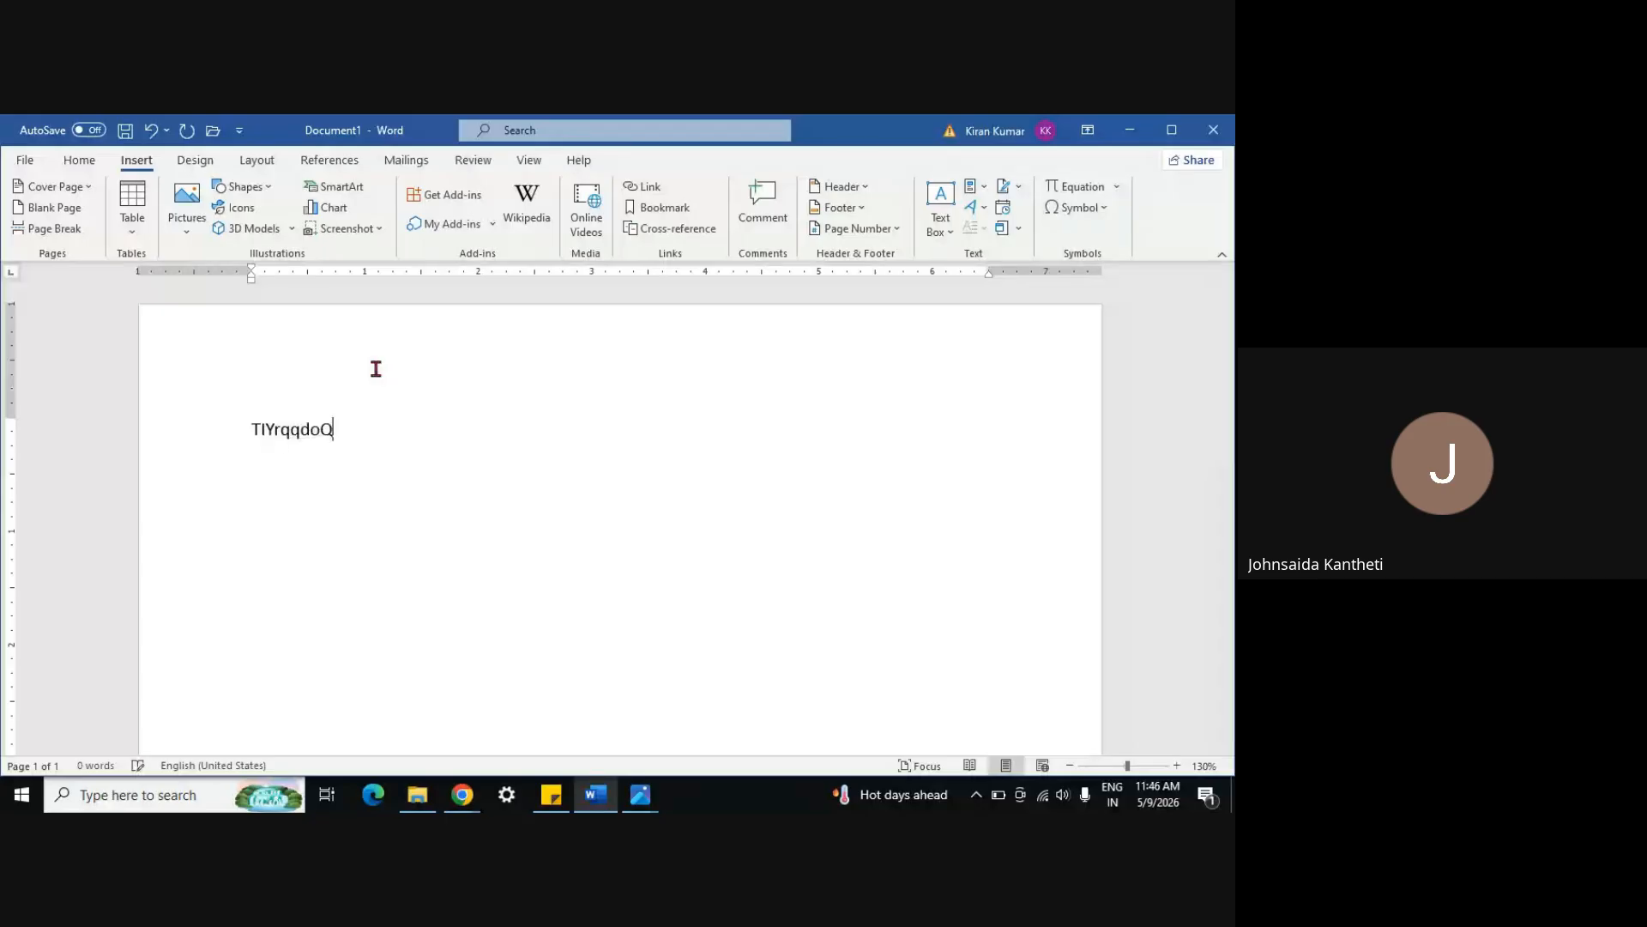
pyautogui.press('Return')
pyautogui.write('LdiyifrIYDqiQ')
pyautogui.press('Return')
pyautogui.write(']kdjUYCFASJCVSKJCG')
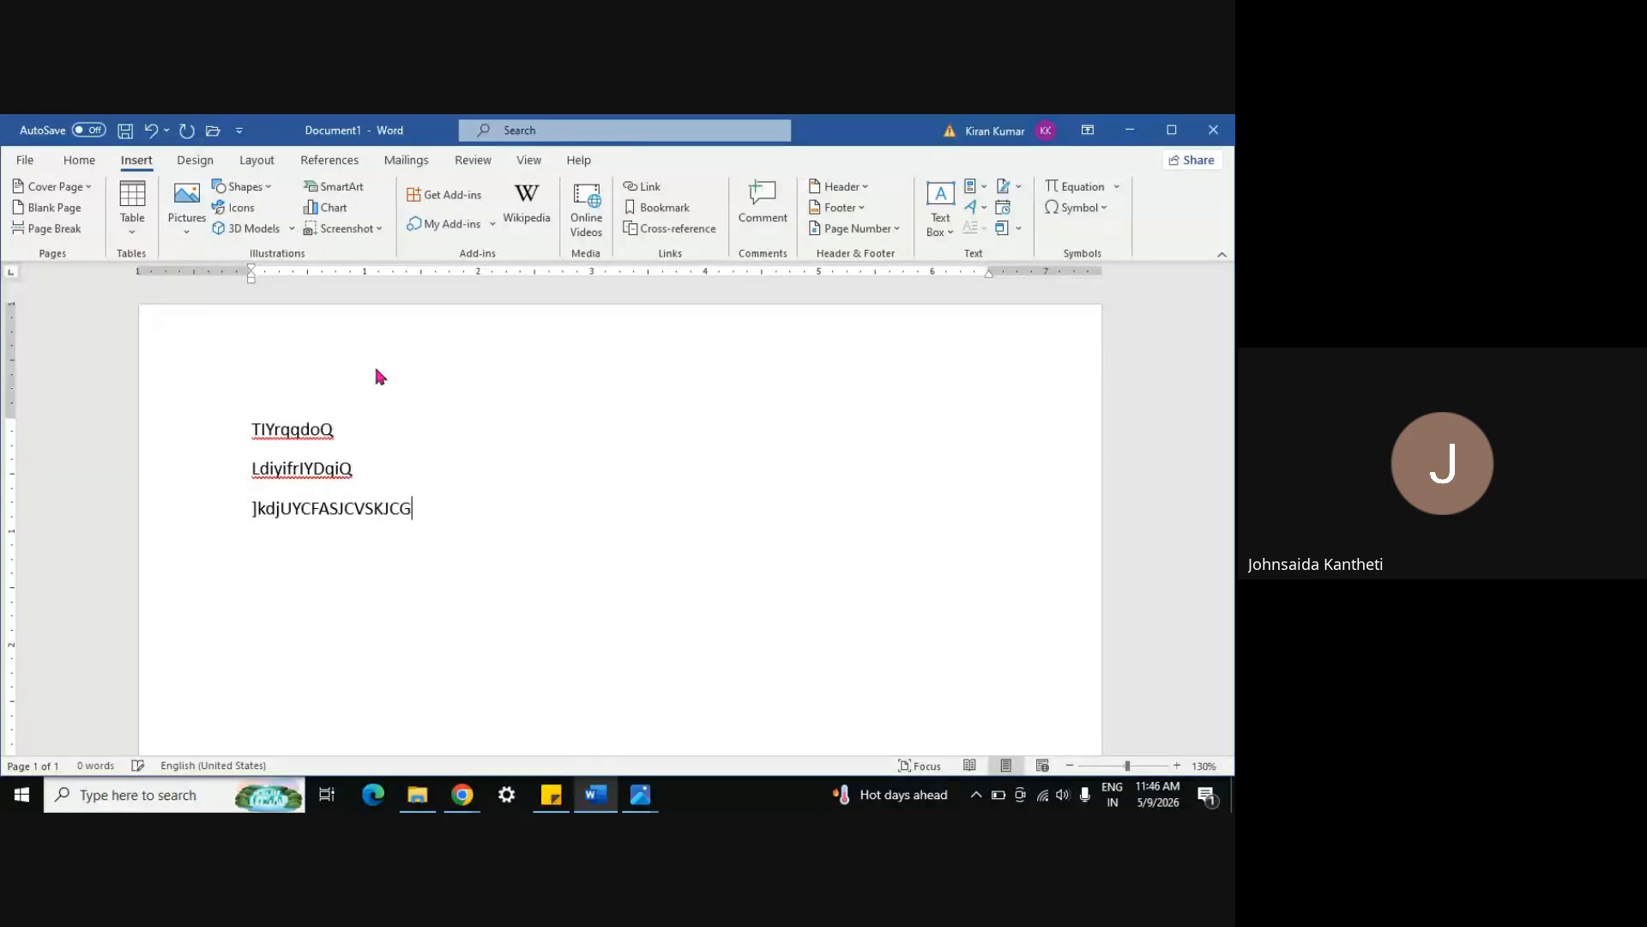
pyautogui.write('FLIYWD')
pyautogui.press('Return')
# Add three more filler lines: [Lwkld/uluGWUTfckasn v zsjguxtfax, ][lqwmdkhawfdutkqwfvmans zjsutmaw and \[.dgawutdfakh scjatdfaljs c
pyautogui.write('[Lwkld/uluGWUTfckasn v zsjguxtfax')
pyautogui.press('Return')
pyautogui.write('][lqwmdkhawfdutk')
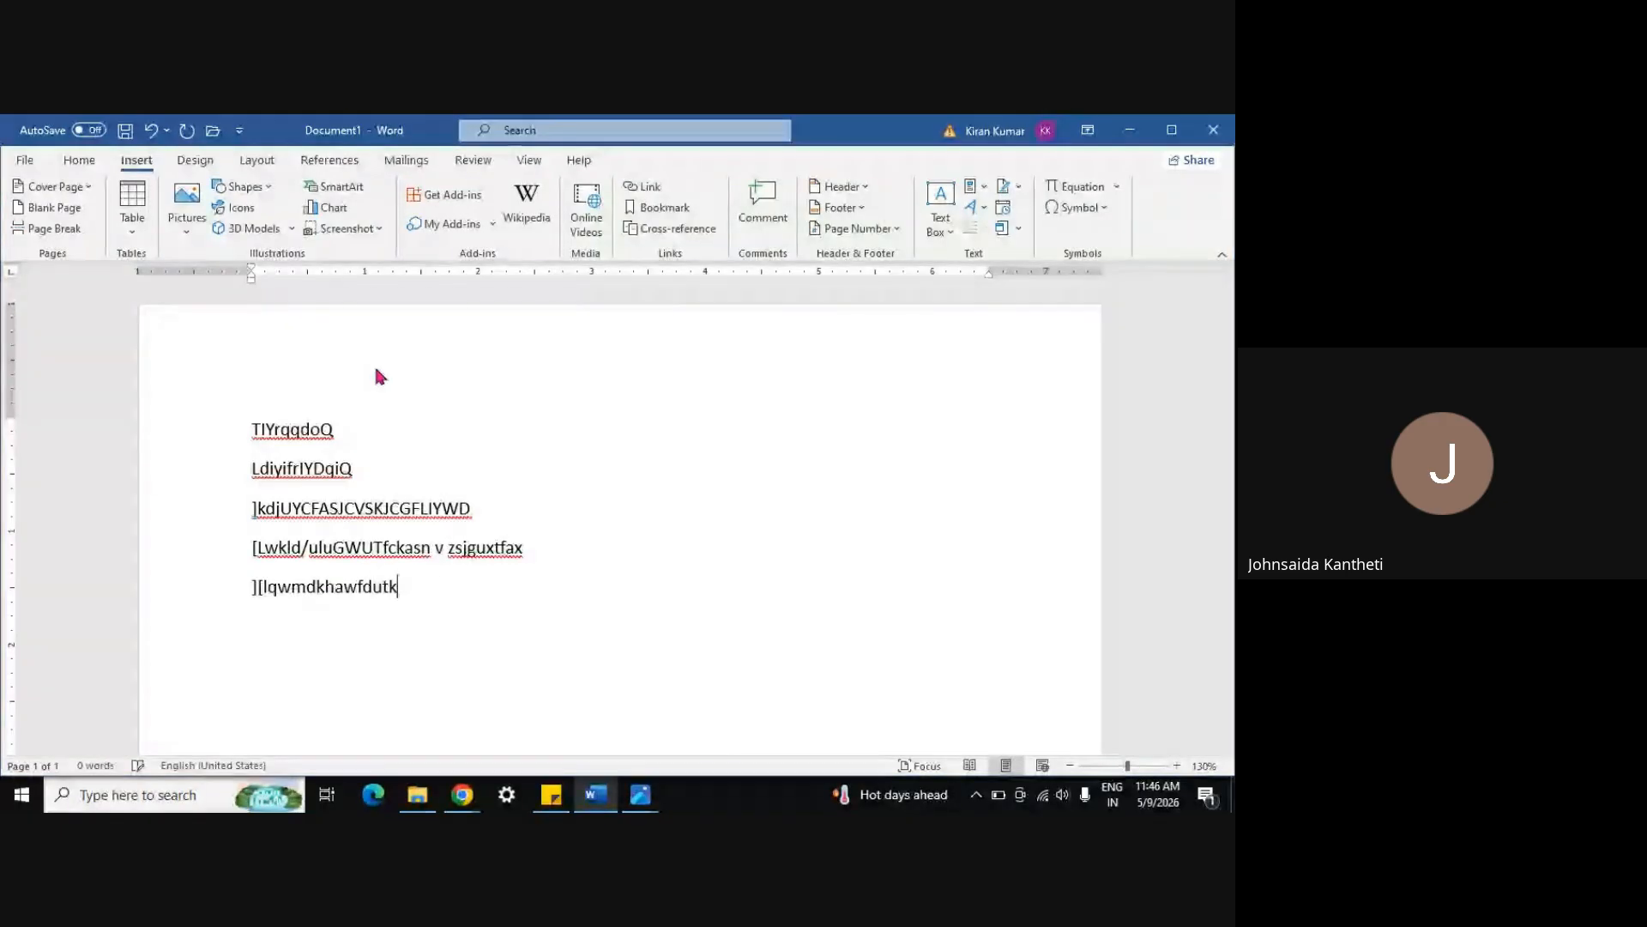
pyautogui.write('qwfvmans zjsutmaw')
pyautogui.press('Return')
pyautogui.write('\\[.dgawutdfakh scj')
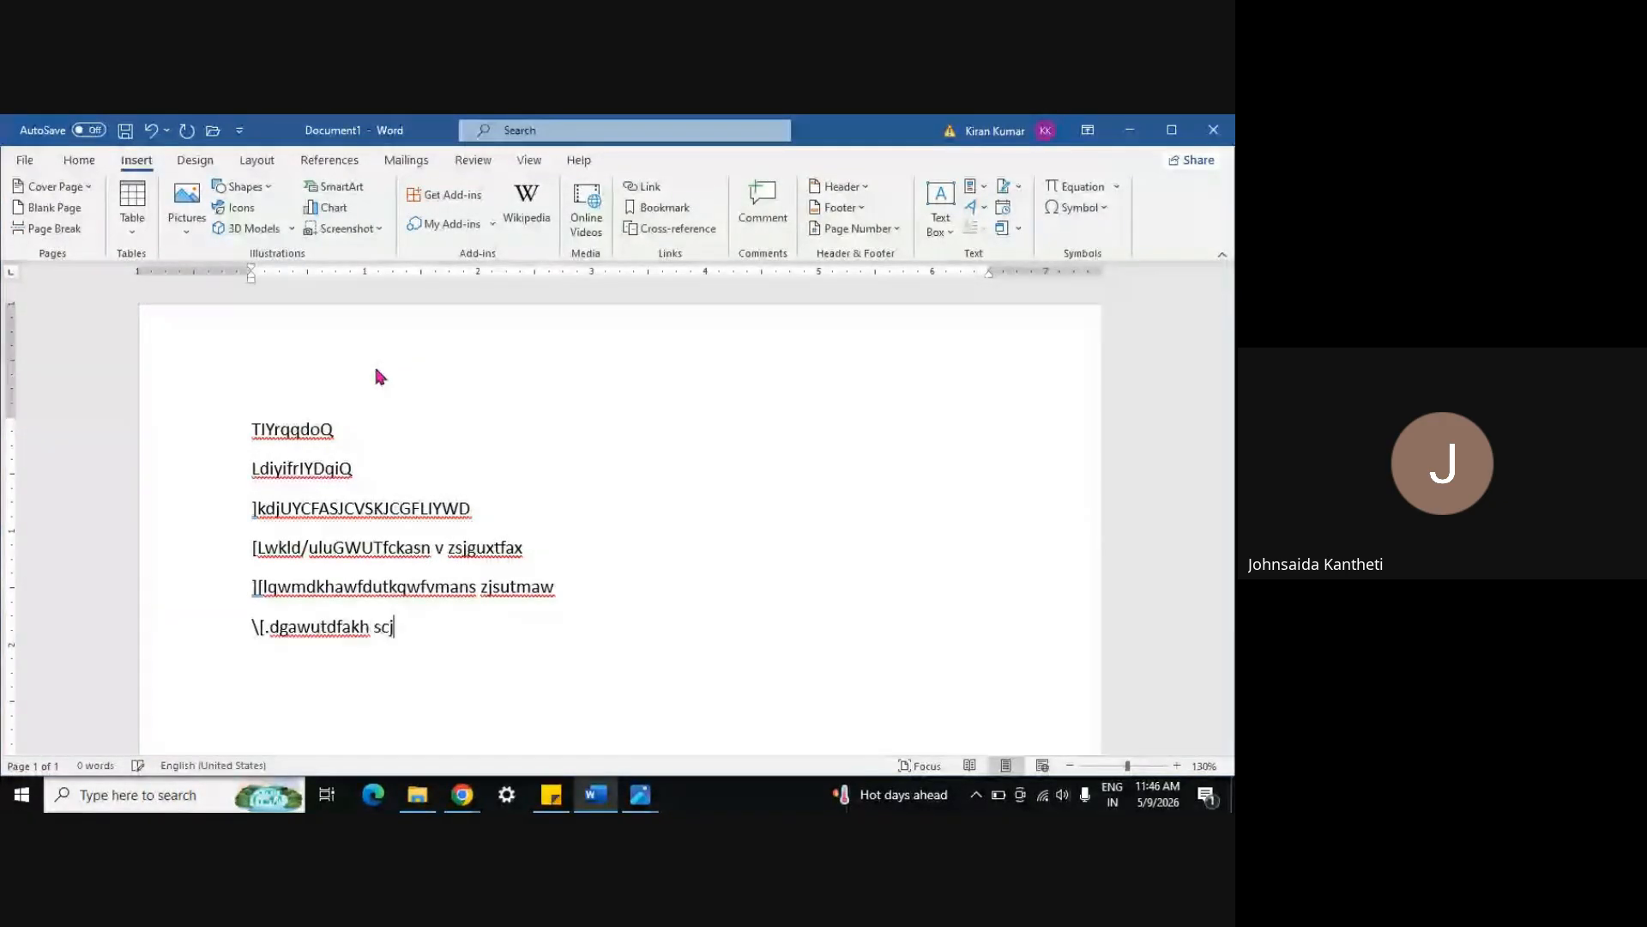
pyautogui.write('atdfaljs c')
pyautogui.press('Return')
# Finish the filler text with the lines Asldkjqwilyfvac zjgfawidk and Acnbavsacukawfdgapwiiawihc ascs
pyautogui.write('asldkjqwilyfvac zjgfawi')
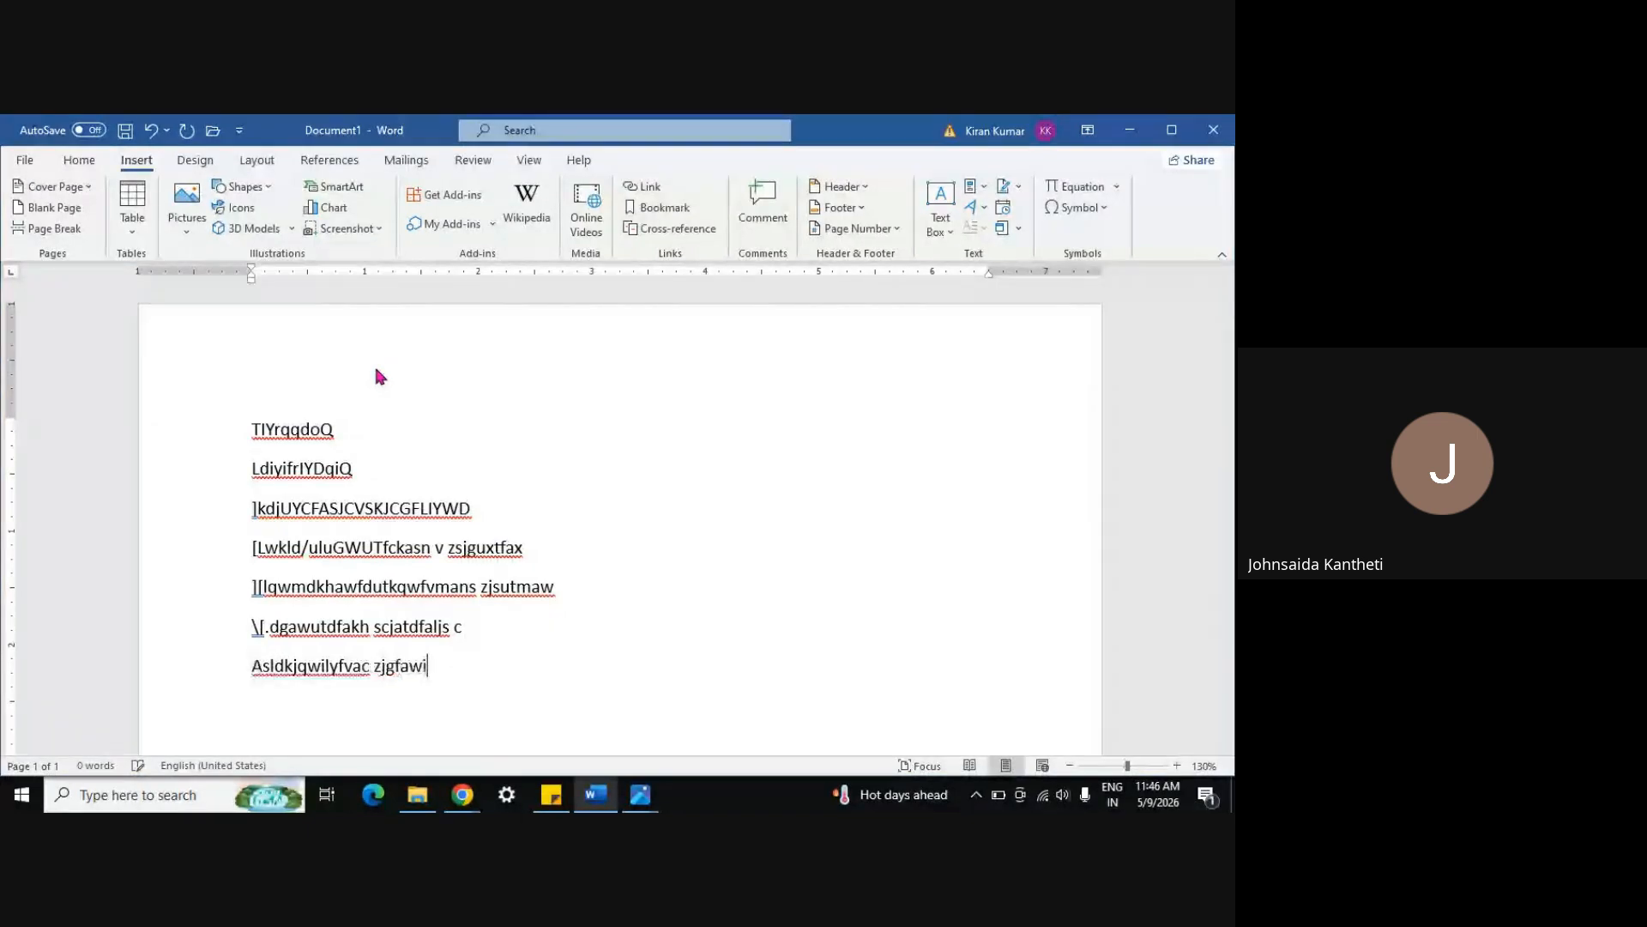
pyautogui.write('dk')
pyautogui.press('Return')
pyautogui.write('acnbavsacukawfdgapwiiawihc ascs')
pyautogui.press('Return')
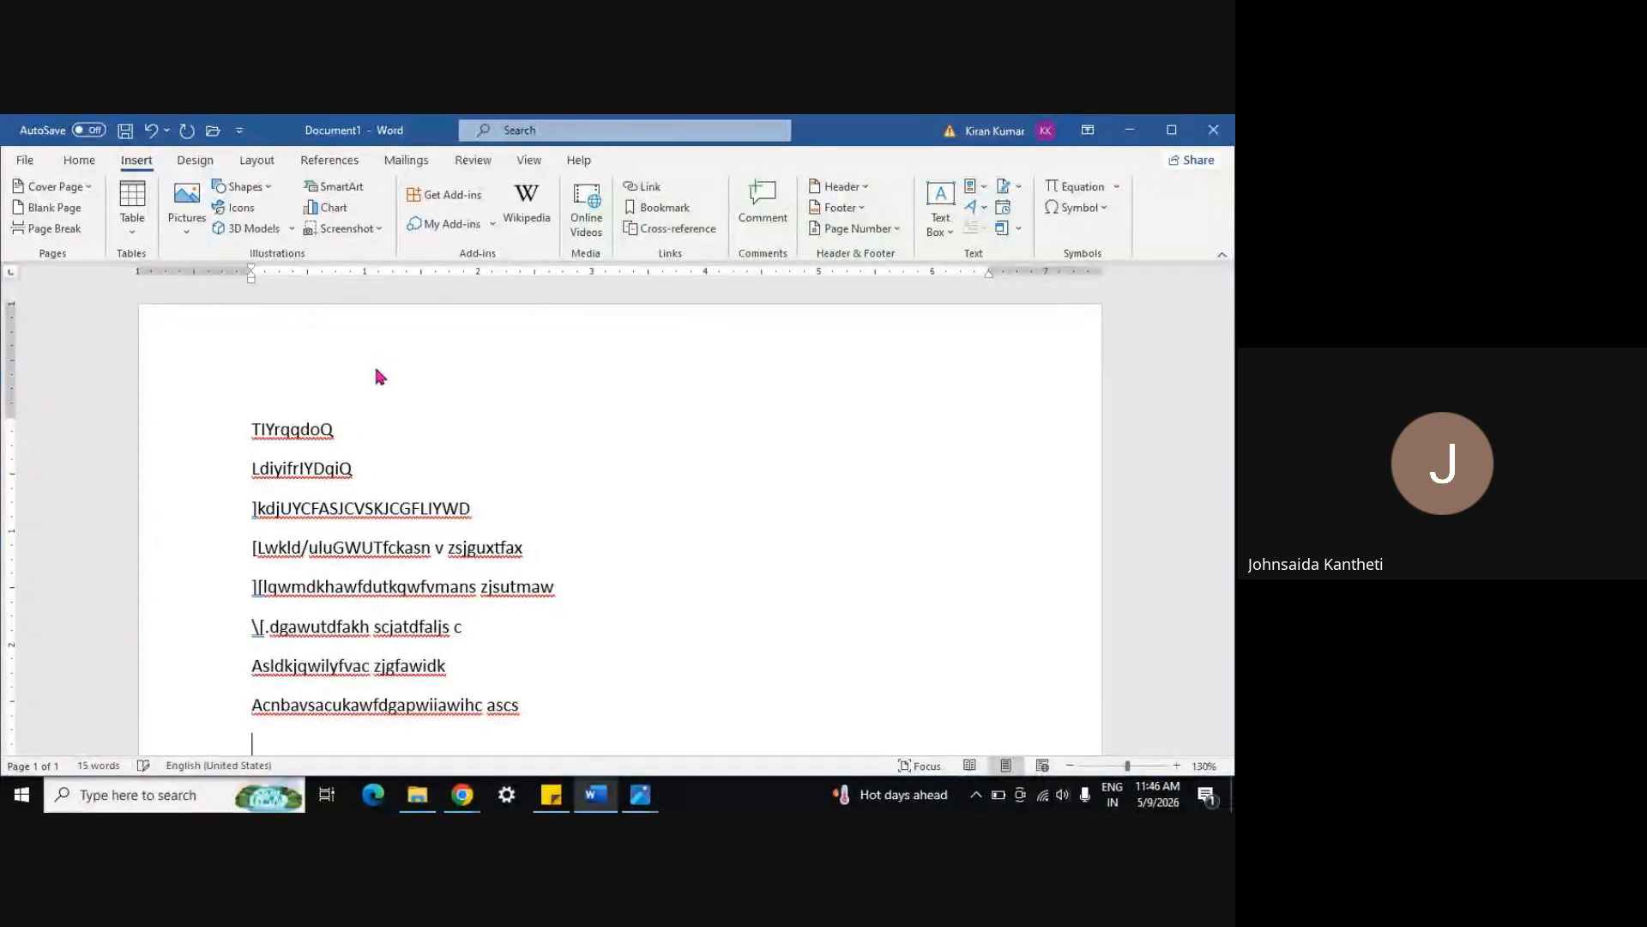
# Copy all the filler lines and paste the duplicate below the original text
pyautogui.hotkey('ctrl', 'a')
pyautogui.scroll(-1, 376, 369)
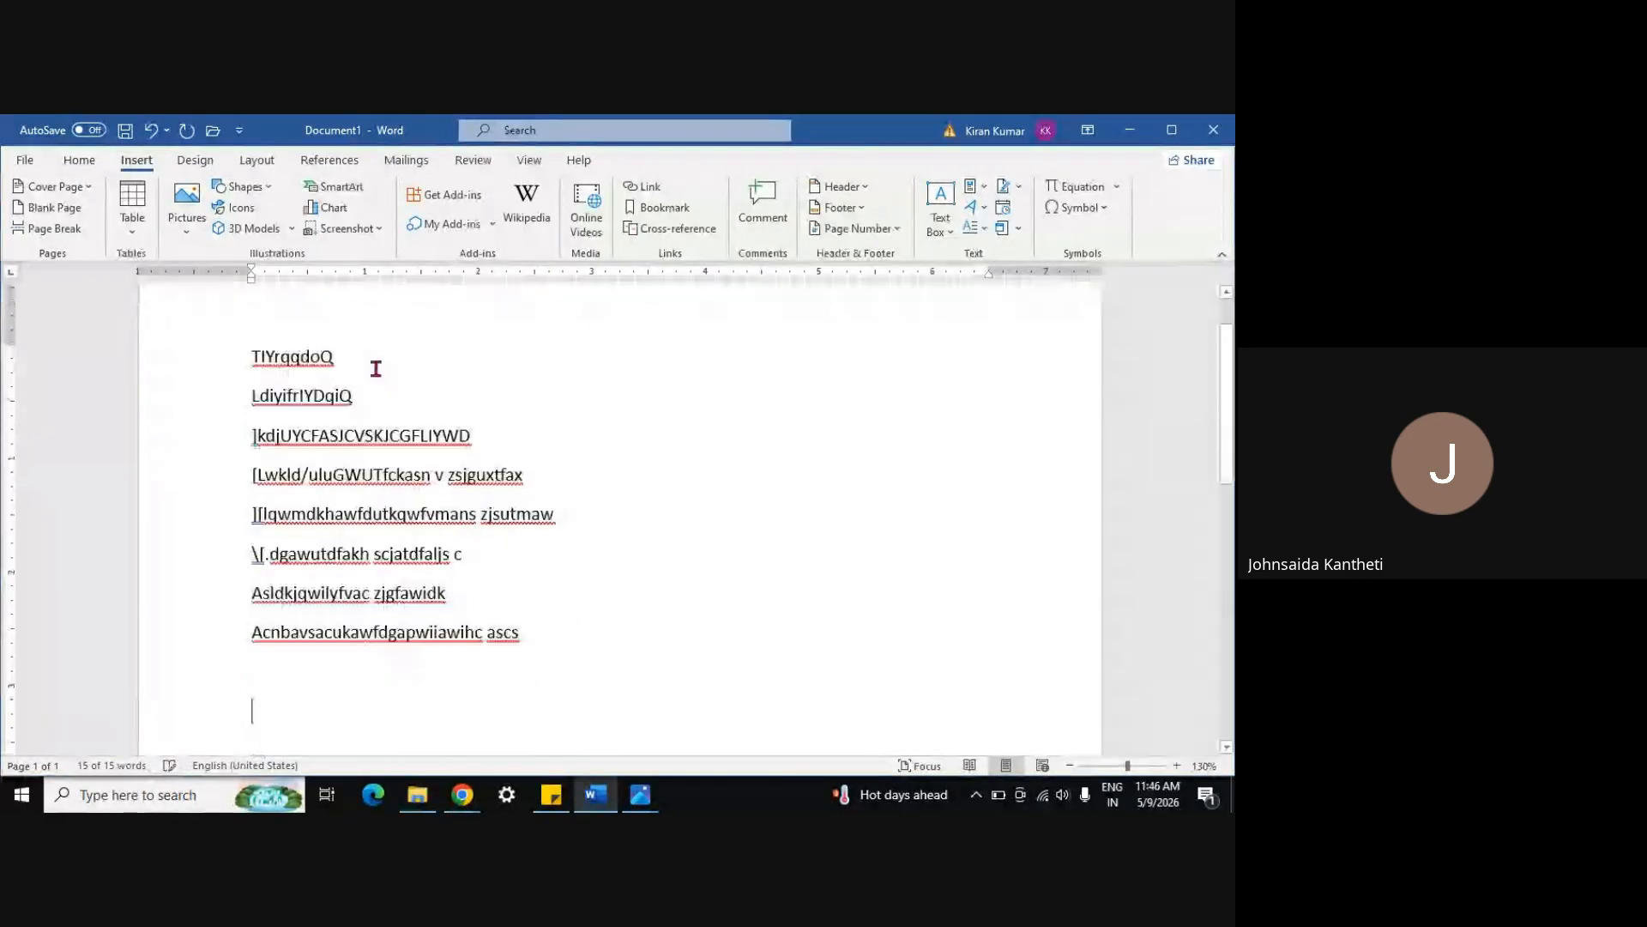
pyautogui.write('TIYrqqdoQ LdiyifrIYDqiQ ]kdjUYCFASJCVSKJCGFLIYWD [Lwkld/uluGWUTfckasn v zsjguxtfax ][lqwmdkhawfdutkqwfvmans zjsutmaw \\[.dgawutdfakh scjatdfaljs c Asldkjqwilyfvac zjgfawidk Acnbavsacukawfdgapwiiawihc ascs')
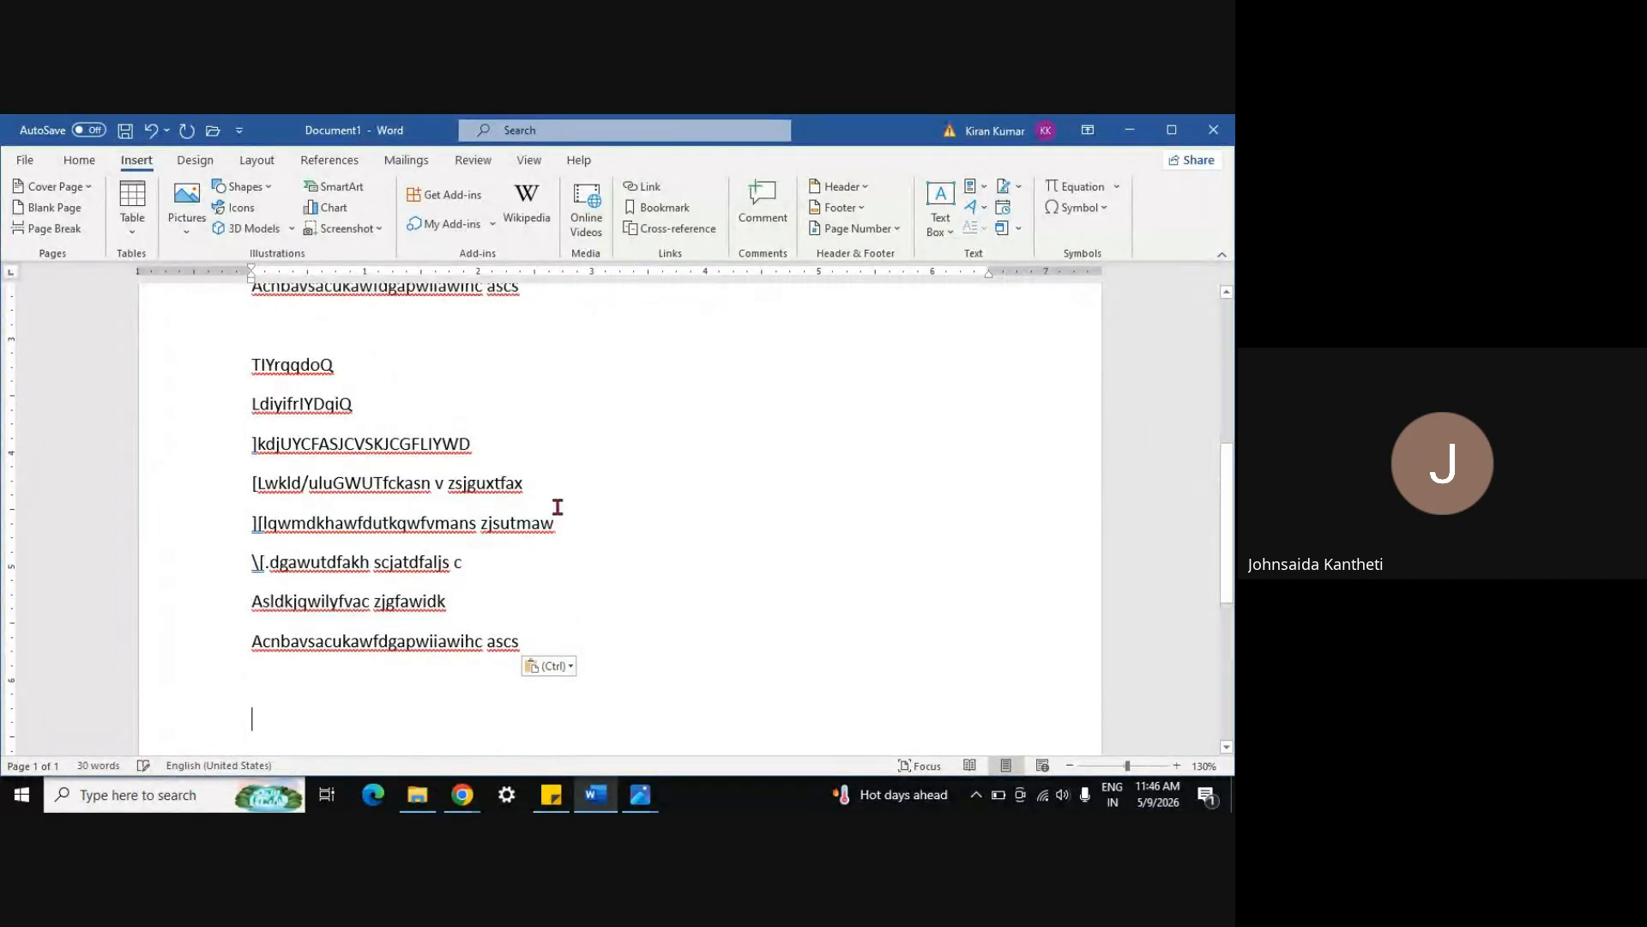
pyautogui.scroll(1, 557, 506)
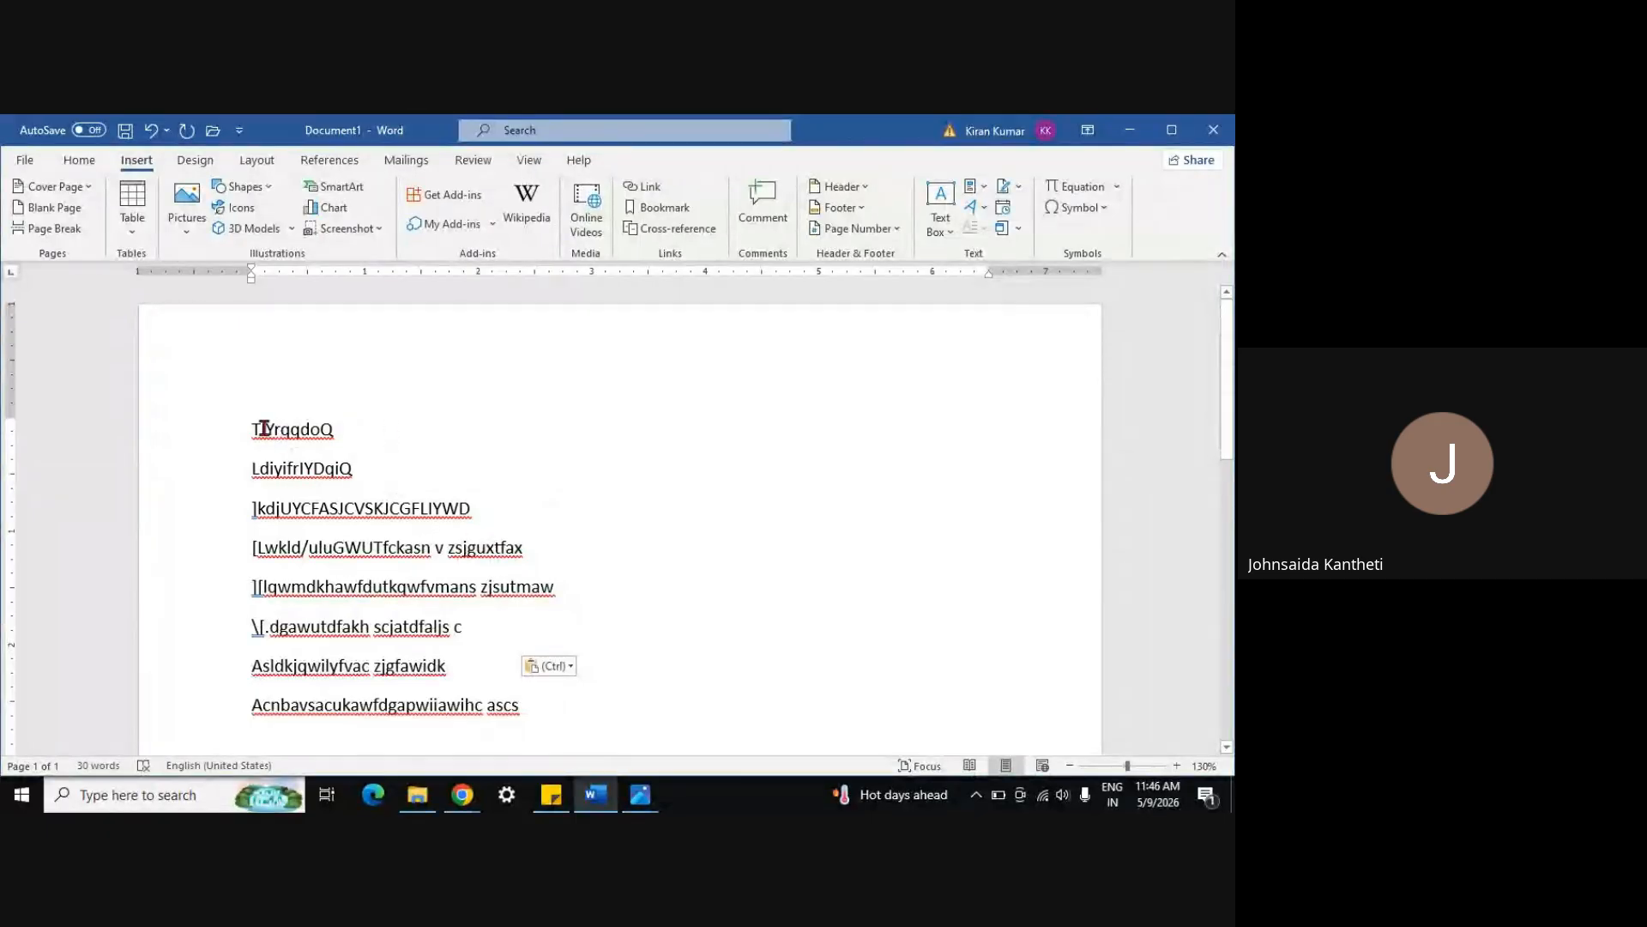
# Insert a comment reading hgdfa on the second filler line, LdiyifrIYDqiQ
pyautogui.click(333, 430)
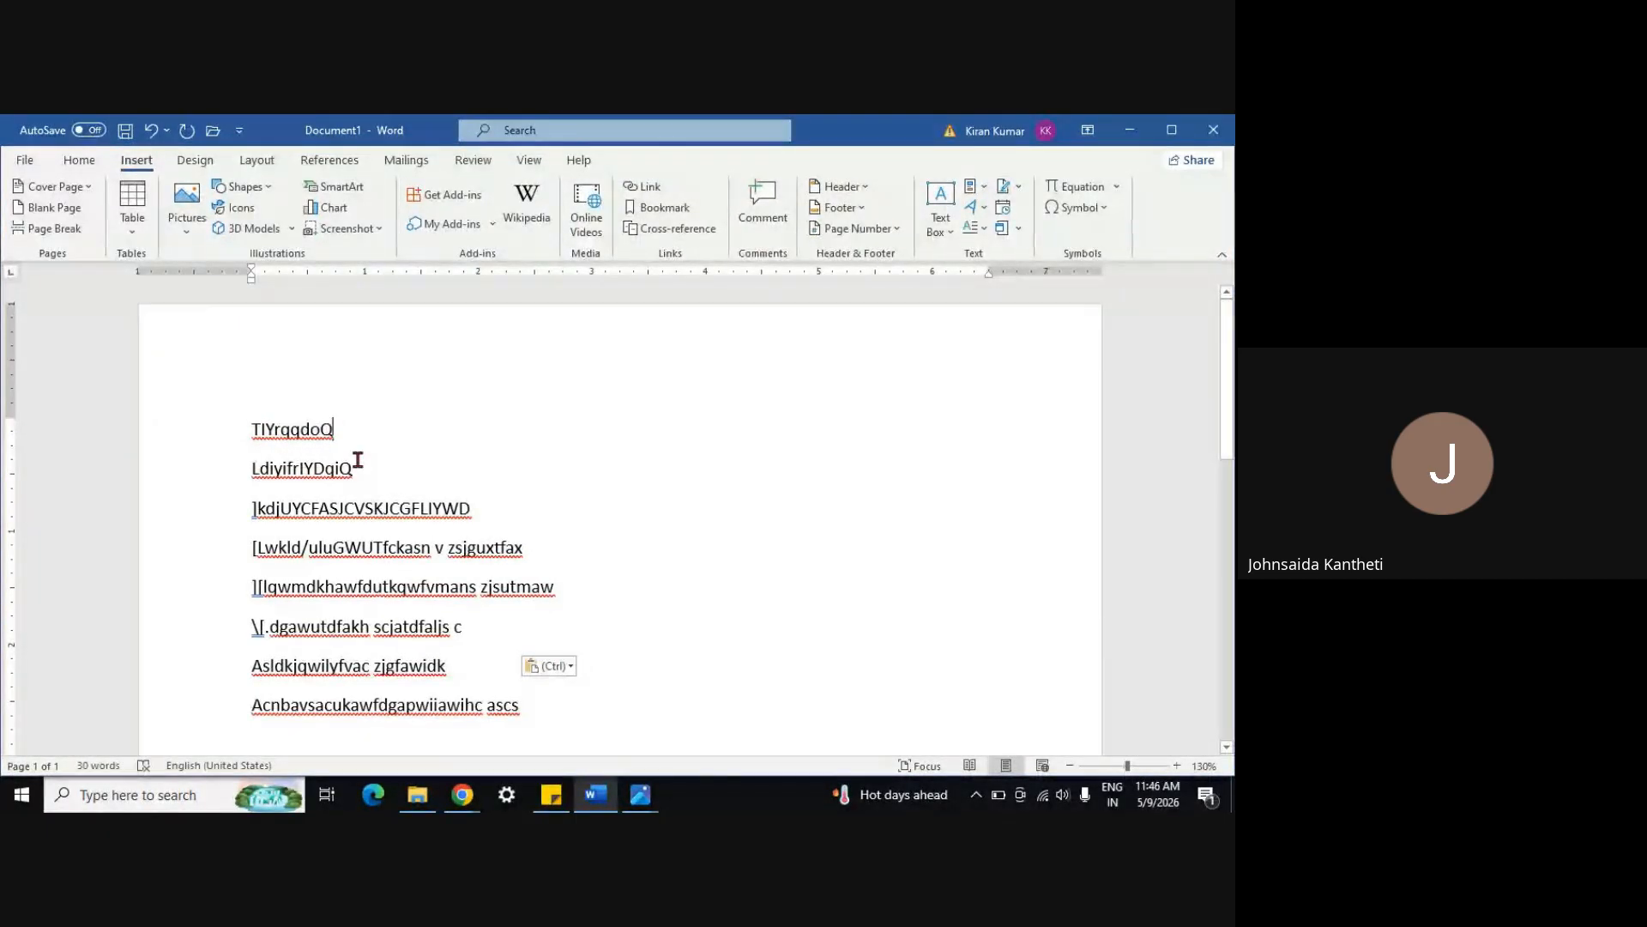
pyautogui.click(357, 469)
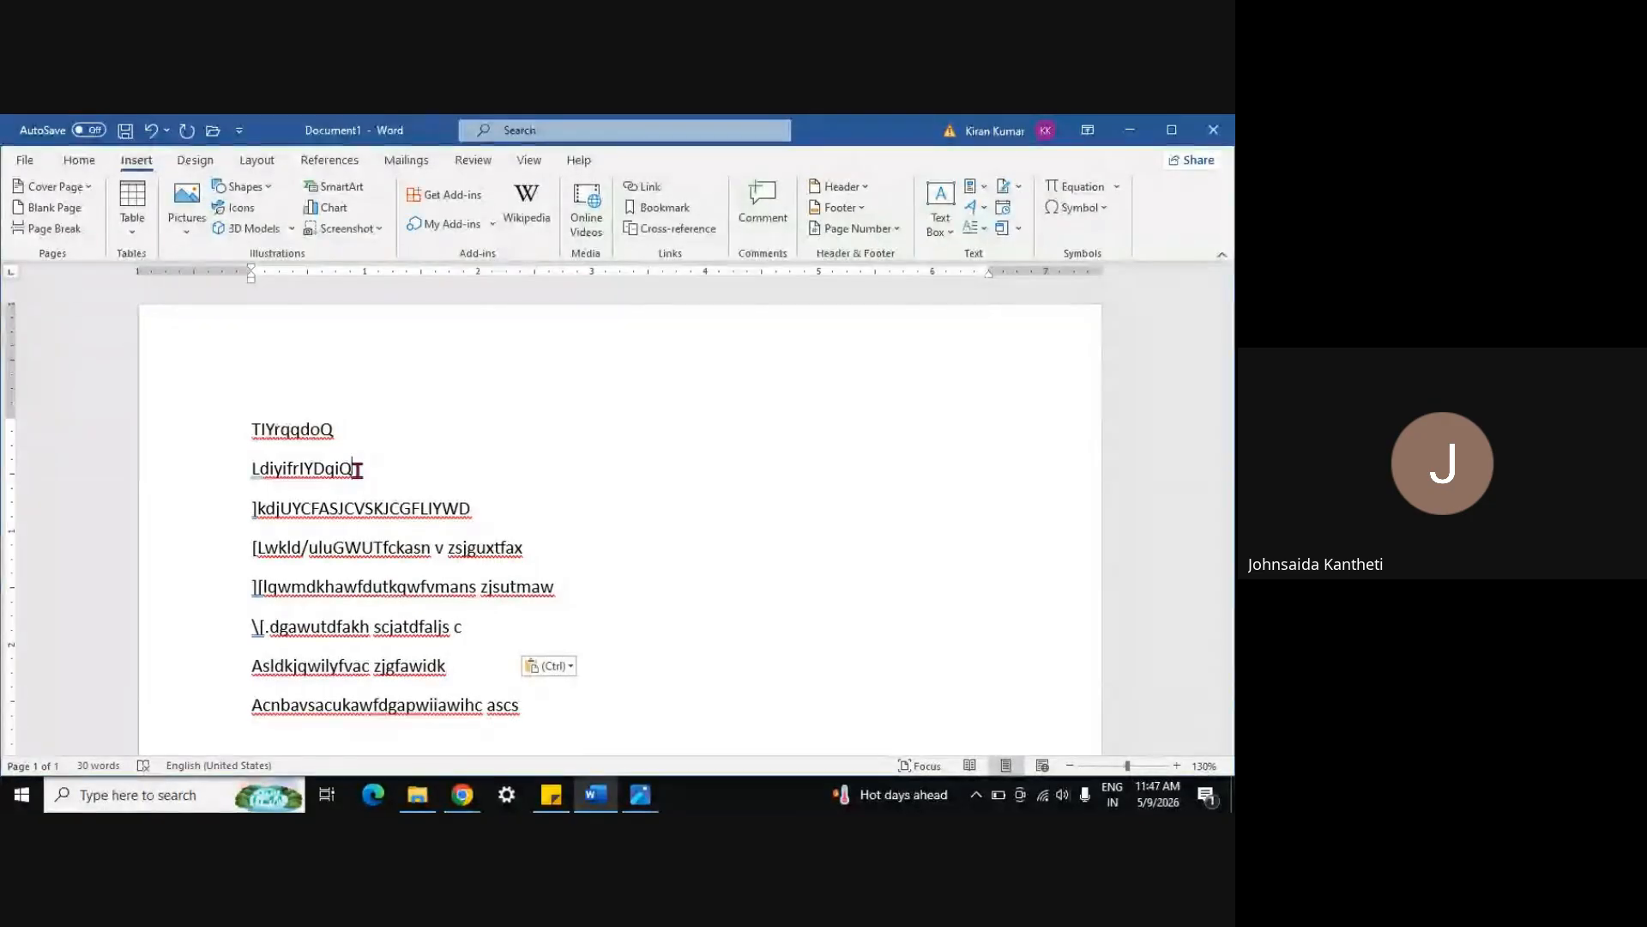
pyautogui.click(760, 211)
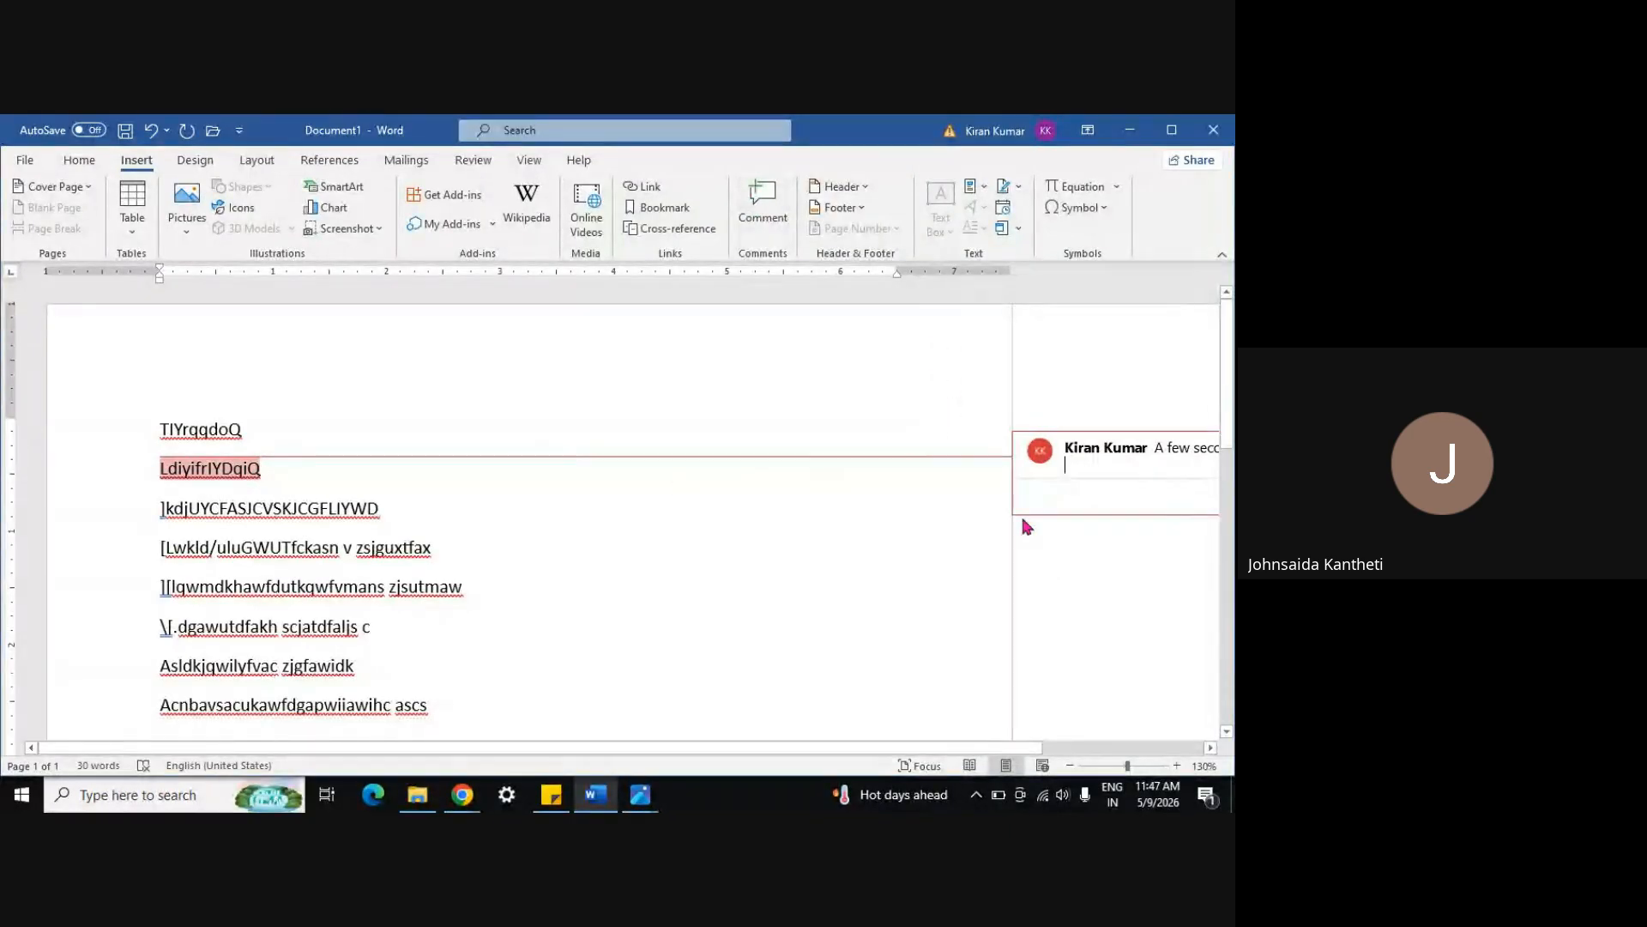
pyautogui.write('hgdfa')
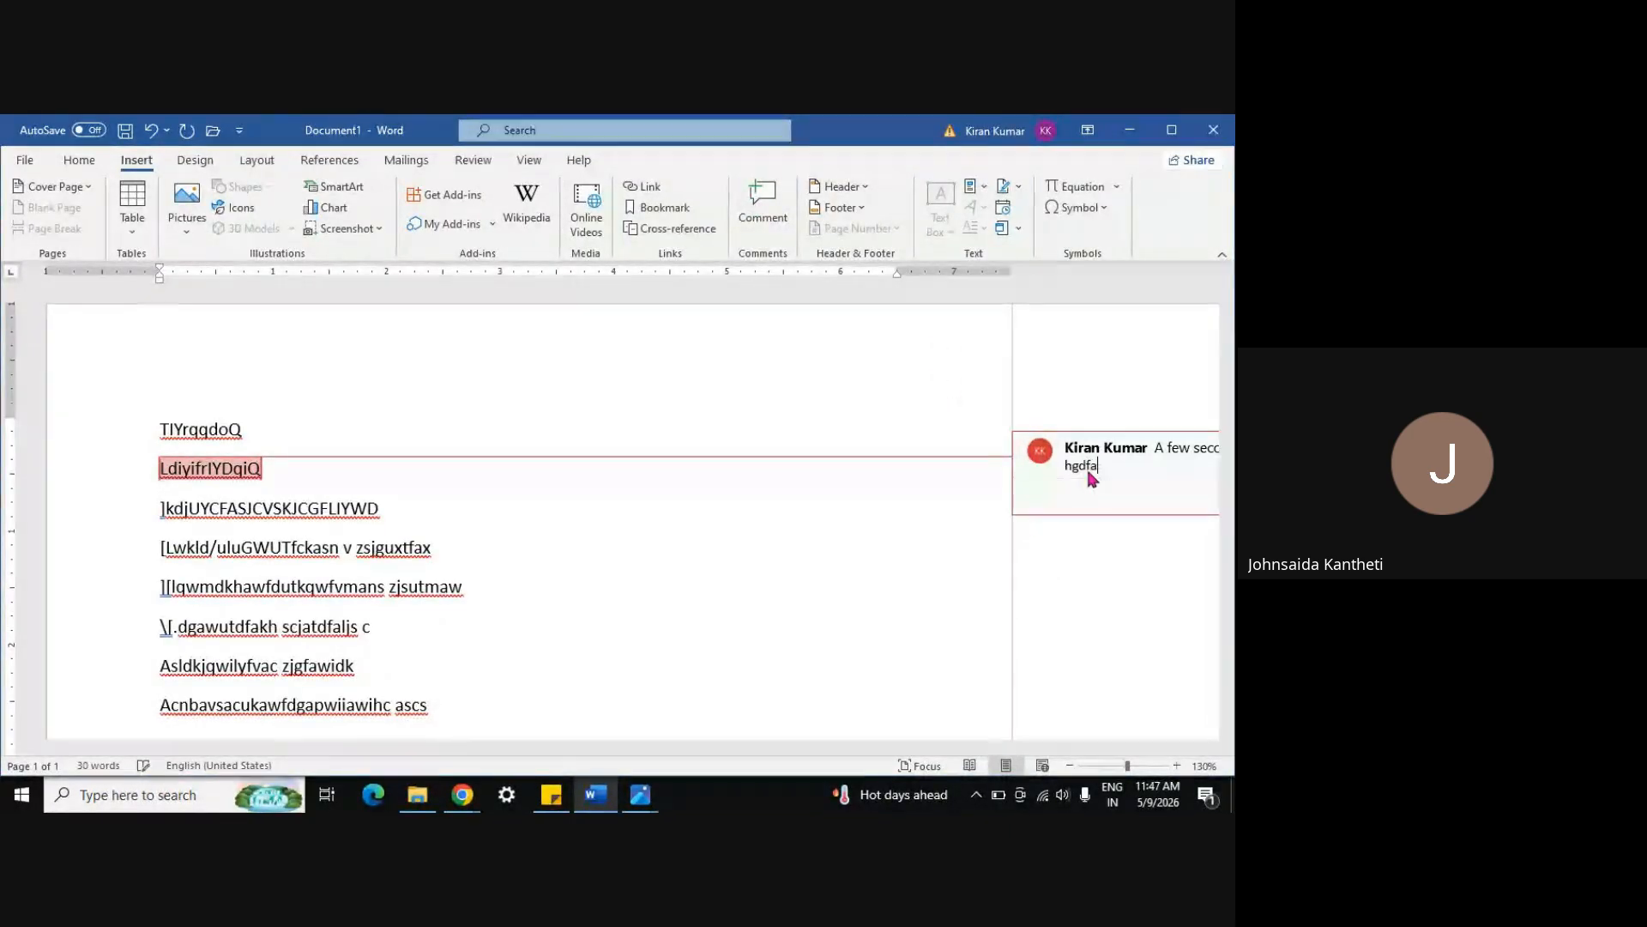
pyautogui.press('Return')
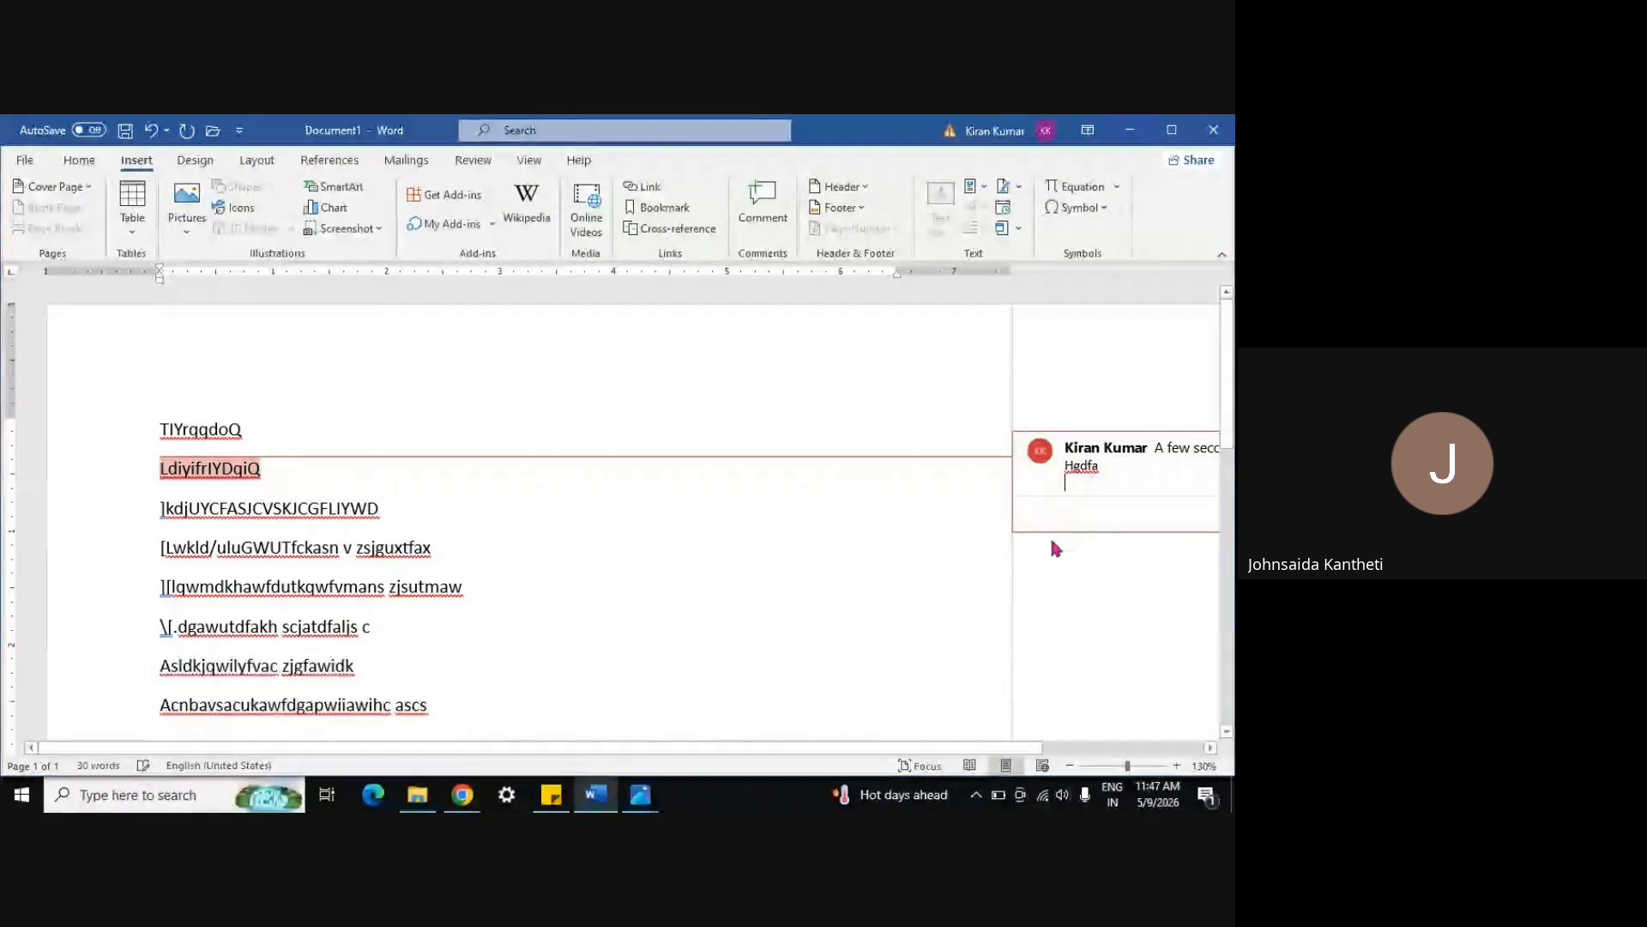
pyautogui.hscroll(3, 1028, 675)
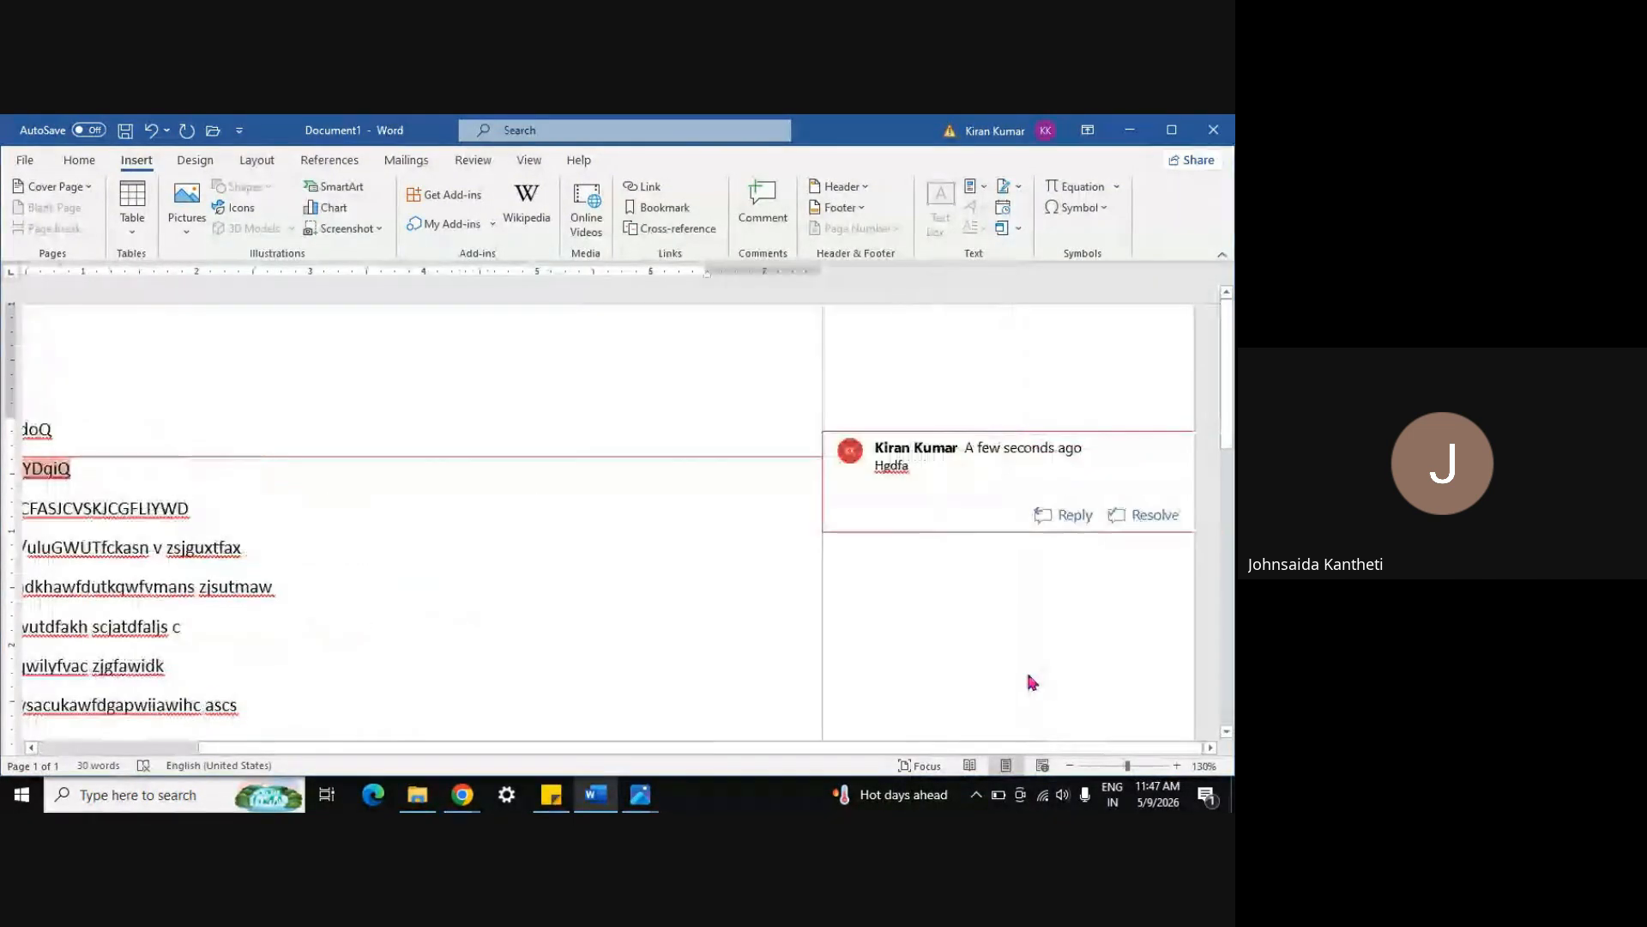
# Reply to the comment with Sadgjfsd;l and mark the comment thread as resolved
pyautogui.click(1069, 515)
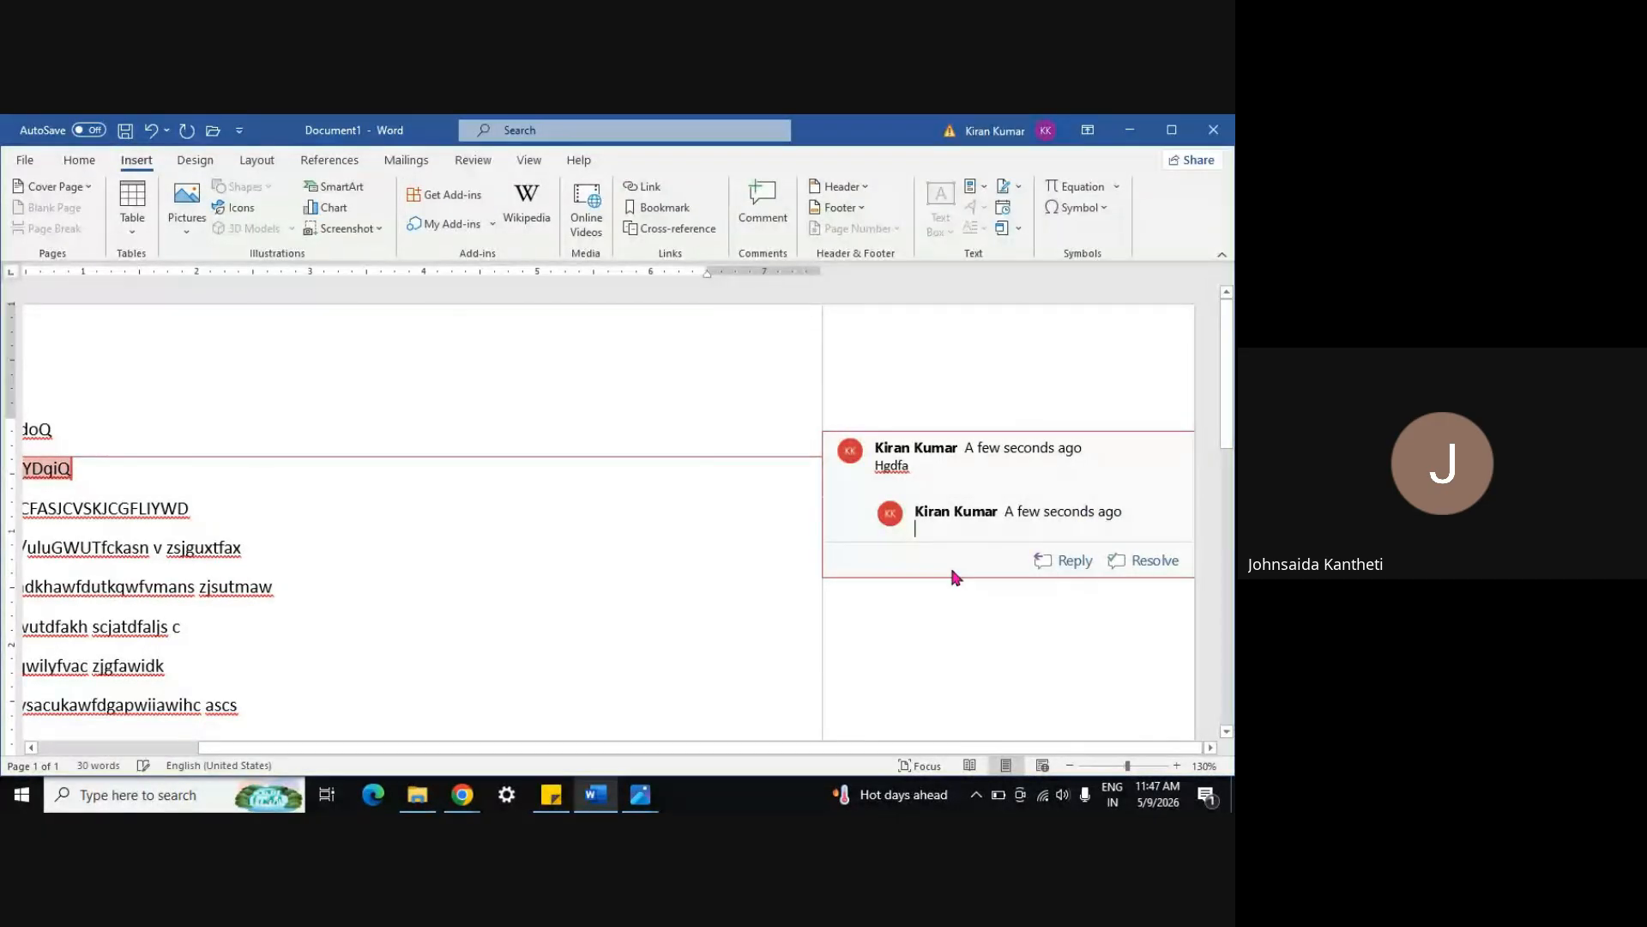
pyautogui.write('Sadgjfsd;l')
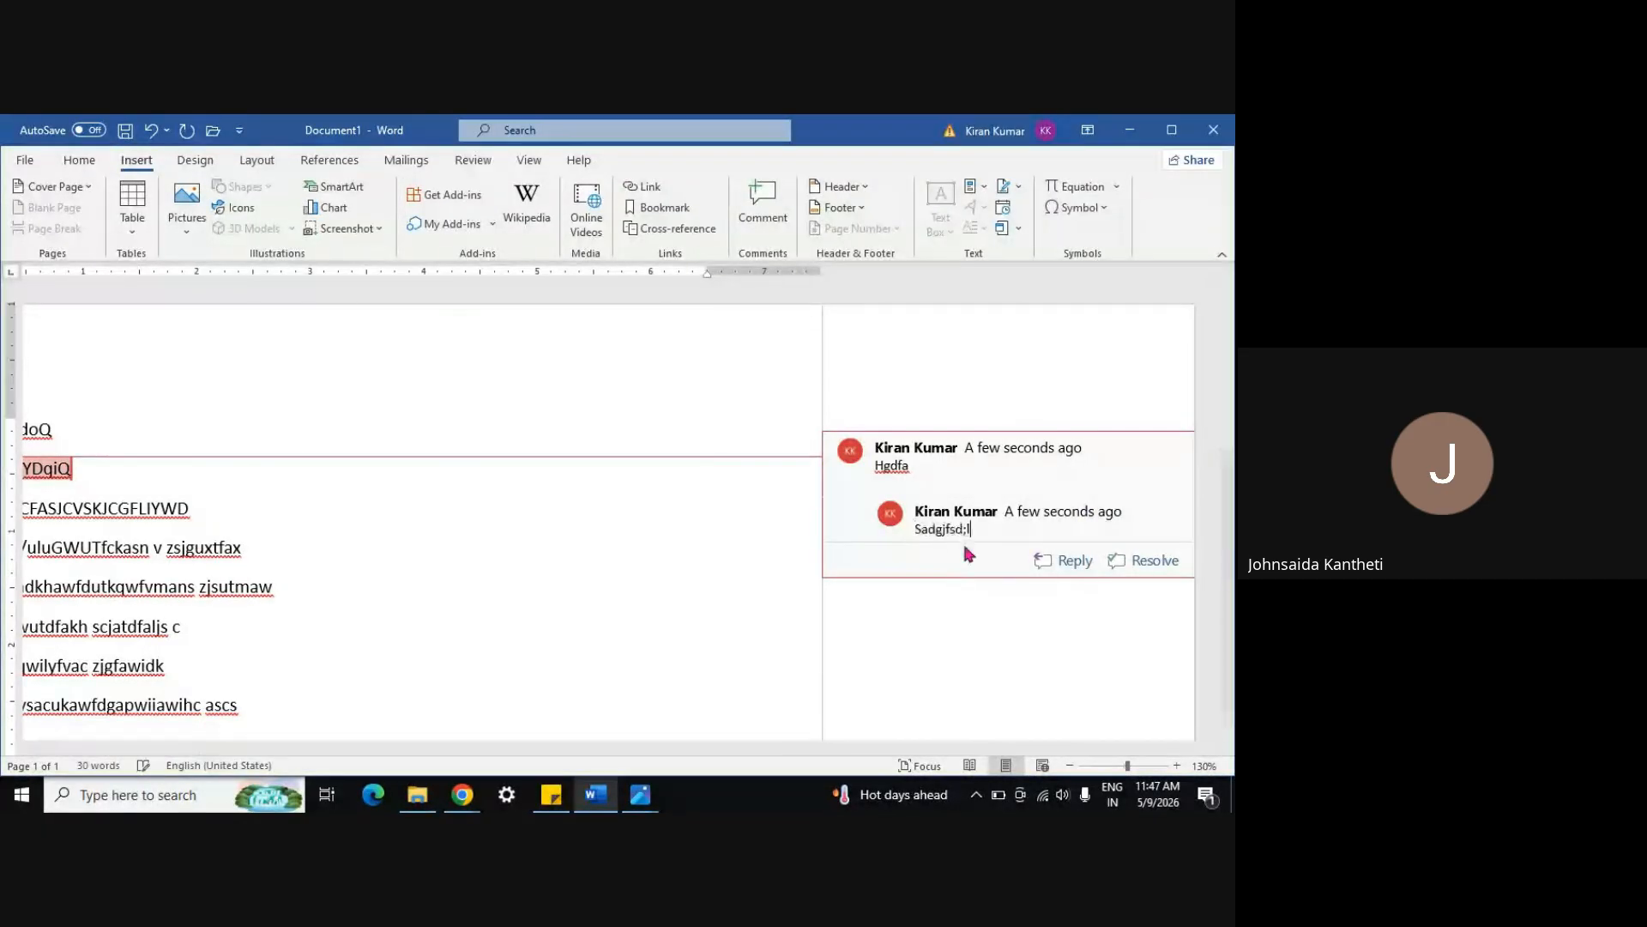
pyautogui.click(1126, 562)
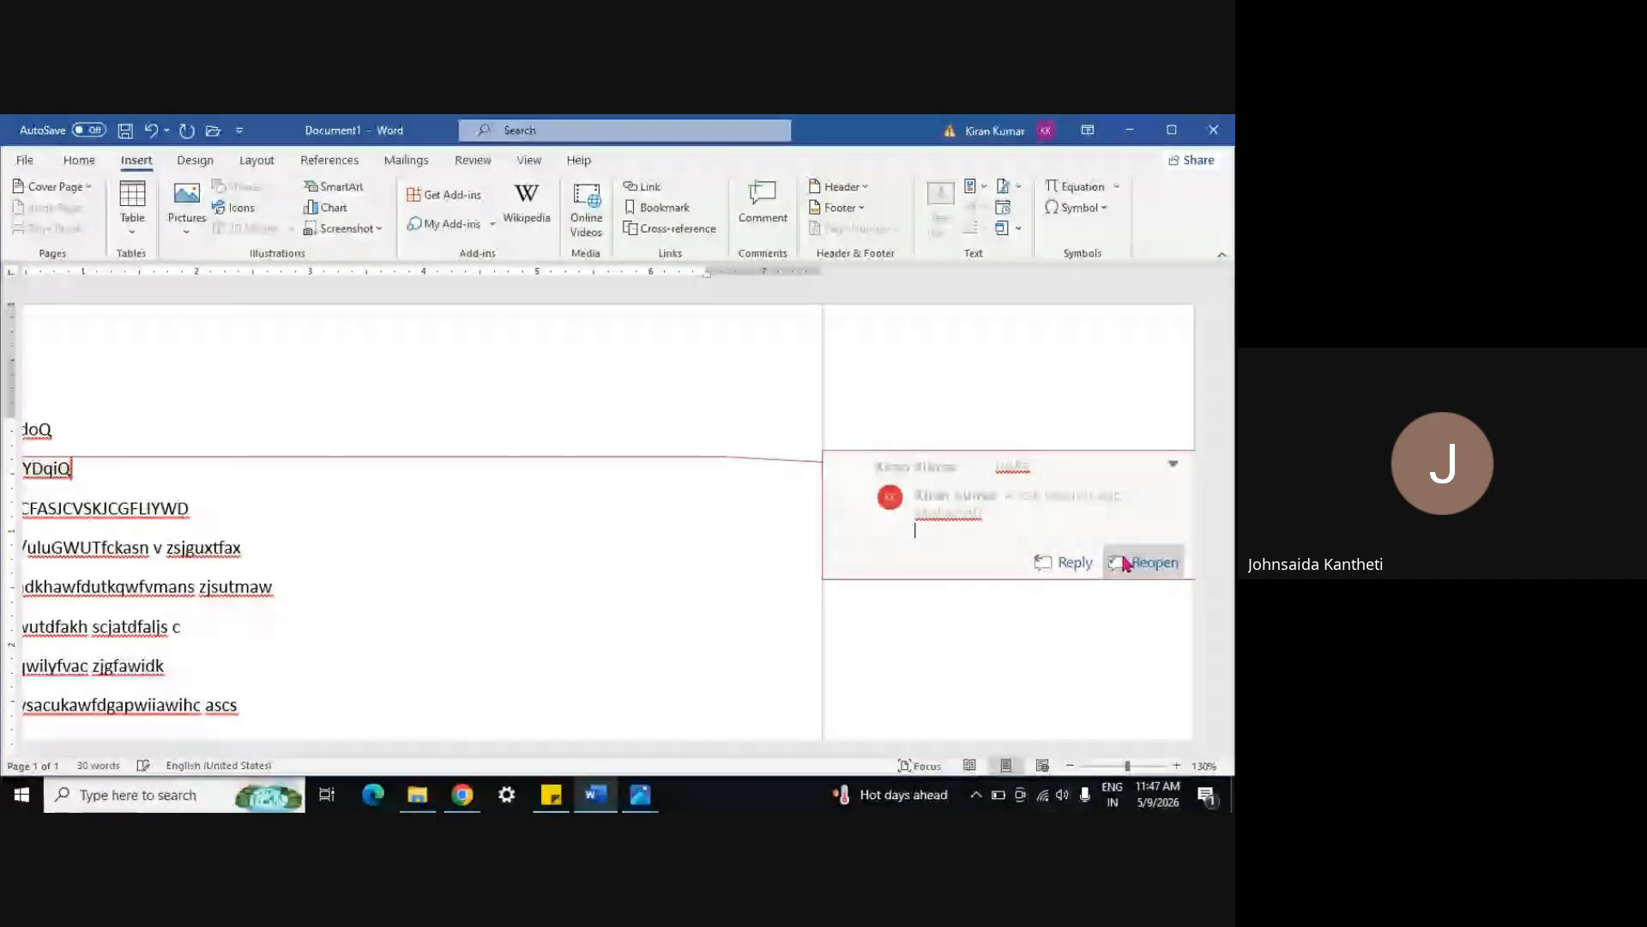
# Add another reply, AmdnjFD, to the resolved comment and return to the body text
pyautogui.click(1064, 564)
pyautogui.write('AmdnjFD')
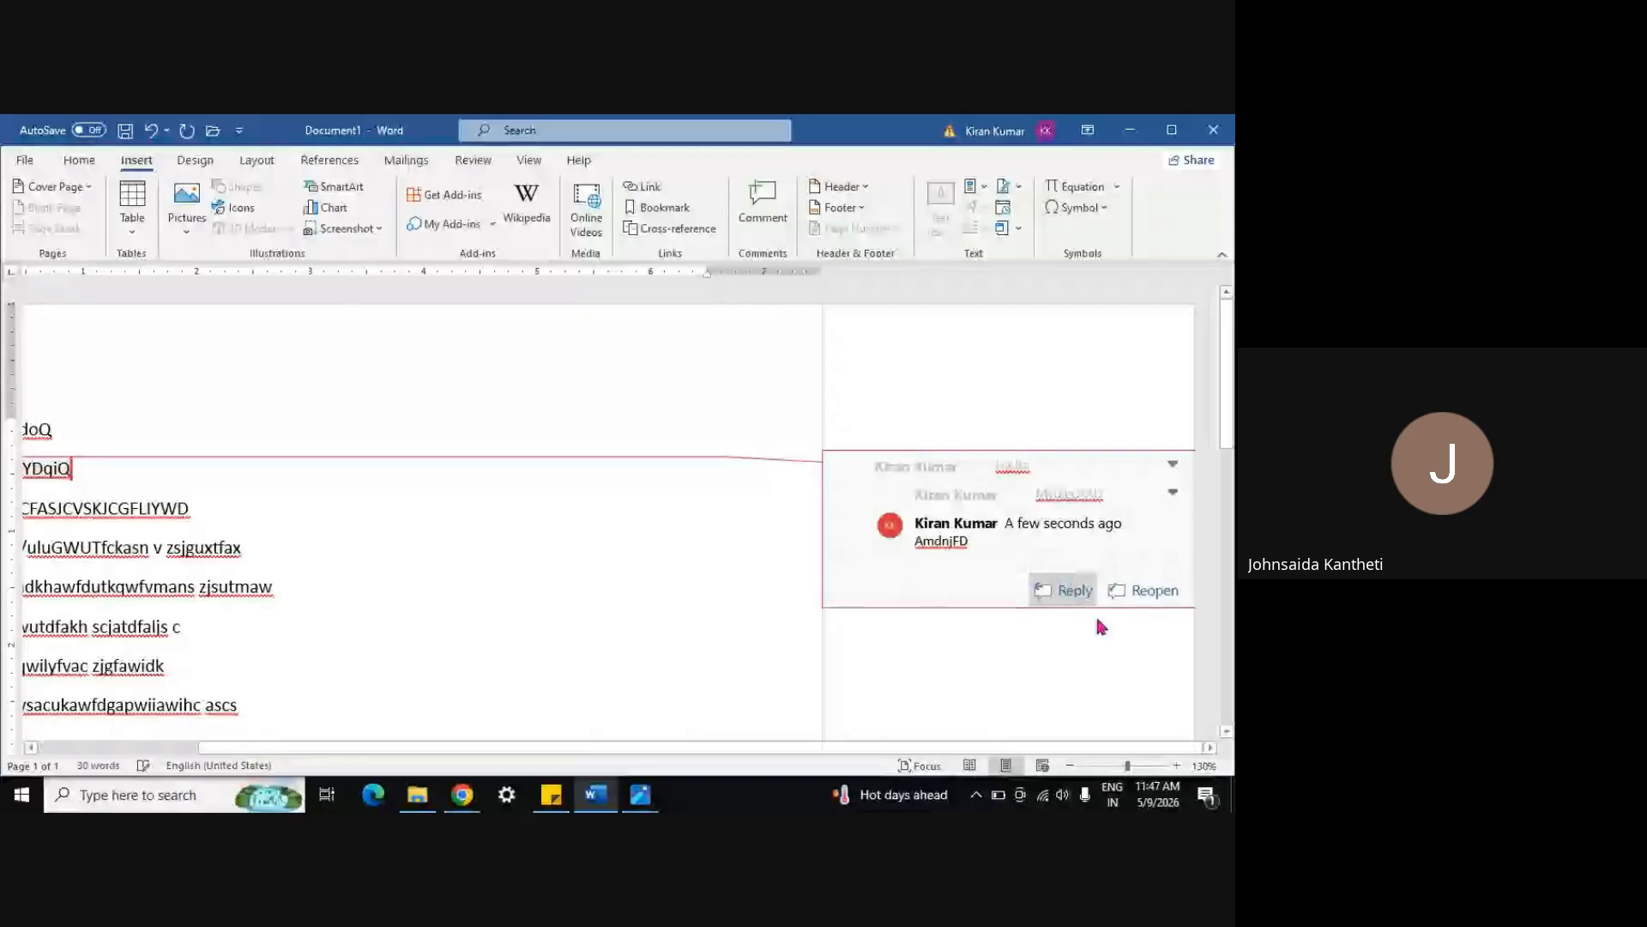
pyautogui.click(584, 599)
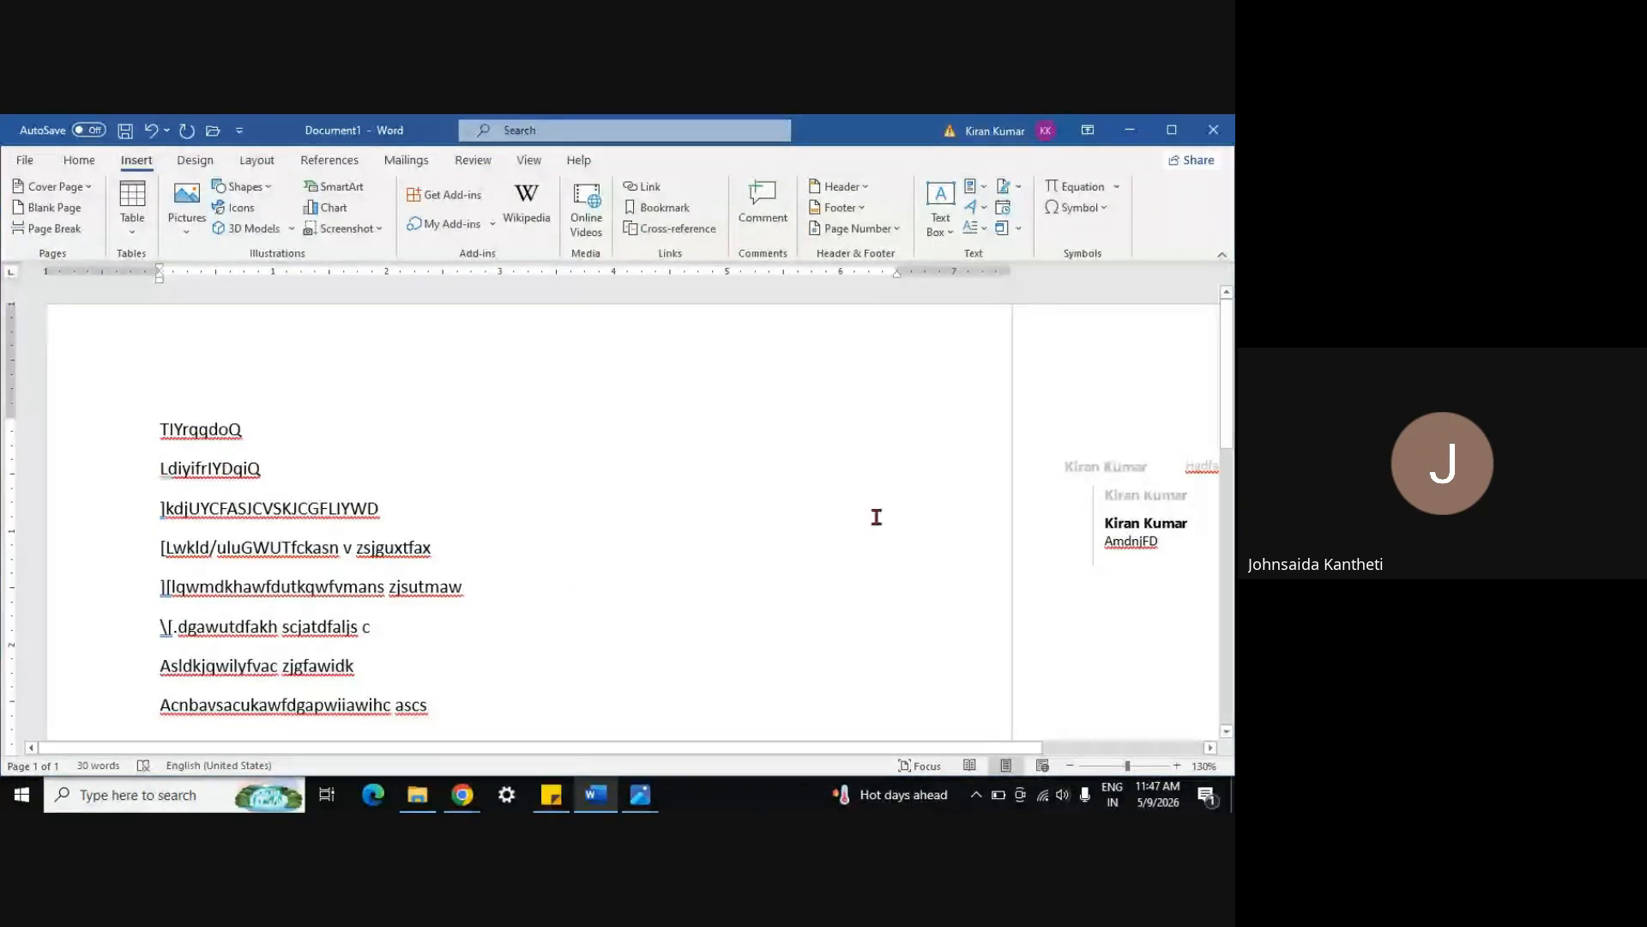
# Examine the resolved comment thread beside the text, including the options for its last reply
pyautogui.click(1177, 519)
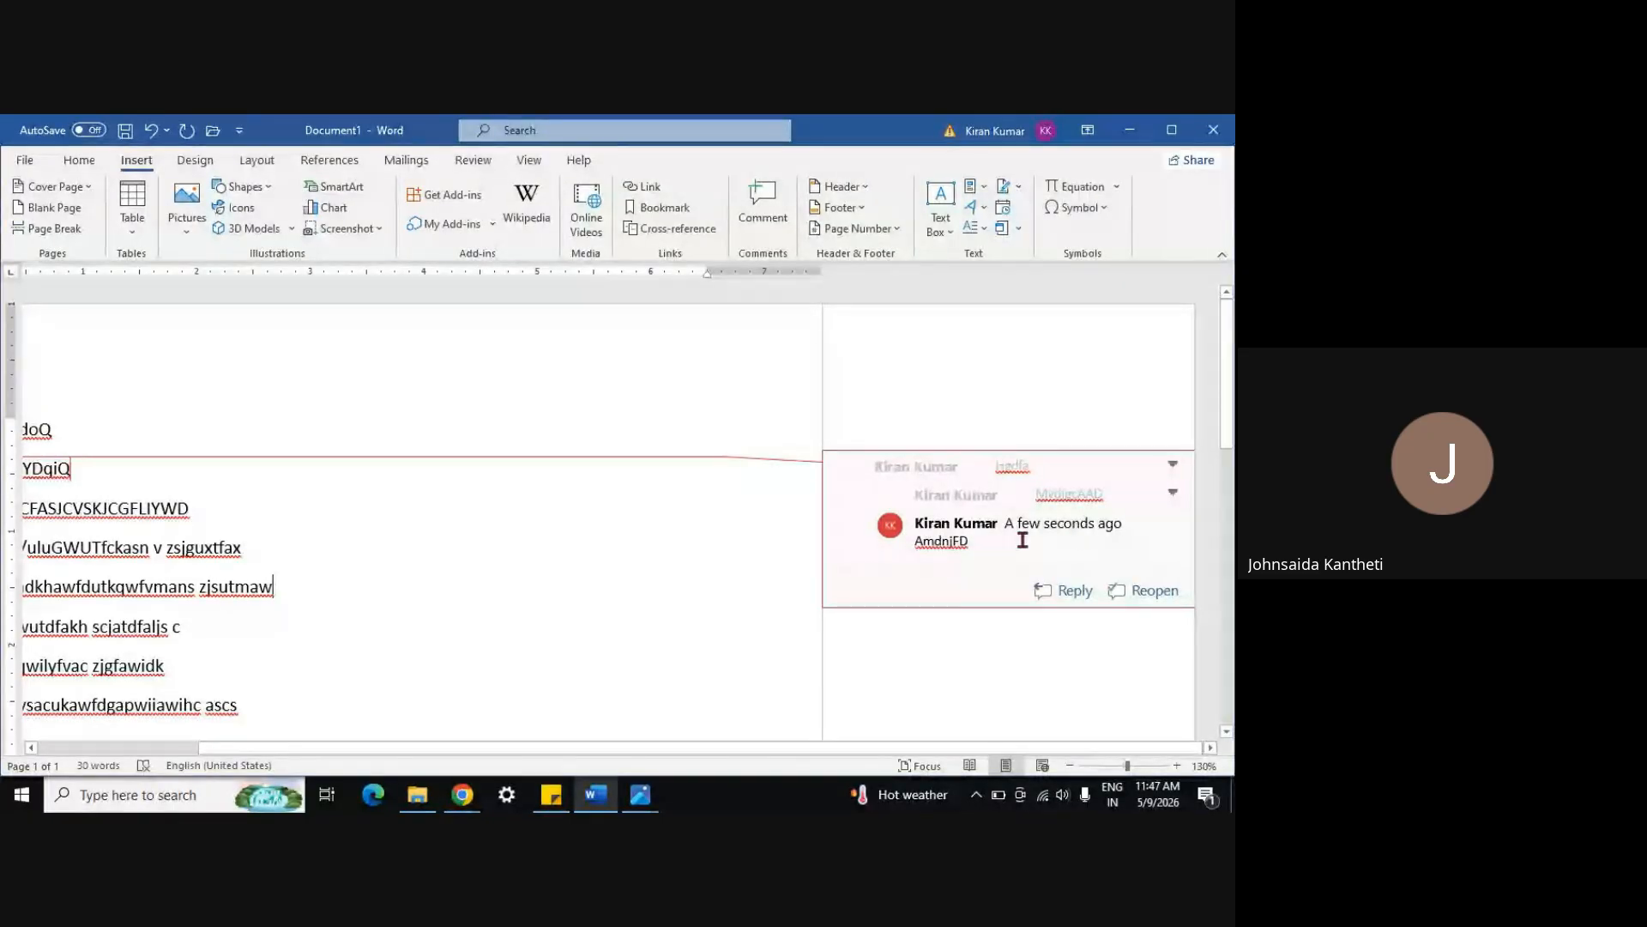
pyautogui.click(677, 542)
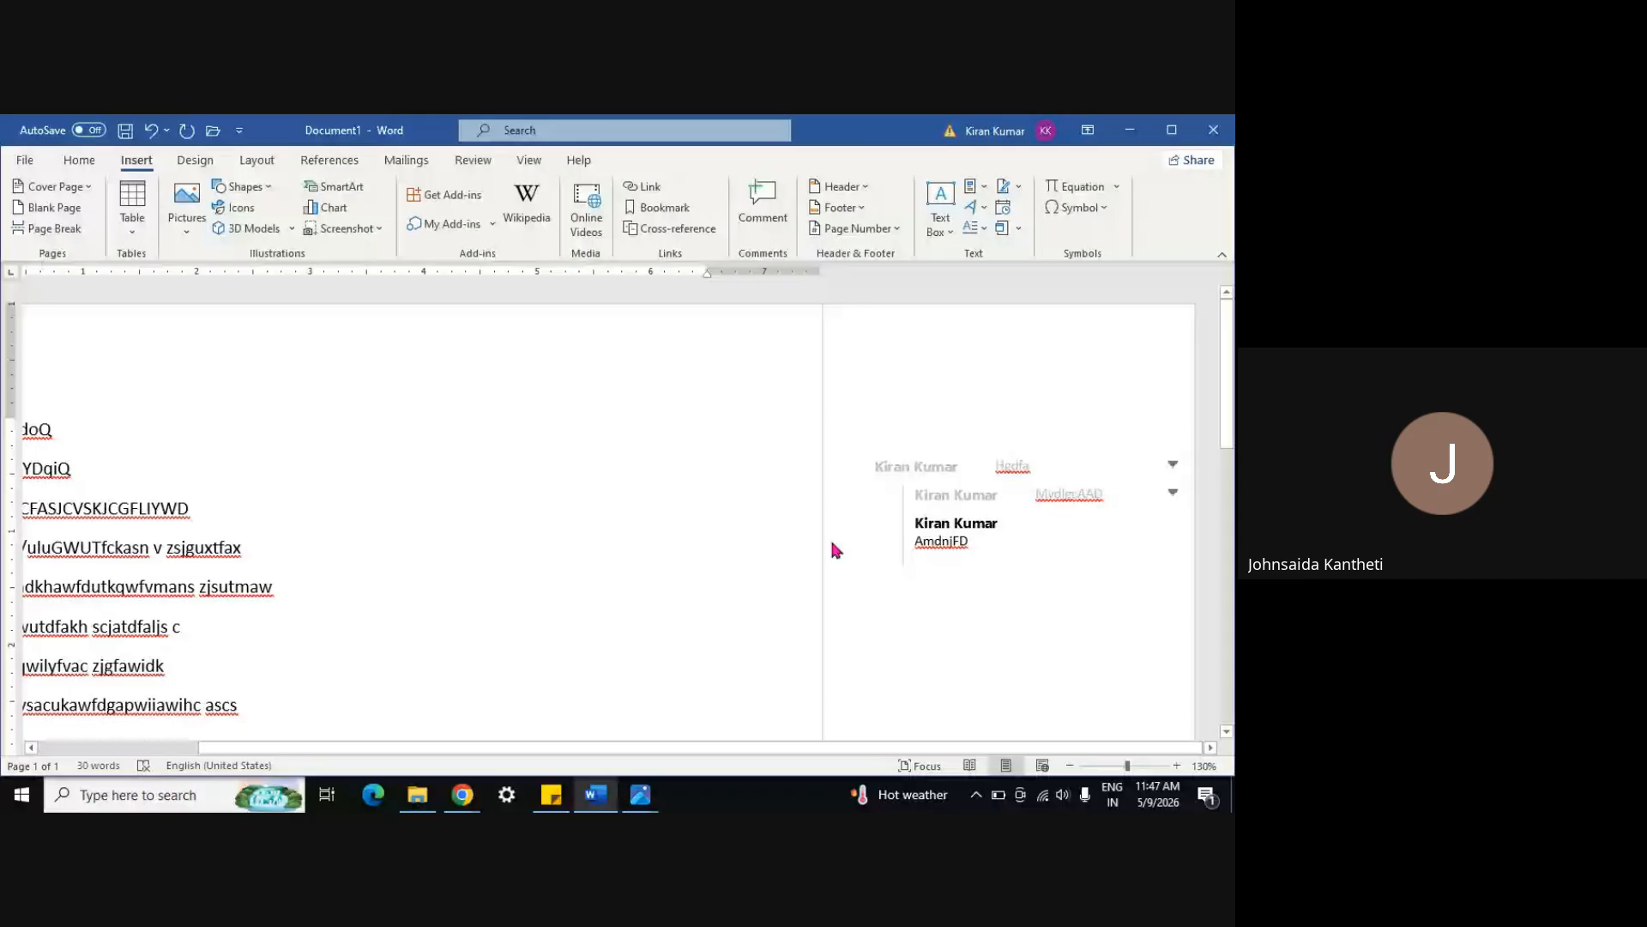
pyautogui.hscroll(-3, 526, 523)
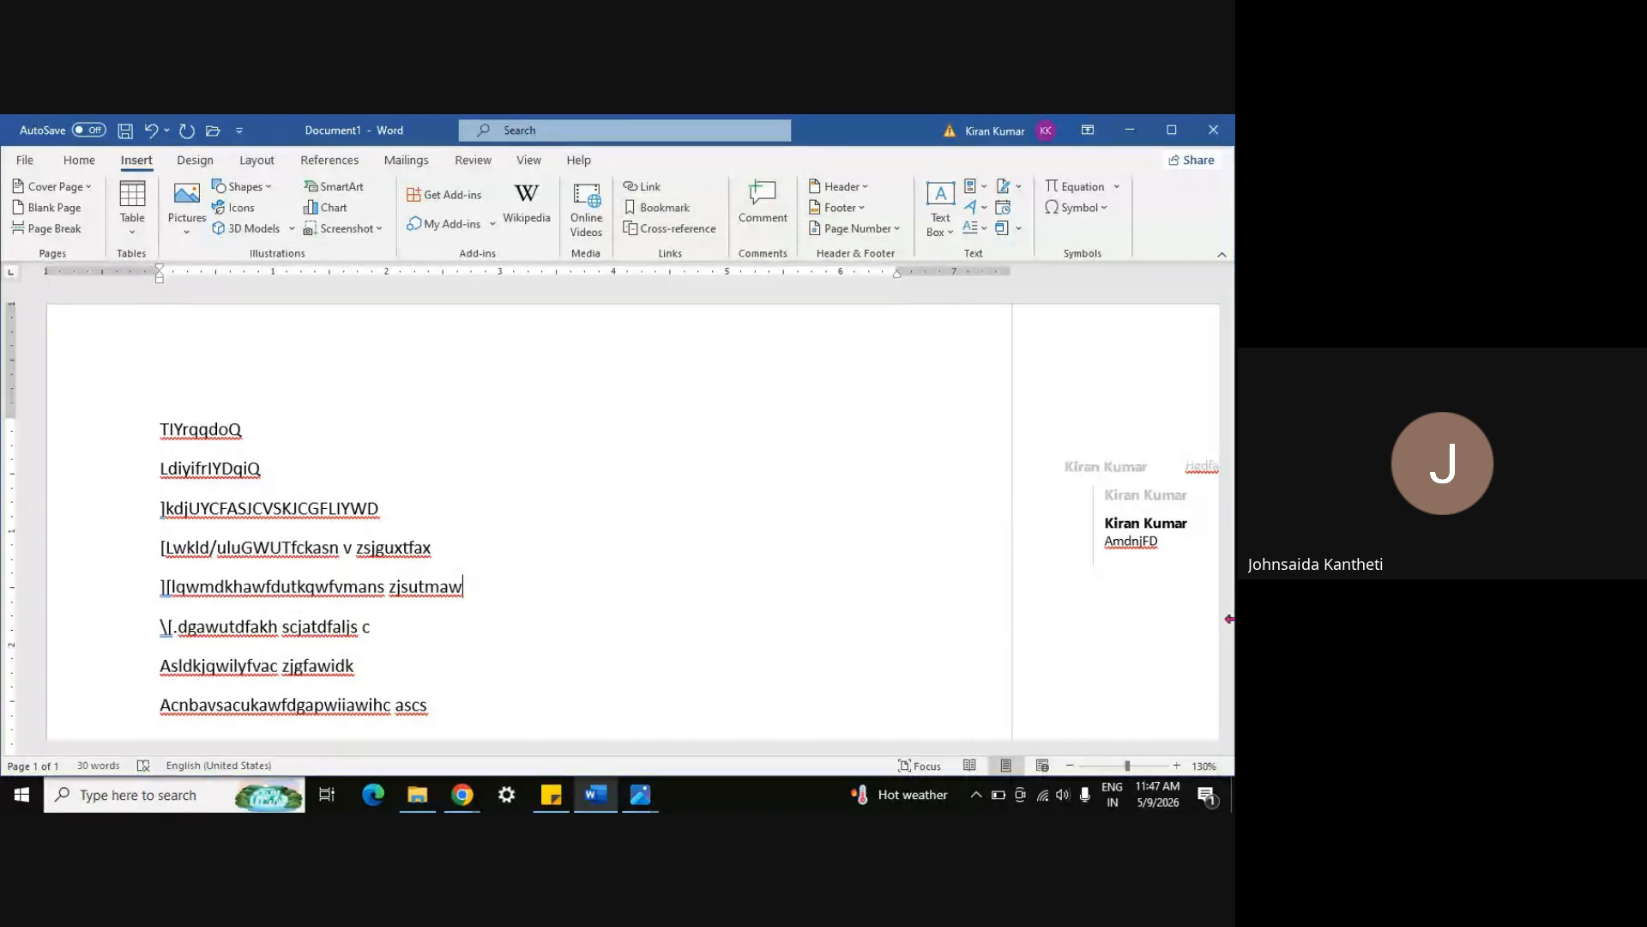
pyautogui.click(1083, 550)
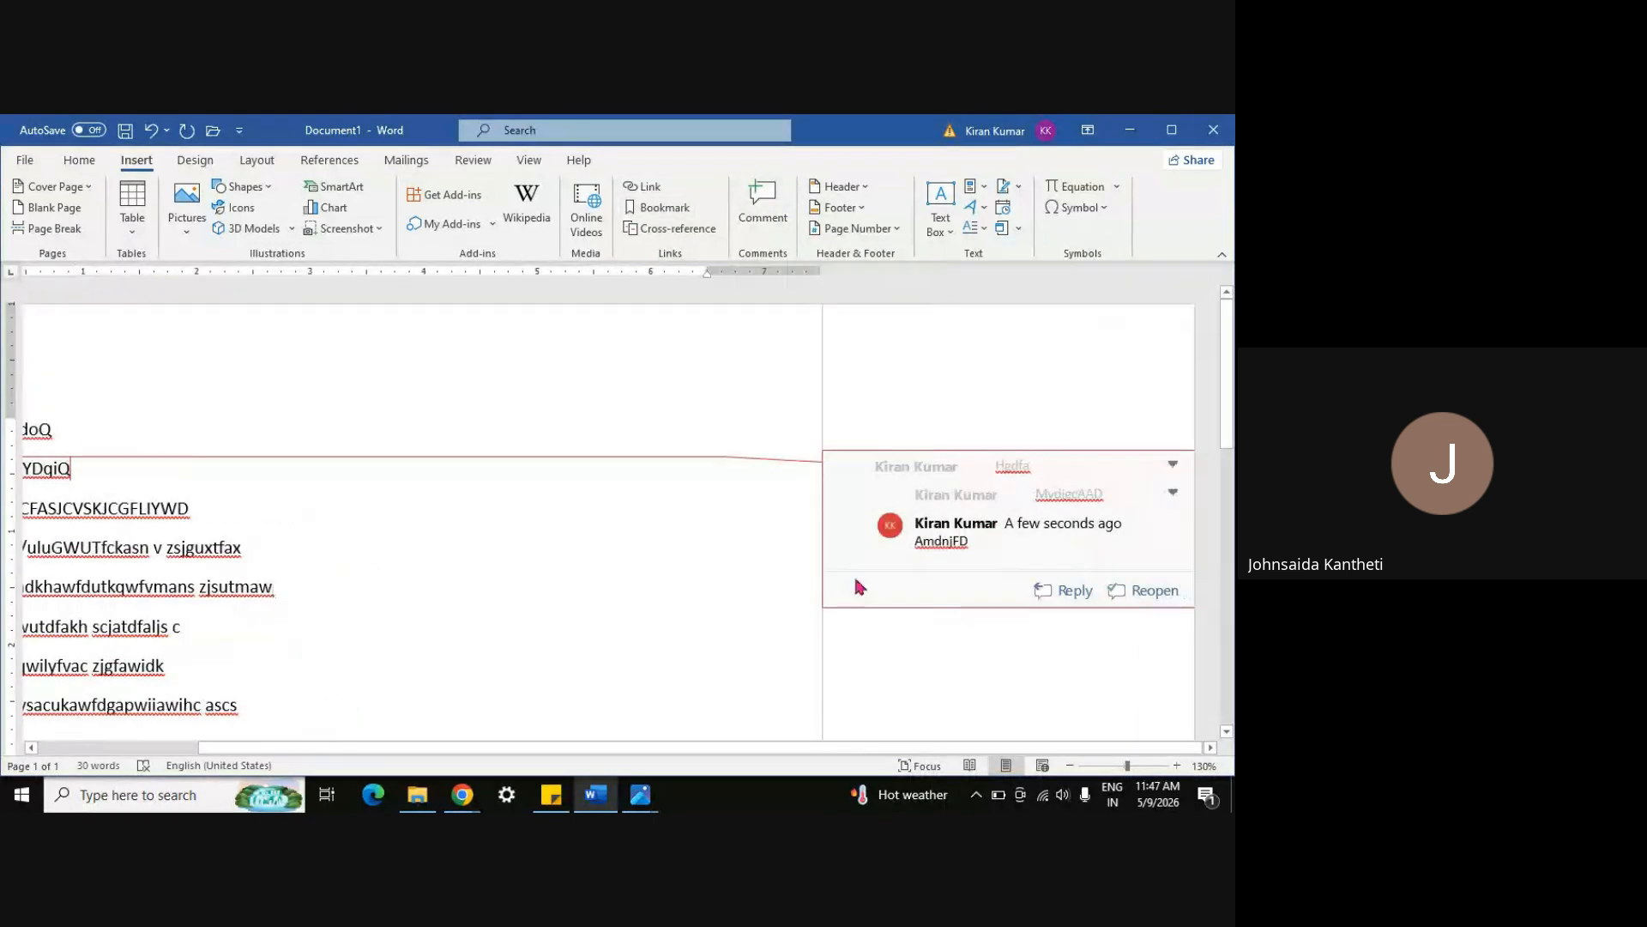
pyautogui.rightClick(933, 568)
pyautogui.press('Escape')
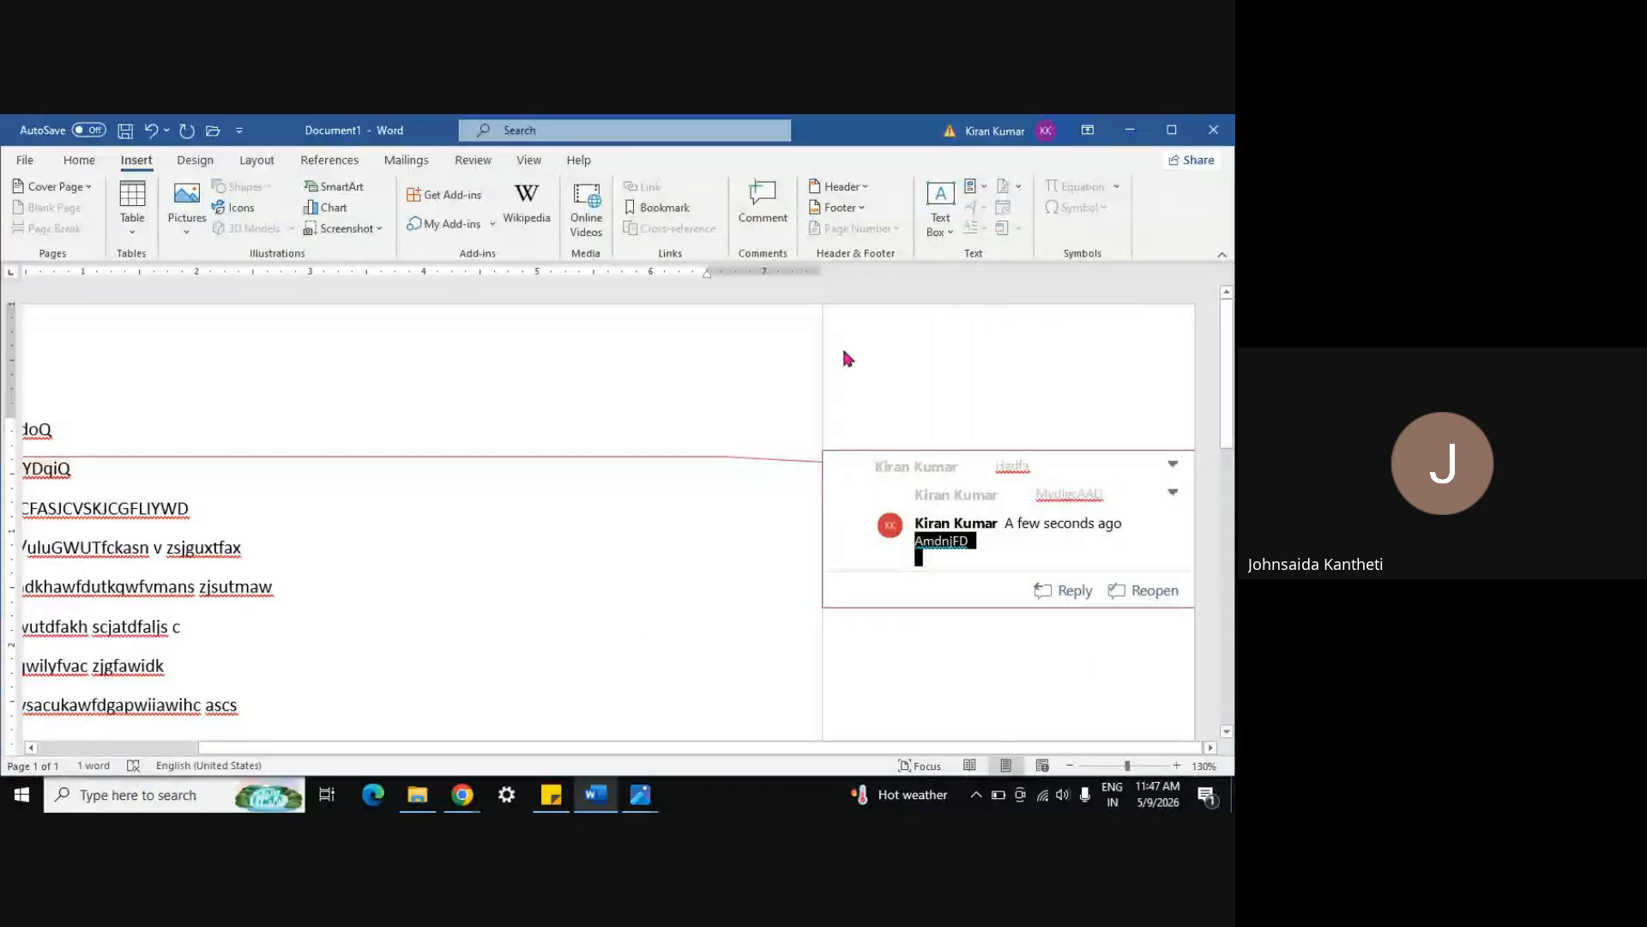
# Undo the comment replies, the comment itself and the pasted duplicate of the filler text
pyautogui.hotkey('ctrl', 'z')
pyautogui.hotkey('ctrl', 'z')
pyautogui.hotkey('ctrl', 'z')
pyautogui.hotkey('ctrl', 'z')
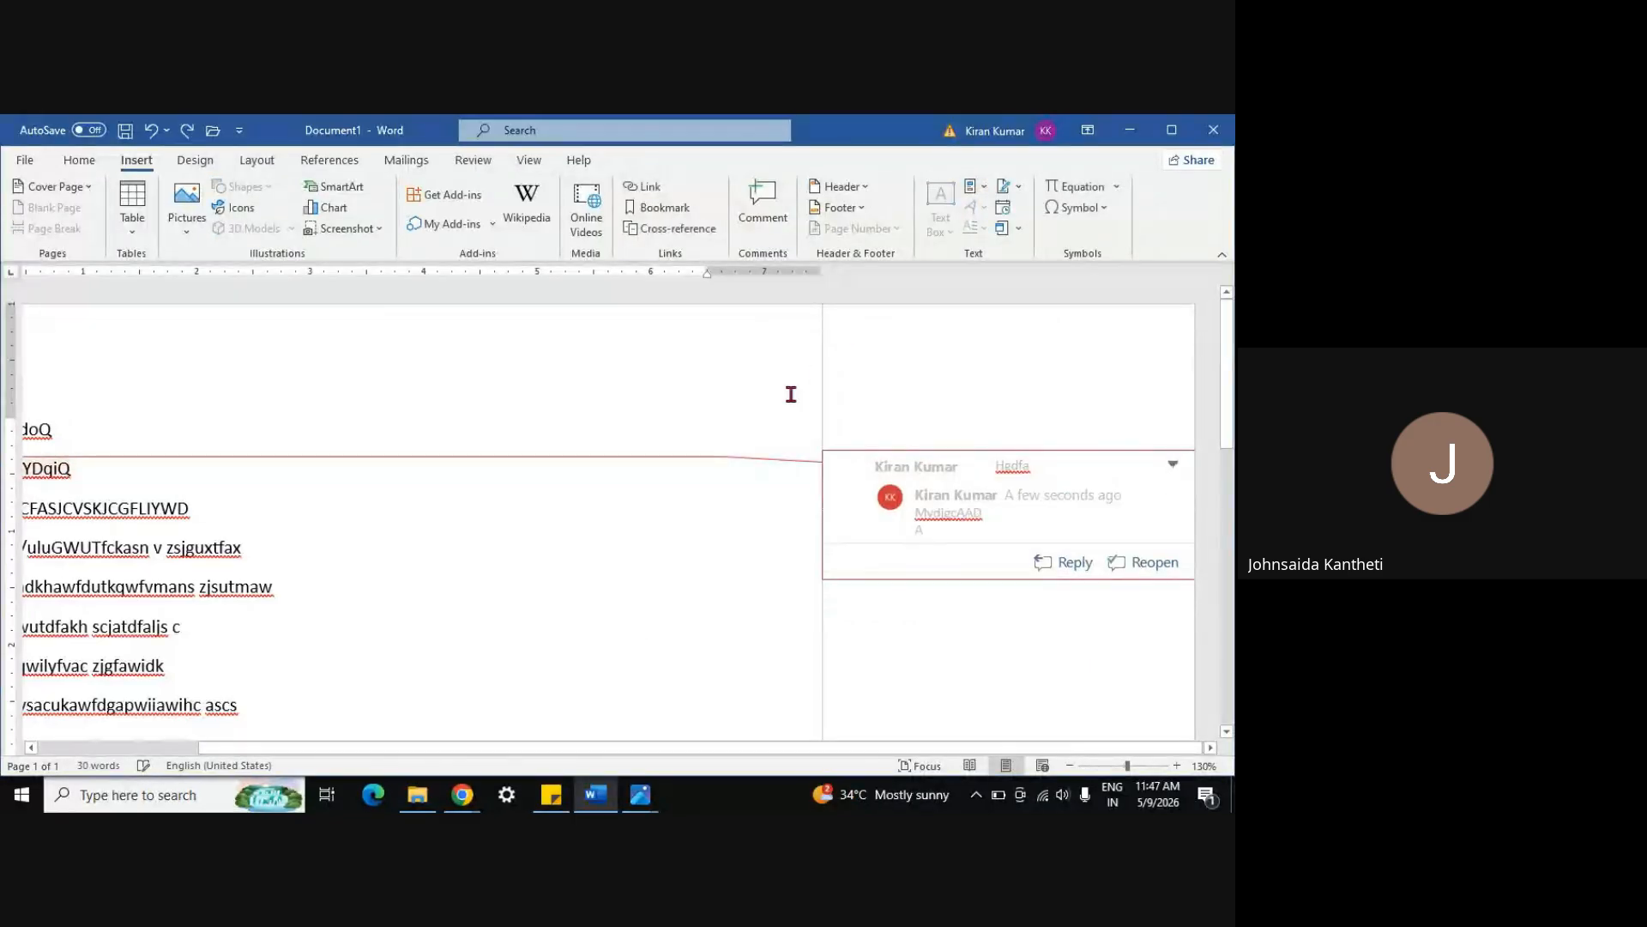
pyautogui.hotkey('ctrl', 'z')
pyautogui.hotkey('ctrl', 'z')
pyautogui.hotkey('ctrl', 'z')
pyautogui.hotkey('ctrl', 'z')
pyautogui.hotkey('ctrl', 'z')
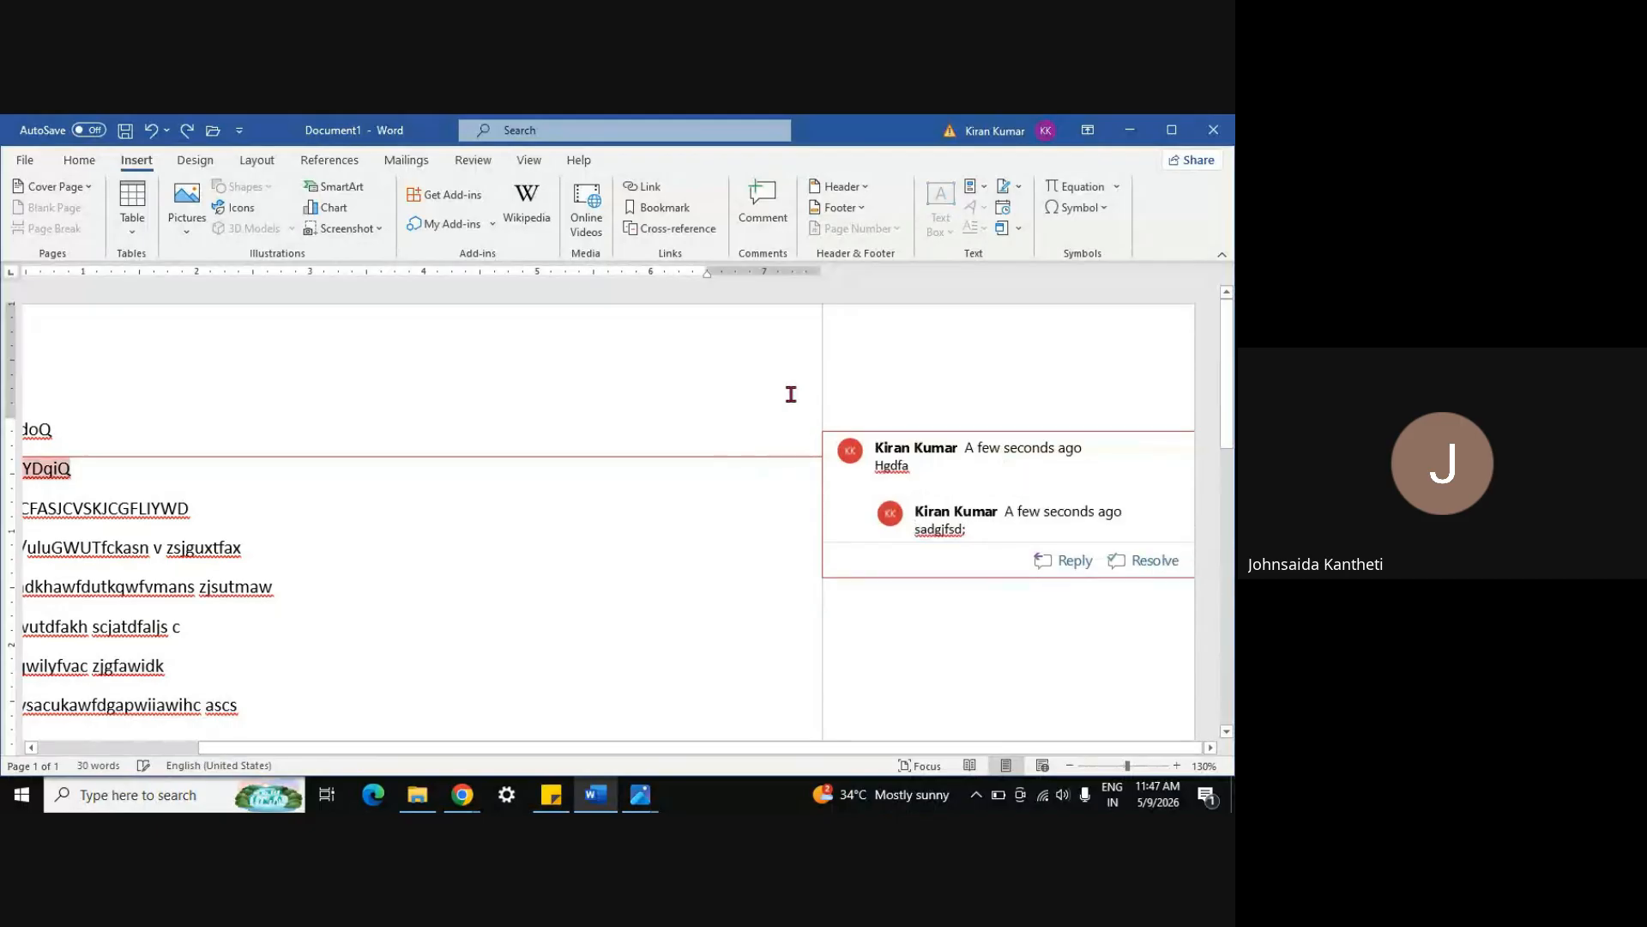
pyautogui.hotkey('ctrl', 'z')
pyautogui.hotkey('ctrl', 'z')
pyautogui.hotkey('ctrl', 'z')
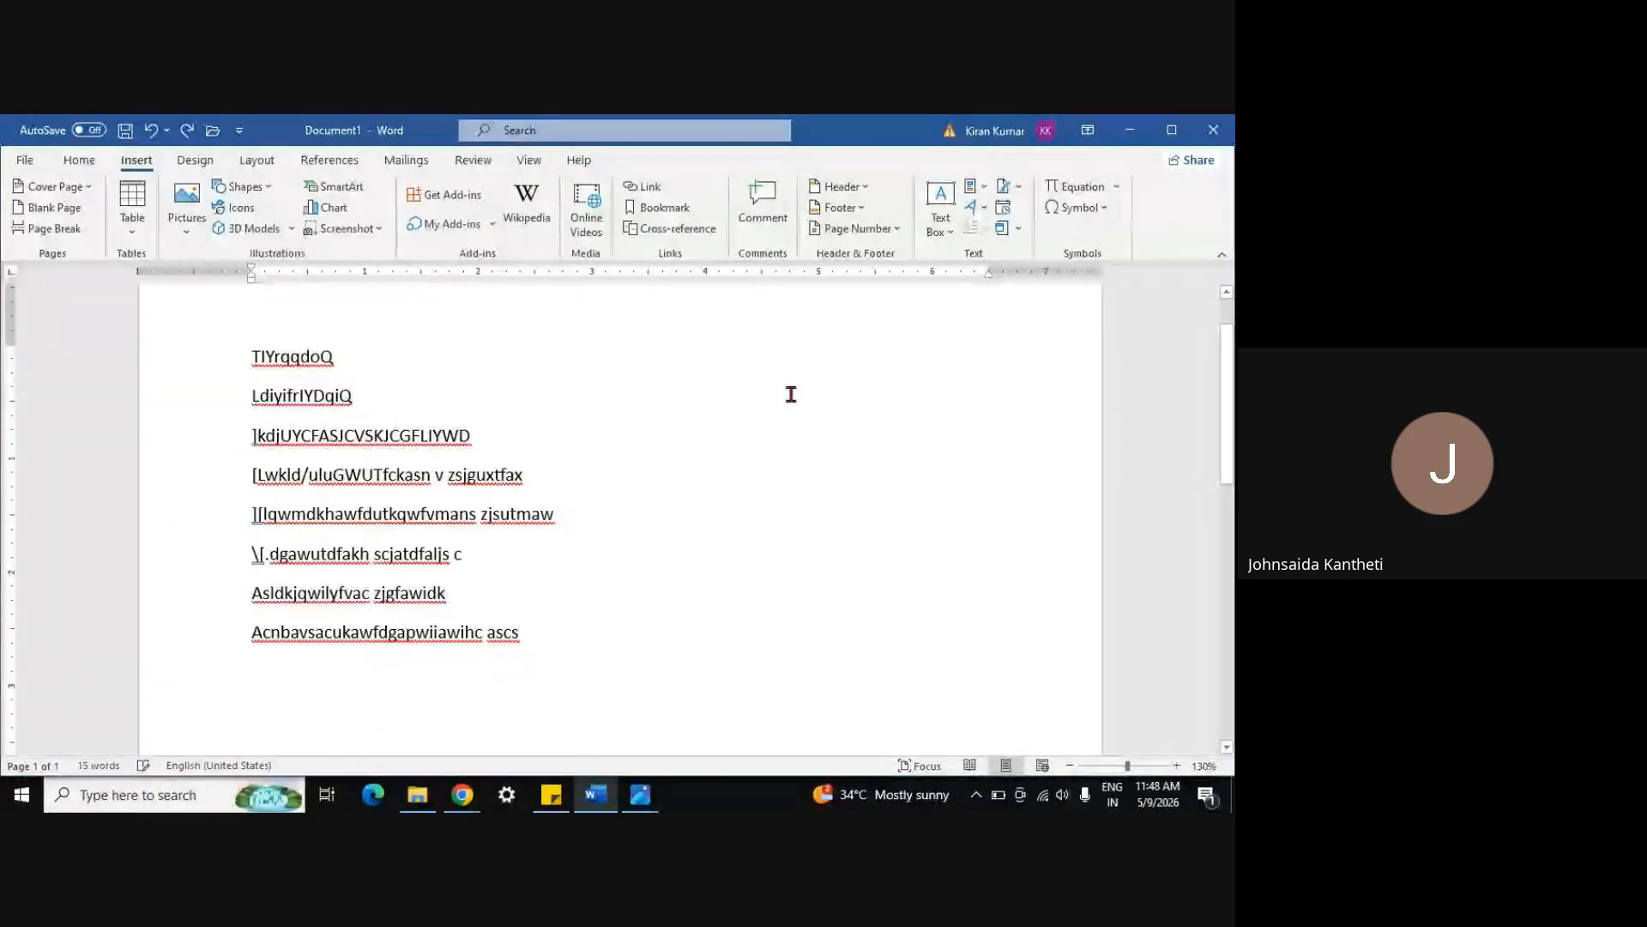
pyautogui.scroll(1, 738, 555)
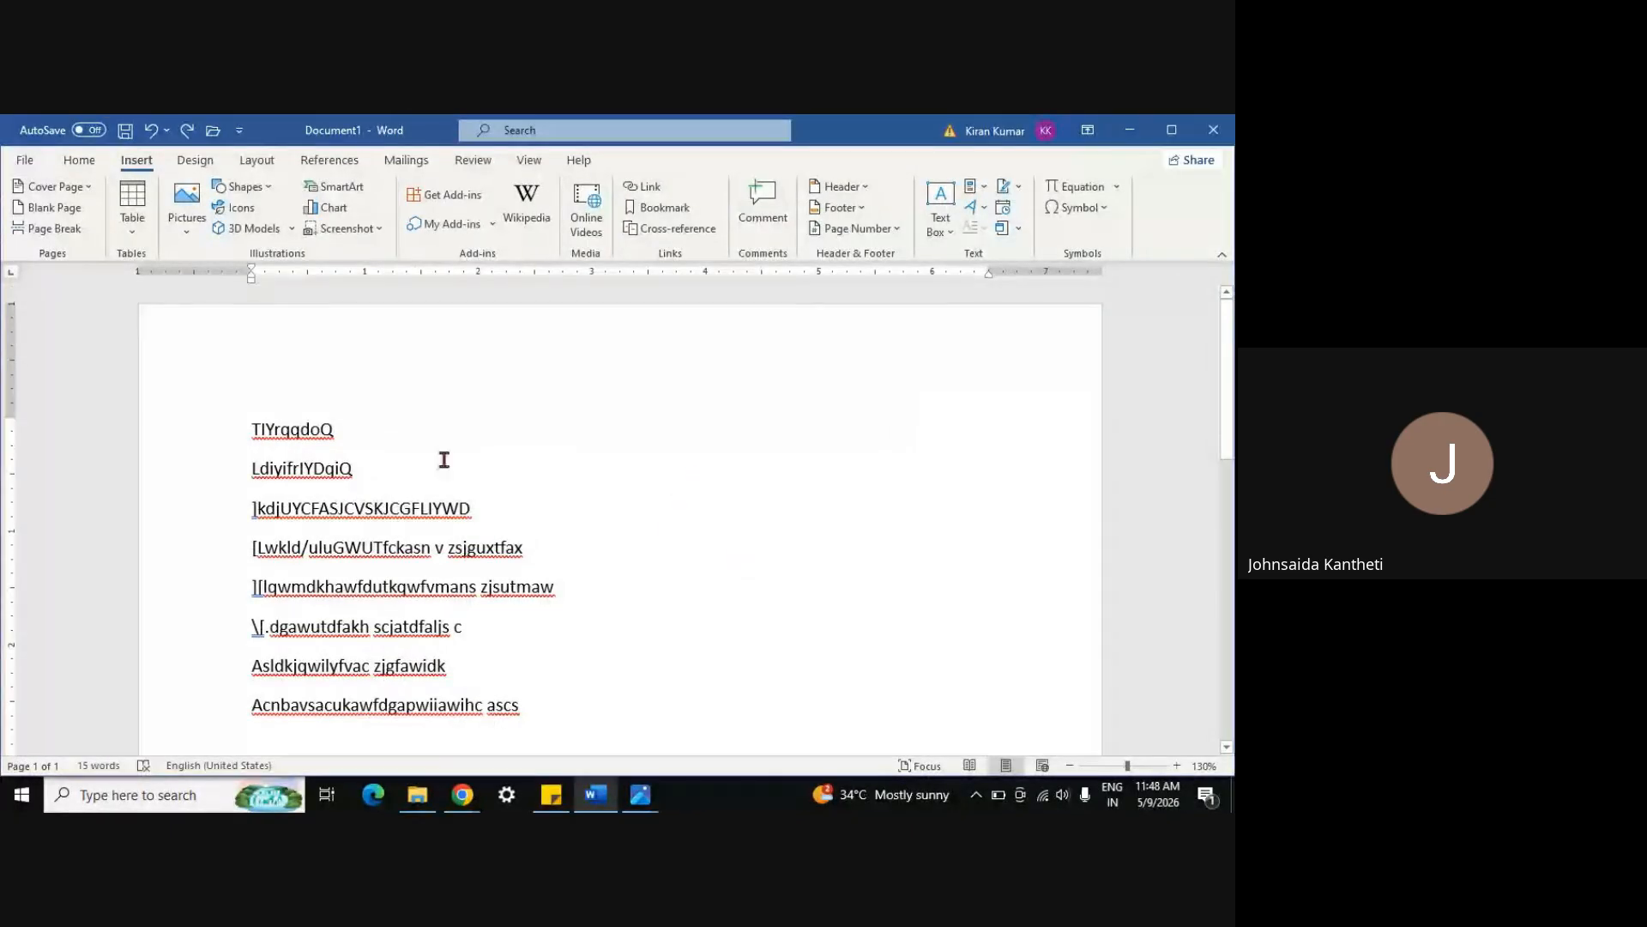
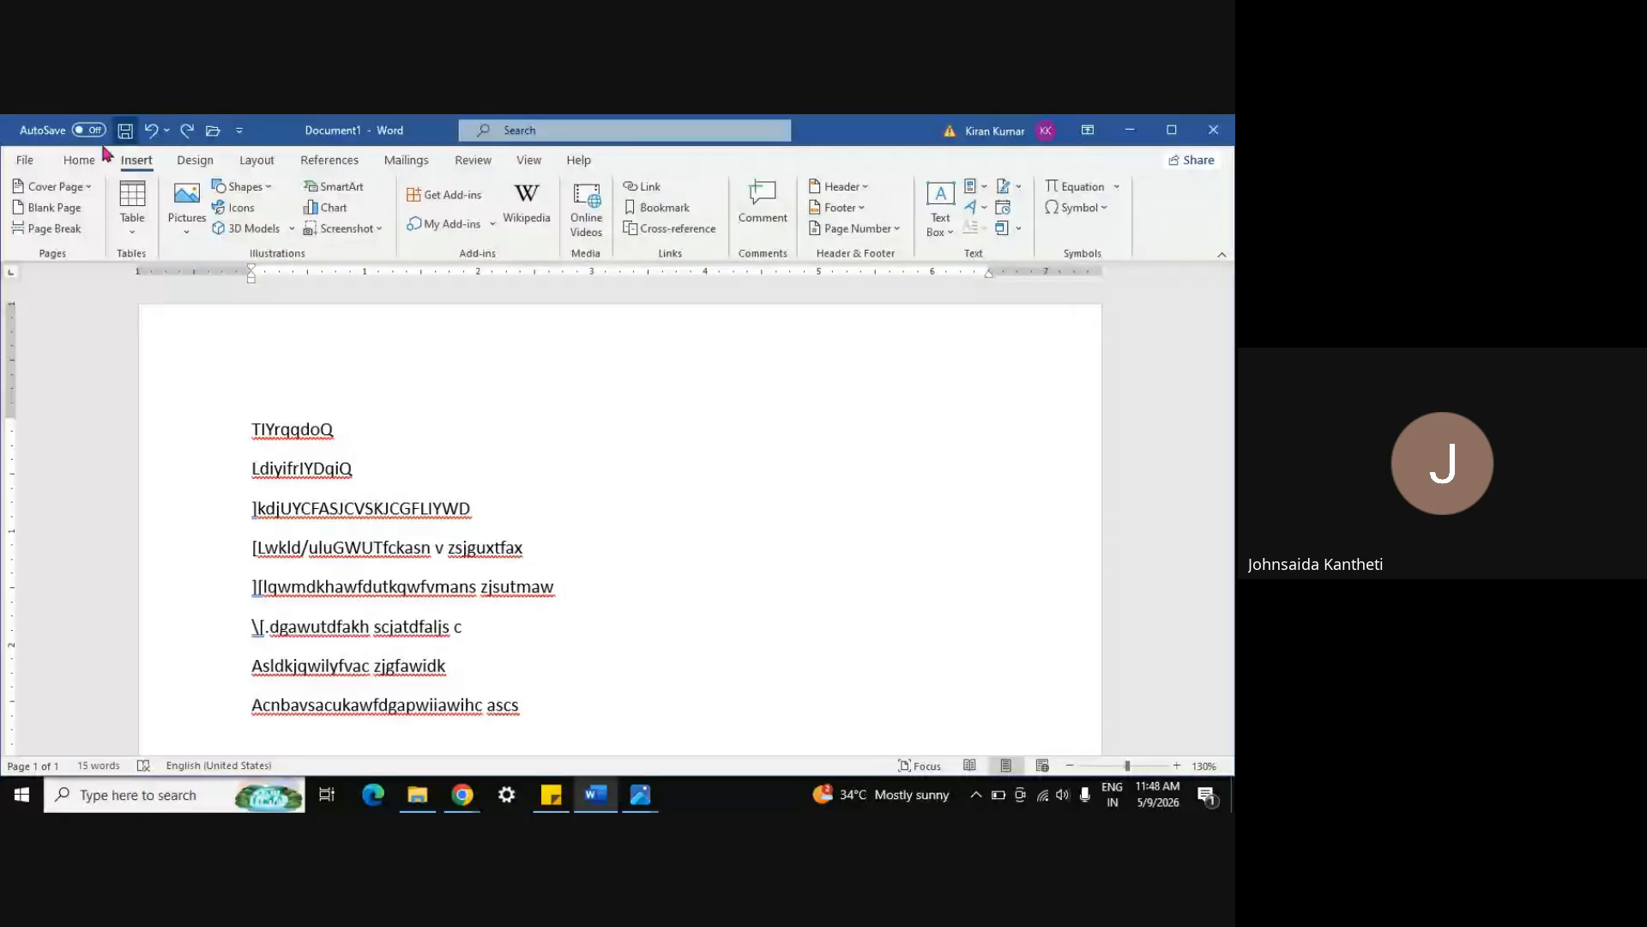
# Examine the WordArt styles among the text insert features and compare them with the Text Effects and Typography option
pyautogui.click(76, 163)
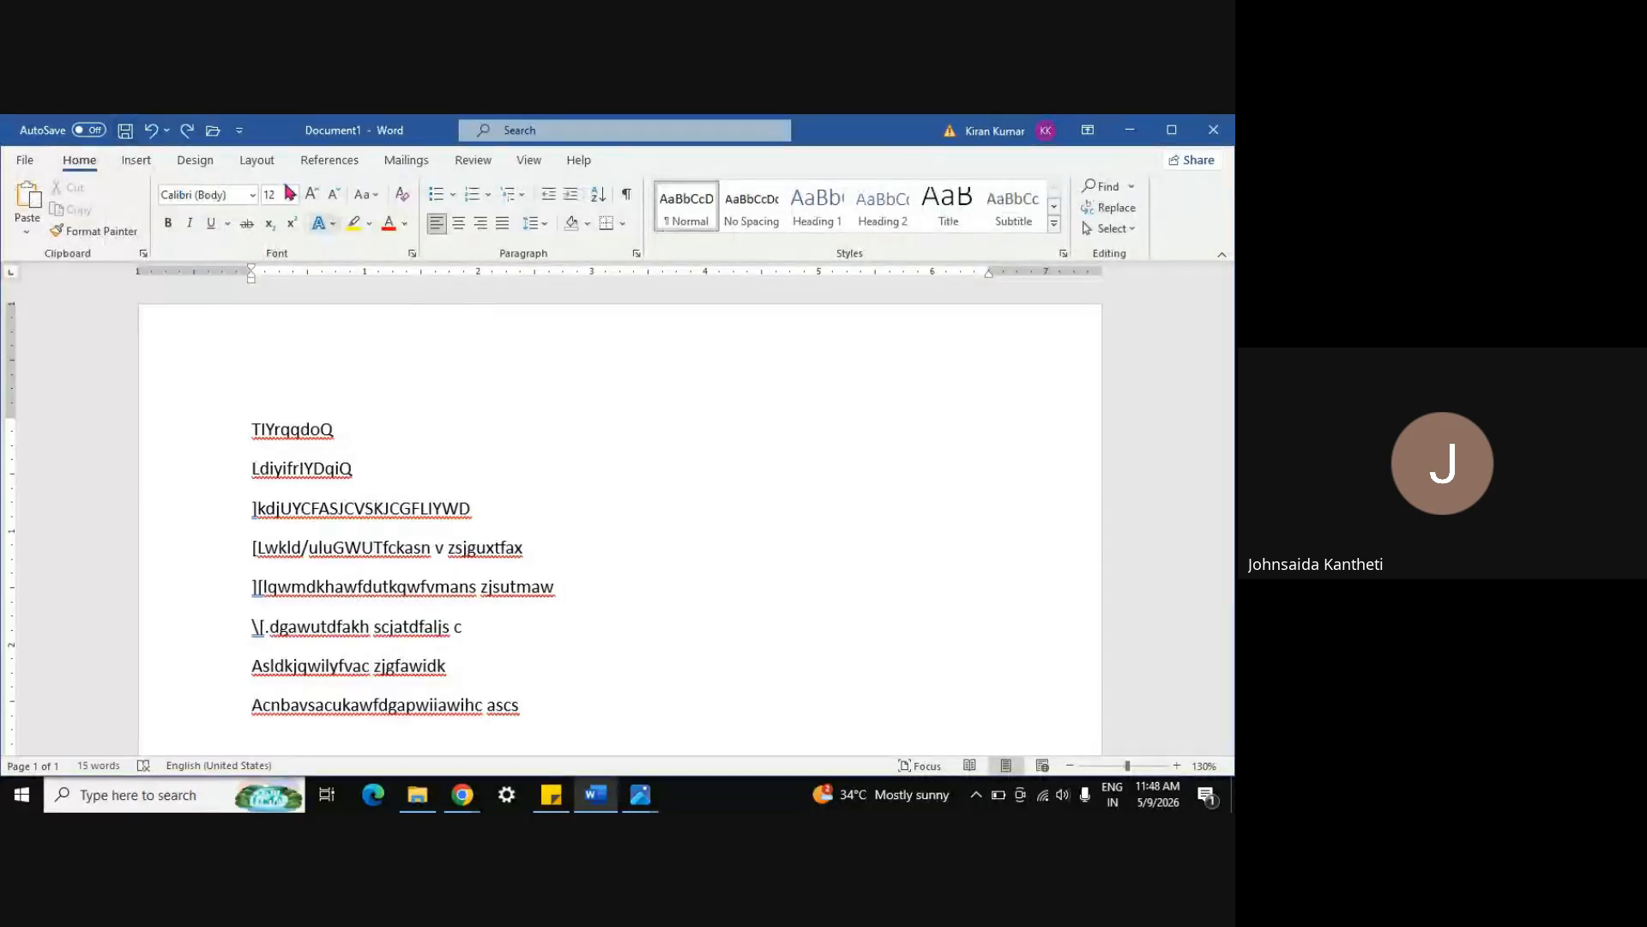
pyautogui.click(129, 163)
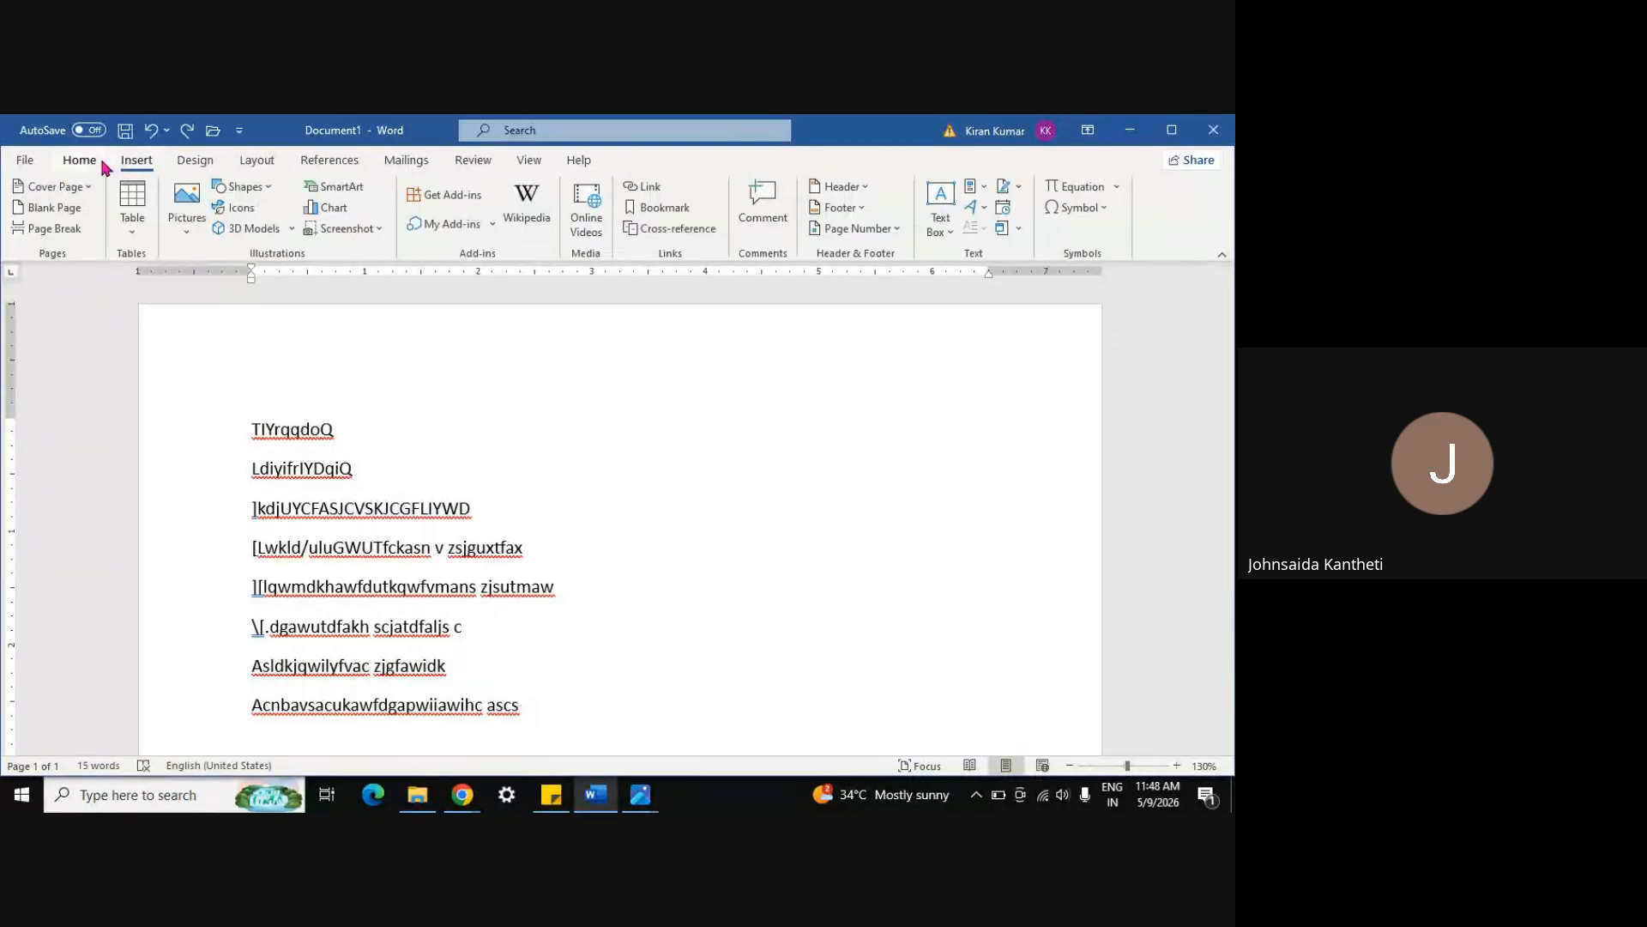
pyautogui.click(95, 163)
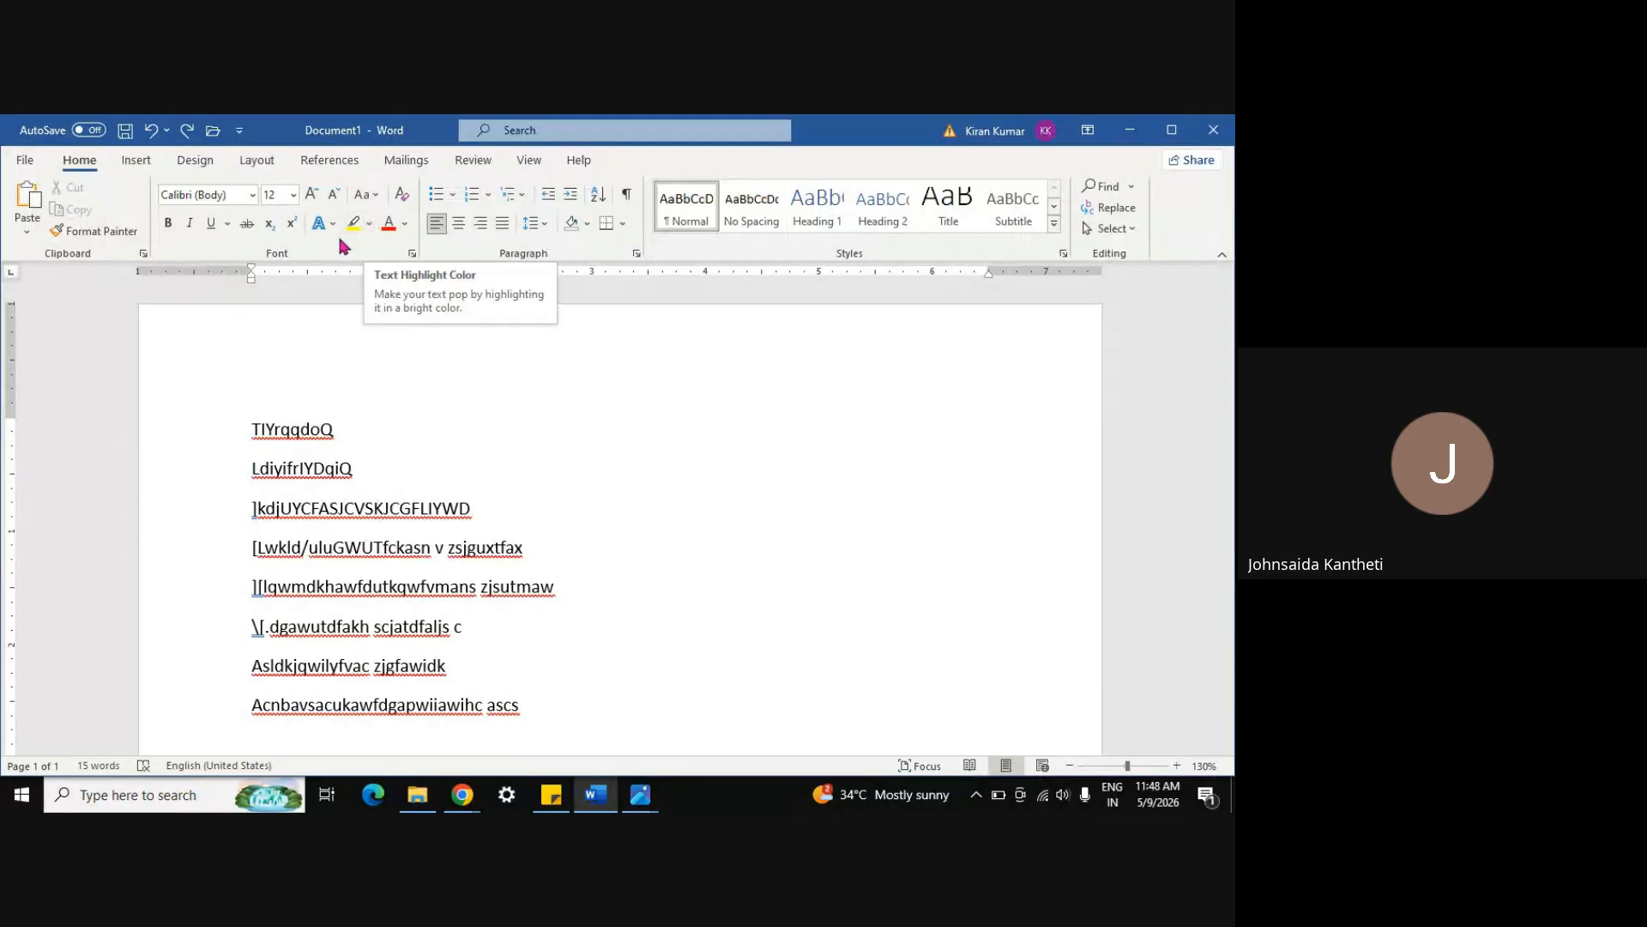
pyautogui.click(148, 167)
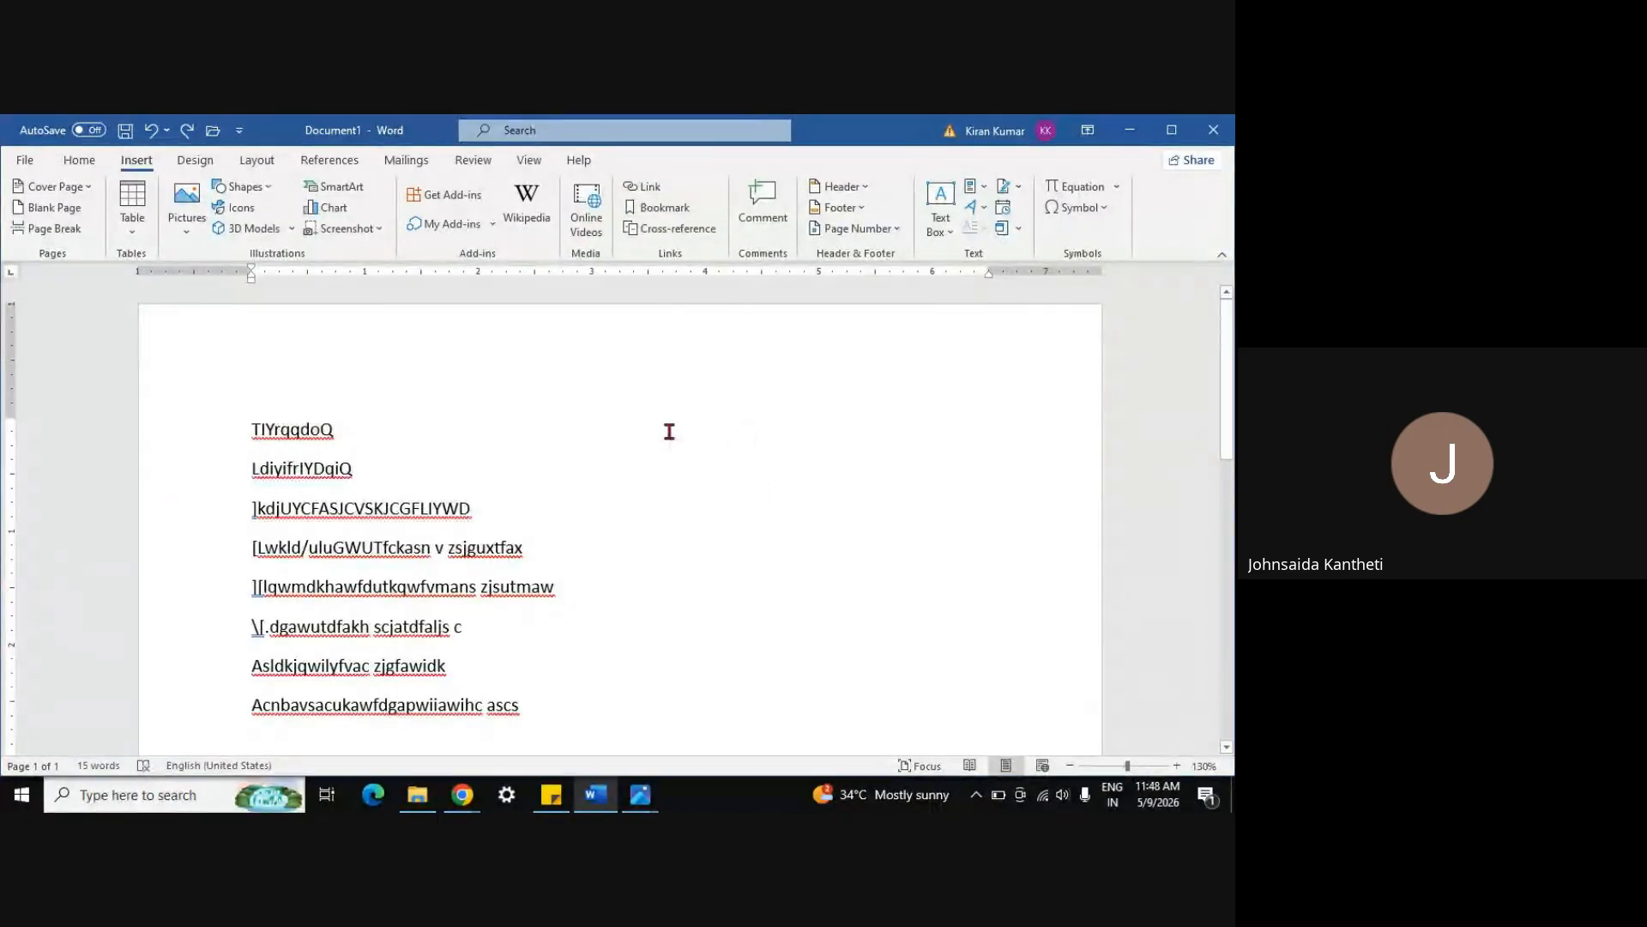
pyautogui.click(941, 201)
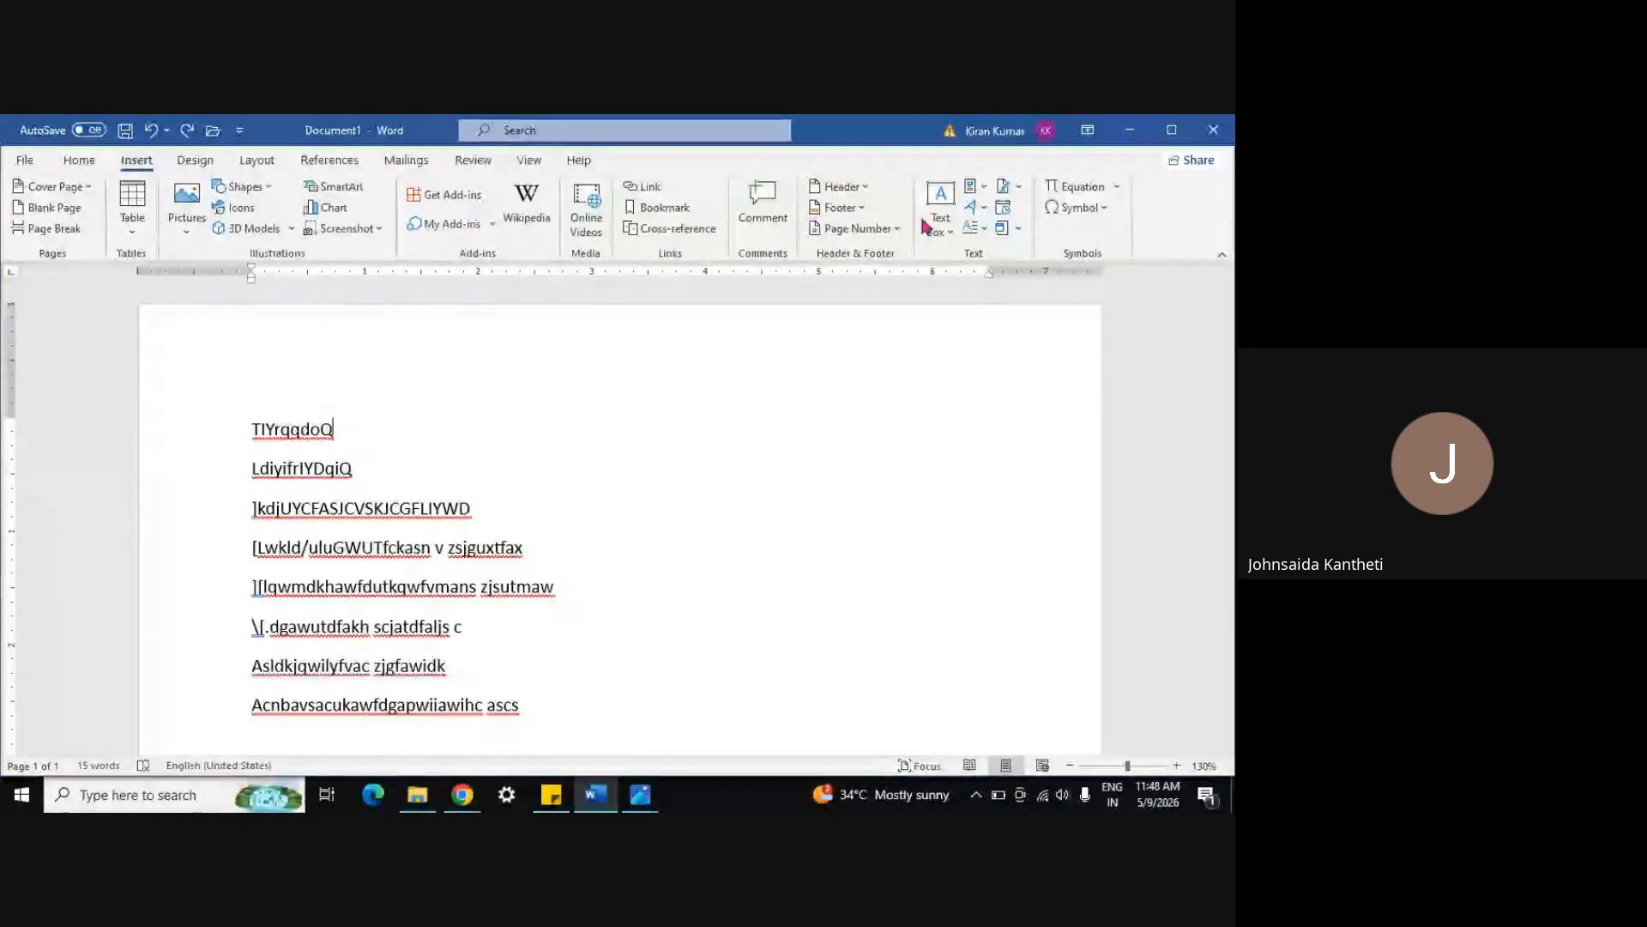
pyautogui.click(983, 209)
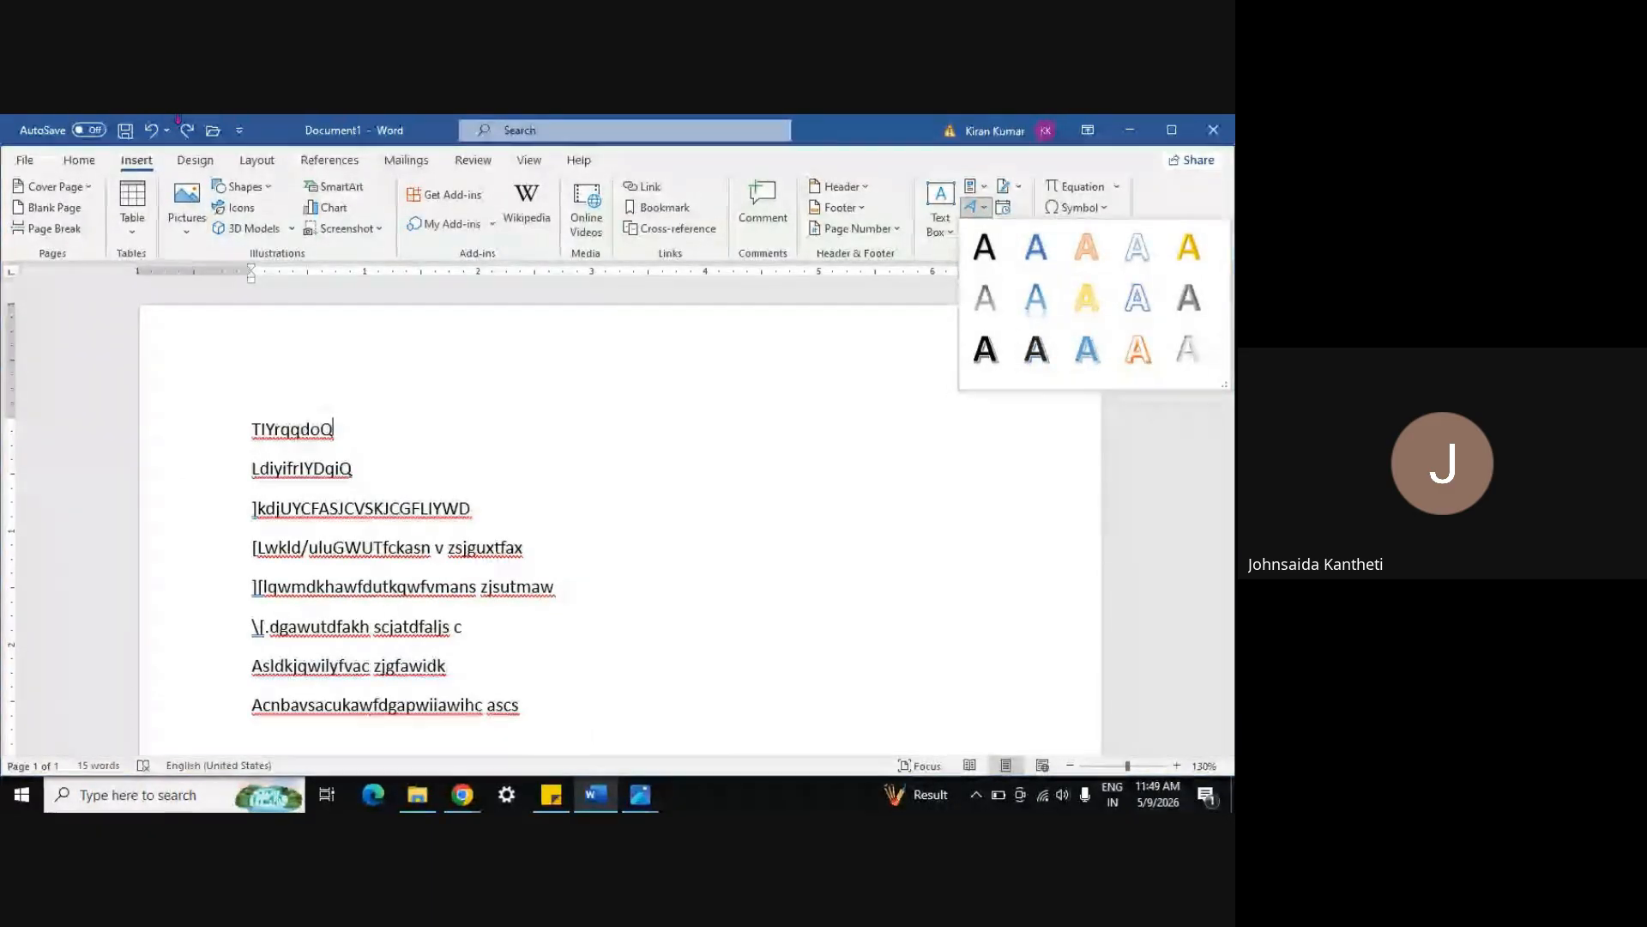
pyautogui.click(71, 174)
pyautogui.click(72, 168)
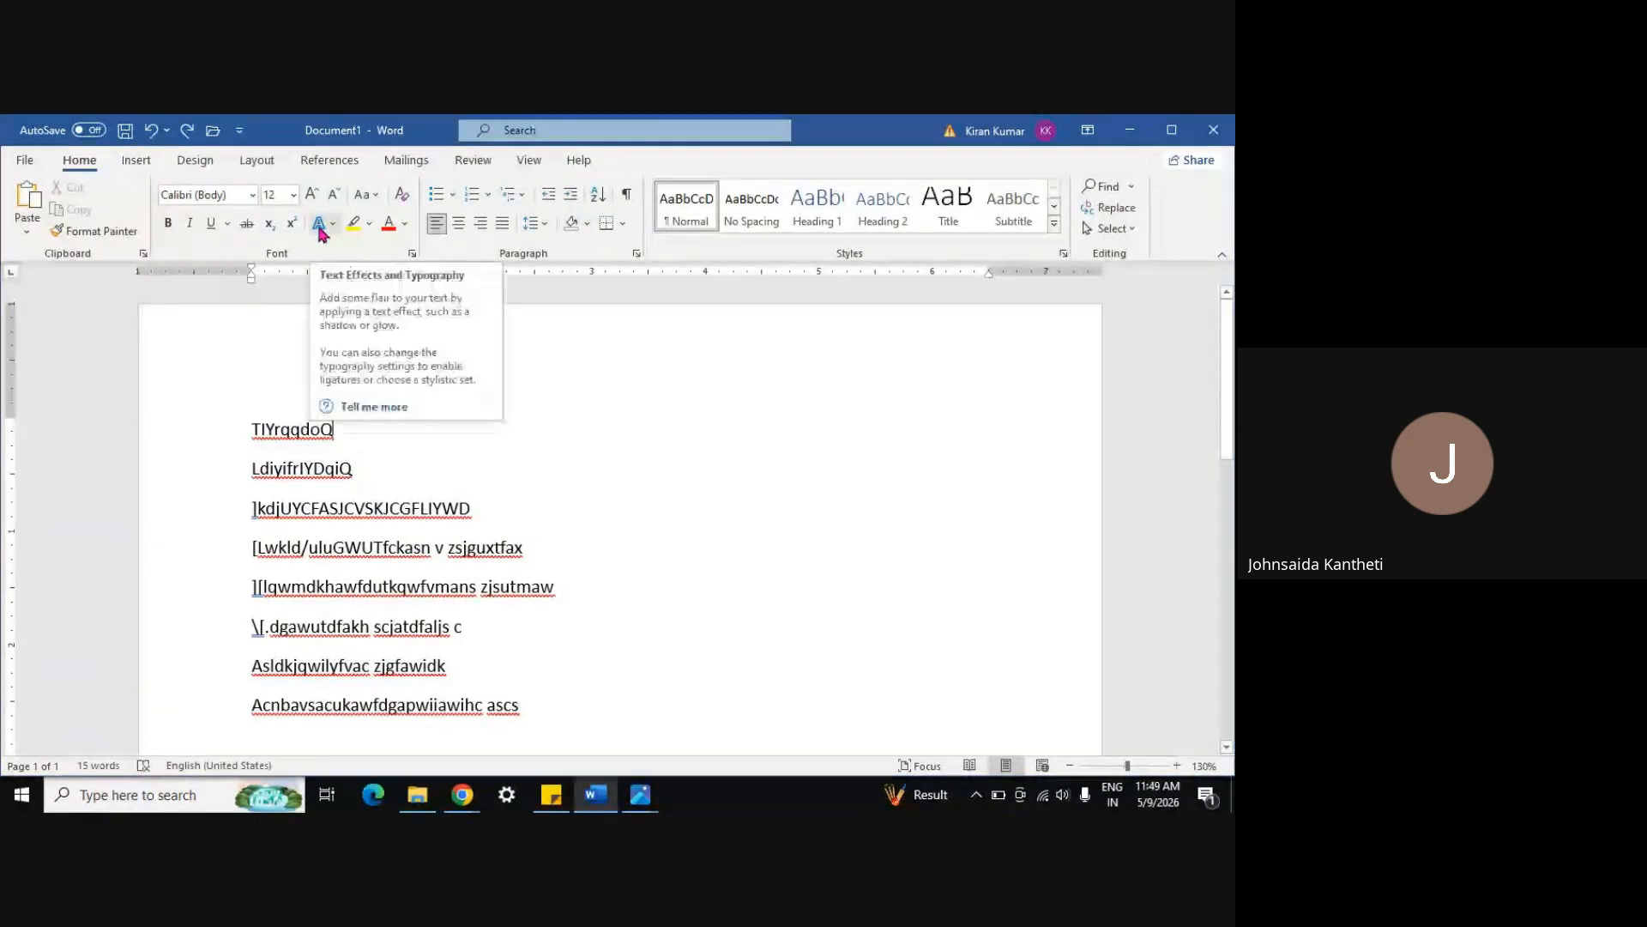
pyautogui.click(143, 161)
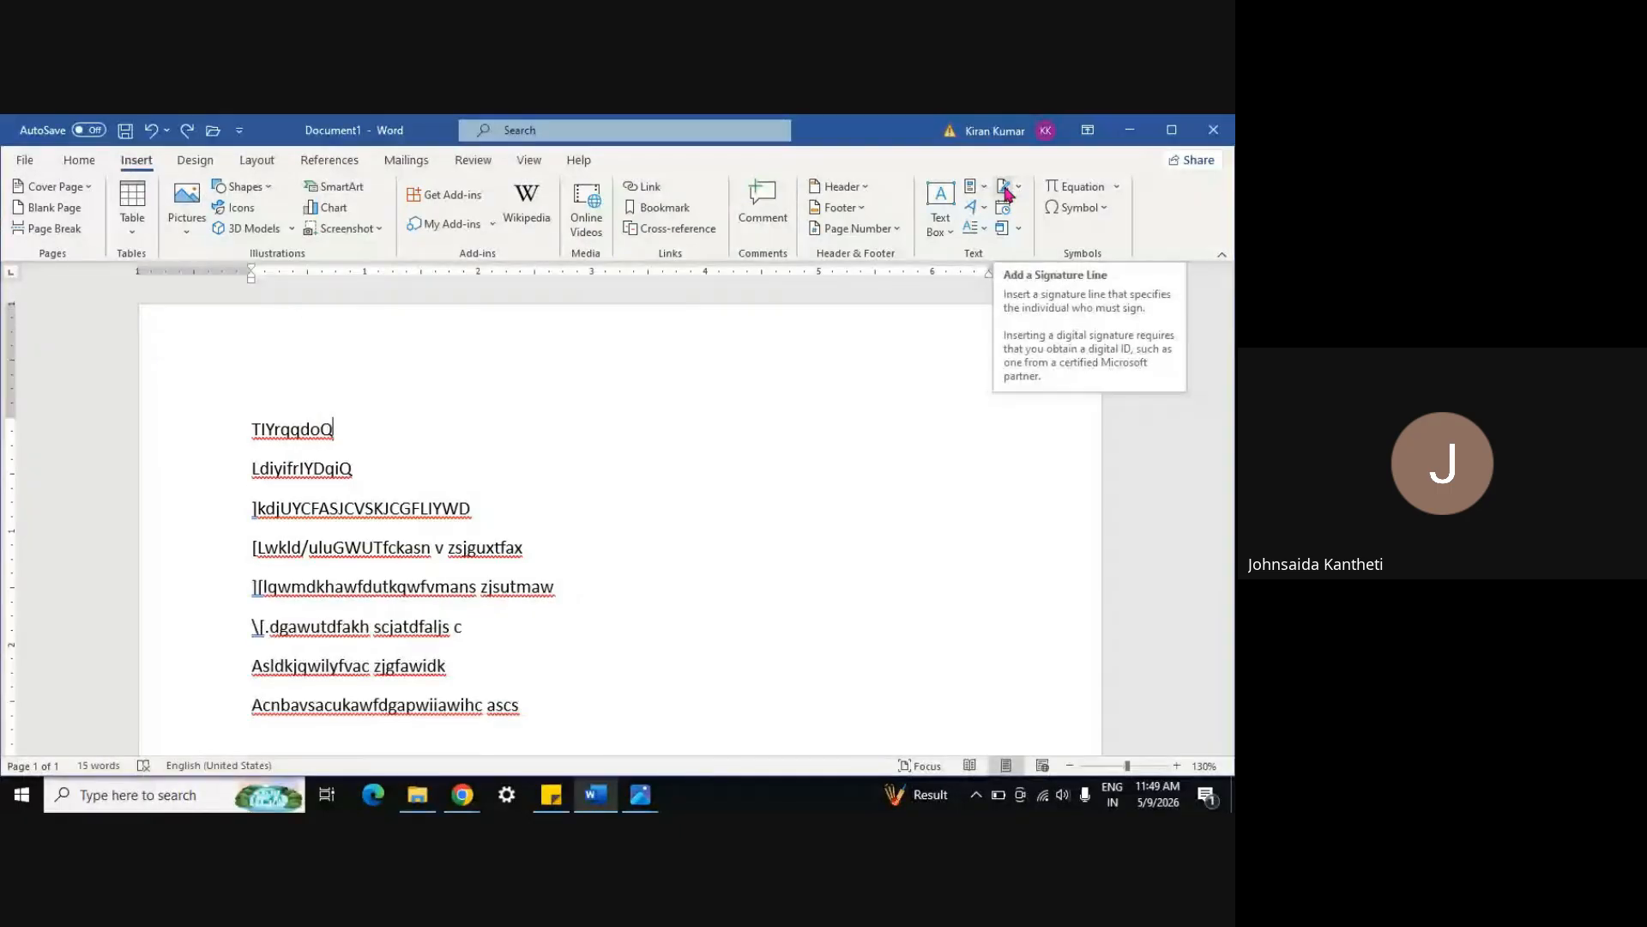
# Try a signature line with ASDGJHFSAHD as the suggested signer at the end of the first text line, and undo it
pyautogui.scroll(-8, 646, 617)
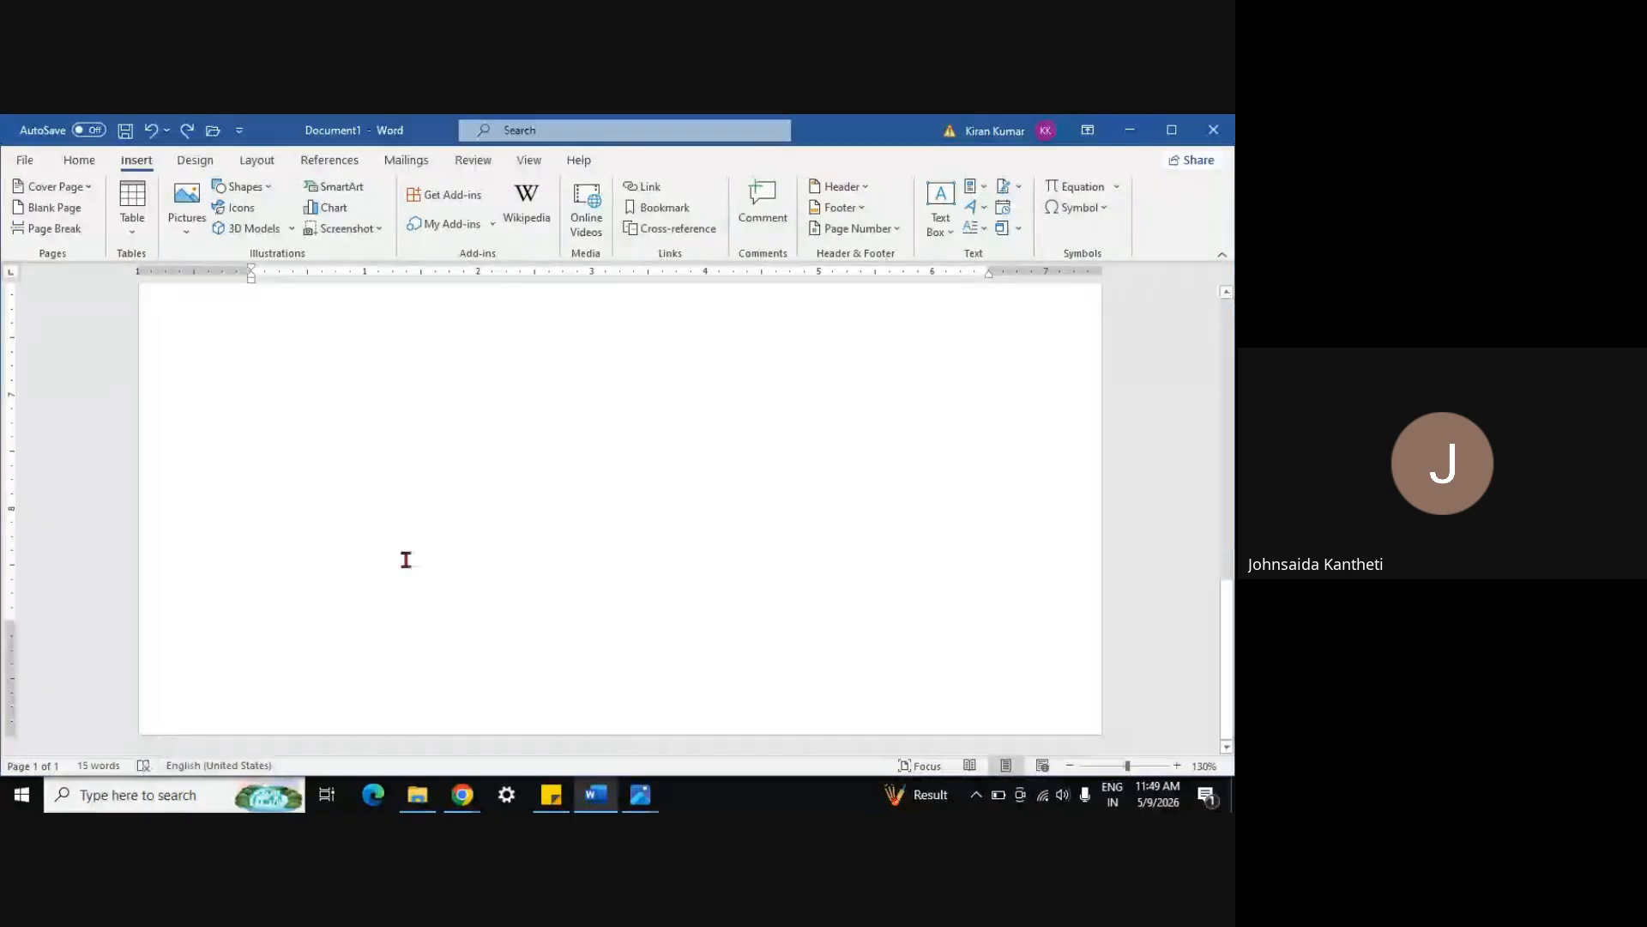
pyautogui.scroll(7, 475, 544)
pyautogui.click(1001, 186)
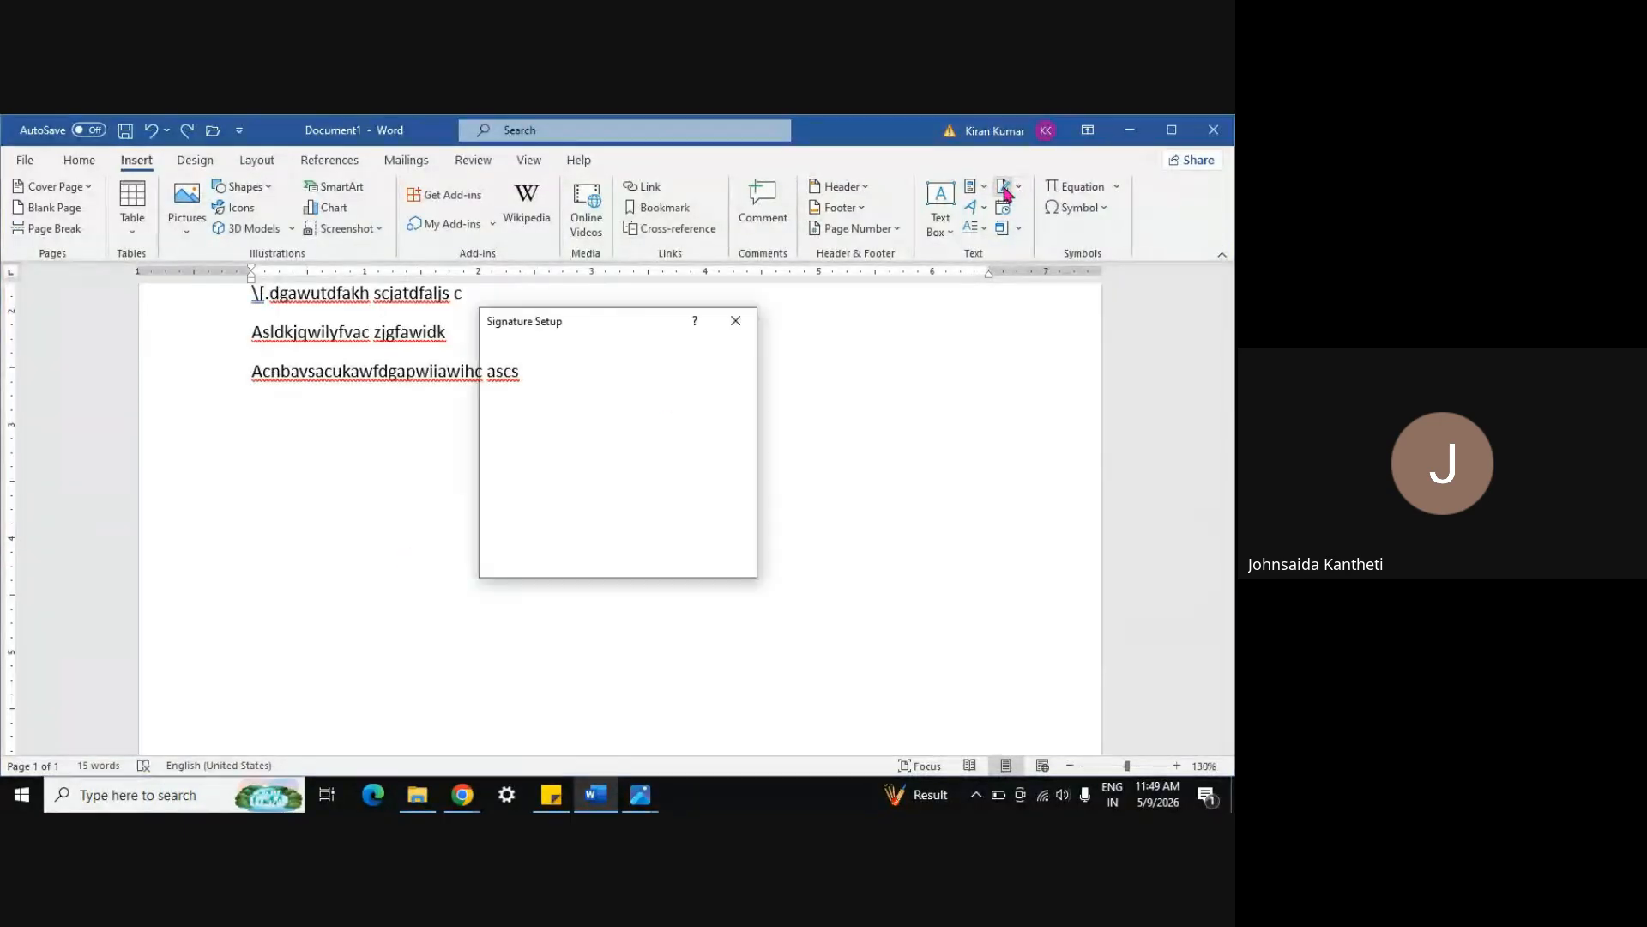
pyautogui.click(568, 367)
pyautogui.write('ASDGJHFSAHD')
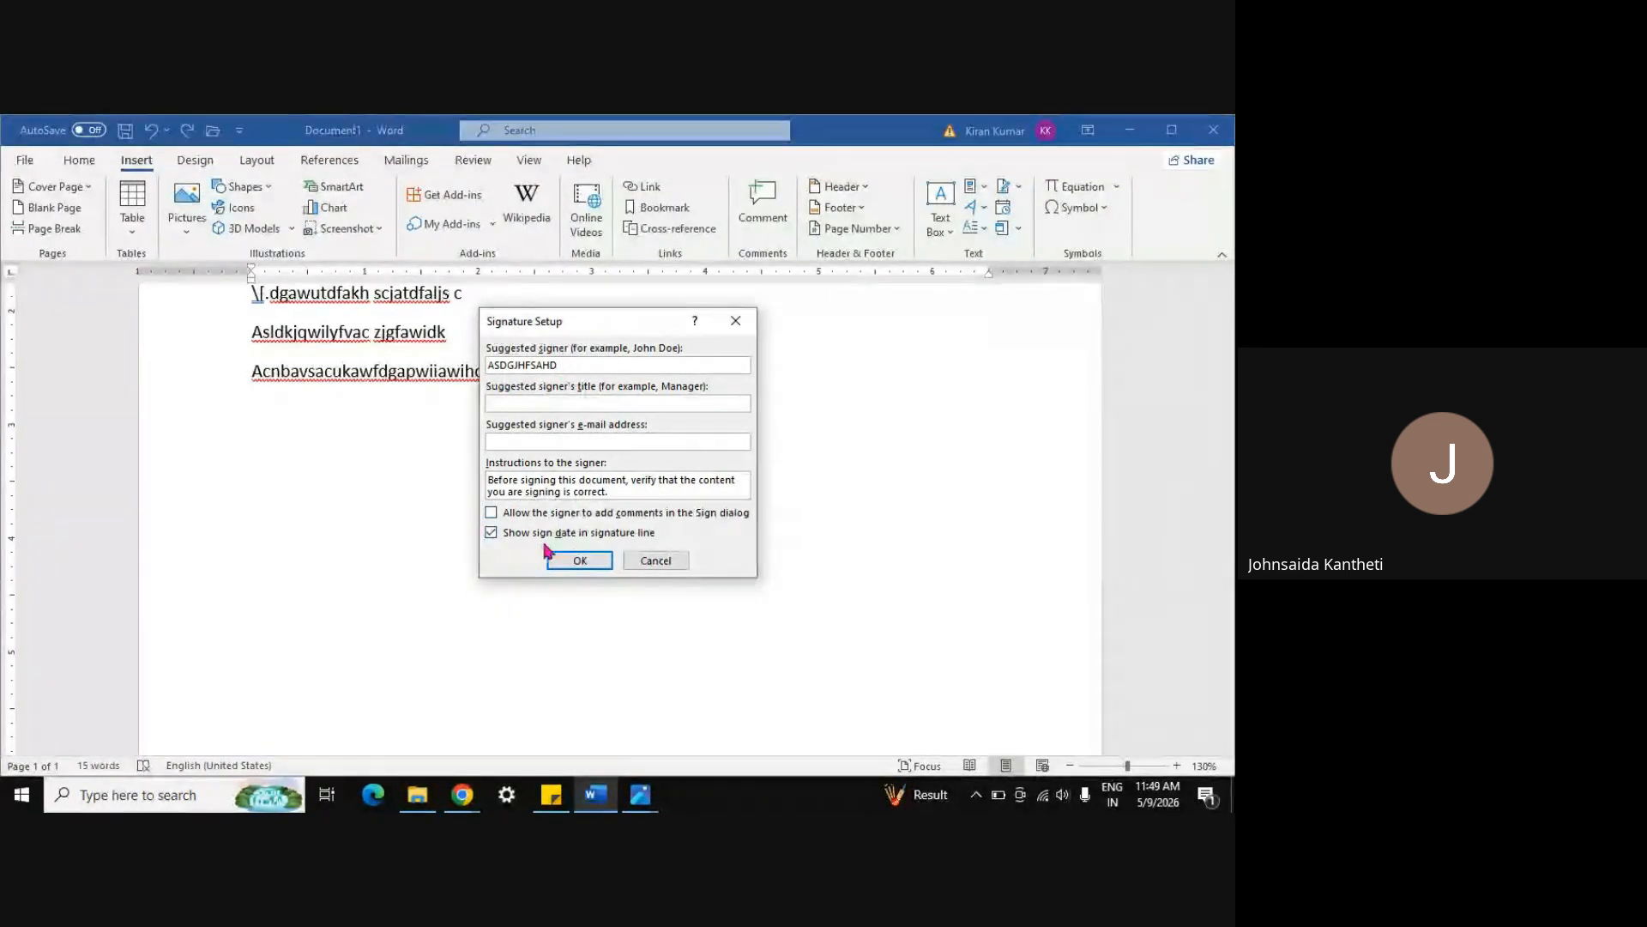
pyautogui.click(589, 561)
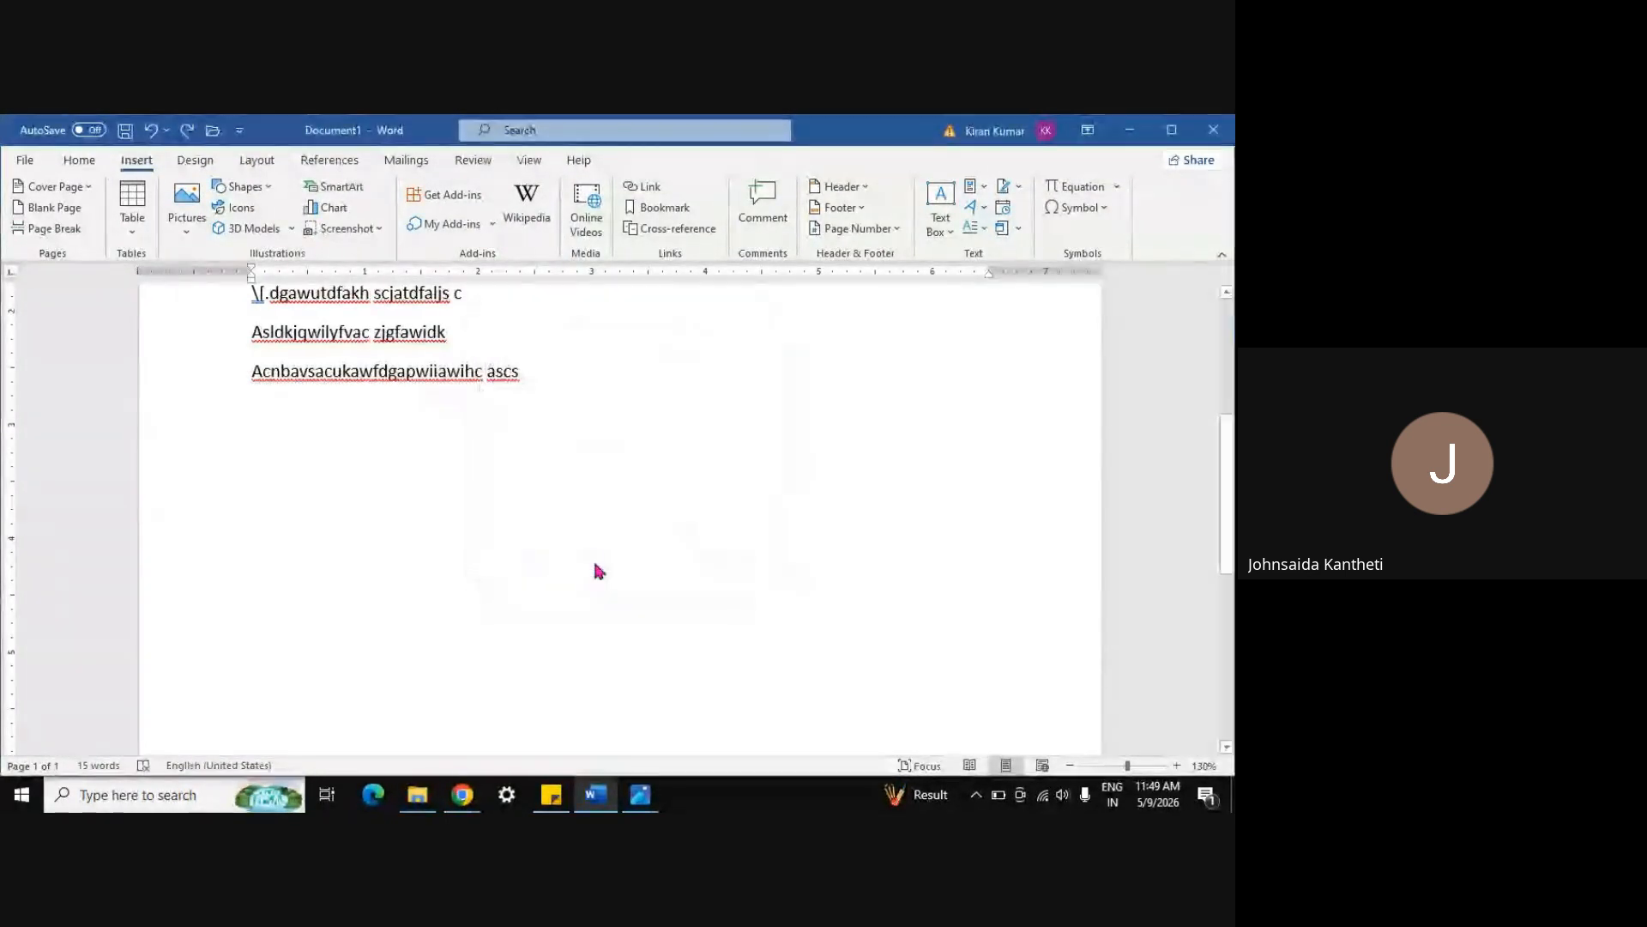
pyautogui.scroll(3, 571, 599)
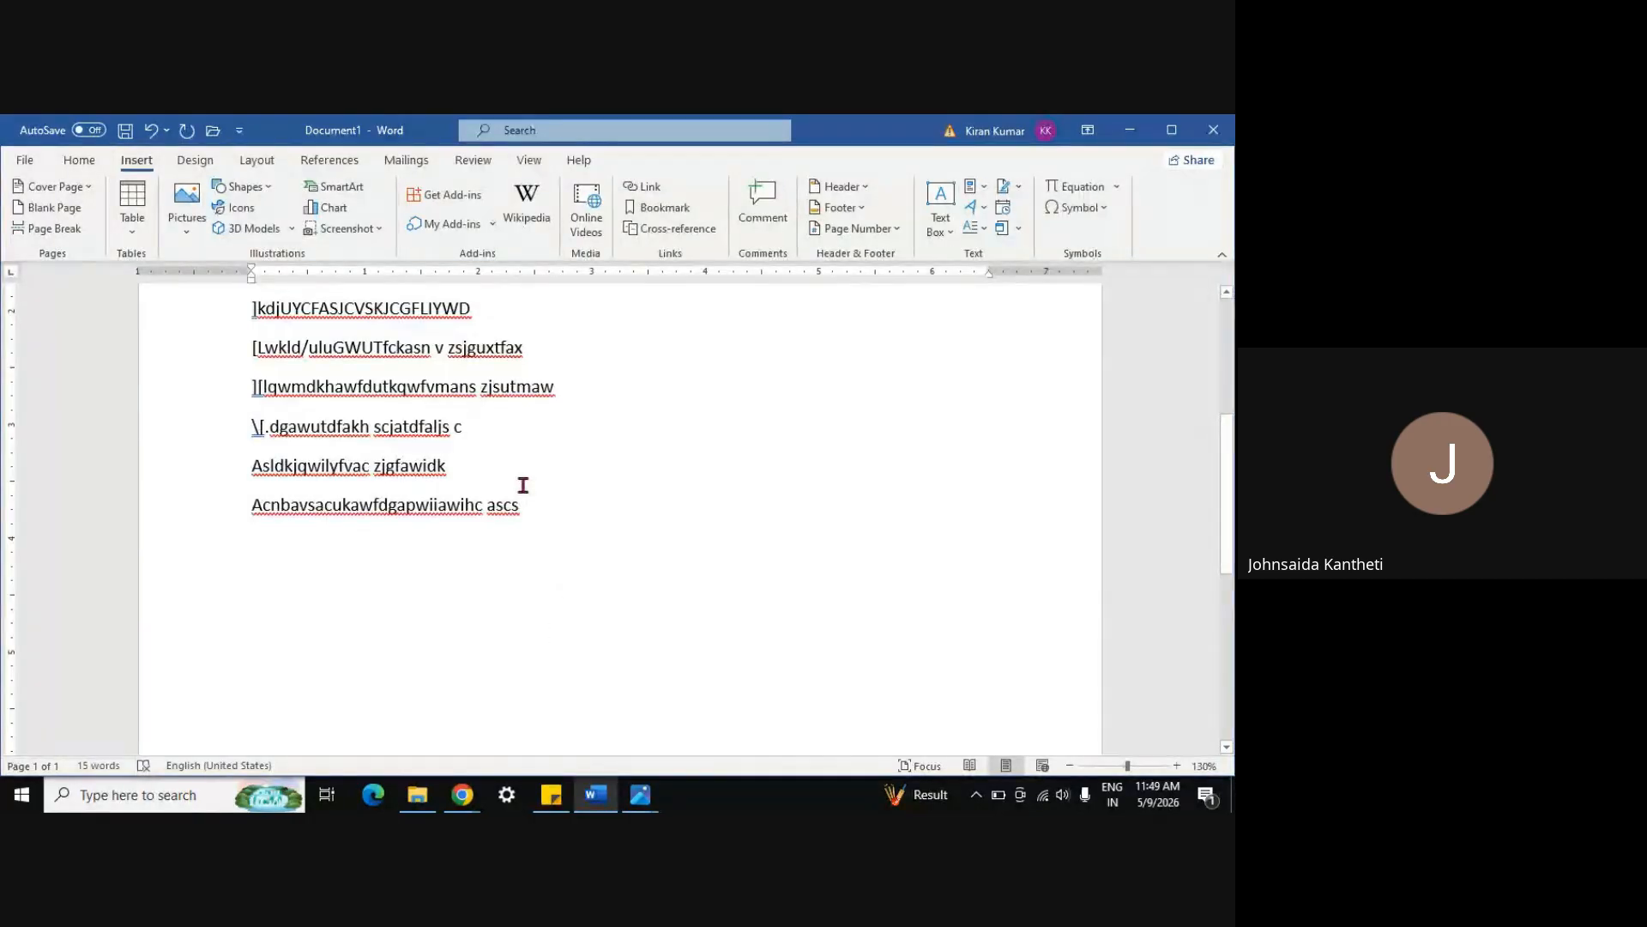
pyautogui.scroll(3, 523, 485)
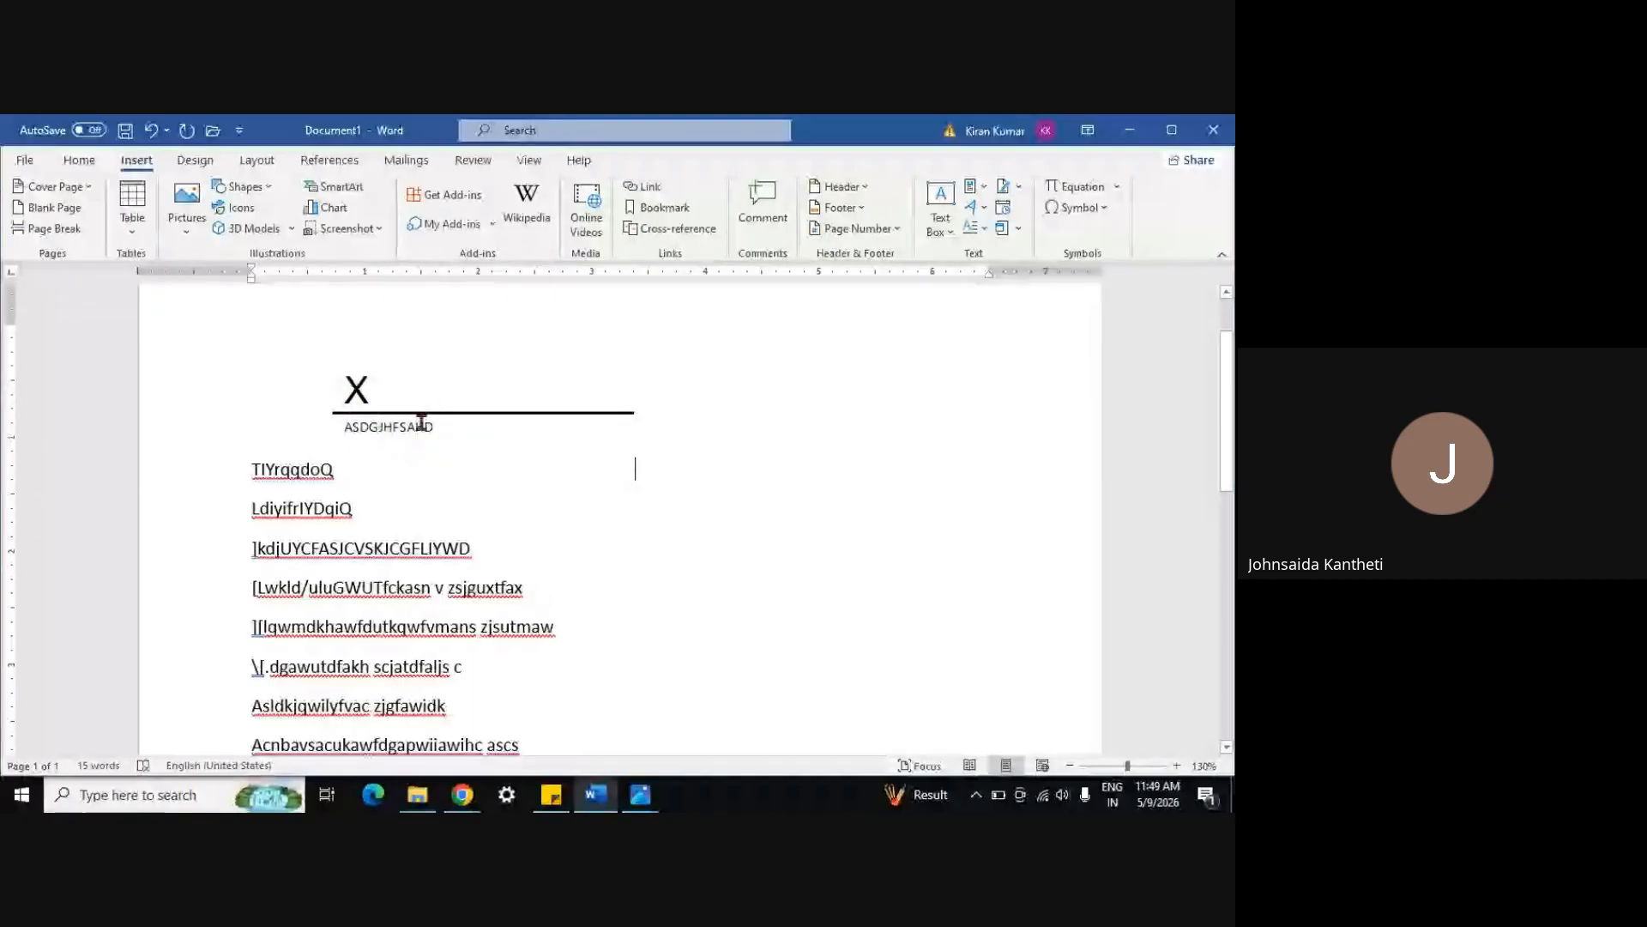
pyautogui.hotkey('ctrl', 'z')
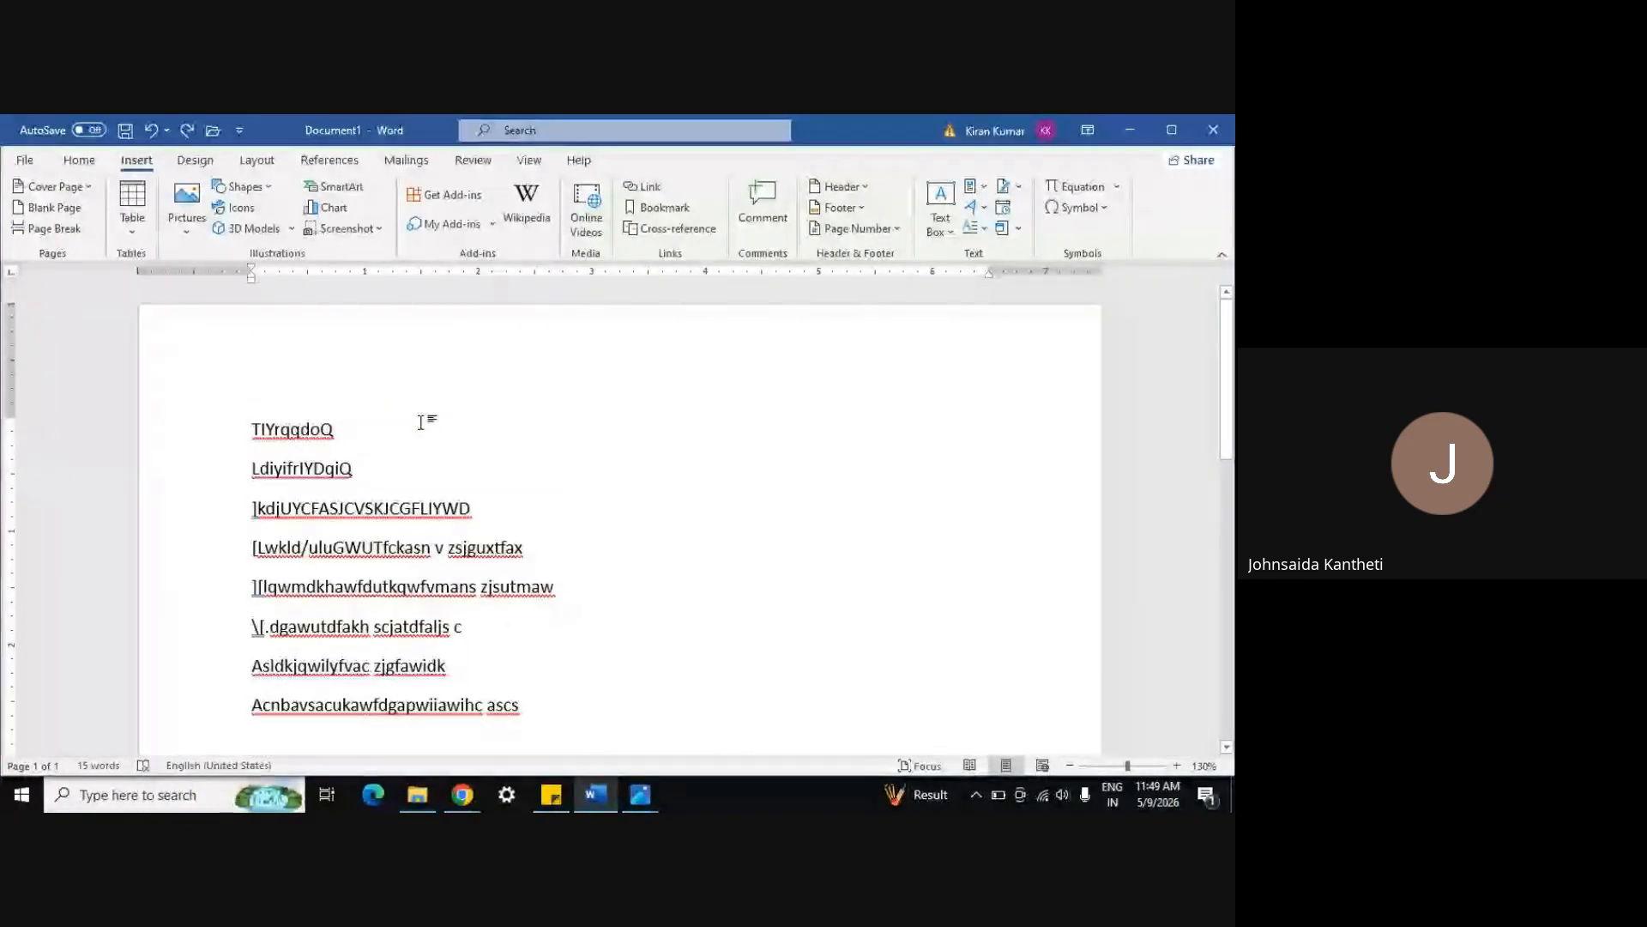
# Try a signature line with SIGNATURE as the suggested signer before the first text line, and undo it
pyautogui.click(253, 426)
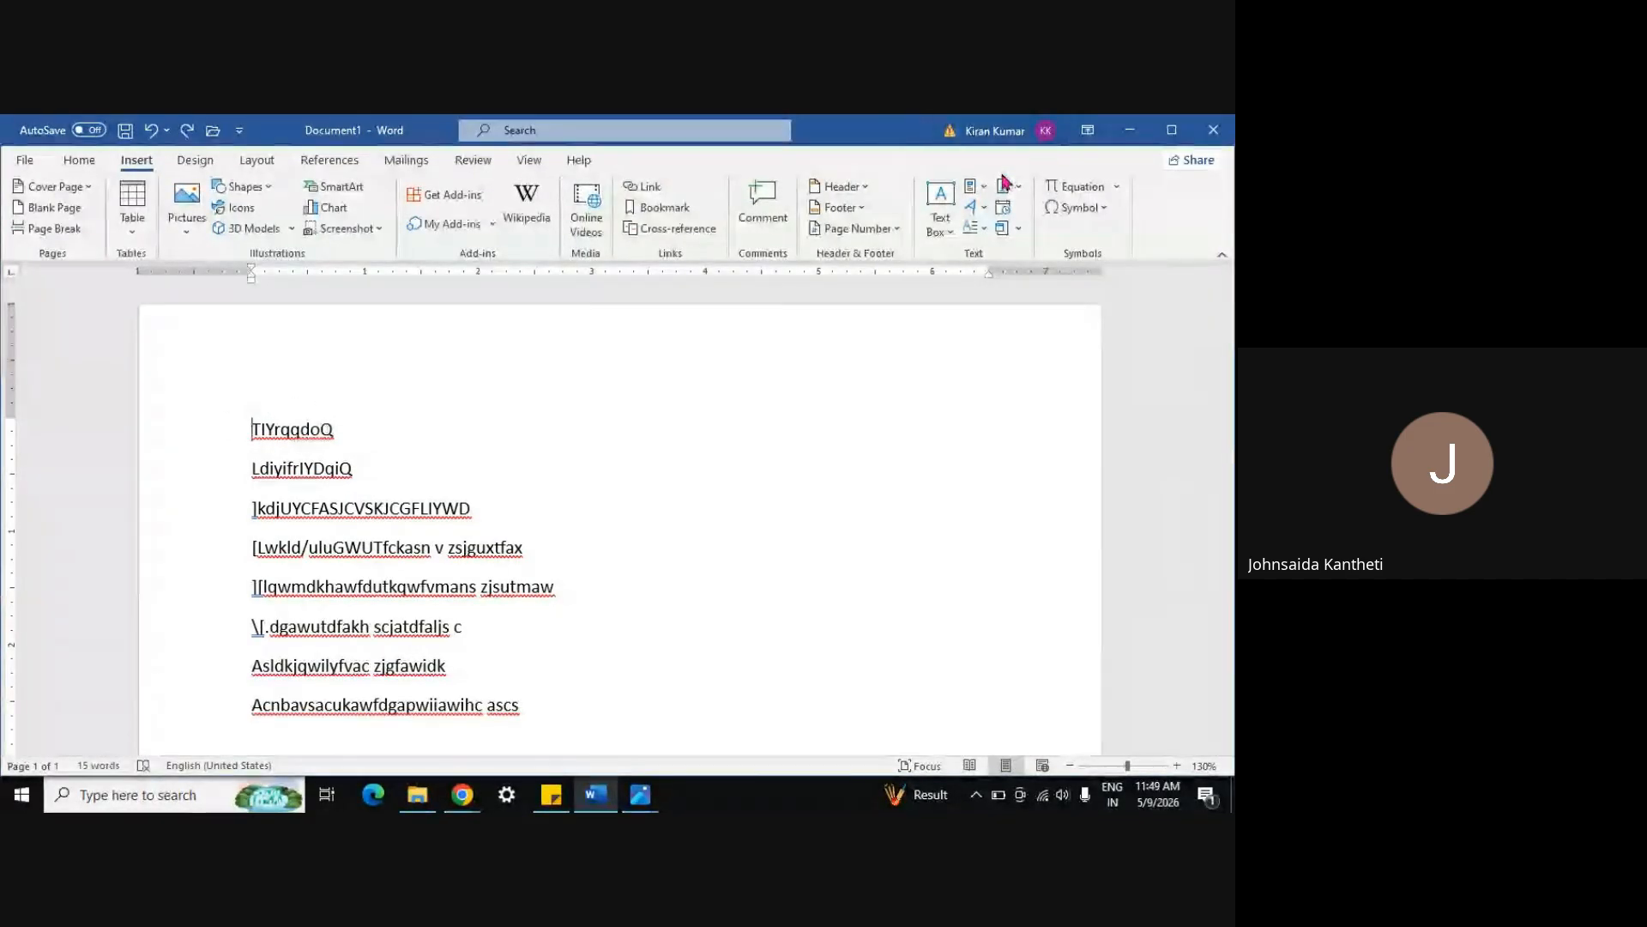
pyautogui.click(1004, 187)
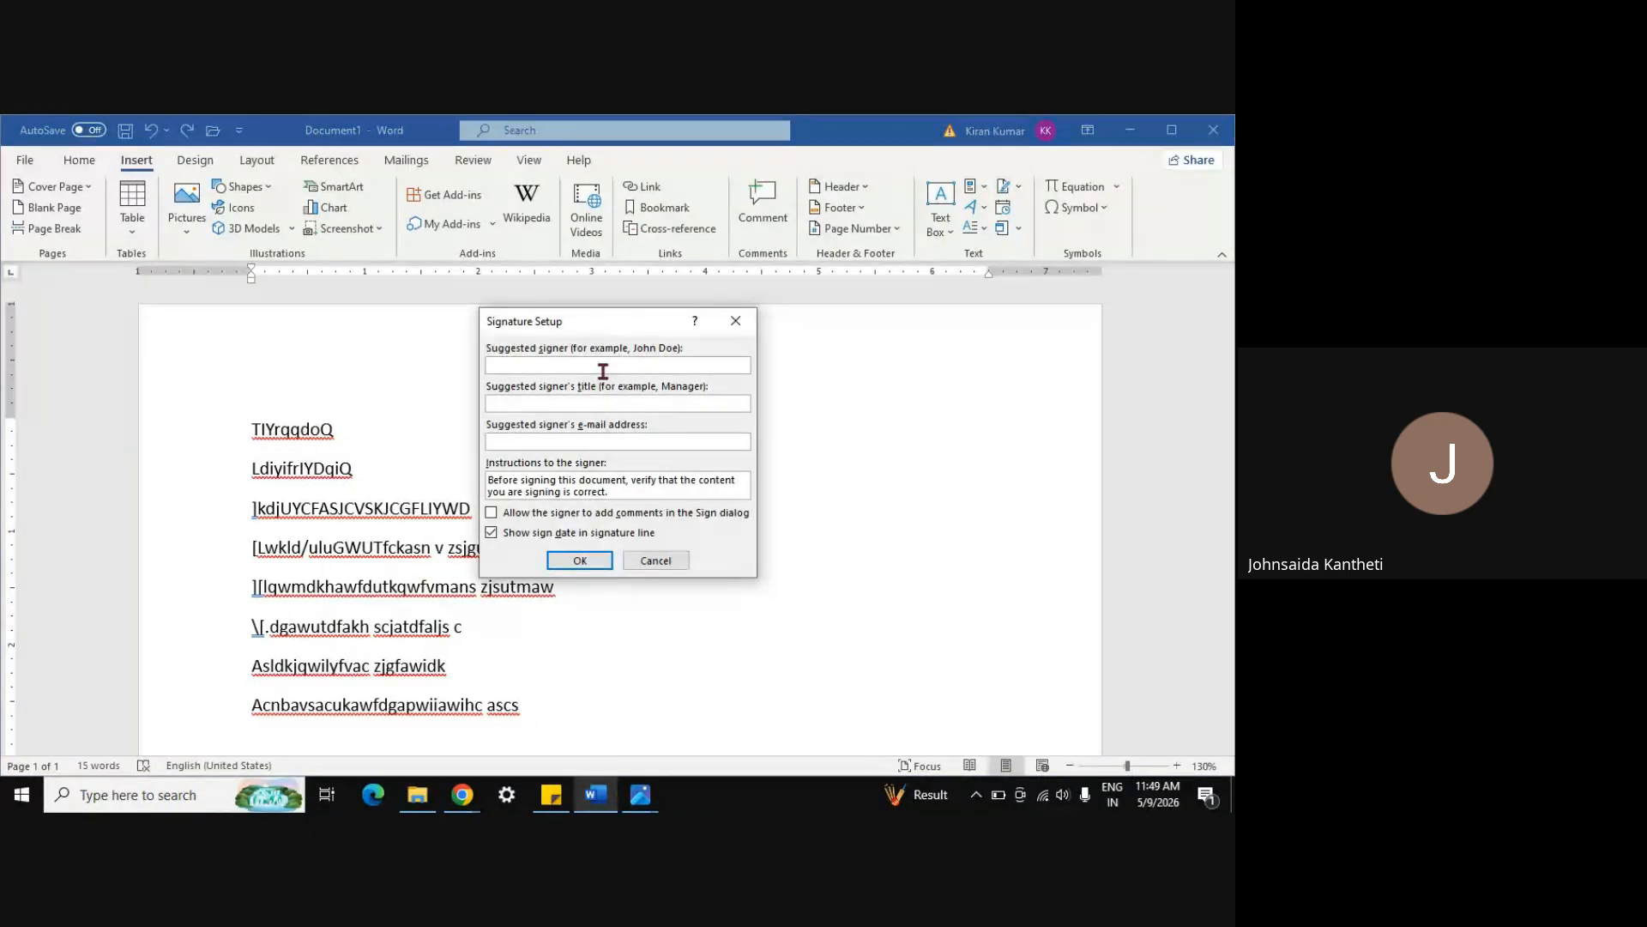
pyautogui.write('SIGNATURE')
pyautogui.press('Return')
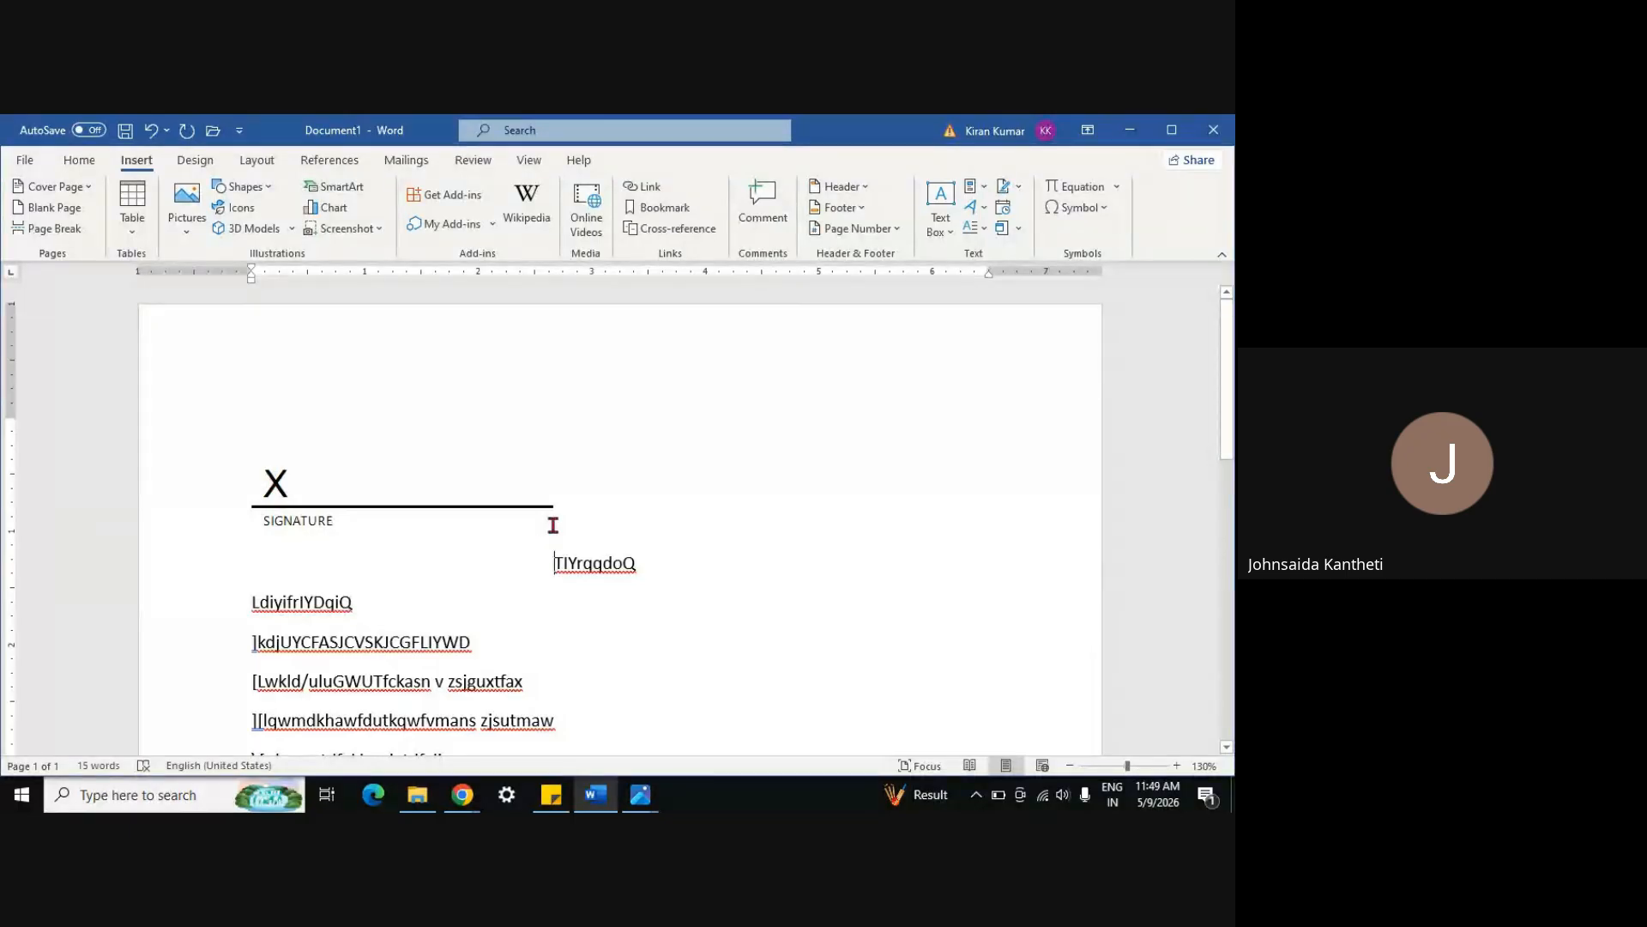
pyautogui.hotkey('ctrl', 'z')
# Add an empty line above the last line of text and two new lines below it
pyautogui.scroll(-5, 552, 526)
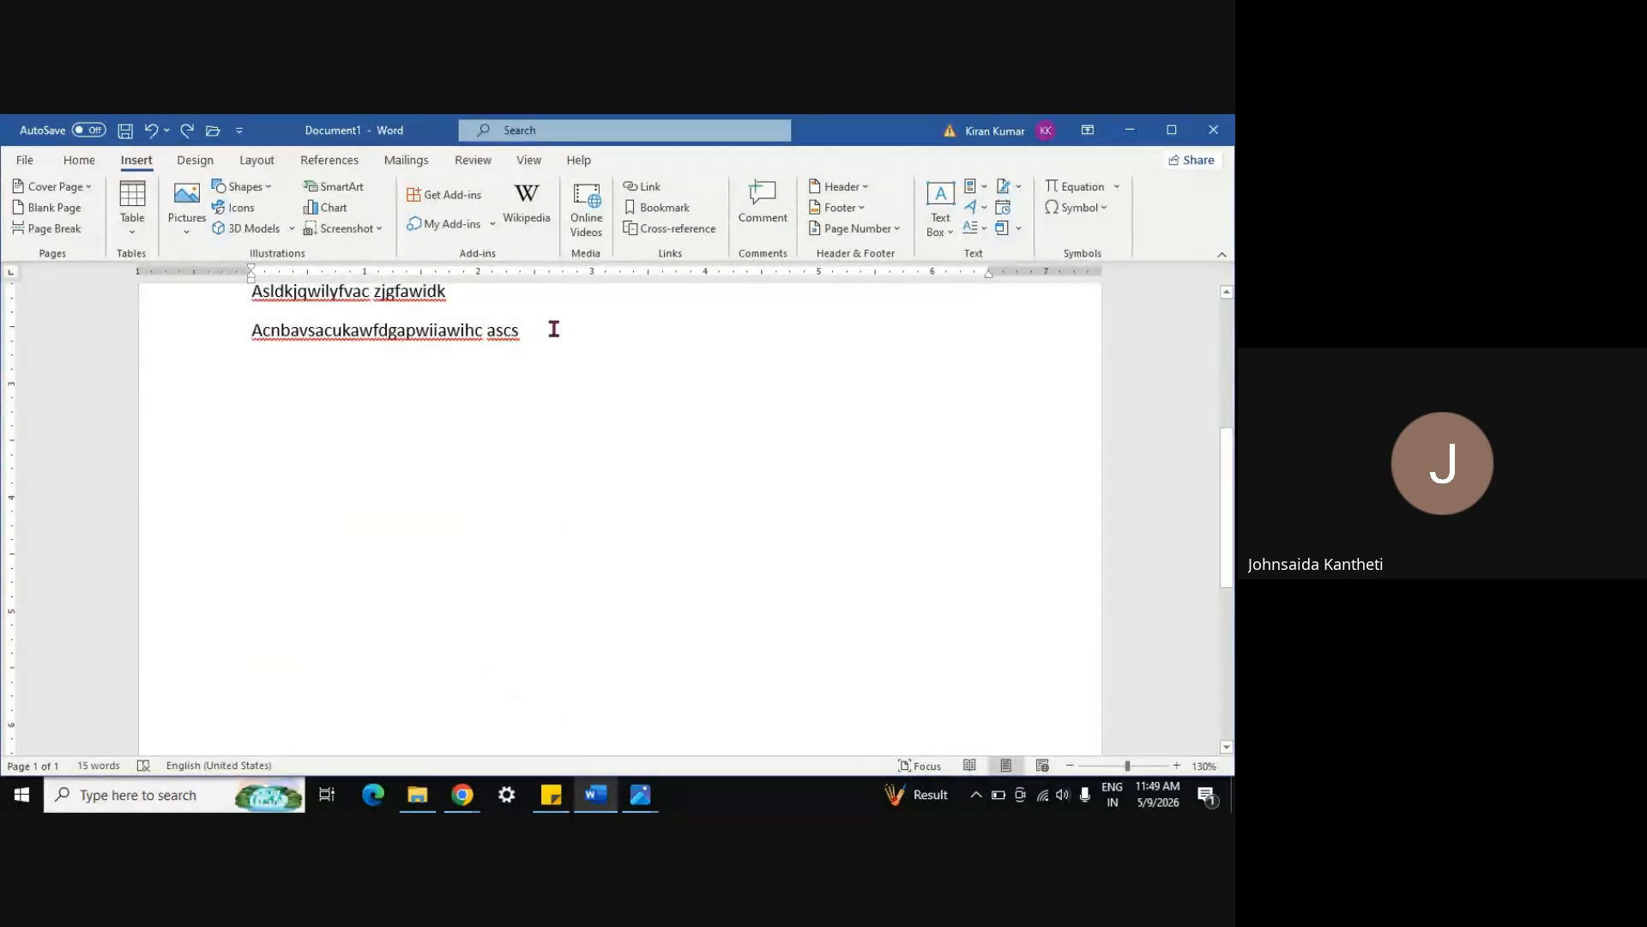
pyautogui.hotkey('ctrl', 'z')
pyautogui.hotkey('ctrl', 'z')
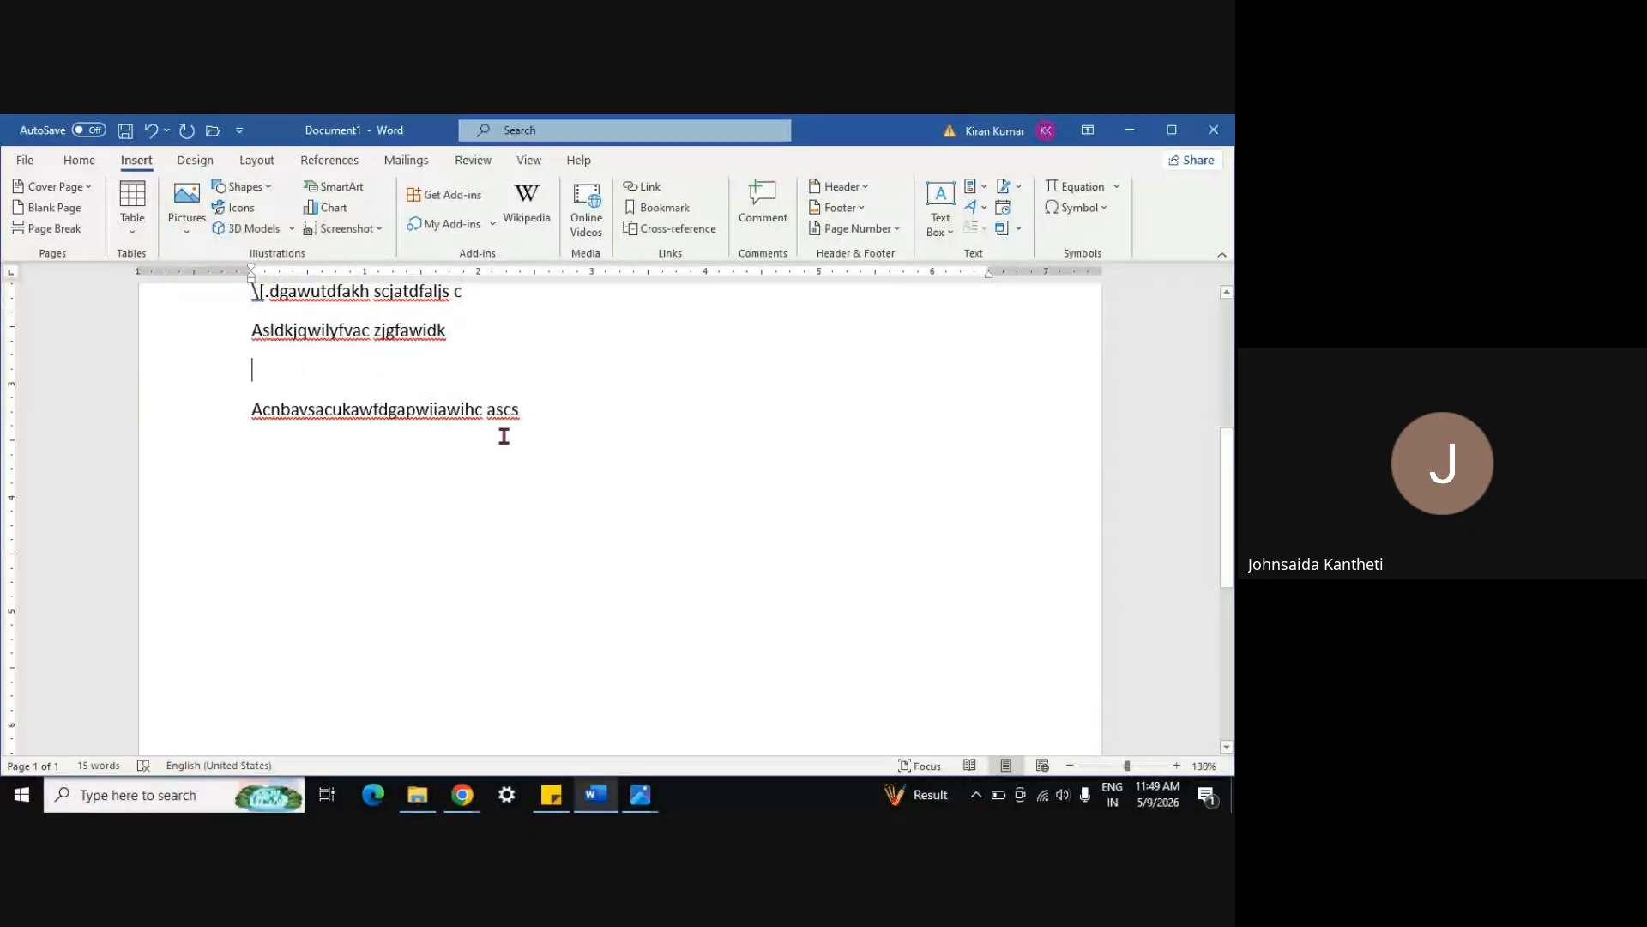
pyautogui.click(542, 410)
pyautogui.press('Return')
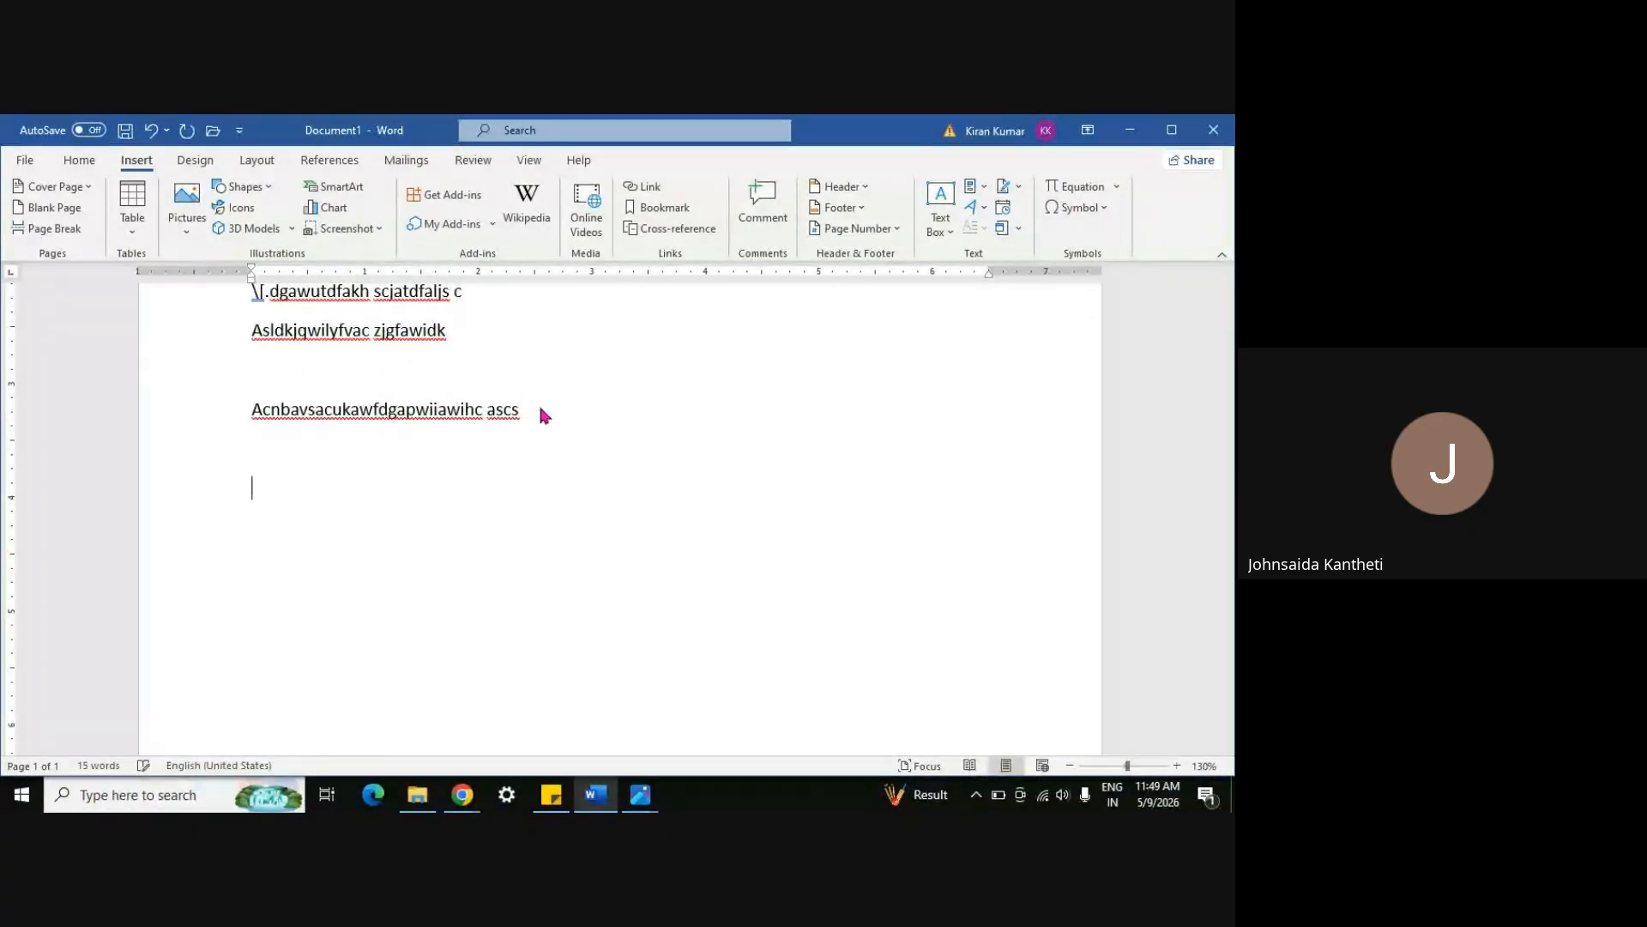
# Insert a signature line below the text with AHGGa as the suggested signer, keeping the default instructions
pyautogui.click(1003, 187)
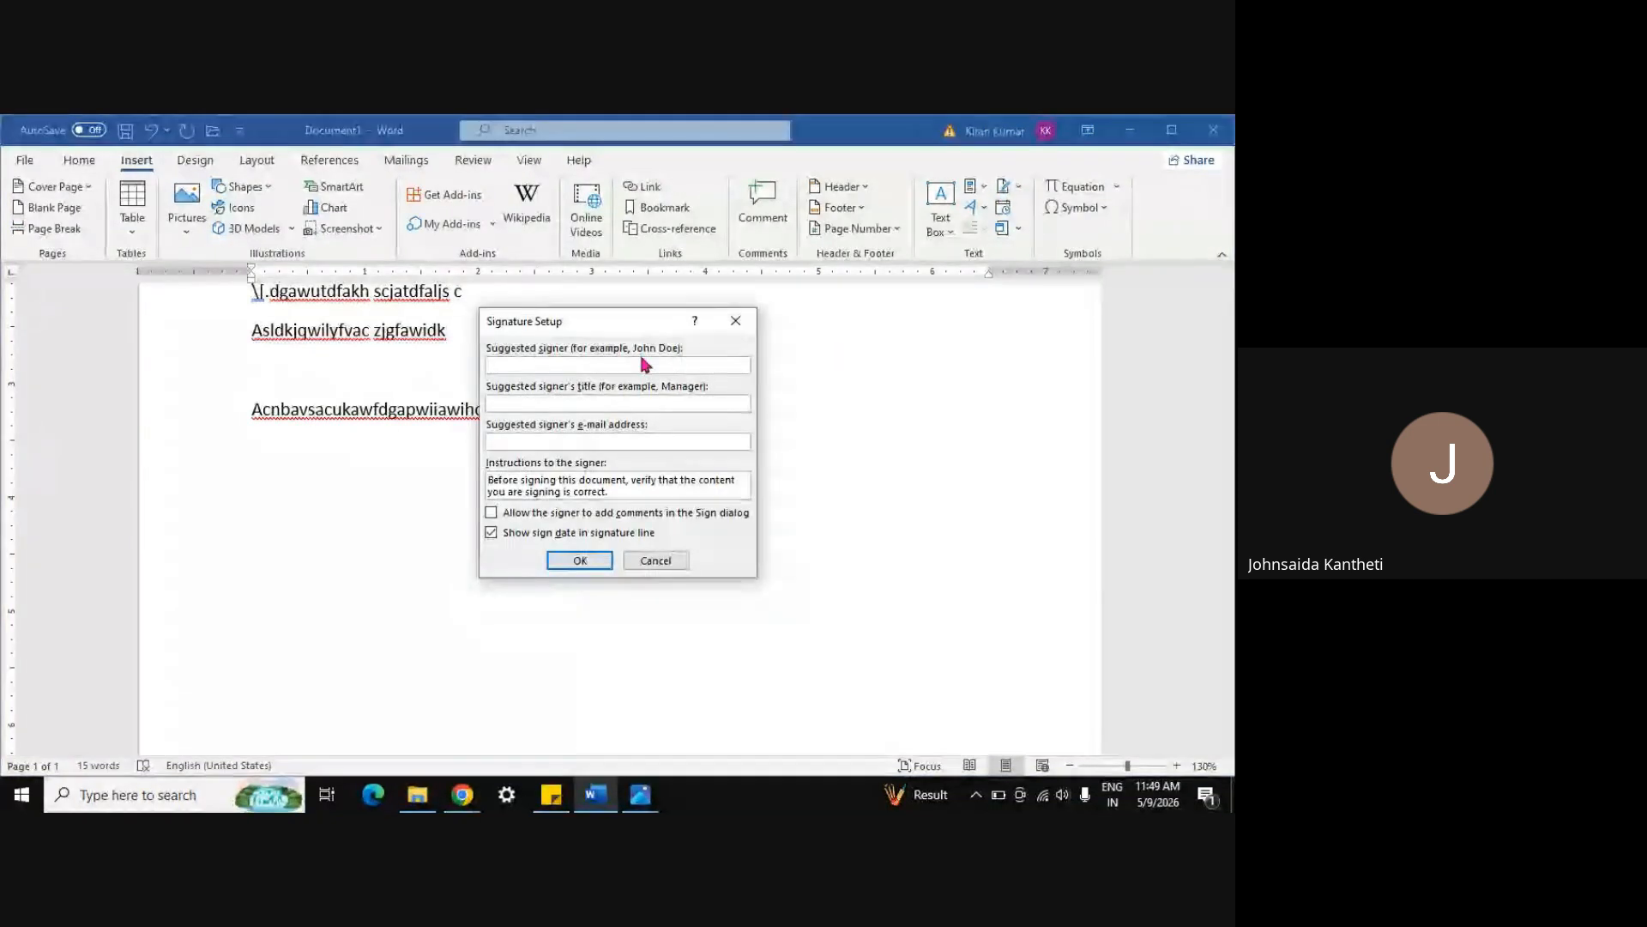
pyautogui.write('AHGGa')
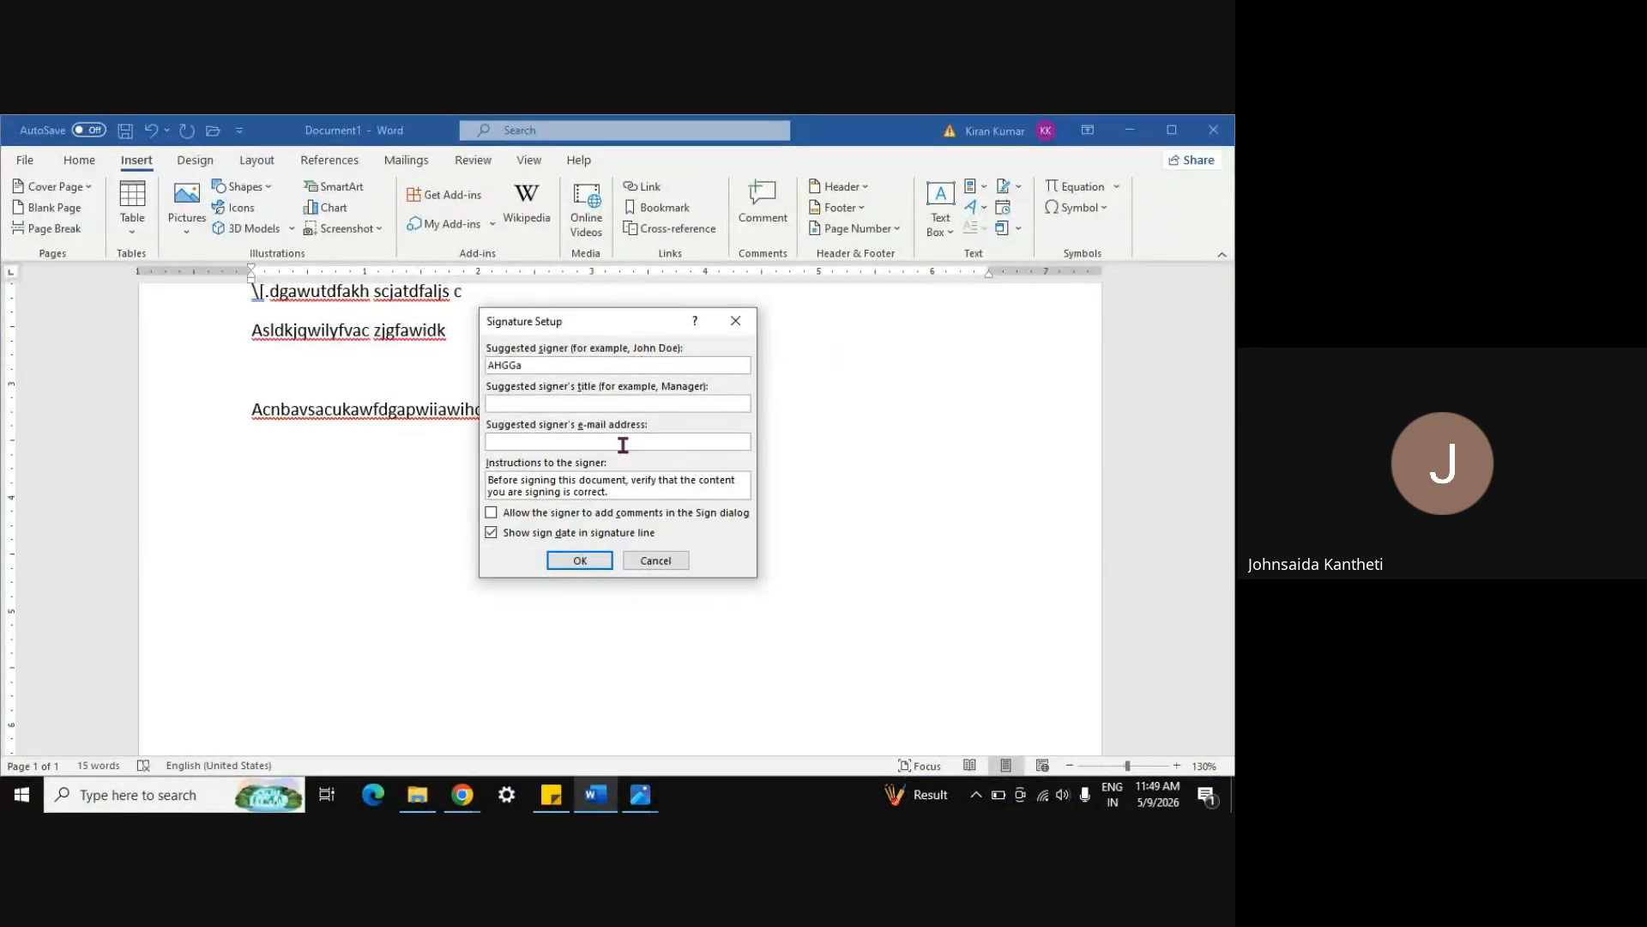
pyautogui.press('Return')
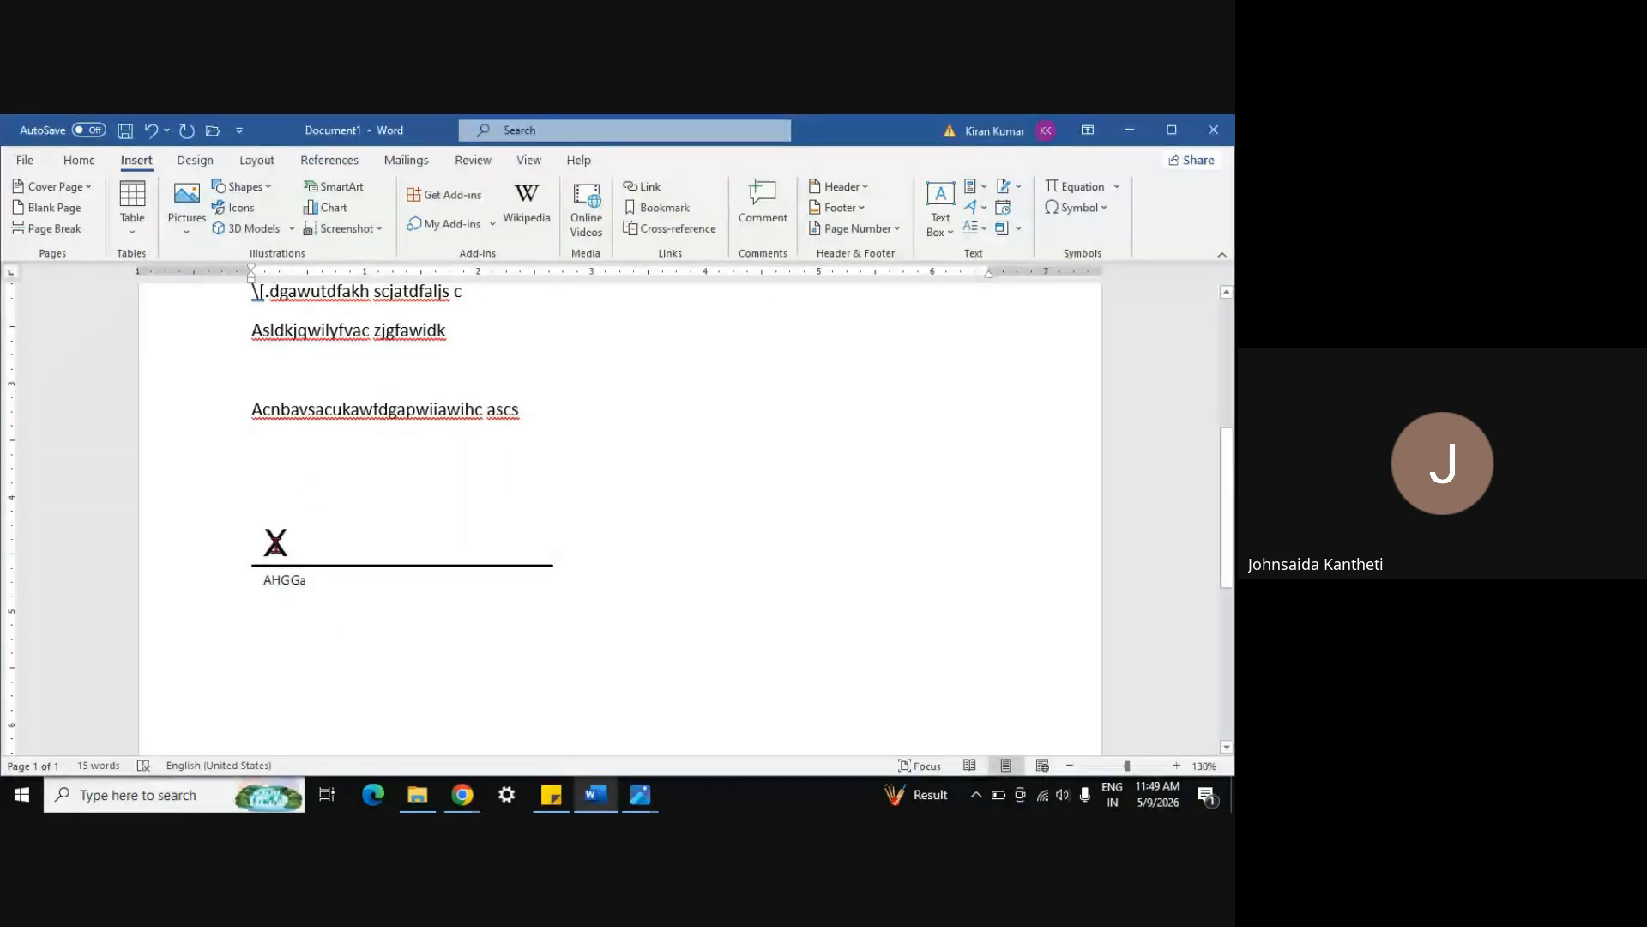
# Insert the current date beside the signature line in the format 9 May 2026
pyautogui.click(1004, 209)
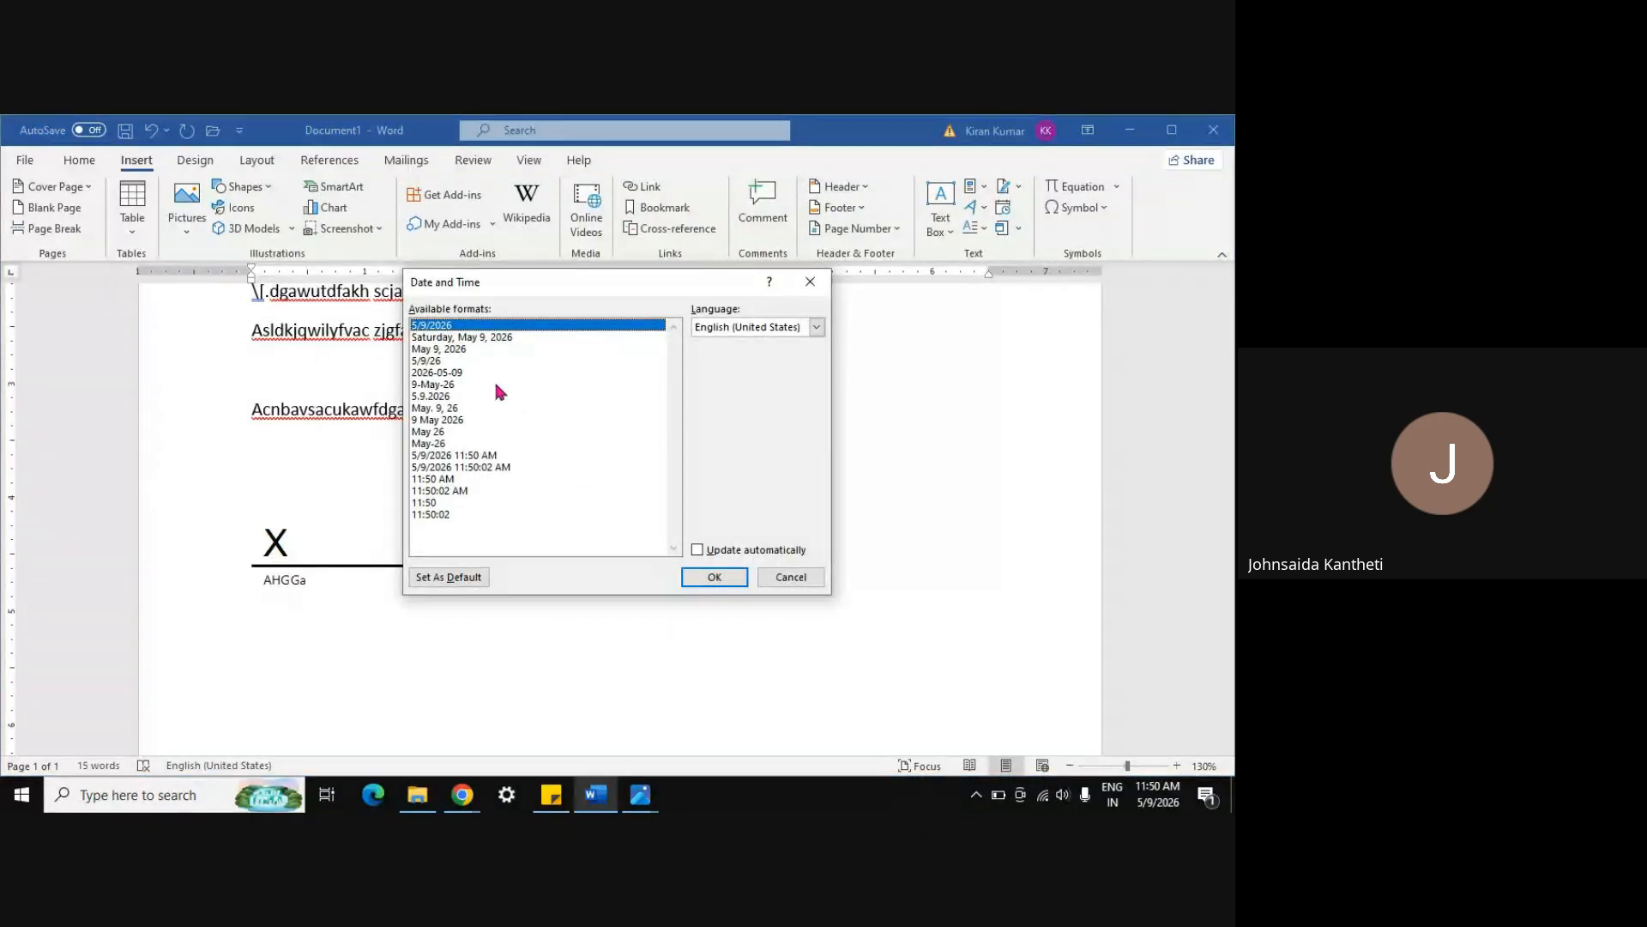
pyautogui.click(463, 420)
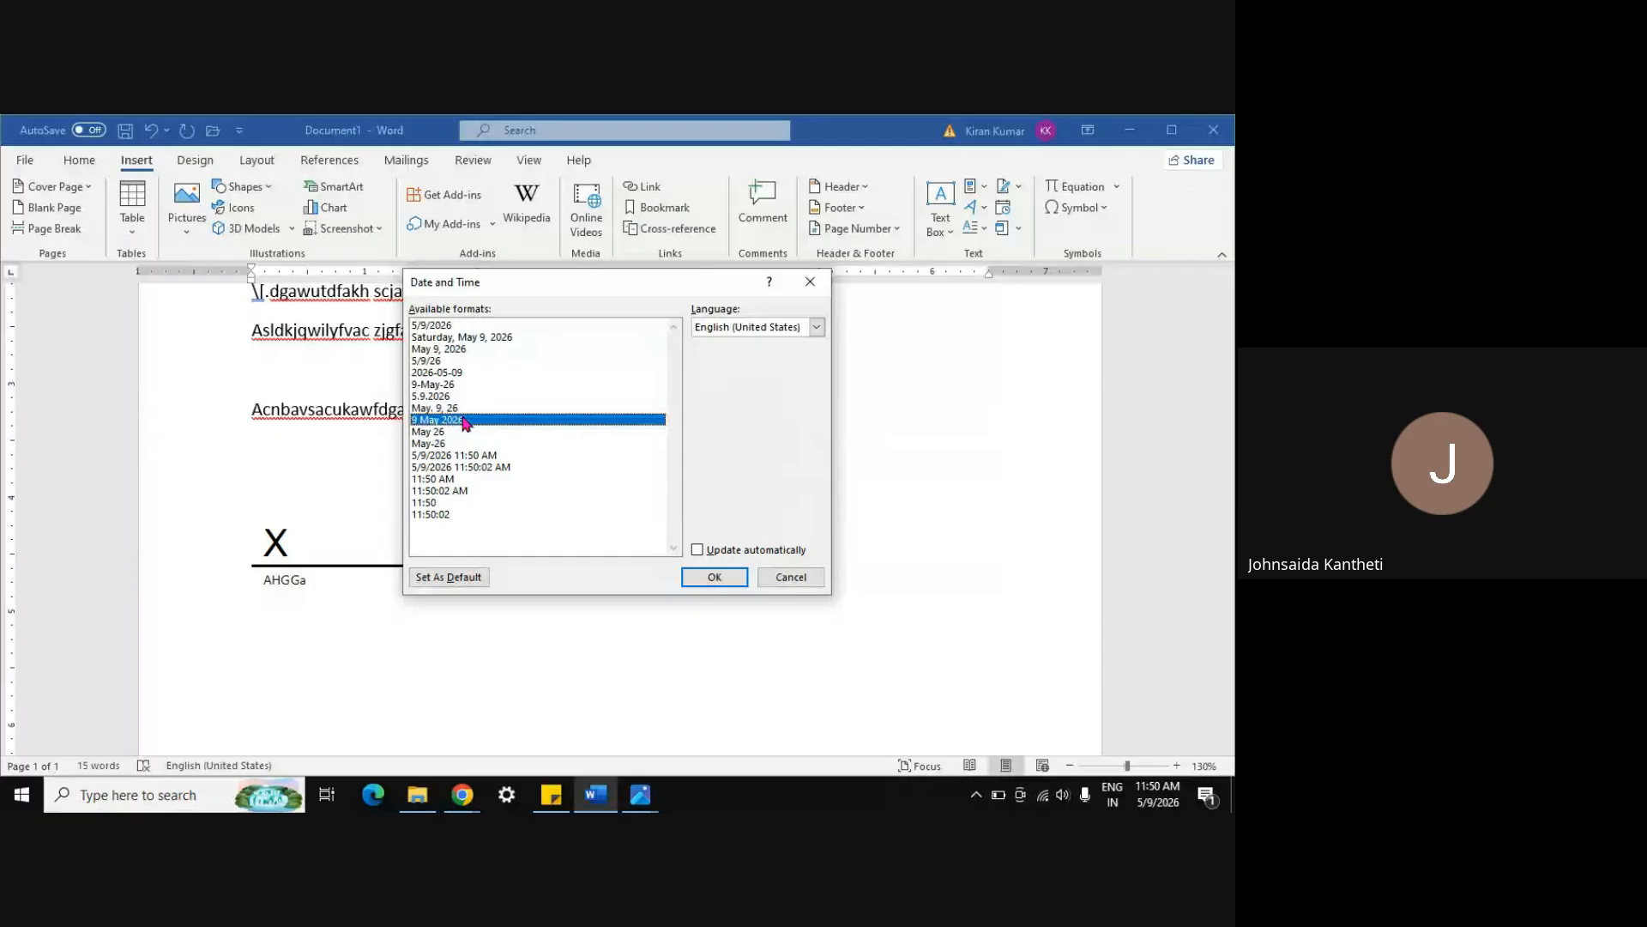
pyautogui.click(715, 577)
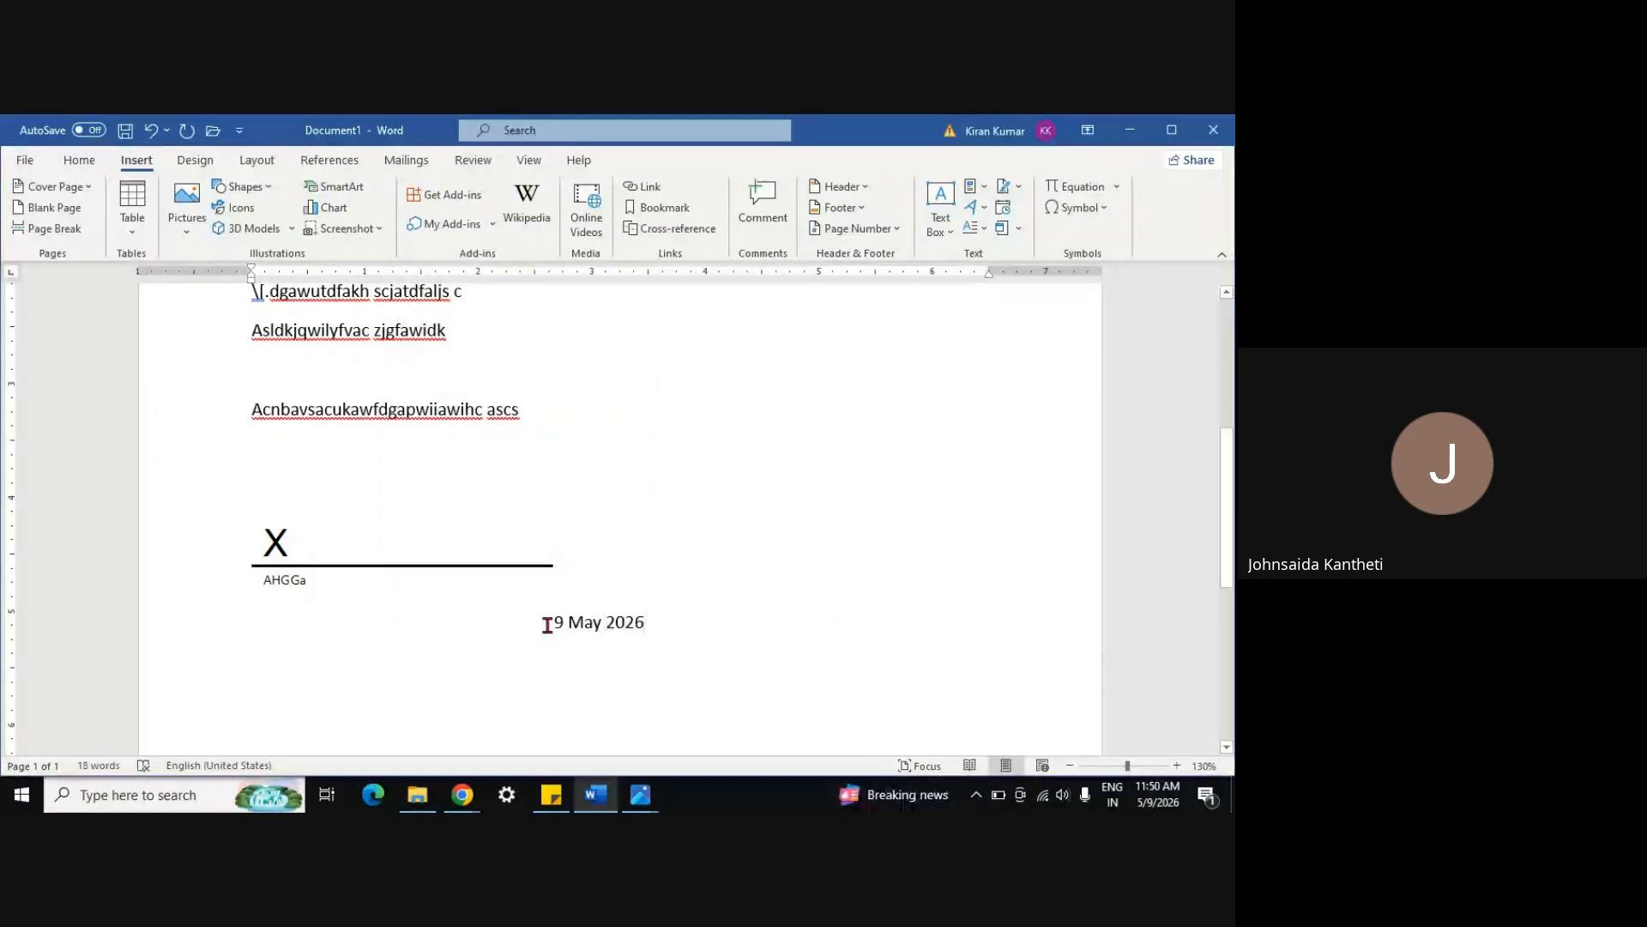
# Insert a new Microsoft Word Document object after the date, and minimize its blank editing window
pyautogui.click(1004, 229)
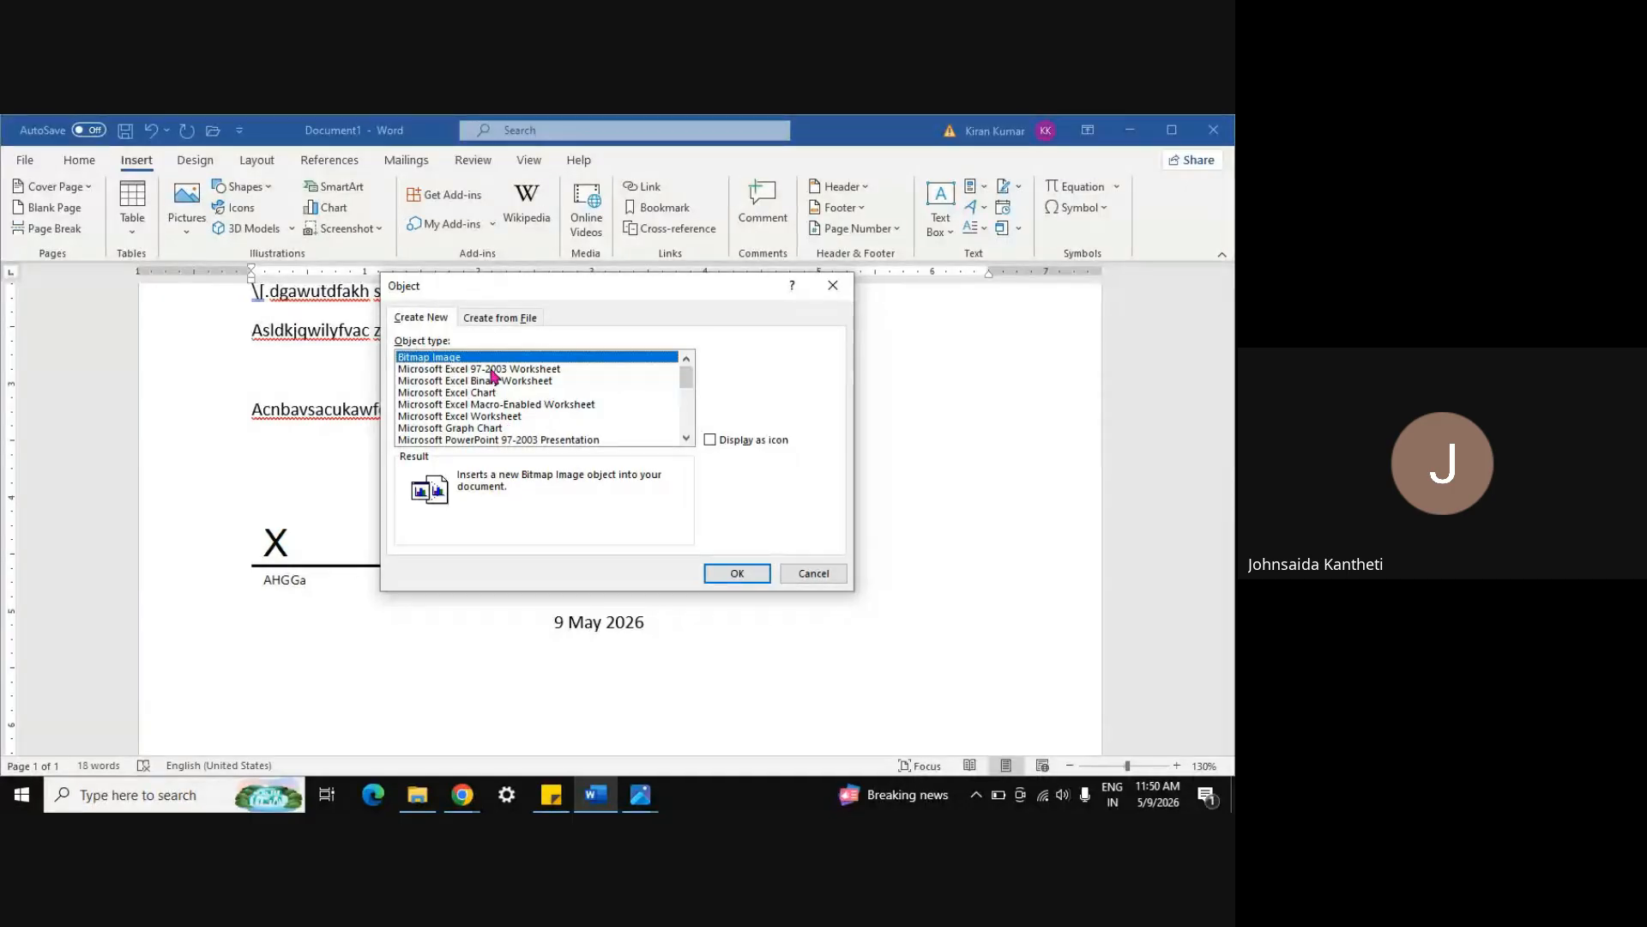
pyautogui.scroll(-1, 687, 397)
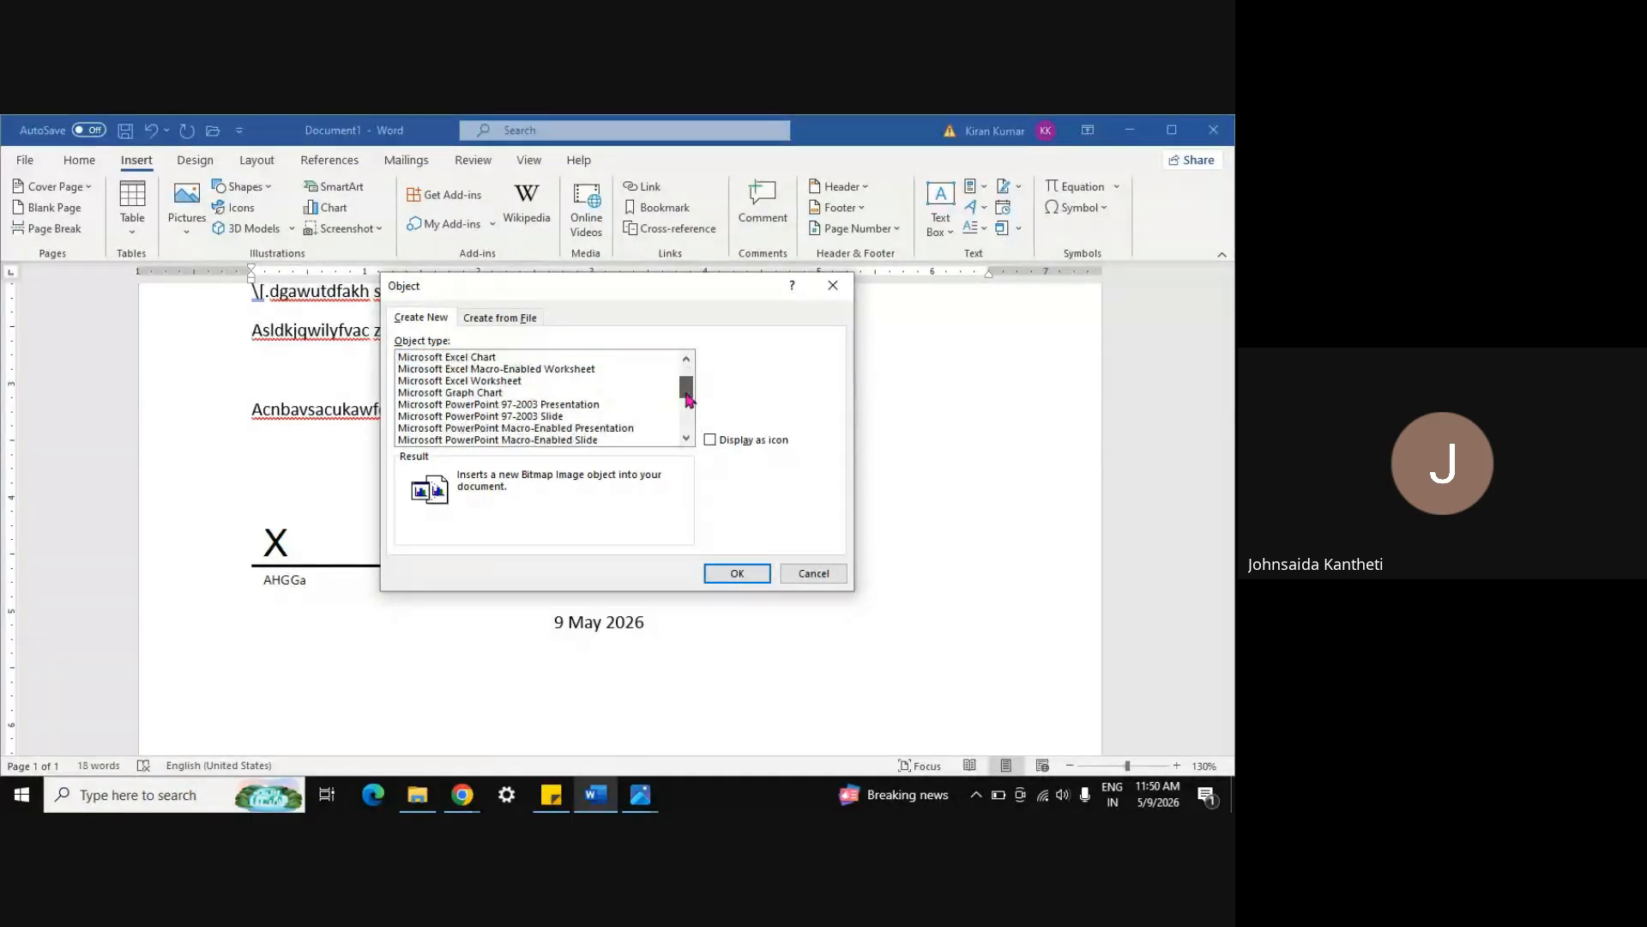
pyautogui.scroll(-3, 688, 396)
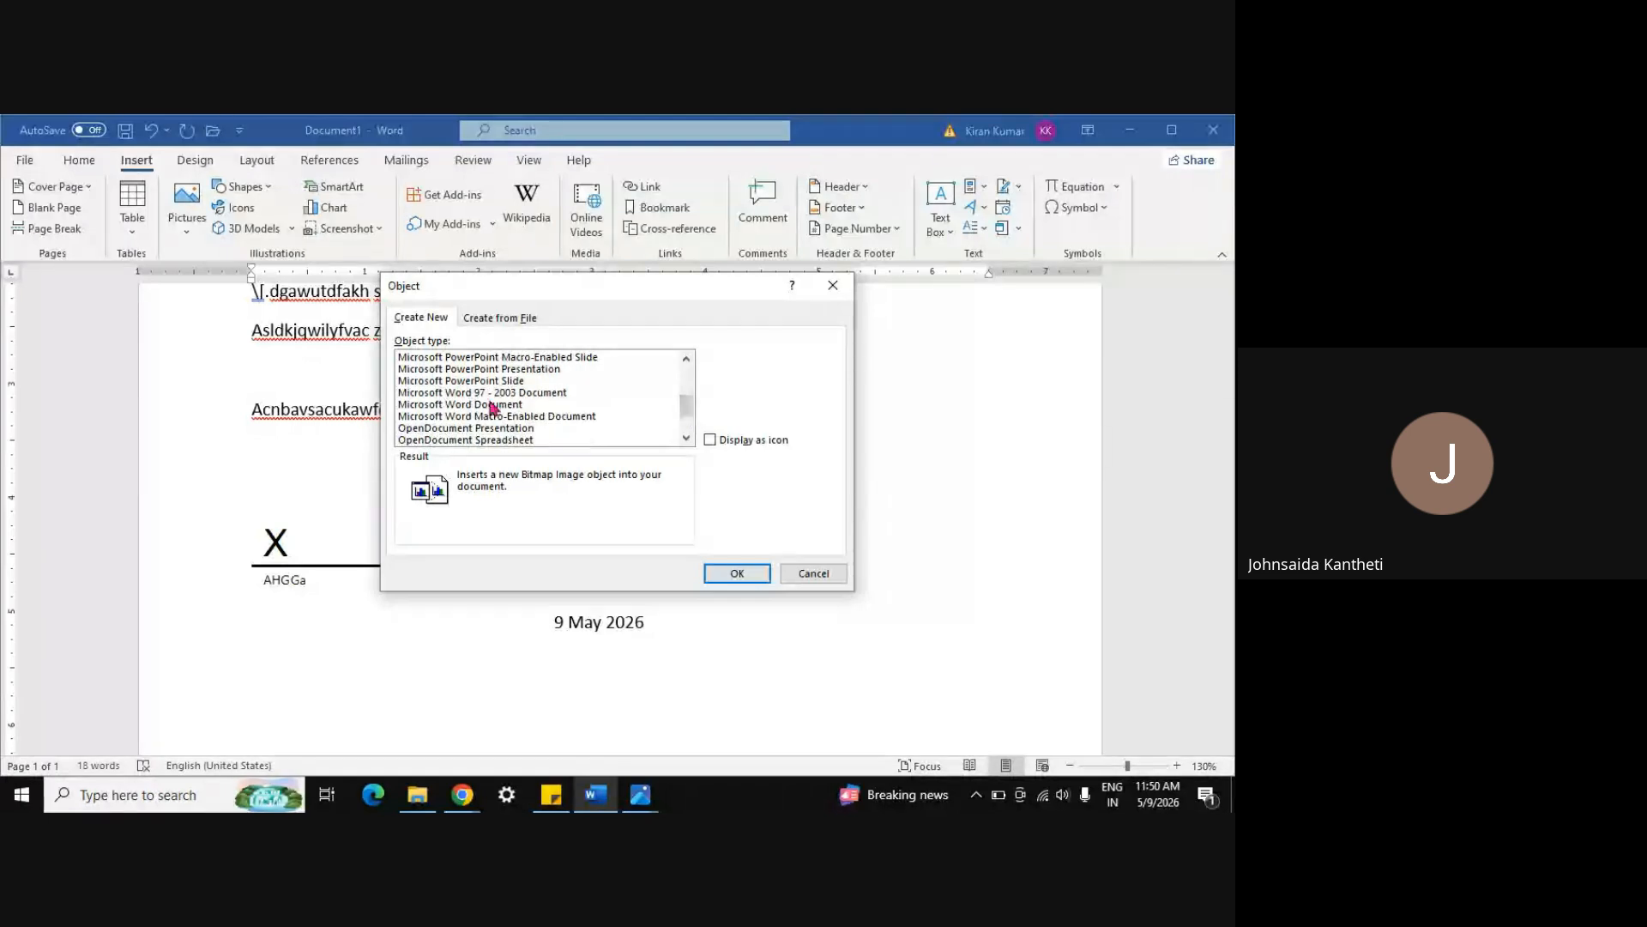
pyautogui.click(459, 404)
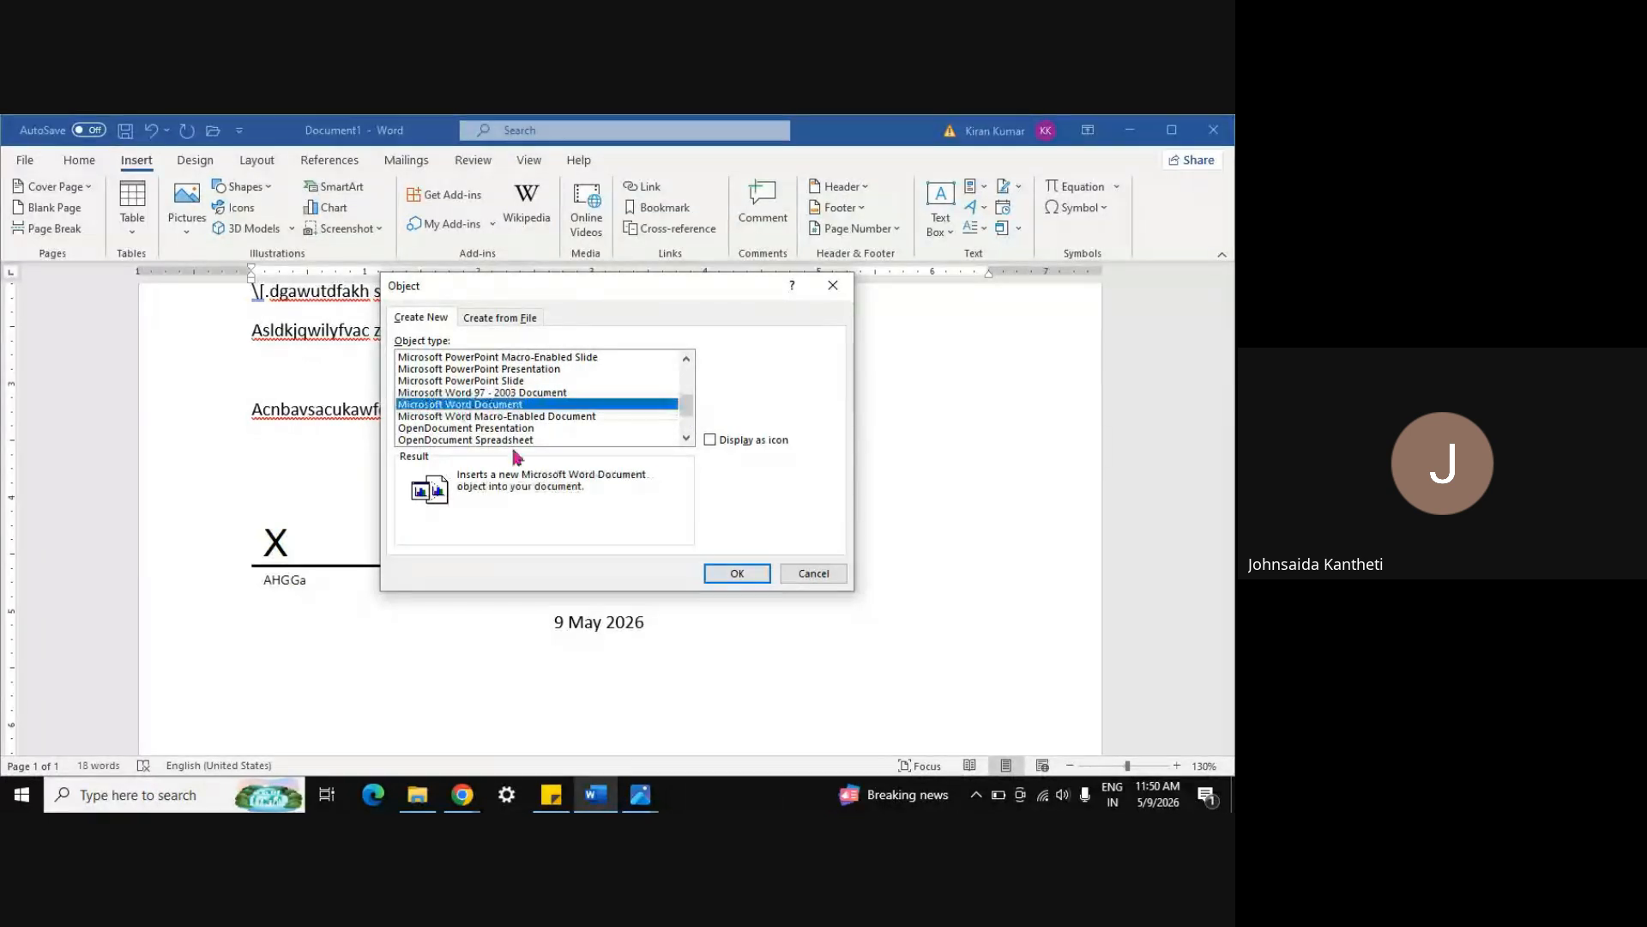
pyautogui.click(731, 575)
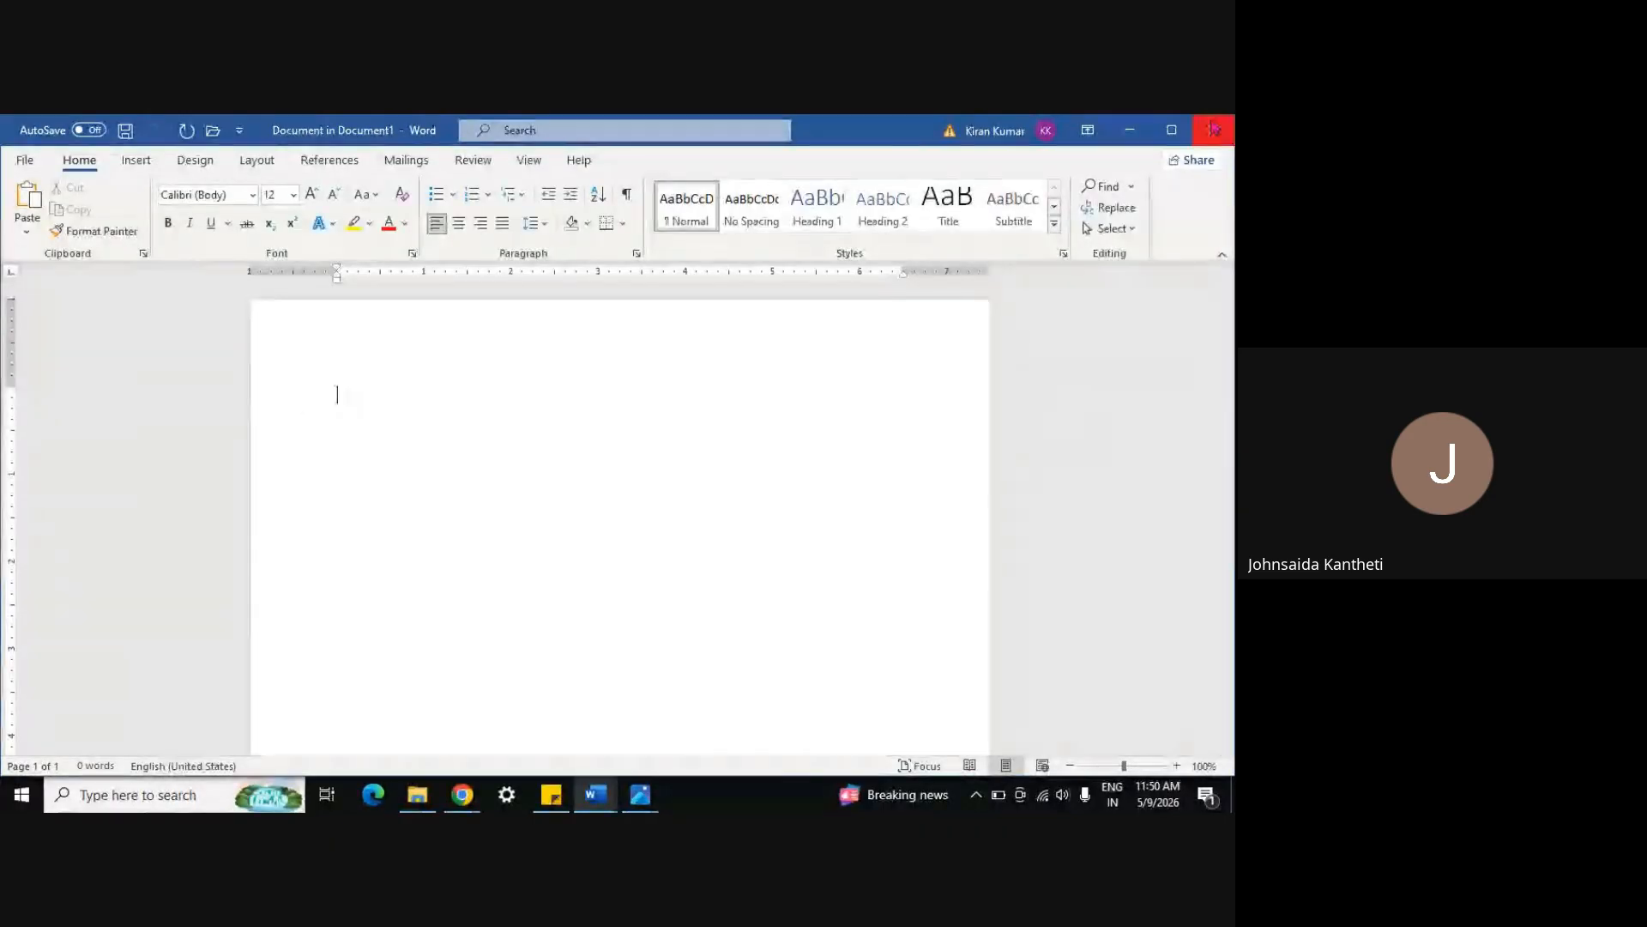
pyautogui.click(1140, 134)
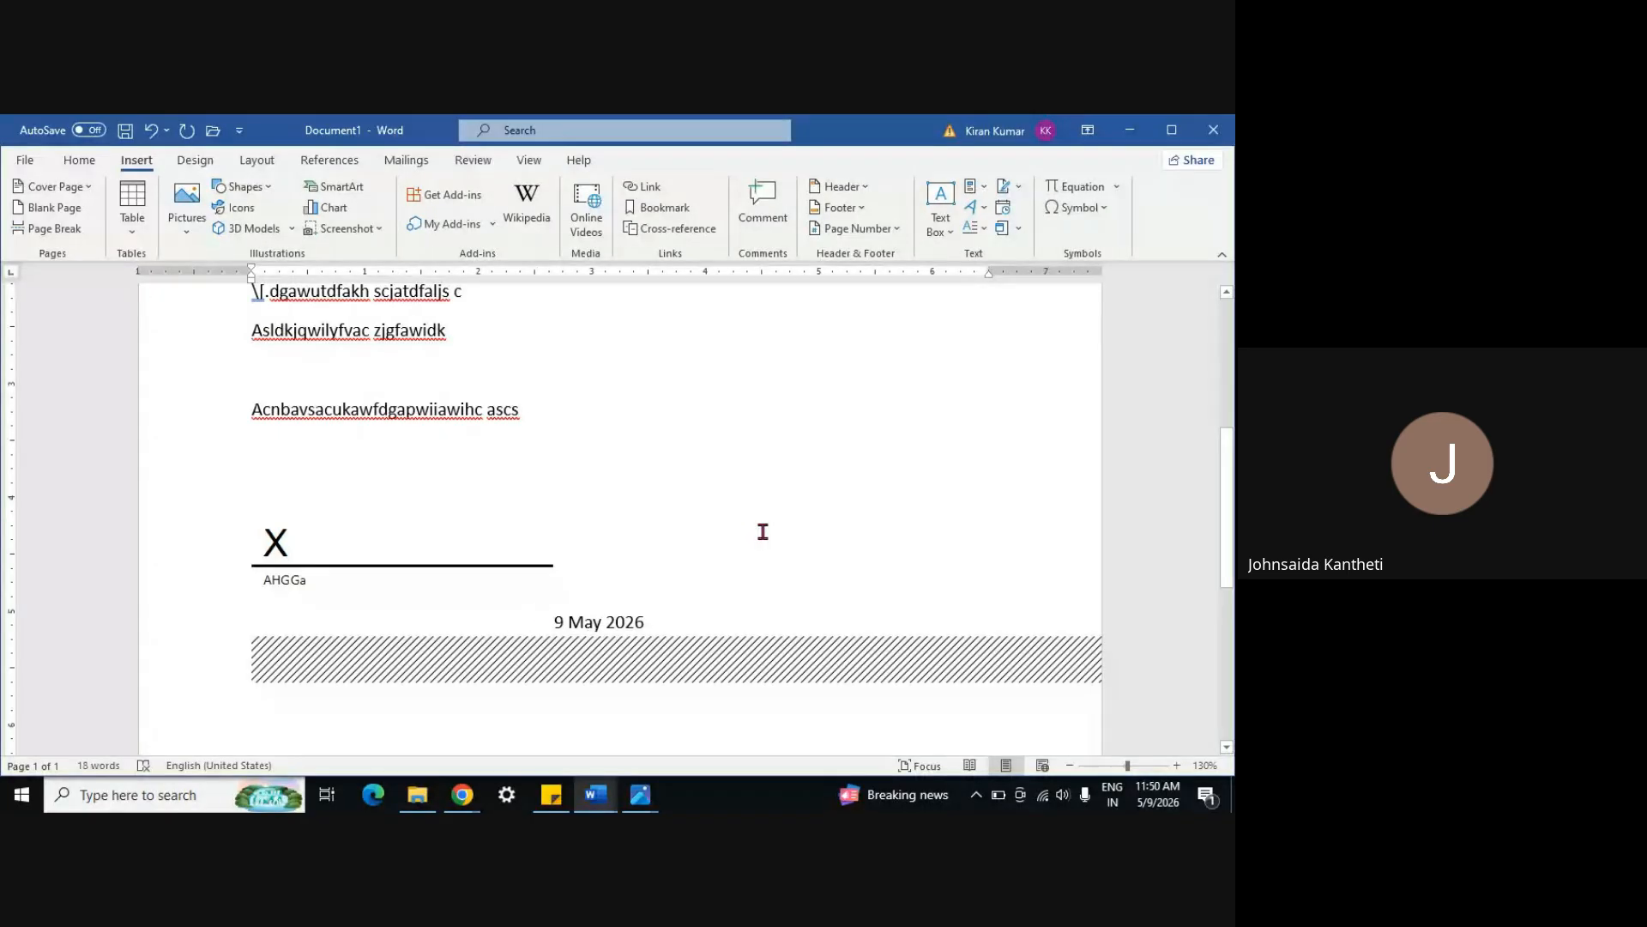
# Examine the page layout at 70% zoom, including the signature line, the date and the embedded document
pyautogui.scroll(-5, 762, 532)
pyautogui.scroll(8, 762, 530)
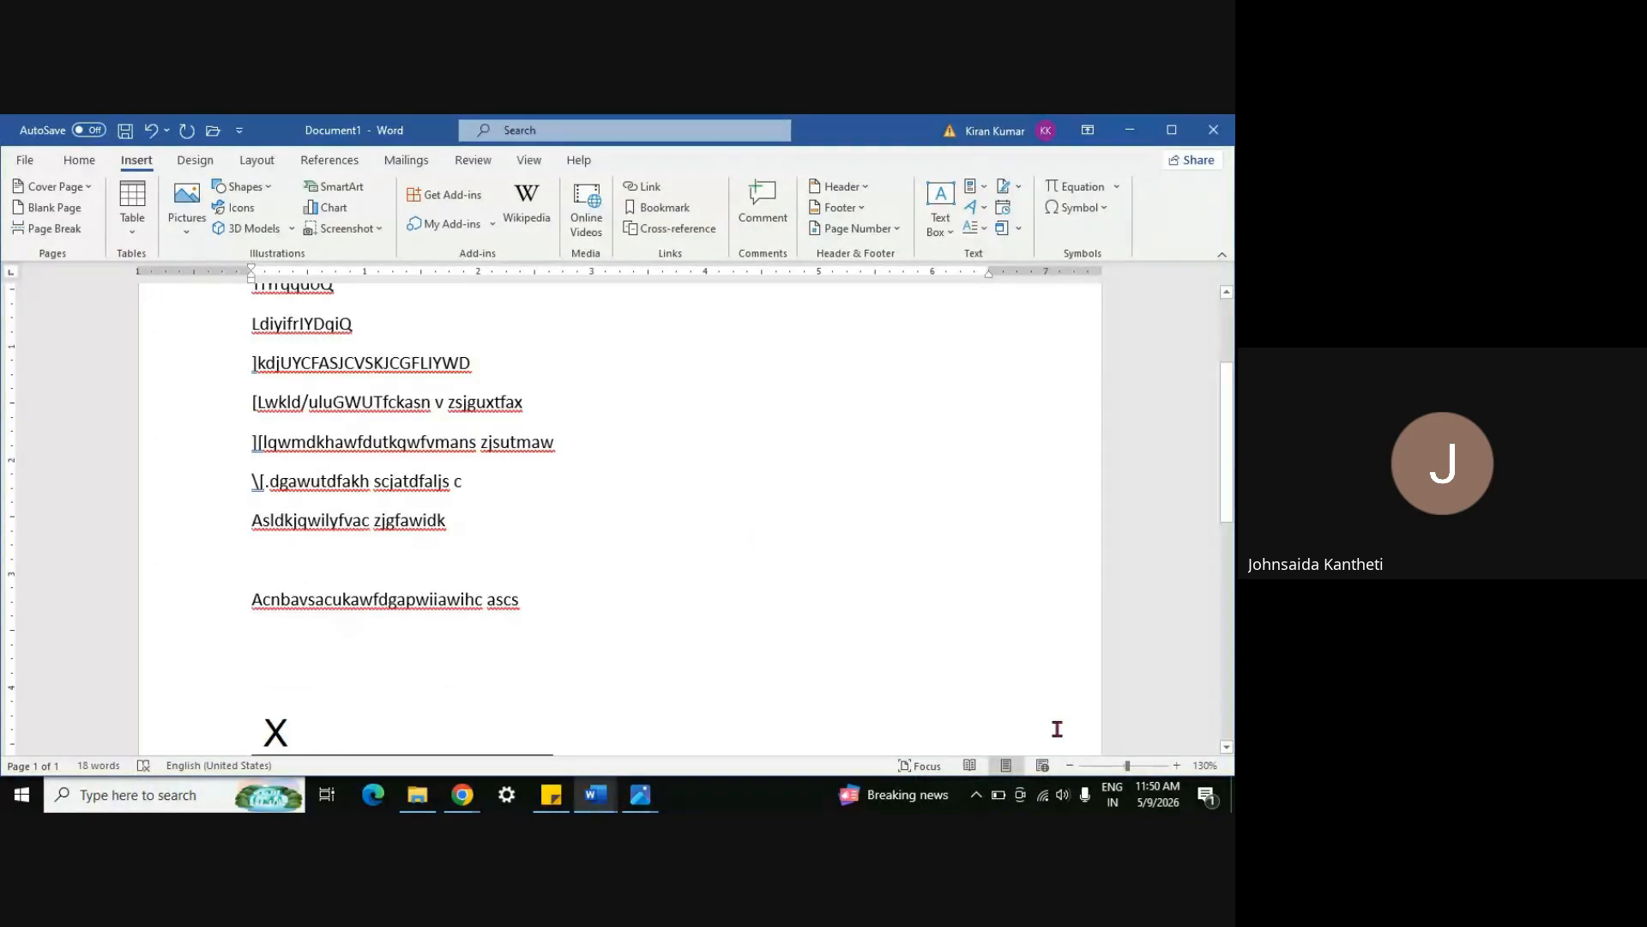
pyautogui.click(1070, 764)
pyautogui.click(1070, 764)
pyautogui.click(1070, 765)
pyautogui.click(1070, 765)
pyautogui.click(1070, 765)
pyautogui.click(1070, 764)
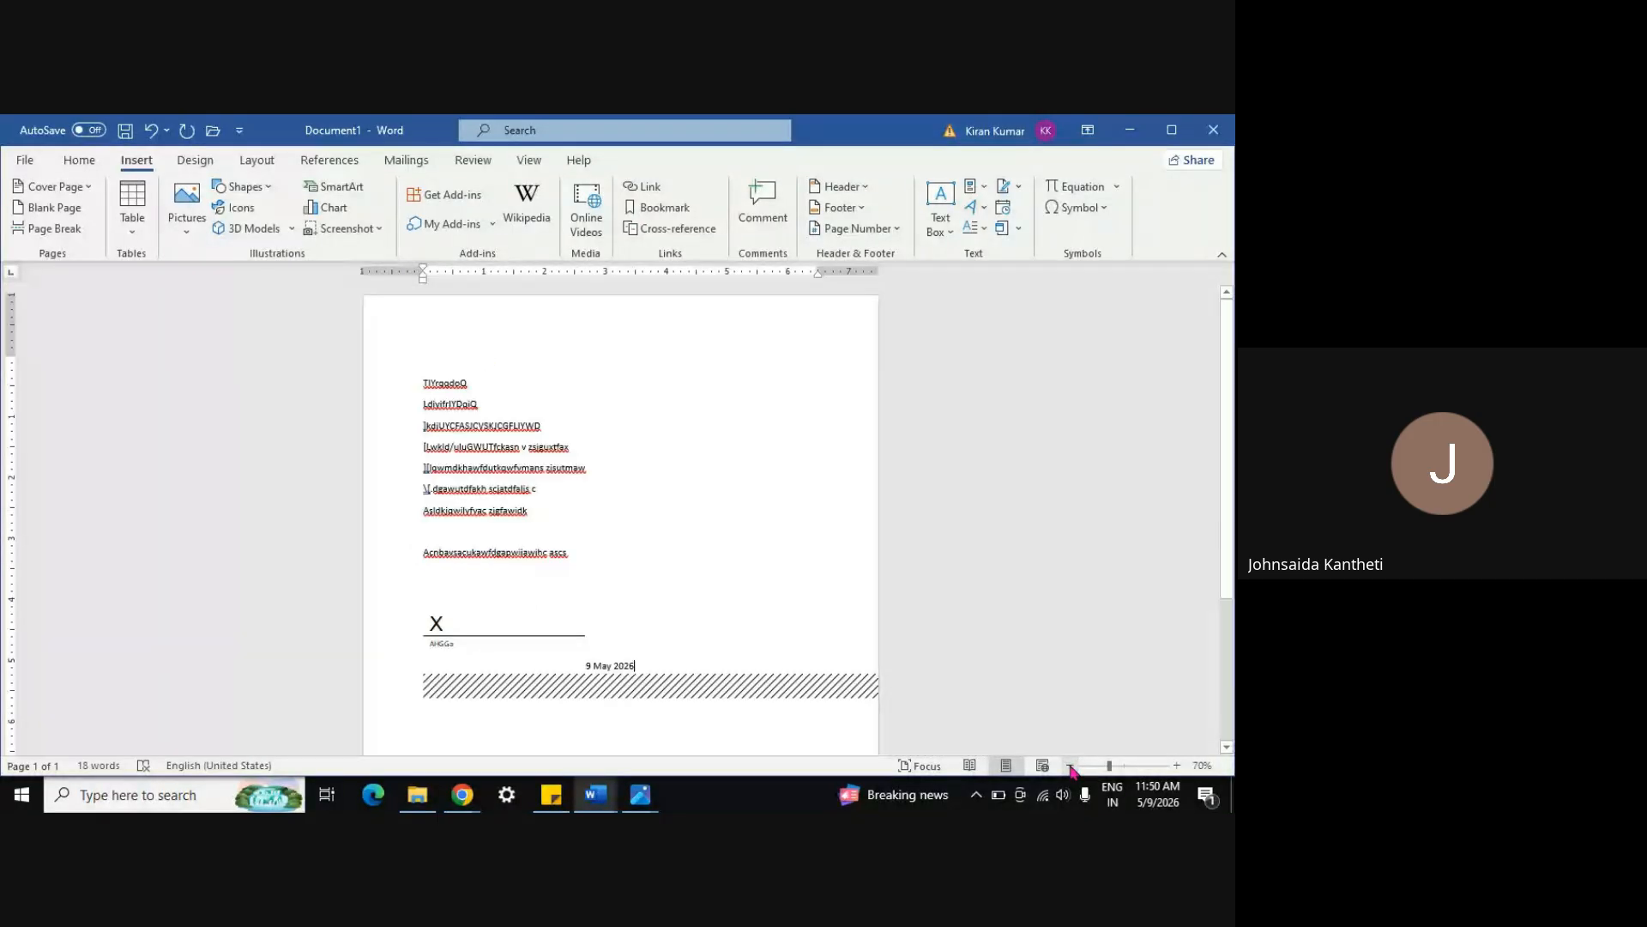
# Close the embedded Word document's editing window, reopen the object from the page, and close it again
pyautogui.click(1070, 765)
pyautogui.click(1070, 765)
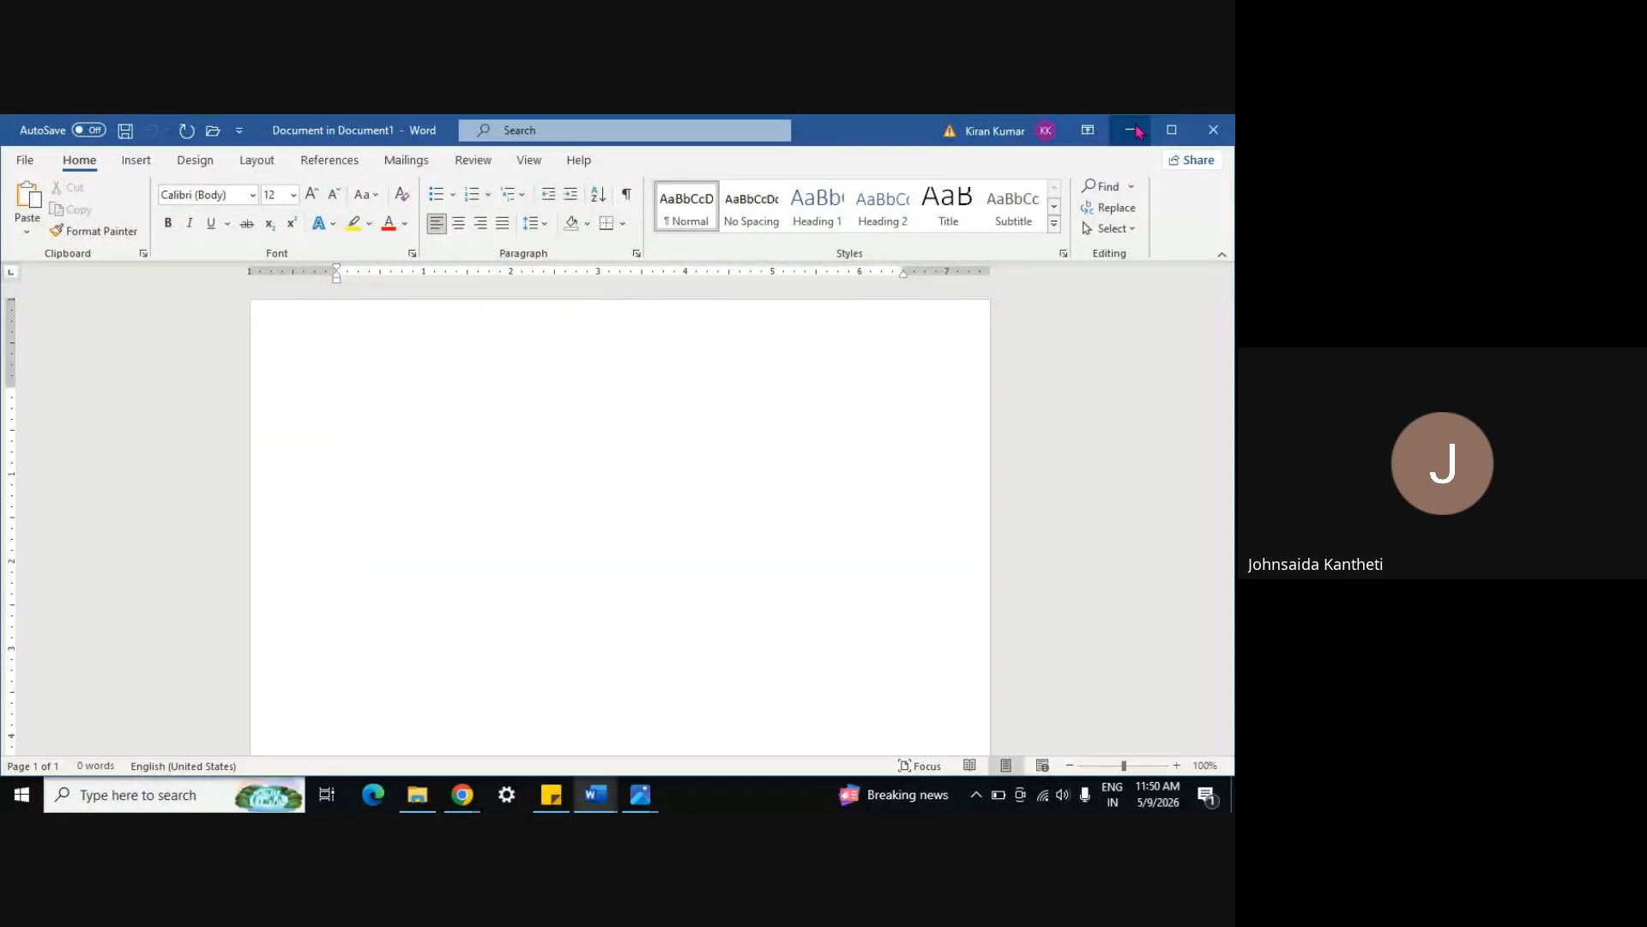
pyautogui.click(1213, 130)
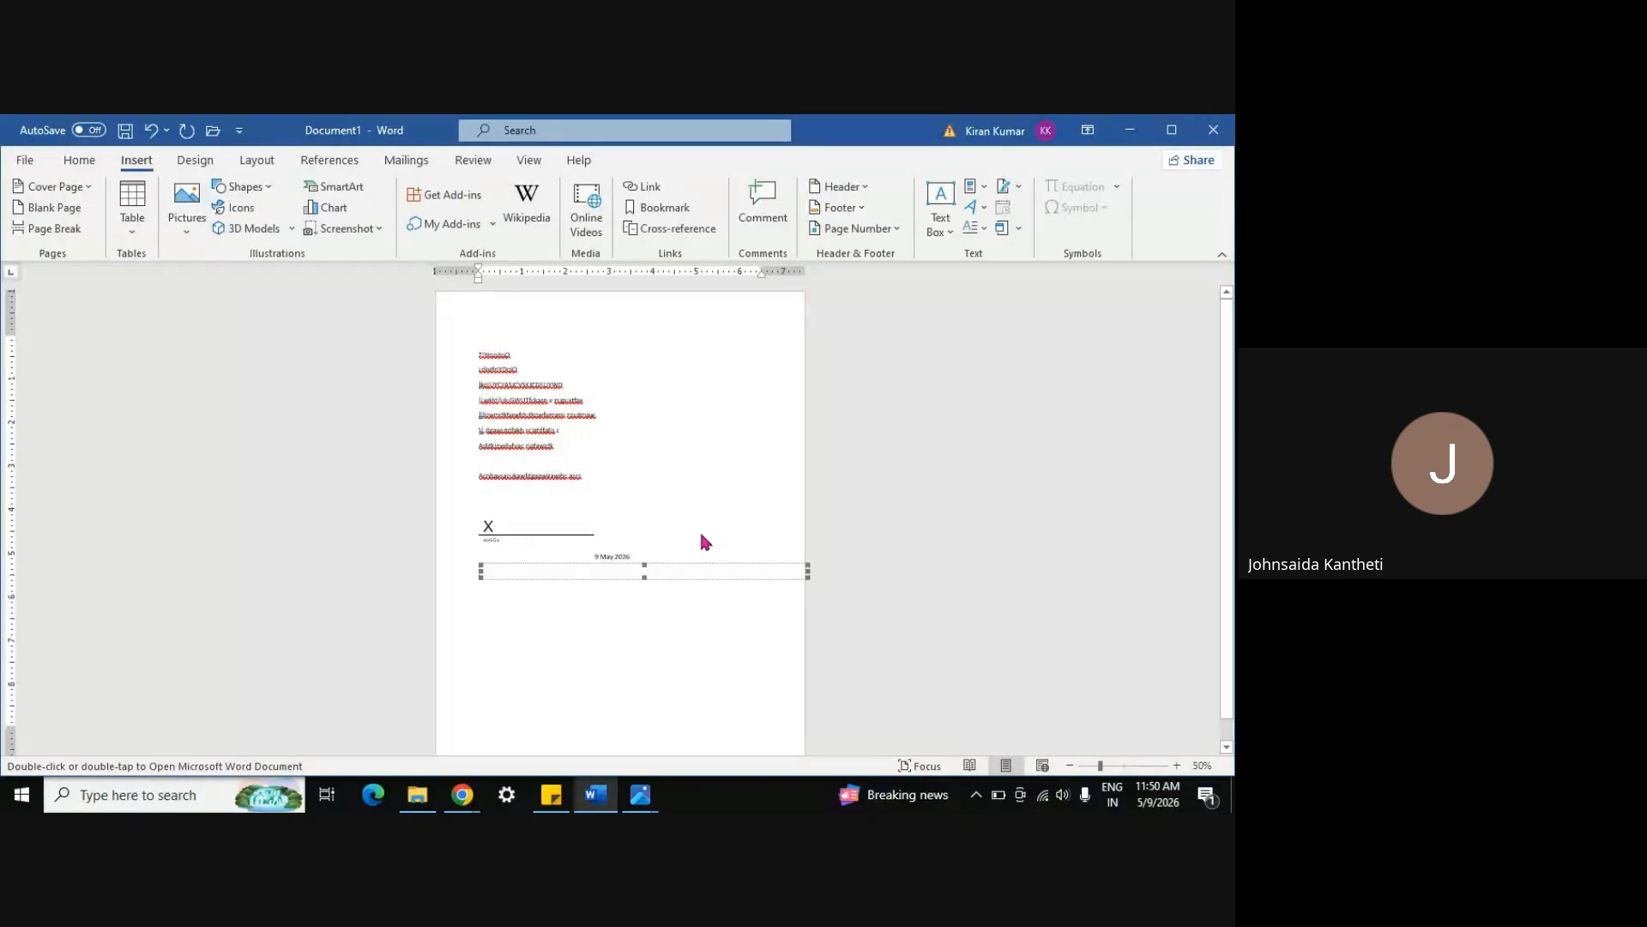
pyautogui.click(592, 640)
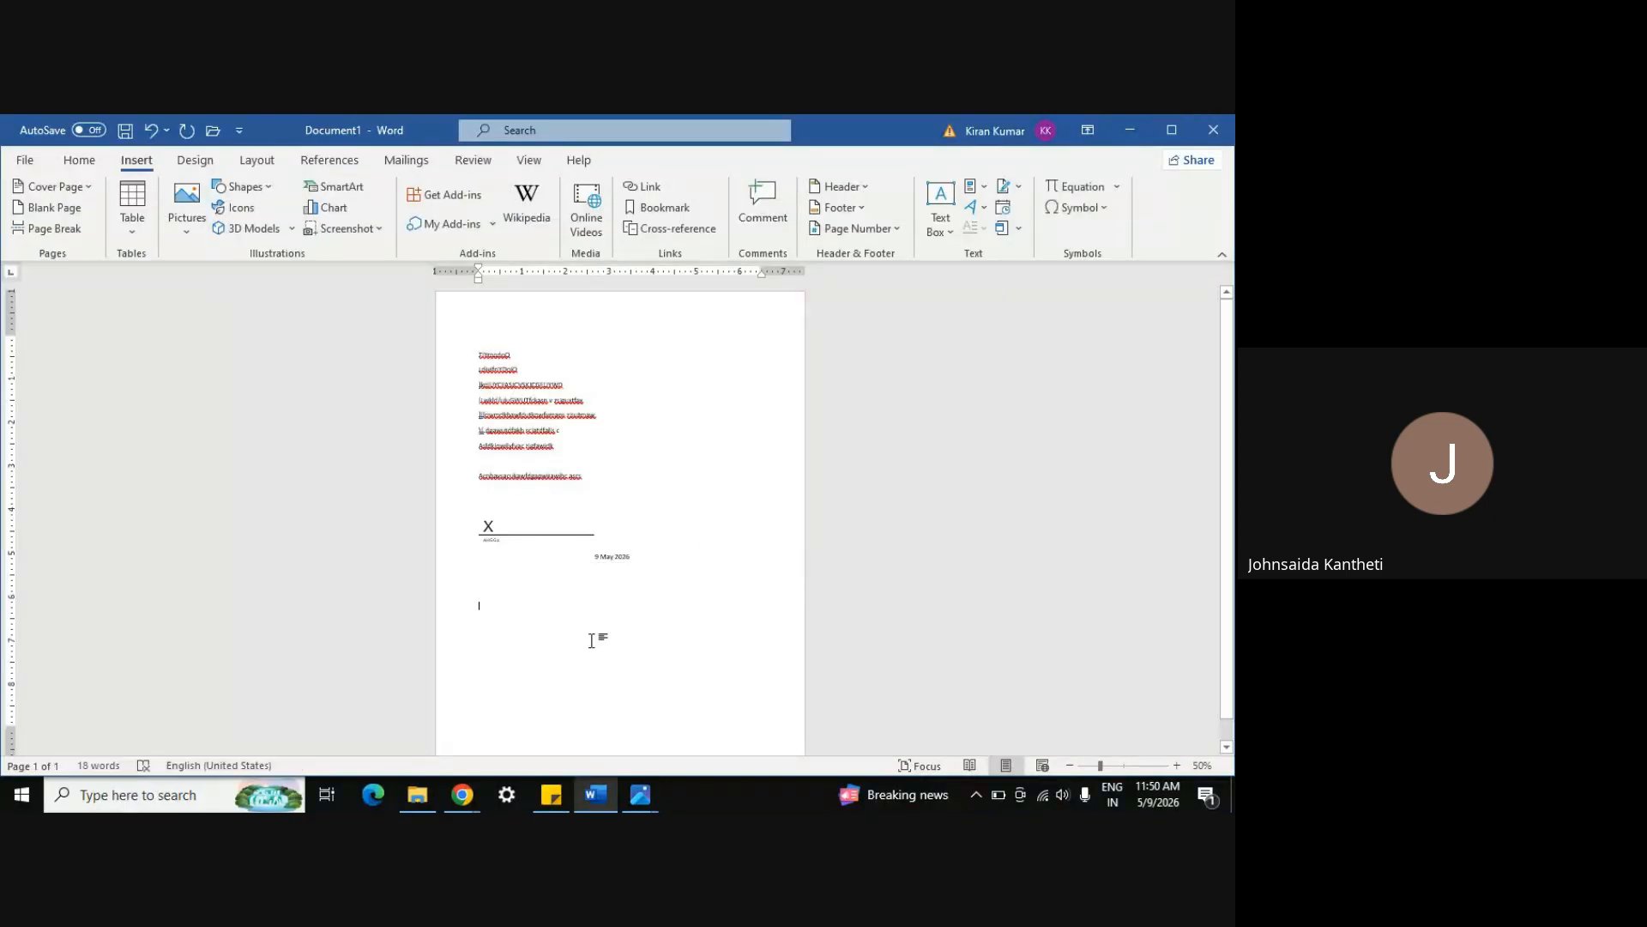
pyautogui.click(587, 570)
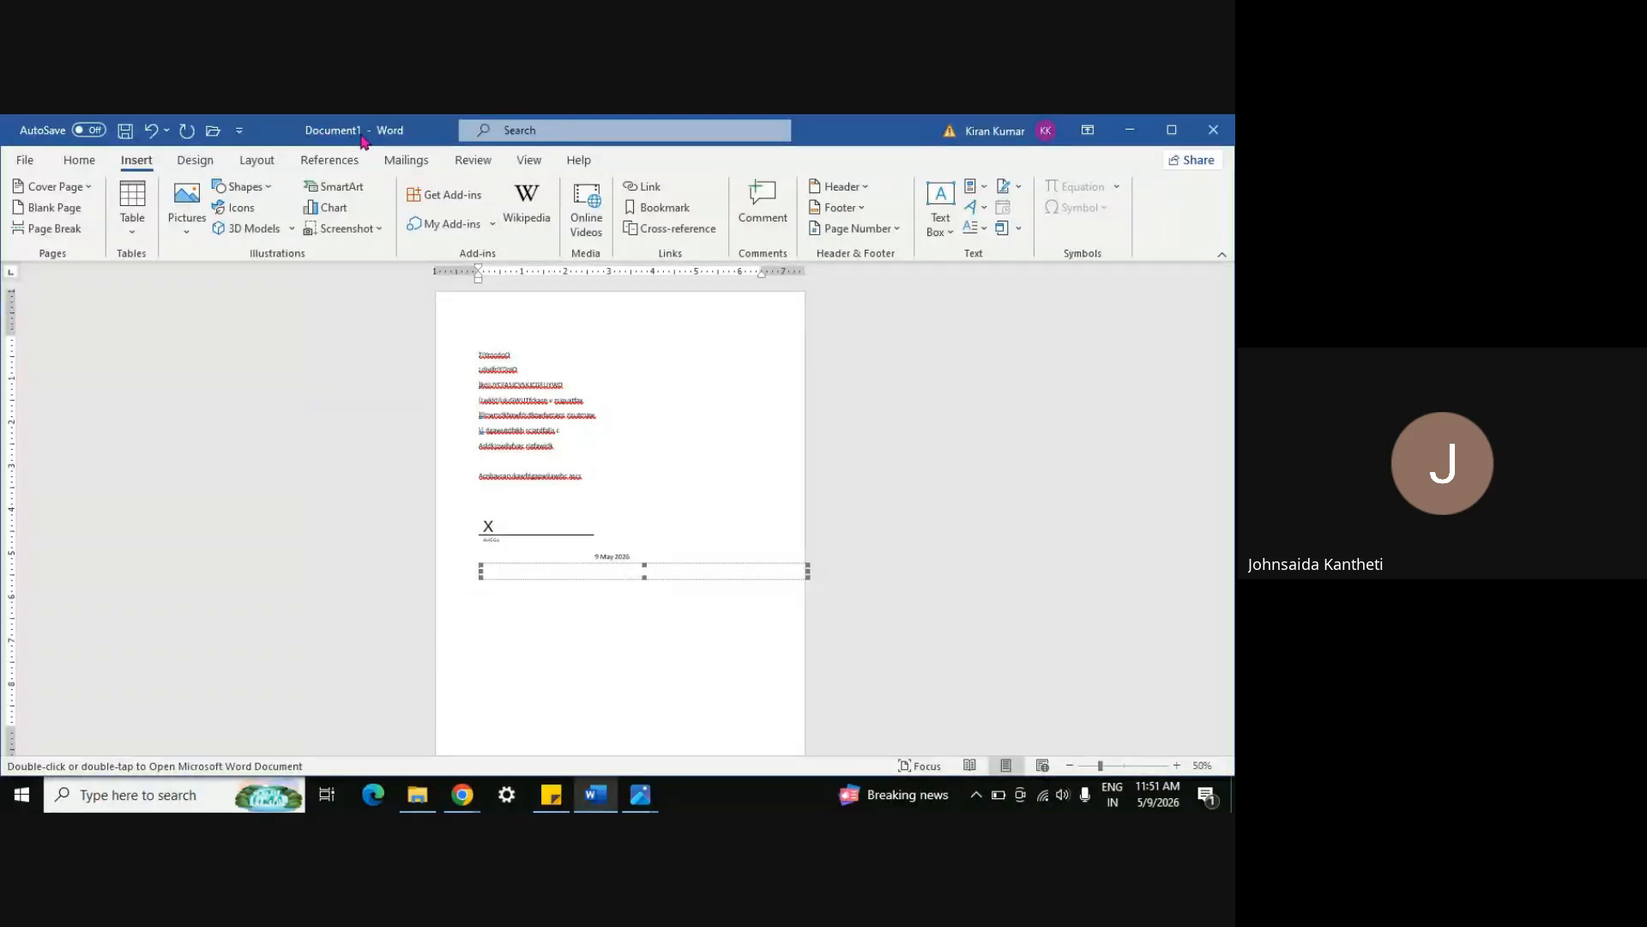
pyautogui.doubleClick(632, 570)
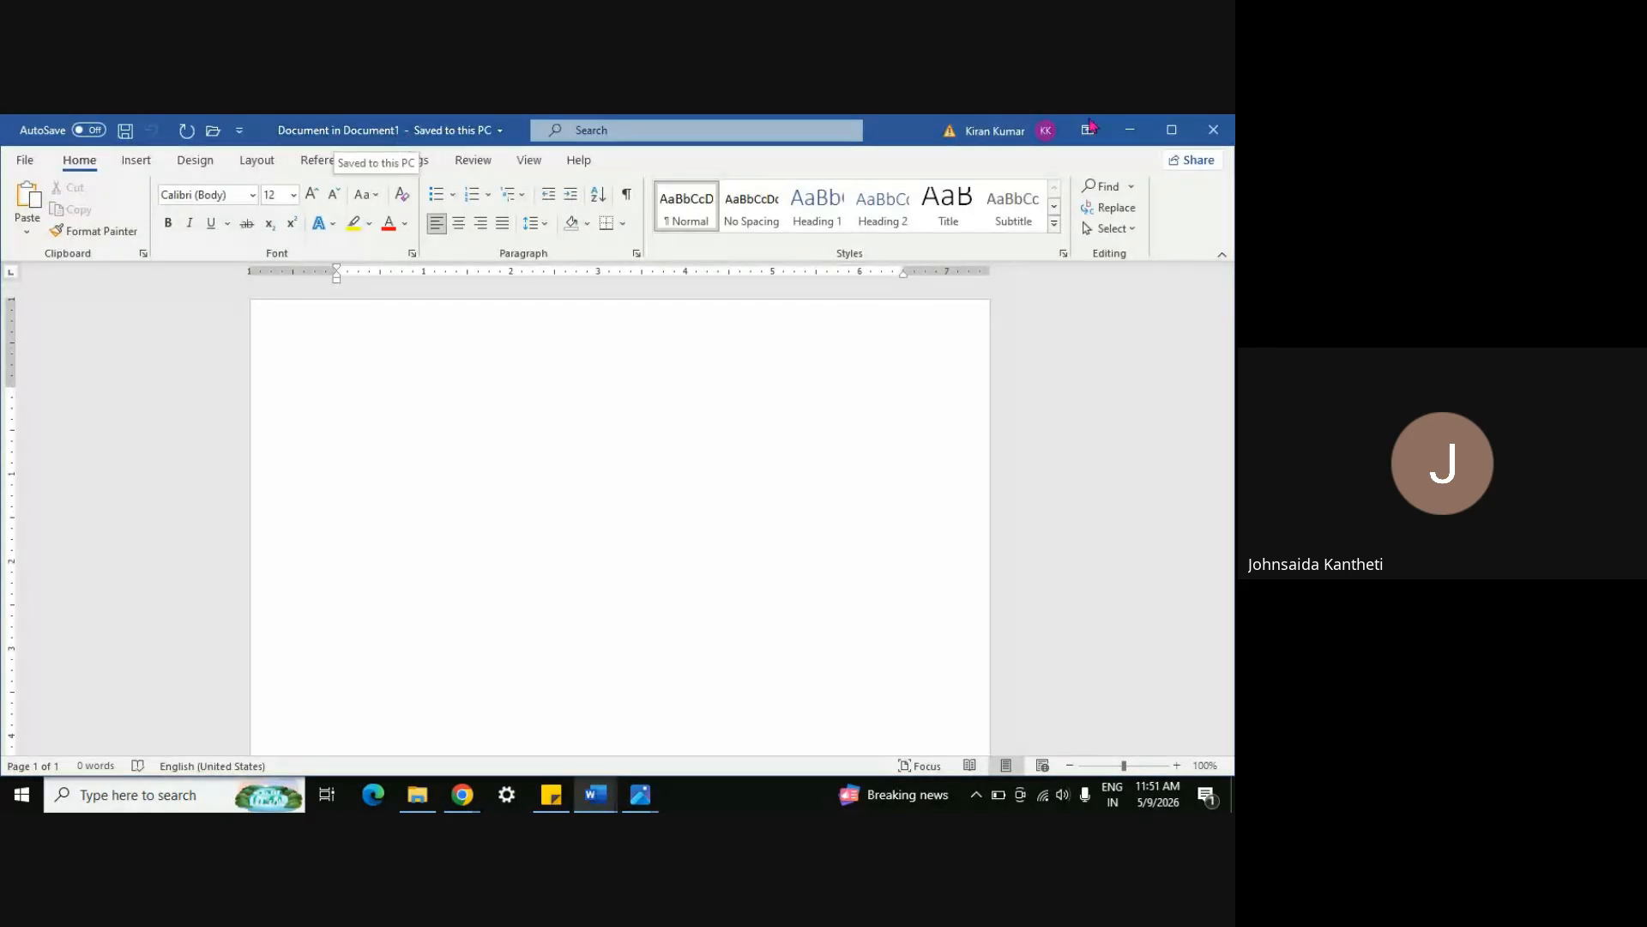
pyautogui.click(1220, 133)
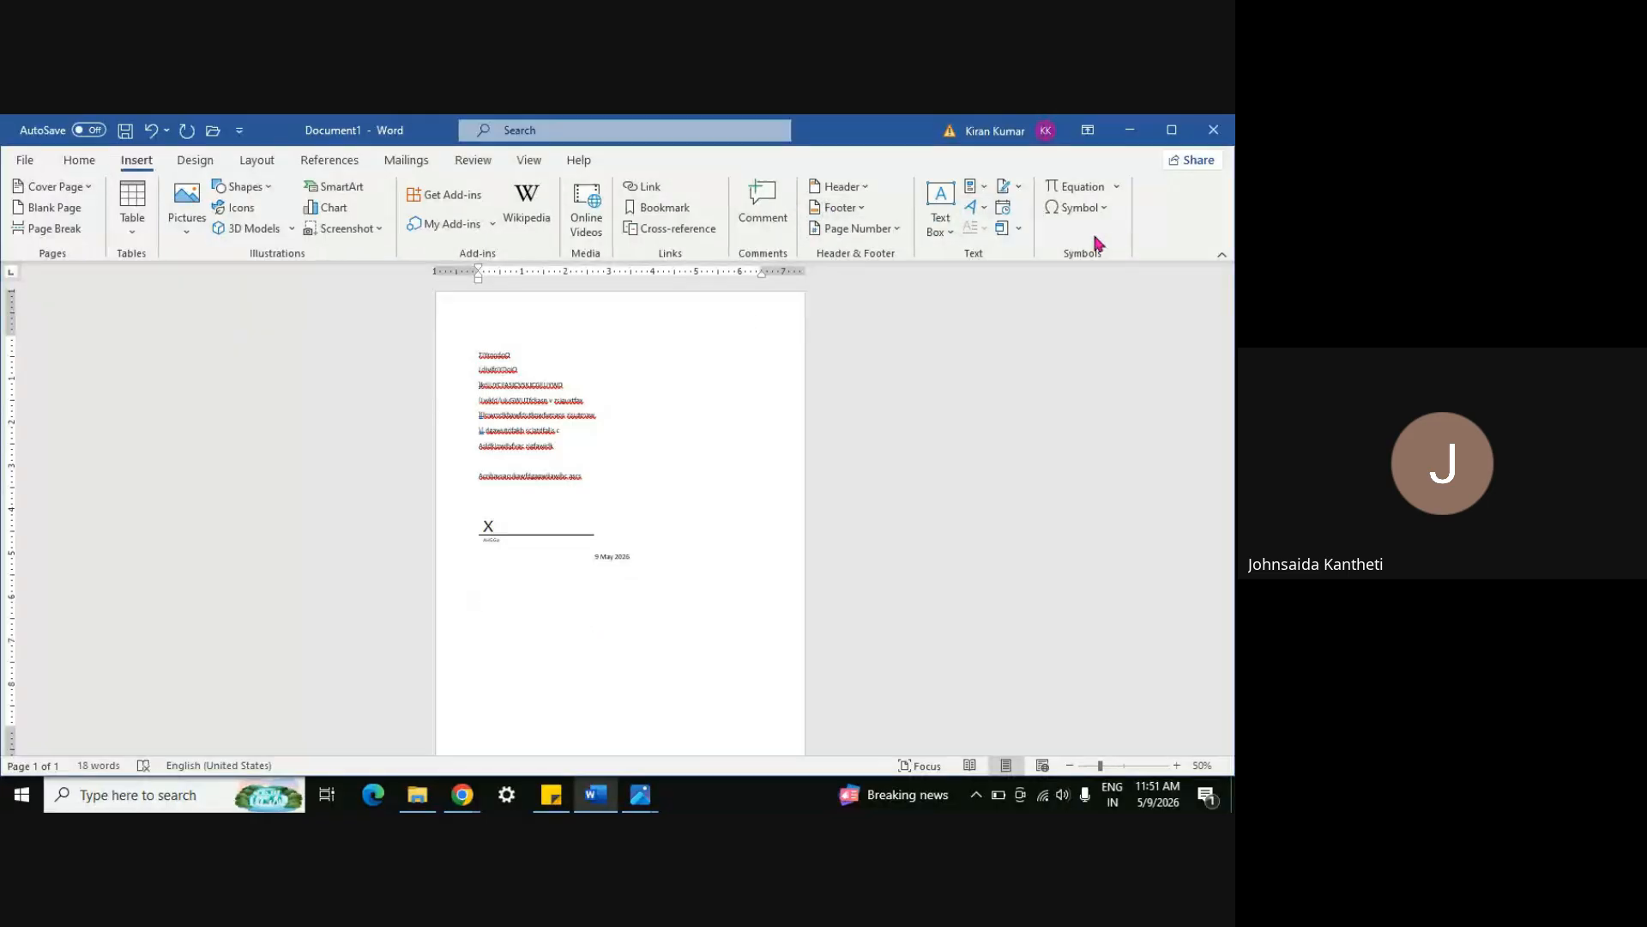
# Insert a new Microsoft Excel Worksheet object below the embedded document and return to the page
pyautogui.click(1017, 228)
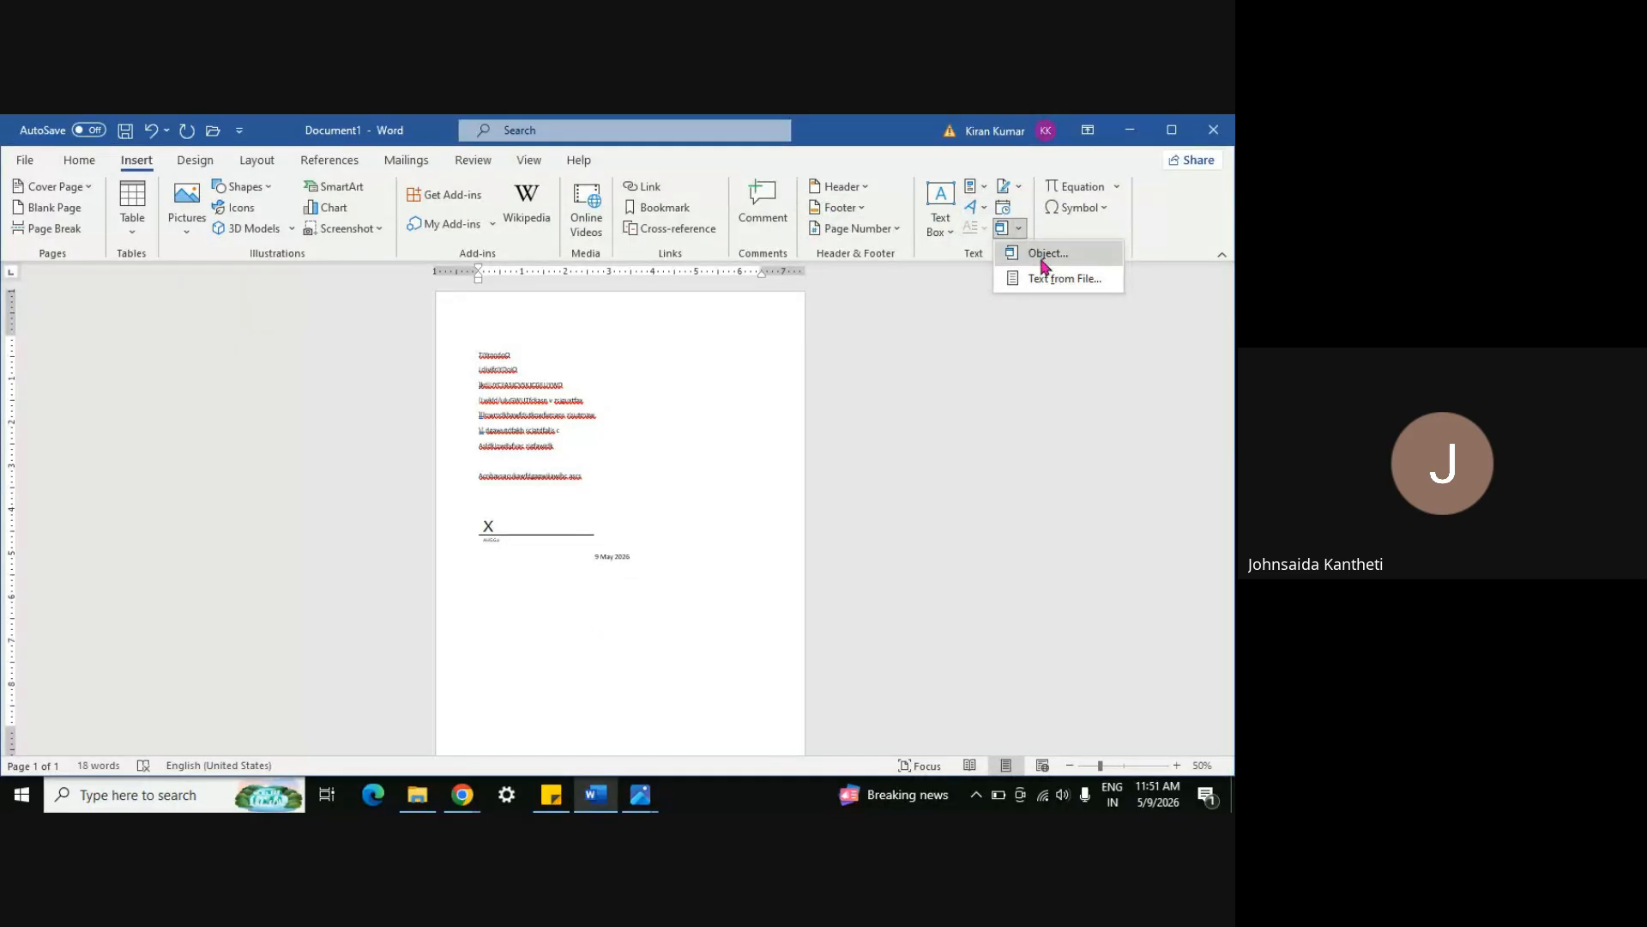
pyautogui.click(1038, 255)
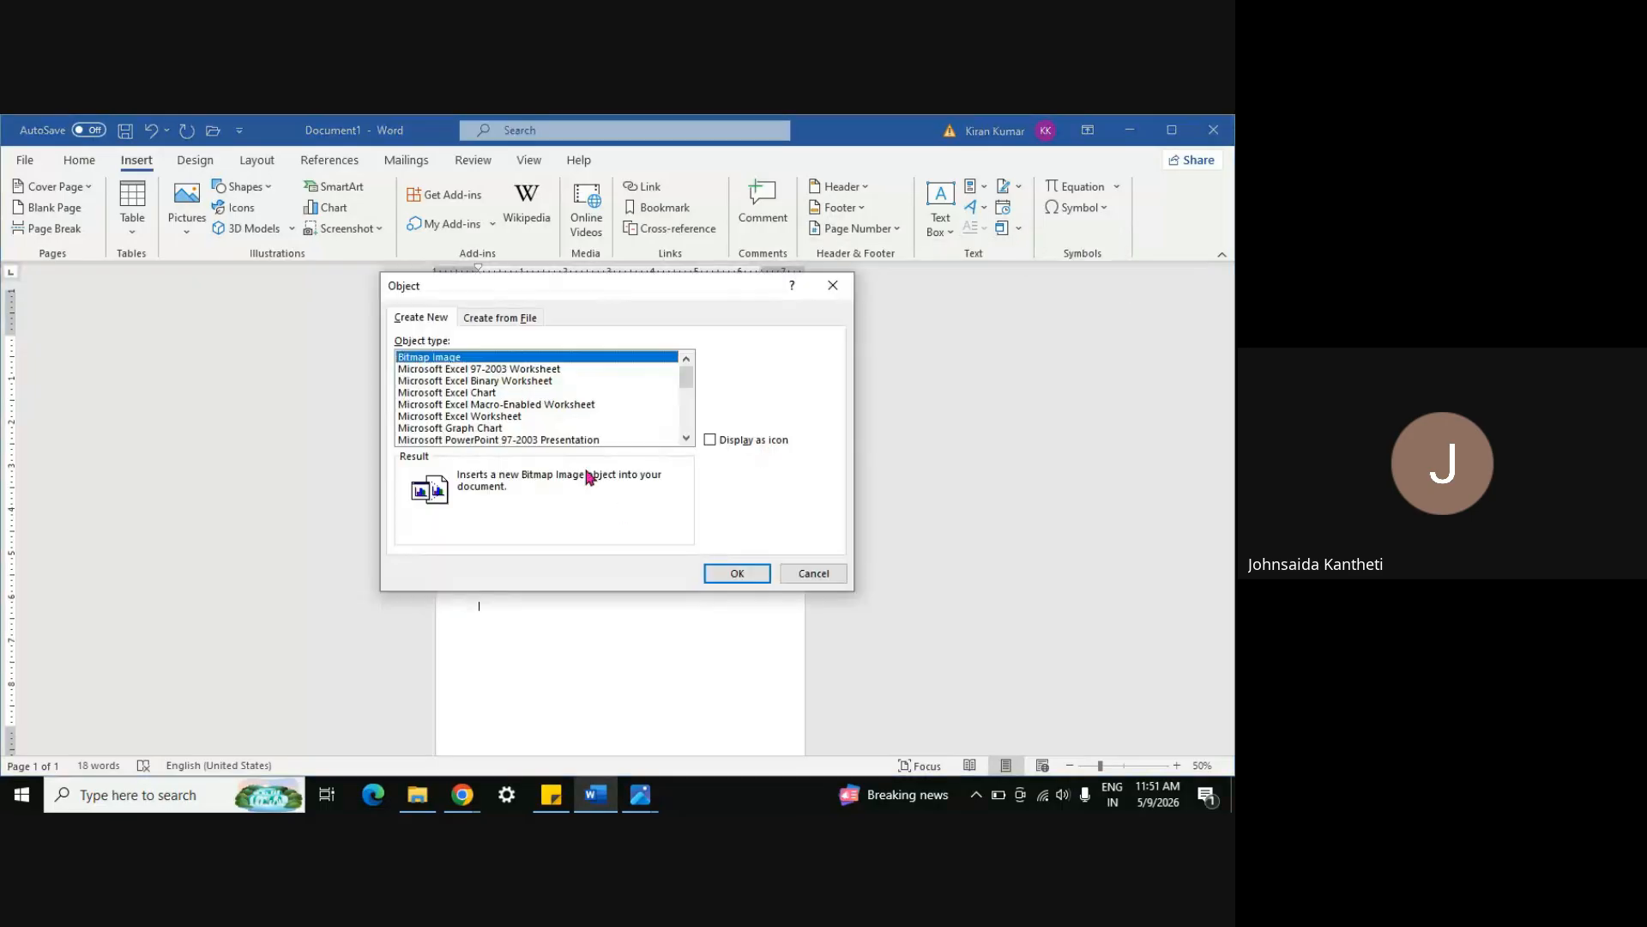
pyautogui.click(511, 417)
pyautogui.click(725, 572)
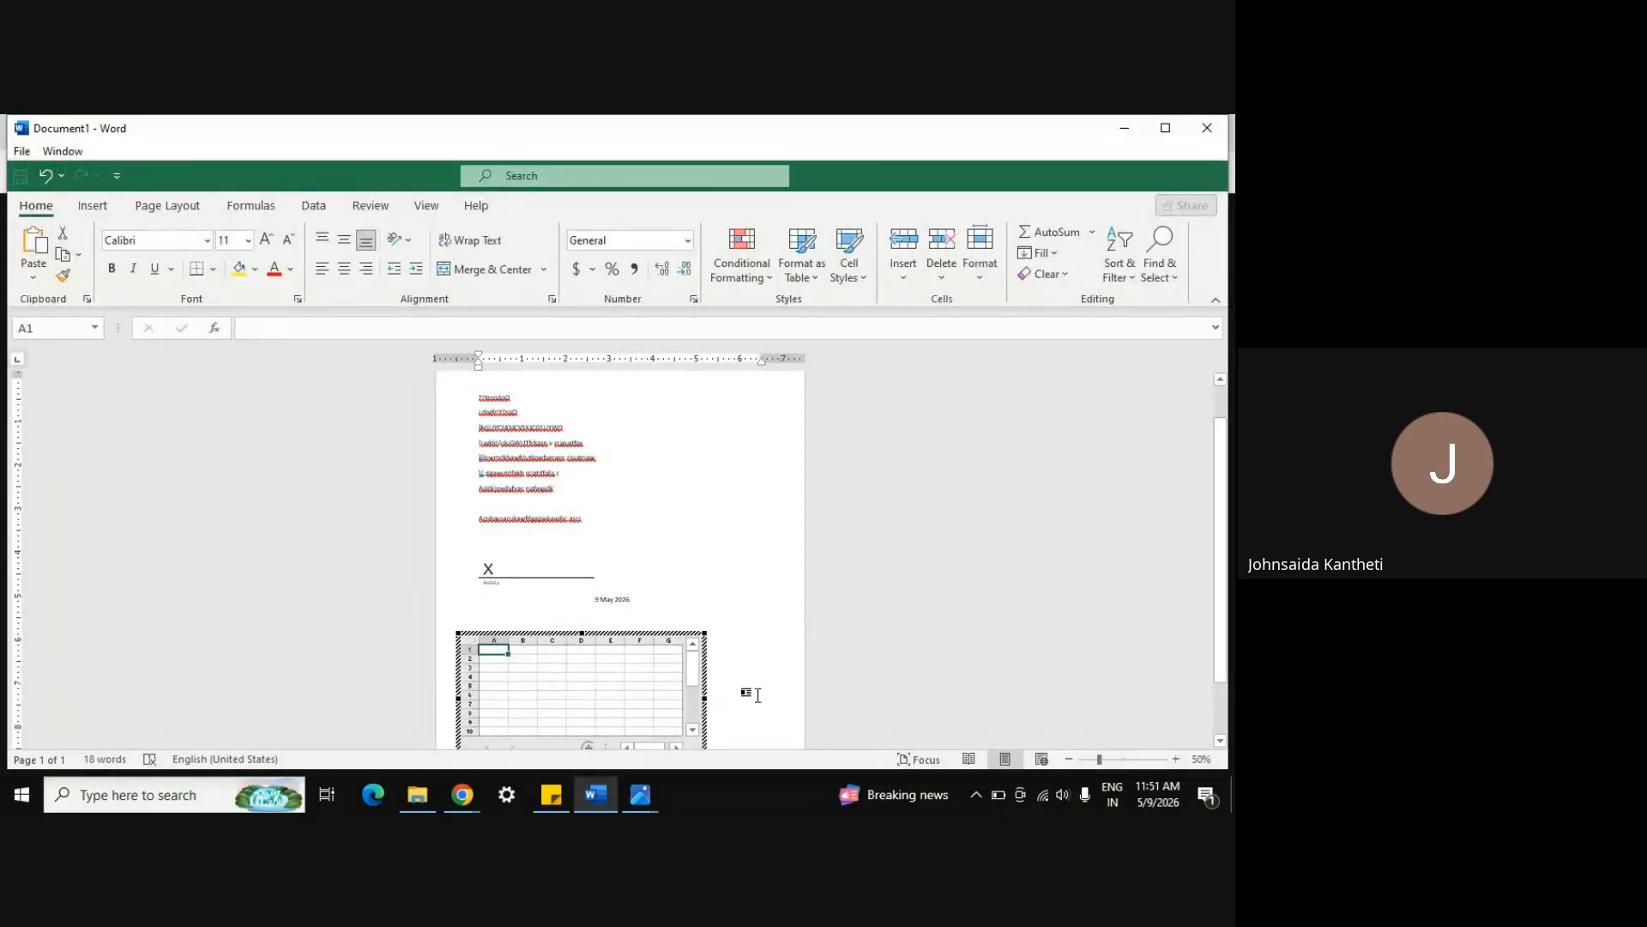
pyautogui.click(753, 692)
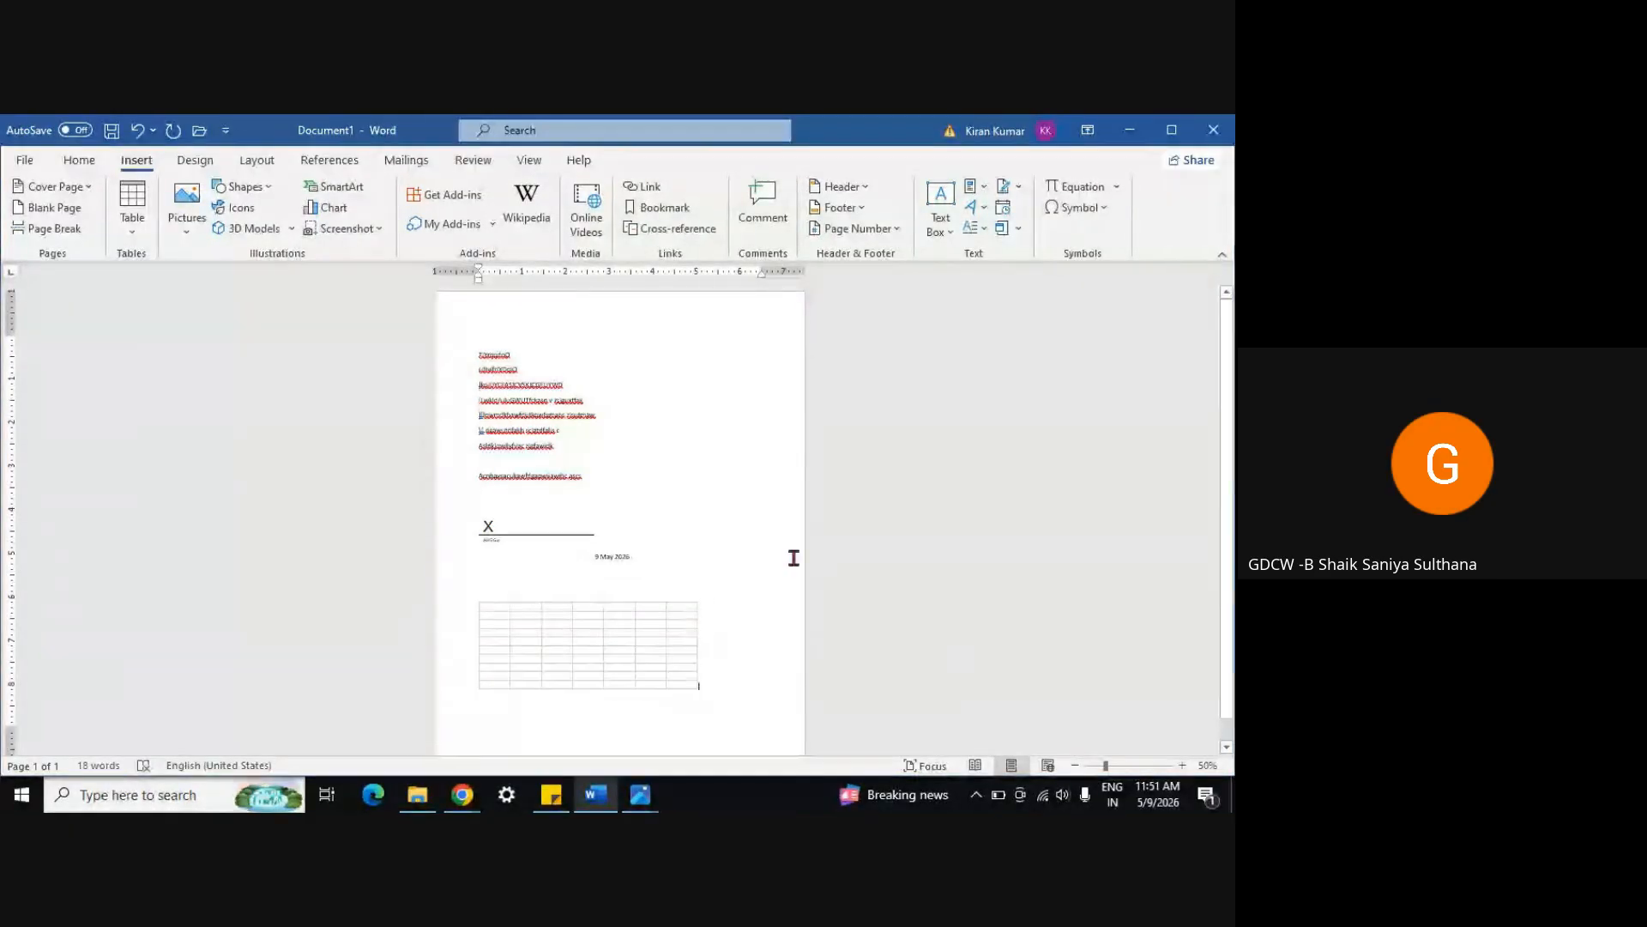
# Delete all content from the document and restore the page zoom to 100%
pyautogui.hotkey('ctrl', 'a')
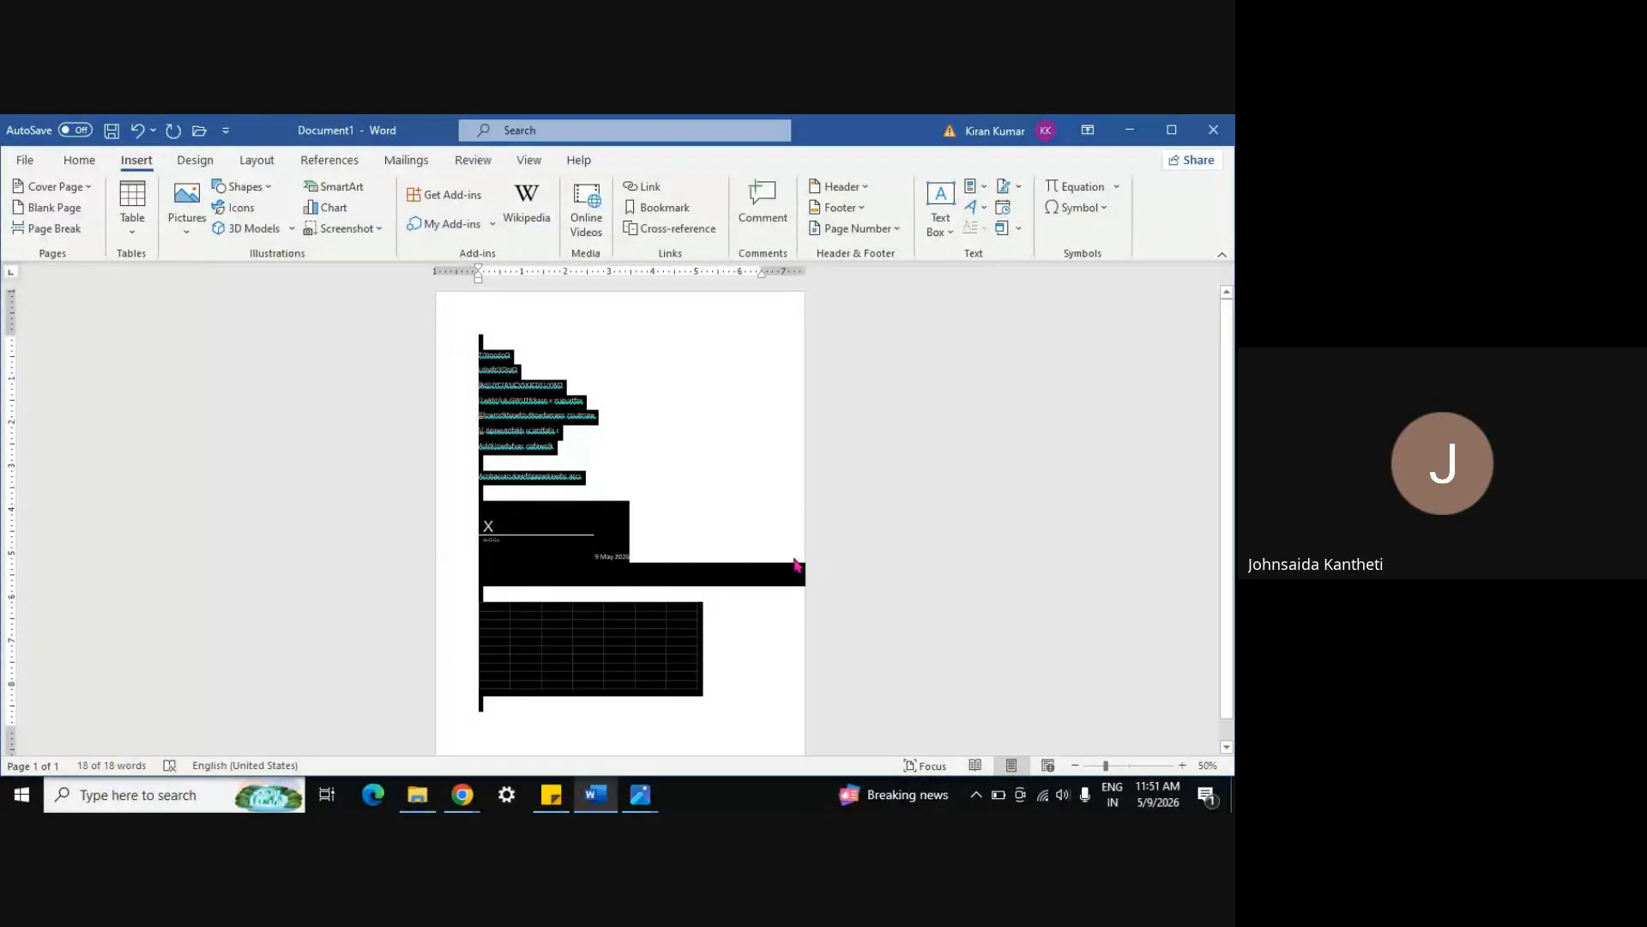
pyautogui.press('Delete')
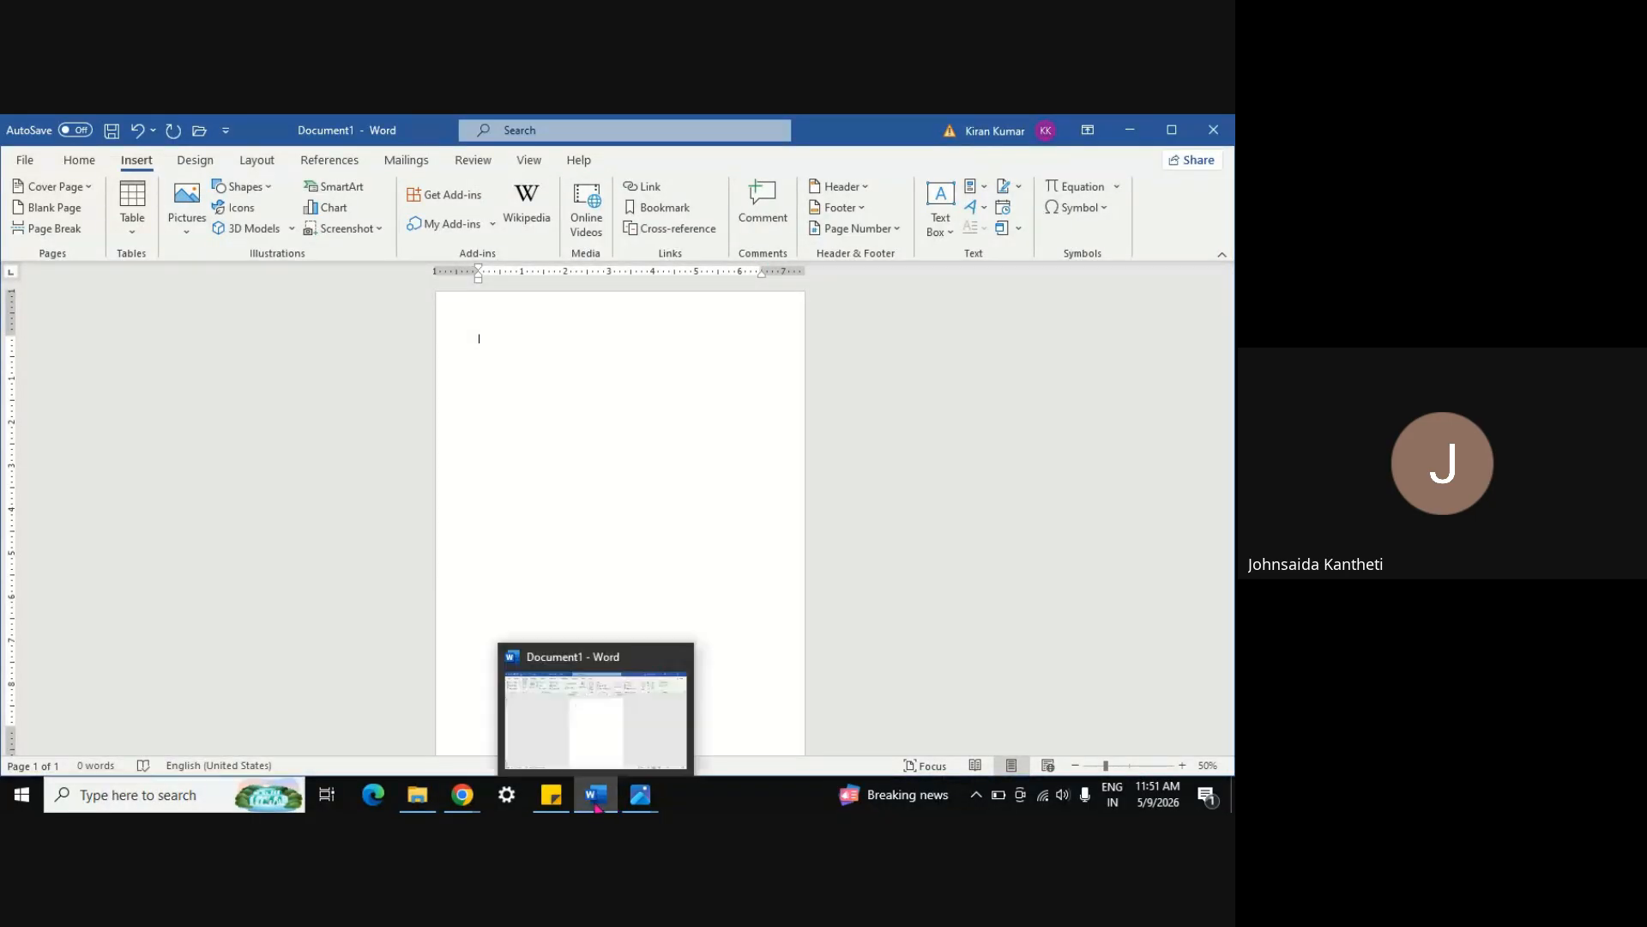
pyautogui.click(1182, 765)
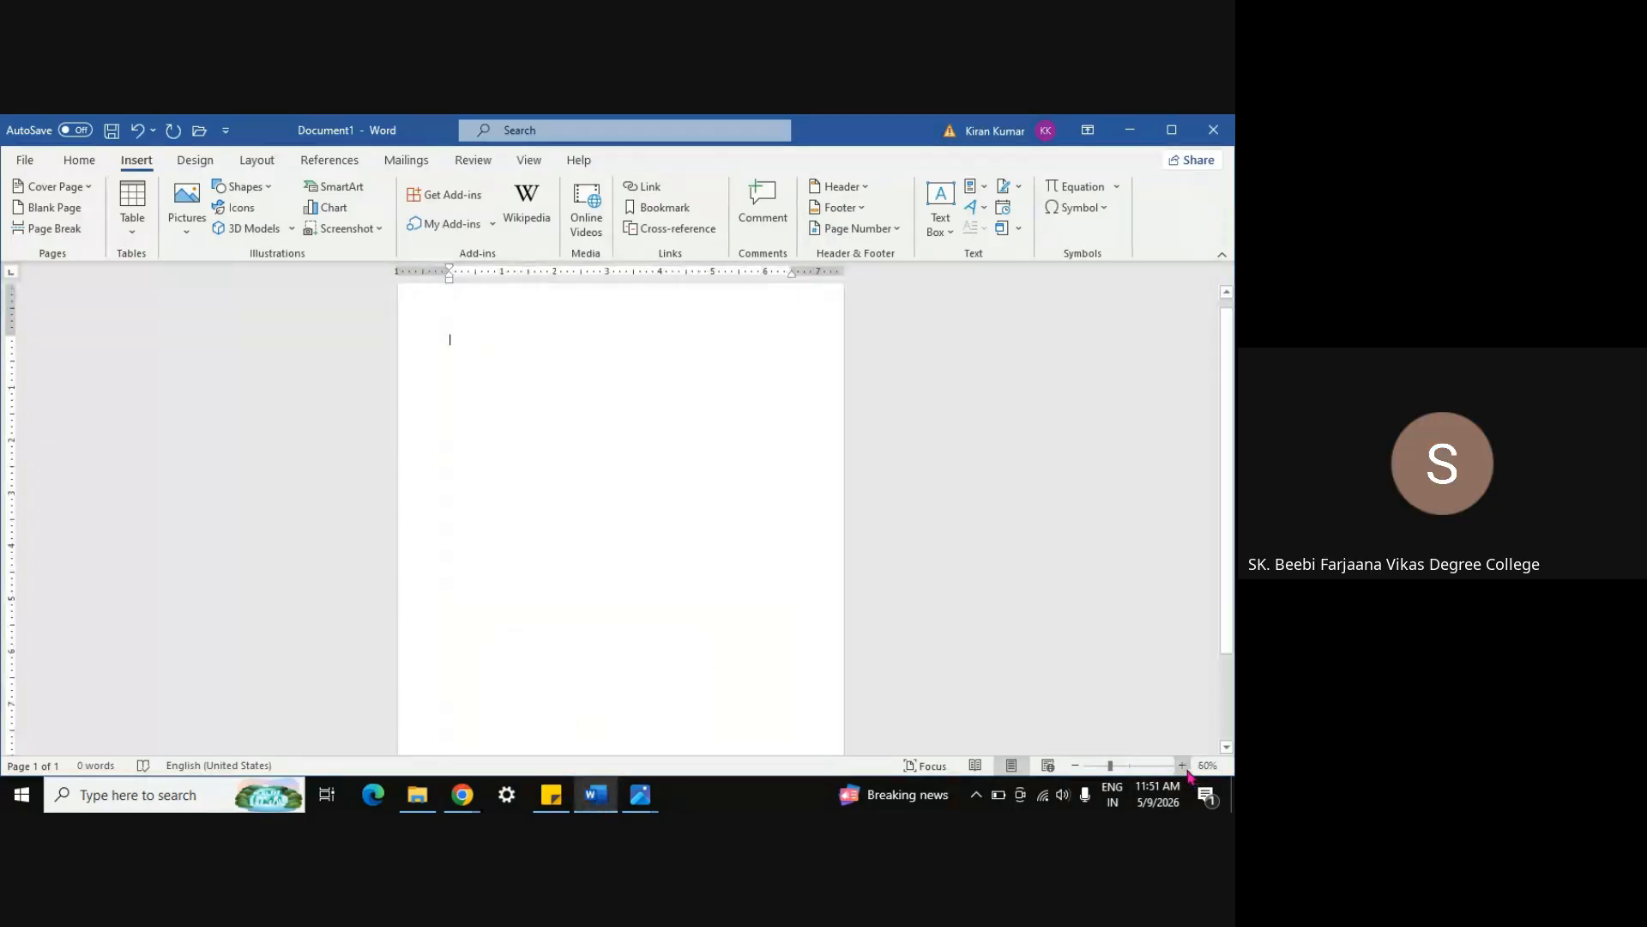
pyautogui.click(1183, 764)
pyautogui.click(1182, 765)
pyautogui.click(1182, 764)
pyautogui.click(1182, 765)
pyautogui.click(1206, 764)
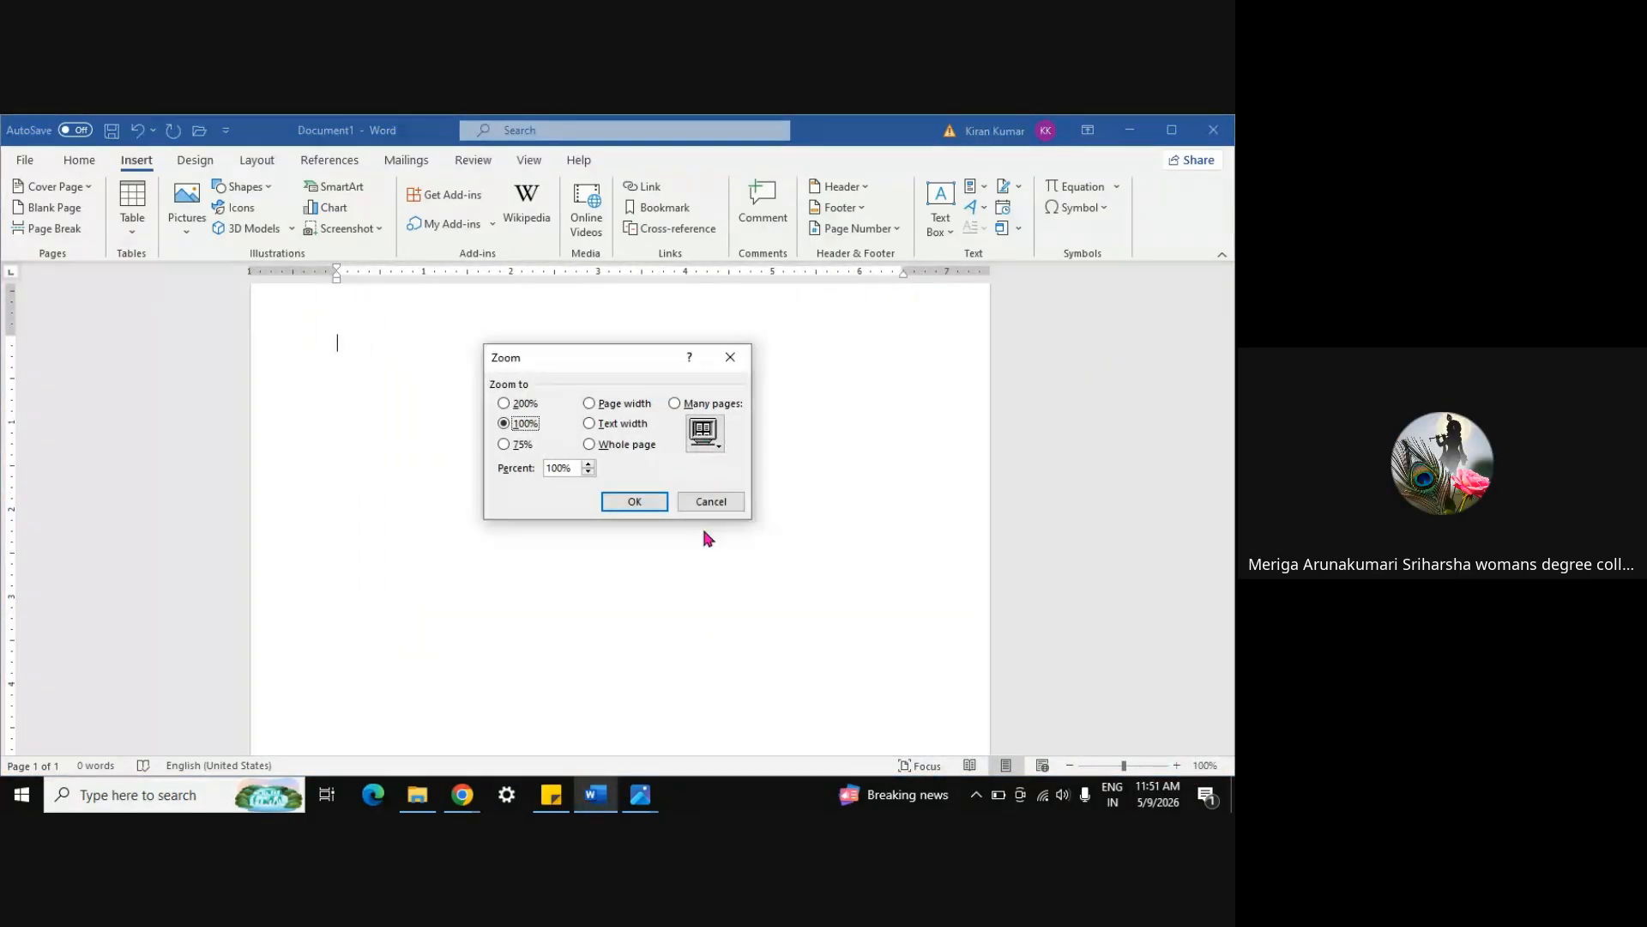
pyautogui.press('Escape')
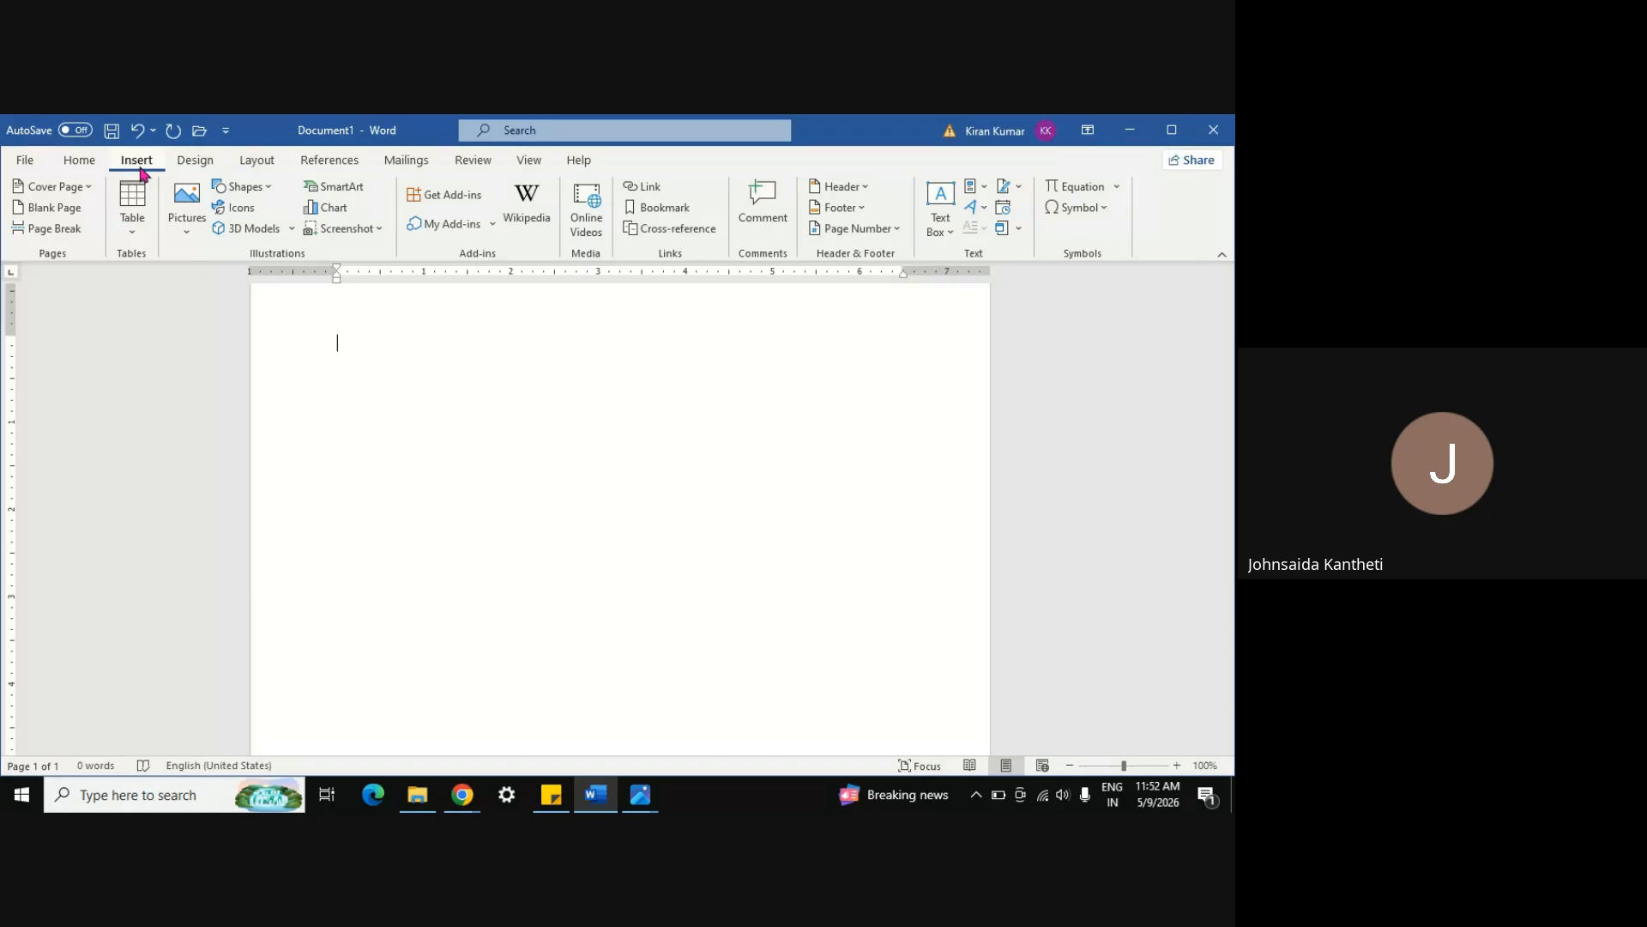
# Examine the built-in equations in the equation gallery and the additional ones from Office.com
pyautogui.click(1116, 191)
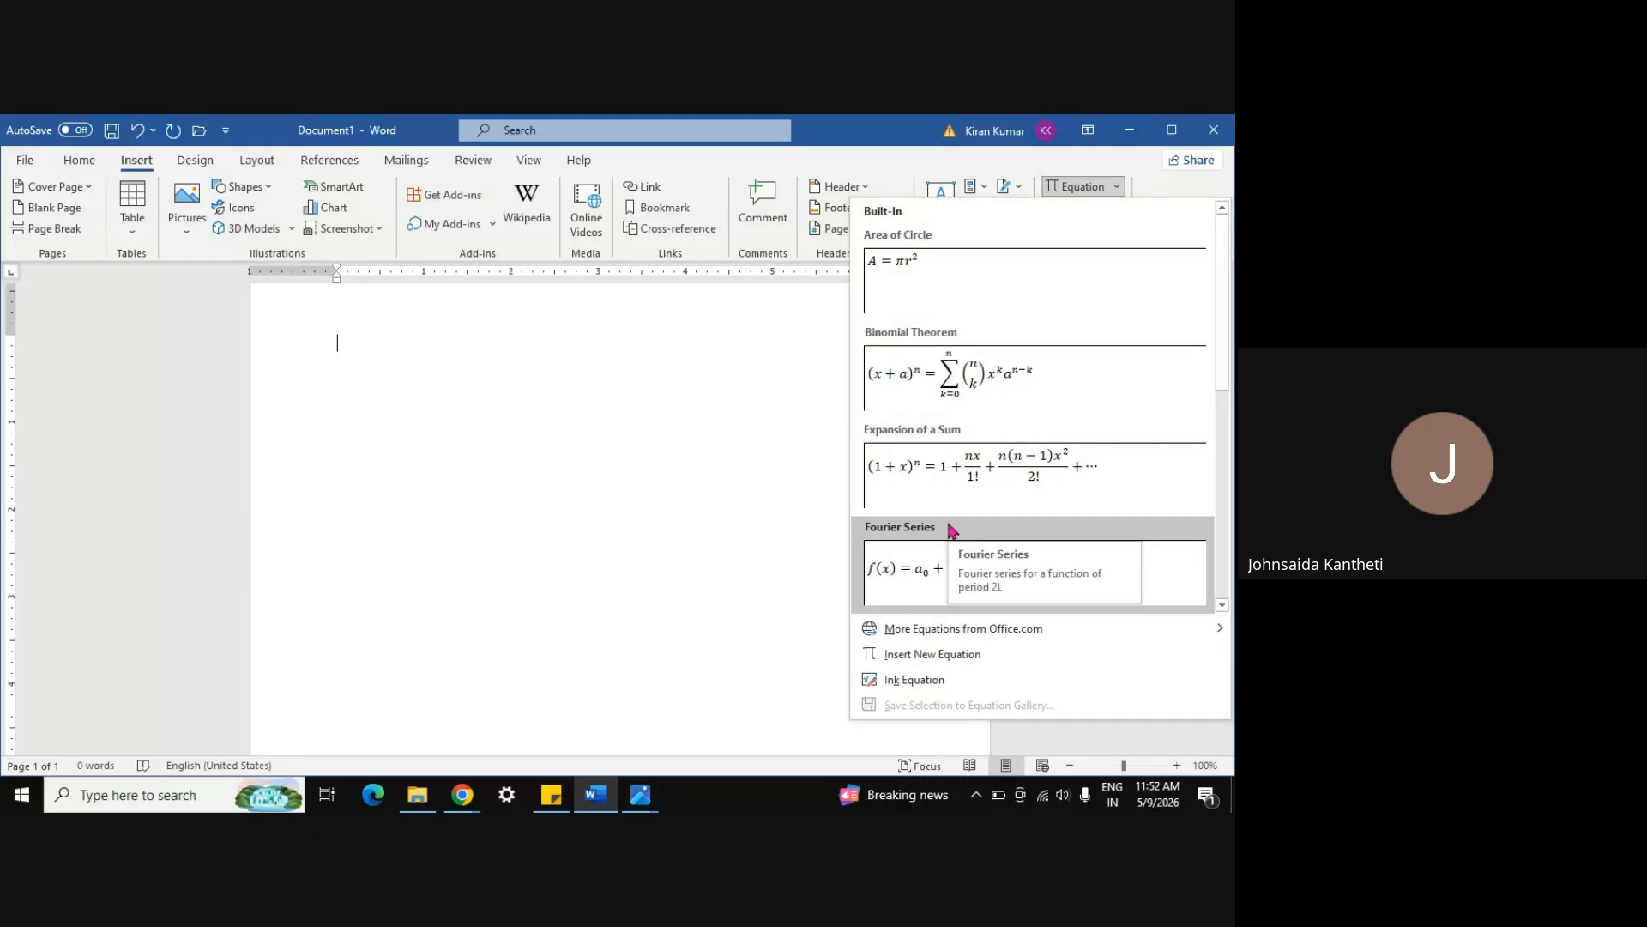
pyautogui.scroll(-4, 950, 527)
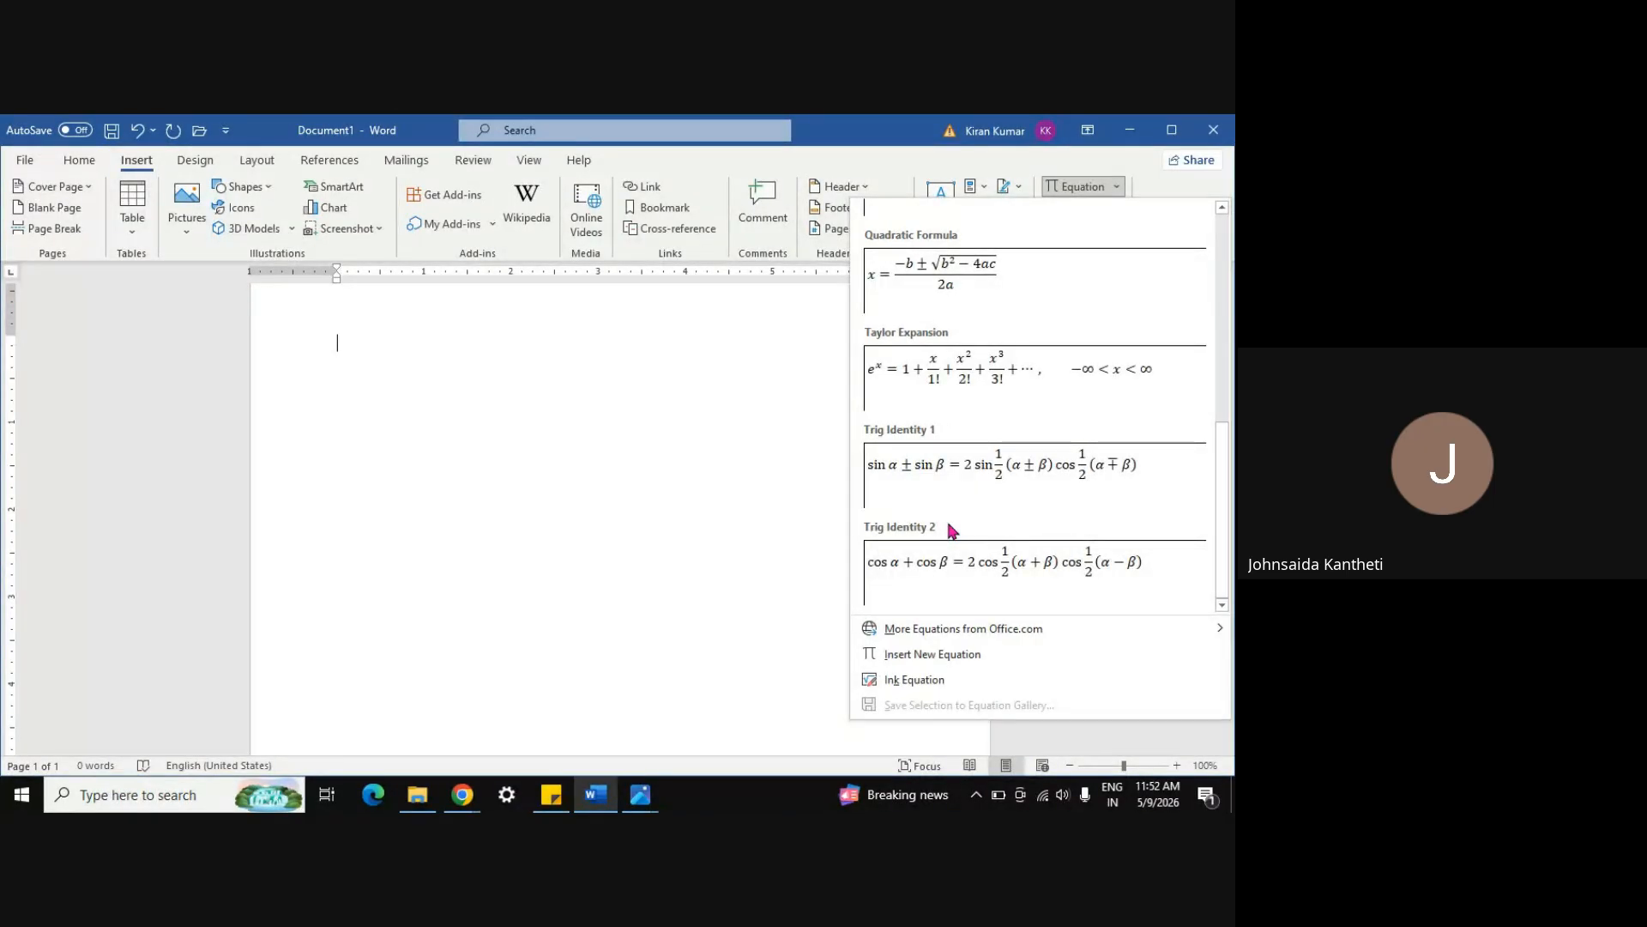
pyautogui.scroll(4, 950, 526)
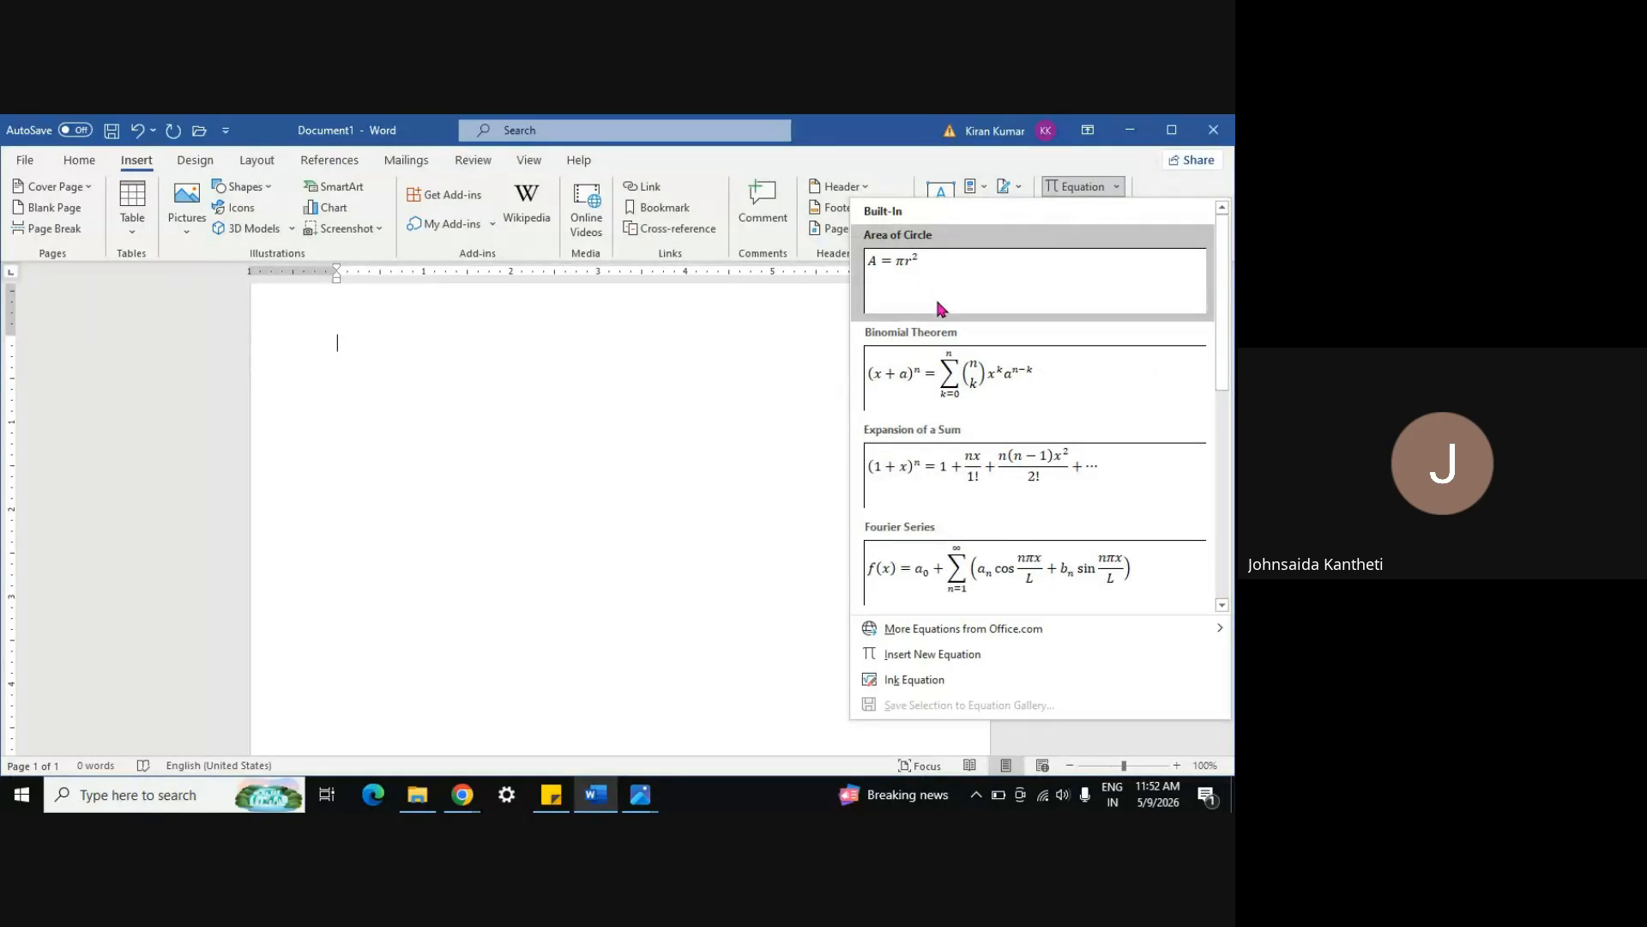
pyautogui.moveTo(986, 635)
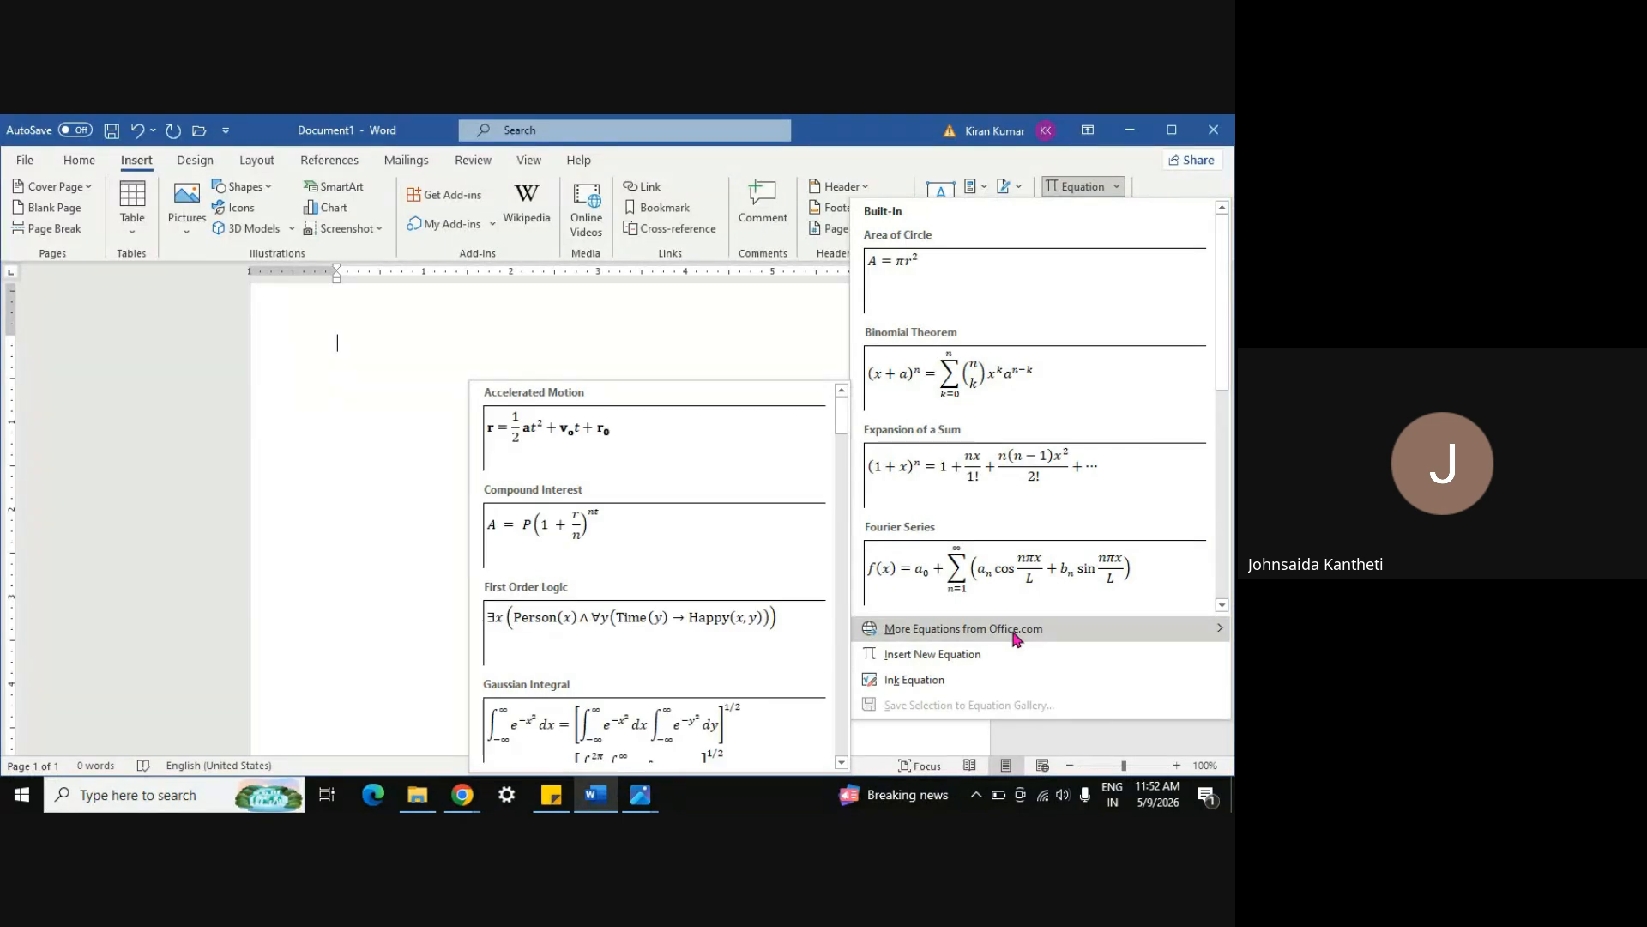
pyautogui.scroll(-5, 661, 627)
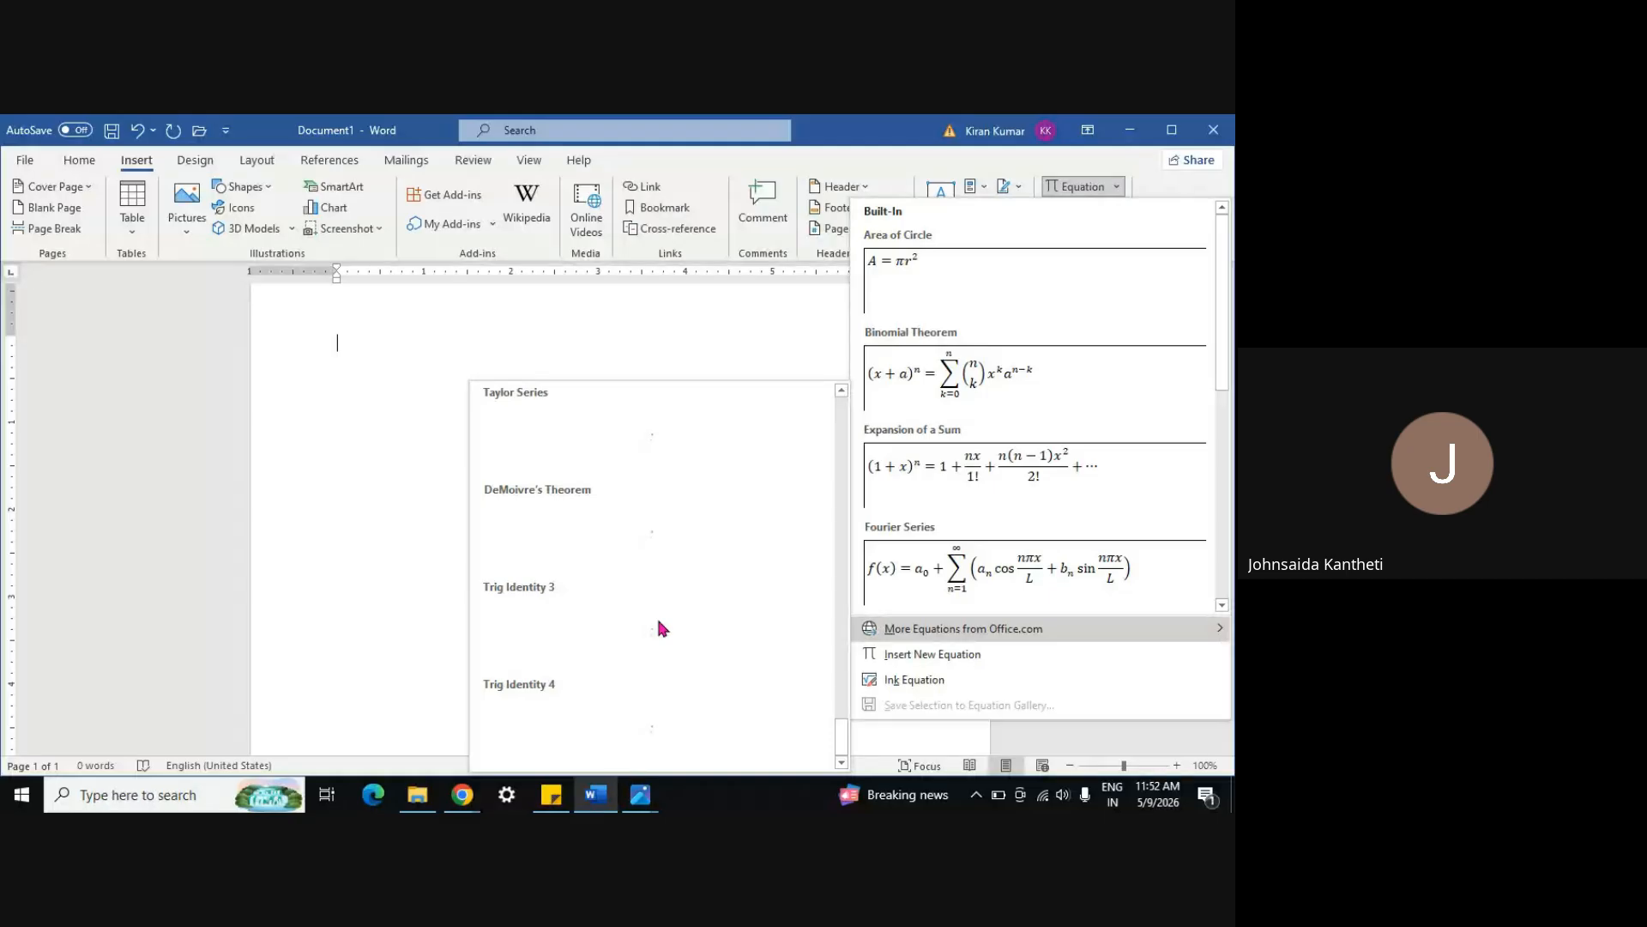
pyautogui.scroll(3, 660, 627)
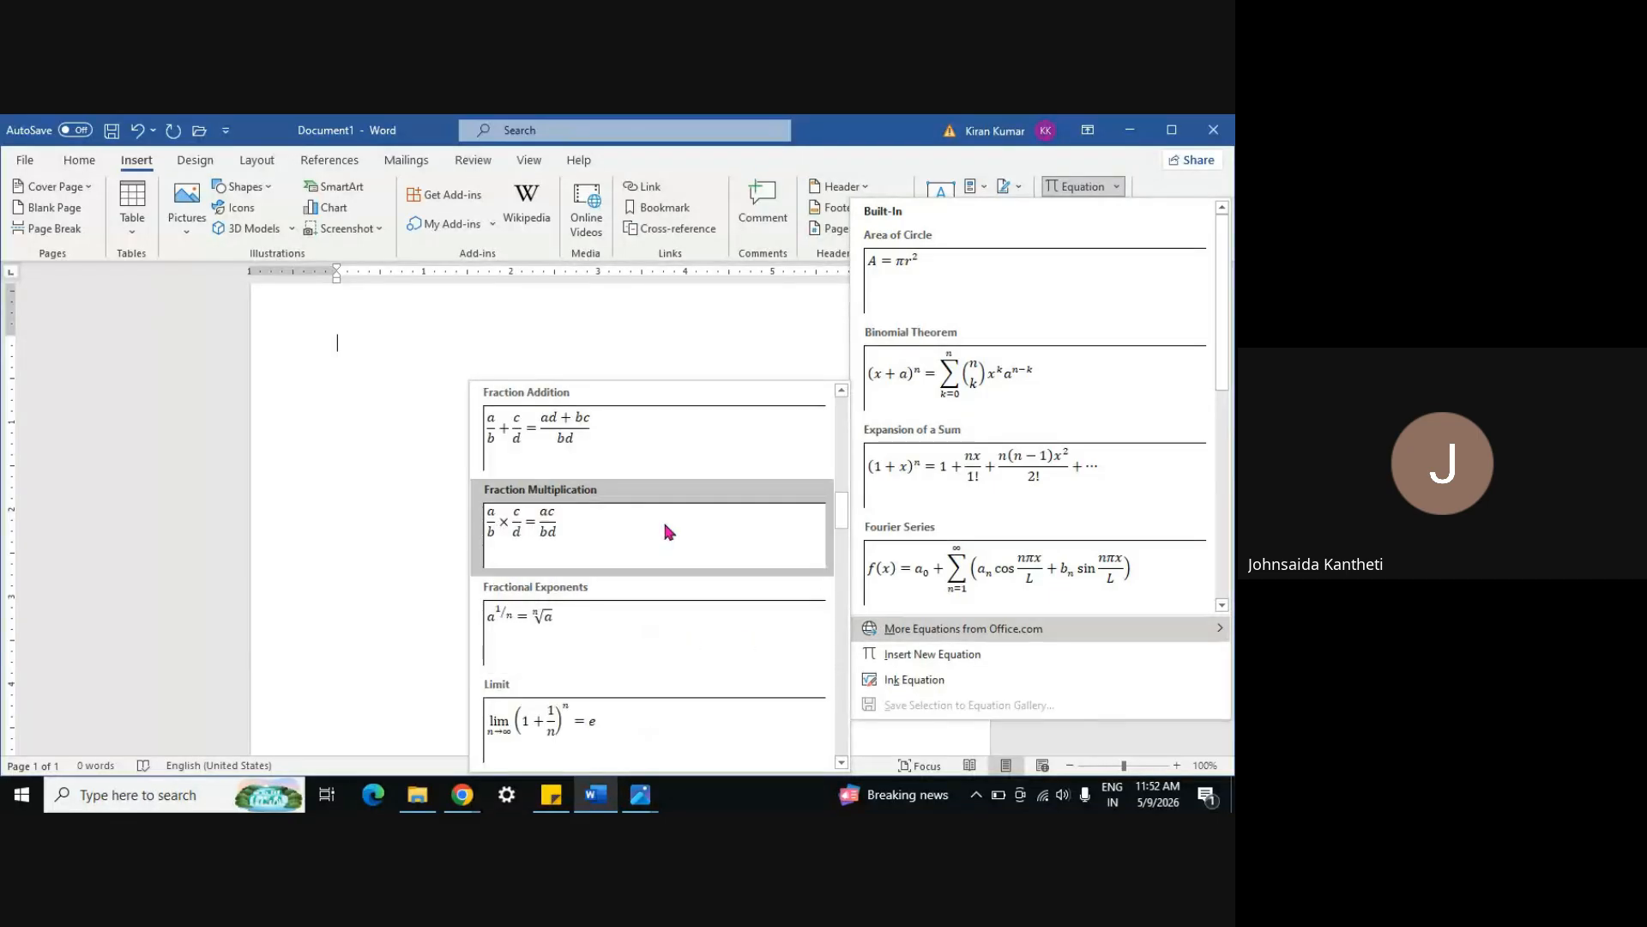
pyautogui.scroll(5, 669, 531)
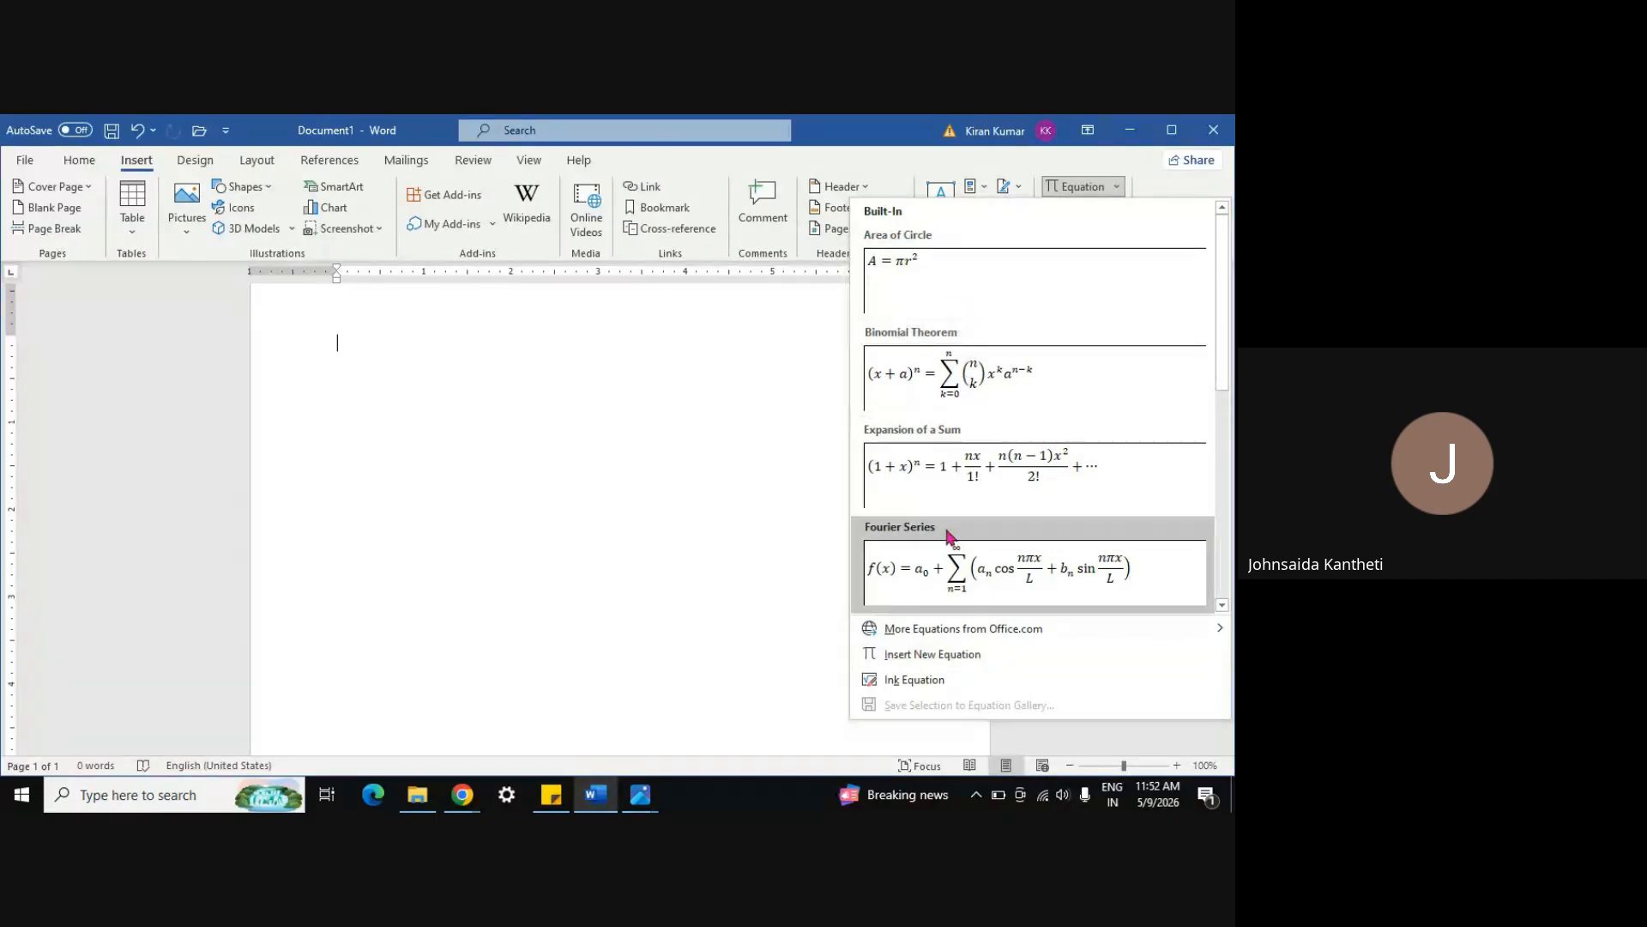
# Insert a new equation reading kjagdkyfyda, and add the lines "[alkdkgautadfayda" and "ADKHAFDUAD" below it
pyautogui.click(941, 657)
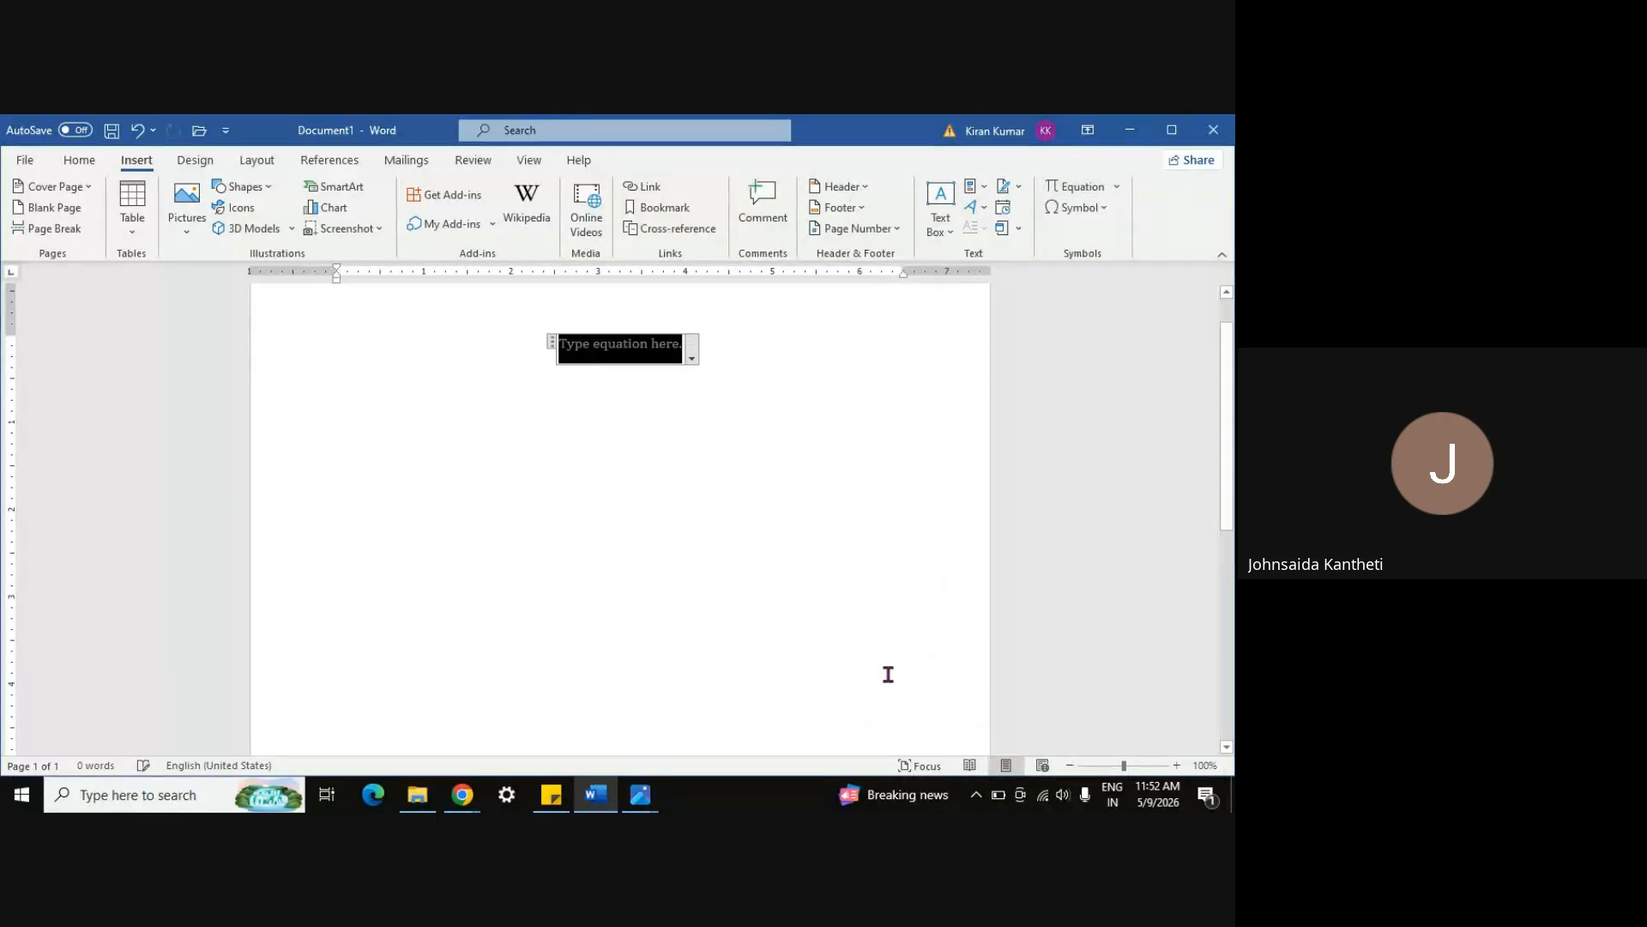
pyautogui.write('kjagdkyfyda')
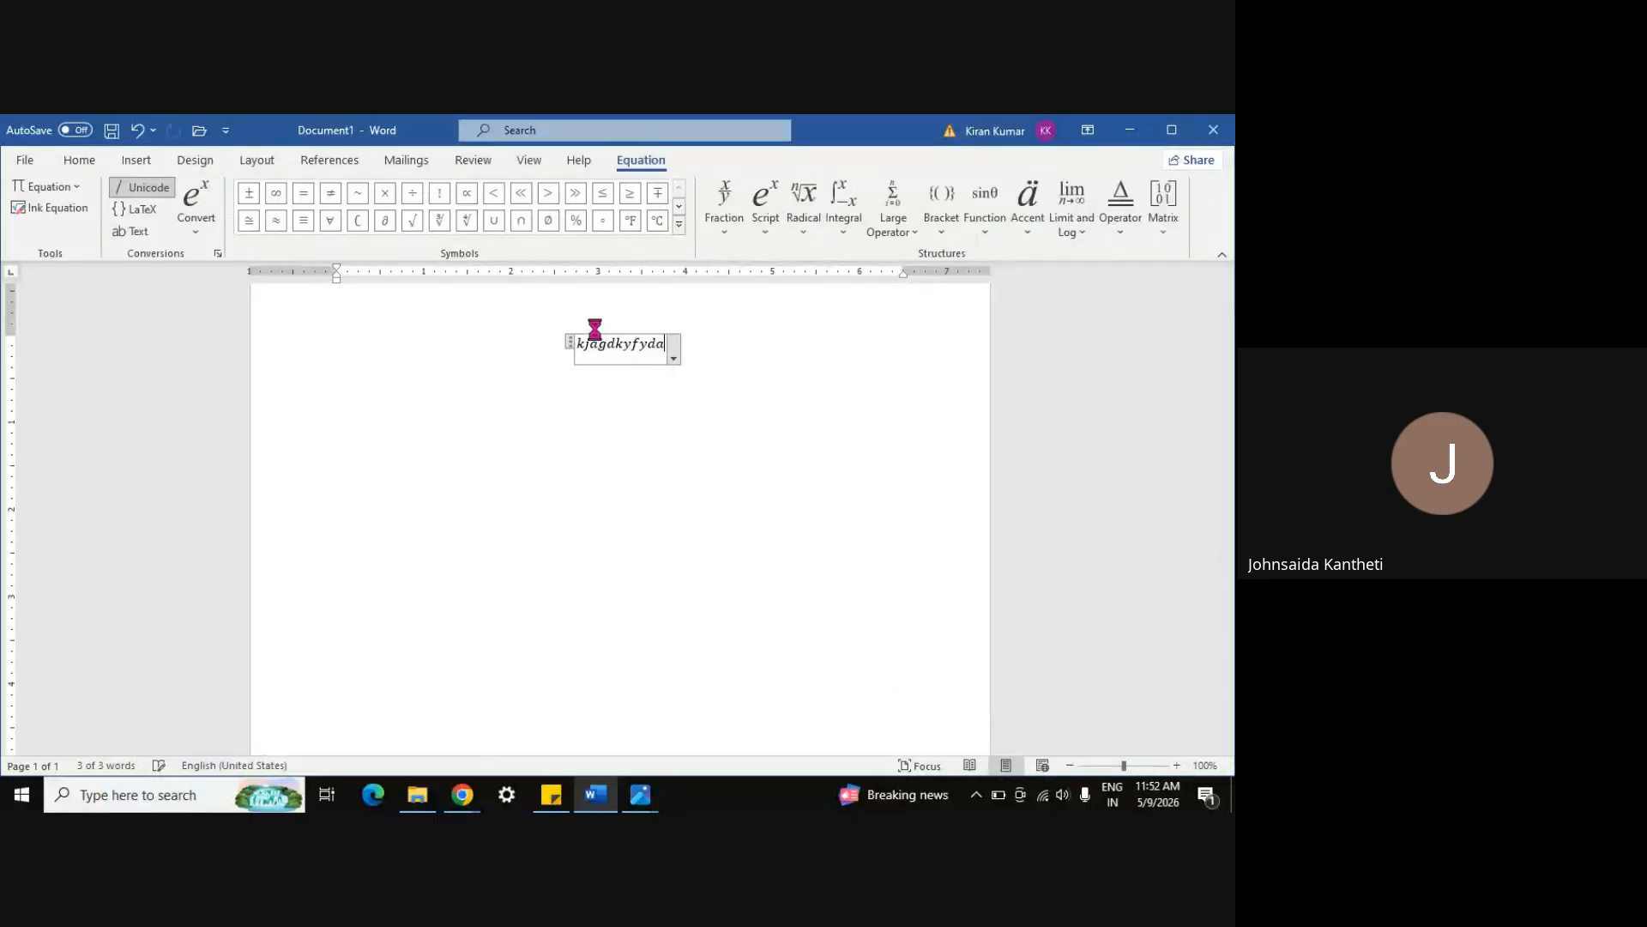
pyautogui.press('Return')
pyautogui.write('[alkdkgautadfayda')
pyautogui.press('Return')
pyautogui.write('ADKHAFDUAD')
pyautogui.press('Return')
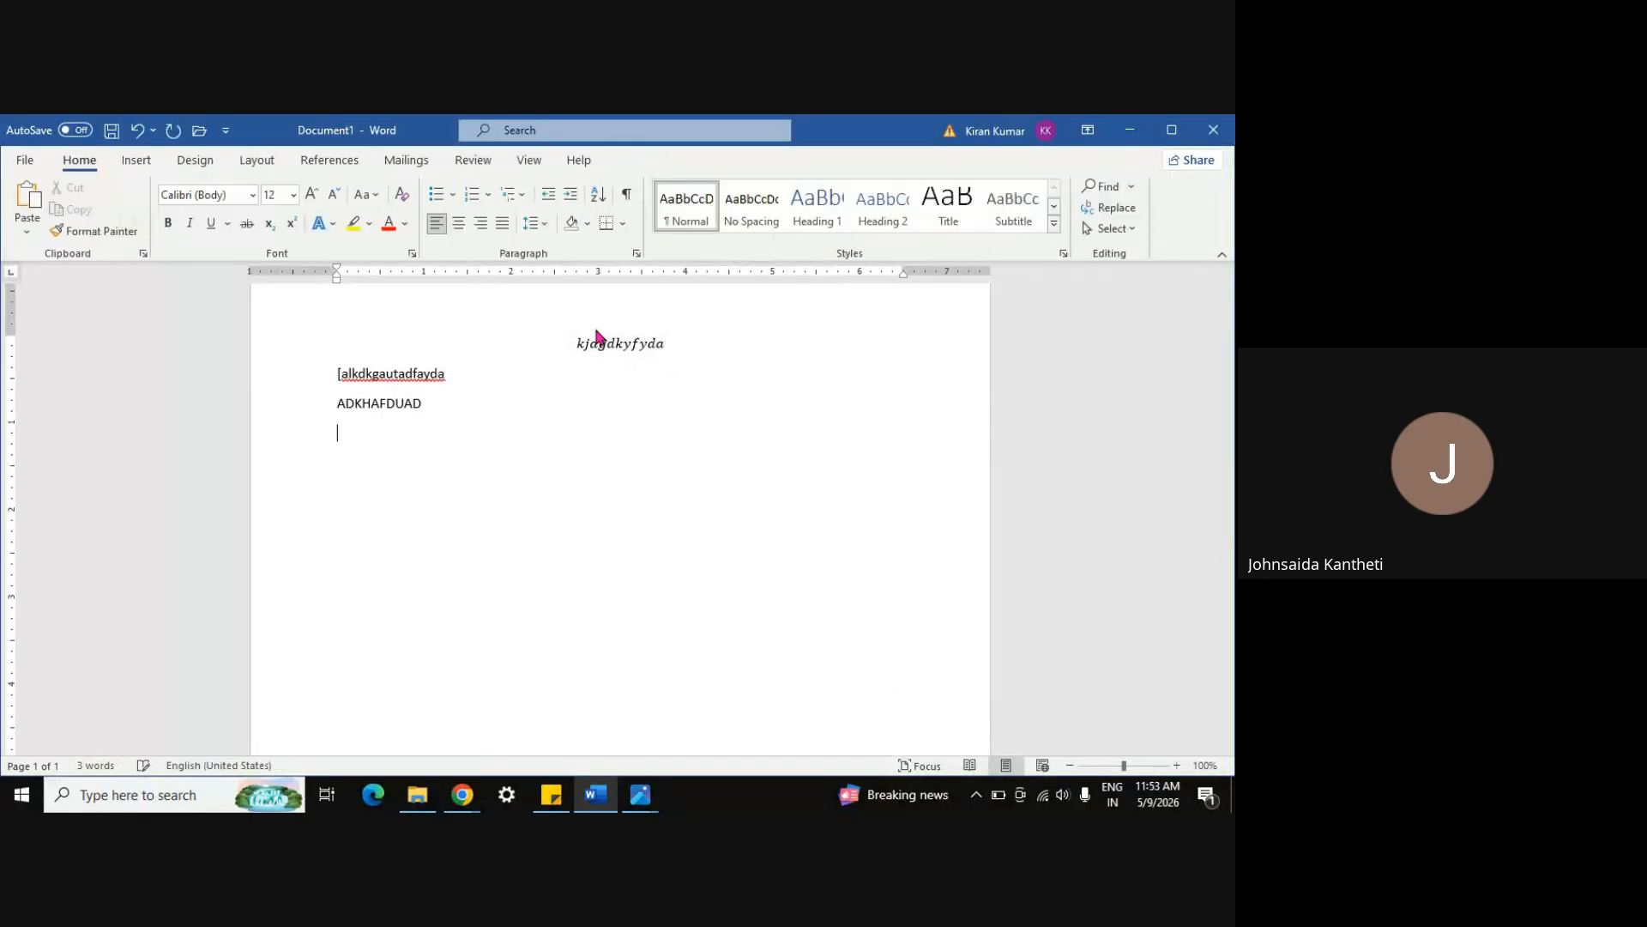
# Examine the display and justification options offered for the kjagdkyfyda equation without changing them
pyautogui.click(634, 349)
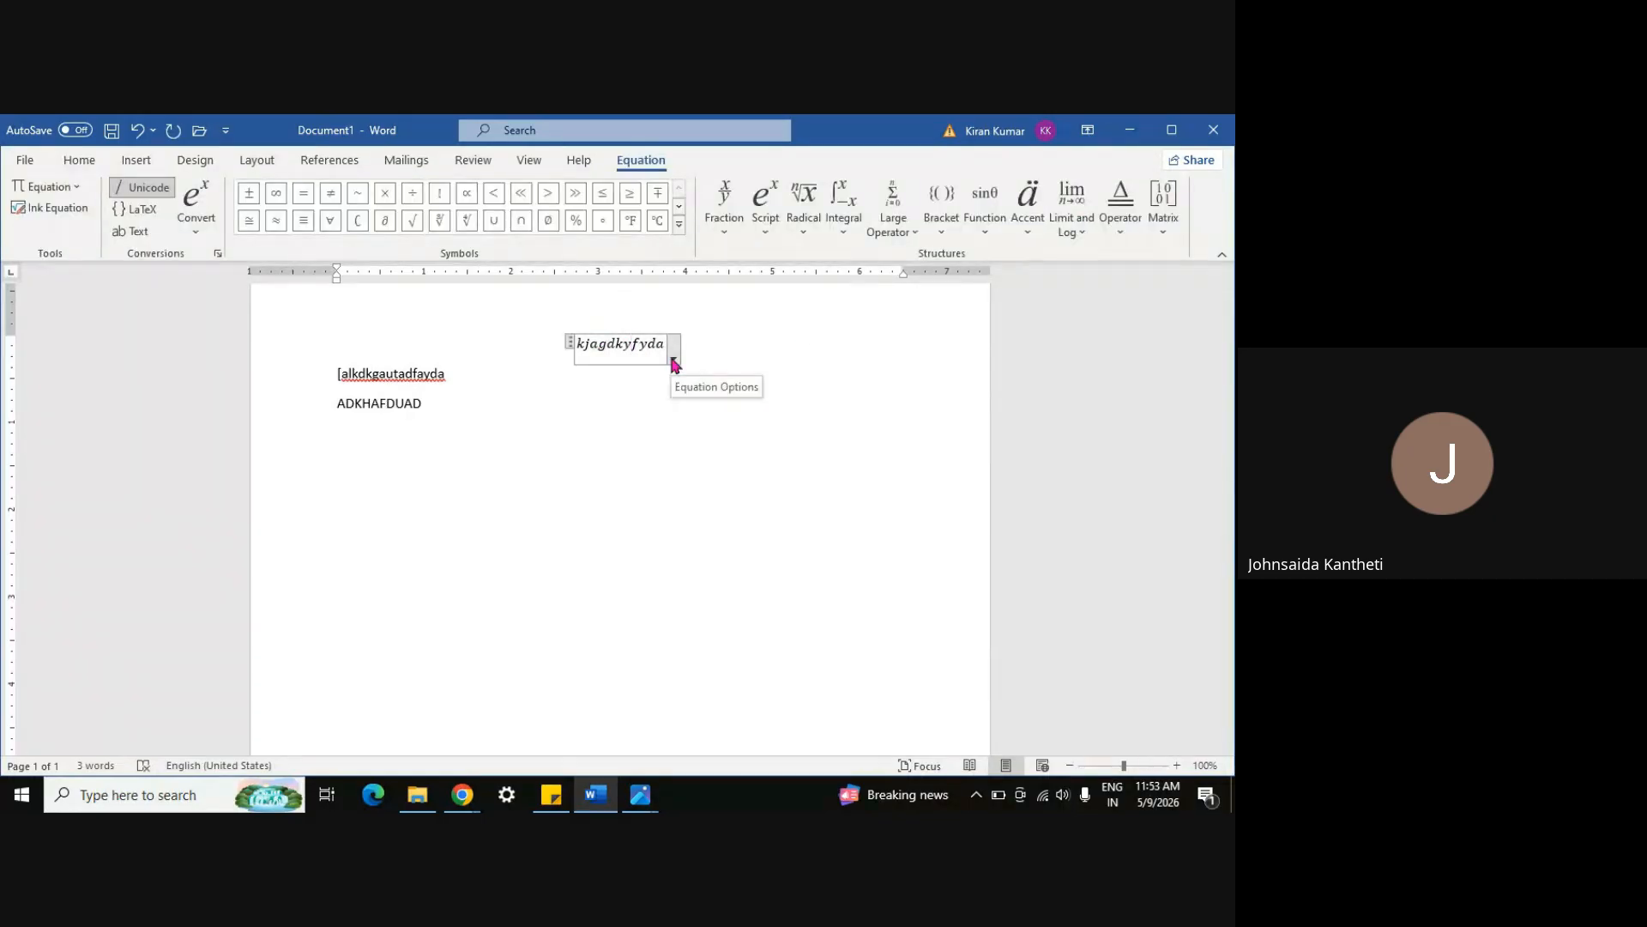
pyautogui.click(673, 360)
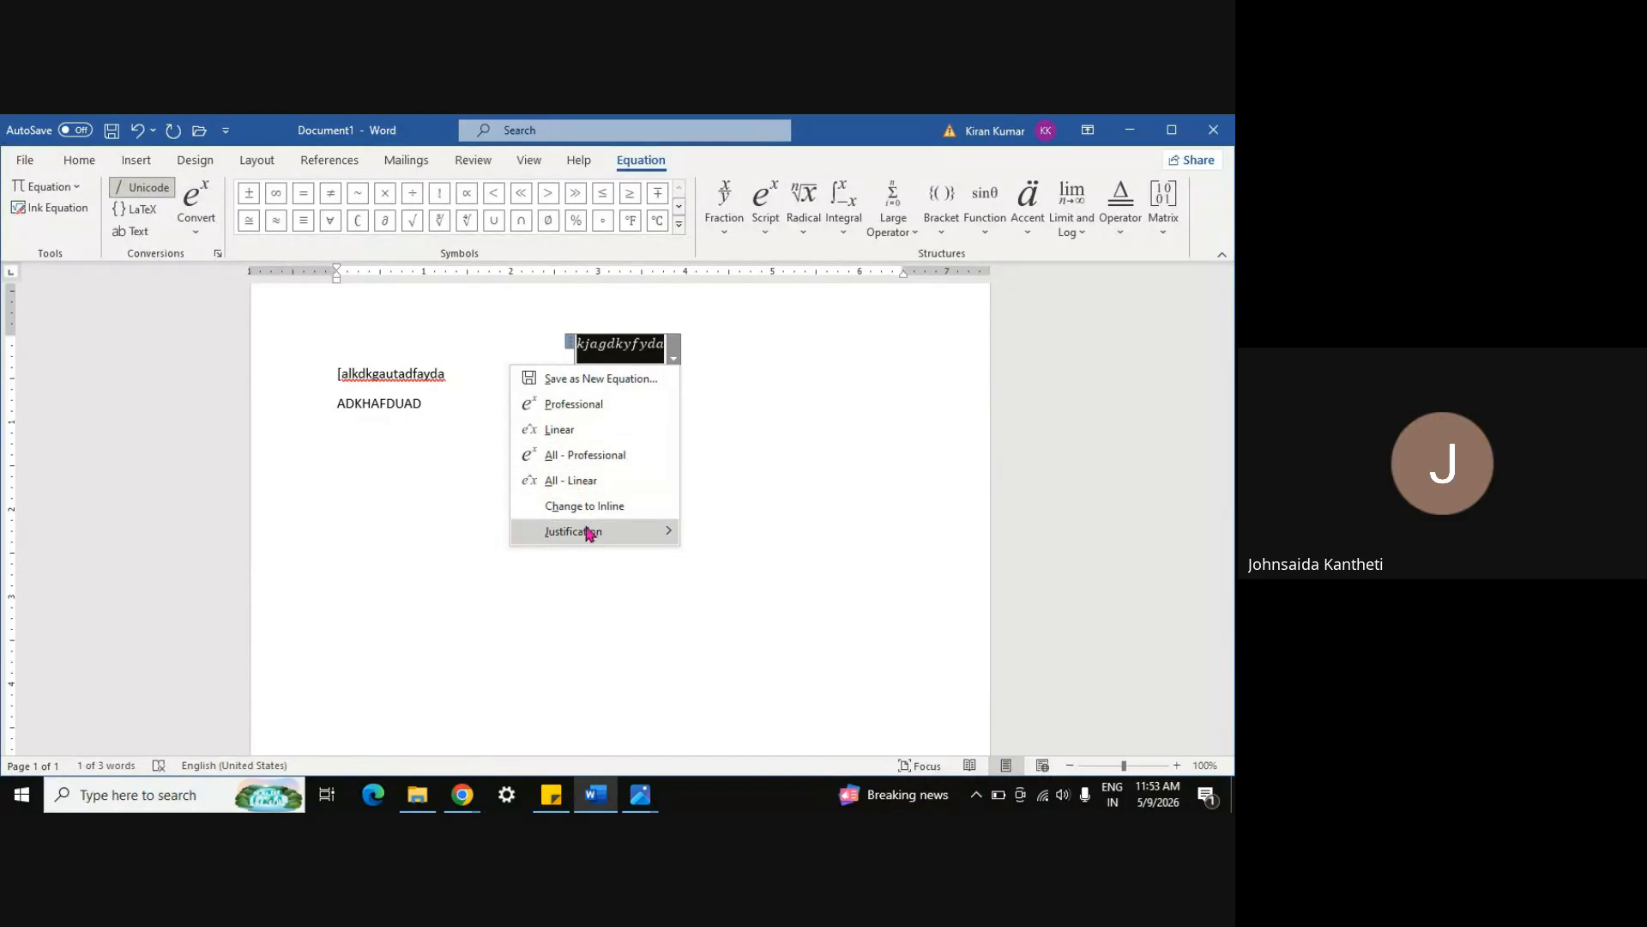
pyautogui.moveTo(591, 538)
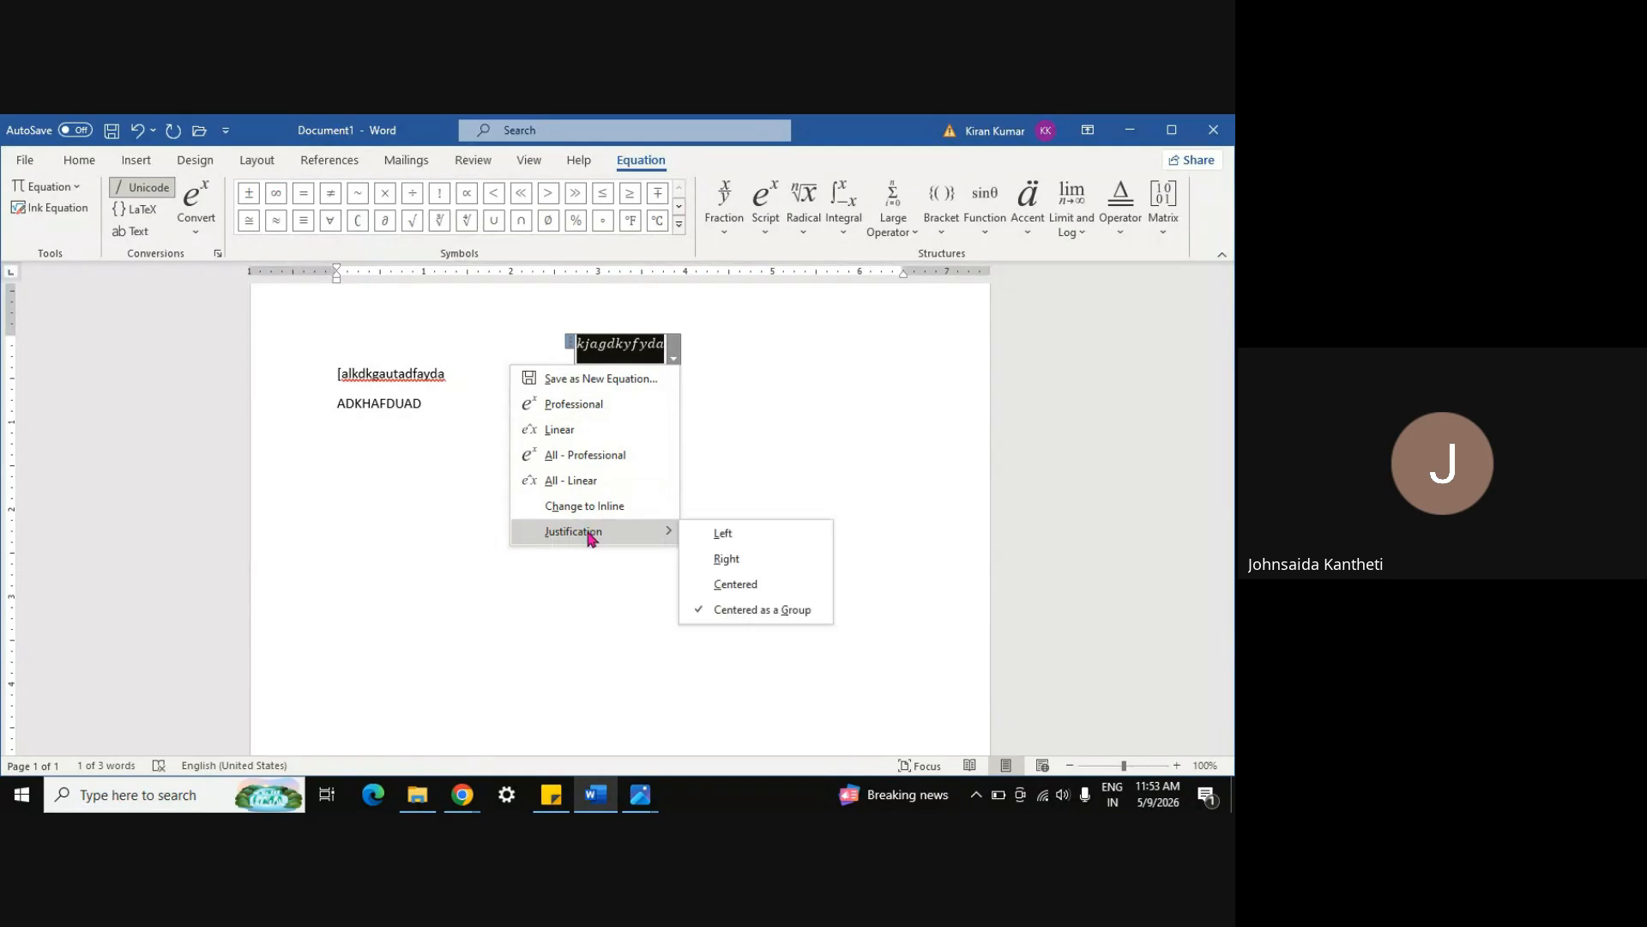
pyautogui.click(781, 391)
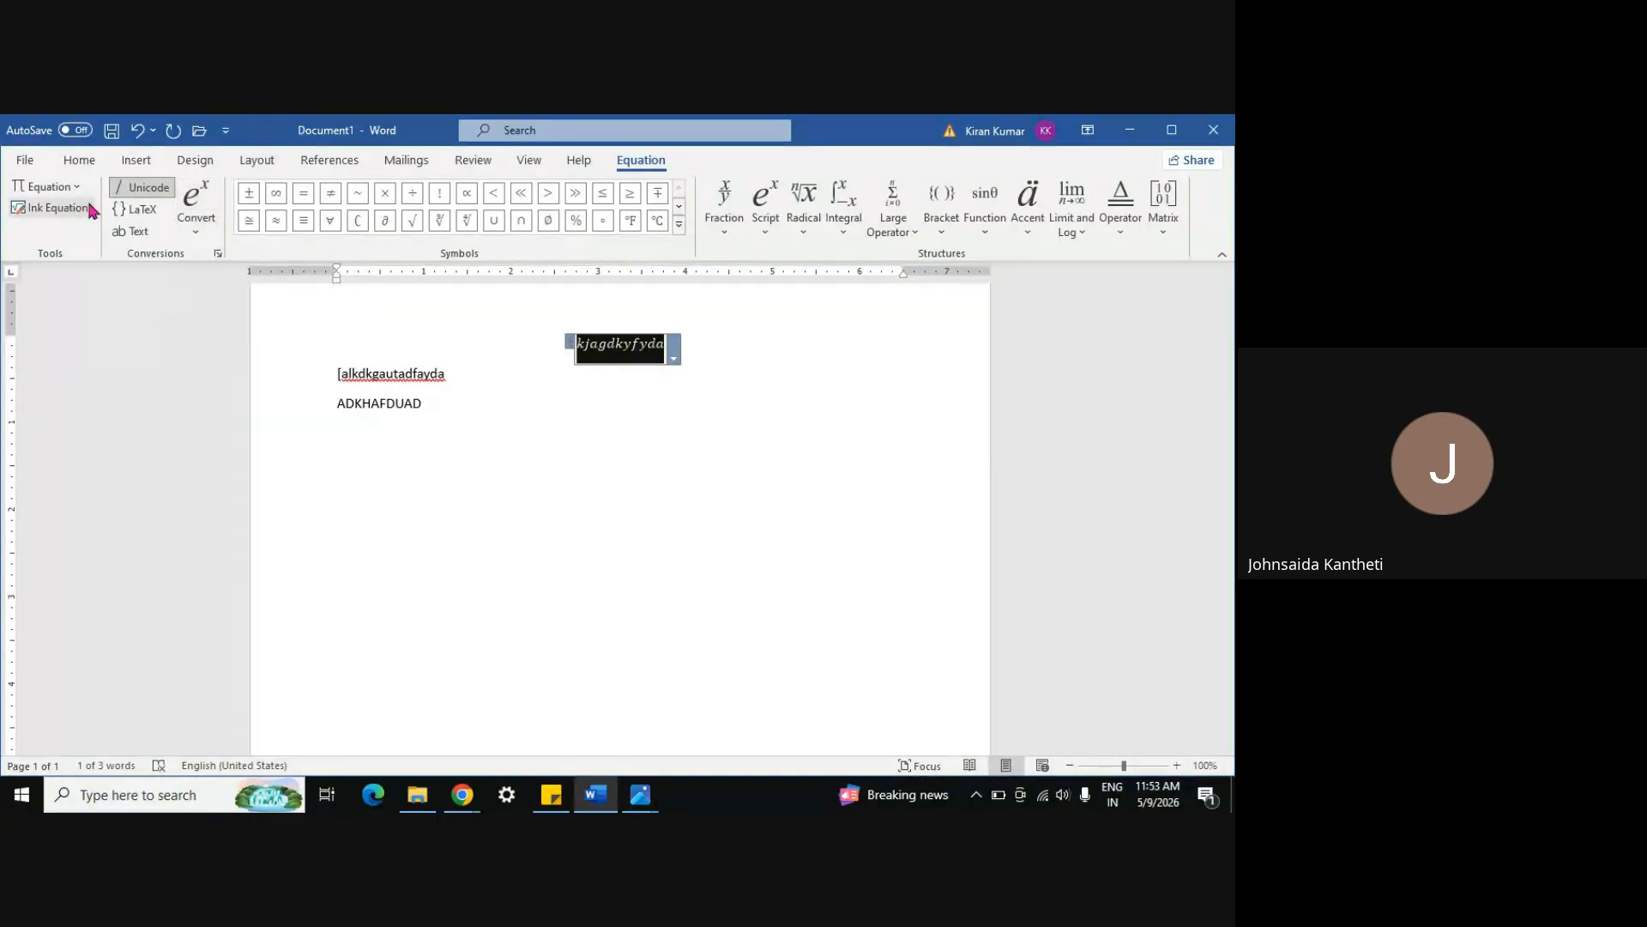
# Replace the equation's text with the × and ≪ symbols, and view the full Basic Math symbol set
pyautogui.click(393, 195)
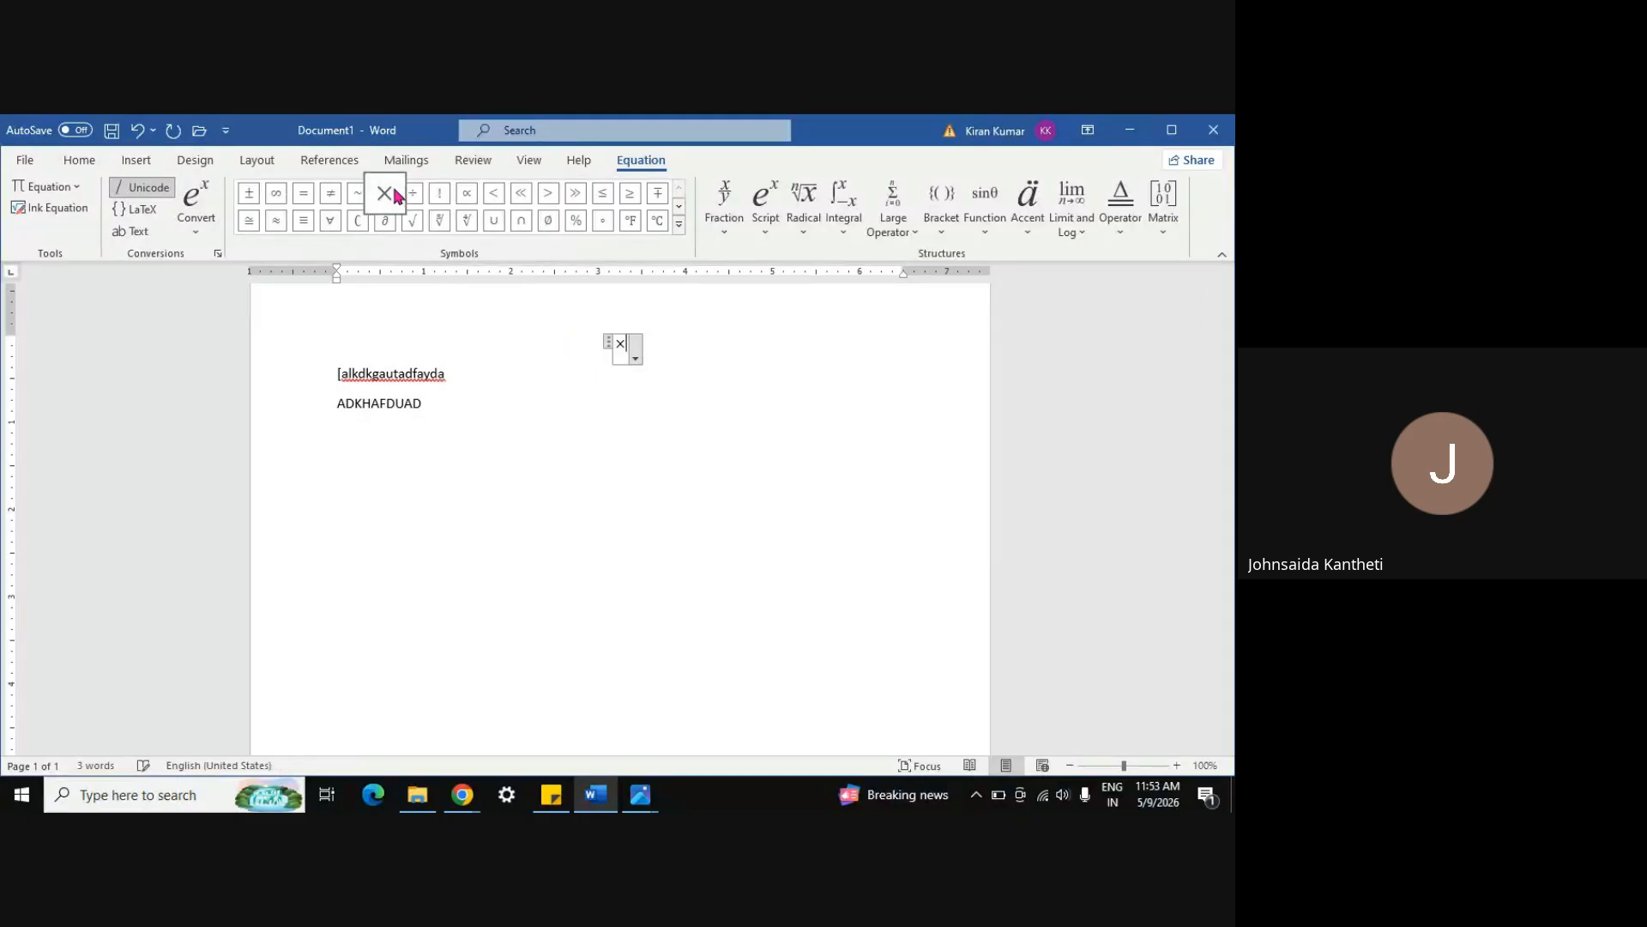
pyautogui.click(524, 200)
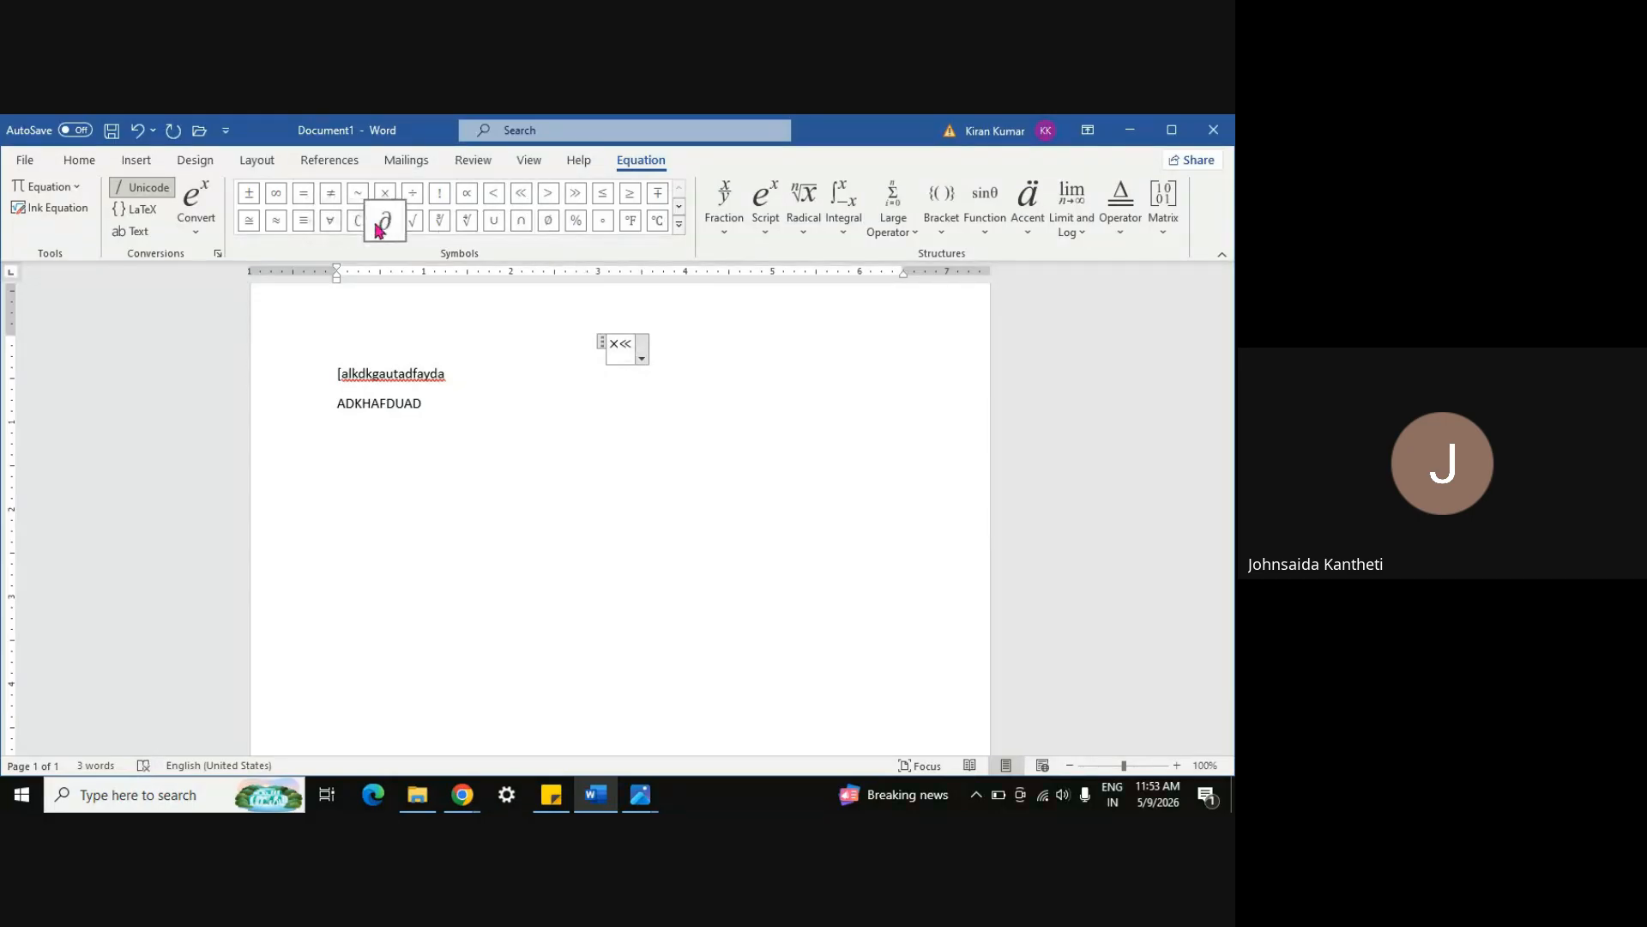
pyautogui.click(679, 225)
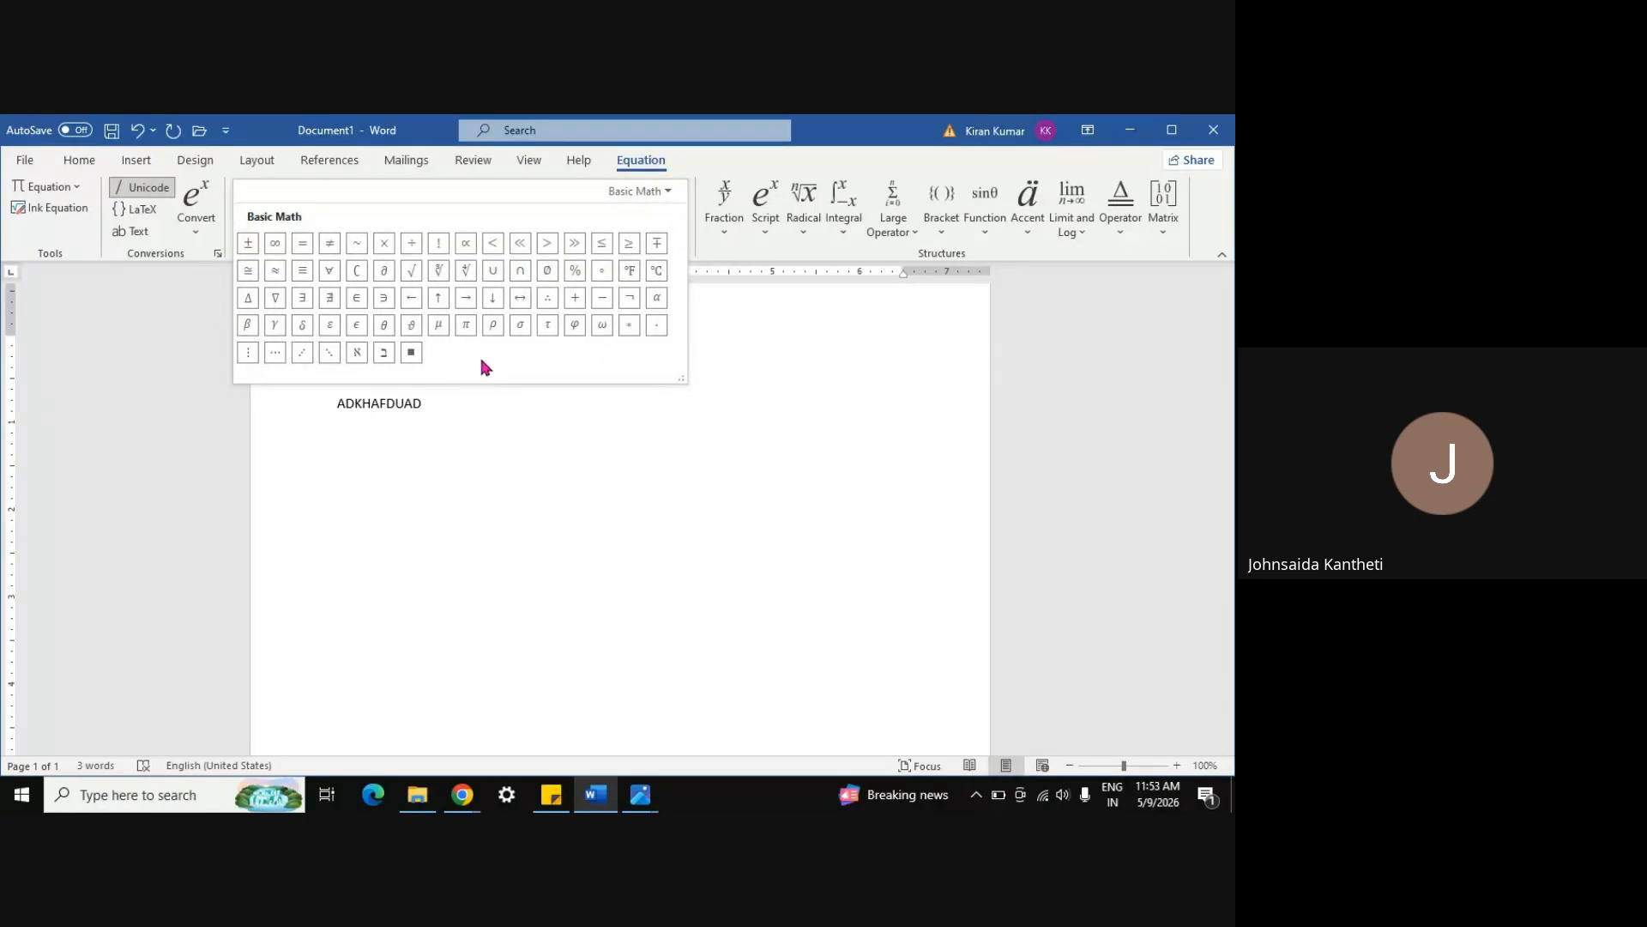
pyautogui.click(772, 336)
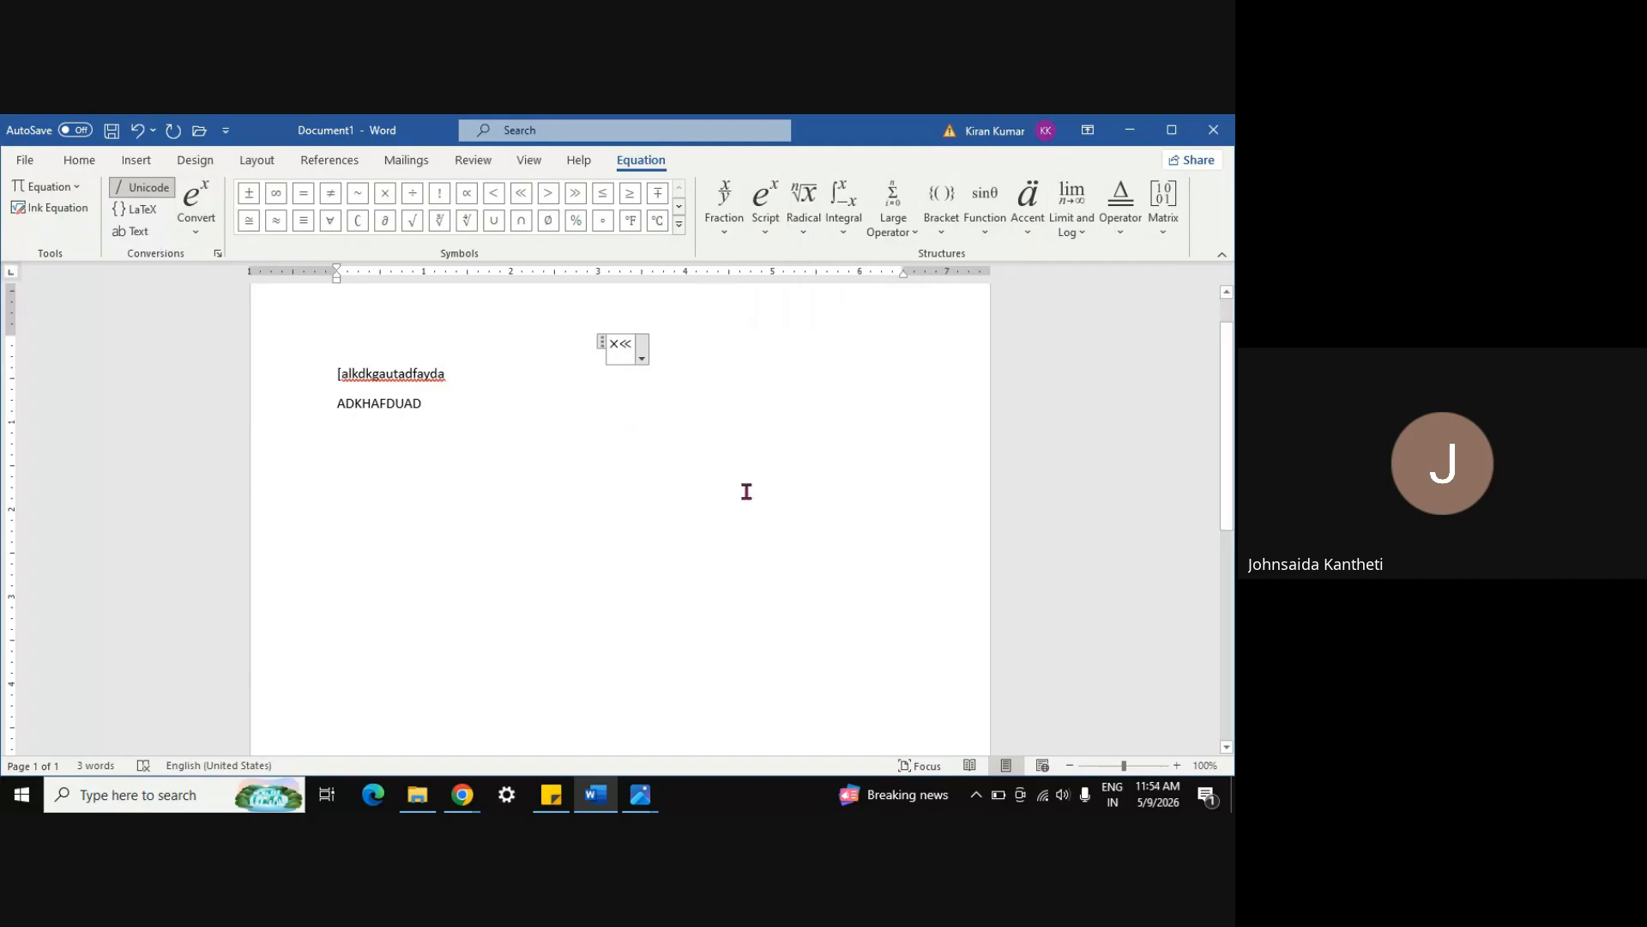
pyautogui.hotkey('alt', 'Tab')
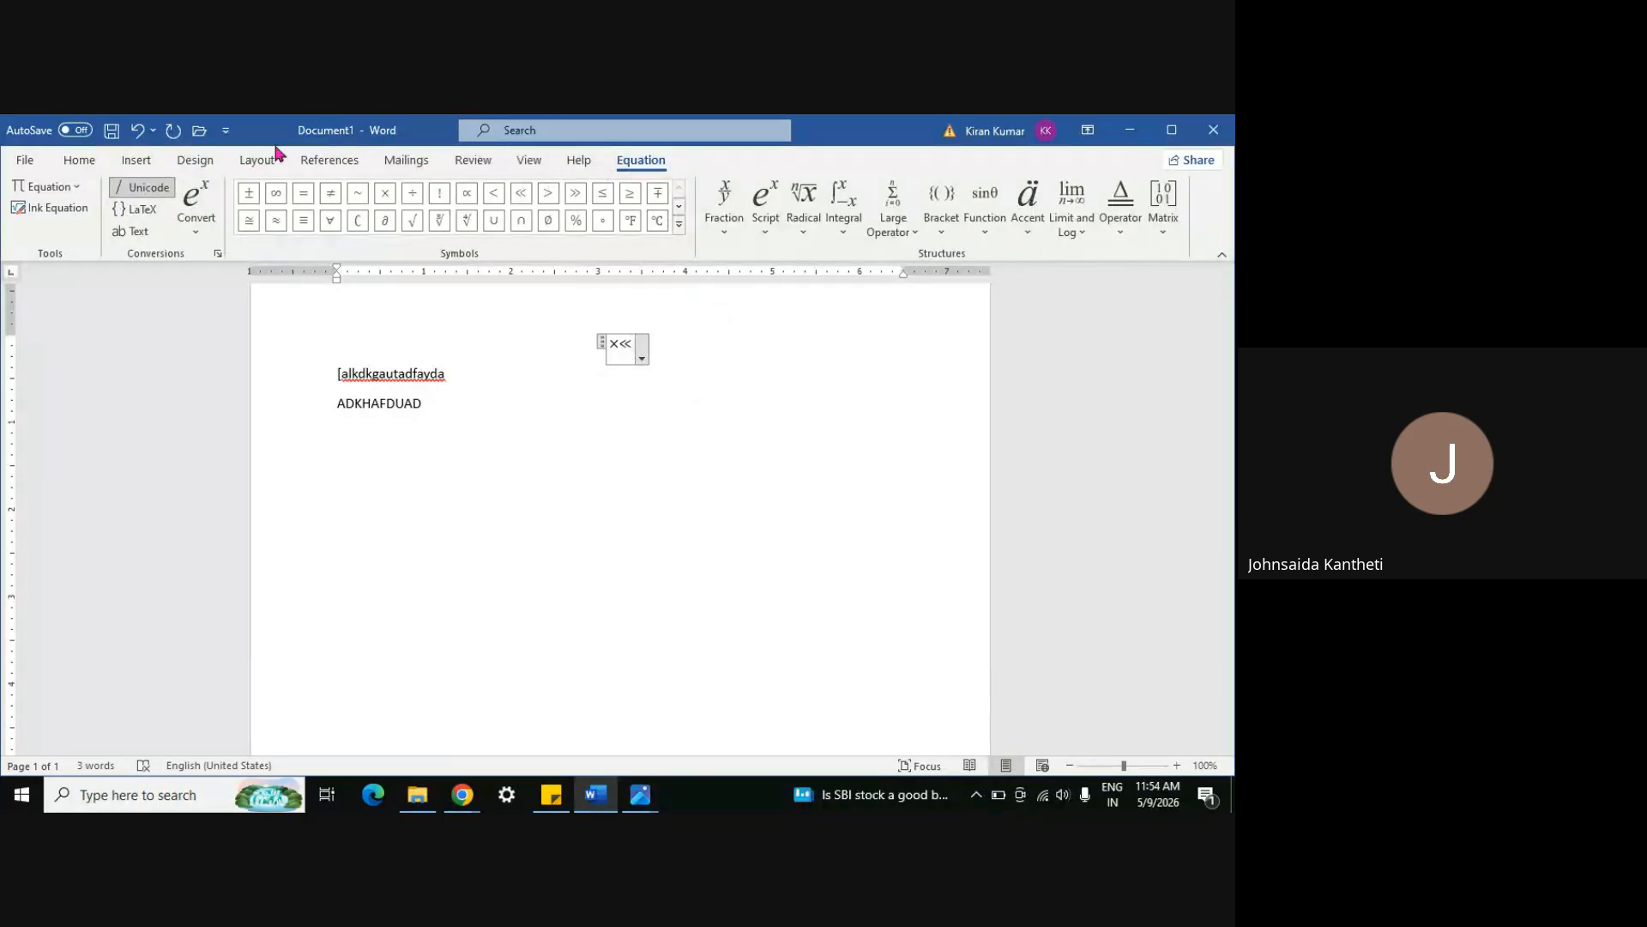
pyautogui.click(136, 159)
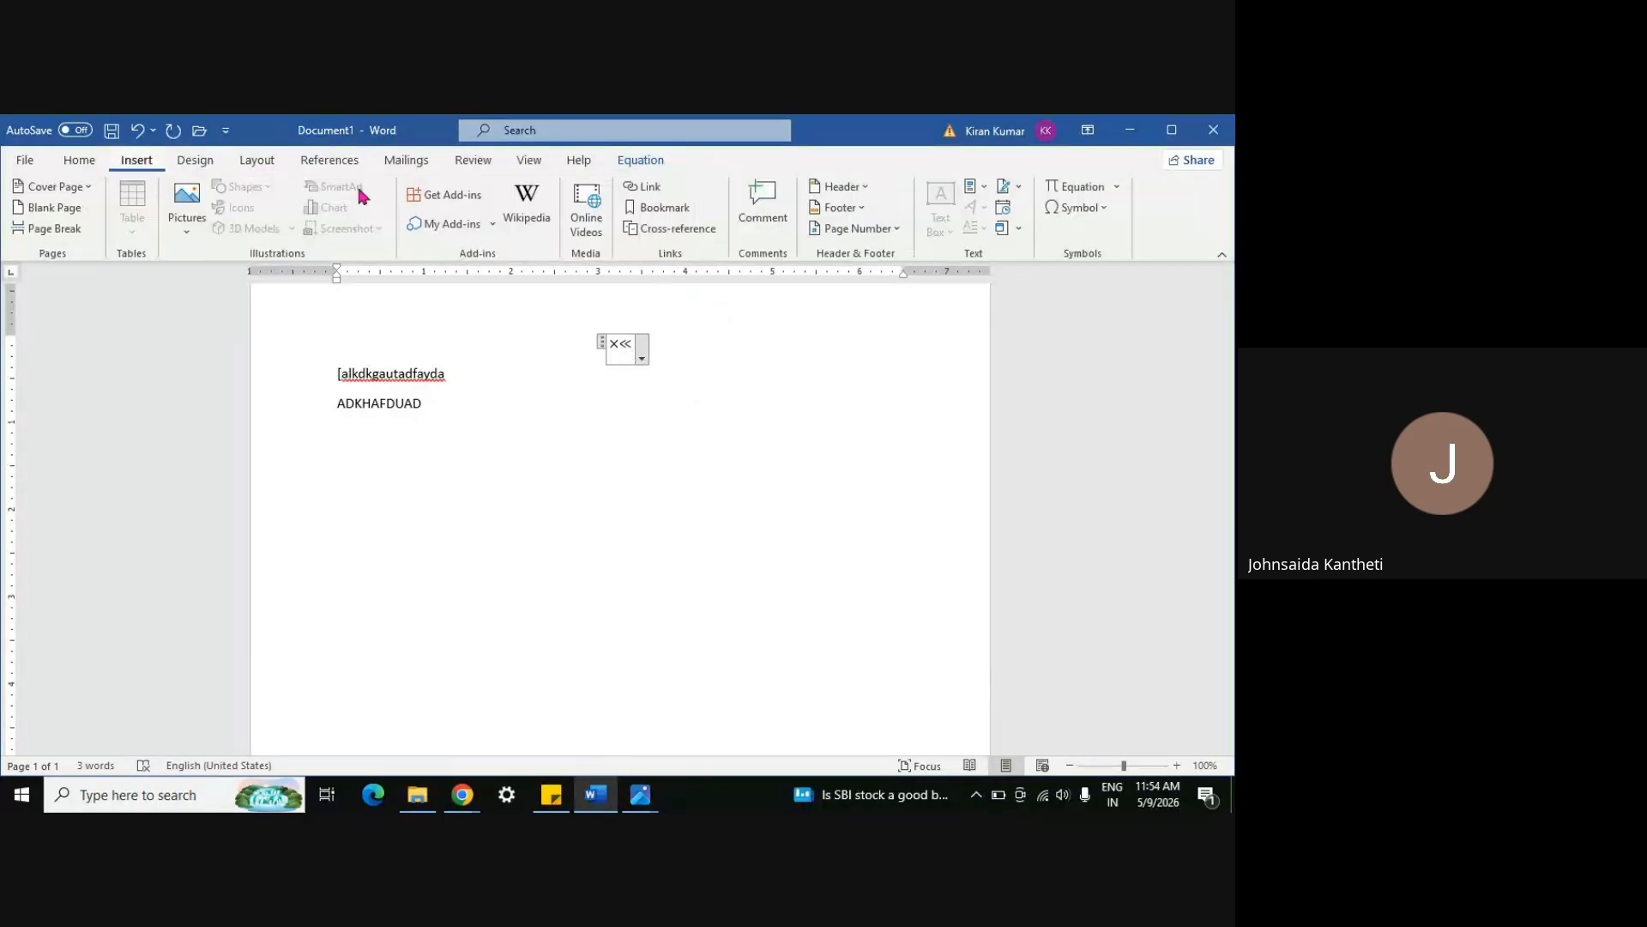
# View the gallery of common symbols, and clear the equation and both text lines from the document
pyautogui.click(1095, 213)
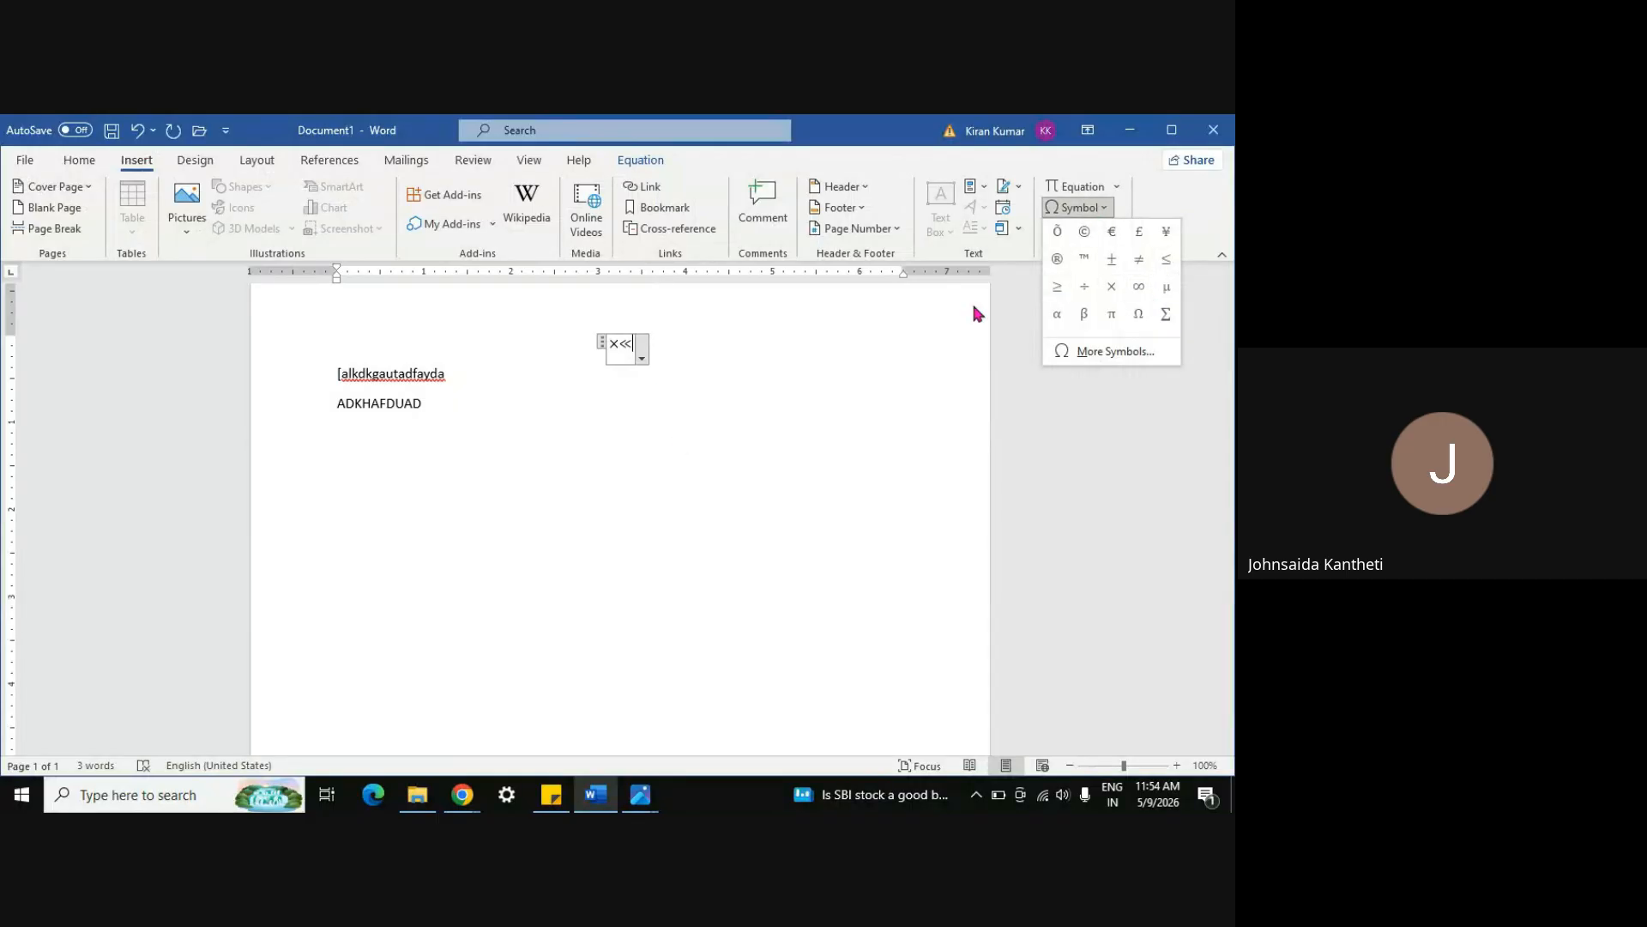
pyautogui.click(1023, 498)
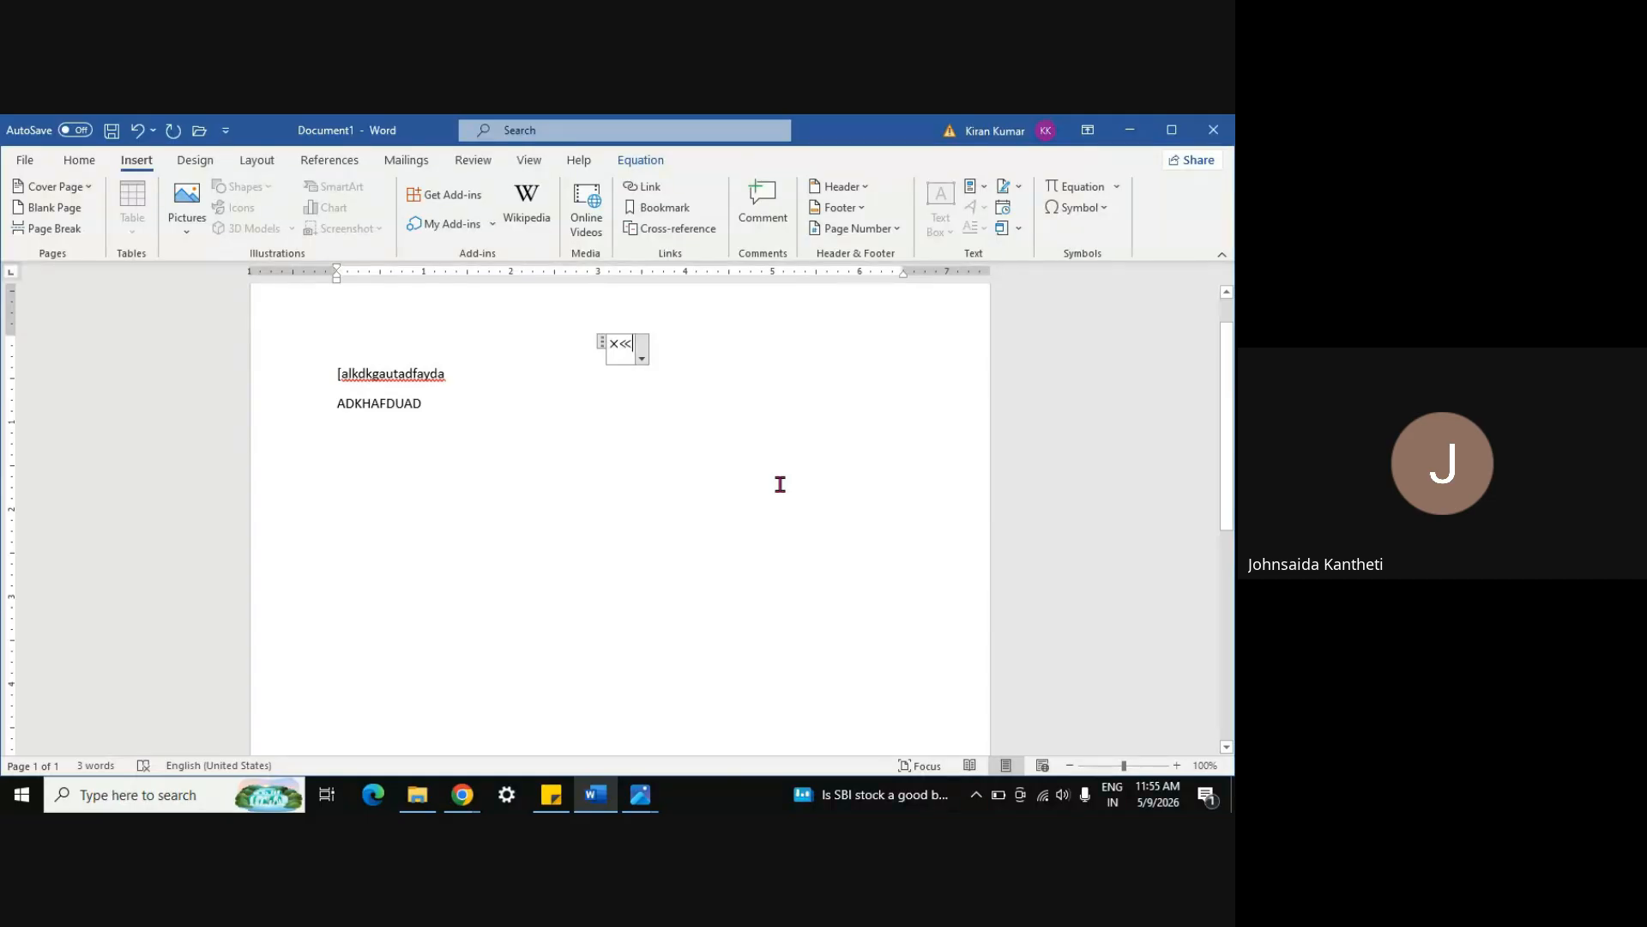
pyautogui.click(706, 402)
pyautogui.hotkey('ctrl', 'a')
pyautogui.press('Delete')
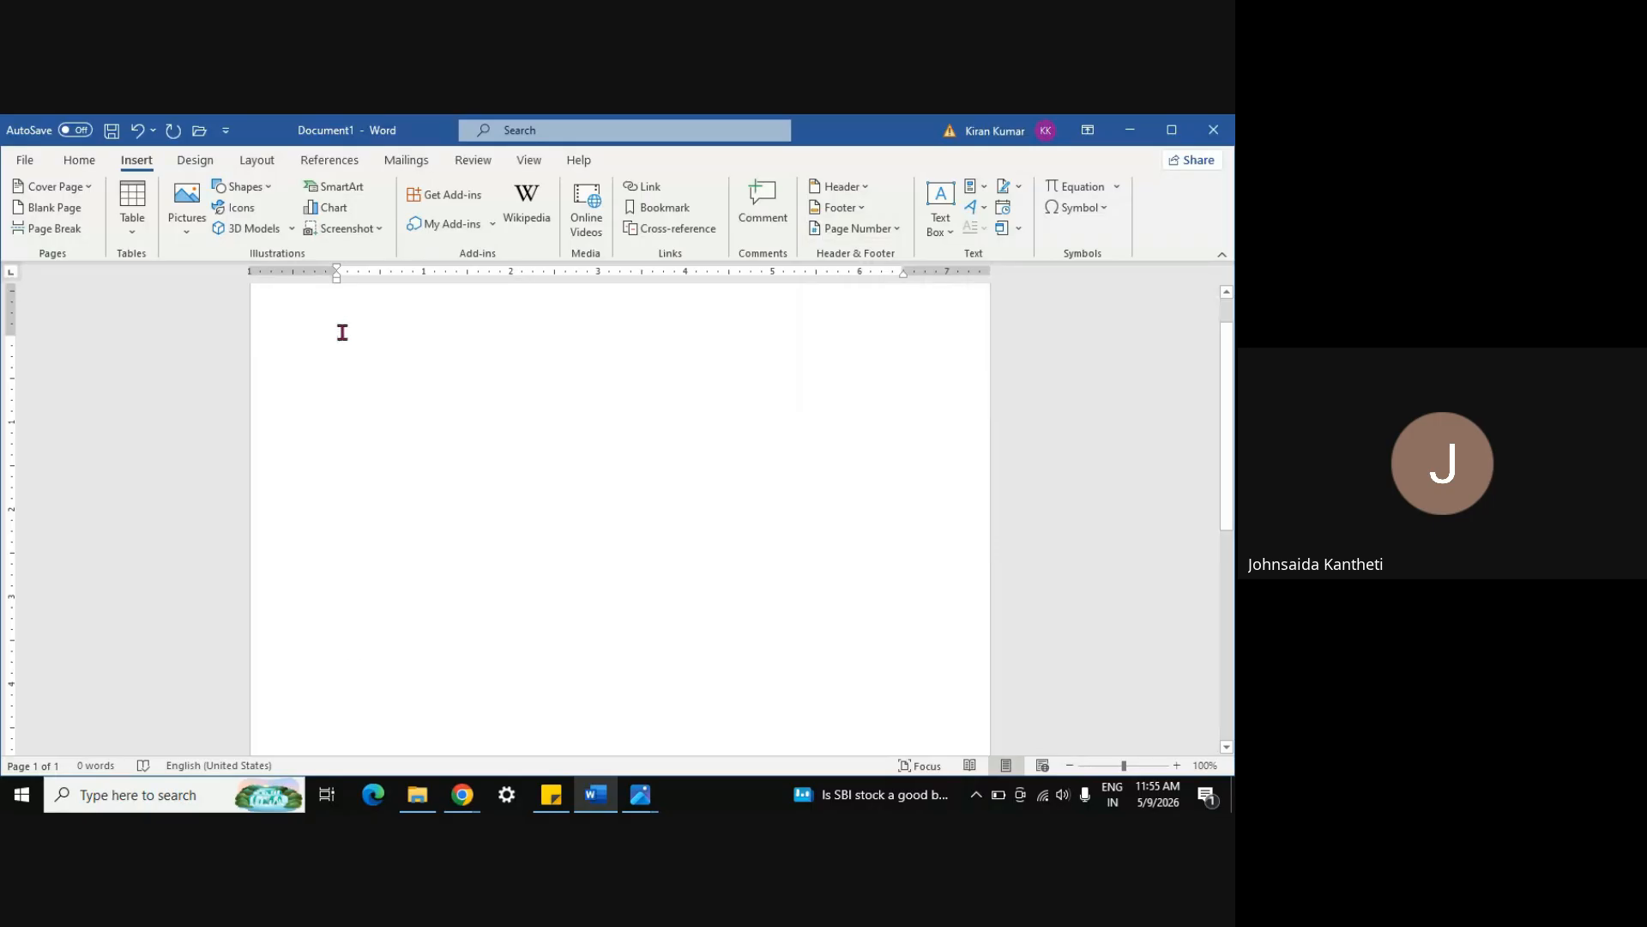
# Switch to the Chrome window with the new tab and search Google for "paragraph"
pyautogui.moveTo(464, 795)
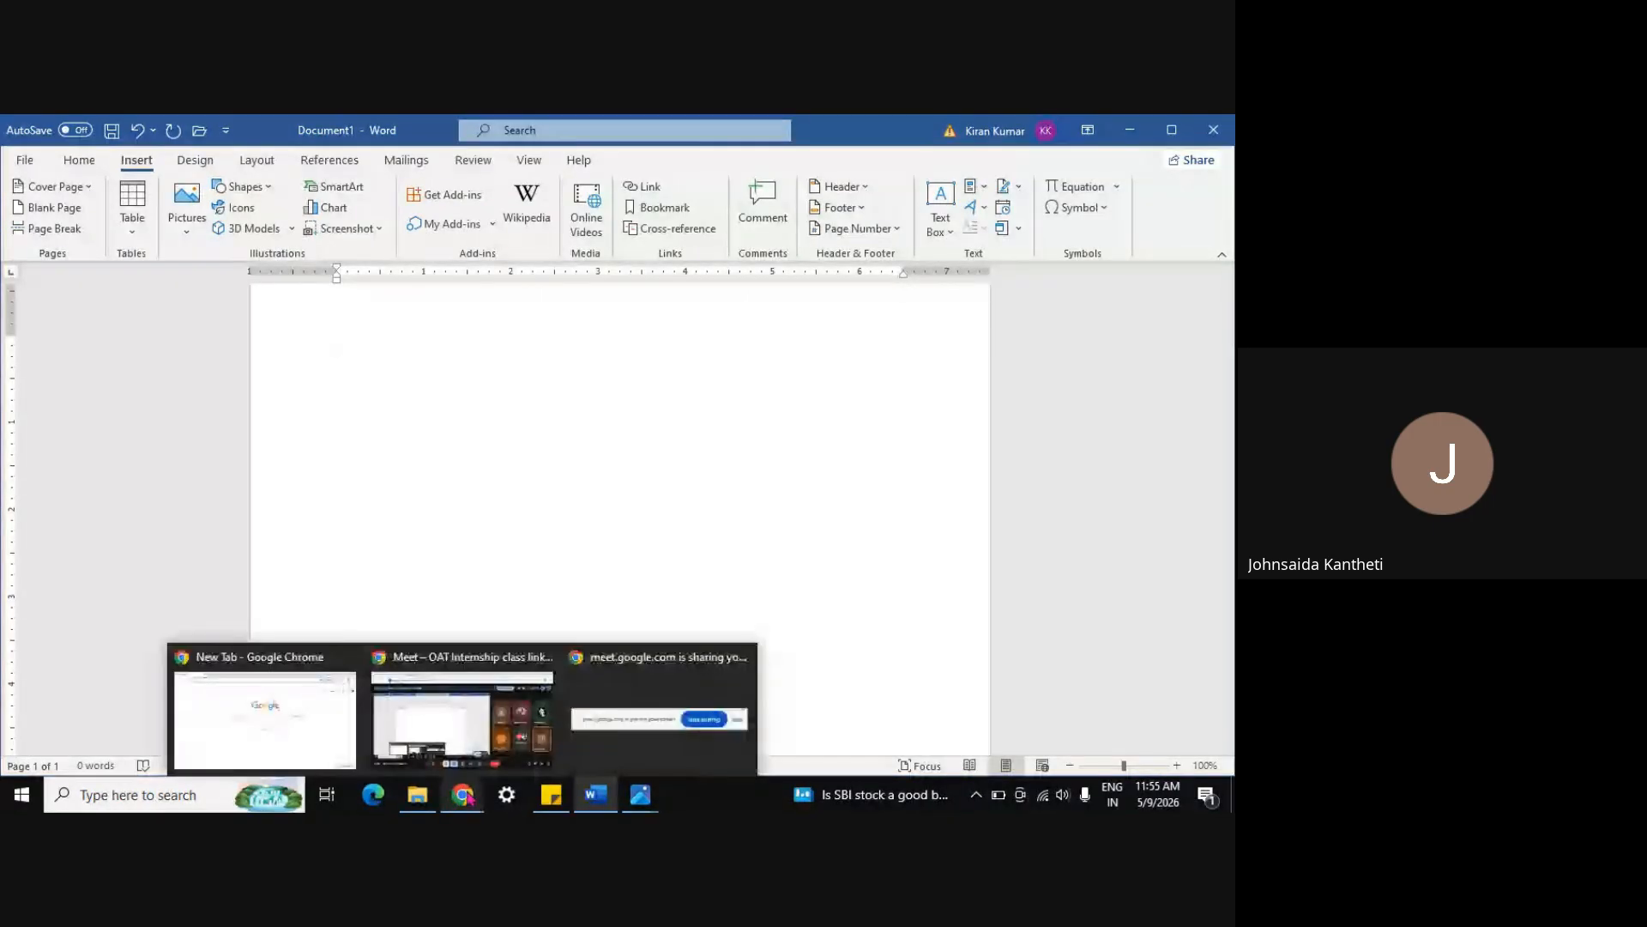
pyautogui.click(254, 712)
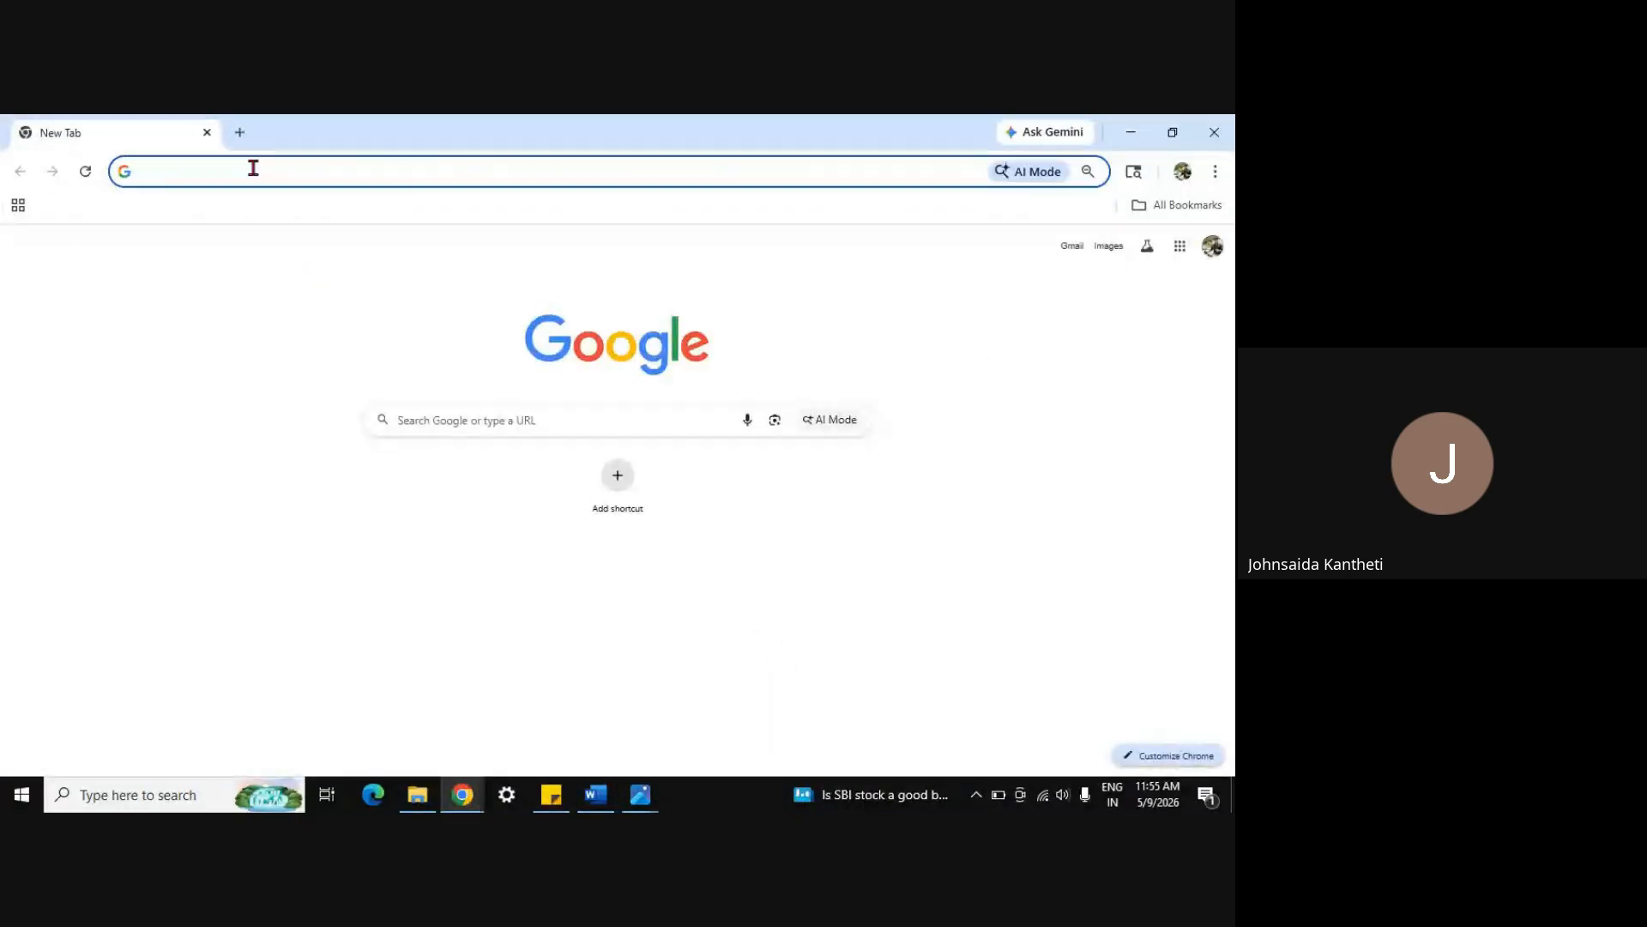
pyautogui.write('PARAGRA')
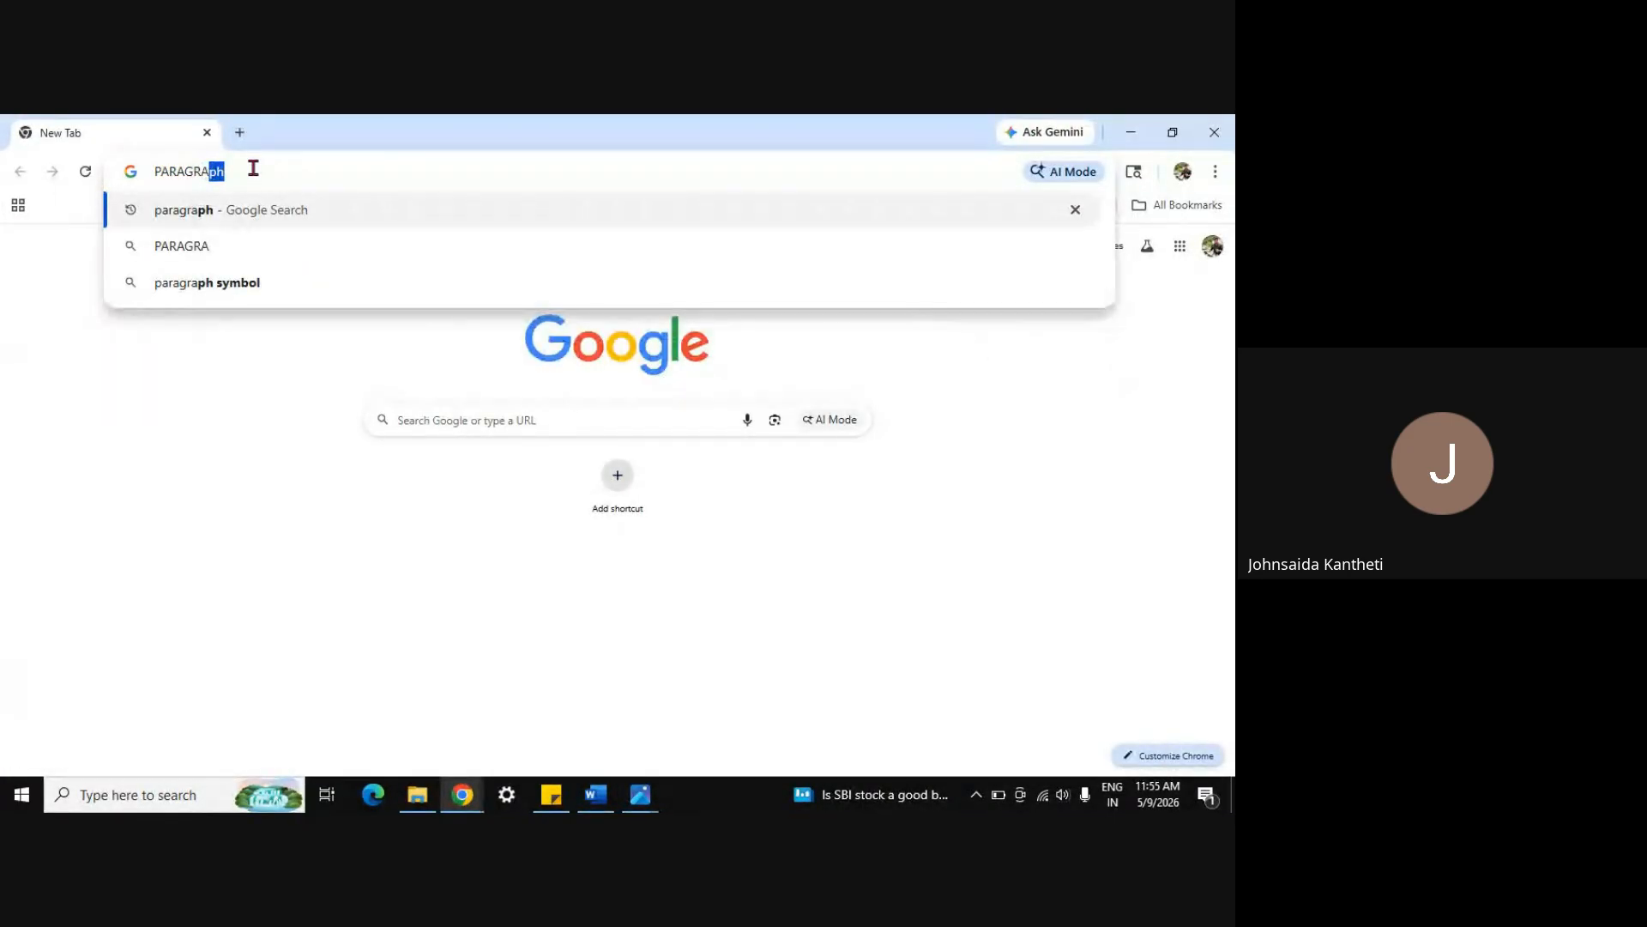
pyautogui.write('PH')
pyautogui.press('Return')
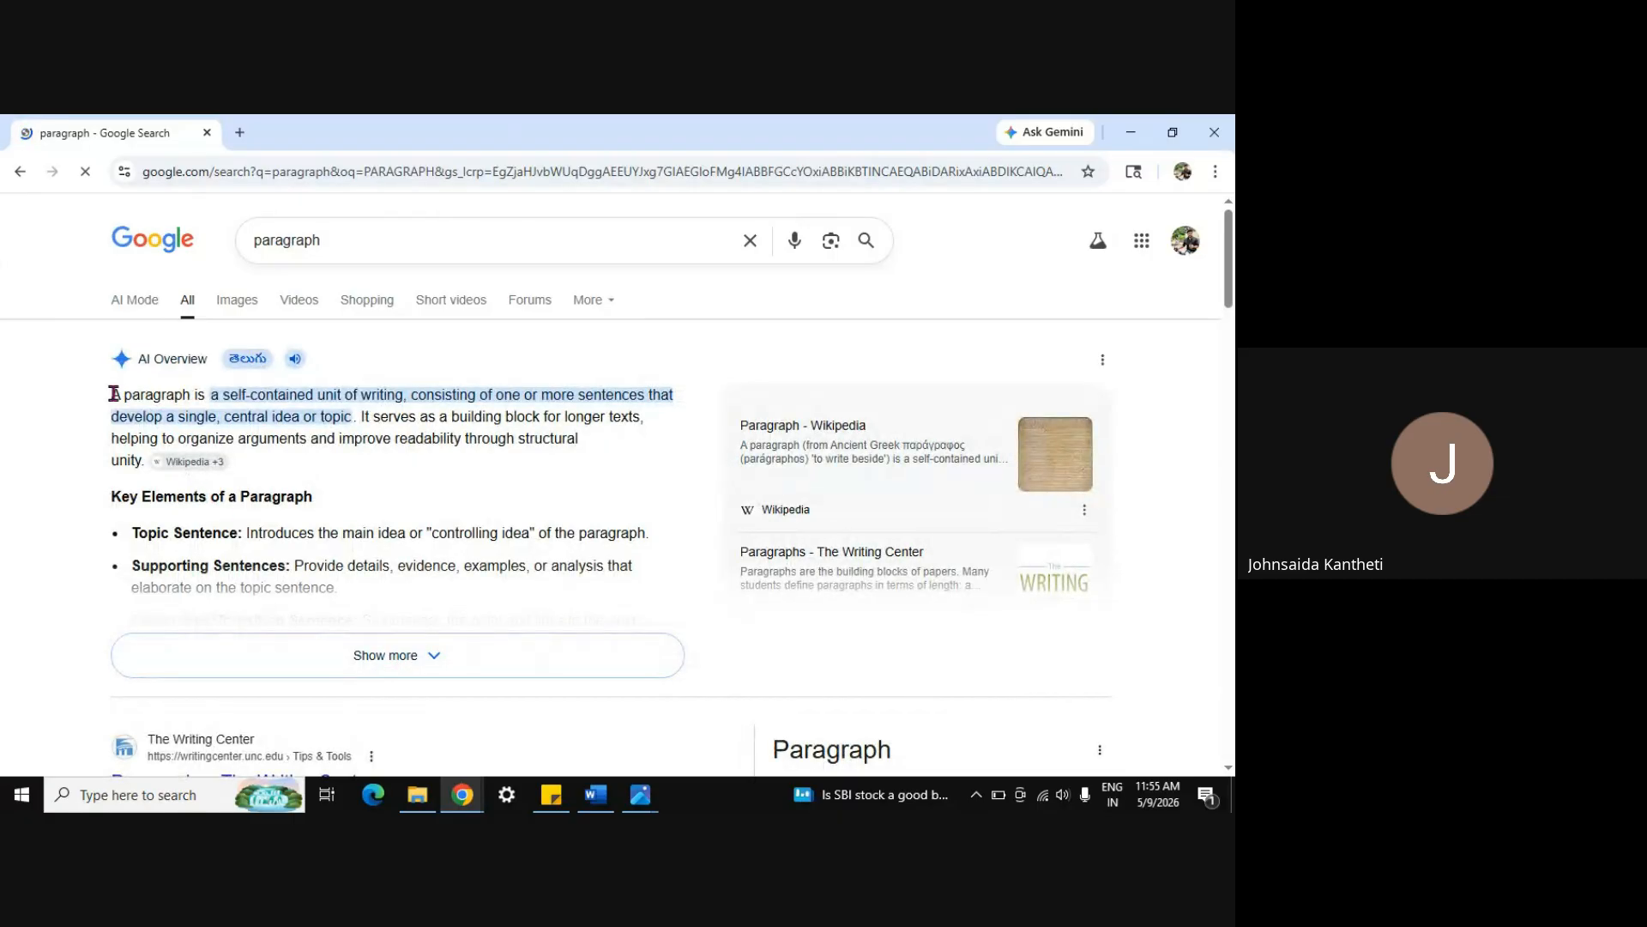
# Expand the full AI Overview and copy its text from "A paragraph is" through the Coherence tip
pyautogui.moveTo(114, 394); pyautogui.dragTo(324, 564)
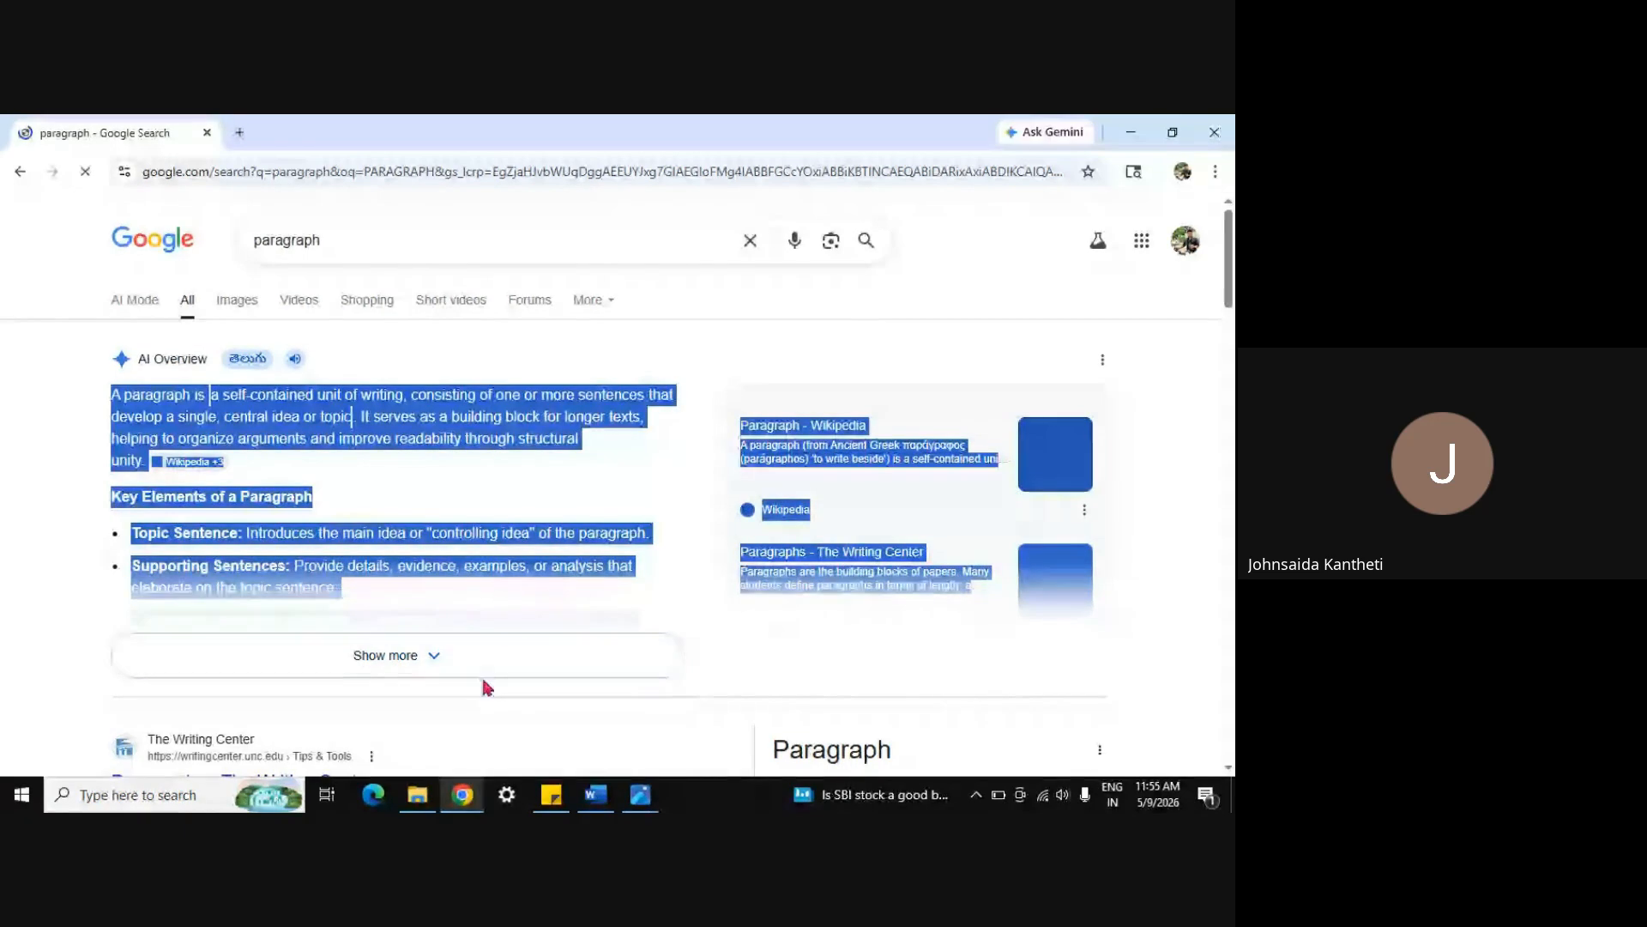
pyautogui.click(435, 657)
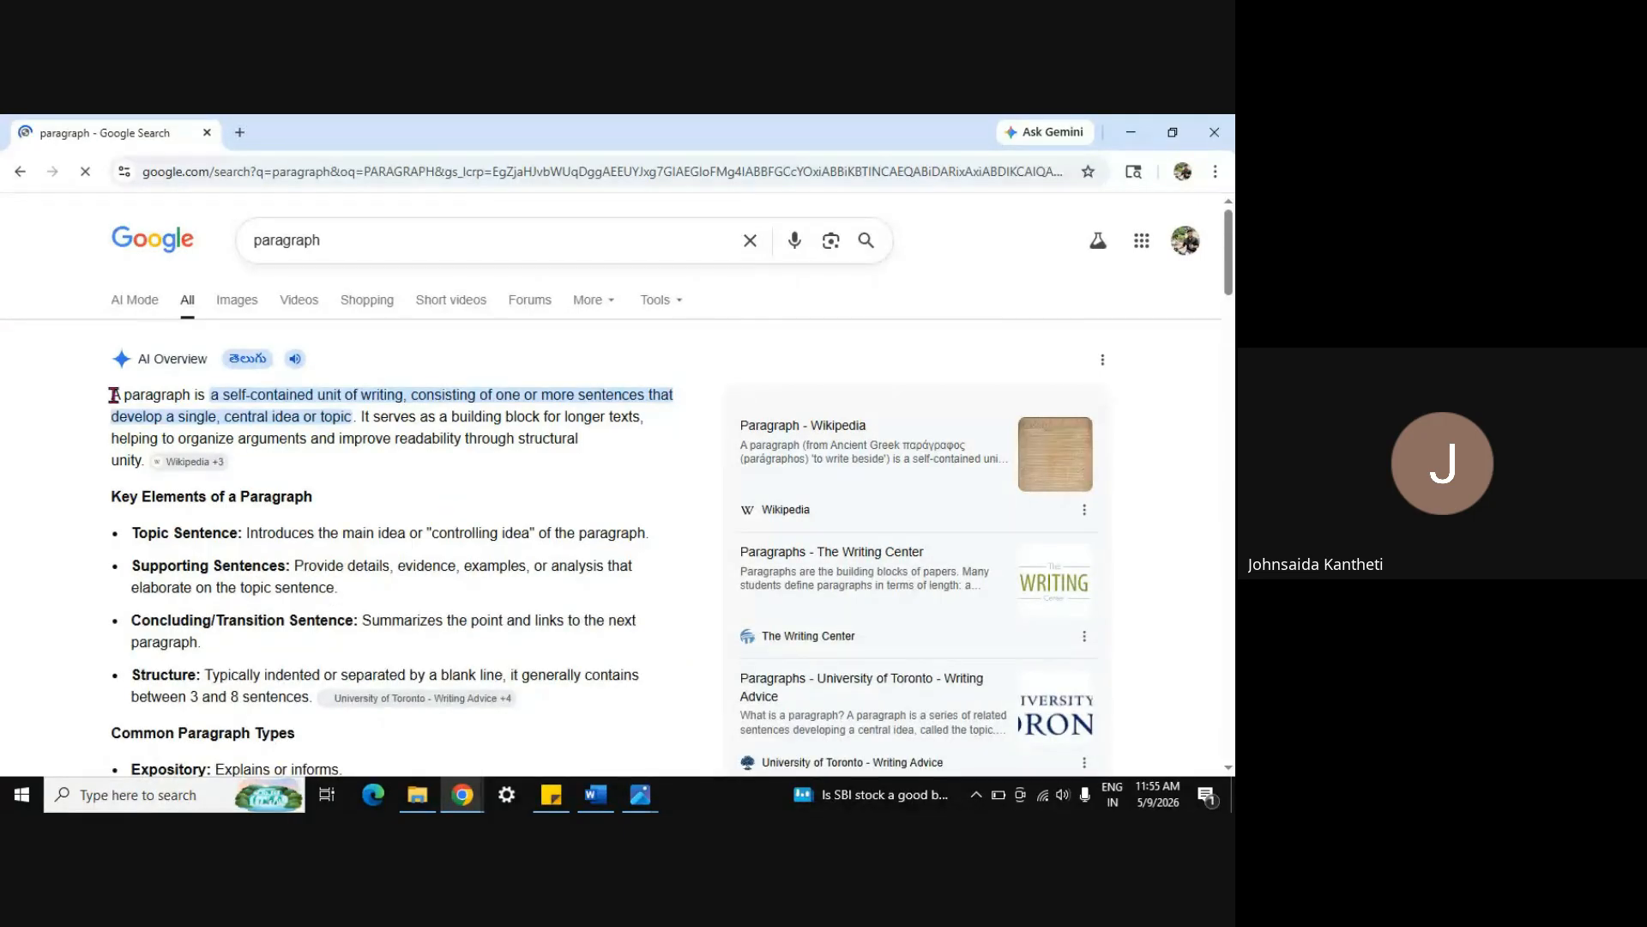
pyautogui.moveTo(114, 395); pyautogui.dragTo(366, 326)
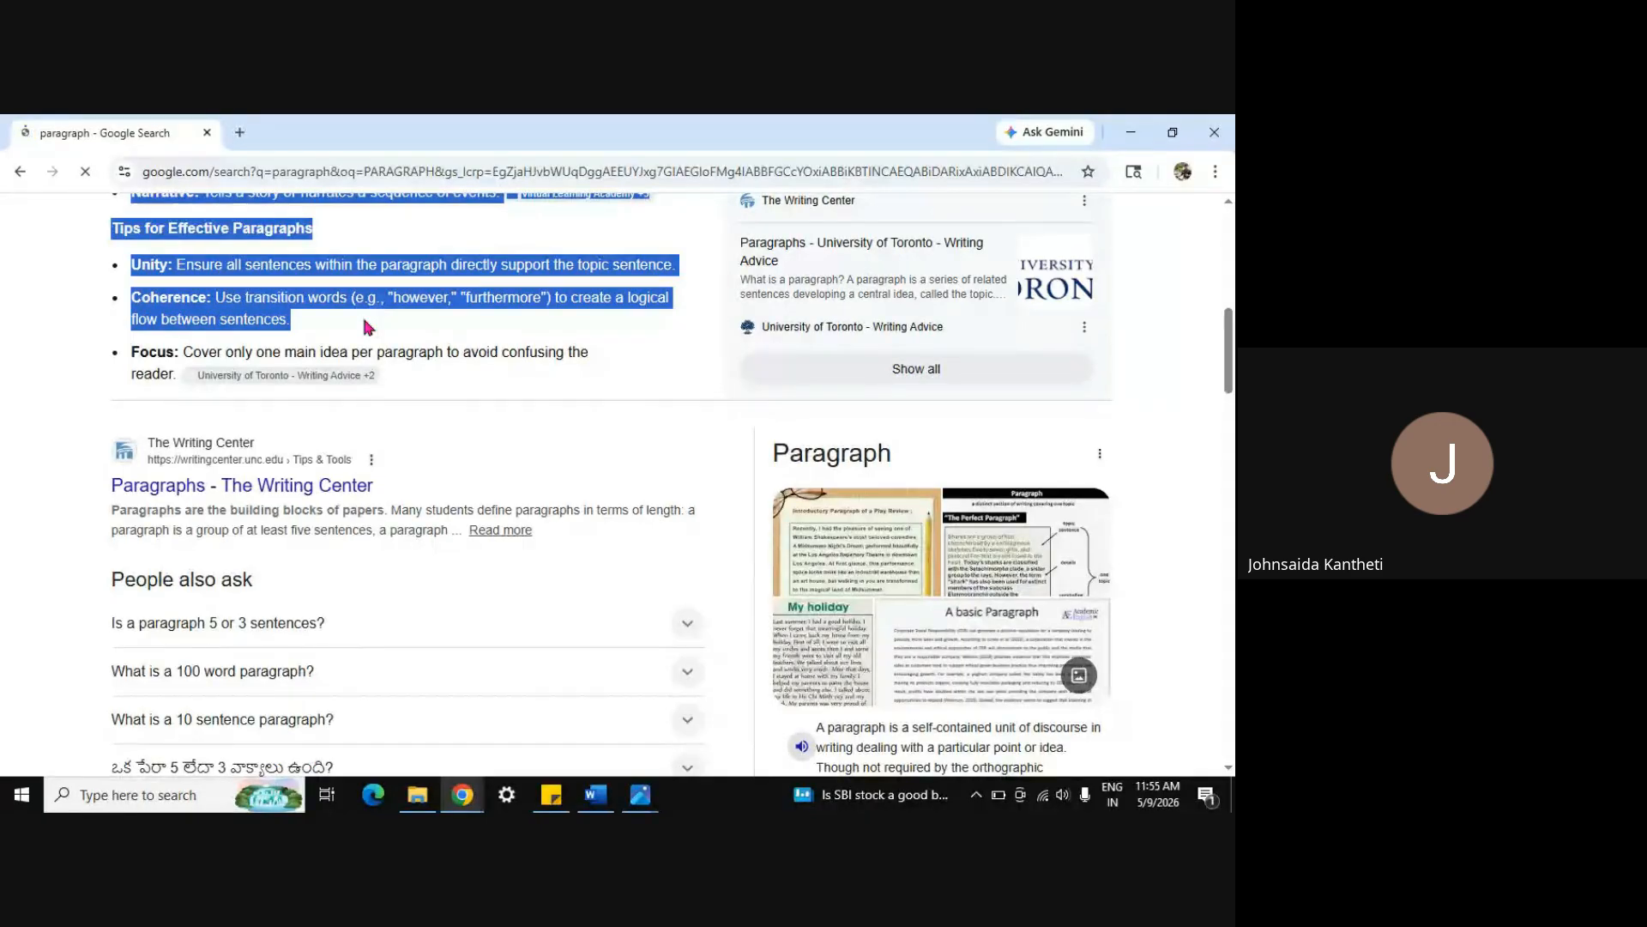
pyautogui.hotkey('ctrl', 'c')
# Switch back to Word, paste the copied paragraph text into the empty document and look it over
pyautogui.hotkey('alt', 'Tab')
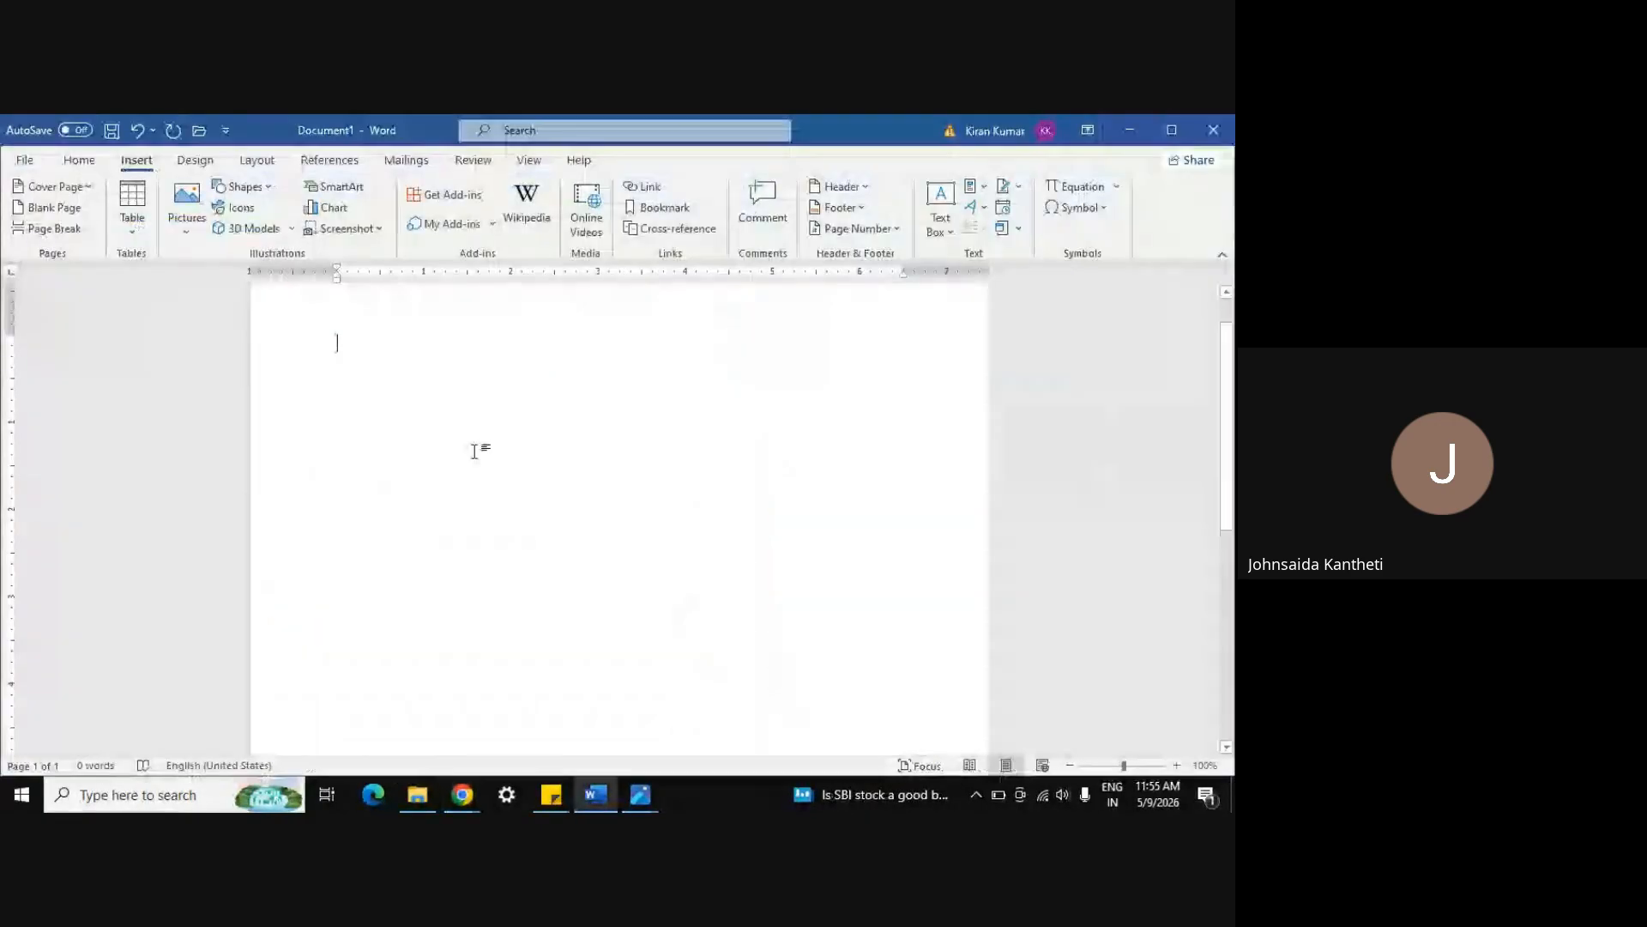
pyautogui.hotkey('ctrl', 'v')
pyautogui.scroll(2, 567, 556)
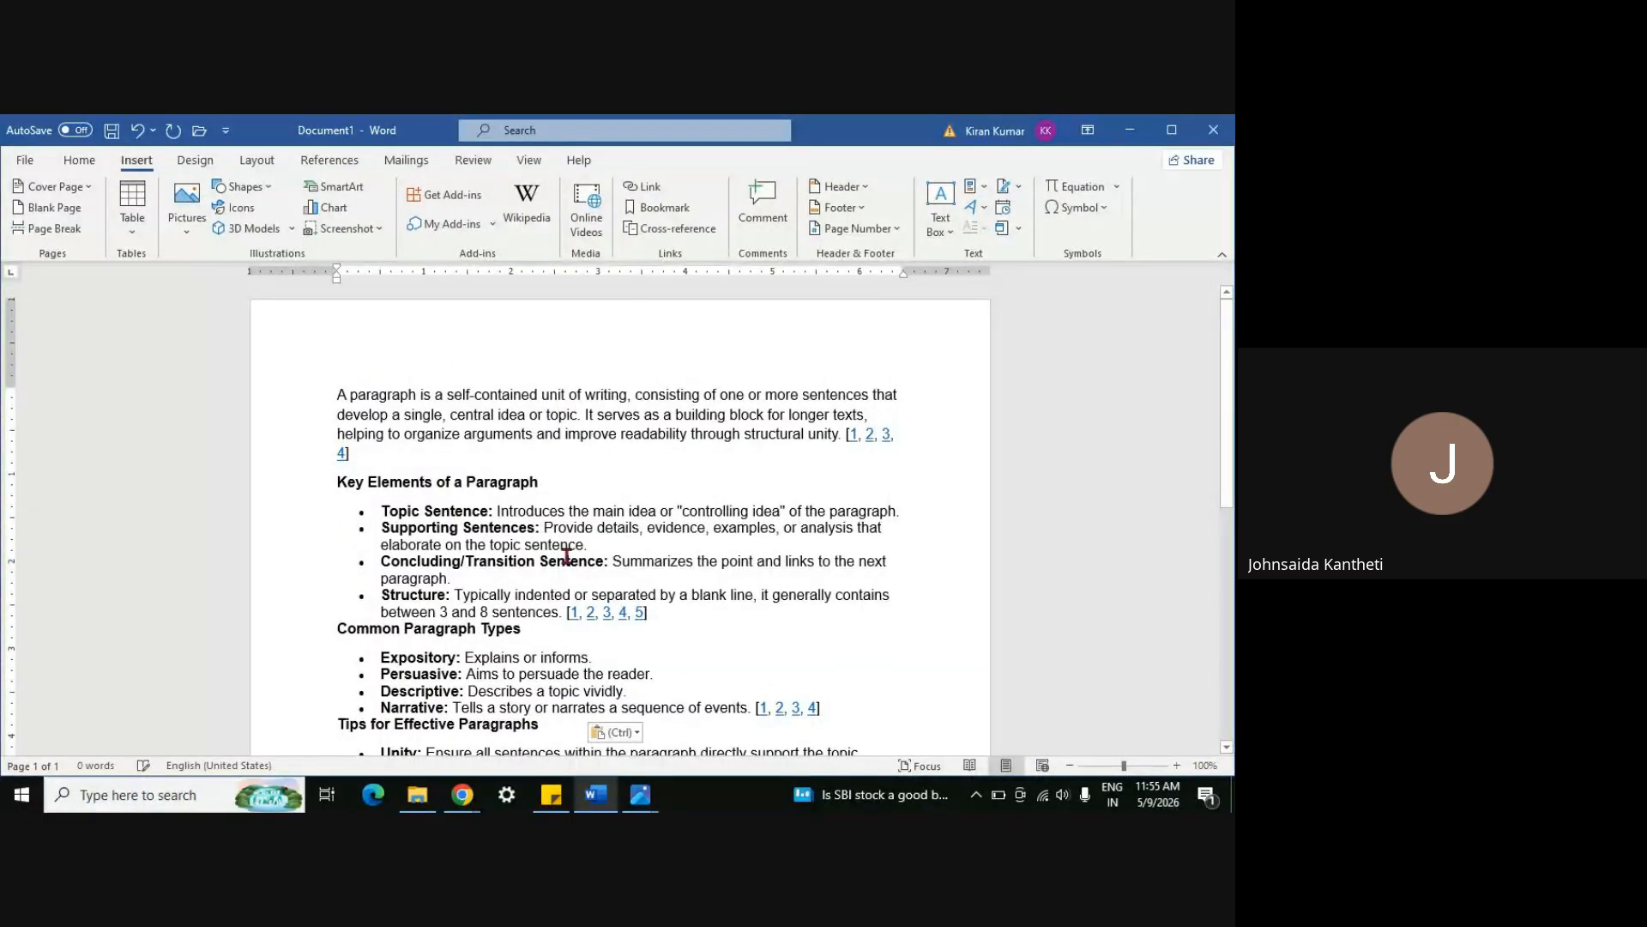
pyautogui.scroll(-10, 566, 556)
pyautogui.scroll(10, 566, 556)
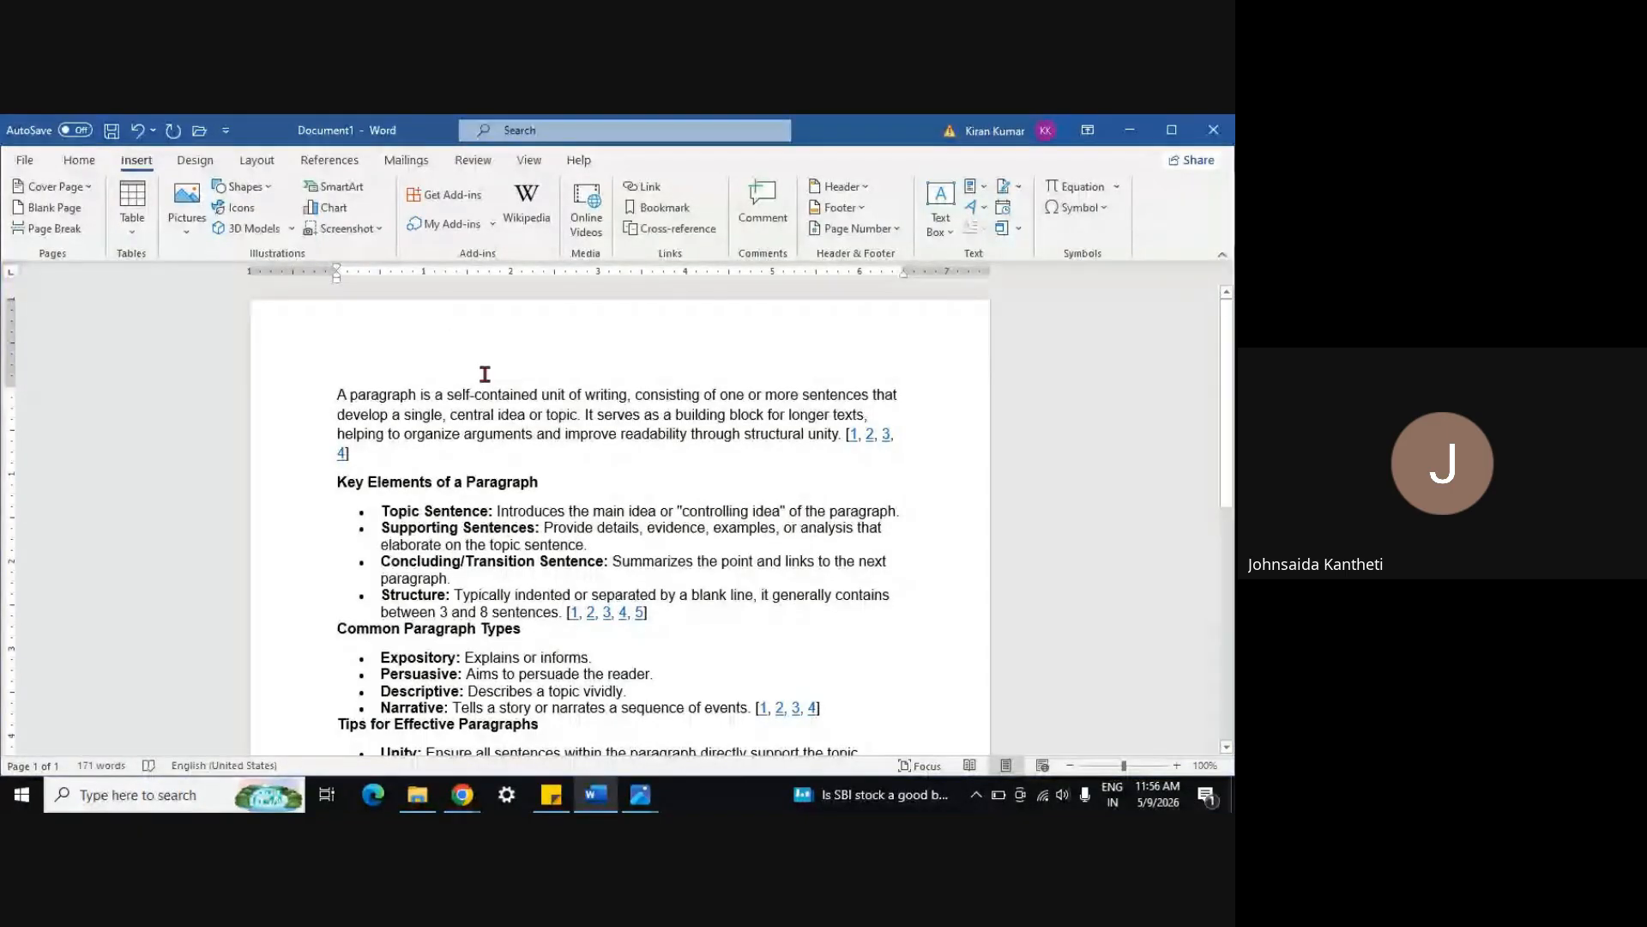
pyautogui.scroll(-10, 482, 372)
pyautogui.hotkey('ctrl', 'v')
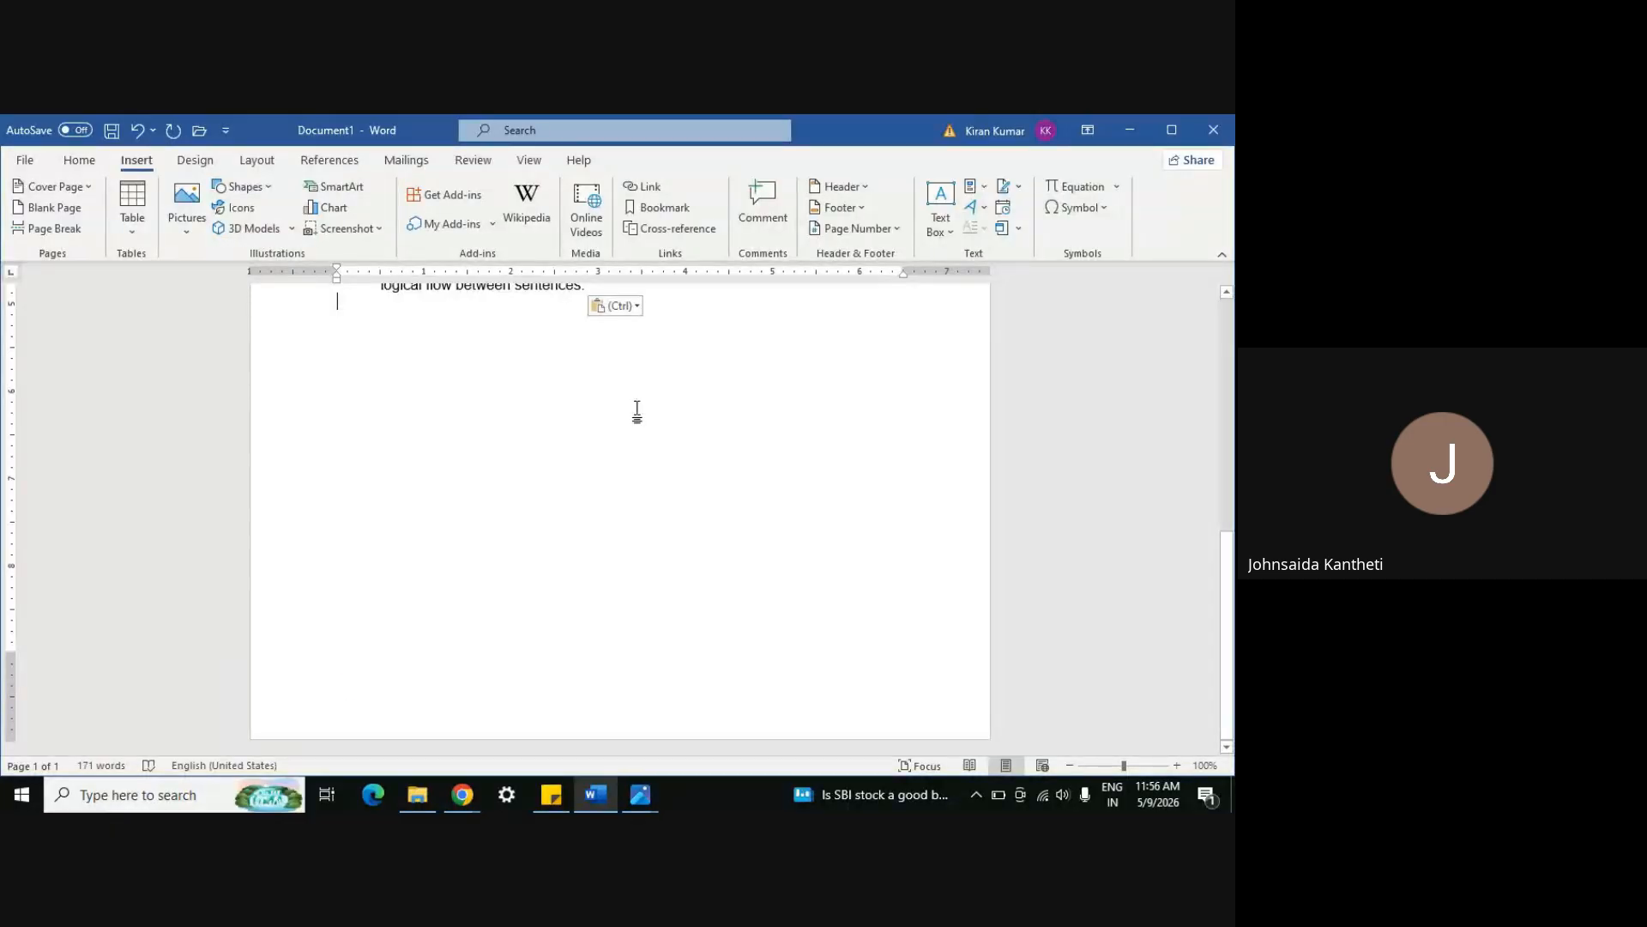
pyautogui.scroll(5, 637, 411)
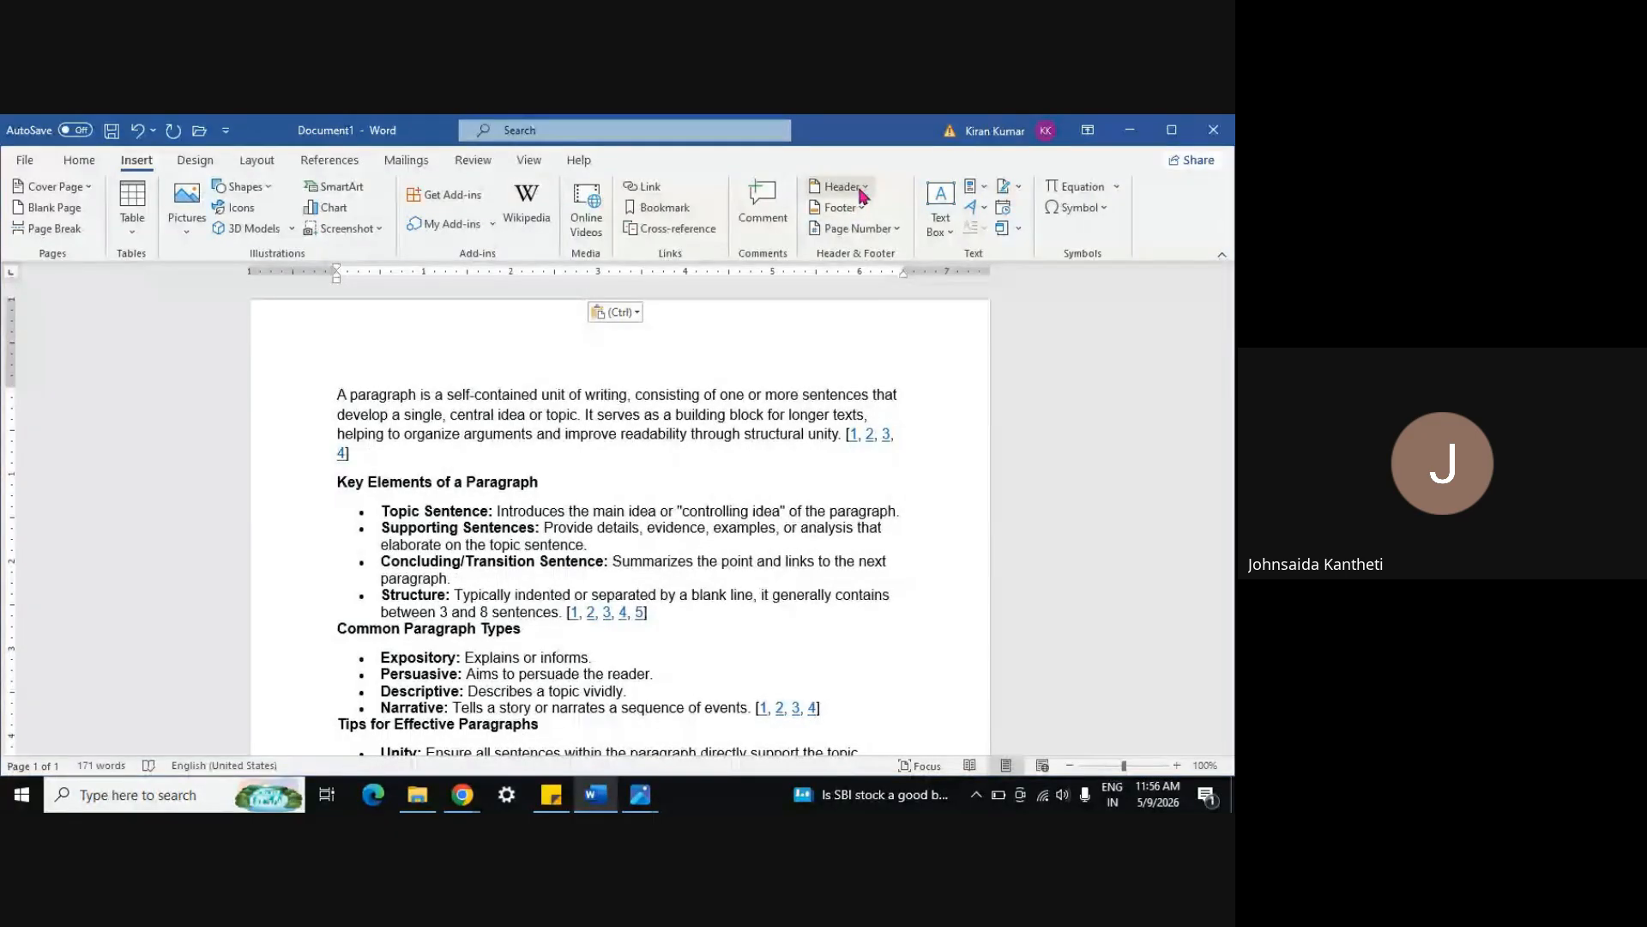
# Insert the Blank (Three Columns) header and fill its first placeholder with PARAGRAPH
pyautogui.click(863, 187)
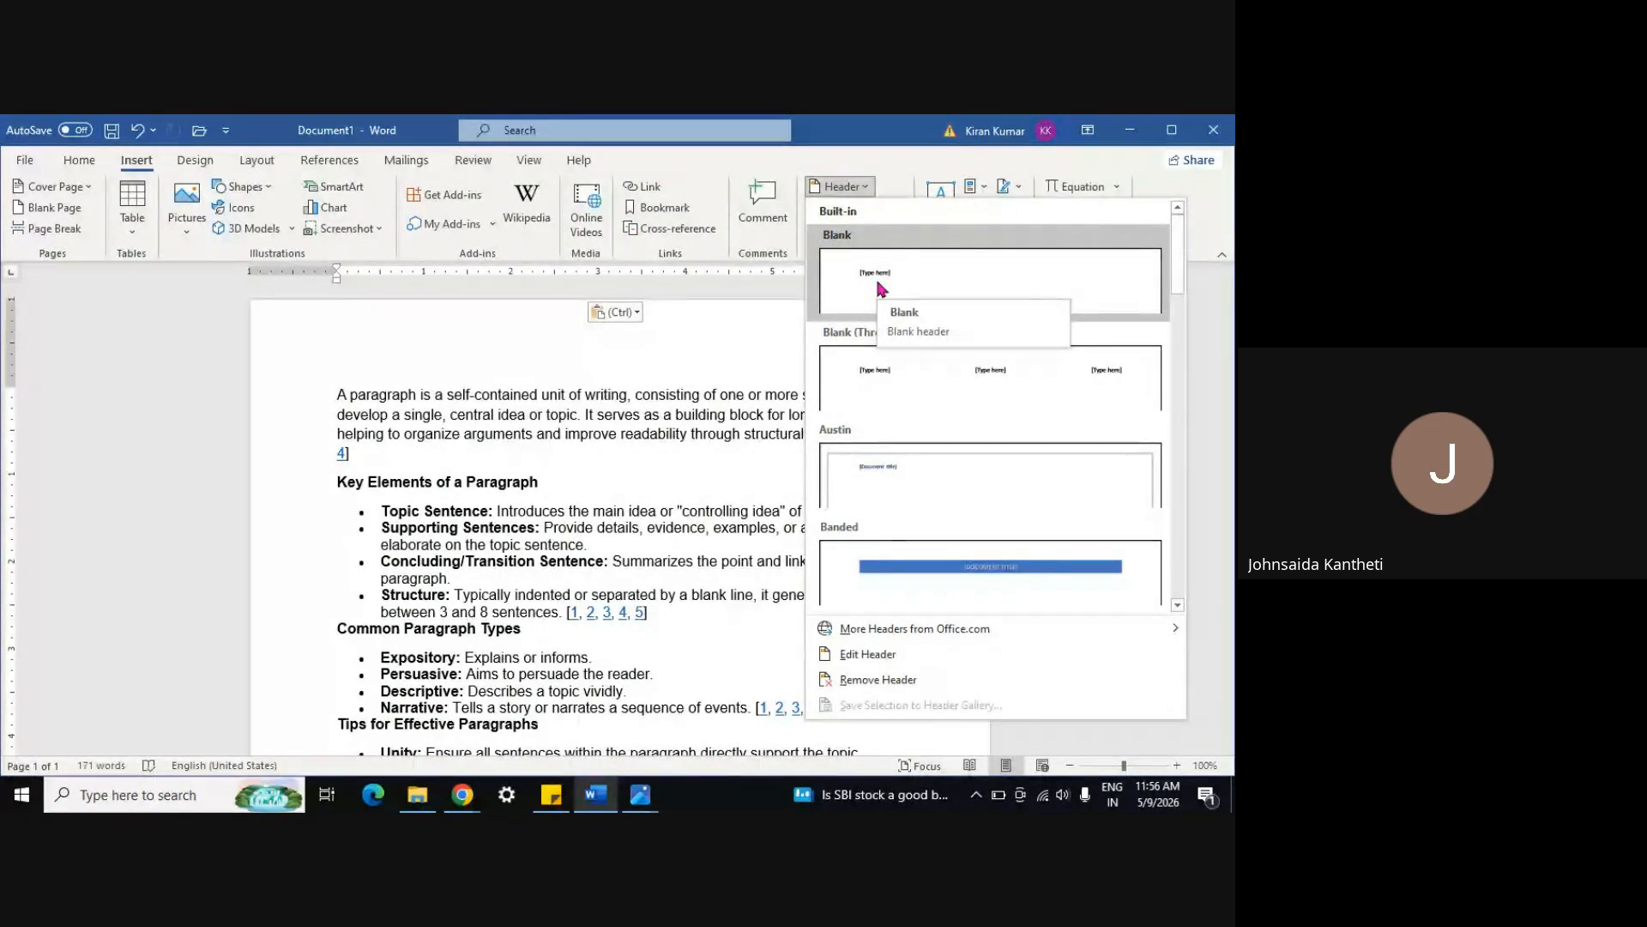
pyautogui.click(591, 374)
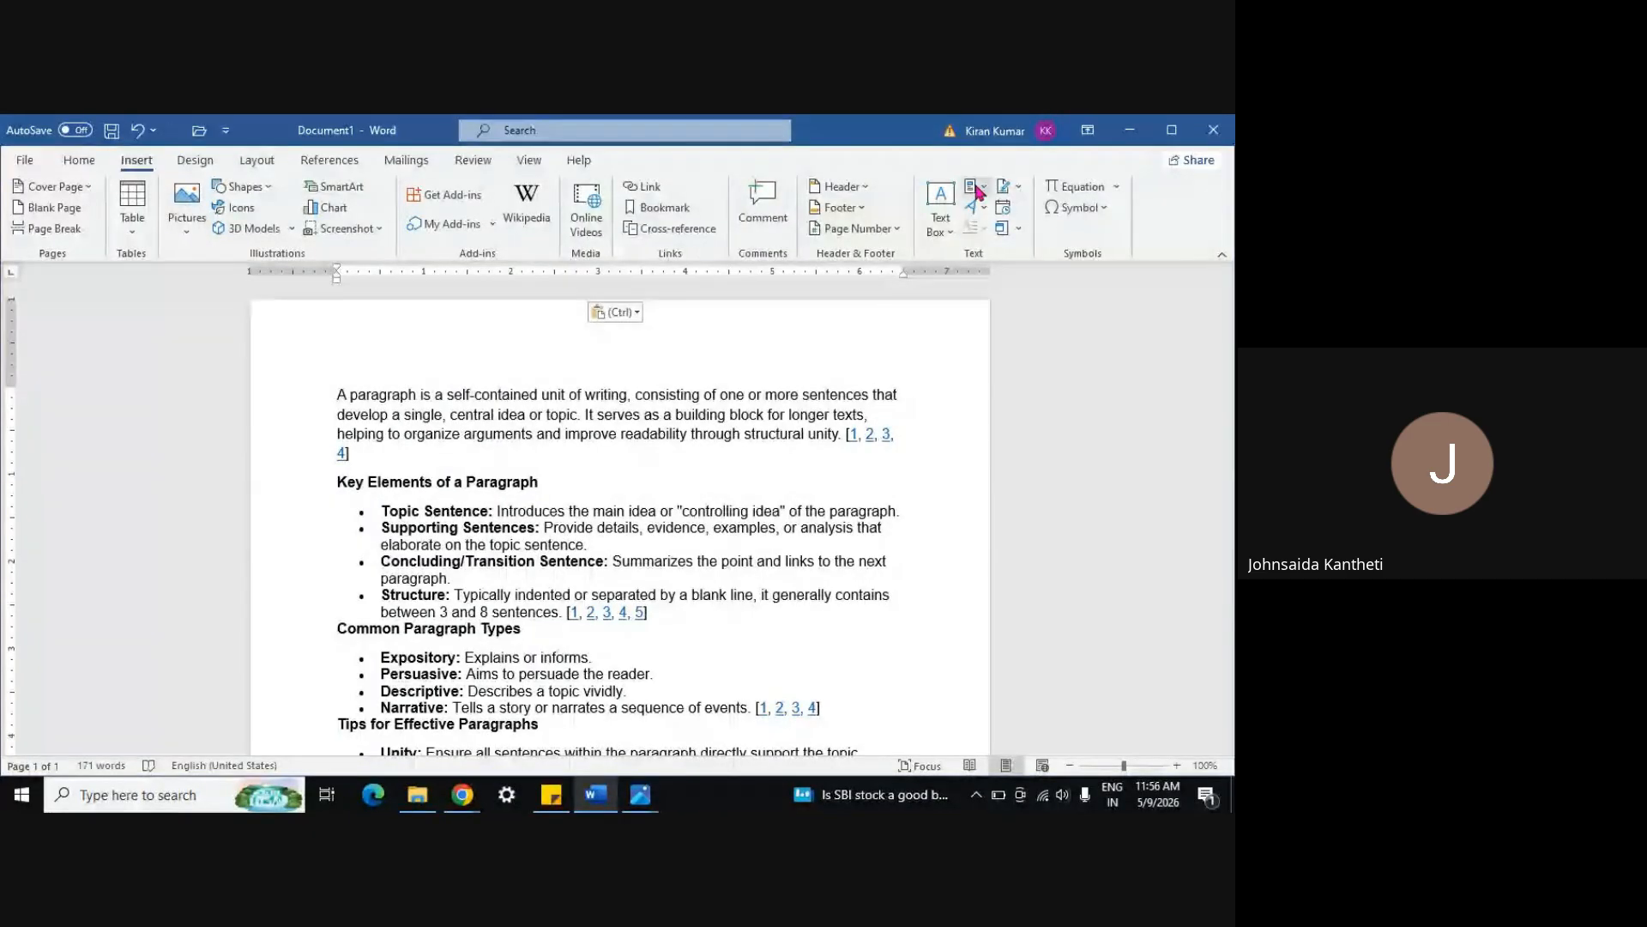
pyautogui.click(838, 186)
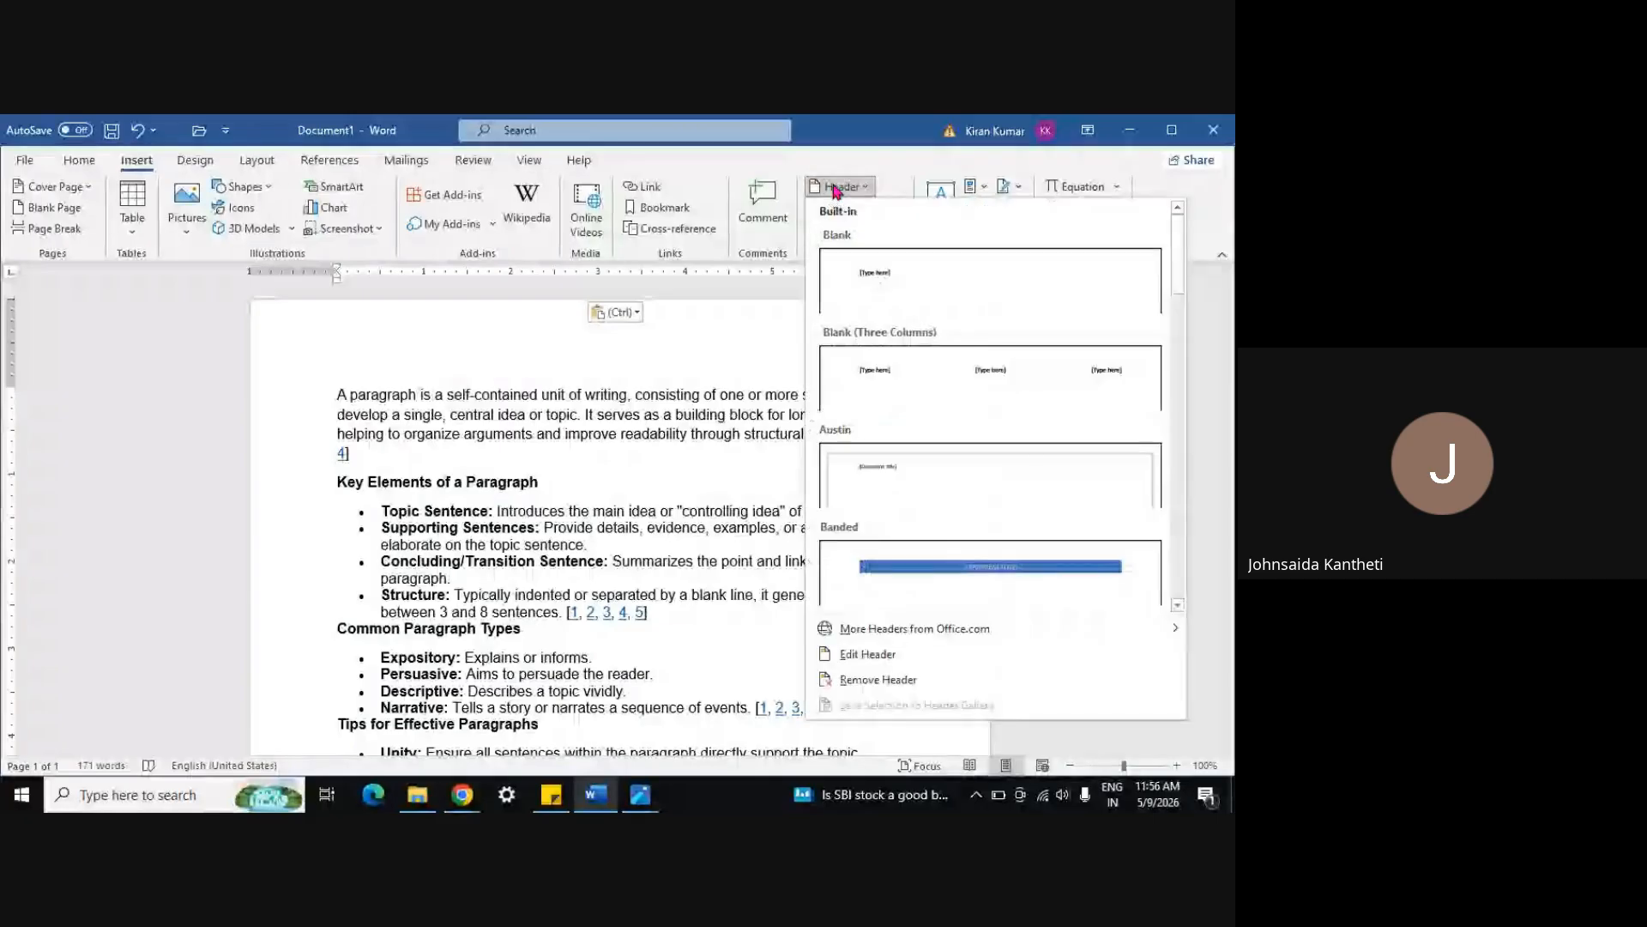
pyautogui.click(950, 379)
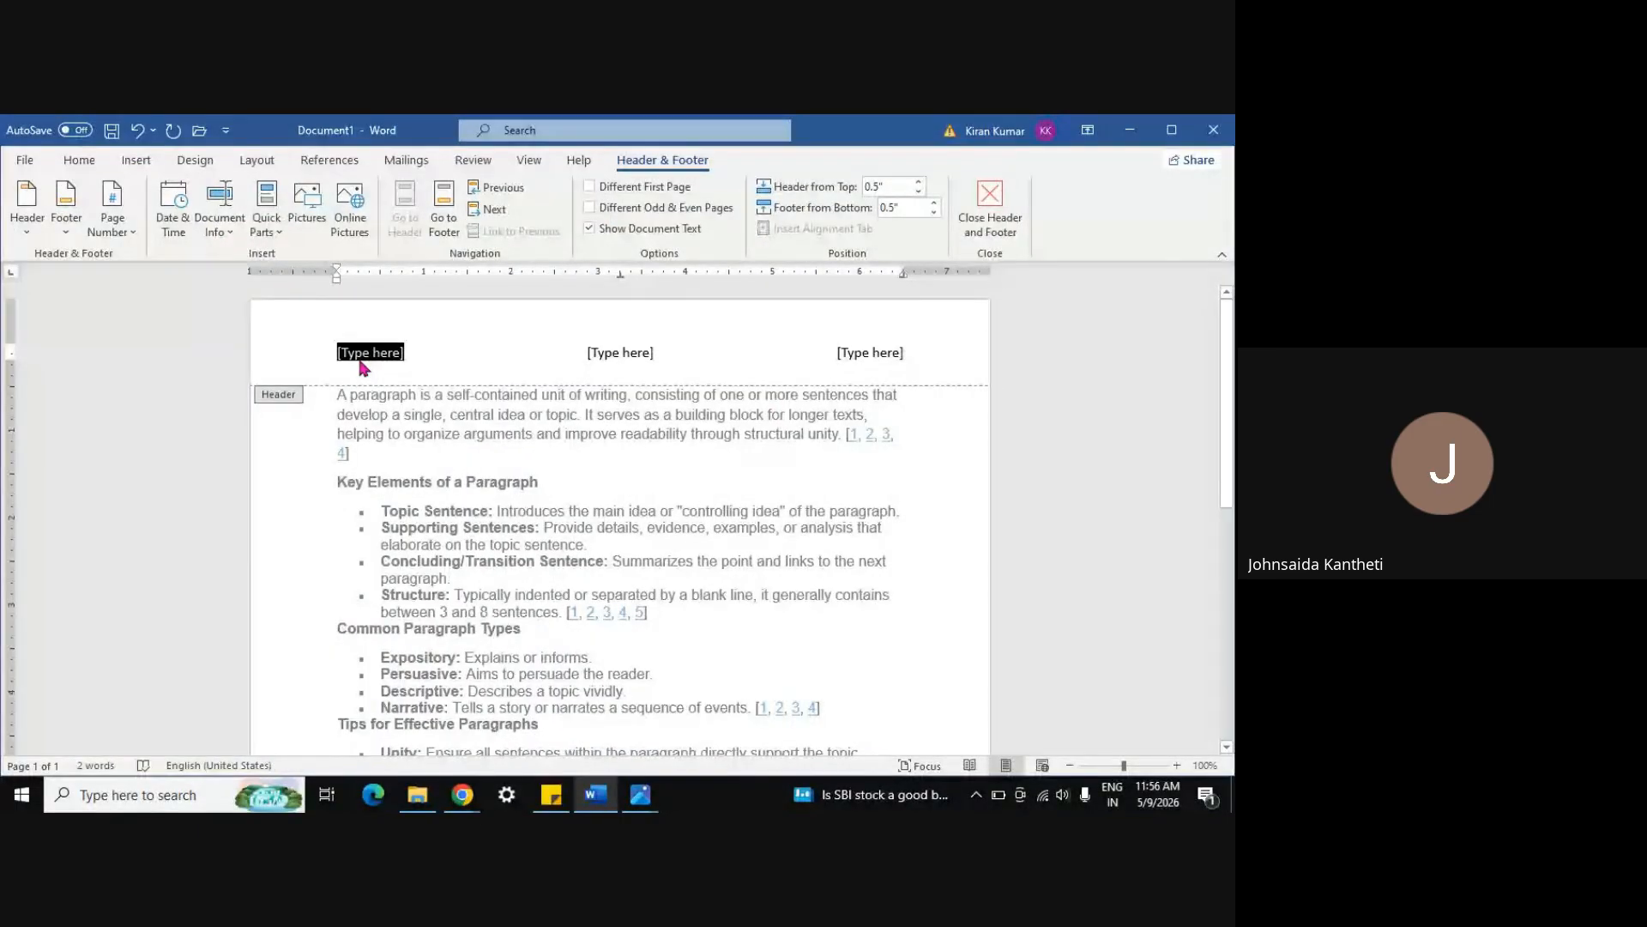
pyautogui.write('PAR')
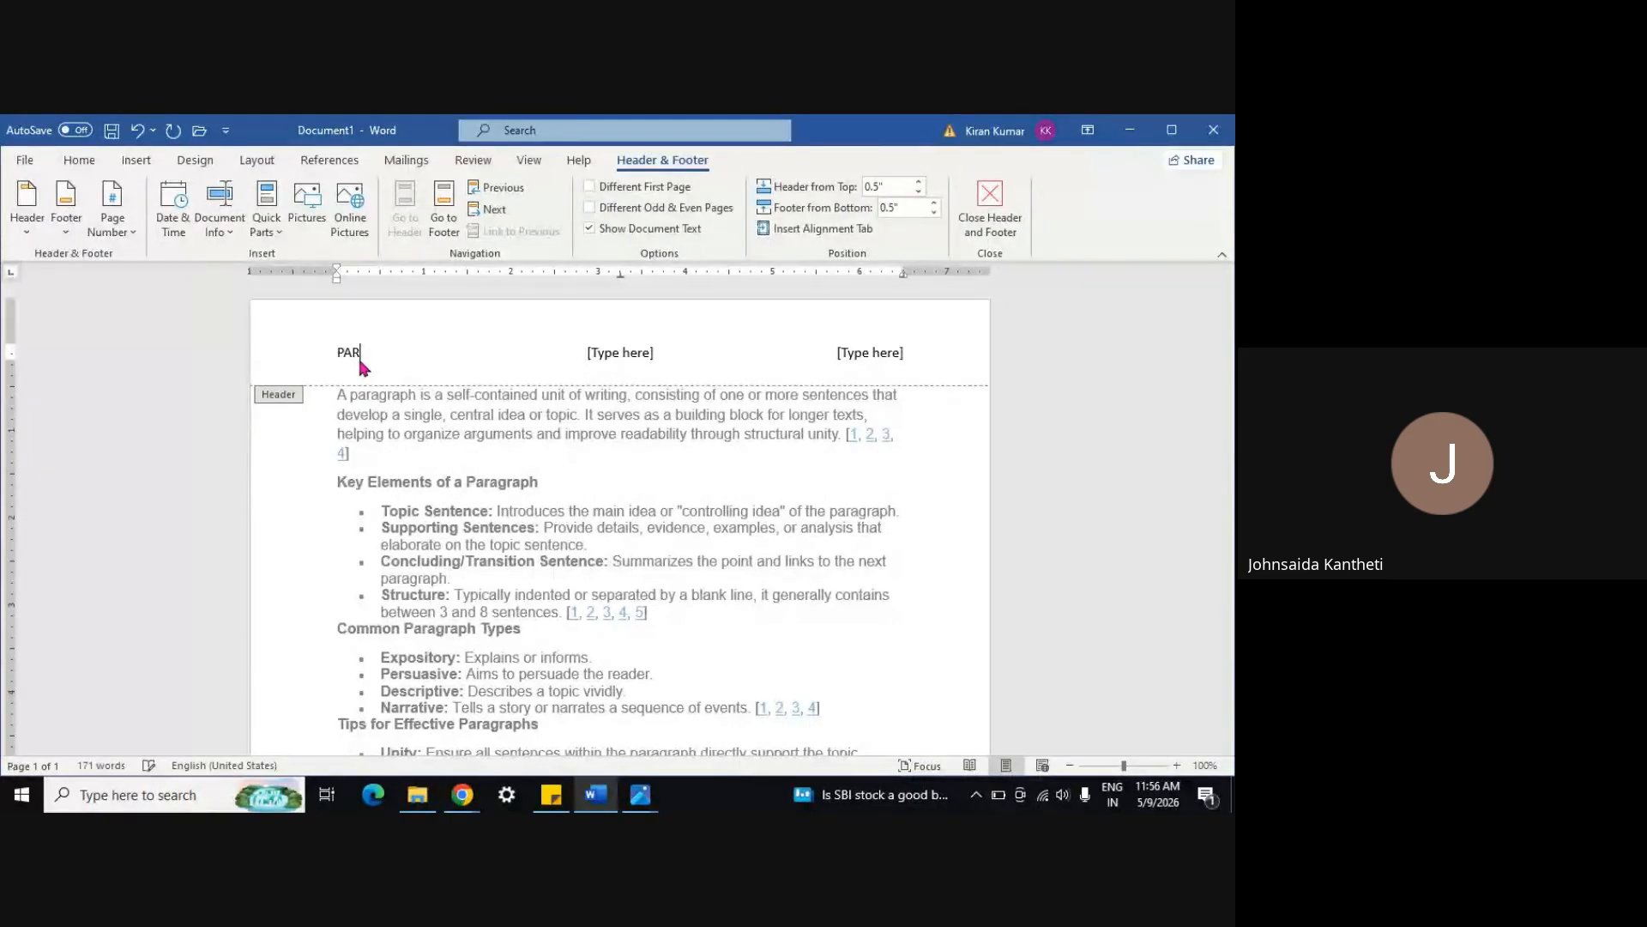
pyautogui.write('AGRAPH')
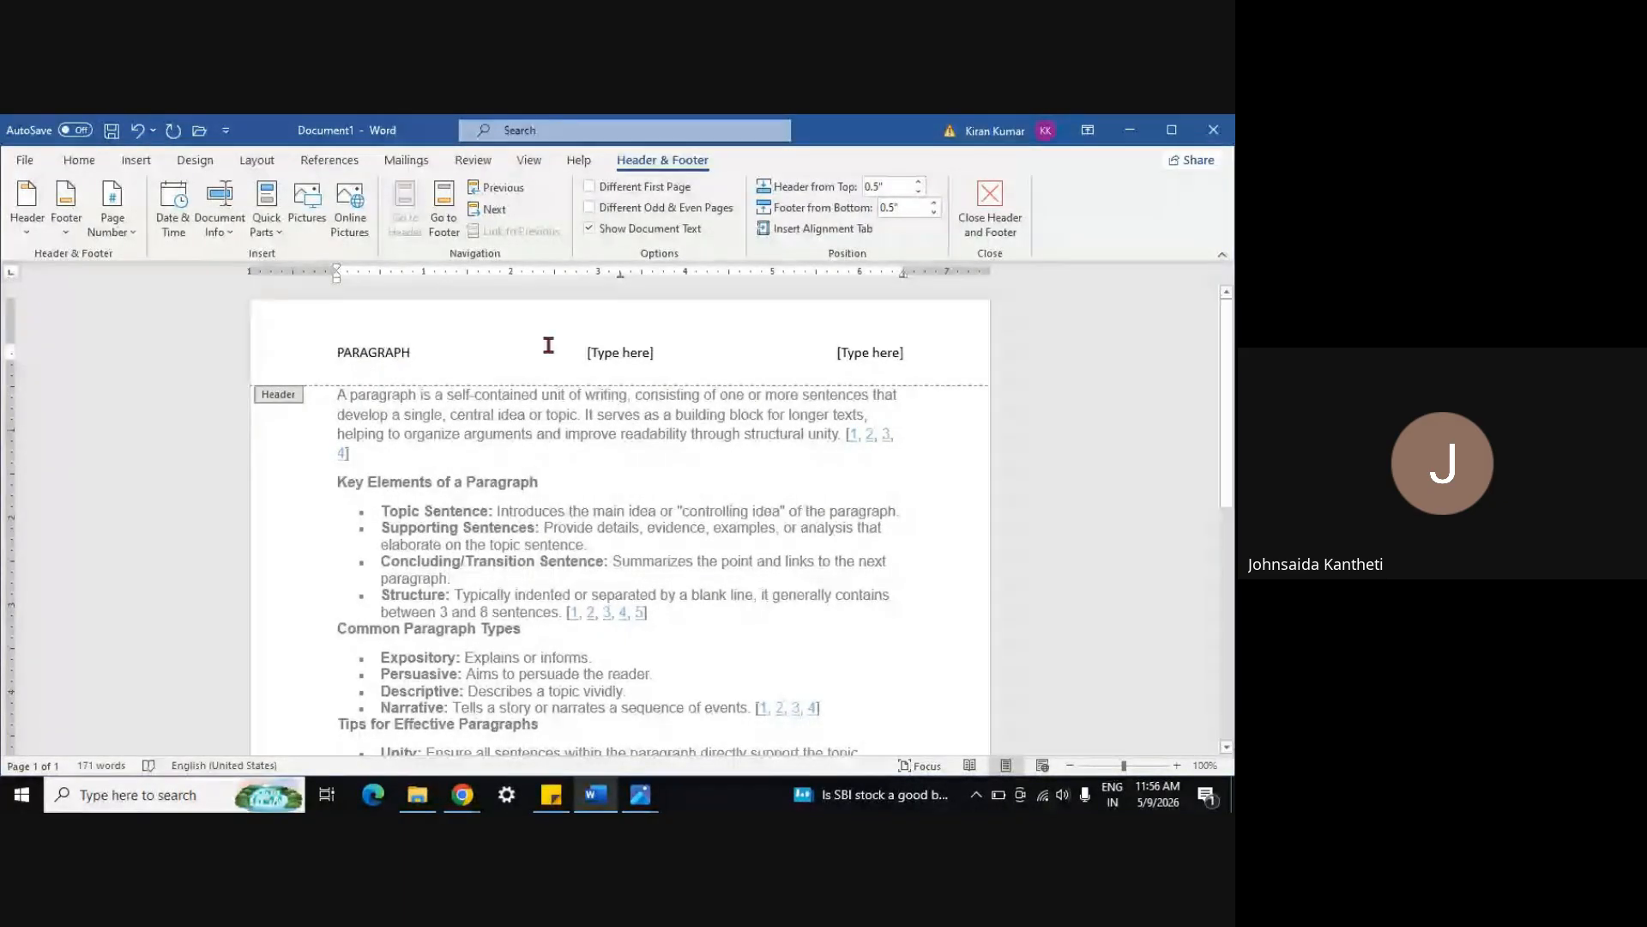
# Fill the header's middle placeholder with SUBJECT and its last with OBSERVATION plus a line of underscores, and return to the body text
pyautogui.click(609, 352)
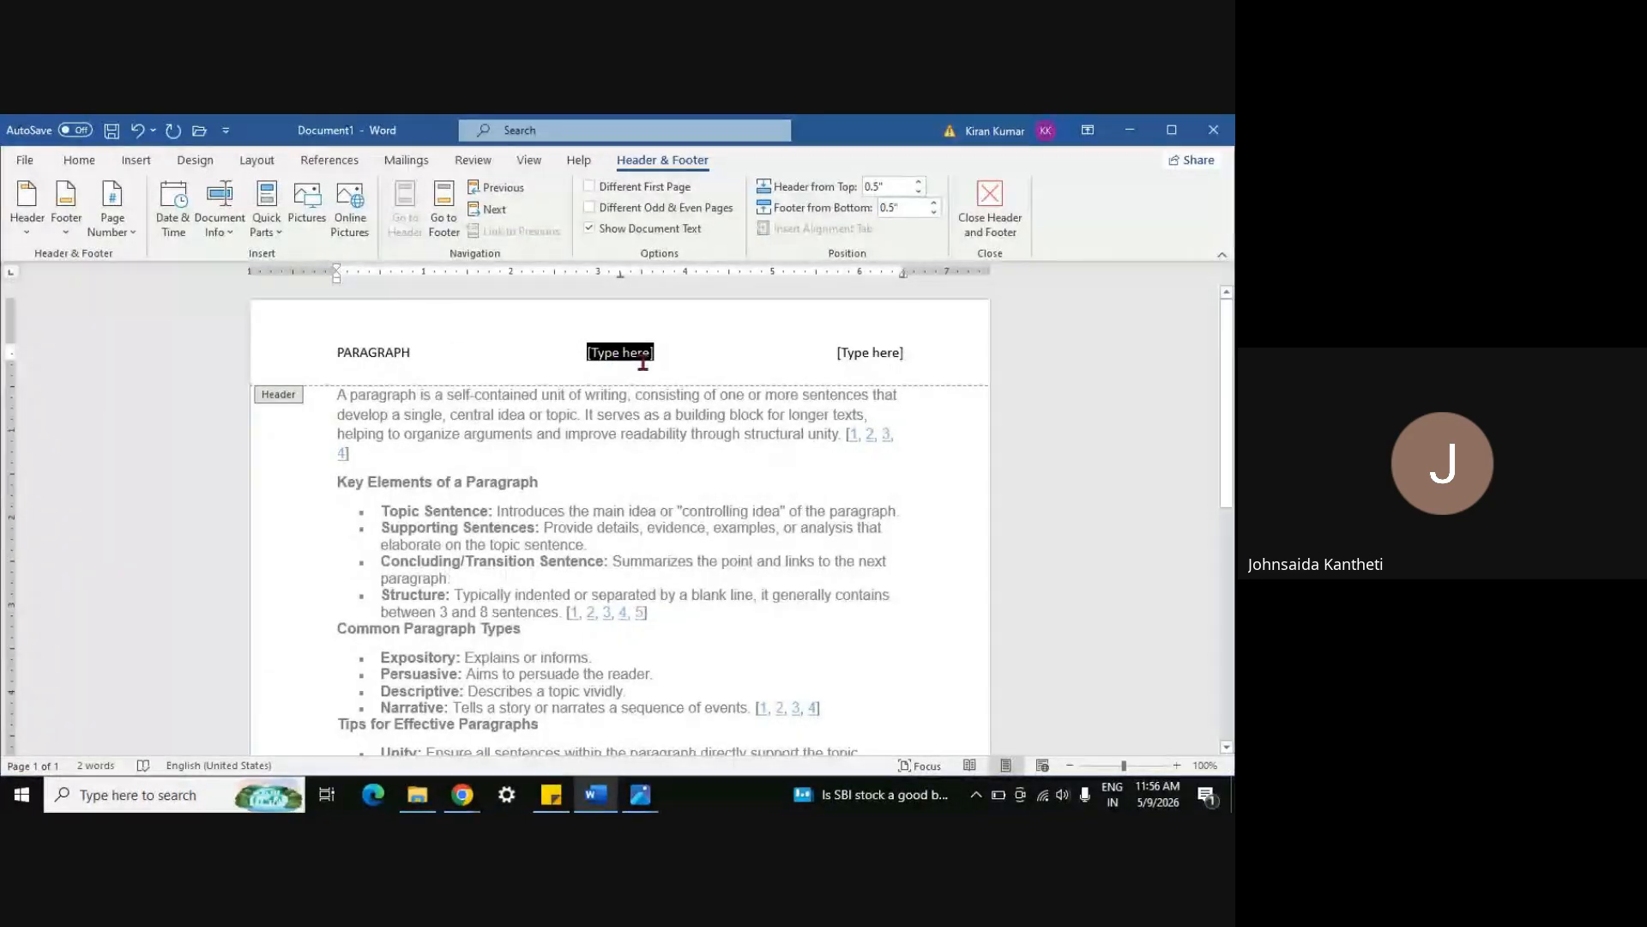
pyautogui.write('SUBJECT')
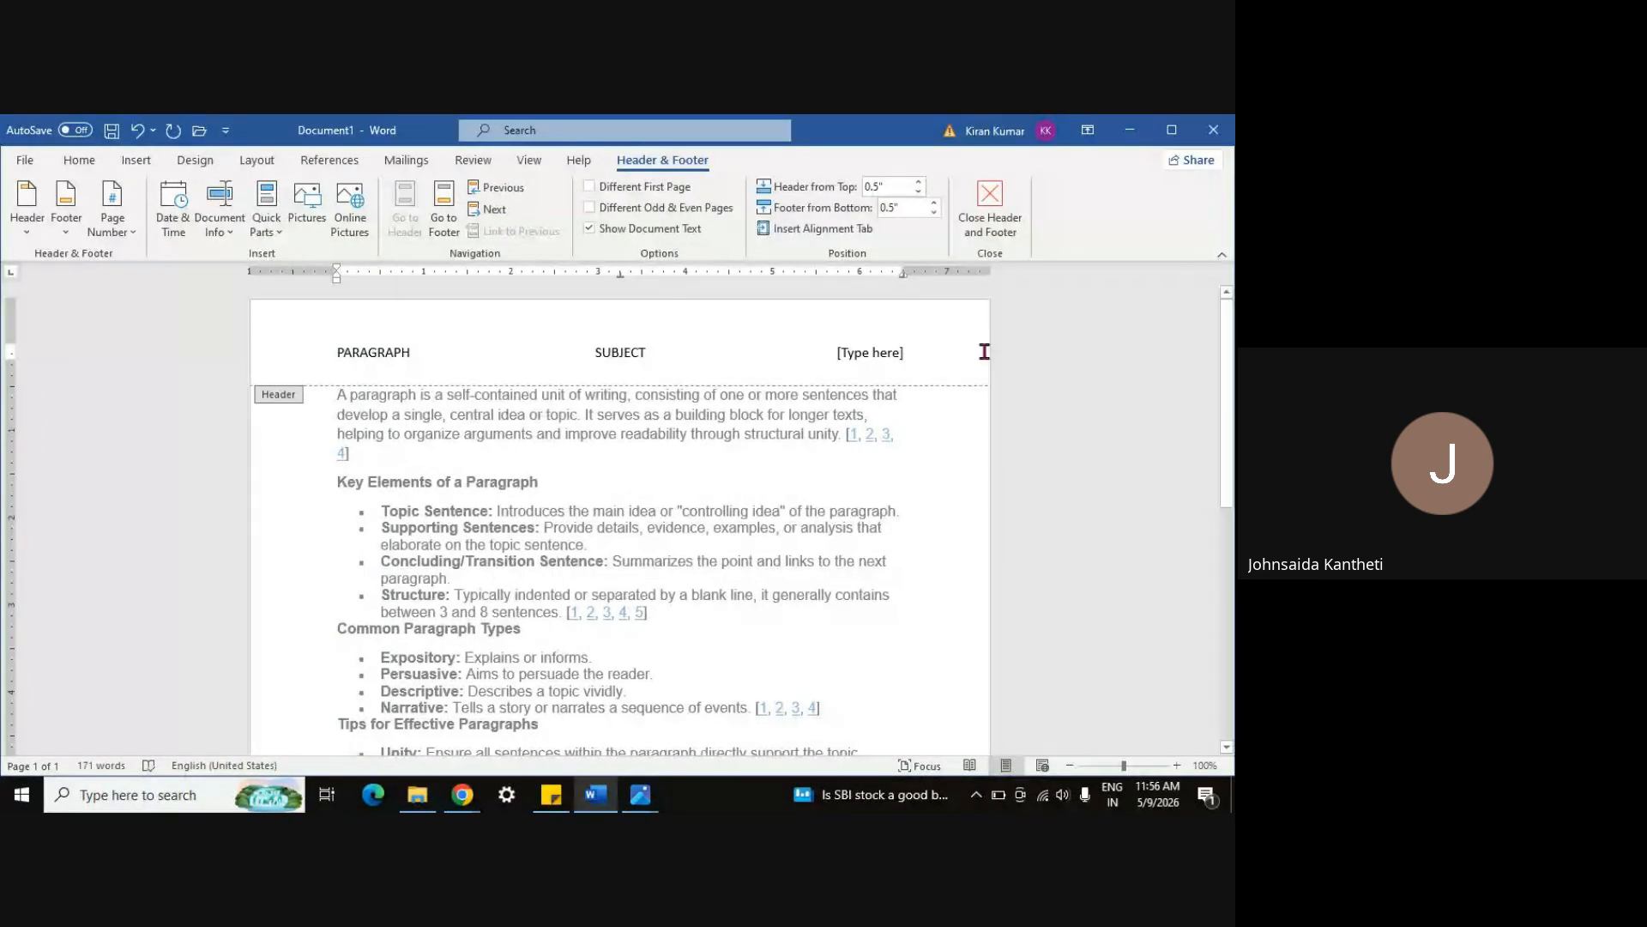
pyautogui.click(883, 357)
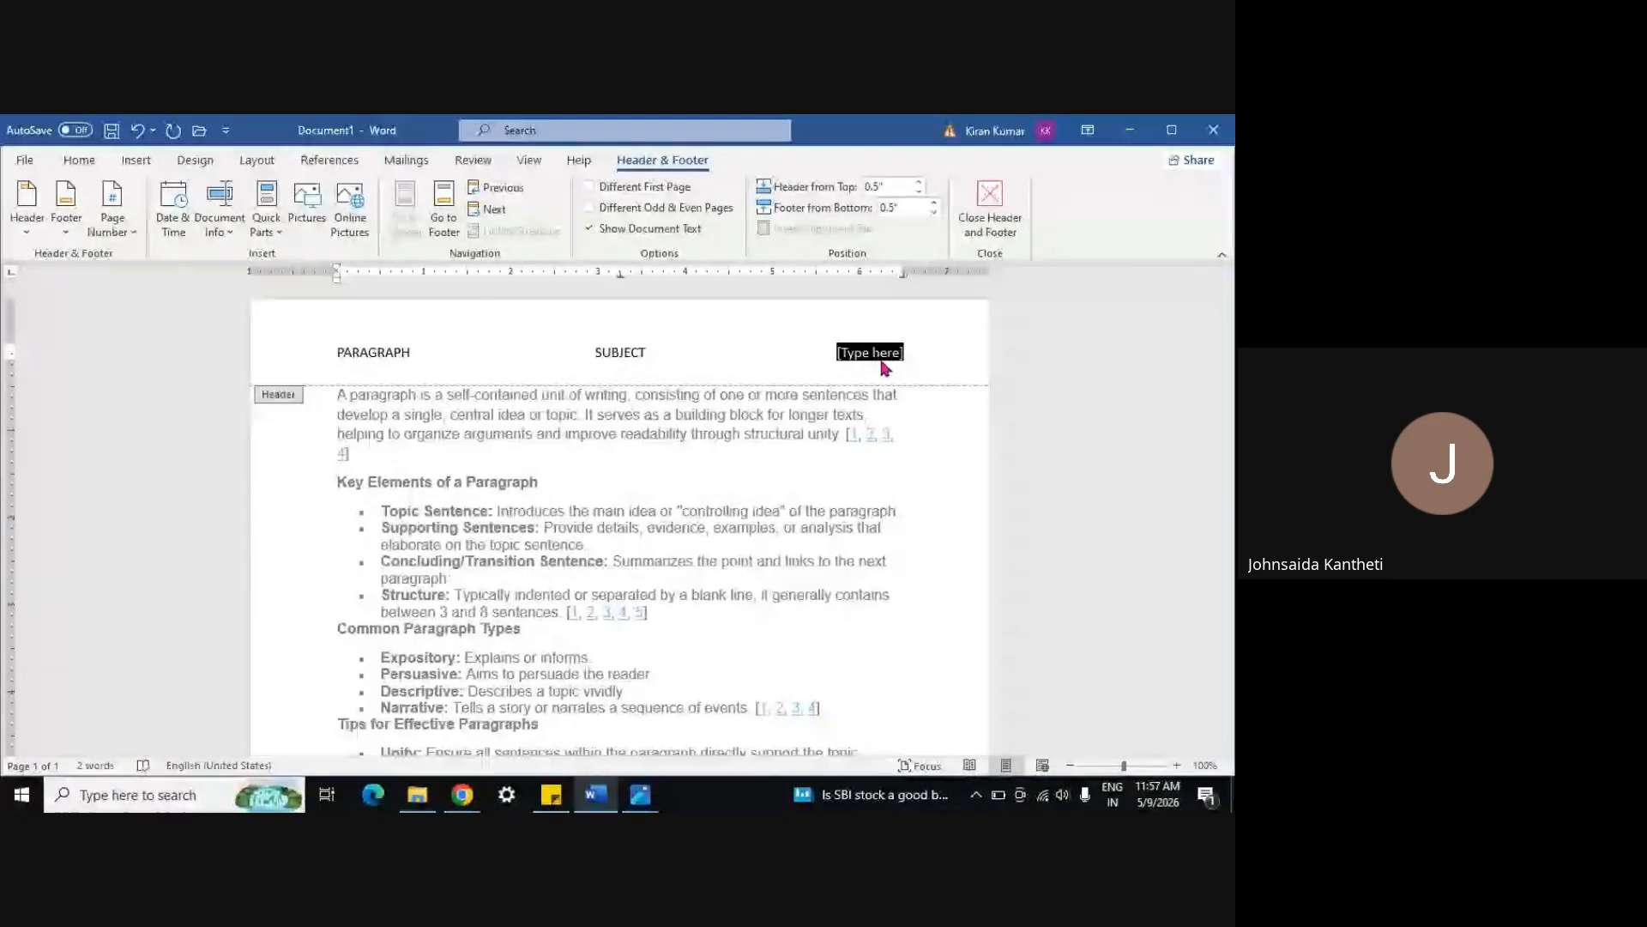
pyautogui.write('oBS')
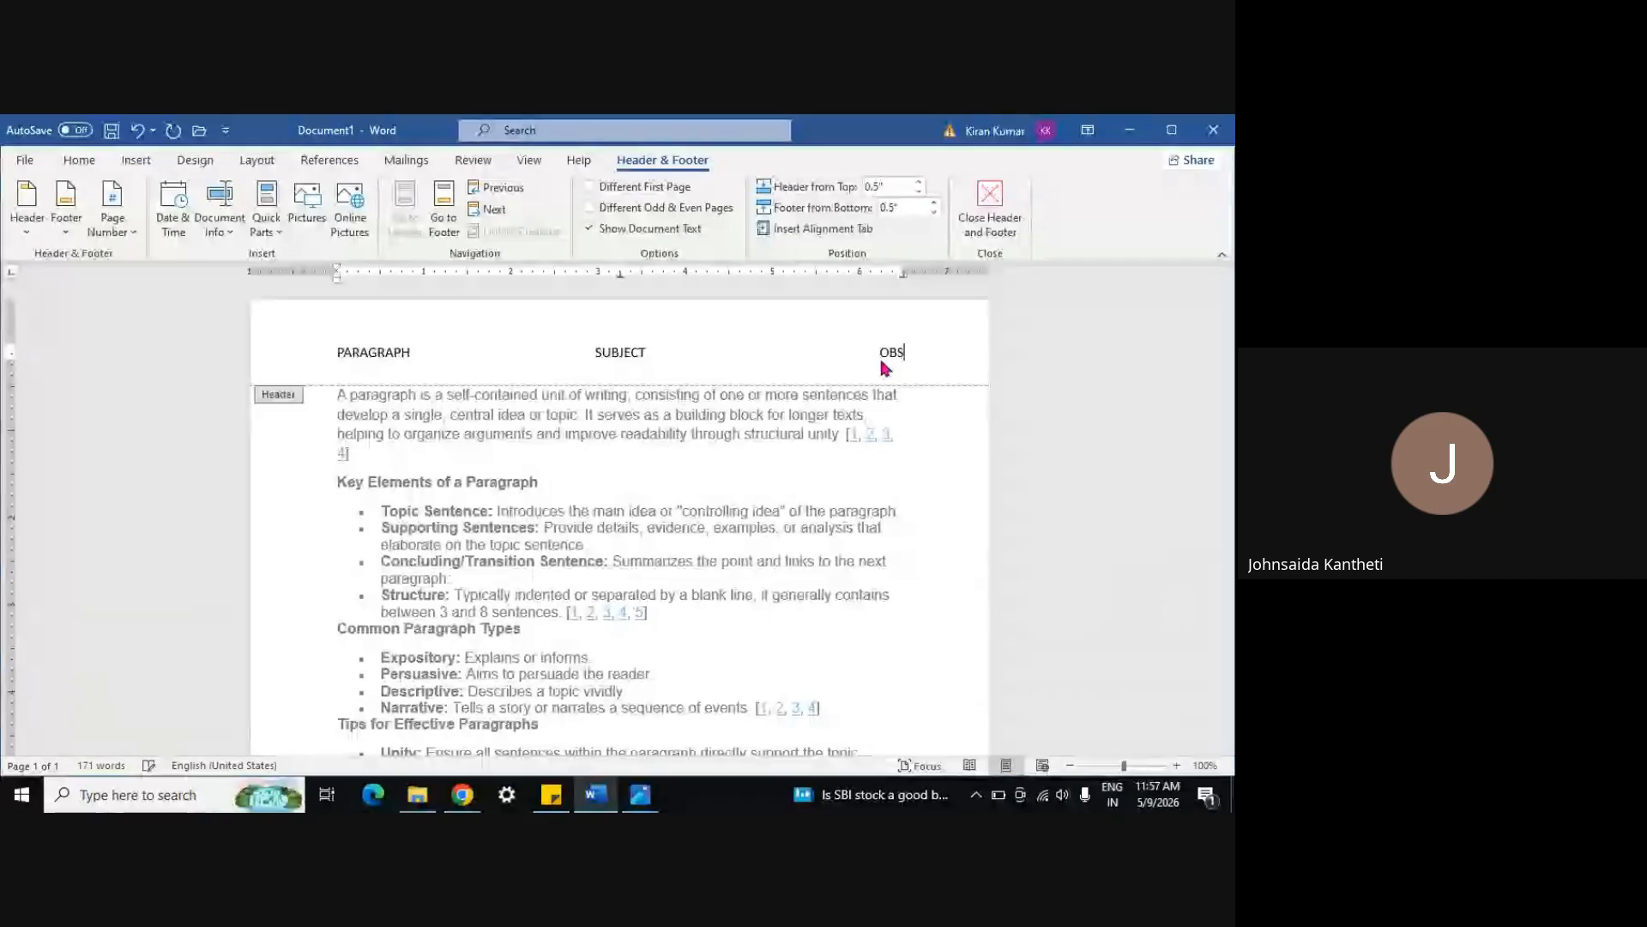
pyautogui.write('ERVATION')
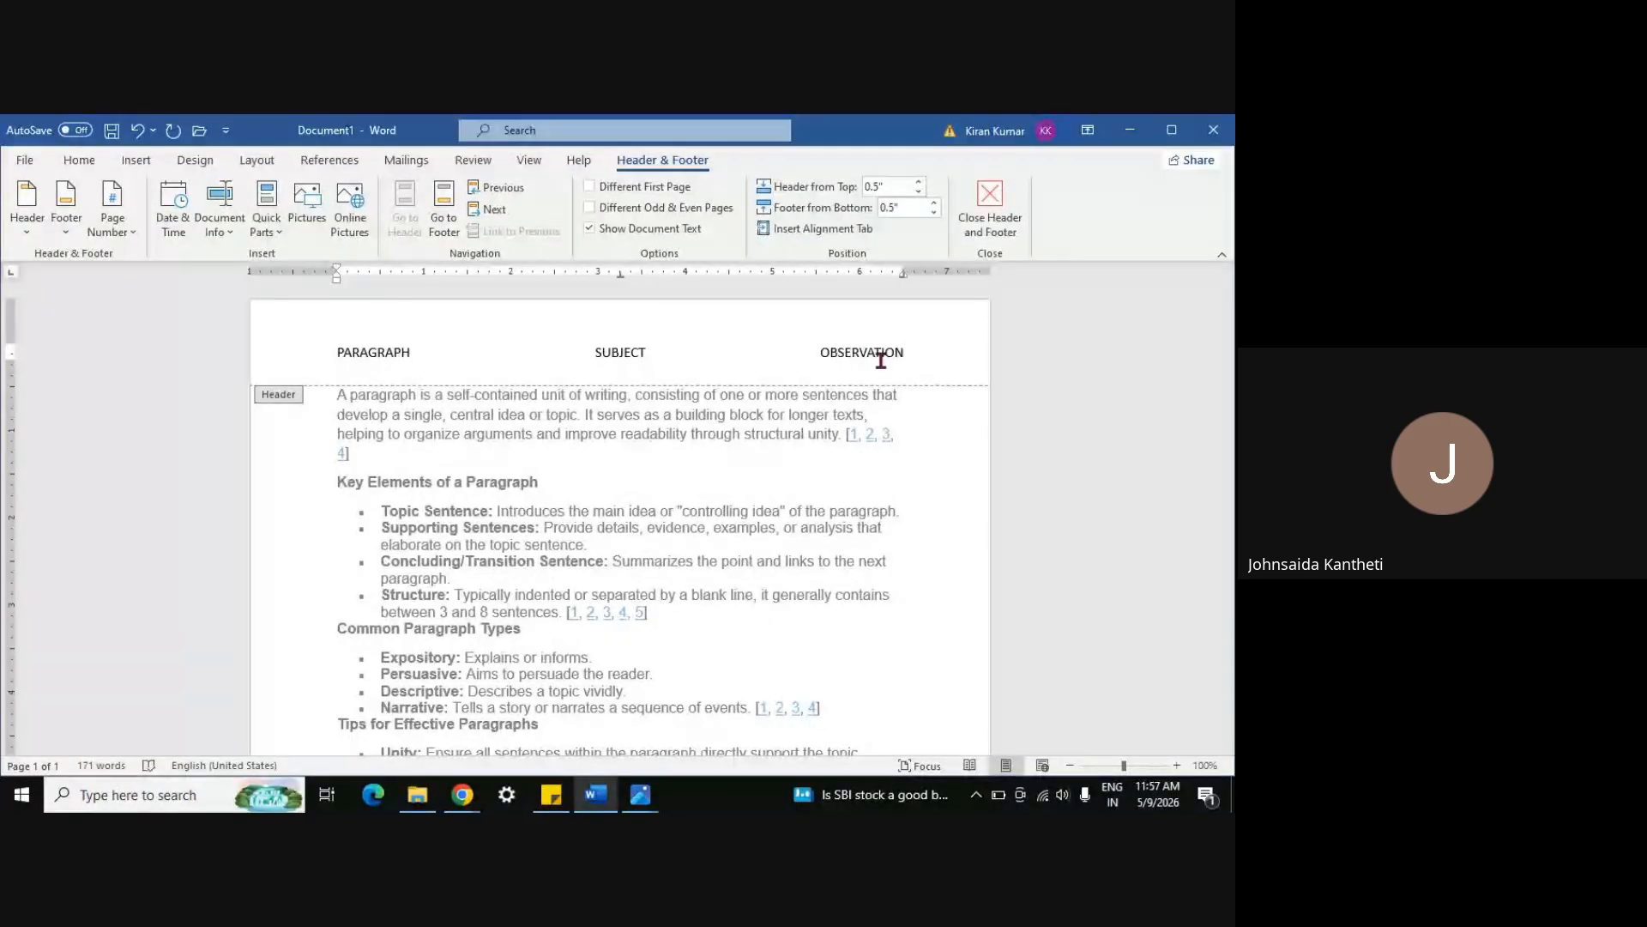
pyautogui.write('__________')
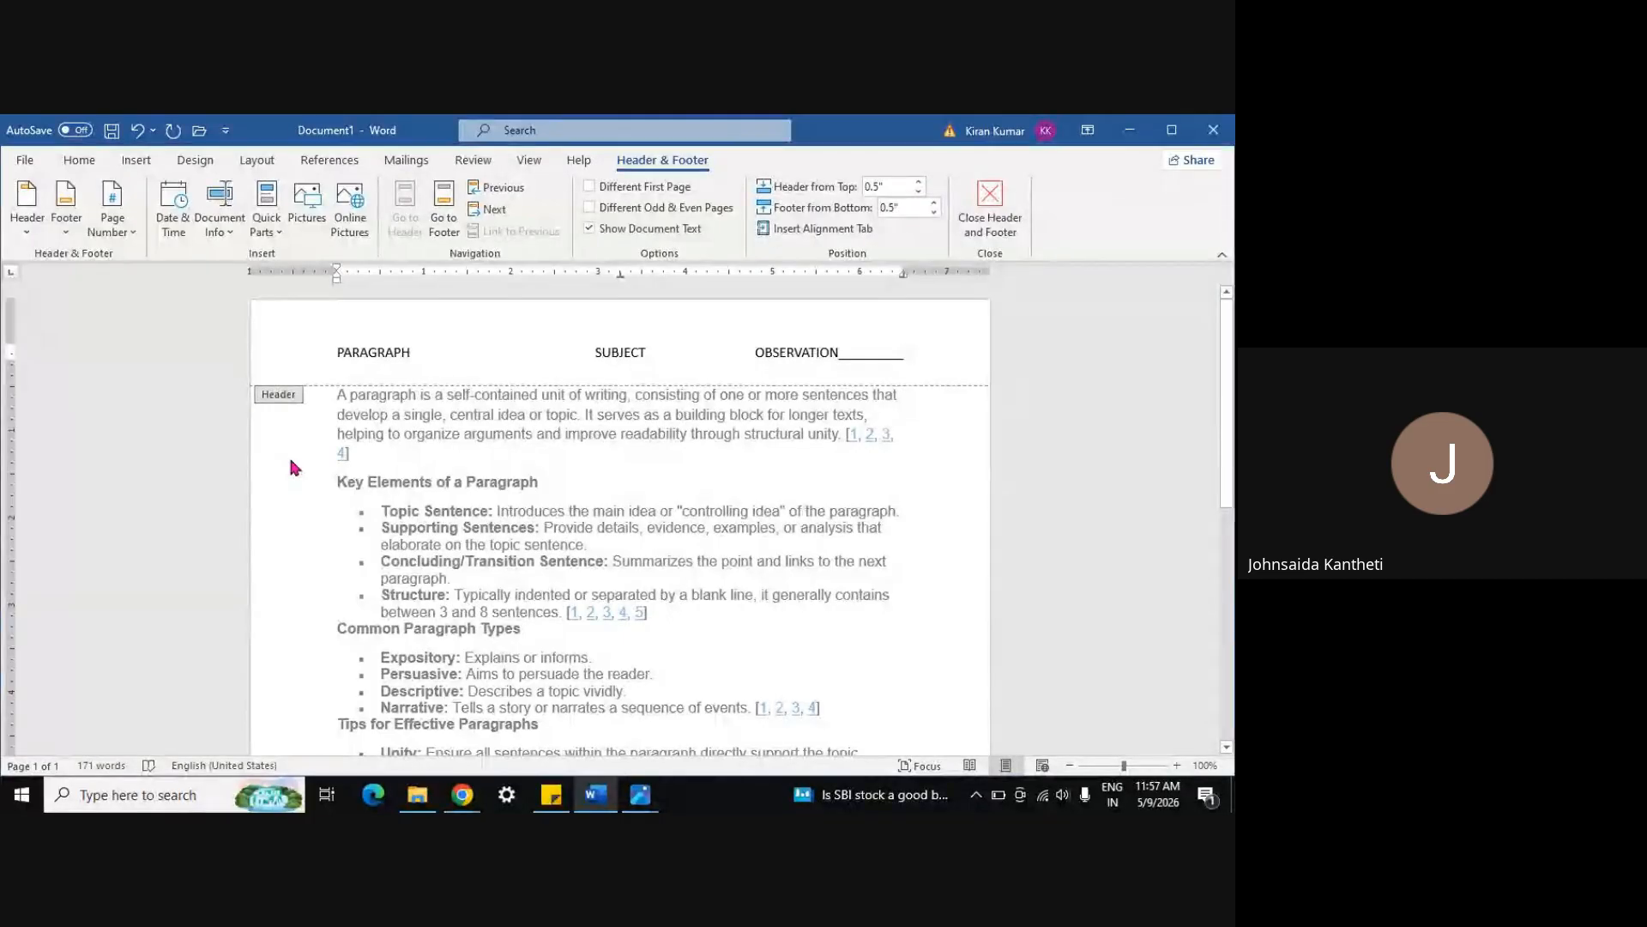
pyautogui.hotkey('ctrl', 's')
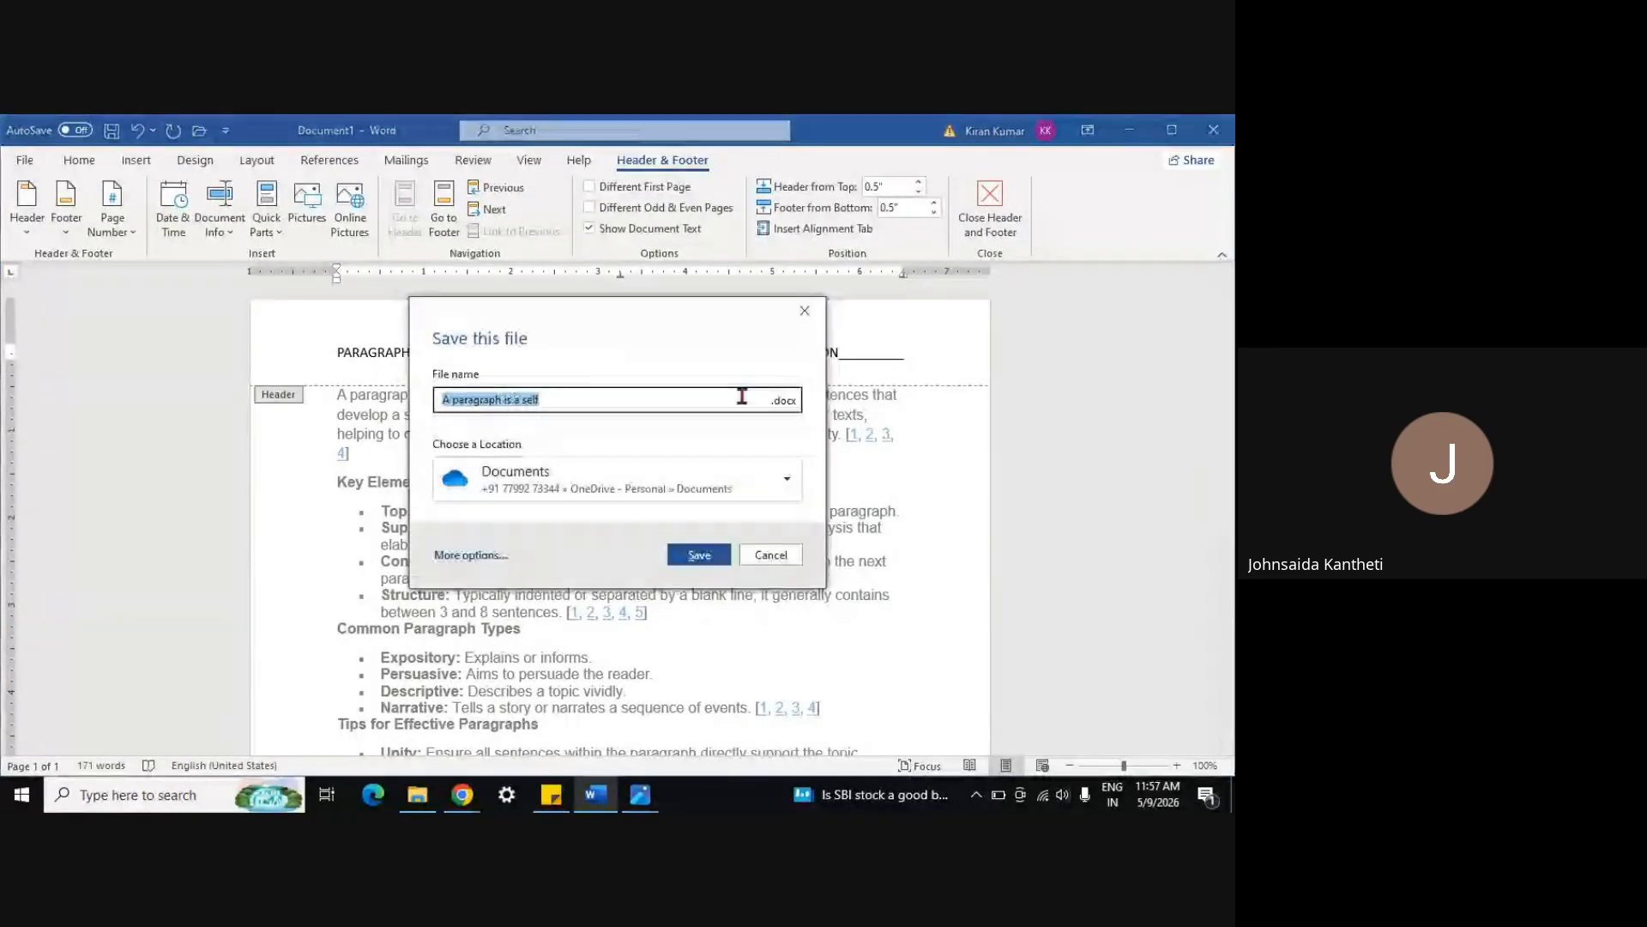
pyautogui.press('Escape')
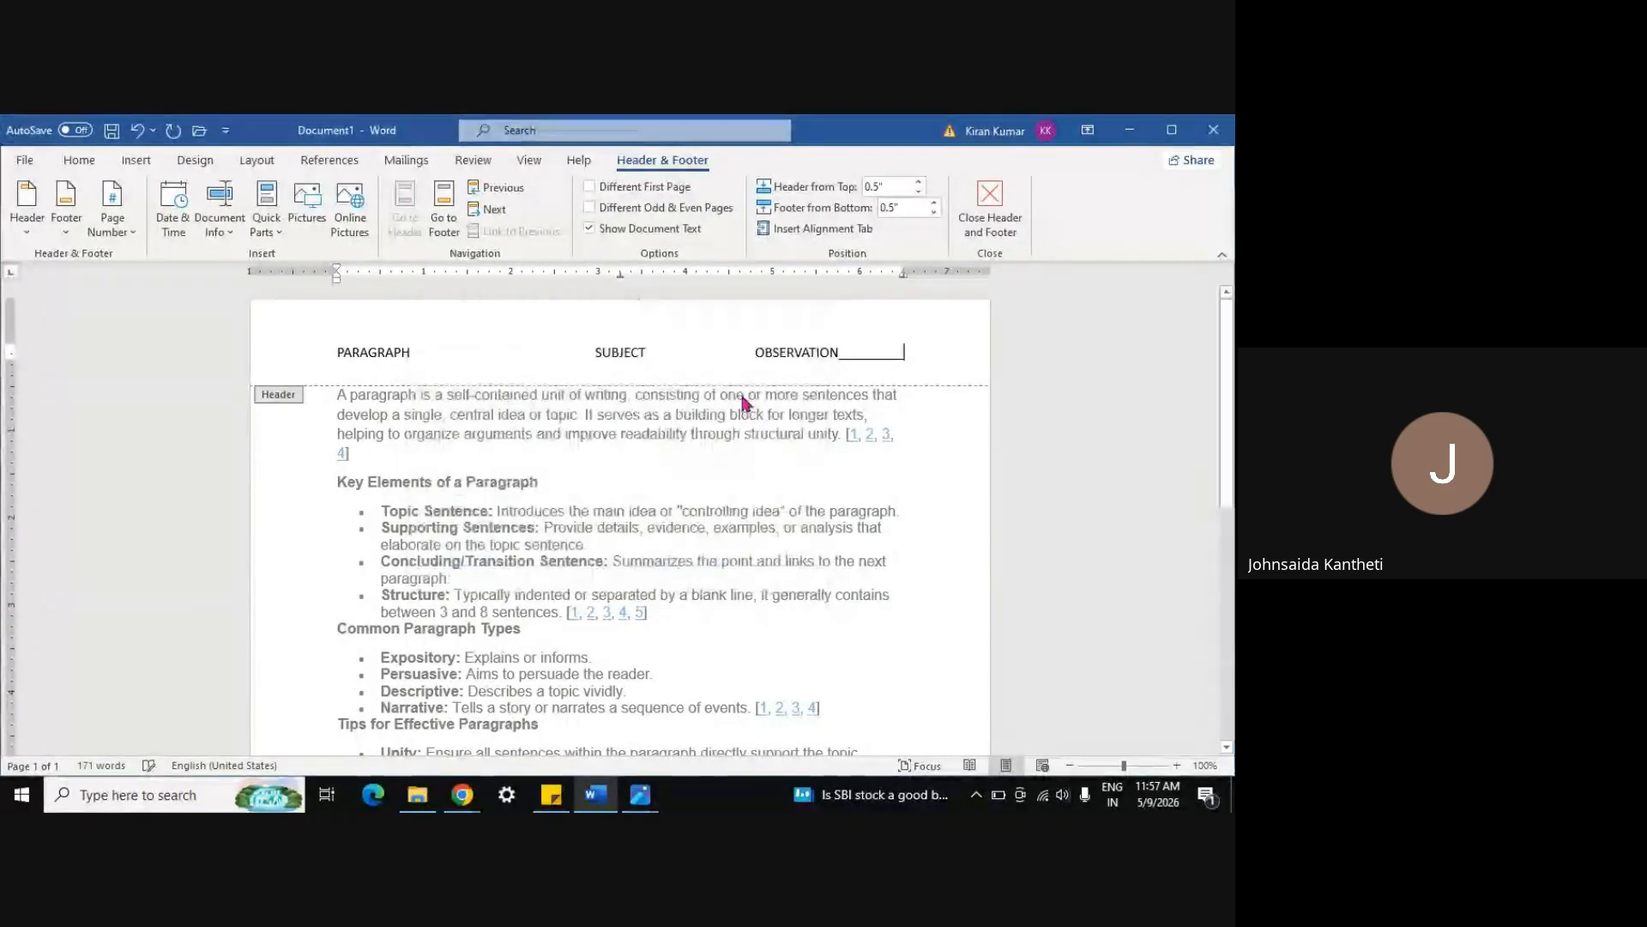
pyautogui.doubleClick(919, 637)
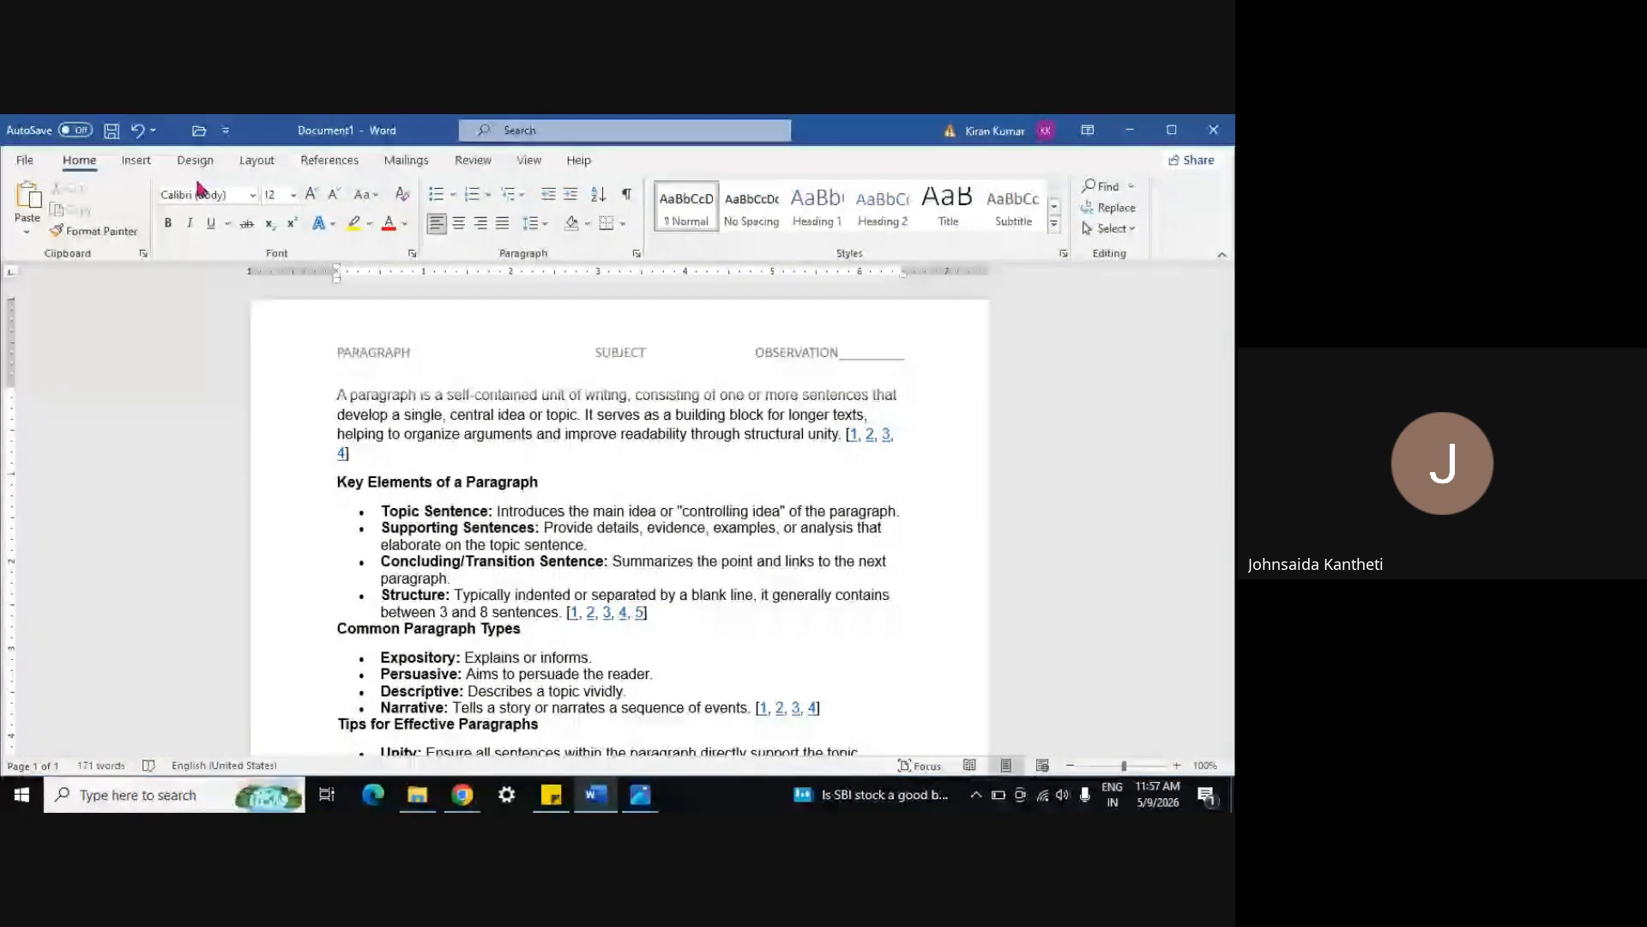
# Insert the Blank (Three Columns) footer and fill its first placeholder with PARAGRAPH
pyautogui.click(138, 161)
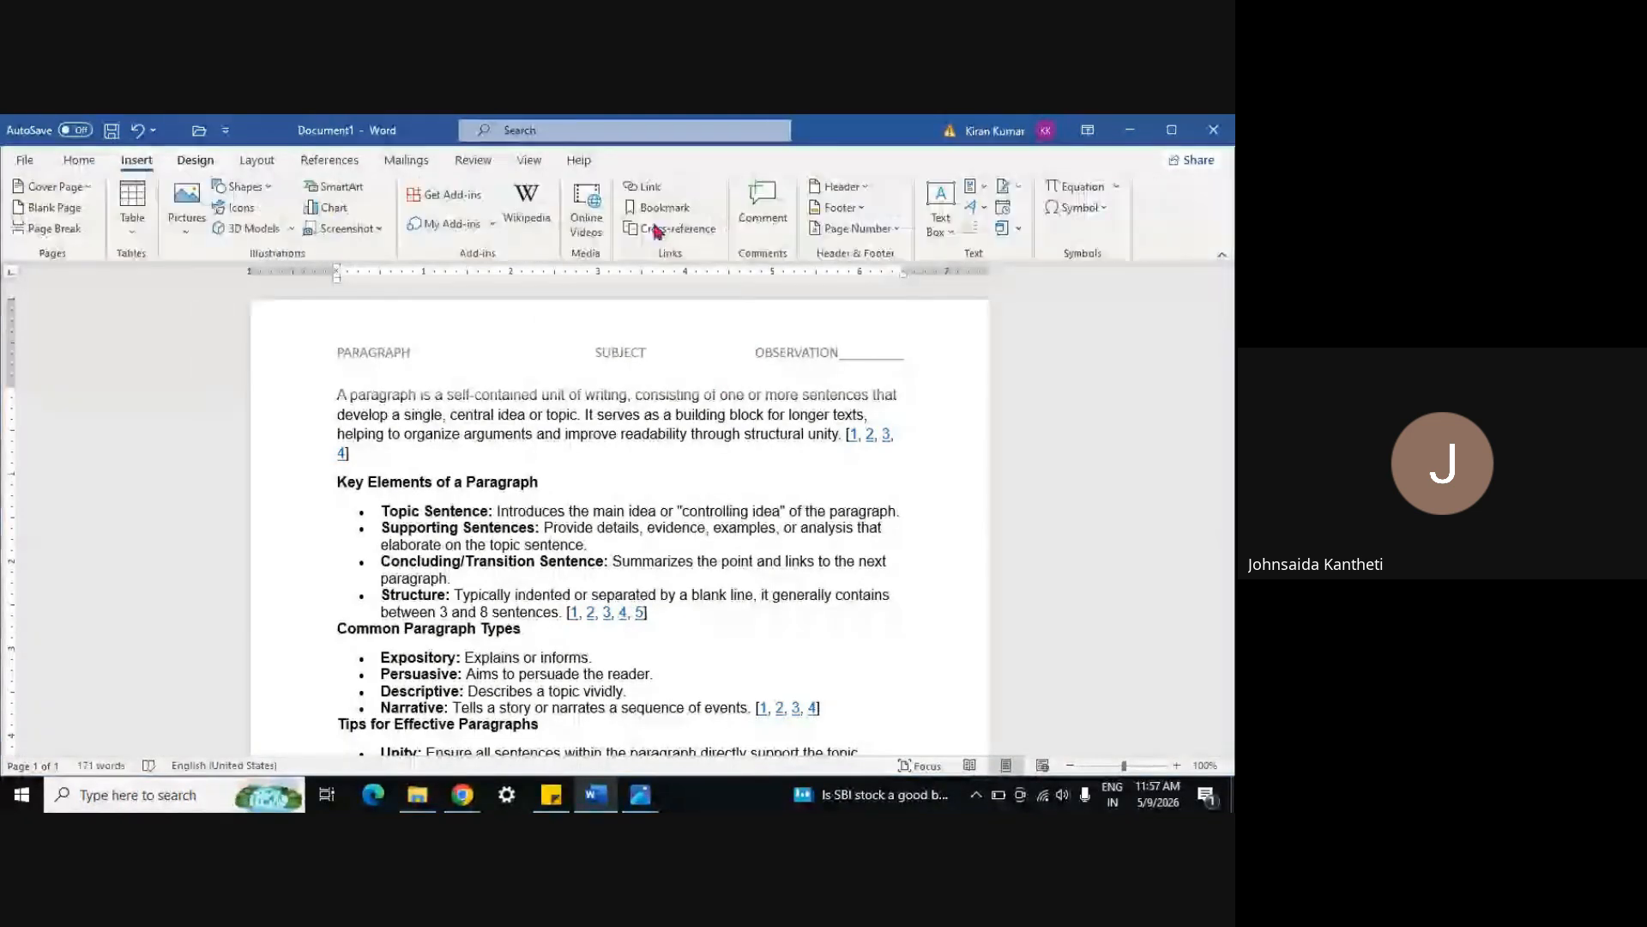
pyautogui.click(829, 208)
pyautogui.click(904, 405)
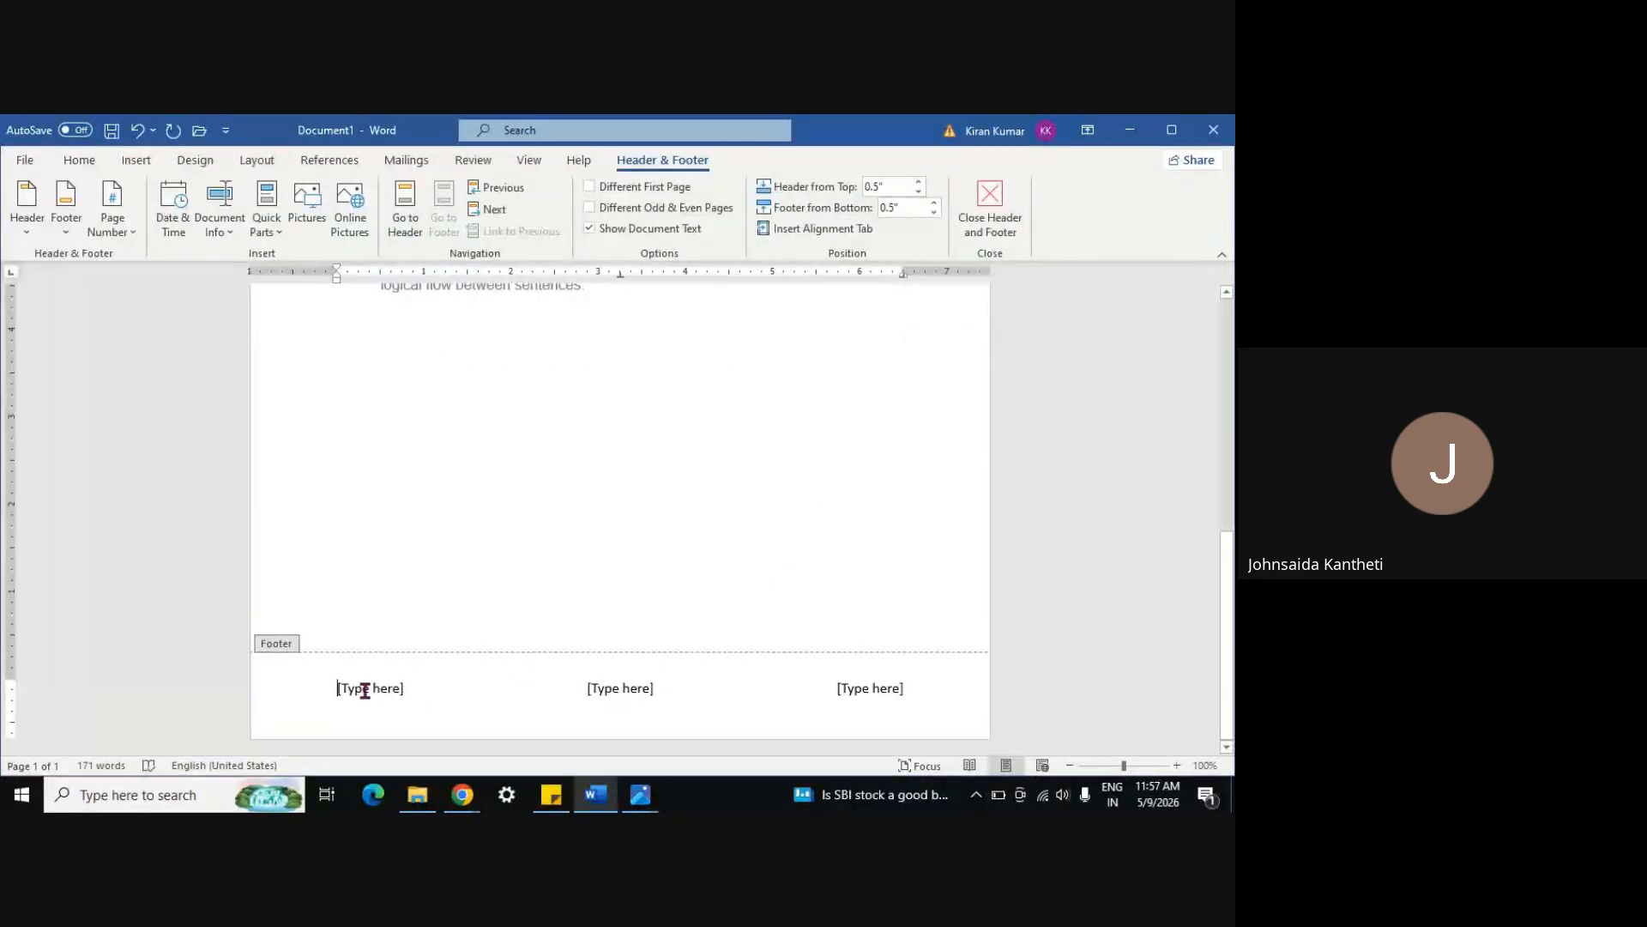
pyautogui.click(365, 690)
pyautogui.write('PARA')
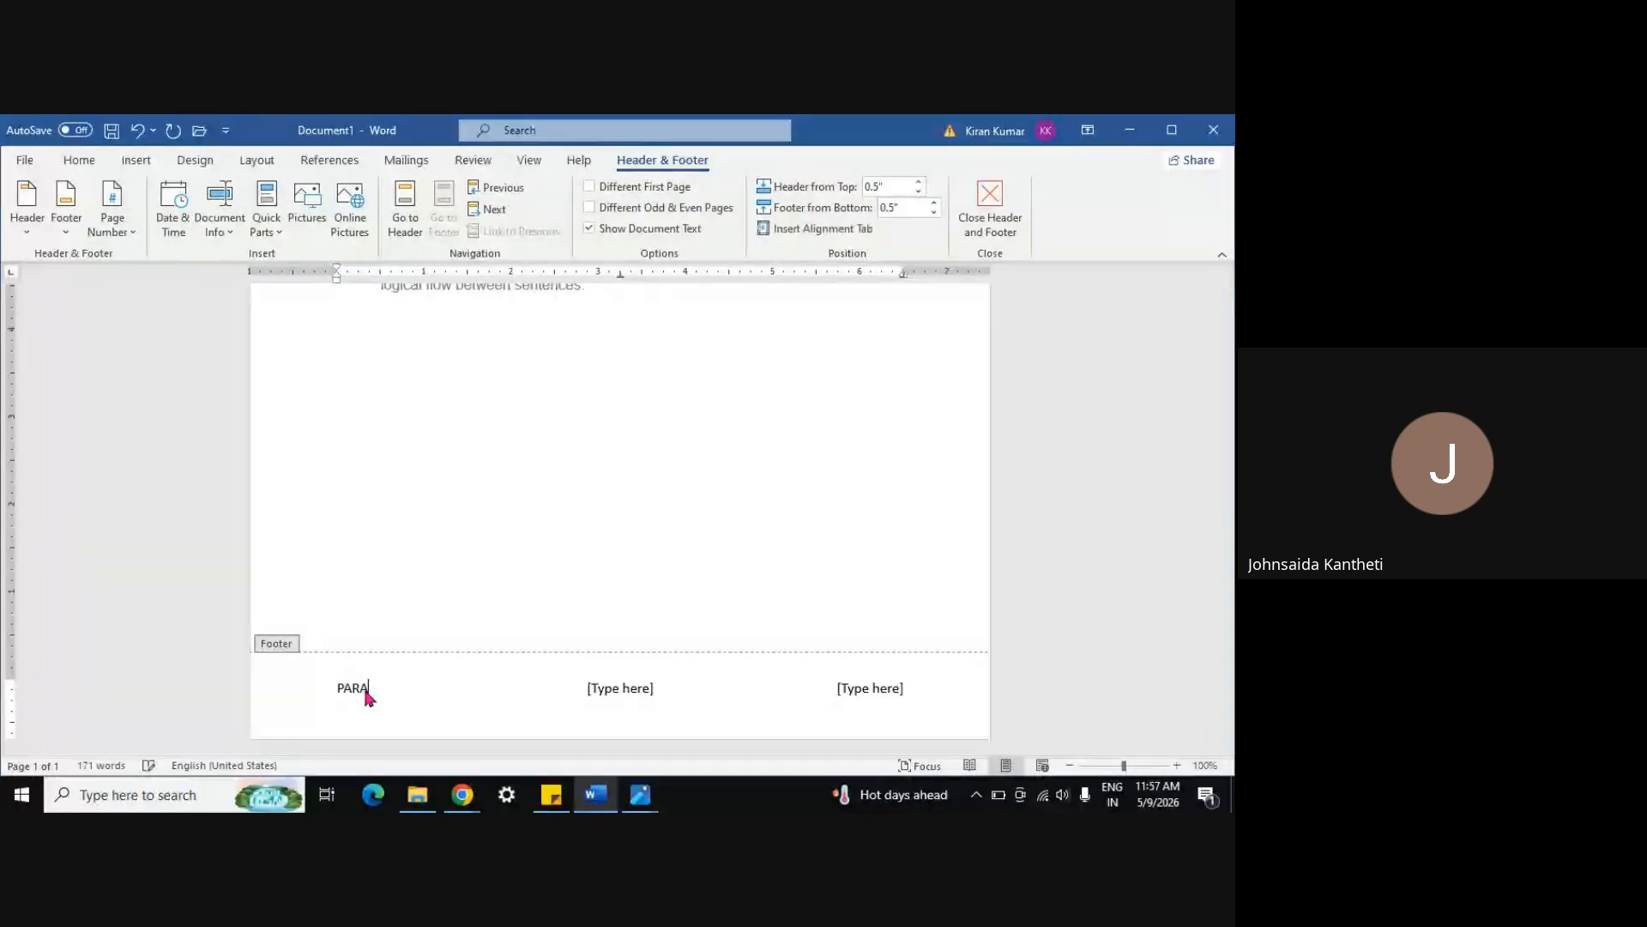
pyautogui.write('GRAPH')
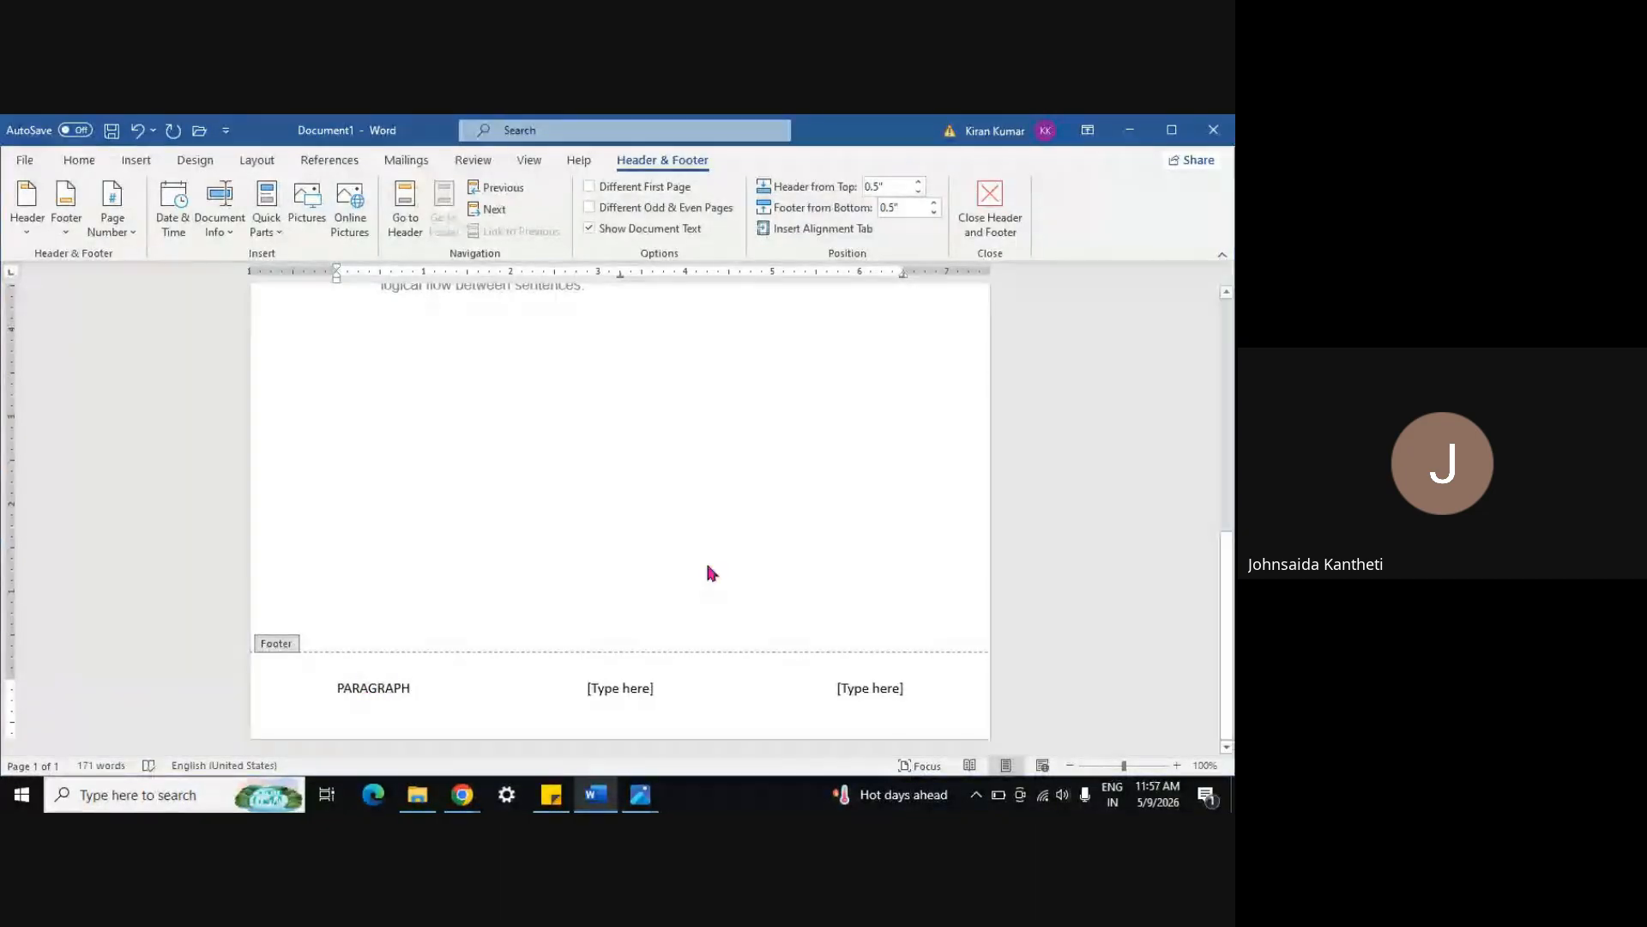
# Fill the footer's middle placeholder with SUBJECT and its last with 2ND OBSRS, then return to the body and look over both page ends
pyautogui.click(633, 689)
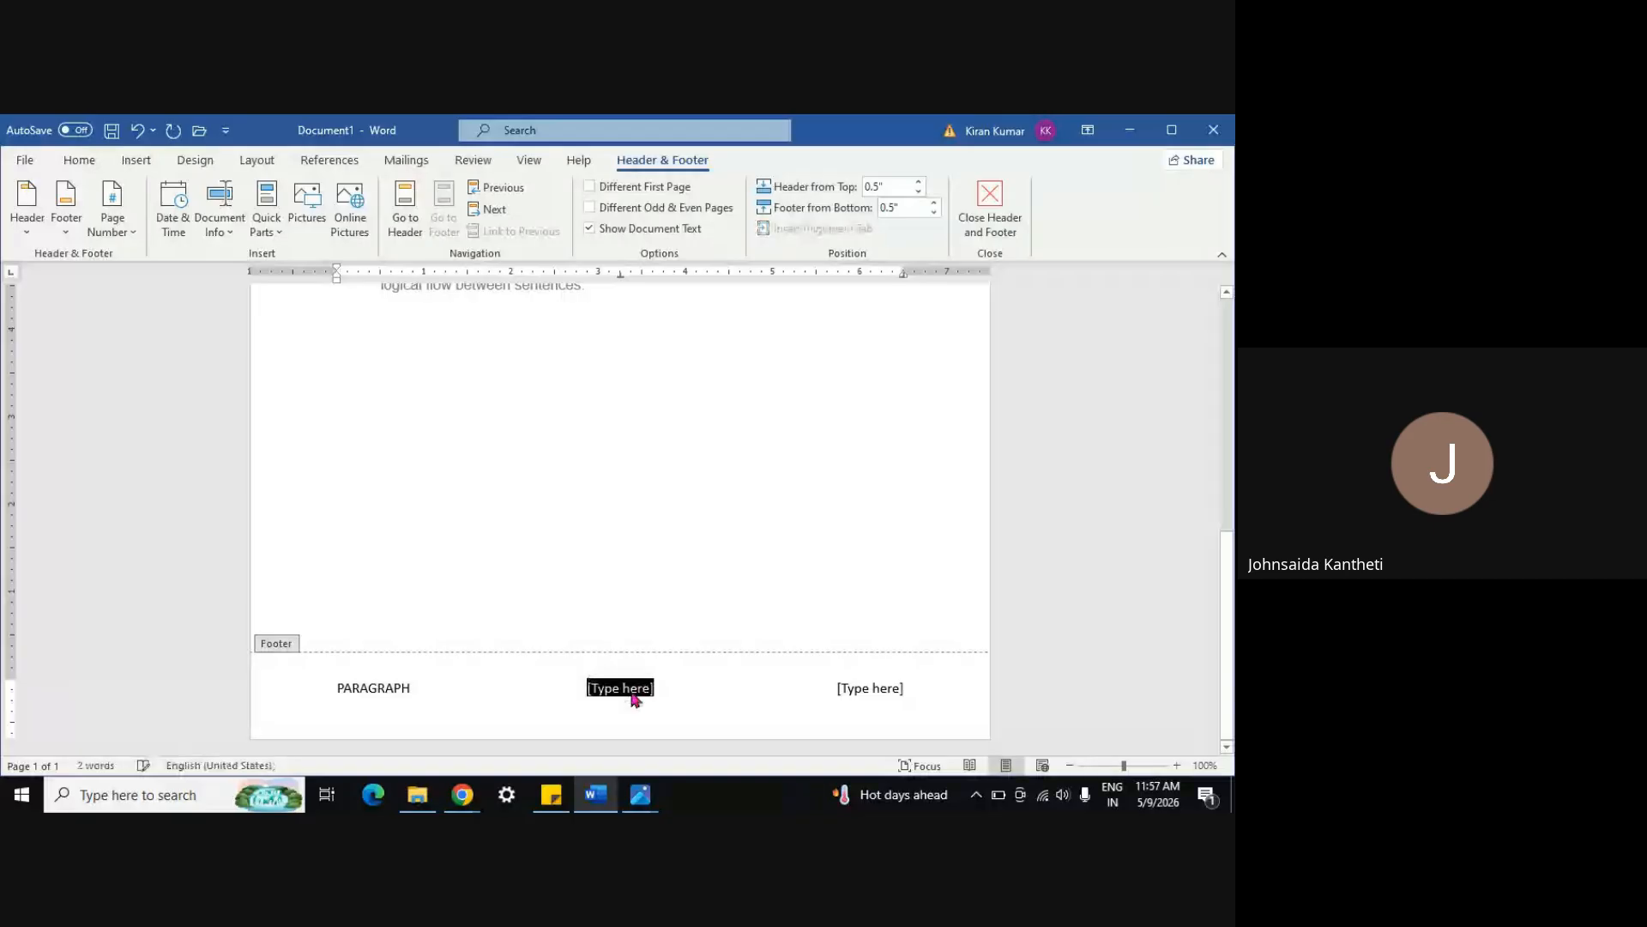
pyautogui.write('SUBJ')
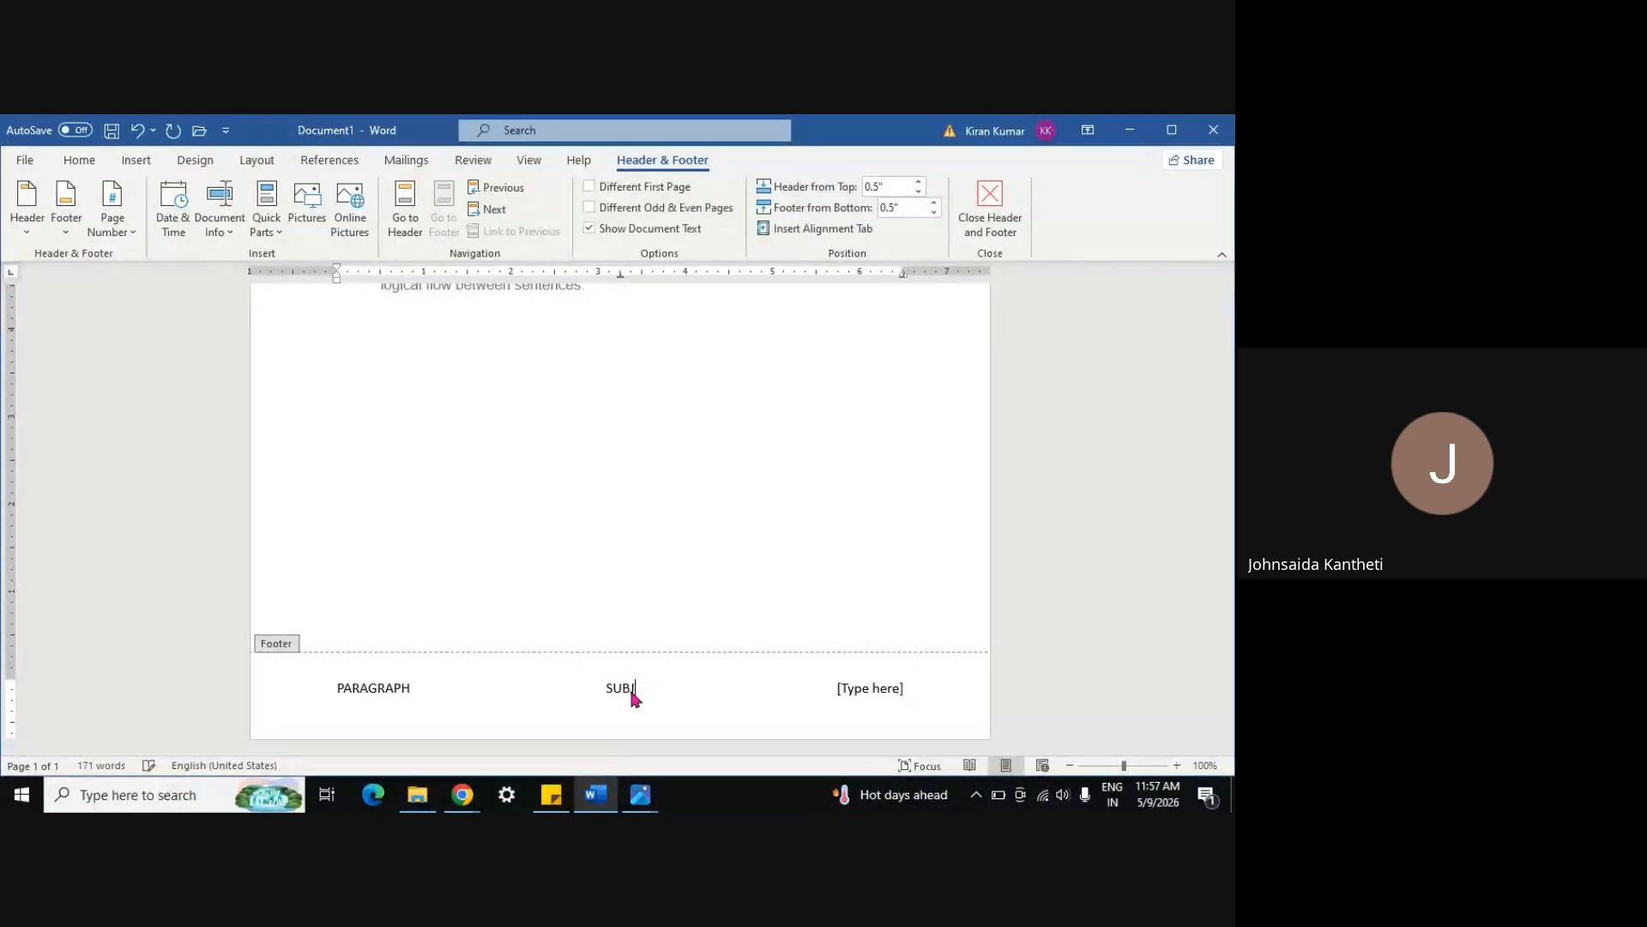
pyautogui.write('ECT')
pyautogui.click(871, 690)
pyautogui.write('2N')
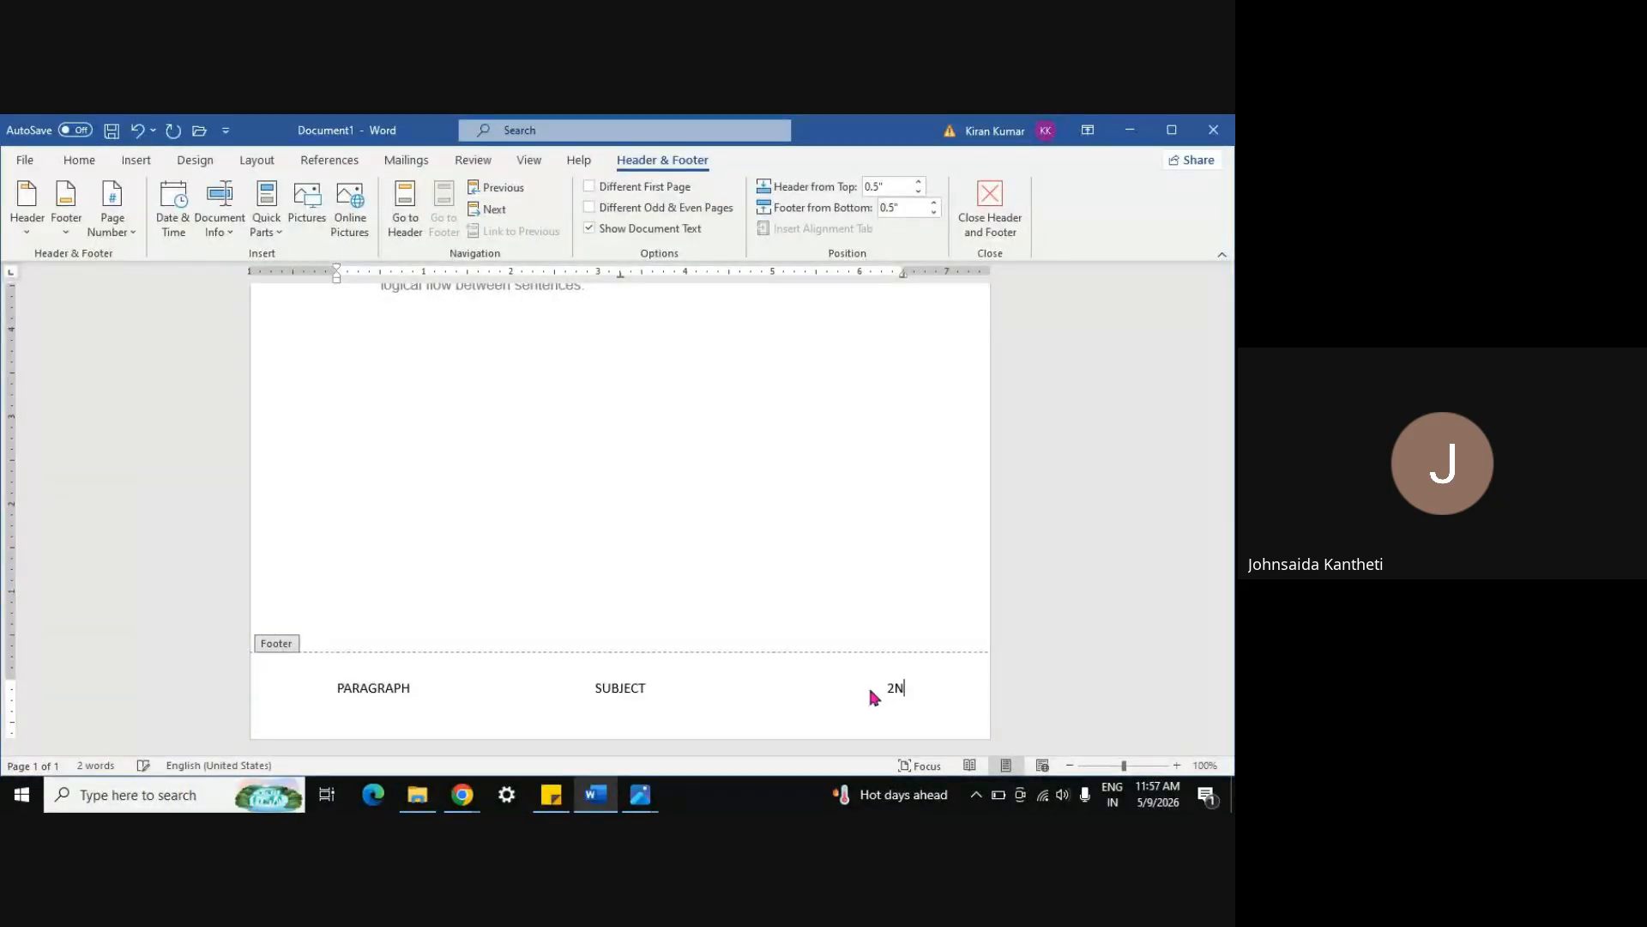
pyautogui.write('D QBSRS')
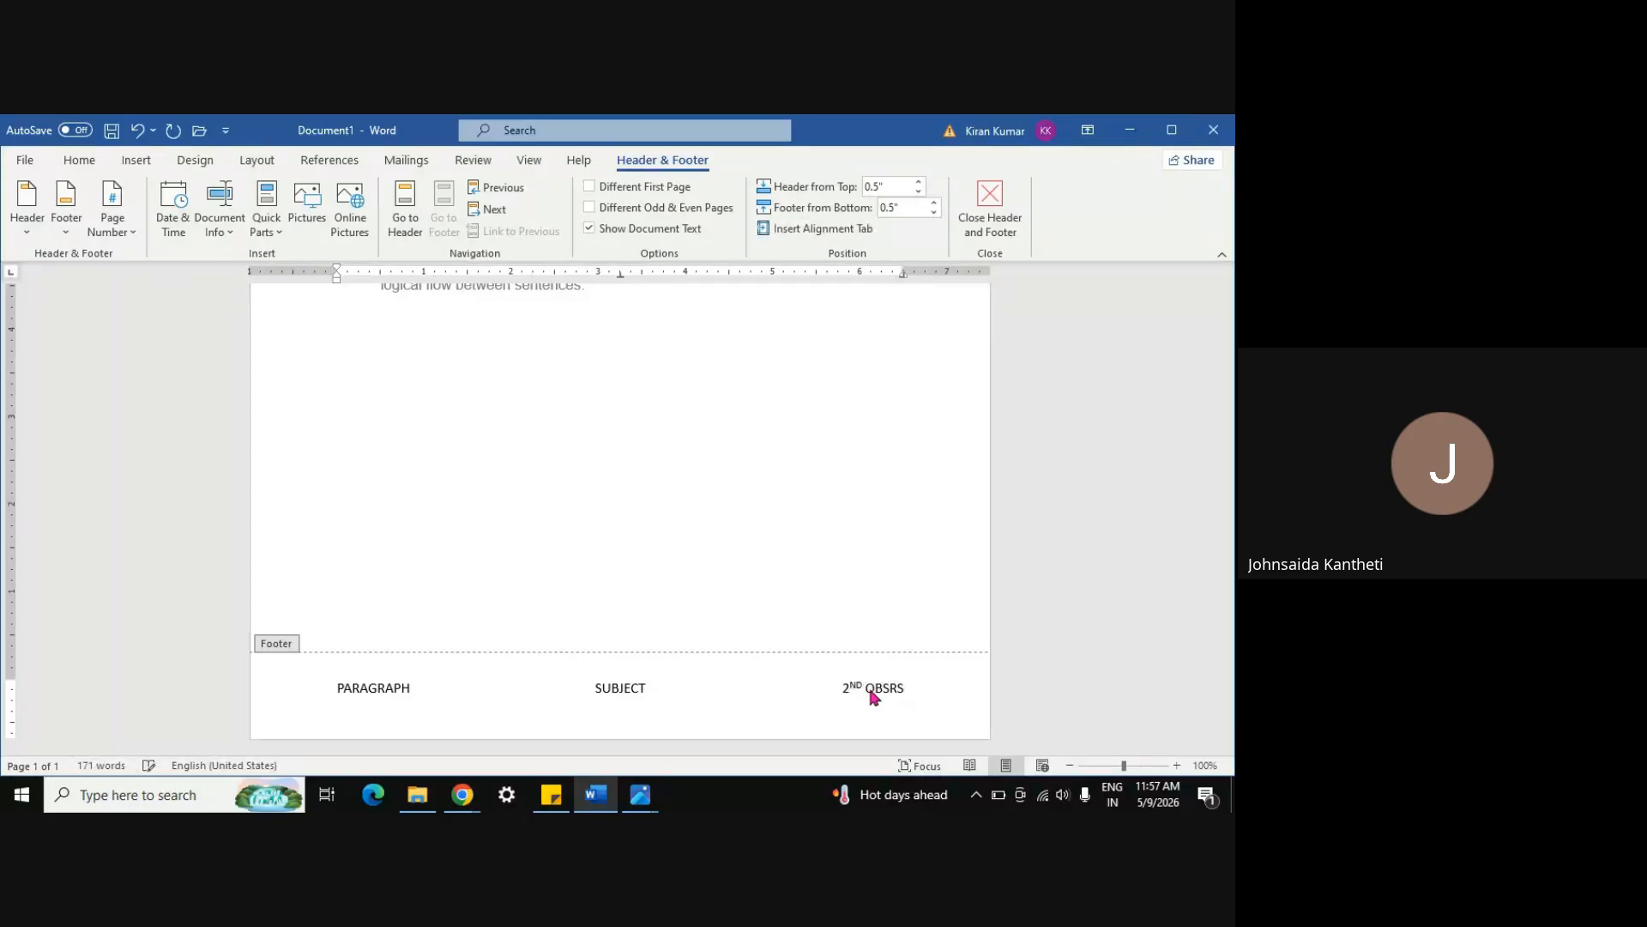
pyautogui.press('Escape')
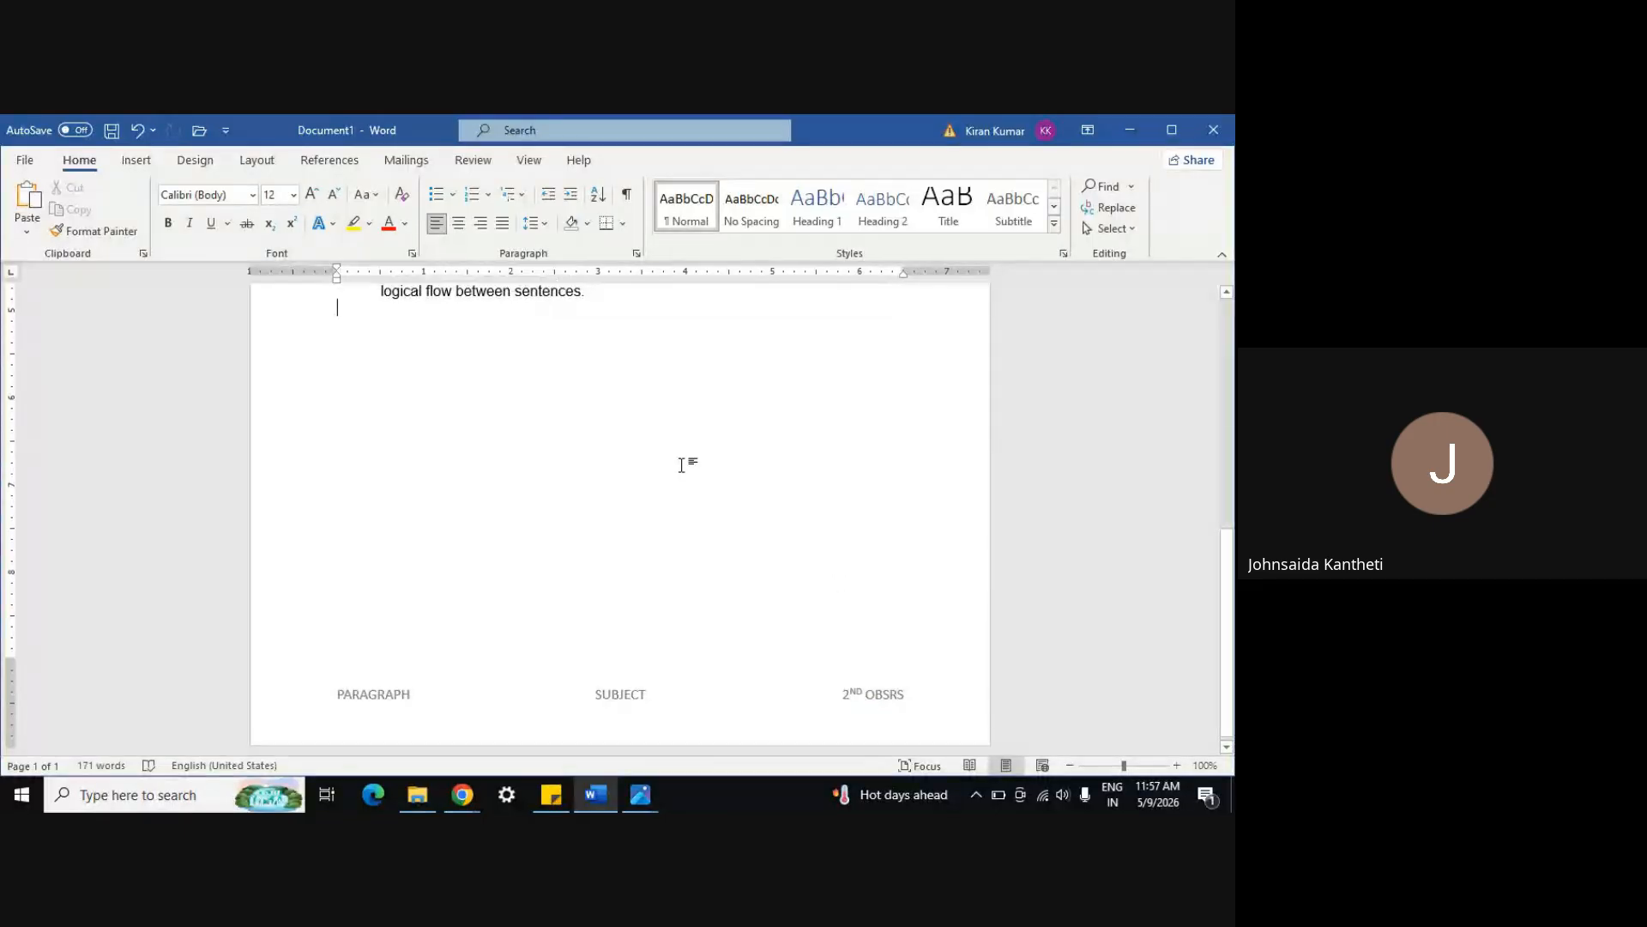
pyautogui.scroll(10, 640, 532)
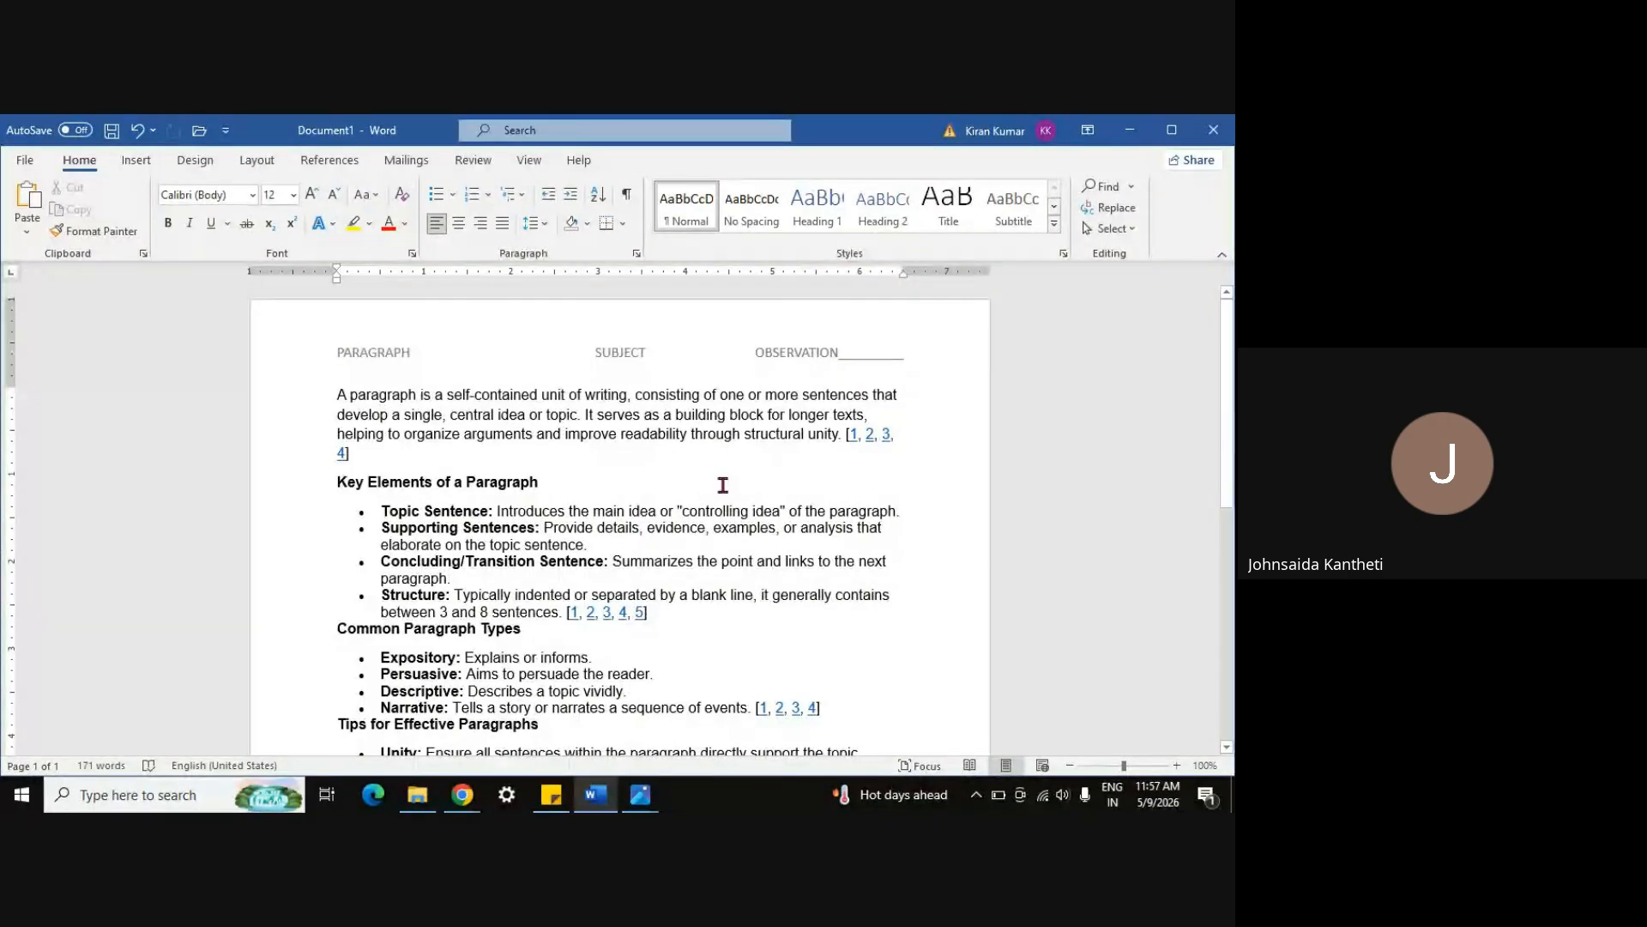
pyautogui.scroll(-10, 721, 484)
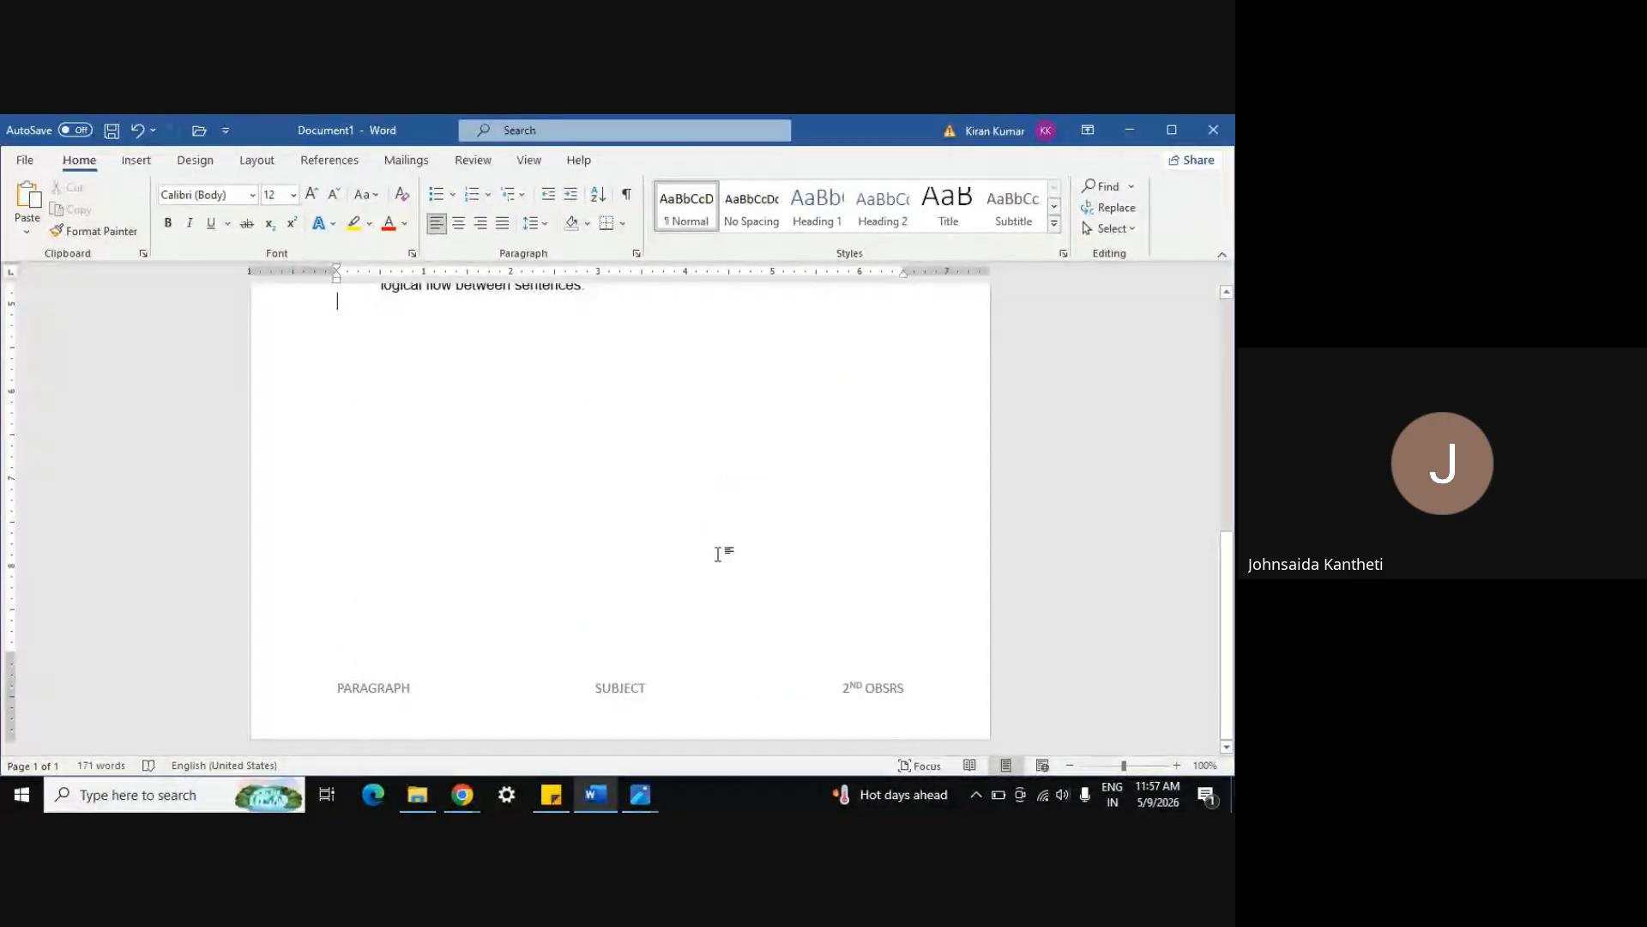
pyautogui.scroll(10, 720, 532)
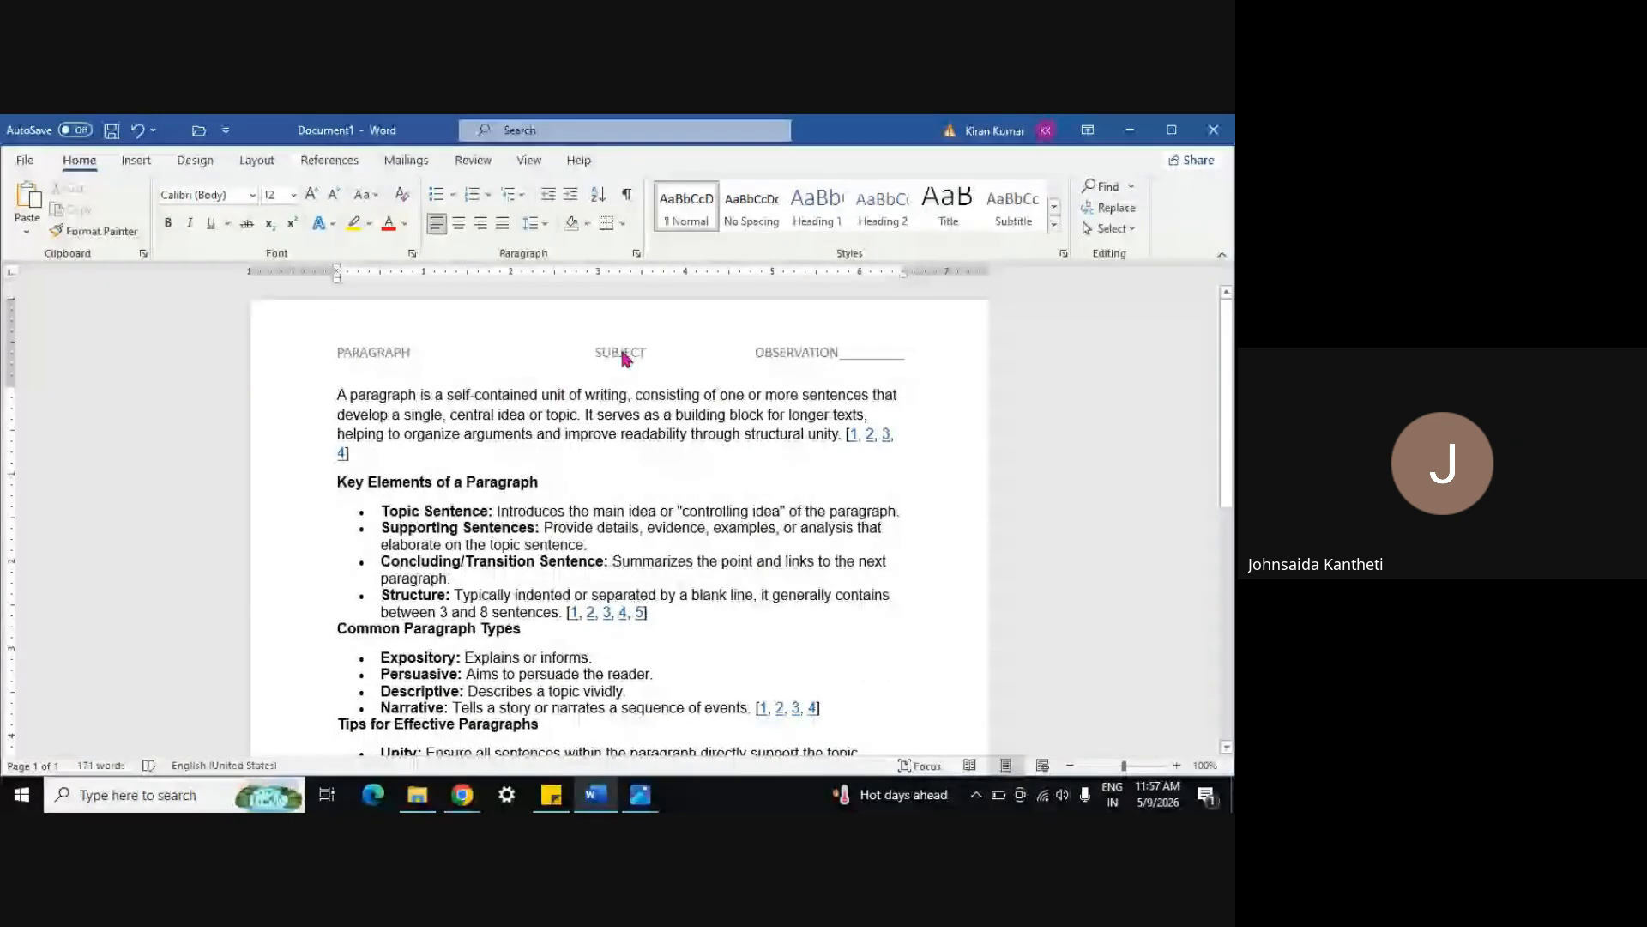
# Replace the three-column header with the Blank header and fill its placeholder with the word paragraph
pyautogui.click(466, 395)
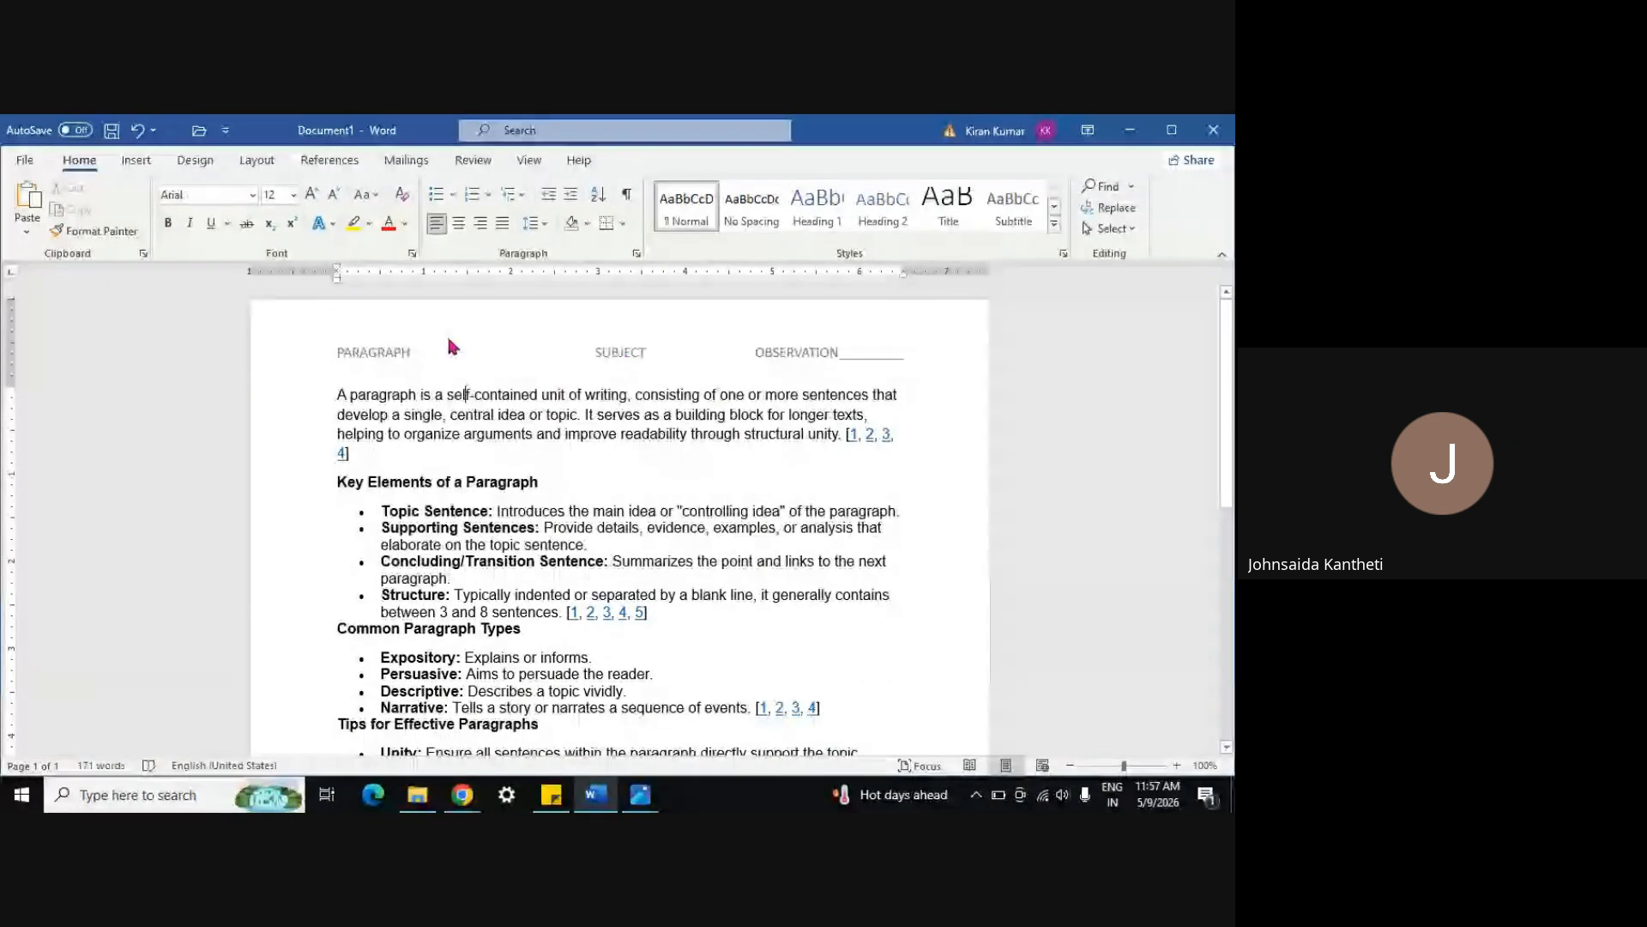
pyautogui.click(136, 163)
pyautogui.scroll(-10, 584, 655)
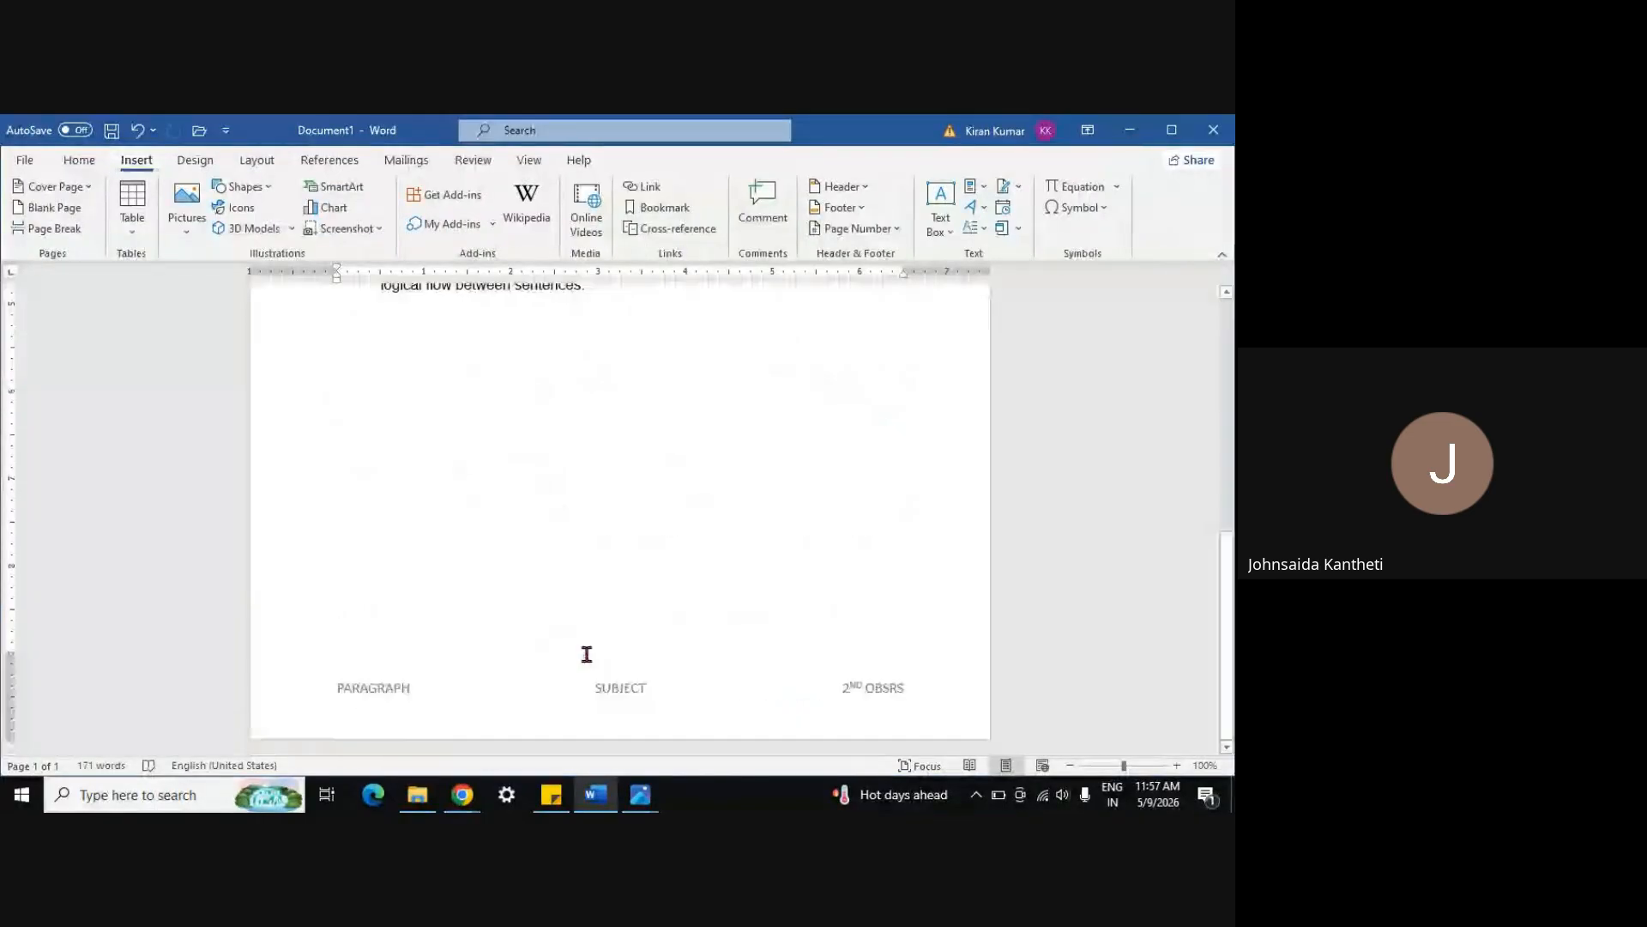
pyautogui.scroll(10, 584, 655)
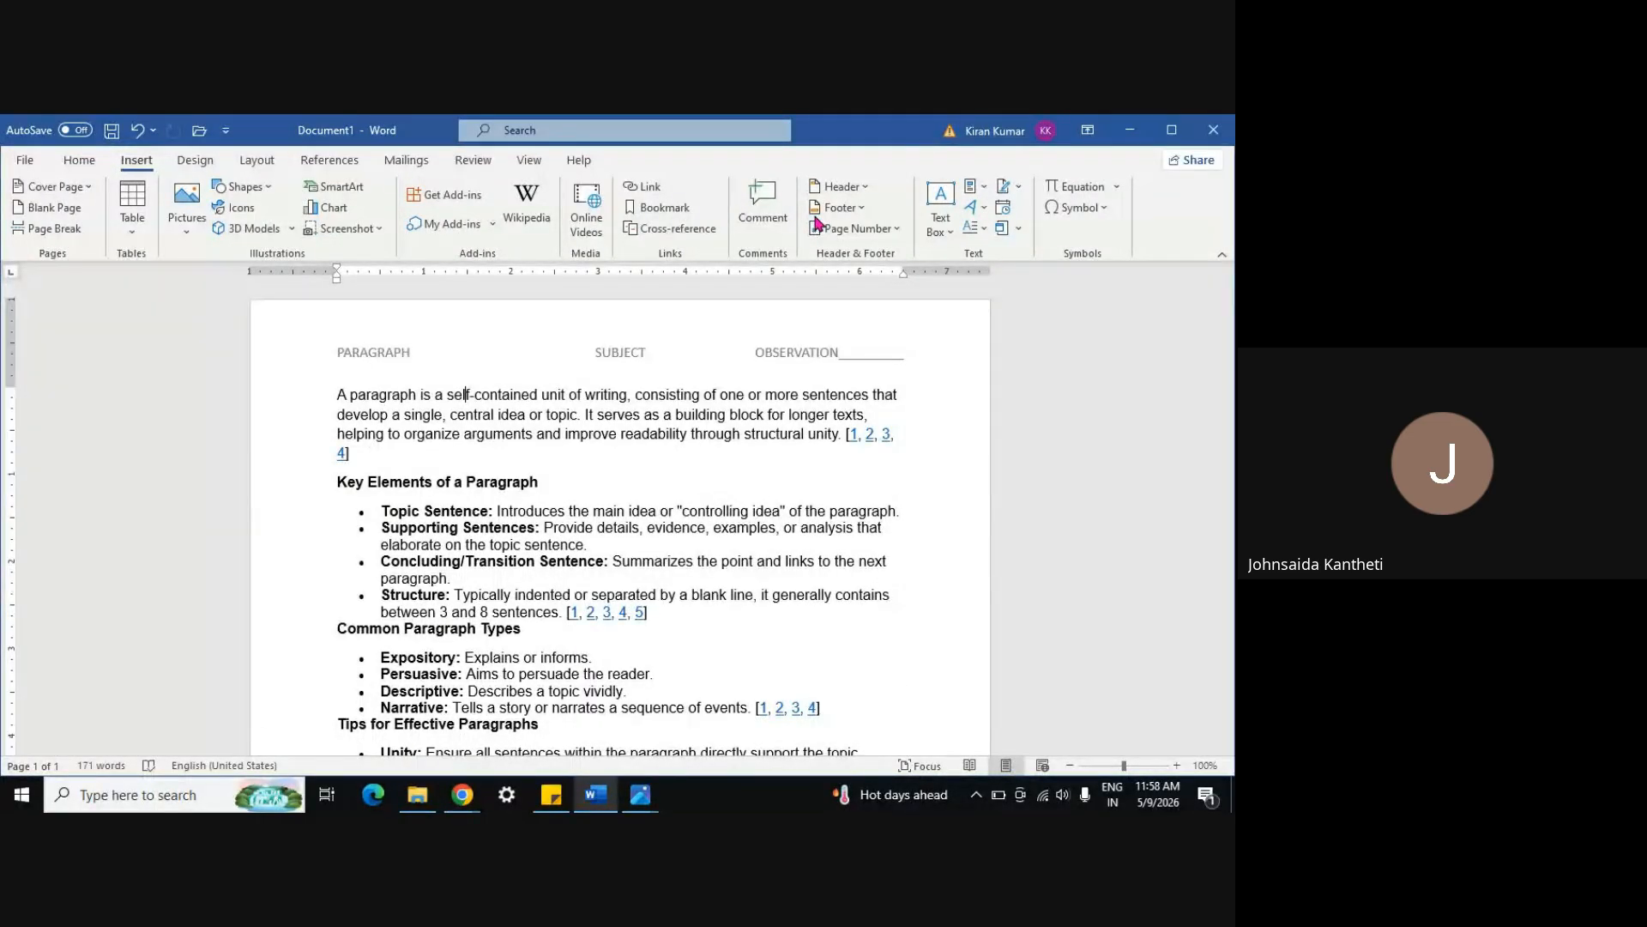
pyautogui.click(838, 186)
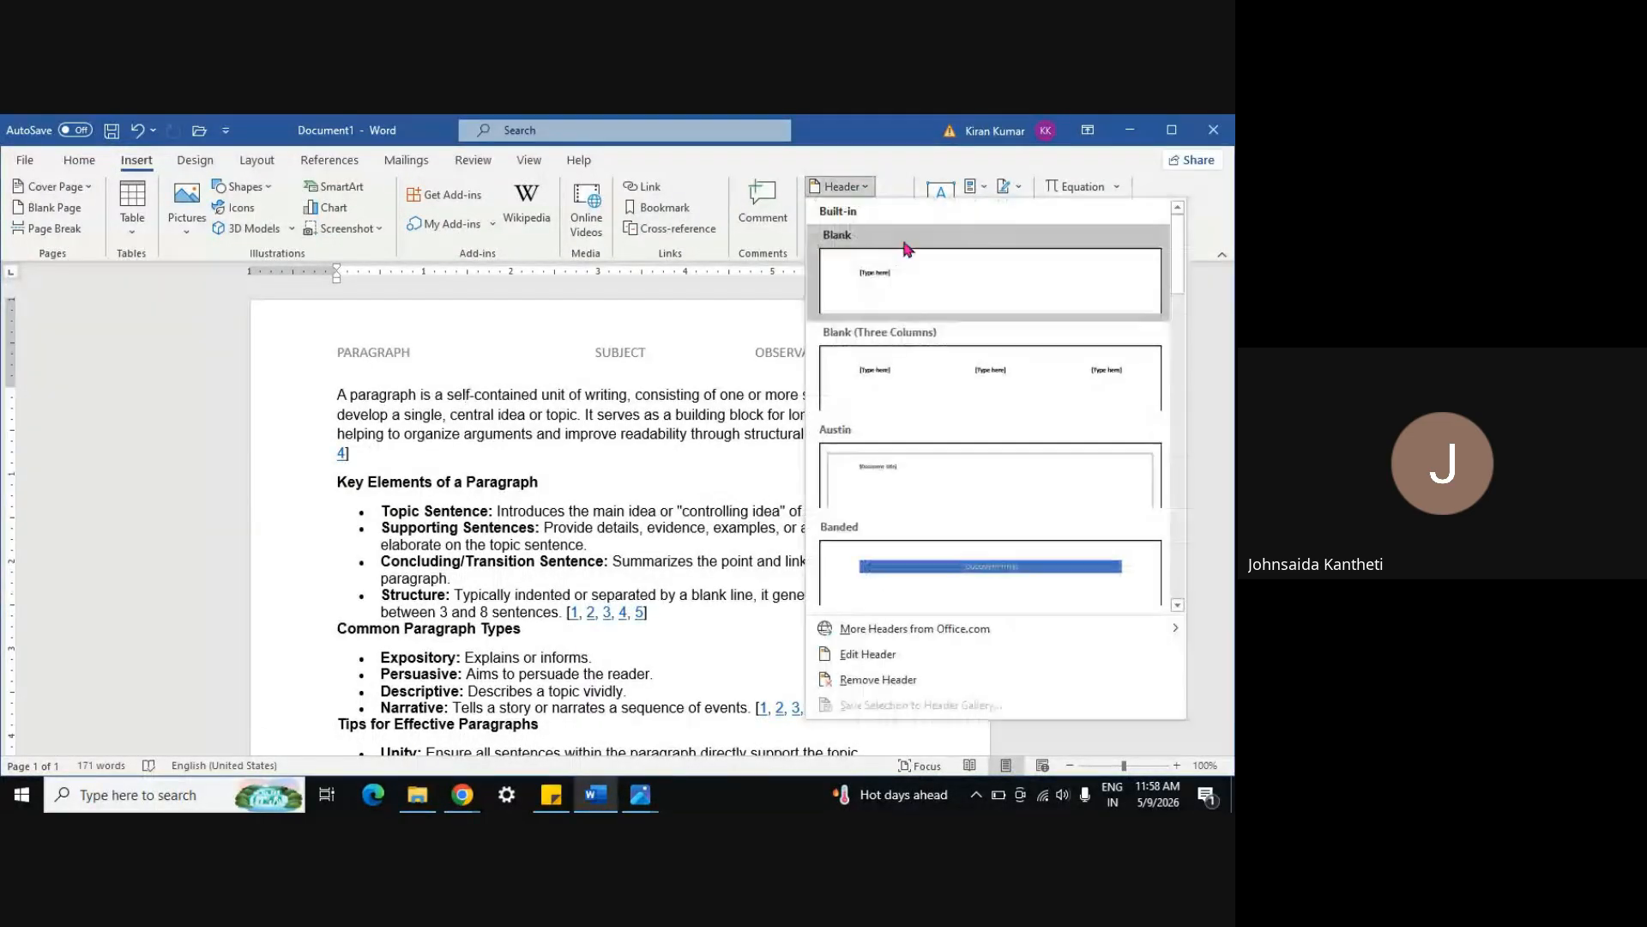
pyautogui.click(916, 296)
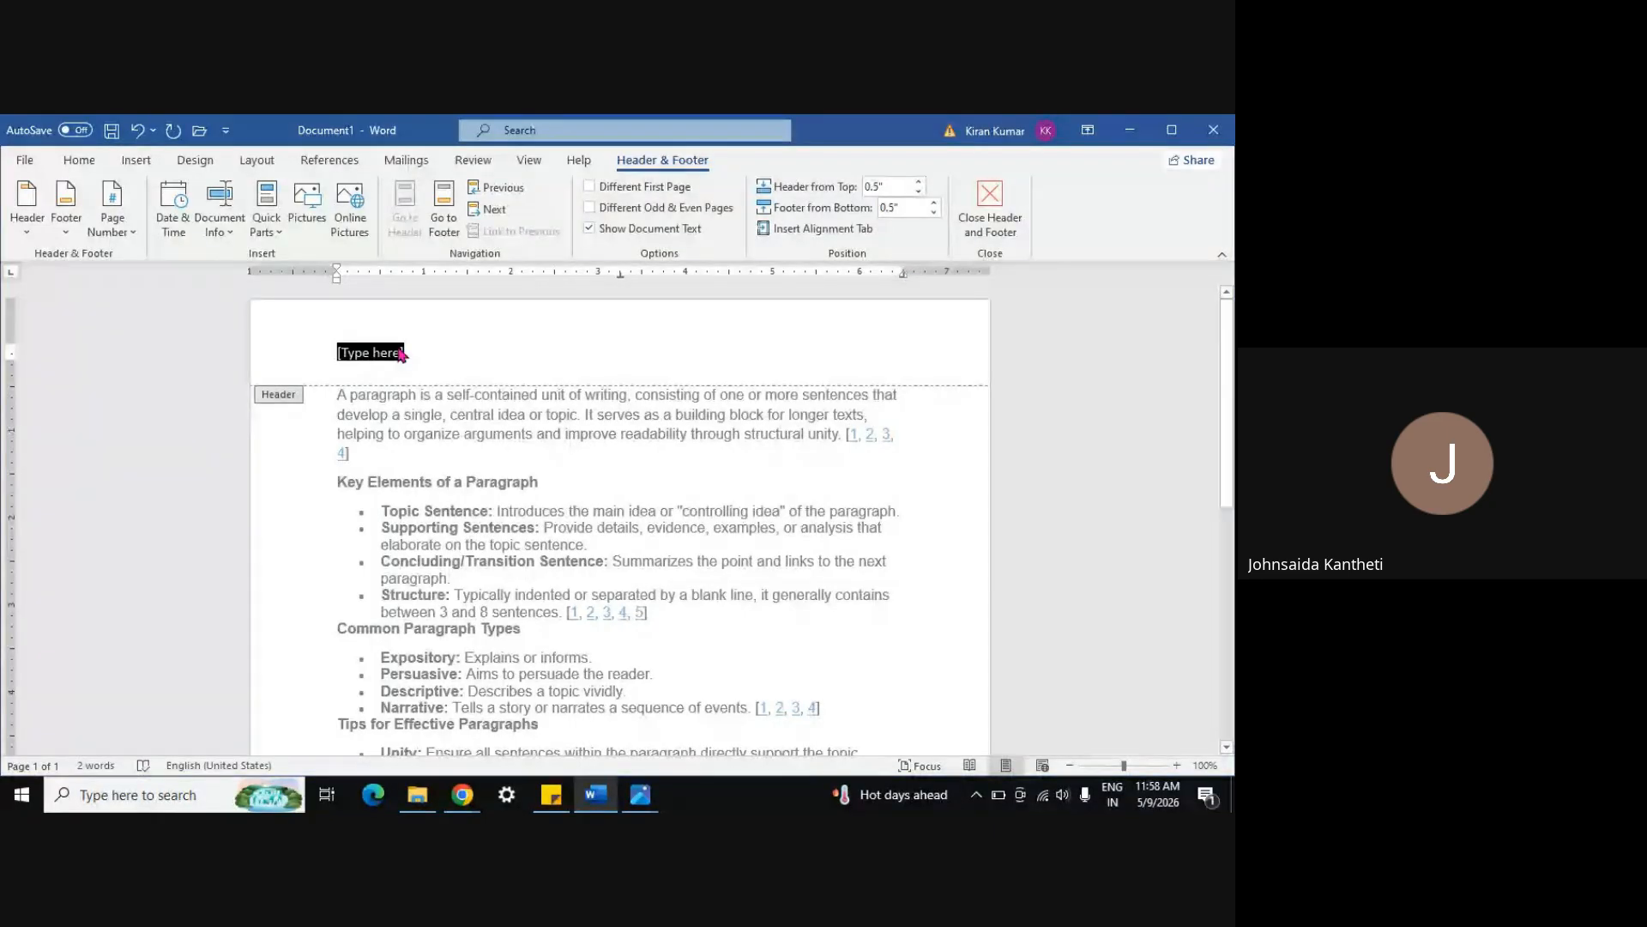
pyautogui.write('pa')
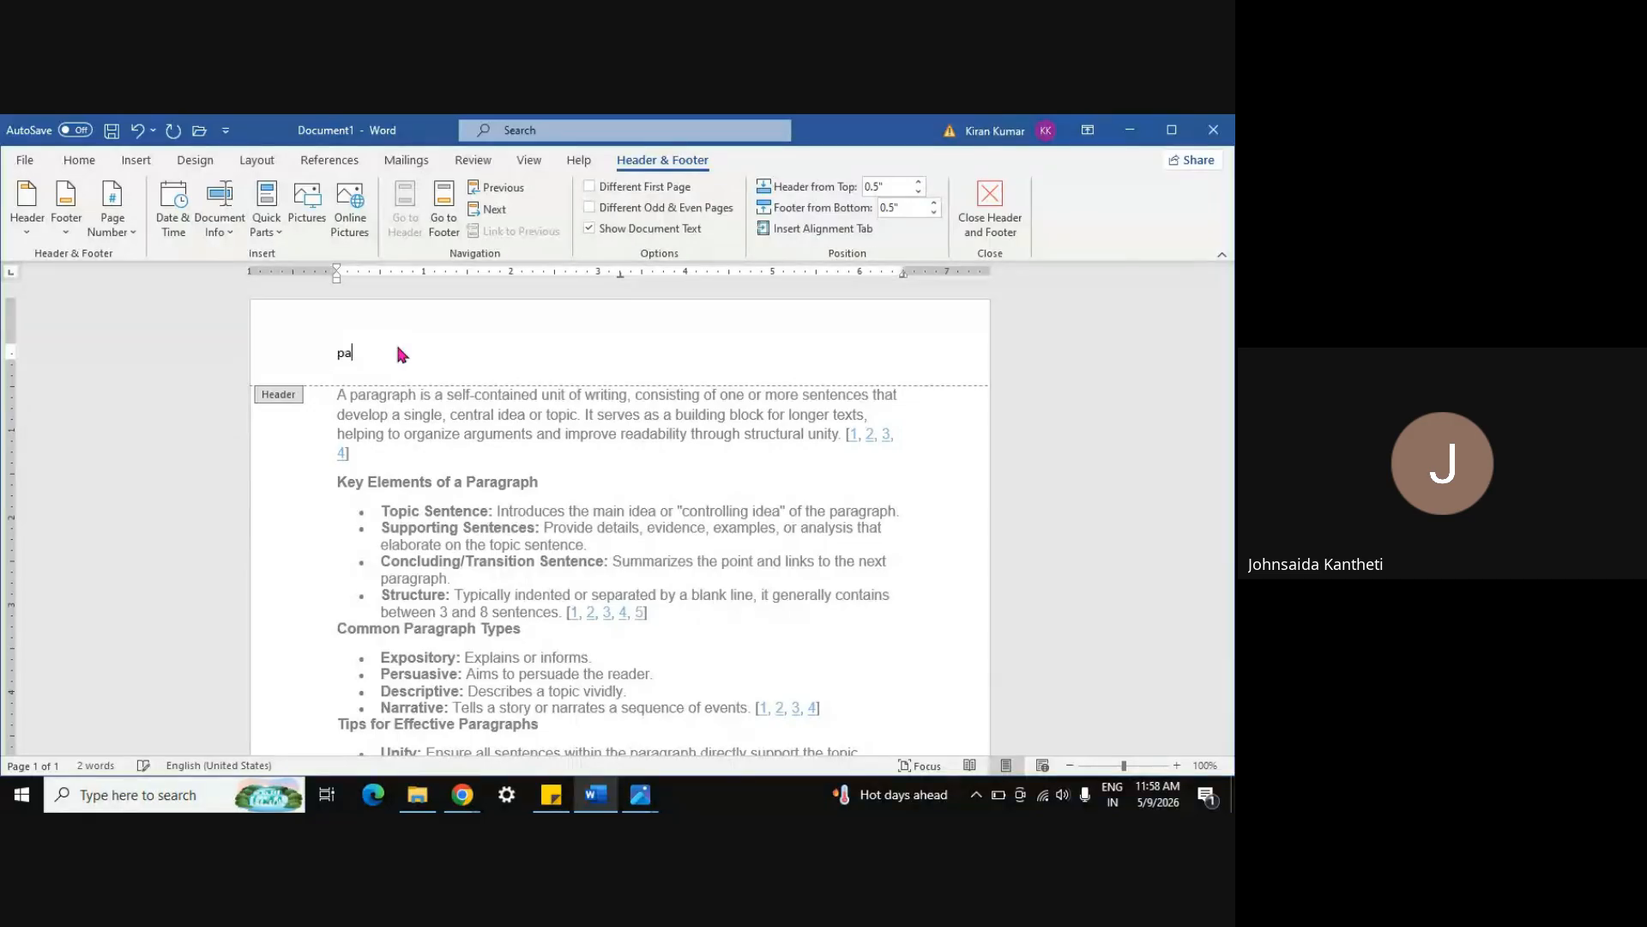
pyautogui.write('ragraph')
# Select the header word paragraph, try right and left alignment on it, and center it
pyautogui.hotkey('ctrl', 'a')
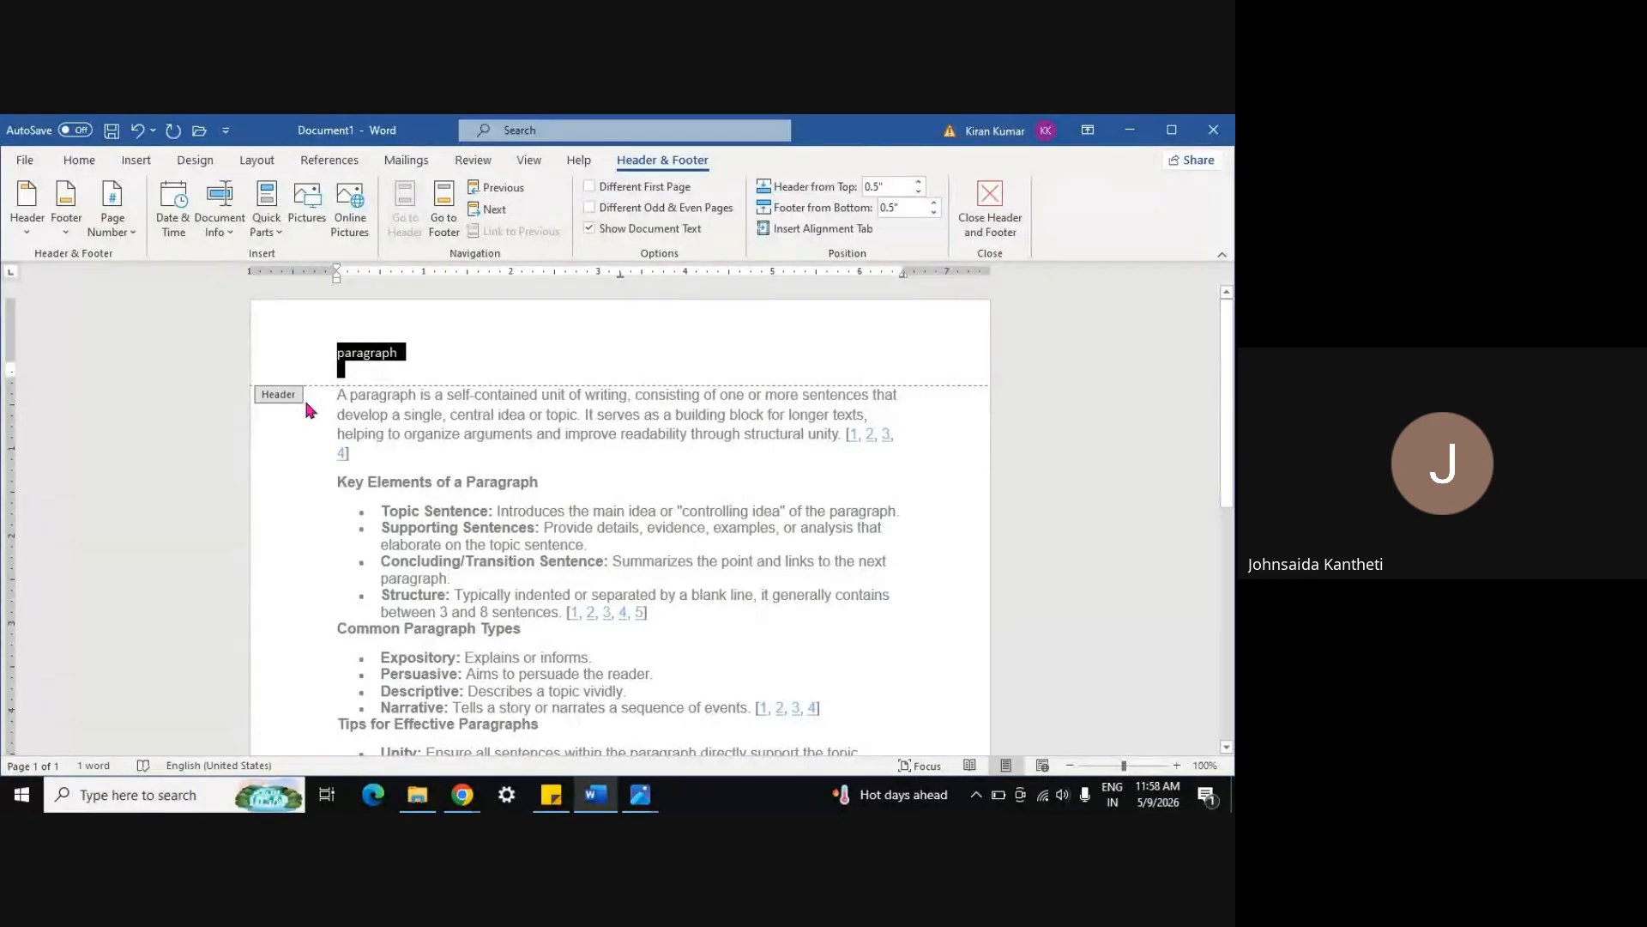
pyautogui.hotkey('shift', 'Left')
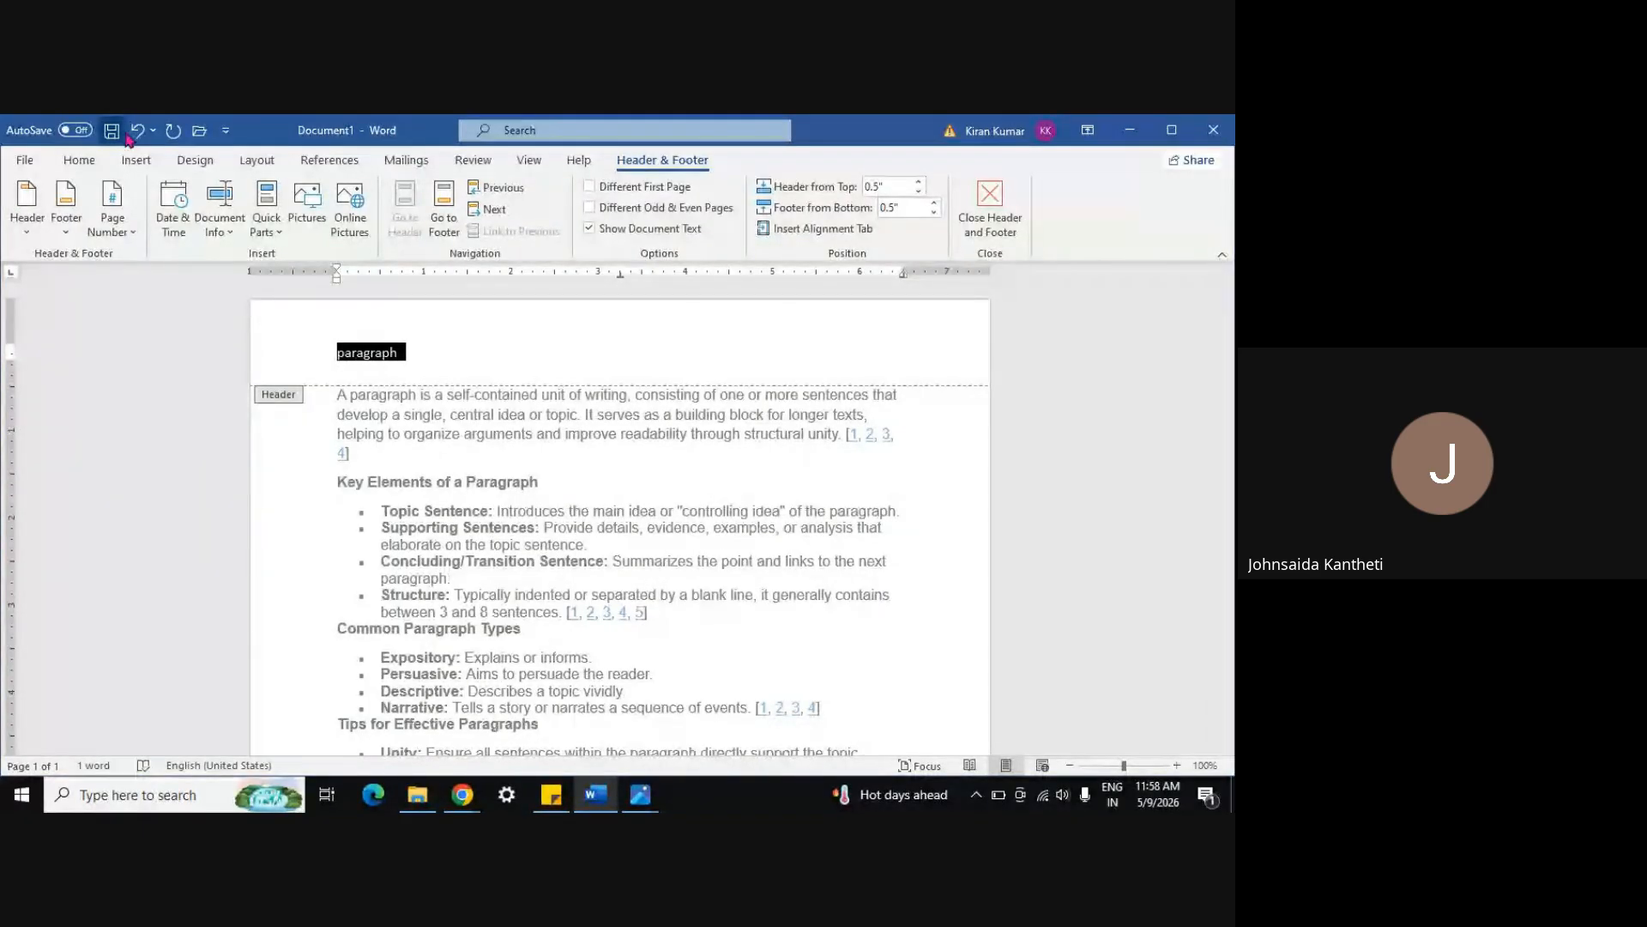
pyautogui.click(79, 161)
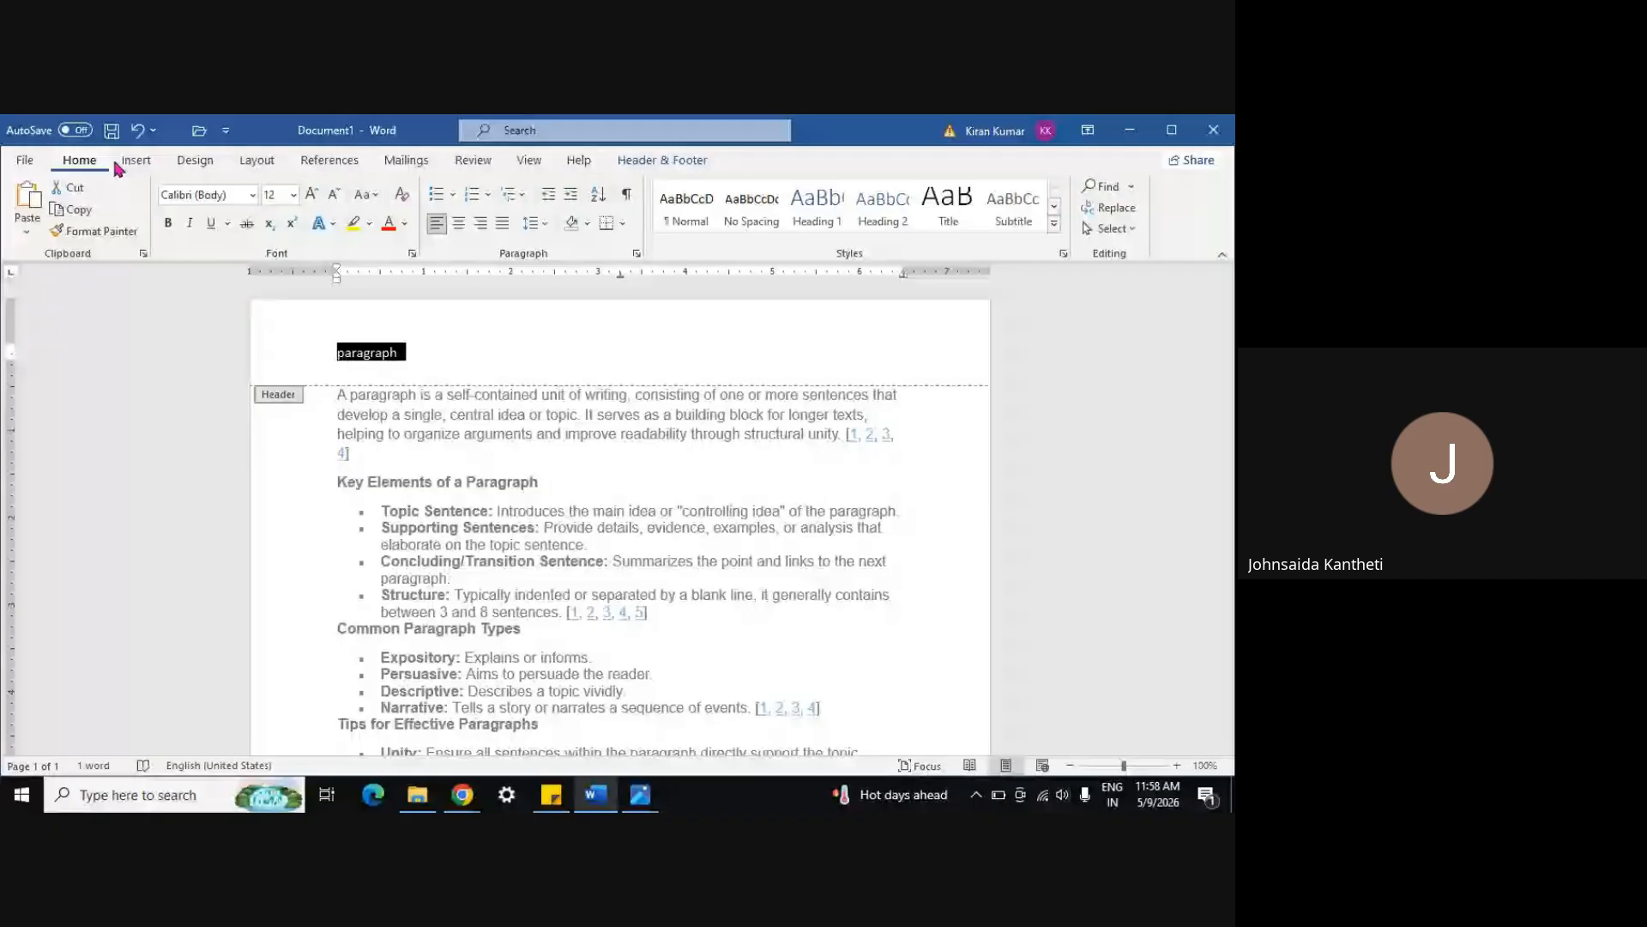
pyautogui.click(459, 225)
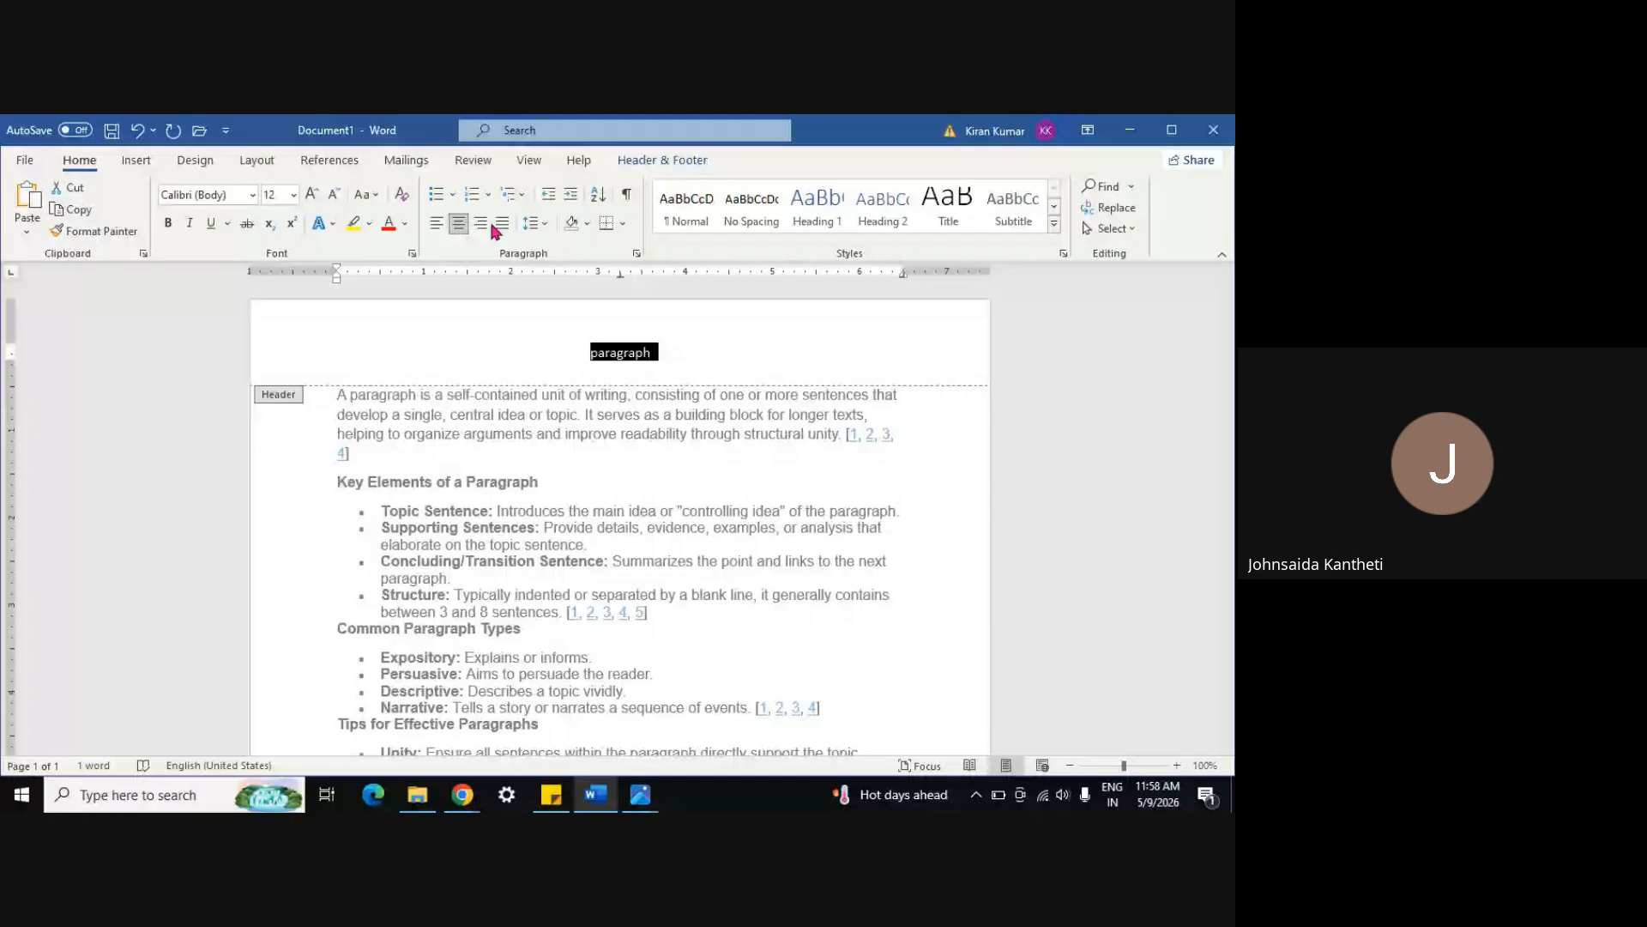
pyautogui.click(482, 224)
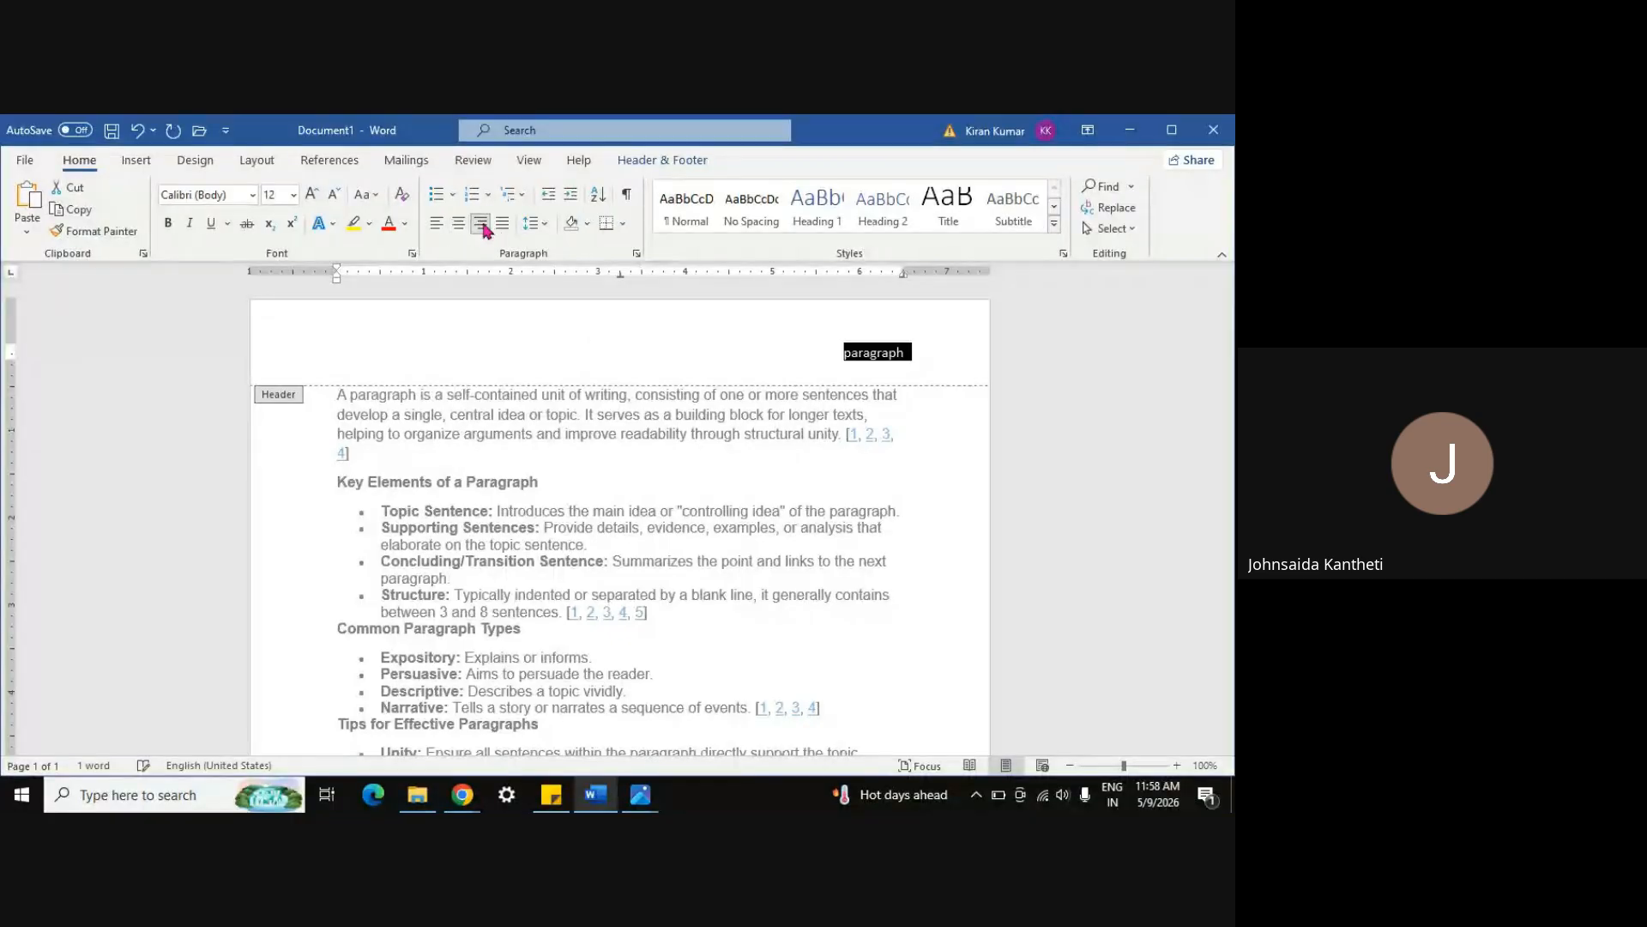
pyautogui.click(439, 223)
pyautogui.click(460, 227)
pyautogui.click(481, 227)
pyautogui.click(436, 223)
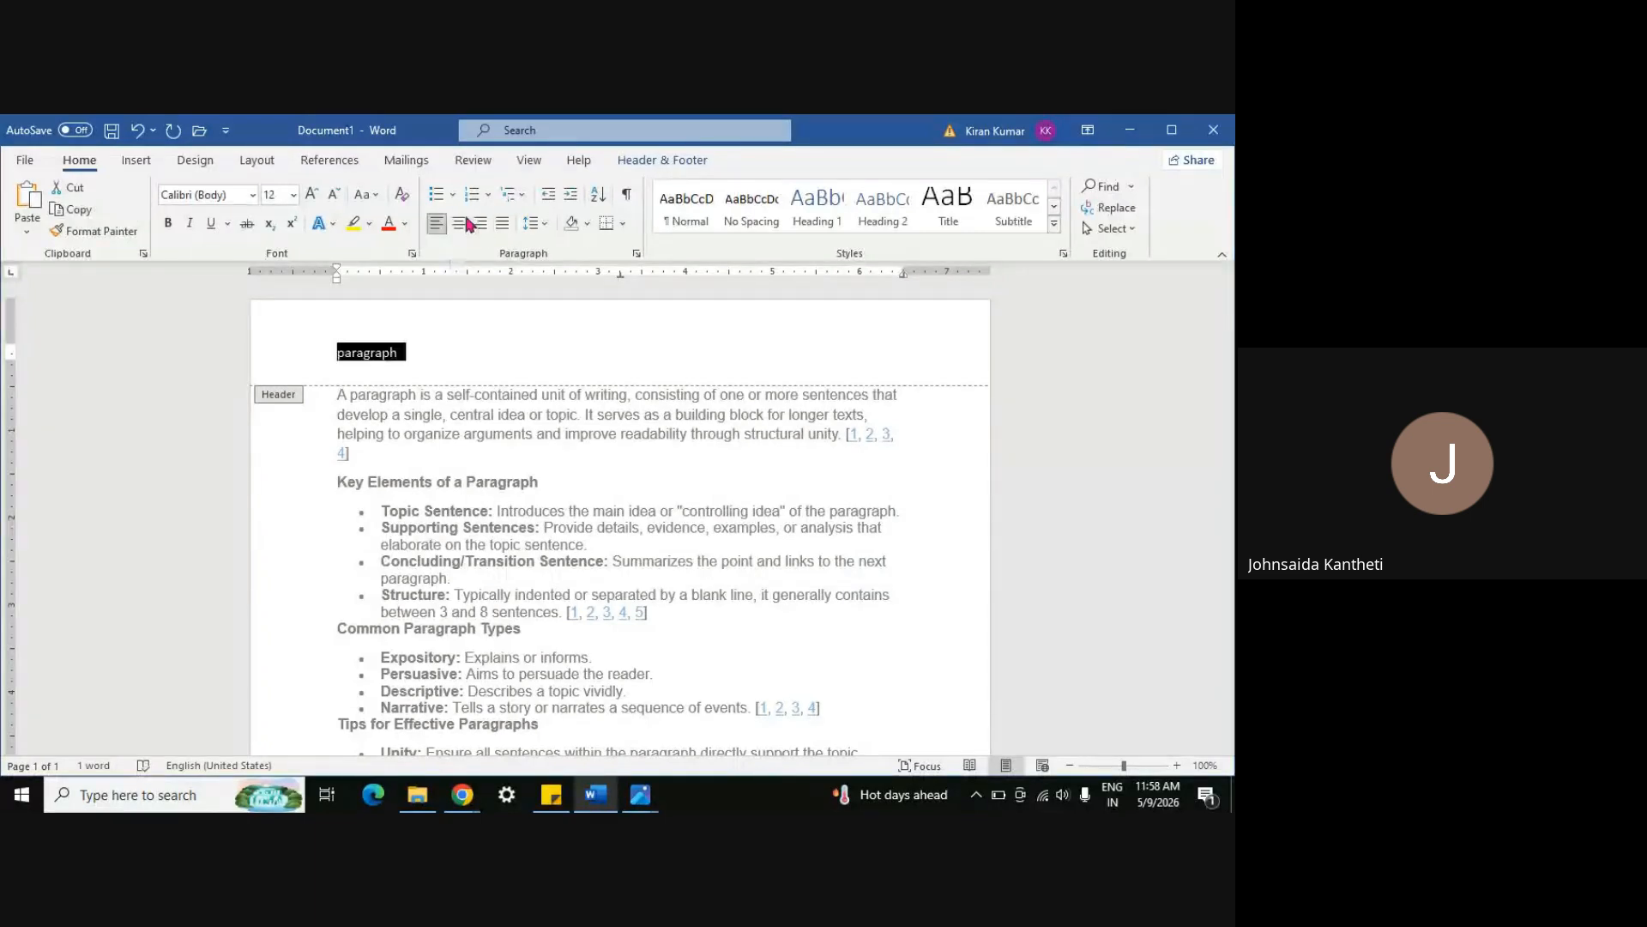
pyautogui.click(460, 223)
# Enlarge the selected header text to font size 24
pyautogui.click(311, 197)
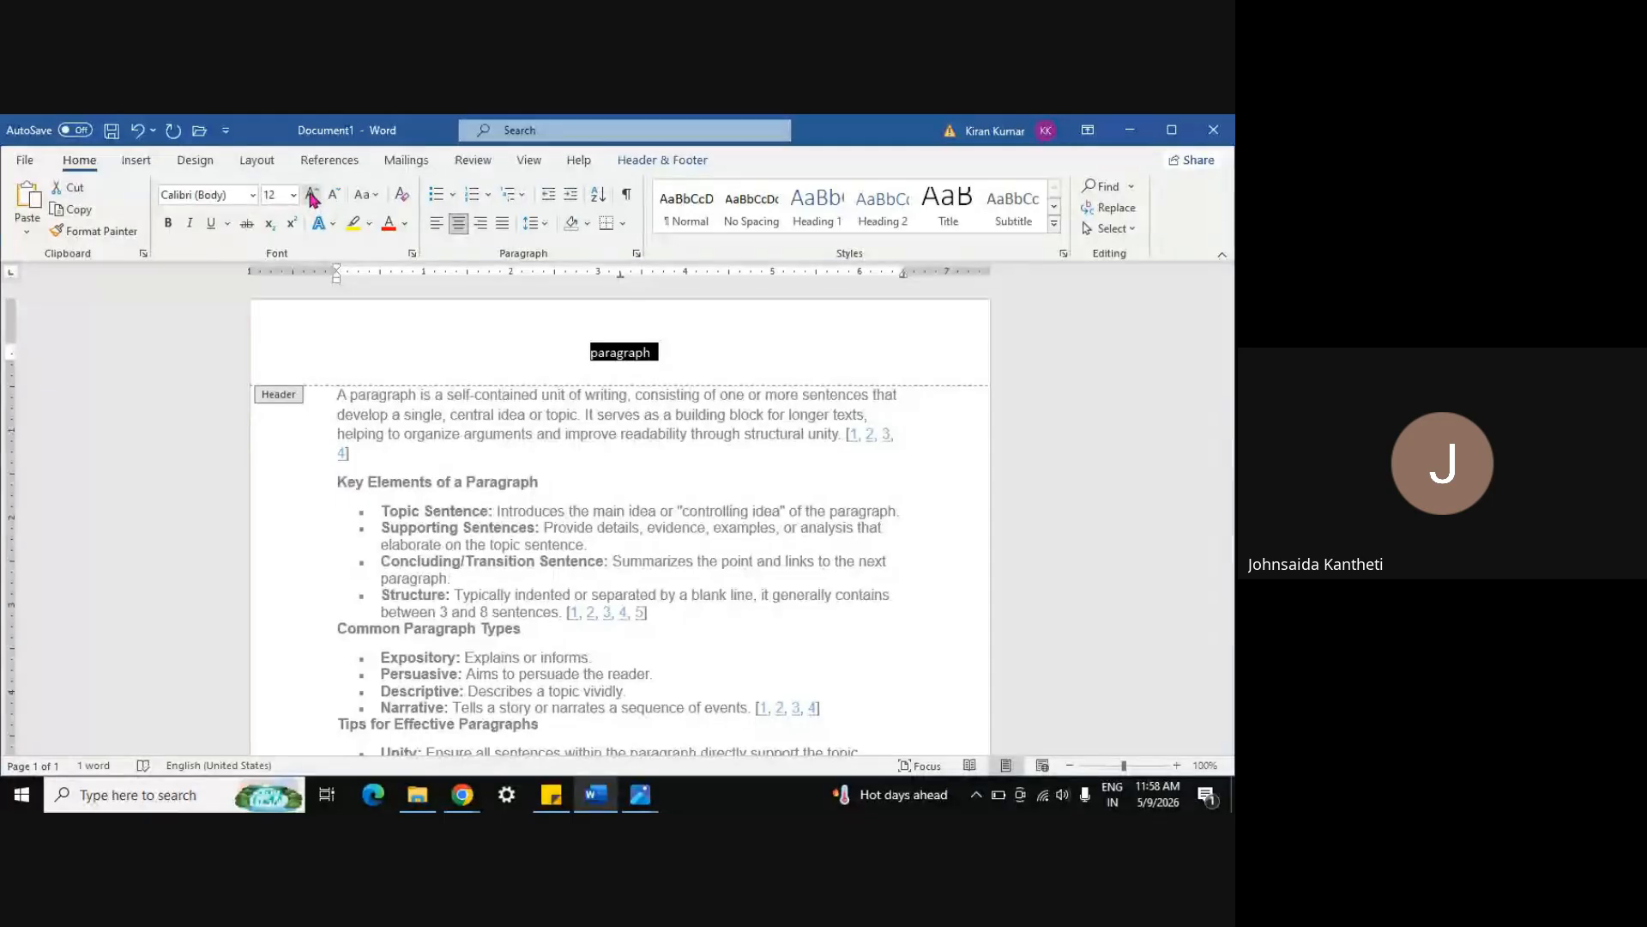
pyautogui.click(312, 197)
pyautogui.click(311, 196)
pyautogui.click(312, 196)
pyautogui.click(311, 197)
pyautogui.click(312, 197)
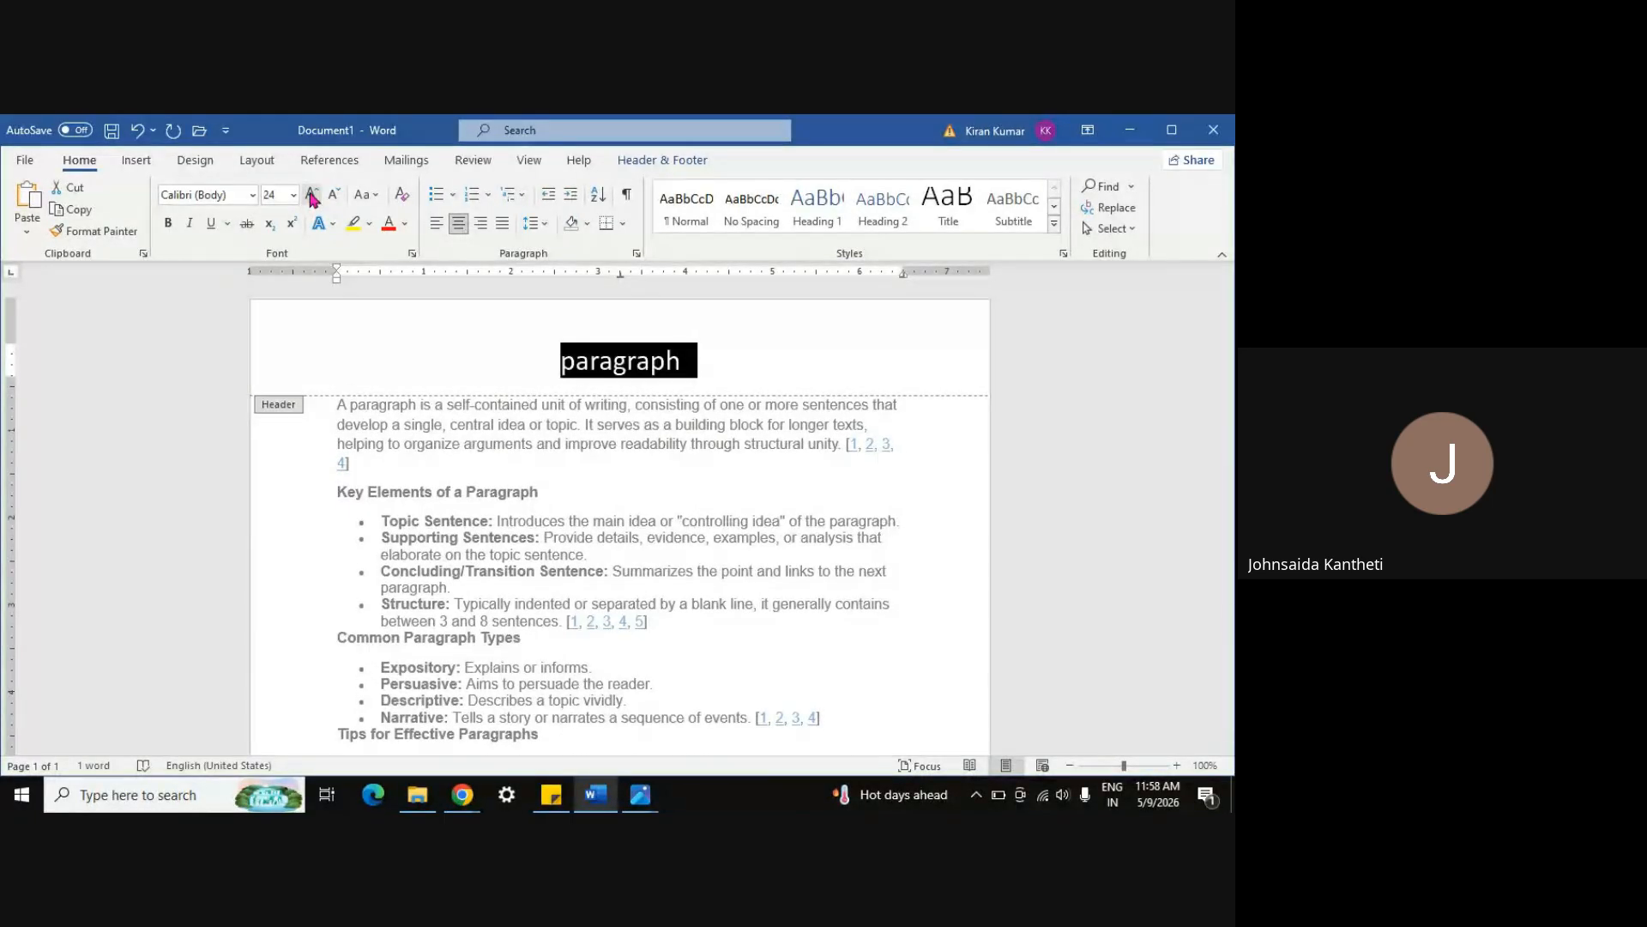
# Apply the orange outlined text effect to the header word, add an outer shadow from the last row, and deselect the text
pyautogui.click(323, 223)
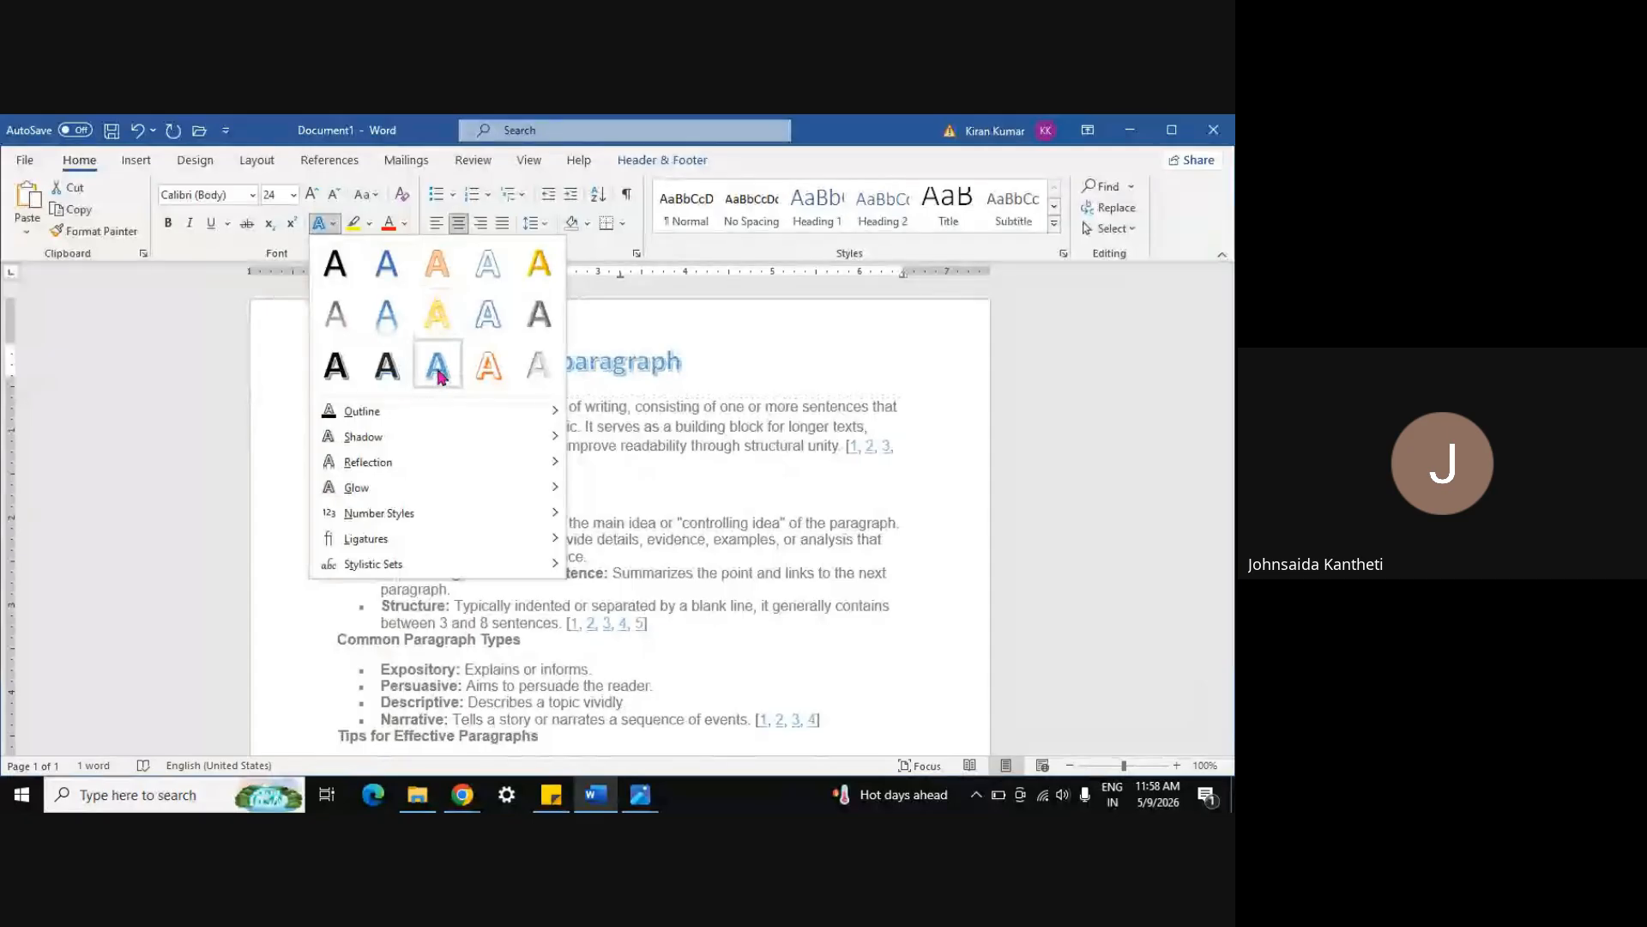
pyautogui.click(486, 372)
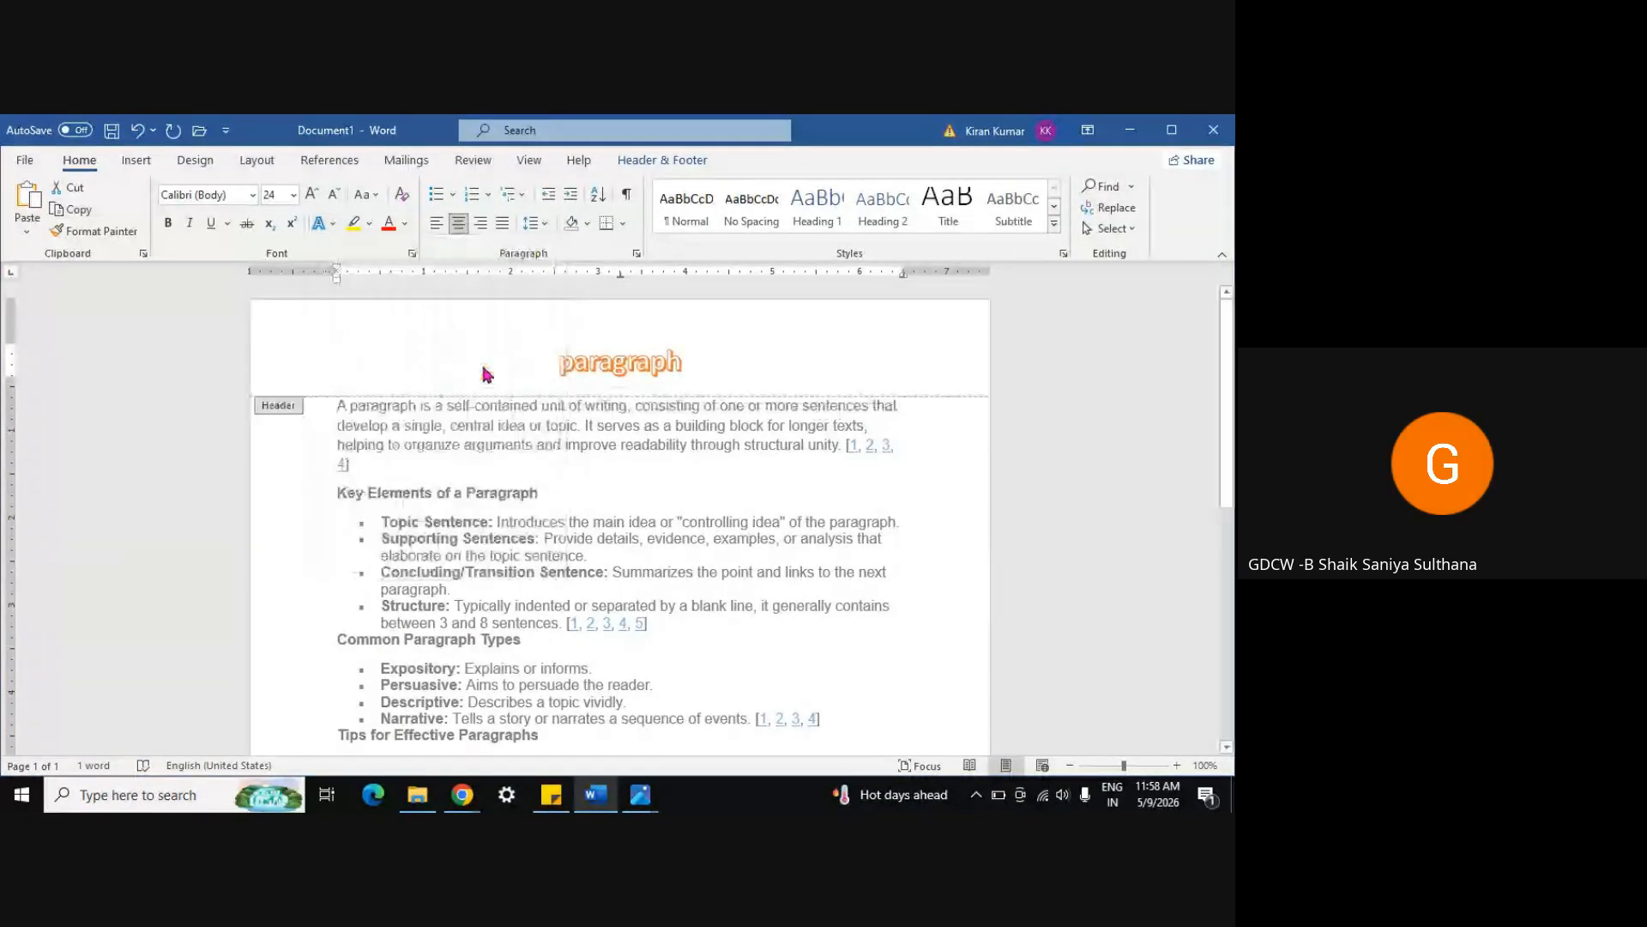
pyautogui.click(334, 225)
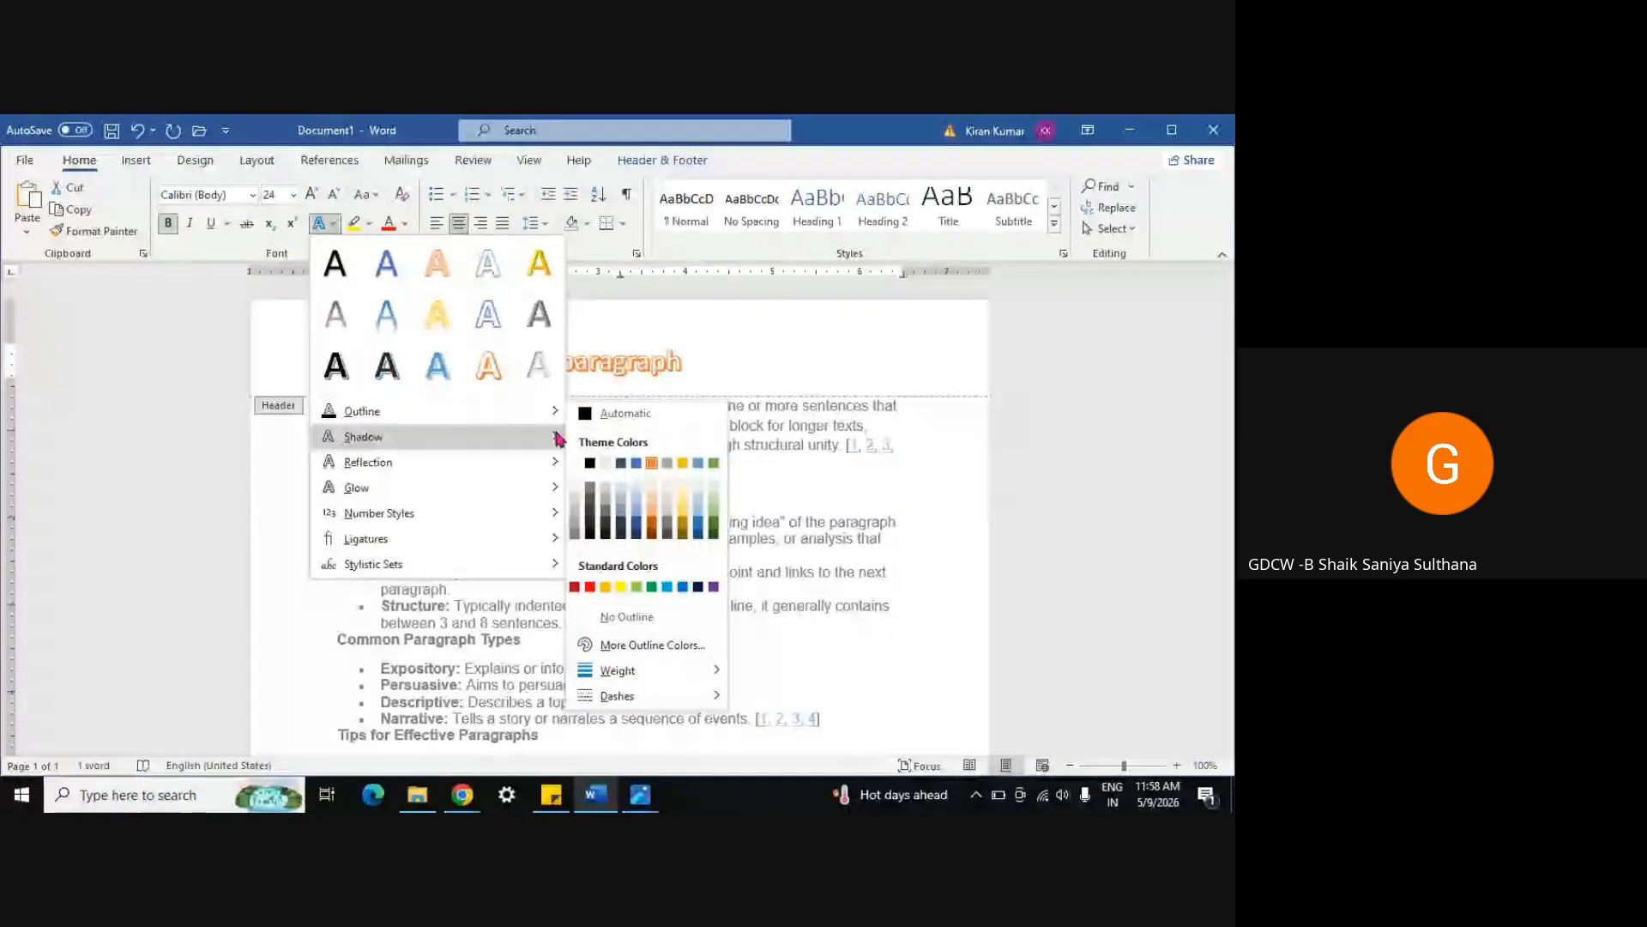
pyautogui.moveTo(556, 439)
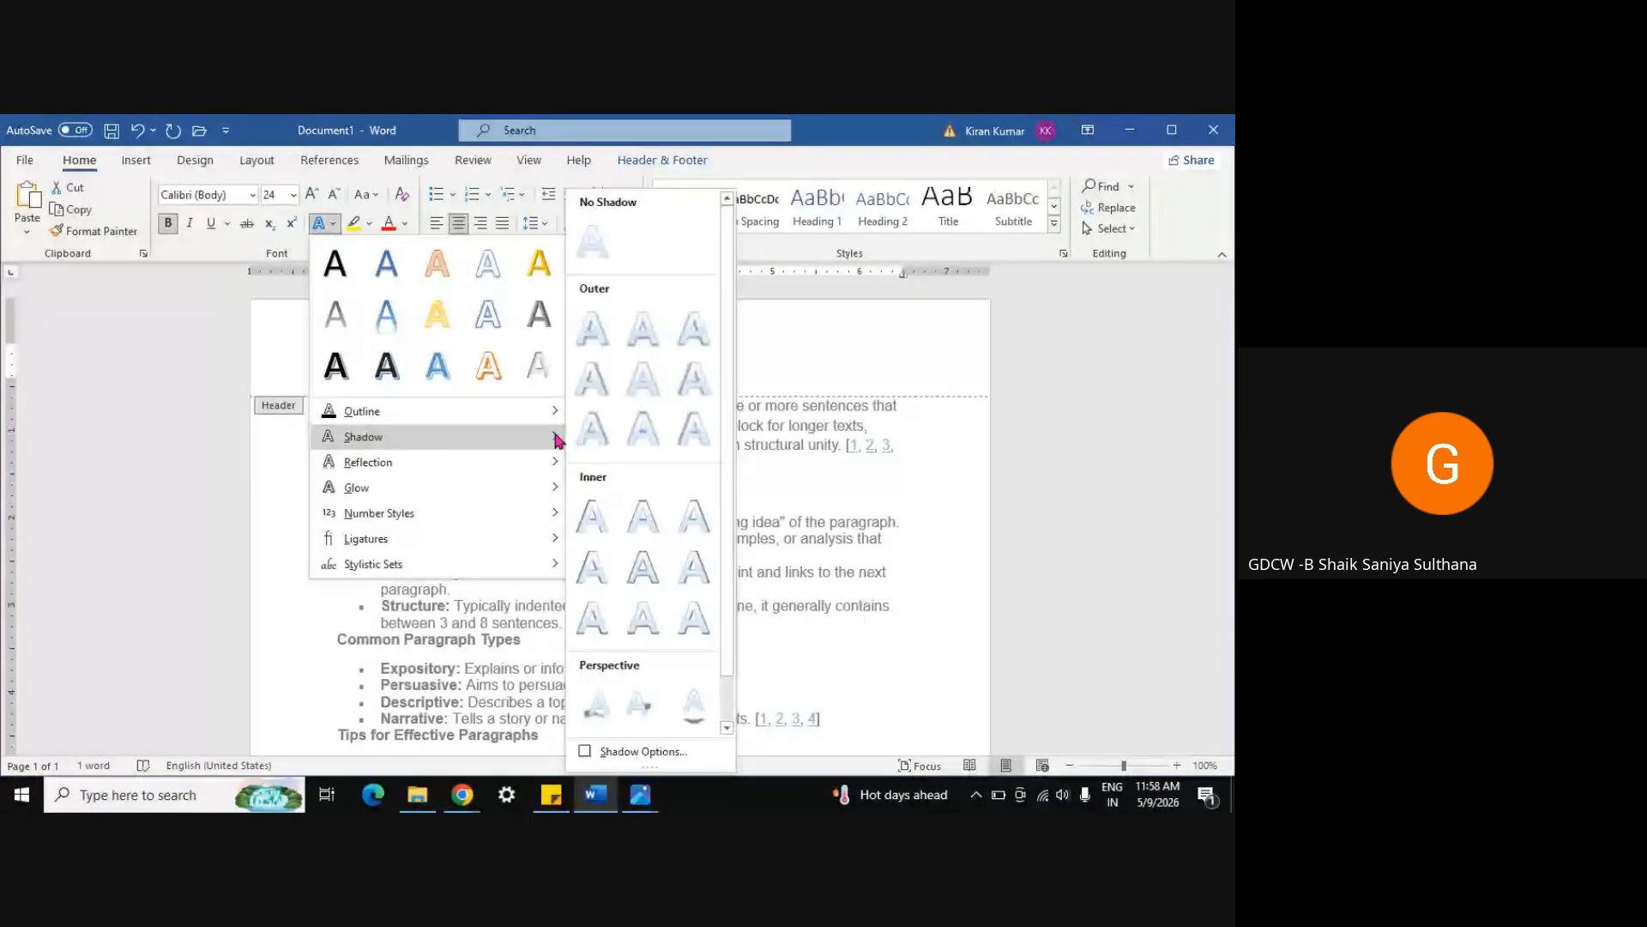
pyautogui.click(635, 429)
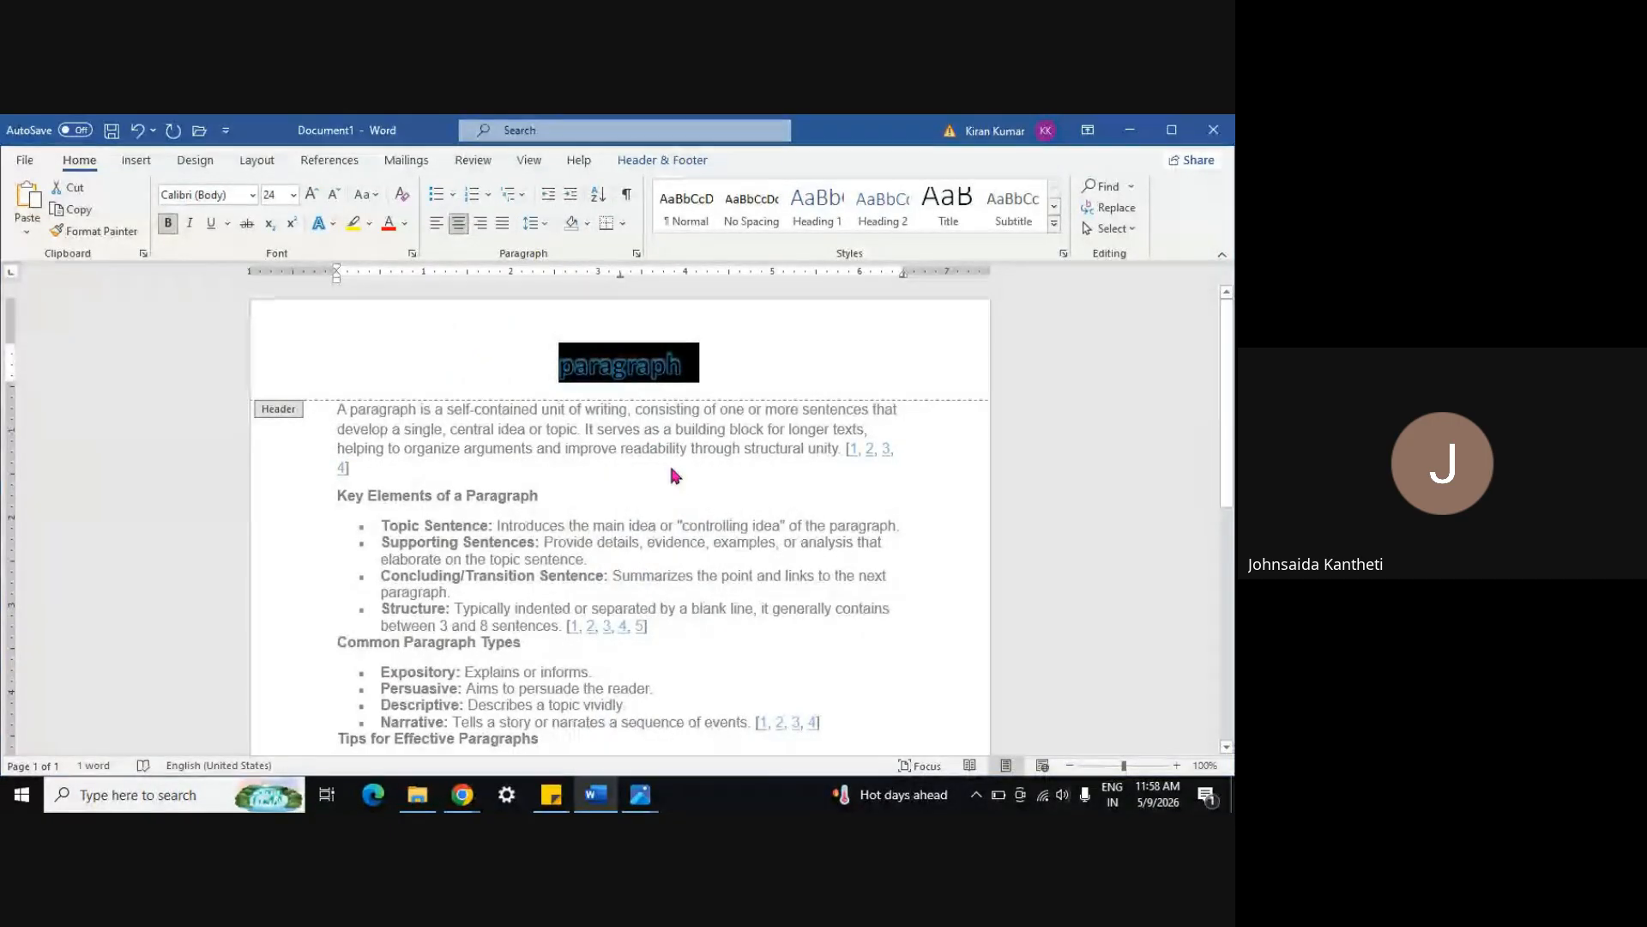
pyautogui.click(779, 367)
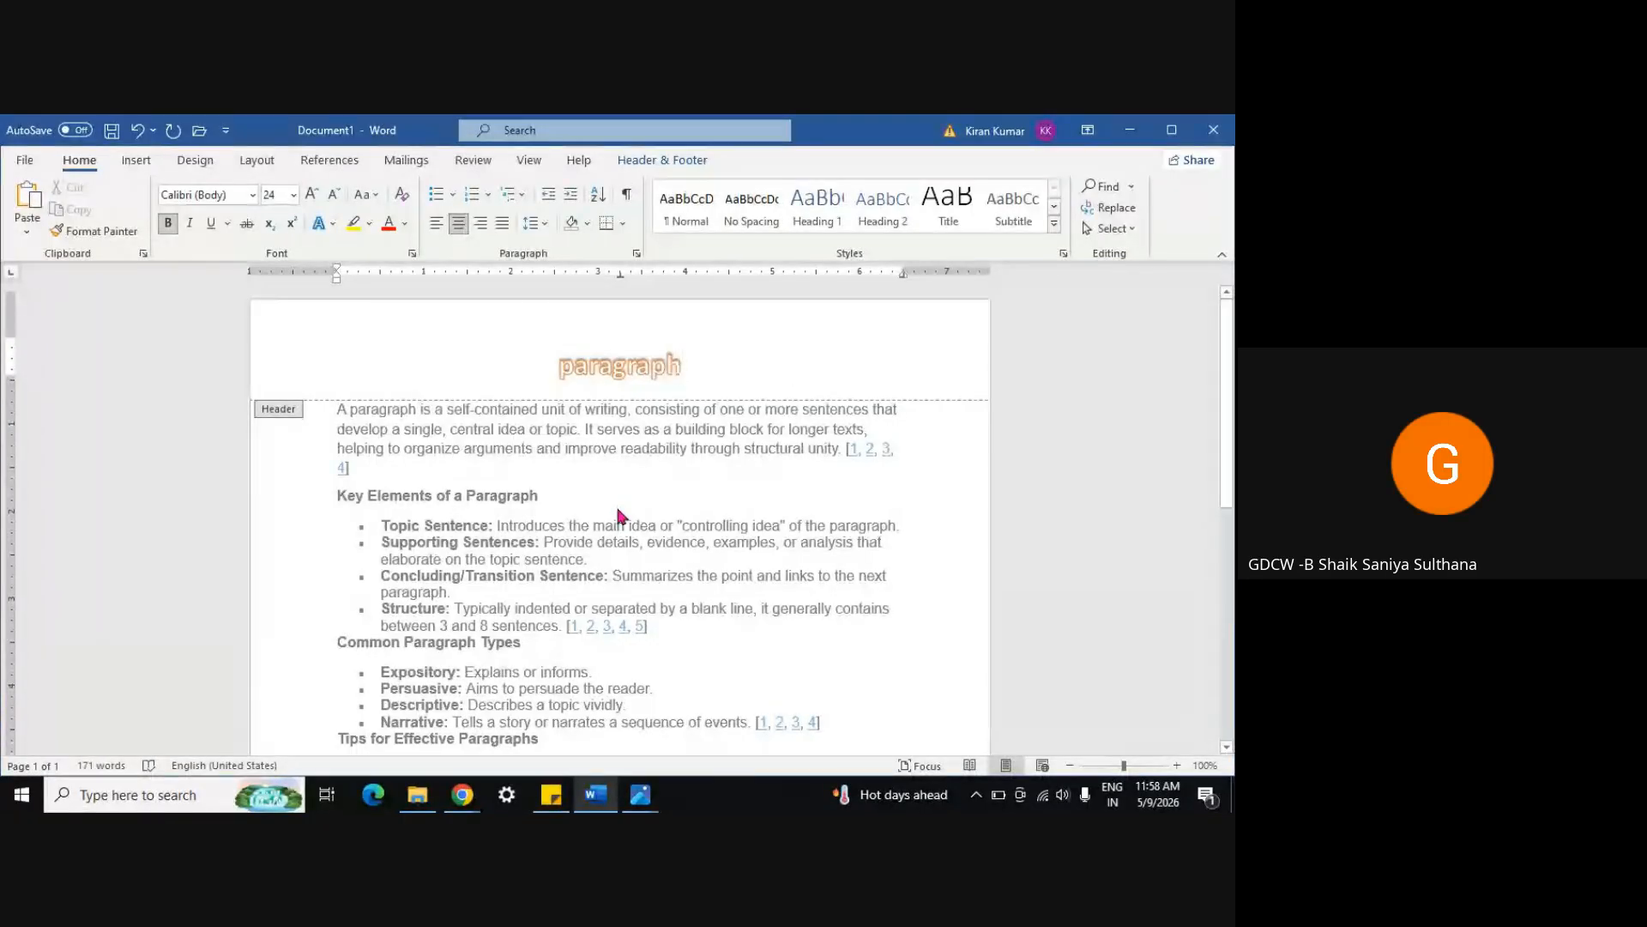
# Replace the header word paragraph with EXAMPLE in capital letters and center it
pyautogui.doubleClick(608, 367)
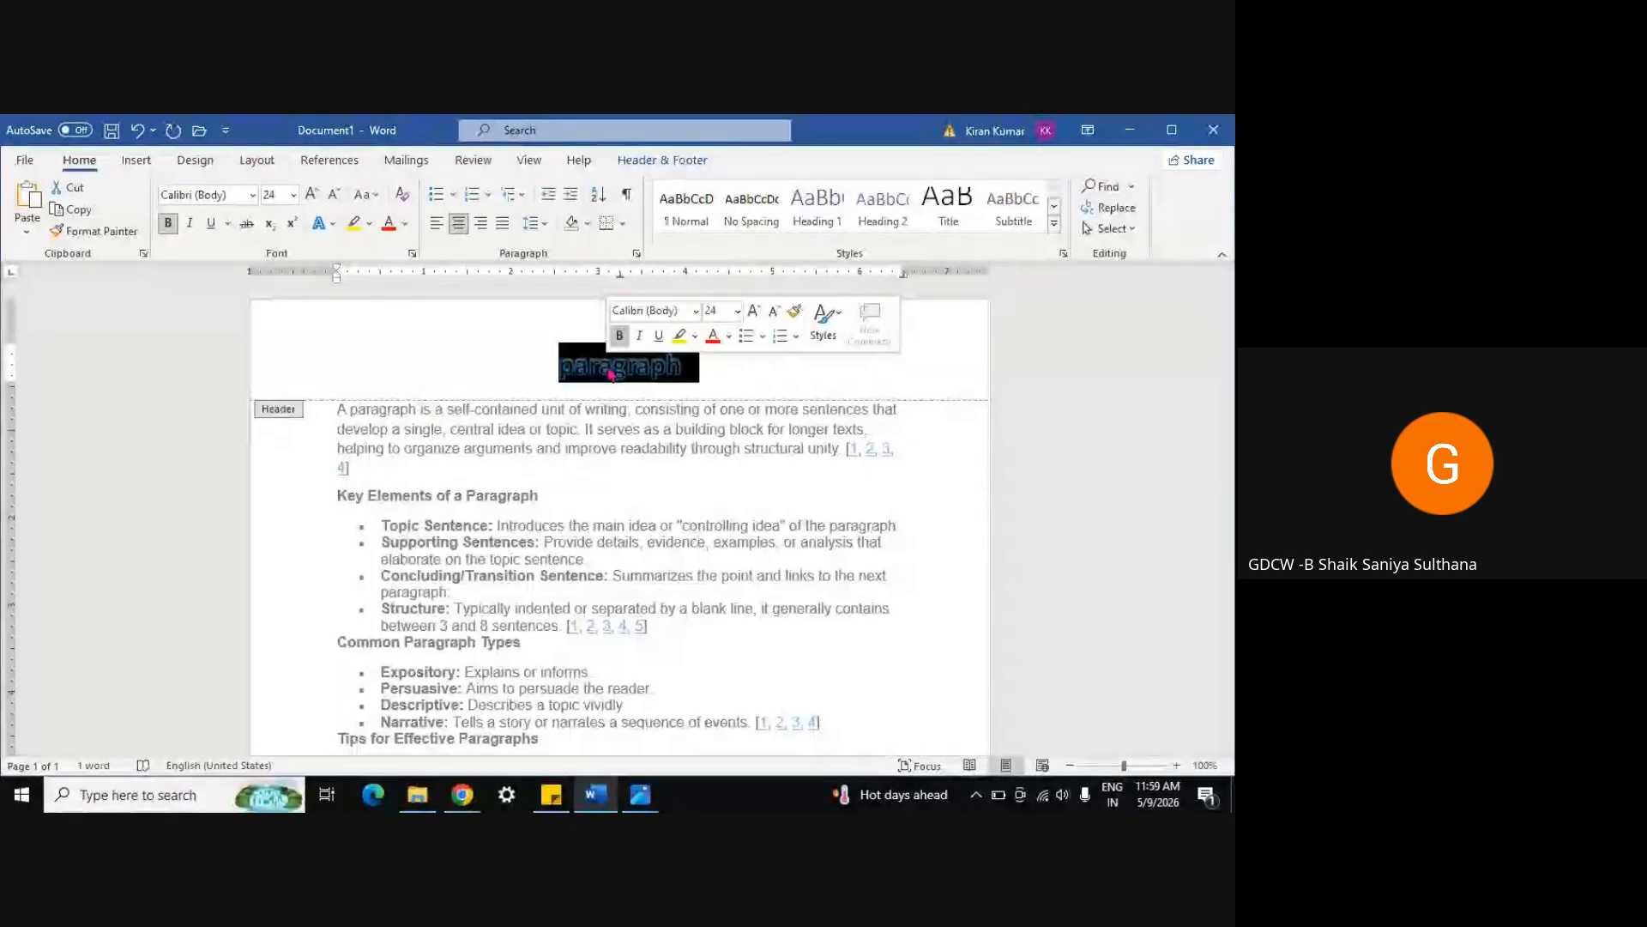
pyautogui.click(611, 373)
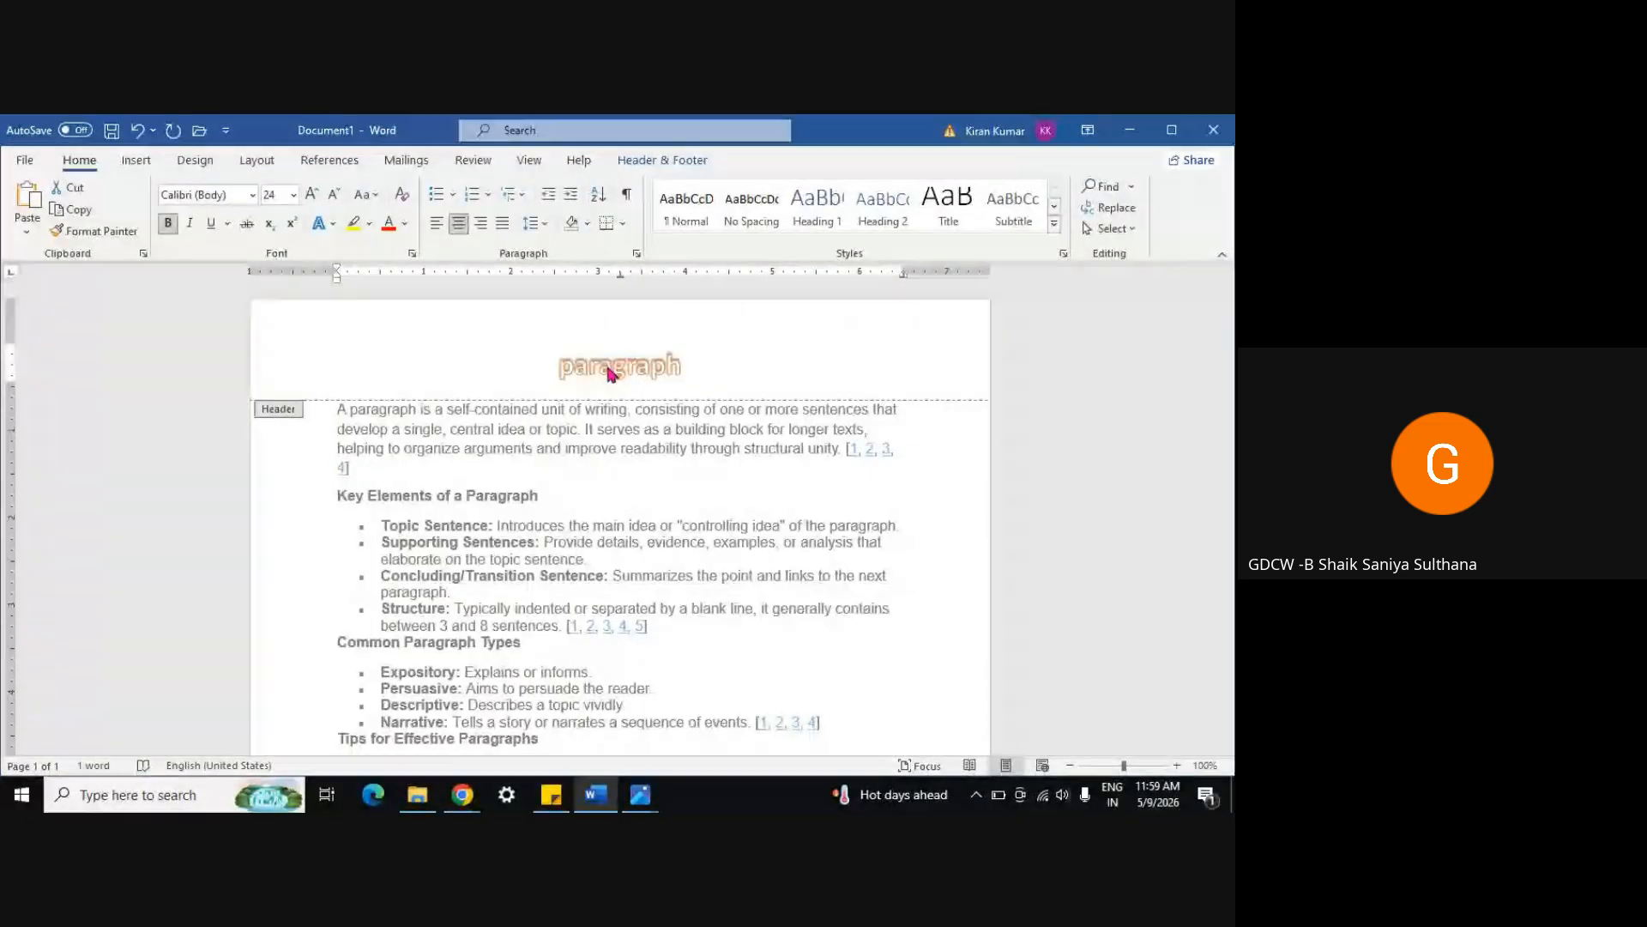
pyautogui.write('exa')
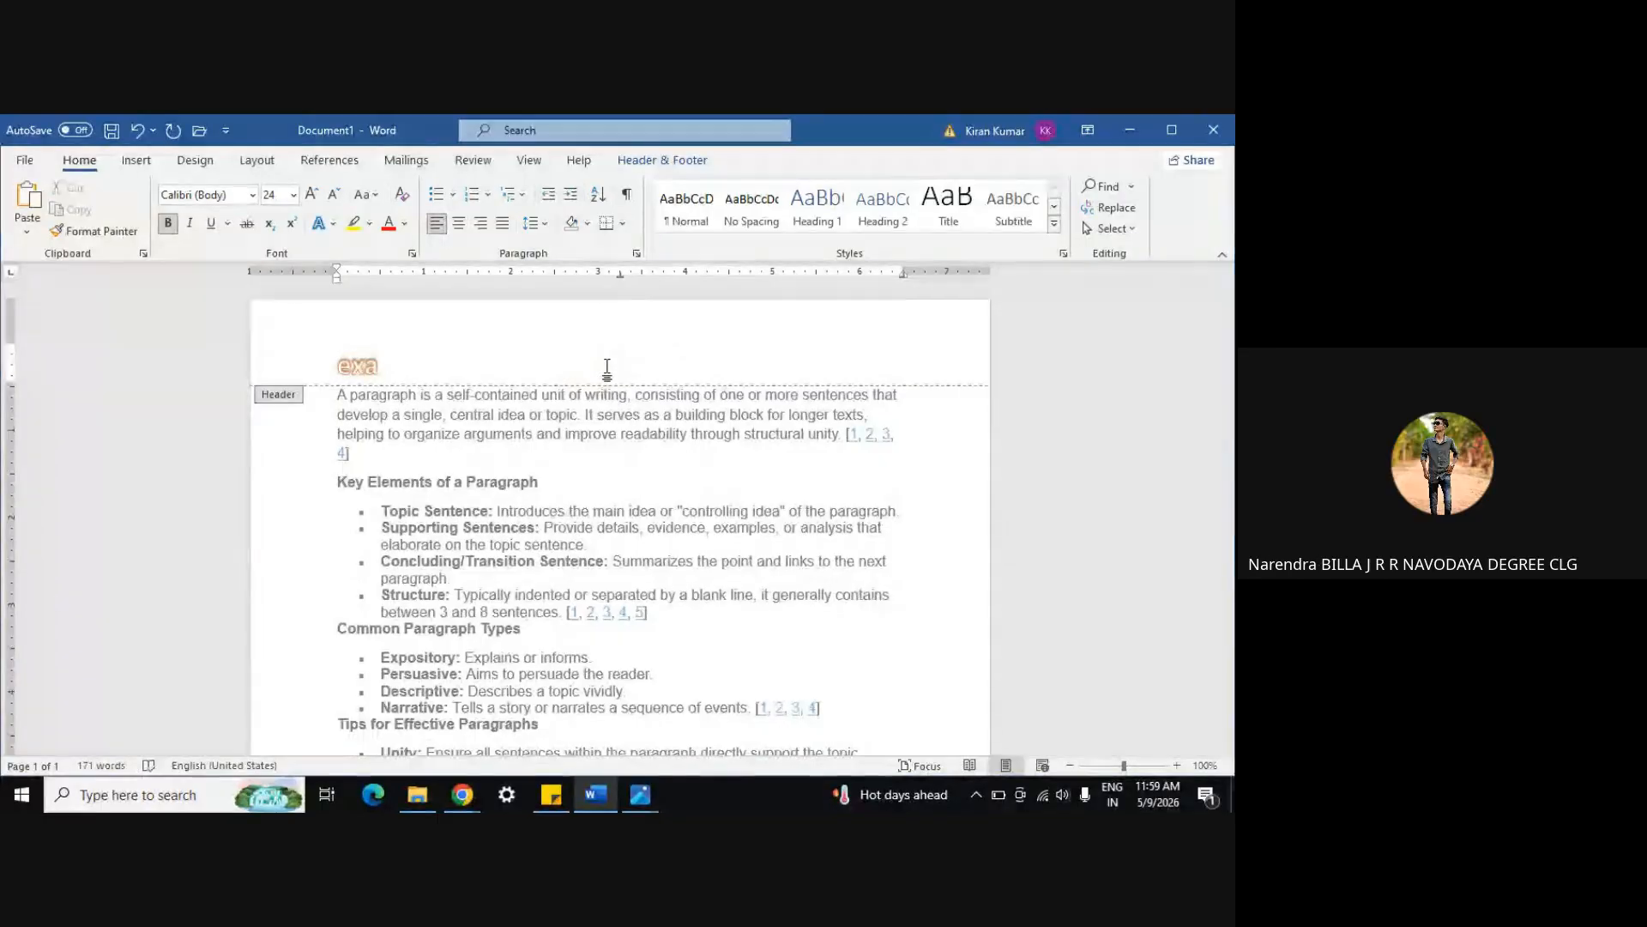
pyautogui.write('MP')
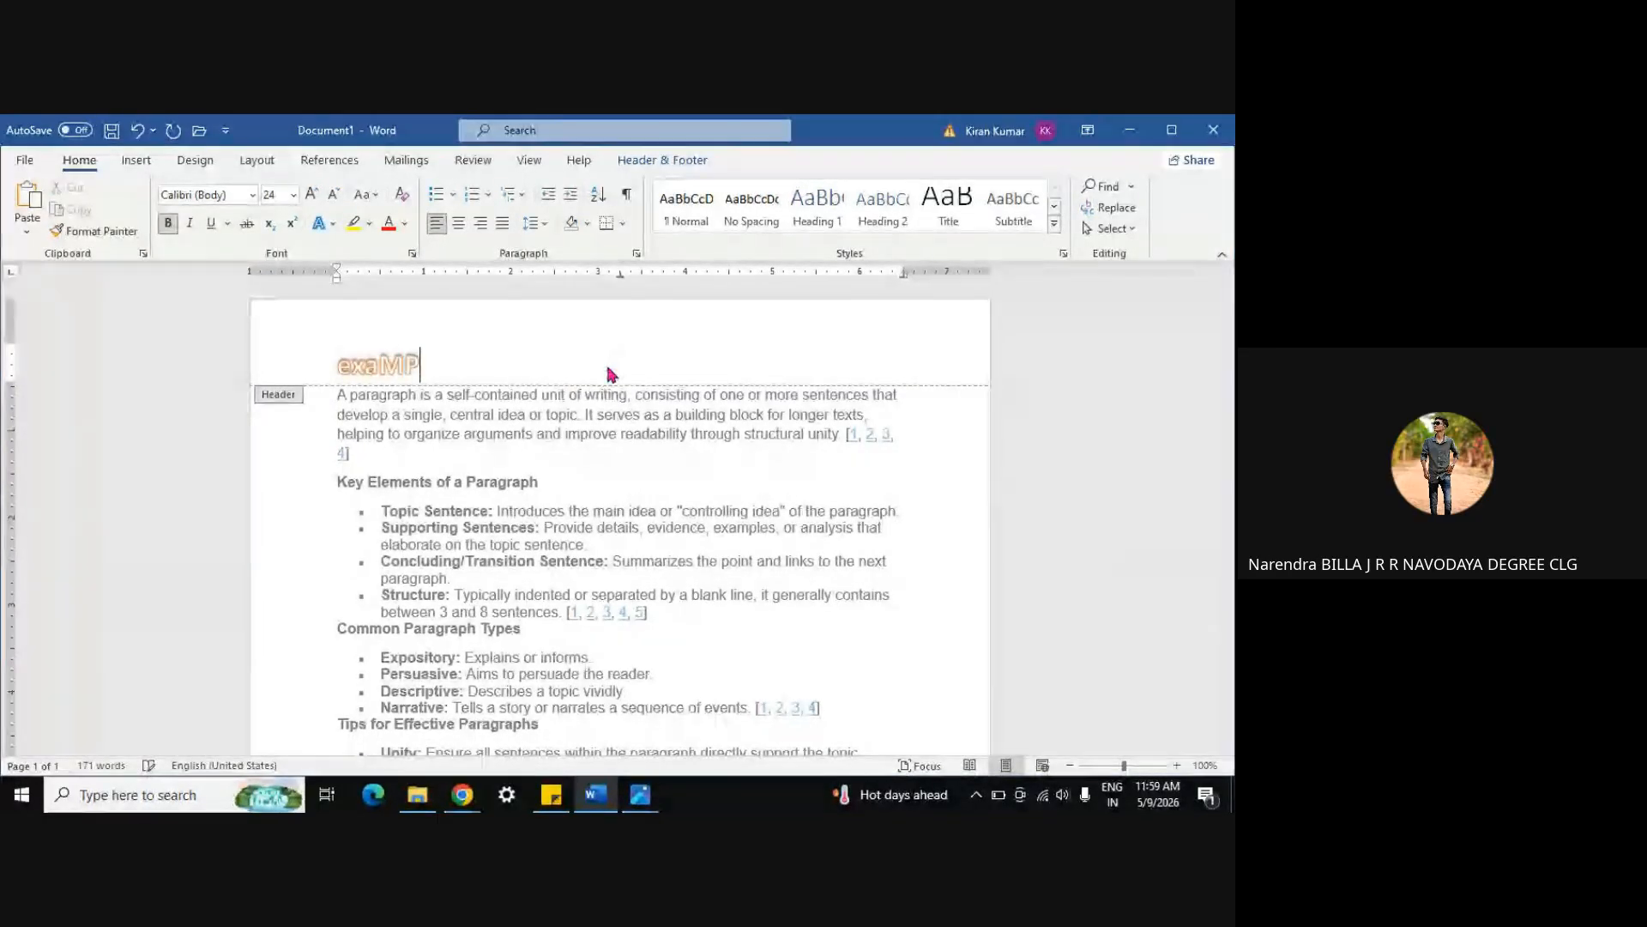
pyautogui.write('LE')
pyautogui.press('BackSpace')
pyautogui.press('BackSpace')
pyautogui.press('BackSpace')
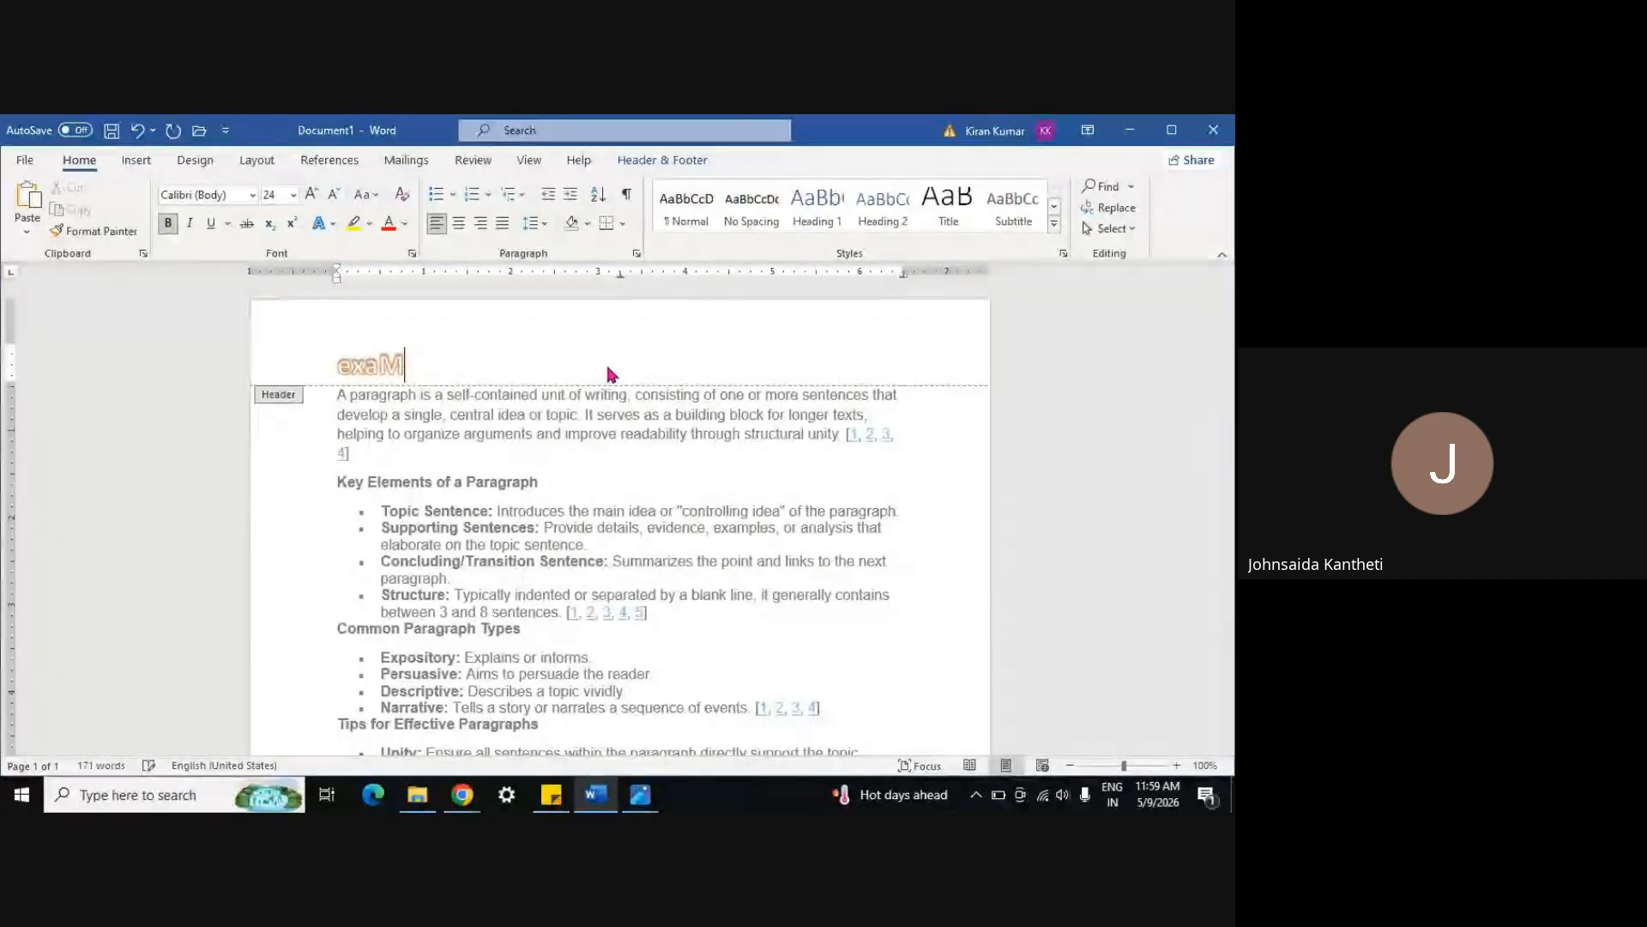
pyautogui.press('BackSpace')
pyautogui.press('BackSpace')
pyautogui.press('BackSpace')
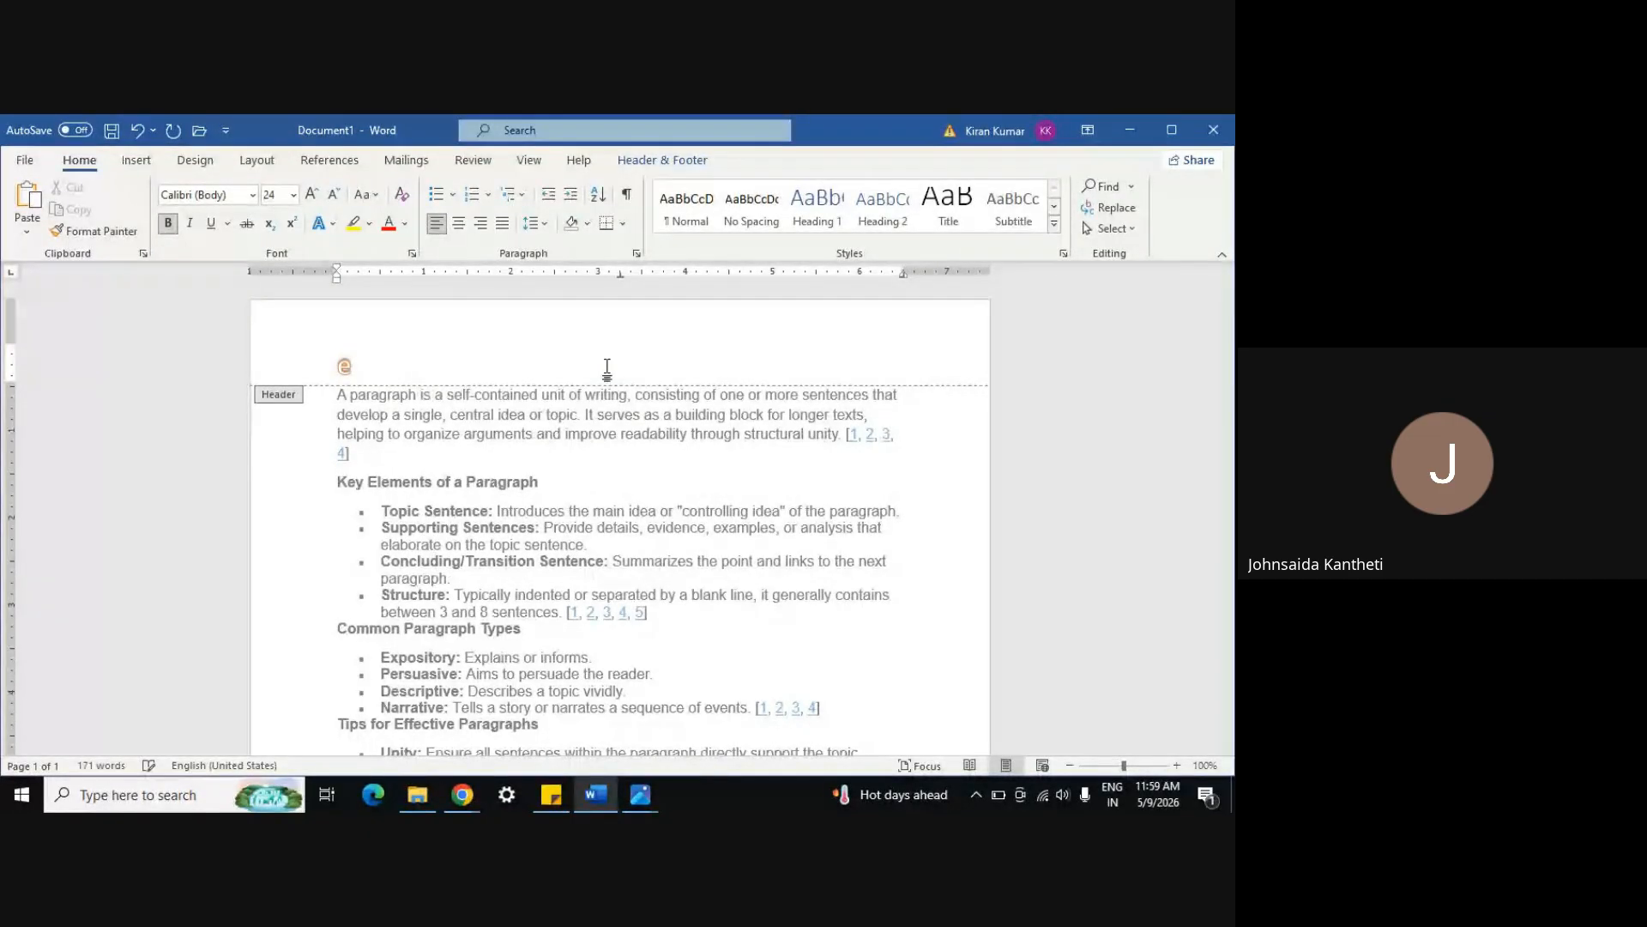
pyautogui.press('BackSpace')
pyautogui.write('EXAMPLE')
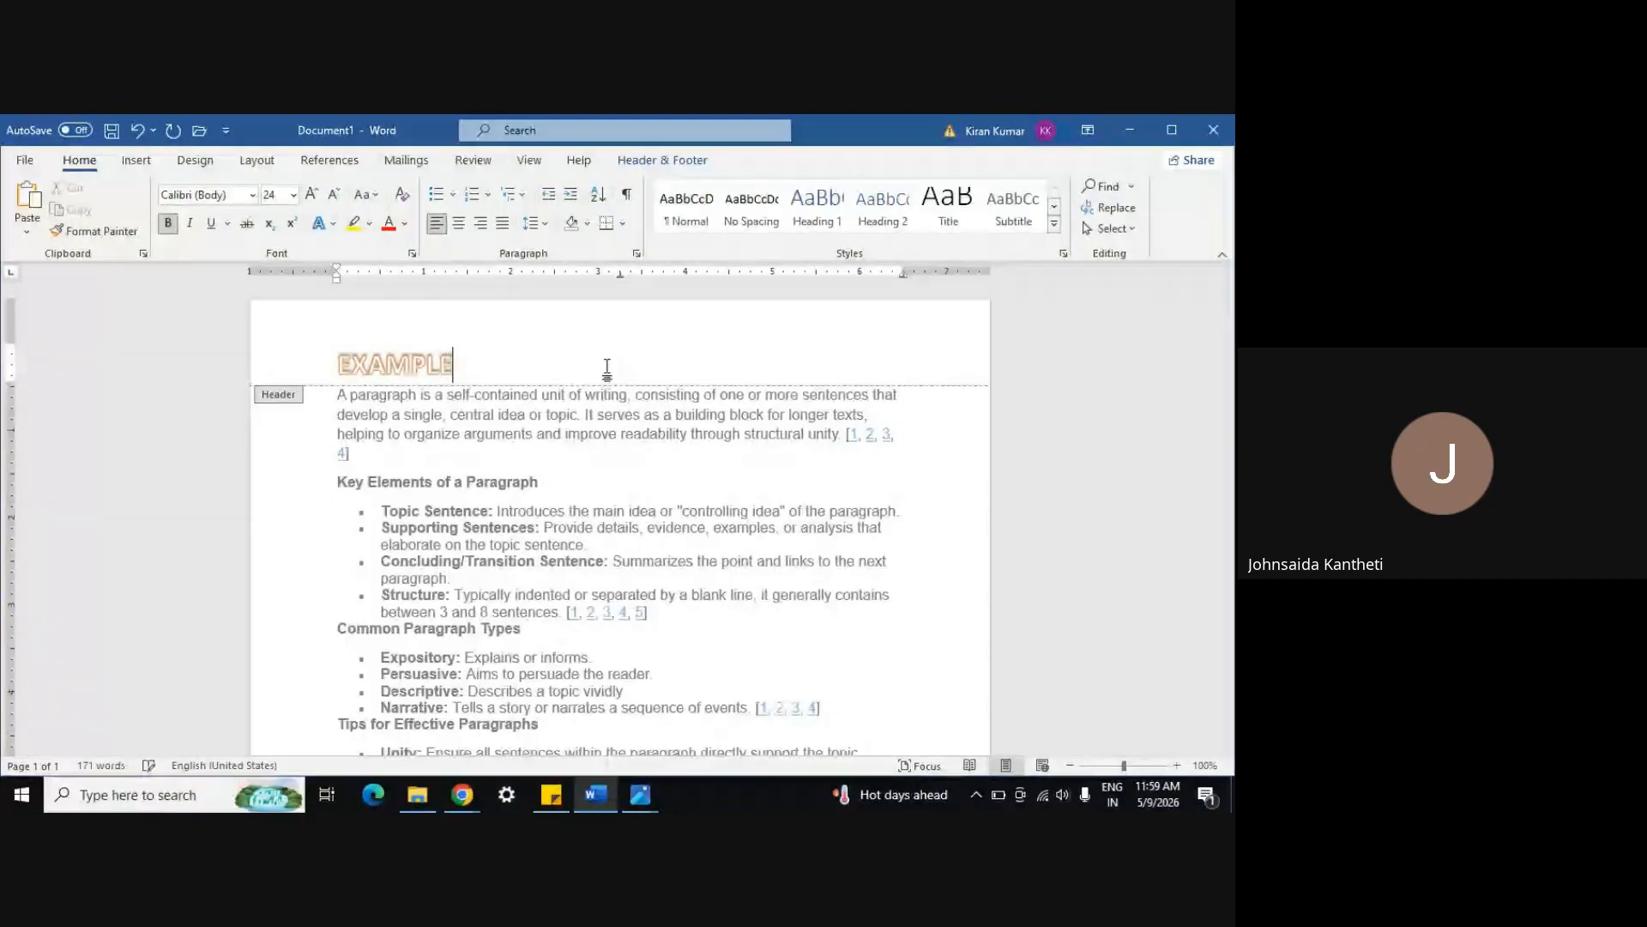
pyautogui.click(460, 223)
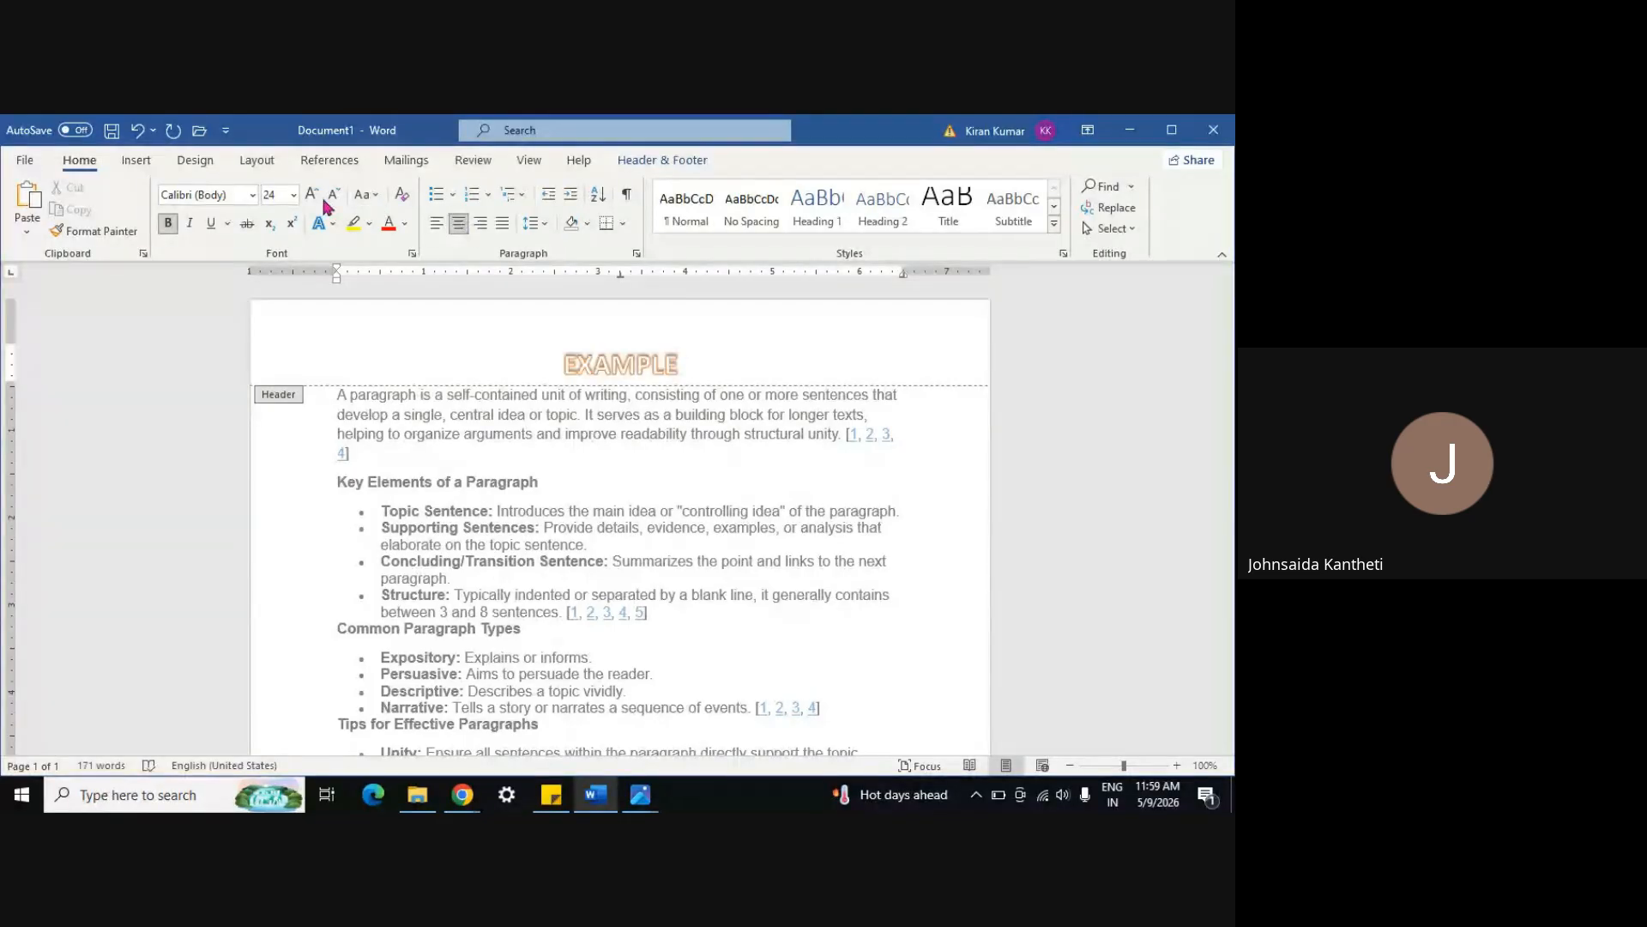
# Enlarge the whole header word EXAMPLE to font size 72
pyautogui.hotkey('ctrl', 'a')
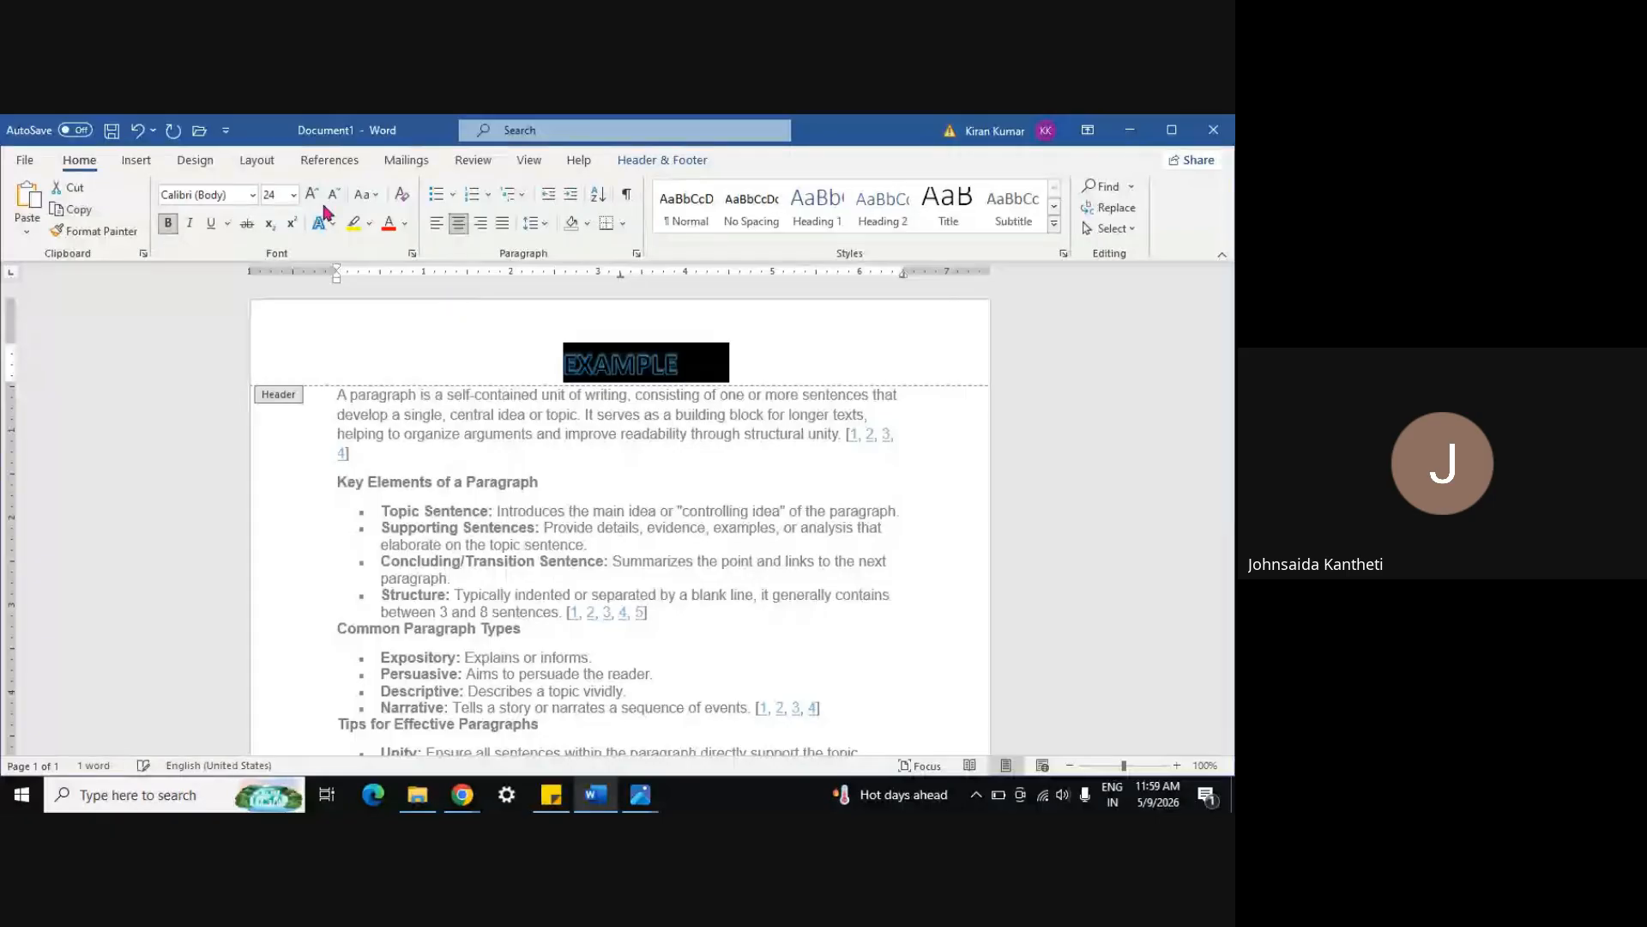
pyautogui.click(312, 194)
pyautogui.click(312, 193)
pyautogui.click(312, 194)
pyautogui.click(311, 194)
pyautogui.click(311, 193)
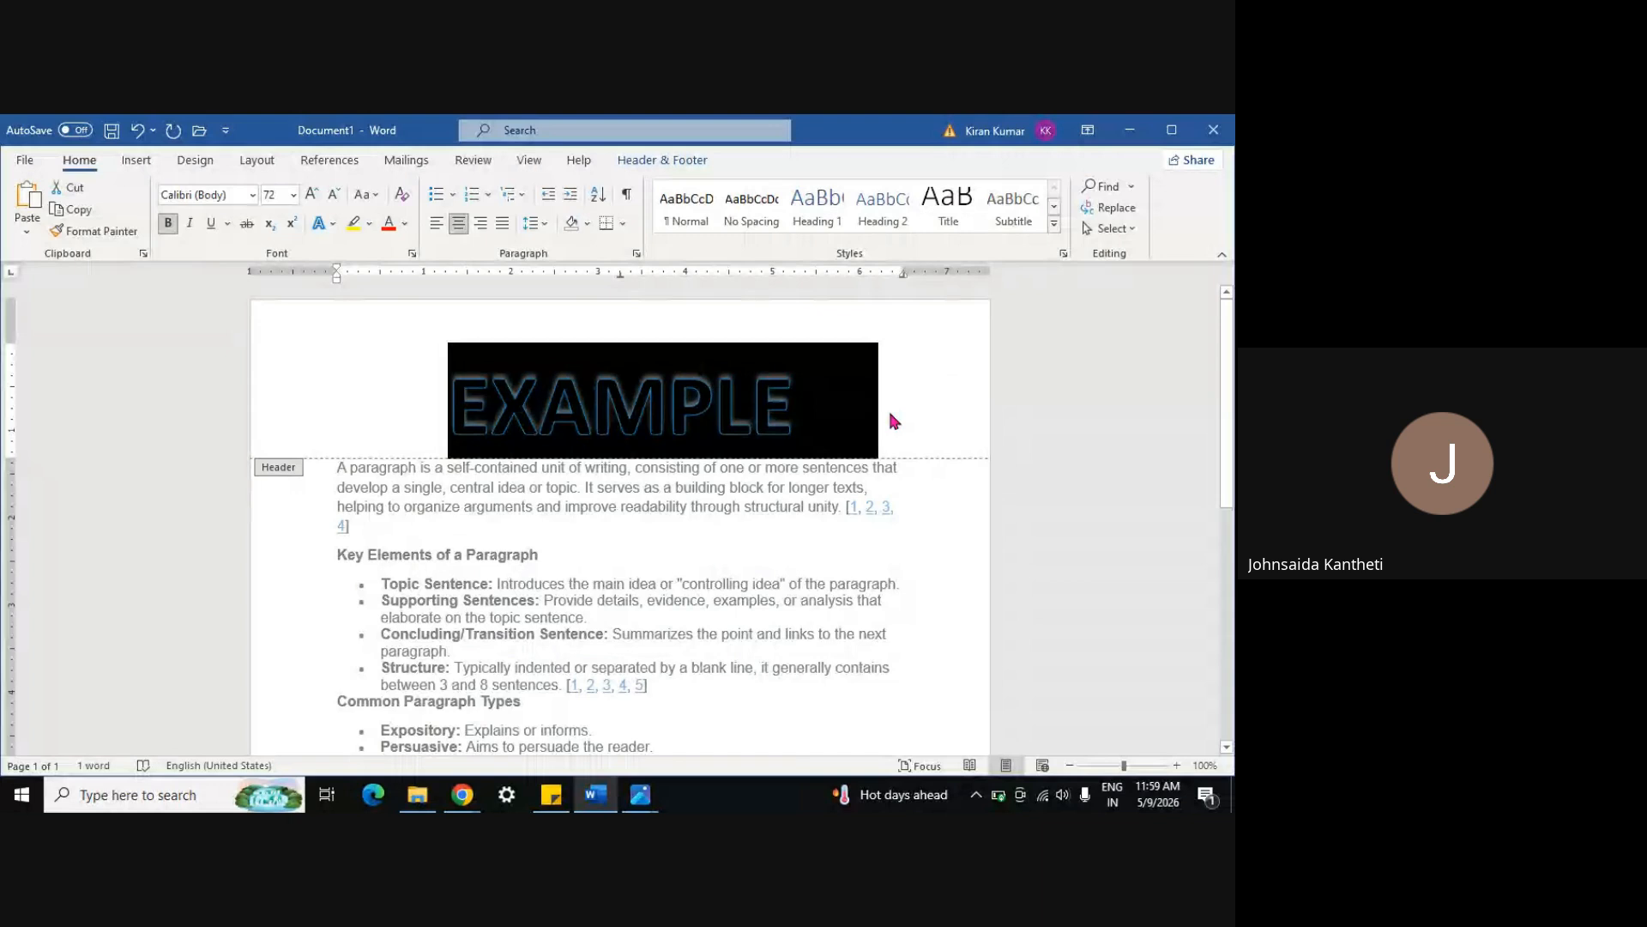
# Exit header editing and check the header and the footer on the page
pyautogui.click(684, 506)
pyautogui.scroll(-7, 686, 506)
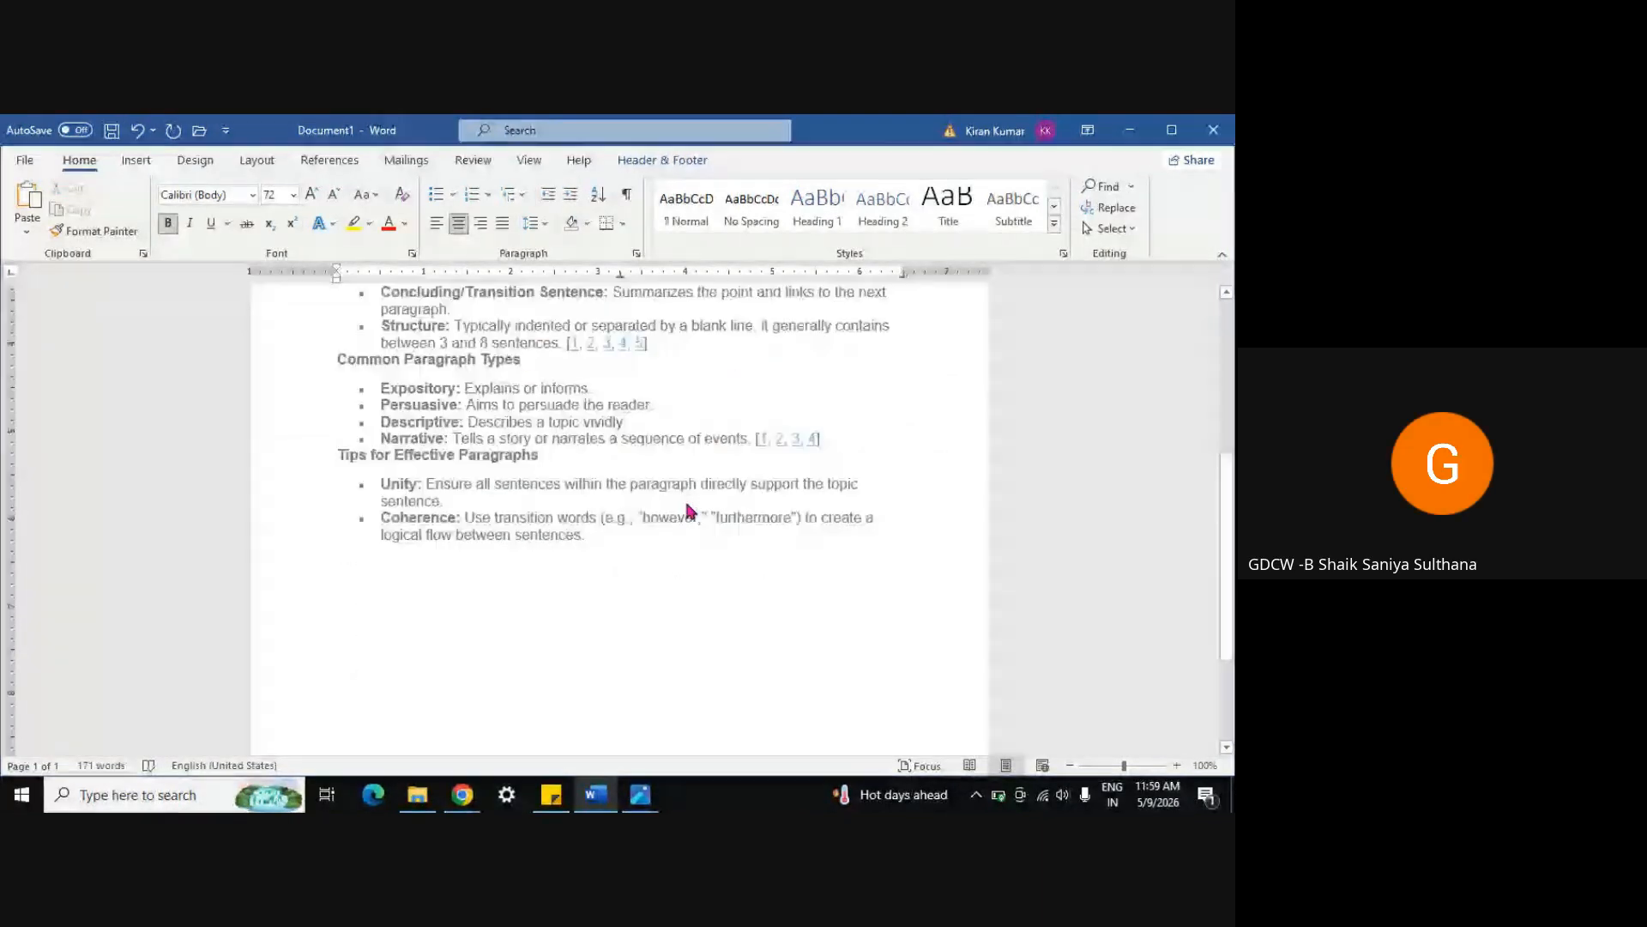
pyautogui.scroll(7, 686, 508)
pyautogui.scroll(-1, 686, 509)
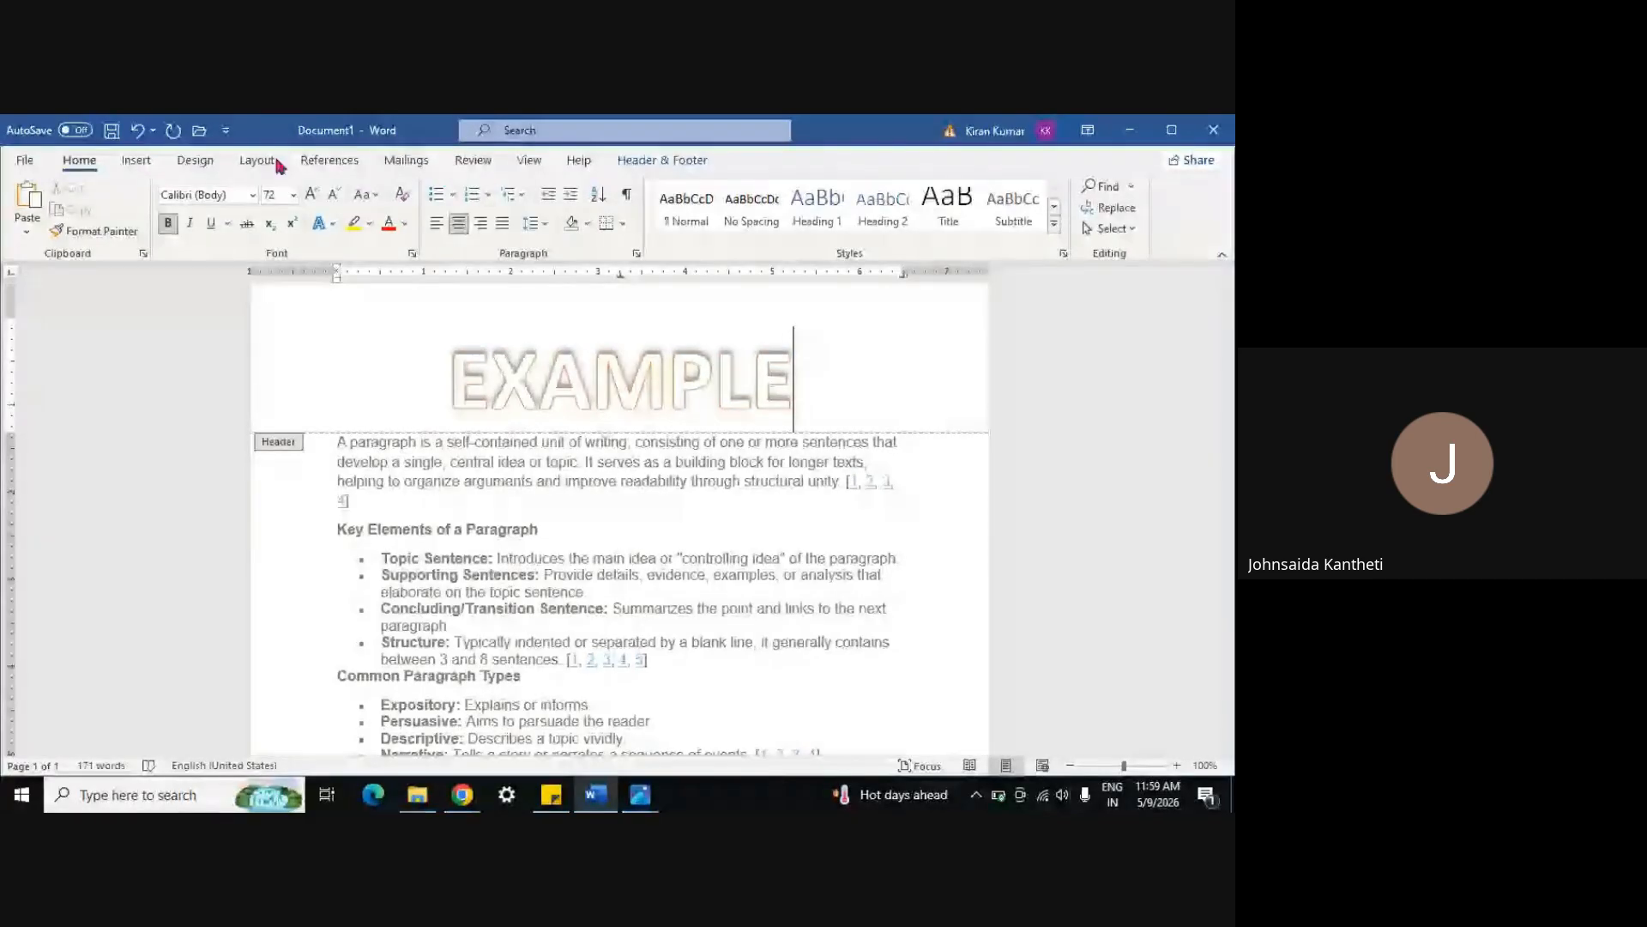
pyautogui.click(134, 161)
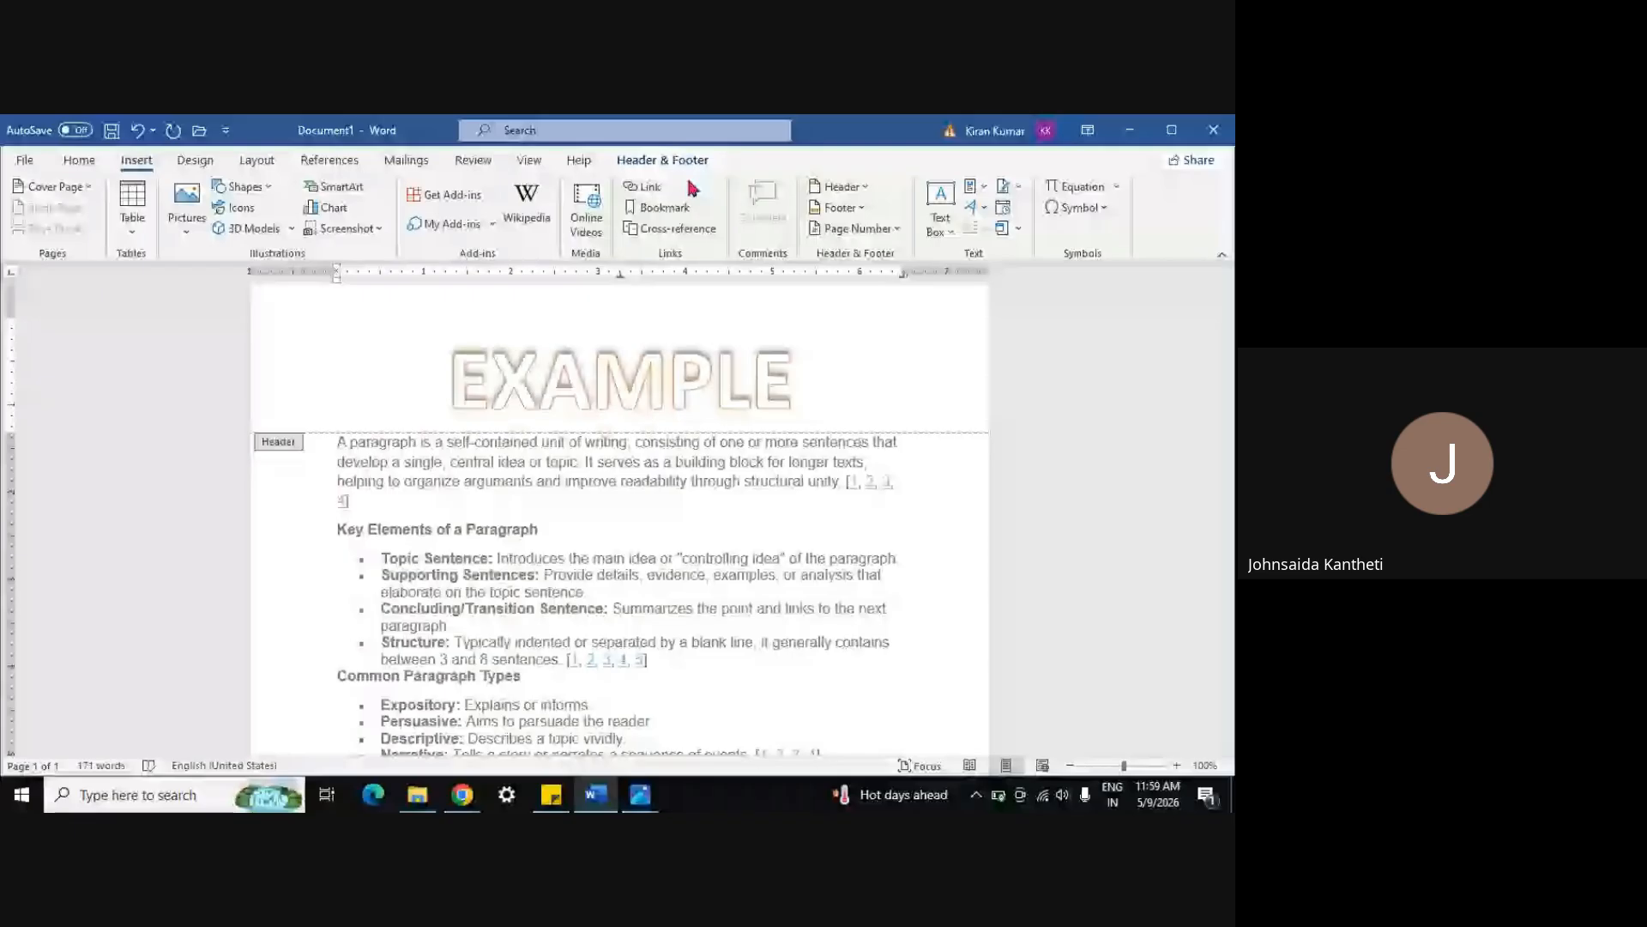
pyautogui.press('Escape')
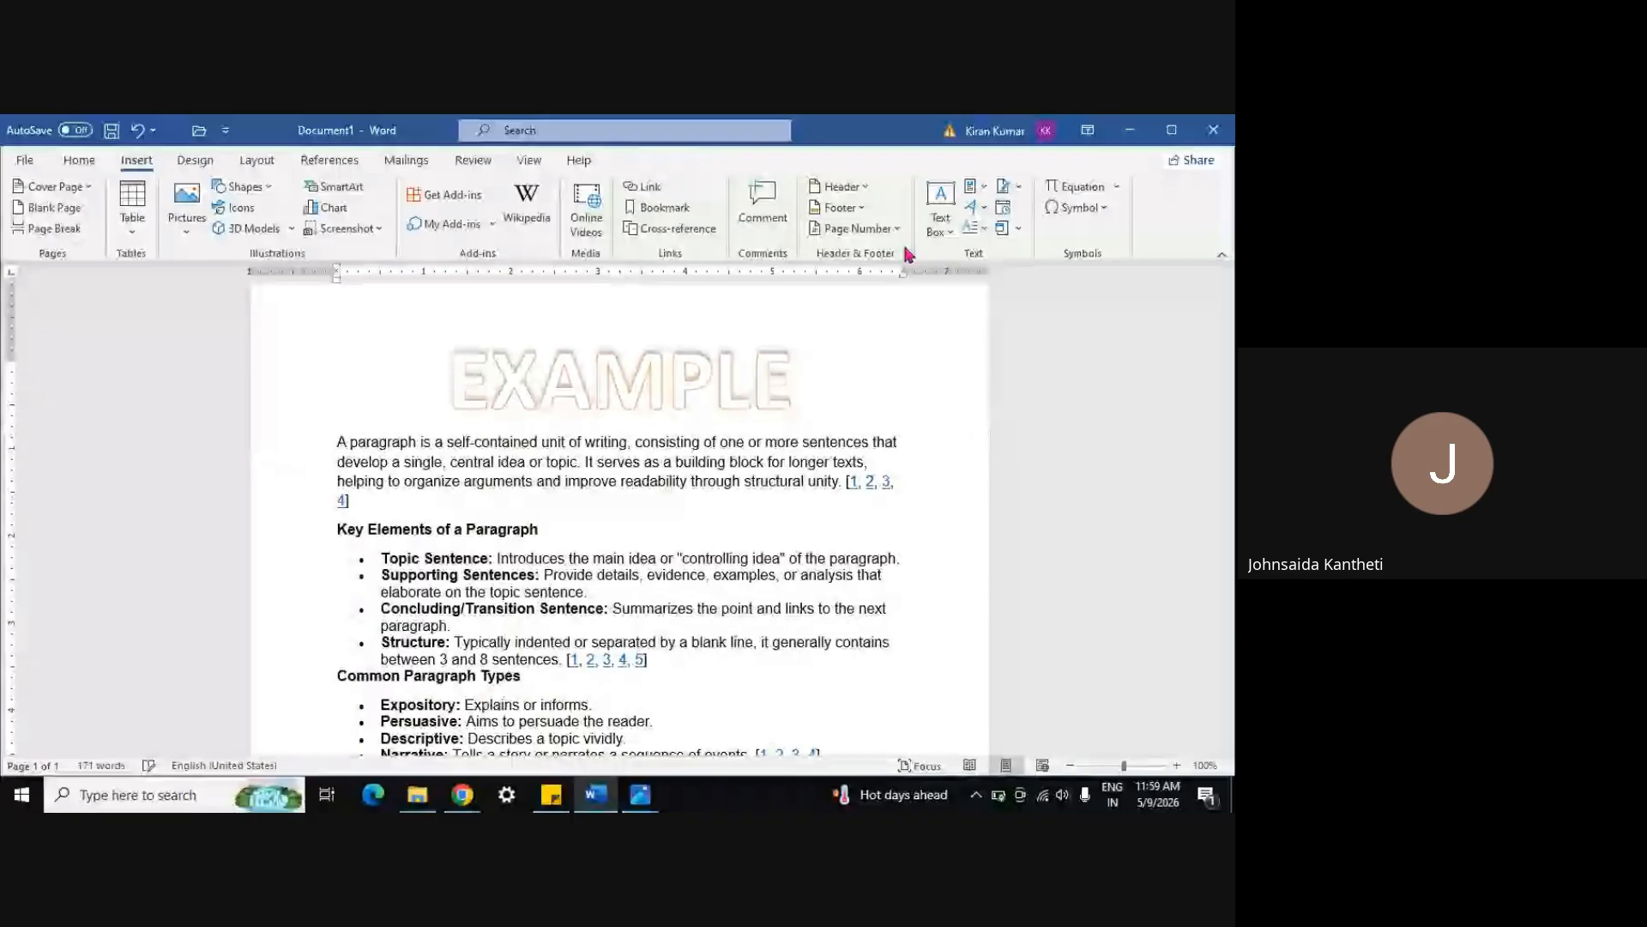
pyautogui.scroll(-10, 736, 576)
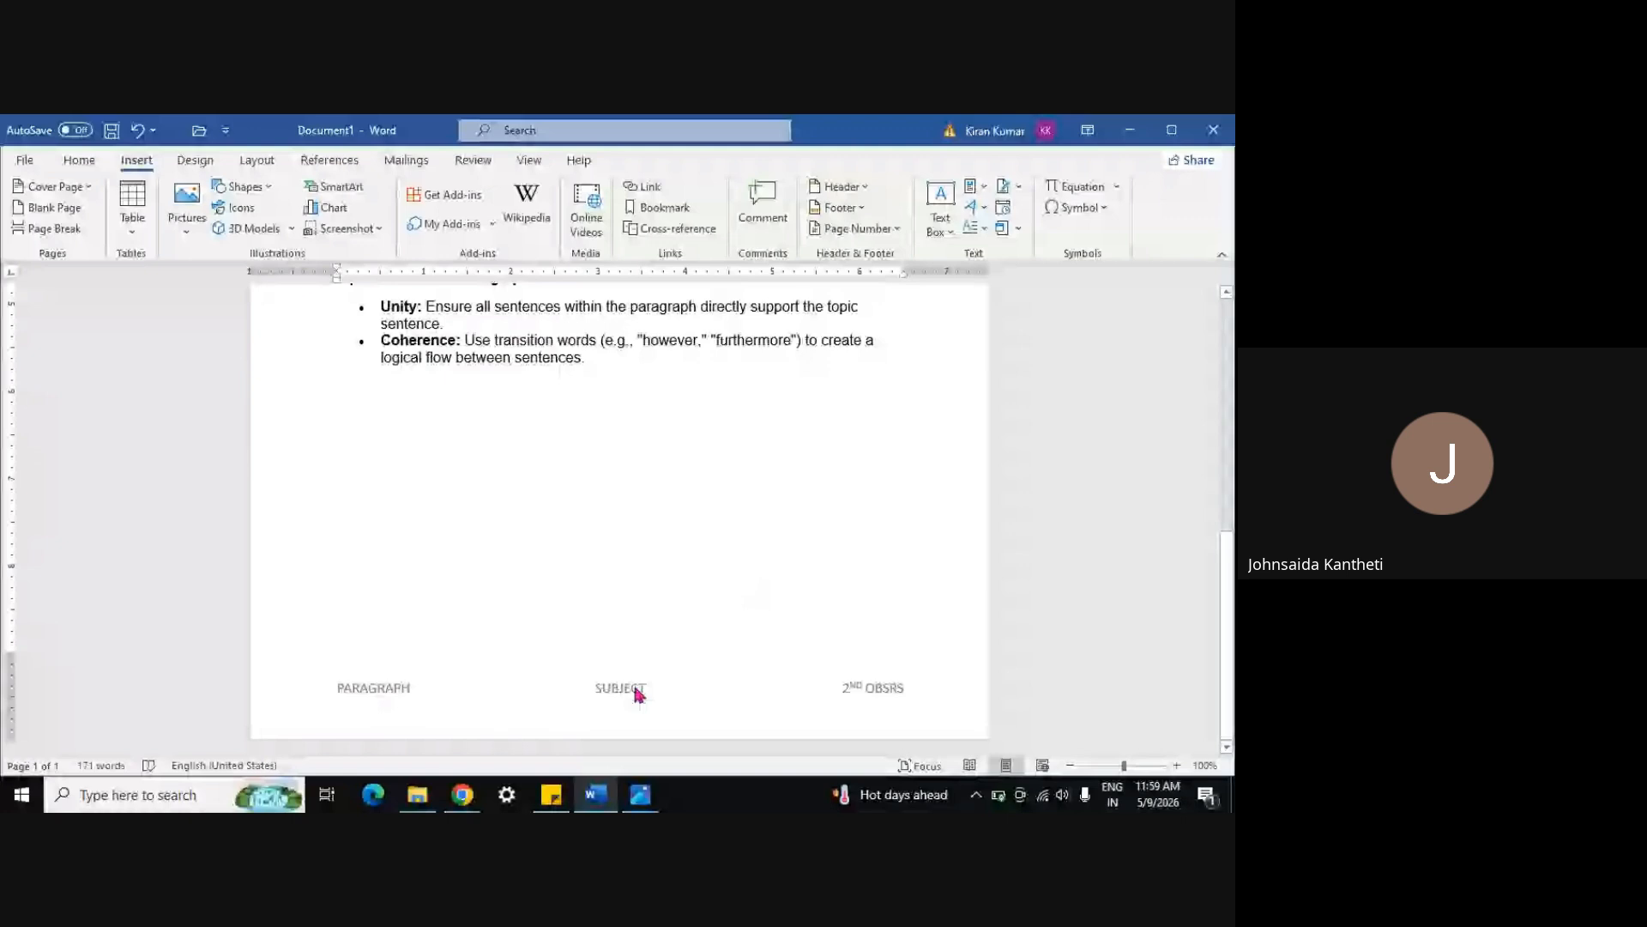
pyautogui.scroll(10, 744, 603)
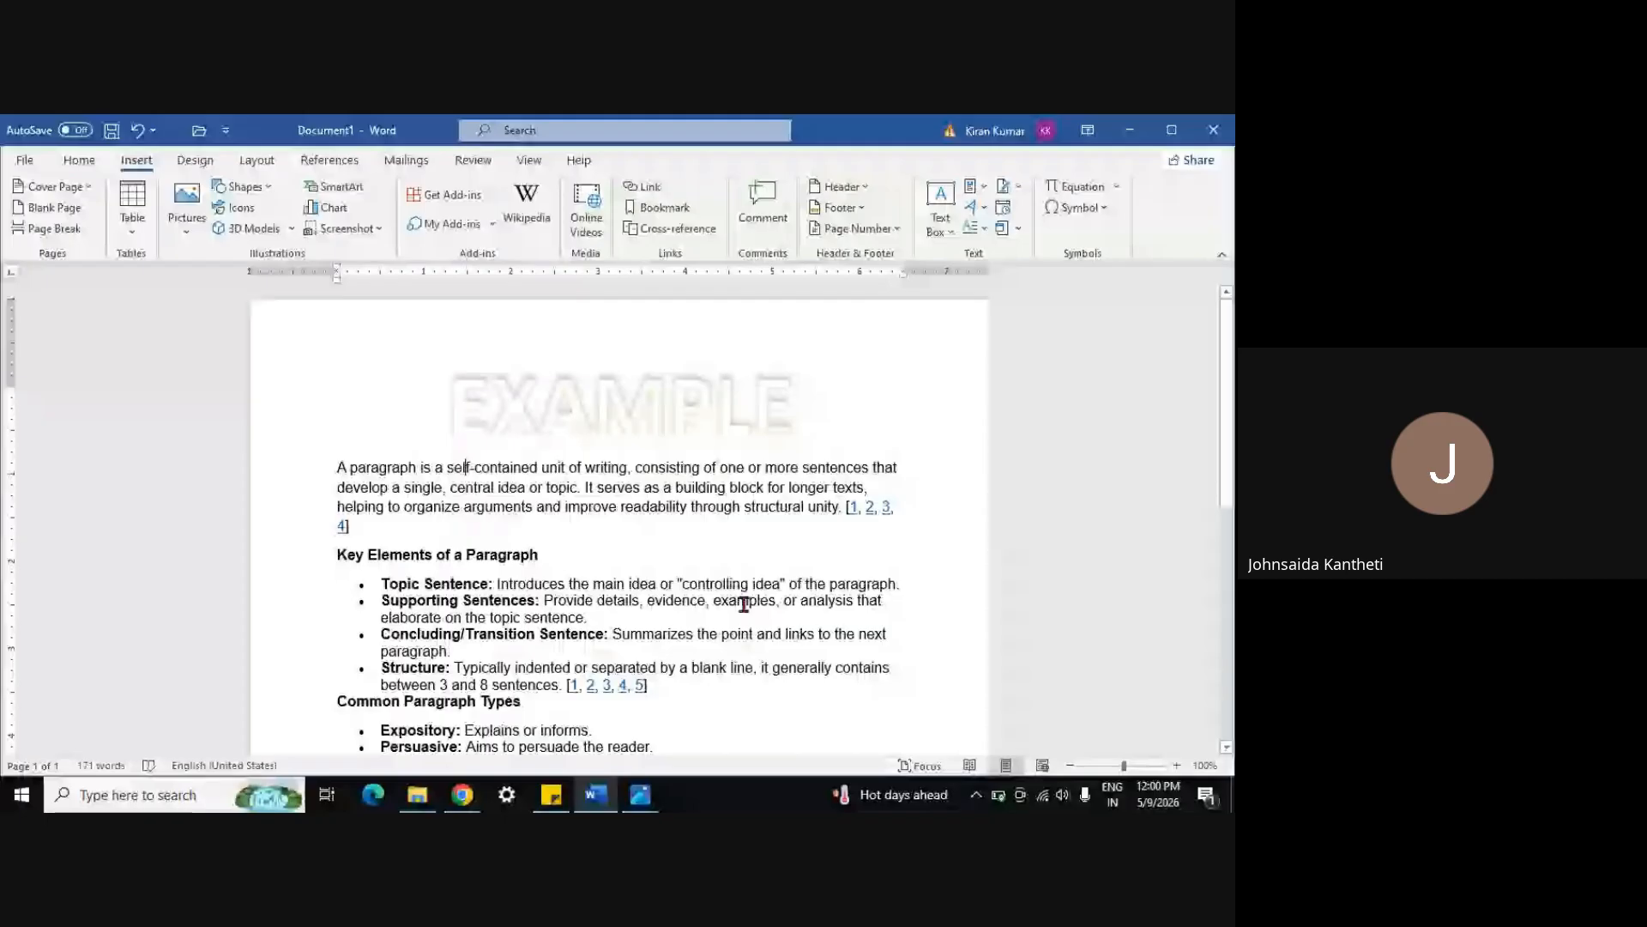
# Extend the document with two new pages, pasting a copy of the paragraph text on each
pyautogui.hotkey('ctrl', 'z')
pyautogui.scroll(-1, 746, 611)
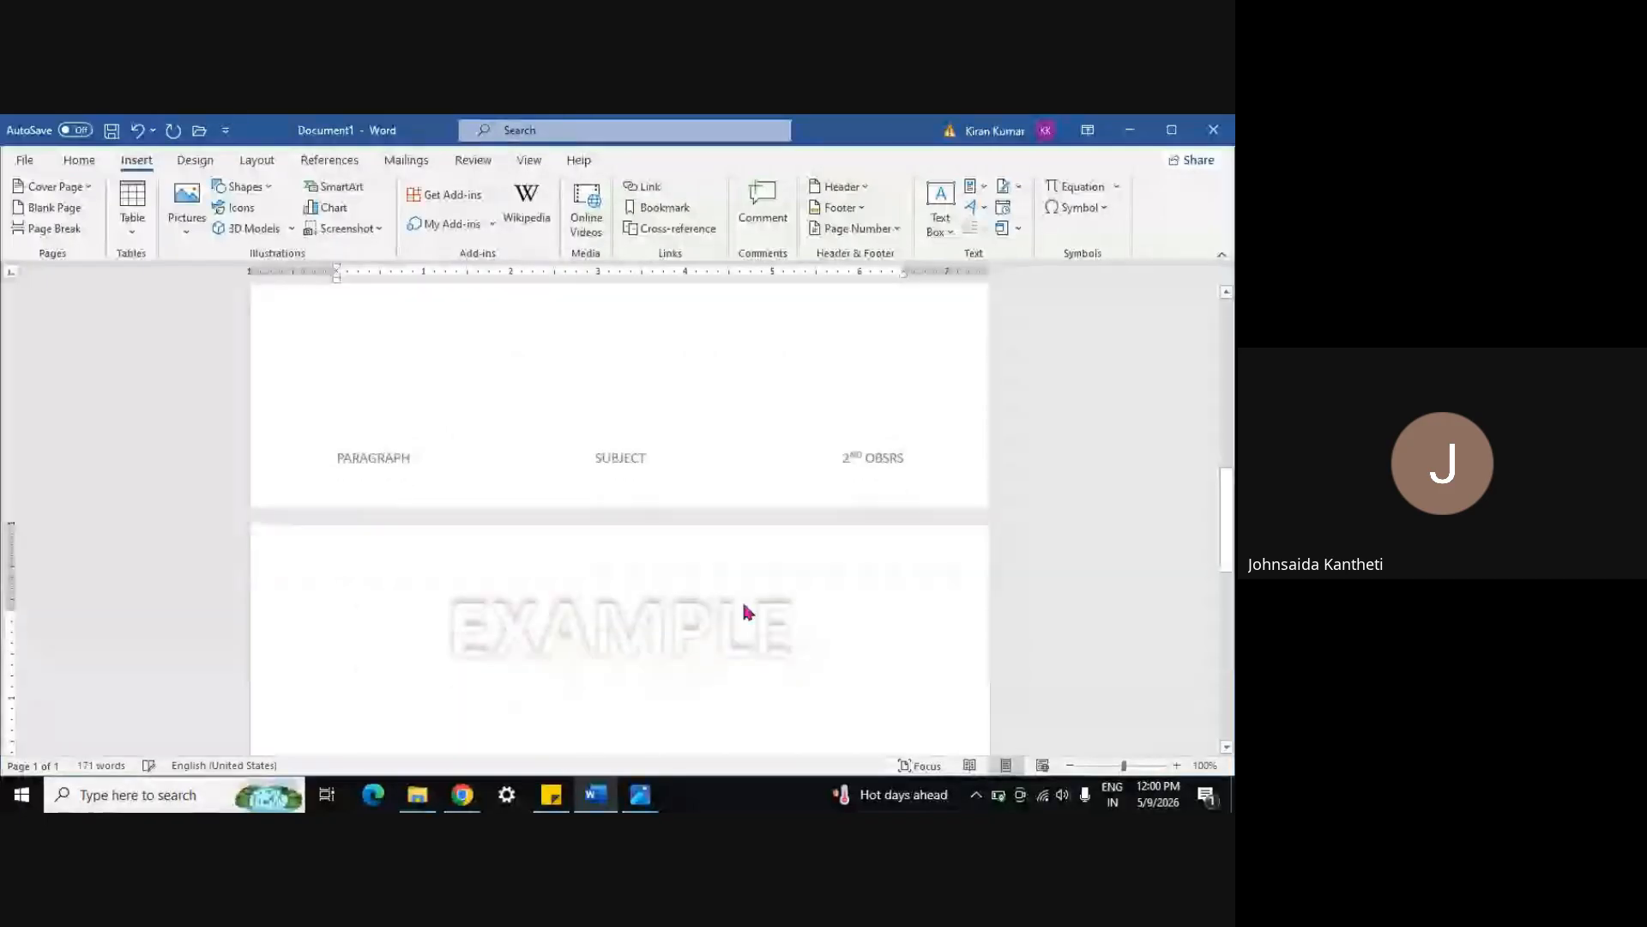
pyautogui.hotkey('ctrl', 'v')
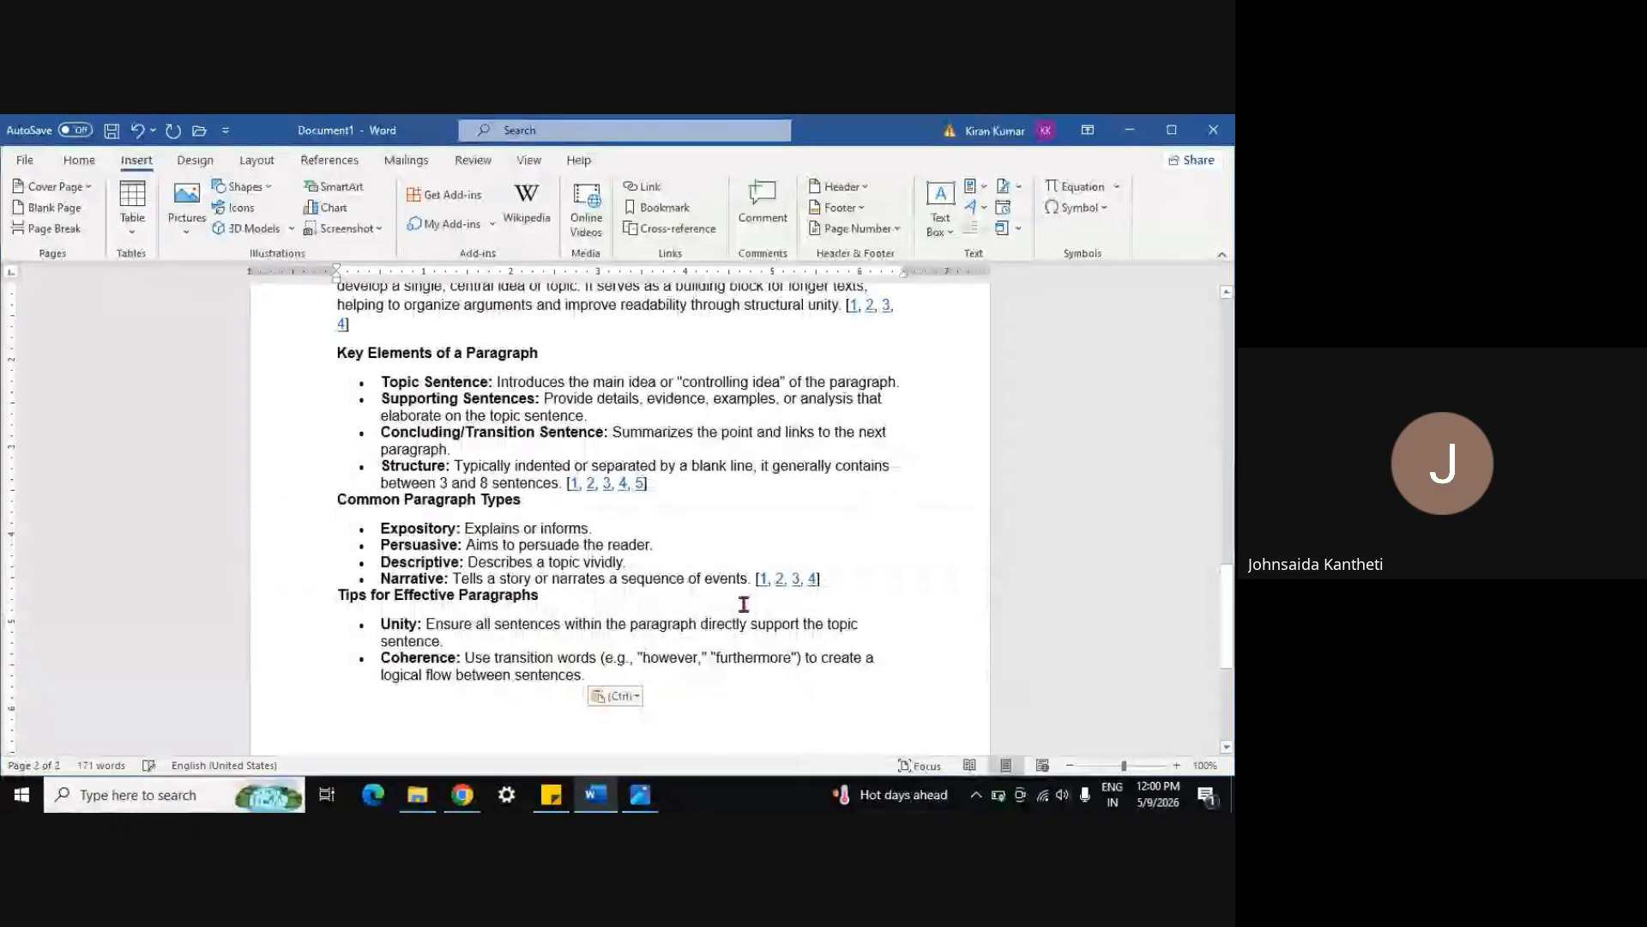
pyautogui.hotkey('ctrl', 'z')
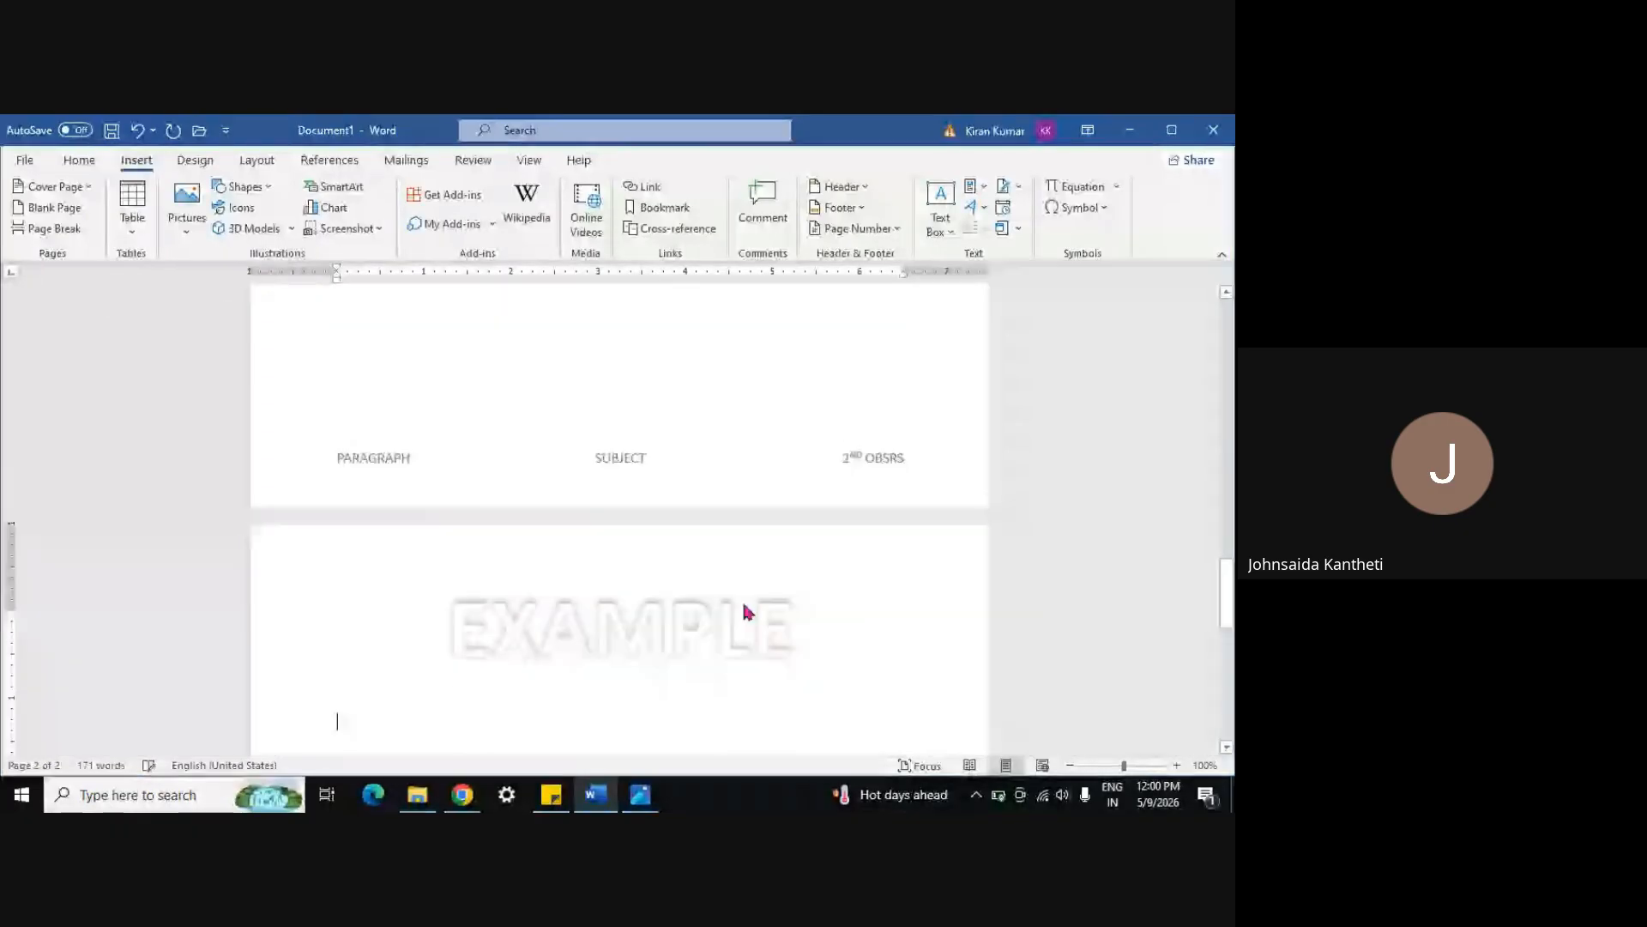
pyautogui.hotkey('ctrl', 'y')
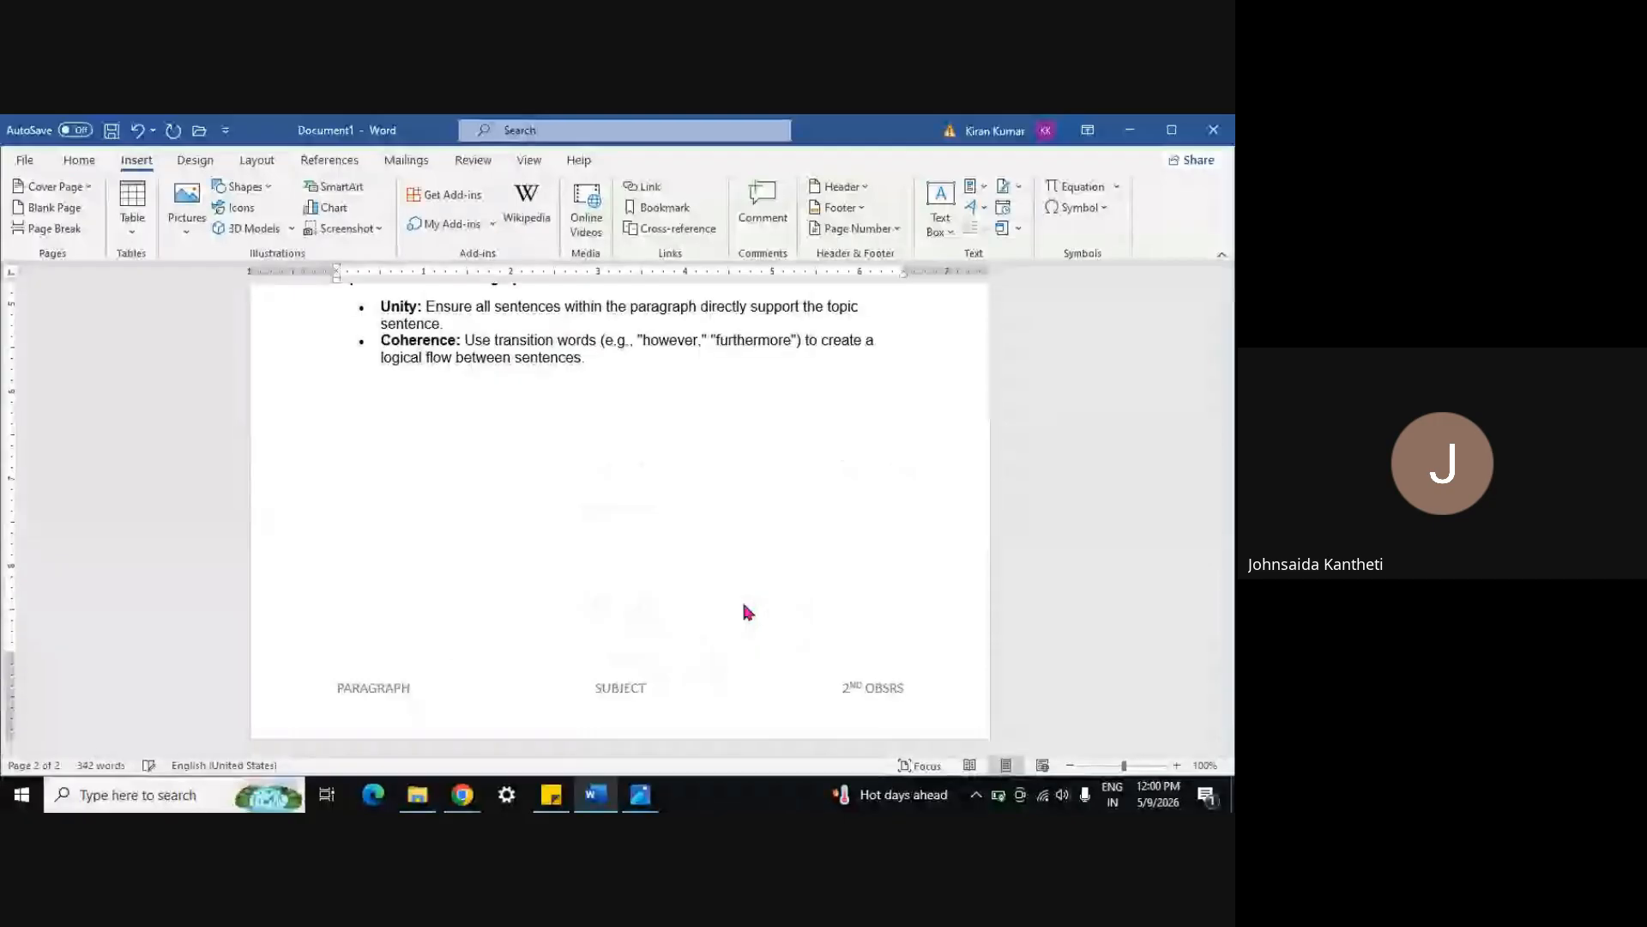
pyautogui.scroll(5, 745, 606)
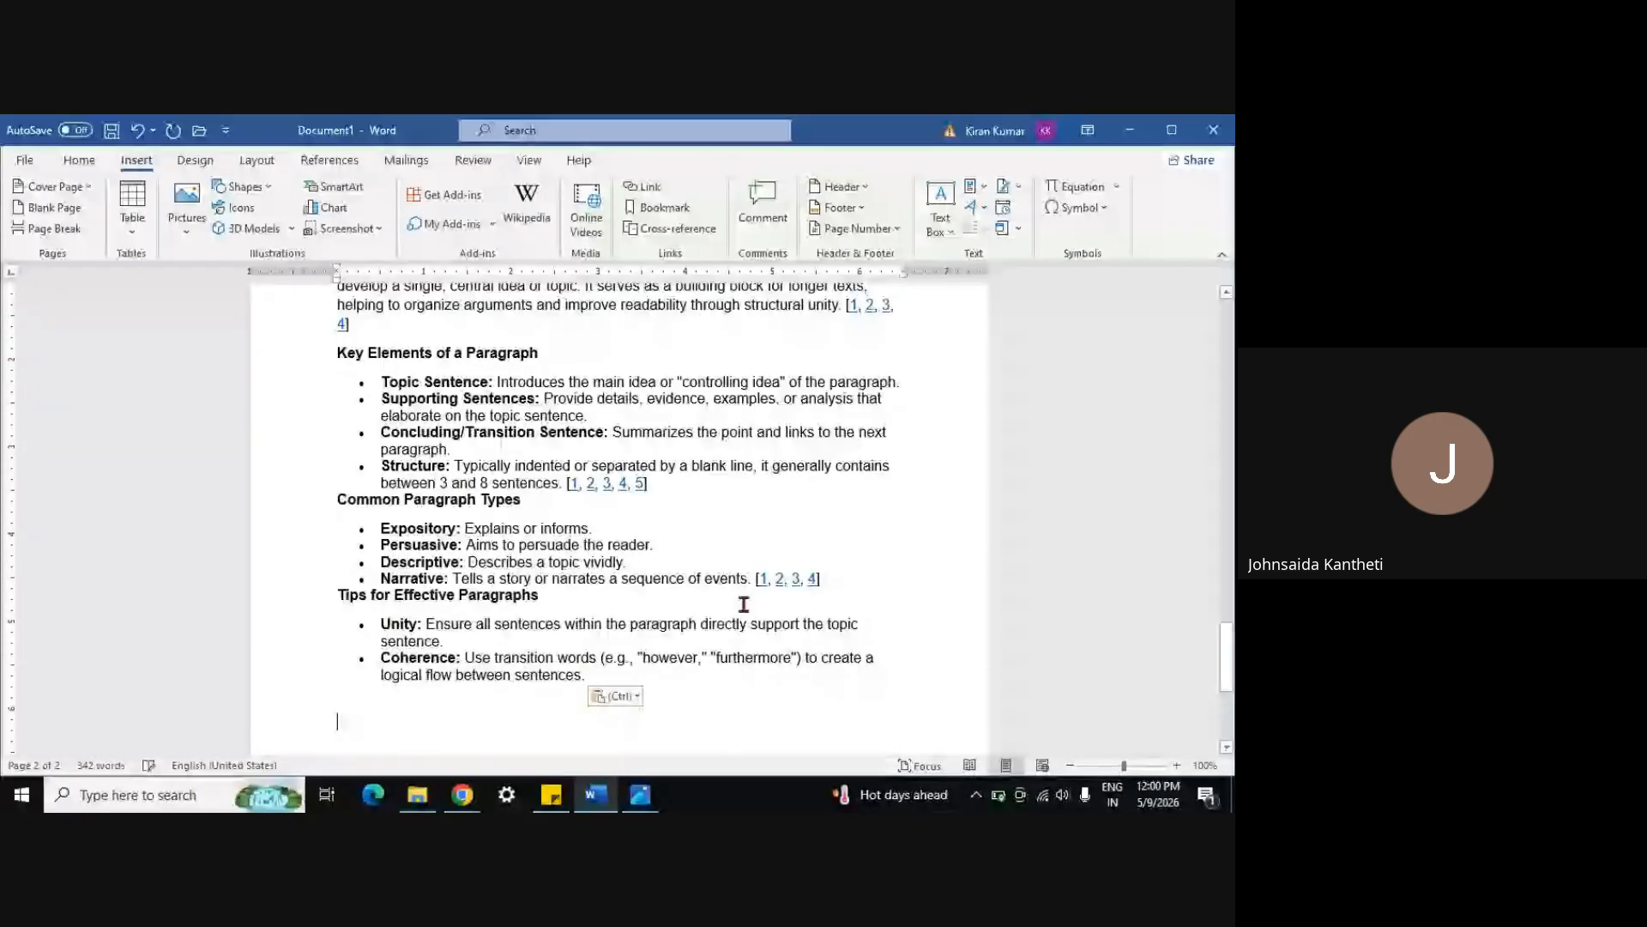
pyautogui.scroll(-1, 744, 604)
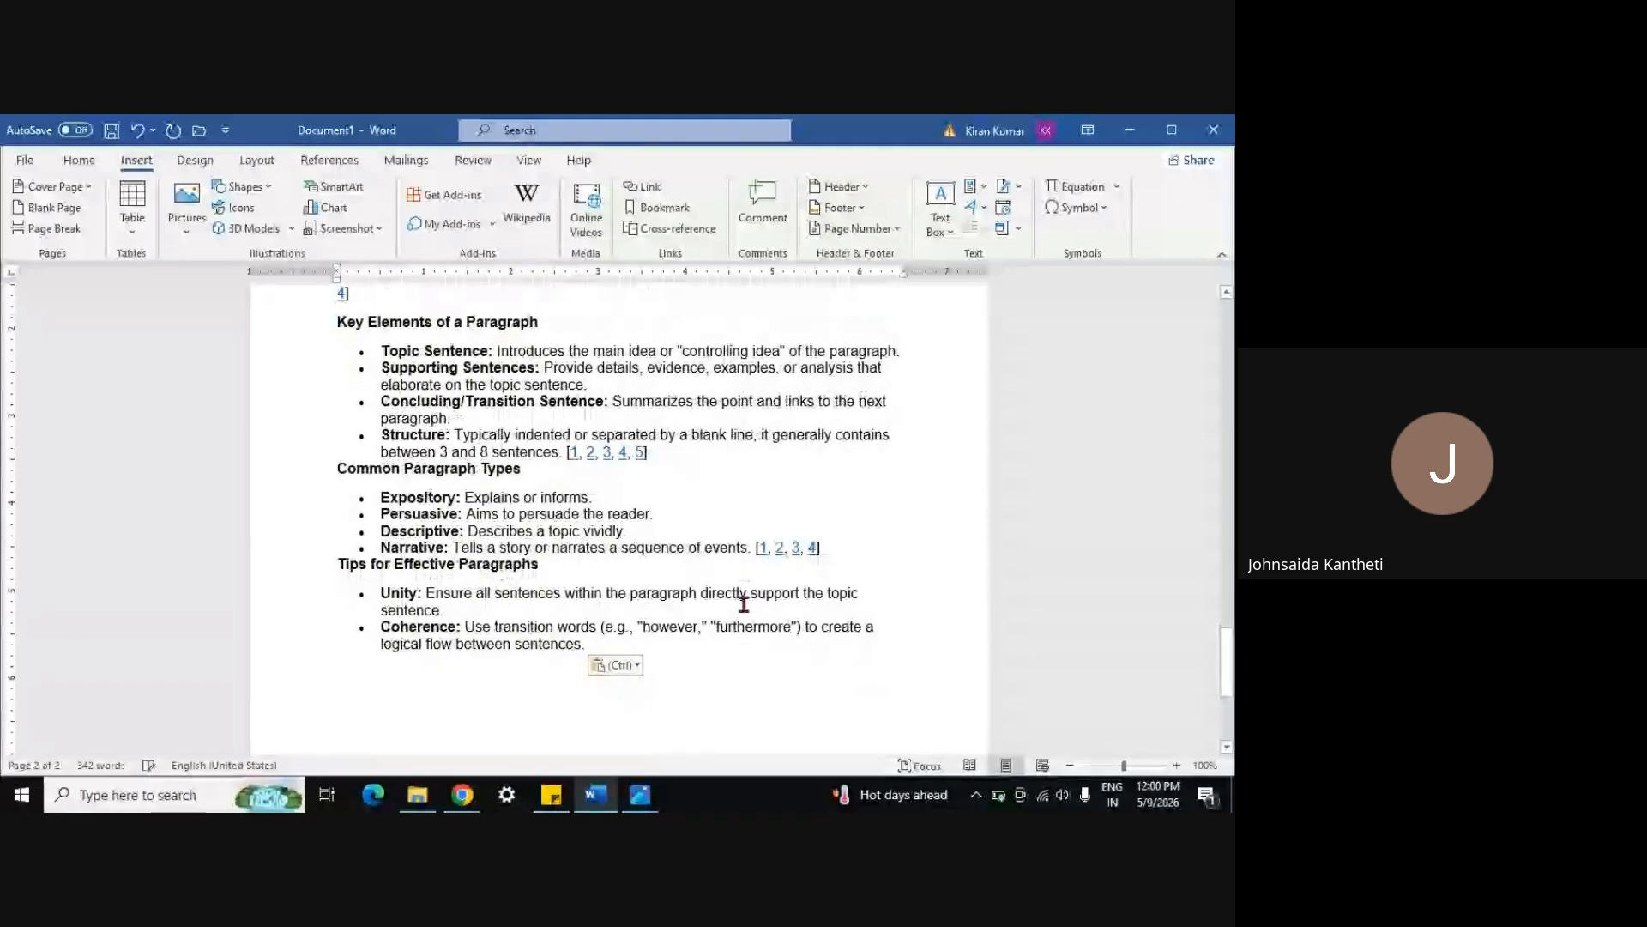
pyautogui.hotkey('ctrl', 'Return')
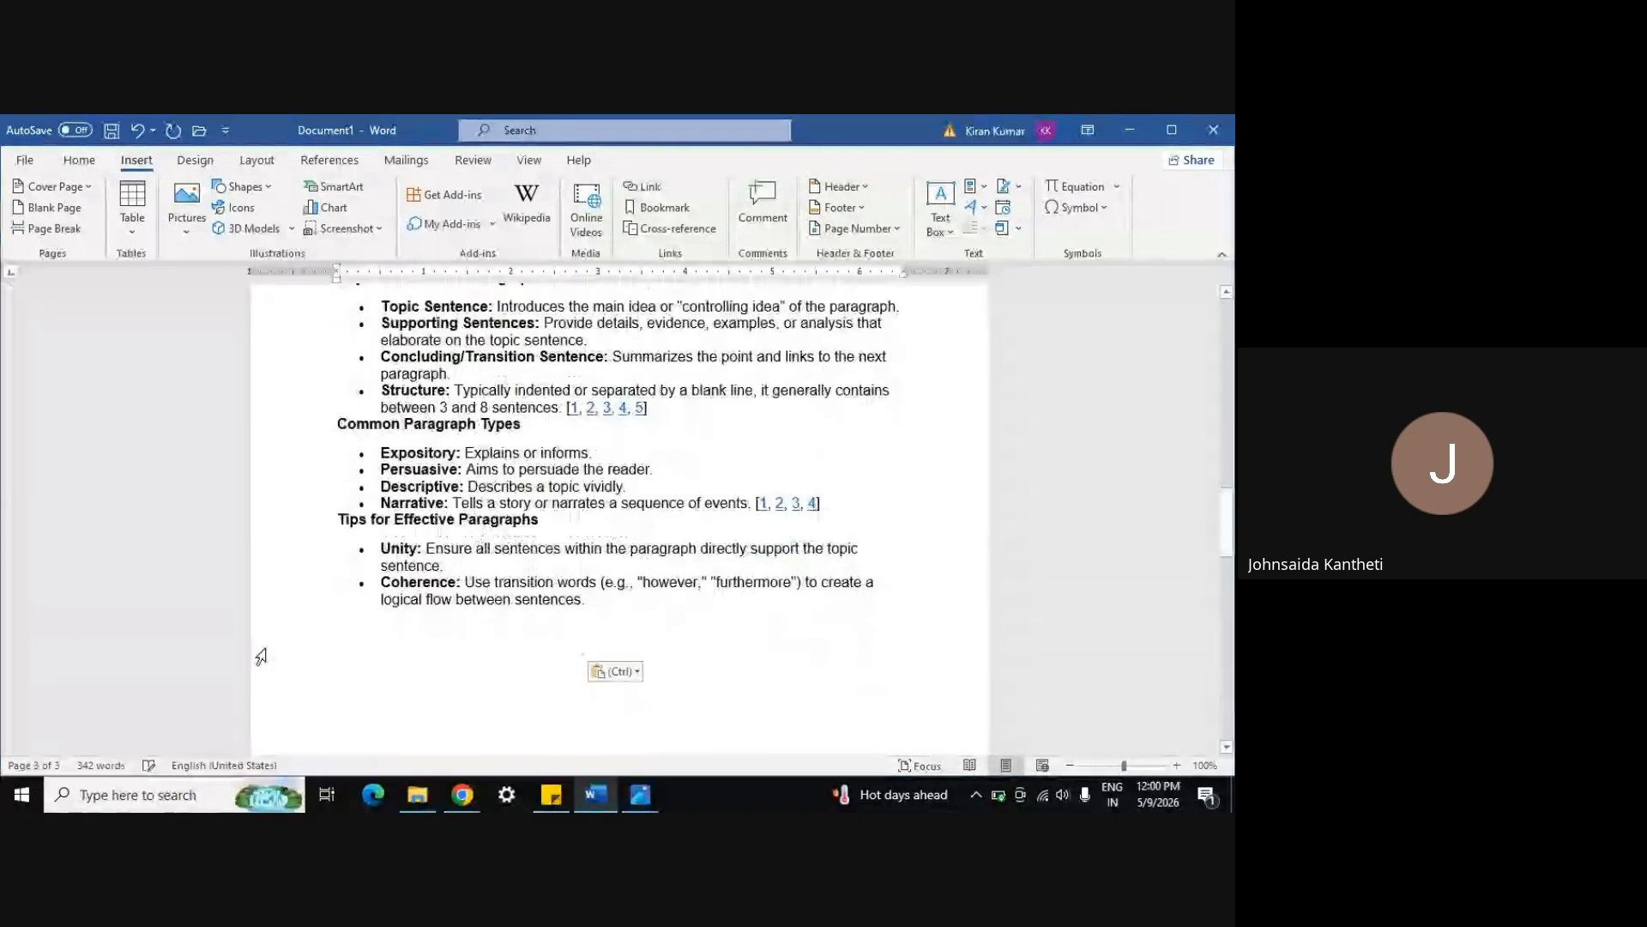
pyautogui.scroll(5, 307, 562)
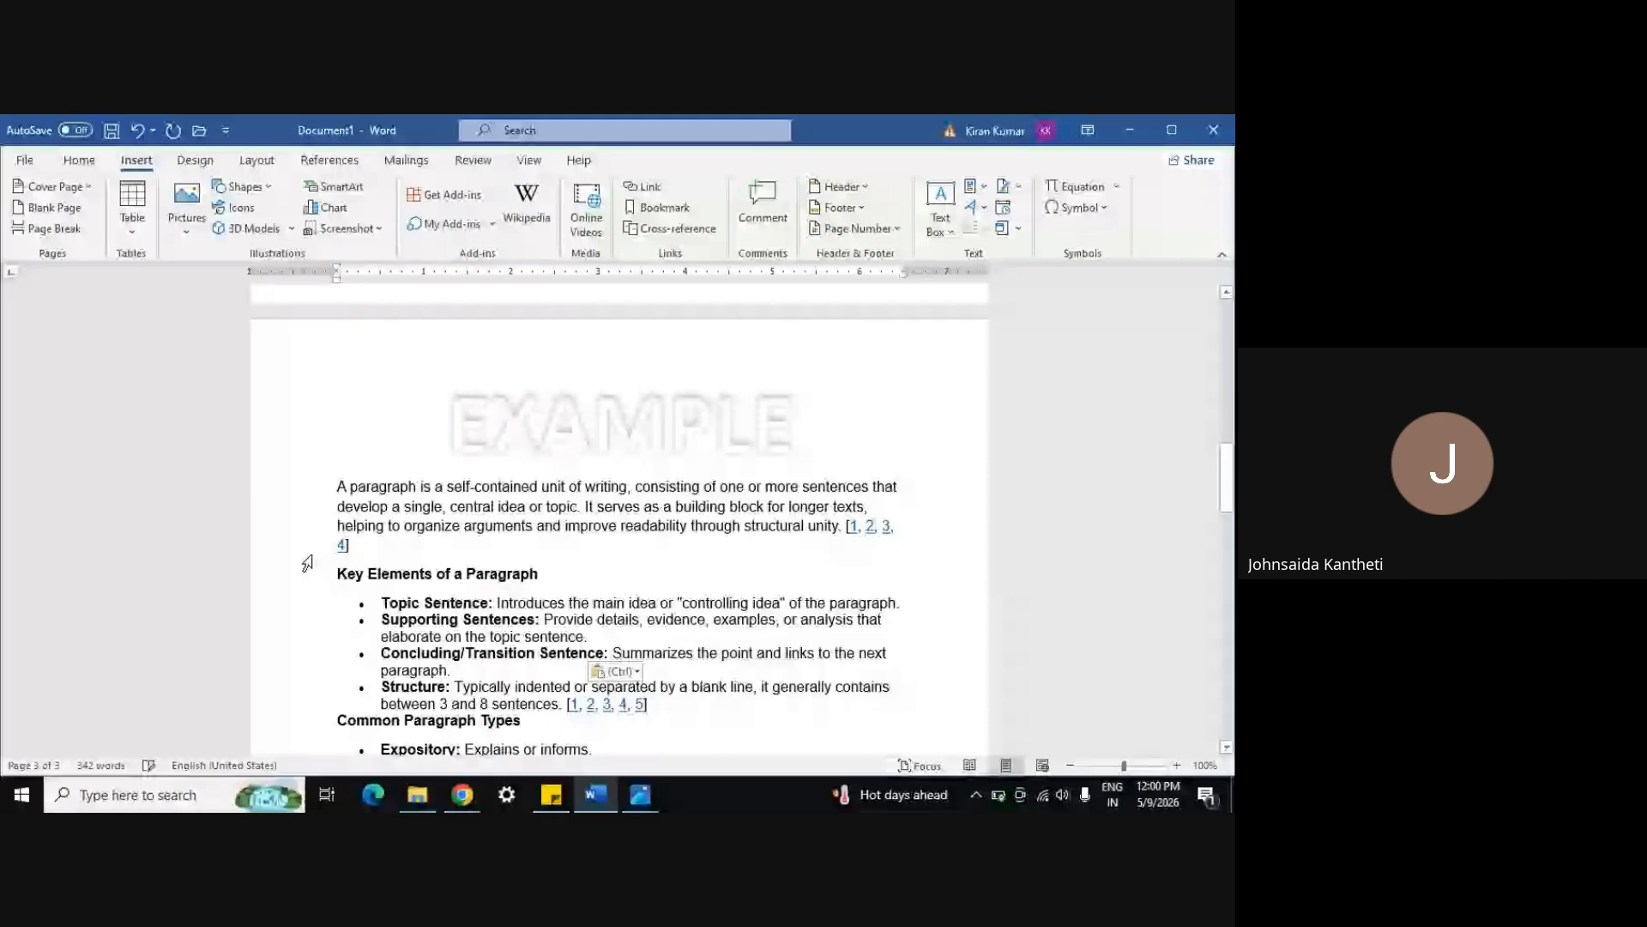
pyautogui.scroll(12, 307, 562)
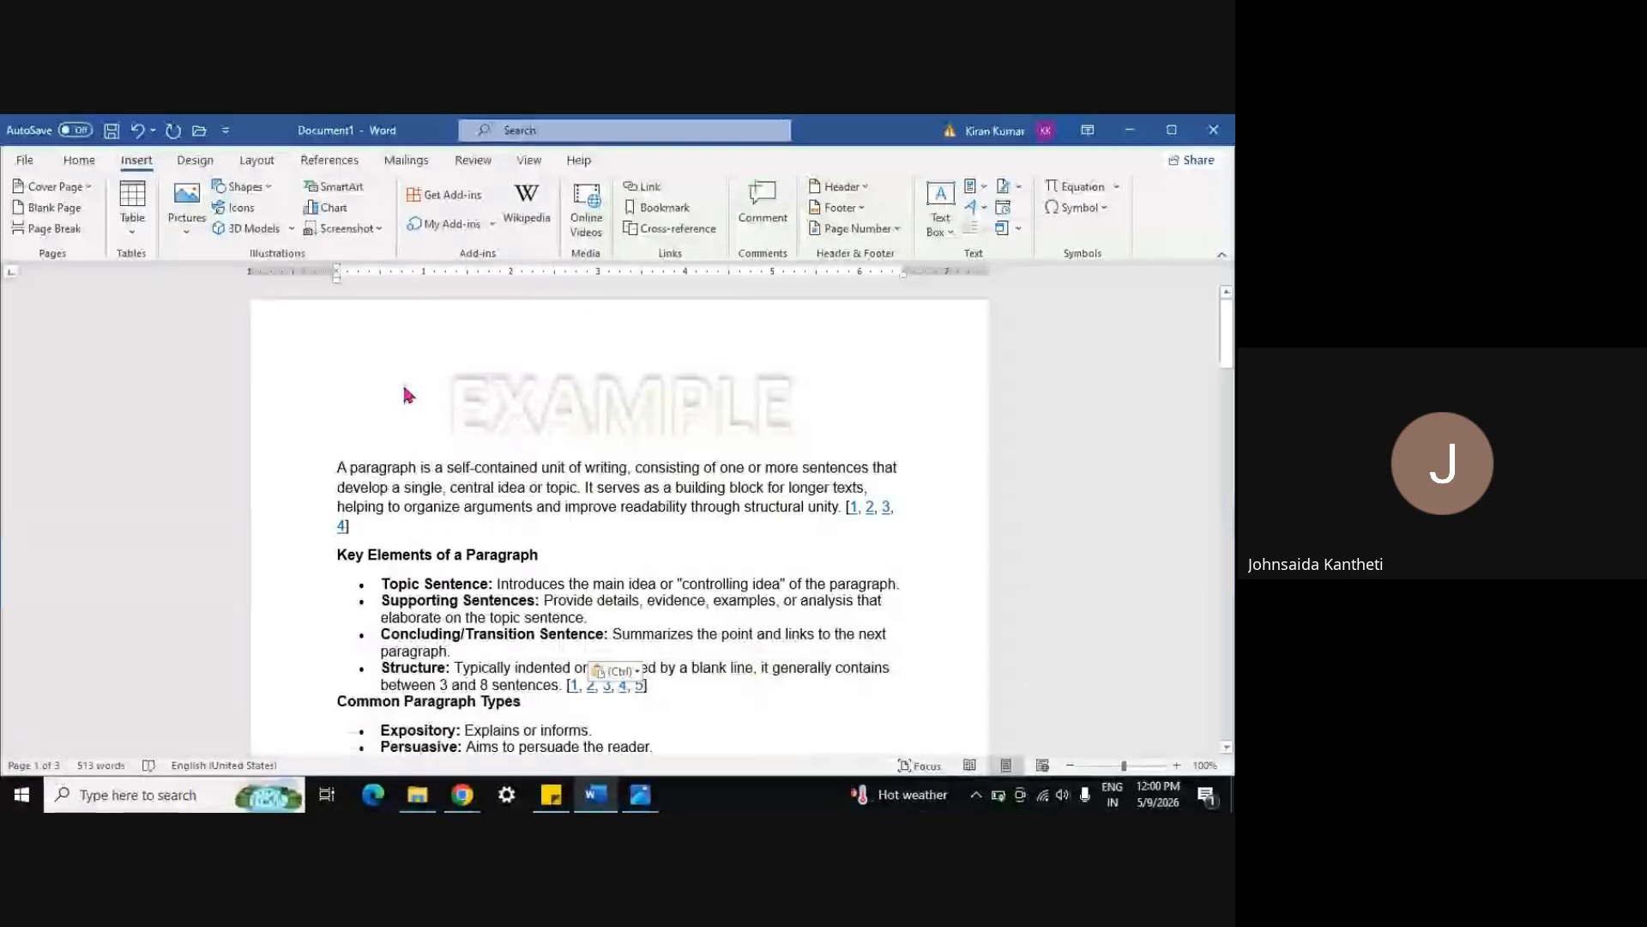
# Copy the entire document text, paste it at the end of the document, and return to the beginning
pyautogui.click(533, 470)
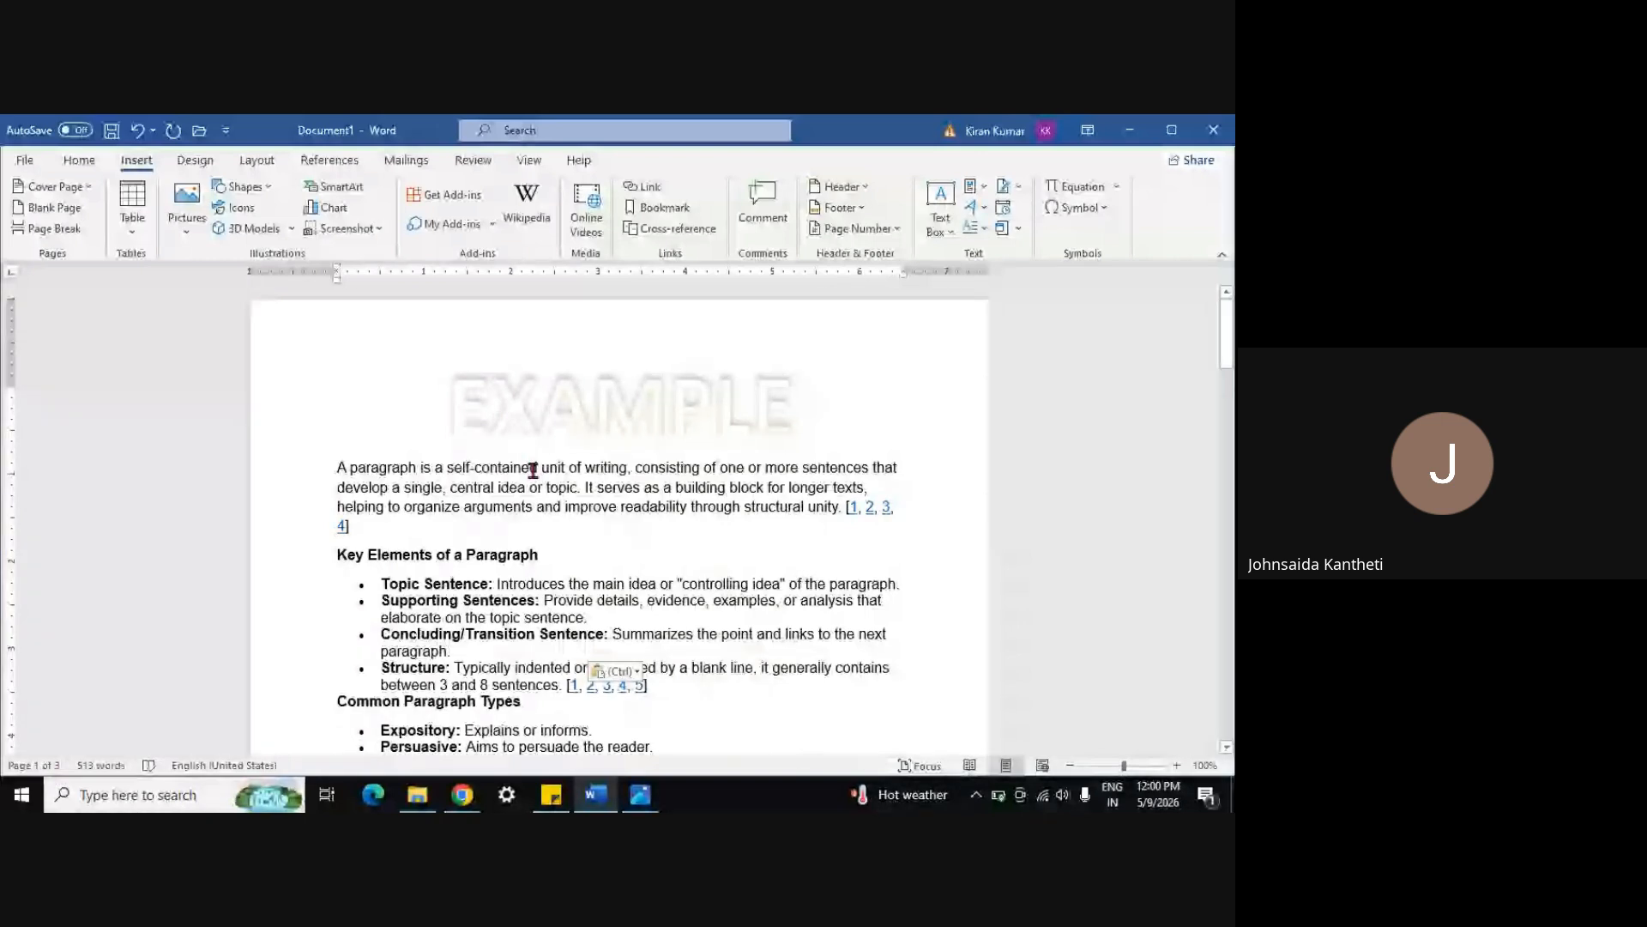
pyautogui.hotkey('ctrl', 'a')
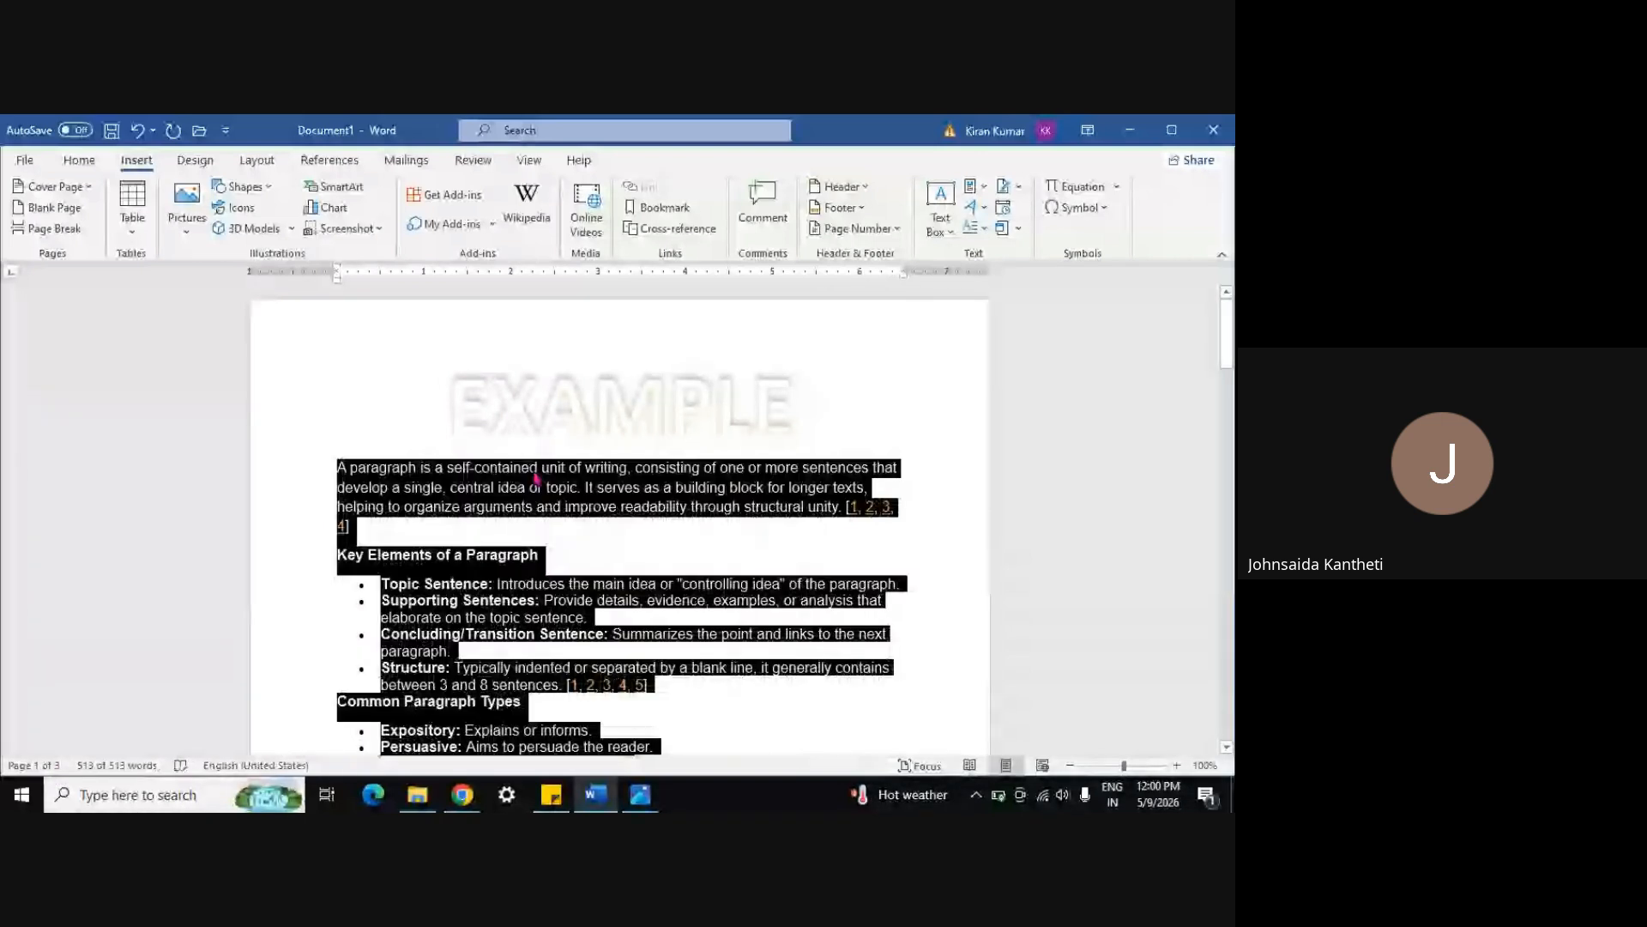
pyautogui.hotkey('ctrl', 'End')
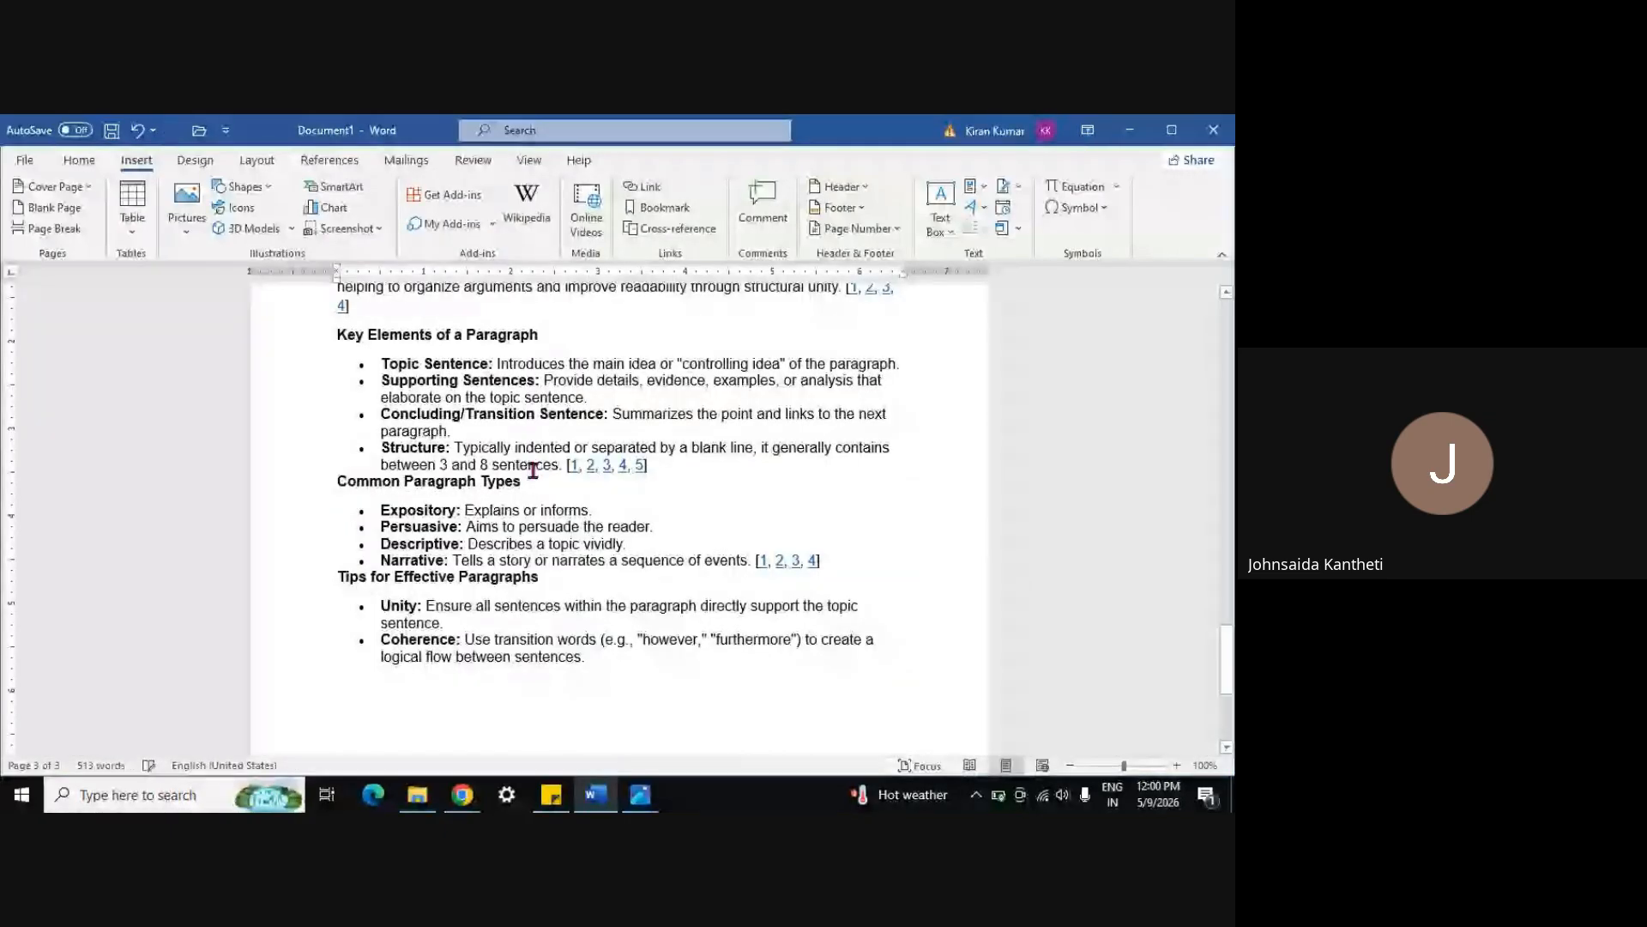
pyautogui.hotkey('ctrl', 'v')
pyautogui.click(276, 459)
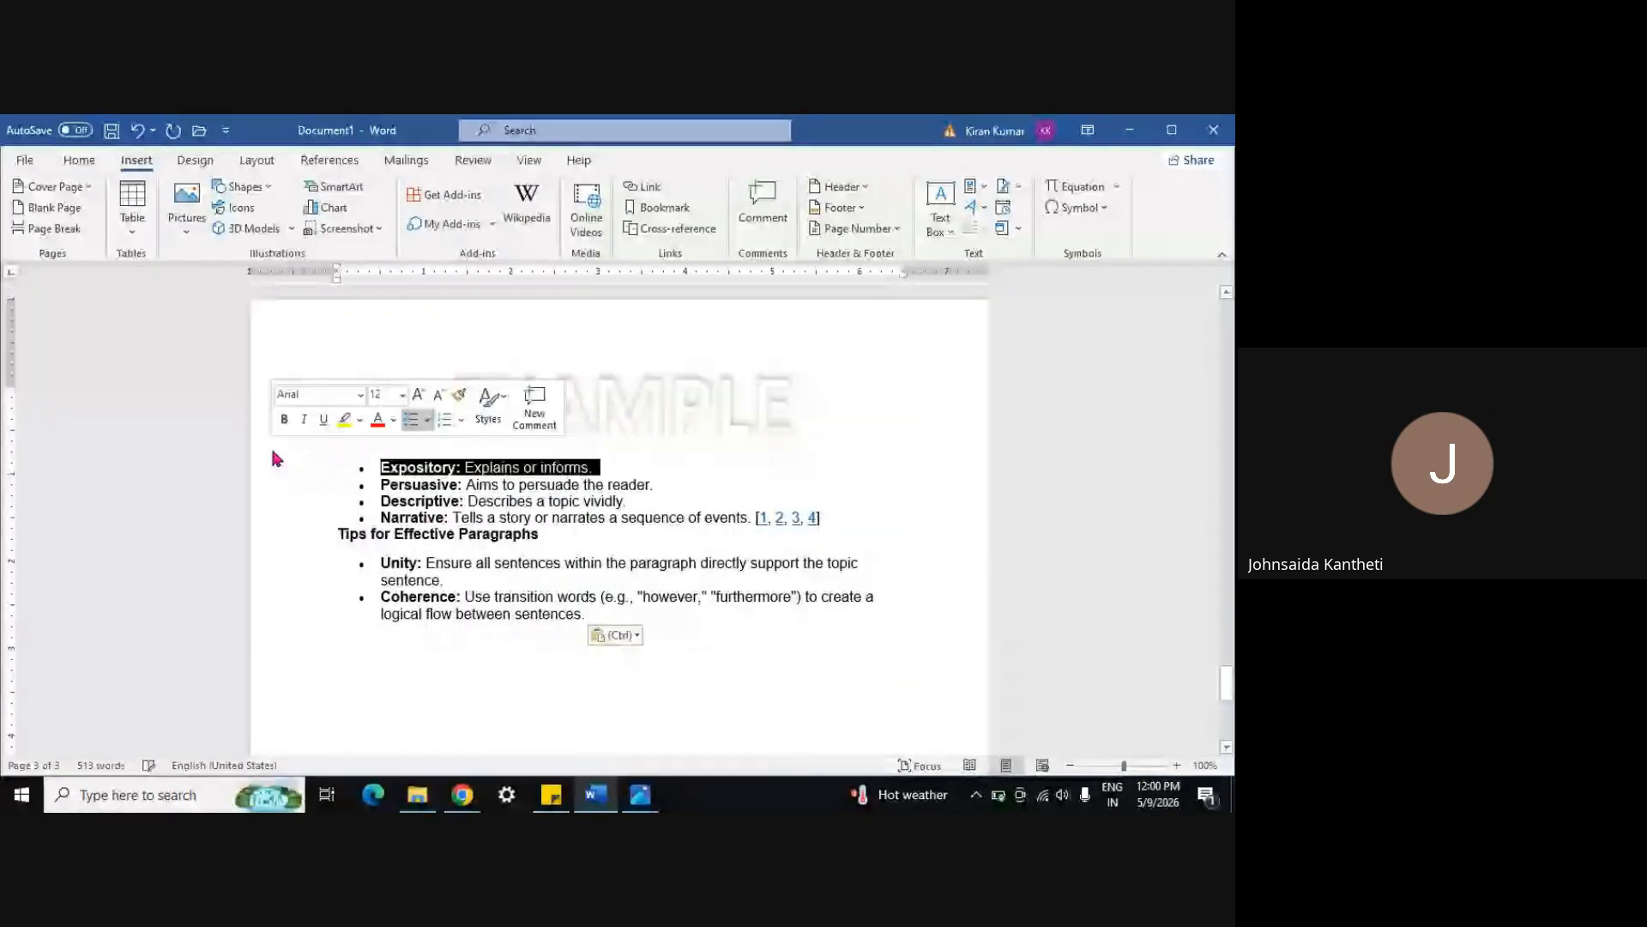
pyautogui.hotkey('ctrl', 'Home')
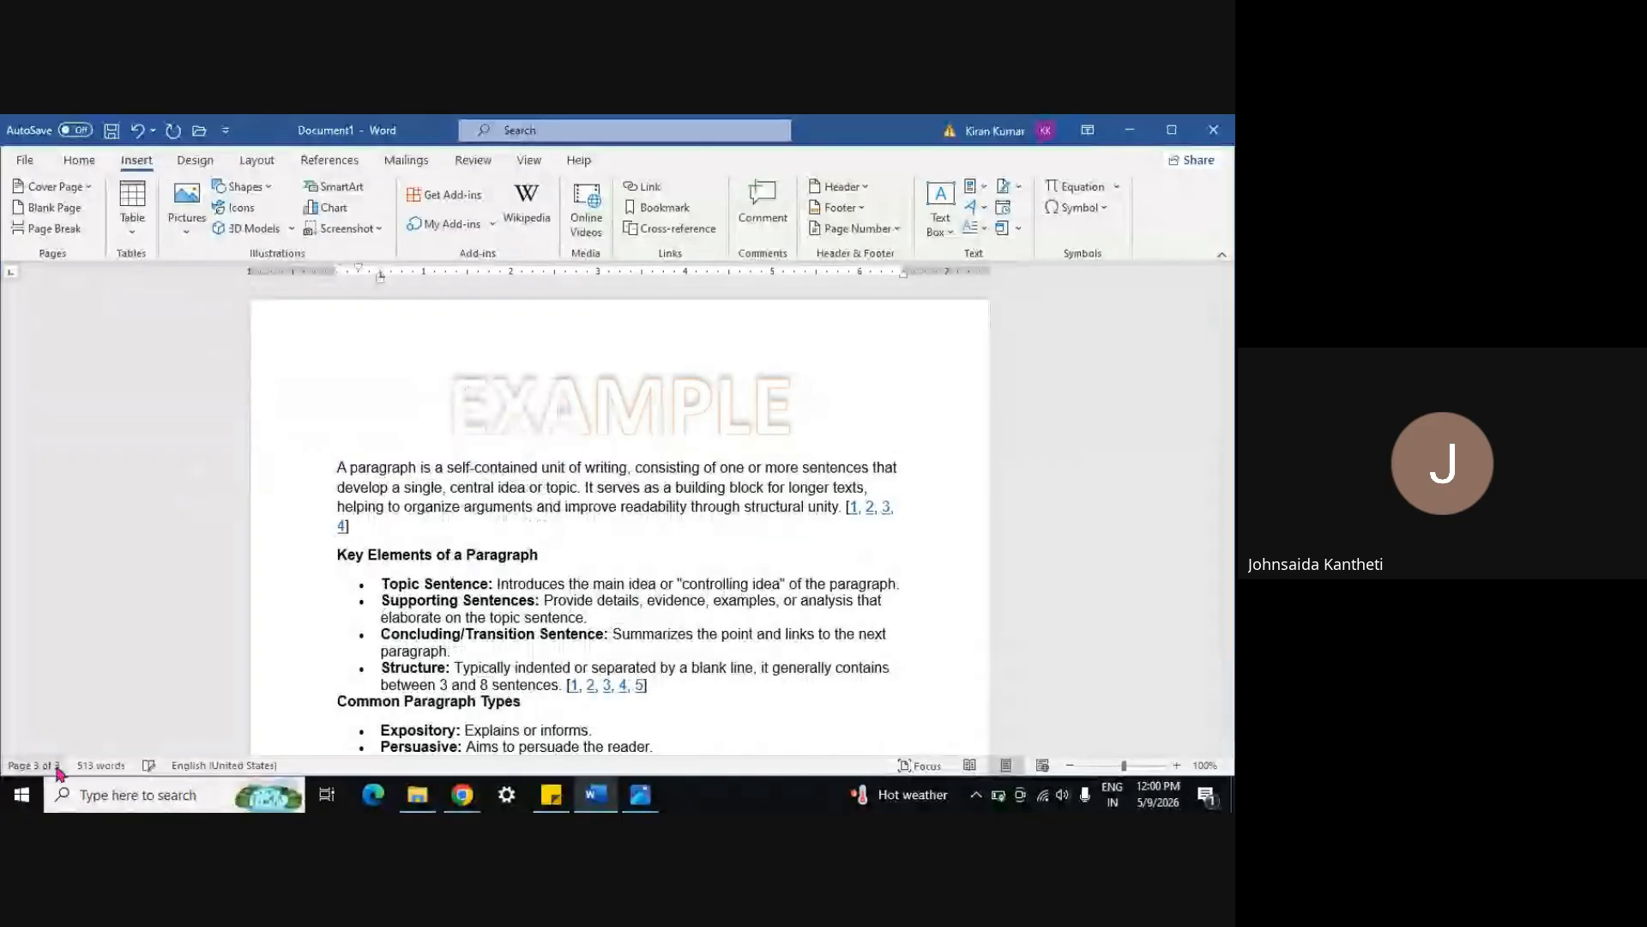
# Insert page numbers at the top of the pages in the Plain Number 1 style
pyautogui.click(333, 468)
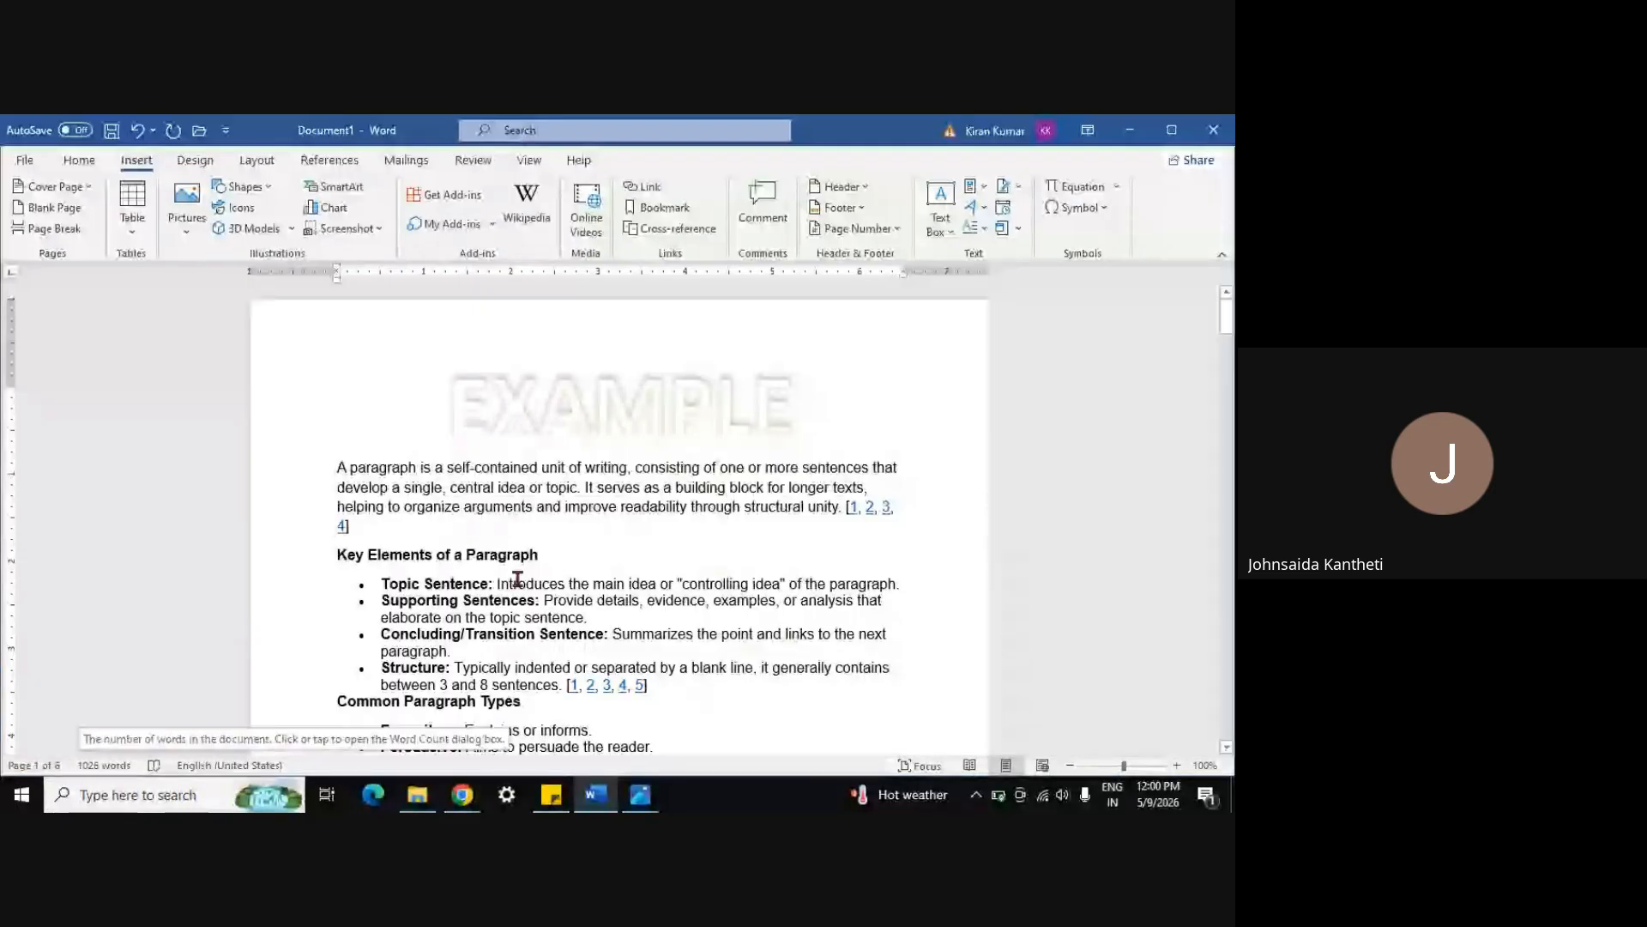
pyautogui.scroll(2, 749, 554)
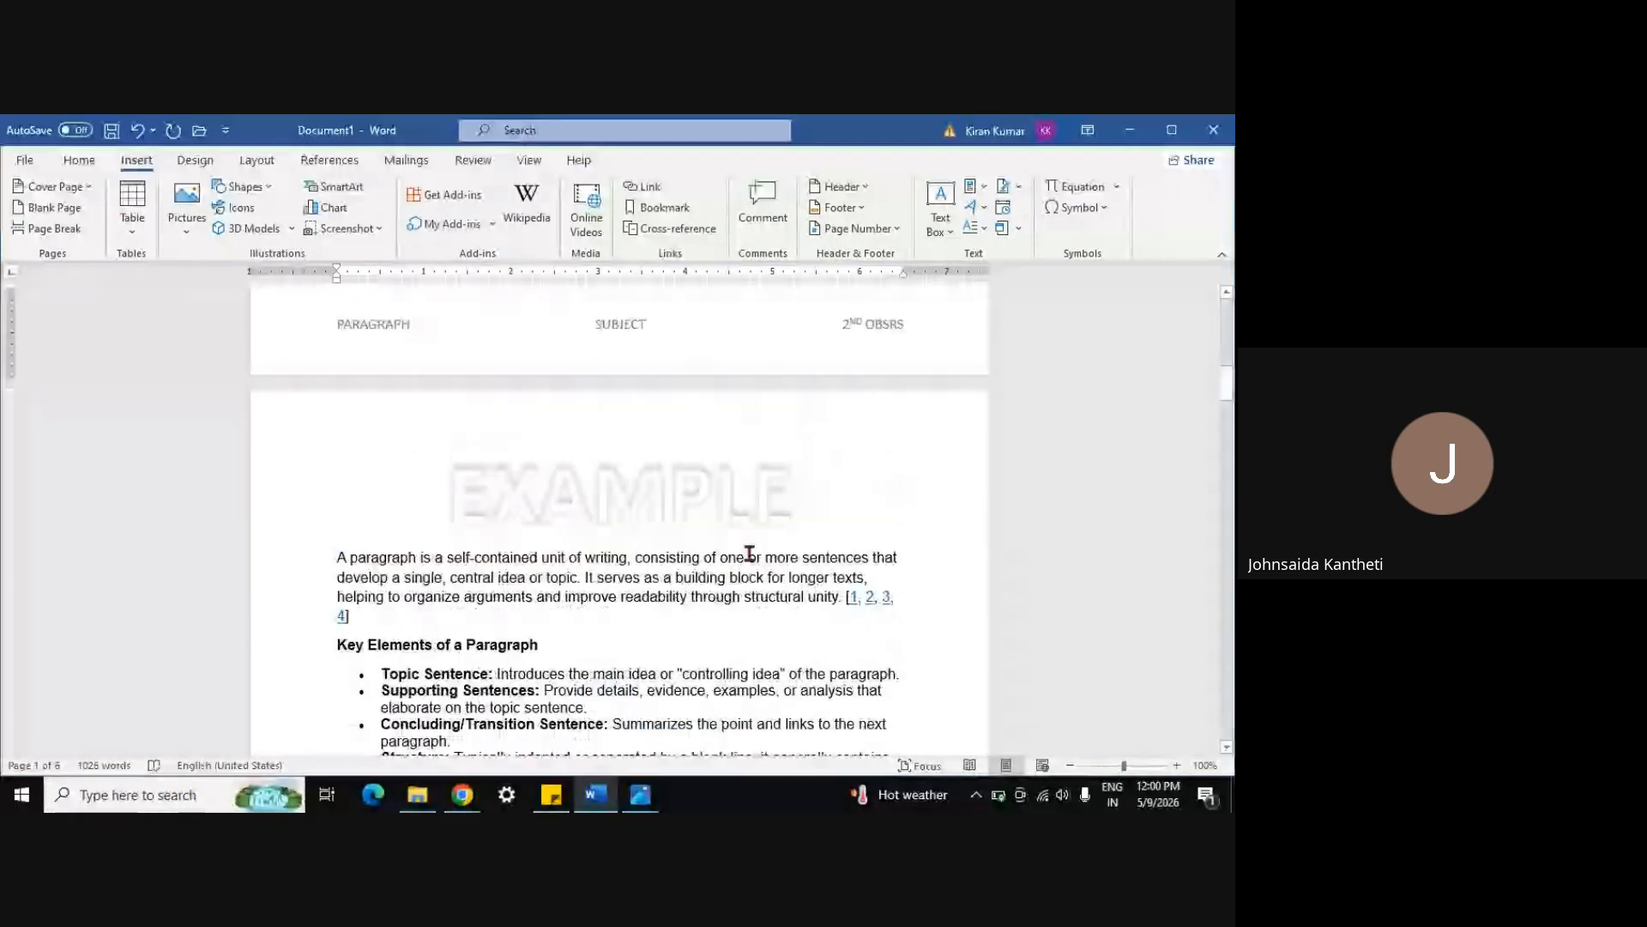
pyautogui.scroll(8, 749, 553)
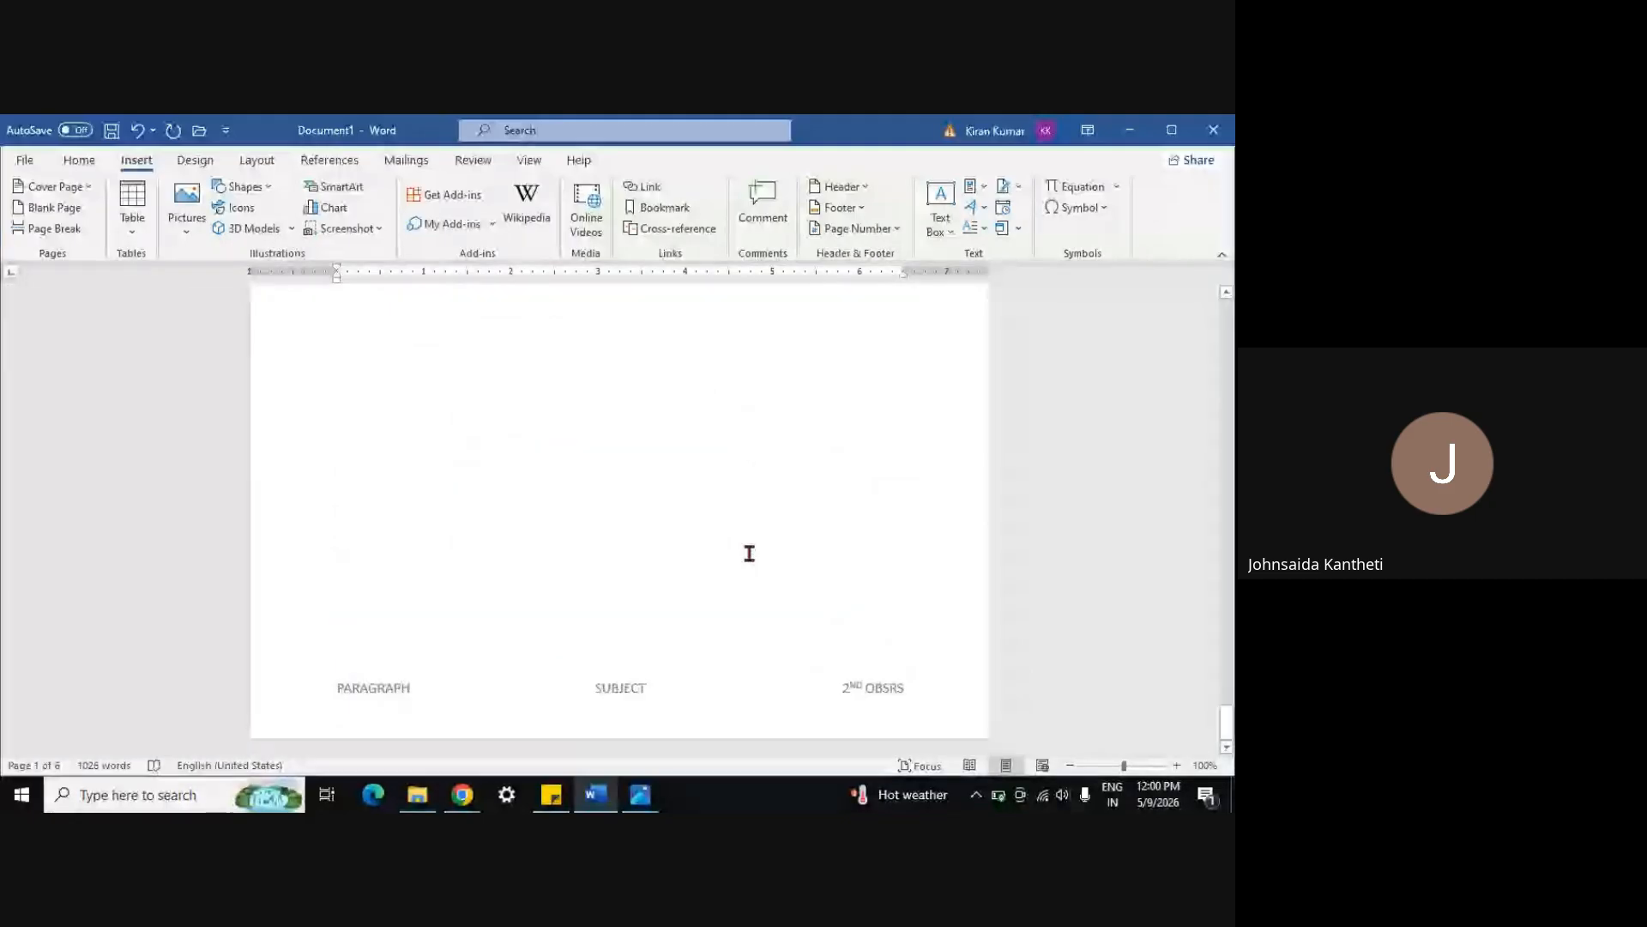
pyautogui.scroll(20, 749, 553)
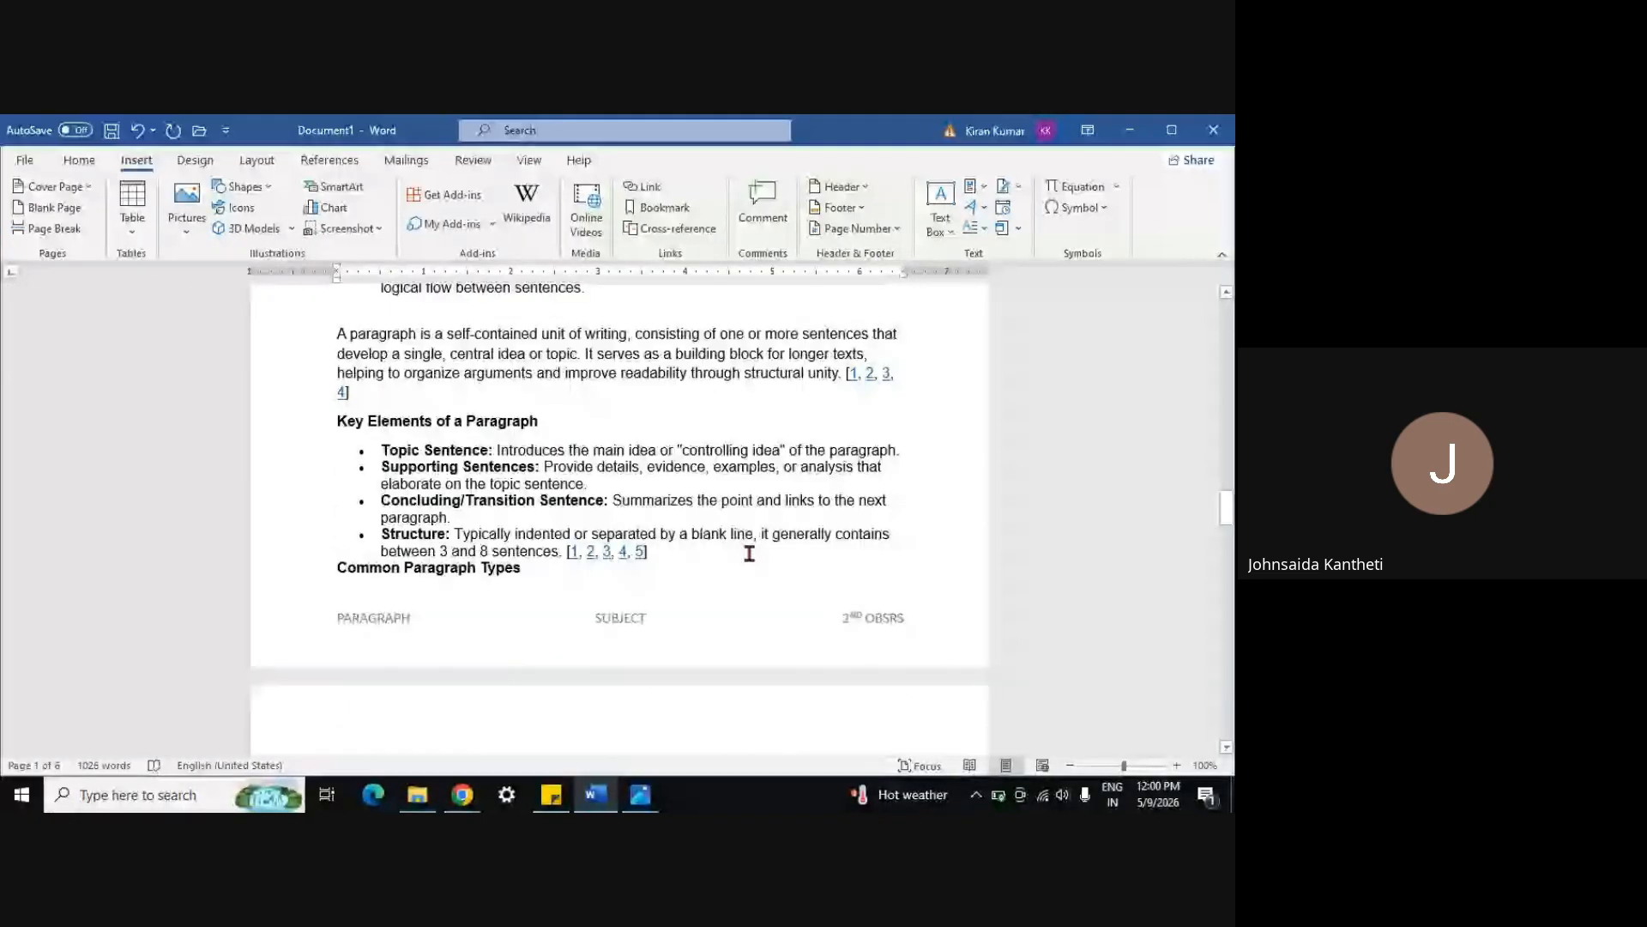
pyautogui.click(892, 229)
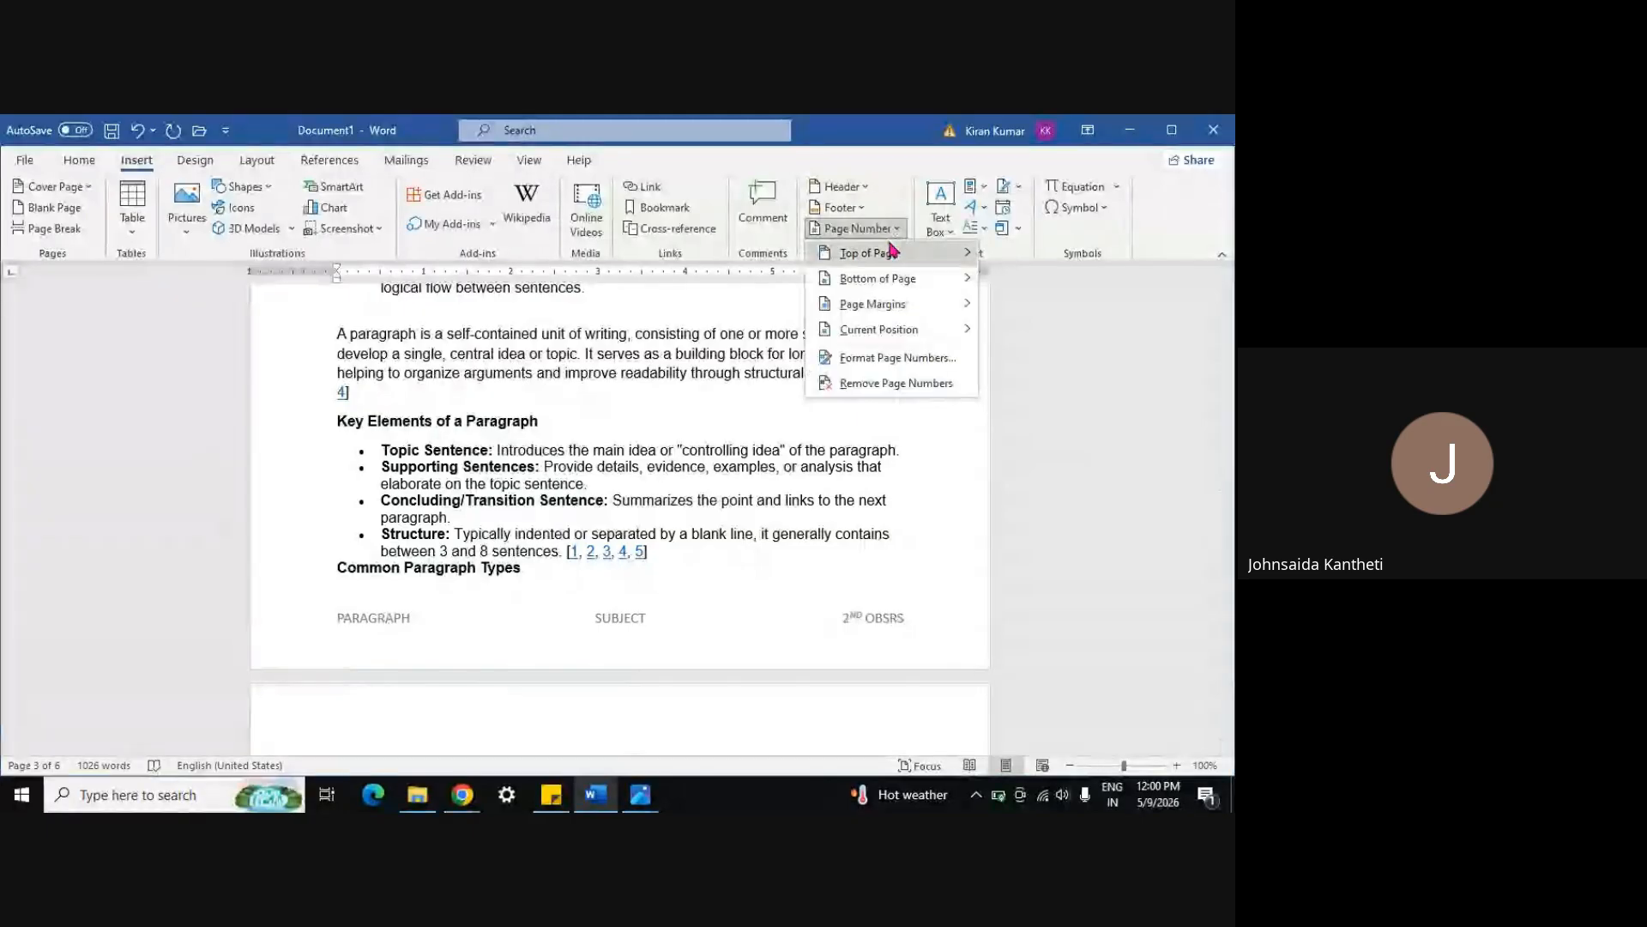
pyautogui.moveTo(890, 256)
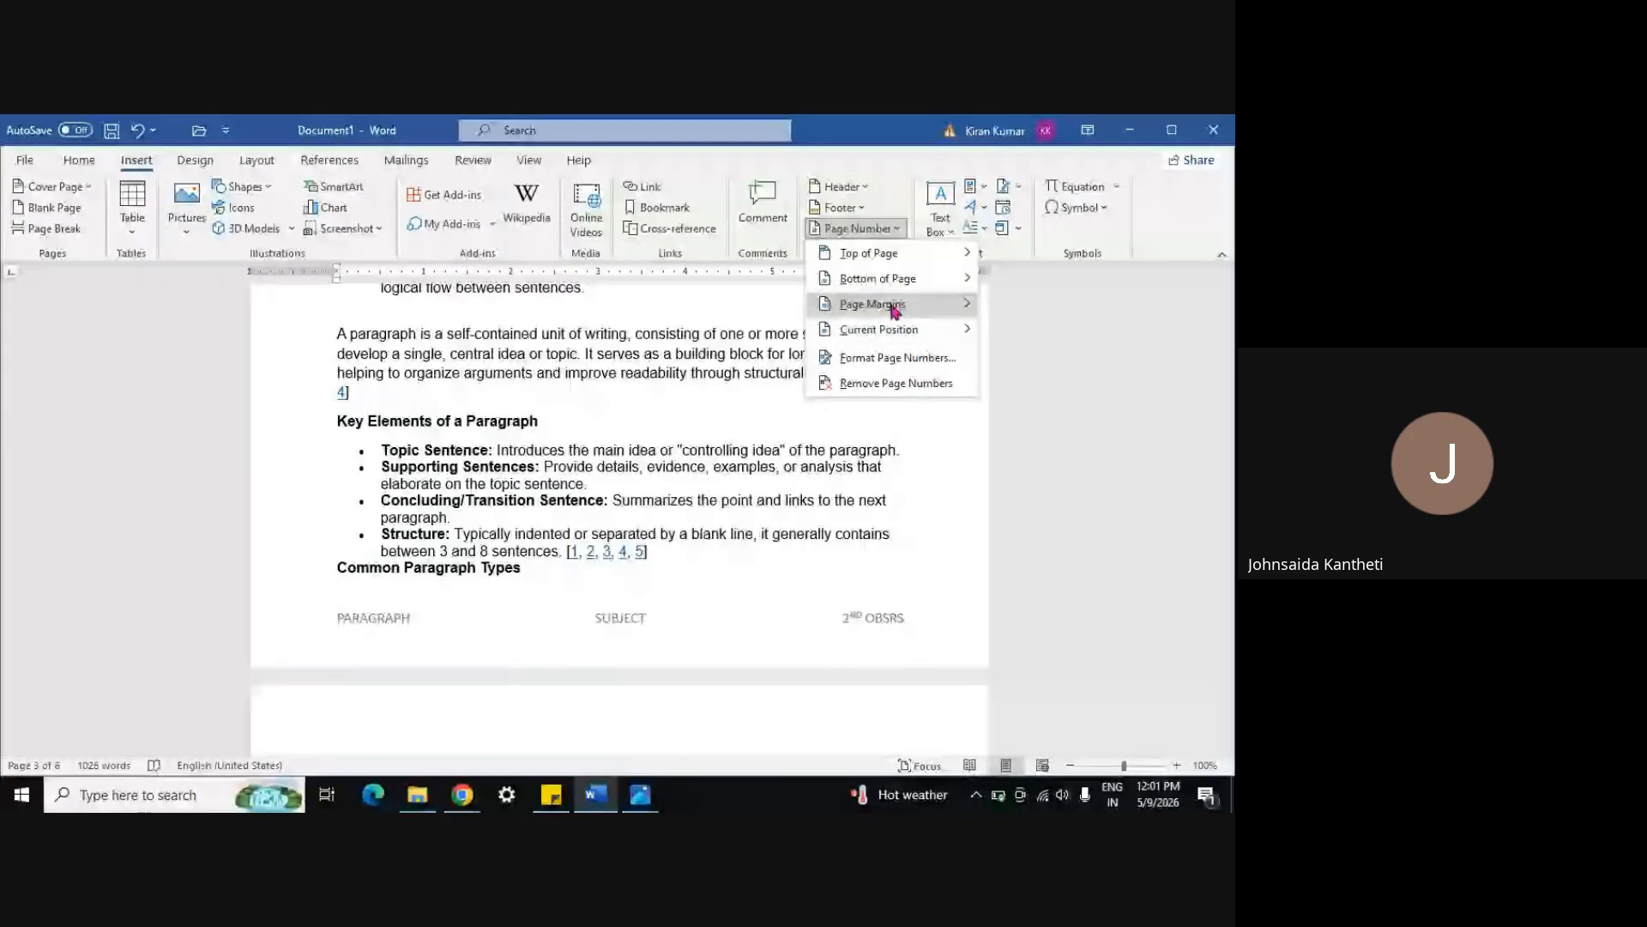
pyautogui.moveTo(895, 309)
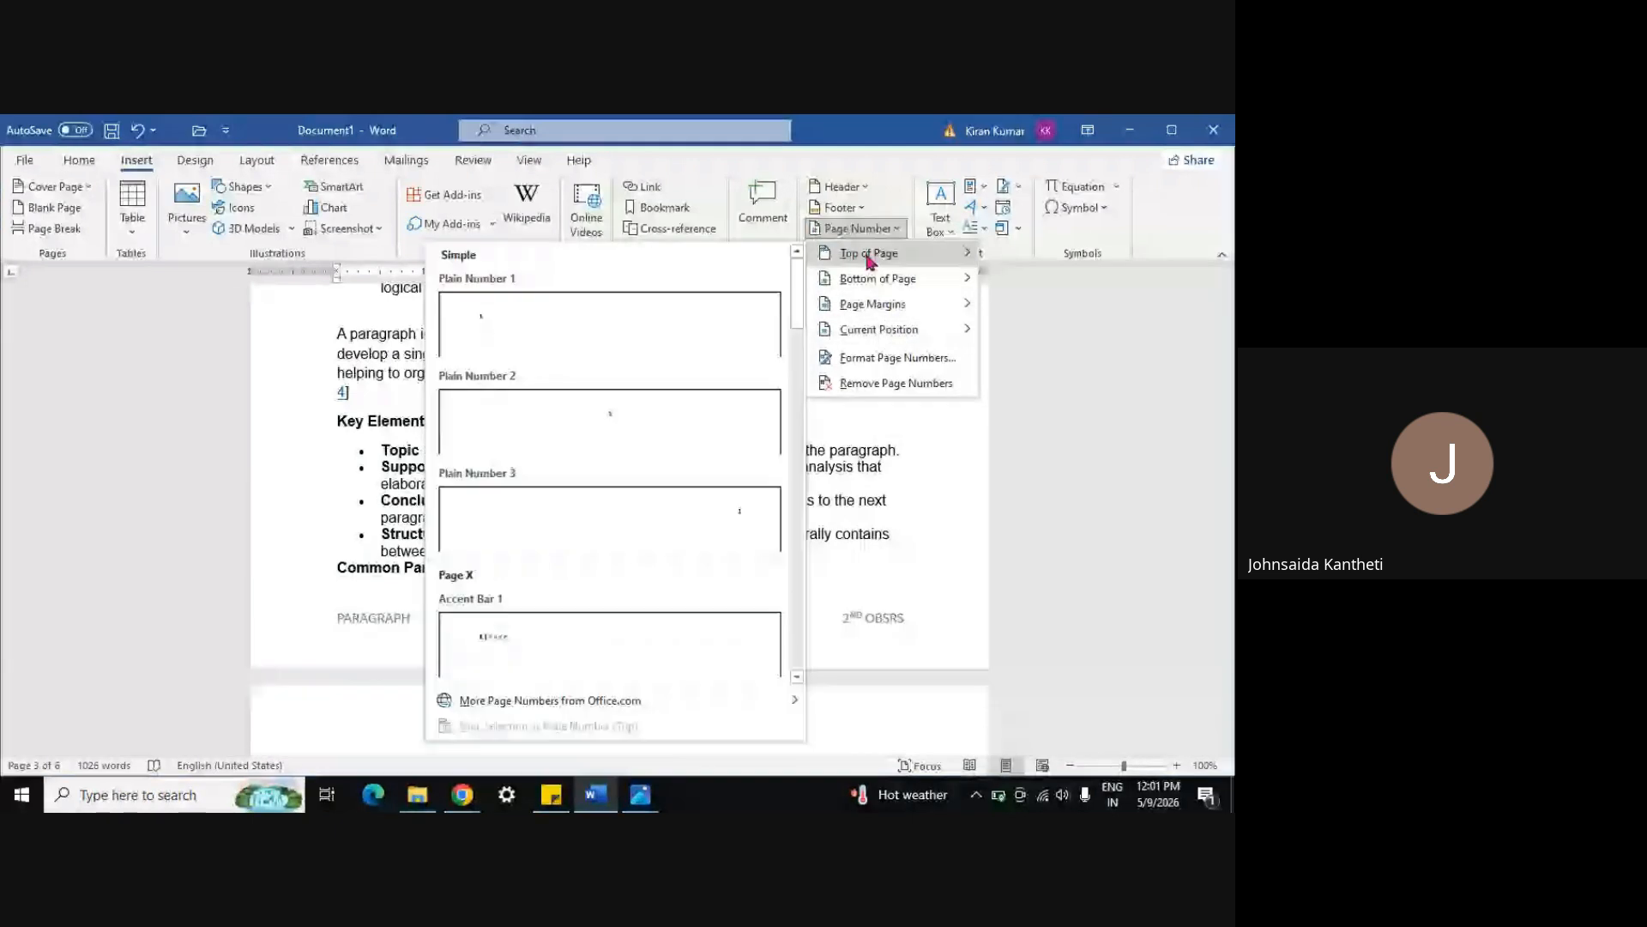
pyautogui.click(582, 346)
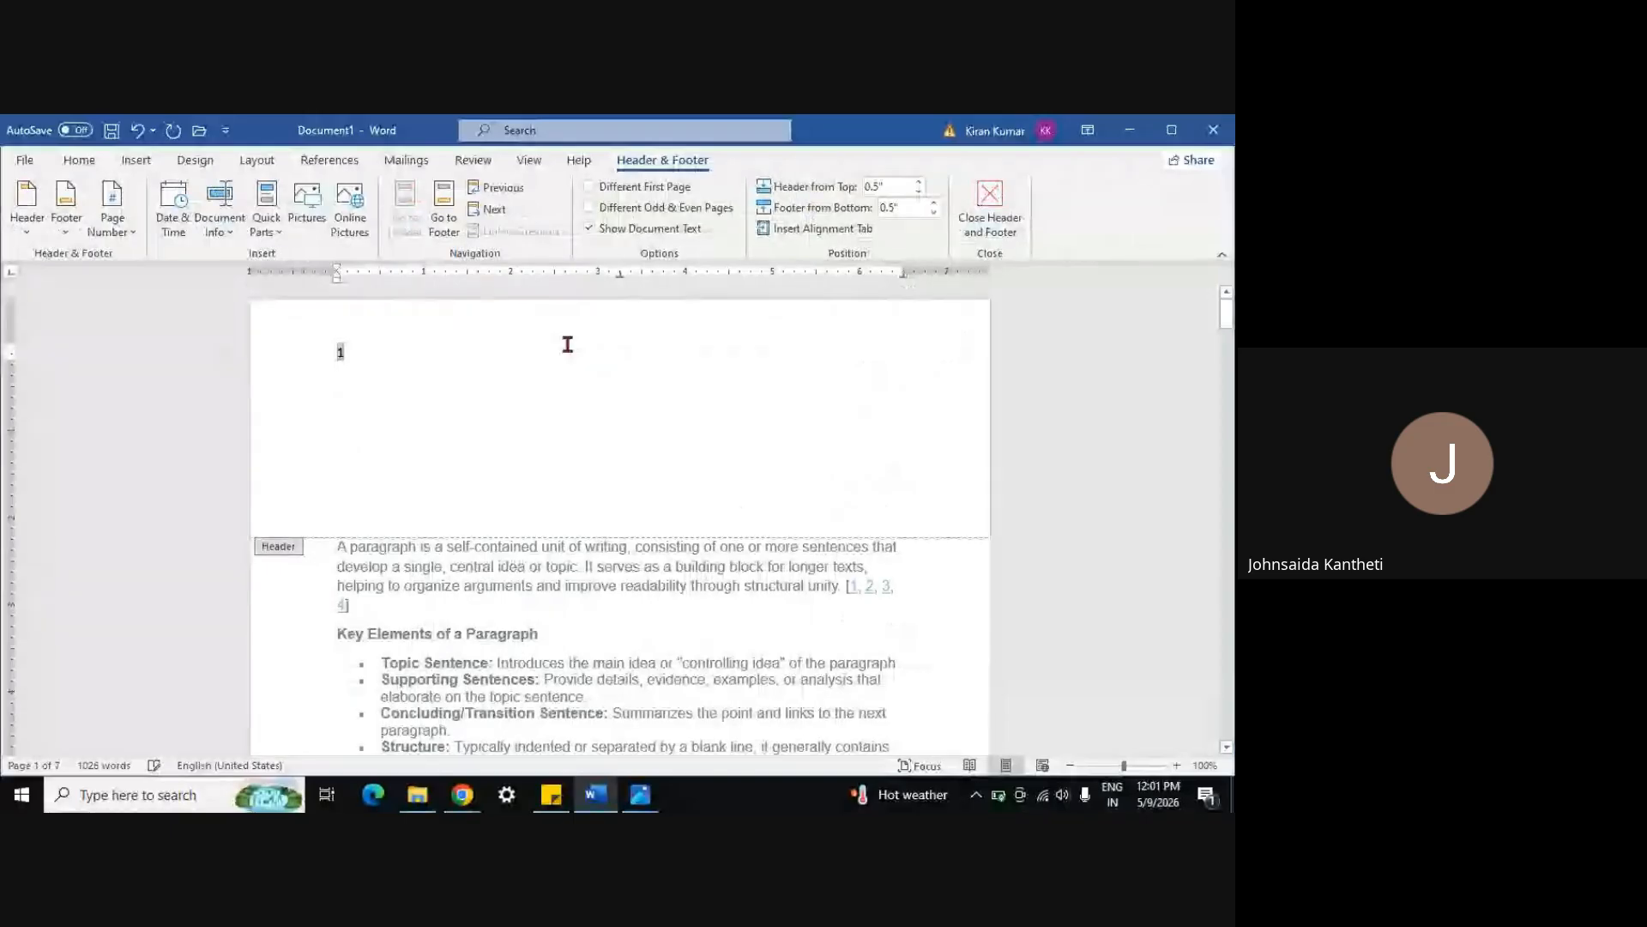
# Exit header editing, check the top page numbers across the pages, and undo their insertion
pyautogui.doubleClick(843, 595)
pyautogui.scroll(-10, 655, 522)
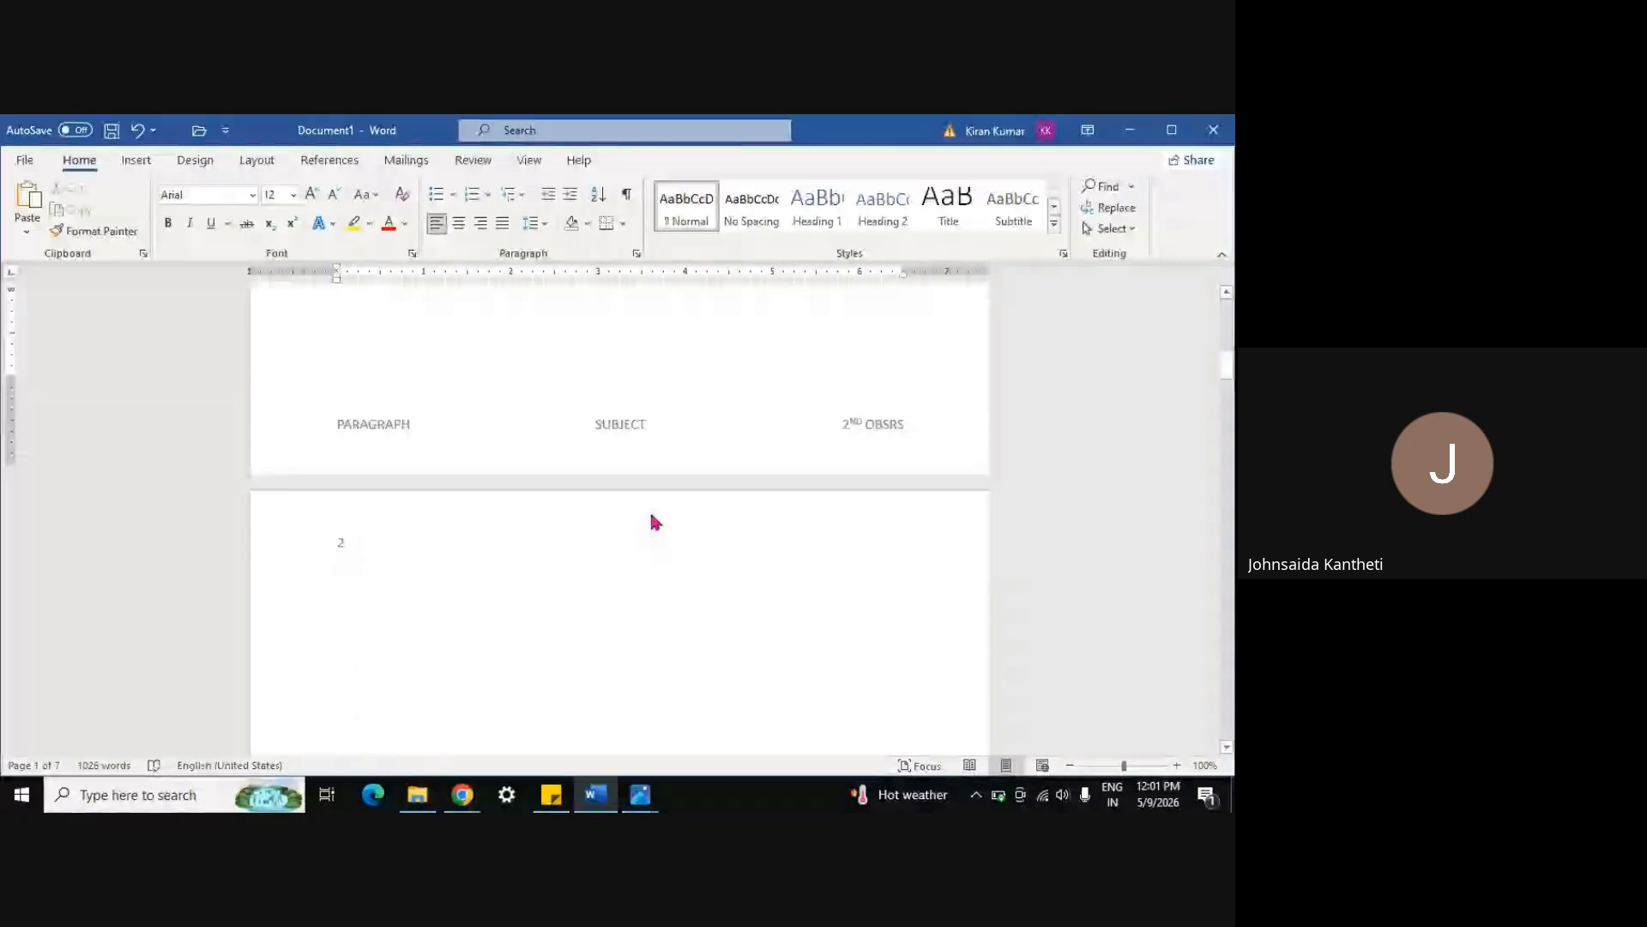
pyautogui.scroll(6, 352, 505)
pyautogui.scroll(-3, 353, 504)
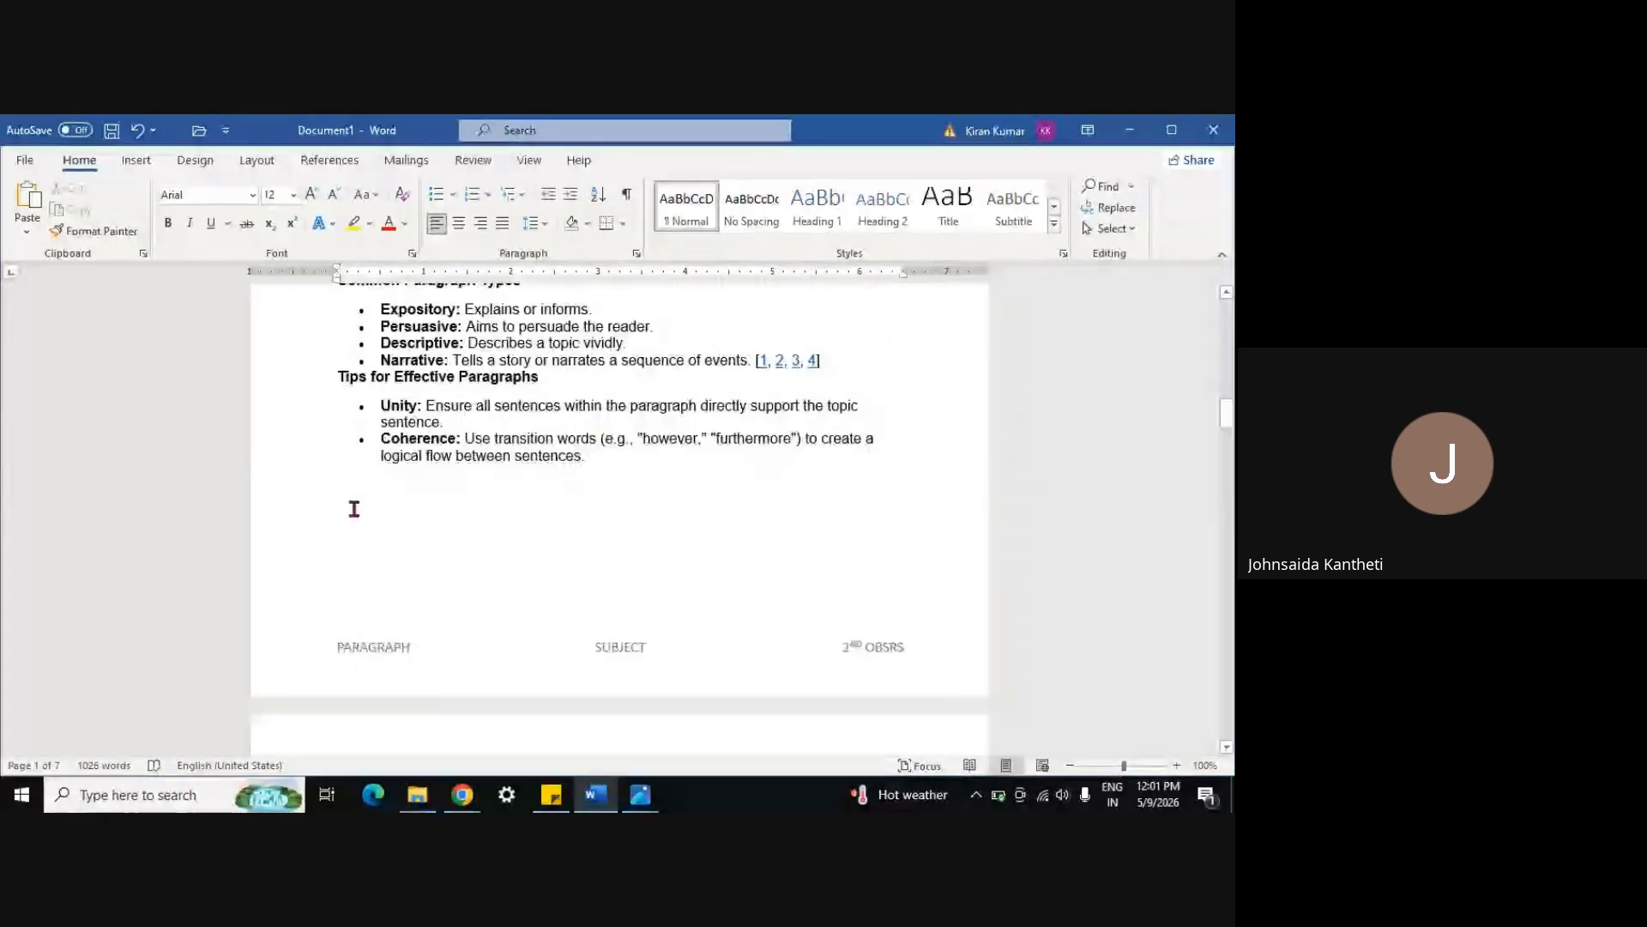
pyautogui.scroll(7, 354, 509)
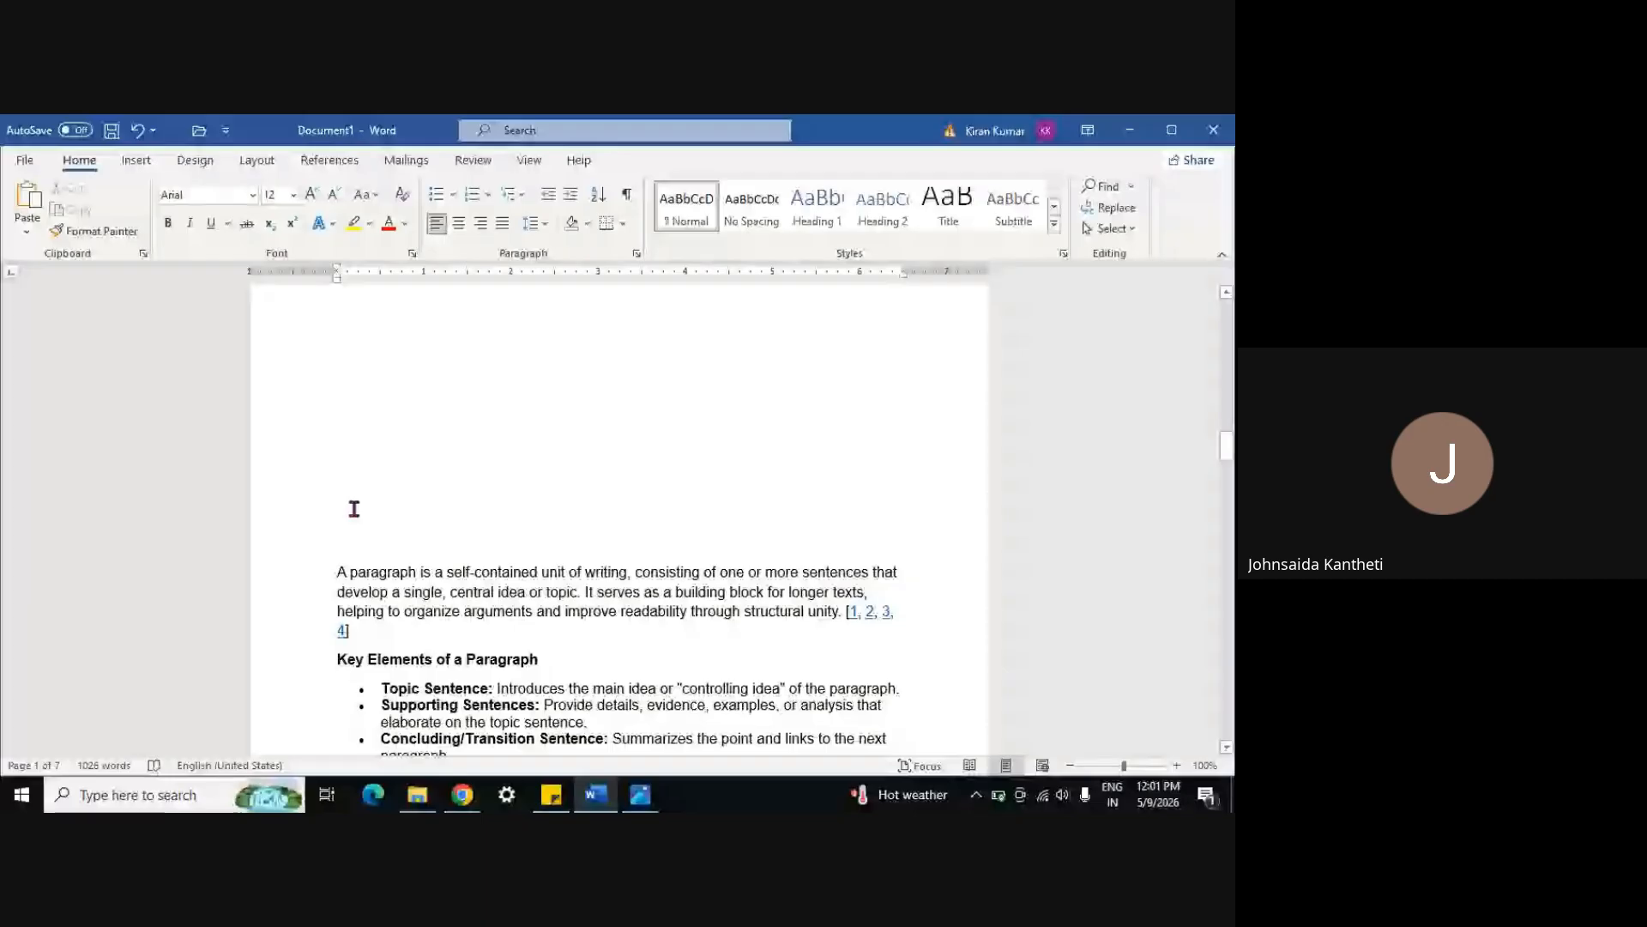
pyautogui.scroll(-10, 354, 508)
pyautogui.scroll(12, 359, 440)
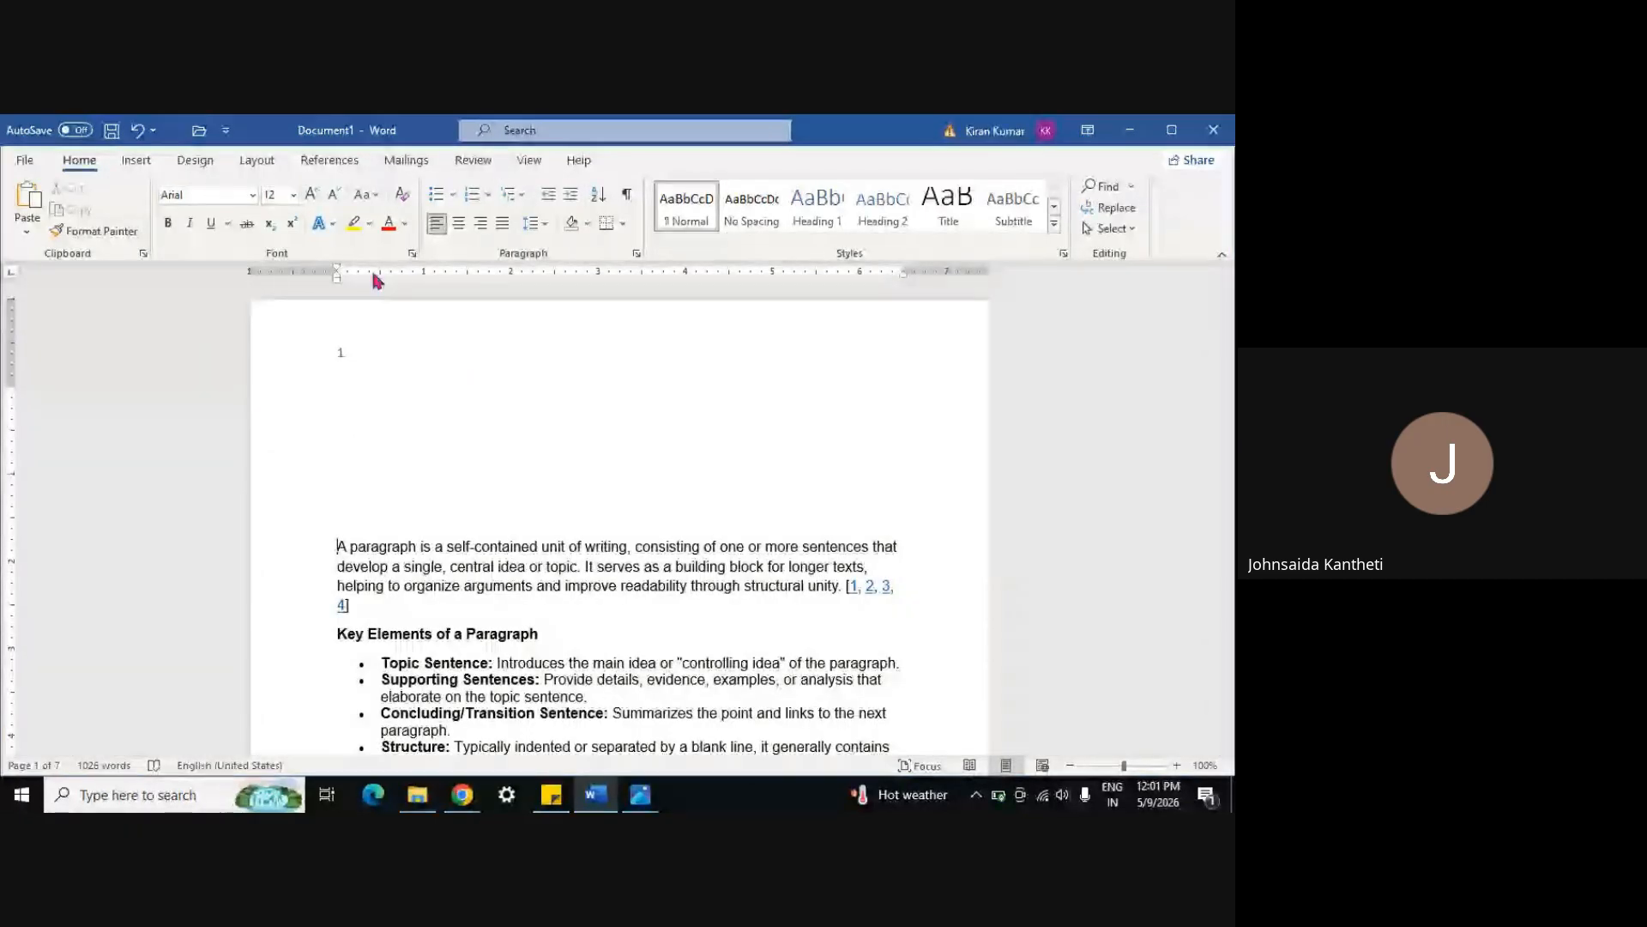
pyautogui.hotkey('ctrl', 'z')
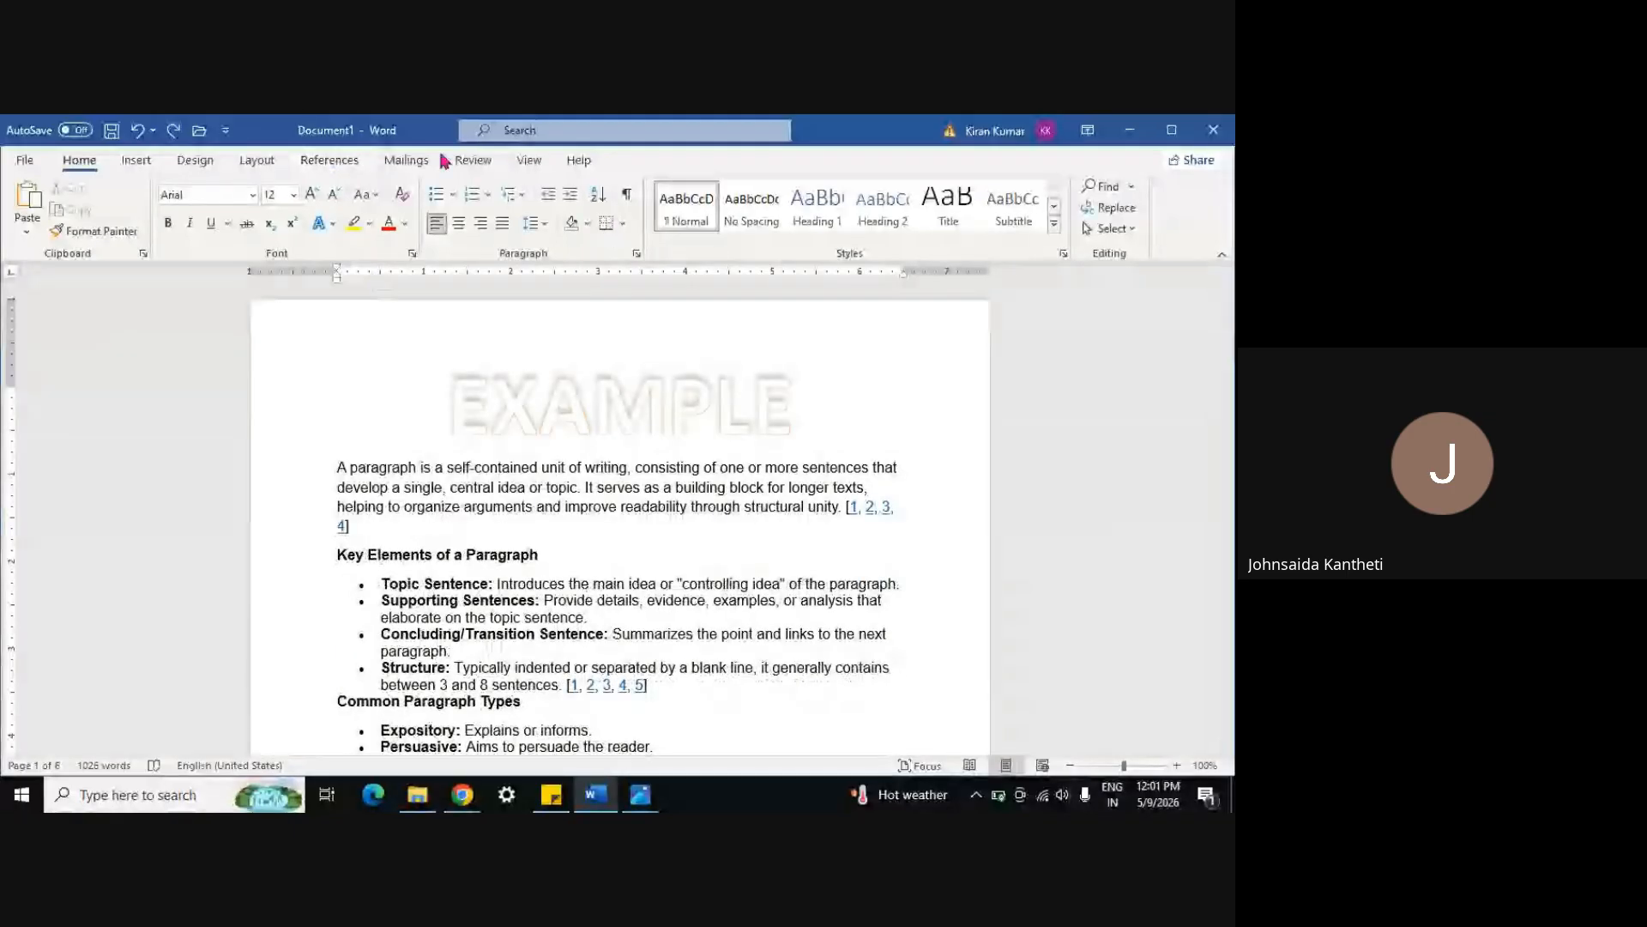
# Try page numbers at the bottom of the pages in the Plain Number 1 style, and undo the insertion
pyautogui.click(136, 161)
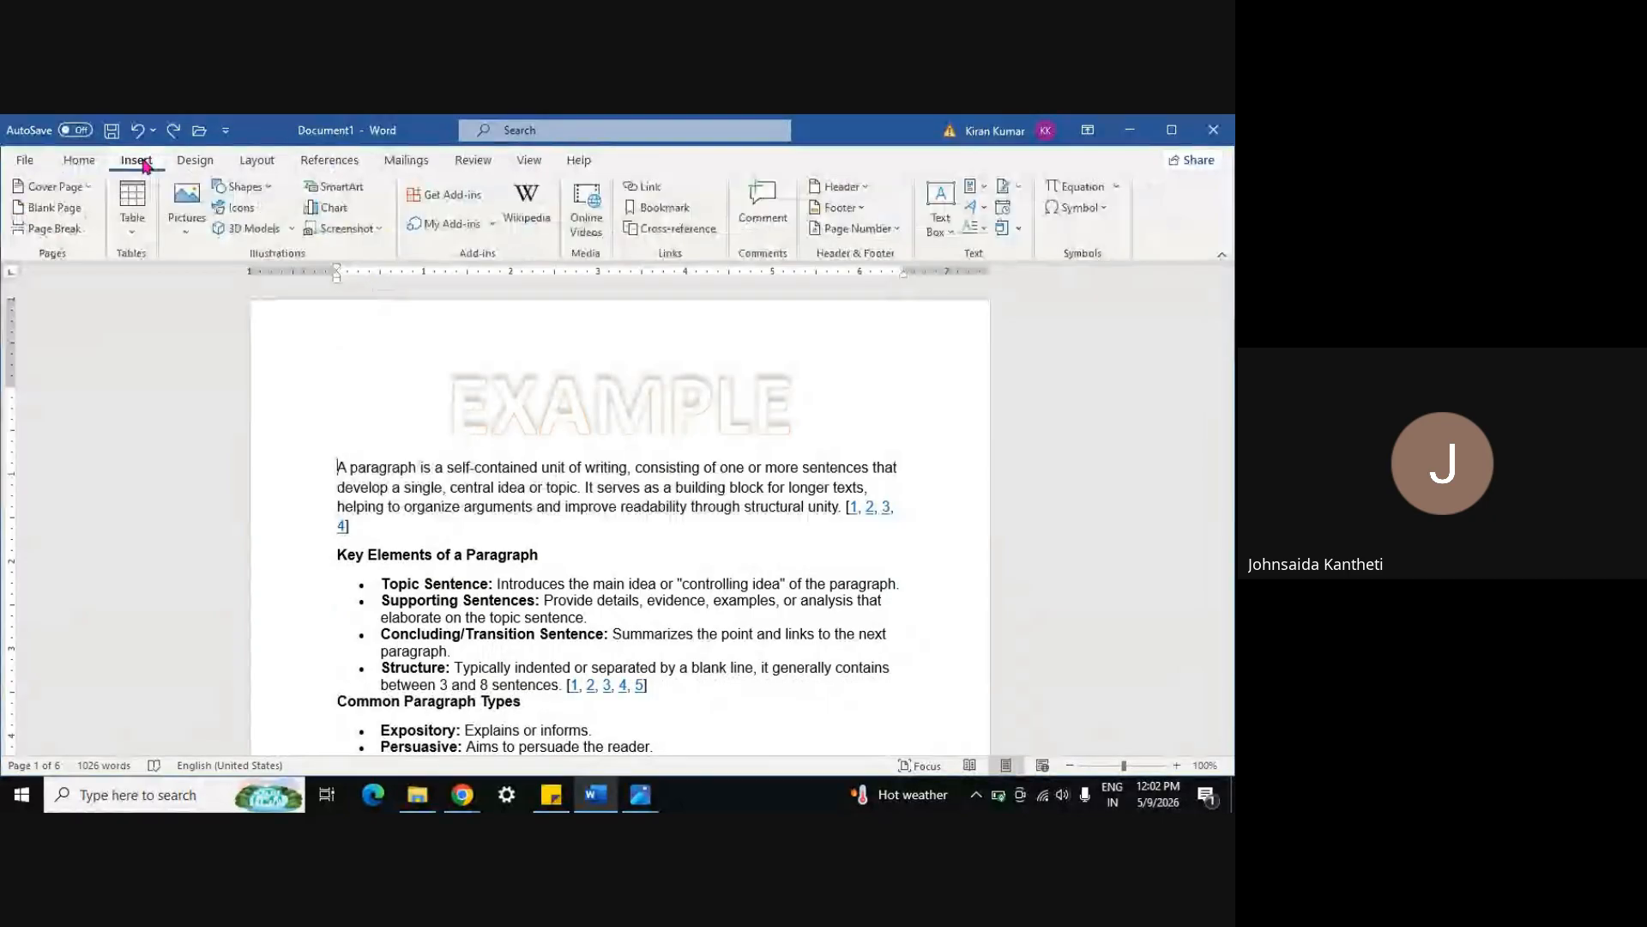
pyautogui.click(892, 228)
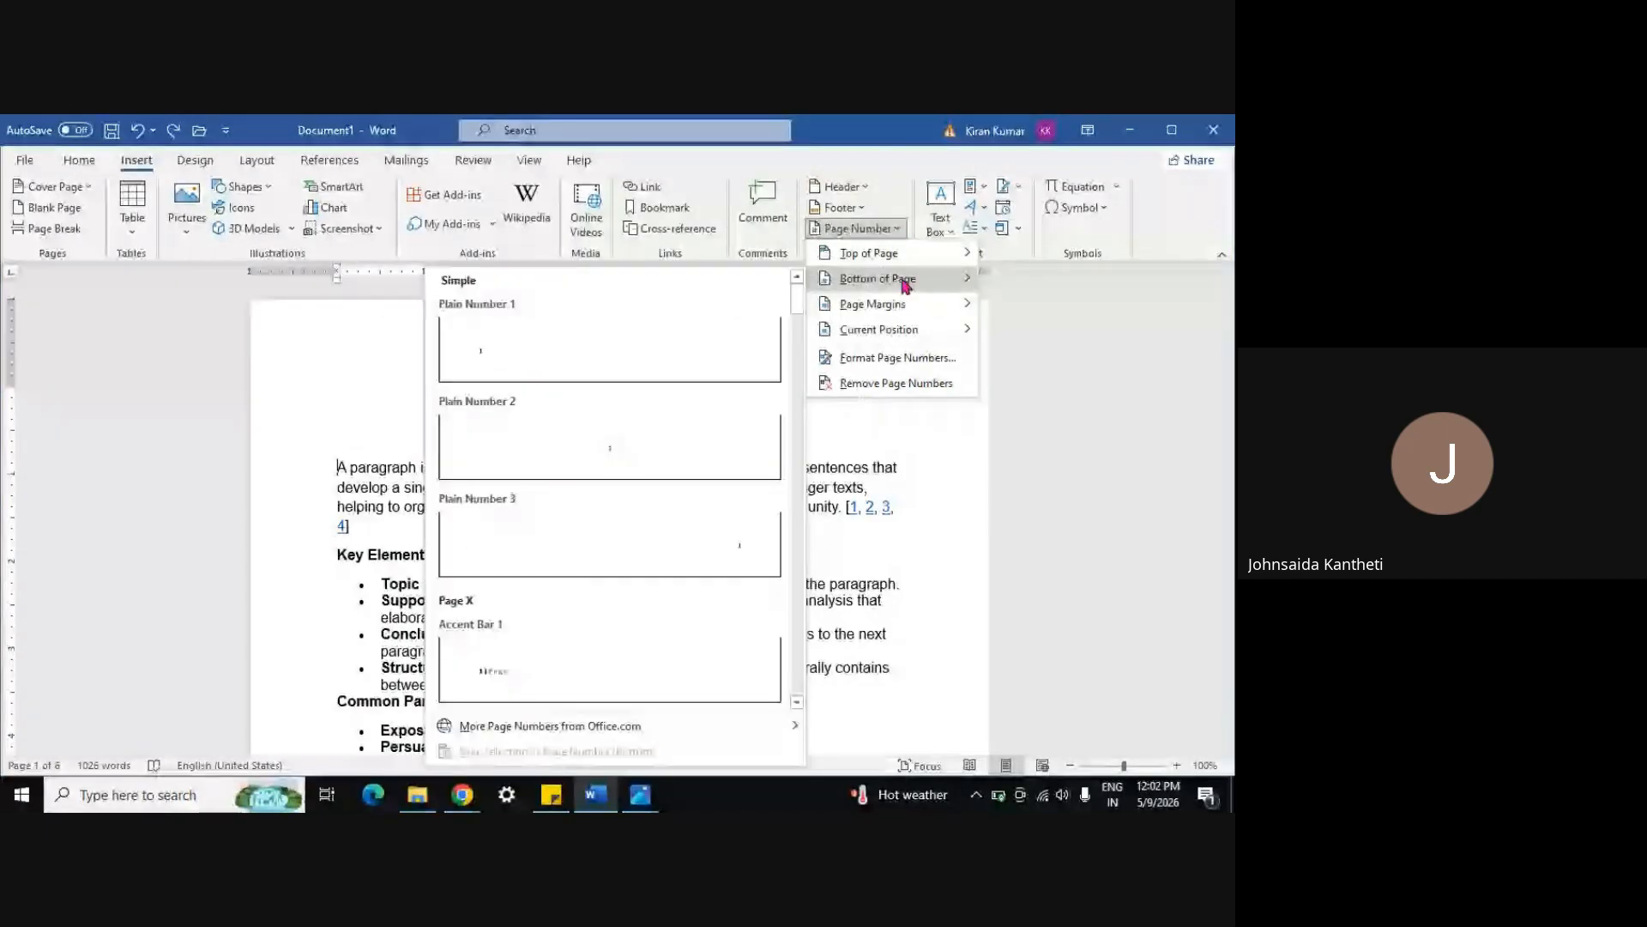
pyautogui.click(686, 483)
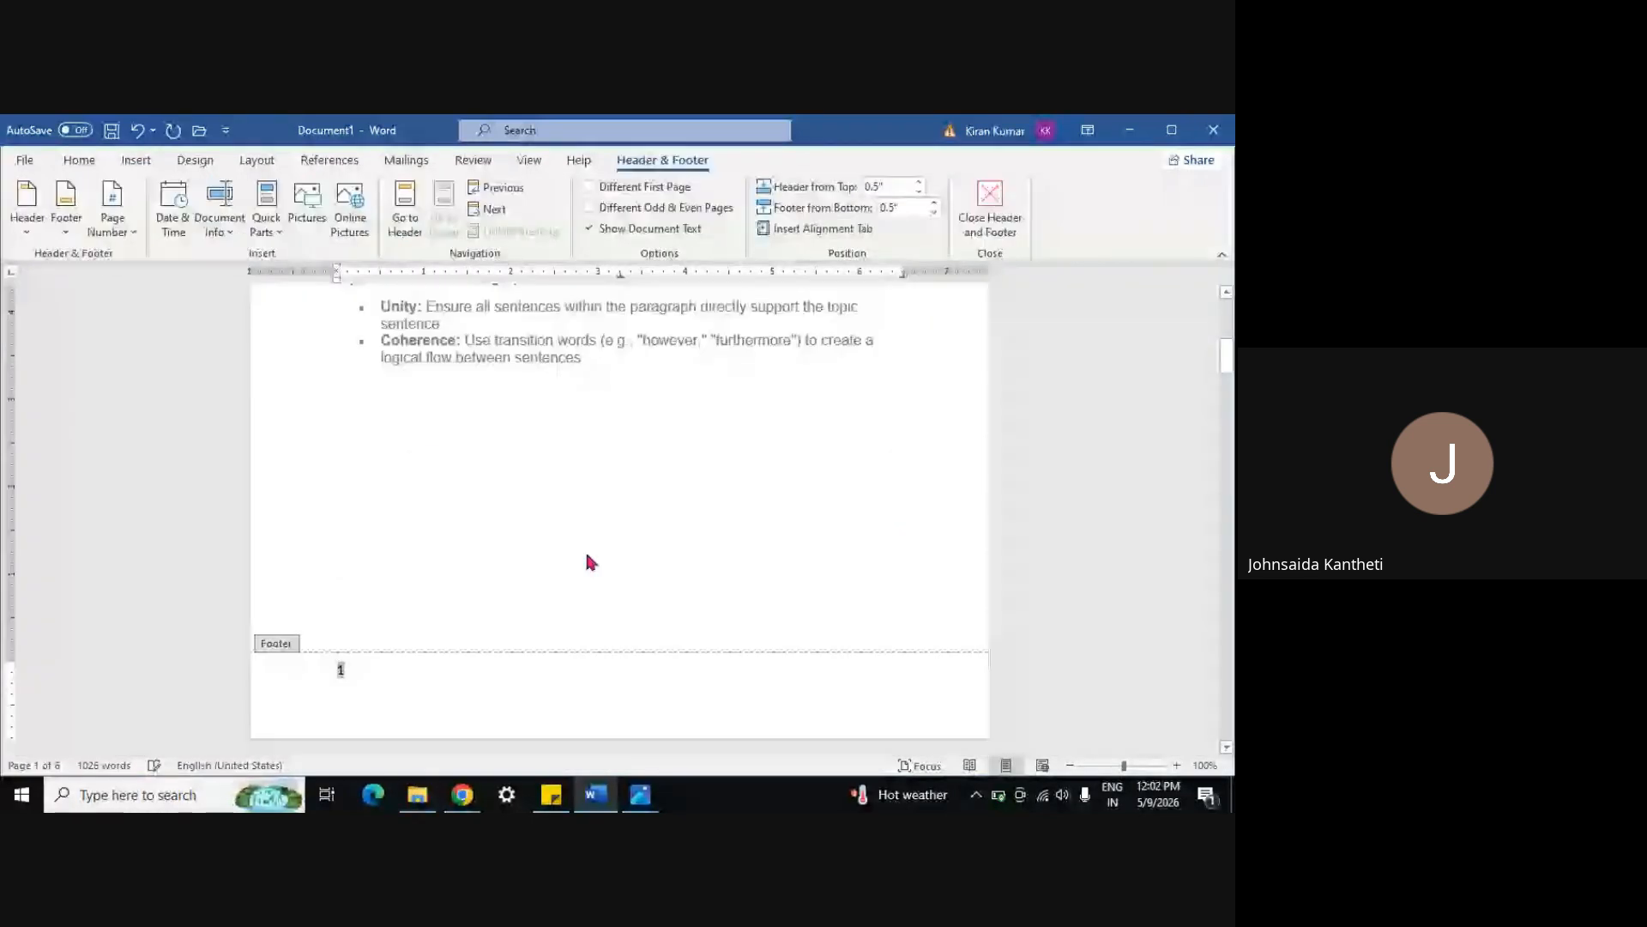
pyautogui.scroll(-3, 590, 562)
pyautogui.click(351, 583)
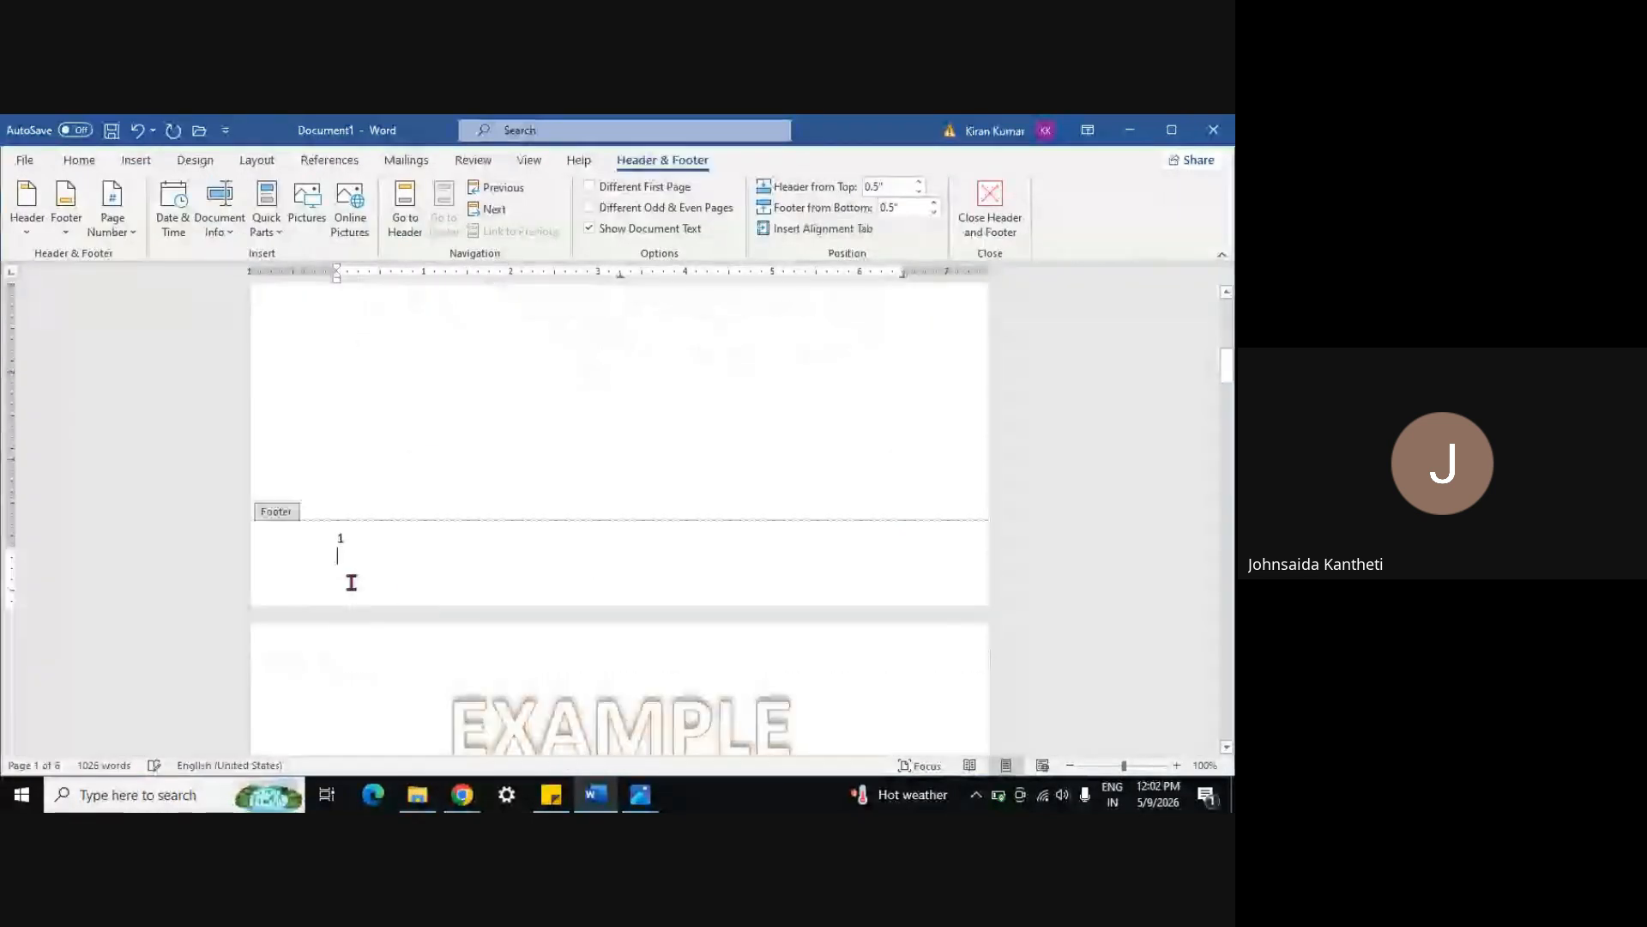
pyautogui.hotkey('ctrl', 'z')
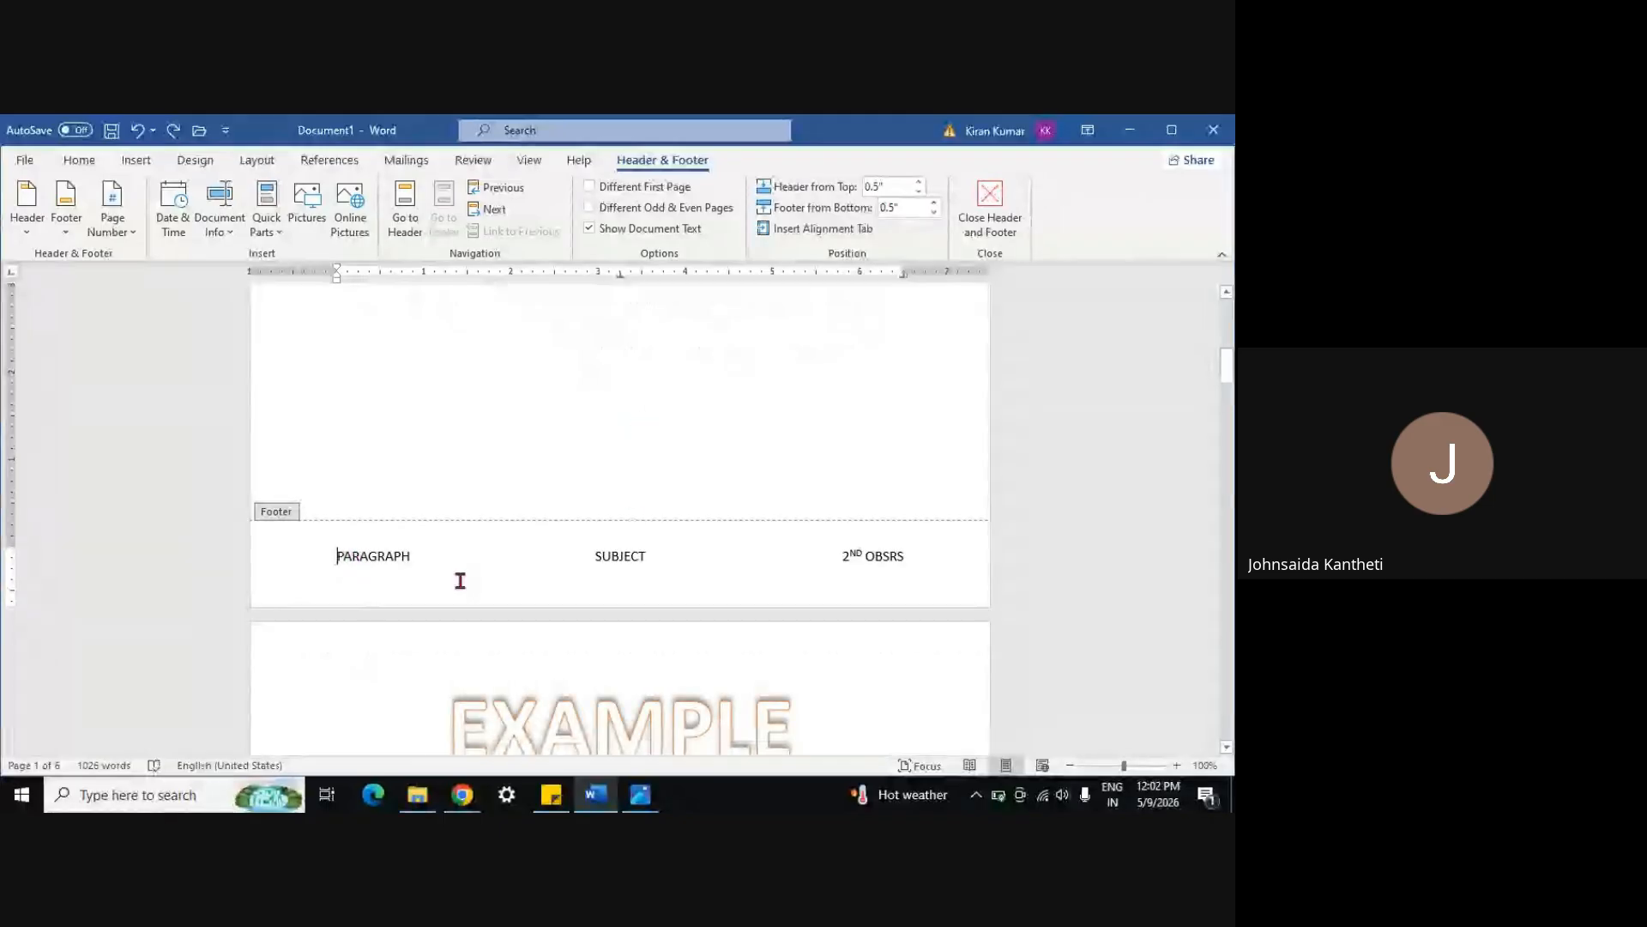
# Replace the footer text 2ND OBSRS with the number 1, keeping PARAGRAPH and SUBJECT
pyautogui.keyDown('shift'); pyautogui.click(857, 558); pyautogui.keyUp('shift')
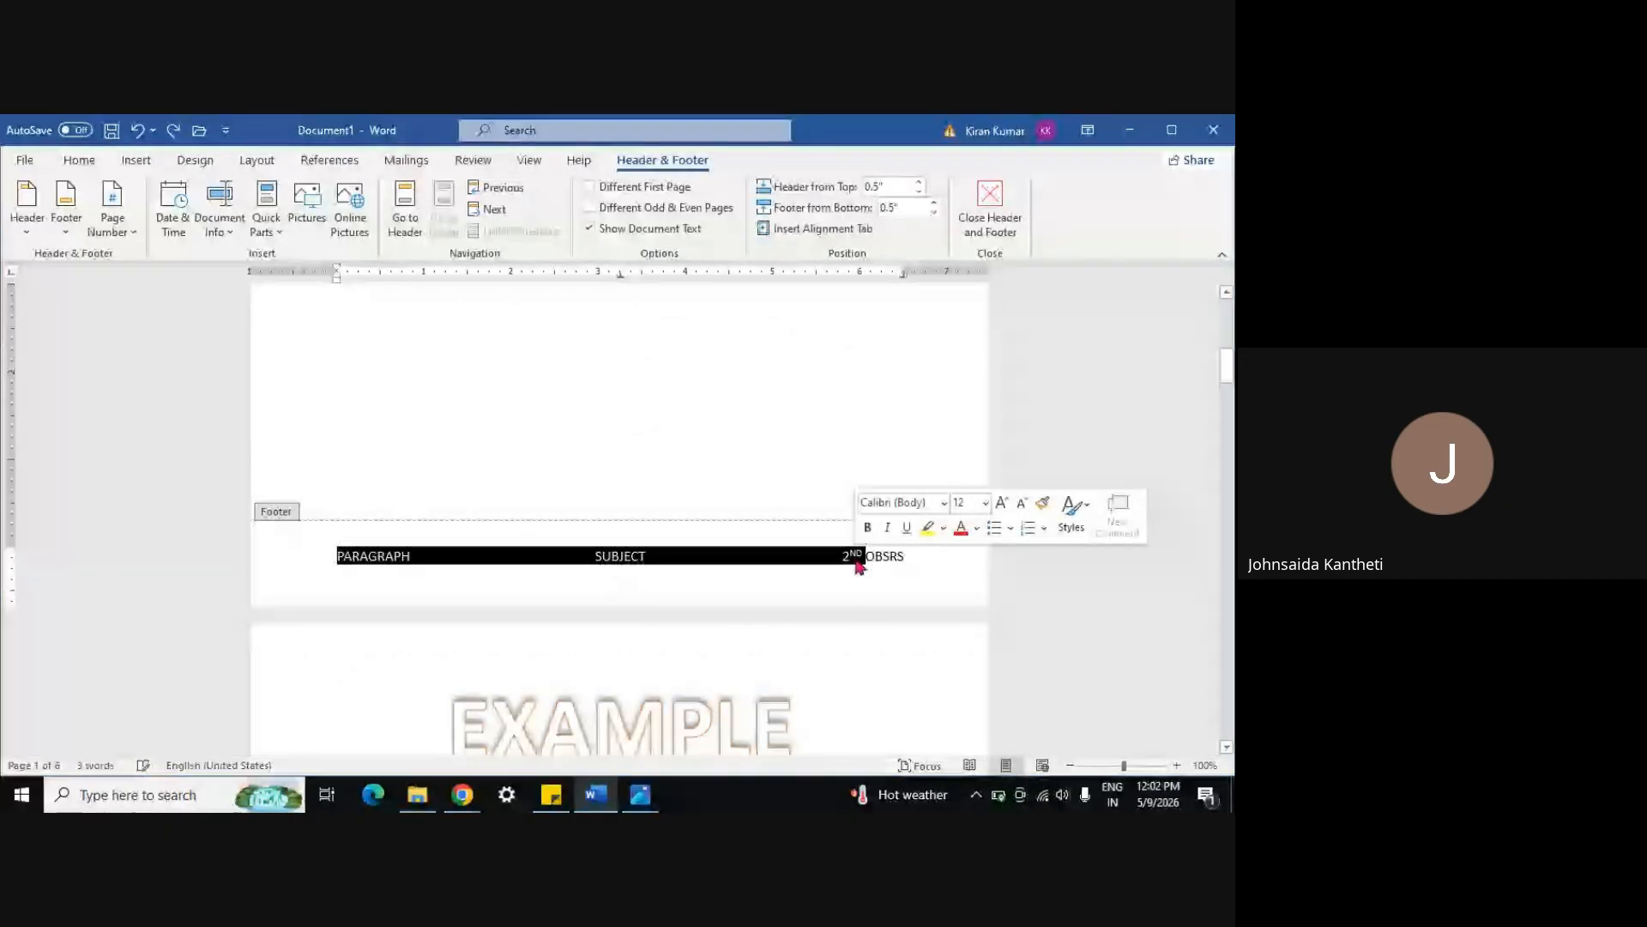
pyautogui.click(925, 557)
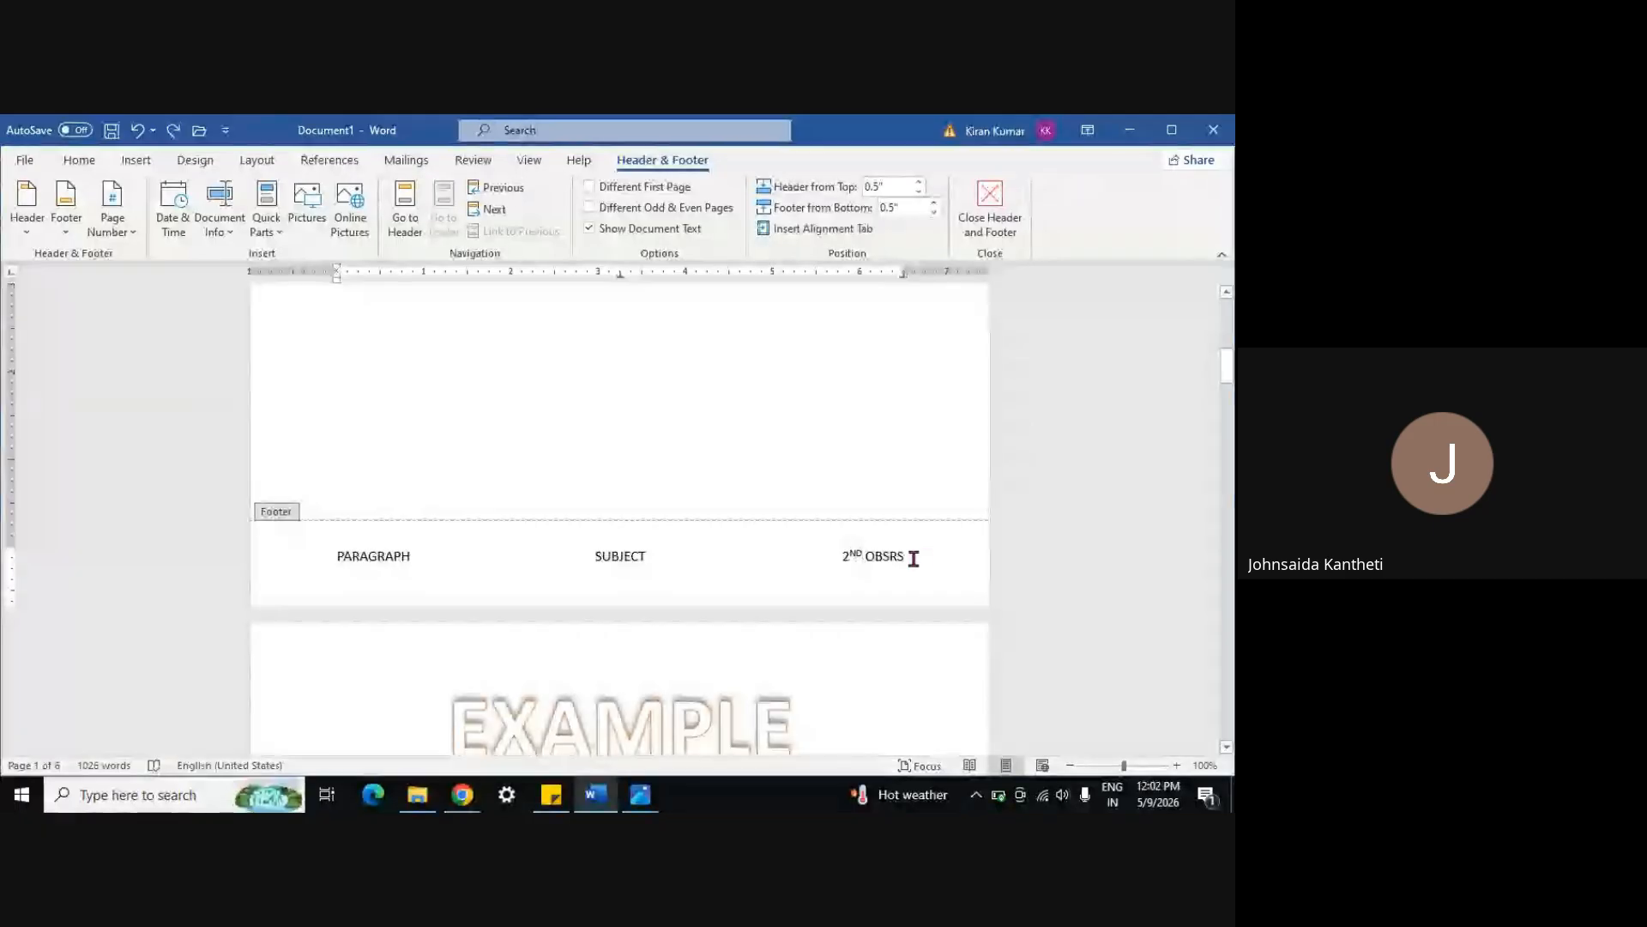
pyautogui.keyDown('shift'); pyautogui.click(910, 556); pyautogui.keyUp('shift')
pyautogui.press('Left')
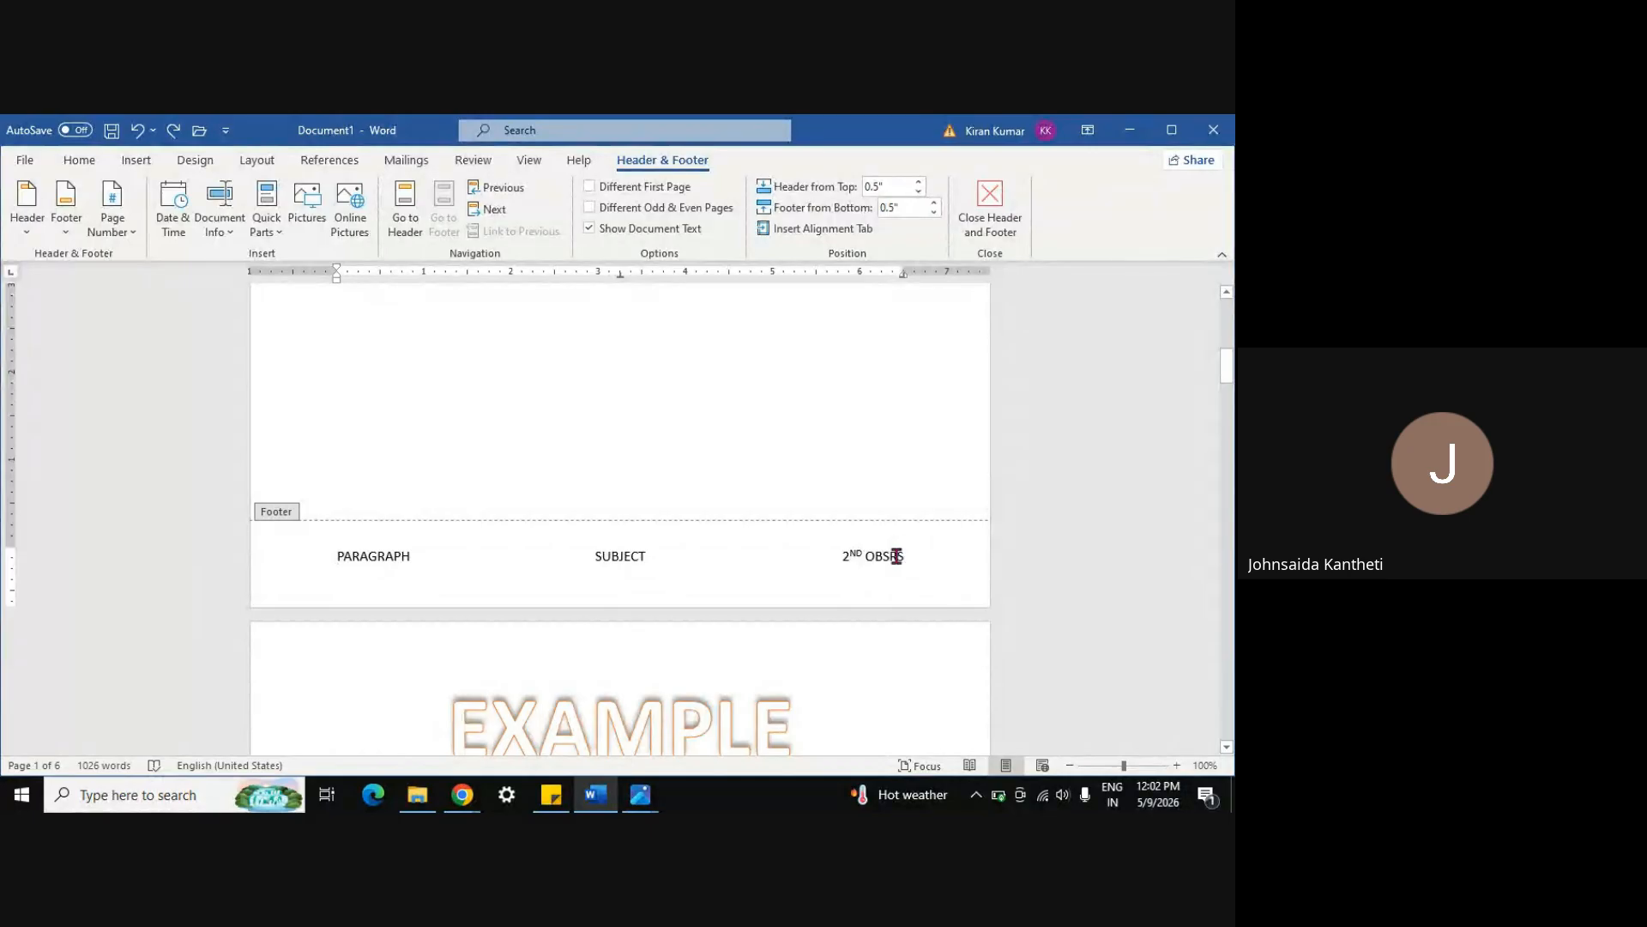
pyautogui.doubleClick(896, 557)
pyautogui.press('BackSpace')
pyautogui.press('BackSpace')
pyautogui.press('BackSpace')
pyautogui.press('BackSpace')
pyautogui.press('BackSpace')
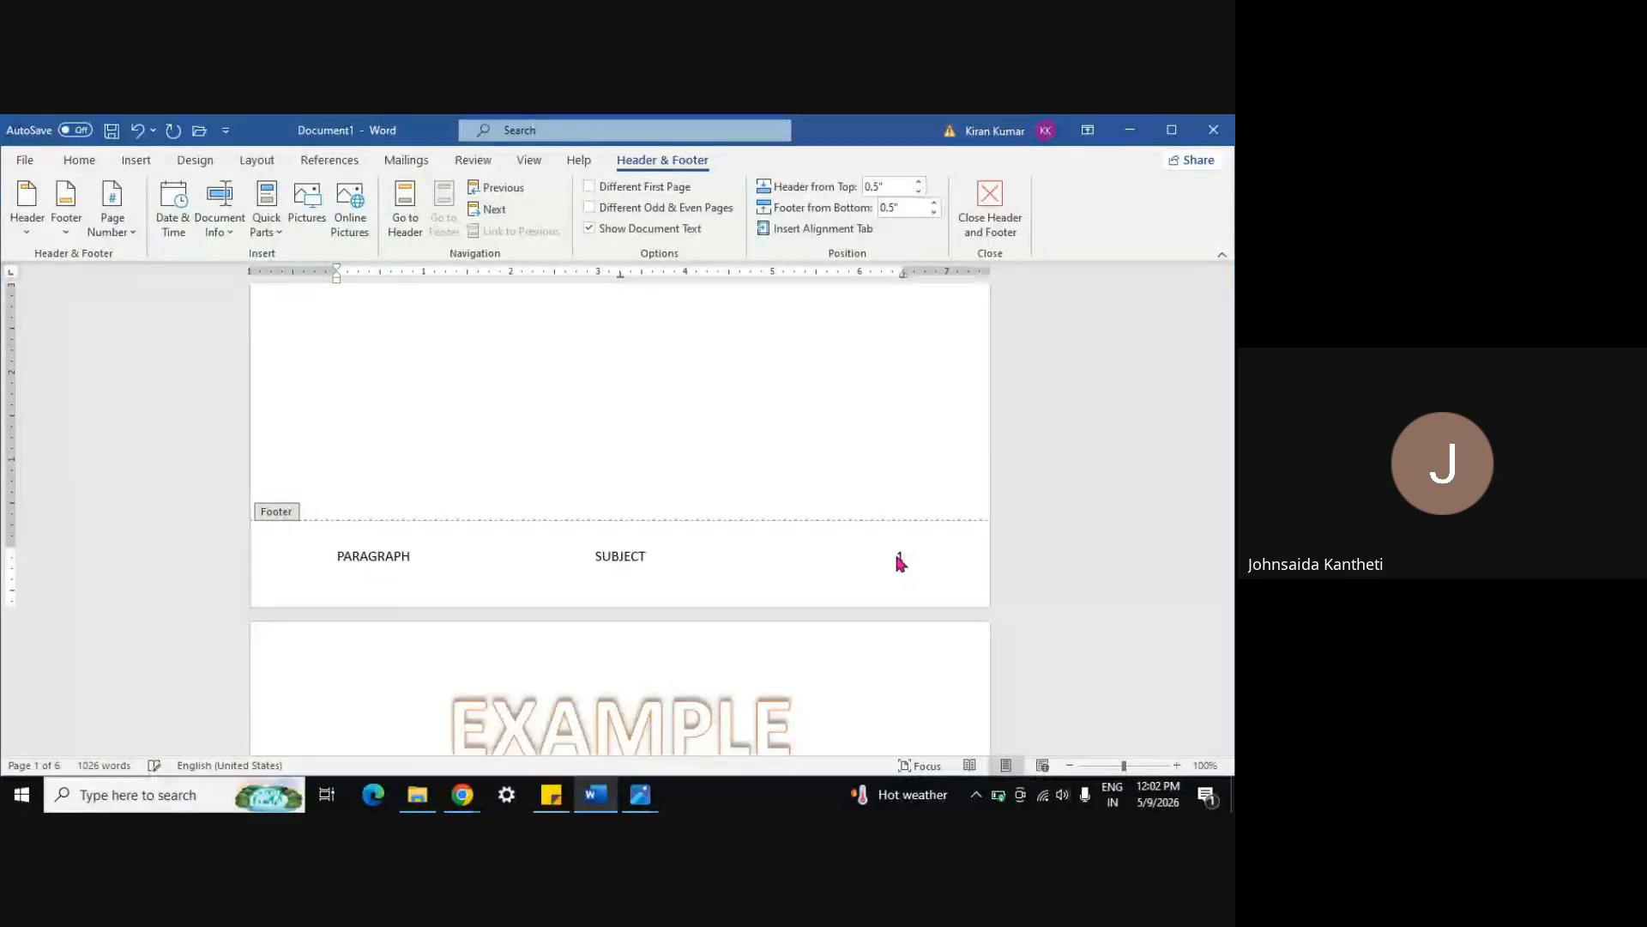
pyautogui.write('1')
pyautogui.press('Return')
pyautogui.press('BackSpace')
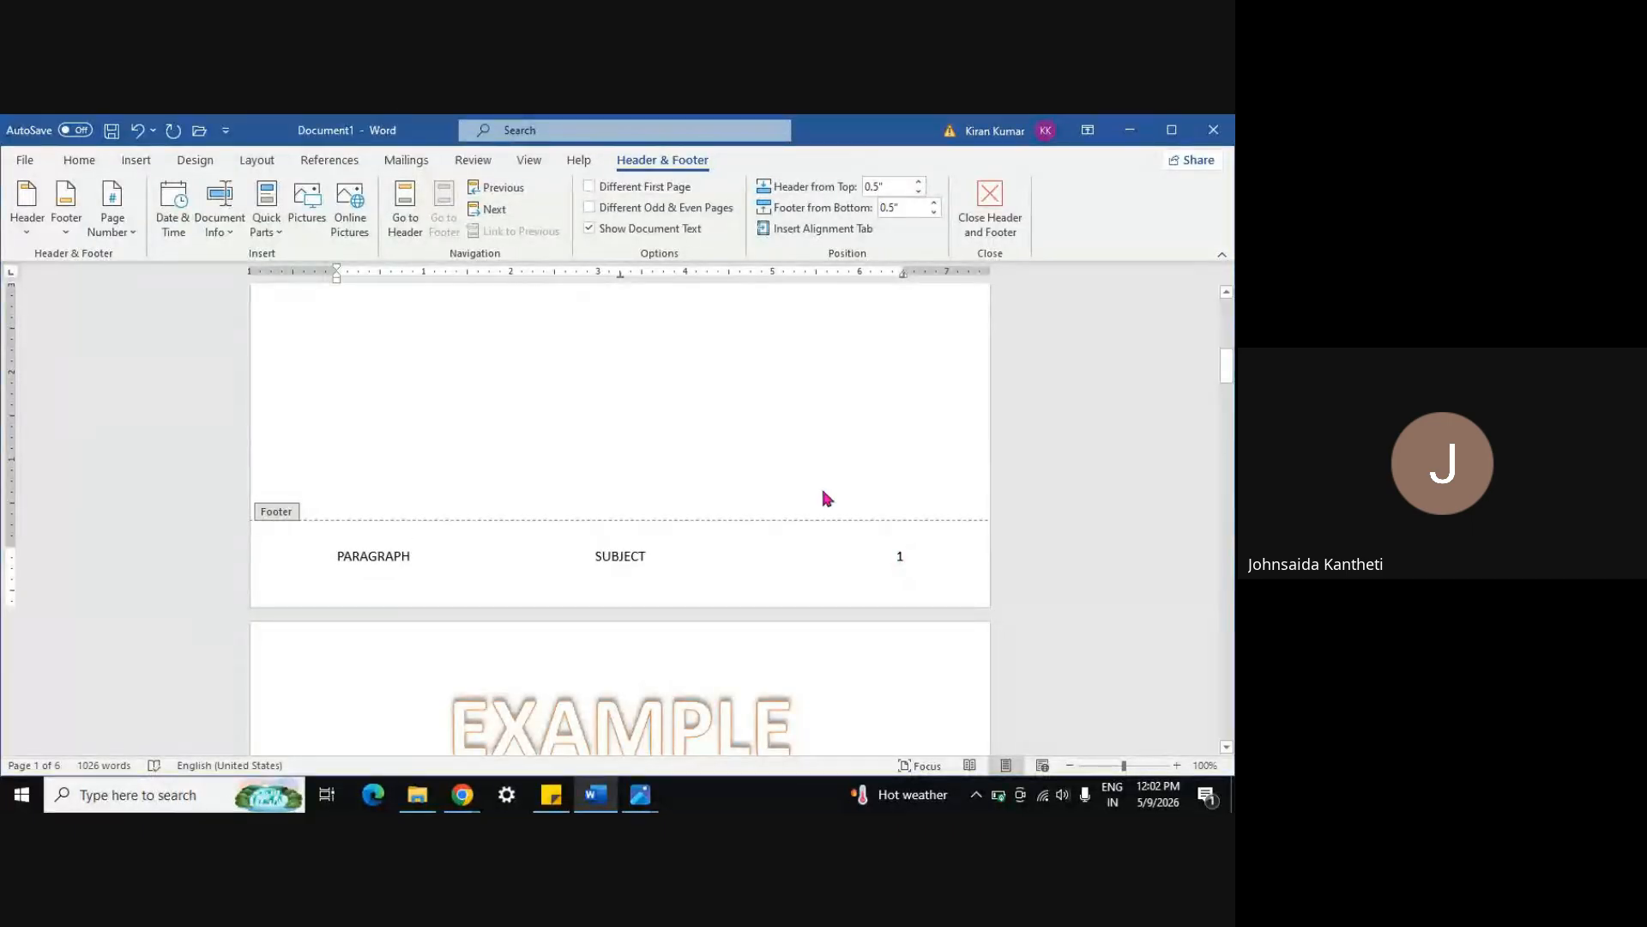
# Exit footer editing and check the manually entered footer number on the following pages
pyautogui.doubleClick(824, 492)
pyautogui.scroll(8, 823, 491)
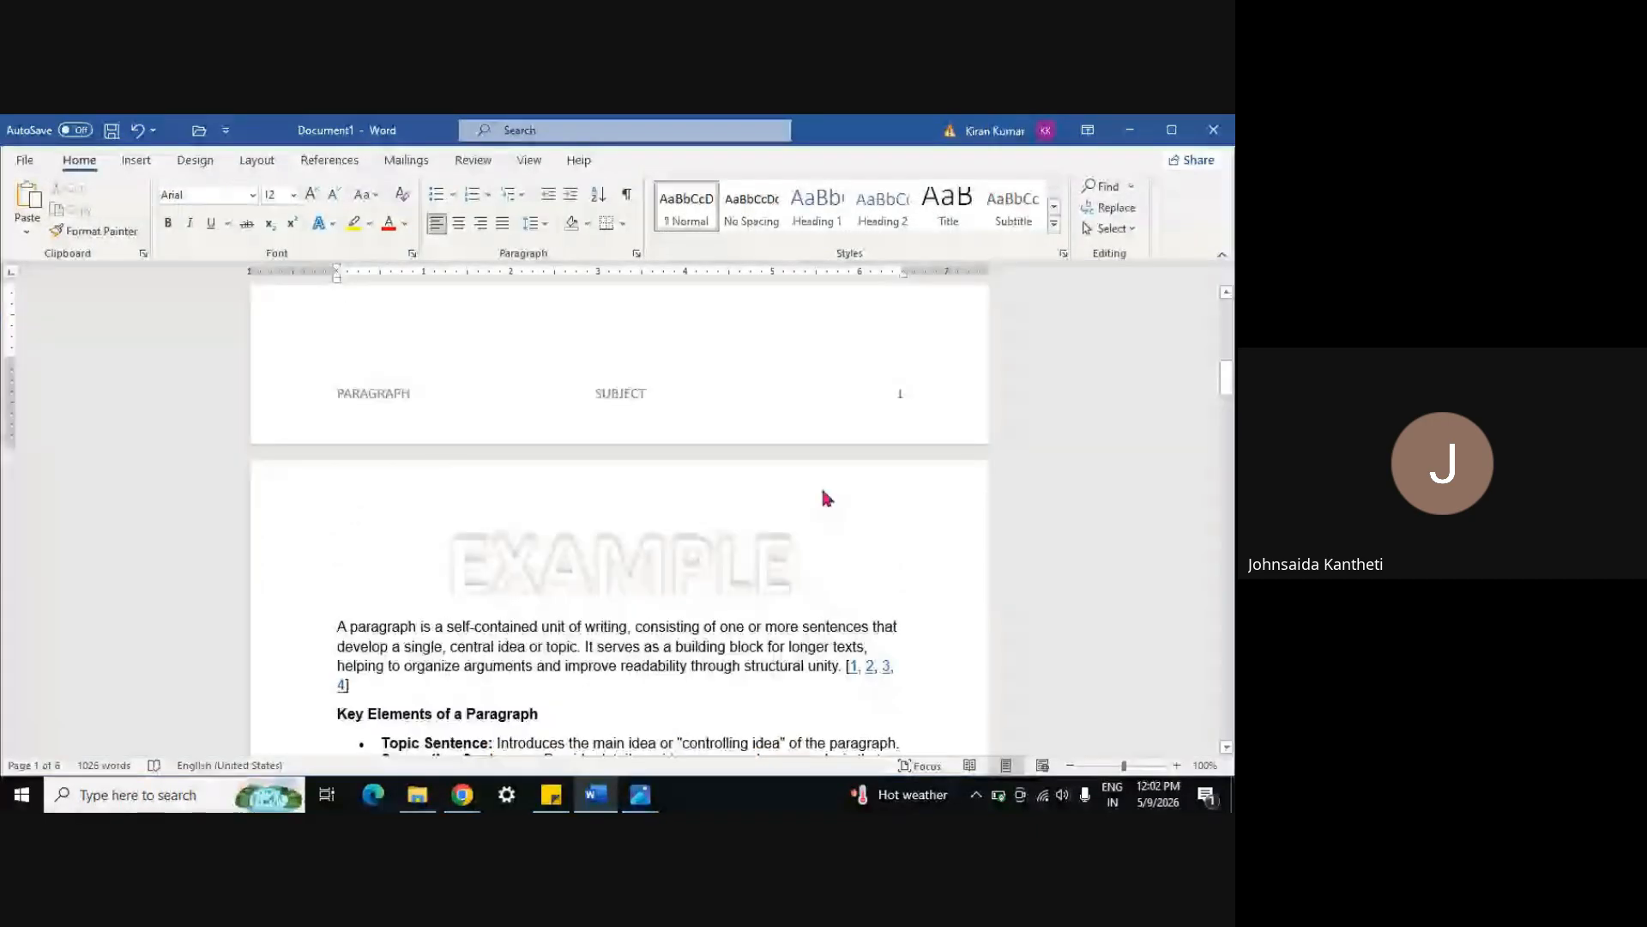
pyautogui.scroll(5, 823, 490)
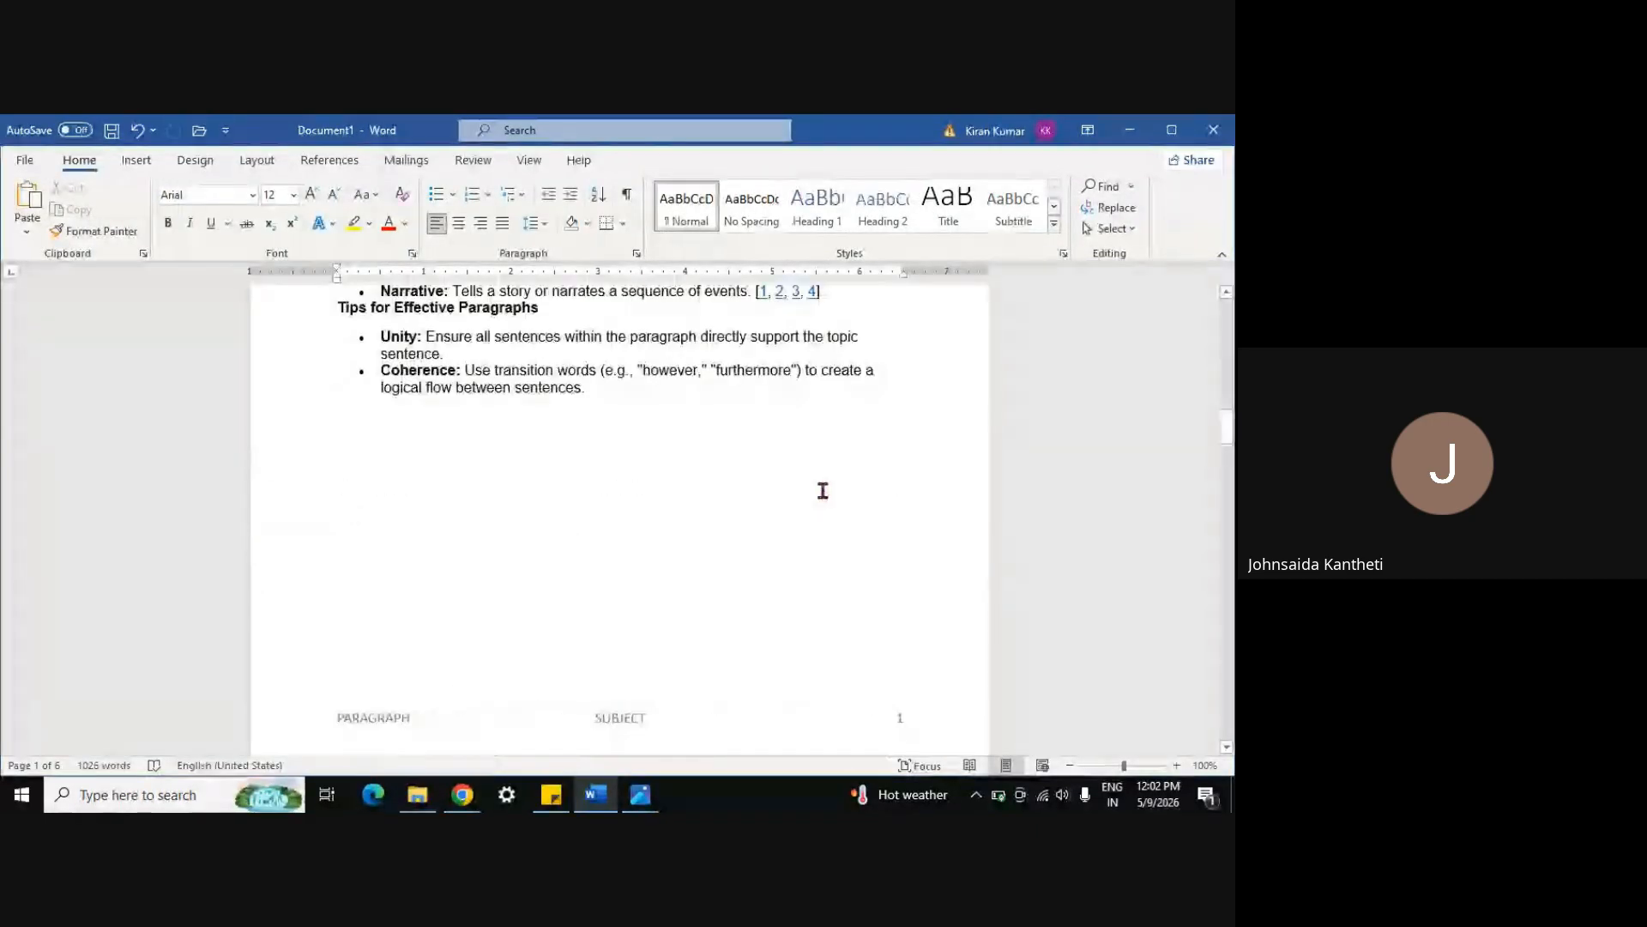
pyautogui.scroll(-3, 823, 491)
pyautogui.scroll(-5, 823, 490)
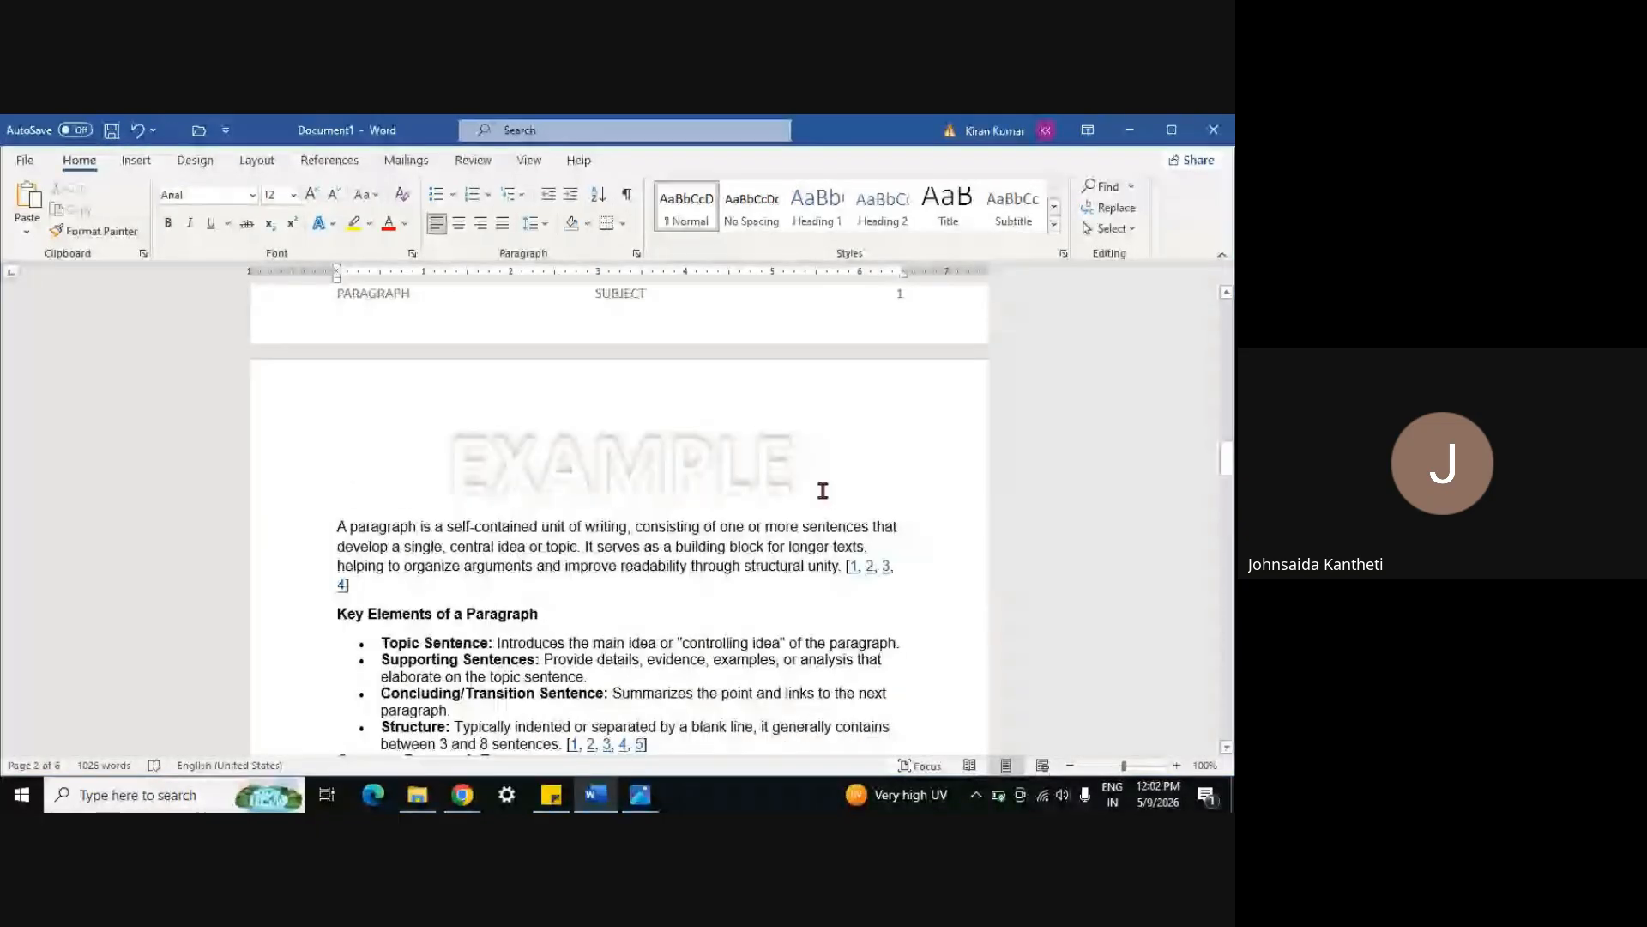
pyautogui.scroll(-5, 823, 491)
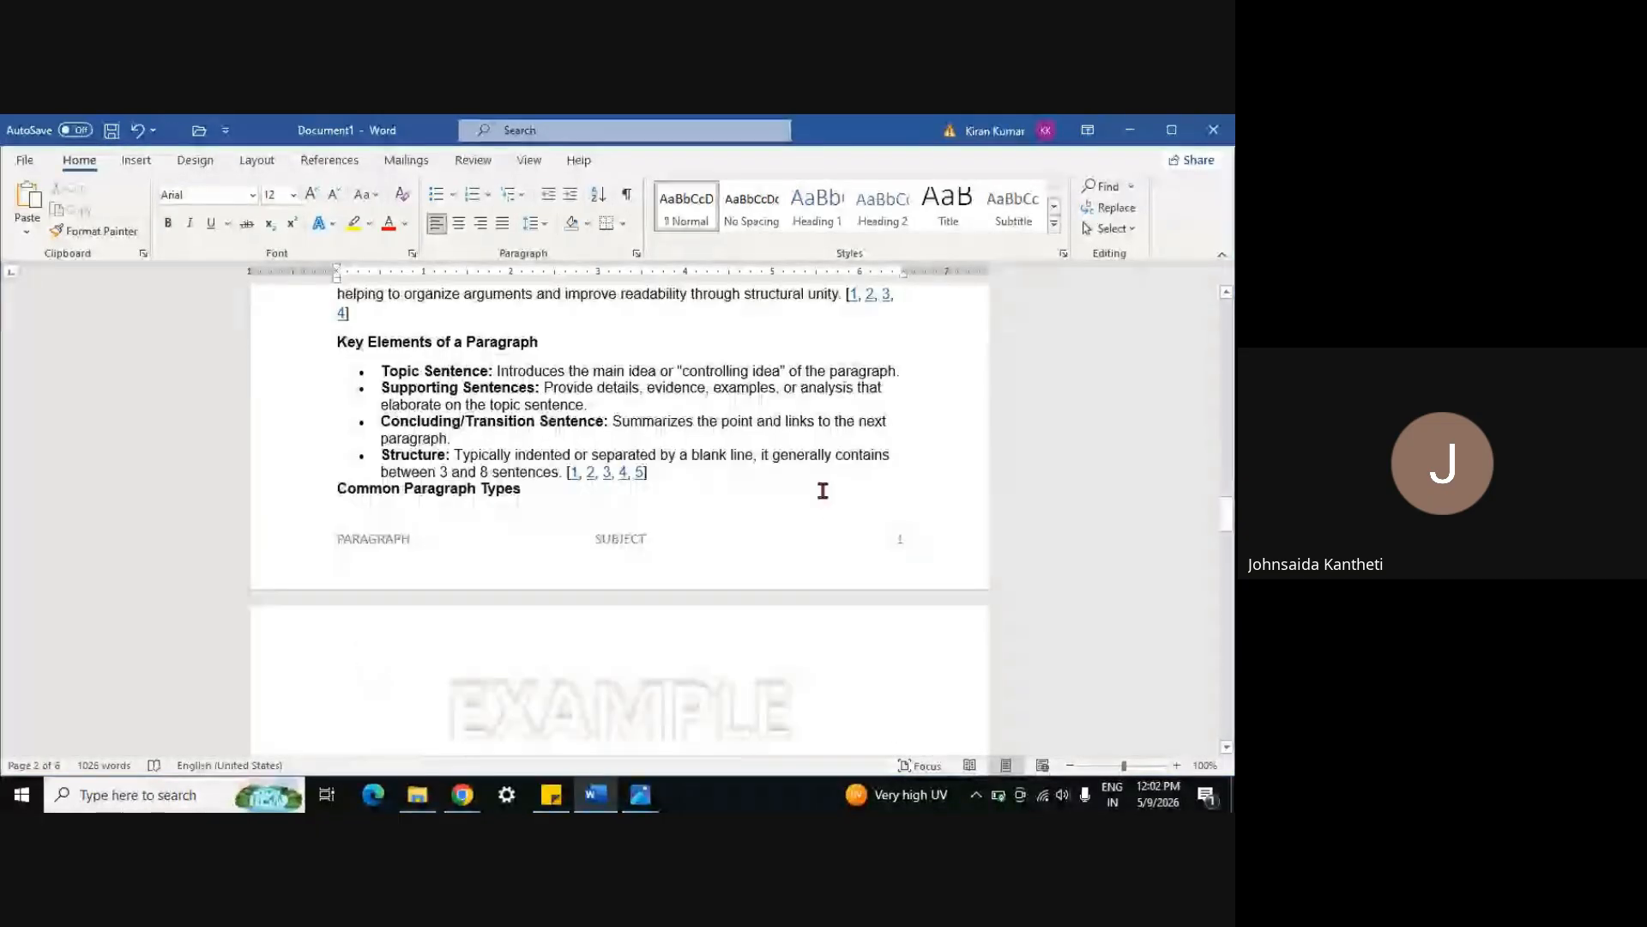
pyautogui.scroll(20, 822, 490)
pyautogui.scroll(3, 655, 326)
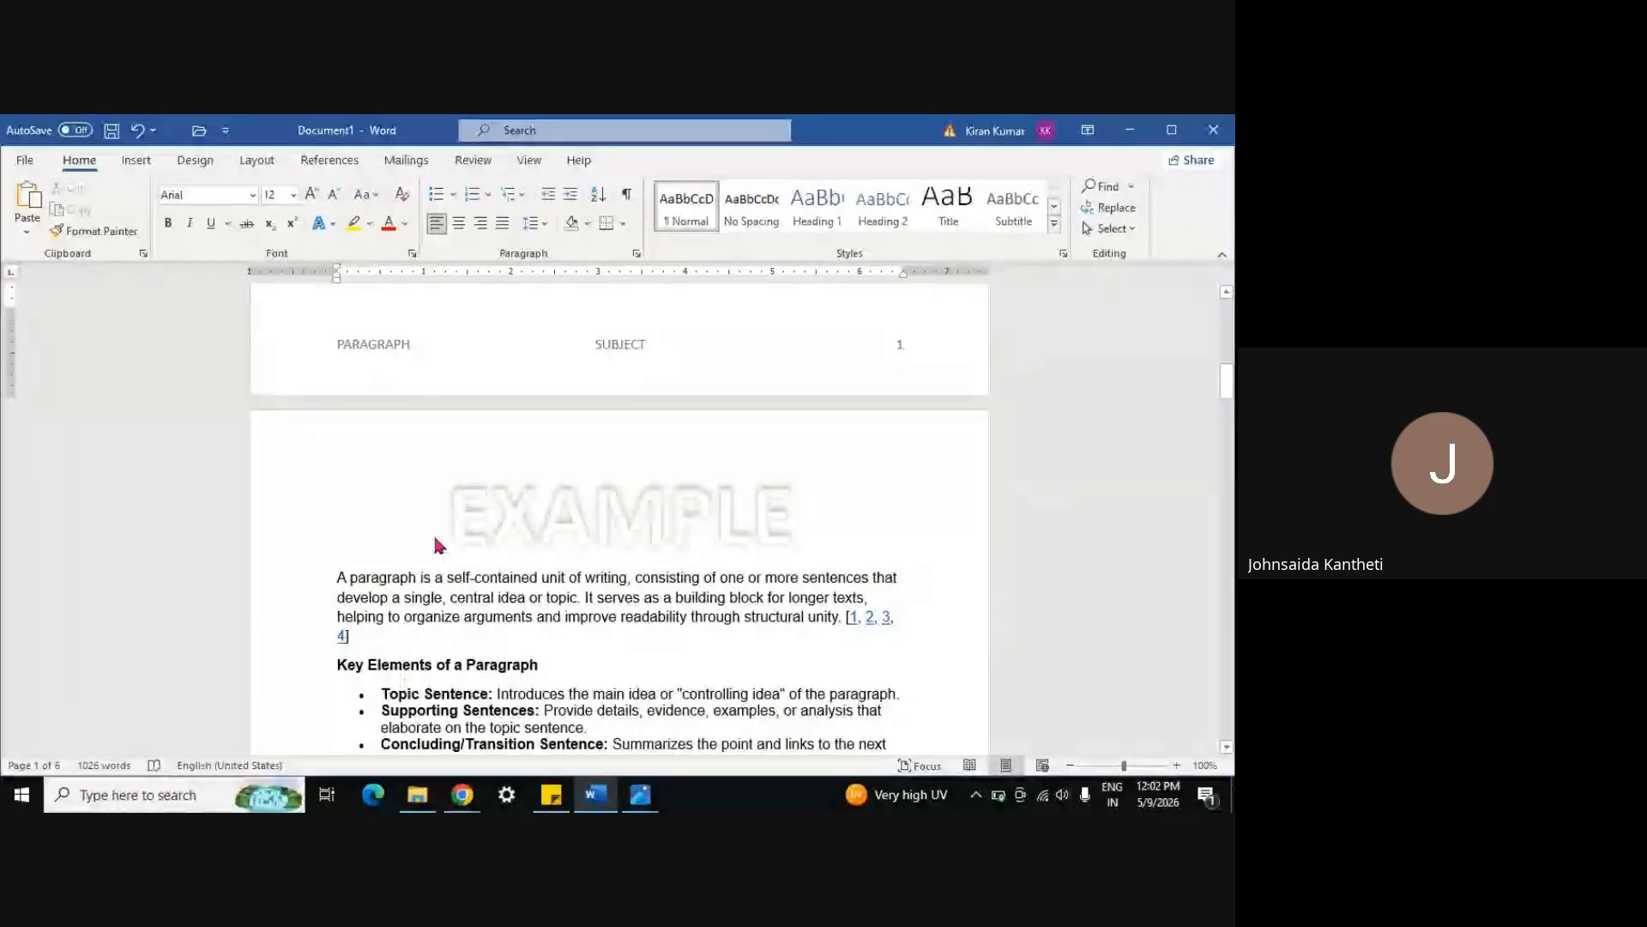
# Insert page numbers in the page margins in the Accent Bar, Left style and check them on the following pages
pyautogui.click(137, 160)
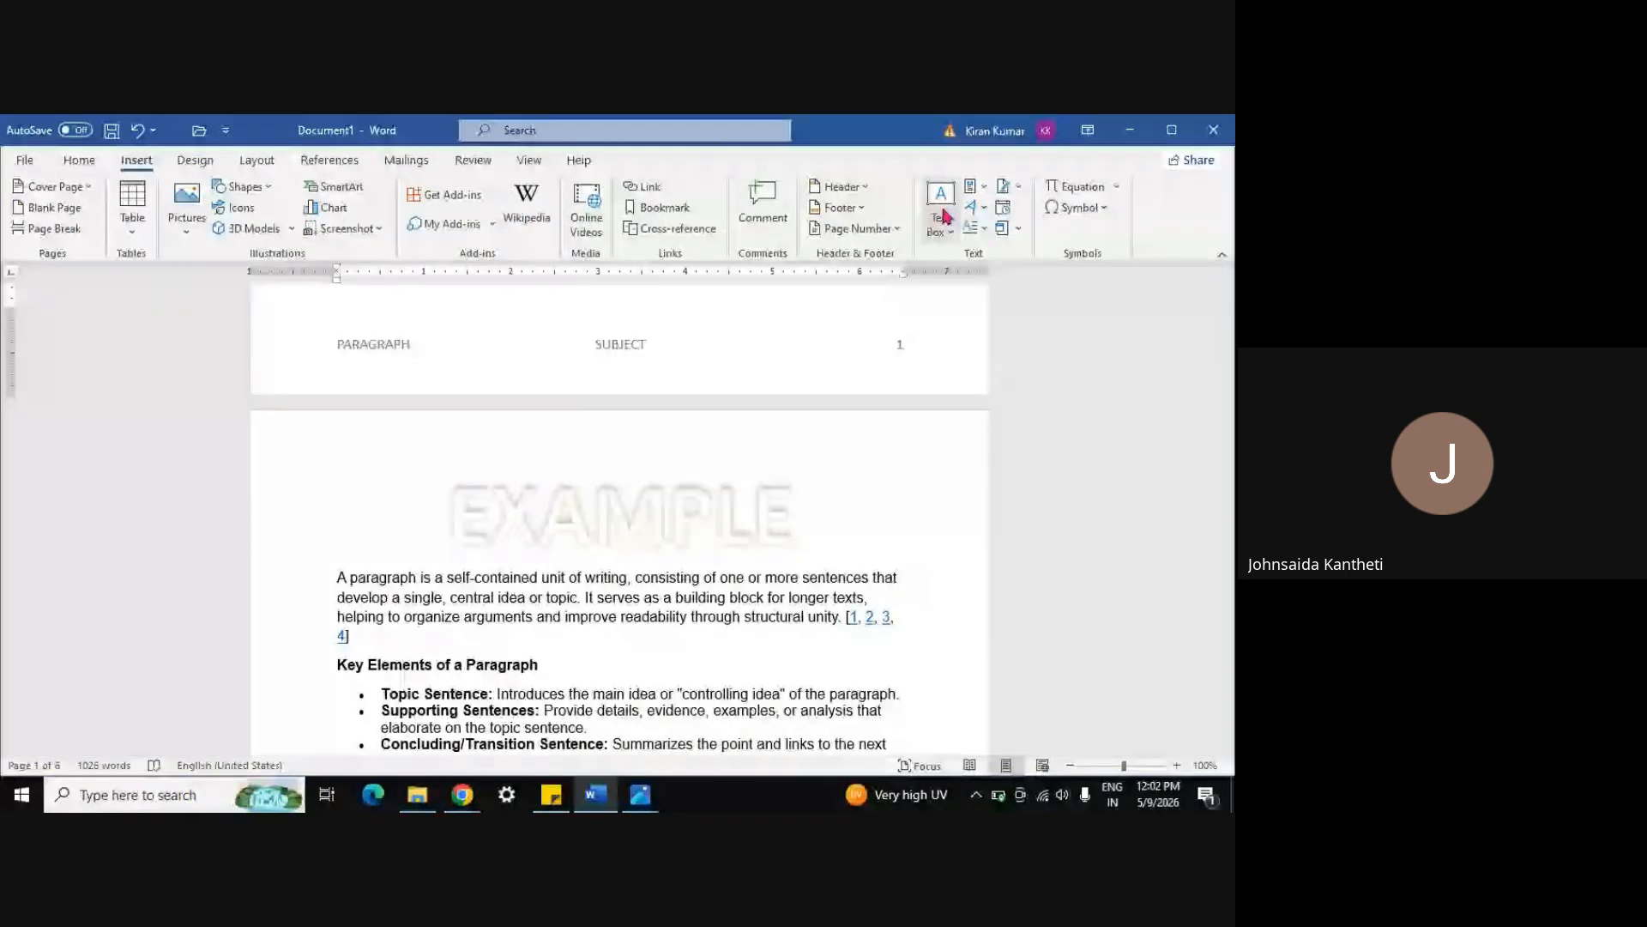
pyautogui.click(858, 228)
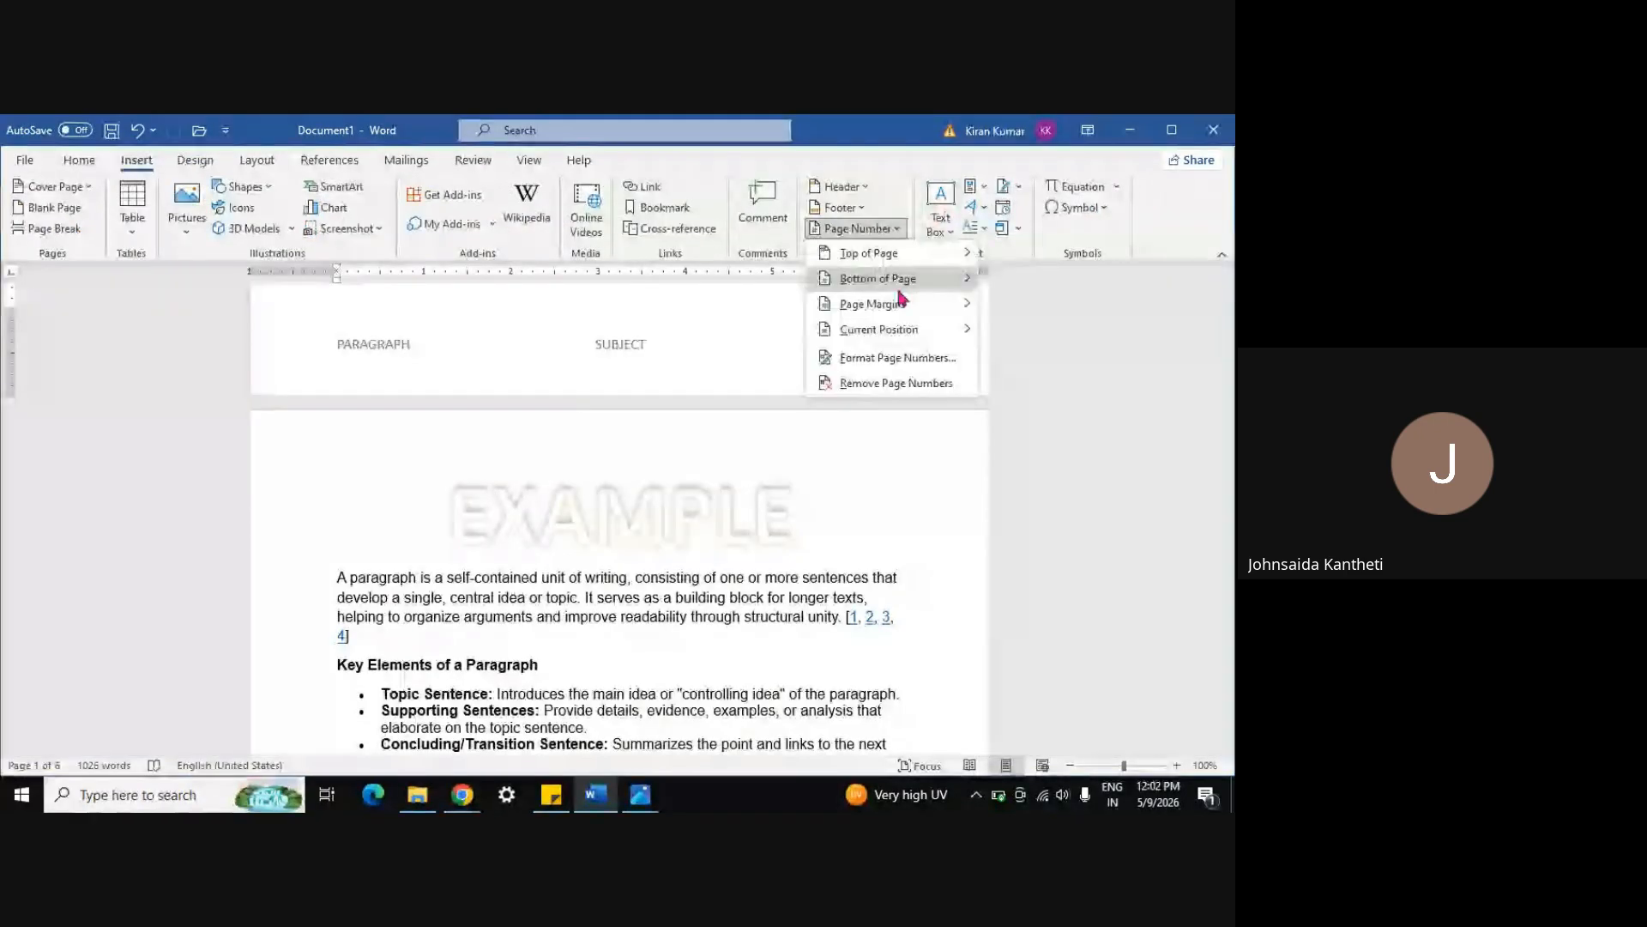
pyautogui.moveTo(899, 302)
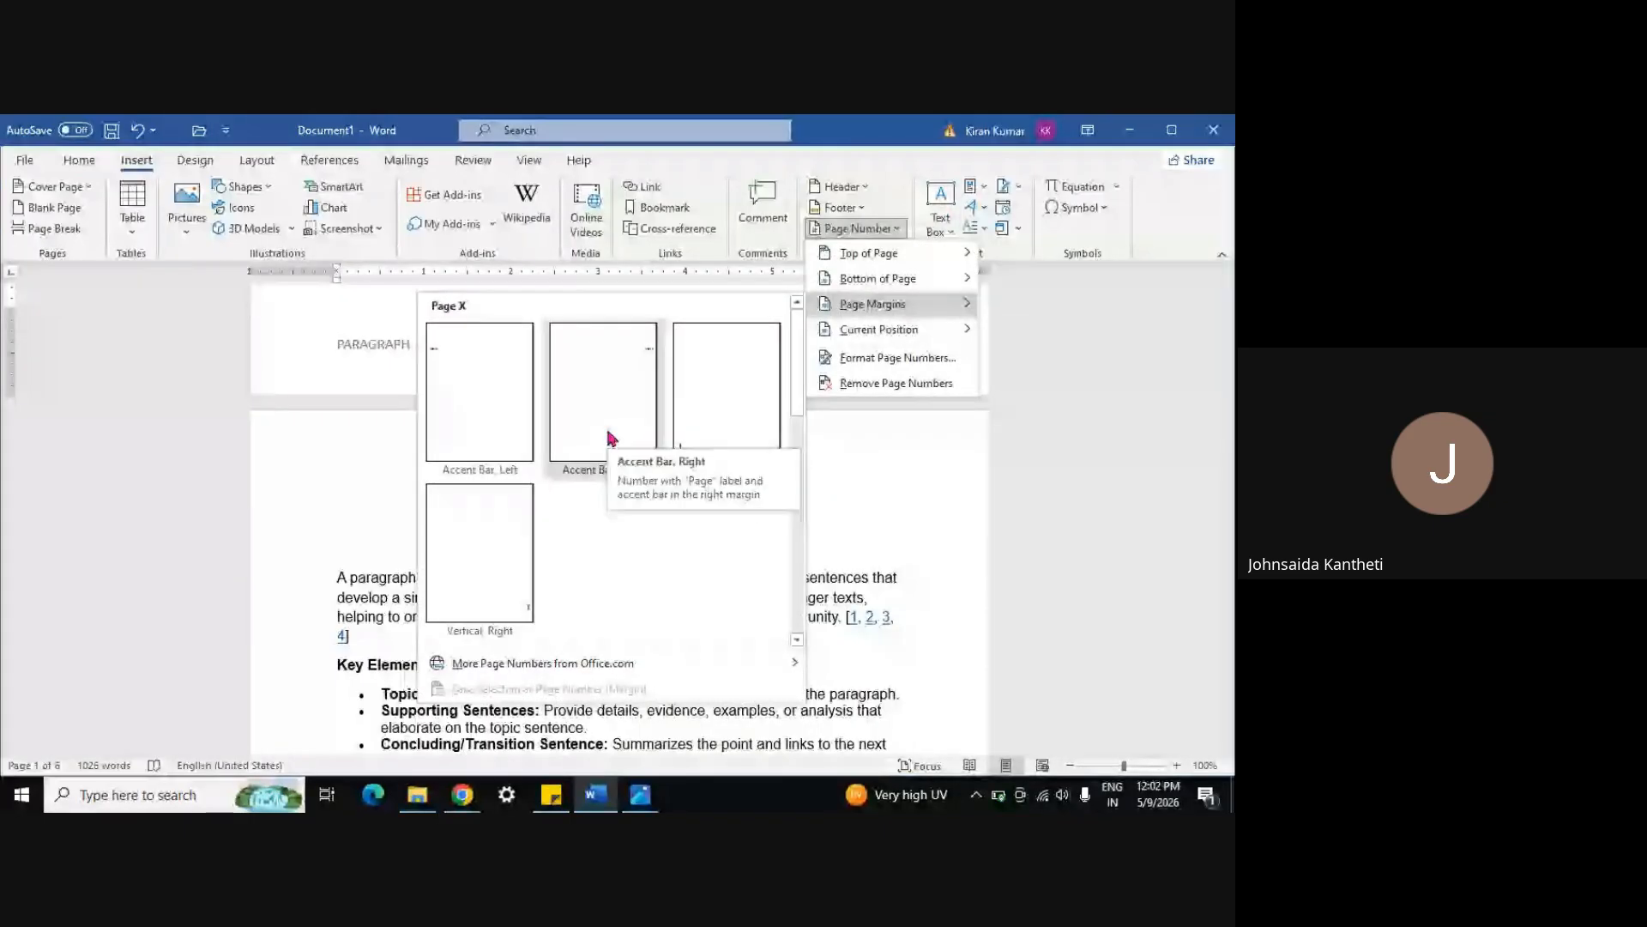
pyautogui.click(488, 418)
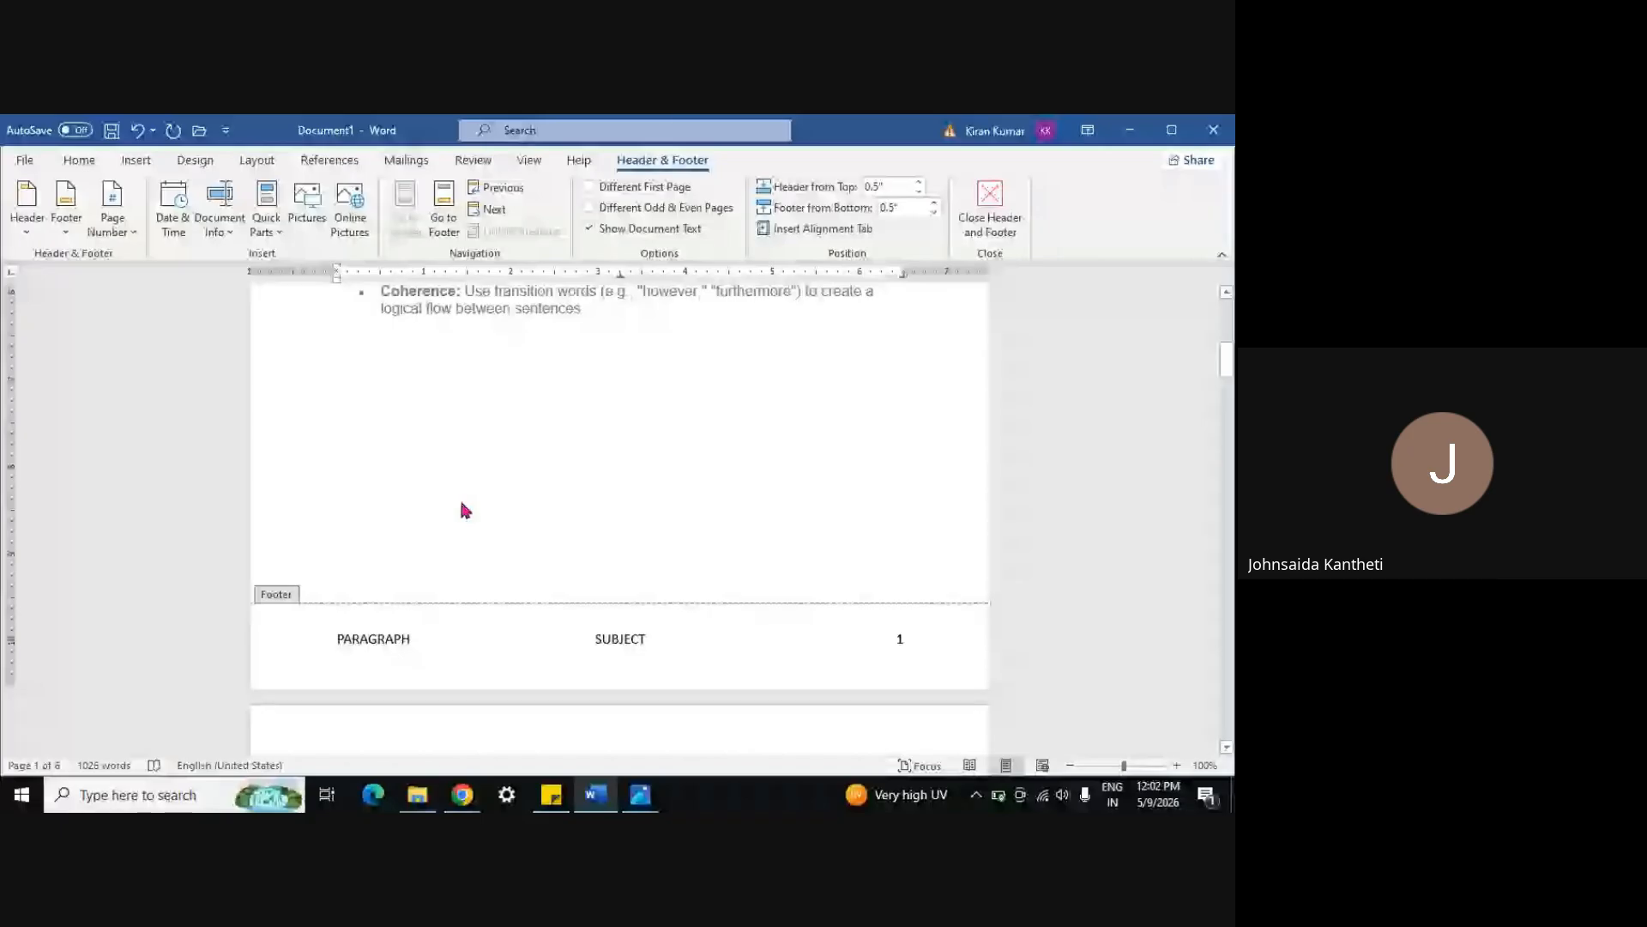
pyautogui.scroll(-4, 460, 510)
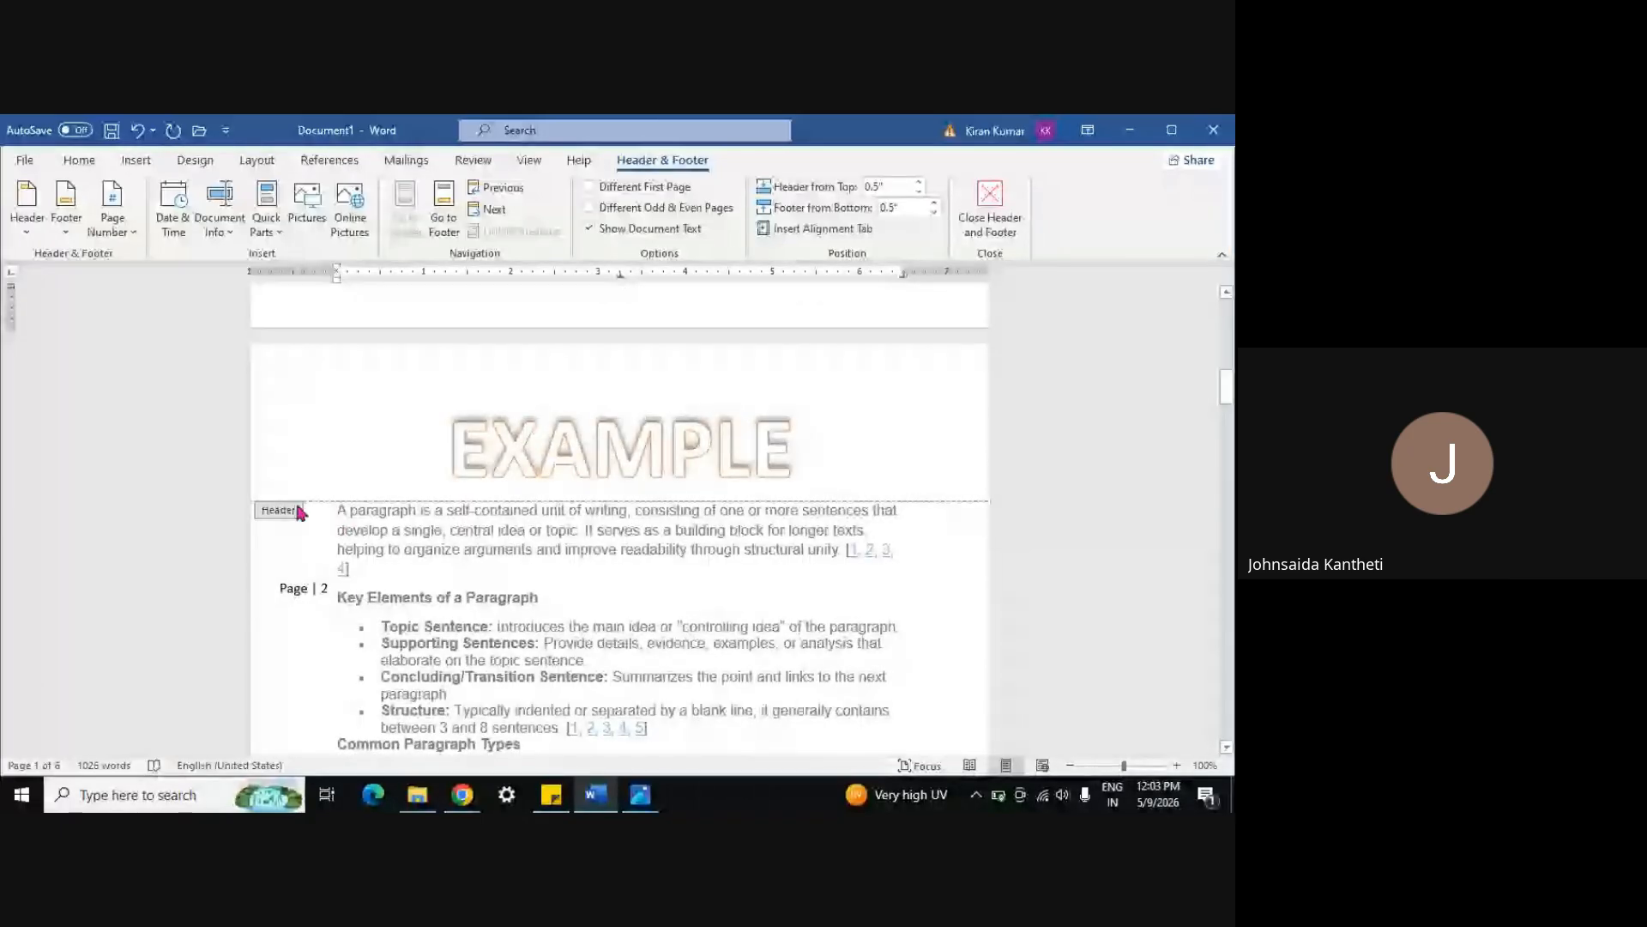
pyautogui.scroll(-5, 299, 511)
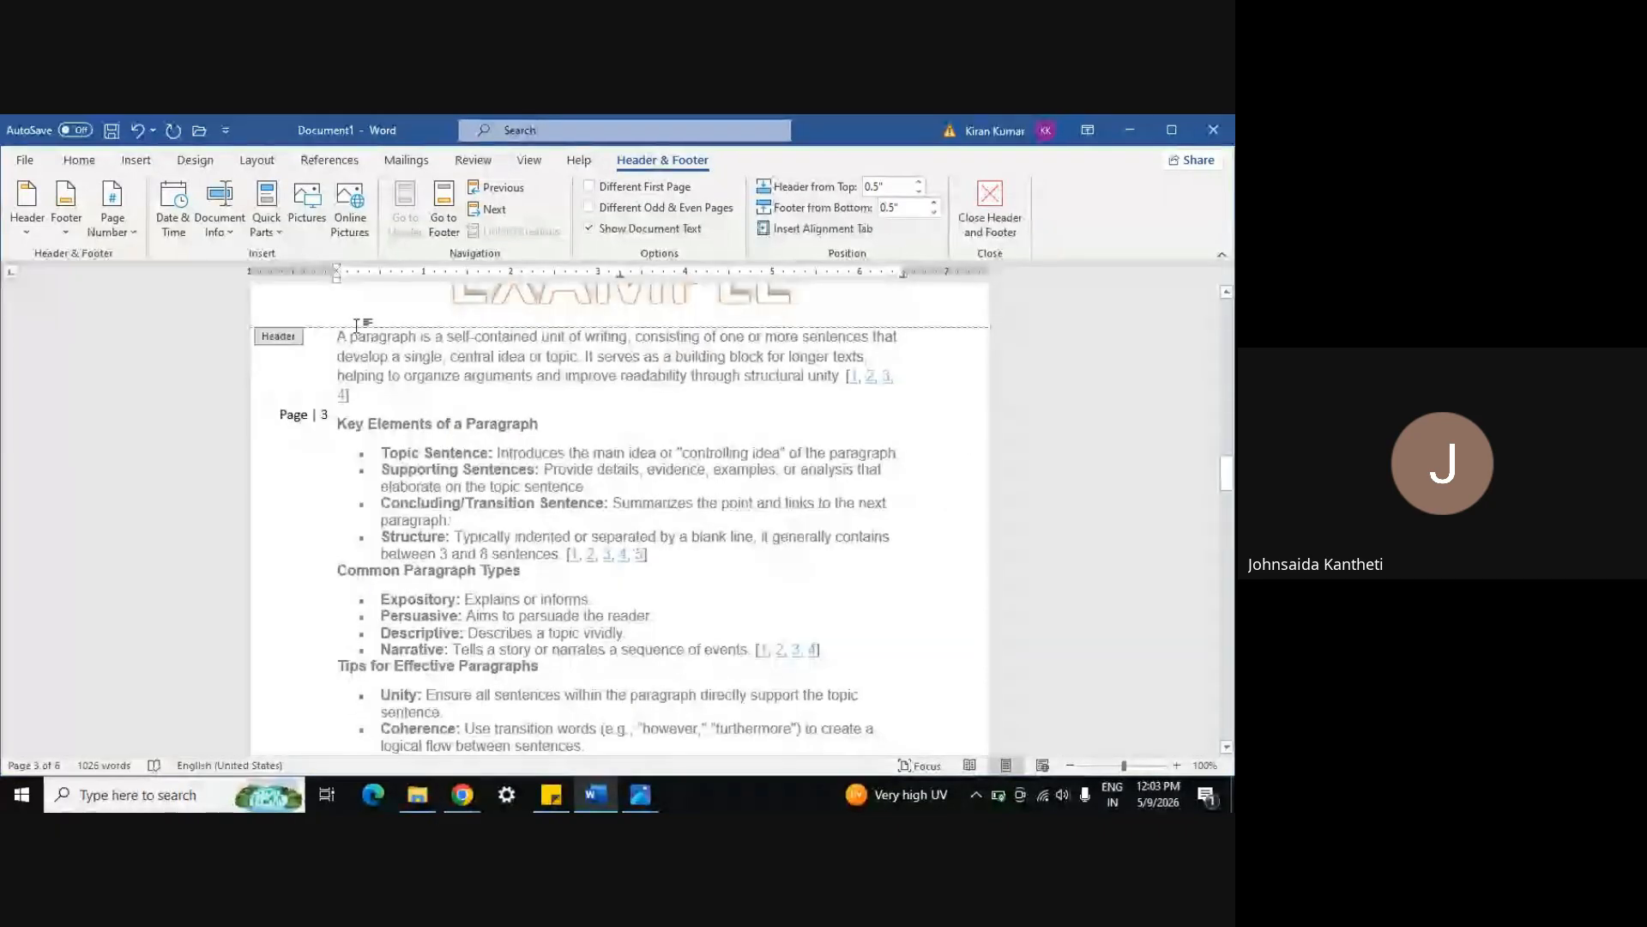
pyautogui.scroll(3, 538, 515)
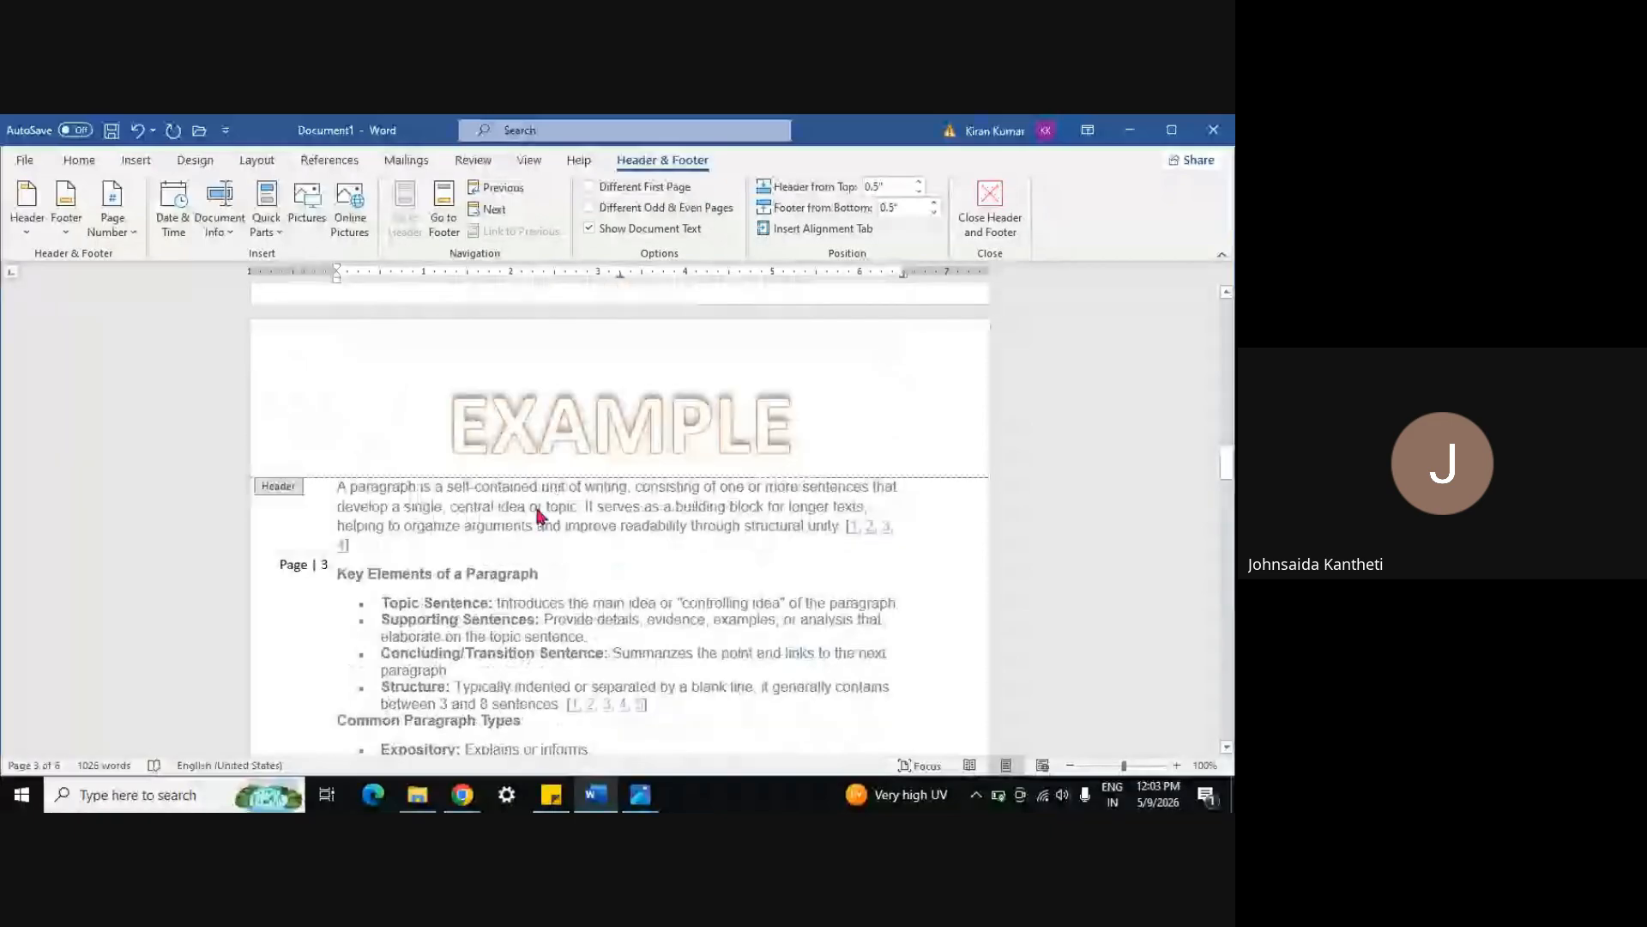
# Examine the margin page numbers and the footers on pages 3 to 5
pyautogui.scroll(-10, 538, 515)
pyautogui.scroll(3, 513, 487)
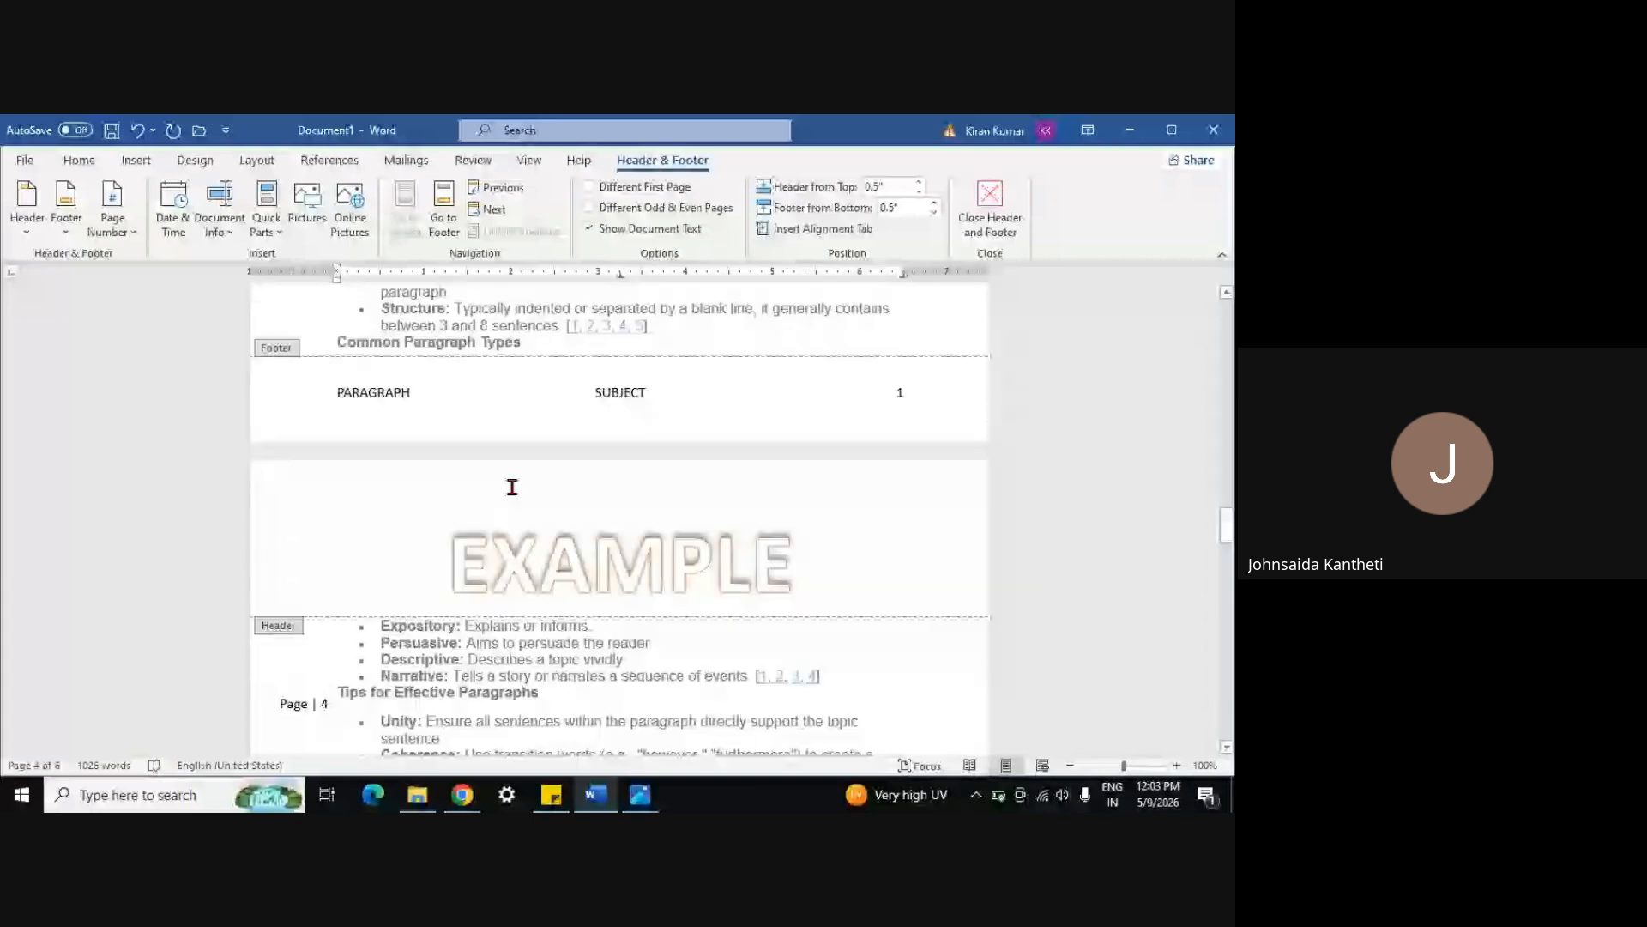
pyautogui.scroll(-5, 558, 541)
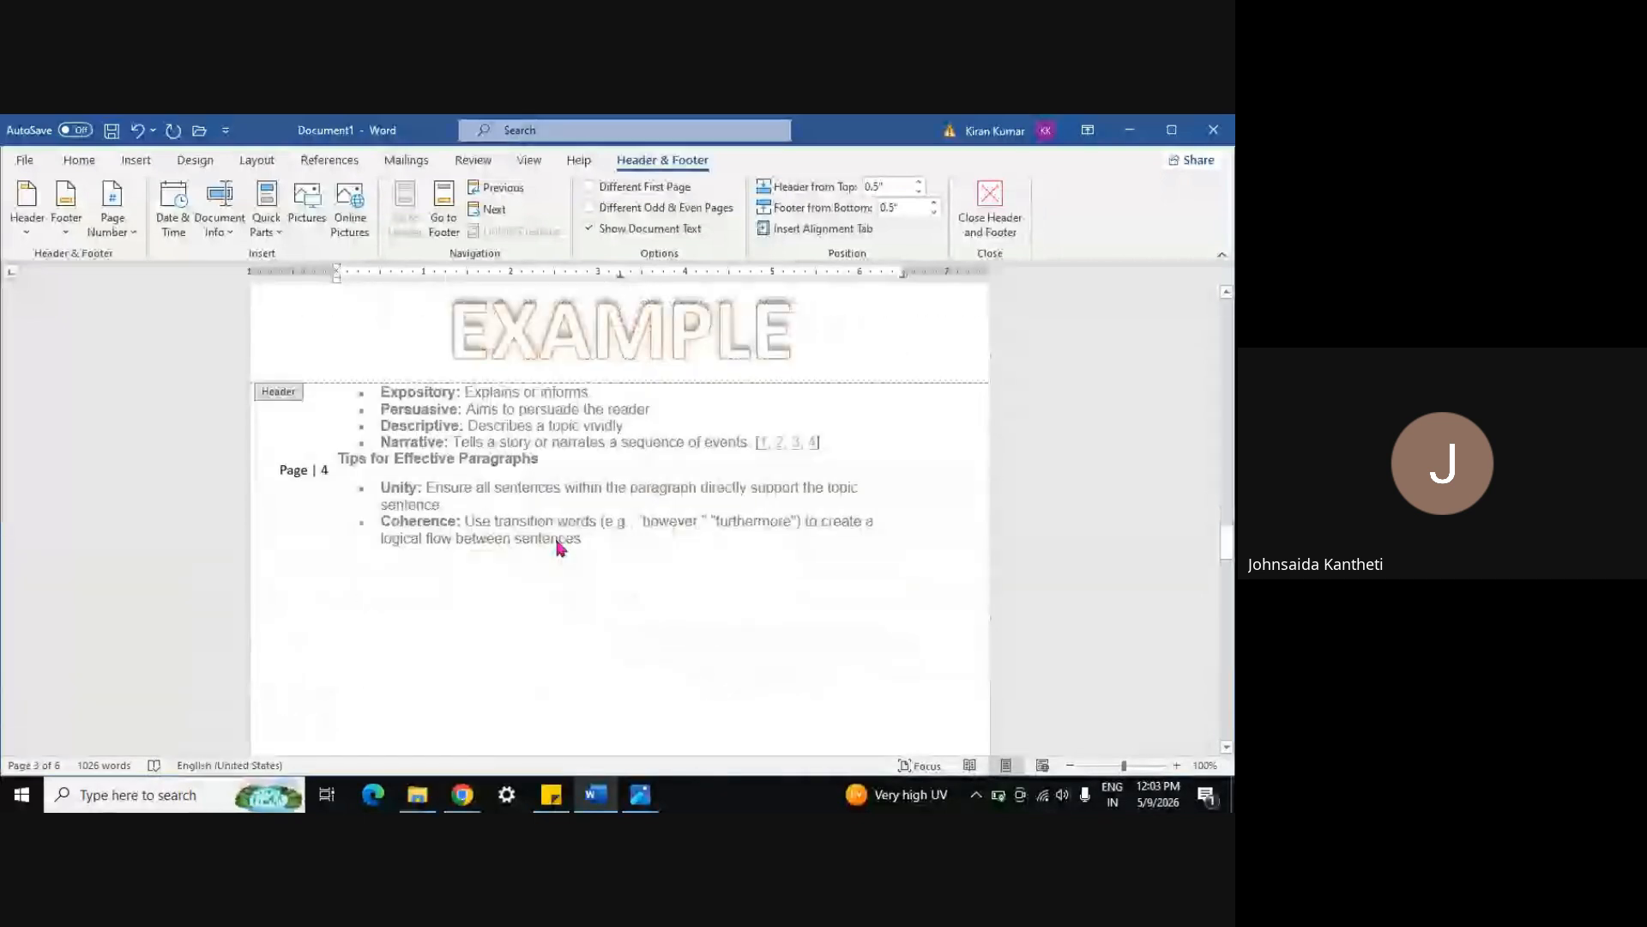
pyautogui.scroll(-3, 559, 545)
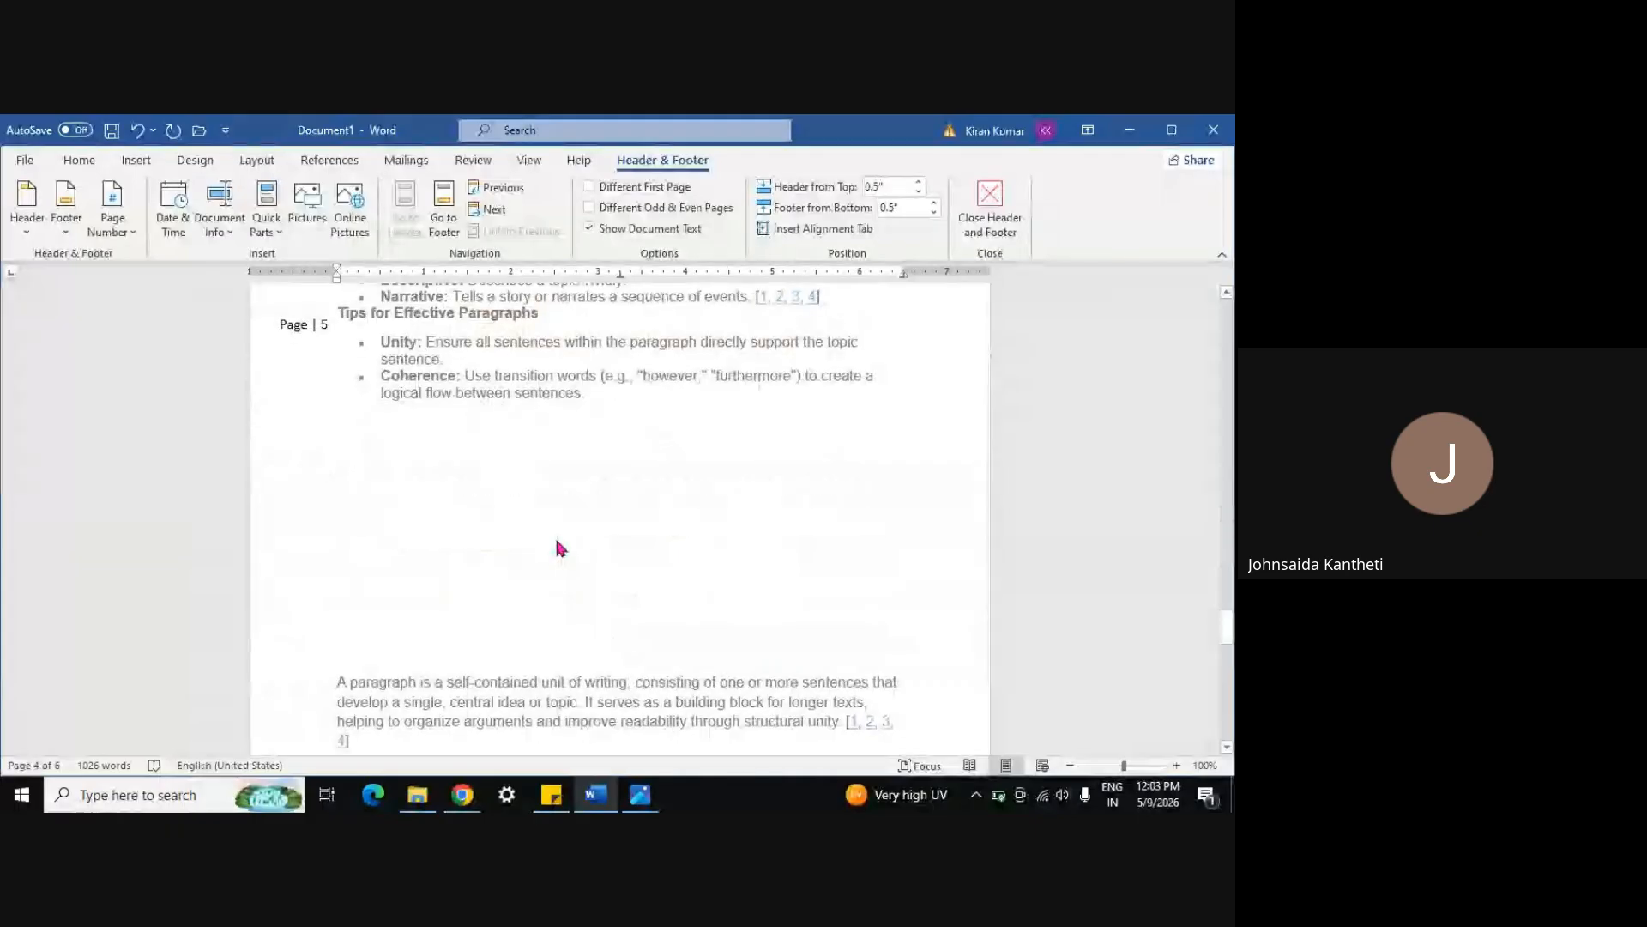
pyautogui.scroll(-7, 559, 547)
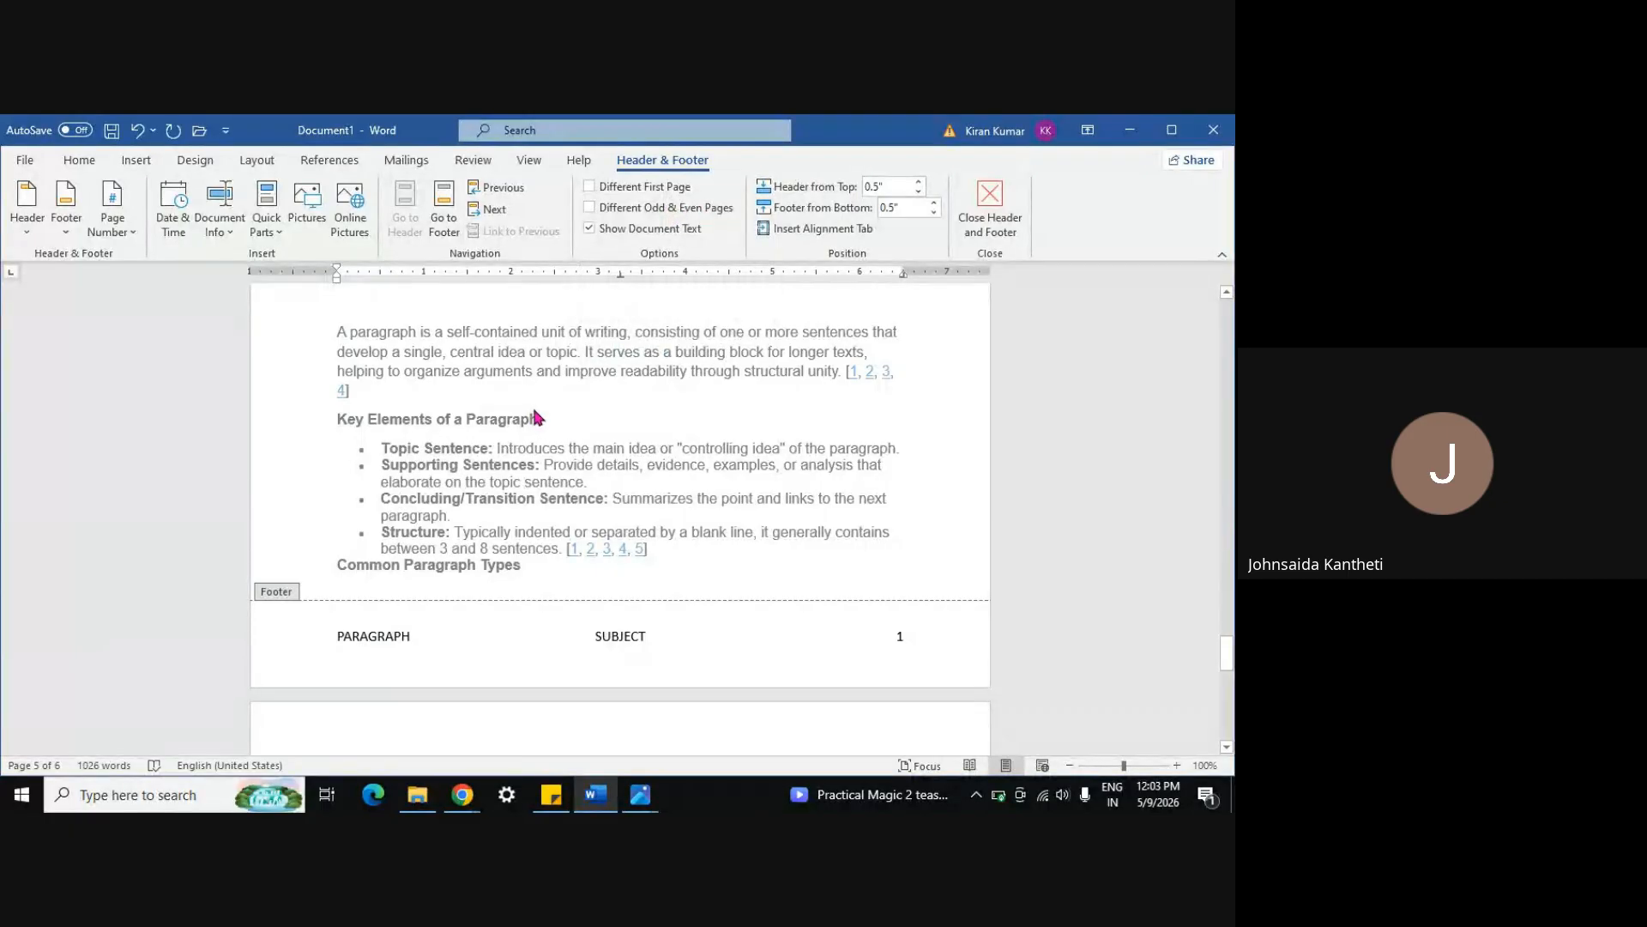
# Turn on different odd and even pages and increase the header's distance from the top to about 1.9"
pyautogui.click(654, 207)
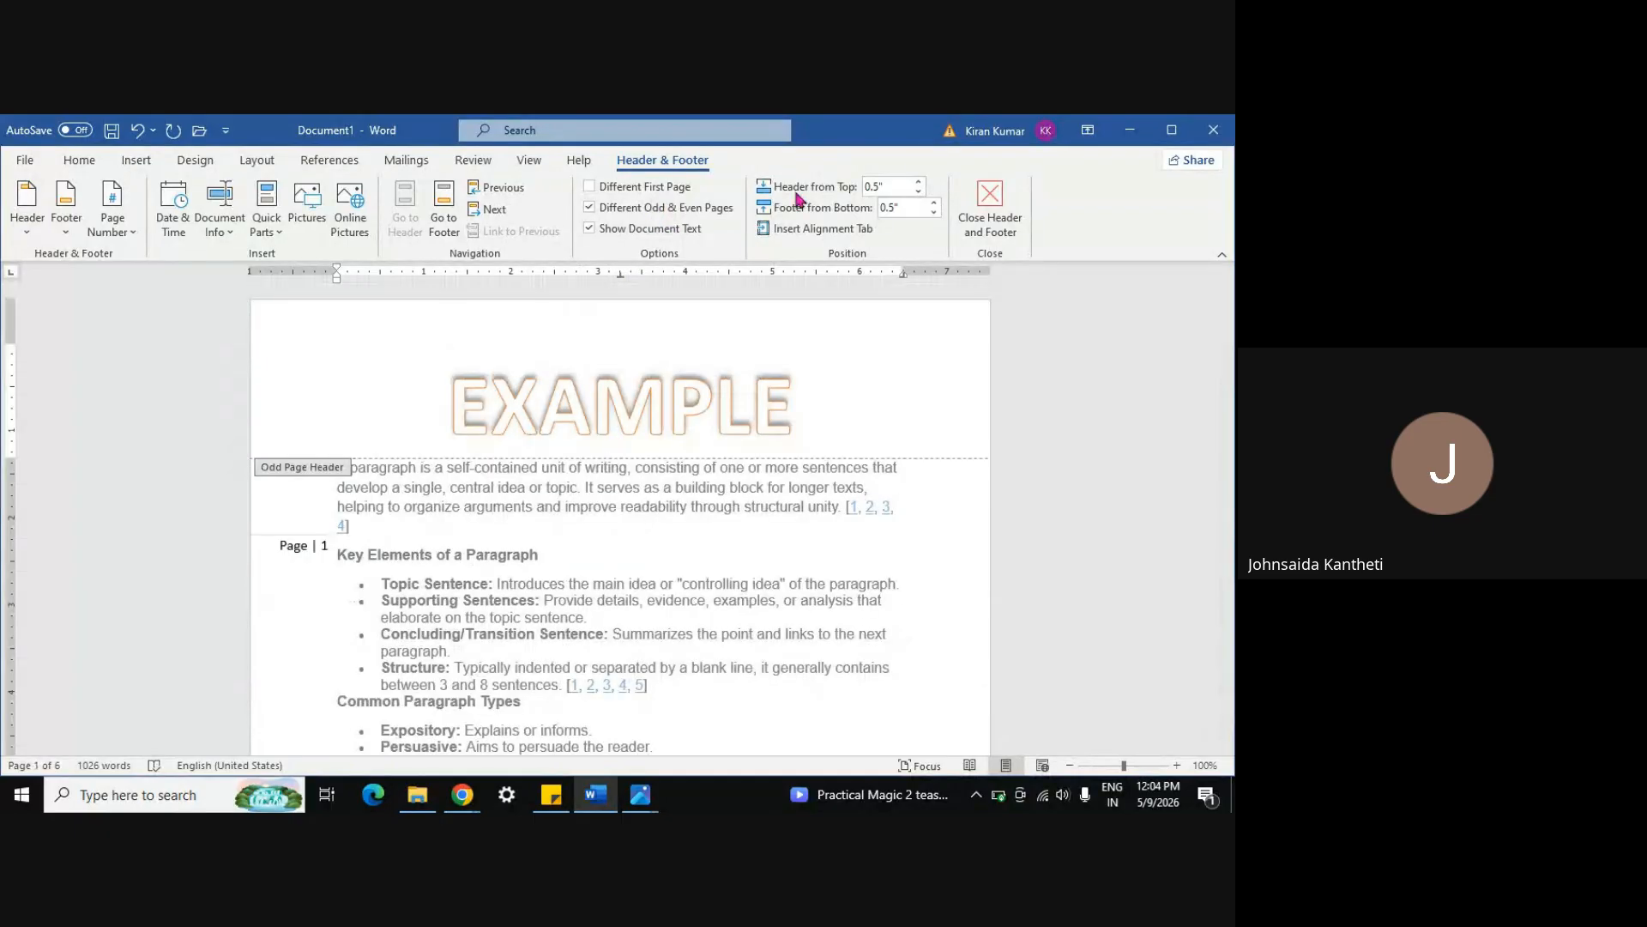
pyautogui.click(919, 184)
pyautogui.click(919, 184)
pyautogui.click(919, 183)
pyautogui.click(919, 183)
pyautogui.click(919, 184)
pyautogui.click(919, 183)
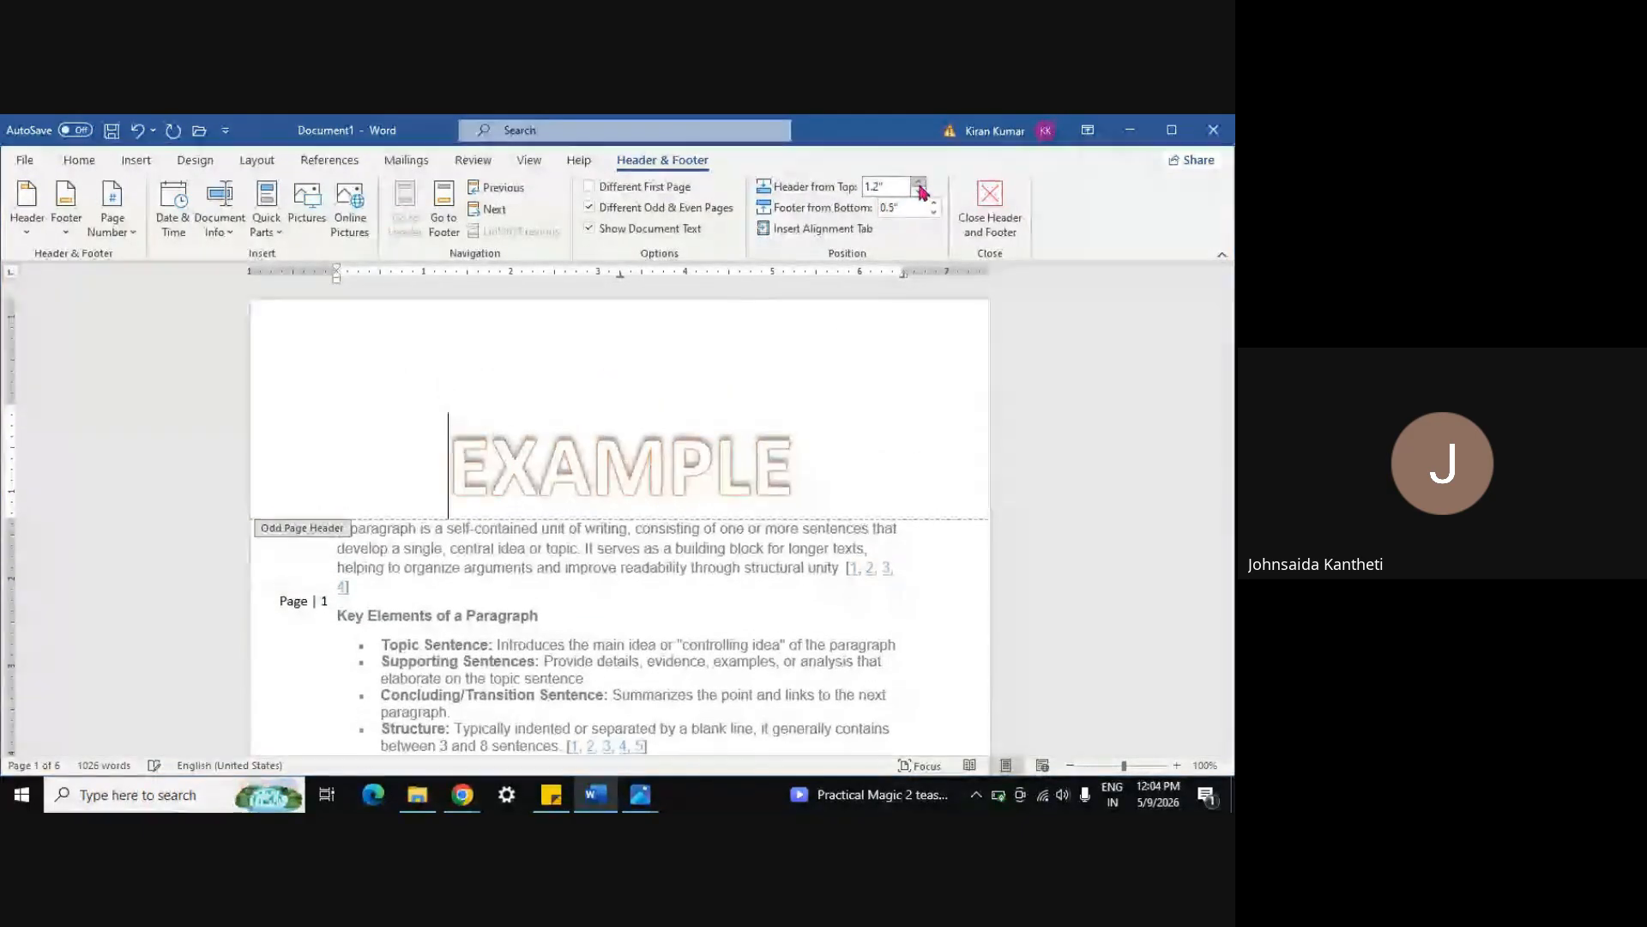
pyautogui.click(919, 183)
pyautogui.click(919, 183)
pyautogui.click(919, 184)
pyautogui.click(919, 183)
pyautogui.click(919, 184)
pyautogui.click(919, 183)
# Reduce the header's distance from the top of the page to 0"
pyautogui.click(920, 196)
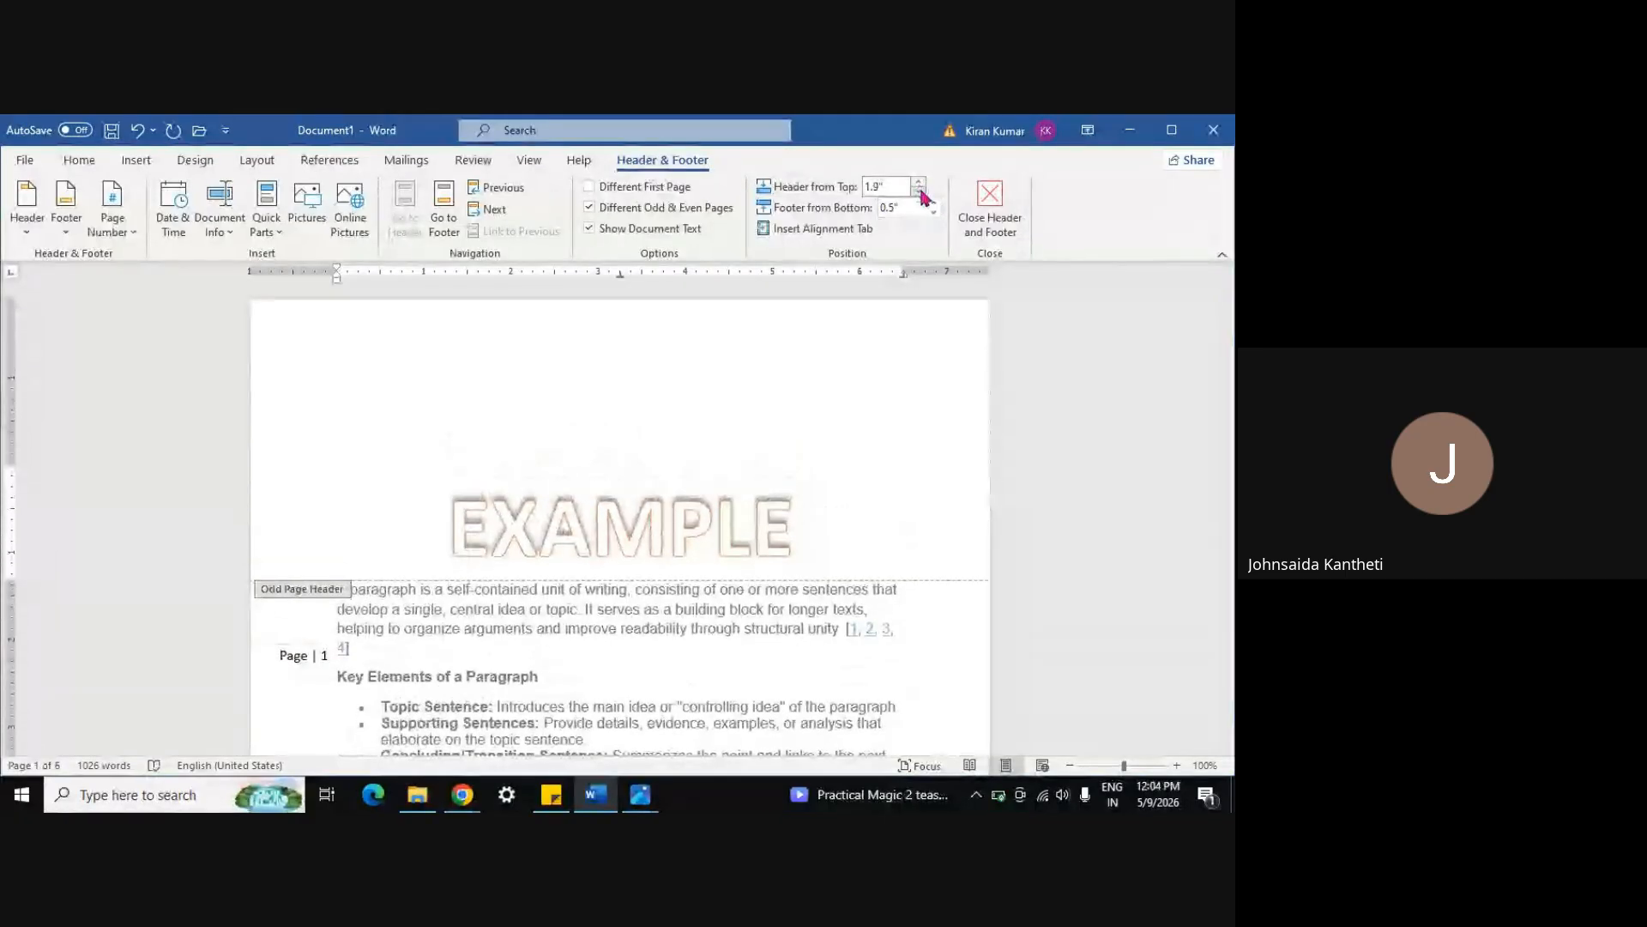
pyautogui.click(920, 196)
pyautogui.click(920, 195)
pyautogui.click(920, 195)
pyautogui.click(920, 196)
pyautogui.click(920, 195)
pyautogui.click(920, 196)
pyautogui.click(919, 196)
pyautogui.click(919, 196)
pyautogui.click(920, 195)
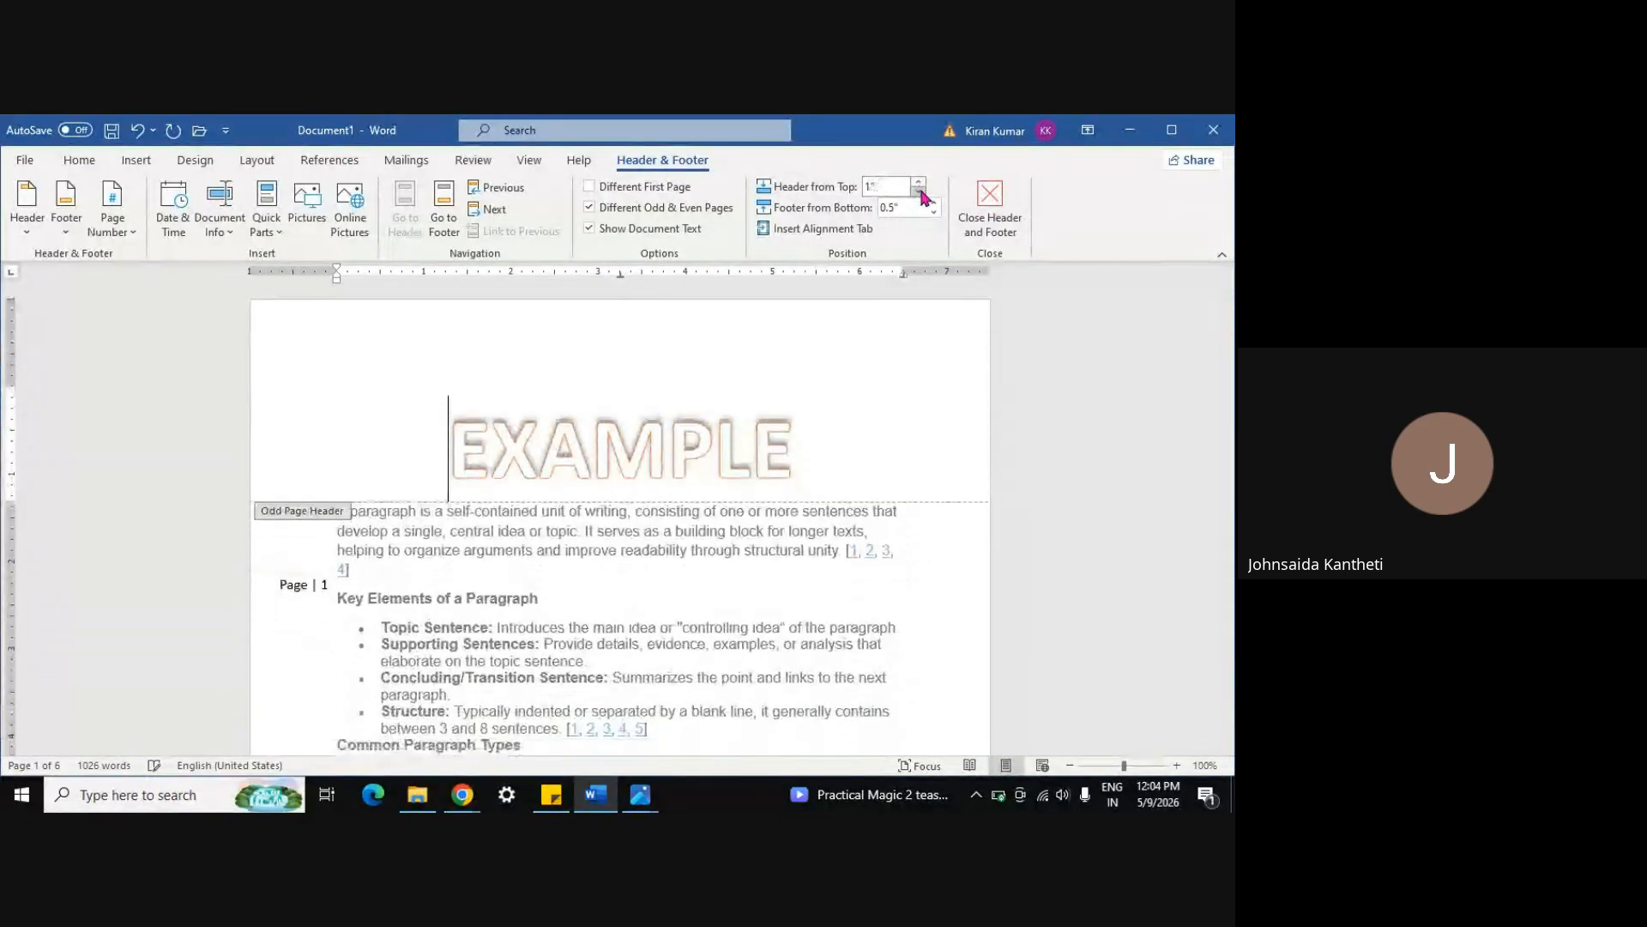
pyautogui.click(920, 196)
pyautogui.click(920, 196)
pyautogui.click(920, 196)
pyautogui.click(920, 196)
pyautogui.click(920, 196)
pyautogui.click(919, 196)
pyautogui.click(920, 196)
pyautogui.click(919, 196)
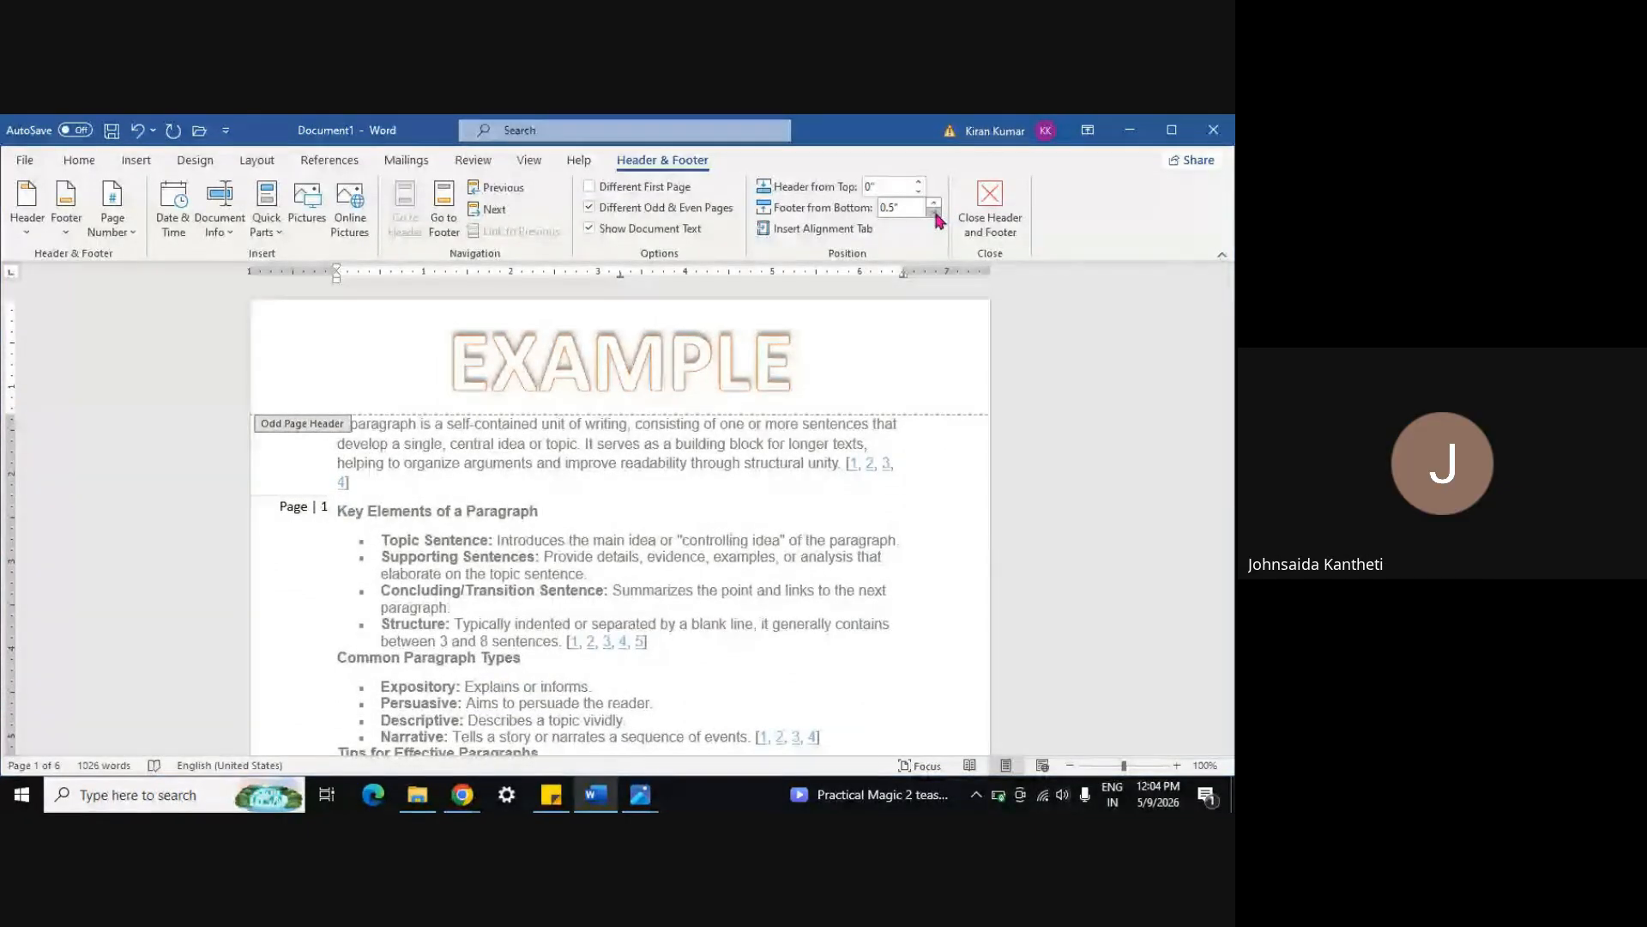
# Try footer distances of 0" and 0.6" from the bottom, checking the footer position on page 1
pyautogui.click(937, 214)
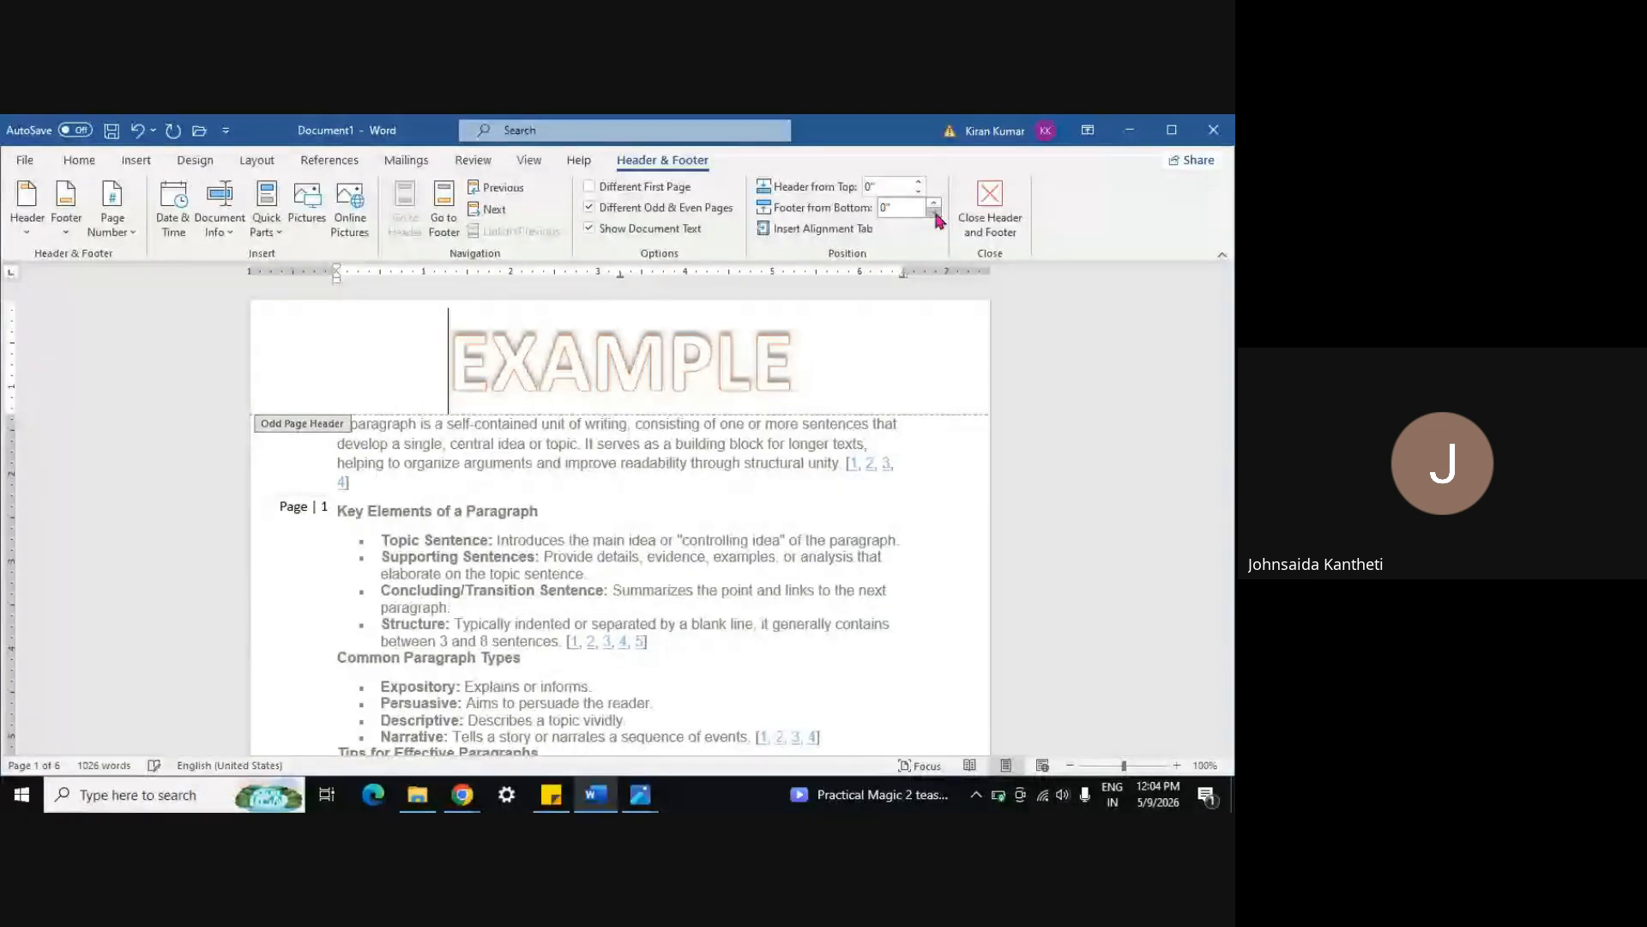
pyautogui.scroll(-10, 796, 470)
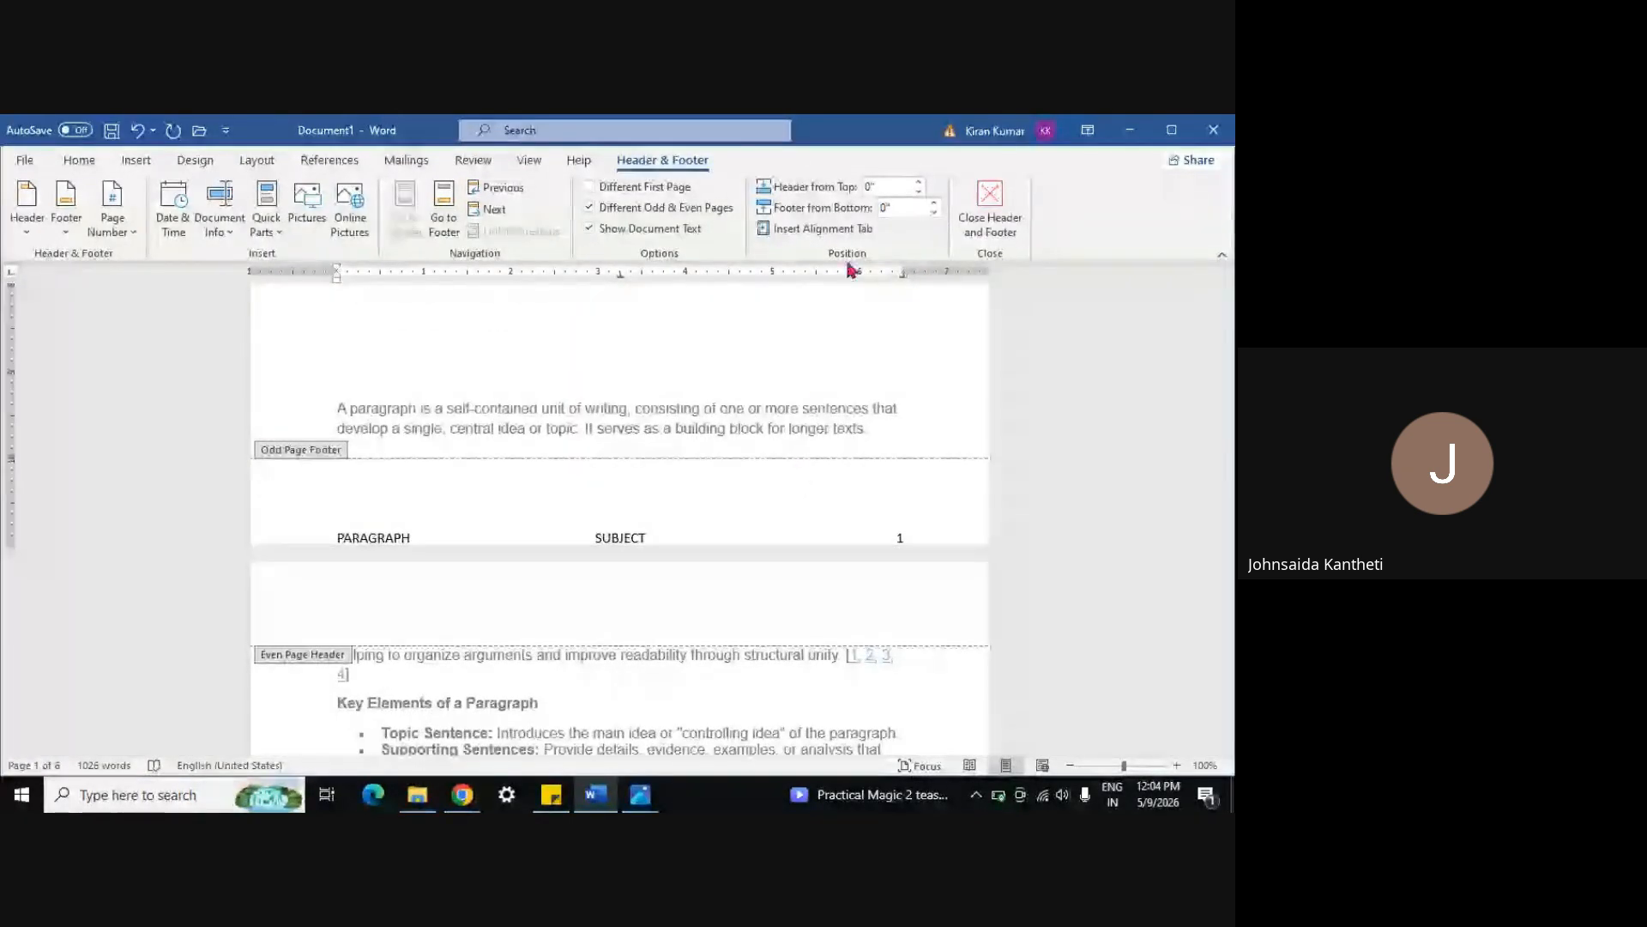
pyautogui.click(935, 203)
pyautogui.click(936, 203)
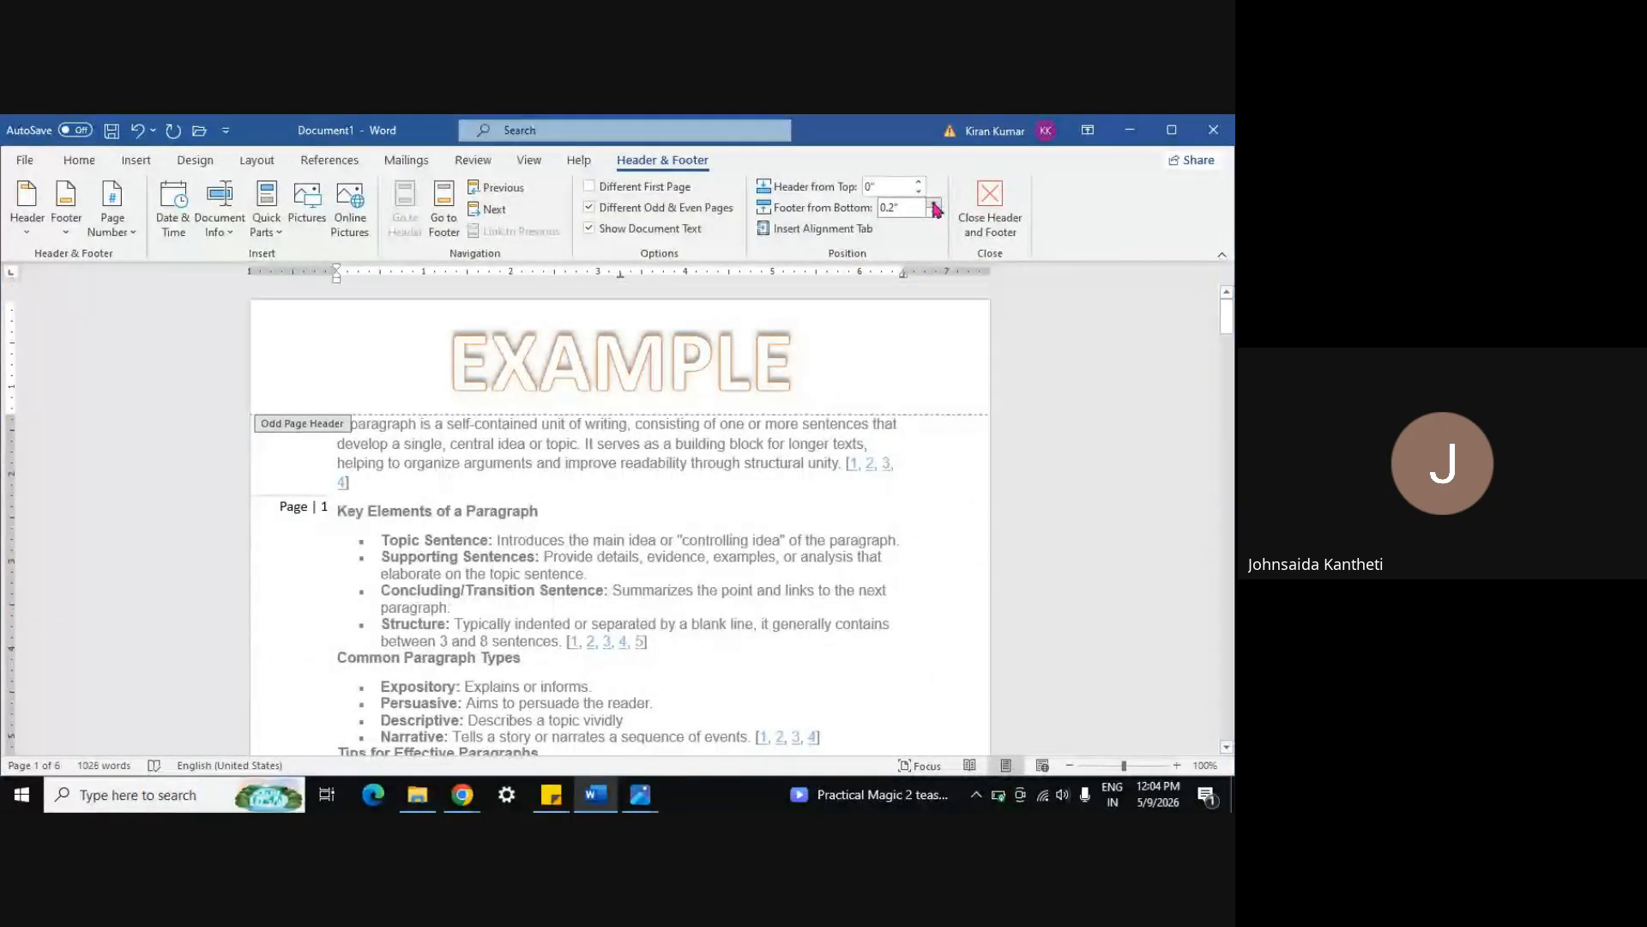
pyautogui.click(934, 204)
pyautogui.click(935, 203)
pyautogui.click(934, 203)
pyautogui.click(934, 204)
pyautogui.scroll(-10, 716, 506)
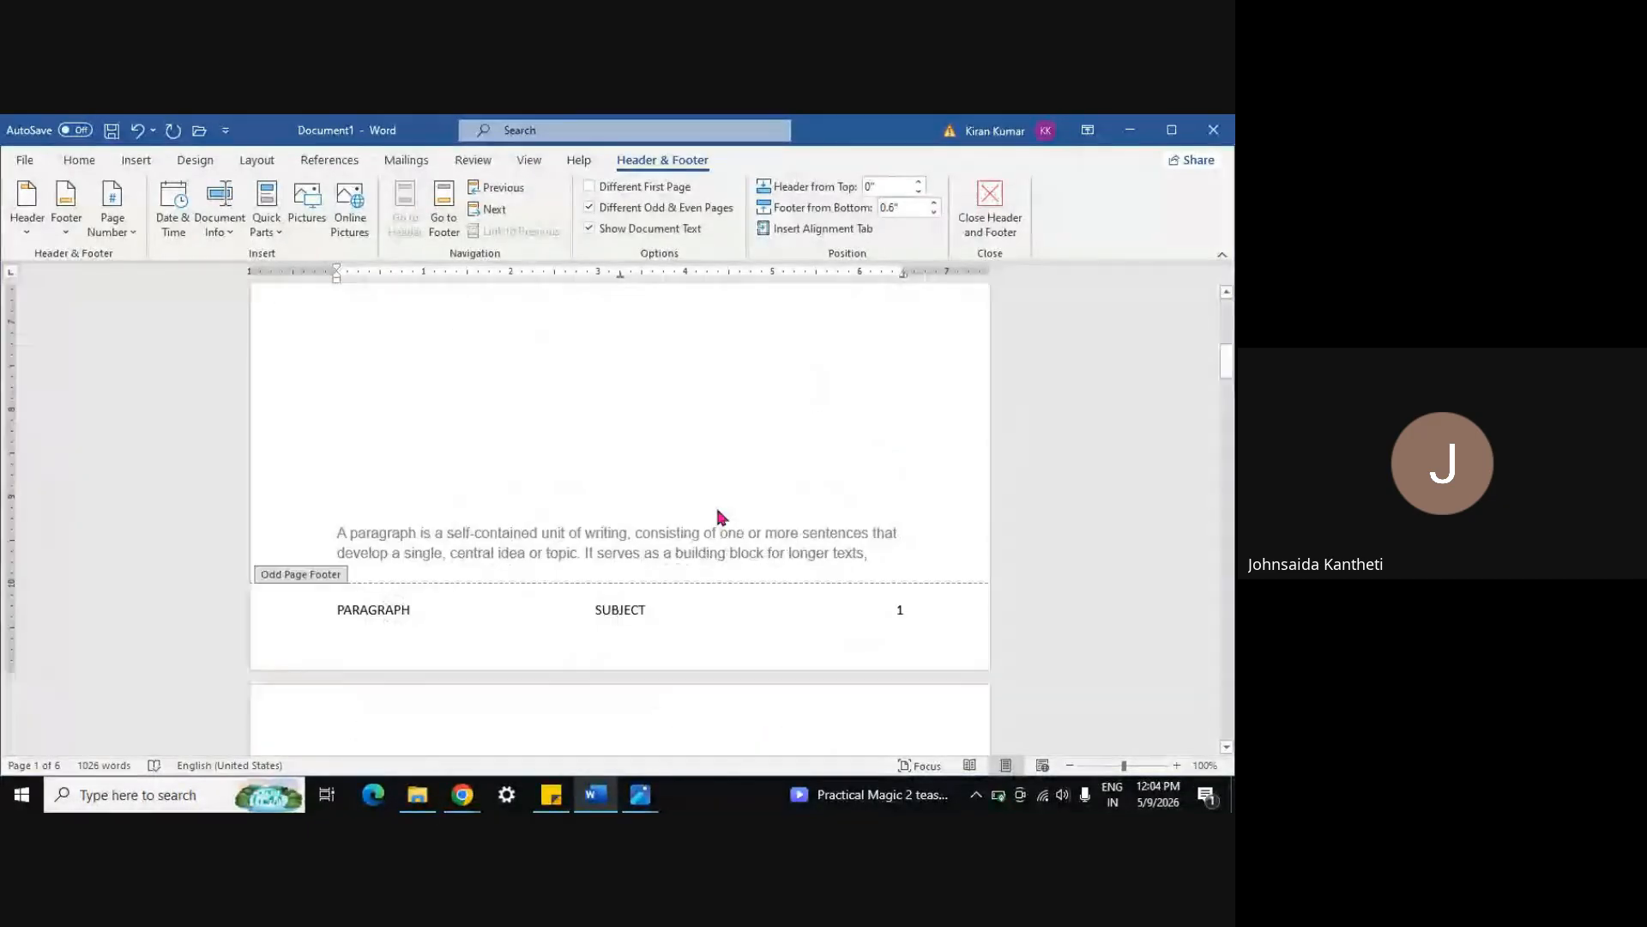
# Raise the odd page footer on page 1 to a distance of 1.7" from the bottom
pyautogui.click(672, 640)
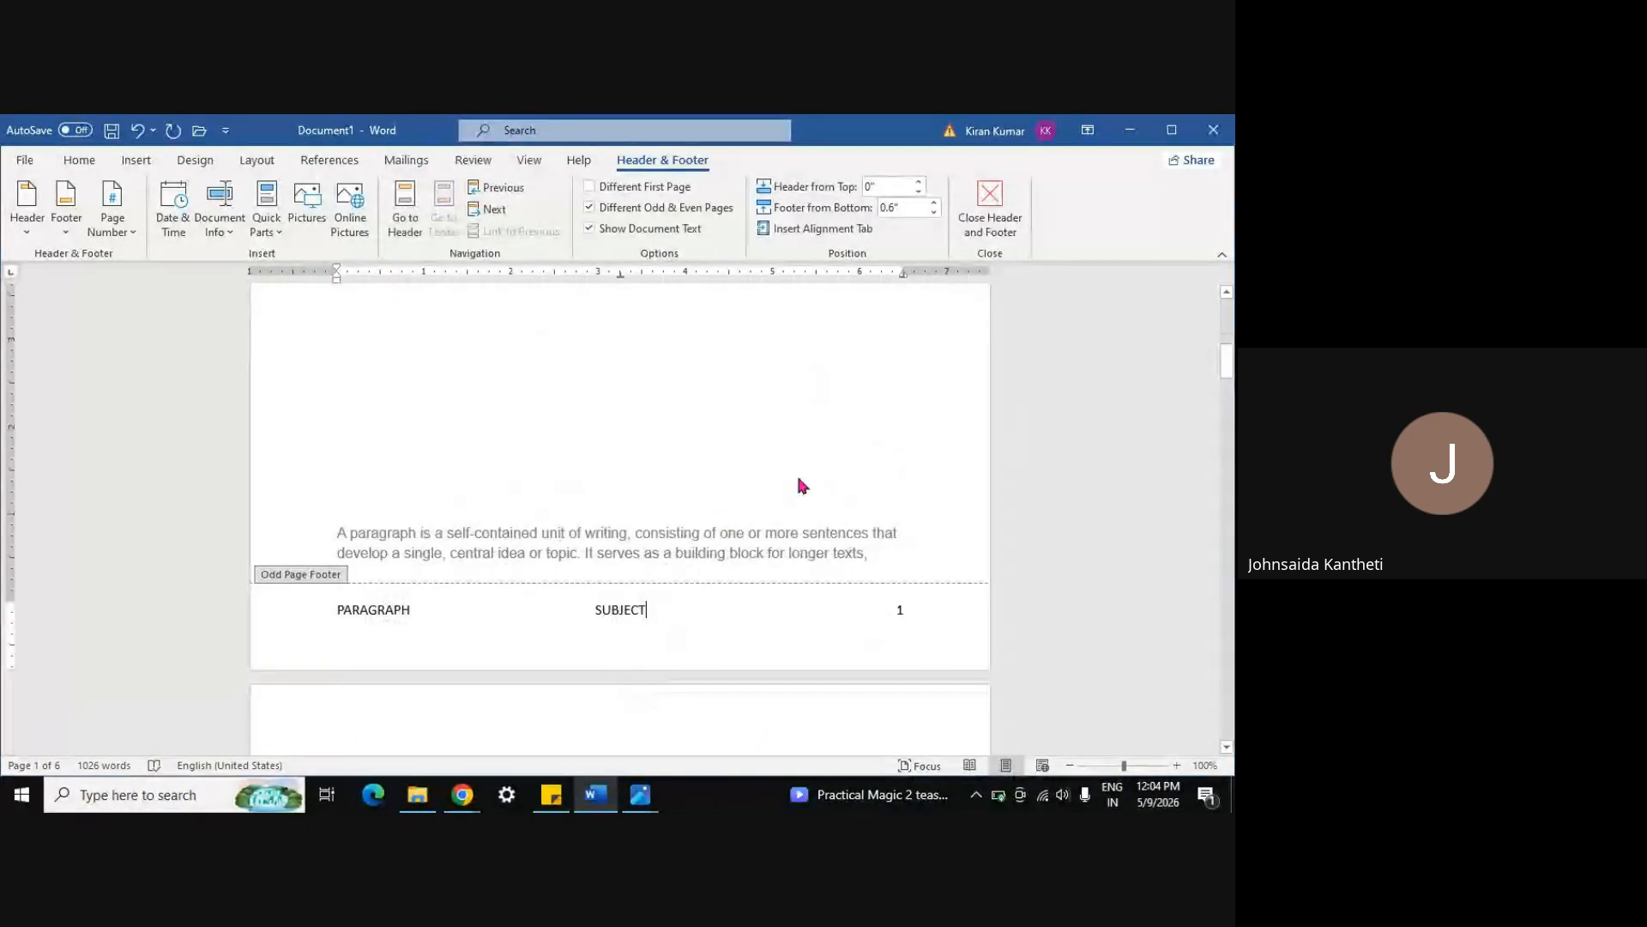
pyautogui.click(934, 203)
pyautogui.click(934, 203)
pyautogui.click(934, 203)
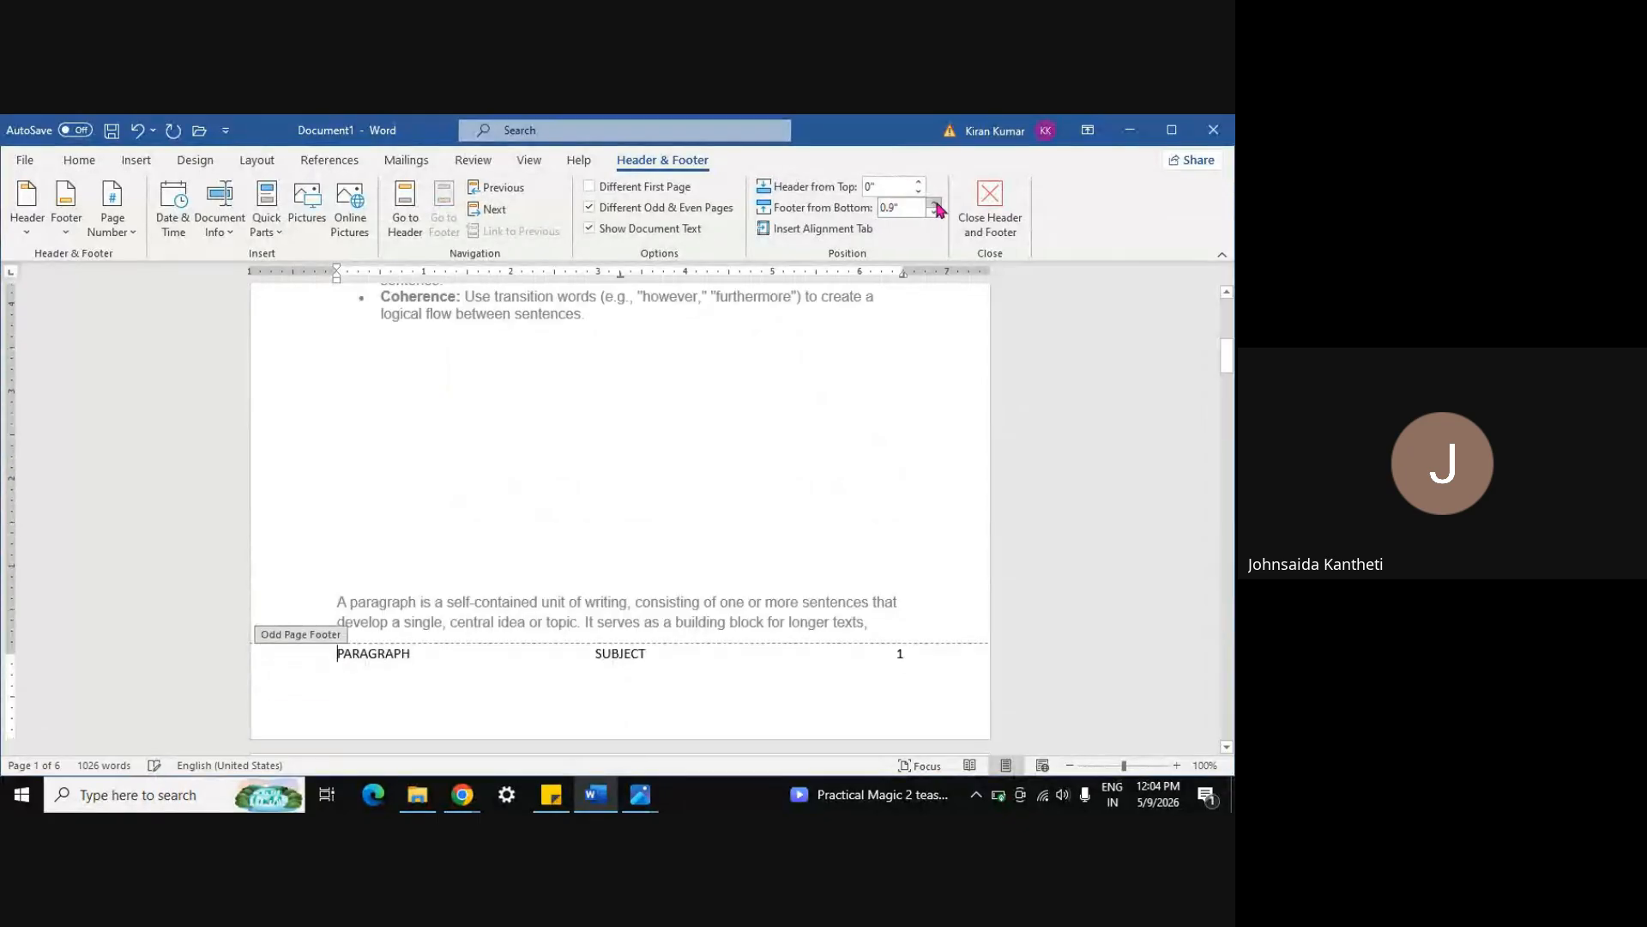
pyautogui.click(934, 203)
pyautogui.click(934, 204)
pyautogui.click(934, 203)
pyautogui.click(935, 204)
pyautogui.click(934, 204)
pyautogui.click(934, 203)
pyautogui.click(935, 203)
pyautogui.click(934, 204)
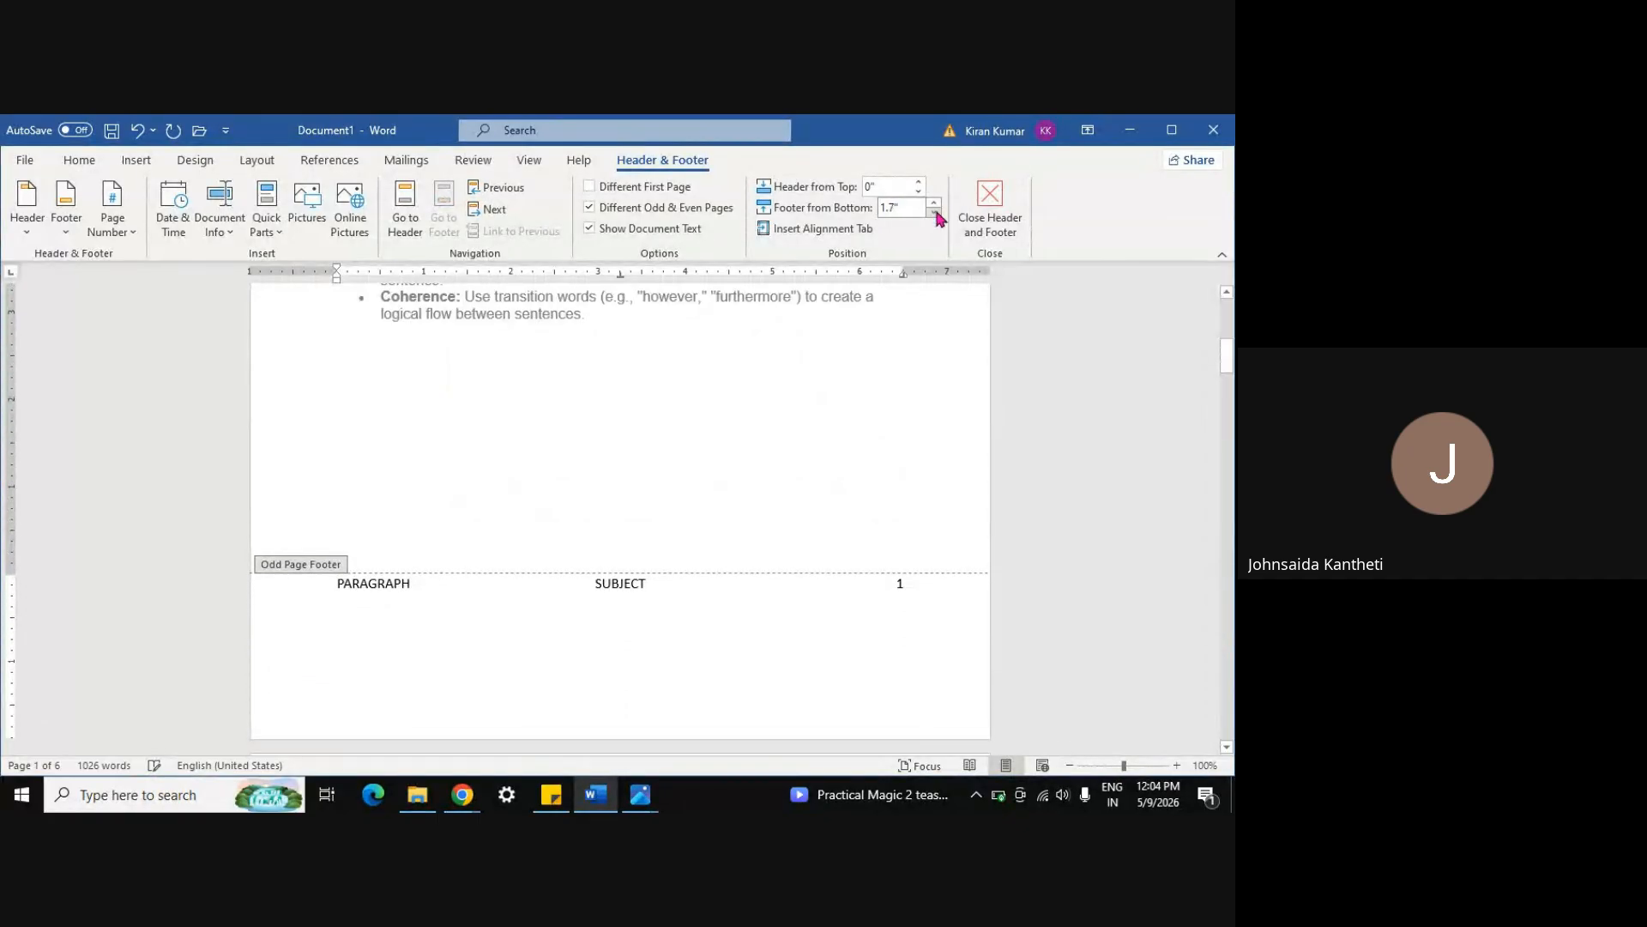
# Set the footer's distance from the bottom of the page to 1"
pyautogui.click(935, 212)
pyautogui.click(934, 212)
pyautogui.click(935, 212)
pyautogui.click(934, 212)
pyautogui.click(935, 212)
pyautogui.click(935, 212)
pyautogui.click(934, 212)
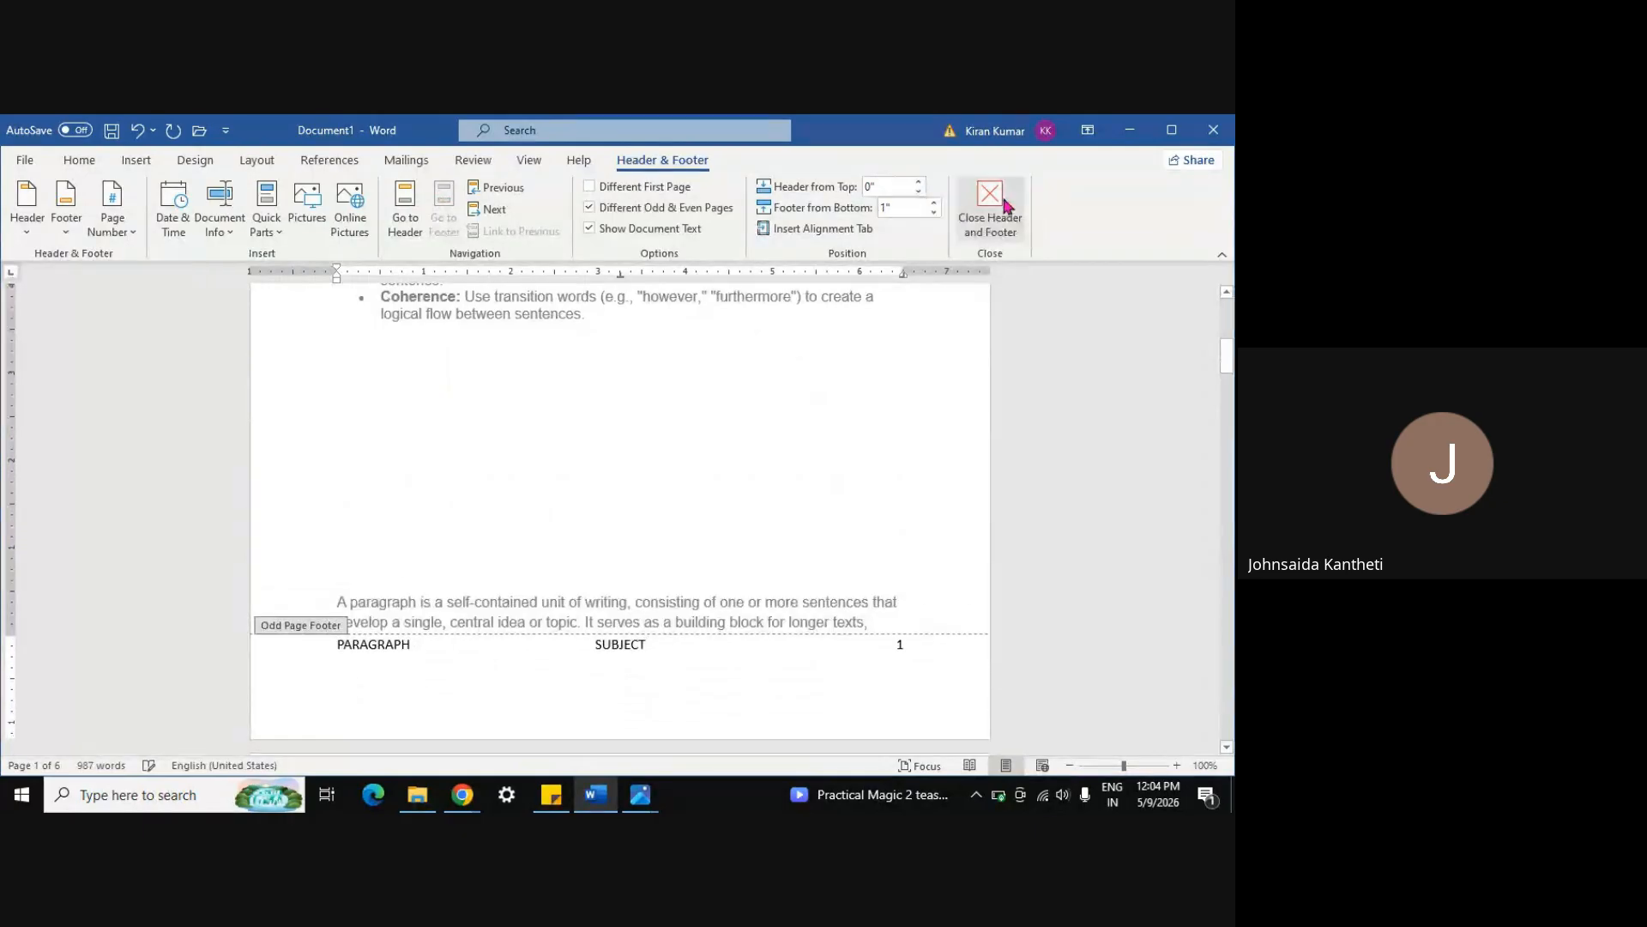
# Exit header and footer editing, check the start of page 1, and bring up the insert commands
pyautogui.click(990, 202)
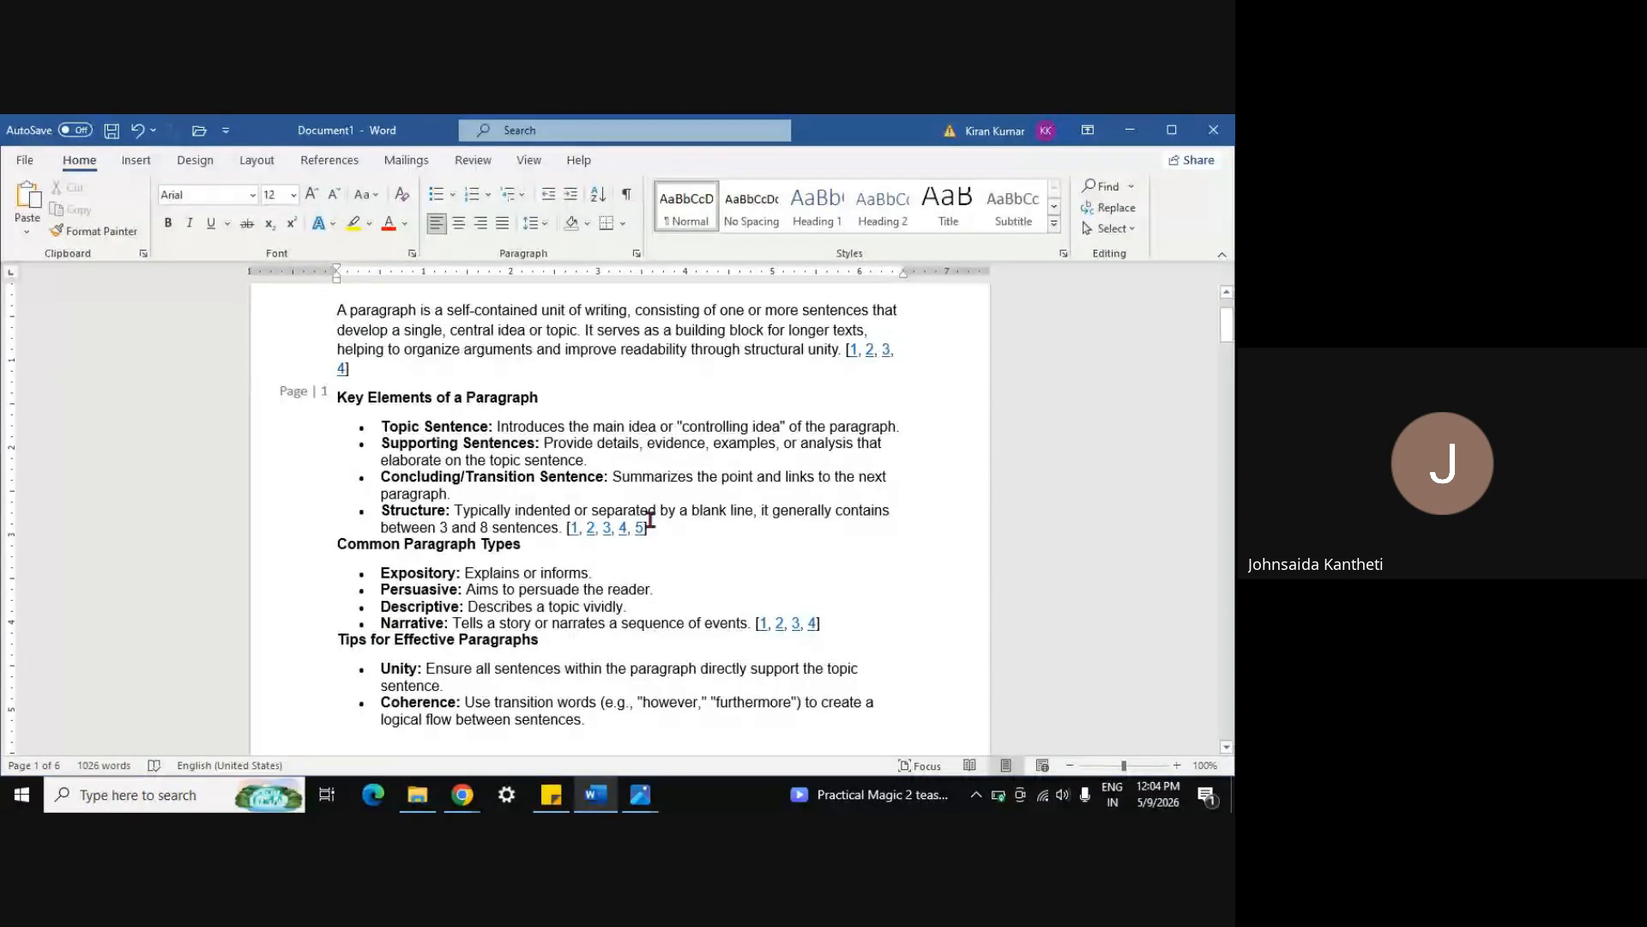
pyautogui.scroll(2, 650, 519)
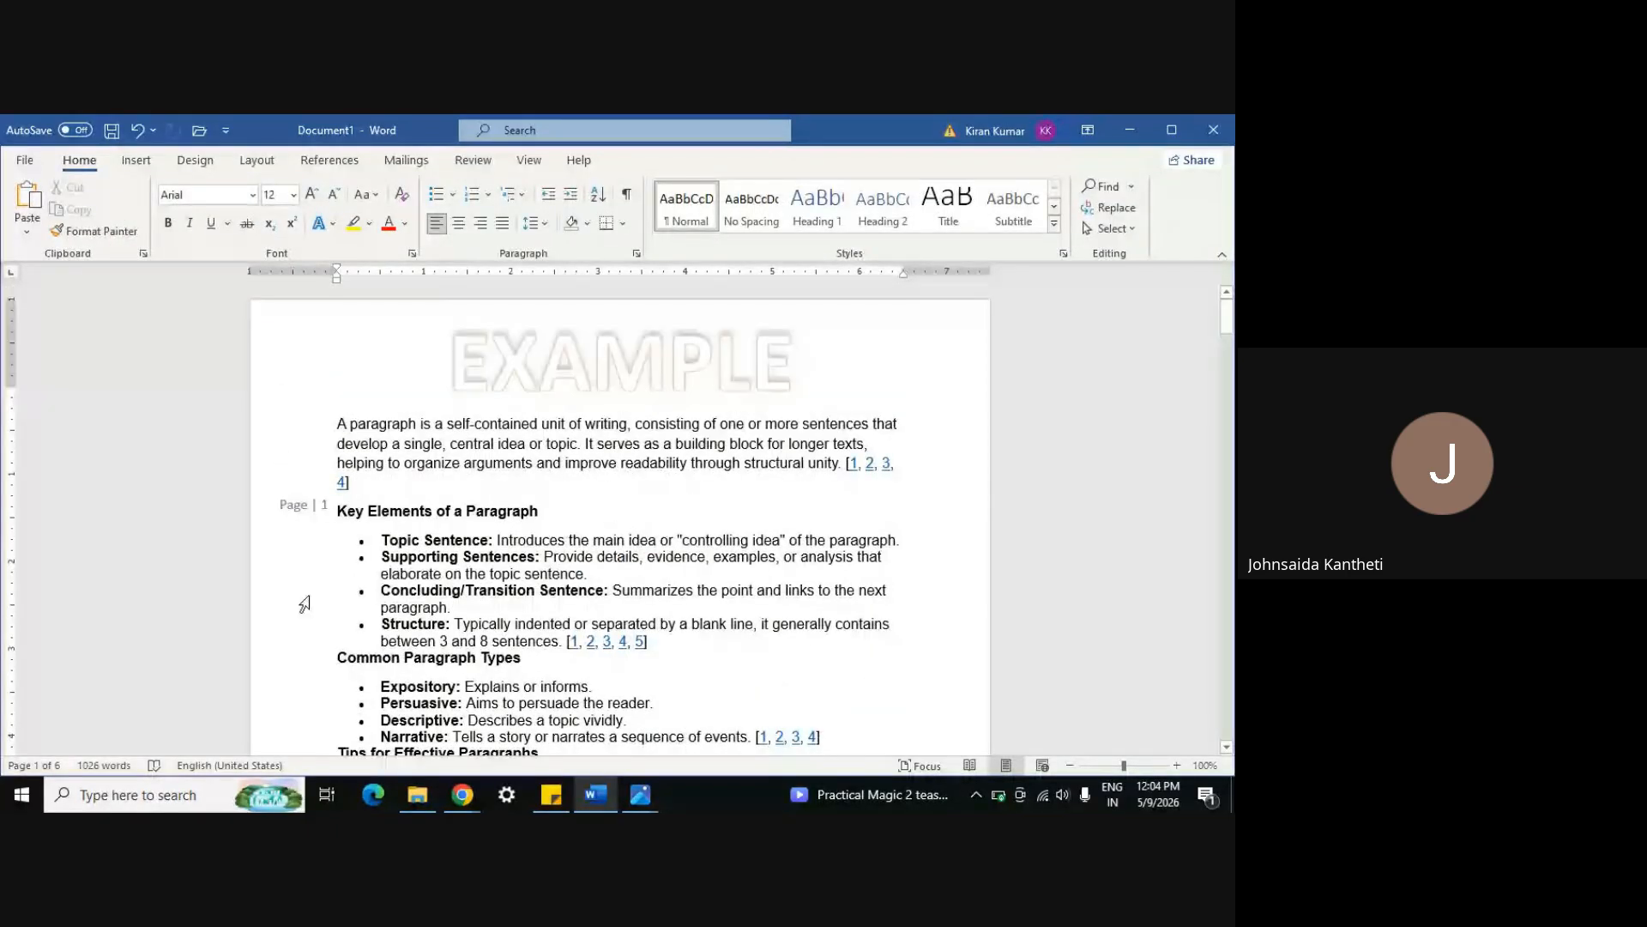
pyautogui.click(142, 163)
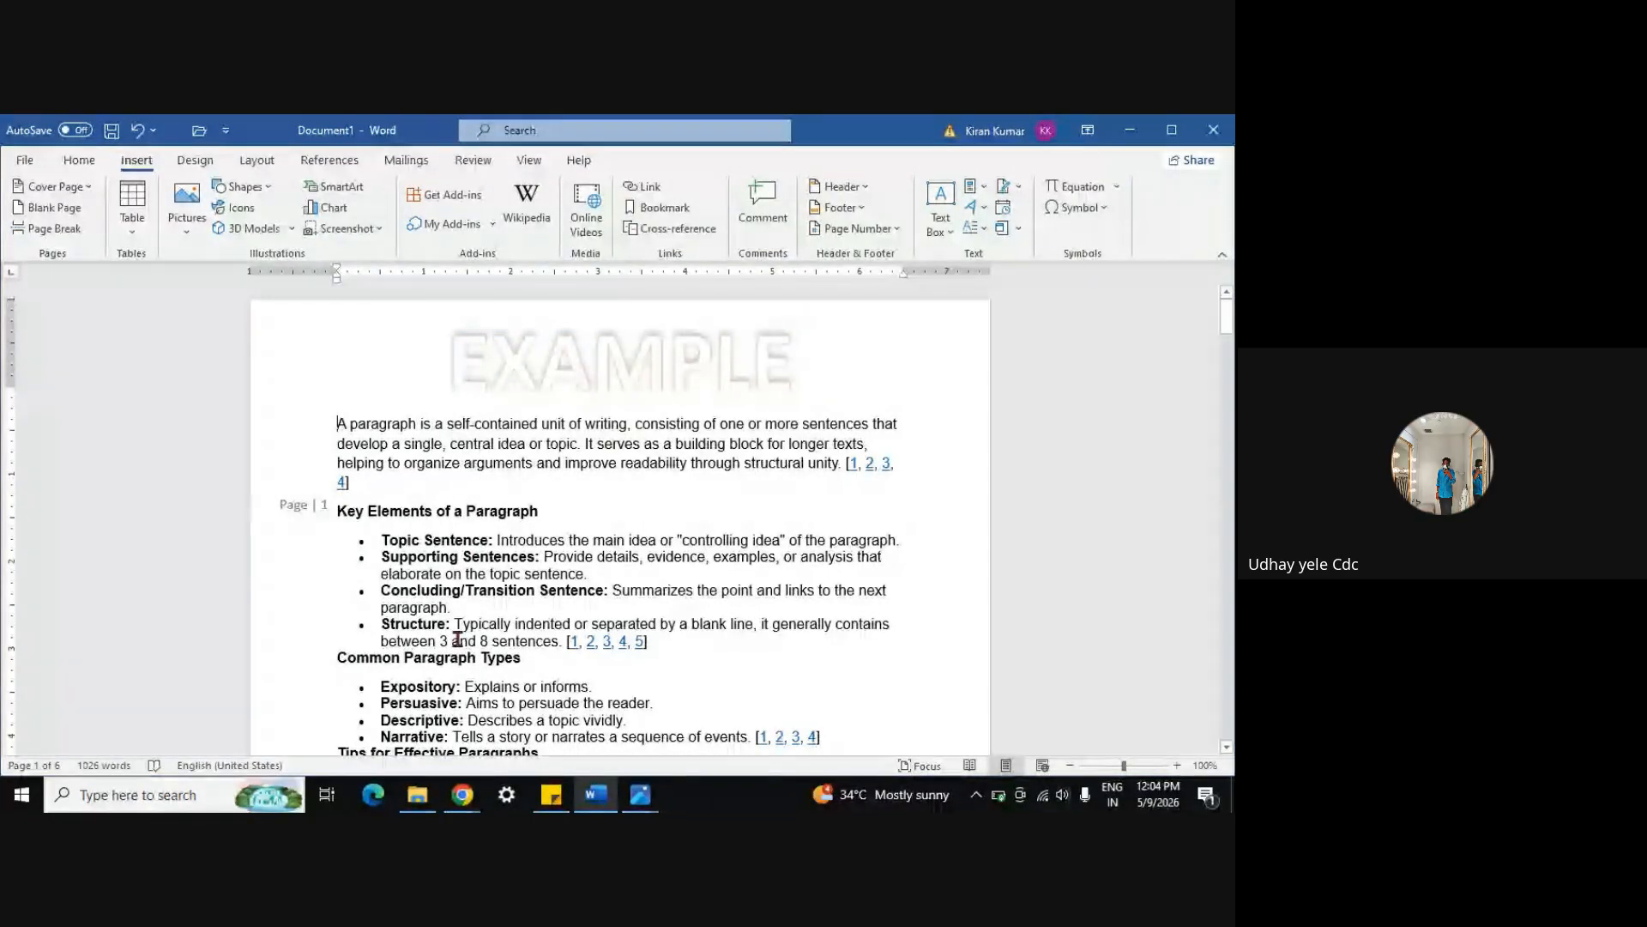
# Switch to the Google Meet call and start stopping the meeting recording
pyautogui.moveTo(461, 794)
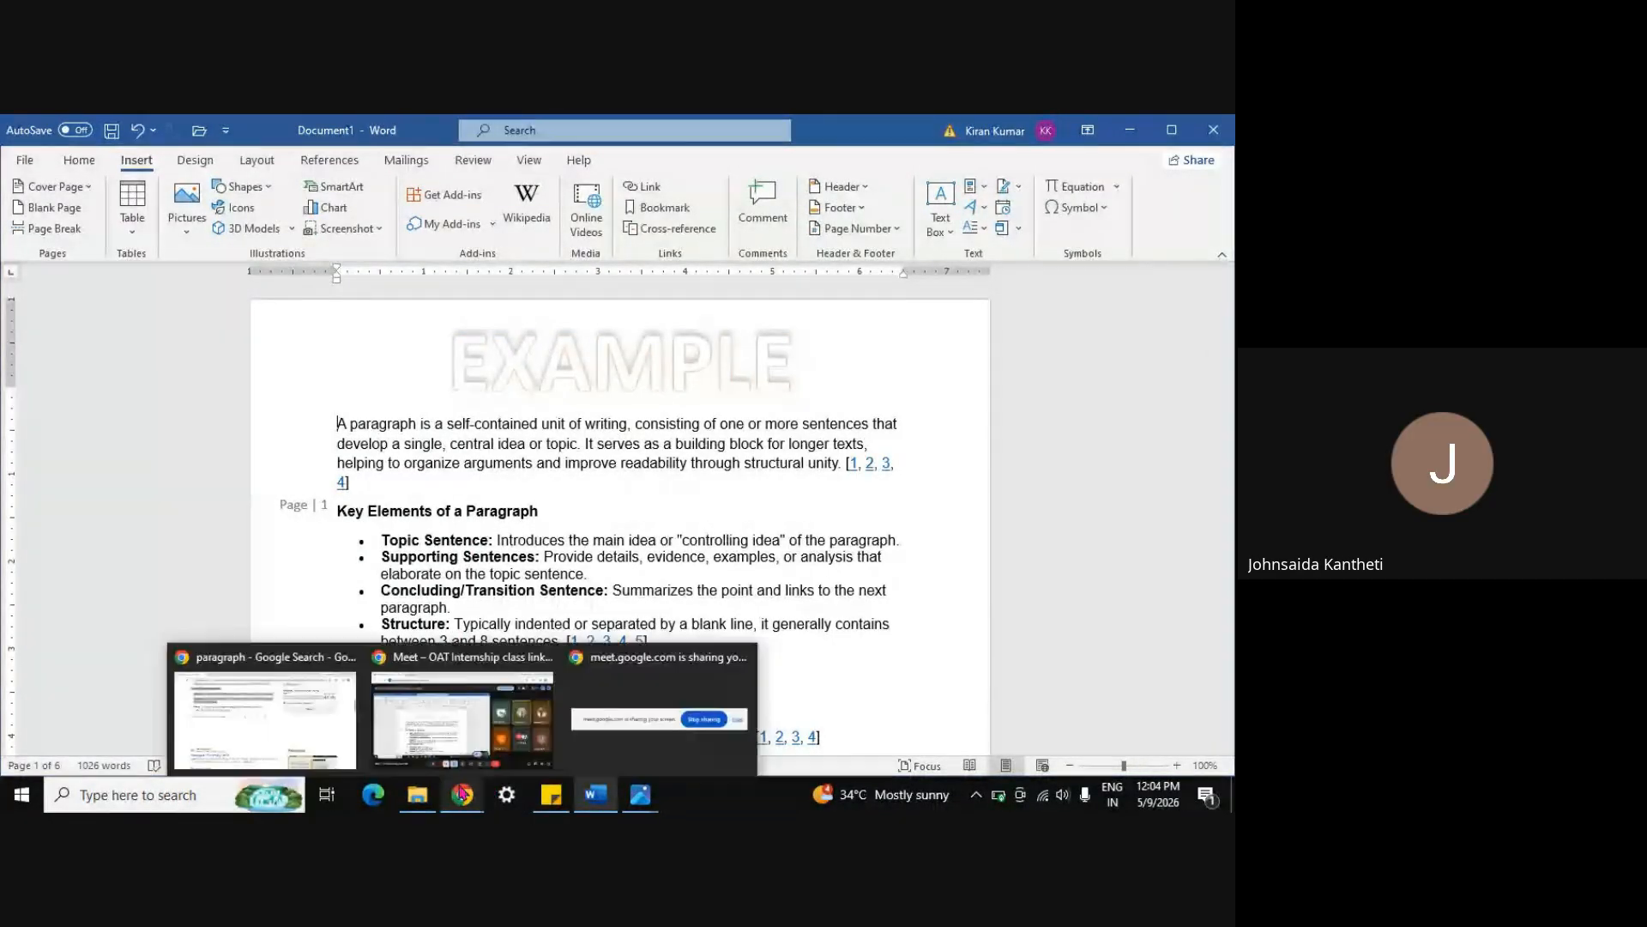
pyautogui.click(462, 719)
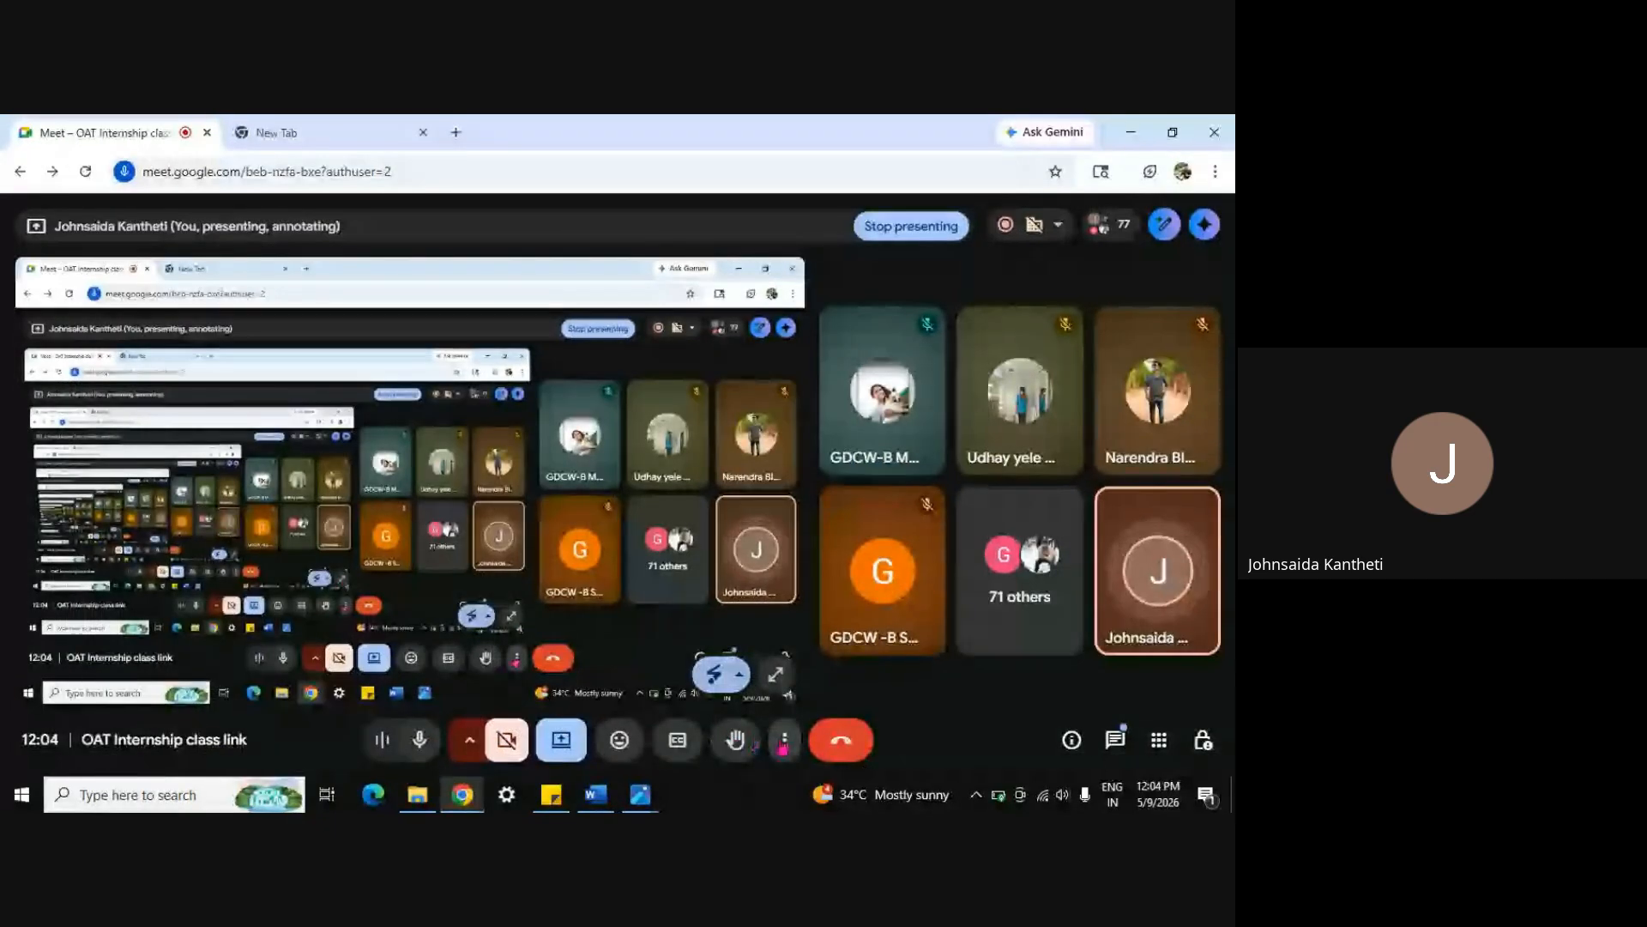
pyautogui.click(782, 743)
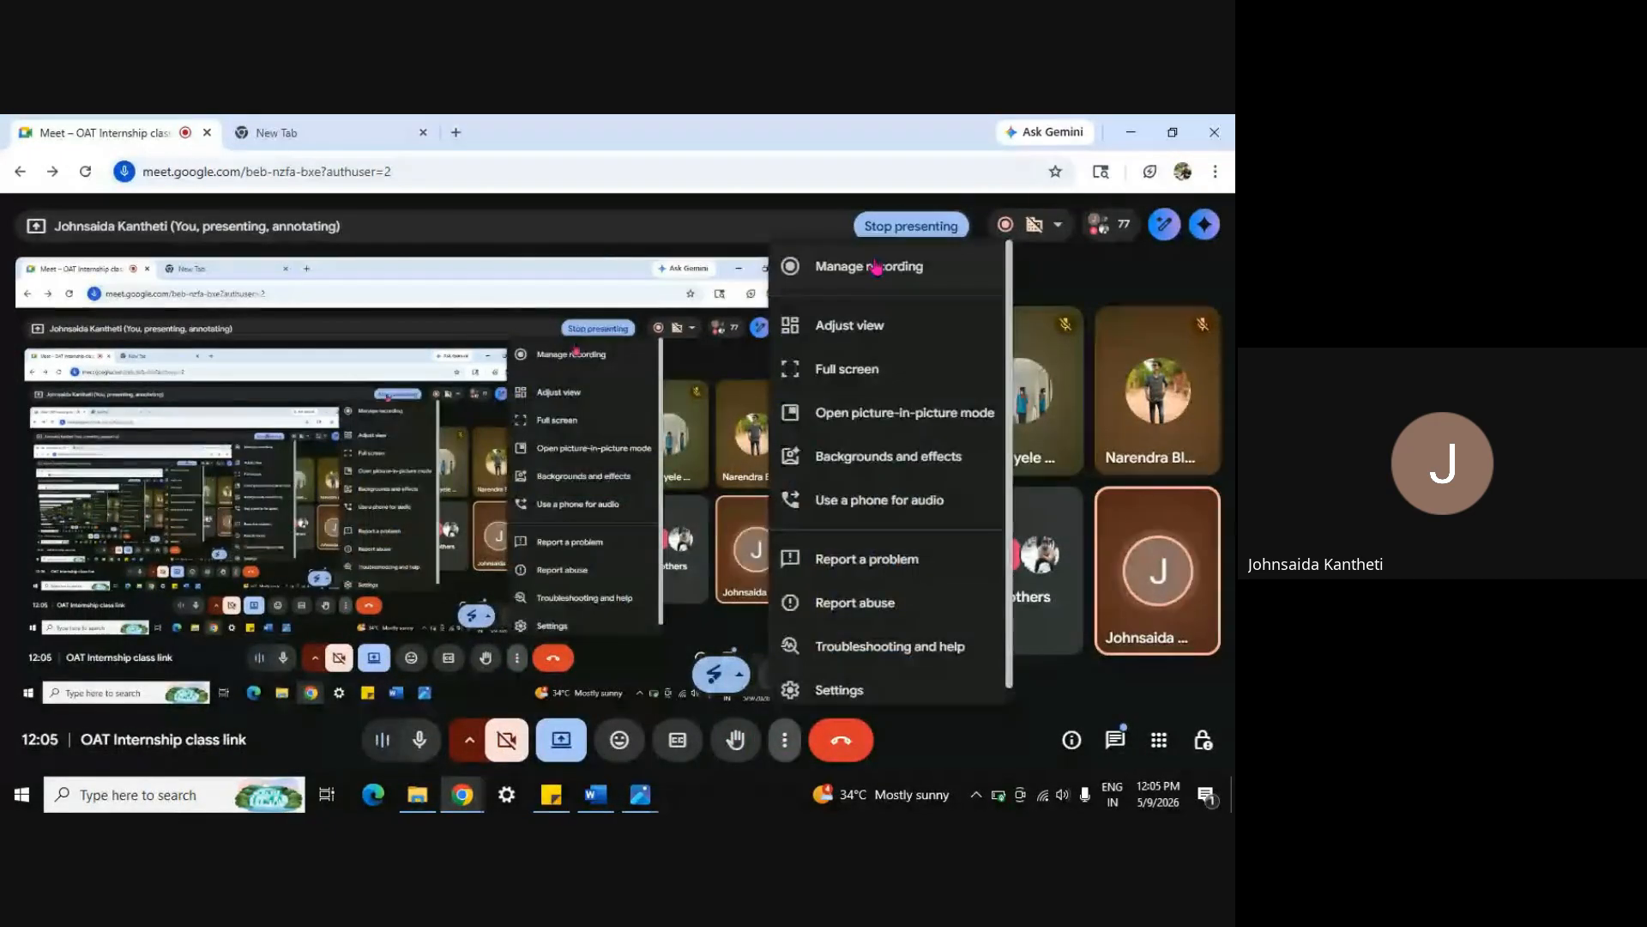
pyautogui.click(836, 265)
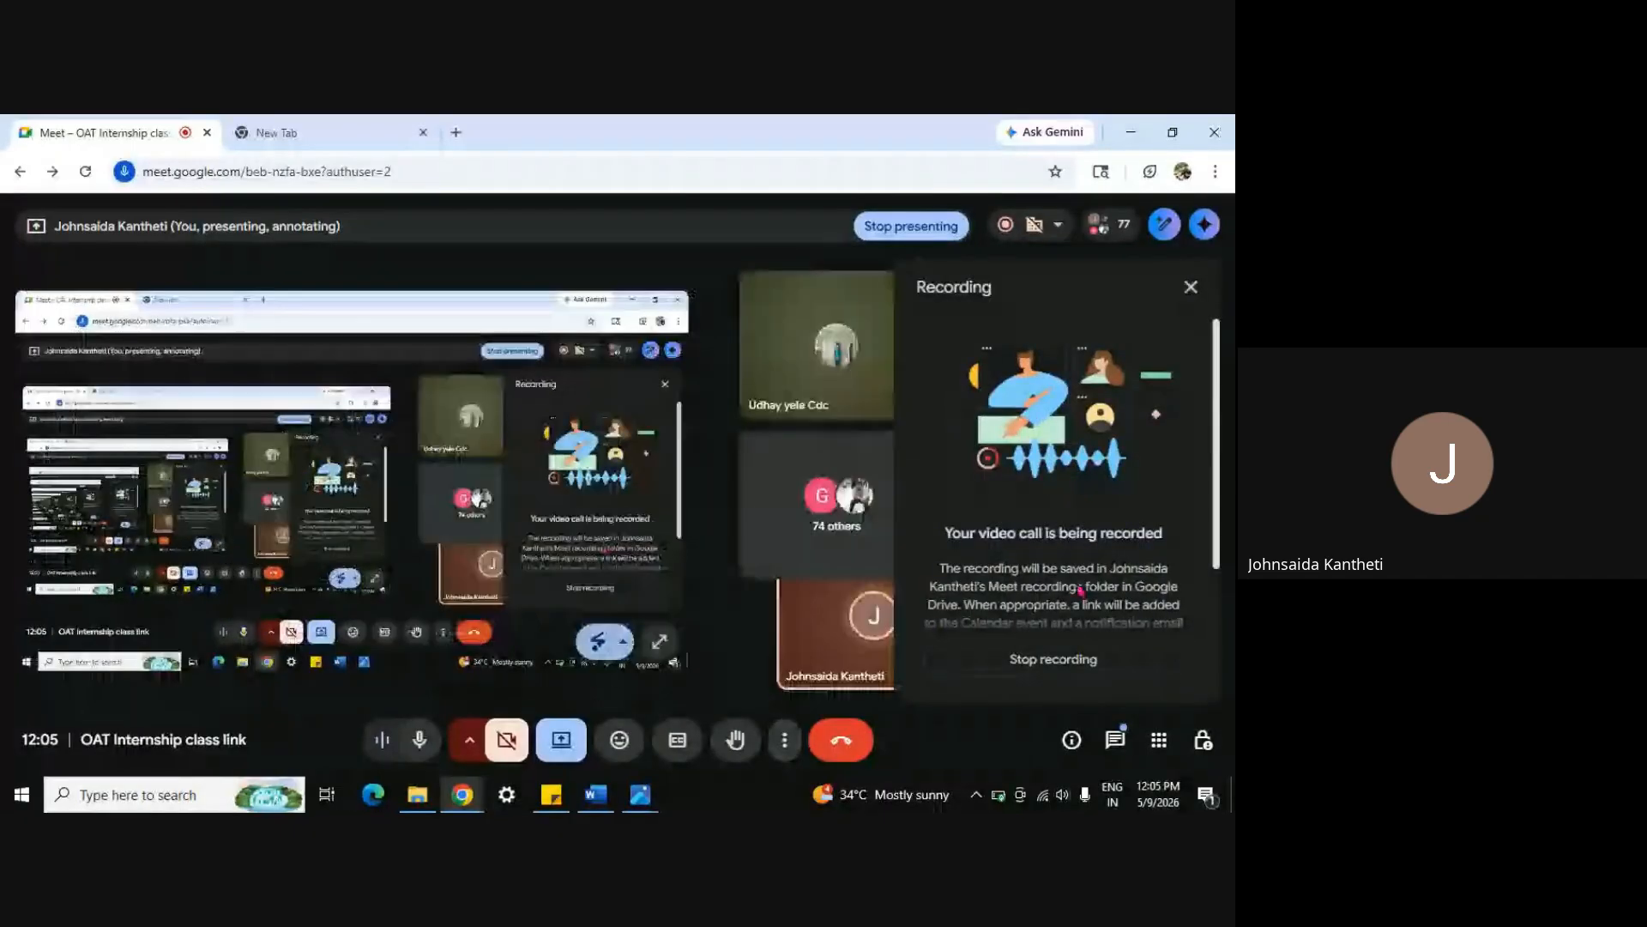
pyautogui.click(1026, 661)
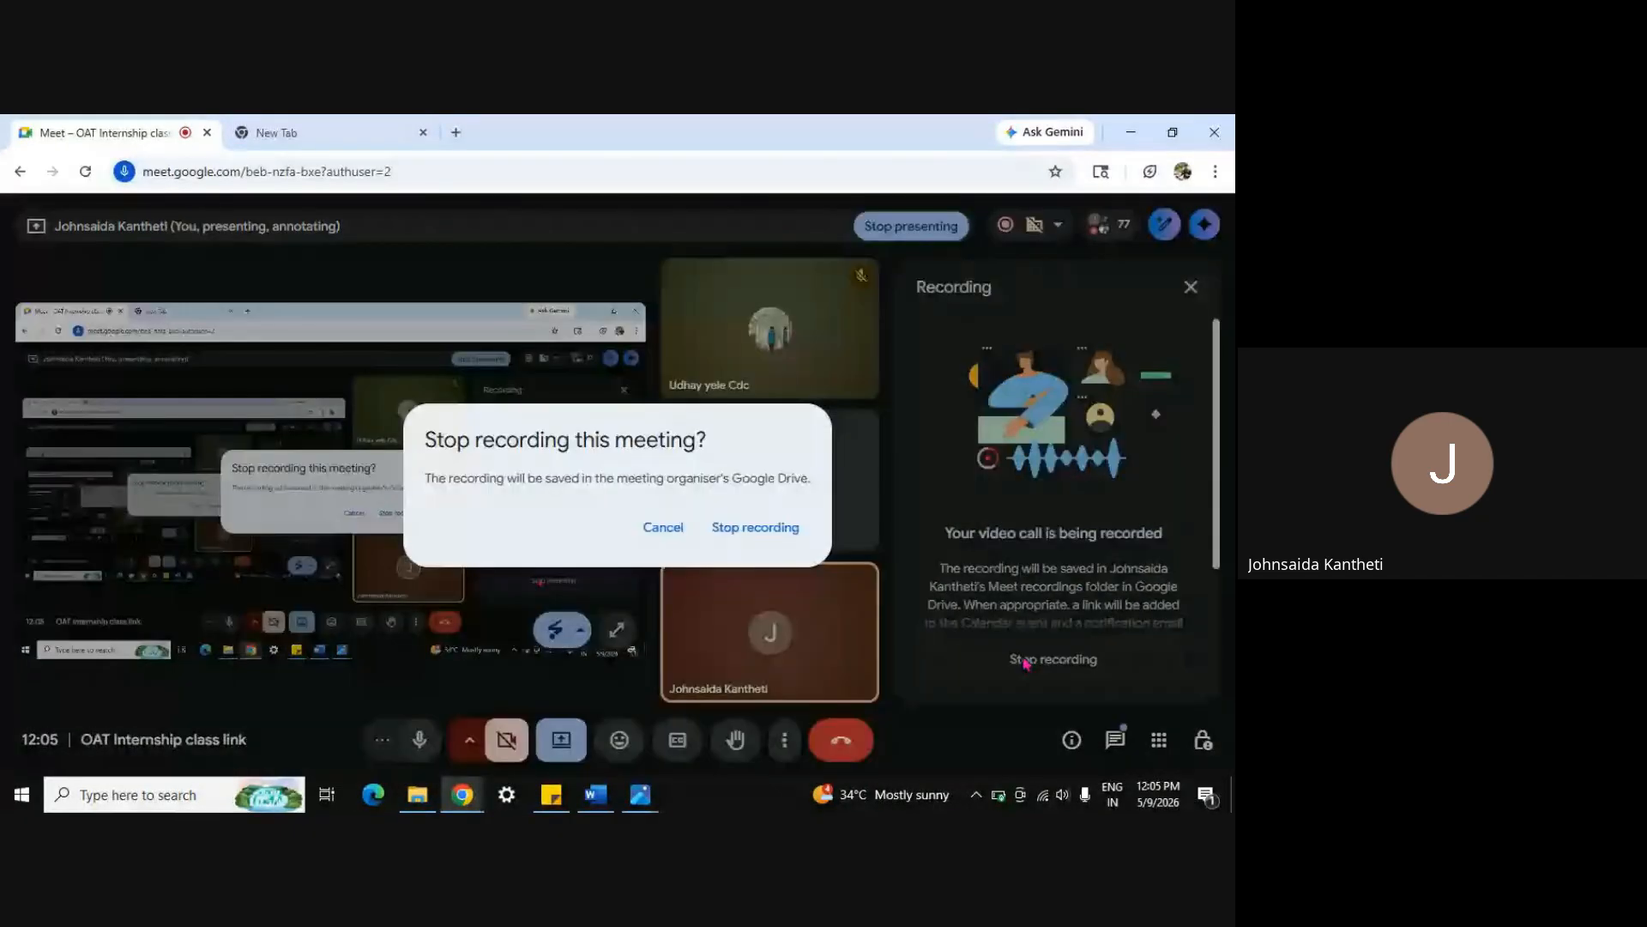